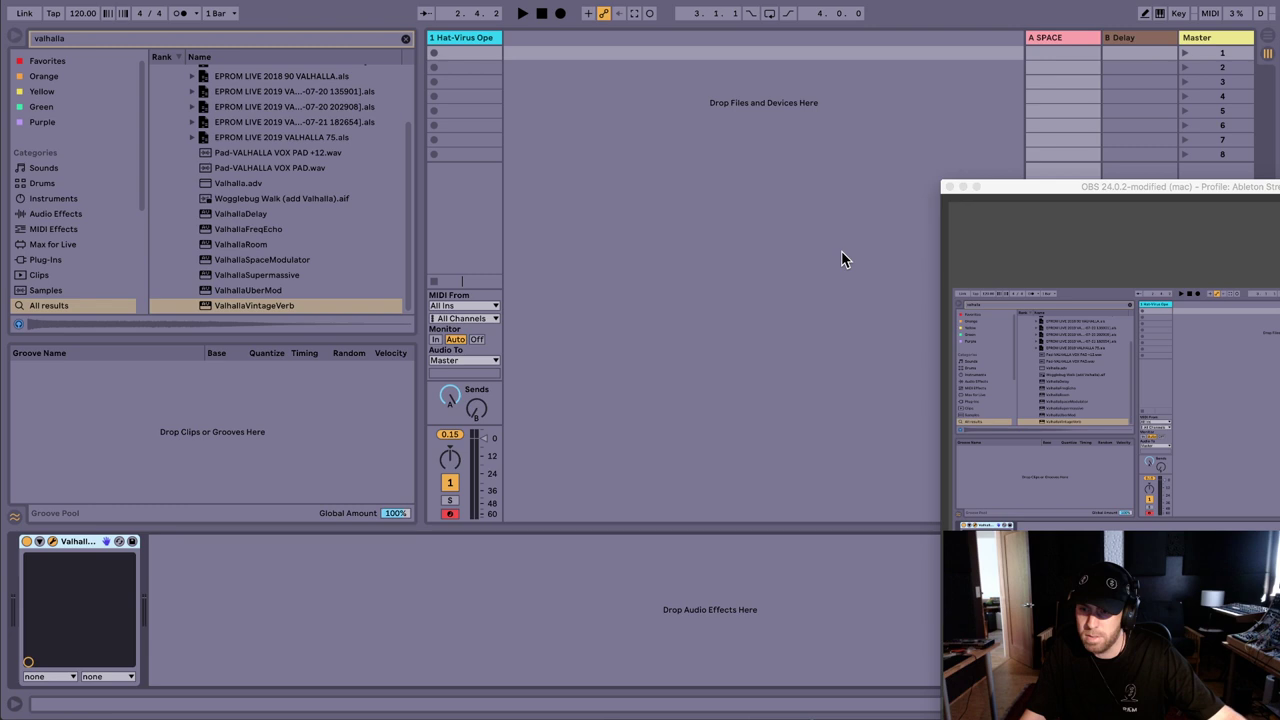
# Step: Review the ValhallaVintageVerb settings on the A SPACE return, moving its window clear of the mixer
pyautogui.click(841, 259)
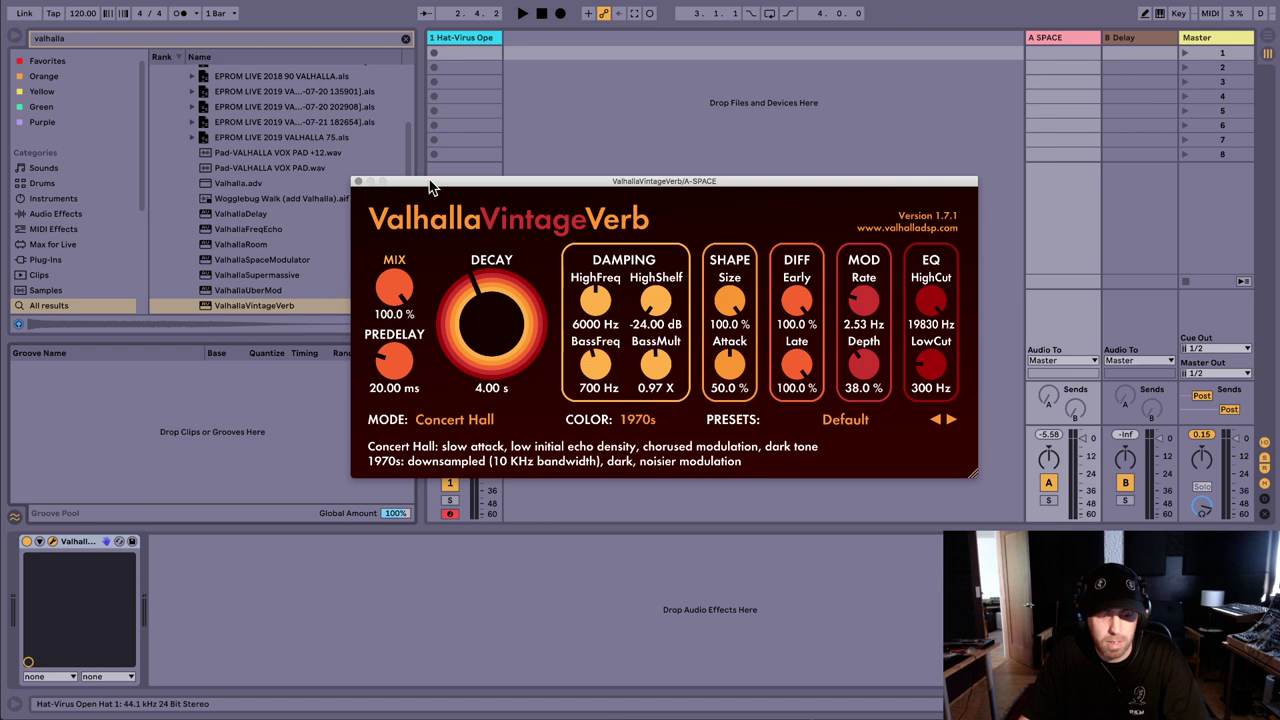
pyautogui.moveTo(432, 183); pyautogui.dragTo(397, 70)
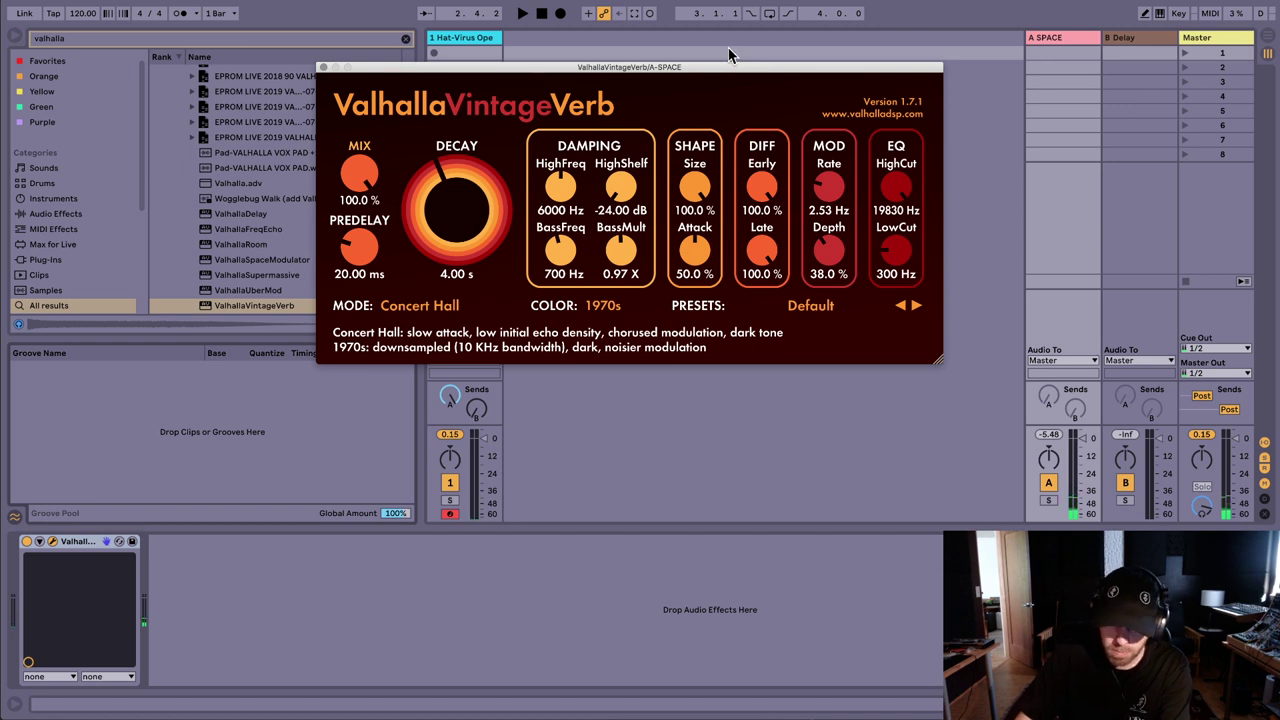
pyautogui.moveTo(738, 69); pyautogui.dragTo(889, 148)
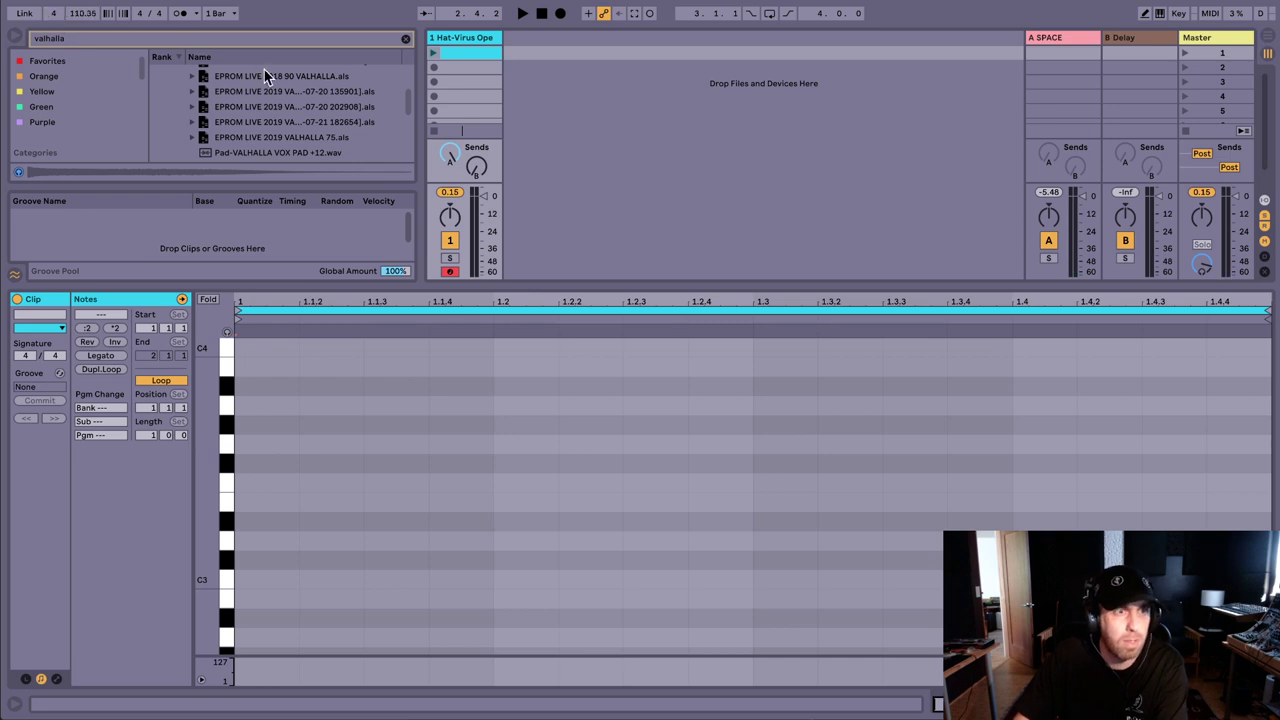
# Step: Program three C0 hat hits at 1, 1.1.4 and 1.3 with the tempo at 110, and stretch the clip to two bars
pyautogui.press('space')
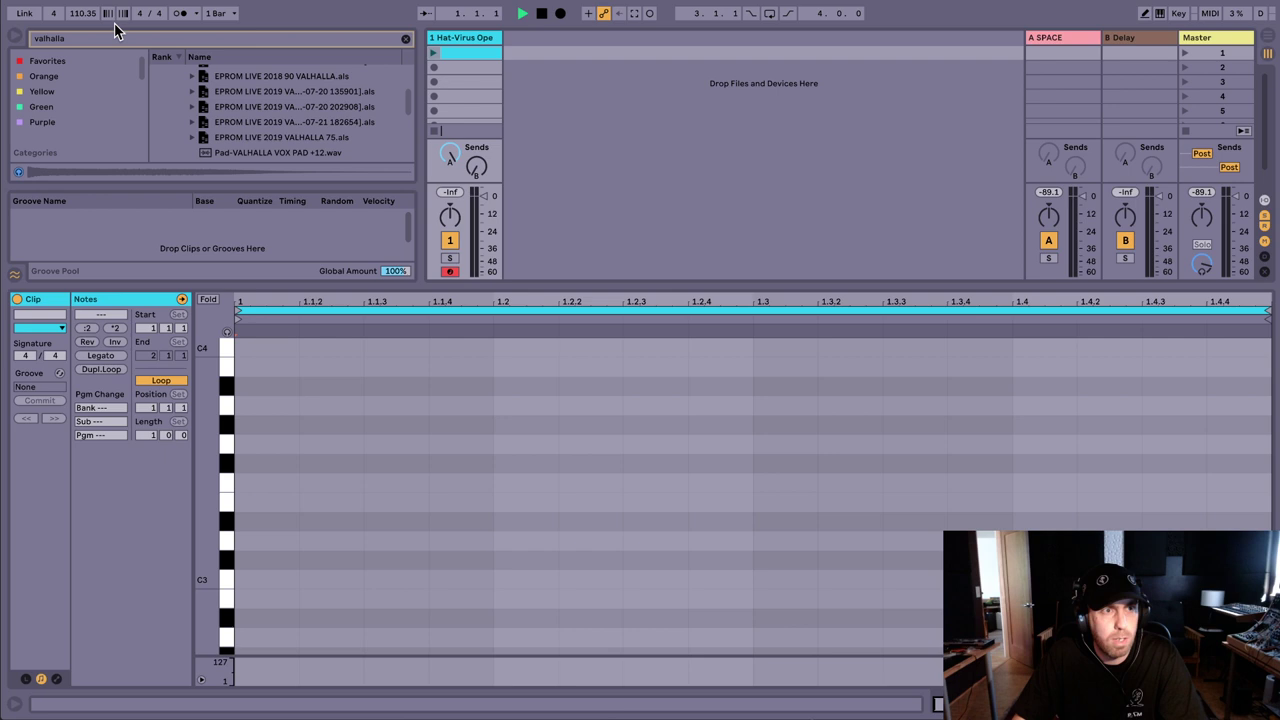
pyautogui.scroll(-10, 297, 500)
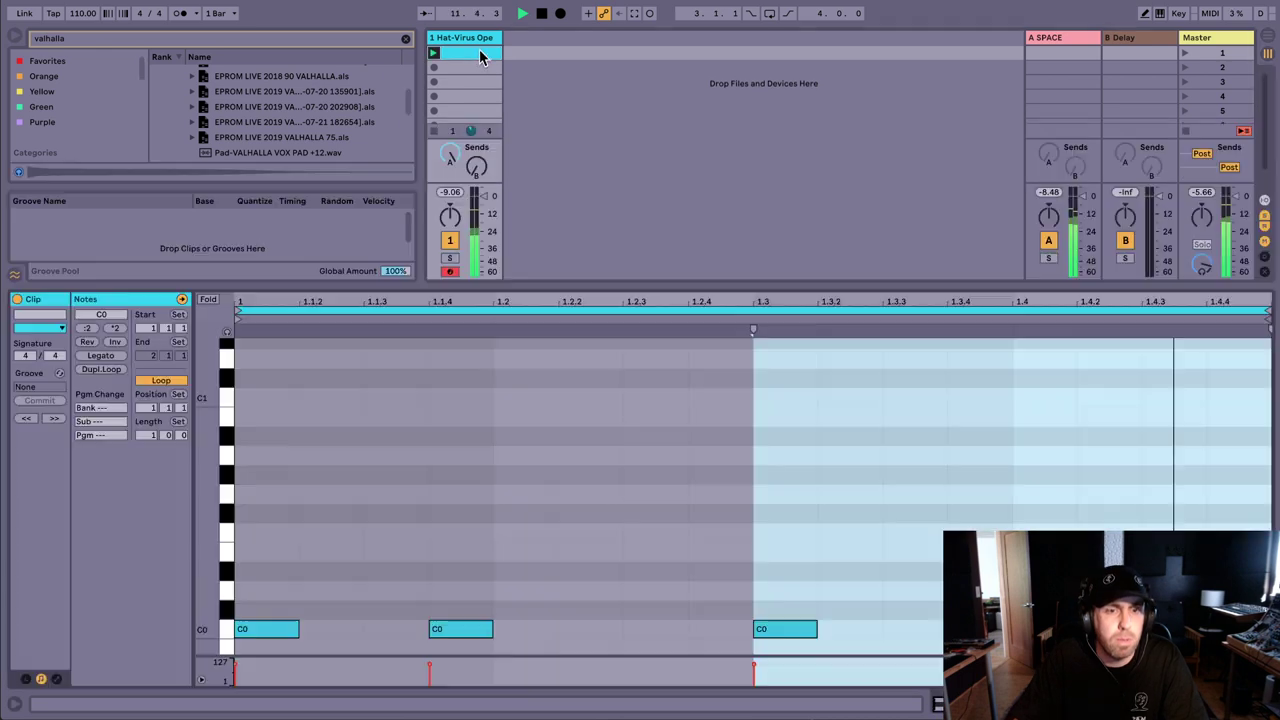
pyautogui.click(626, 563)
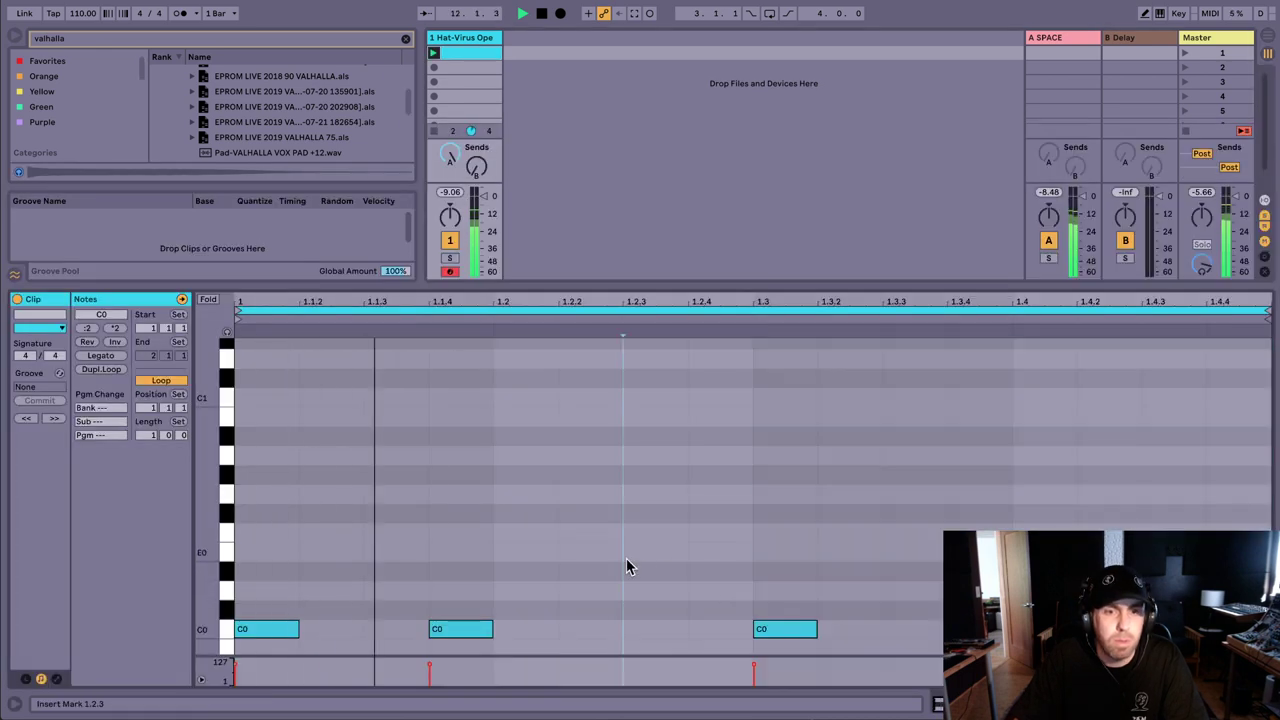
pyautogui.click(116, 330)
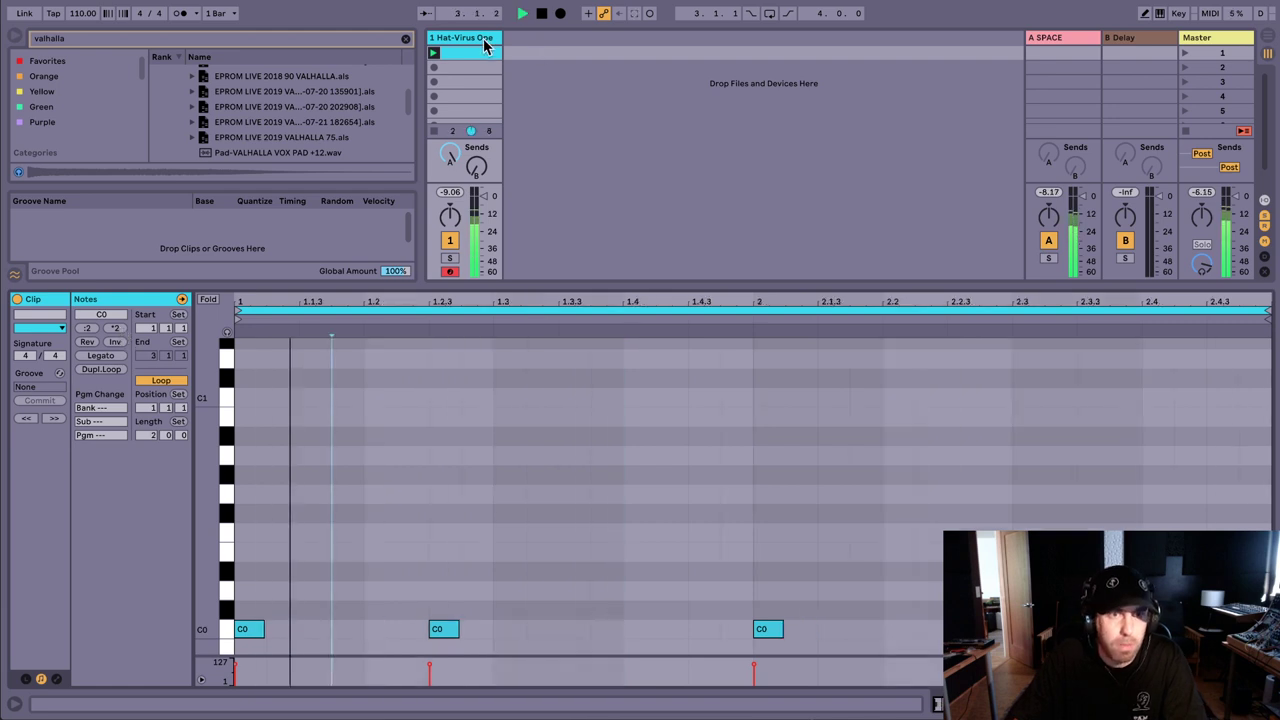
# Step: Insert a new MIDI track beside the hat track, enlarge the session mixer and hide the Groove Pool
pyautogui.hotkey('ctrl', 'shift', 't')
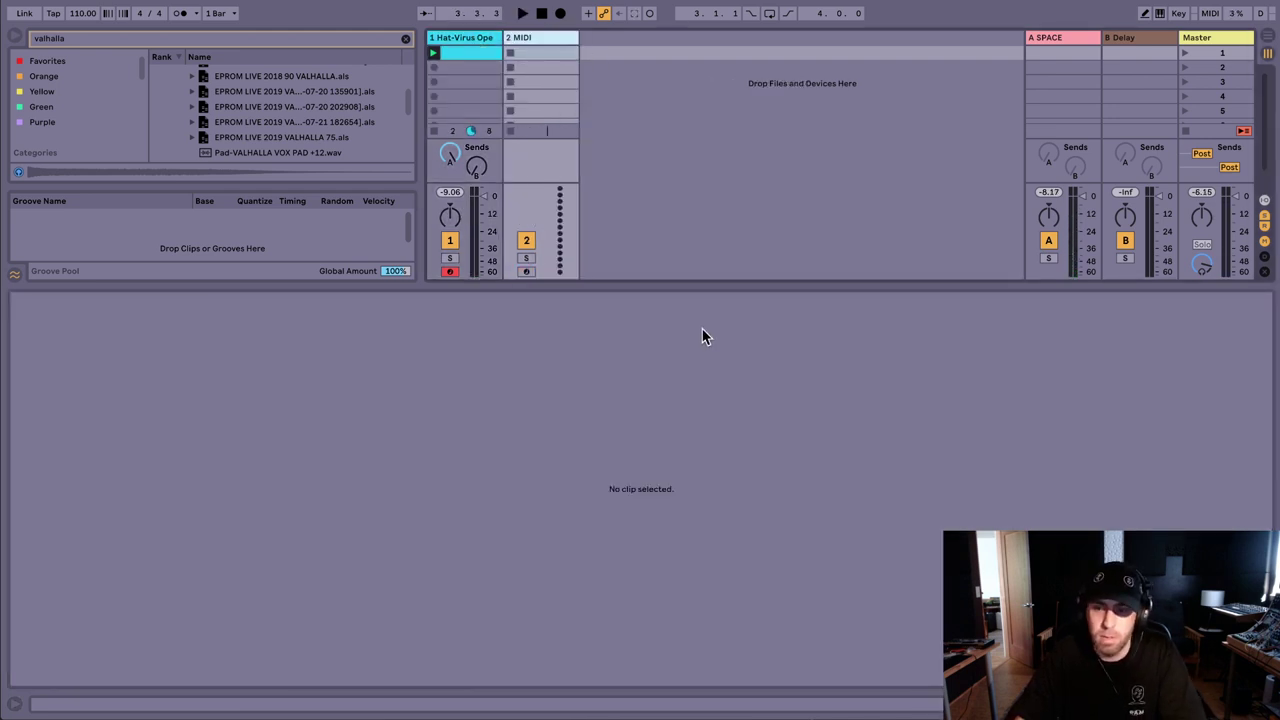
pyautogui.moveTo(688, 295); pyautogui.dragTo(668, 572)
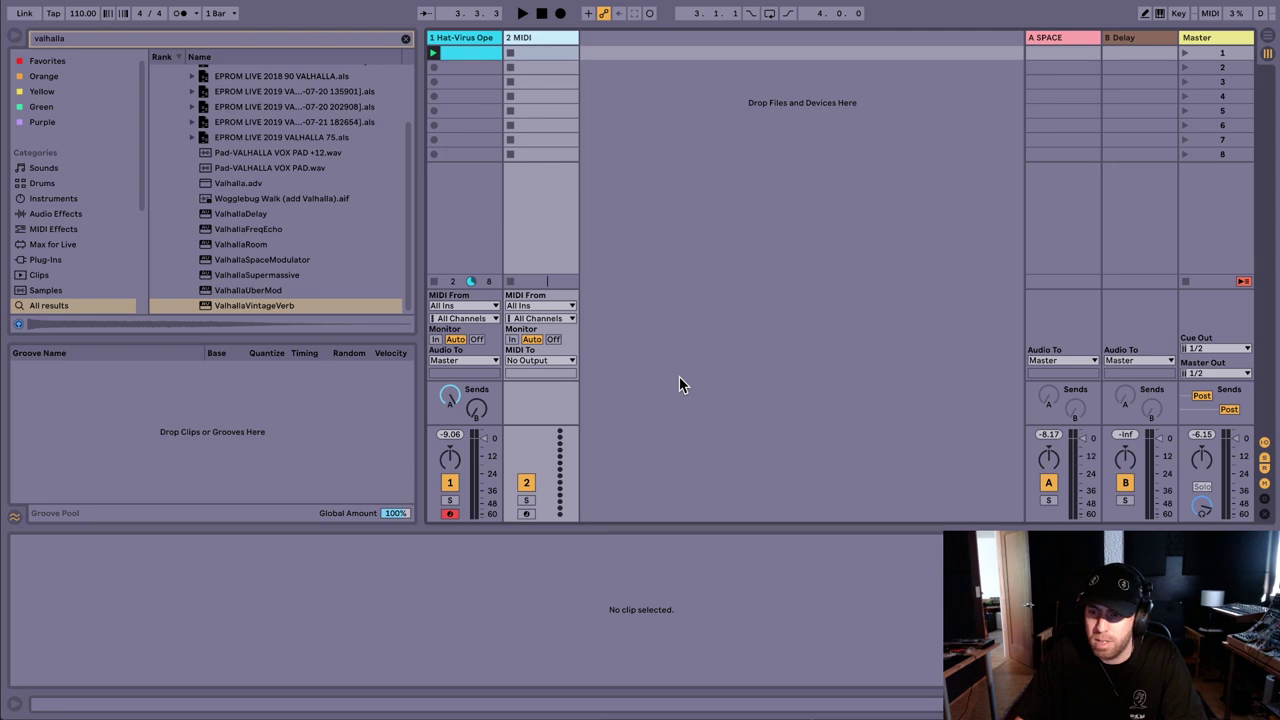
pyautogui.click(487, 39)
pyautogui.click(529, 36)
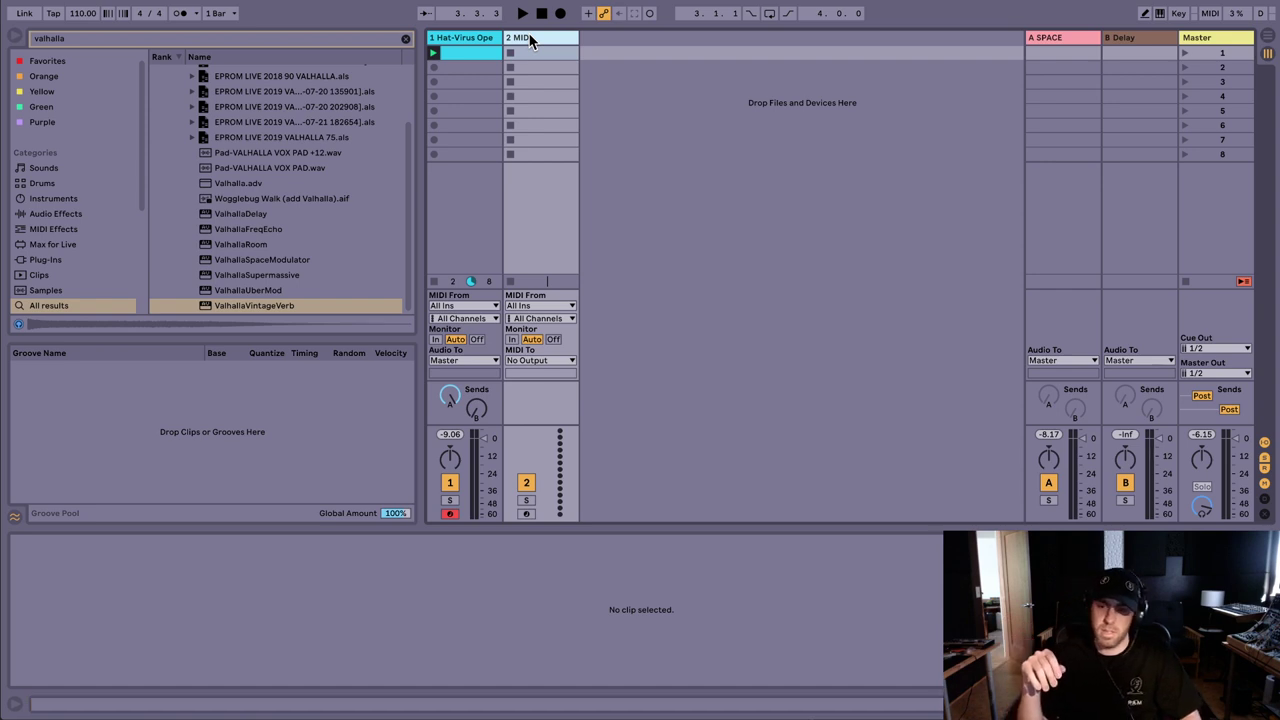
pyautogui.click(15, 516)
# Step: Preview lead samples in the User Library and place Lead-ENCHANTED LEAD.wav on a new audio track
pyautogui.click(405, 38)
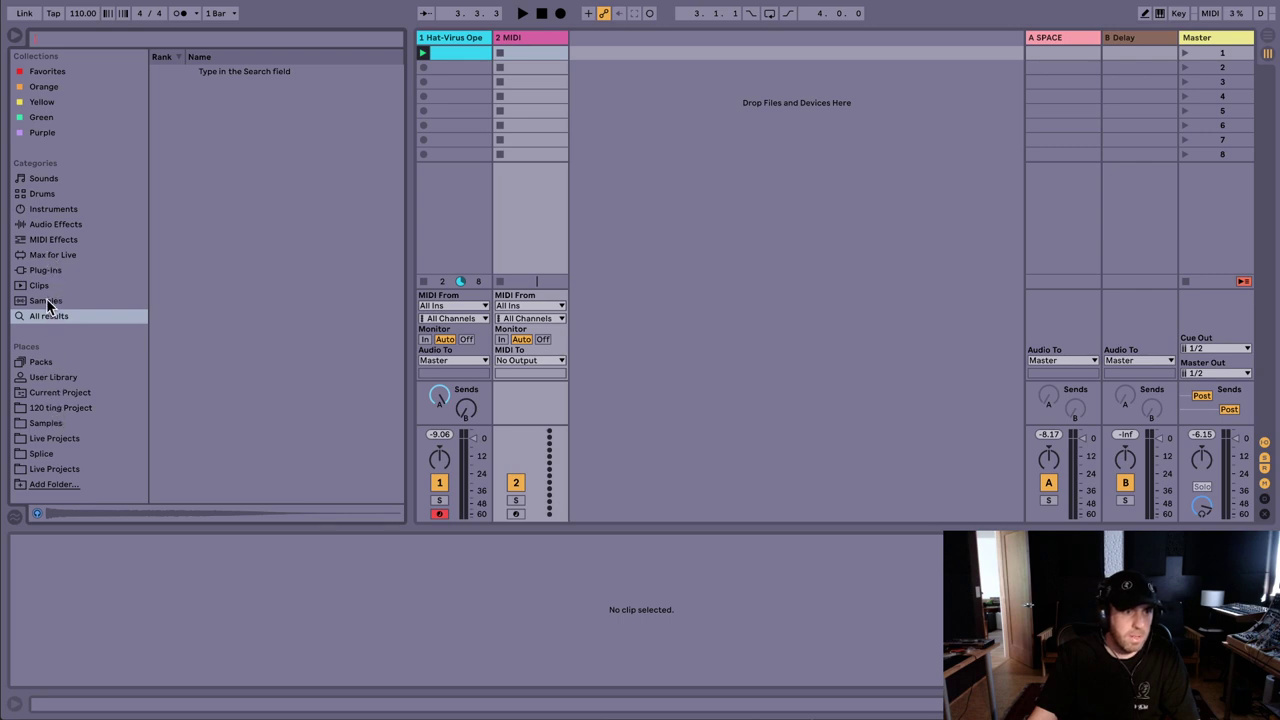
pyautogui.click(48, 376)
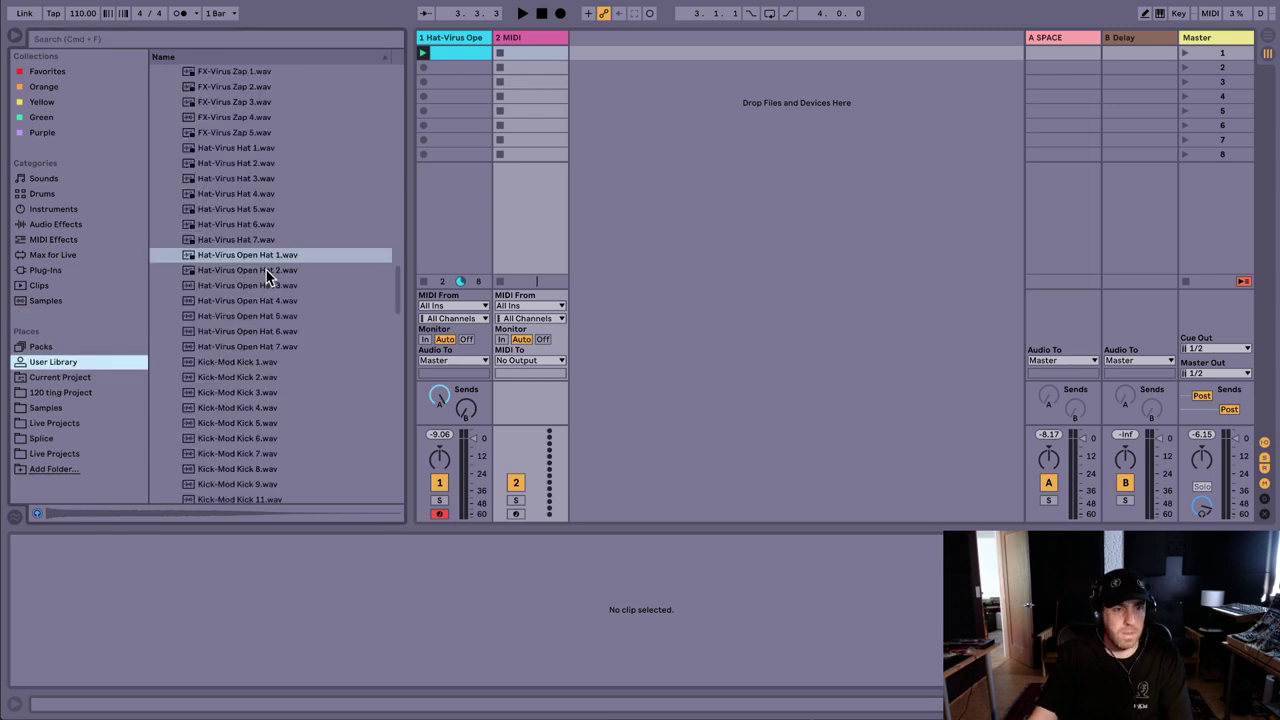
pyautogui.scroll(-10, 268, 290)
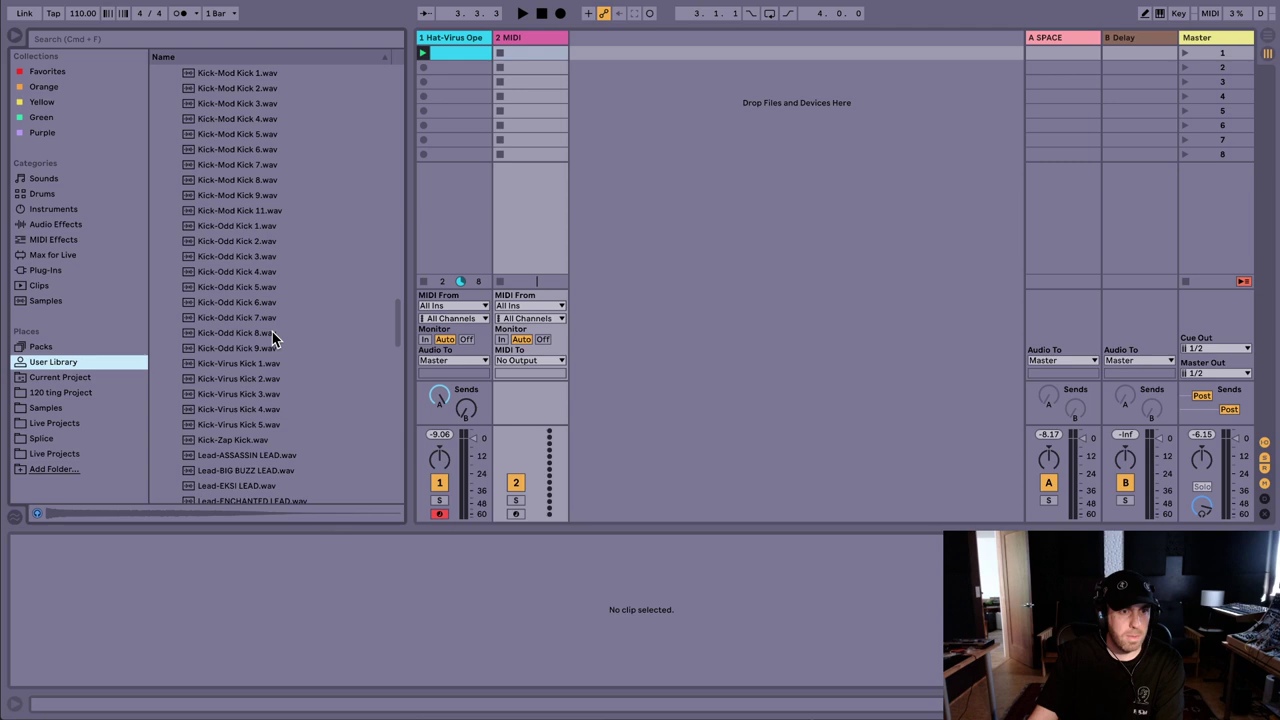
pyautogui.scroll(-9, 270, 300)
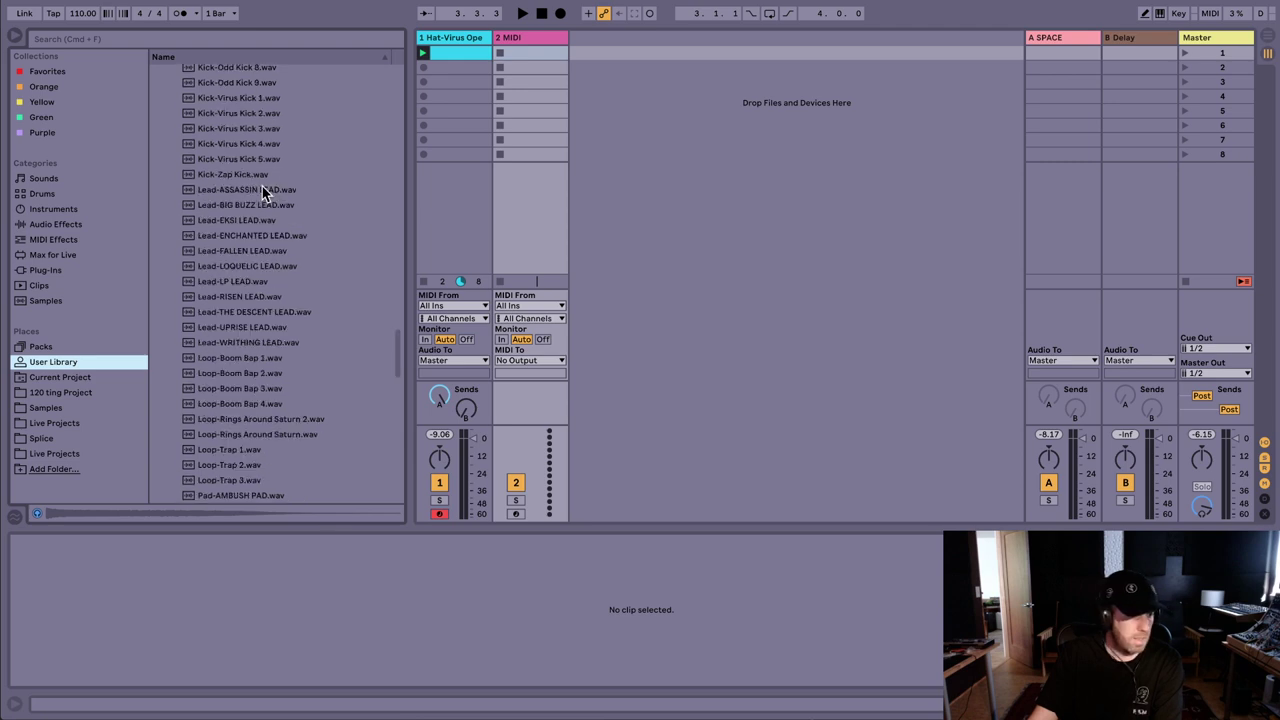
pyautogui.click(262, 189)
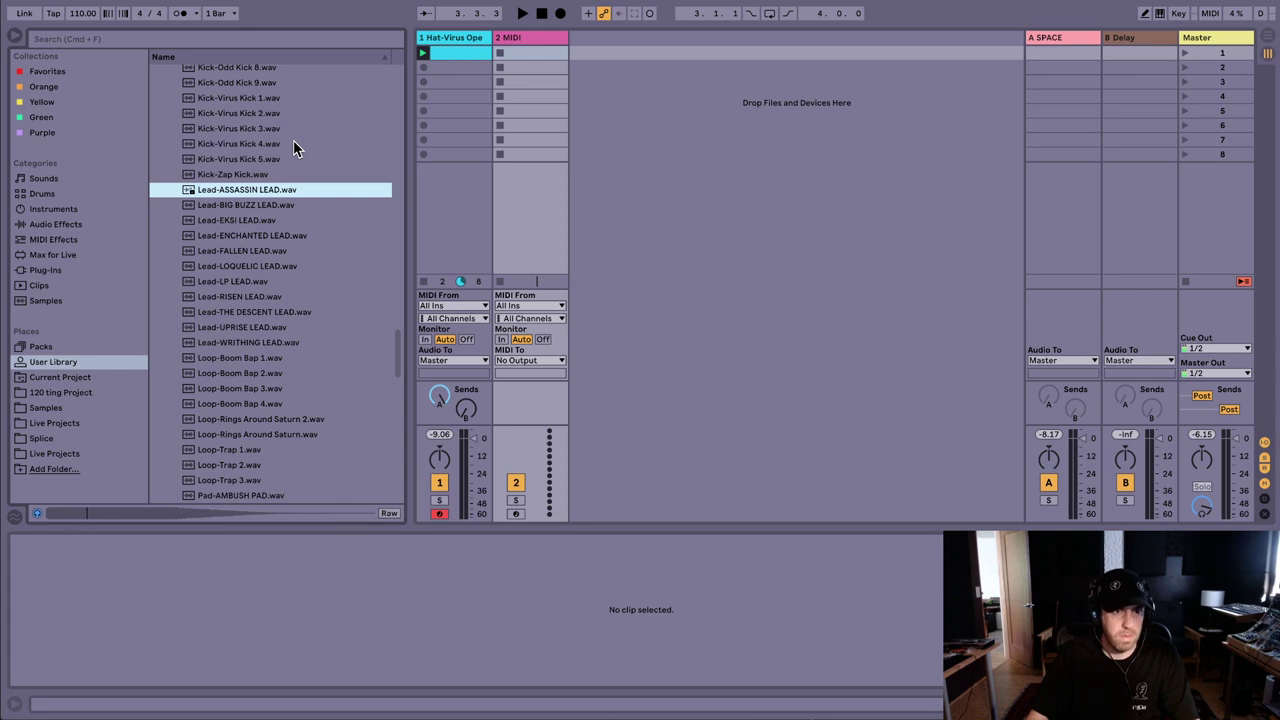
pyautogui.press('Down')
pyautogui.press('Down')
pyautogui.press('Down')
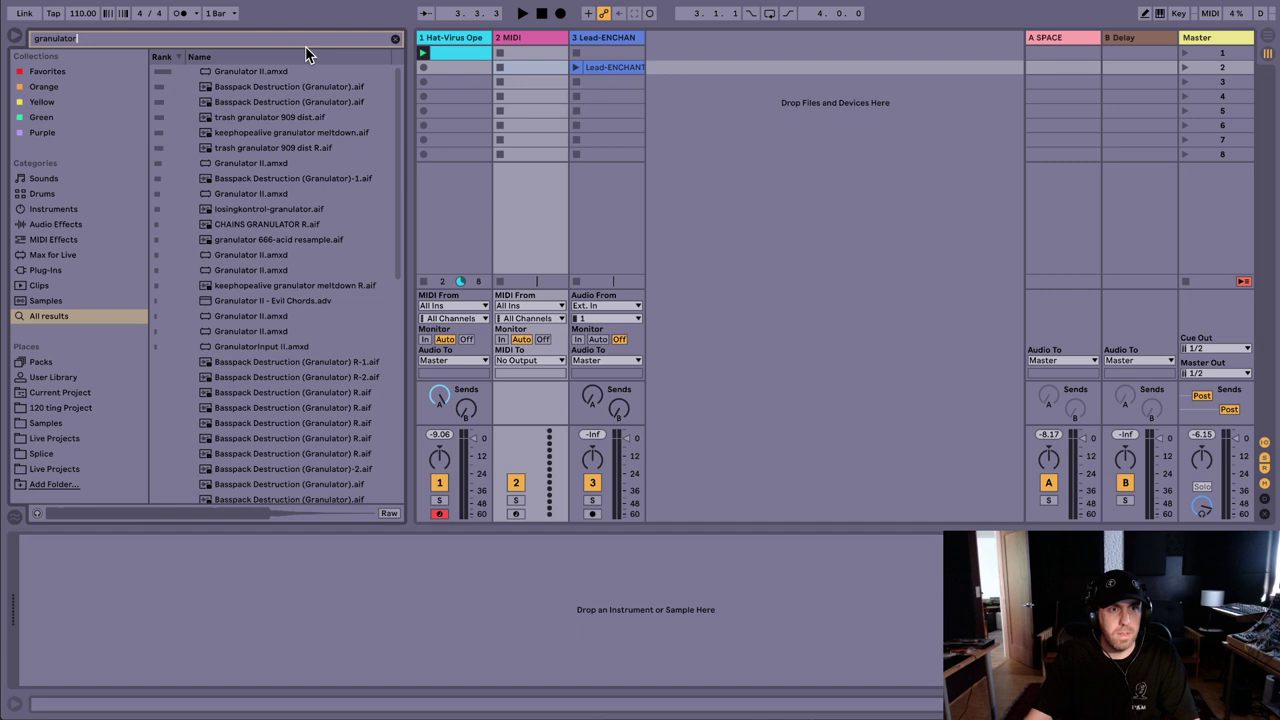
# Step: Load Granulator II with Lead-ENCHANTED LEAD.wav on the empty MIDI track, arming that track and disarming the hat track
pyautogui.press('Down')
pyautogui.press('Return')
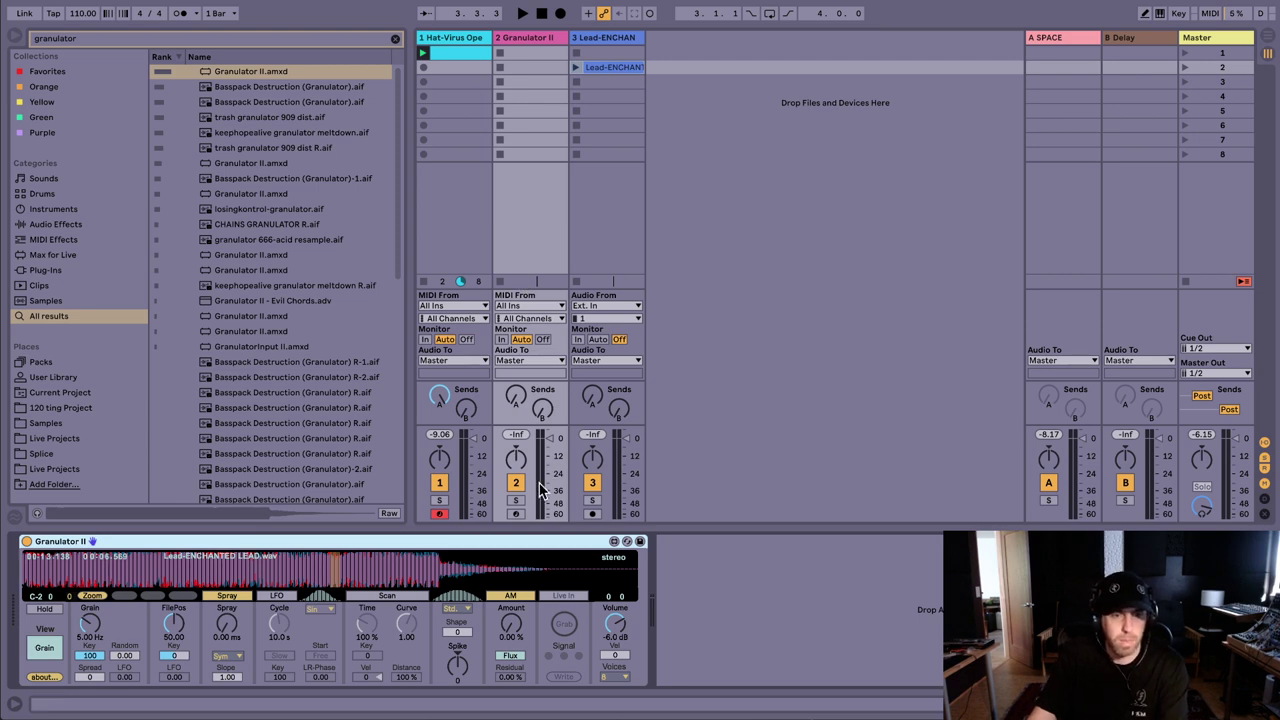
pyautogui.click(516, 514)
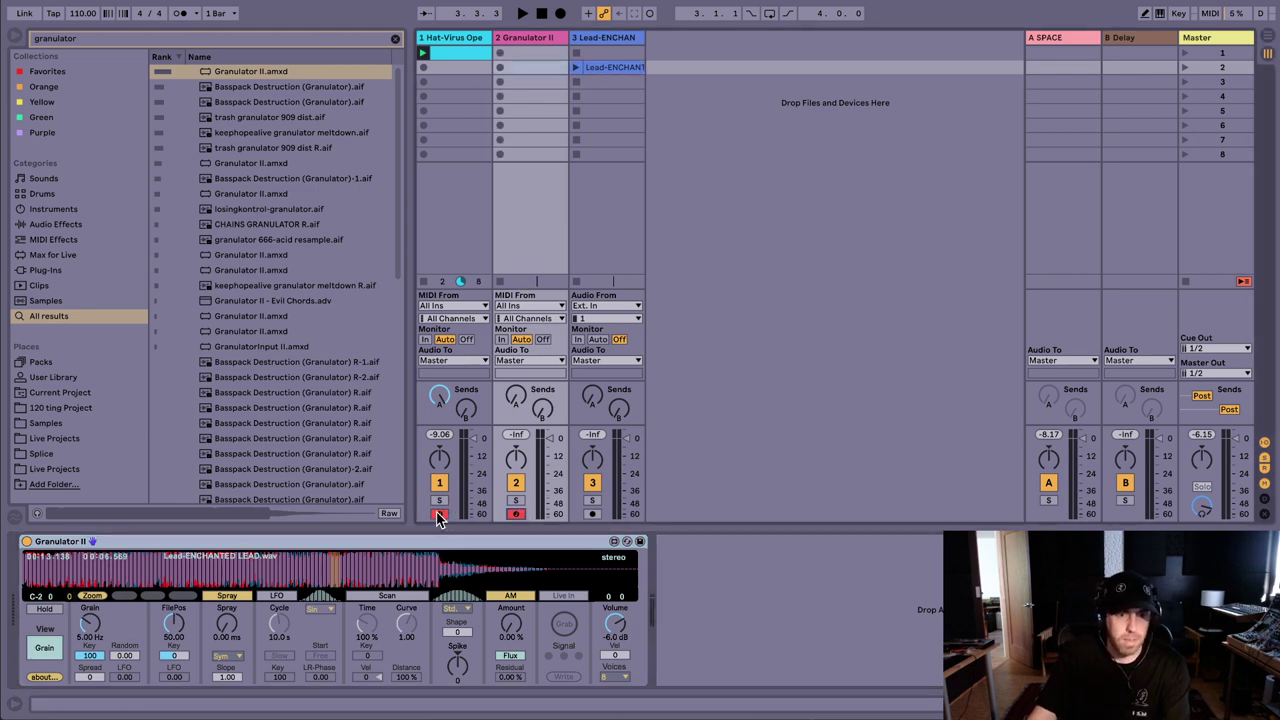
pyautogui.click(438, 515)
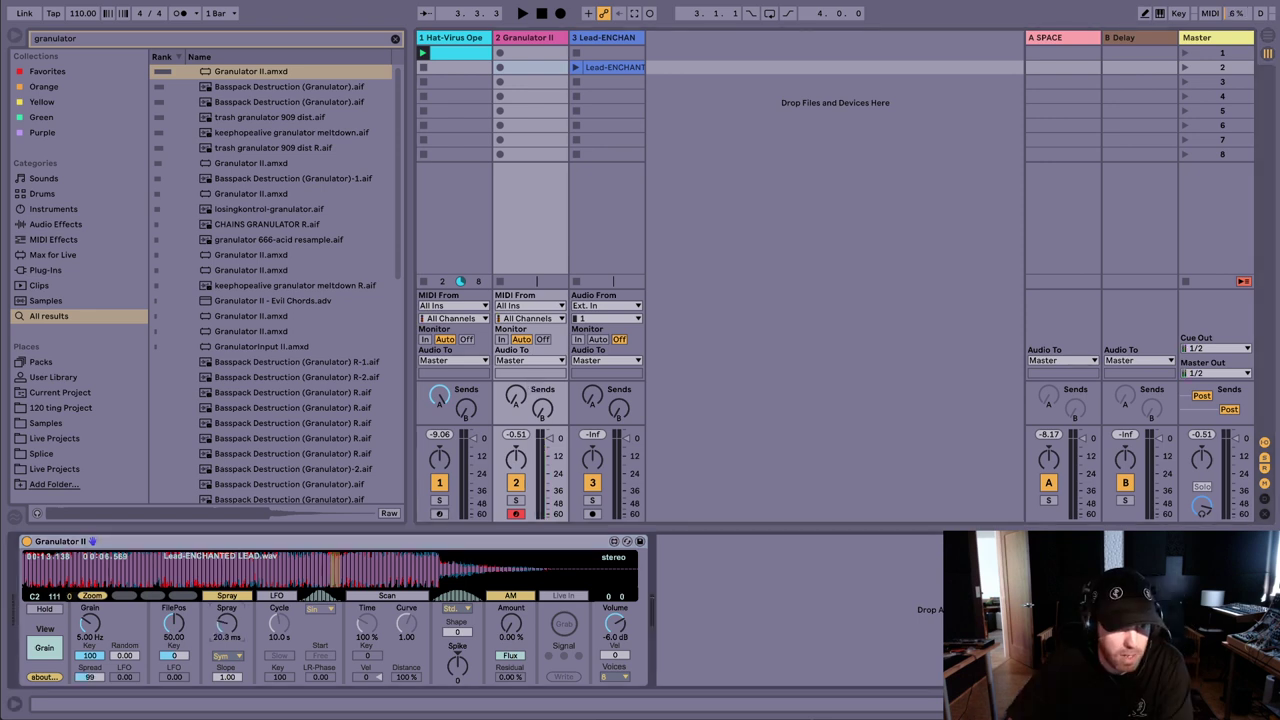
# Step: Enable Scan in Granulator II with Time at 1138% and move the grain position close to the sample's start
pyautogui.click(408, 597)
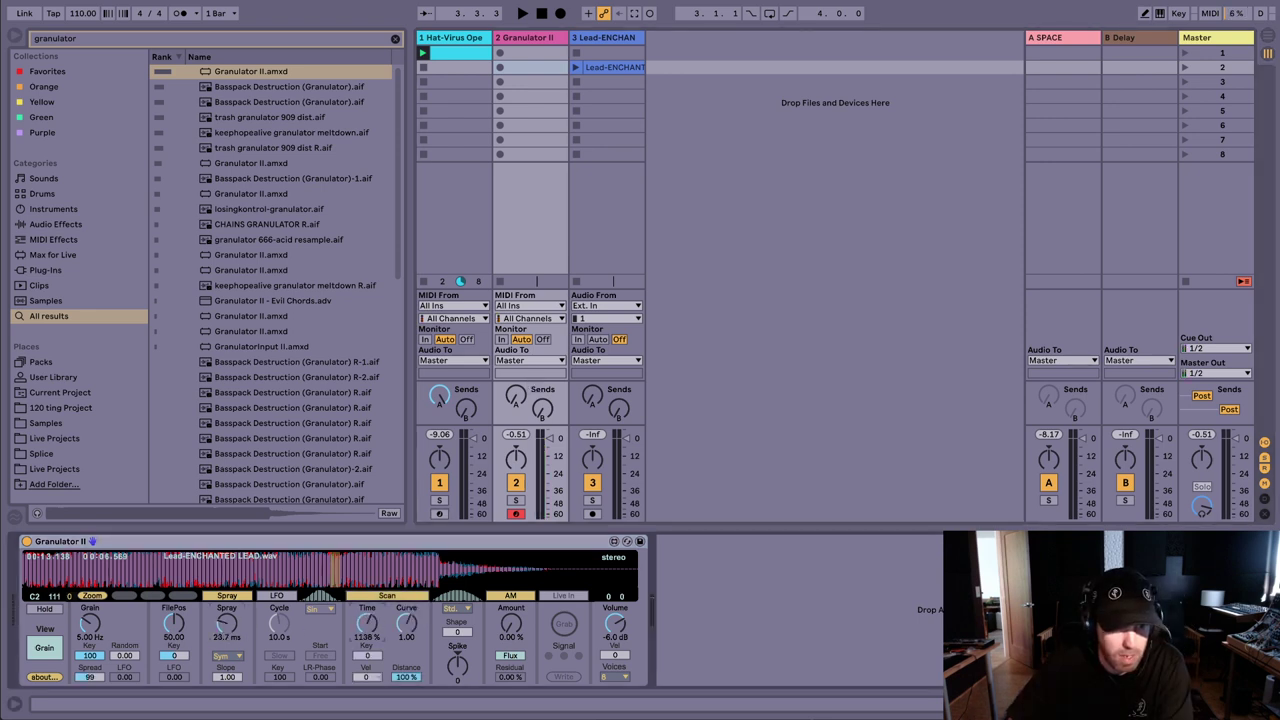
pyautogui.moveTo(360, 586); pyautogui.dragTo(88, 584)
# Step: Set Granulator II's amp attack to 5.09 s and release to 7.29 s, and sweep Filter A's frequency to about 6.22 kHz
pyautogui.click(46, 648)
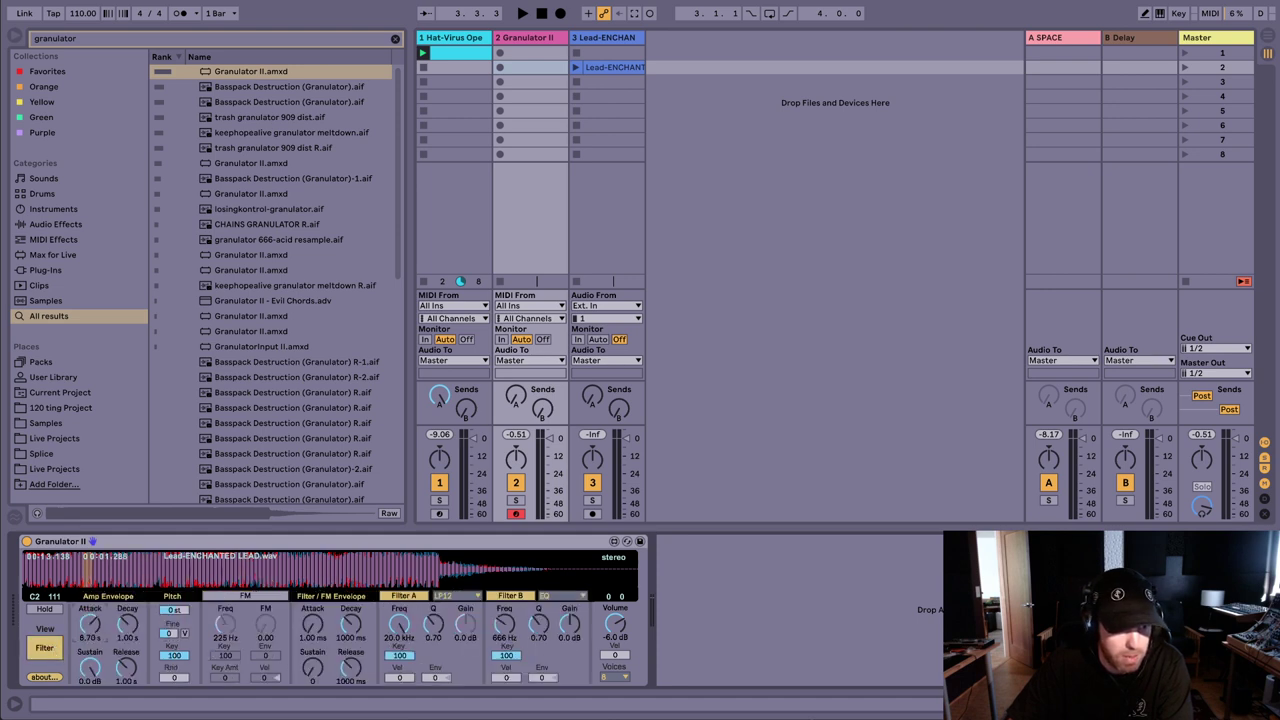
pyautogui.moveTo(127, 667); pyautogui.dragTo(127, 625)
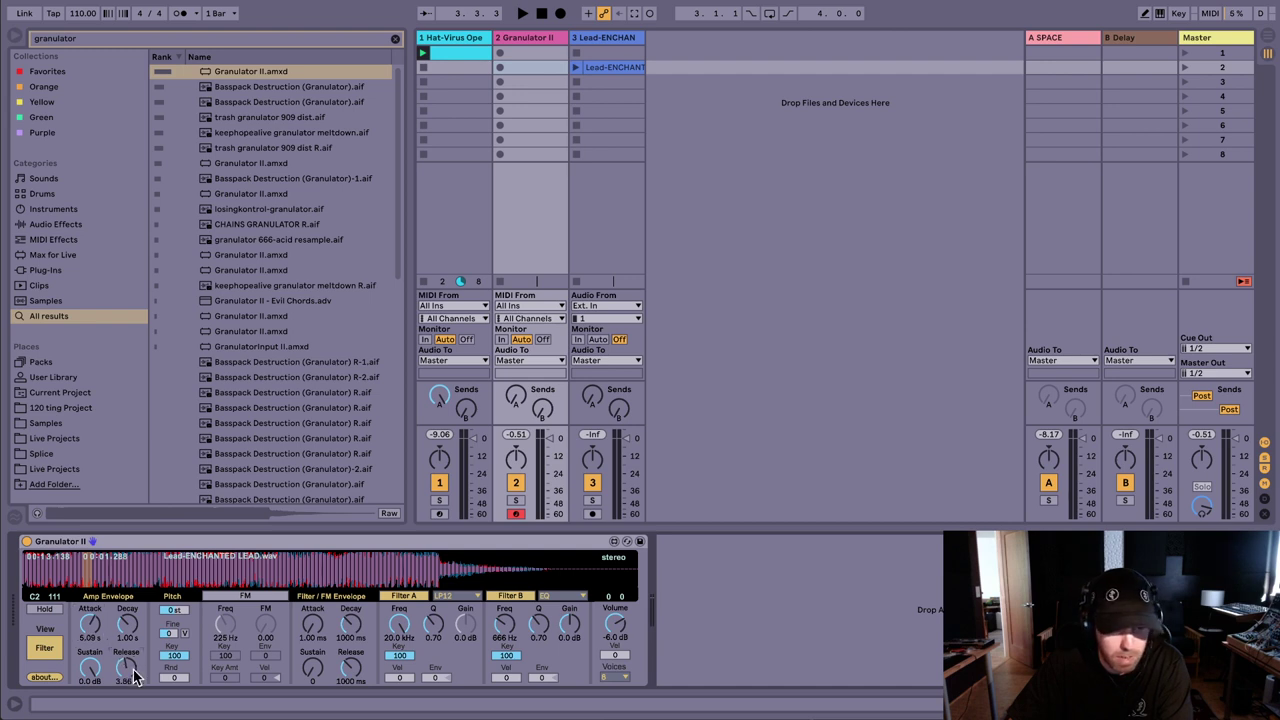
pyautogui.moveTo(399, 624); pyautogui.dragTo(399, 700)
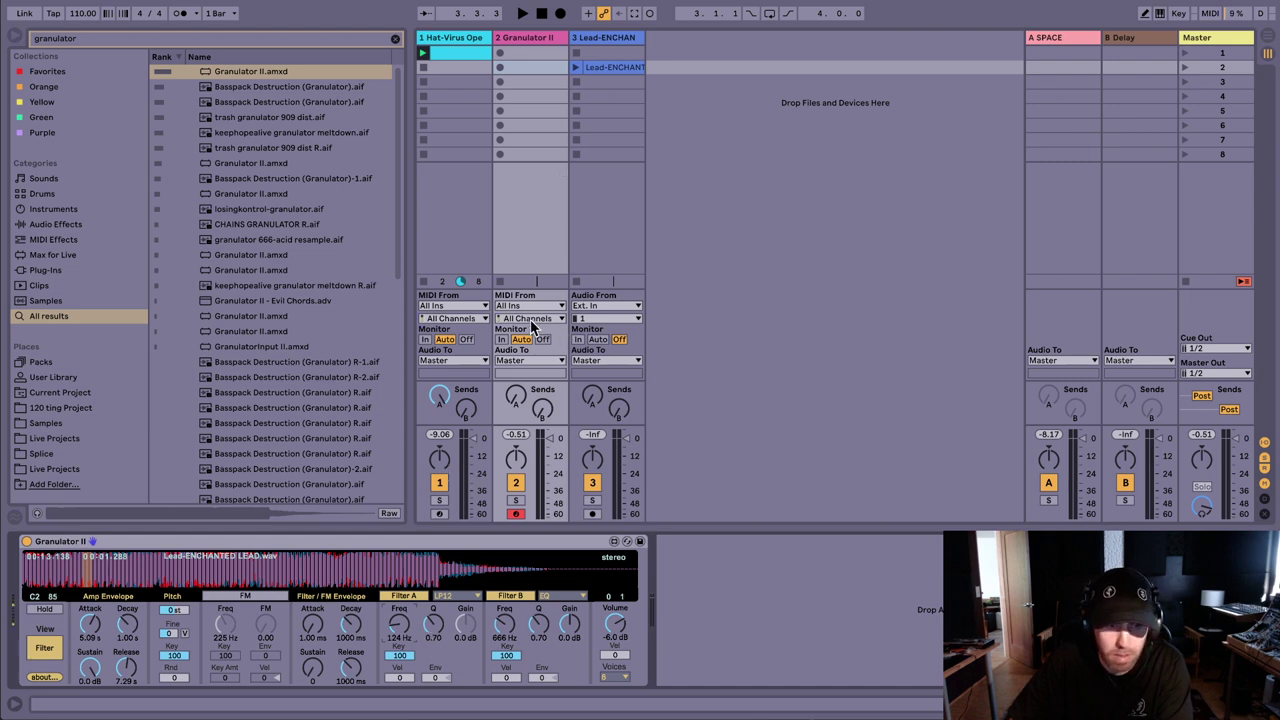
pyautogui.moveTo(397, 630); pyautogui.dragTo(399, 558)
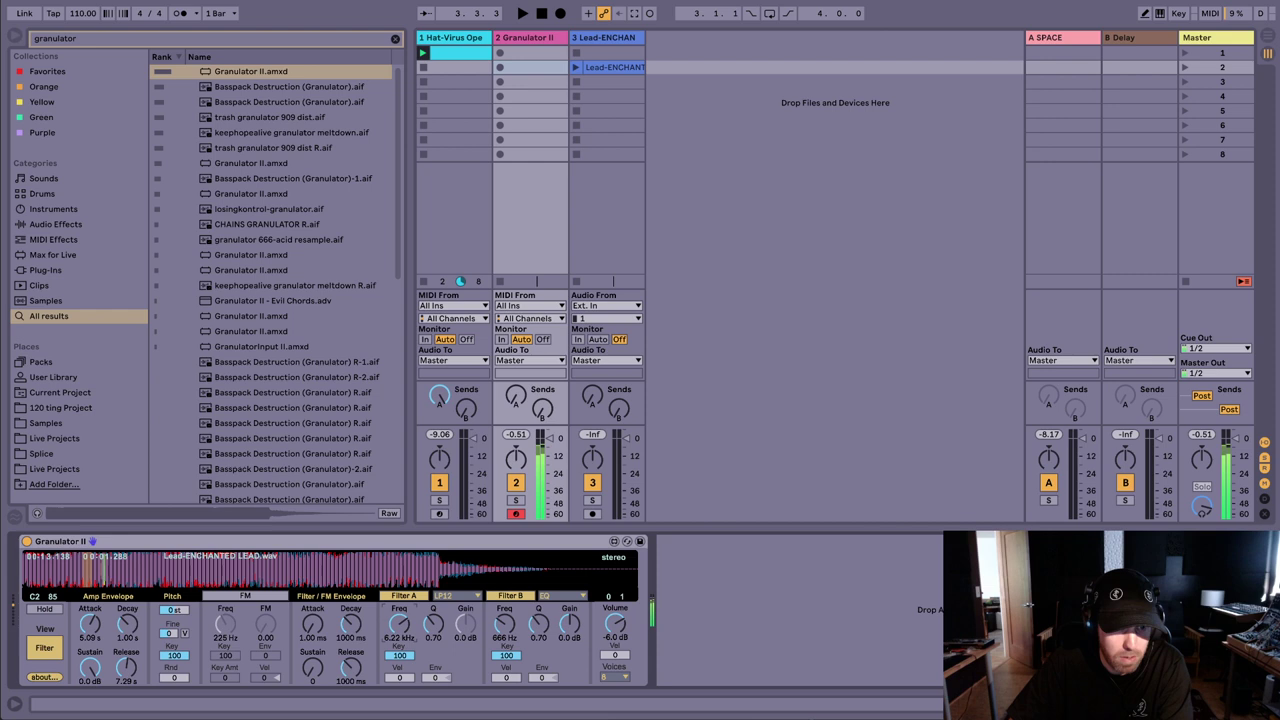
# Step: Insert an audio track after the Granulator II track, set its input to Resampling and arm it for recording
pyautogui.click(534, 36)
pyautogui.hotkey('ctrl', 't')
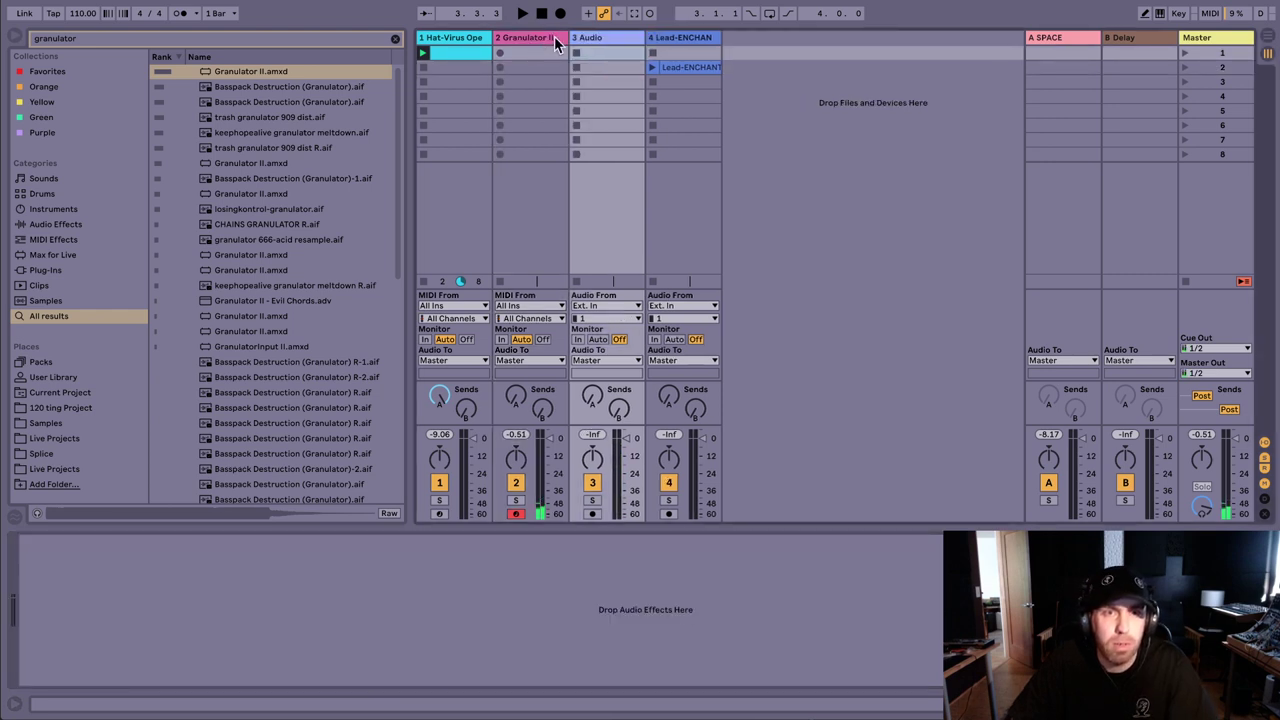
pyautogui.click(598, 306)
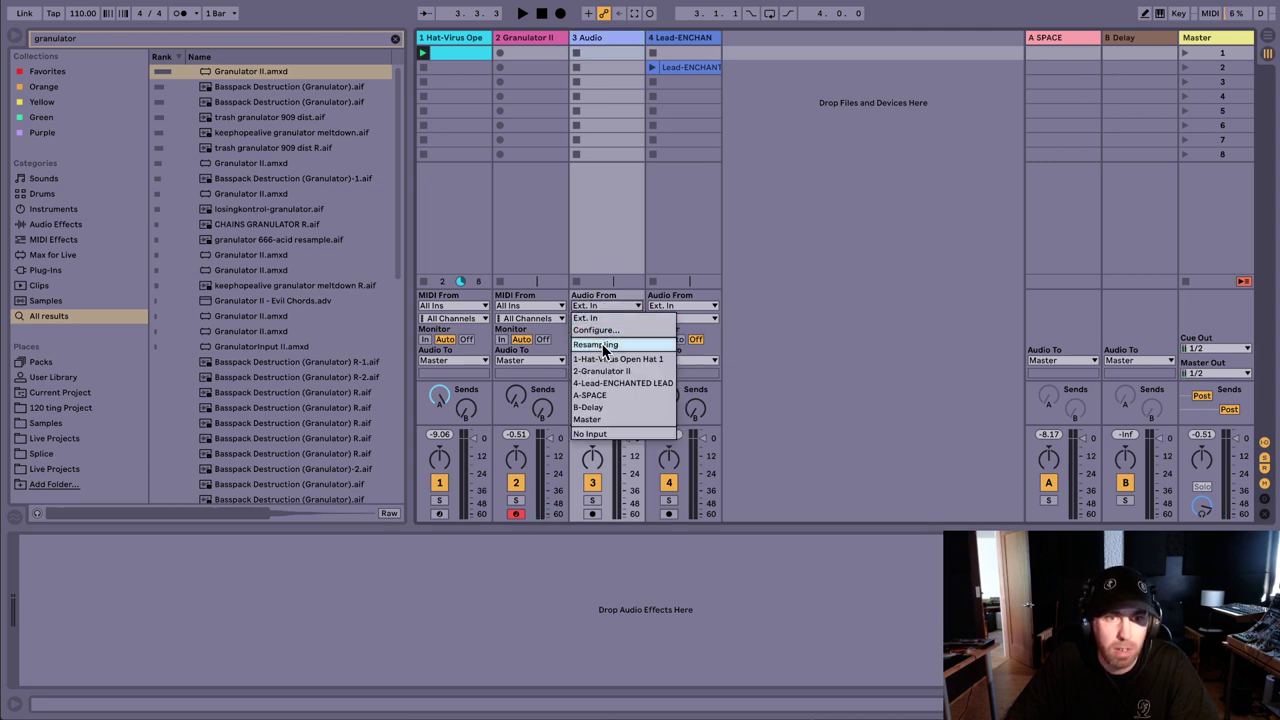
pyautogui.click(603, 345)
pyautogui.click(592, 513)
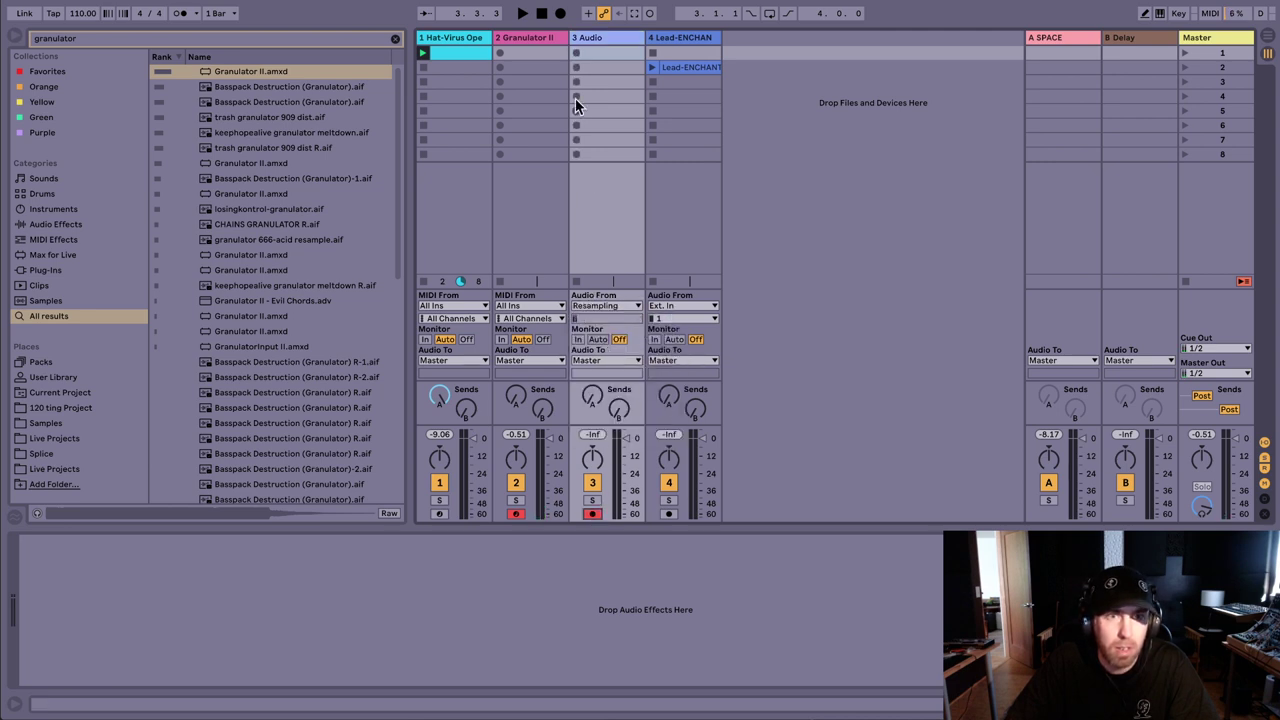
# Step: Try recording into the first clip slots of the Granulator II and resampling tracks simultaneously
pyautogui.click(594, 53)
pyautogui.keyDown('shift'); pyautogui.click(547, 53); pyautogui.keyUp('shift')
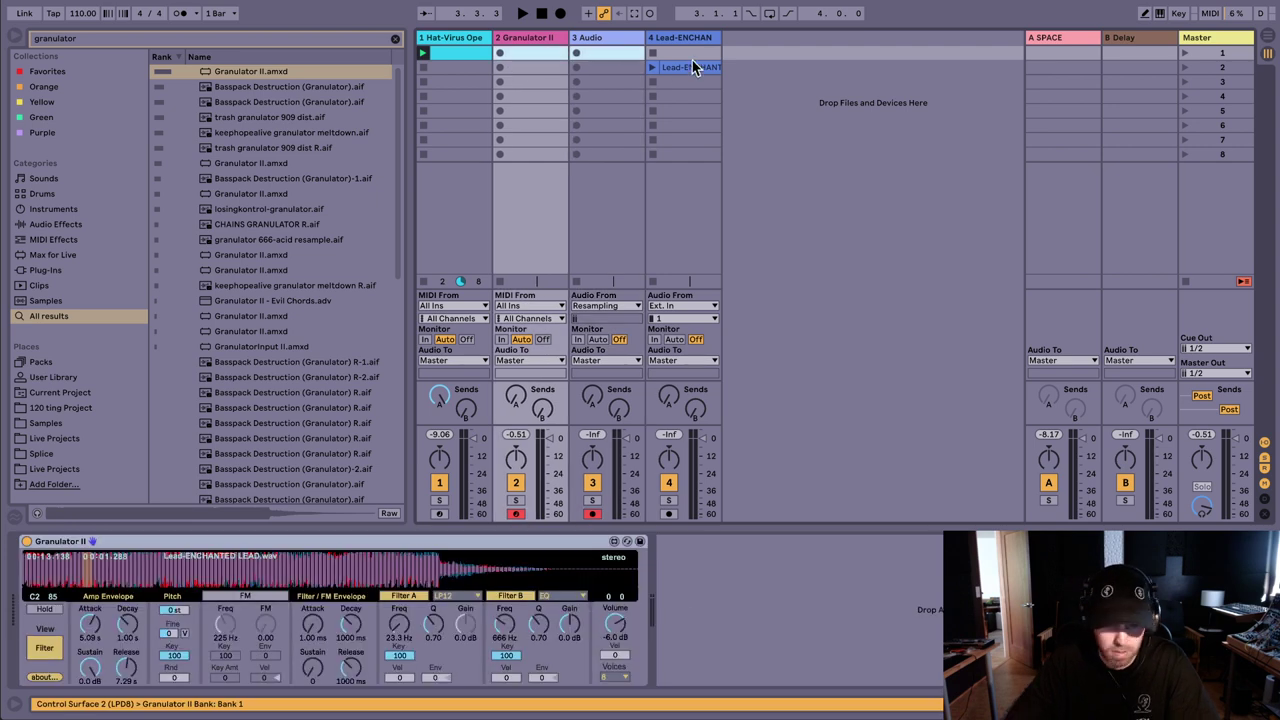
pyautogui.press('Return')
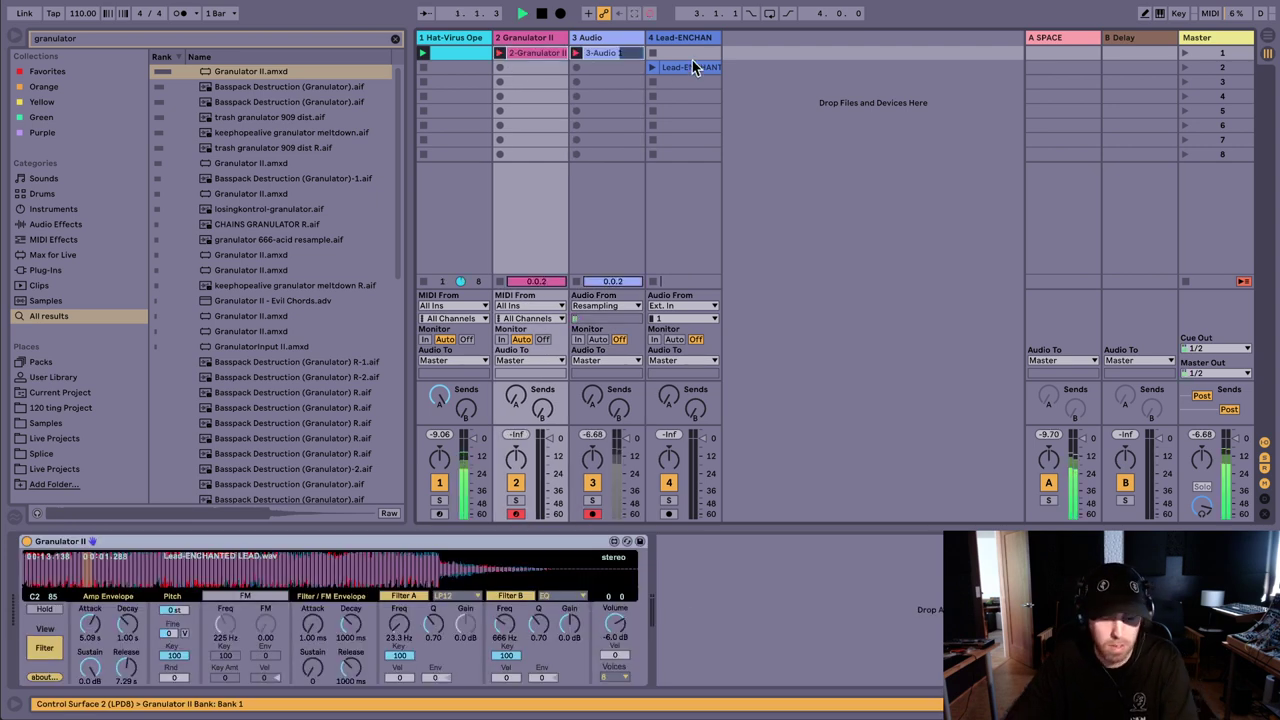
# Step: Stop the hat clip, halt playback and undo the new recordings on the Granulator II and audio tracks
pyautogui.click(422, 70)
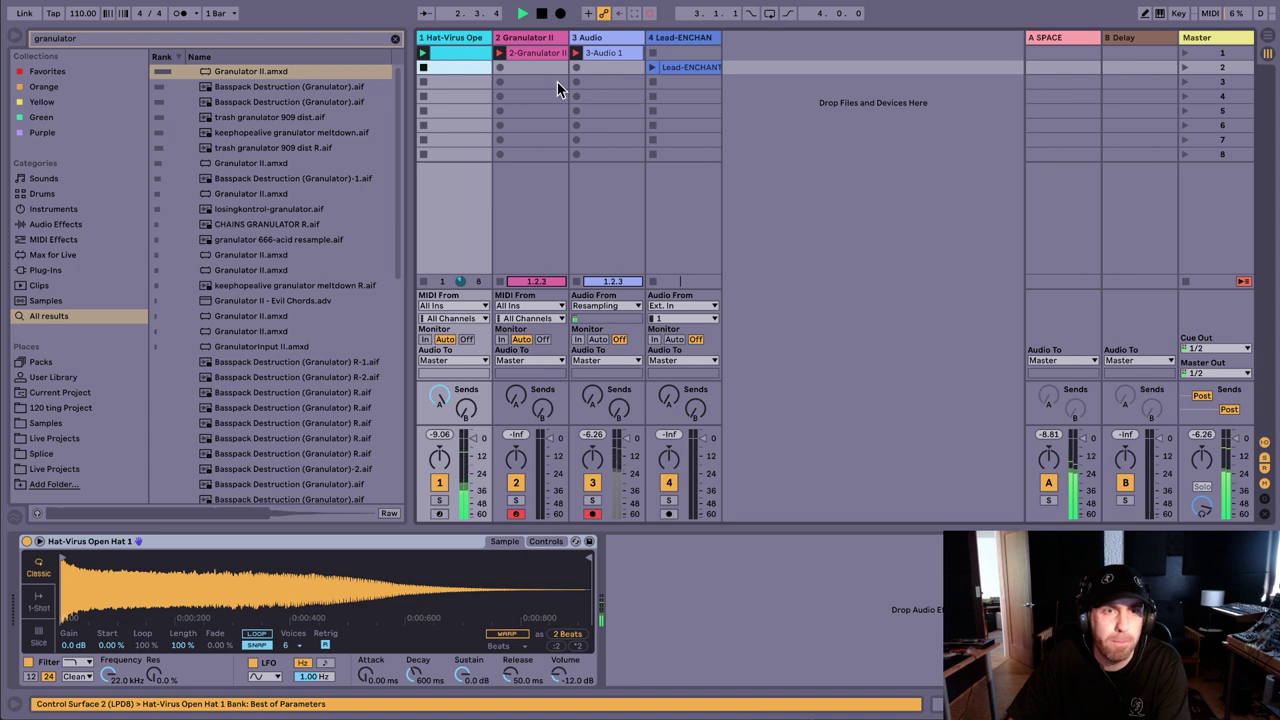
pyautogui.click(552, 52)
pyautogui.click(611, 53)
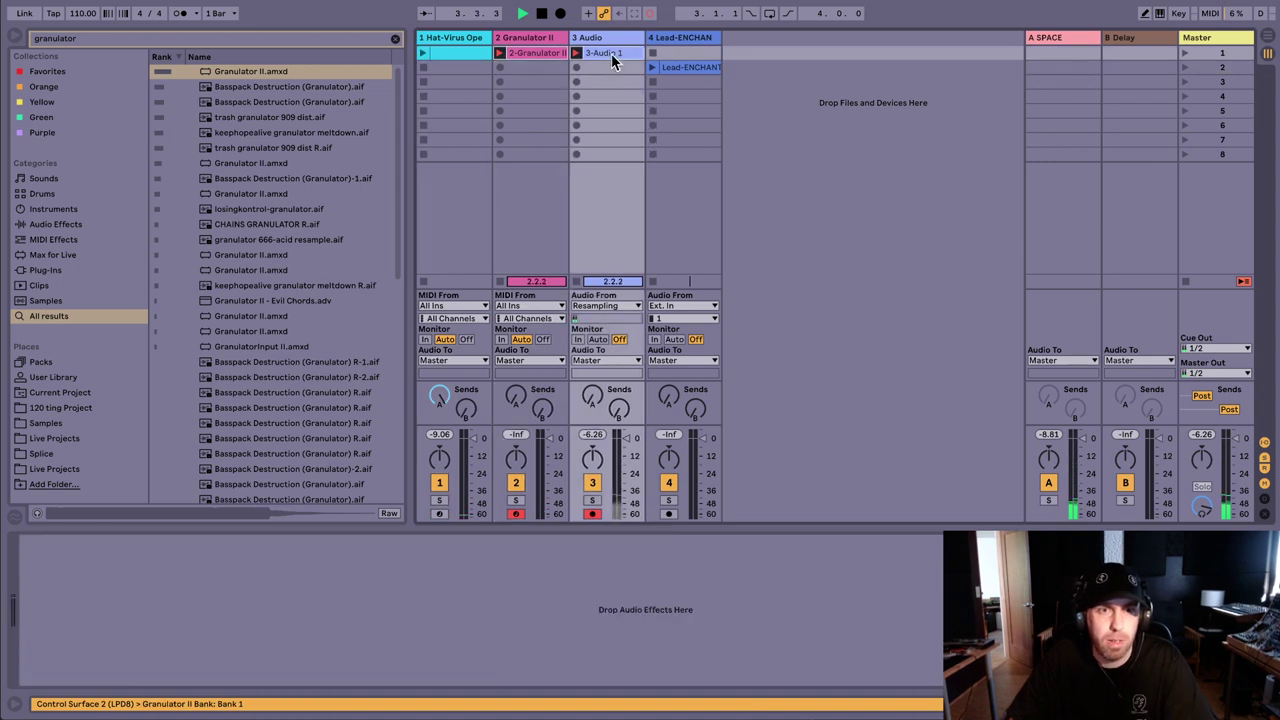
pyautogui.press('space')
pyautogui.press('super+z')
# Step: Record simultaneously into the first clip slots of the Granulator II track and the resampling audio track
pyautogui.click(618, 54)
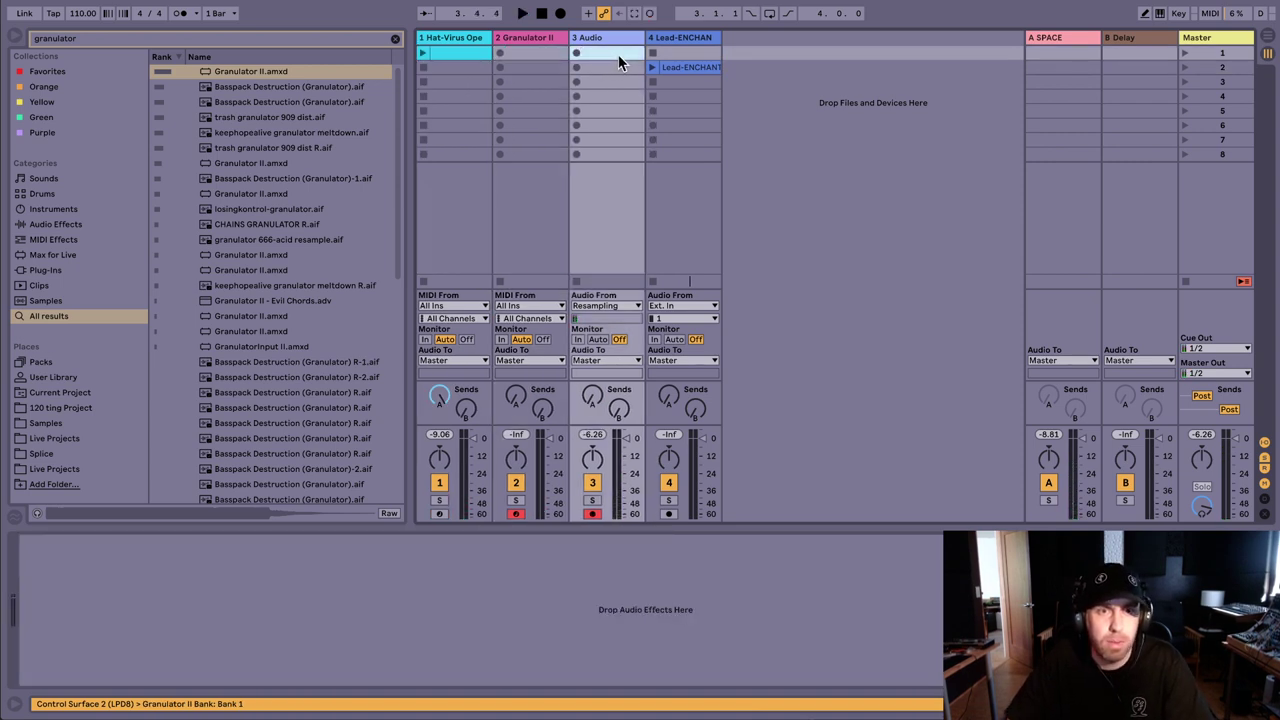
pyautogui.keyDown('shift'); pyautogui.click(546, 52); pyautogui.keyUp('shift')
pyautogui.press('Return')
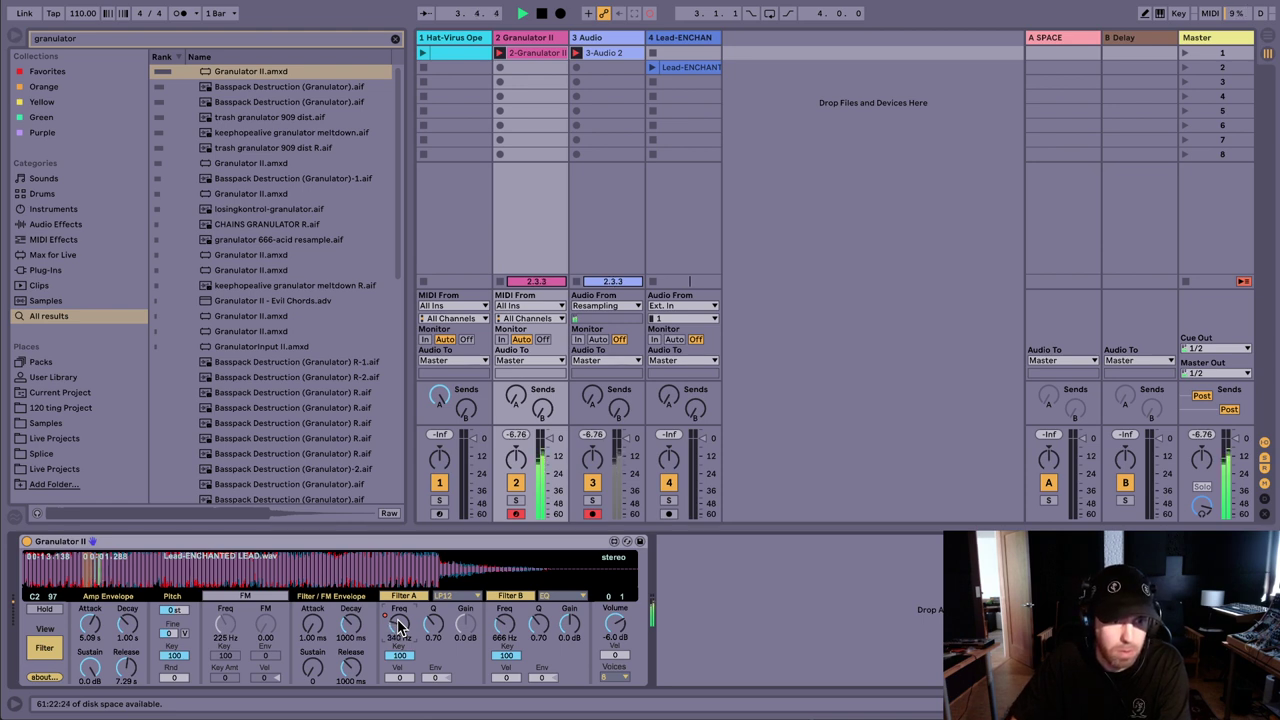
# Step: During the recording, sweep Granulator II's Filter A frequency up past 4.65 kHz and back down to 20 Hz
pyautogui.moveTo(398, 621); pyautogui.dragTo(398, 621)
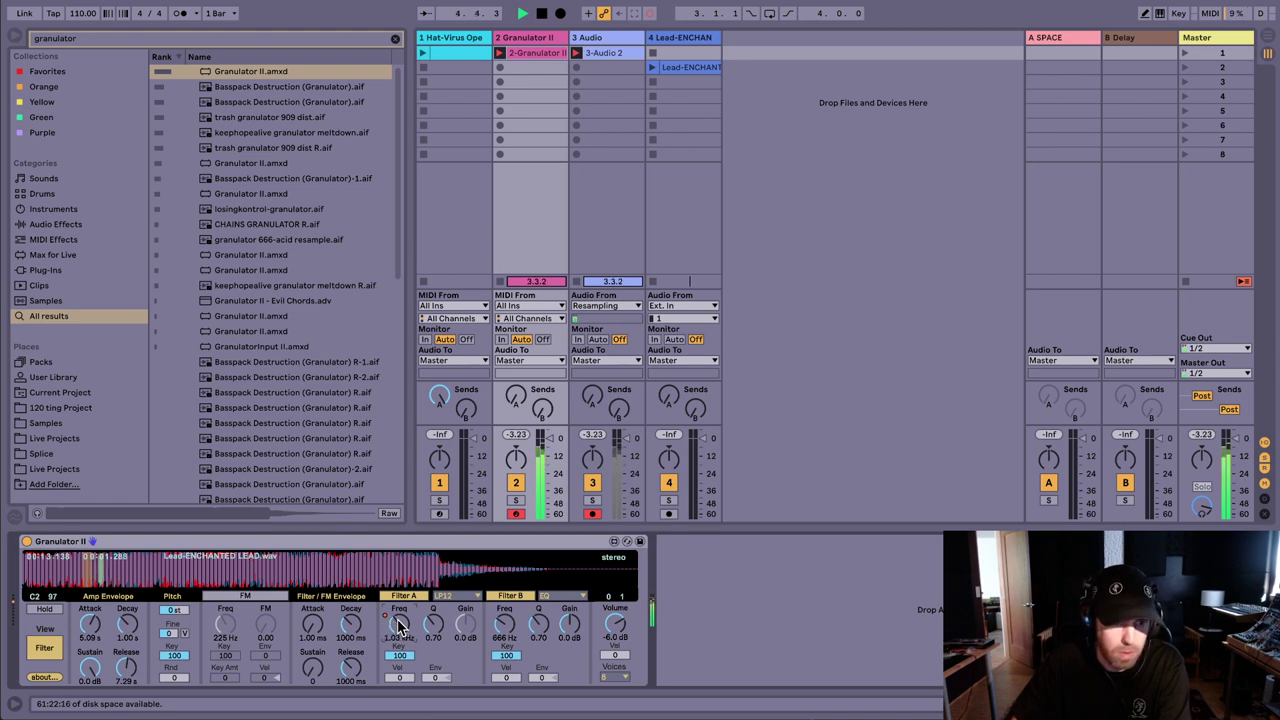
pyautogui.scroll(4, 398, 625)
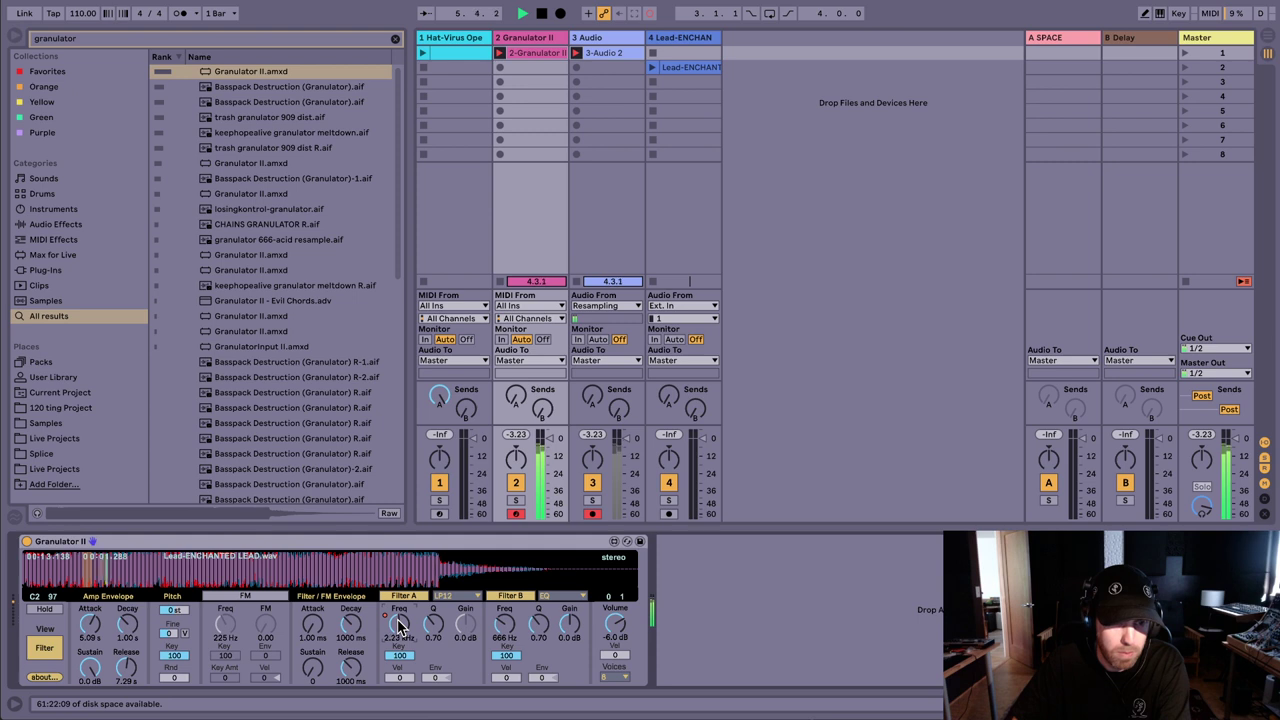
pyautogui.scroll(4, 398, 625)
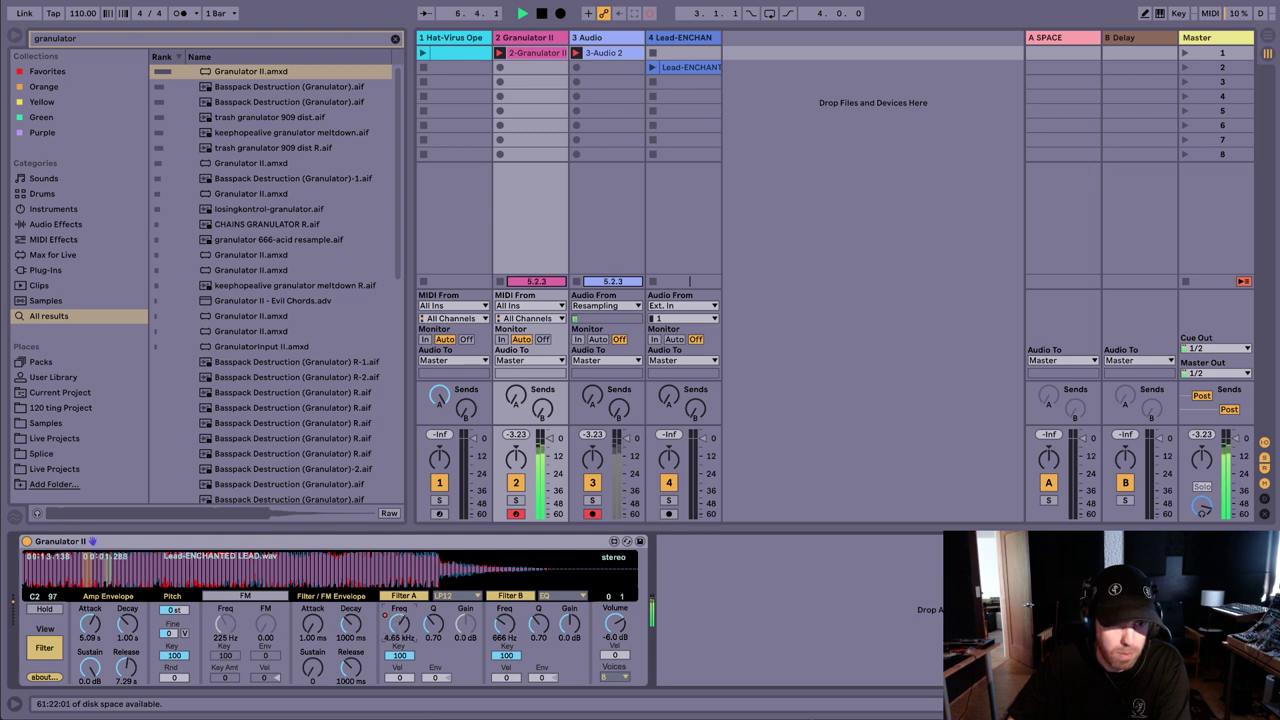
pyautogui.scroll(-3, 398, 625)
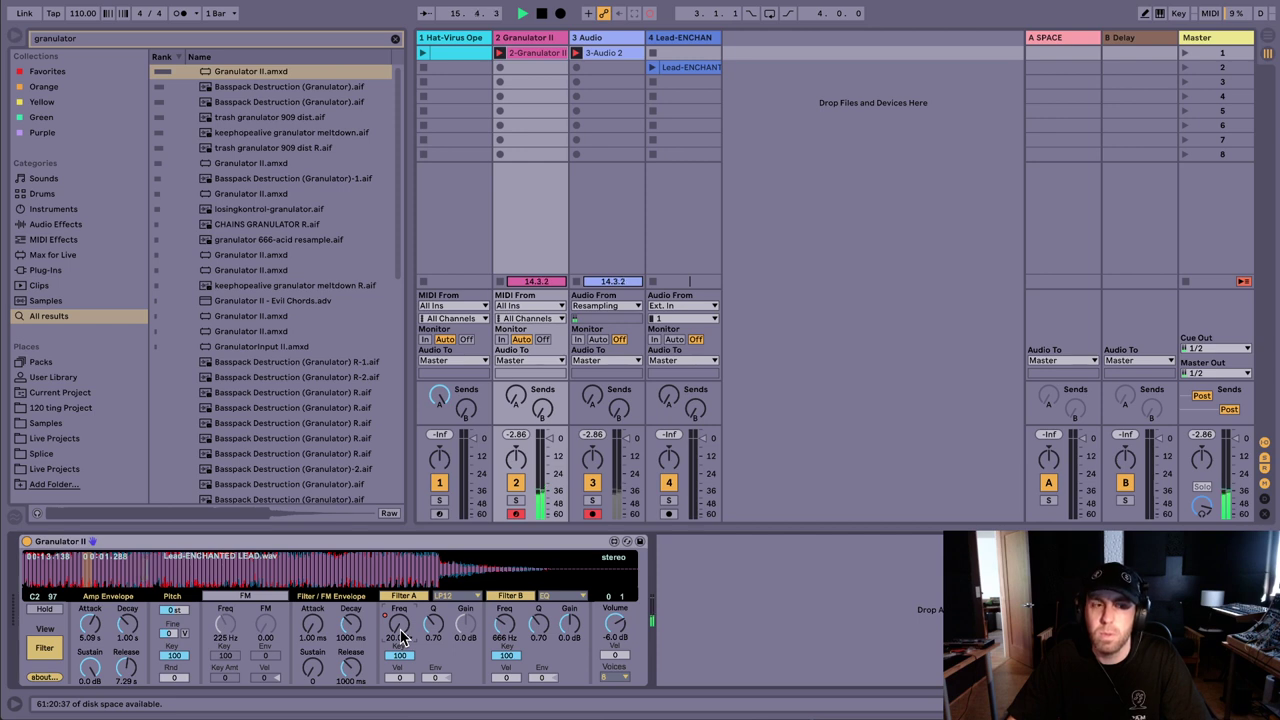
# Step: Stop the recording and rename the resampled audio clip "spooky bass"
pyautogui.press('space')
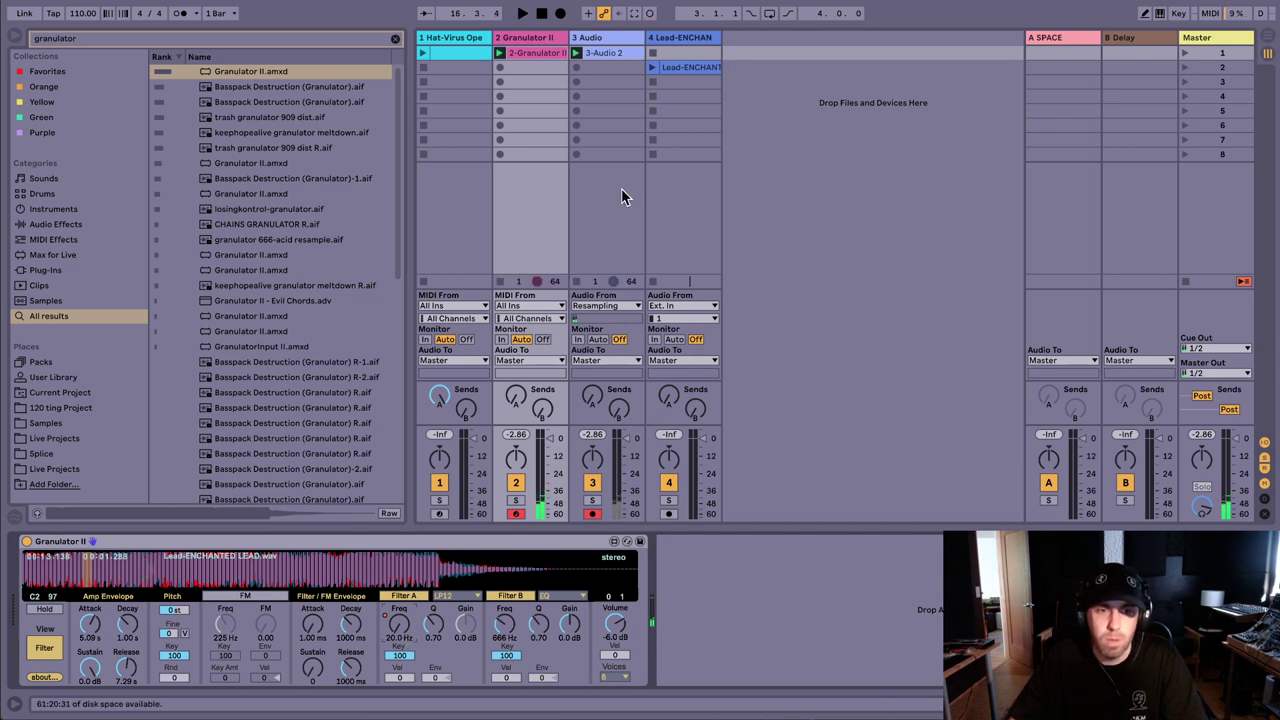
pyautogui.click(610, 53)
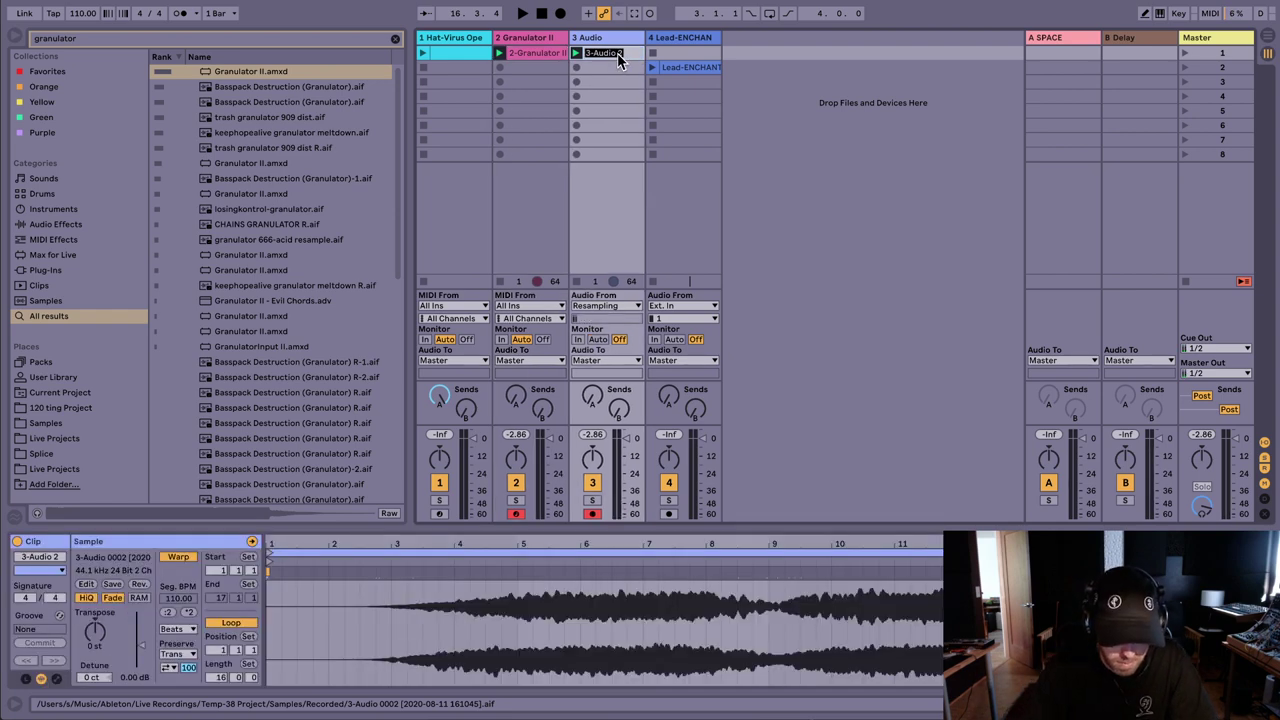
pyautogui.write('spooky bass')
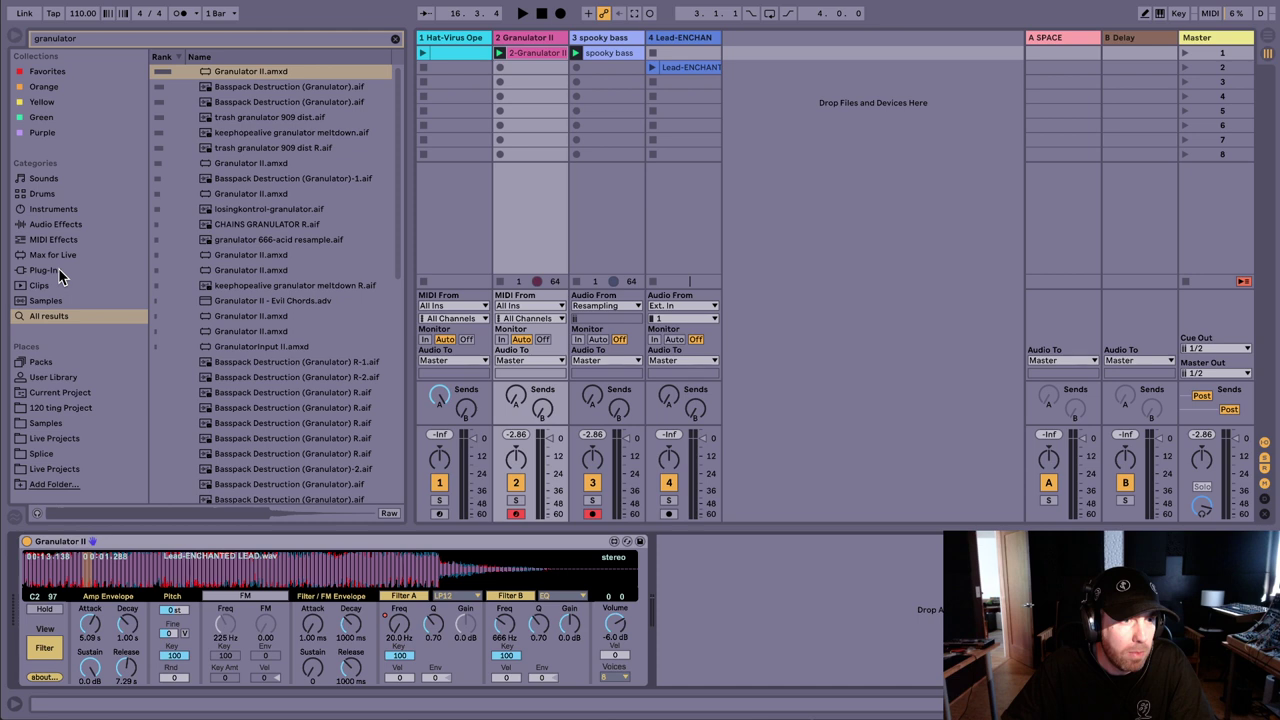
# Step: Load Loop-Rings Around Saturn.wav from the User Library into Granulator II and raise Filter A's frequency to 17.7 kHz
pyautogui.press('Escape')
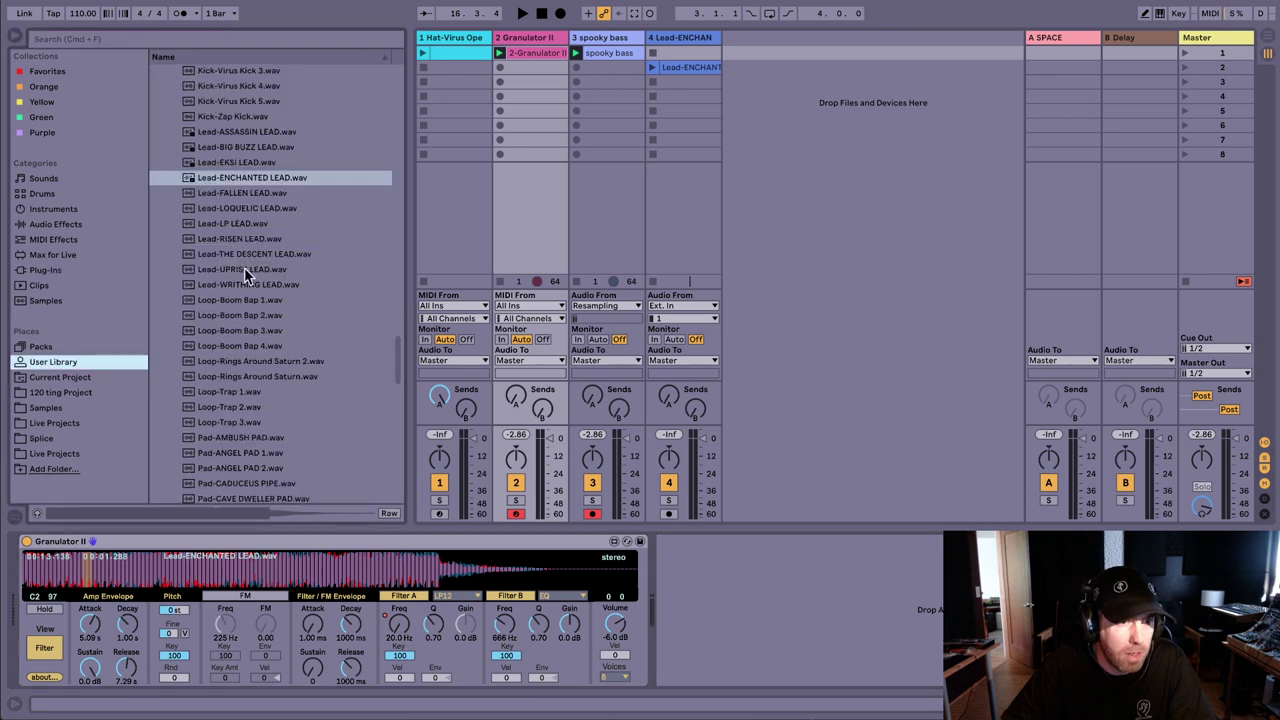
pyautogui.click(237, 374)
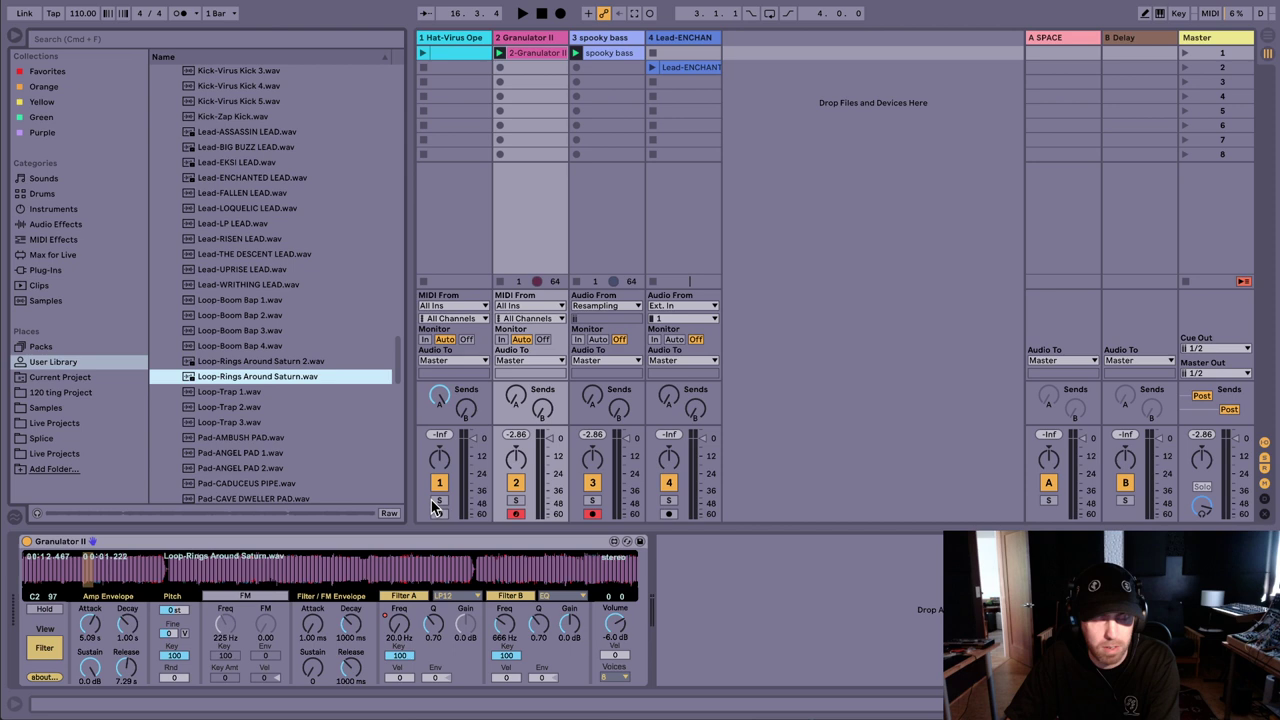
pyautogui.moveTo(398, 623); pyautogui.dragTo(398, 542)
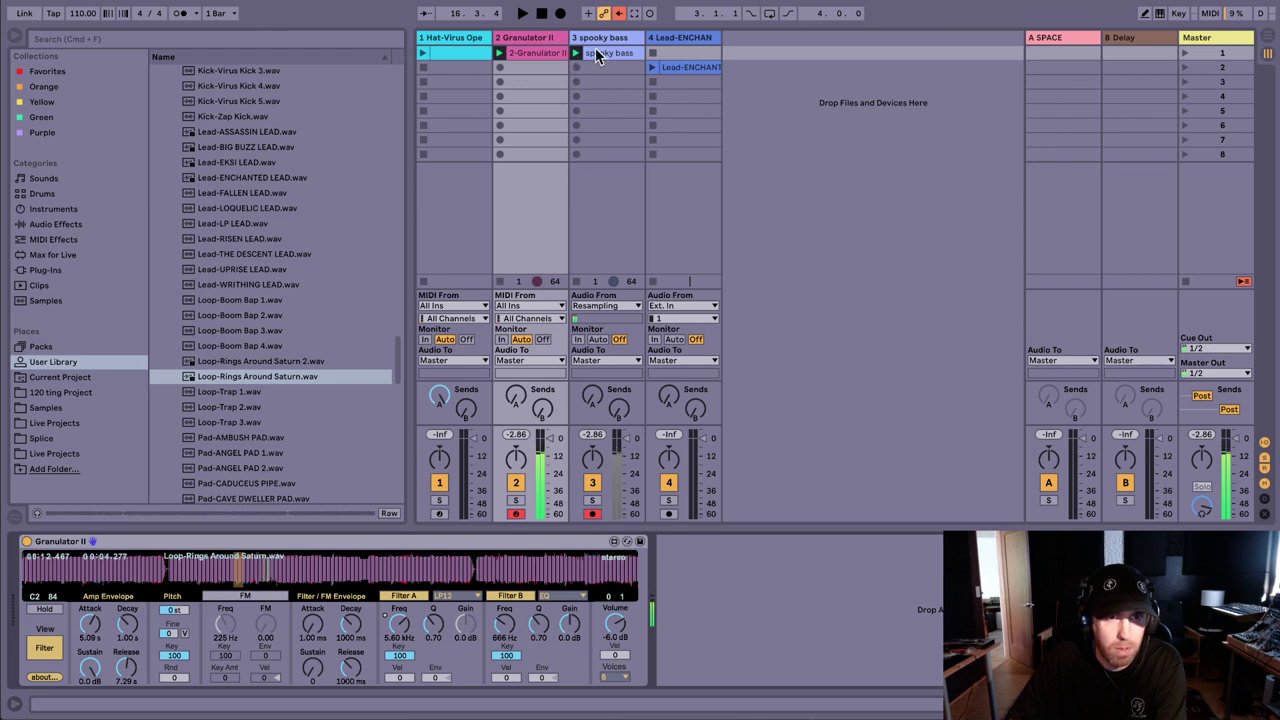
pyautogui.moveTo(401, 625); pyautogui.dragTo(400, 570)
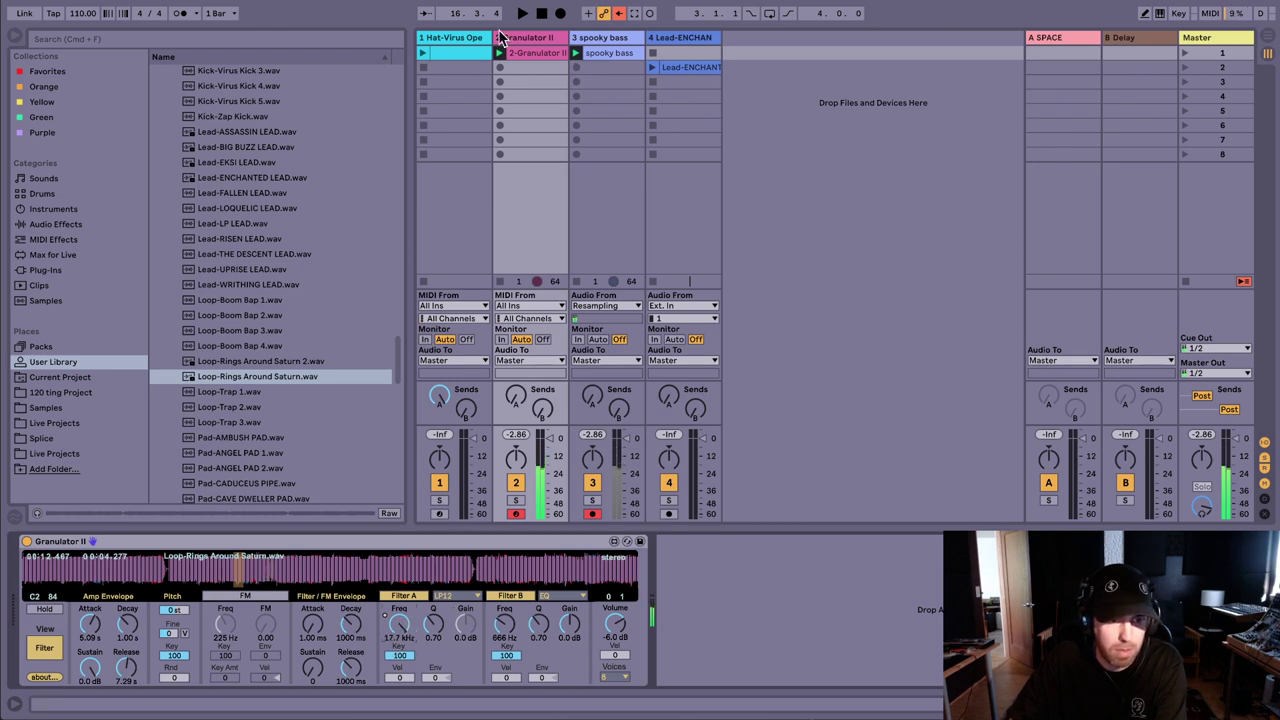
# Step: Record the Saturn loop texture into the spooky bass track's second slot while shifting Granulator II's file position to about 4.9 s, and end the take
pyautogui.click(576, 67)
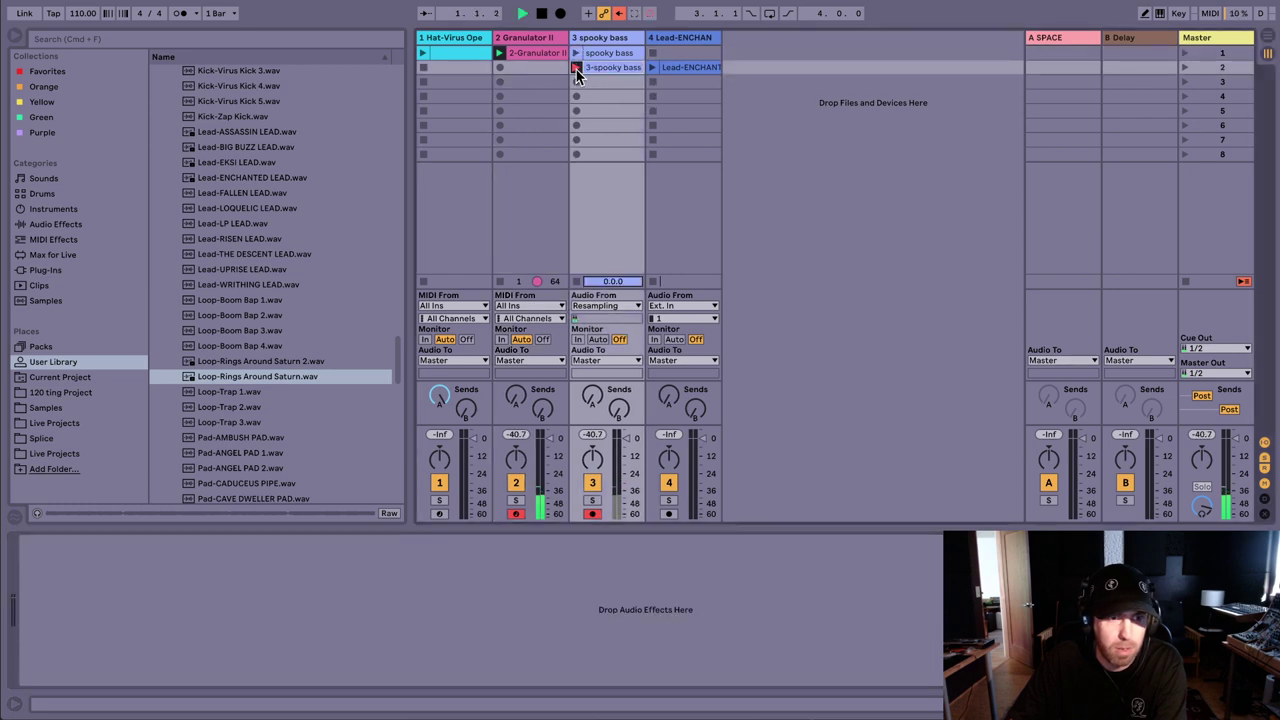
pyautogui.click(521, 40)
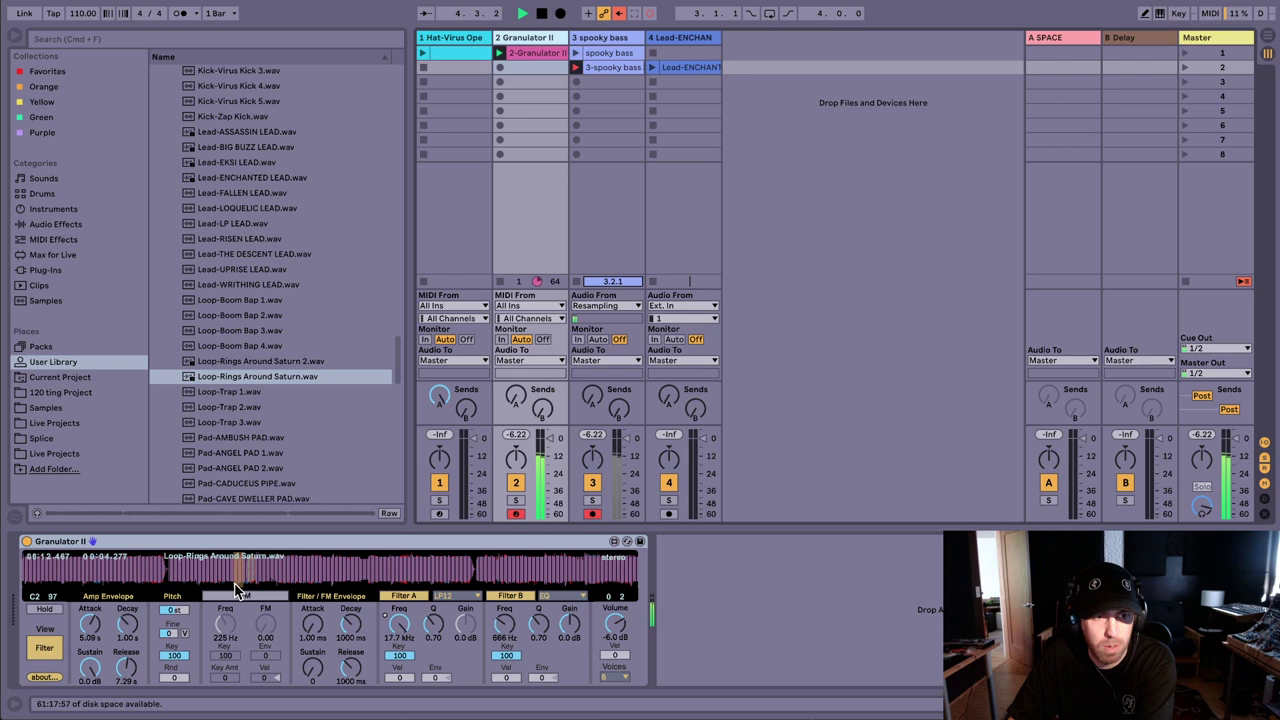
pyautogui.moveTo(237, 590); pyautogui.dragTo(264, 568)
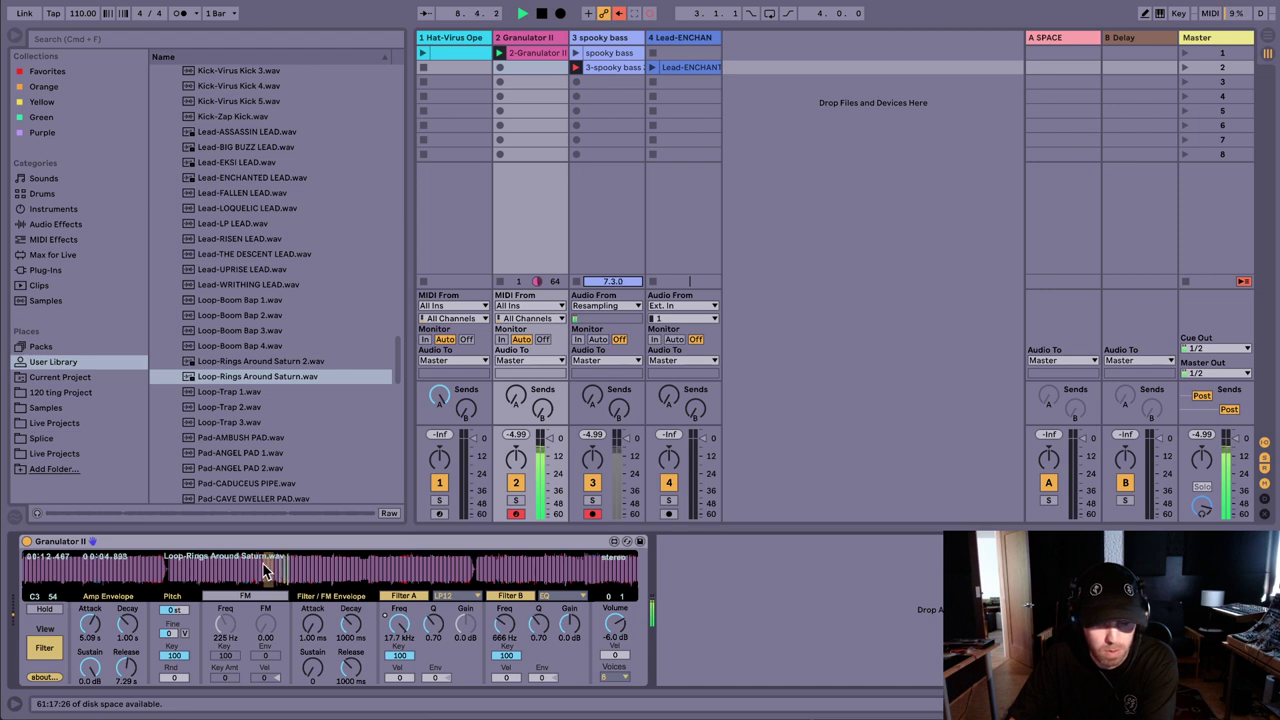
pyautogui.moveTo(265, 570); pyautogui.dragTo(260, 572)
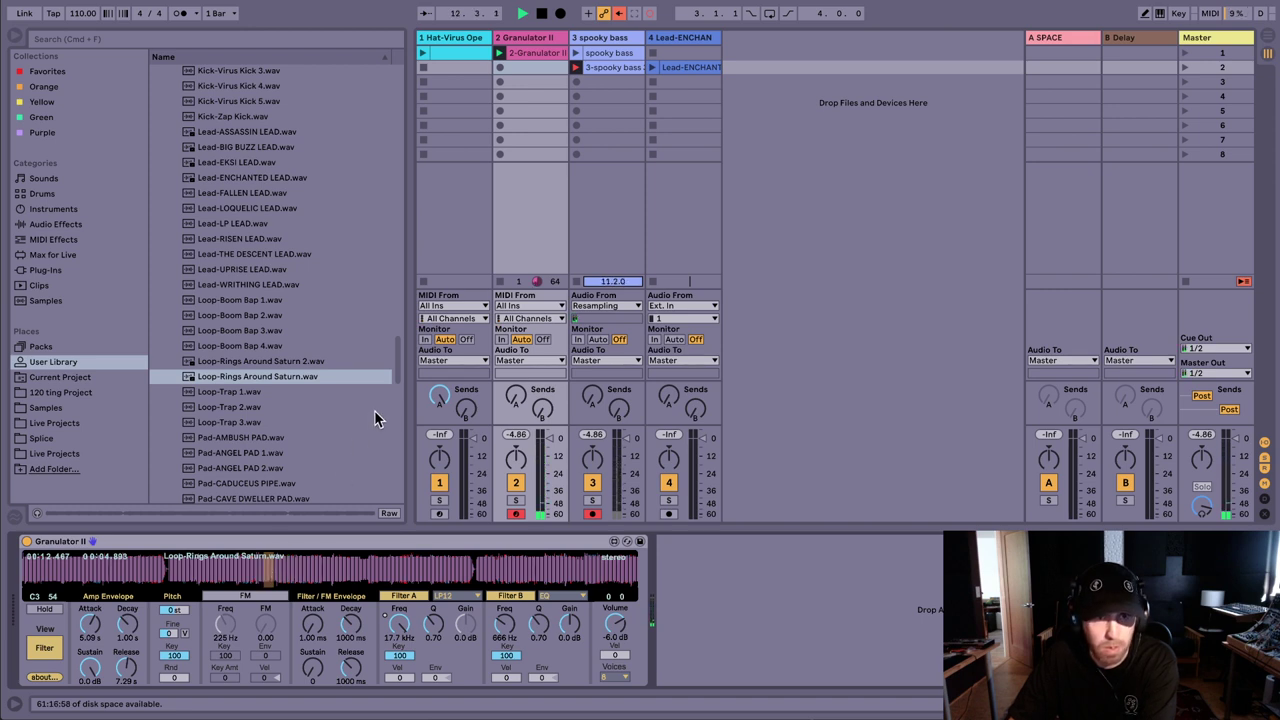
pyautogui.click(580, 67)
pyautogui.doubleClick(605, 66)
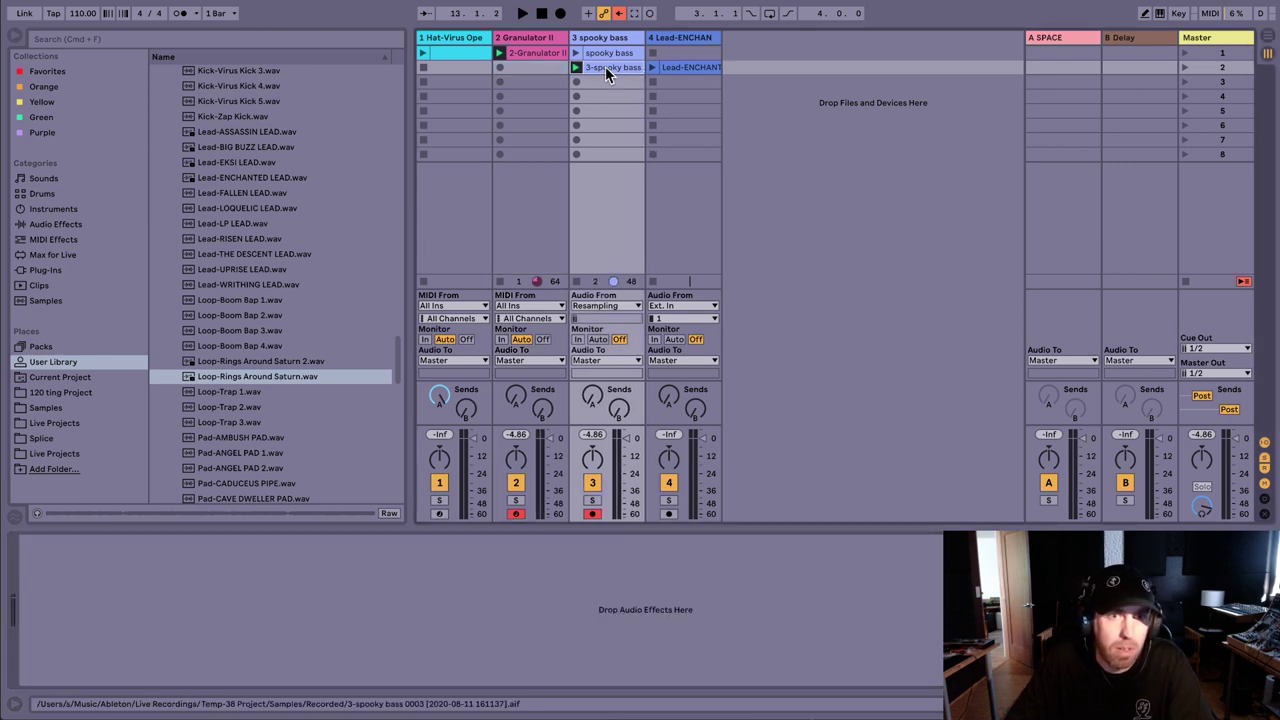
# Step: Load Vox-BITMAP Vox 1.wav from the User Library into Granulator II and set the file position to about 1.6 s
pyautogui.click(531, 51)
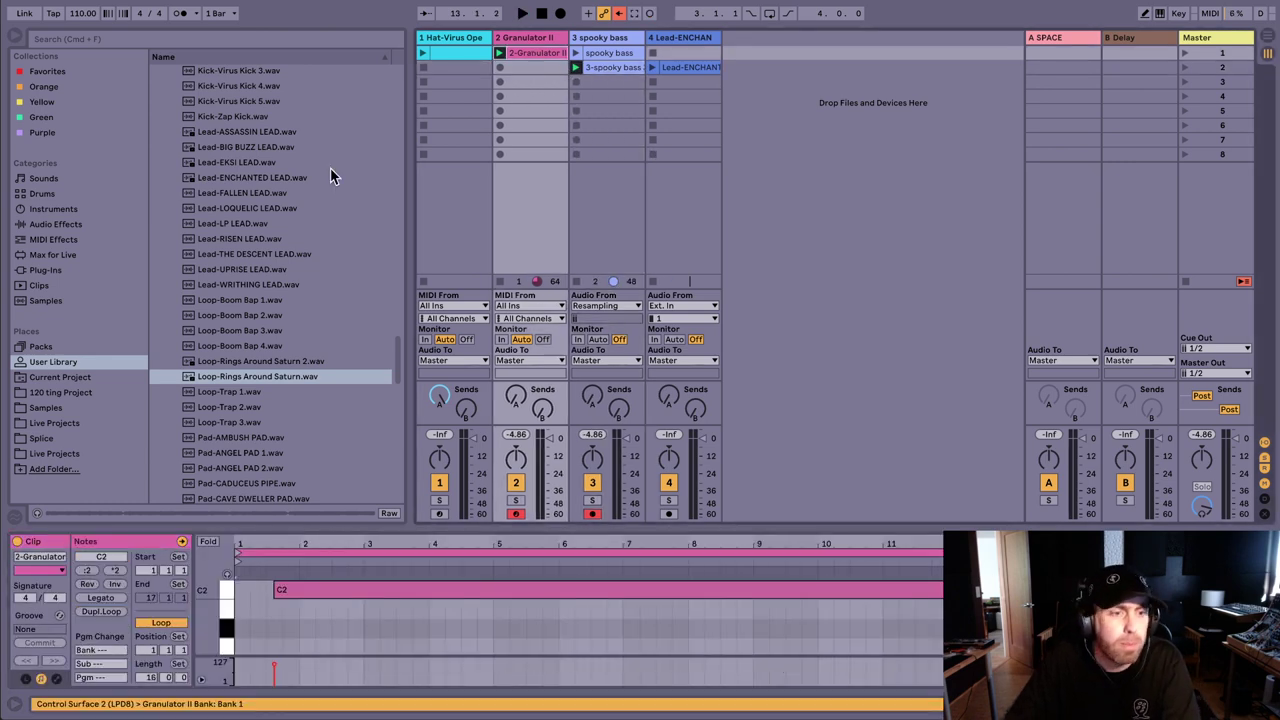
pyautogui.hotkey('shift', 'Tab')
pyautogui.scroll(-10, 220, 340)
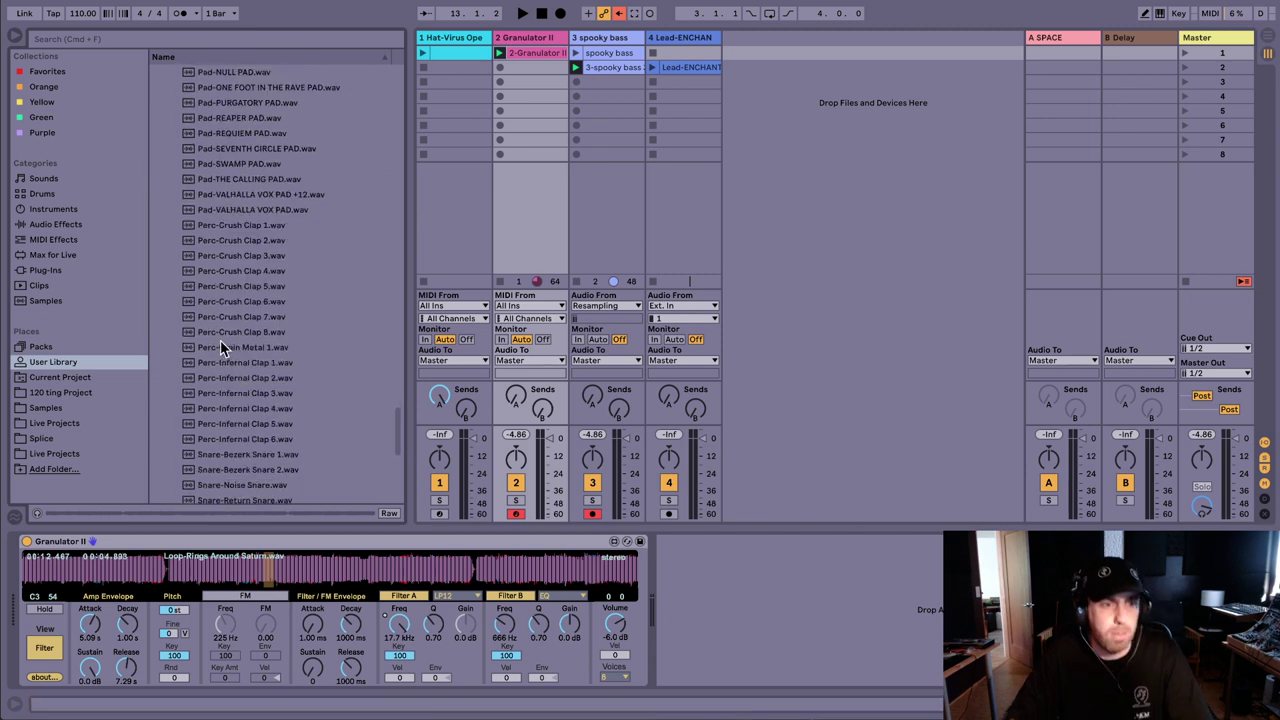
pyautogui.scroll(-5, 220, 340)
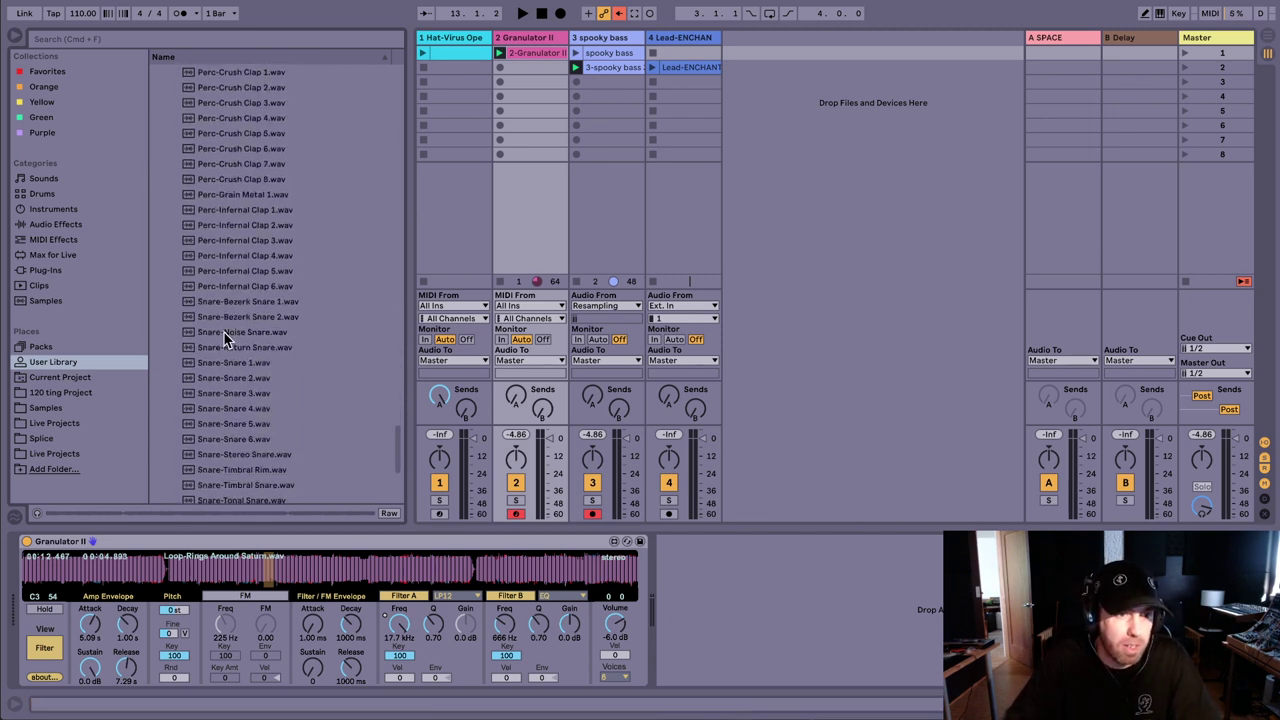
pyautogui.scroll(-4, 226, 340)
pyautogui.scroll(-1, 234, 318)
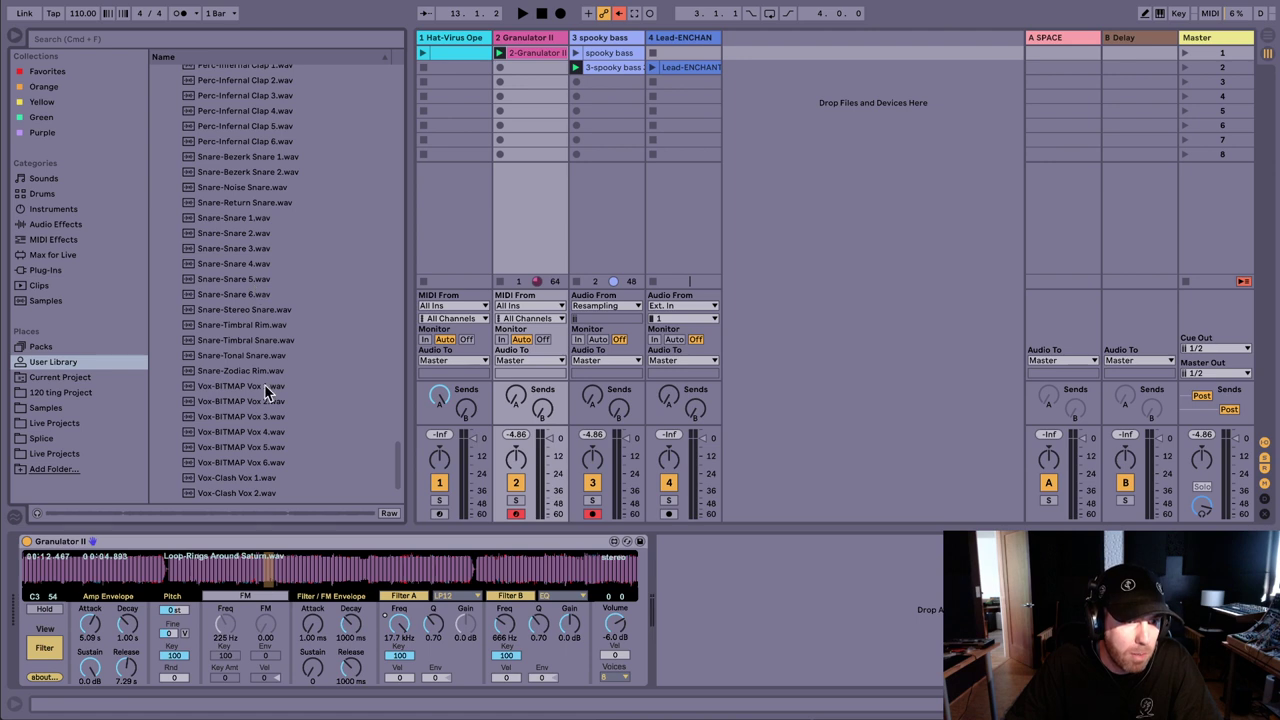
pyautogui.moveTo(265, 385); pyautogui.dragTo(325, 572)
pyautogui.click(393, 570)
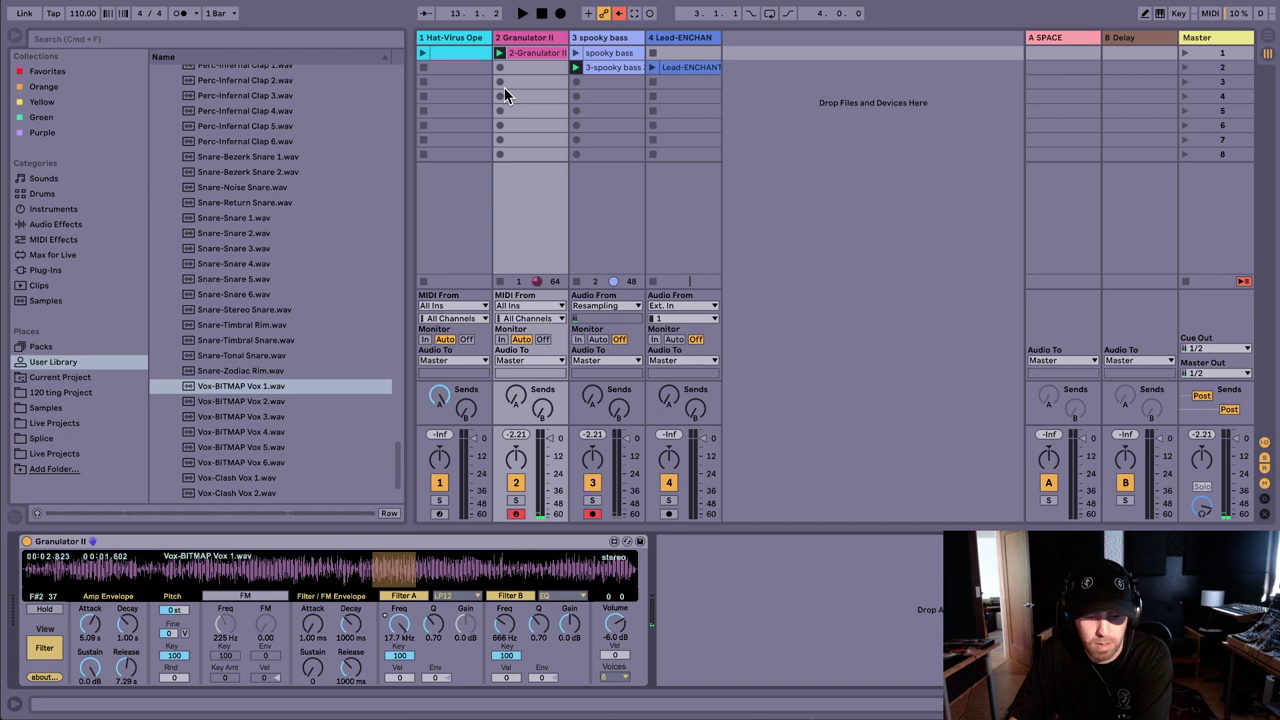
# Step: Record the vox texture into the spooky bass track's third slot while adjusting Granulator II's file position to 0 and amp release to 4.20 s
pyautogui.click(576, 82)
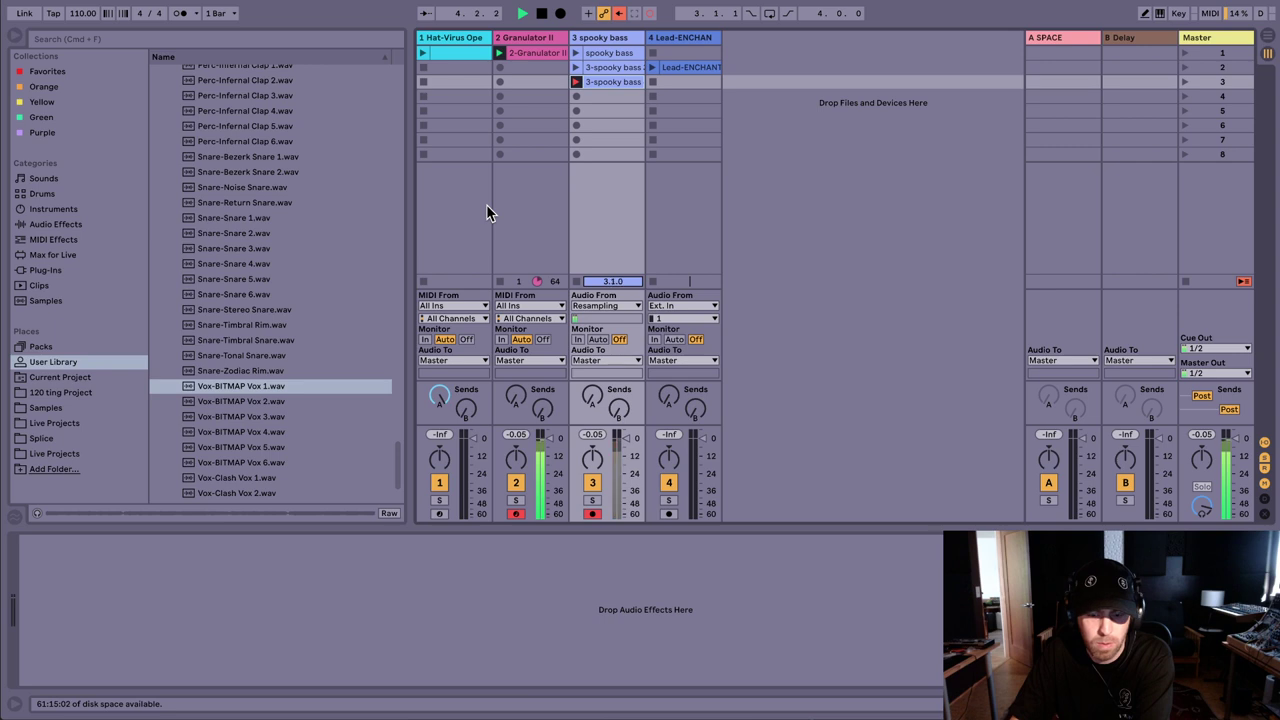
pyautogui.click(531, 37)
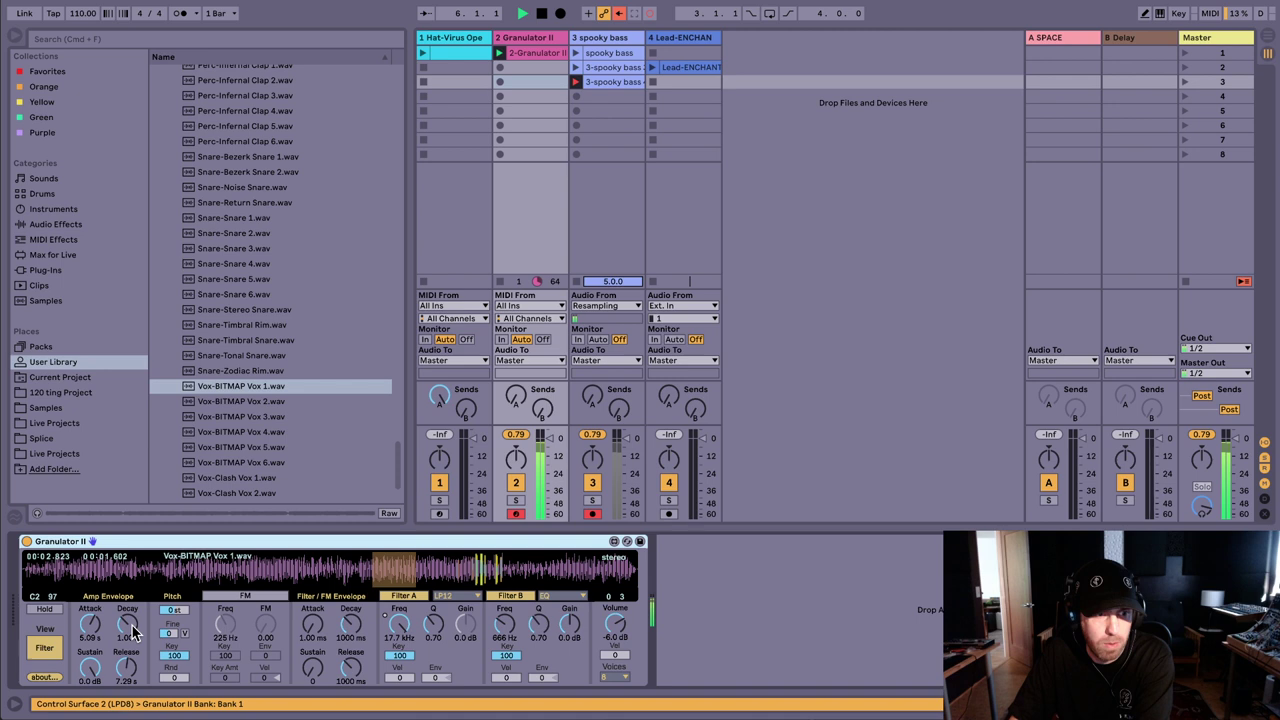
pyautogui.click(44, 647)
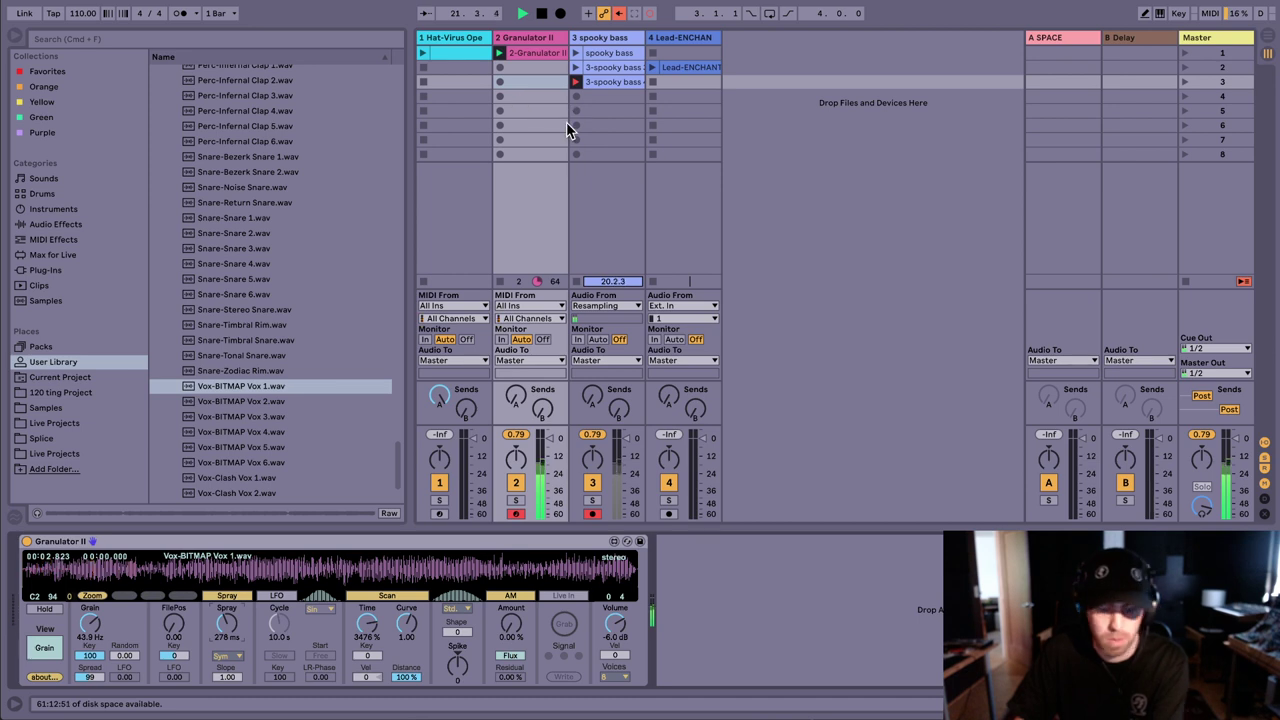
pyautogui.click(44, 647)
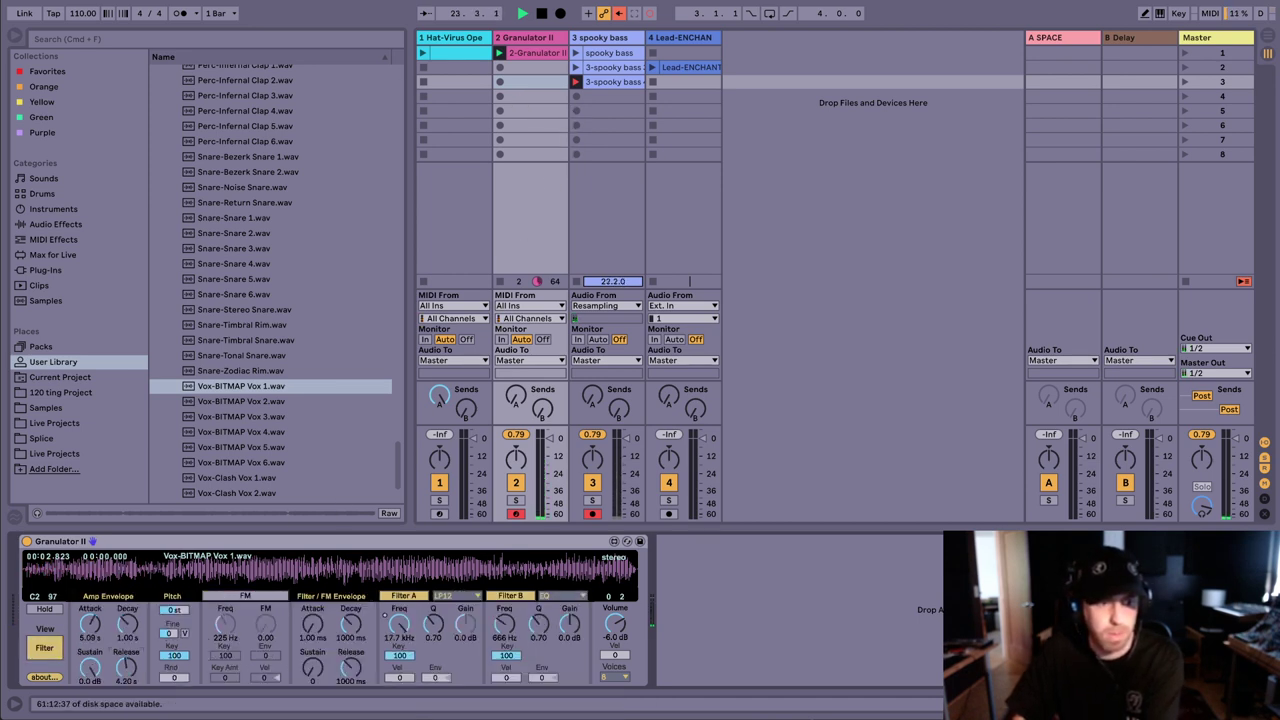
# Step: End the vox recording and rename the third resampled clip "vox granular"
pyautogui.click(605, 81)
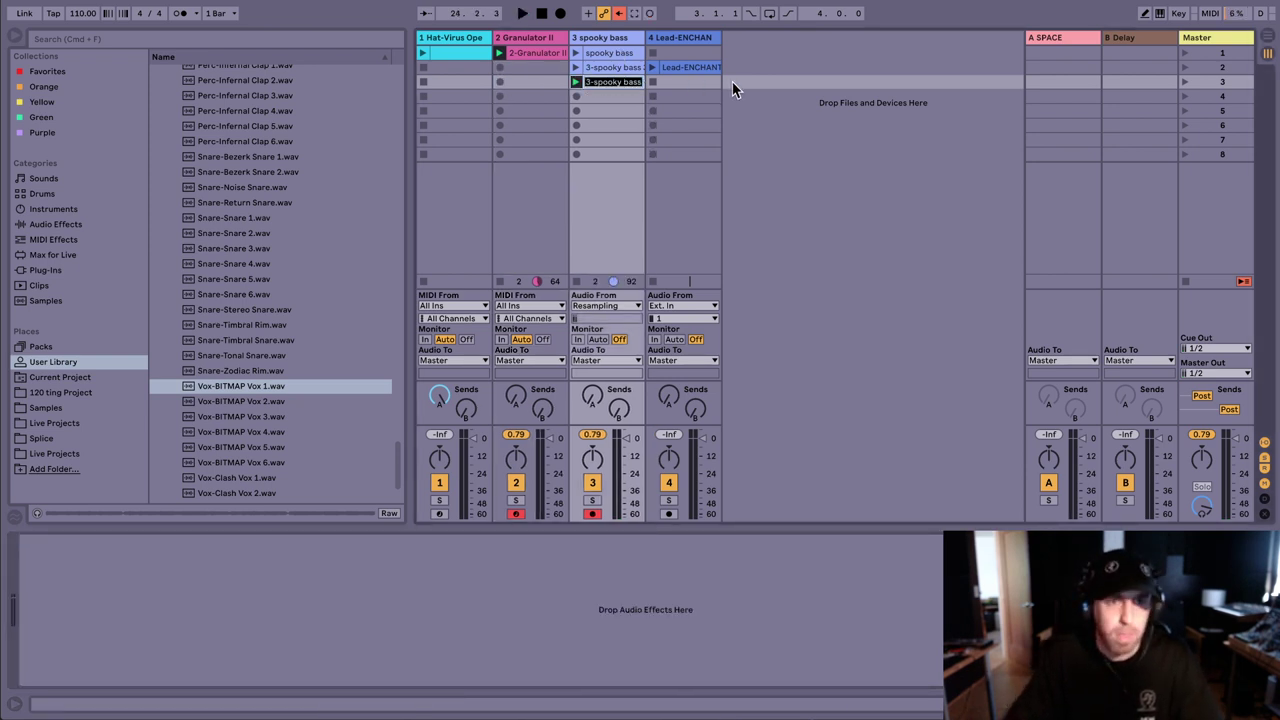
pyautogui.press('super+r')
pyautogui.write('vox')
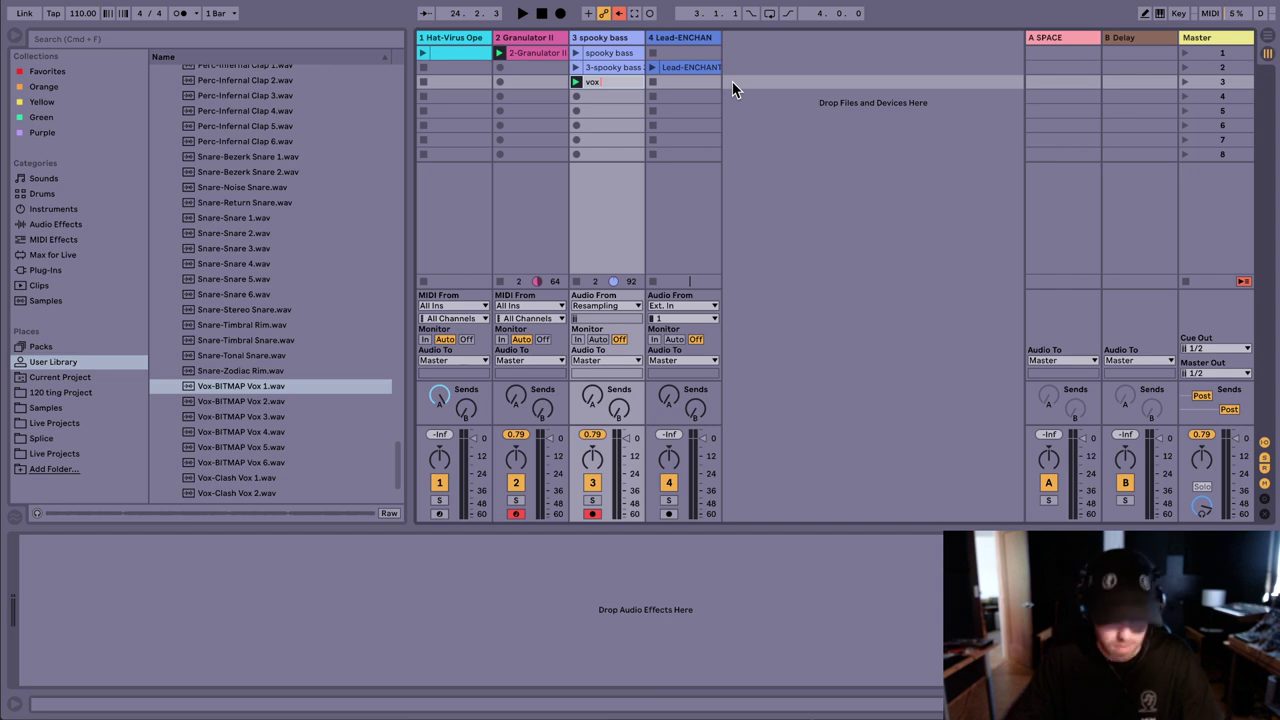
pyautogui.write(' granular')
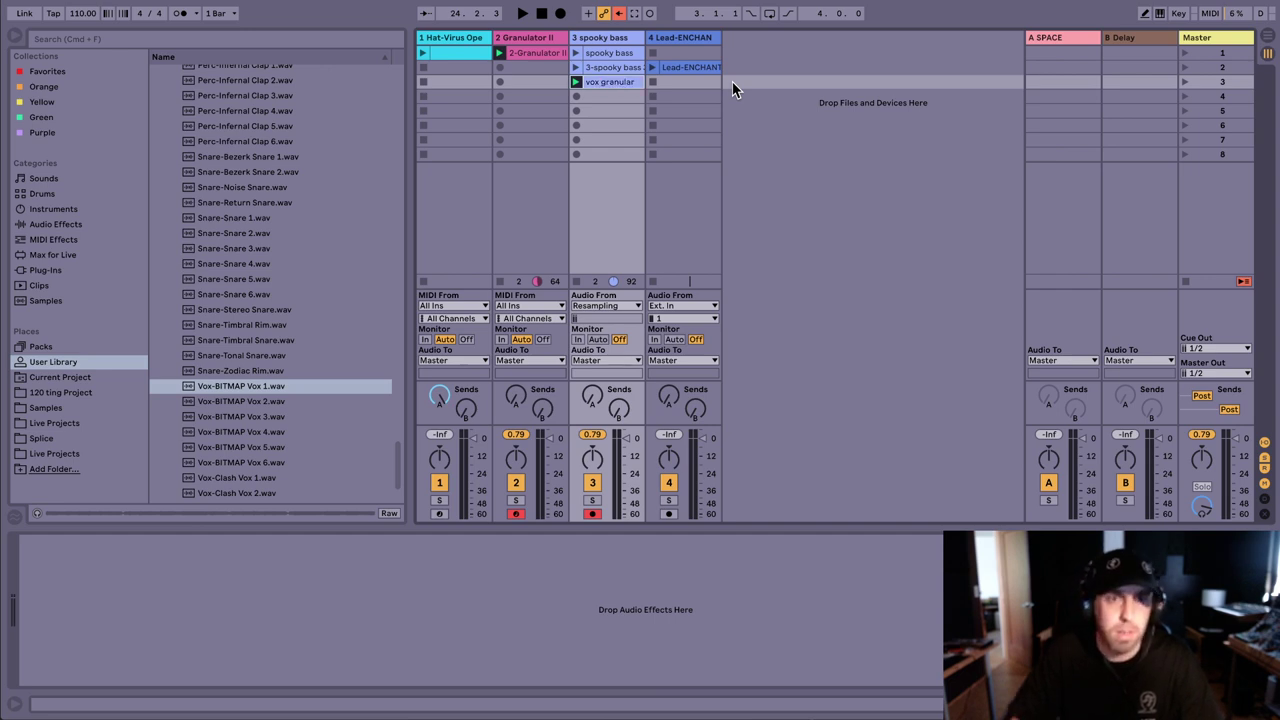
# Step: Play back the second resampled clip on the spooky bass track to check its sound, and stop playback
pyautogui.click(619, 67)
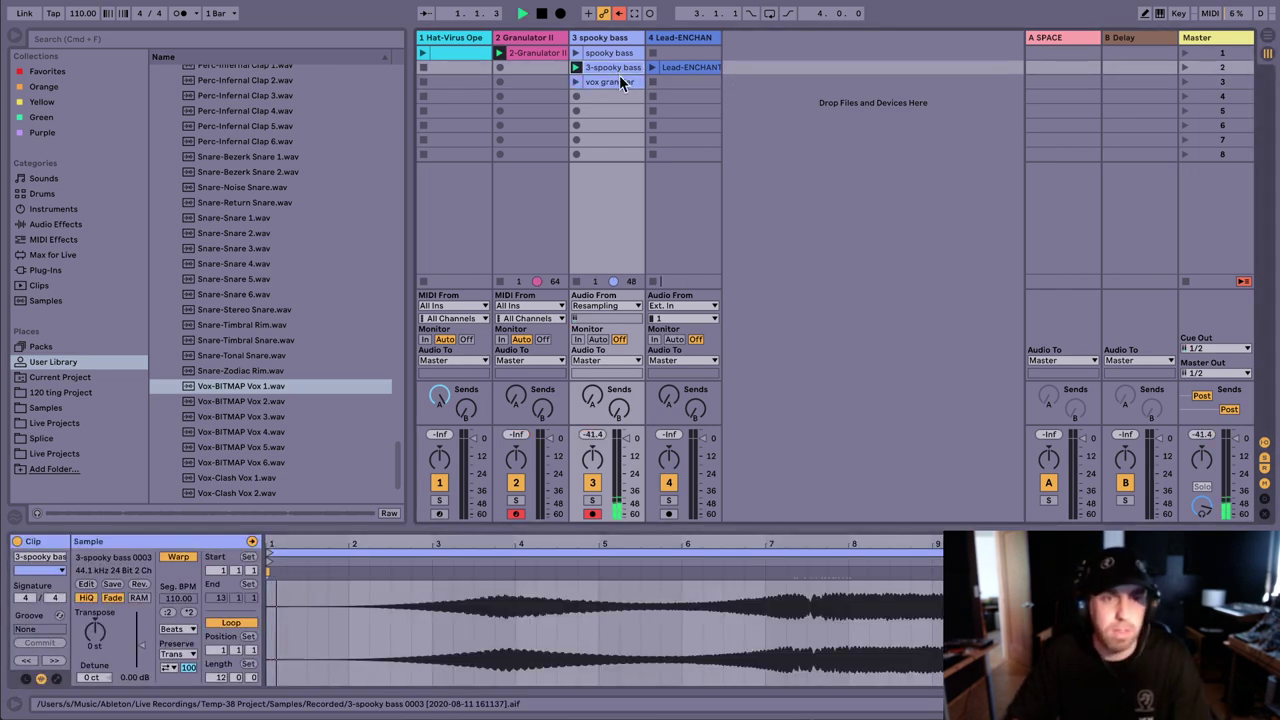
pyautogui.click(508, 560)
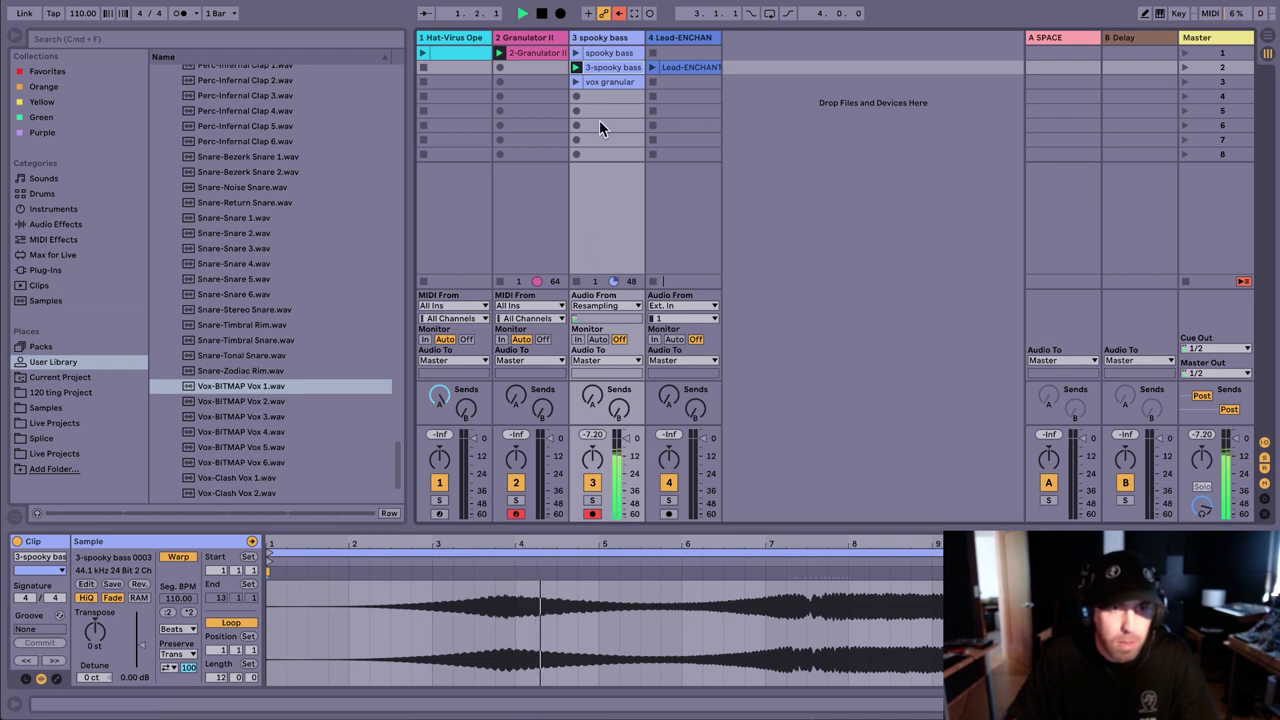
pyautogui.click(709, 90)
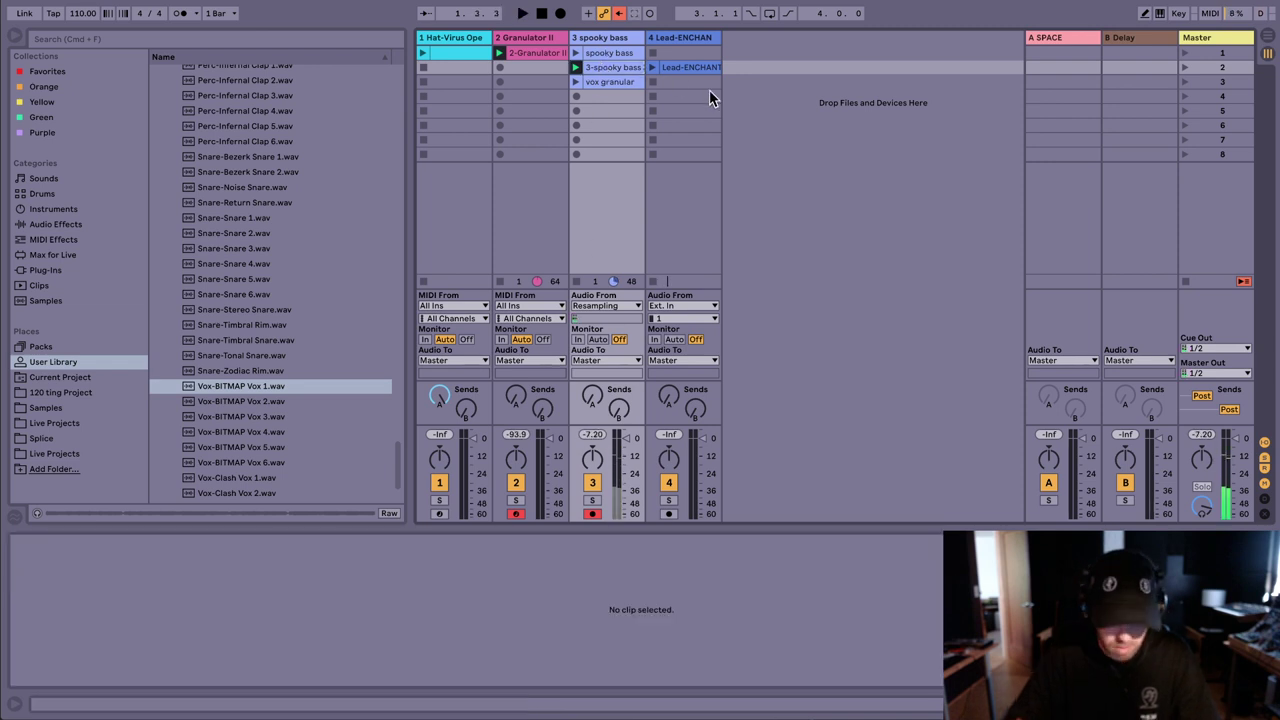
# Step: Rename the second resampled clip on the spooky bass track "midrange granular"
pyautogui.click(634, 70)
pyautogui.press('super+r')
pyautogui.write('mid')
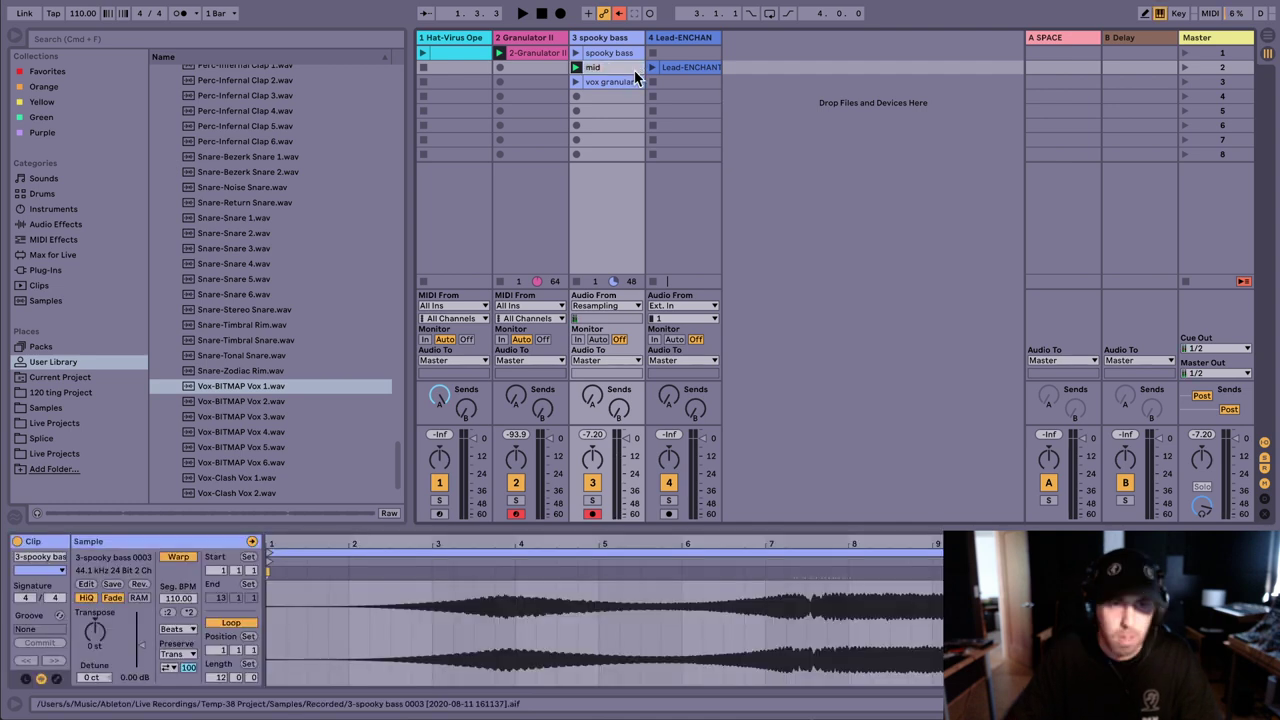
pyautogui.write('range granular')
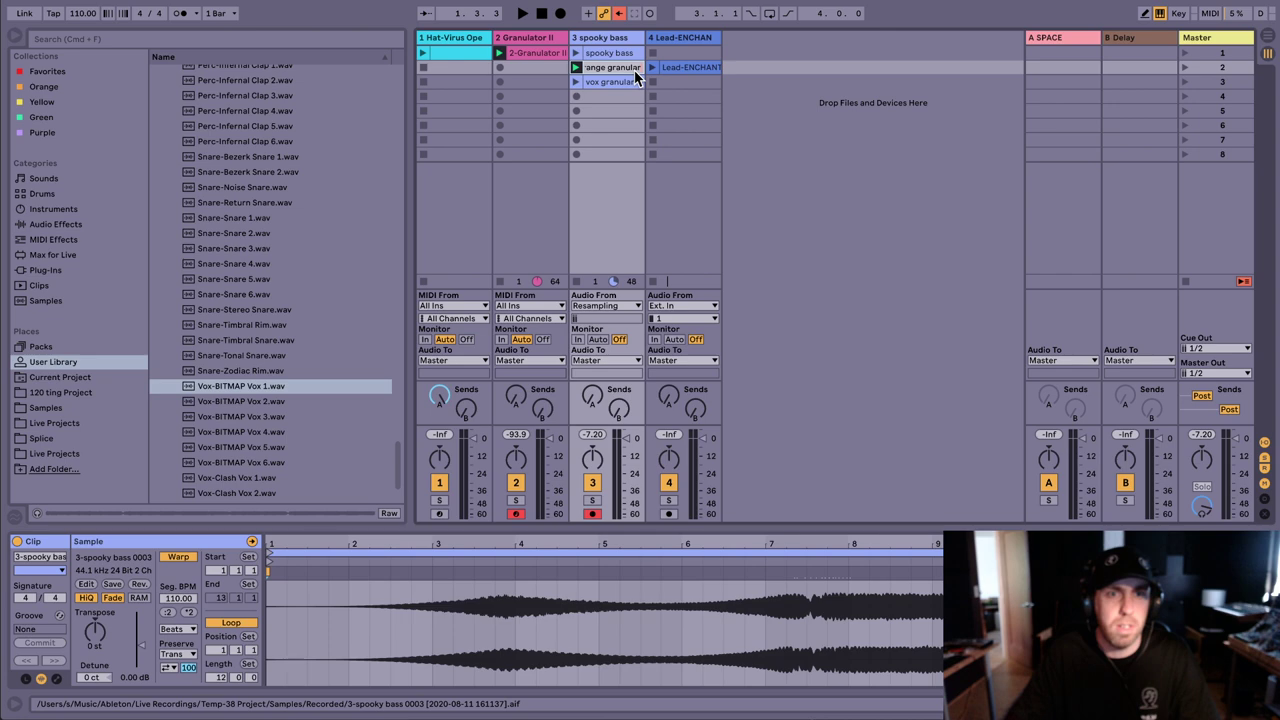
# Step: Paste the two-bar open-hat clip at bar 1 of the Arrangement's hat track and duplicate it to fill eight bars
pyautogui.press('Return')
pyautogui.press('Tab')
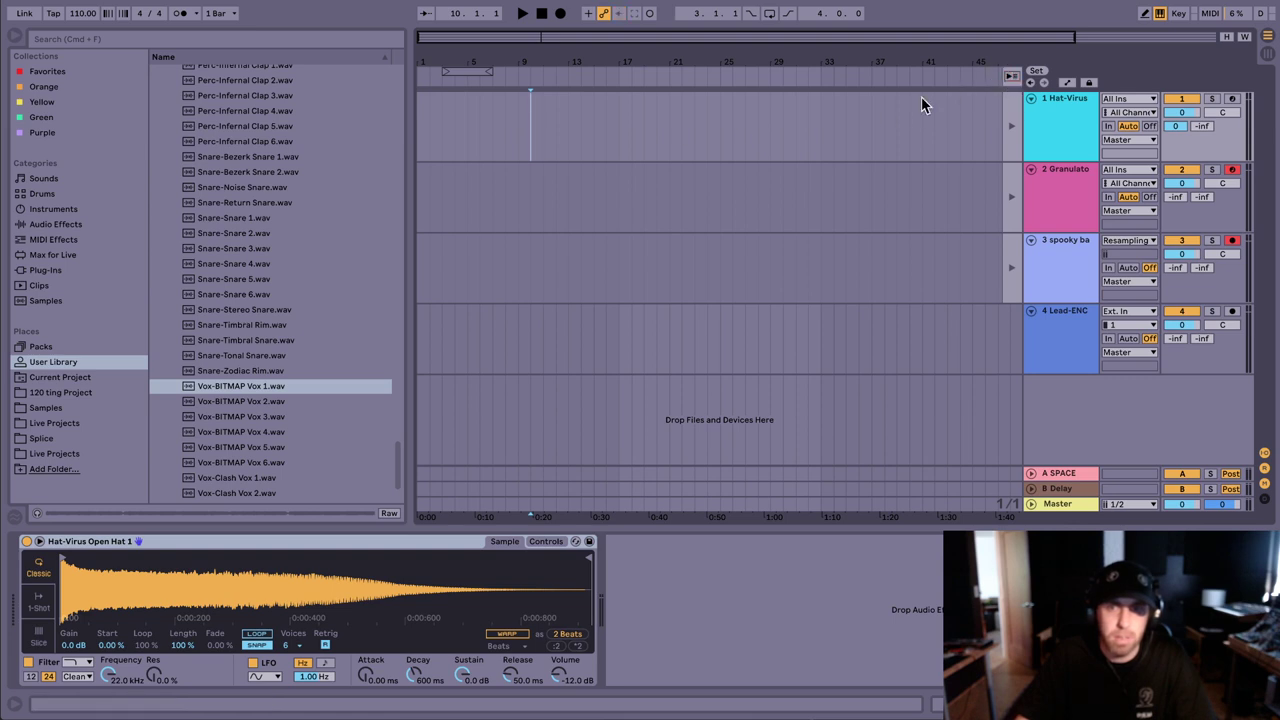
pyautogui.moveTo(455, 133); pyautogui.dragTo(376, 133)
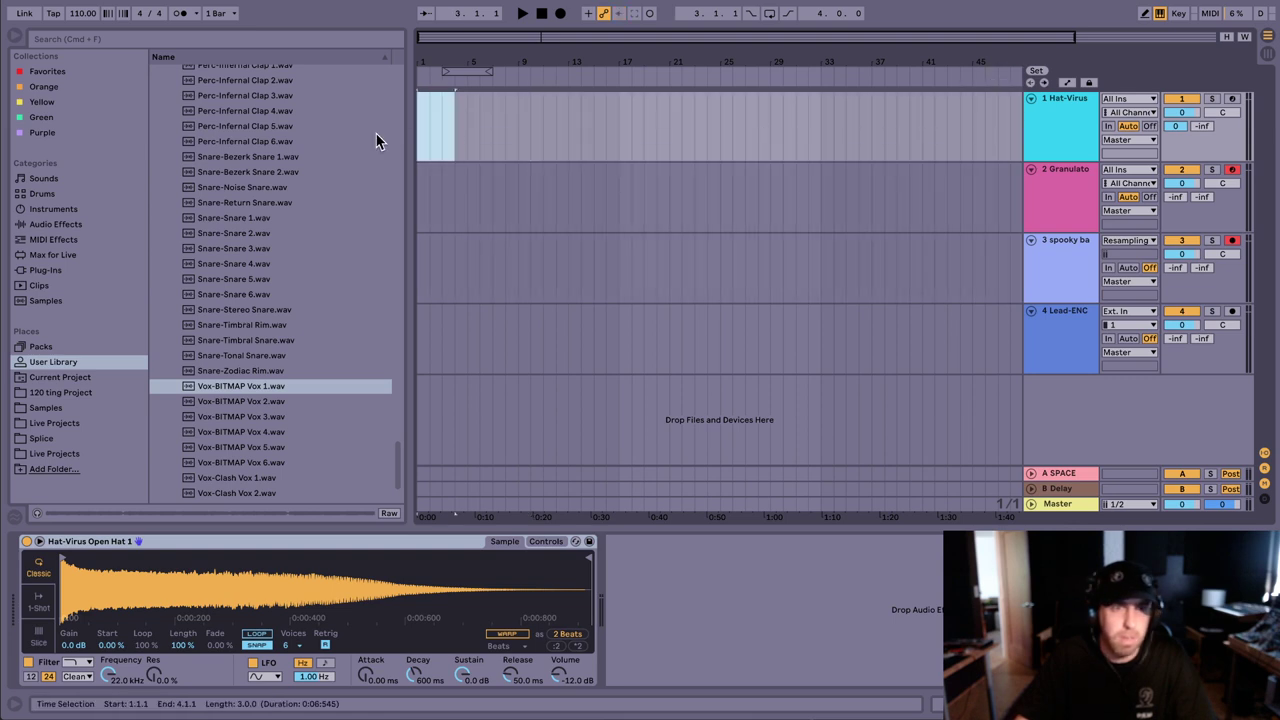
pyautogui.press('super+v')
pyautogui.click(469, 141)
pyautogui.click(424, 98)
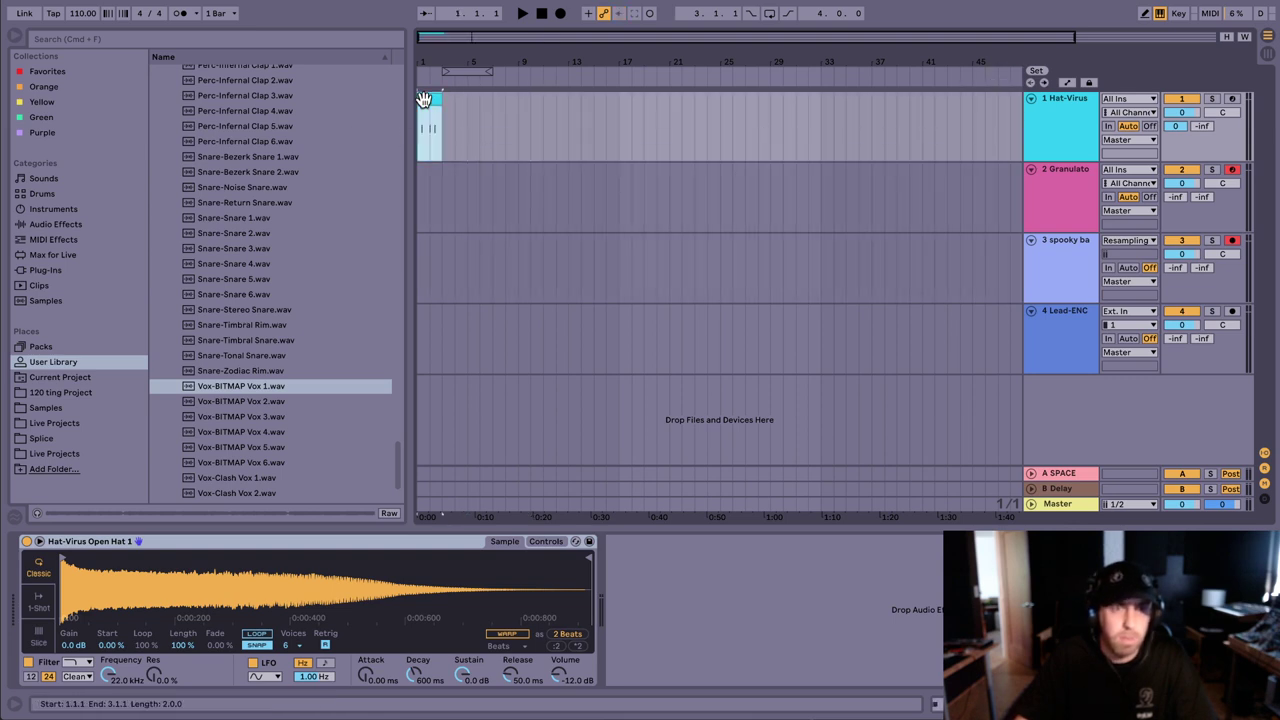
pyautogui.press('super+d')
pyautogui.press('super+d')
pyautogui.press('super+d')
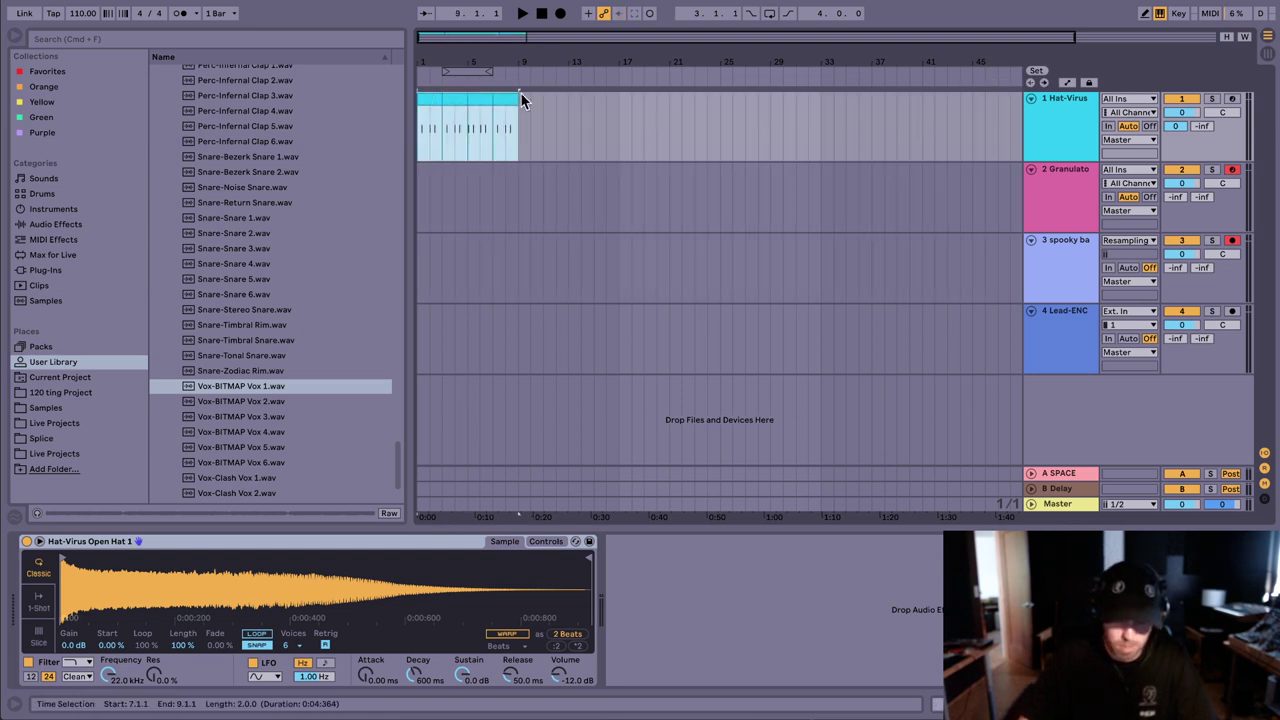
# Step: Set the arrangement loop around the eight bars of hat clips and play the pattern back
pyautogui.press('super+a')
pyautogui.press('super+l')
pyautogui.press('space')
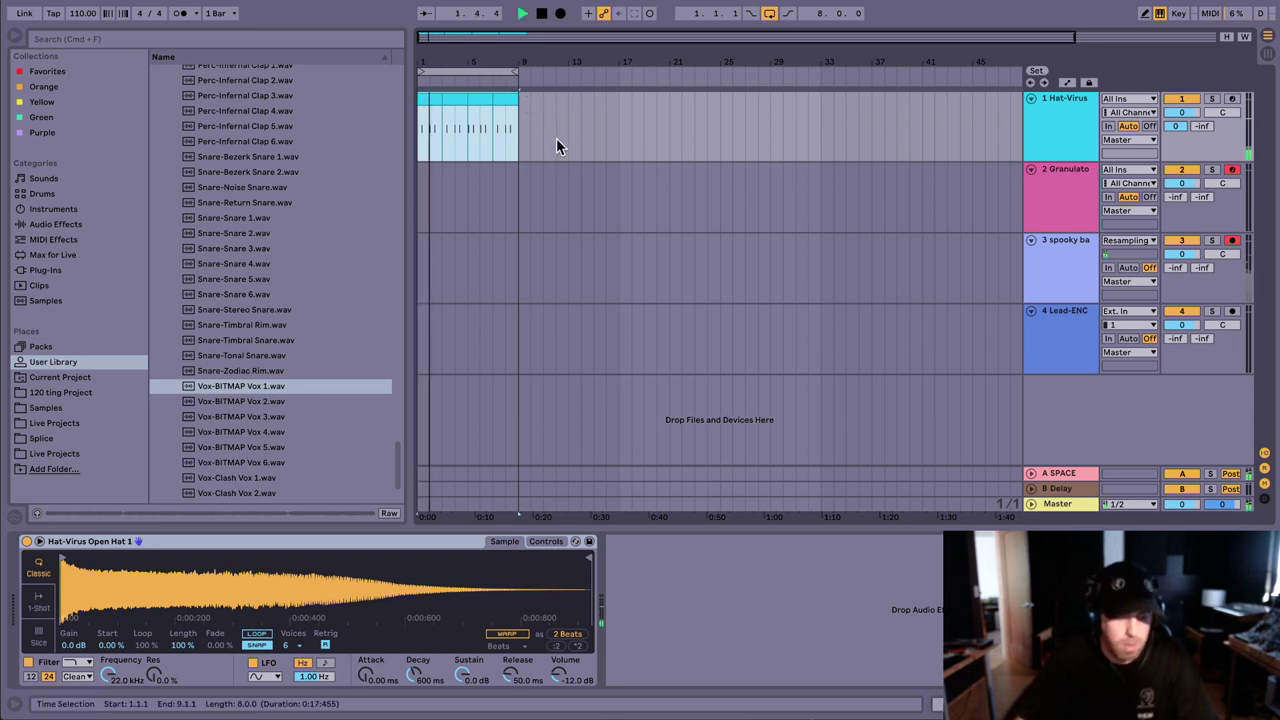
pyautogui.click(500, 96)
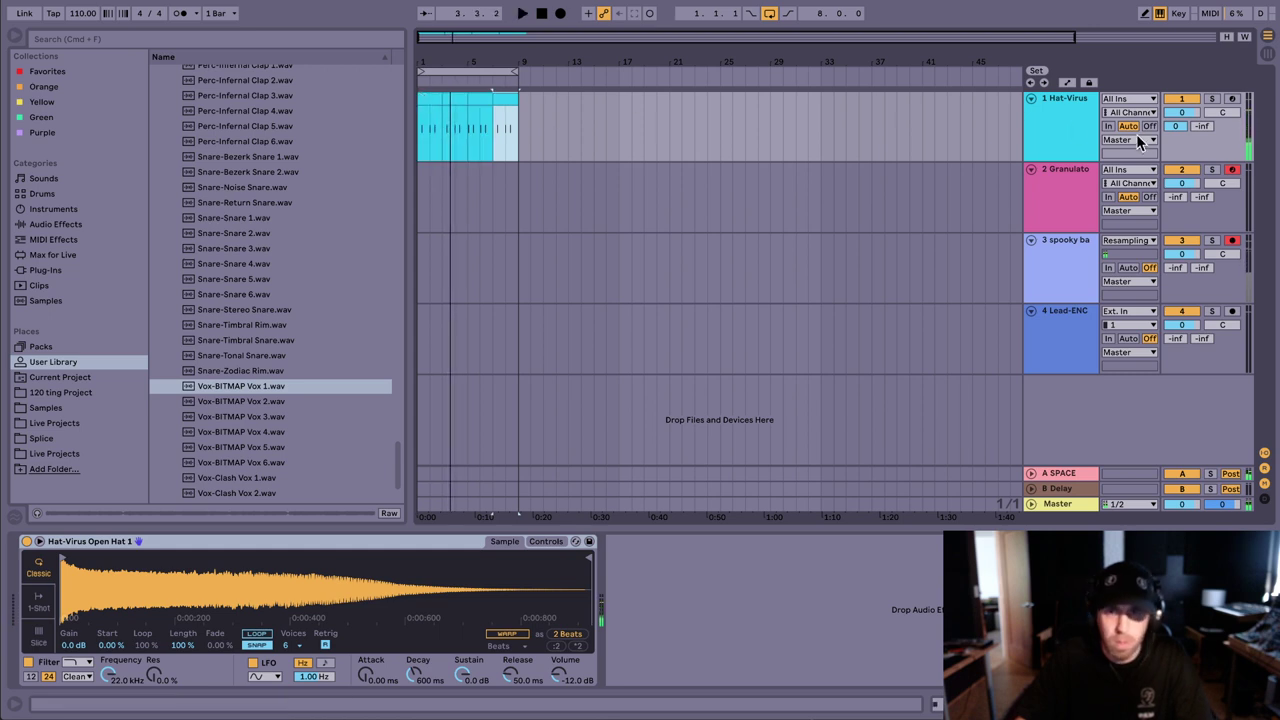
# Step: Insert a MIDI track below the hat track, audition snare samples, and load Snare-Timbral Rim.wav onto it
pyautogui.click(1062, 130)
pyautogui.press('super+shift+t')
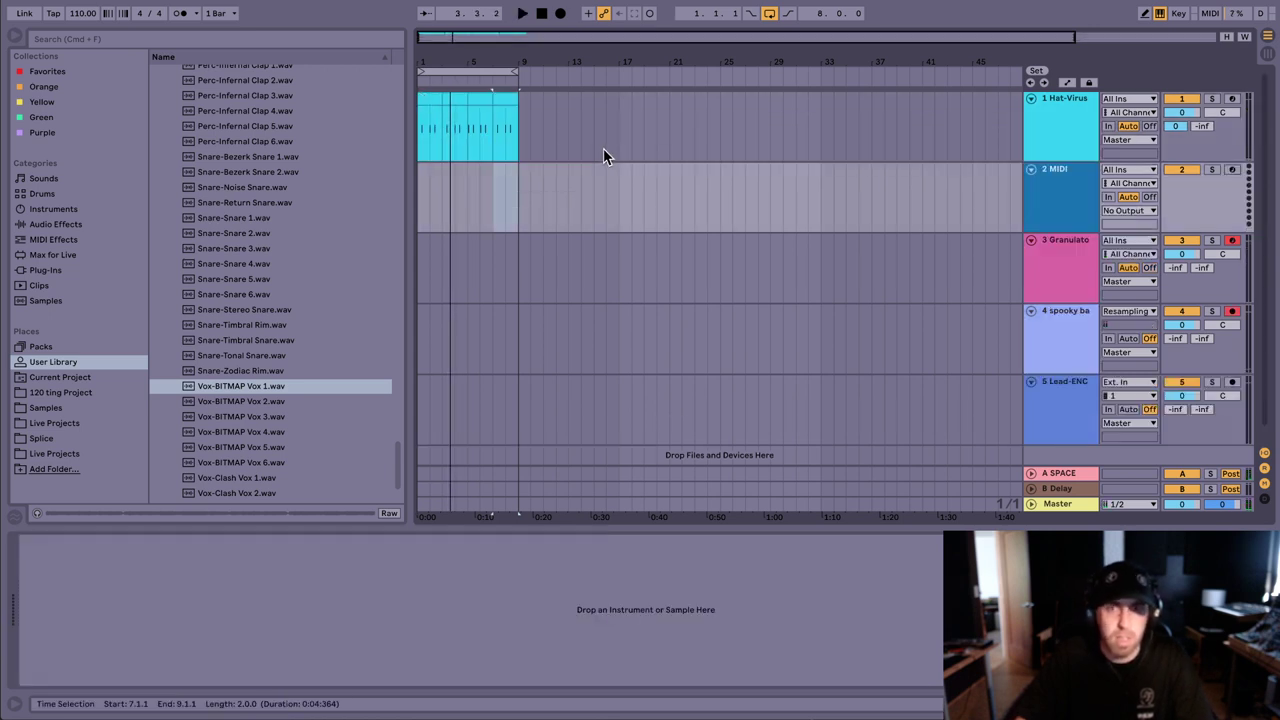
pyautogui.click(242, 355)
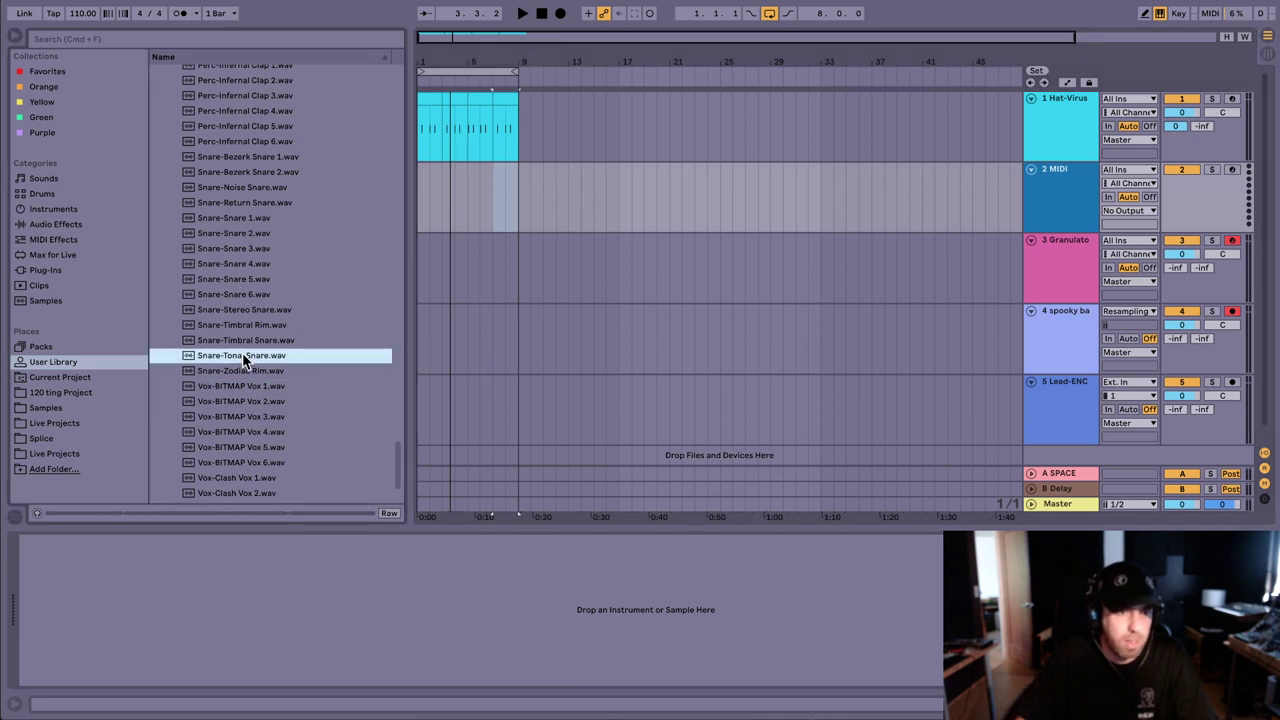
pyautogui.click(40, 516)
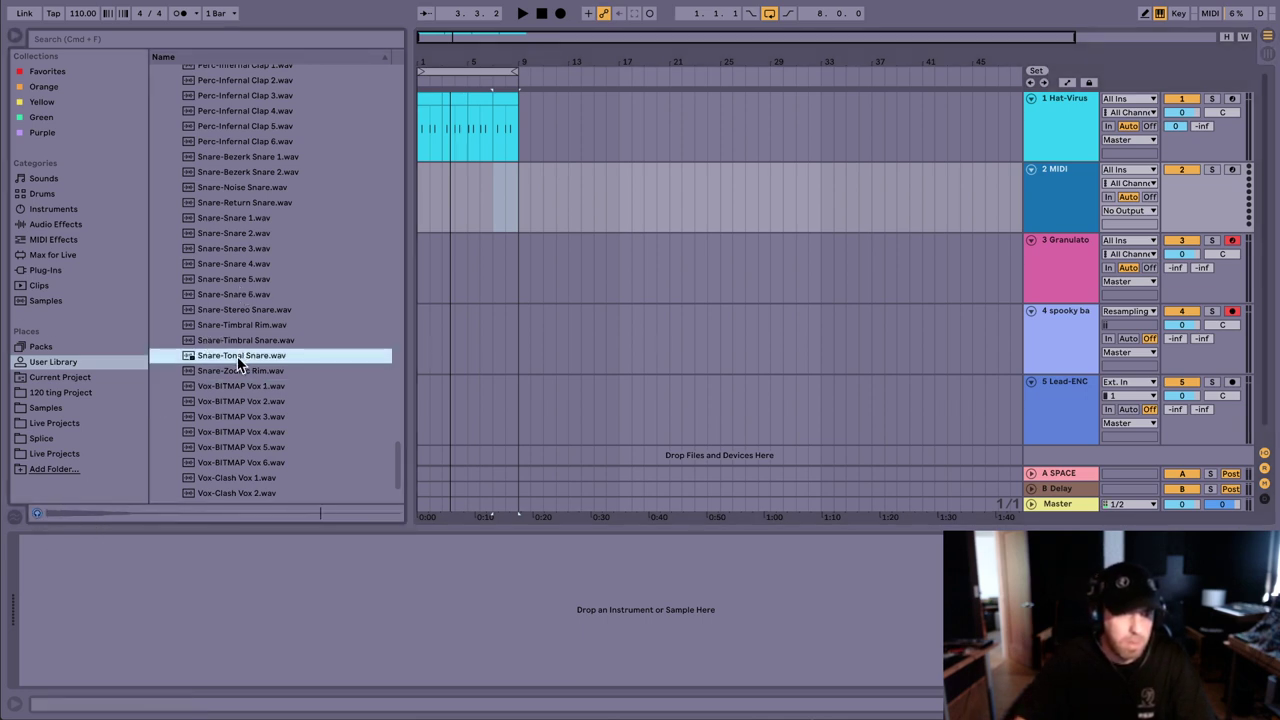
pyautogui.click(238, 341)
pyautogui.press('Up')
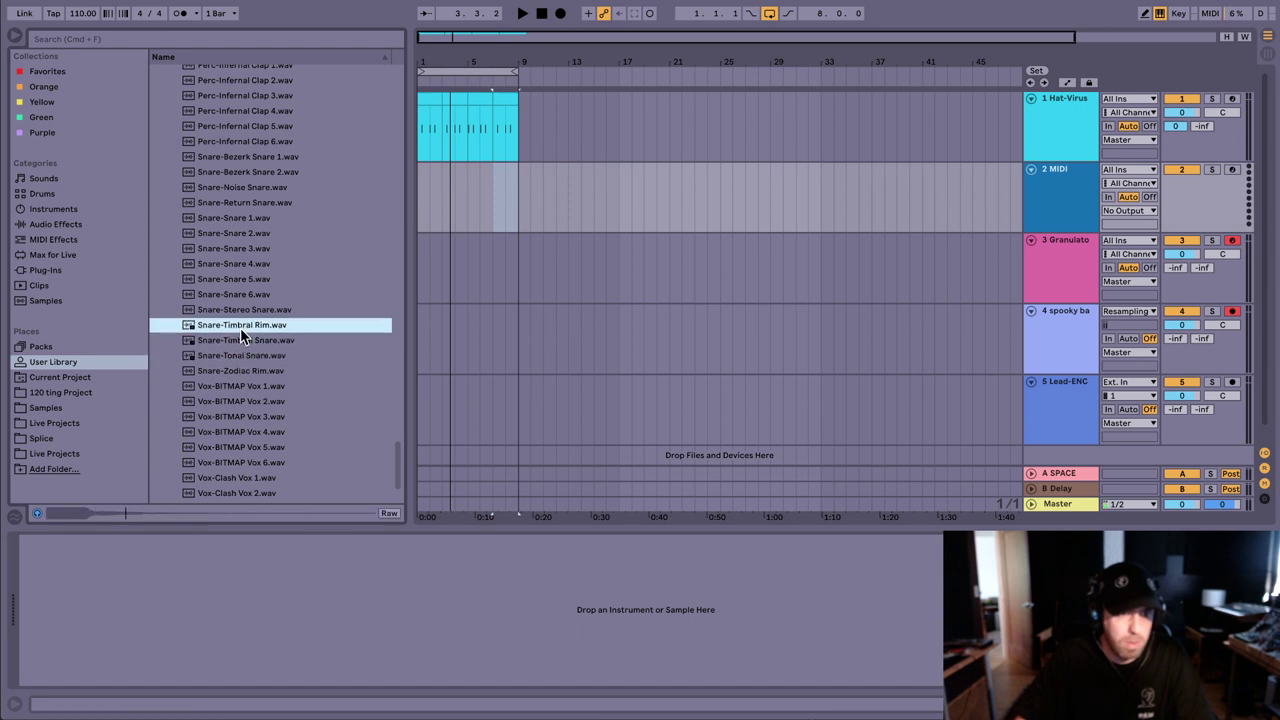
pyautogui.moveTo(240, 336); pyautogui.dragTo(335, 614)
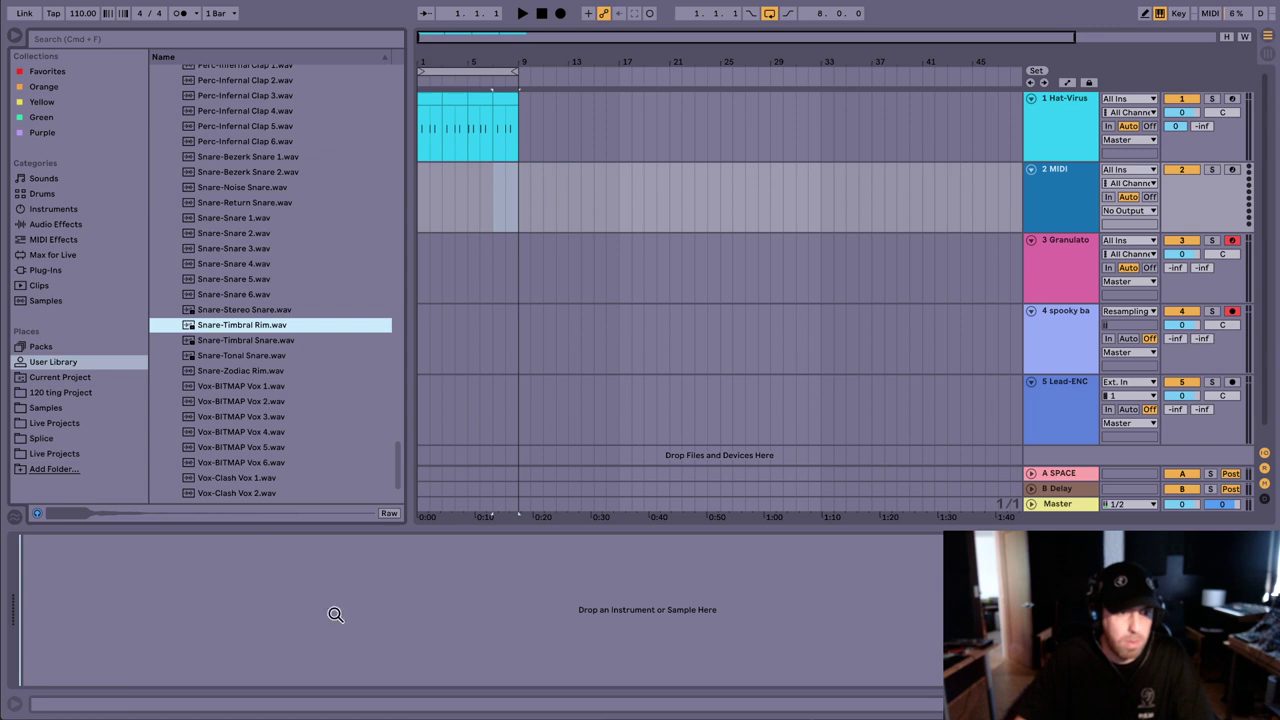
pyautogui.moveTo(335, 614); pyautogui.dragTo(335, 614)
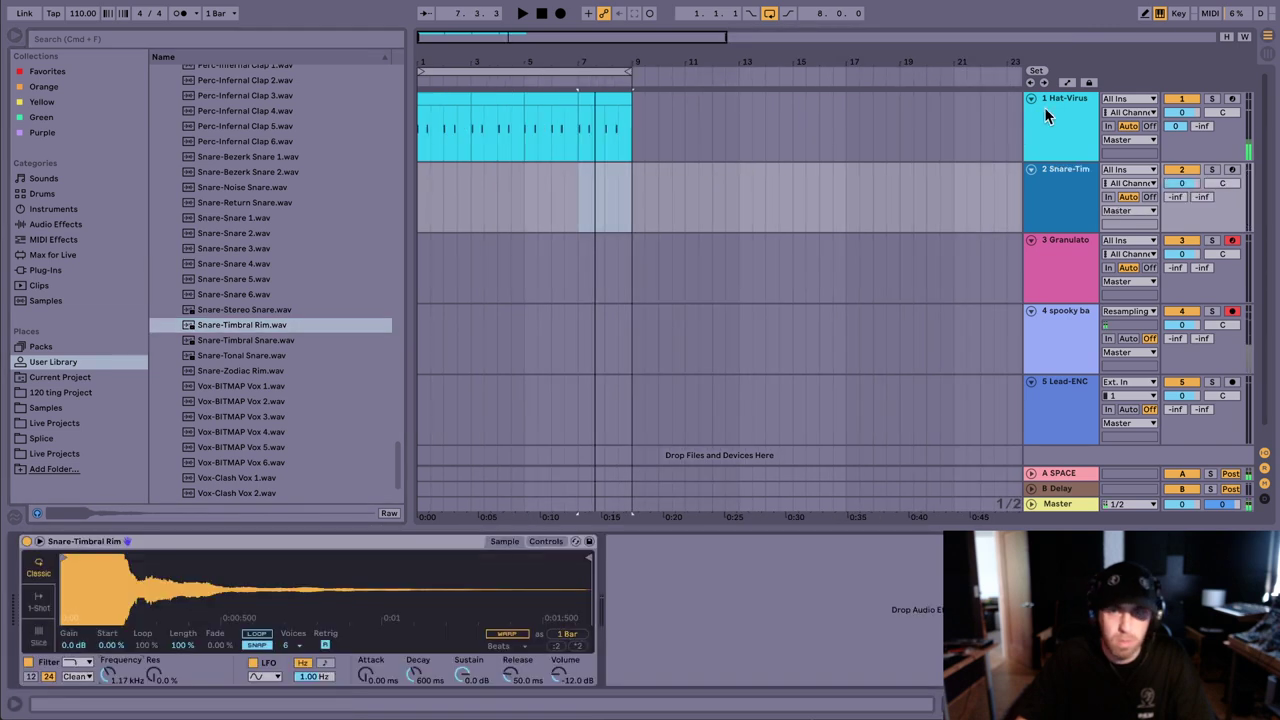
# Step: Create a two-bar clip on the snare track with slightly lengthened D3 hits at 1.3.1 and 2.3.1
pyautogui.click(1042, 110)
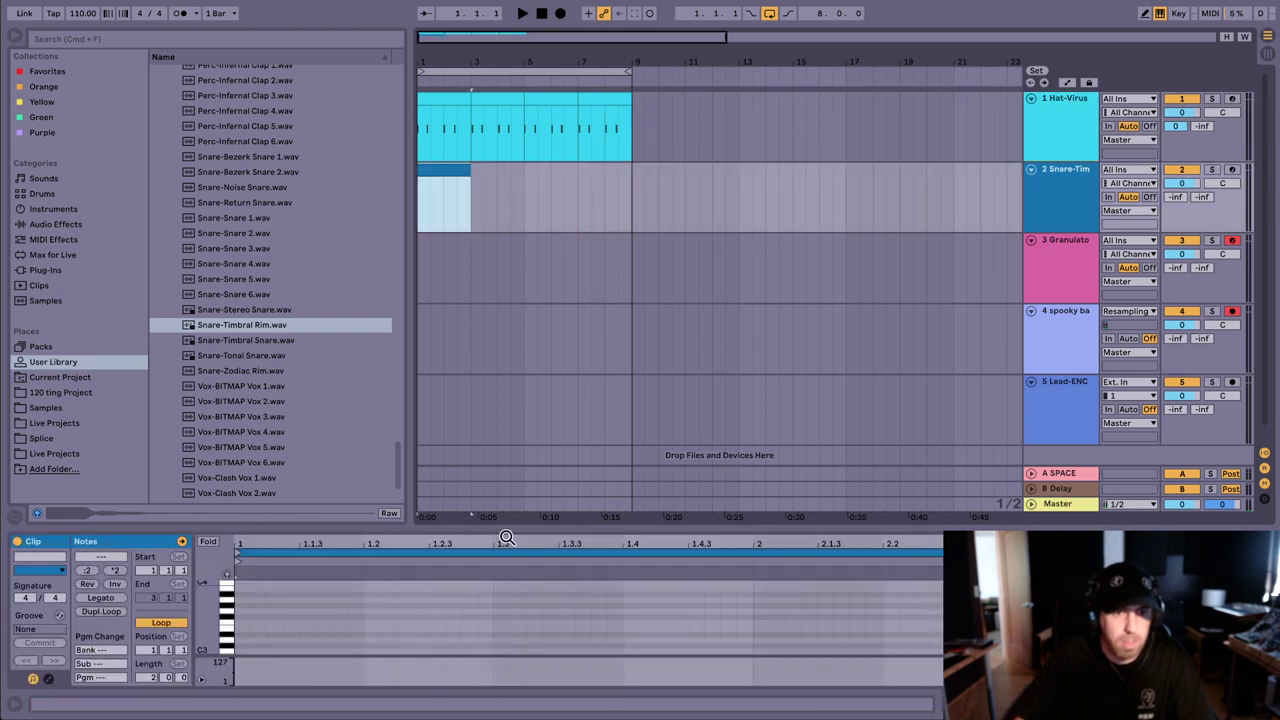
pyautogui.moveTo(509, 528); pyautogui.dragTo(513, 493)
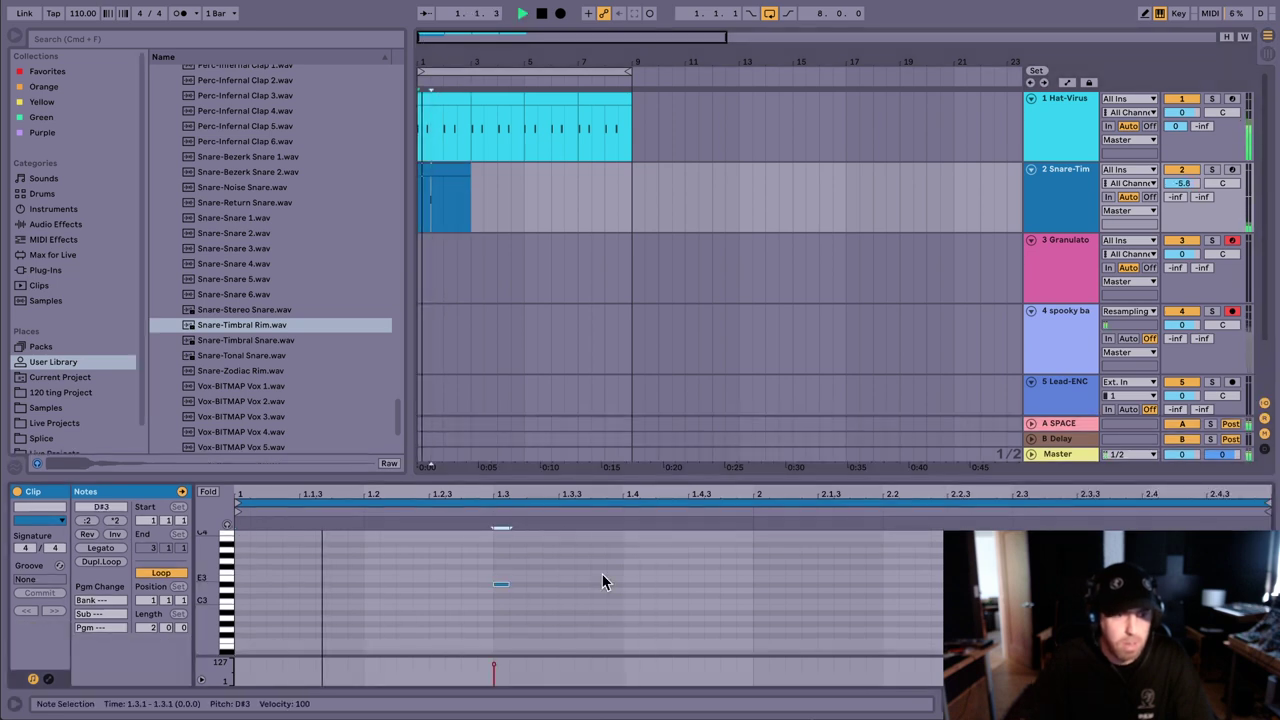
pyautogui.press('Down')
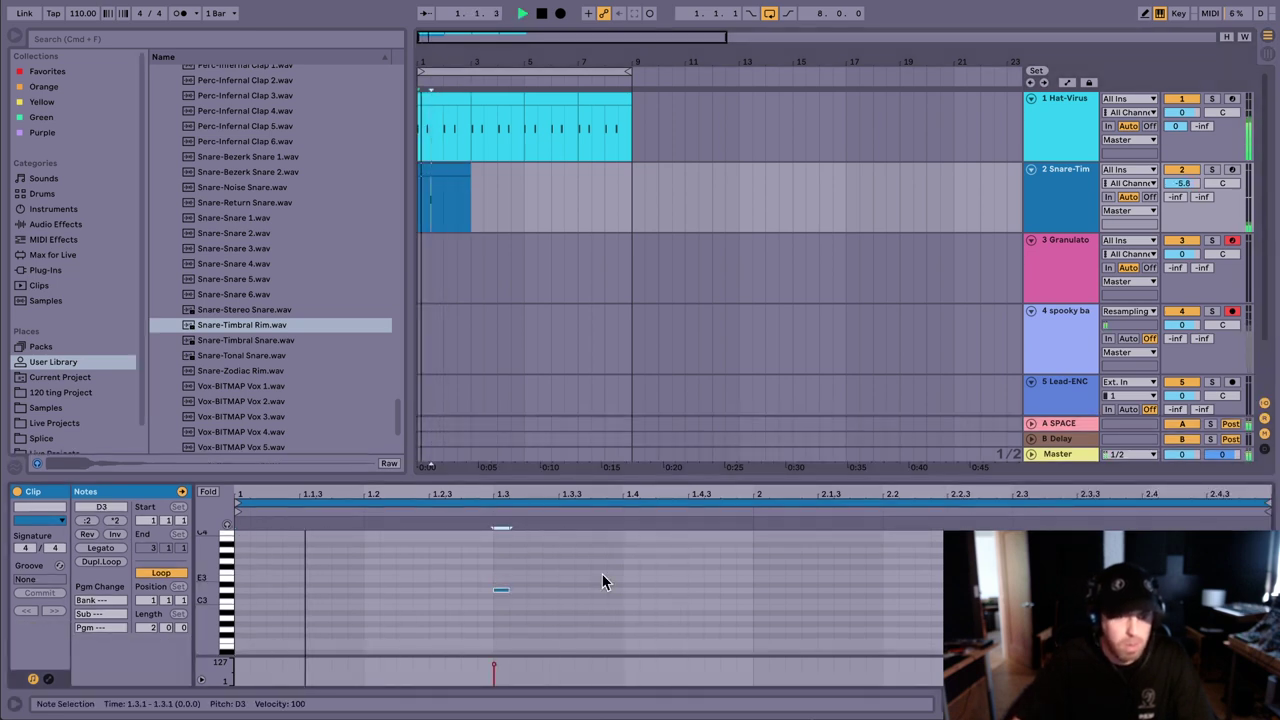
pyautogui.moveTo(508, 590); pyautogui.dragTo(513, 591)
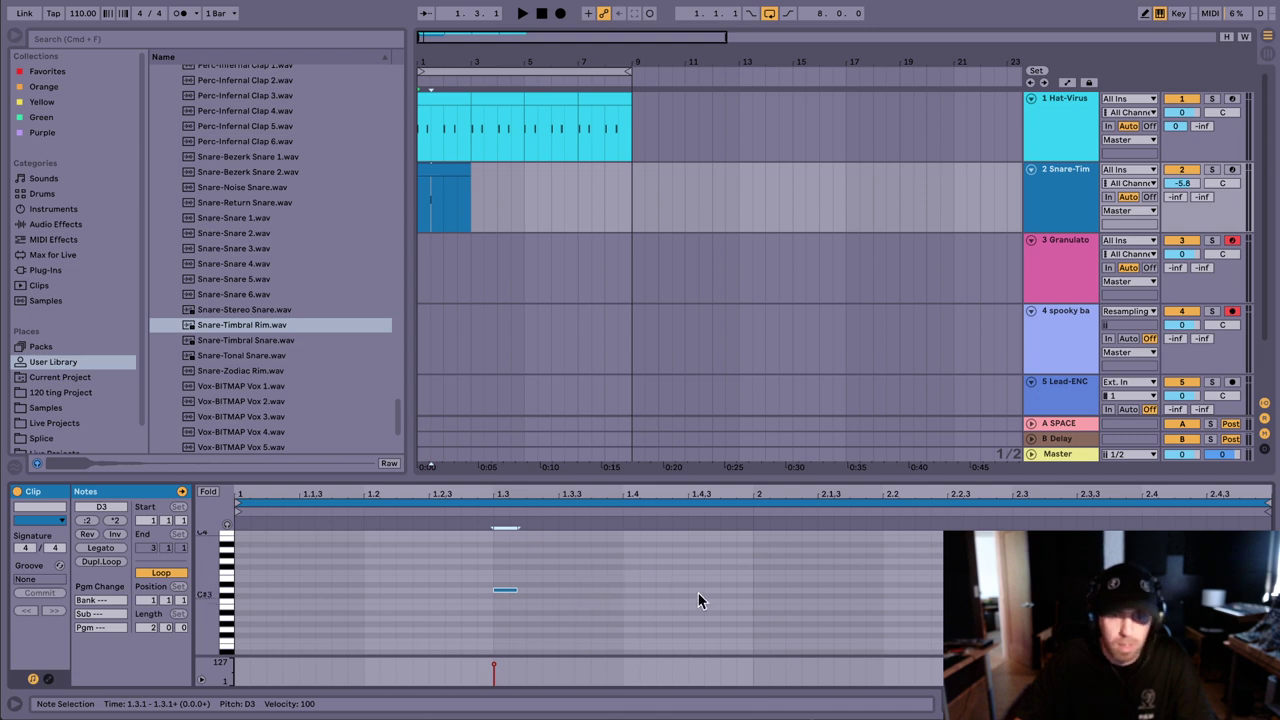
pyautogui.moveTo(1015, 553)
pyautogui.mouseDown()
pyautogui.moveTo(539, 634)
pyautogui.moveTo(505, 600)
pyautogui.moveTo(505, 645)
pyautogui.mouseUp()
pyautogui.click(866, 557)
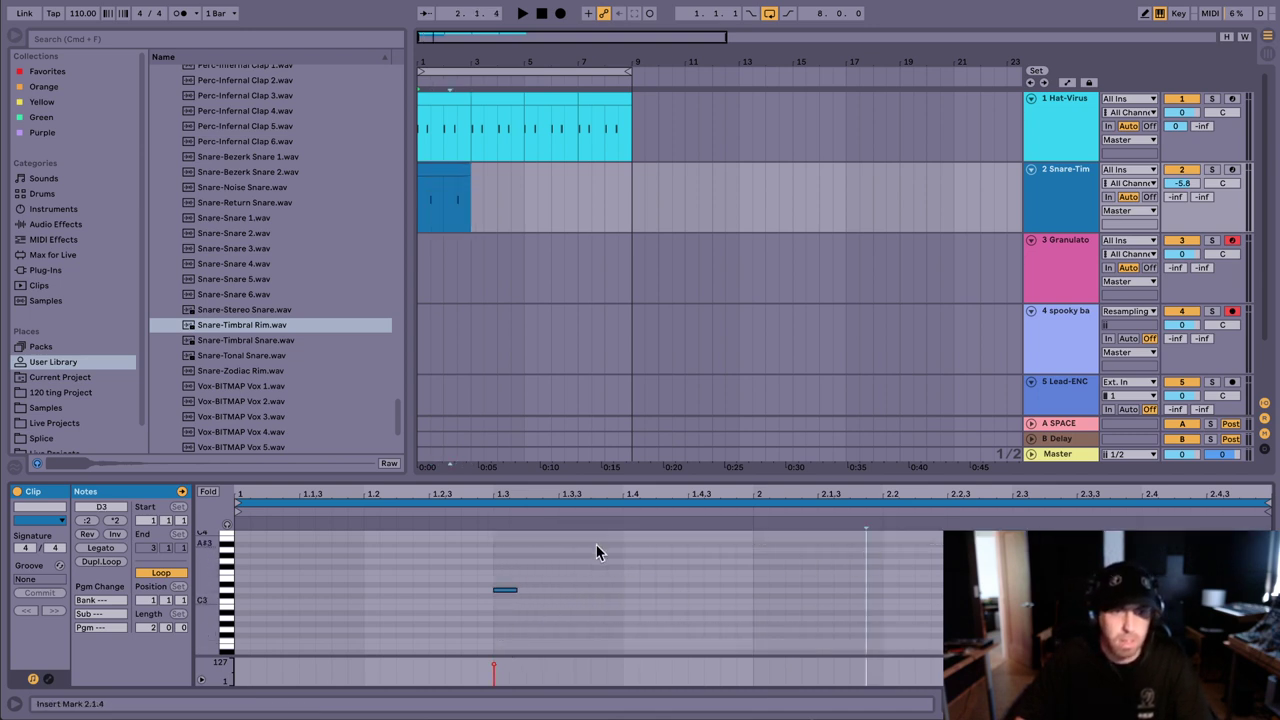
# Step: Set the rim sampler's release to 60.0 s and raise its filter frequency to 5.94 kHz while playing the pattern
pyautogui.click(1083, 202)
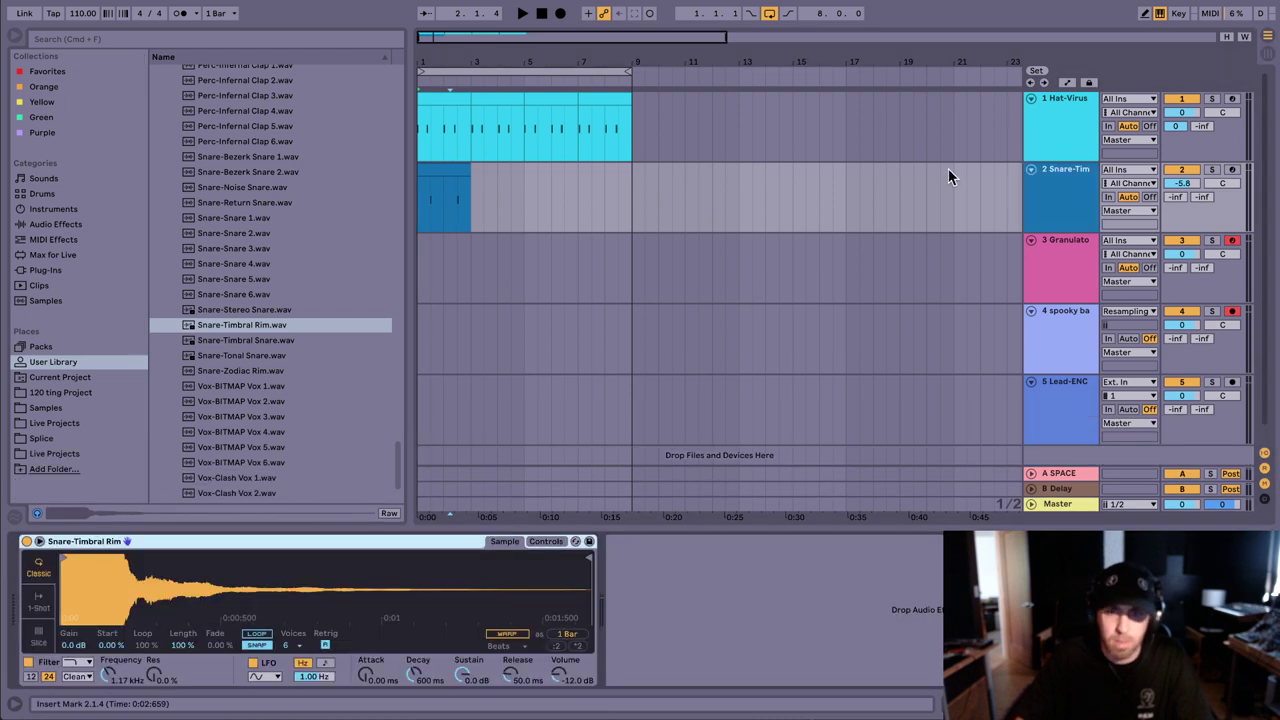
pyautogui.moveTo(511, 674); pyautogui.dragTo(511, 545)
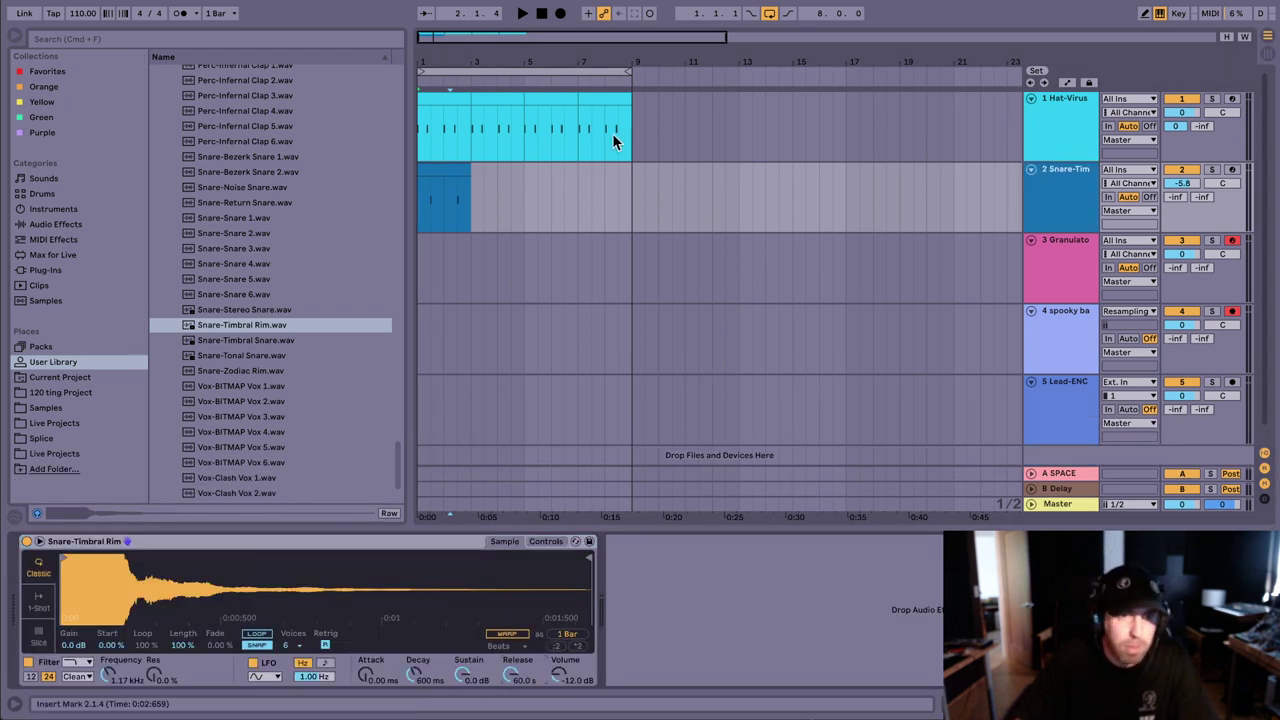
pyautogui.click(450, 168)
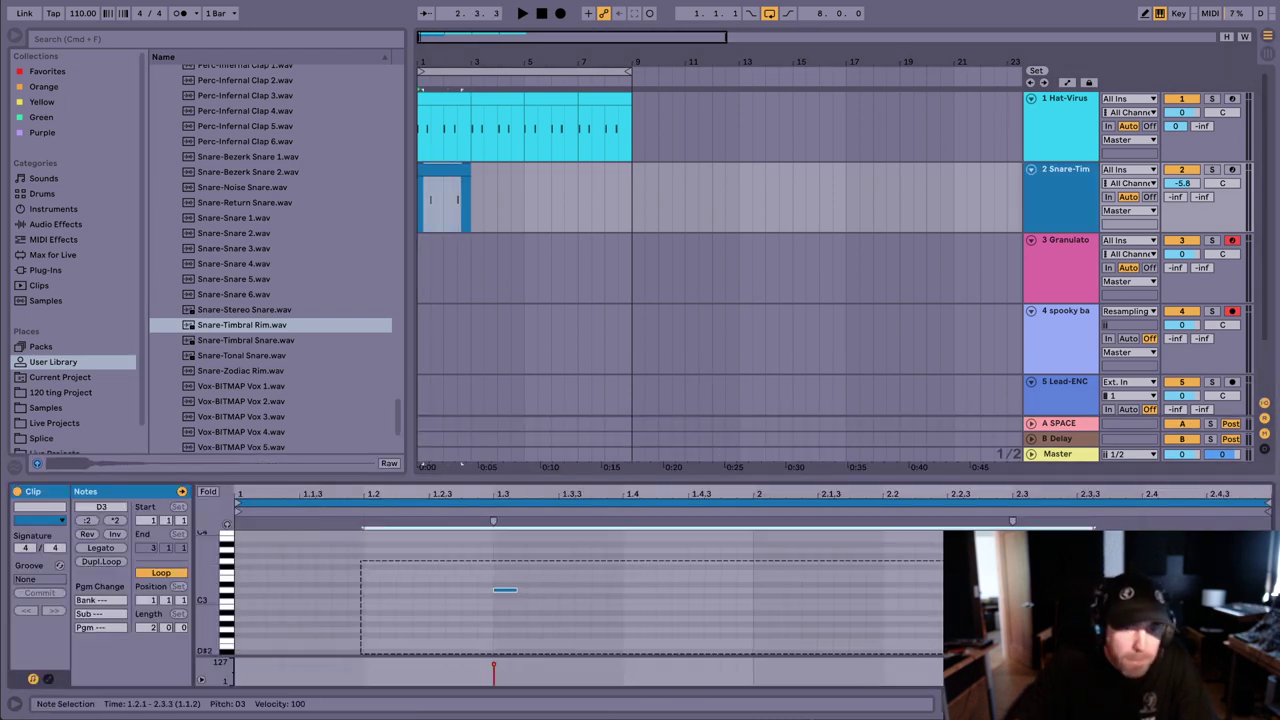
pyautogui.press('space')
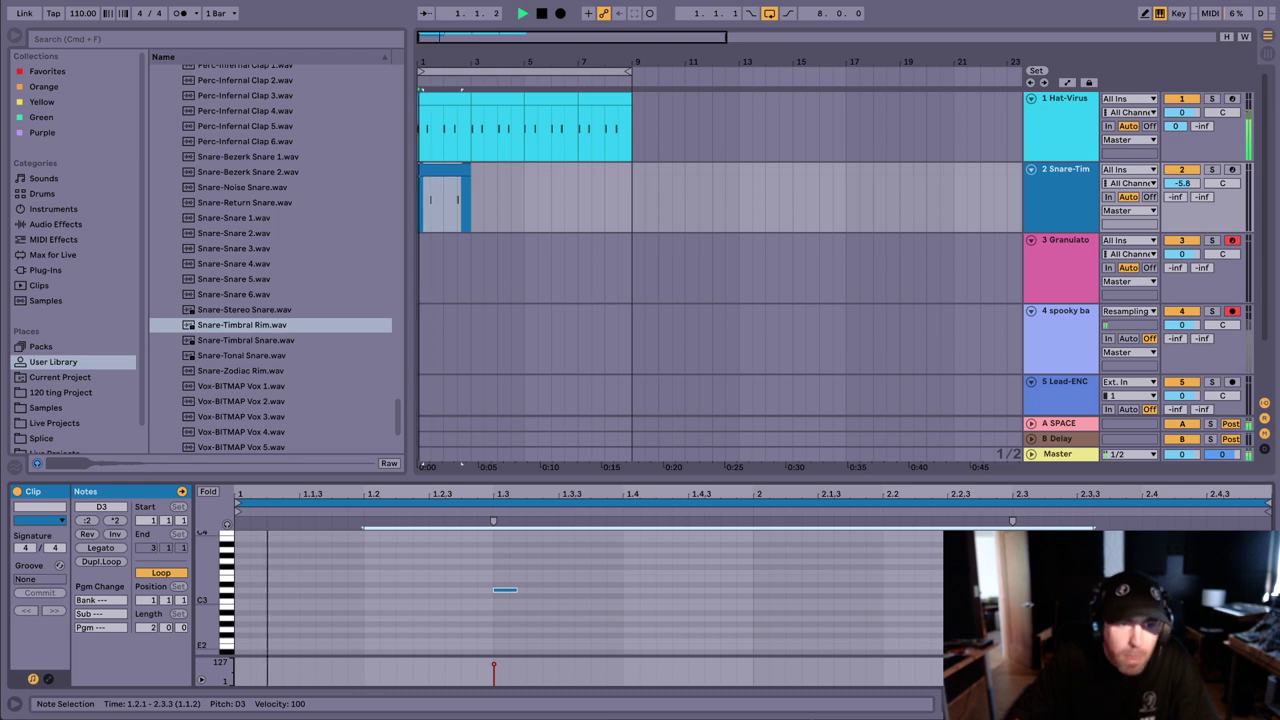
pyautogui.click(1075, 198)
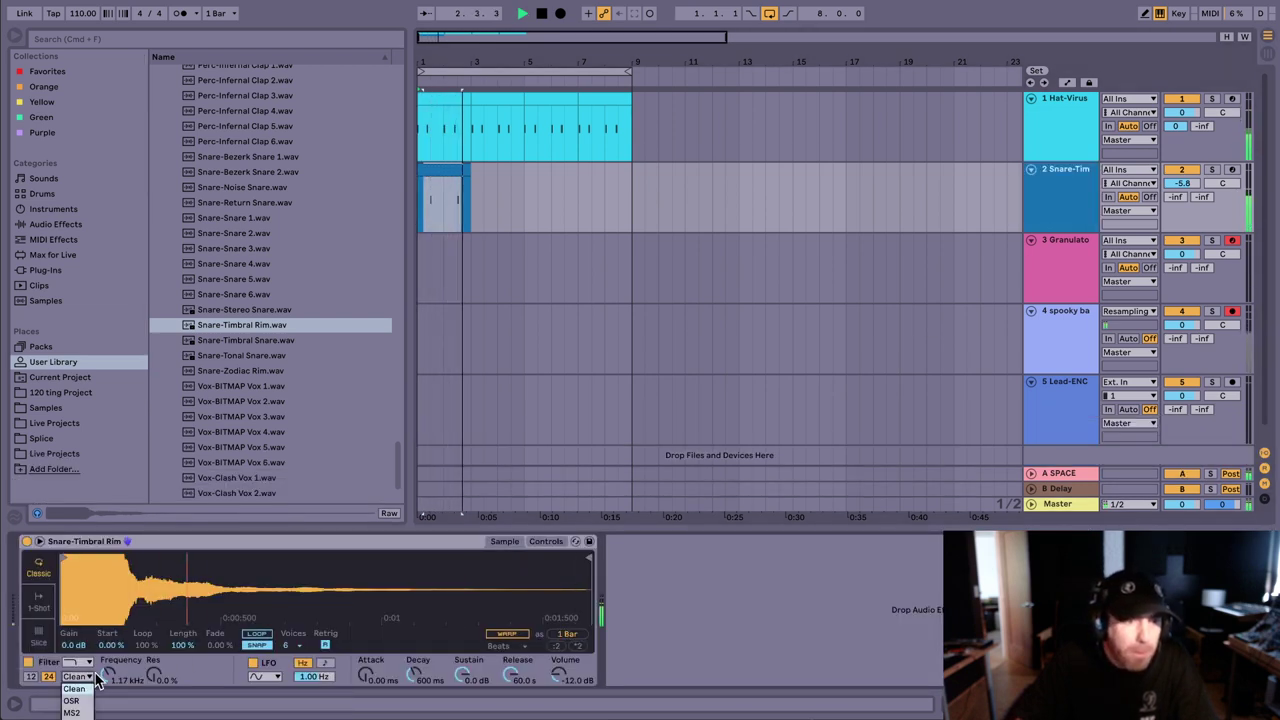
pyautogui.moveTo(108, 668); pyautogui.dragTo(108, 625)
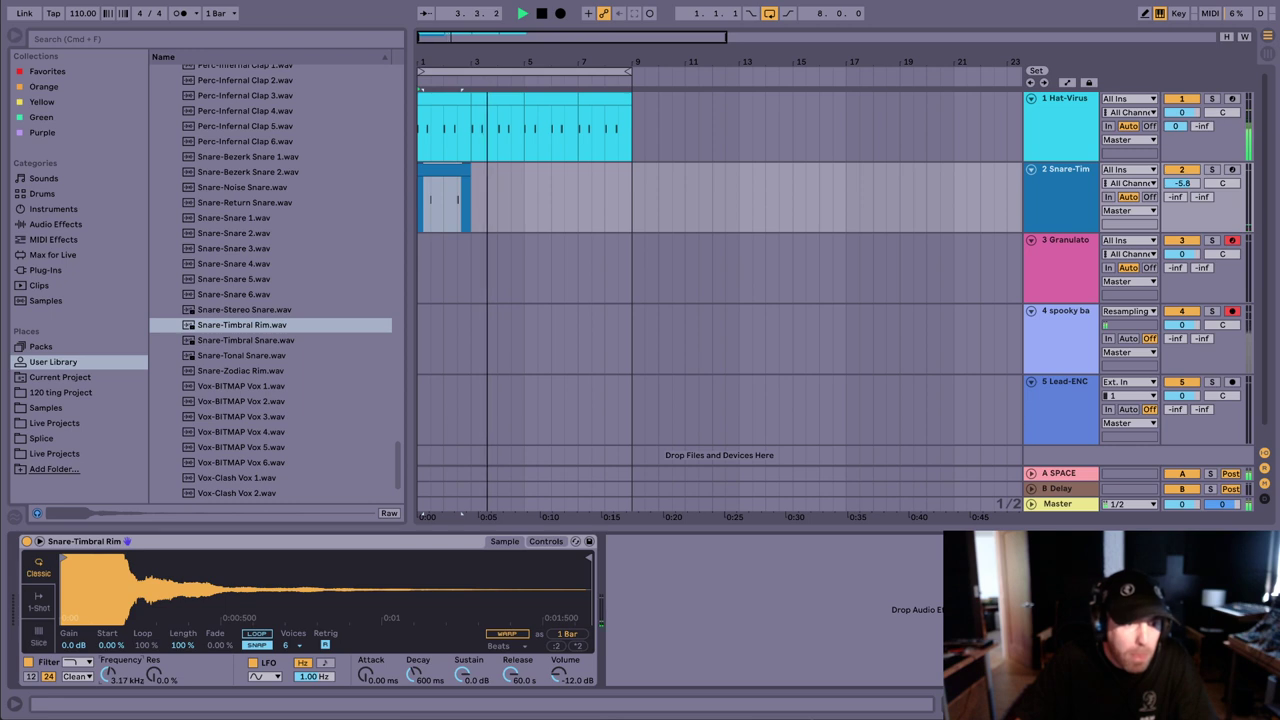
pyautogui.press('space')
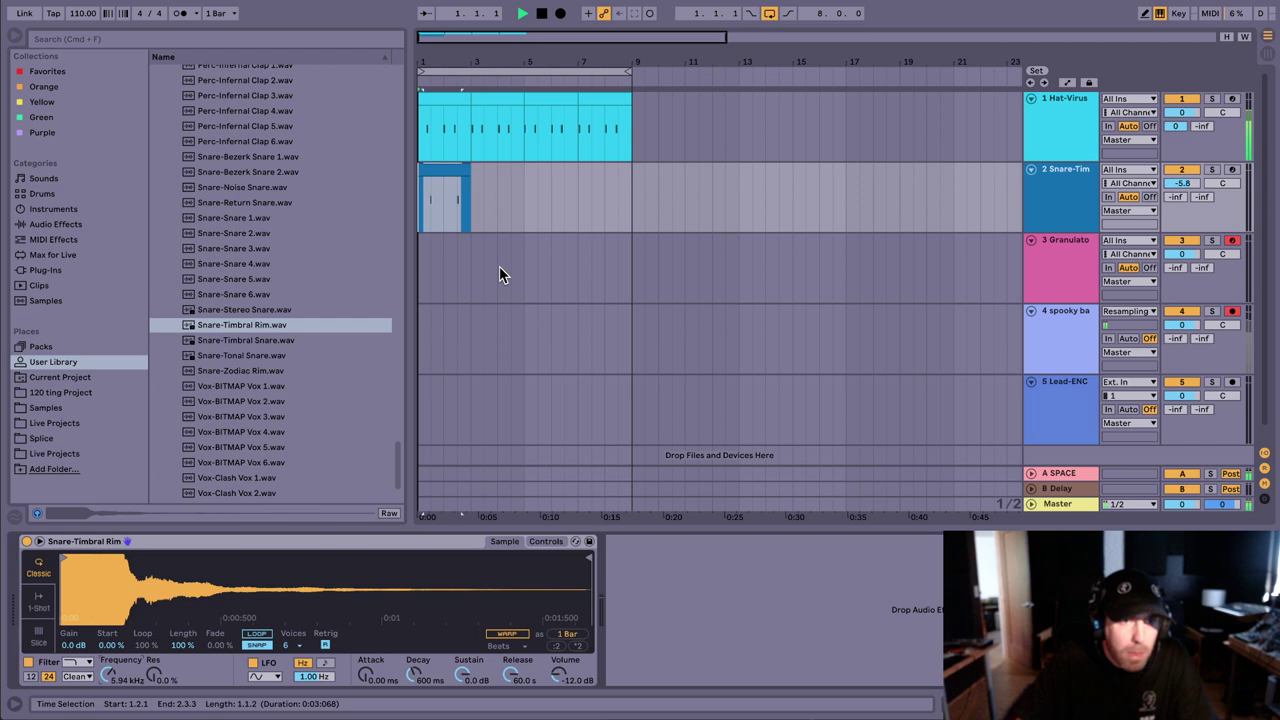
# Step: Search the browser for "valha" and set the snare track's send to A-SPACE to 0 dB
pyautogui.press('super+f')
pyautogui.write('valha')
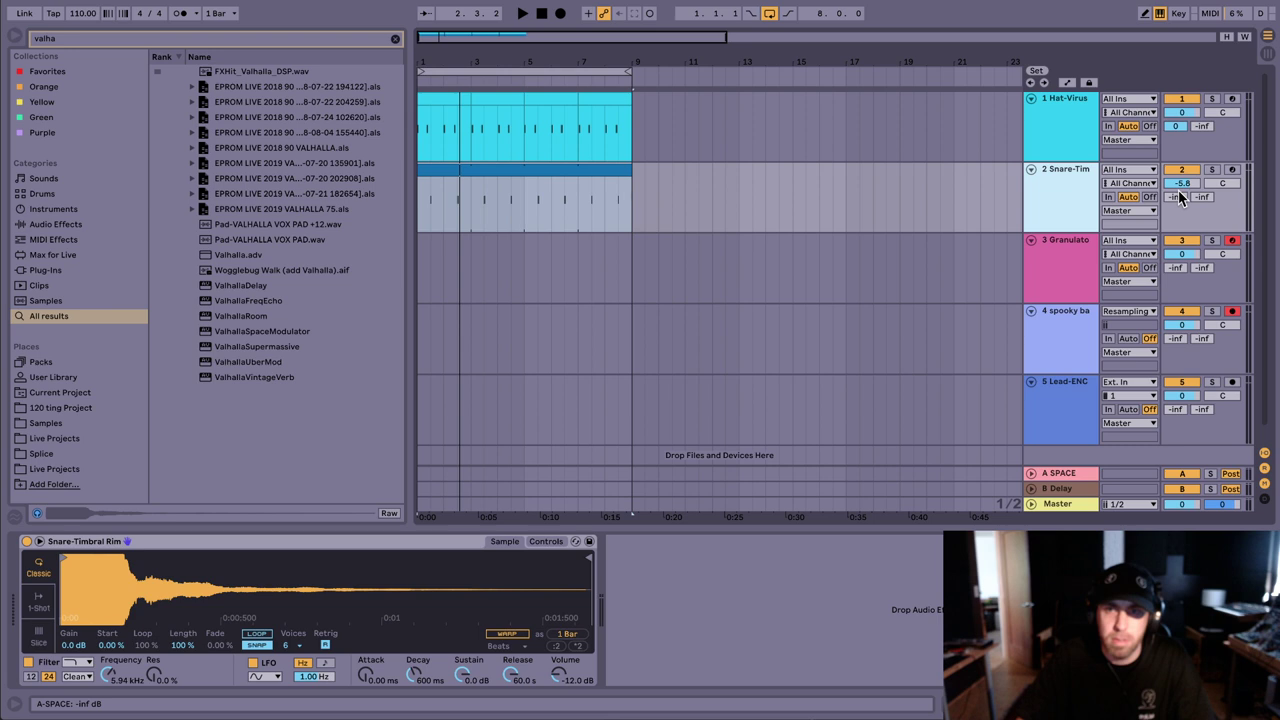
pyautogui.click(1178, 190)
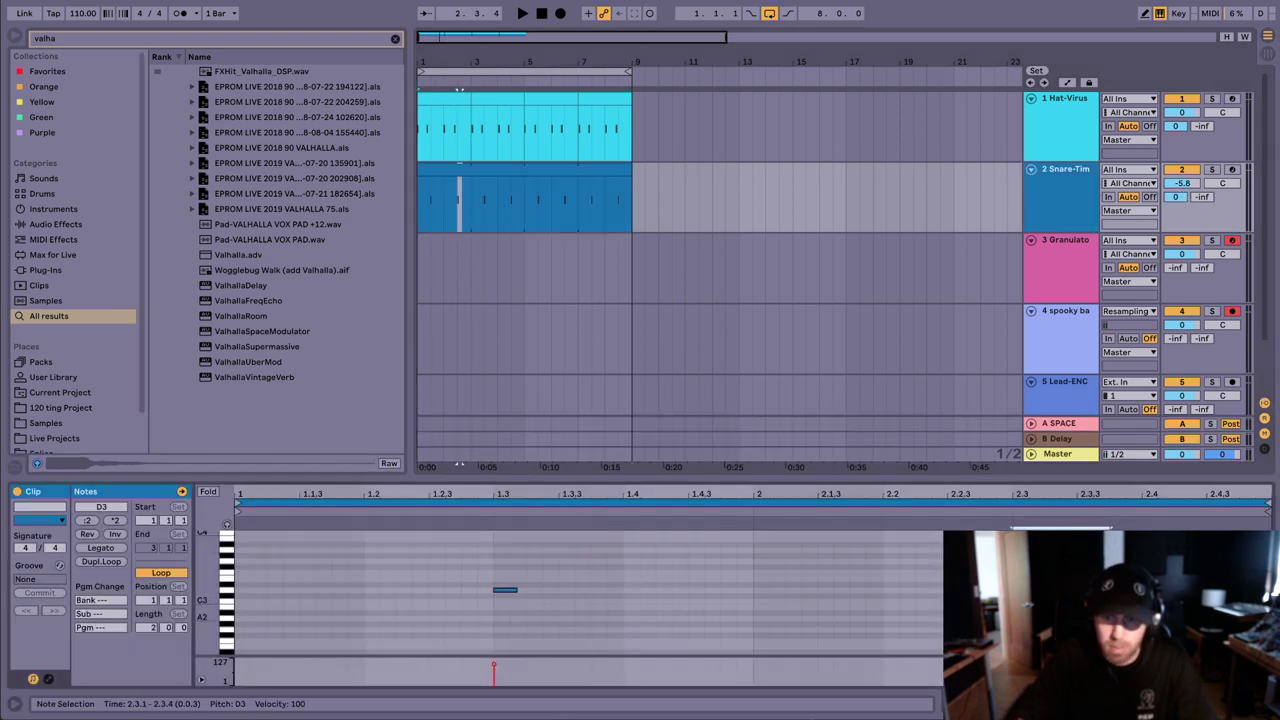
# Step: Duplicate the rim hit at 2.3.1 to 2.3.4, transpose the copy up to D#3, and play the pattern back
pyautogui.press('super+d')
pyautogui.press('Up')
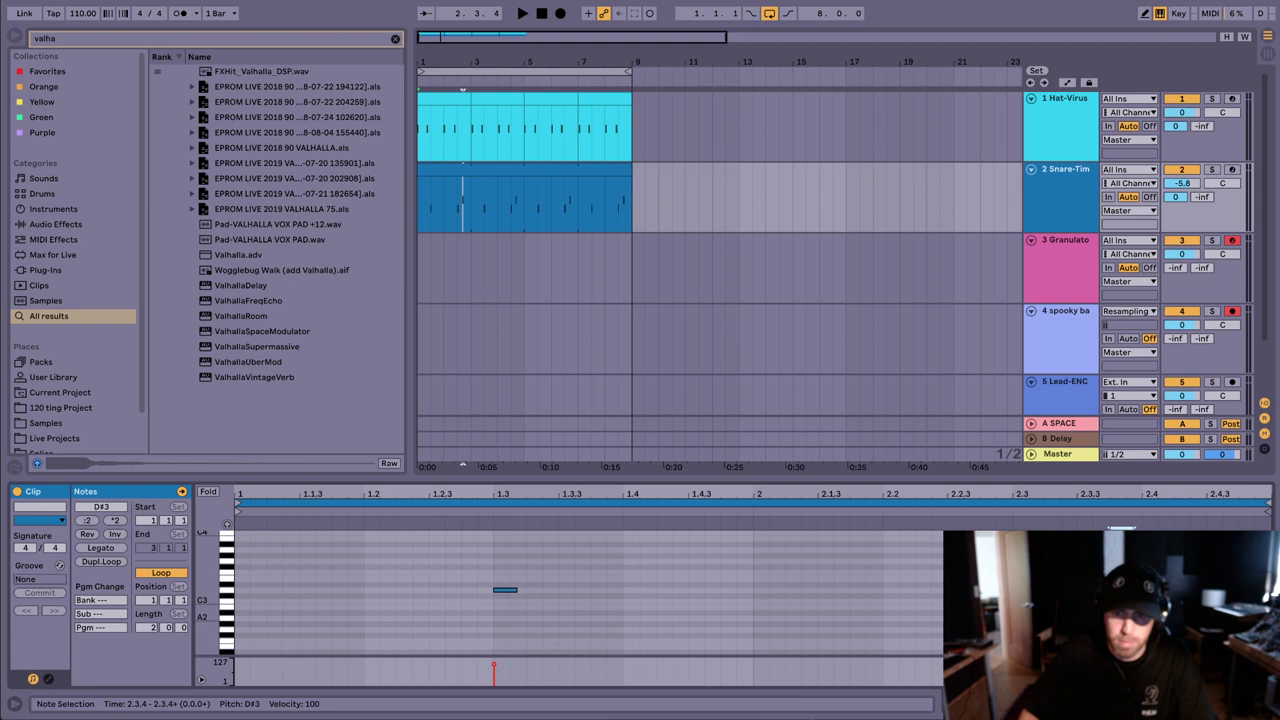
pyautogui.moveTo(1010, 566); pyautogui.dragTo(1142, 606)
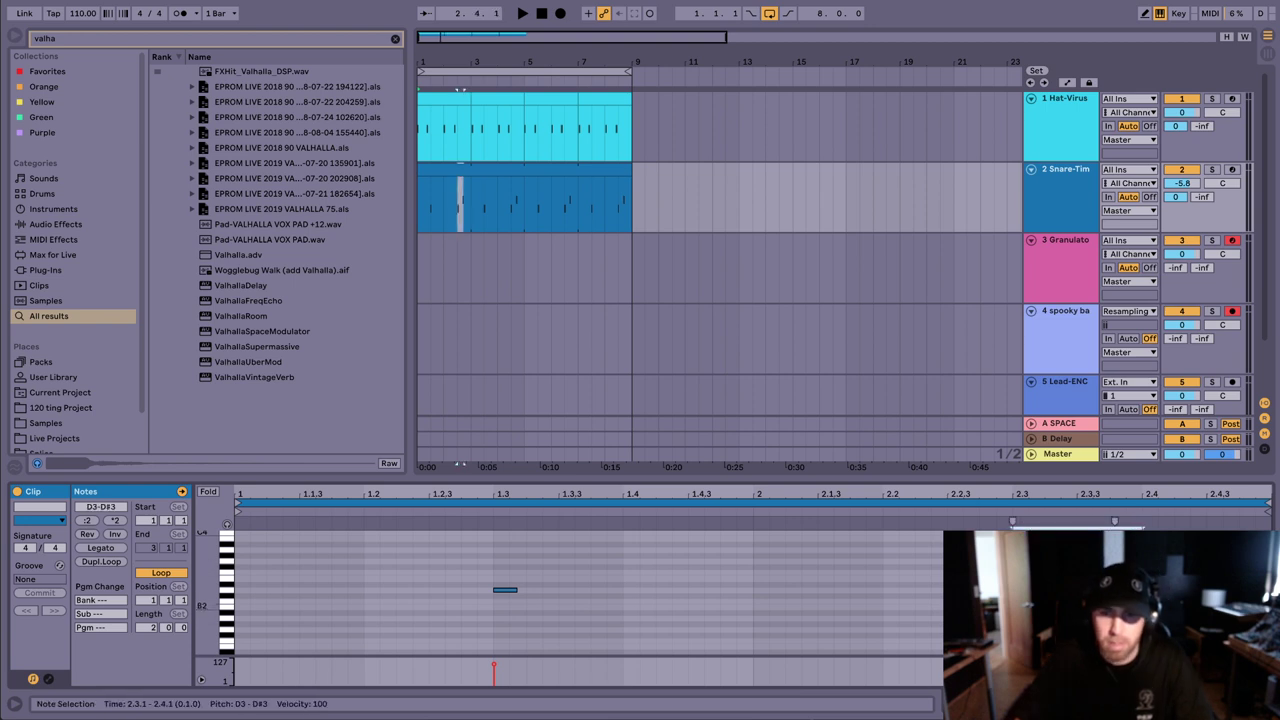
pyautogui.click(1142, 554)
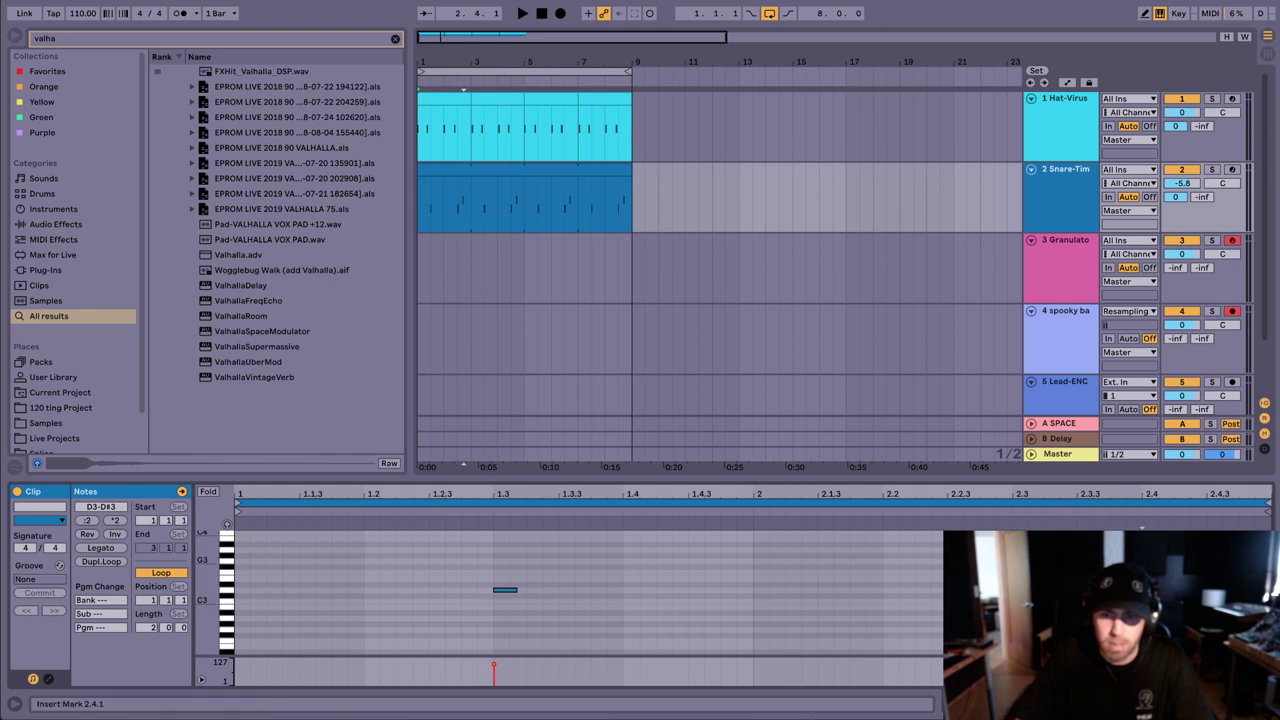
pyautogui.click(1011, 518)
pyautogui.press('space')
pyautogui.click(1044, 548)
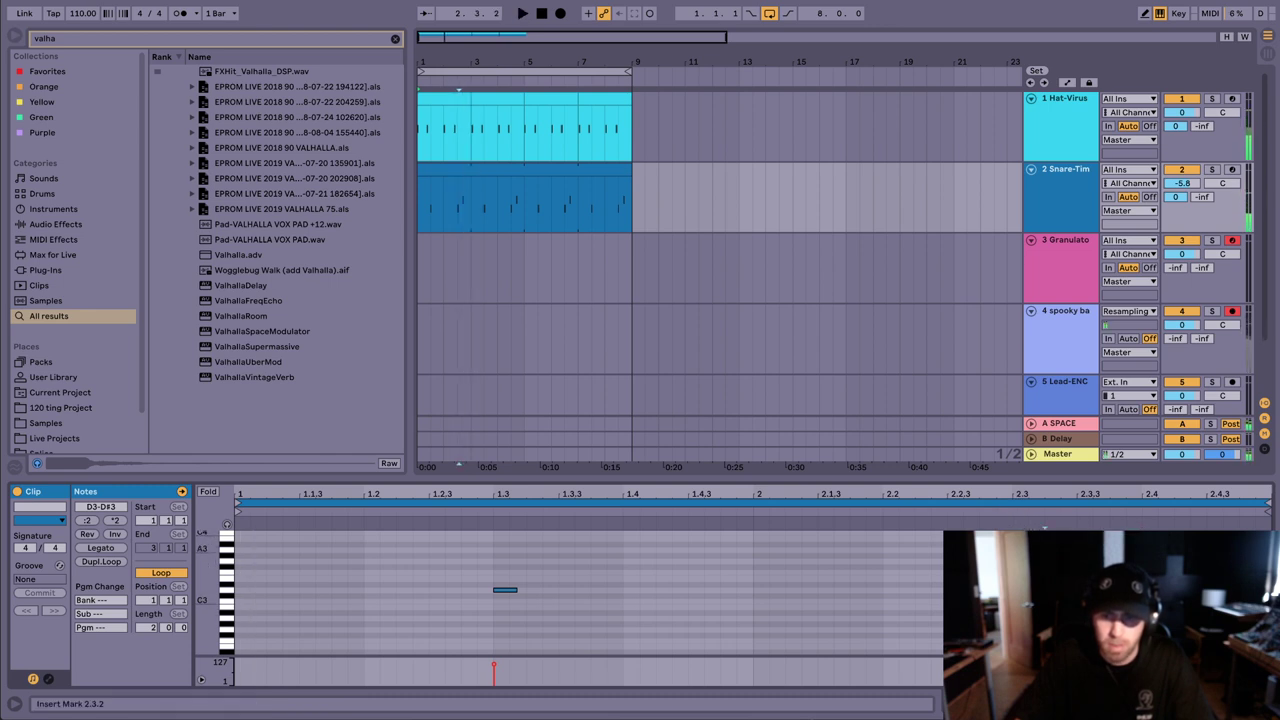
pyautogui.press('space')
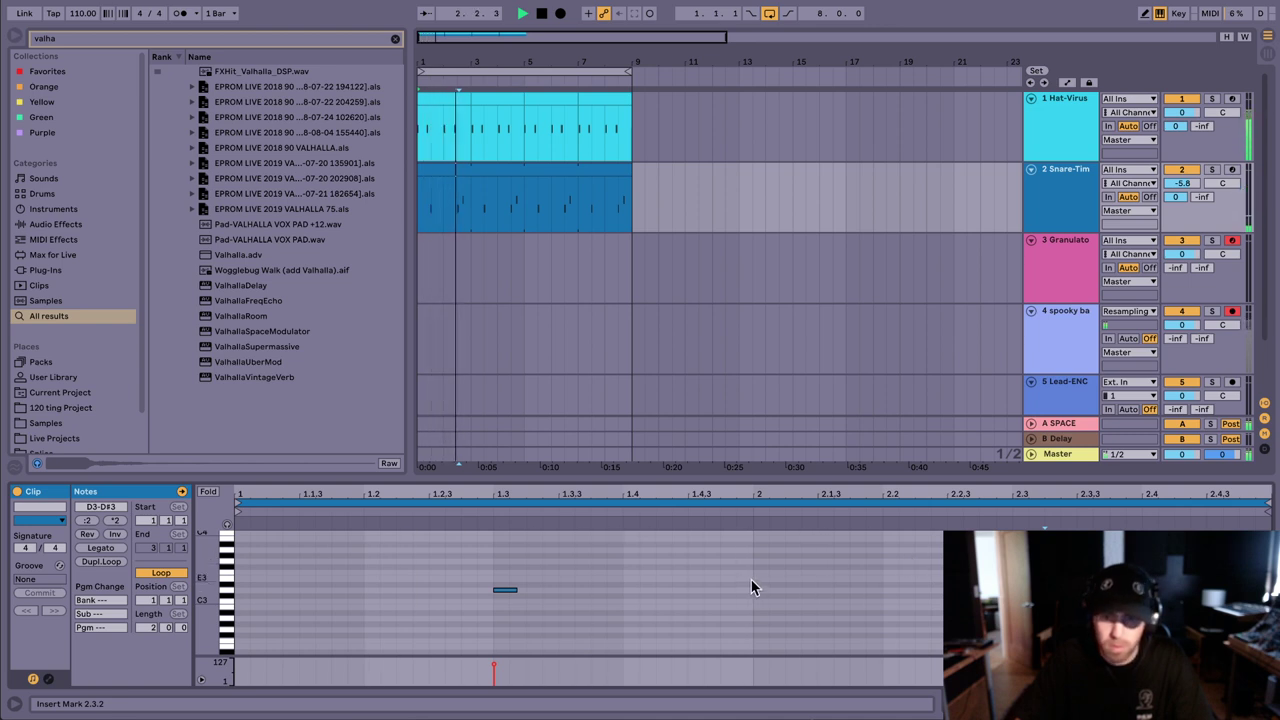
pyautogui.click(517, 166)
# Step: Stop playback and search the browser for "valhalla"
pyautogui.click(1052, 124)
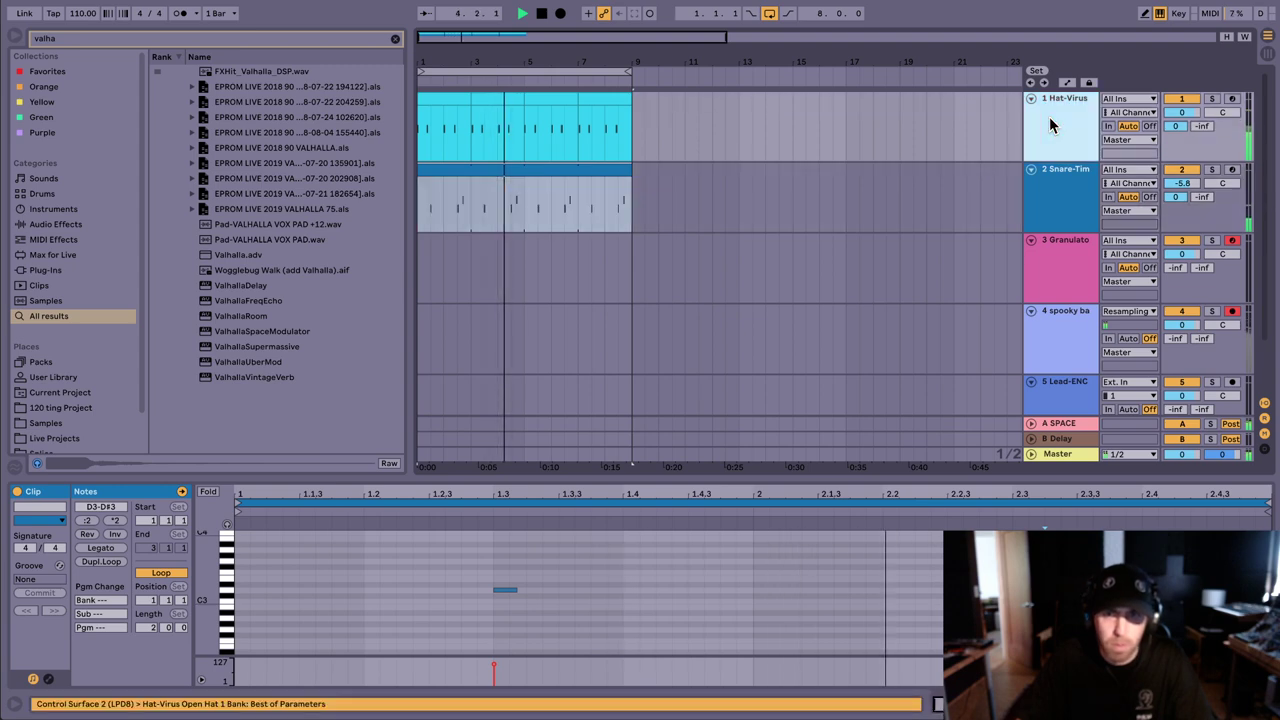
pyautogui.hotkey('ctrl', 'f')
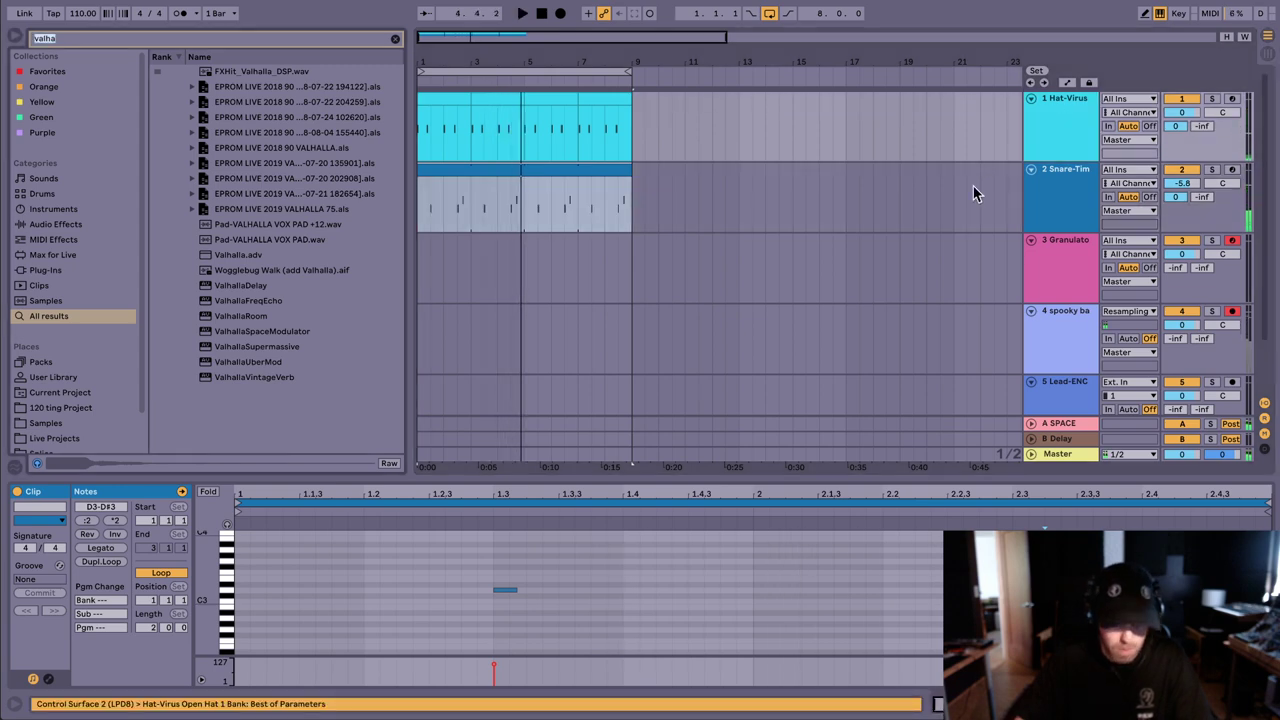
pyautogui.write('valhalla')
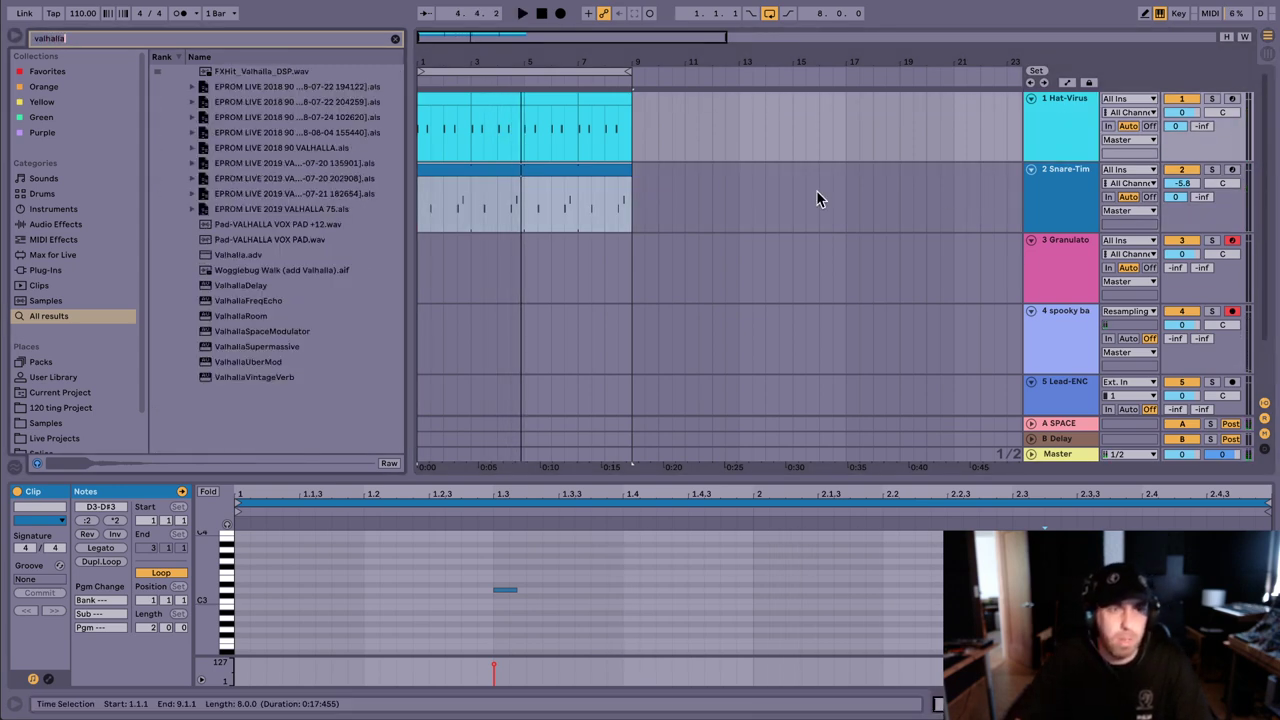
# Step: Group the open-hat and snare rim tracks
pyautogui.click(1083, 134)
pyautogui.keyDown('shift'); pyautogui.click(1046, 208); pyautogui.keyUp('shift')
pyautogui.hotkey('ctrl', 'g')
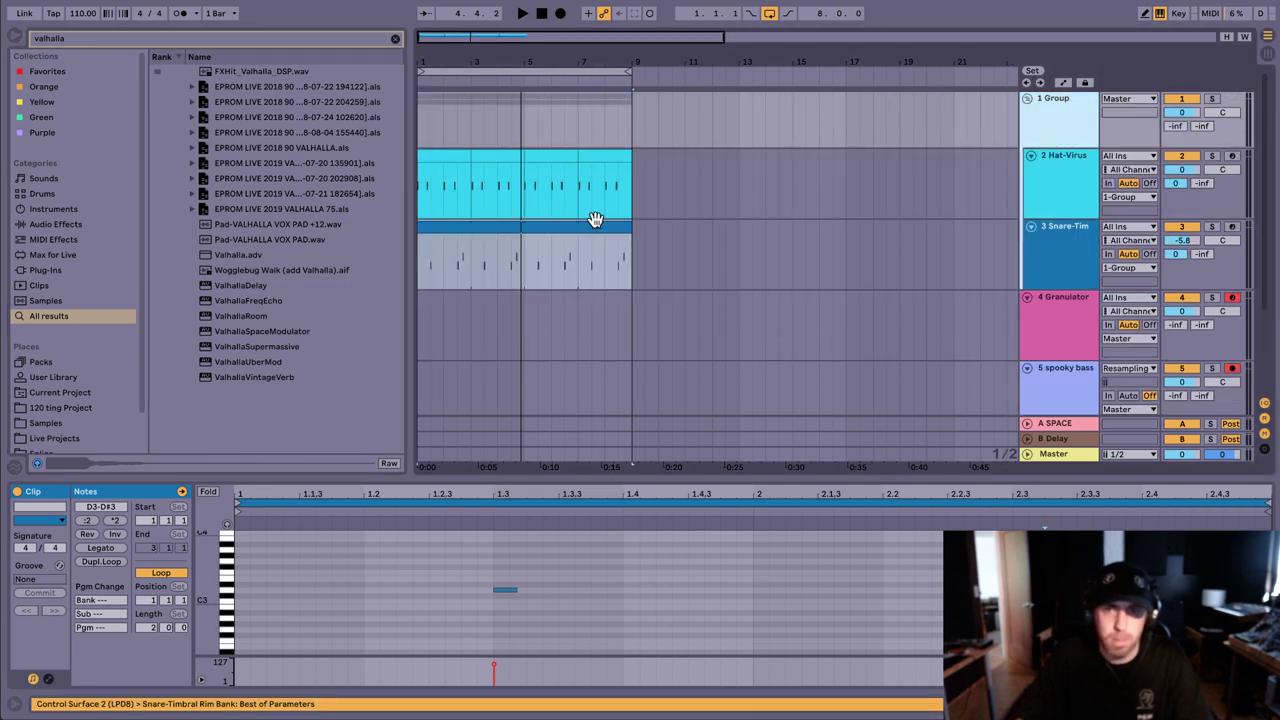
# Step: Load ValhallaVintageVerb onto the drum group and set its mix to 88%
pyautogui.hotkey('ctrl', 'f')
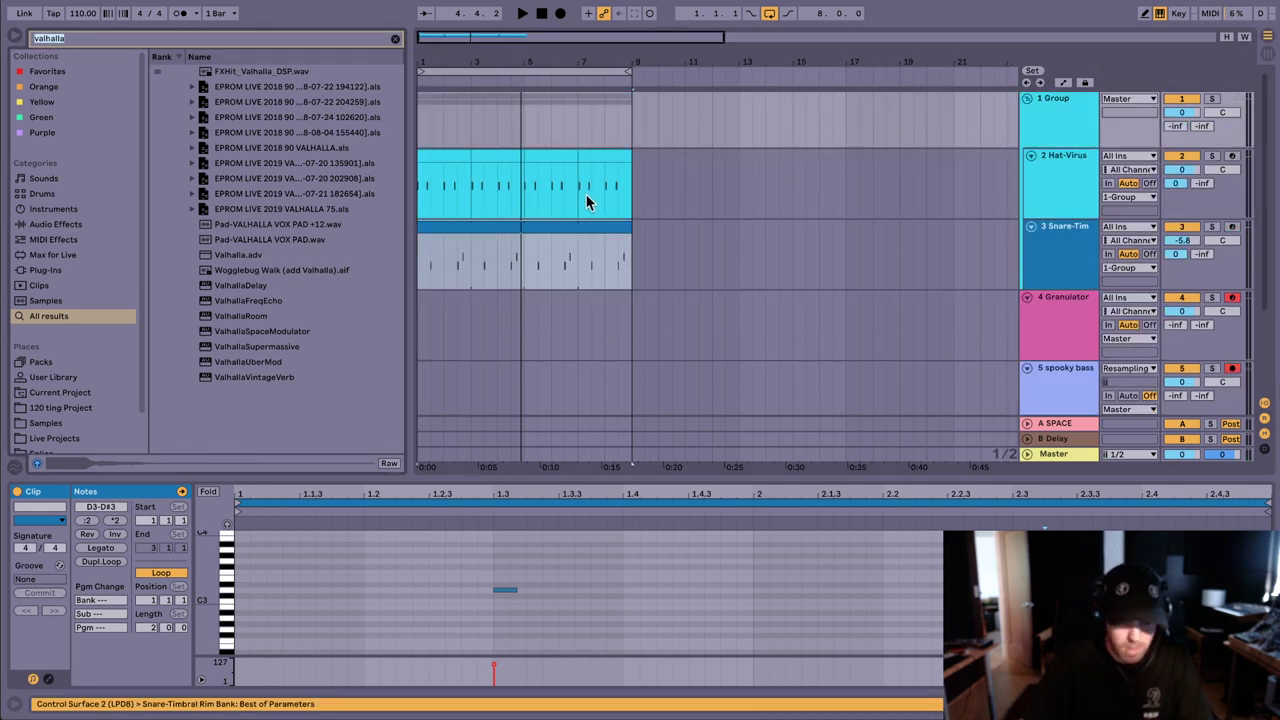
pyautogui.click(257, 377)
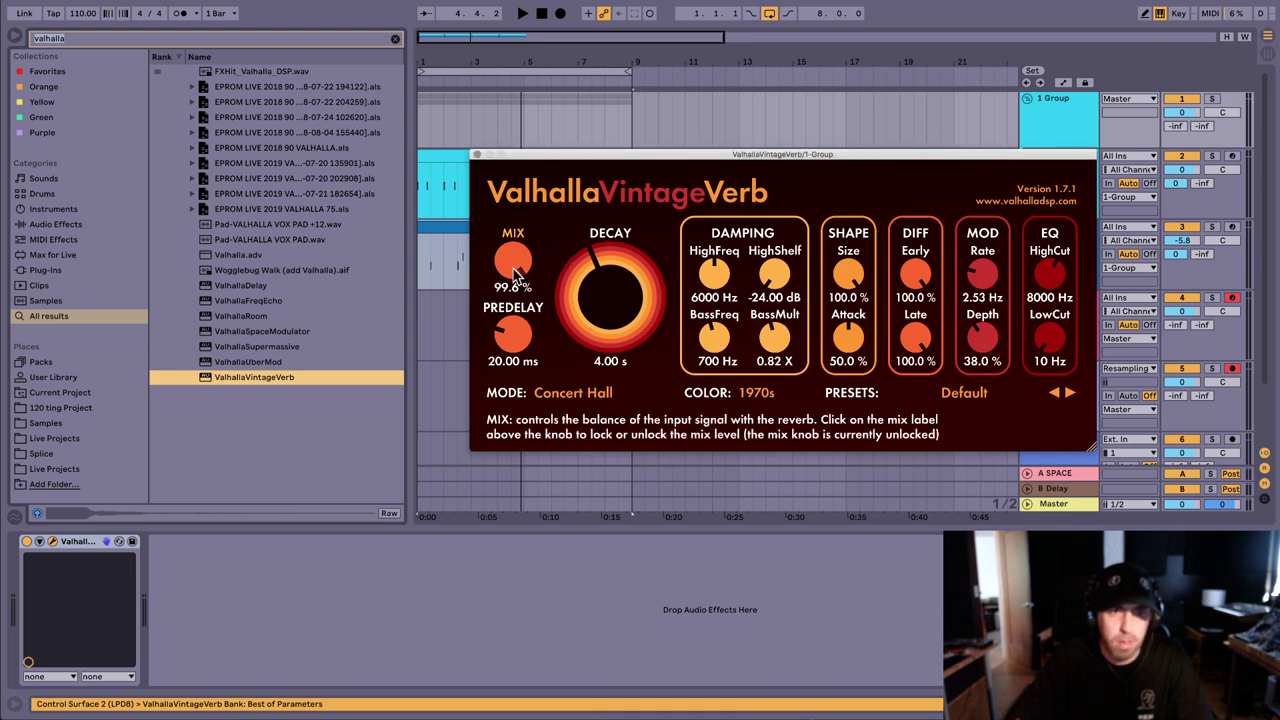
pyautogui.moveTo(513, 268); pyautogui.dragTo(518, 275)
pyautogui.rightClick(517, 269)
pyautogui.click(508, 257)
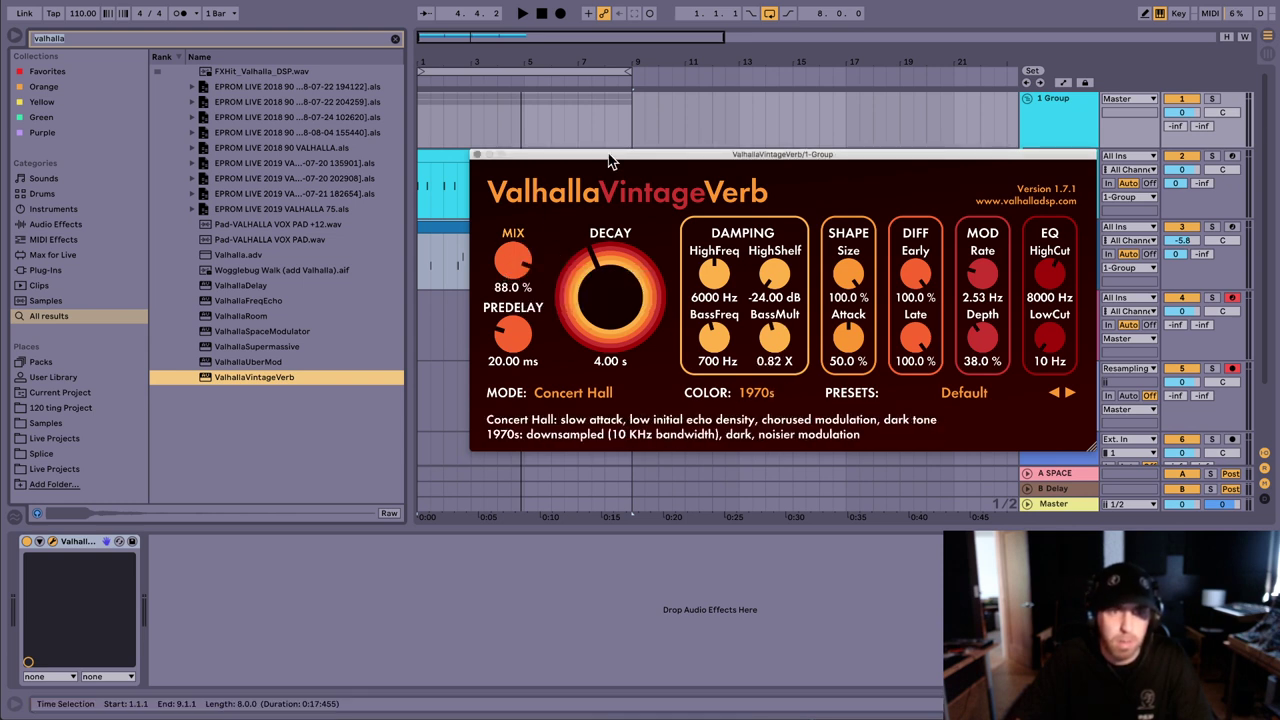
# Step: Automate the group reverb's mix to fall from 88% at bar 1 to 0 at bar 9
pyautogui.click(1161, 13)
pyautogui.press('a')
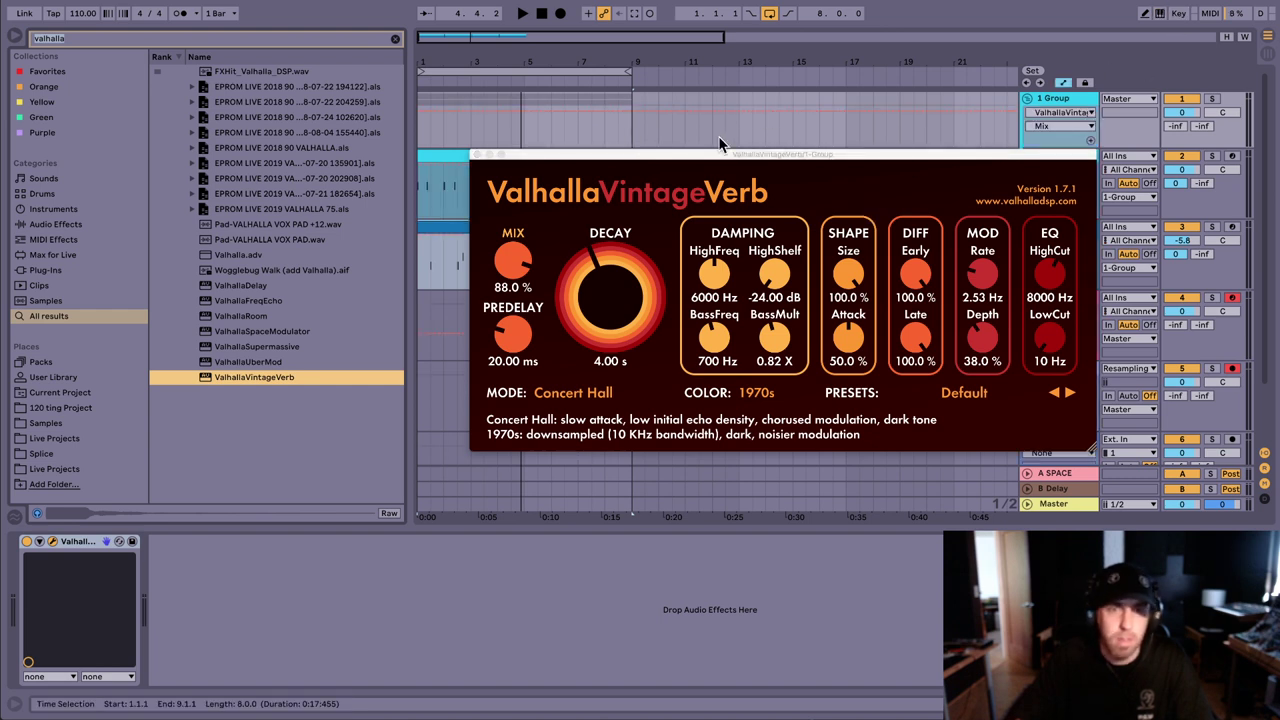
pyautogui.click(420, 111)
pyautogui.moveTo(631, 110); pyautogui.dragTo(632, 146)
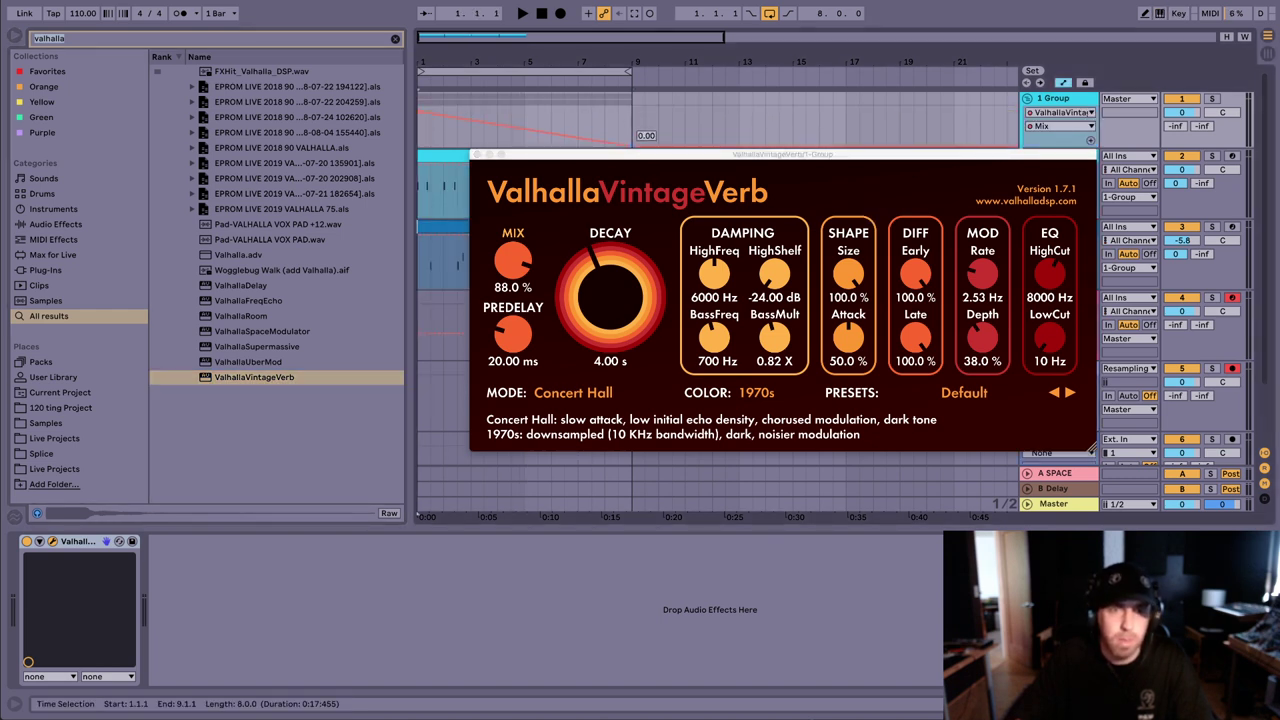
pyautogui.moveTo(420, 126); pyautogui.dragTo(511, 136)
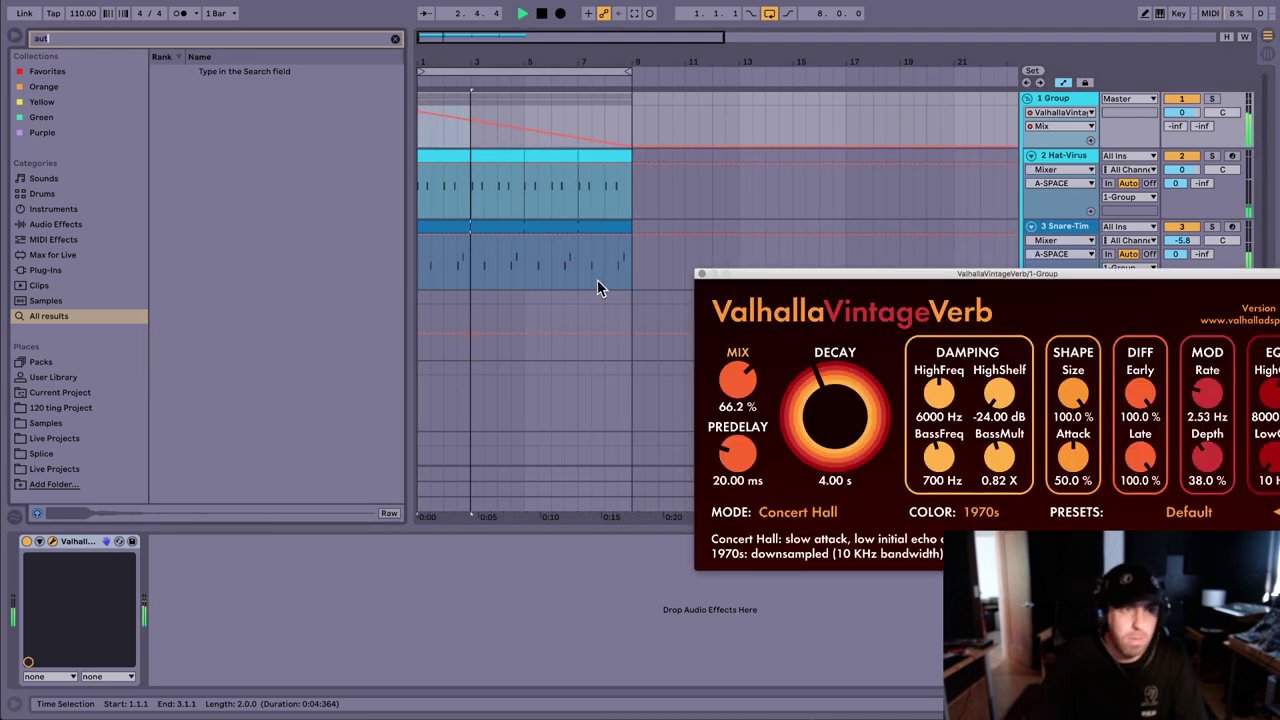
# Step: Add Auto Pan and Auto Filter ahead of the group's reverb and lower the filter frequency to 309 Hz
pyautogui.click(225, 86)
pyautogui.moveTo(226, 86); pyautogui.dragTo(40, 600)
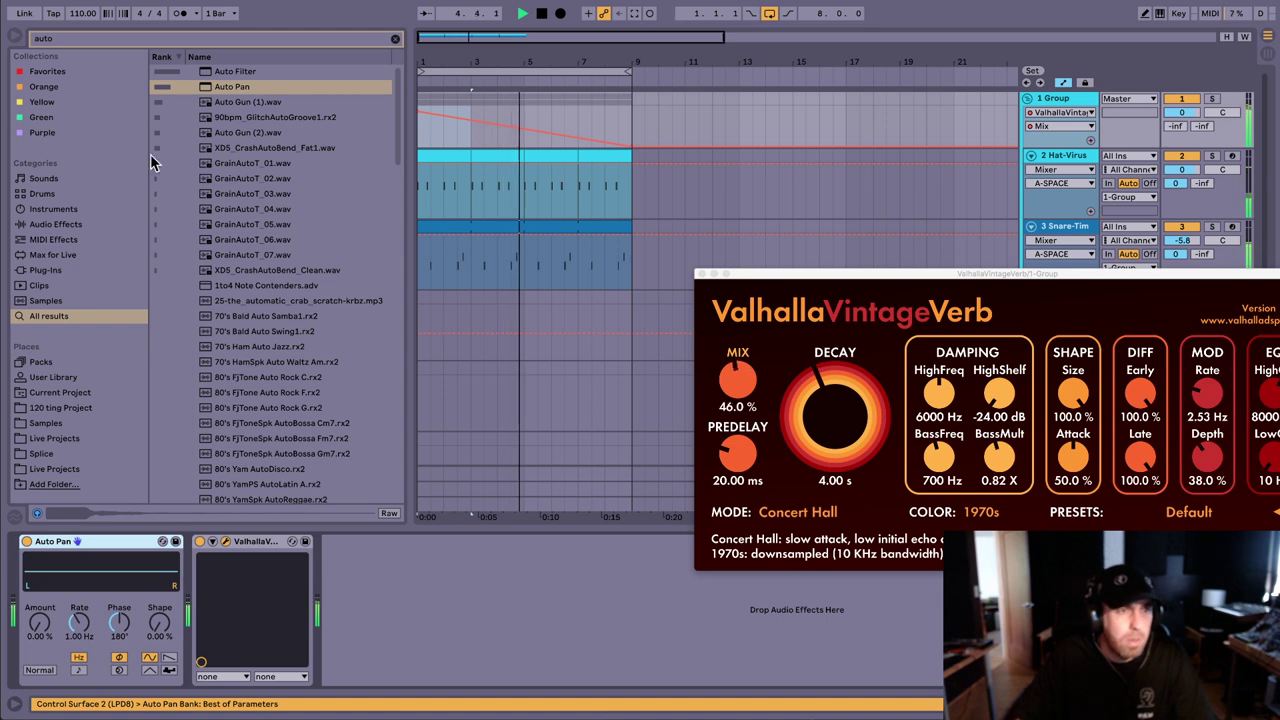
pyautogui.moveTo(240, 71); pyautogui.dragTo(190, 584)
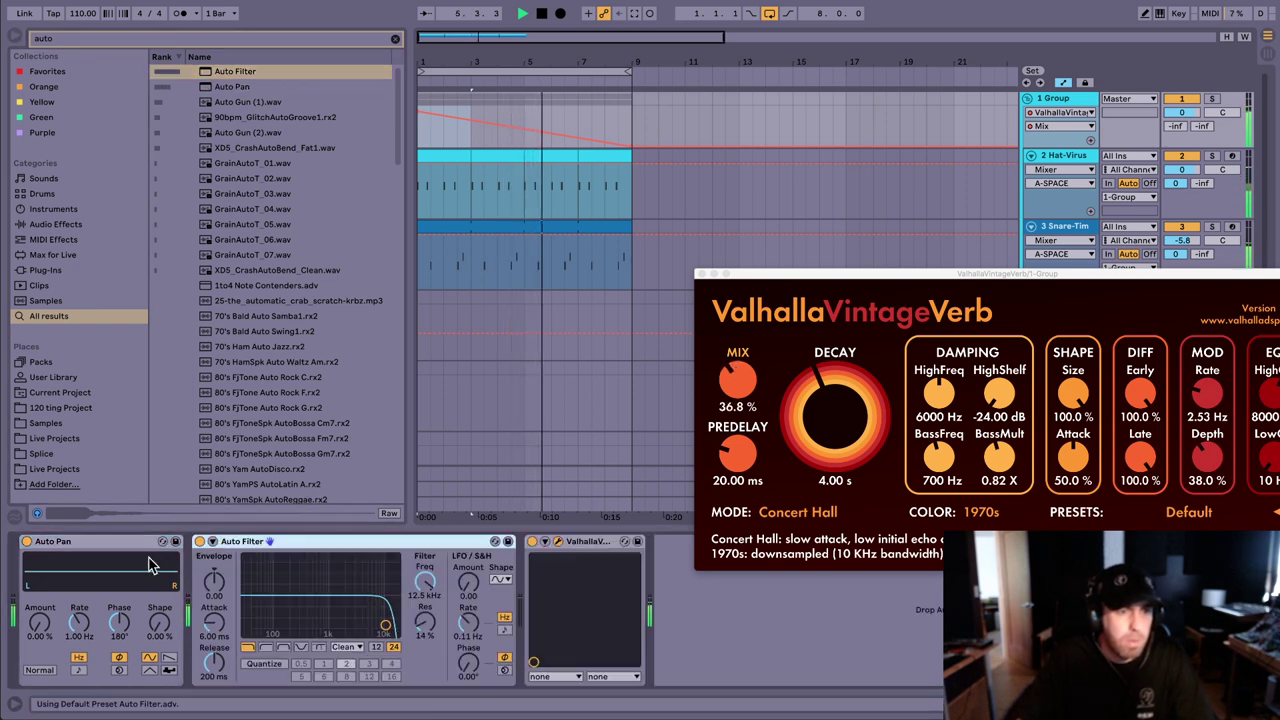
pyautogui.moveTo(425, 581); pyautogui.dragTo(425, 594)
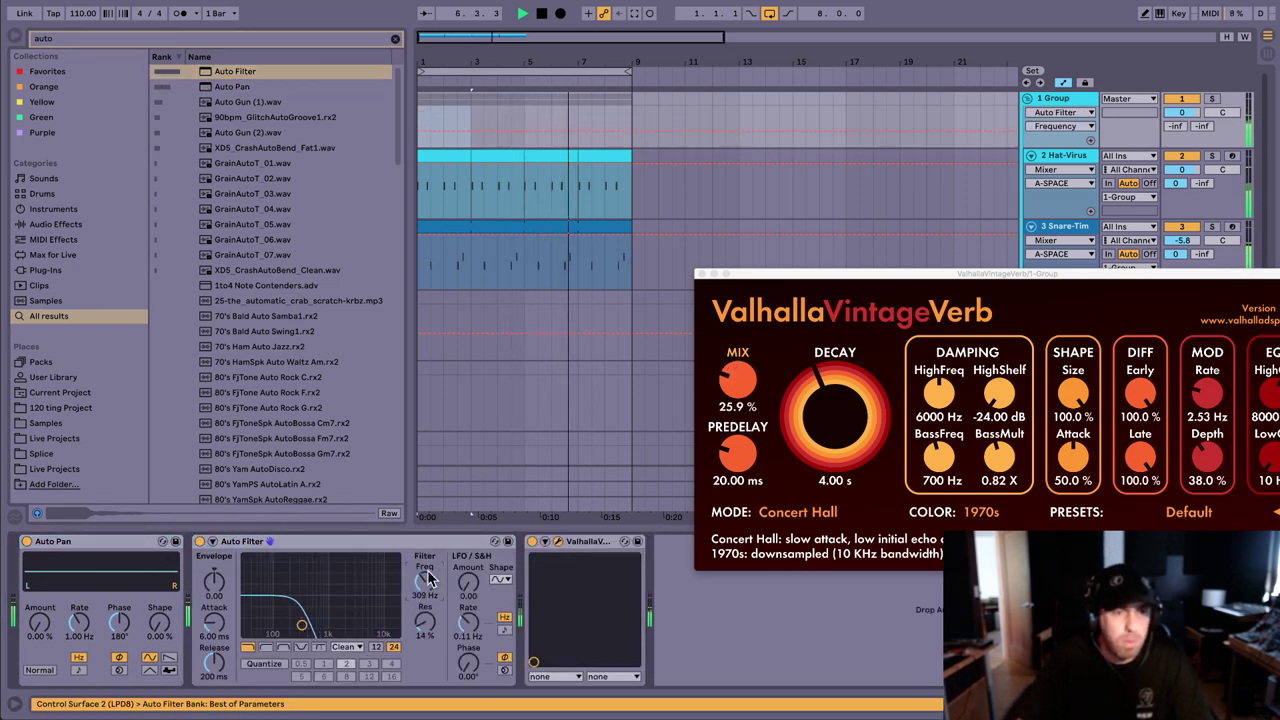
# Step: Close the reverb window, automate the group's Auto Filter frequency across the eight bars, and play the pattern back
pyautogui.press('a')
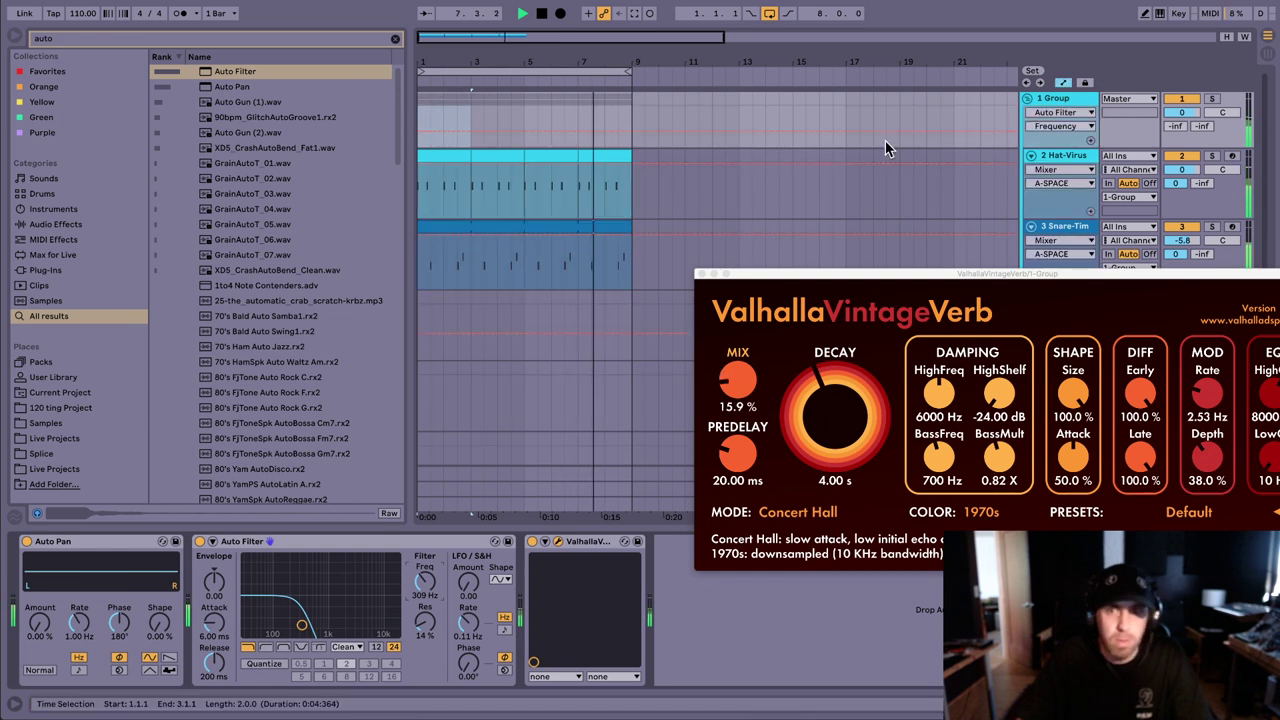
pyautogui.press('a')
pyautogui.click(832, 118)
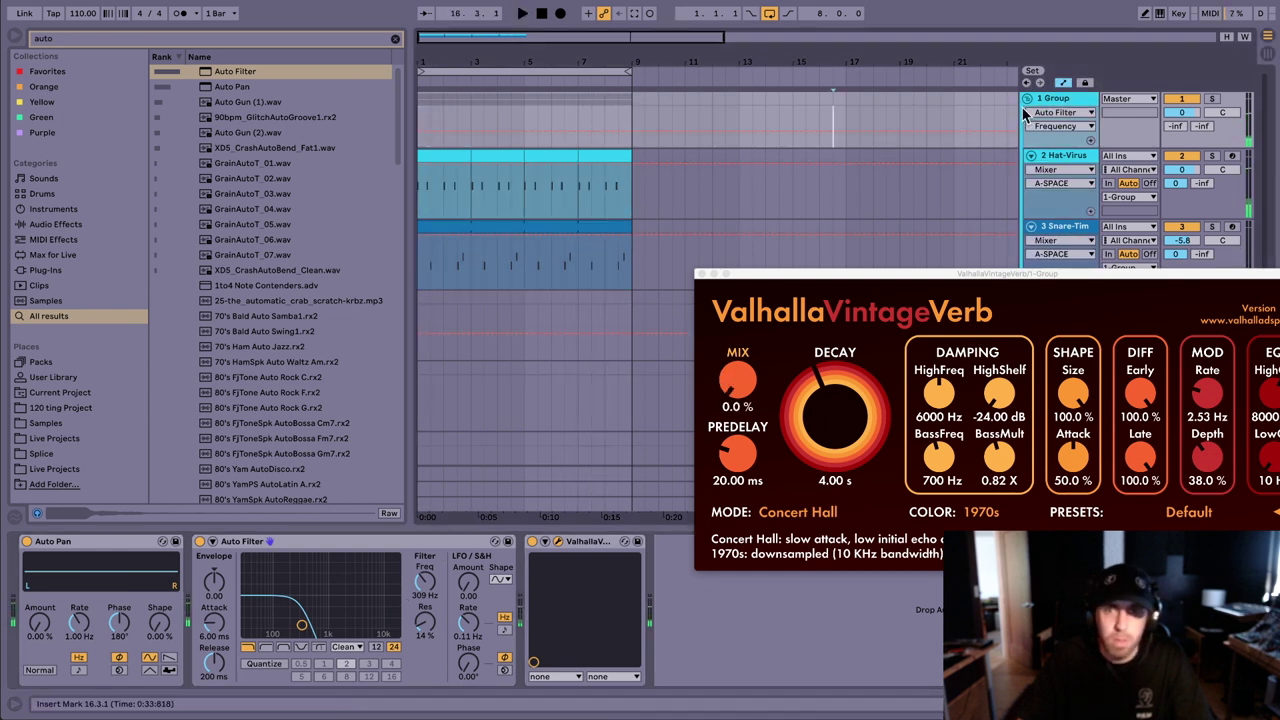
pyautogui.click(700, 273)
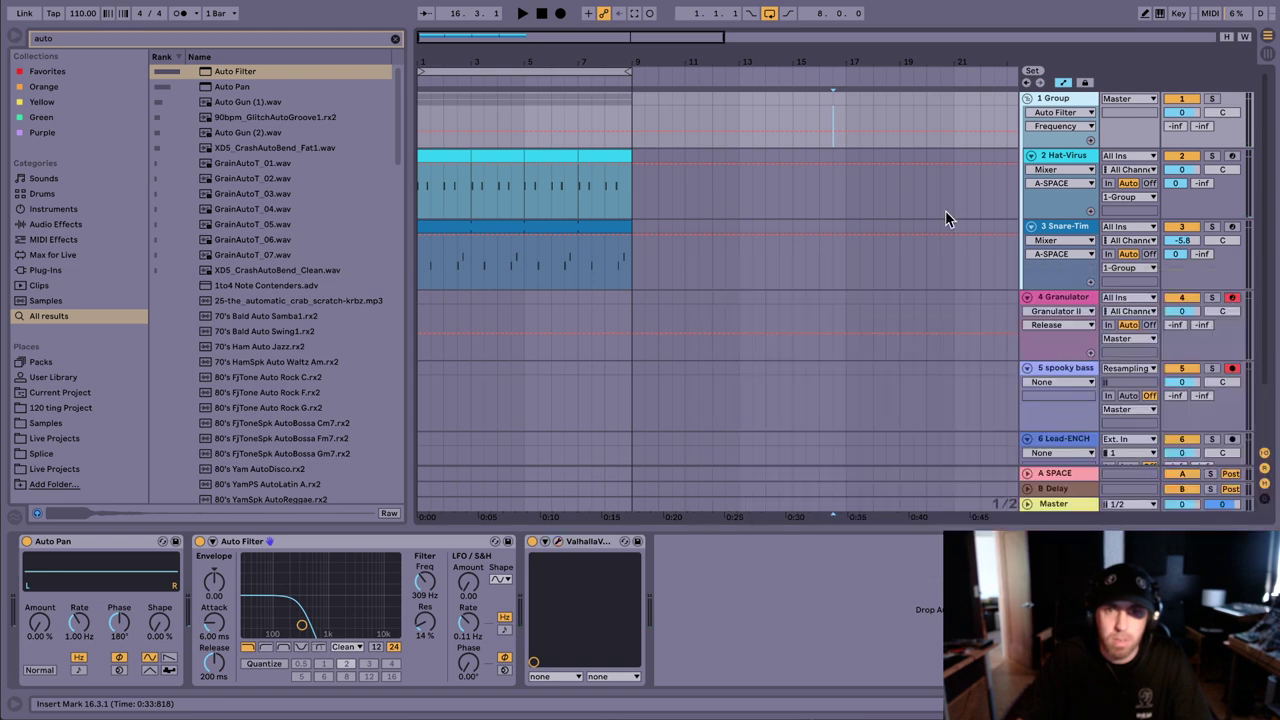
pyautogui.click(1068, 126)
pyautogui.click(1072, 131)
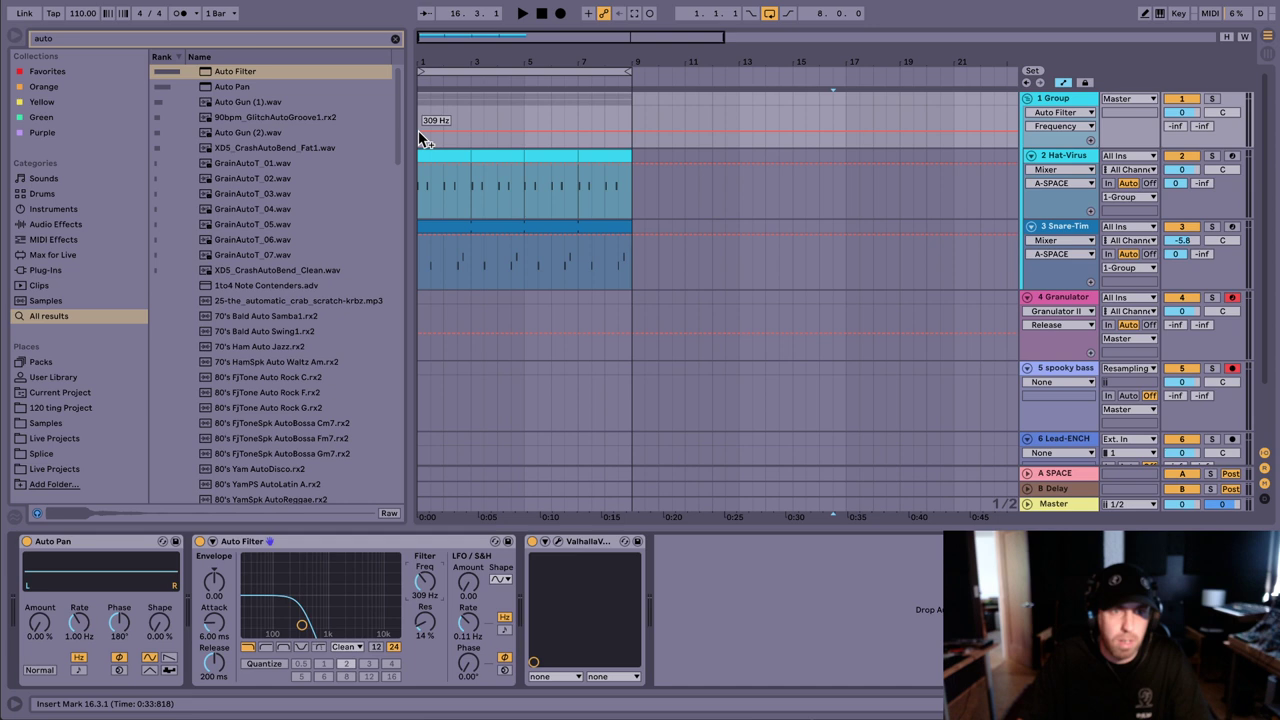
pyautogui.press('a')
pyautogui.press('space')
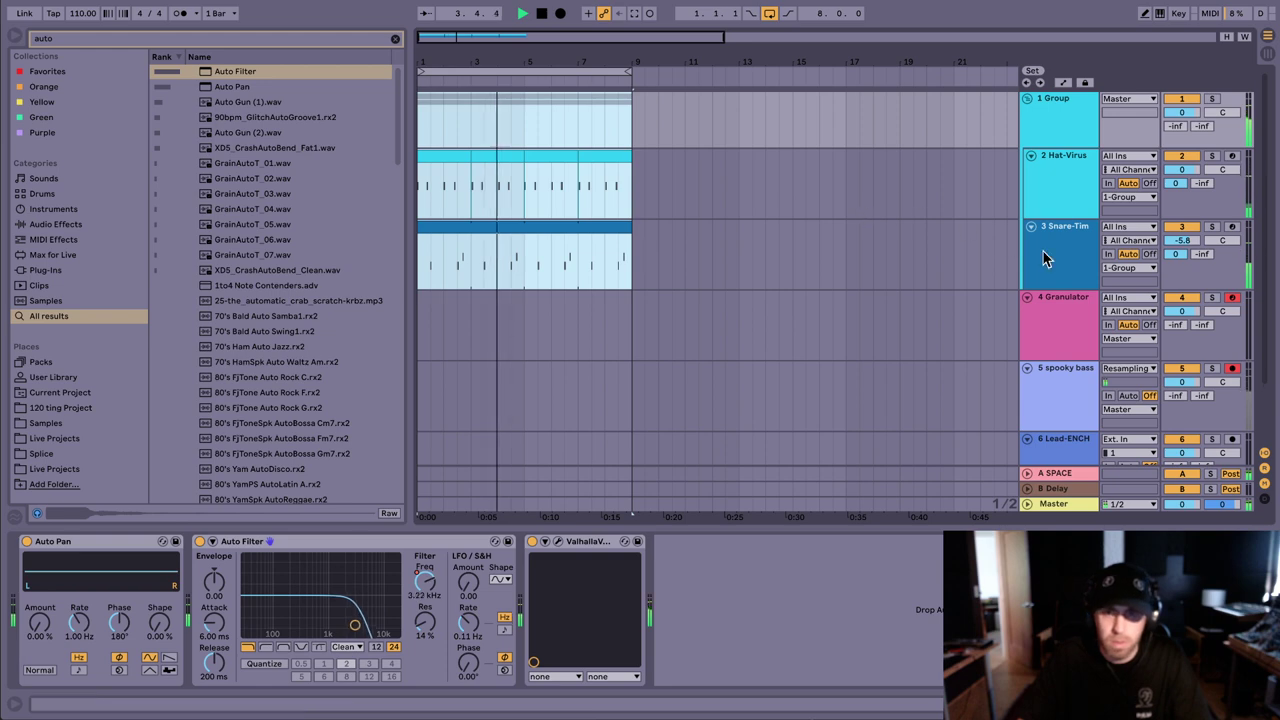
# Step: Place the spooky bass clip at bar 5 of its arrangement track and trim its sample start to 0:3:132
pyautogui.click(1068, 308)
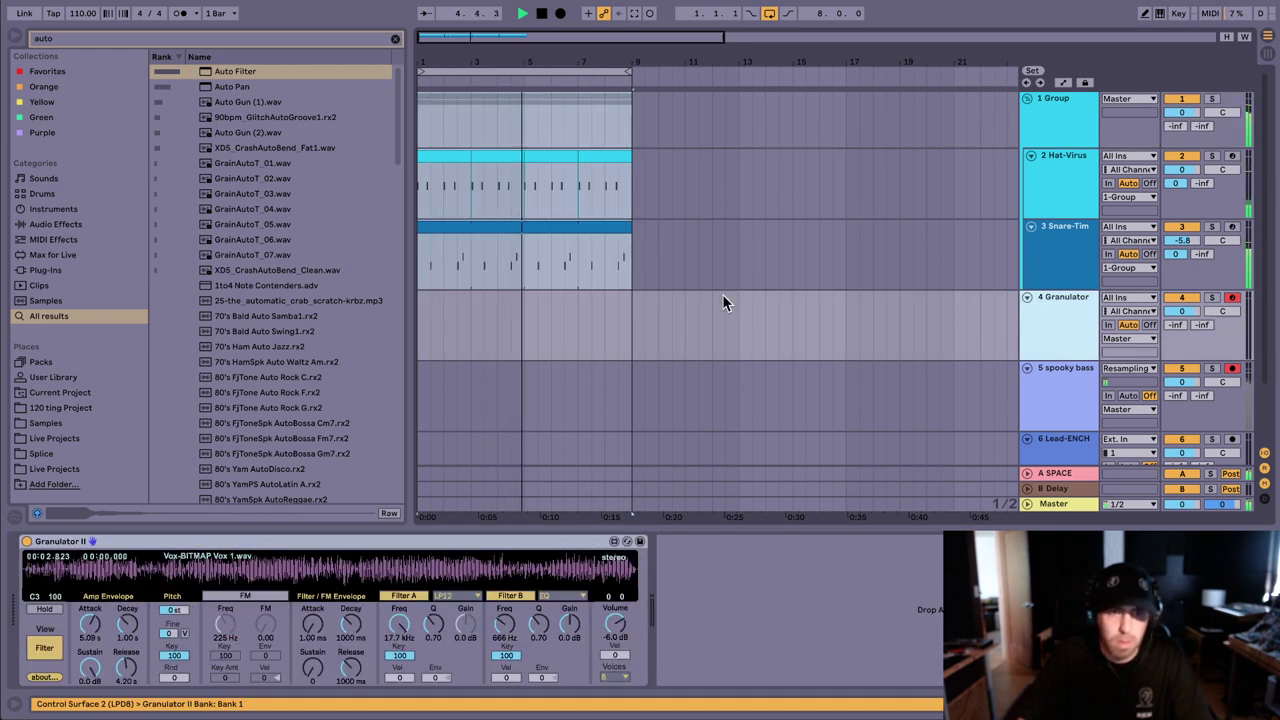
pyautogui.press('Tab')
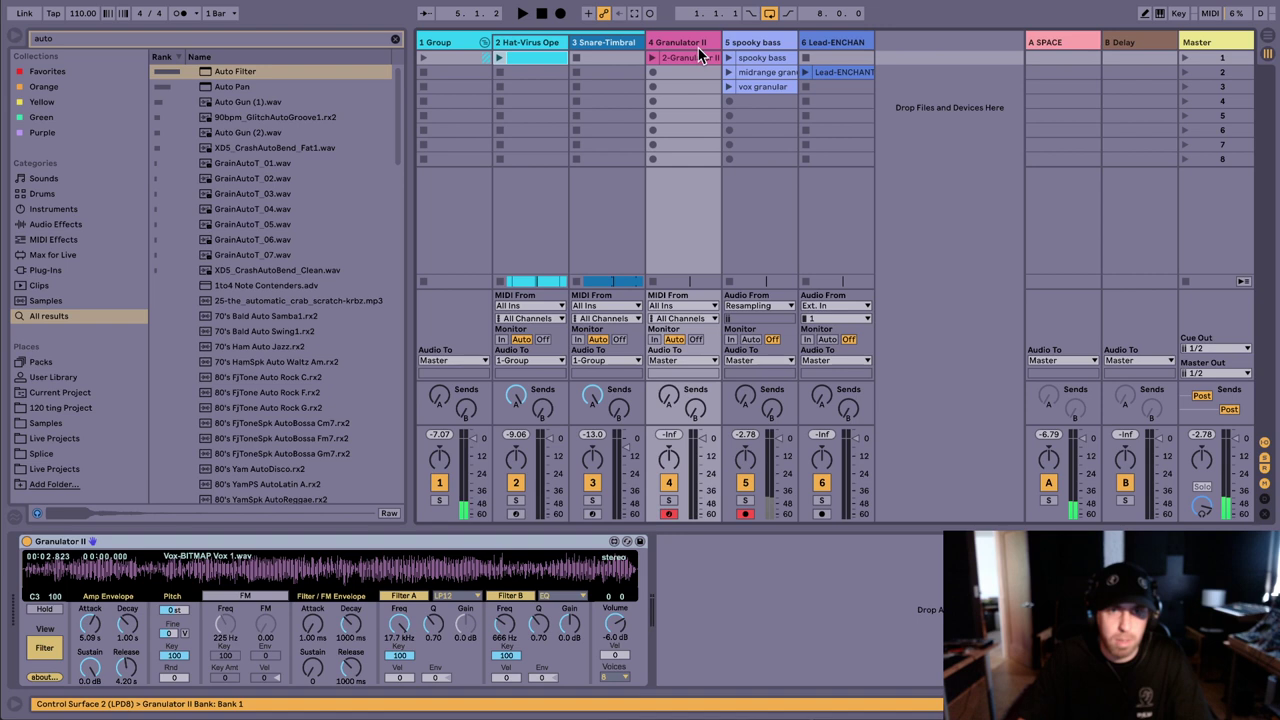
pyautogui.press('Tab')
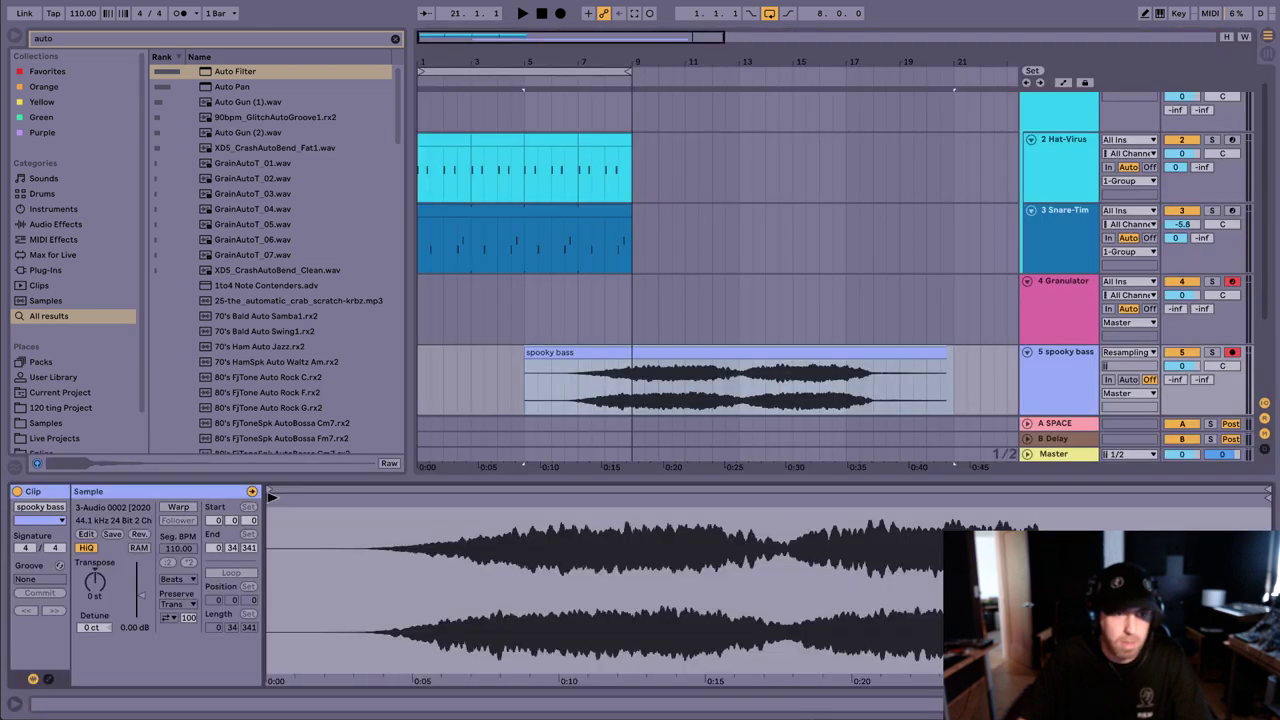
pyautogui.moveTo(371, 501); pyautogui.dragTo(359, 501)
pyautogui.click(547, 385)
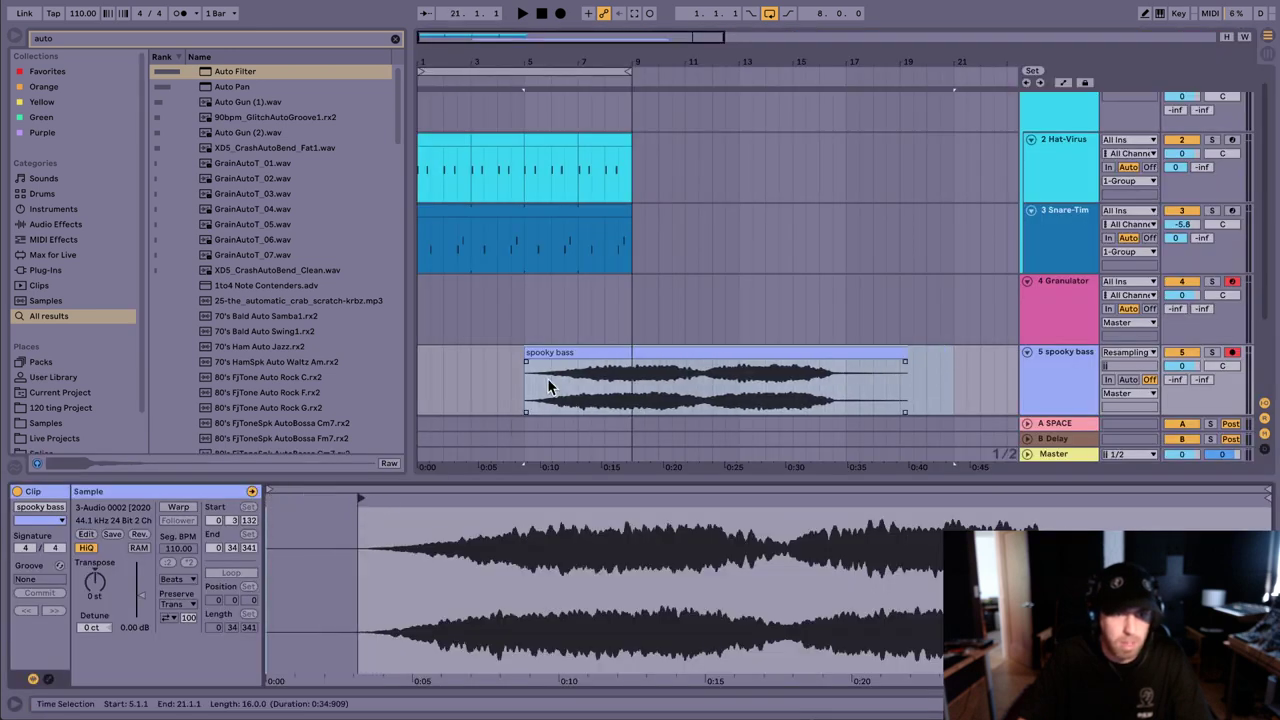
# Step: Play from bar 5 and transpose the spooky bass clip up to 8 semitones
pyautogui.click(523, 319)
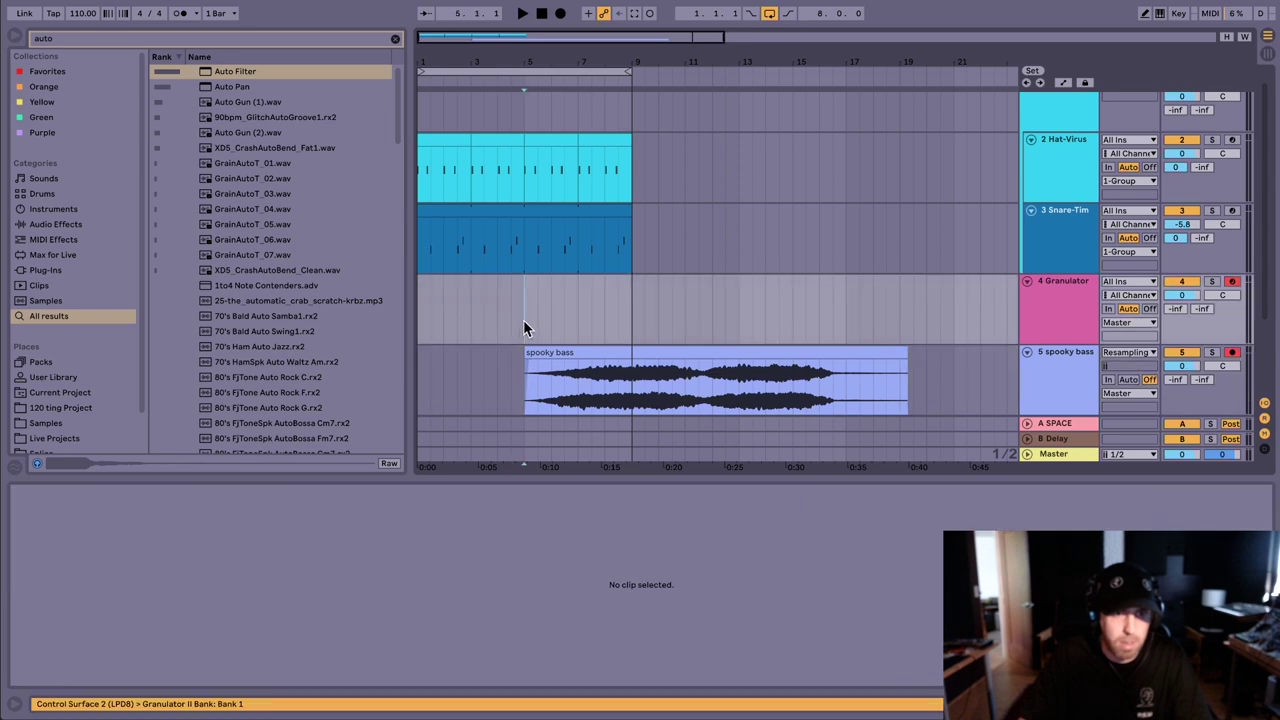
pyautogui.press('space')
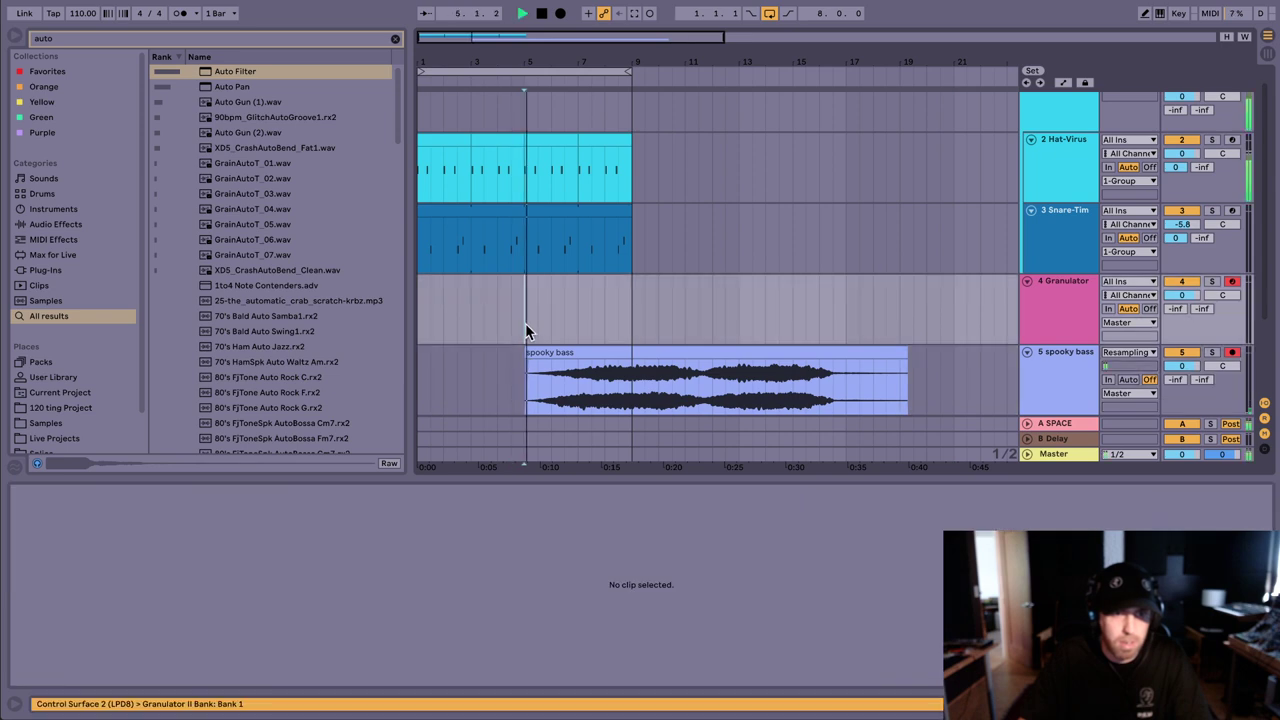
pyautogui.click(620, 350)
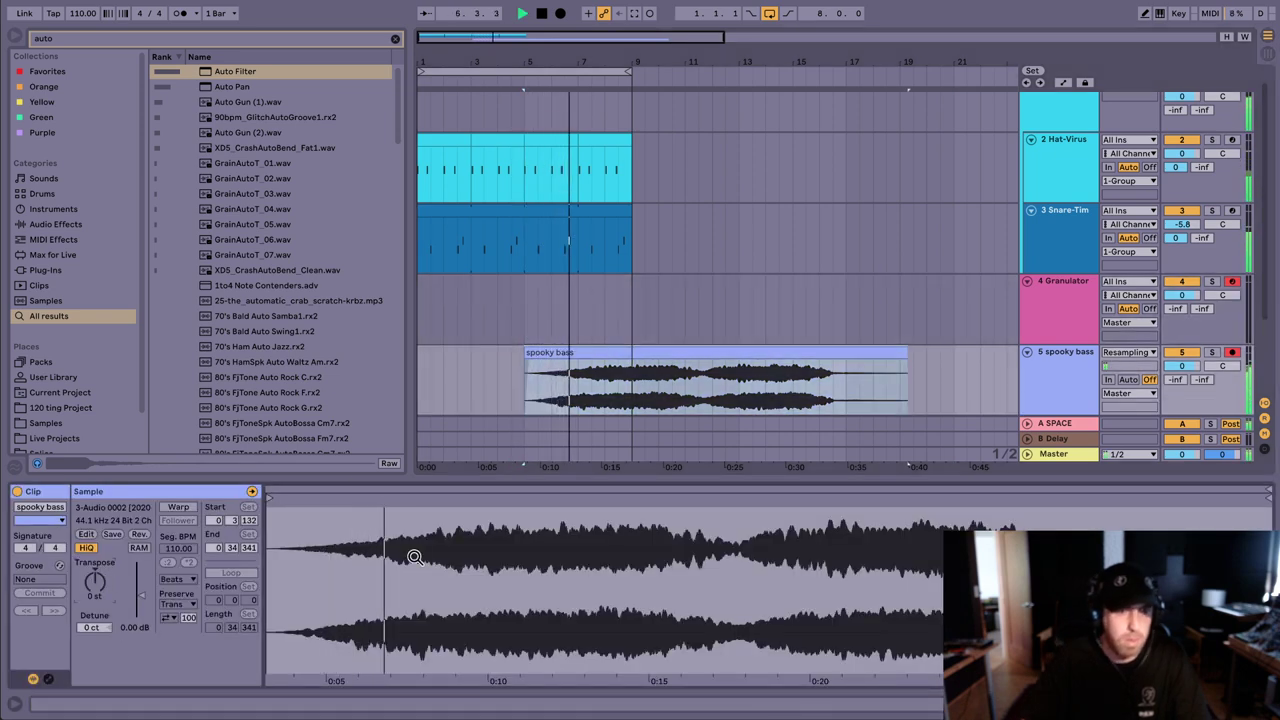
pyautogui.press('Up')
pyautogui.press('Up')
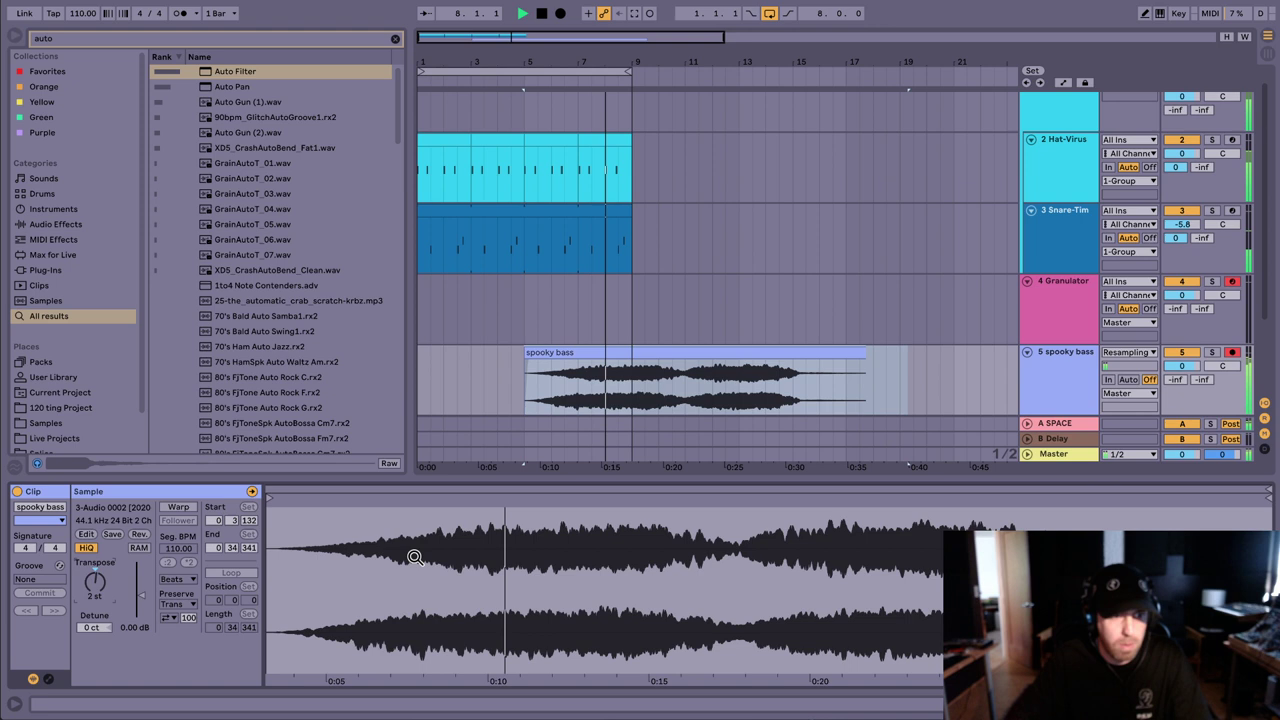
pyautogui.press('Up')
pyautogui.press('Up')
pyautogui.press('Up')
pyautogui.press('Up')
pyautogui.press('Up')
pyautogui.press('Up')
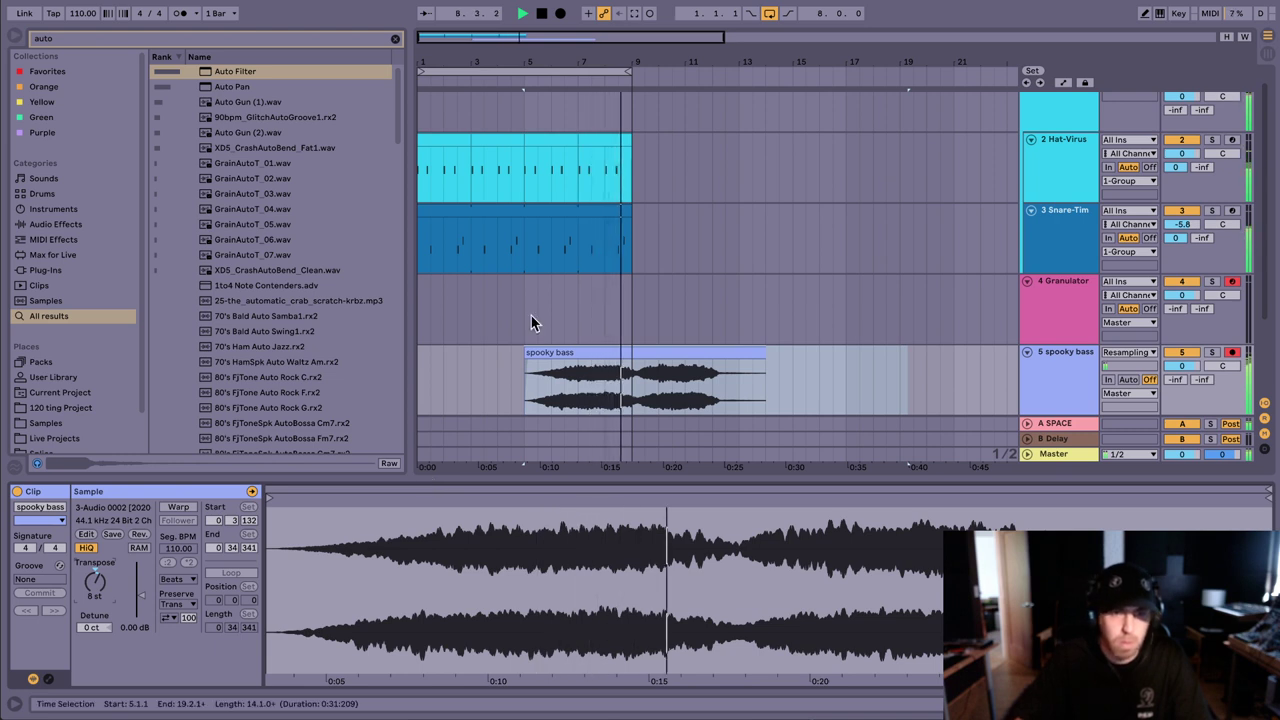
# Step: Transpose the spooky bass clip to -4 semitones, move its first nine bars to bar 1, and play from there
pyautogui.click(560, 352)
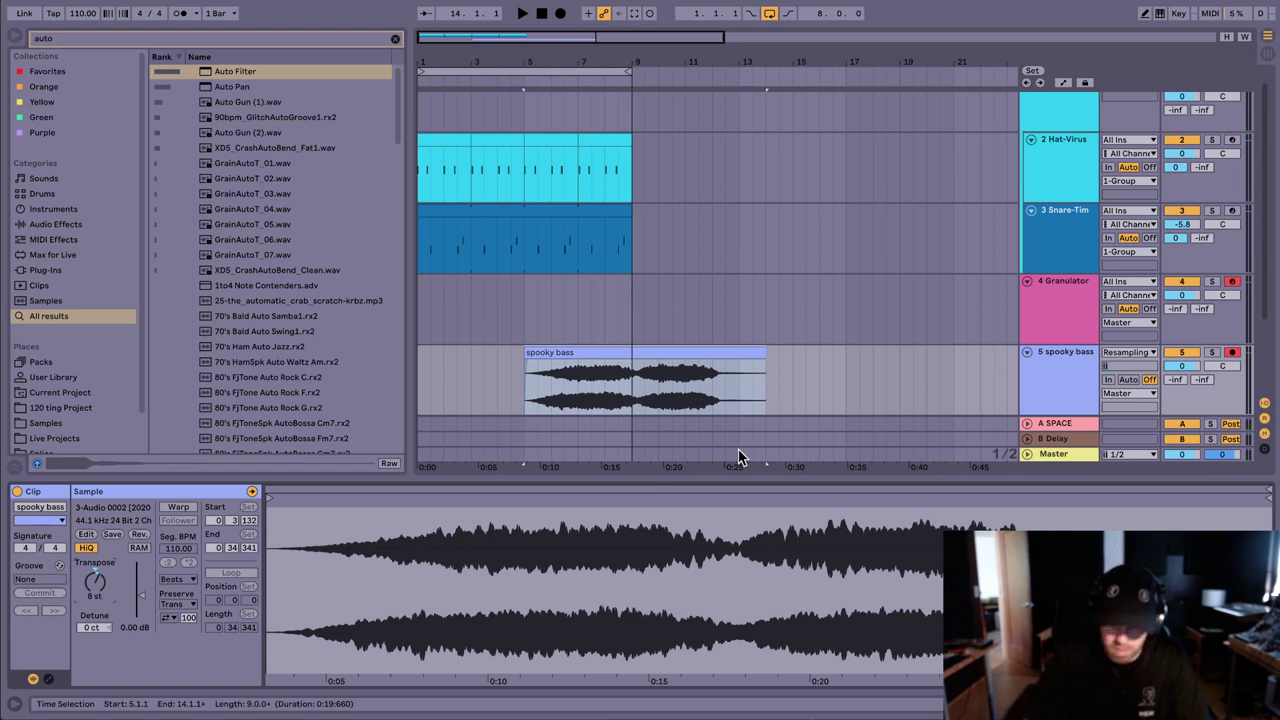
pyautogui.press('super+z')
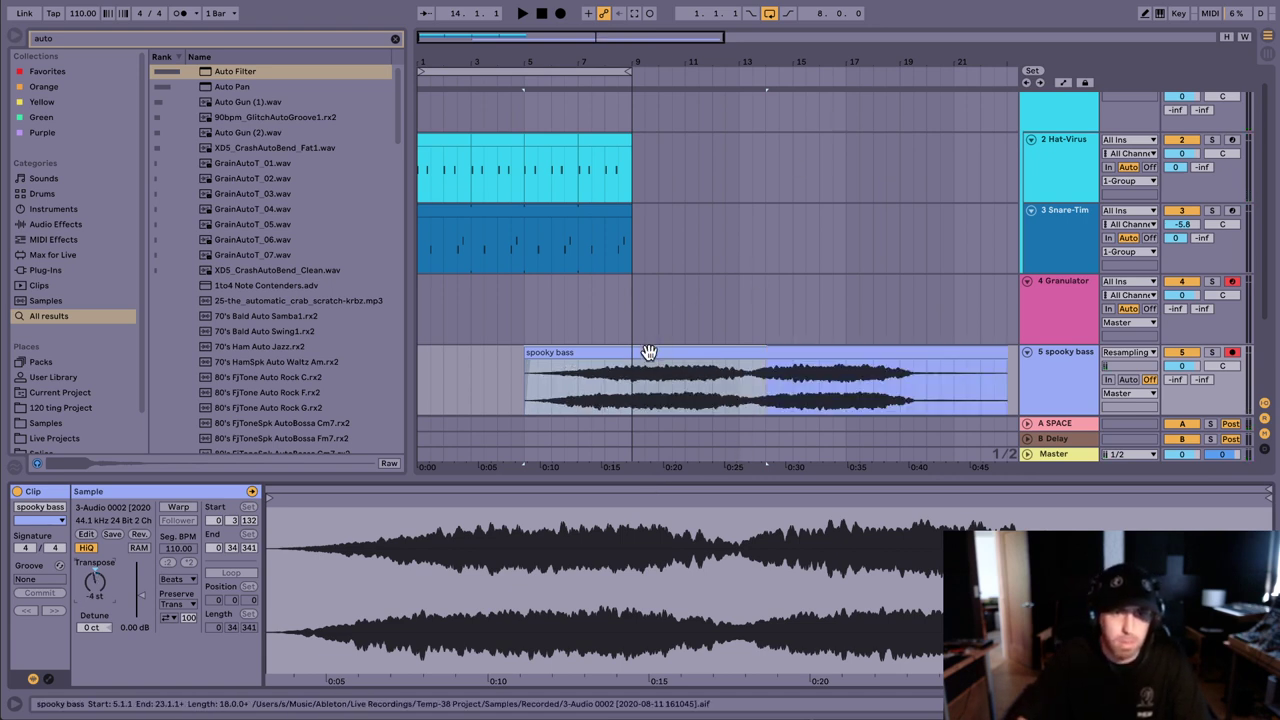
pyautogui.moveTo(649, 355); pyautogui.dragTo(543, 374)
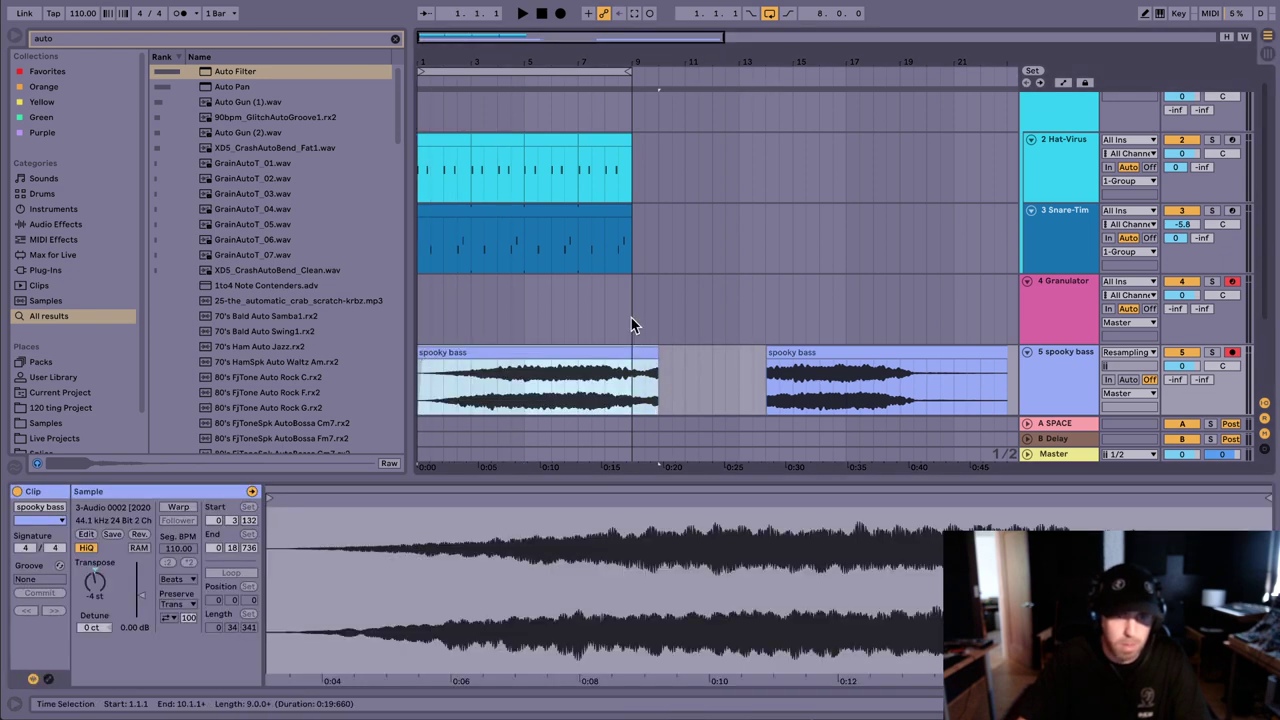
pyautogui.moveTo(631, 323); pyautogui.dragTo(350, 317)
pyautogui.press('space')
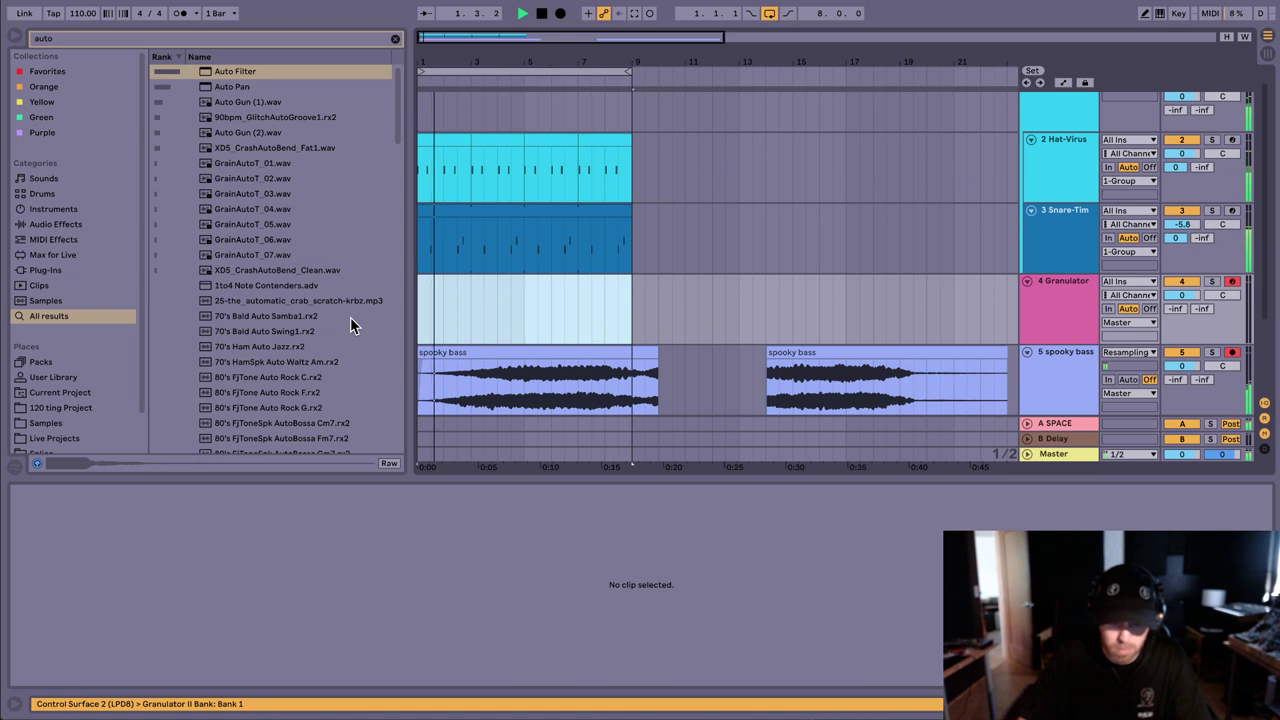
# Step: Fit the spooky bass clip into the first eight bars and remove the leftover piece at bar 14
pyautogui.click(545, 349)
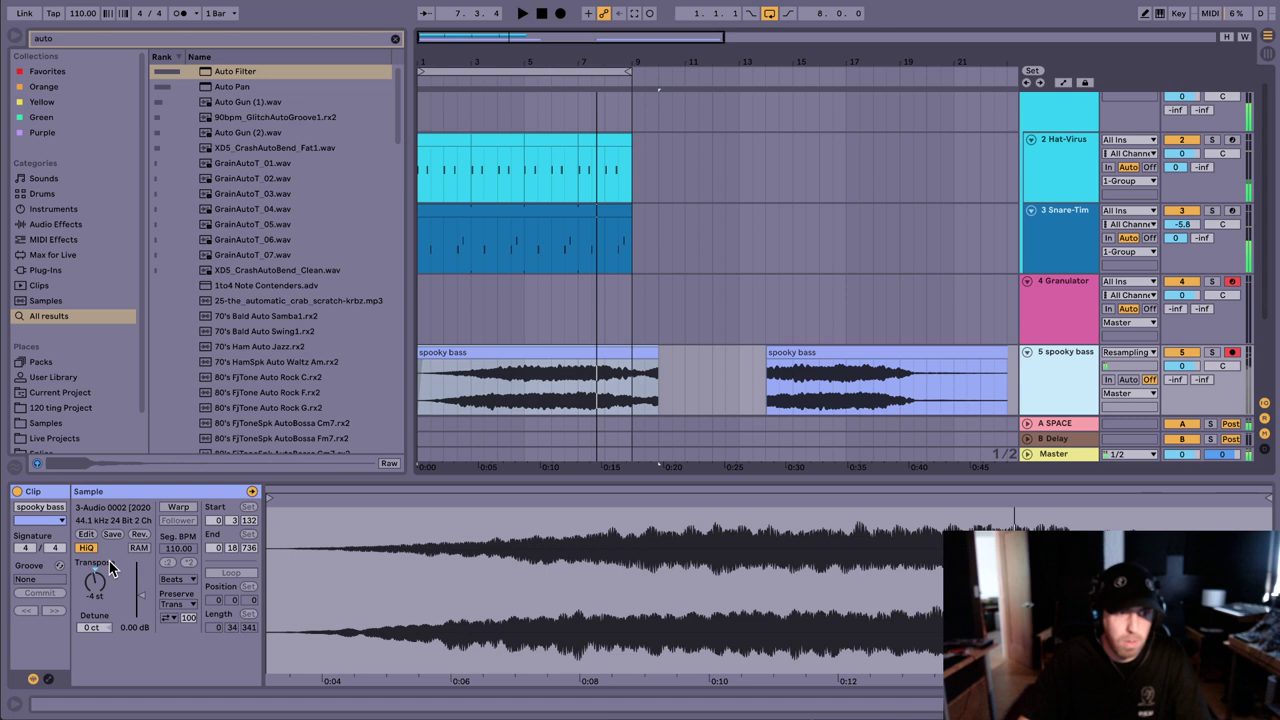
pyautogui.press('Tab')
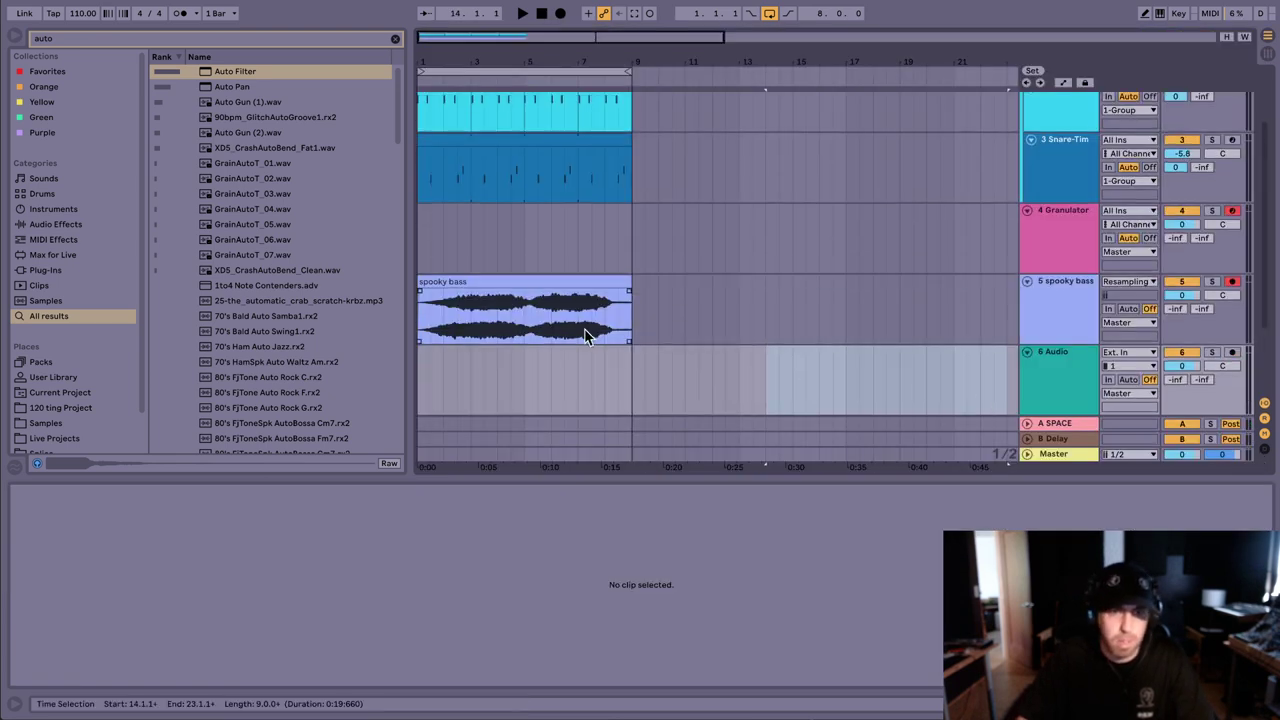
# Step: Place the midrange granular clip at bar 5 on the new audio track and turn off its warping
pyautogui.click(528, 371)
pyautogui.click(638, 375)
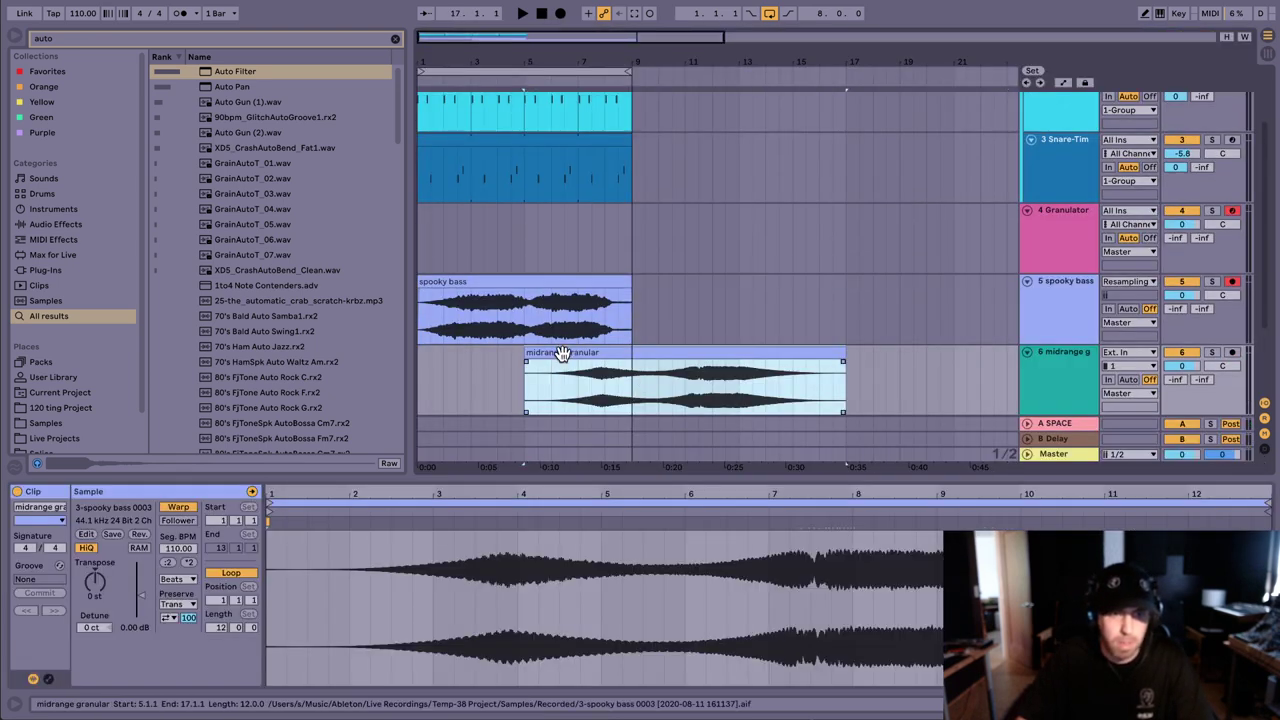
pyautogui.click(182, 497)
pyautogui.click(182, 508)
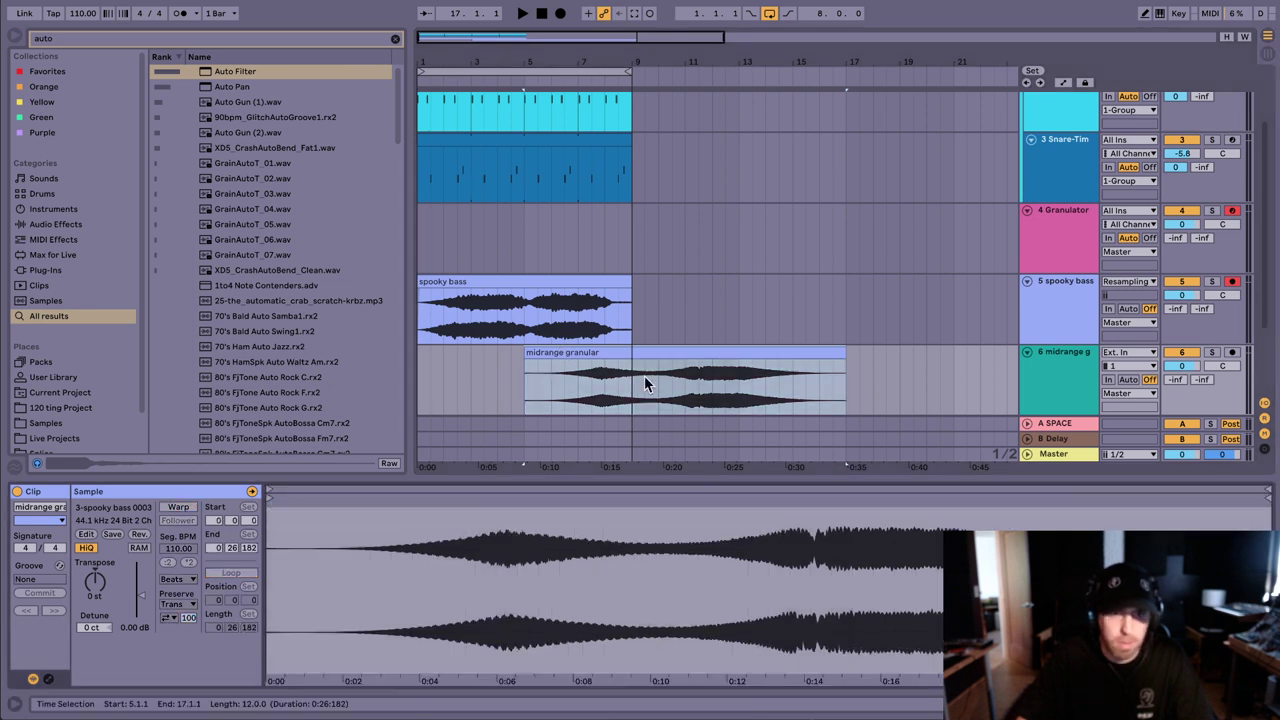
# Step: Move the midrange granular clip to start at bar 4 and play the arrangement
pyautogui.click(609, 374)
pyautogui.moveTo(485, 380); pyautogui.dragTo(418, 380)
pyautogui.press('space')
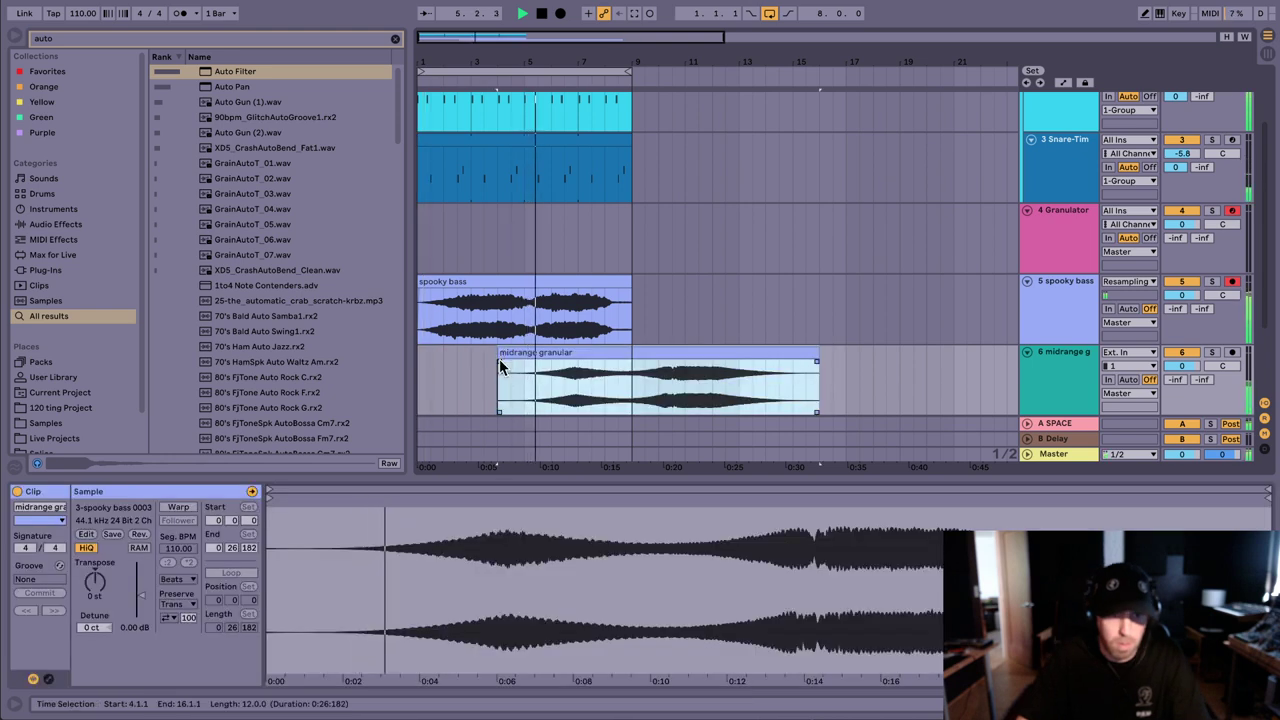
# Step: Fade in the start of the midrange granular clip and turn off arrangement looping
pyautogui.moveTo(499, 361); pyautogui.dragTo(523, 366)
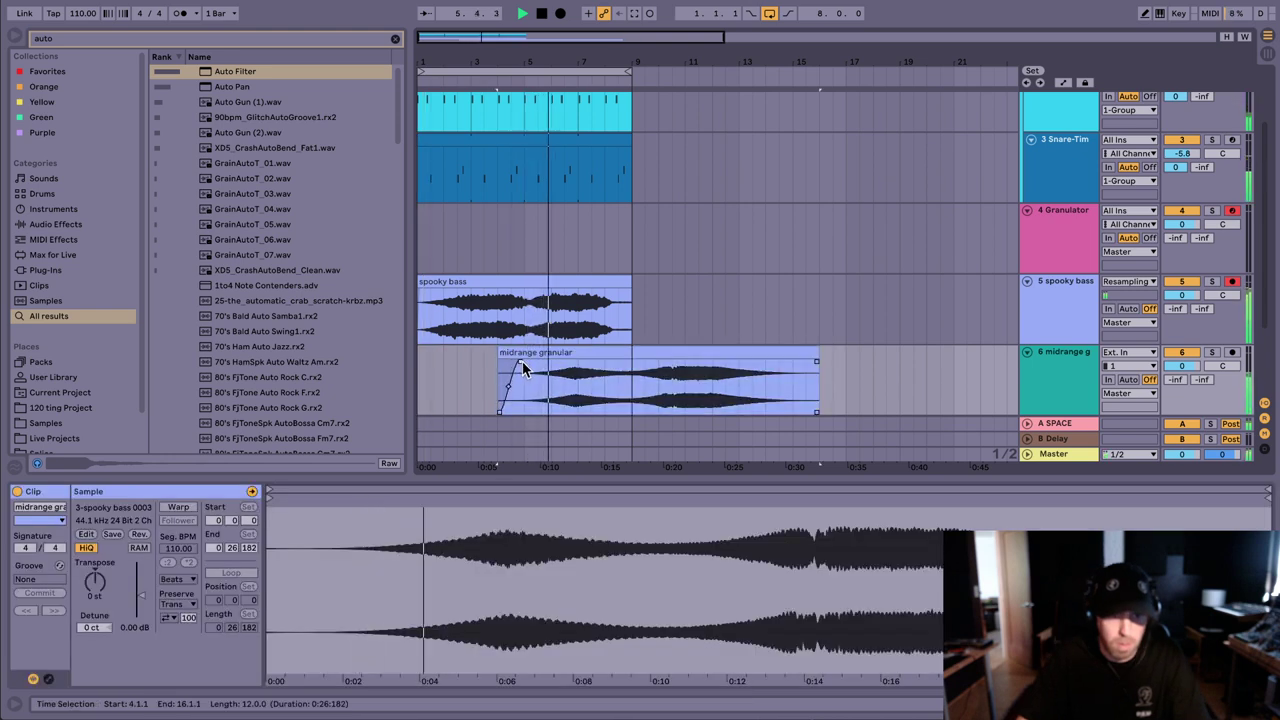
pyautogui.click(620, 354)
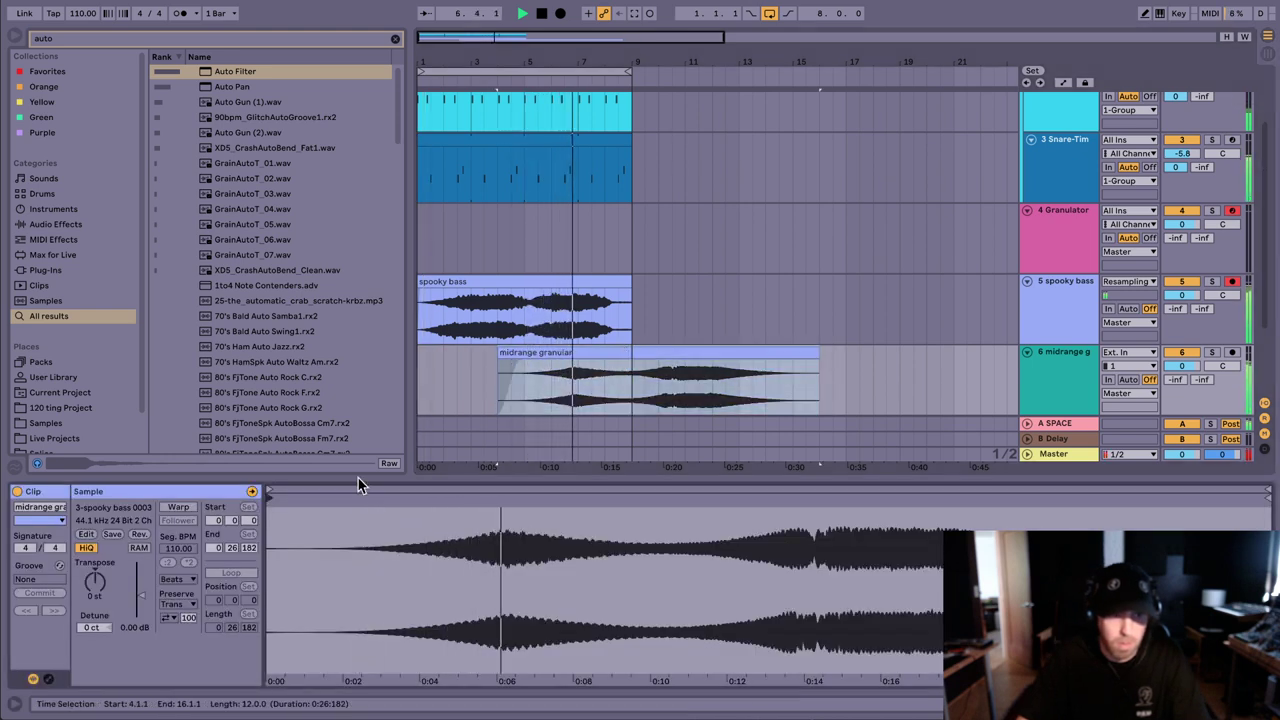
pyautogui.click(145, 591)
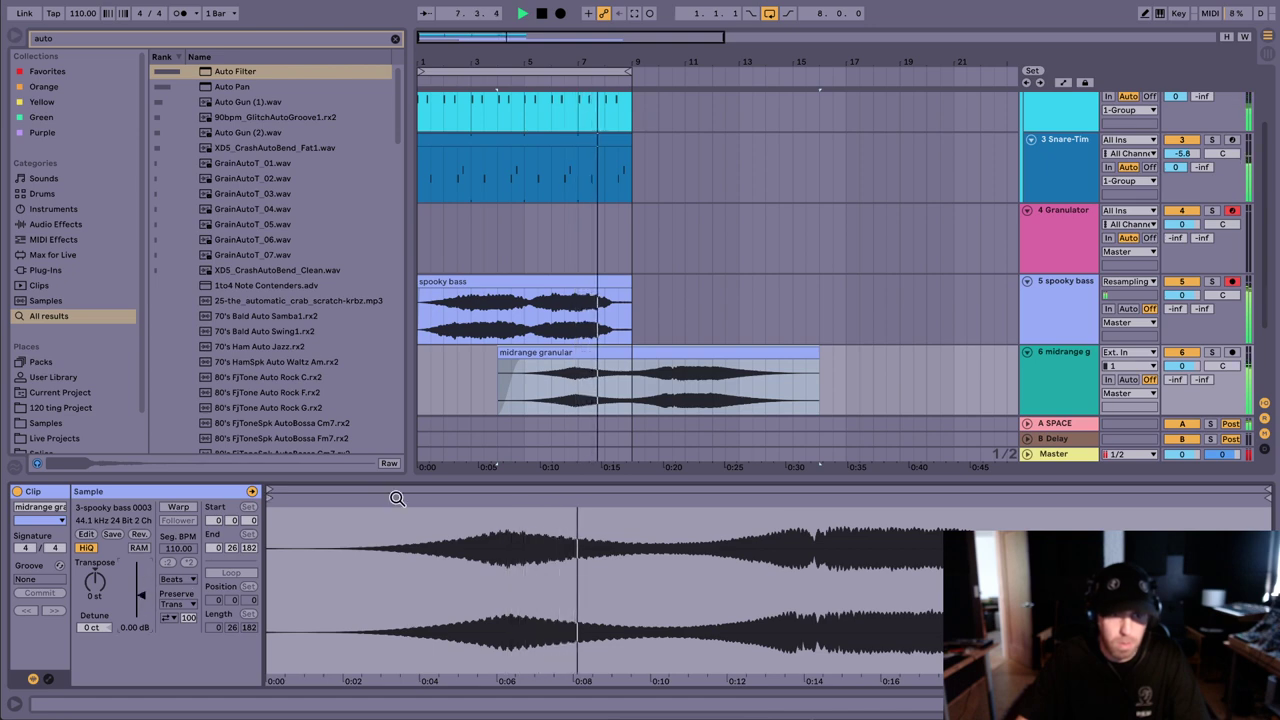
pyautogui.click(769, 13)
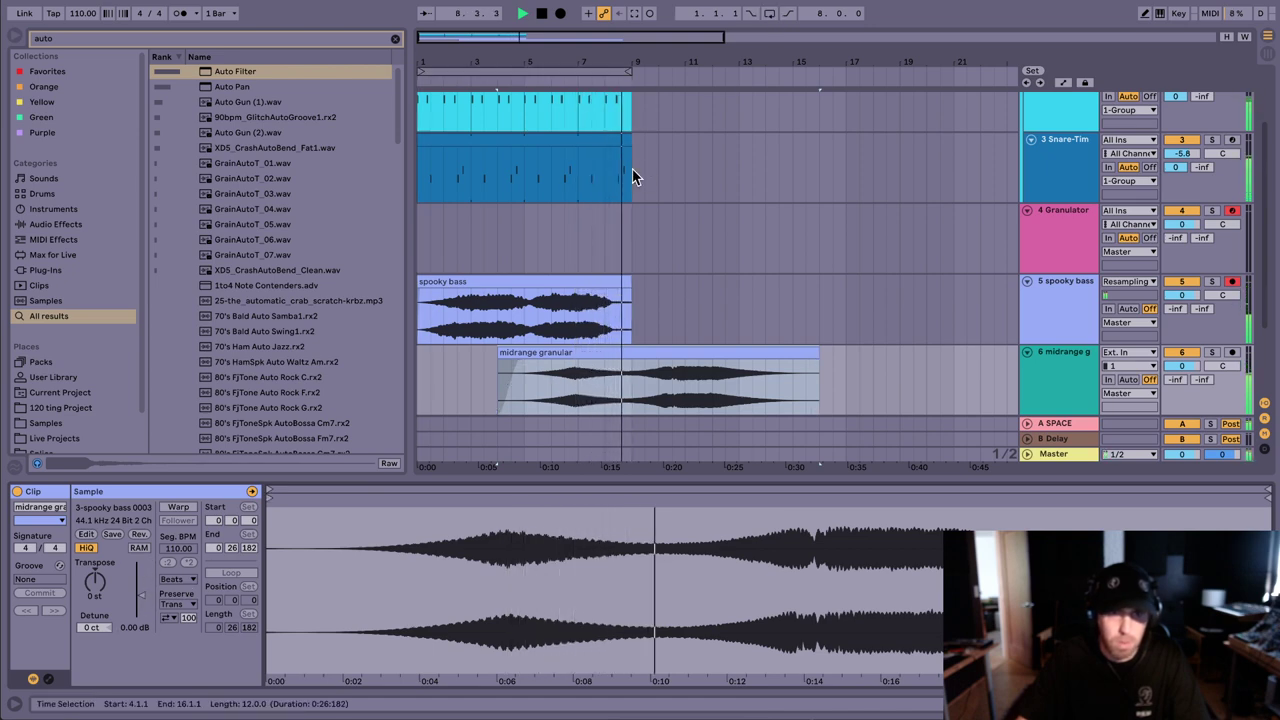
# Step: Duplicate the first eight bars of the drum group so the pattern runs to bar 17
pyautogui.click(631, 172)
pyautogui.scroll(3, 590, 176)
pyautogui.keyDown('shift'); pyautogui.click(416, 195); pyautogui.keyUp('shift')
pyautogui.hotkey('ctrl', 'd')
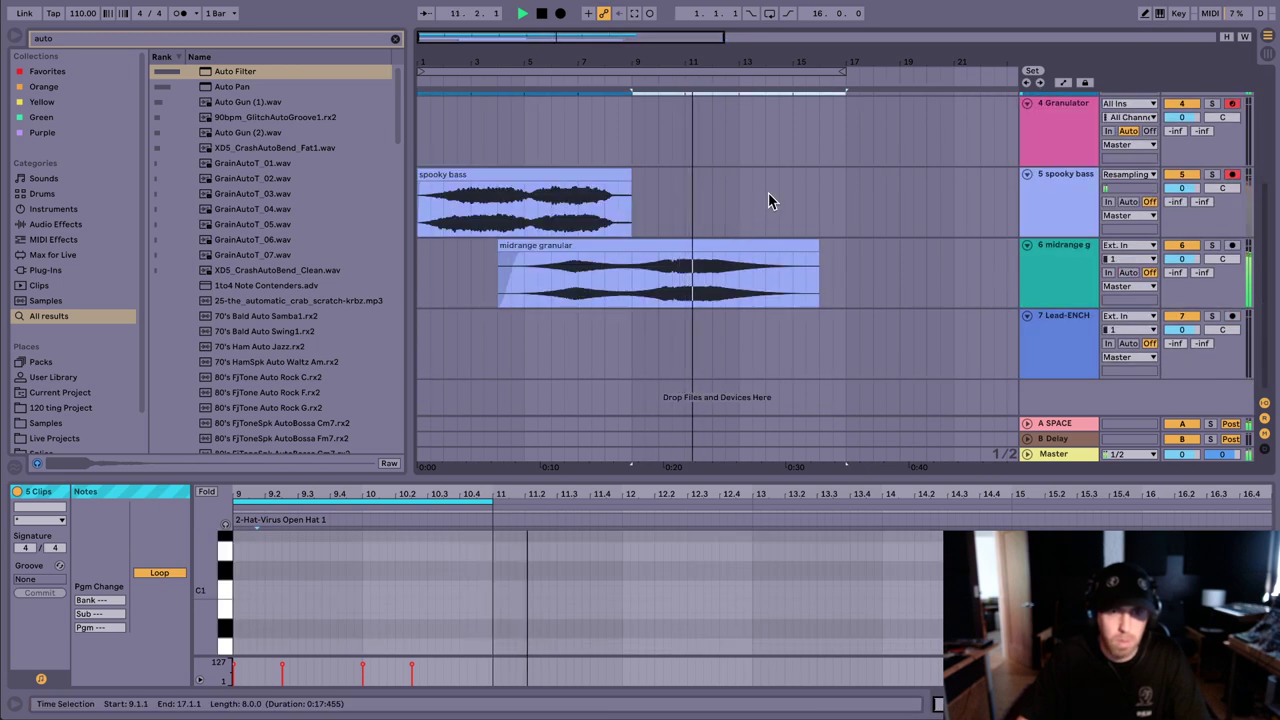
# Step: Copy the vox granular clip from Session View to bar 13 on a new audio track below the midrange granular track
pyautogui.scroll(1, 848, 241)
pyautogui.press('Tab')
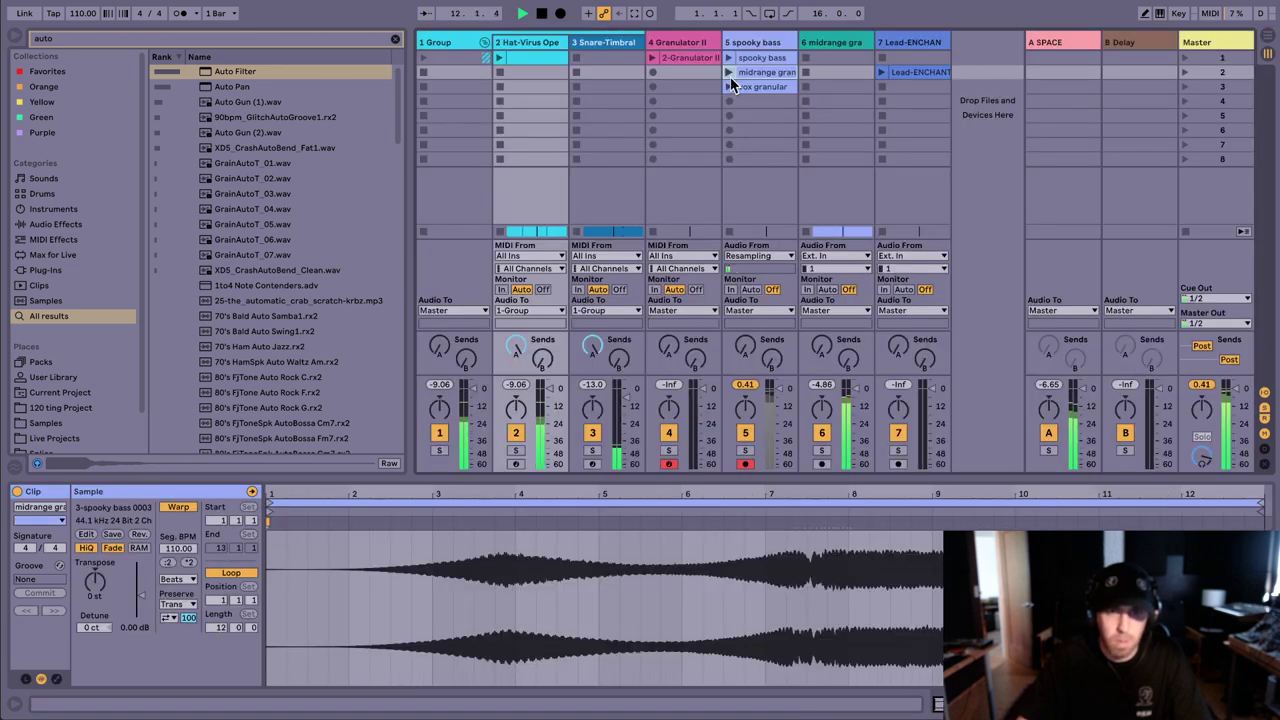
pyautogui.click(755, 89)
pyautogui.press('Tab')
pyautogui.scroll(2, 741, 351)
pyautogui.click(741, 349)
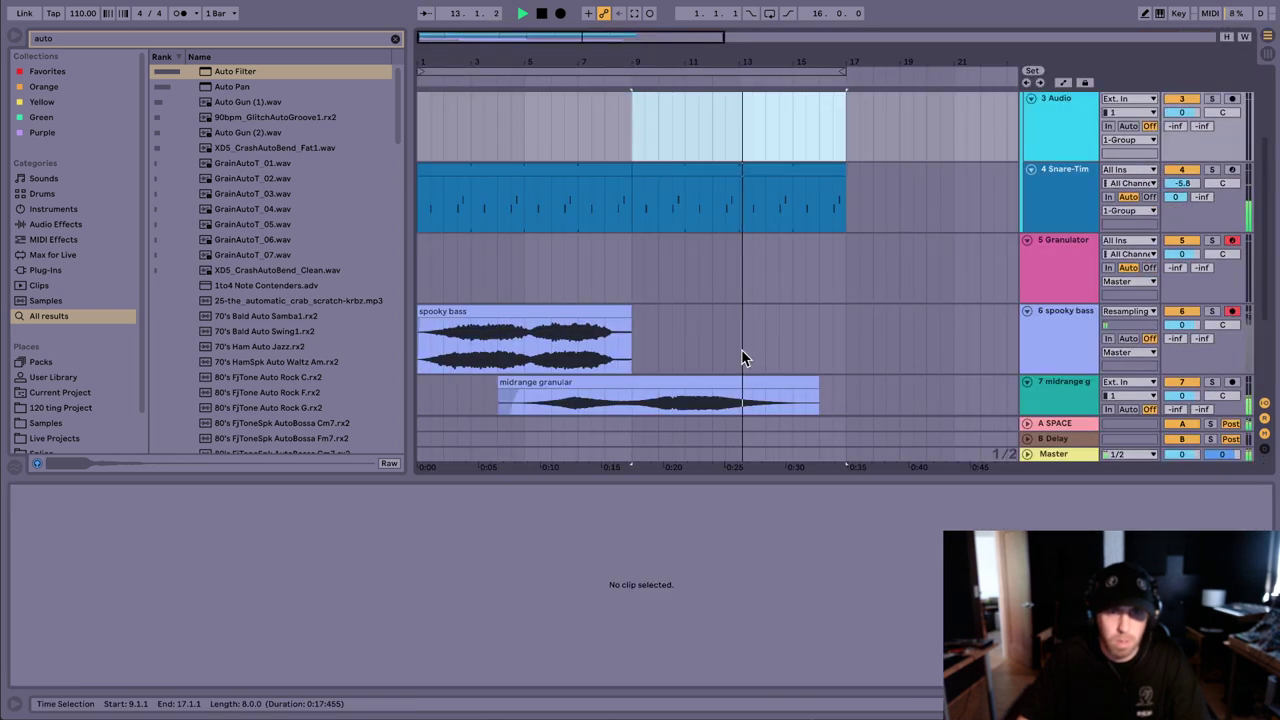
pyautogui.scroll(-2, 748, 272)
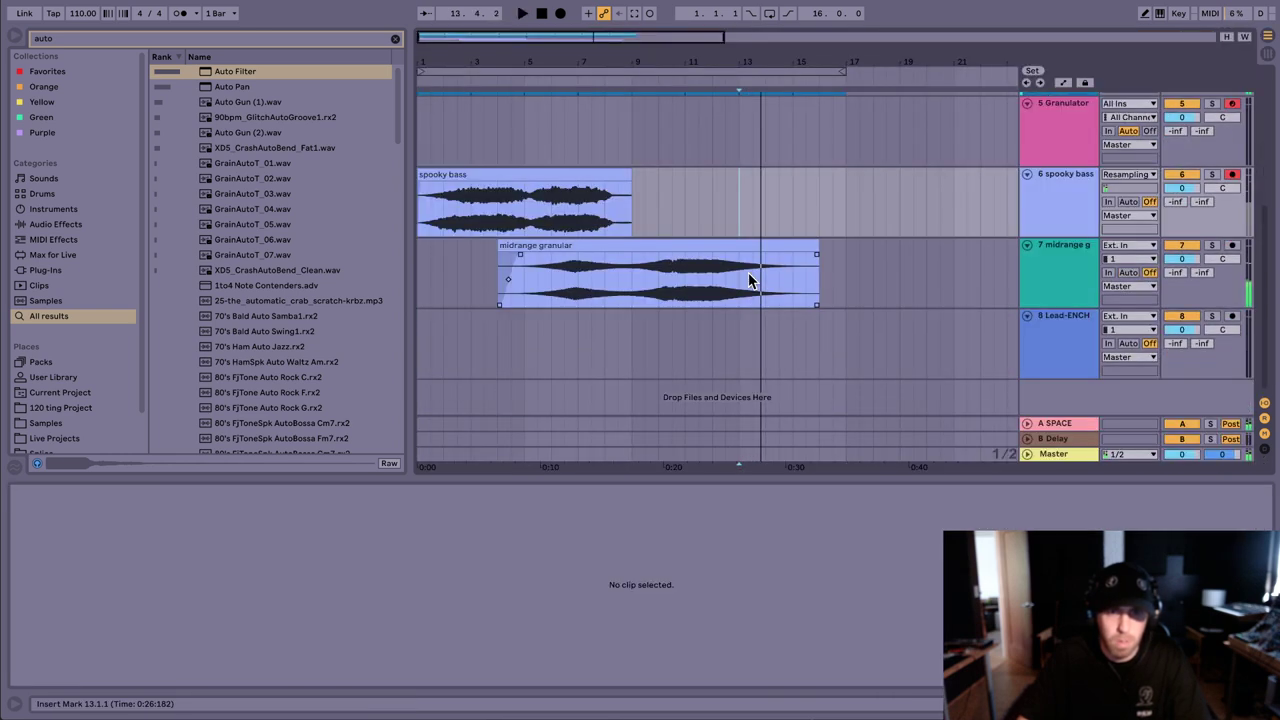
pyautogui.click(1043, 263)
pyautogui.hotkey('ctrl', 't')
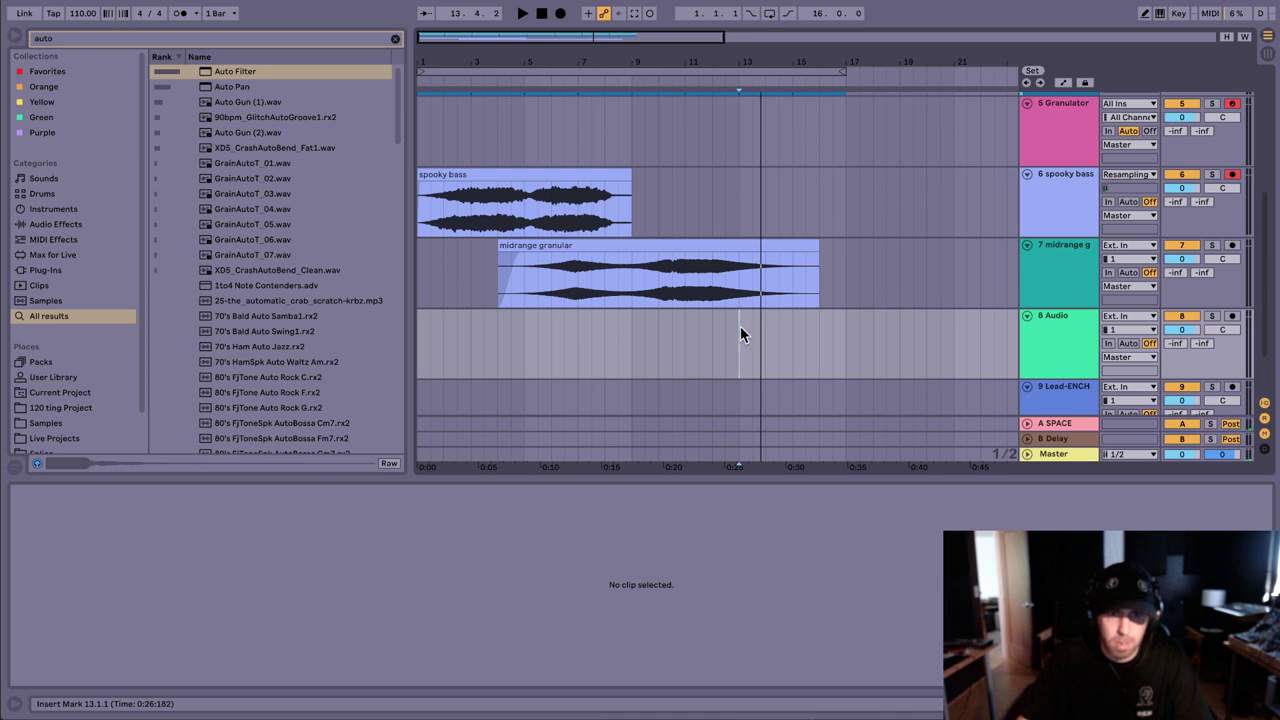
pyautogui.hotkey('ctrl', 'v')
# Step: Split the vox granular clip at bar 17 and delete the part after it
pyautogui.click(857, 351)
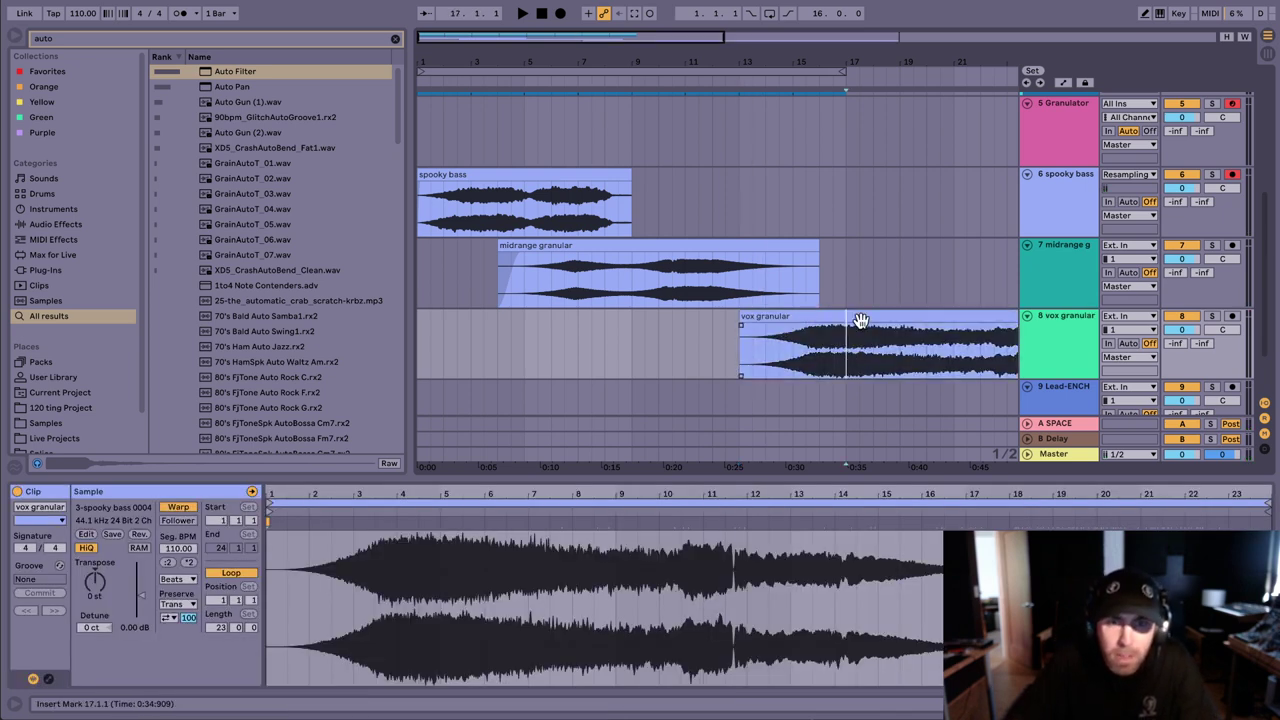
pyautogui.hotkey('ctrl', 'e')
pyautogui.click(864, 316)
pyautogui.press('Delete')
# Step: Play the arrangement from bar 13 and lower the midrange granular clip's gain
pyautogui.moveTo(851, 284); pyautogui.dragTo(741, 291)
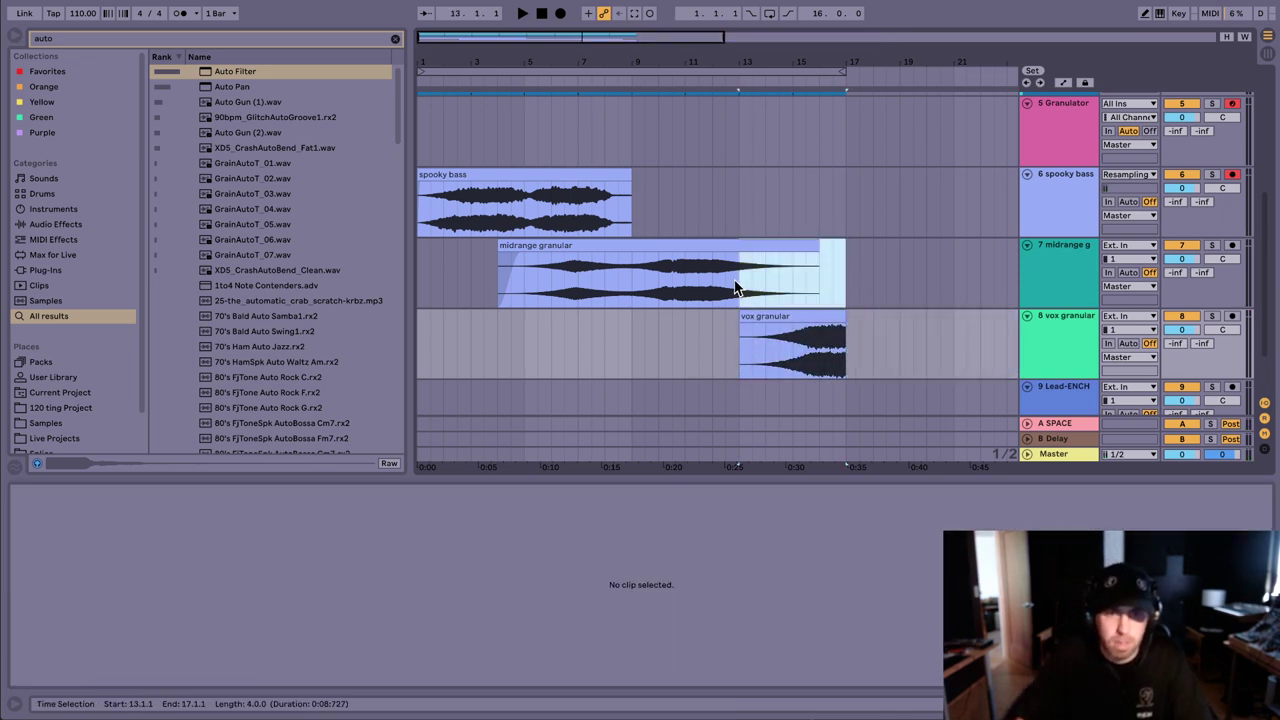
pyautogui.click(767, 281)
pyautogui.press('space')
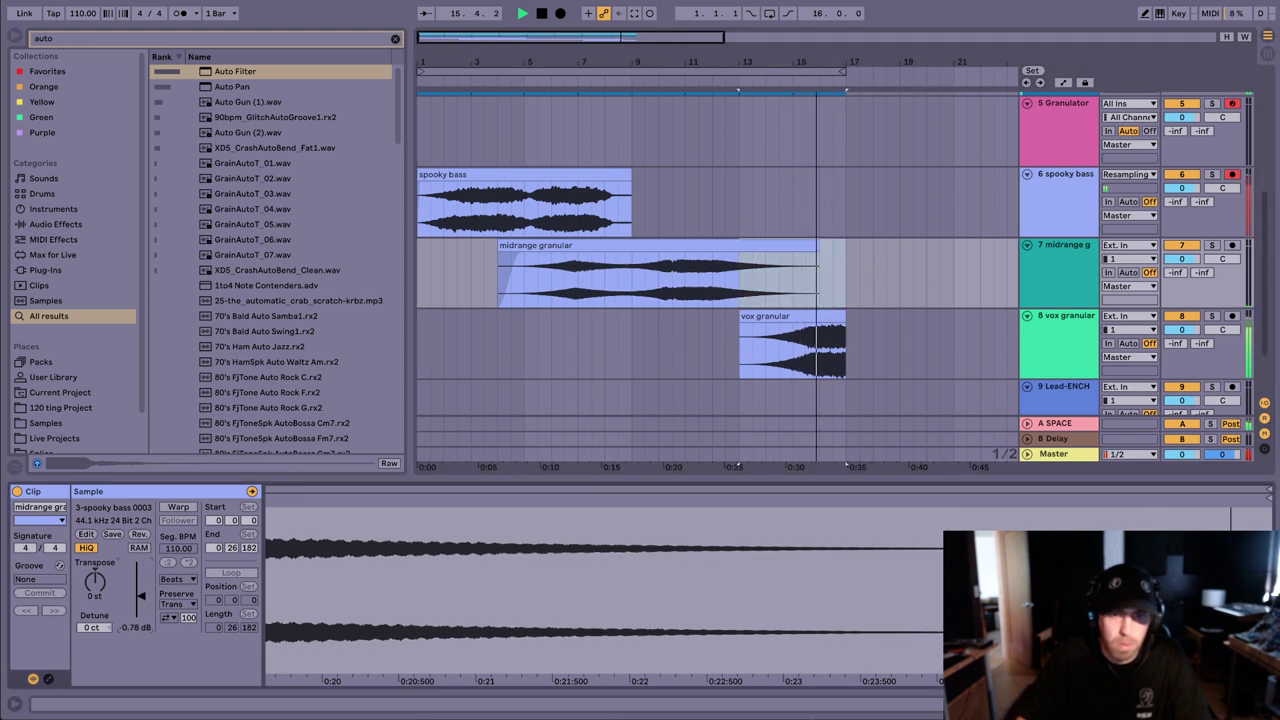
pyautogui.moveTo(141, 600); pyautogui.dragTo(141, 604)
pyautogui.press('space')
# Step: Add an audio track below vox granular, search for ride samples, and place VAD1 Rides 035.wav on it at bar 17
pyautogui.click(1064, 316)
pyautogui.hotkey('ctrl', 't')
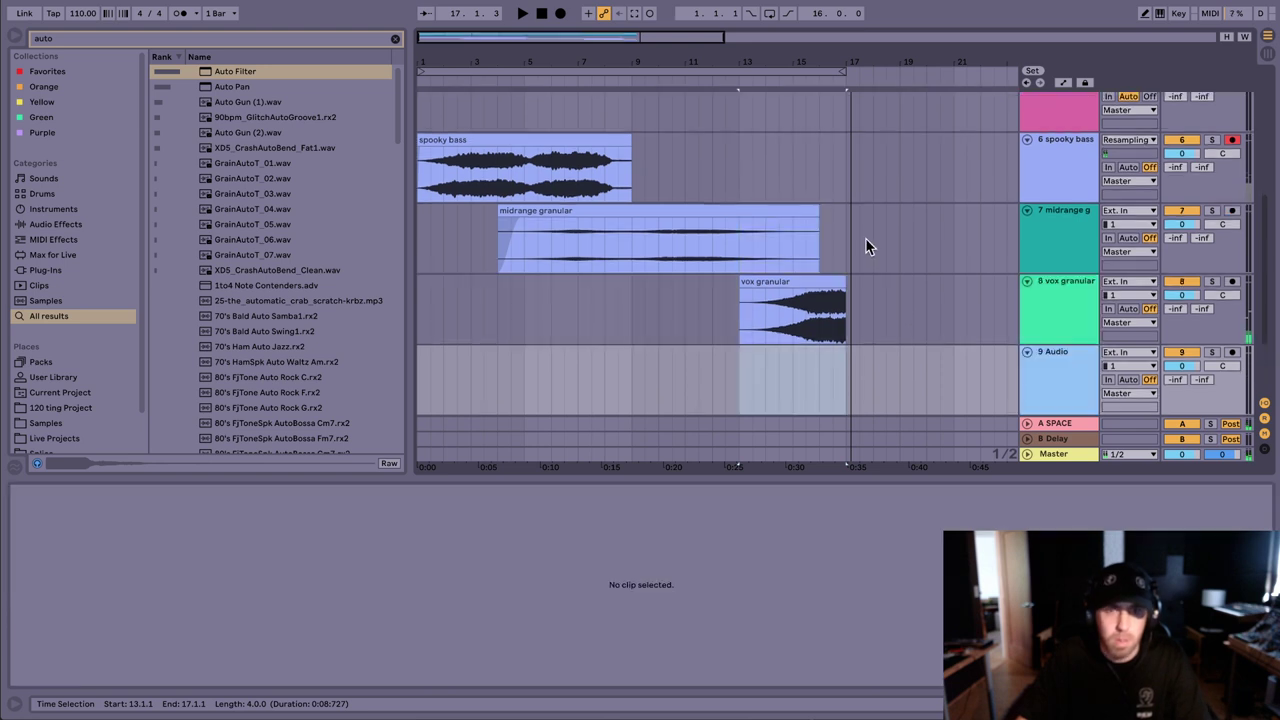
pyautogui.hotkey('ctrl', 'f')
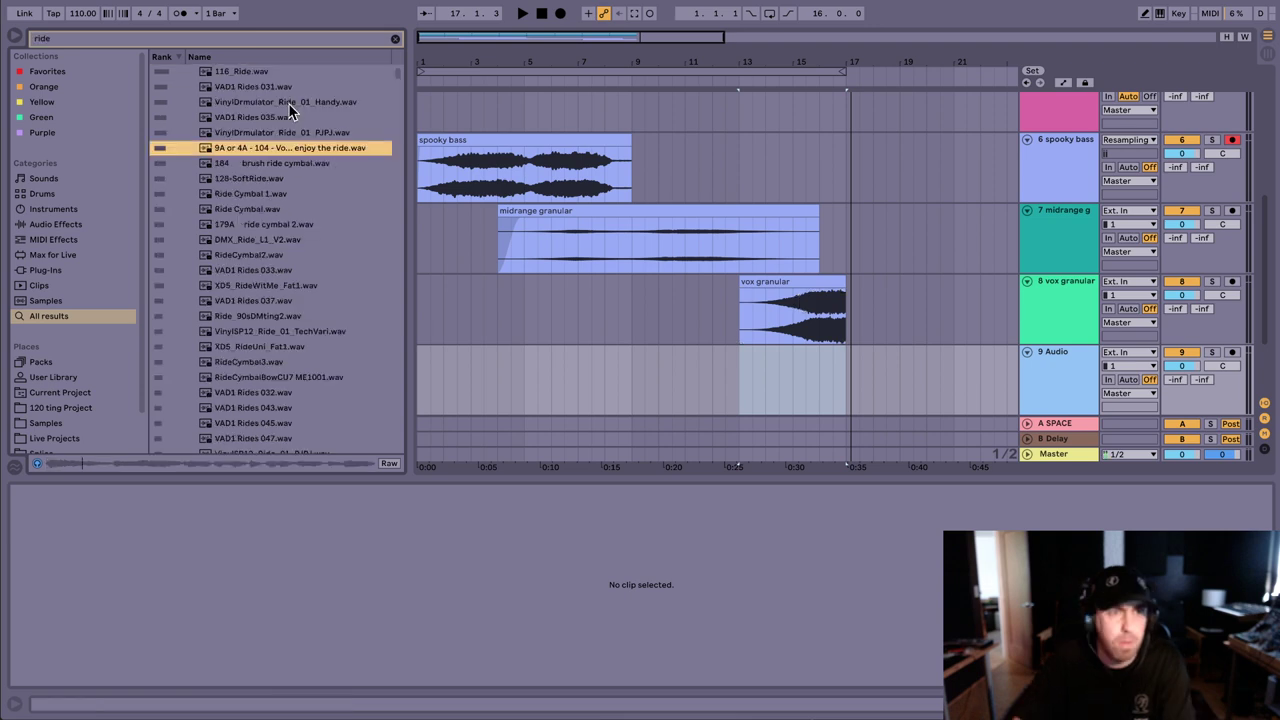
pyautogui.press('Up')
pyautogui.press('Up')
pyautogui.moveTo(249, 119); pyautogui.dragTo(847, 355)
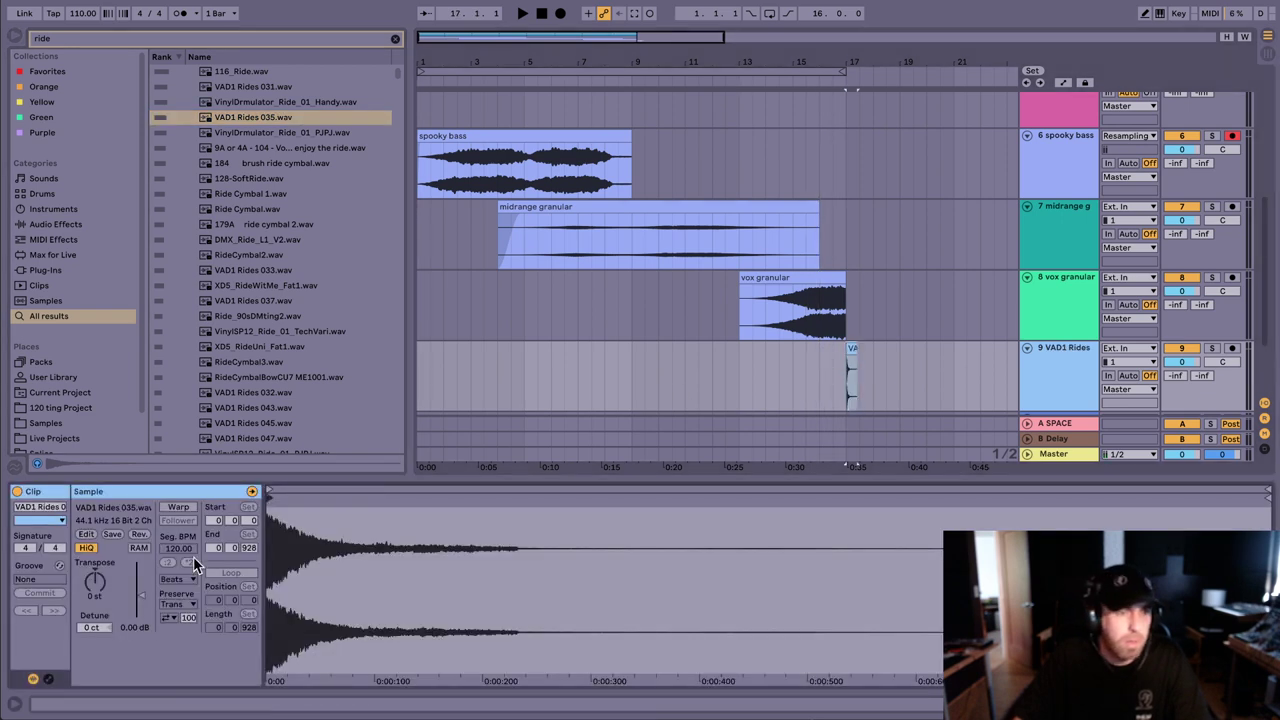
# Step: Reverse the ride clip and stretch it with Texture warping so that it ends at bar 17
pyautogui.click(140, 535)
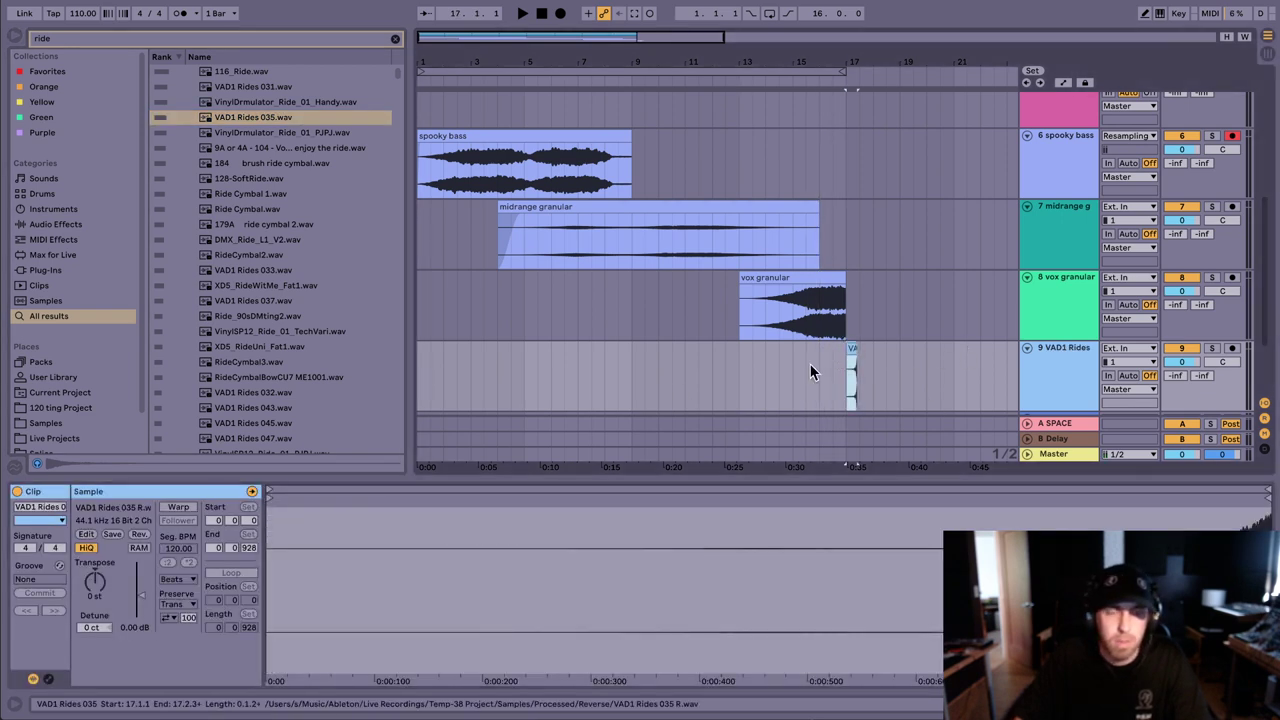
pyautogui.click(186, 507)
pyautogui.click(177, 579)
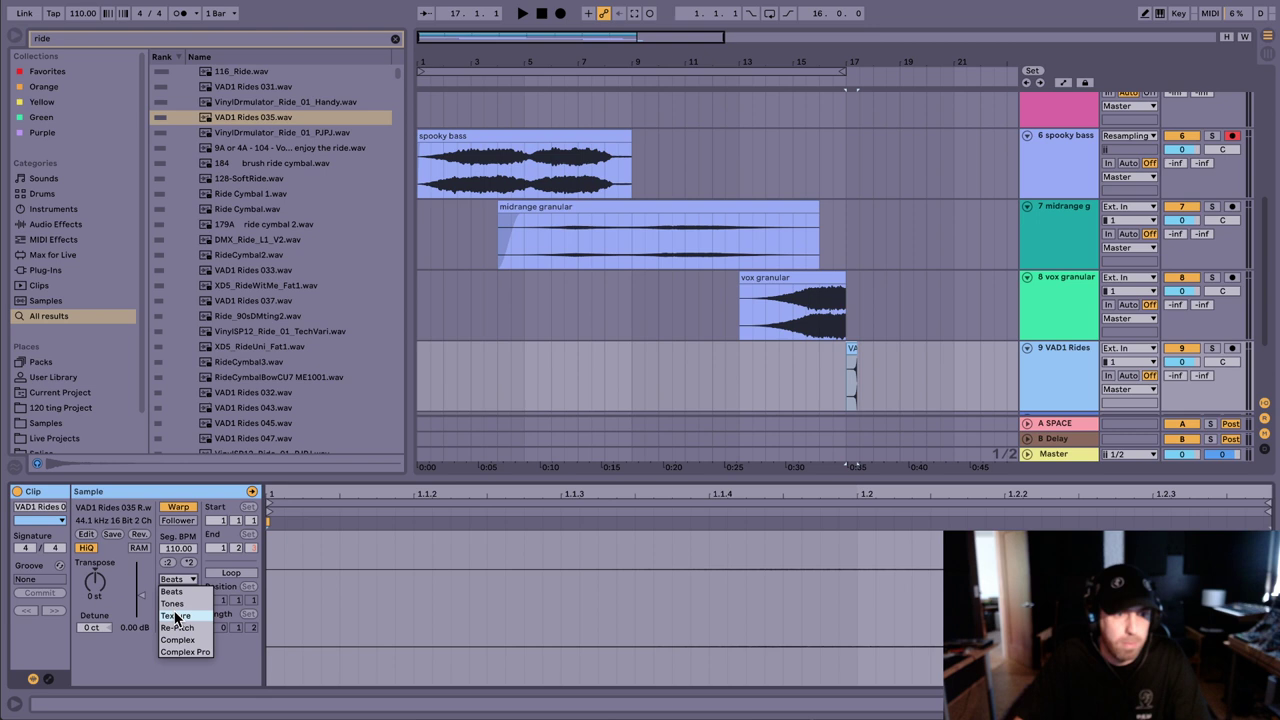
pyautogui.click(175, 616)
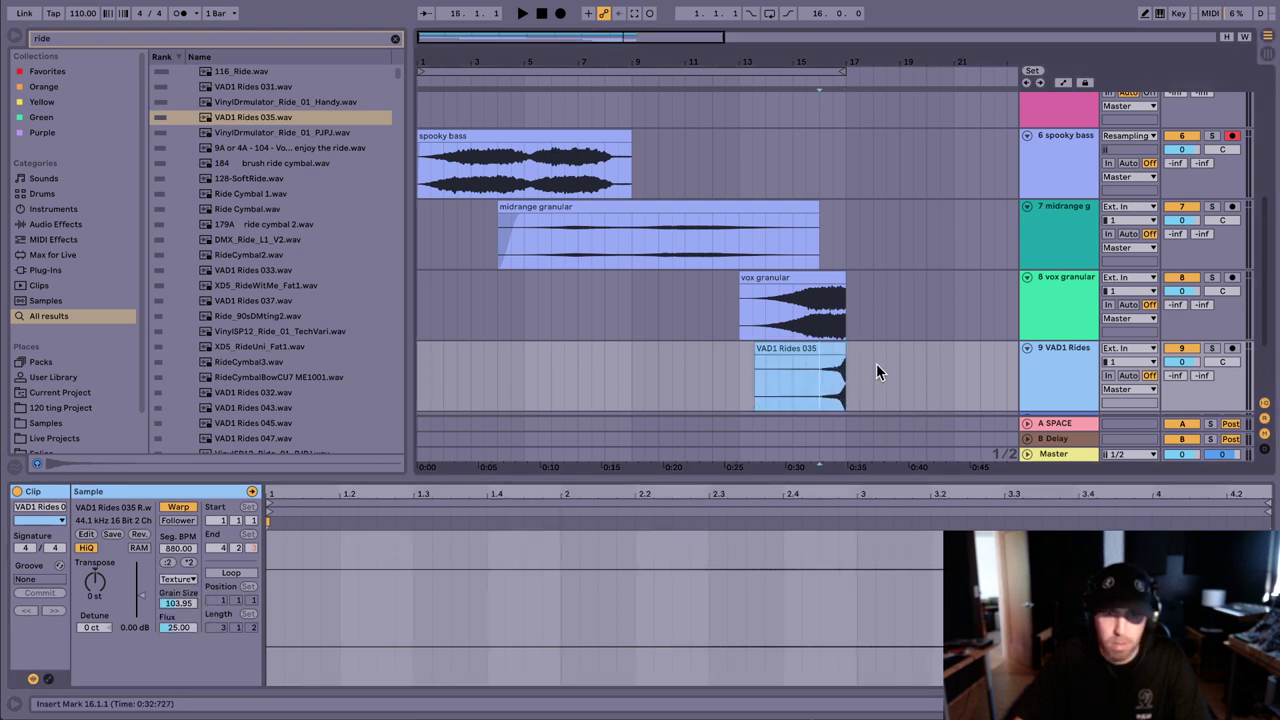
# Step: Solo the ride track, play it from bar 16, and lower the clip's gain to -2.89 dB
pyautogui.click(1211, 348)
pyautogui.press('space')
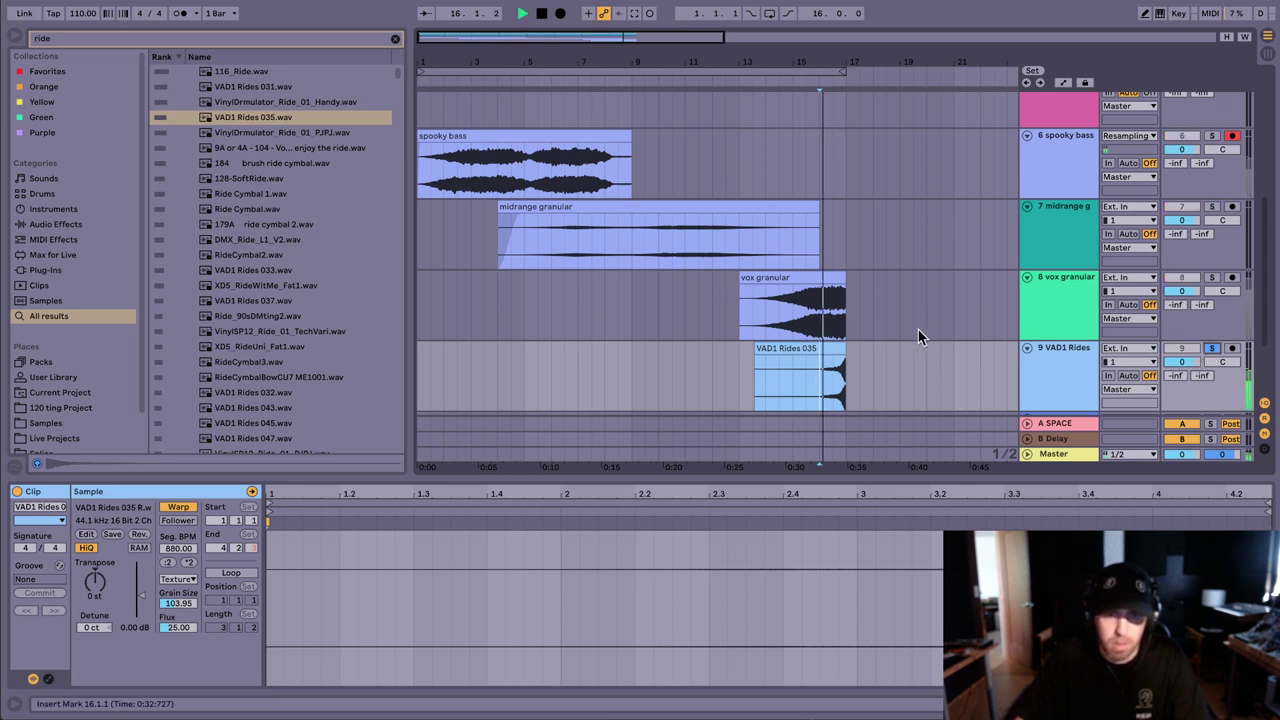
pyautogui.moveTo(141, 594); pyautogui.dragTo(141, 597)
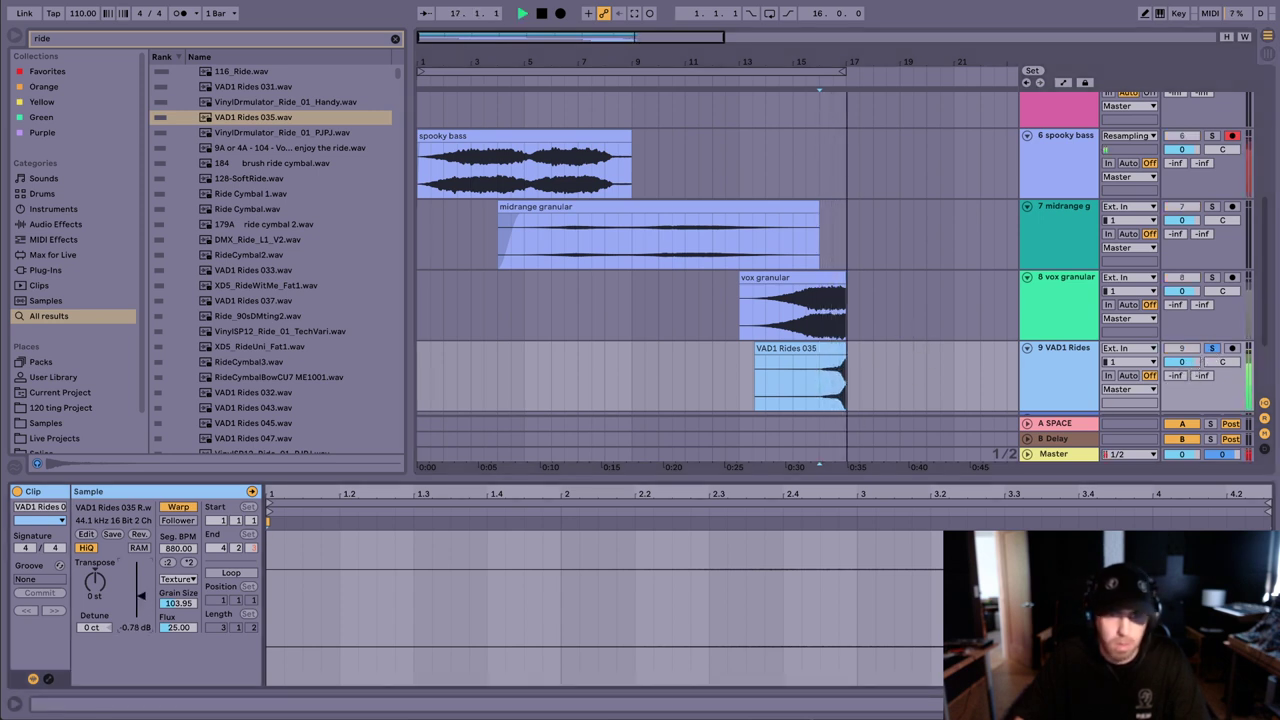
pyautogui.press('space')
pyautogui.moveTo(148, 600); pyautogui.dragTo(148, 604)
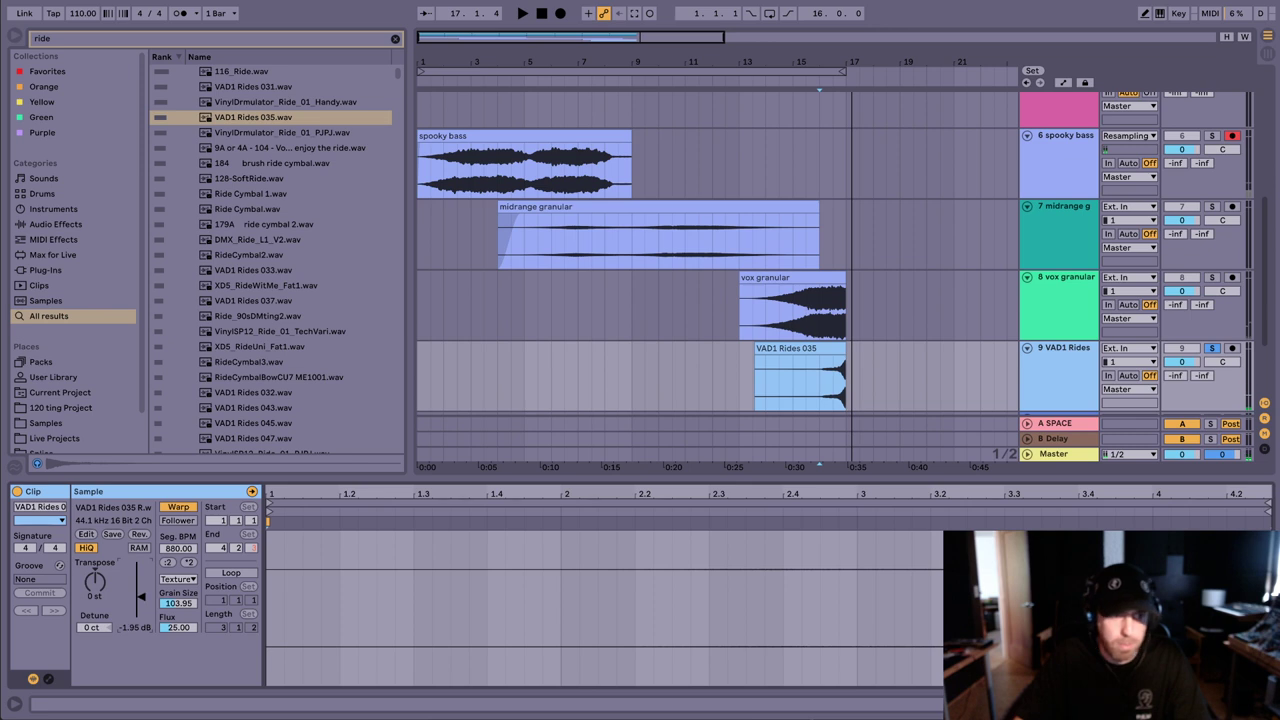
# Step: Pan the ride track to 50L and add two duplicates, one panned 50R and one centered
pyautogui.moveTo(1224, 361); pyautogui.dragTo(1229, 169)
pyautogui.click(1080, 348)
pyautogui.press('super+d')
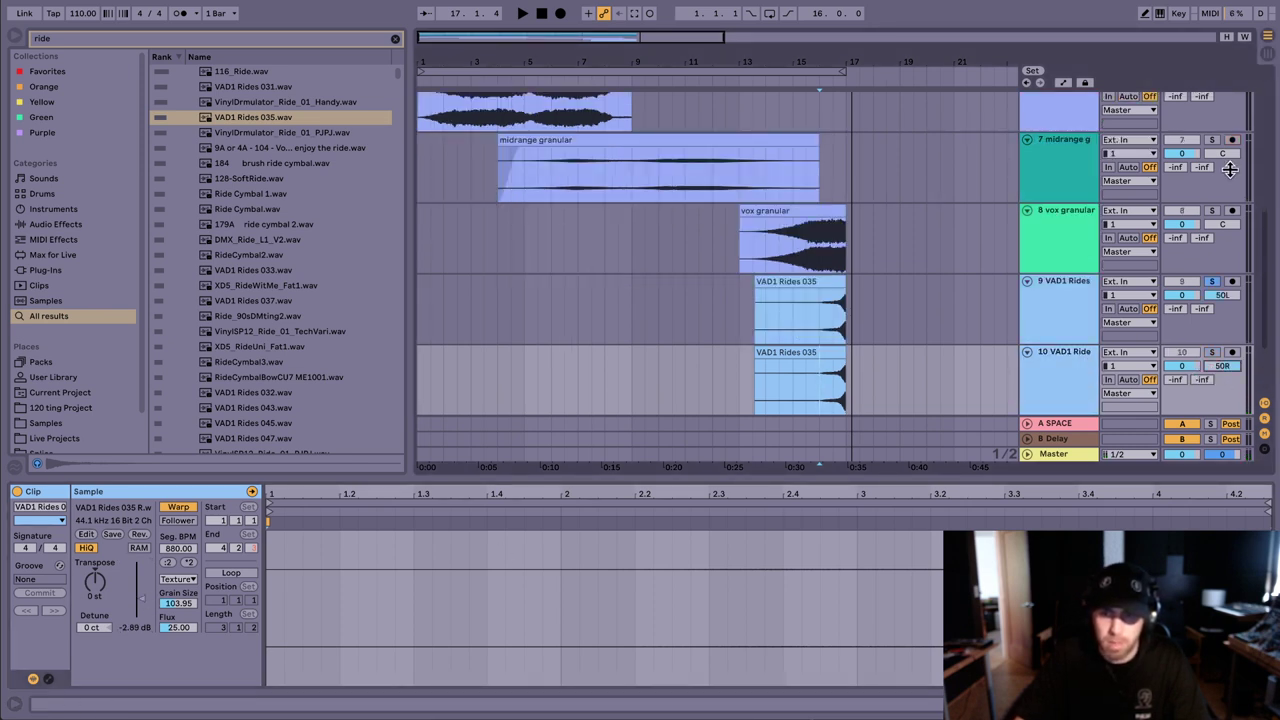
pyautogui.click(1075, 379)
pyautogui.press('super+d')
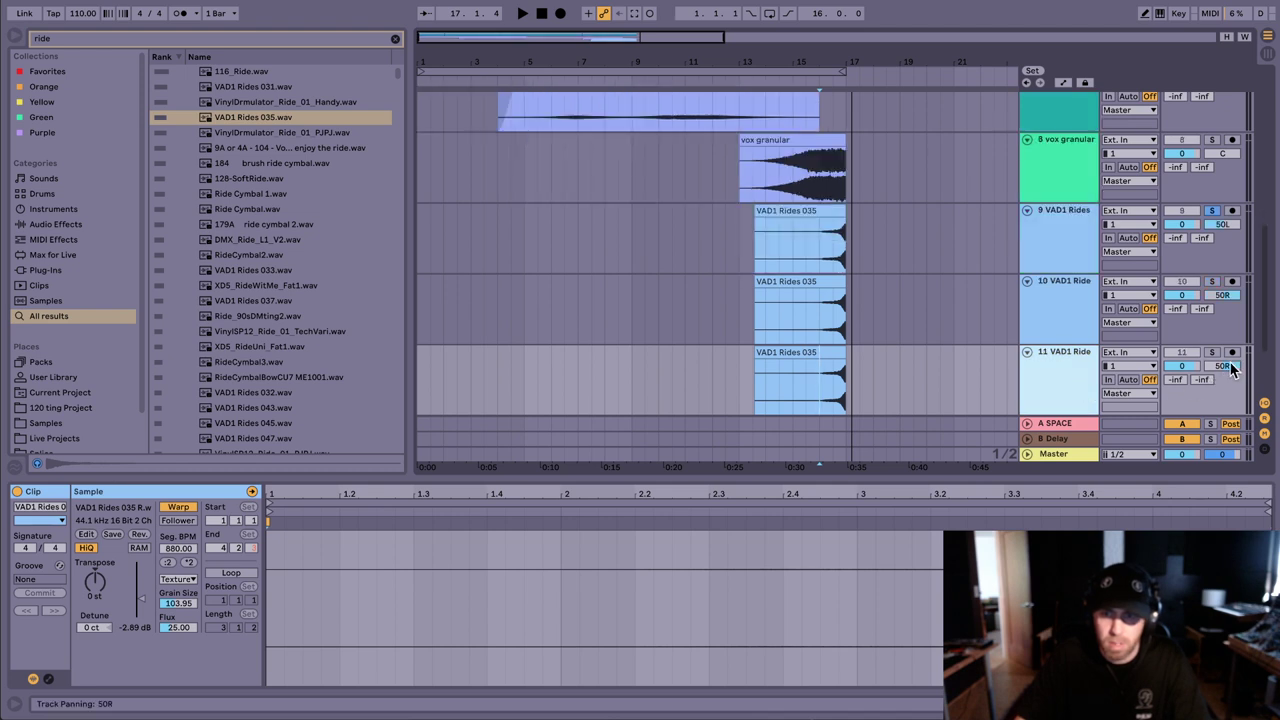
pyautogui.doubleClick(1229, 367)
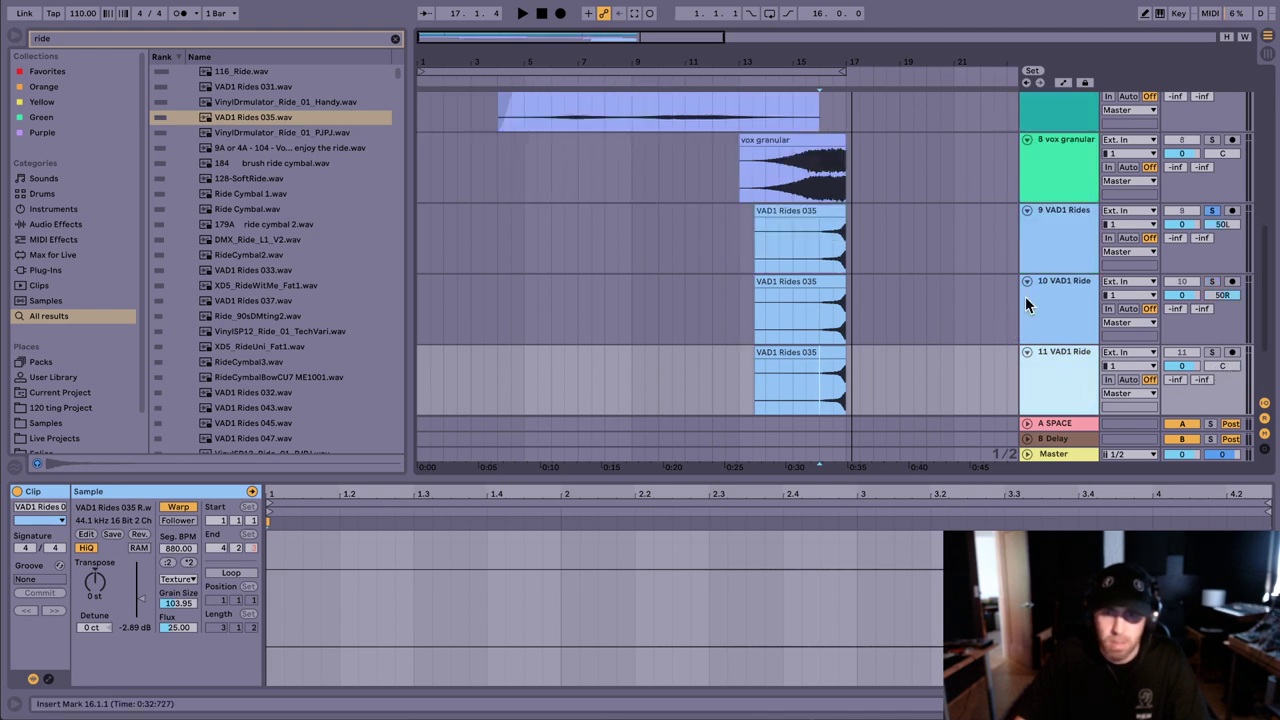
# Step: Set the ride clip on the 50L track to a grain size of 105.99 and a flux of 21.09
pyautogui.click(1068, 268)
pyautogui.click(1066, 262)
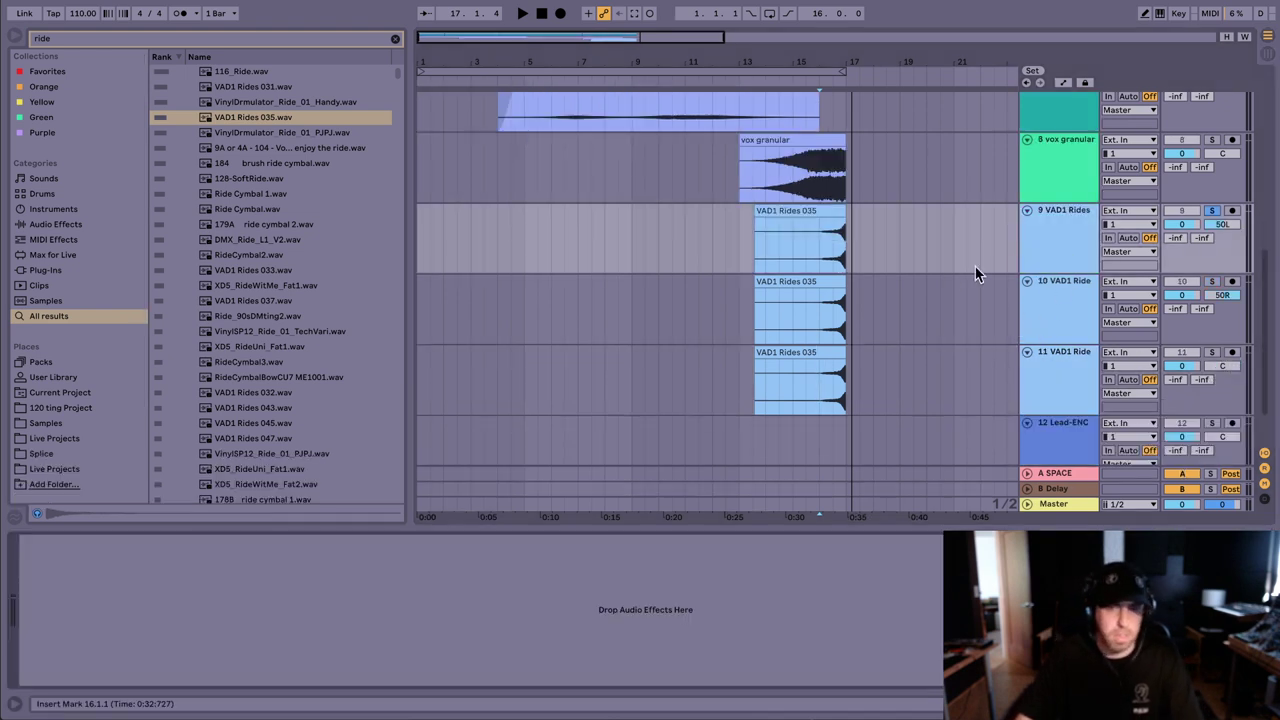
pyautogui.click(777, 210)
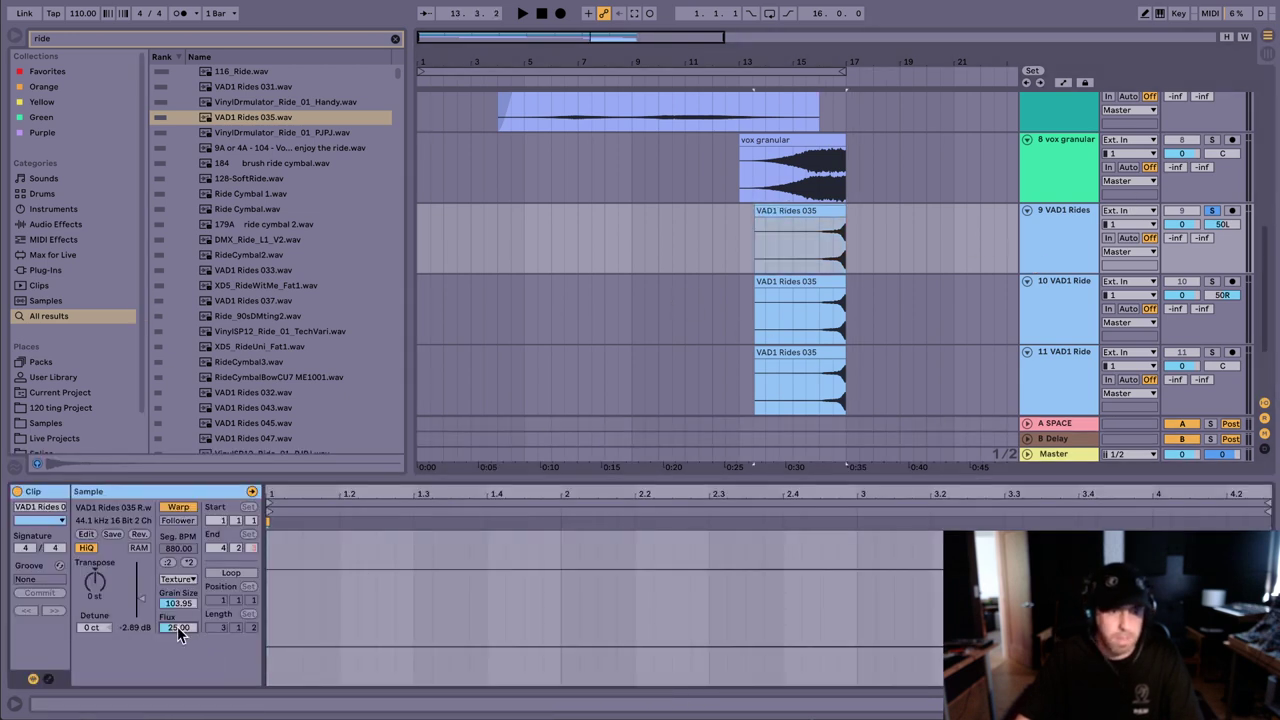
pyautogui.moveTo(190, 604); pyautogui.dragTo(190, 600)
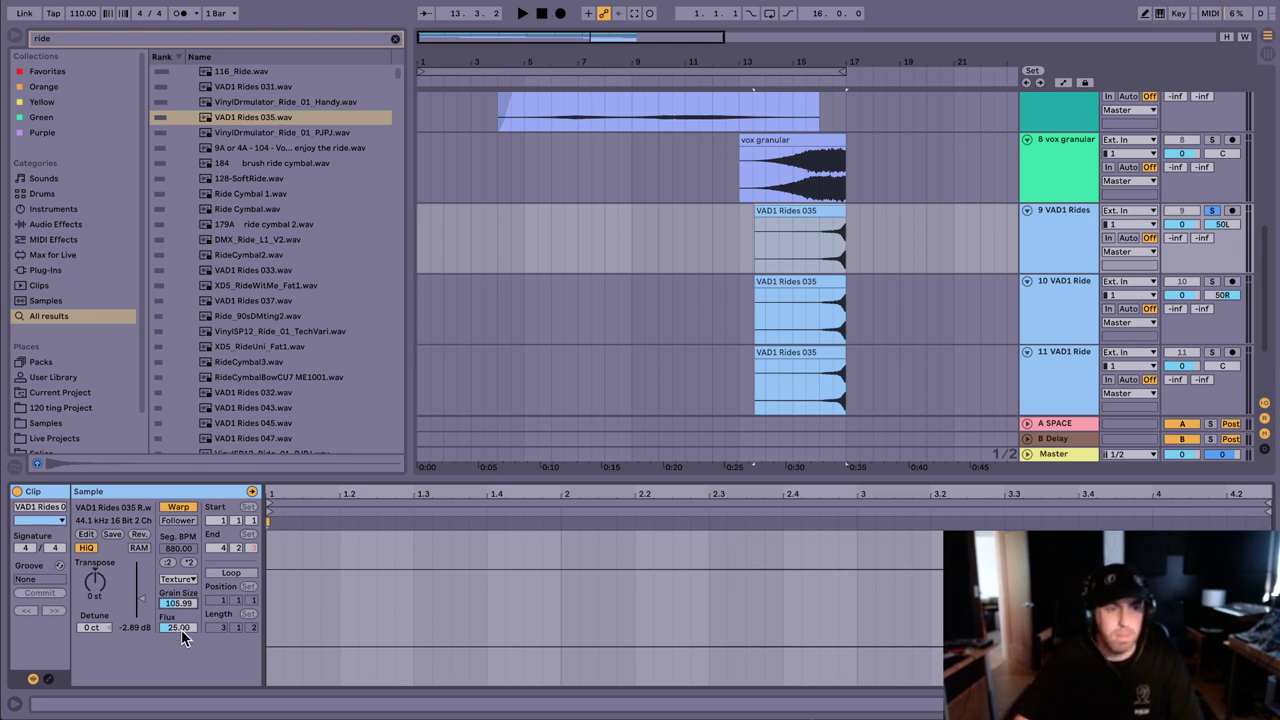
pyautogui.moveTo(182, 633); pyautogui.dragTo(182, 626)
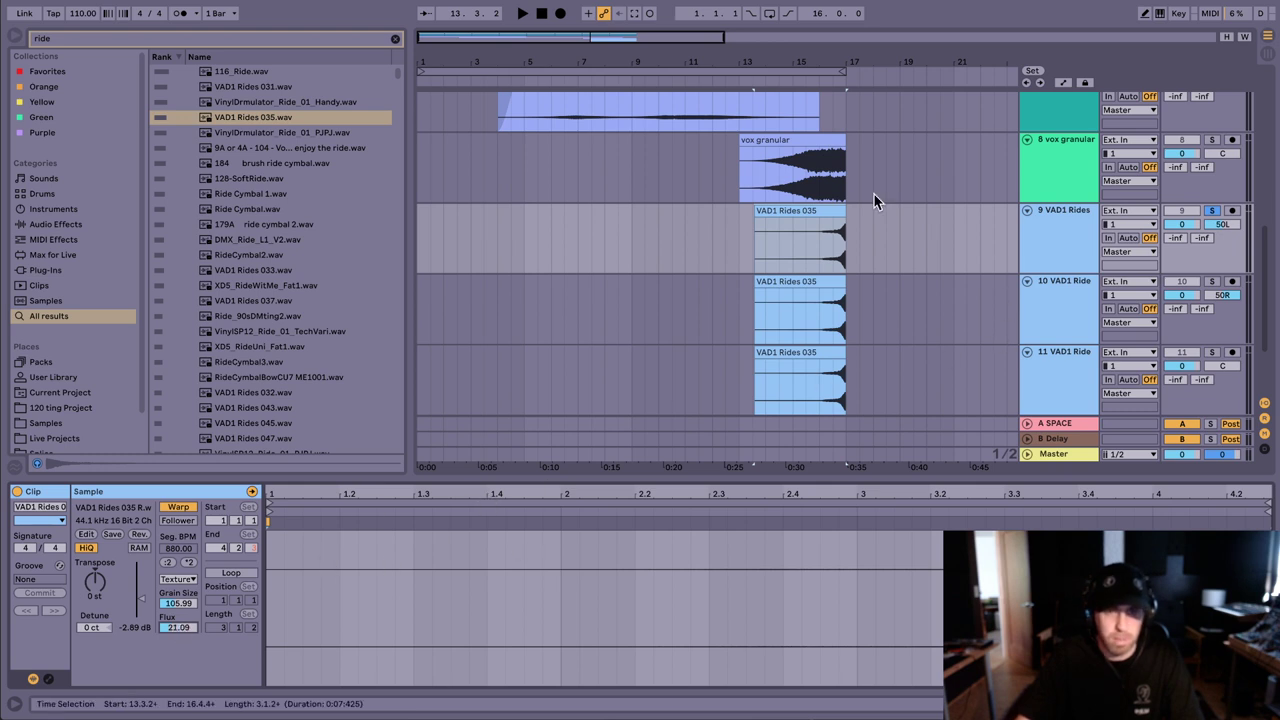
# Step: Group the three ride tracks and name the group riser
pyautogui.click(1076, 228)
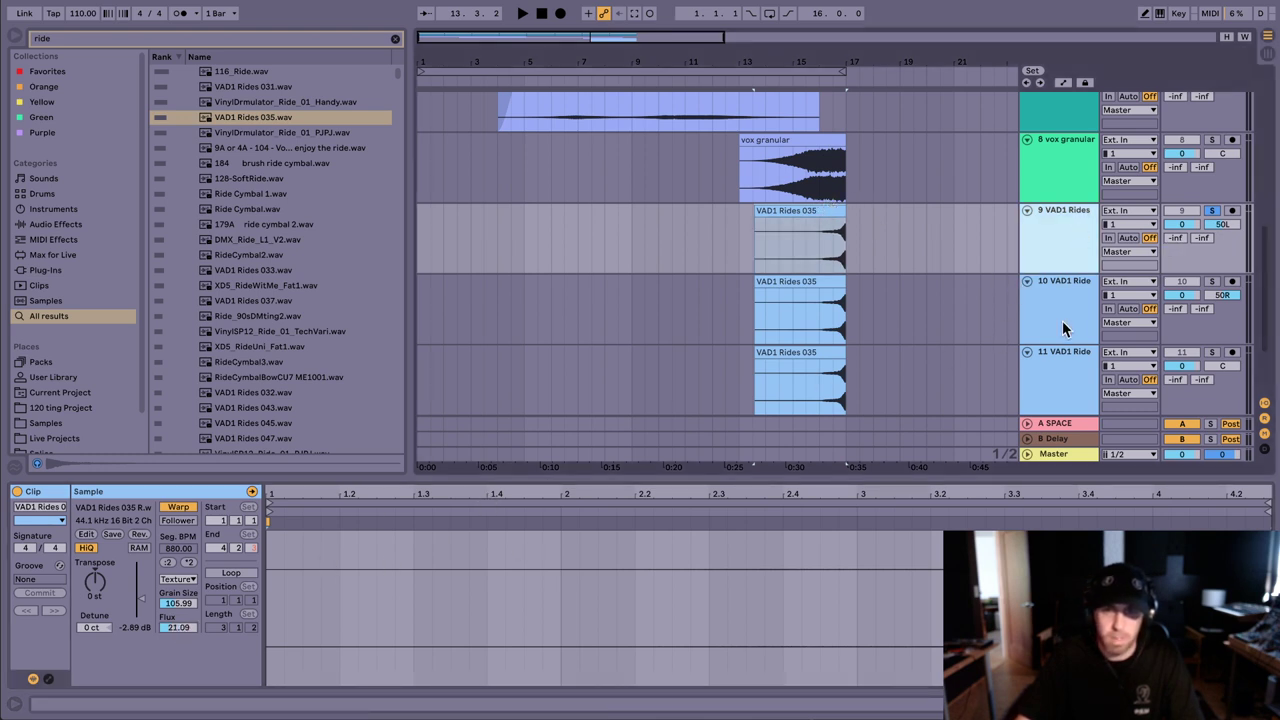
pyautogui.keyDown('shift'); pyautogui.click(1062, 372); pyautogui.keyUp('shift')
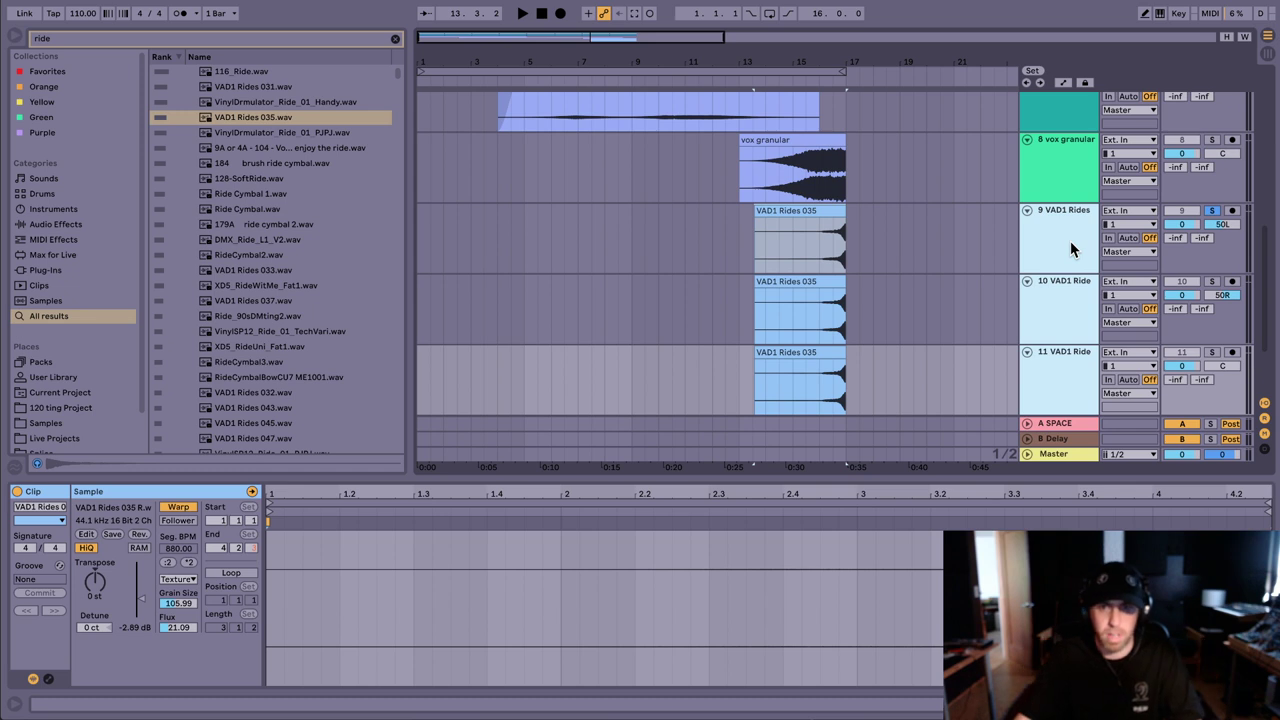
pyautogui.hotkey('ctrl', 'g')
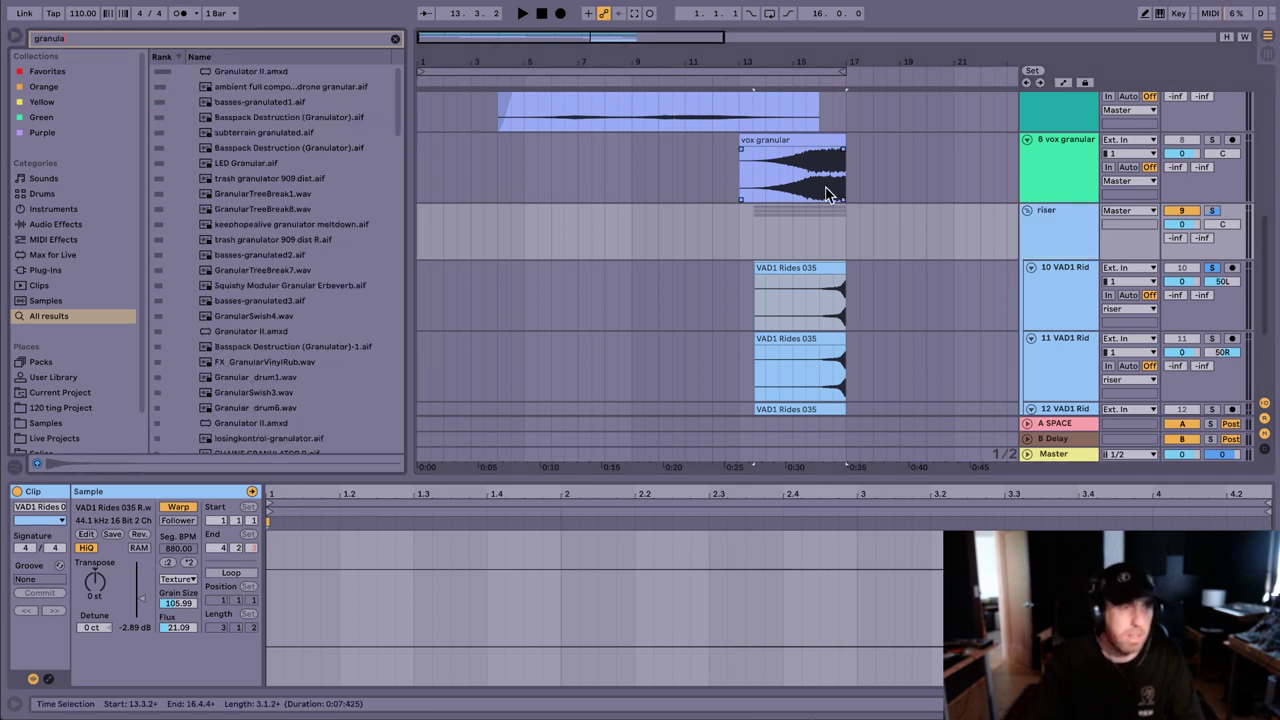
# Step: Find the Grain Delay effect in the browser and load it on the riser group
pyautogui.press('BackSpace')
pyautogui.write('in dle')
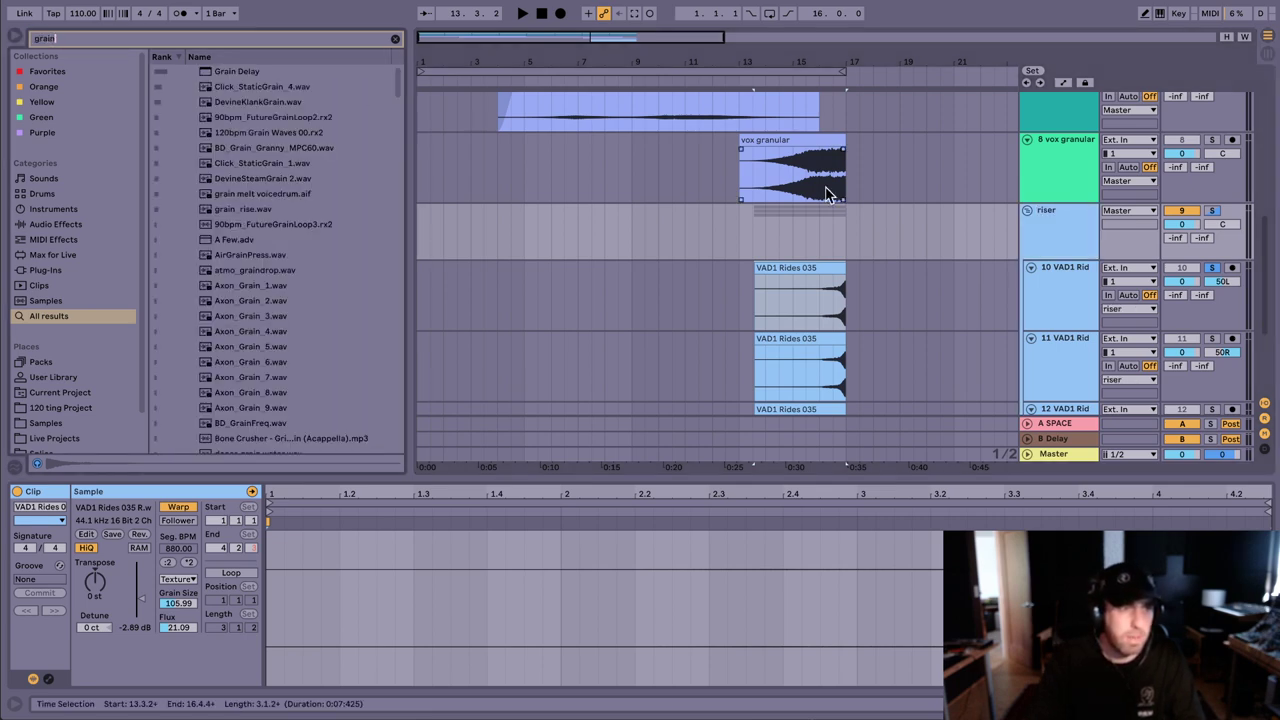
pyautogui.press('BackSpace')
pyautogui.press('BackSpace')
pyautogui.write('e')
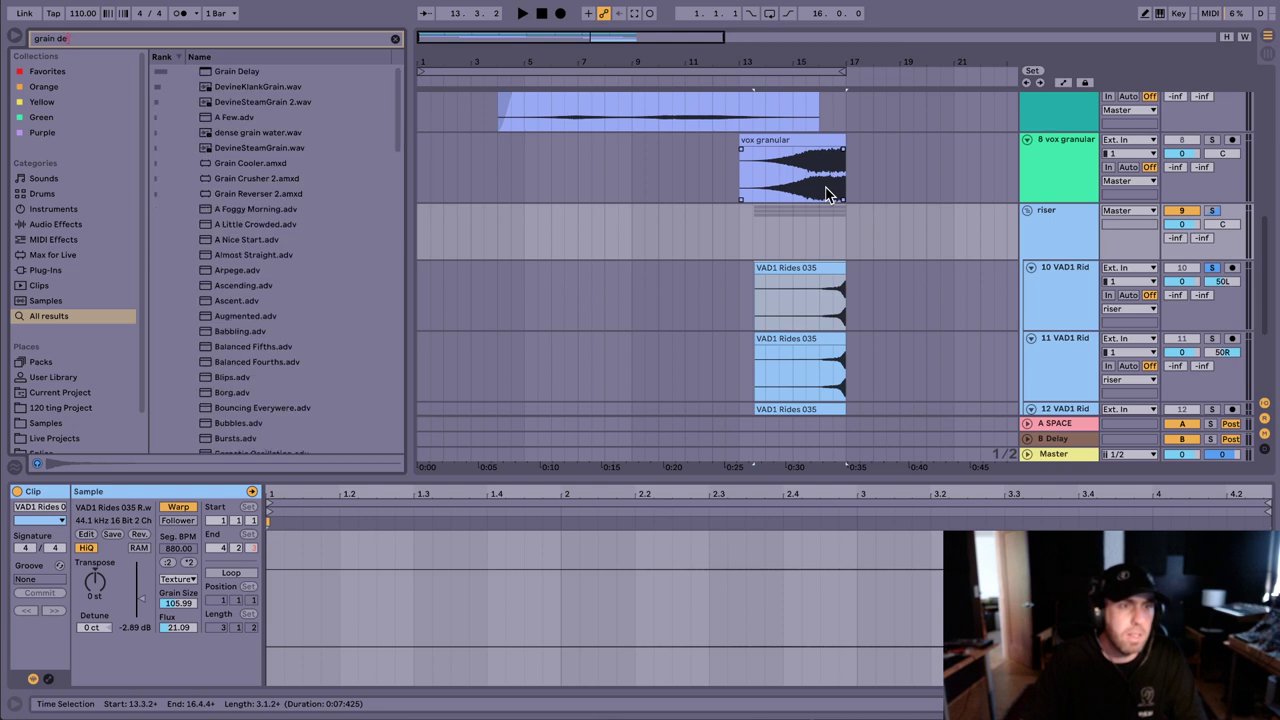
pyautogui.press('Down')
pyautogui.press('Return')
# Step: Set the Grain Delay to 67.4 ms spray, 3.94 random pitch, 13% feedback and 32% dry/wet
pyautogui.moveTo(38, 621); pyautogui.dragTo(38, 660)
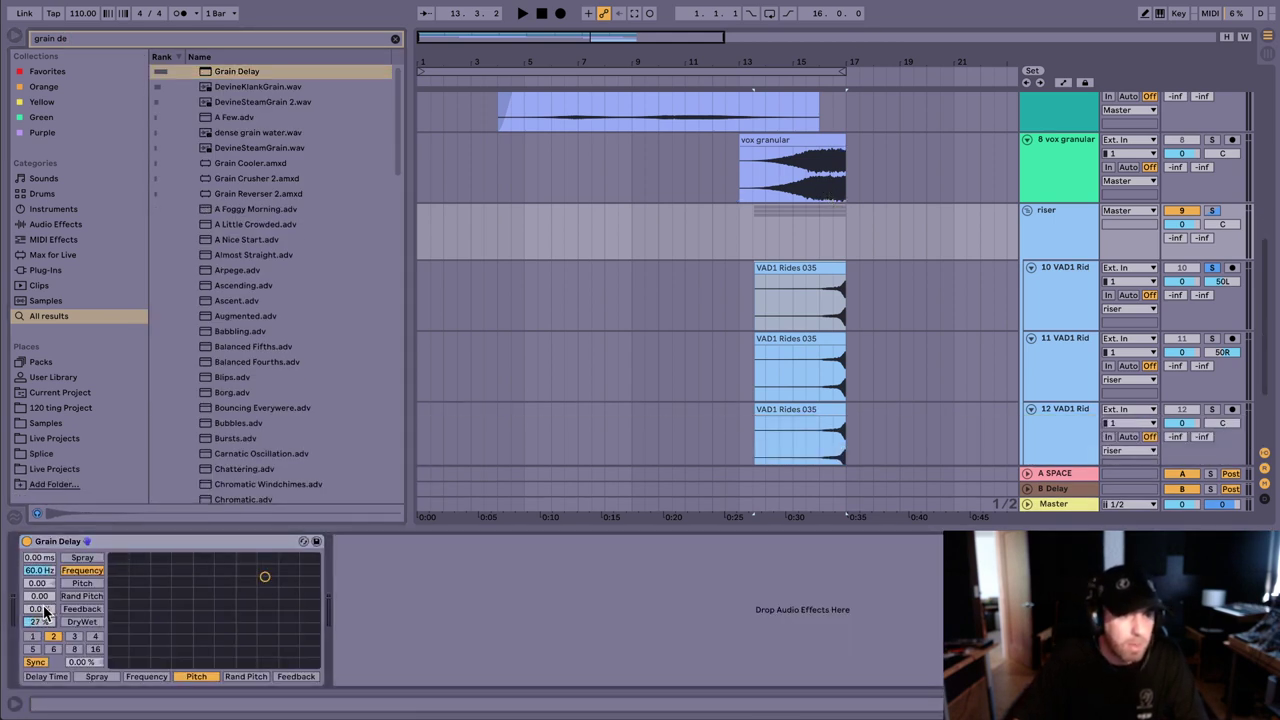
pyautogui.moveTo(38, 621); pyautogui.dragTo(40, 545)
pyautogui.moveTo(38, 595)
pyautogui.mouseDown()
pyautogui.moveTo(38, 584)
pyautogui.moveTo(38, 616)
pyautogui.mouseUp()
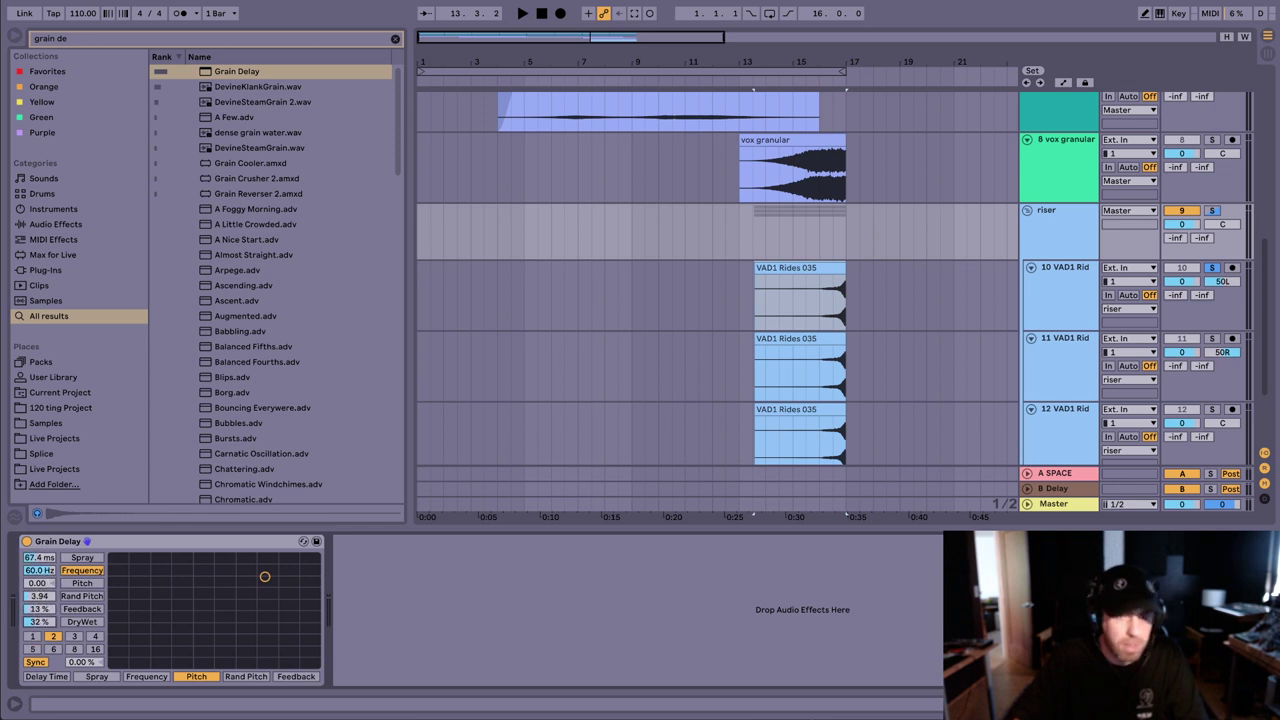
# Step: Automate the Grain Delay dry/wet on the riser group, falling from 100% near bar 13.3 to 0% at bar 17
pyautogui.rightClick(48, 624)
pyautogui.click(93, 631)
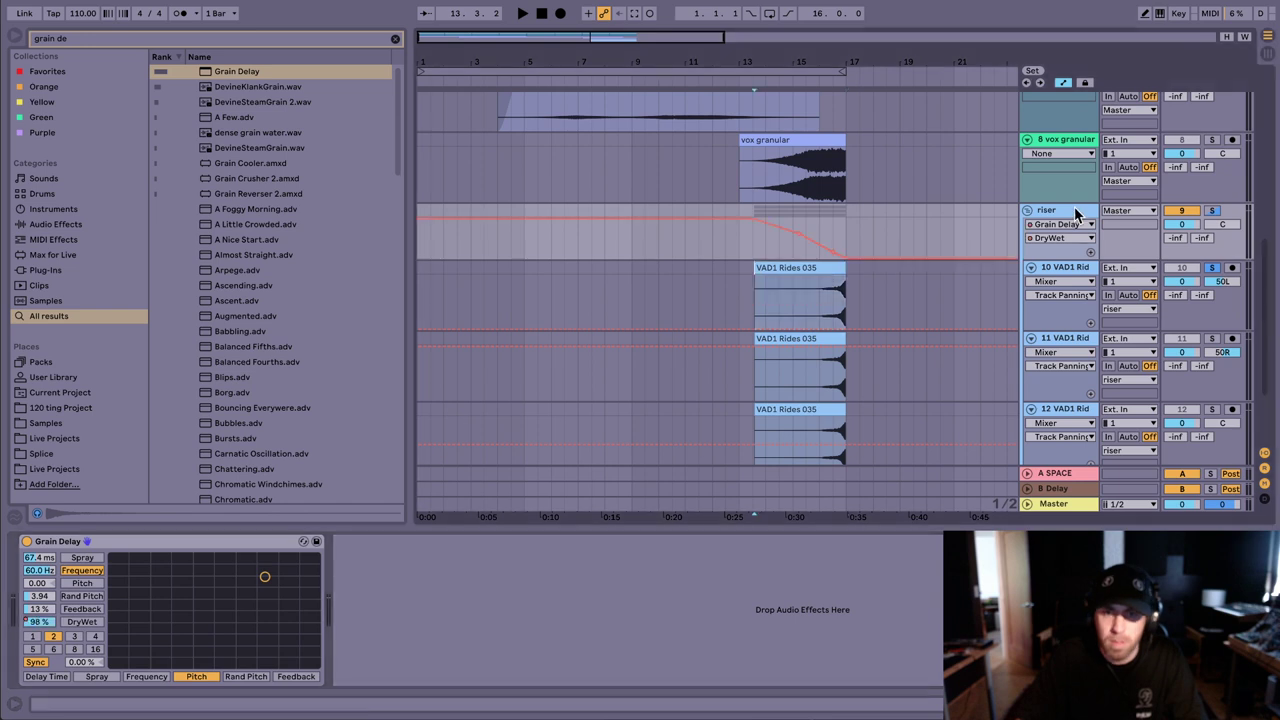
pyautogui.click(1075, 210)
# Step: Solo the whole riser group and play it from bar 13.3 to audition the dry/wet automation
pyautogui.click(1211, 210)
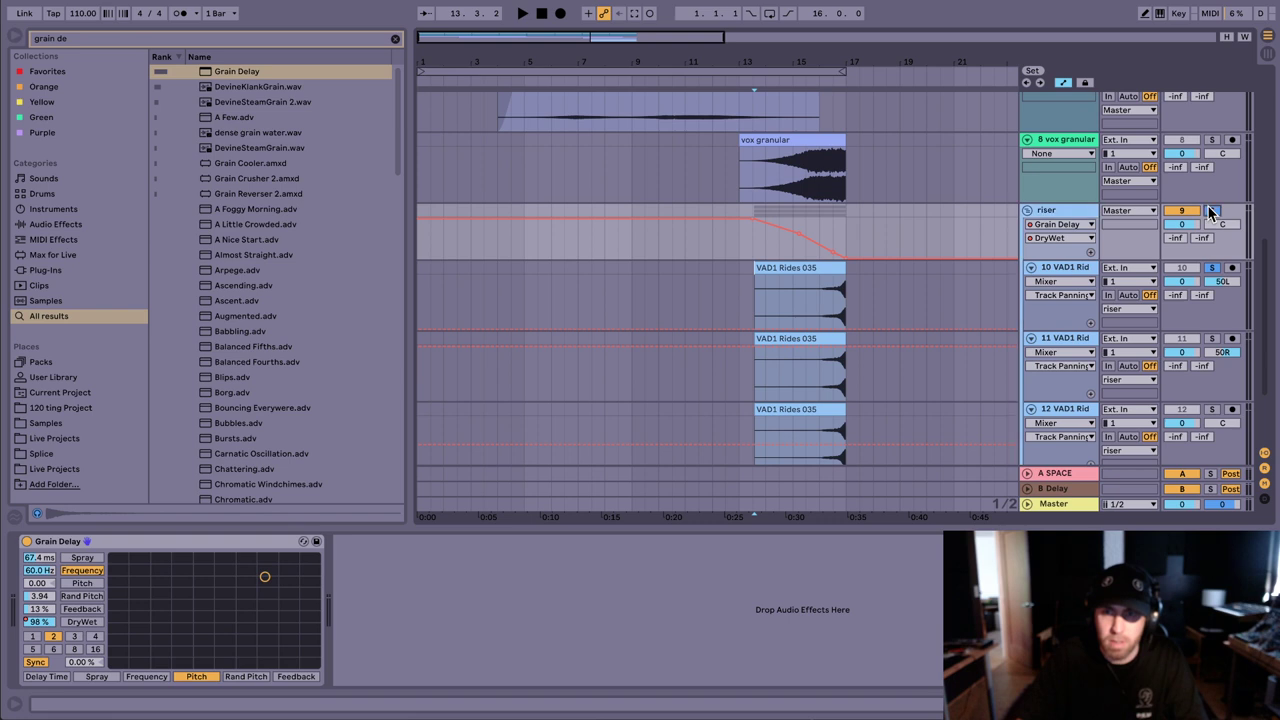
pyautogui.click(752, 252)
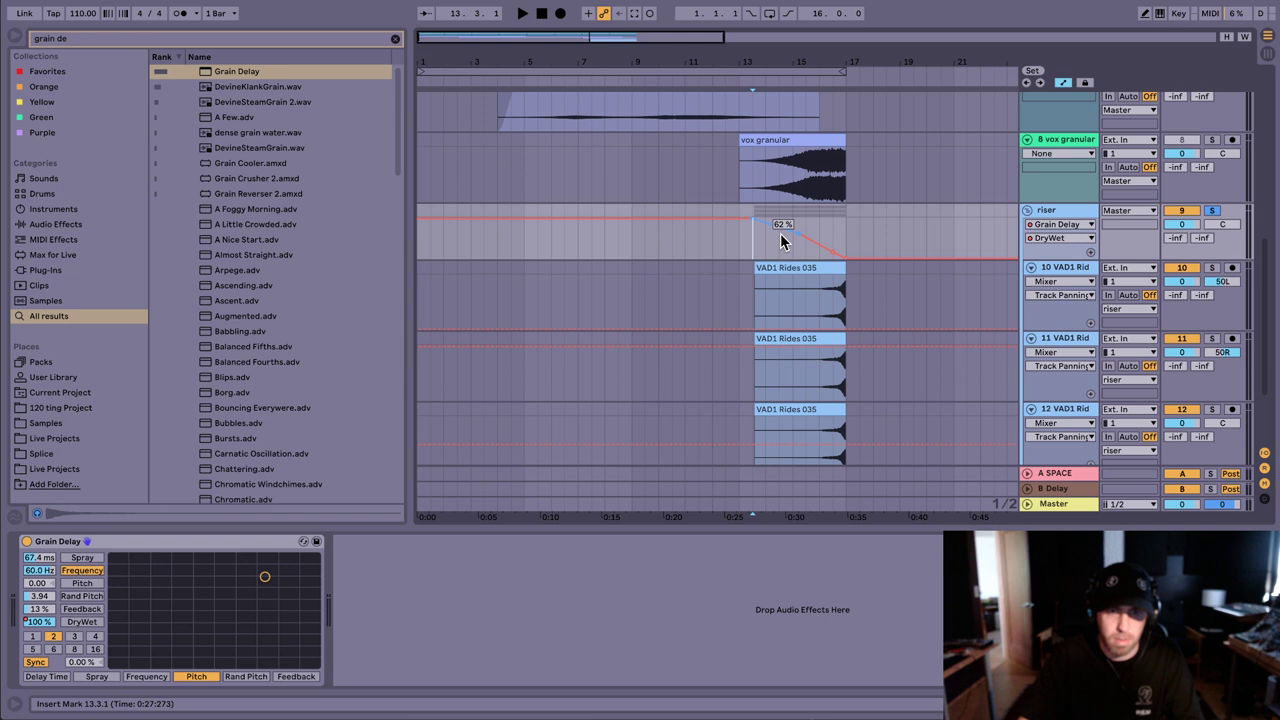
pyautogui.press('space')
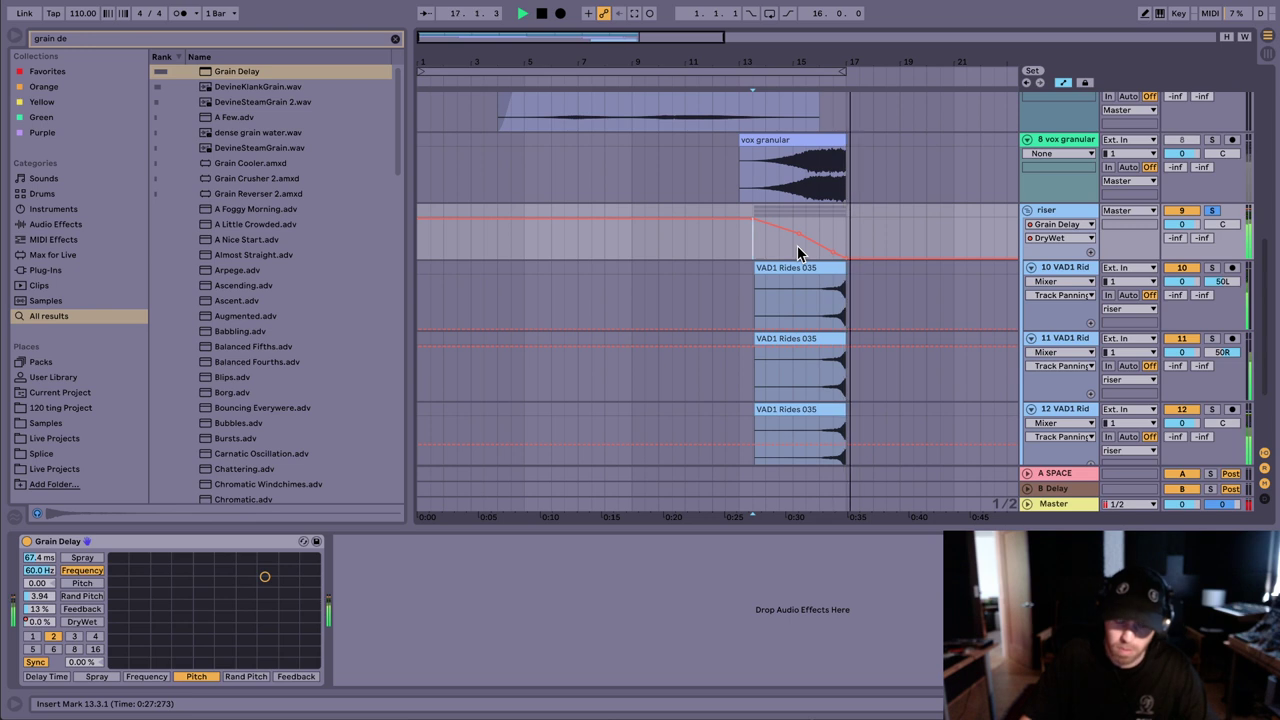
pyautogui.press('space')
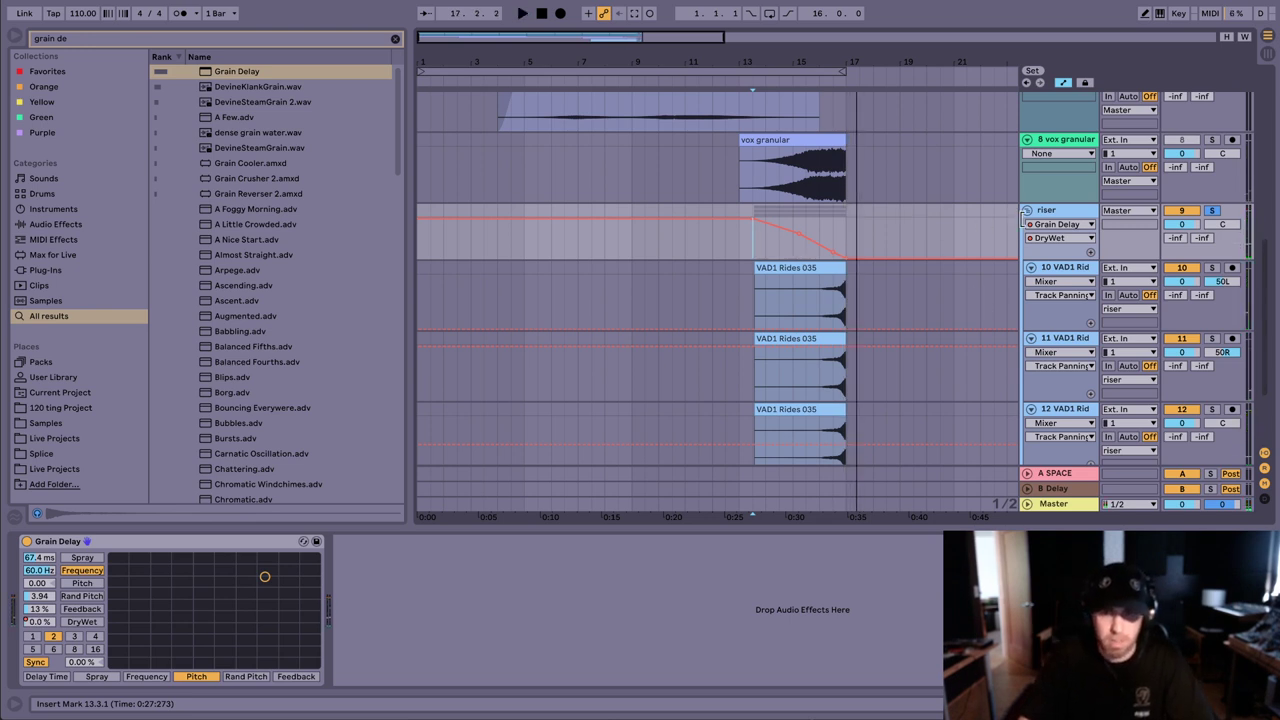
# Step: Find the OTT preset in the browser and add it after Grain Delay on the riser group
pyautogui.click(1060, 213)
pyautogui.hotkey('ctrl', 'f')
pyautogui.write('ot')
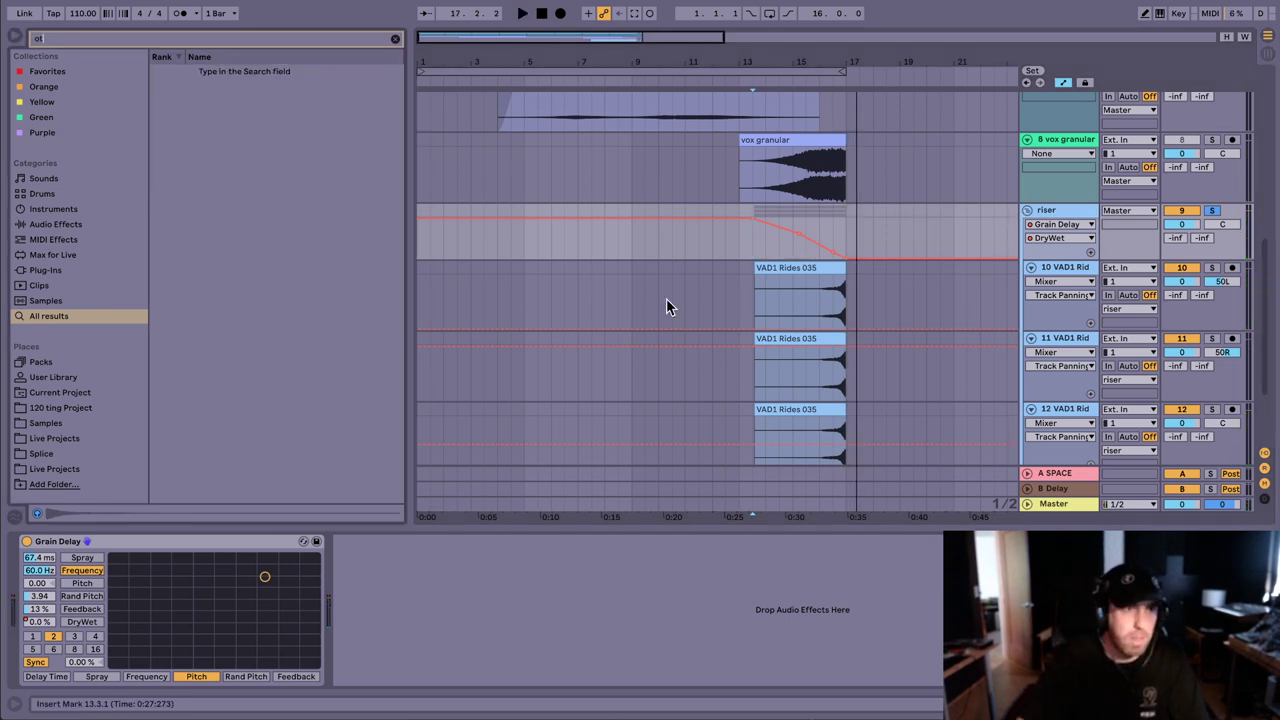
pyautogui.write('t')
pyautogui.moveTo(237, 77); pyautogui.dragTo(362, 620)
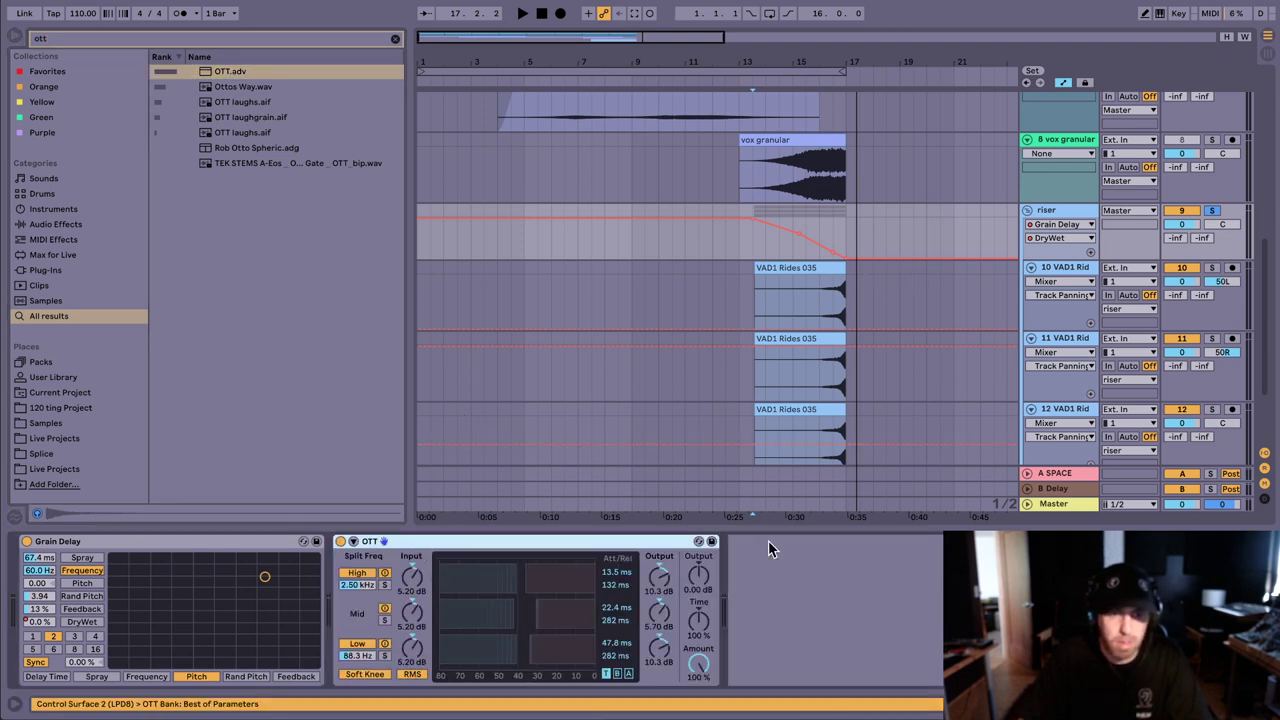
# Step: Set the OTT amount to 37% and audition the riser from bar 13 with its solo turned off
pyautogui.moveTo(710, 652); pyautogui.dragTo(710, 668)
pyautogui.click(815, 293)
pyautogui.press('space')
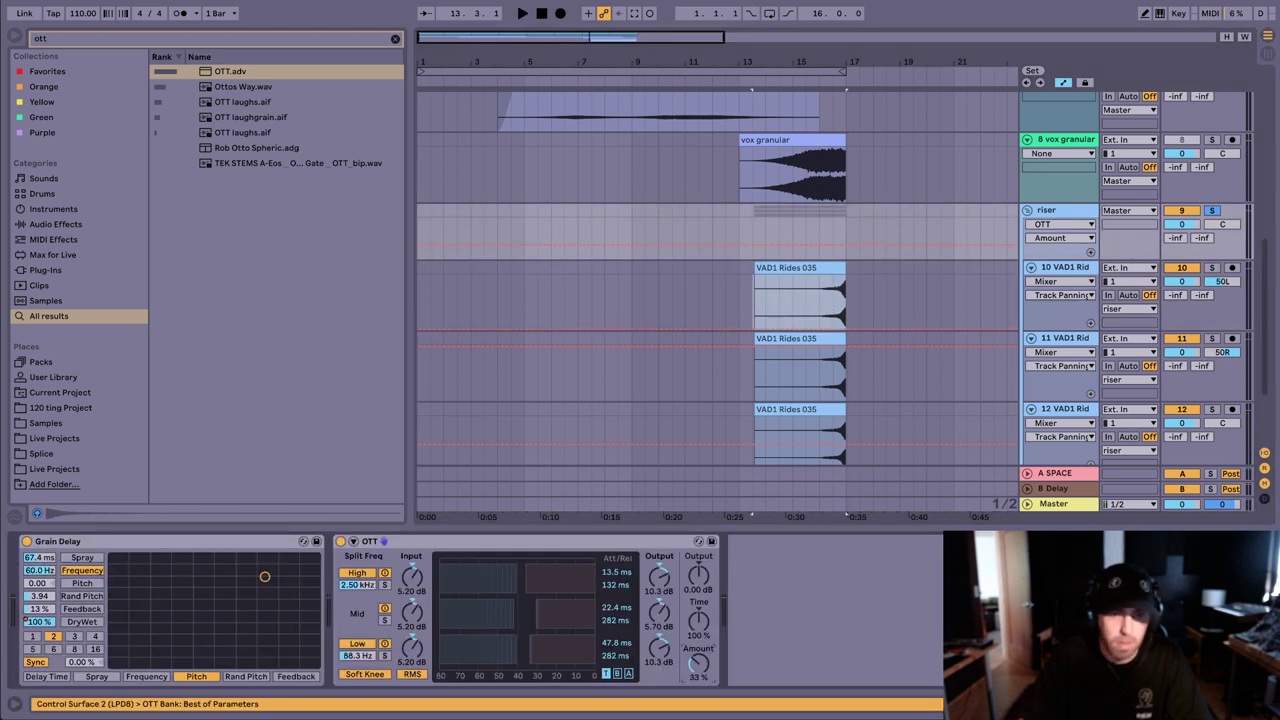
pyautogui.click(739, 235)
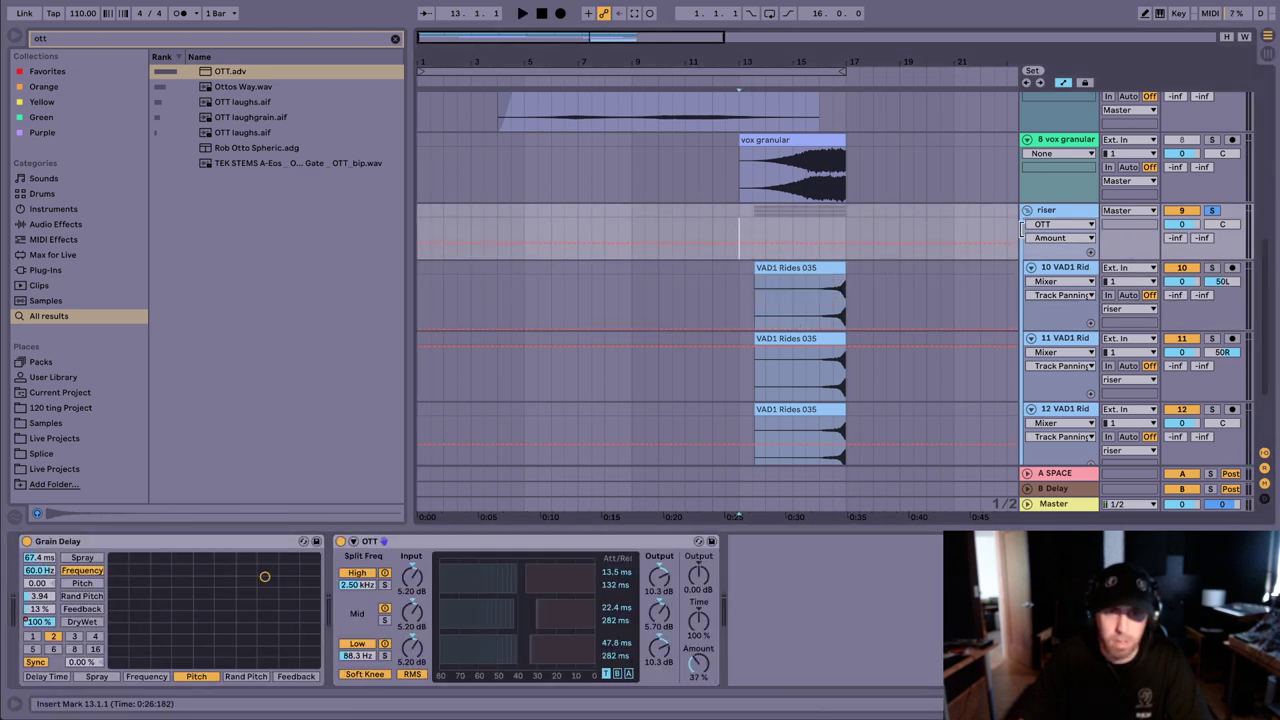
pyautogui.press('space')
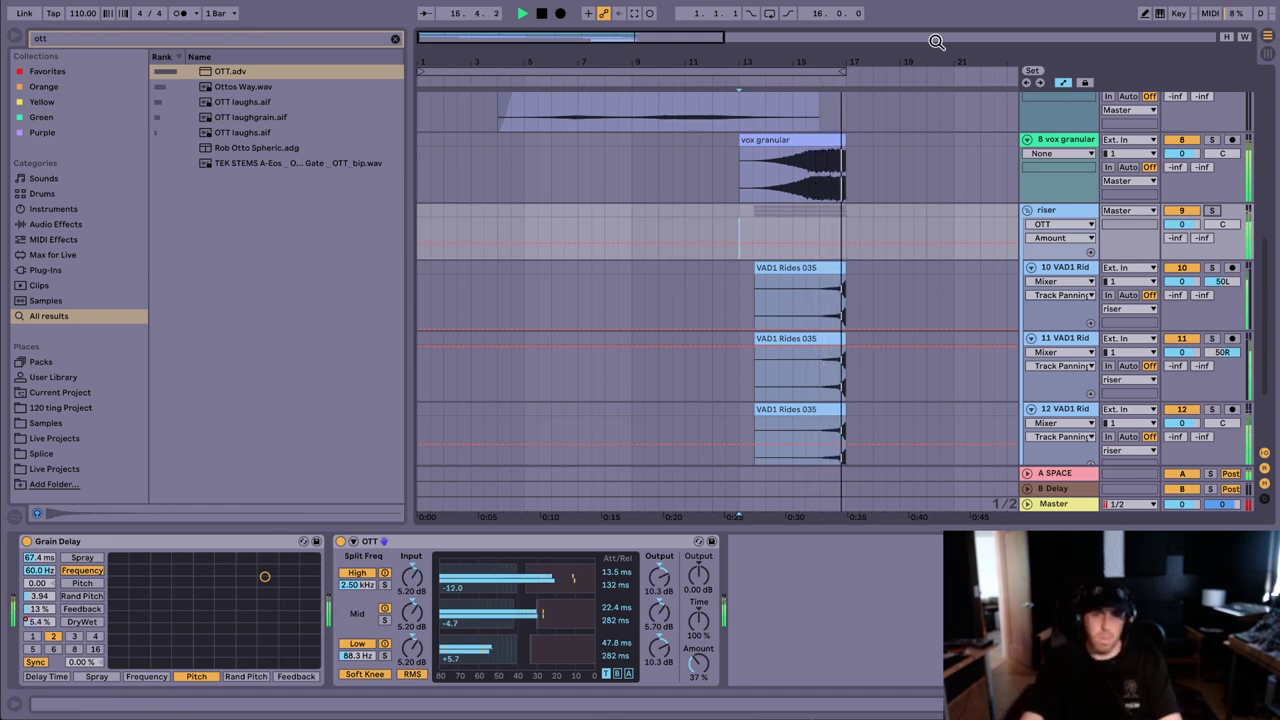
# Step: Delete the empty audio track from the drum group and switch to Session View
pyautogui.scroll(5, 862, 160)
pyautogui.scroll(2, 857, 157)
pyautogui.click(852, 136)
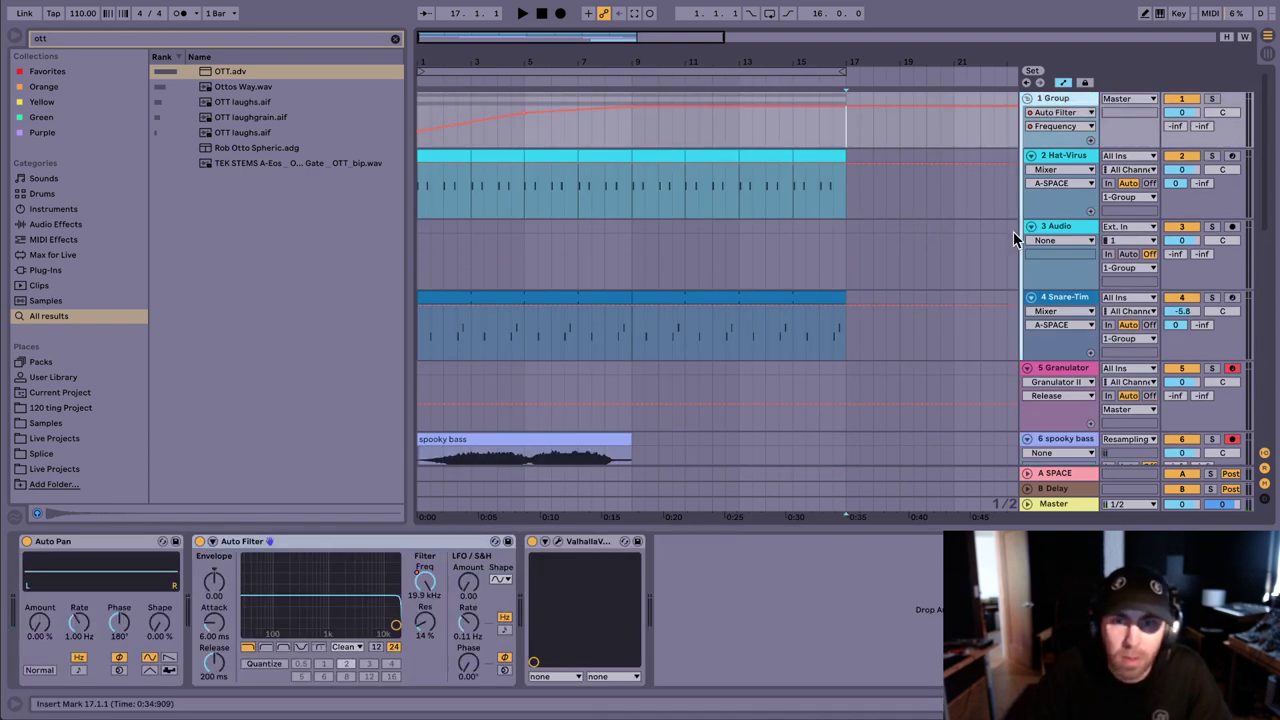
pyautogui.click(1088, 228)
pyautogui.press('Delete')
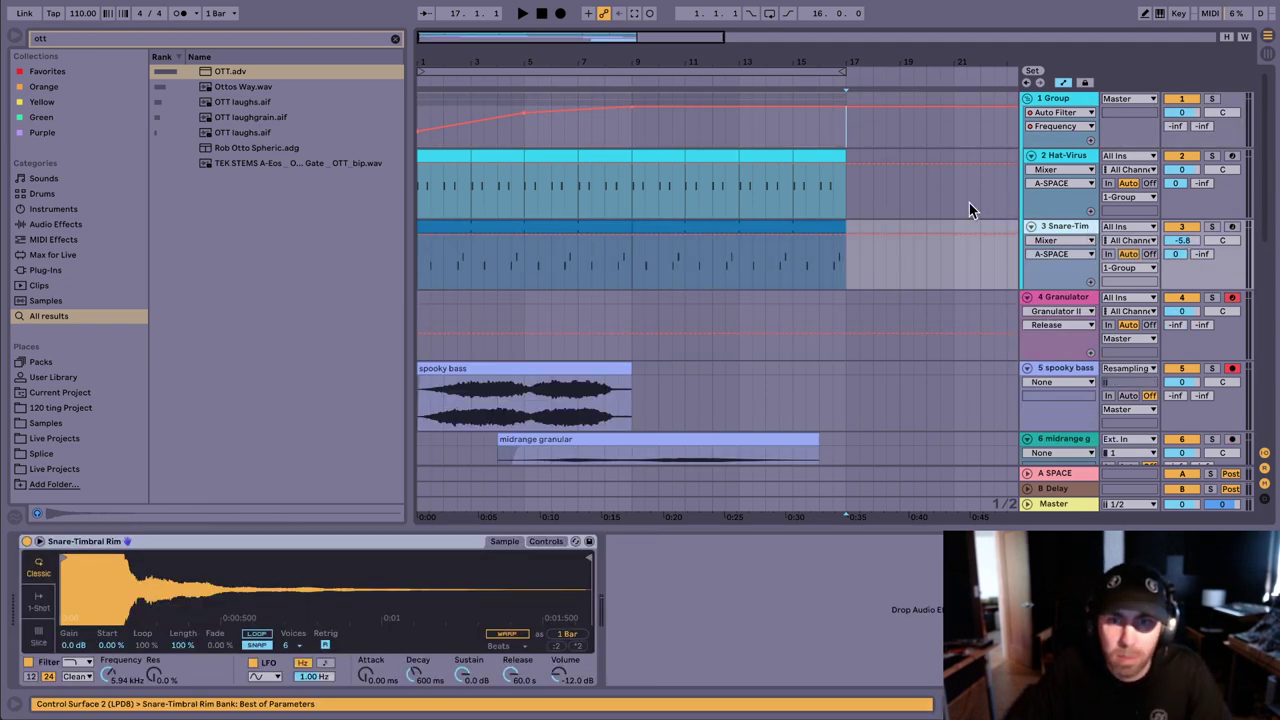
pyautogui.hotkey('ctrl', 'z')
pyautogui.press('Tab')
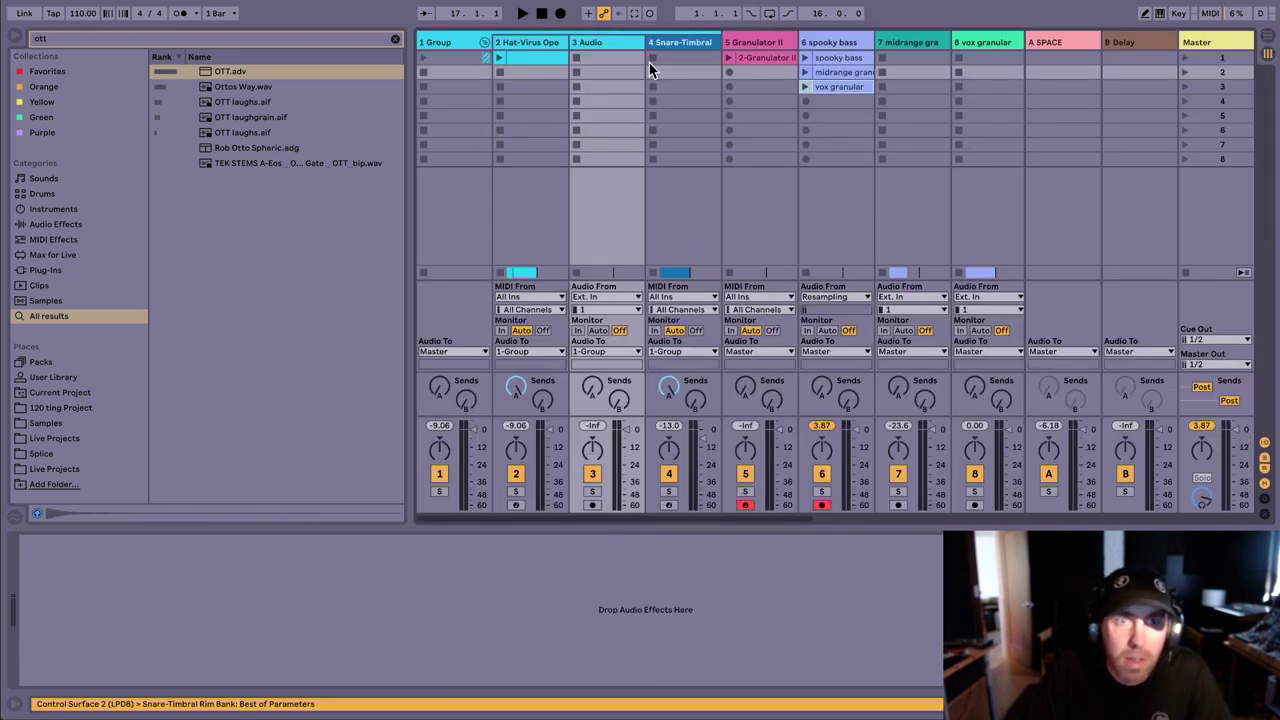
pyautogui.press('Delete')
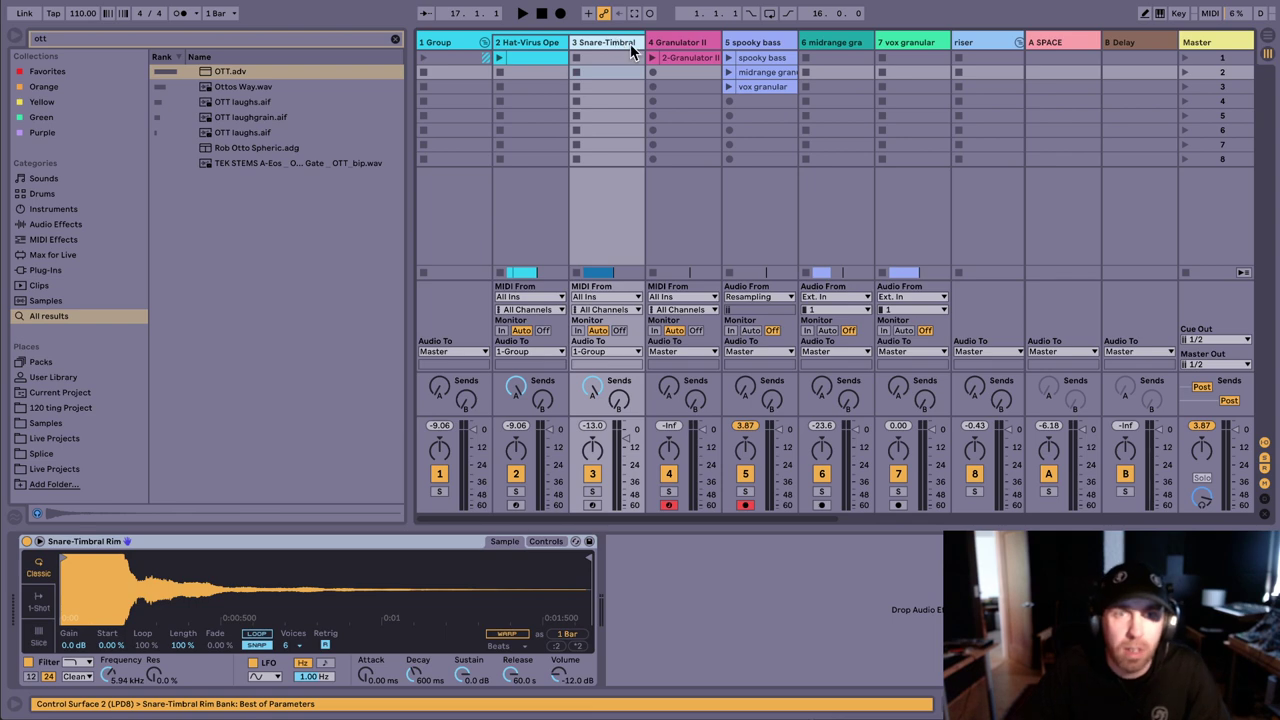
# Step: Load Loop-Trap 3.wav from the User Library into Granulator II on the Granulator track
pyautogui.press('Right')
pyautogui.press('Right')
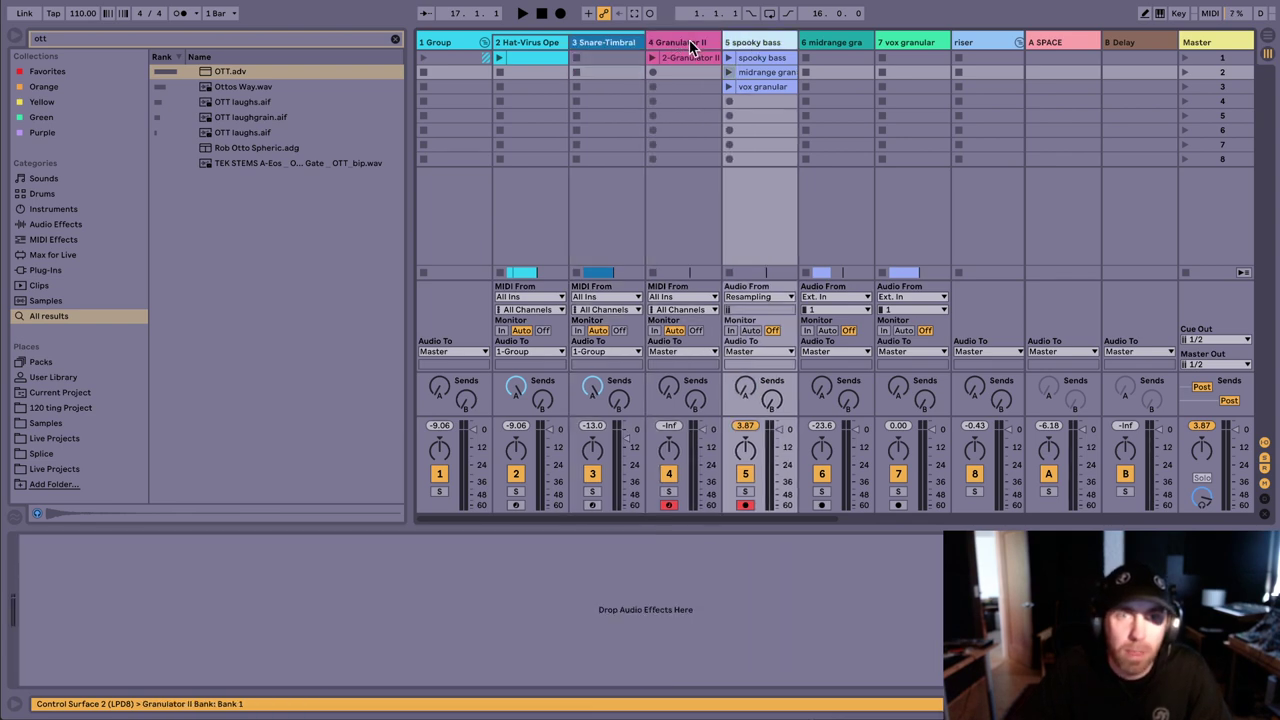
pyautogui.click(690, 47)
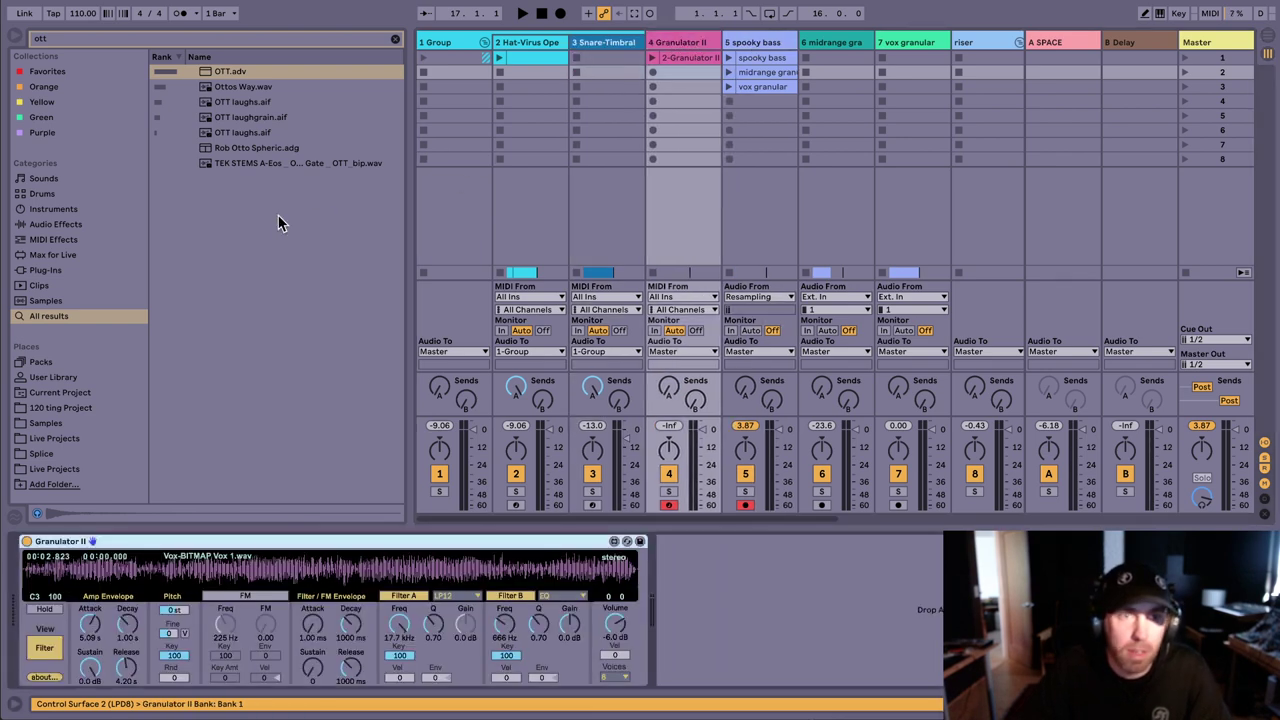
pyautogui.click(395, 39)
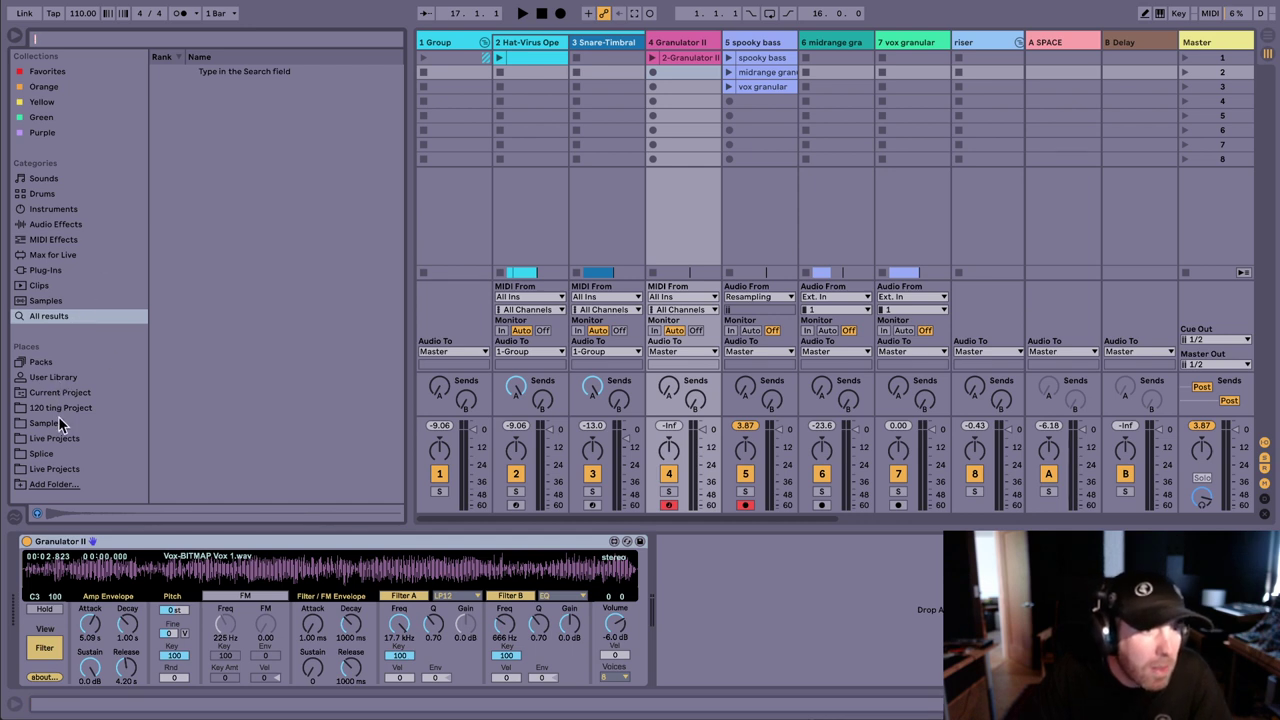
pyautogui.click(72, 394)
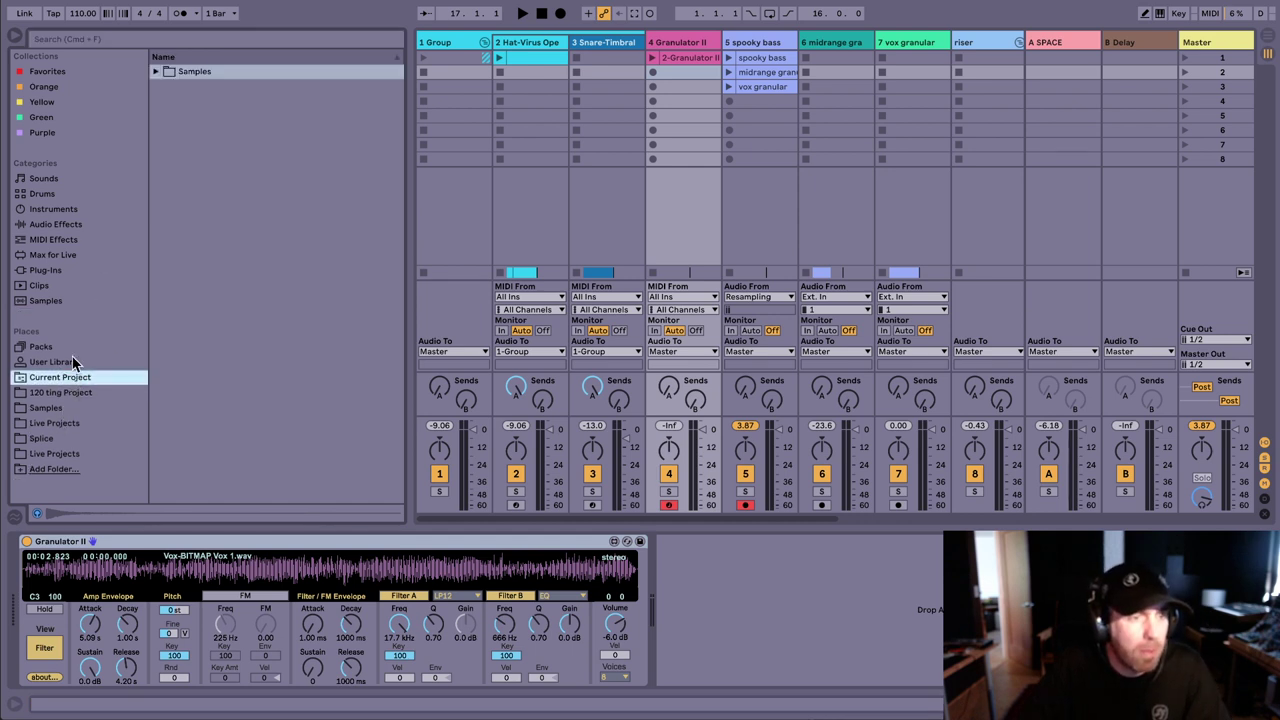
pyautogui.click(74, 362)
pyautogui.scroll(-3, 320, 282)
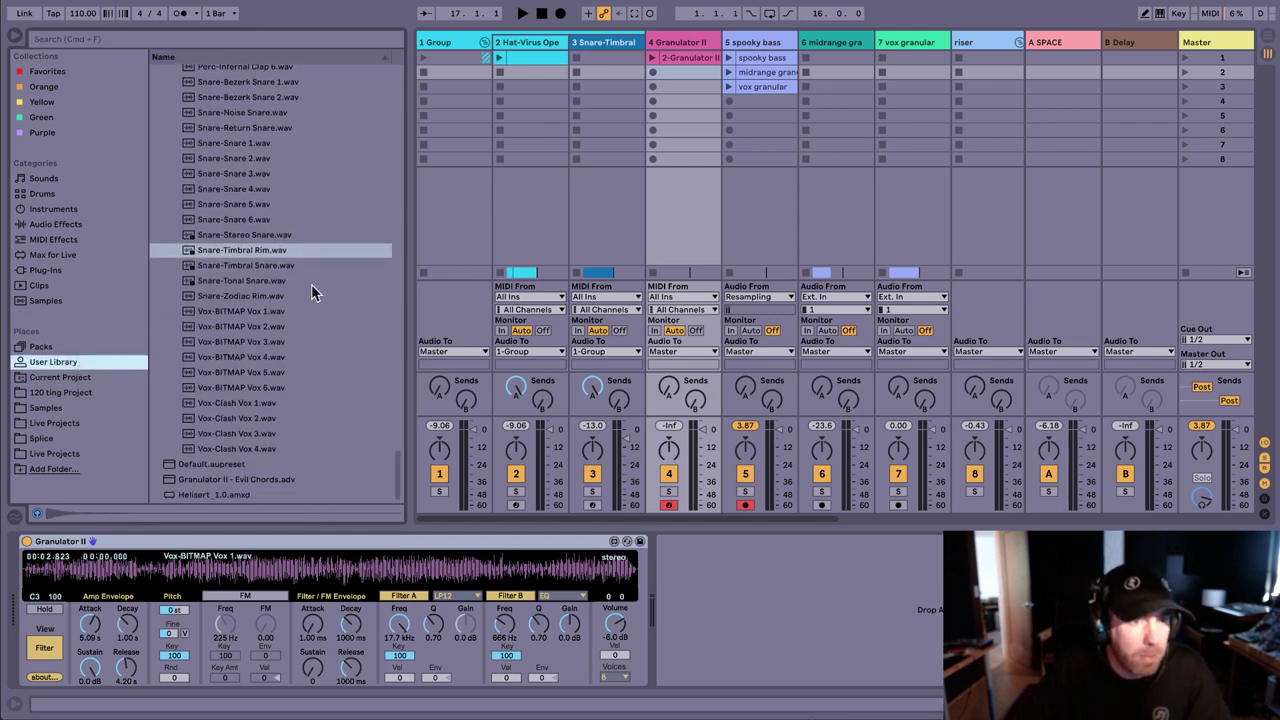
pyautogui.scroll(8, 283, 209)
pyautogui.scroll(5, 282, 191)
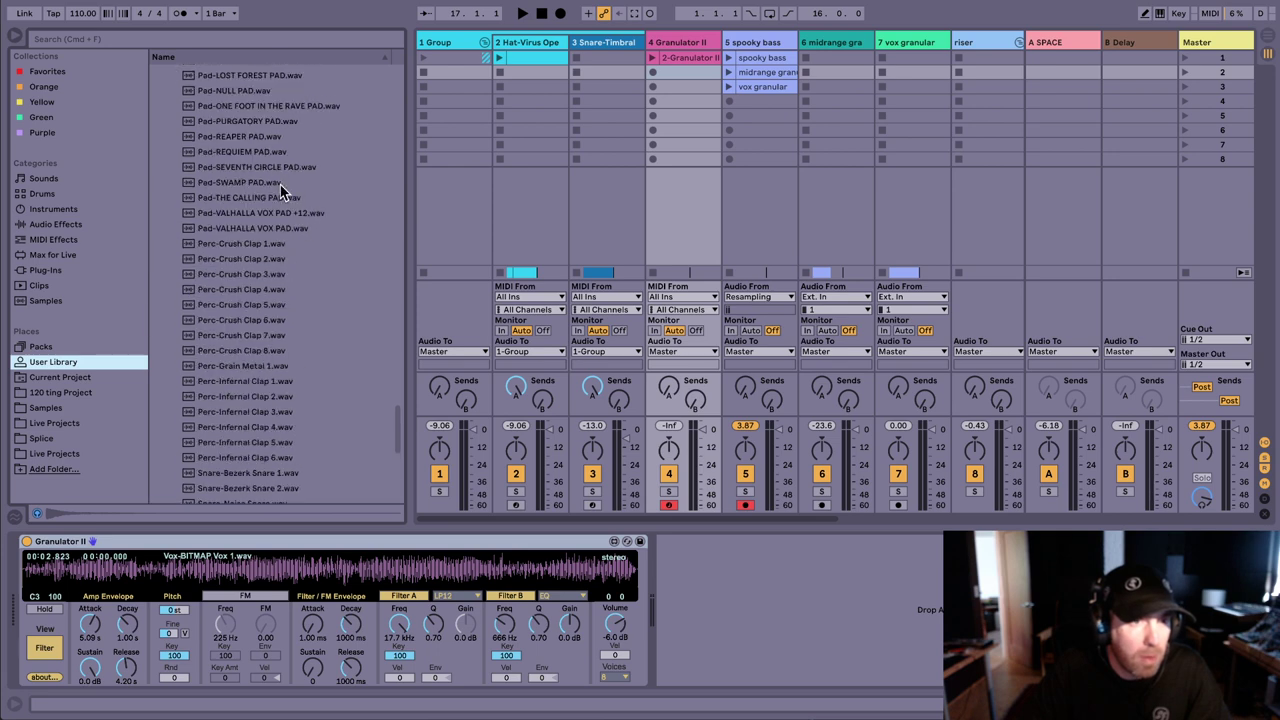
pyautogui.scroll(12, 281, 191)
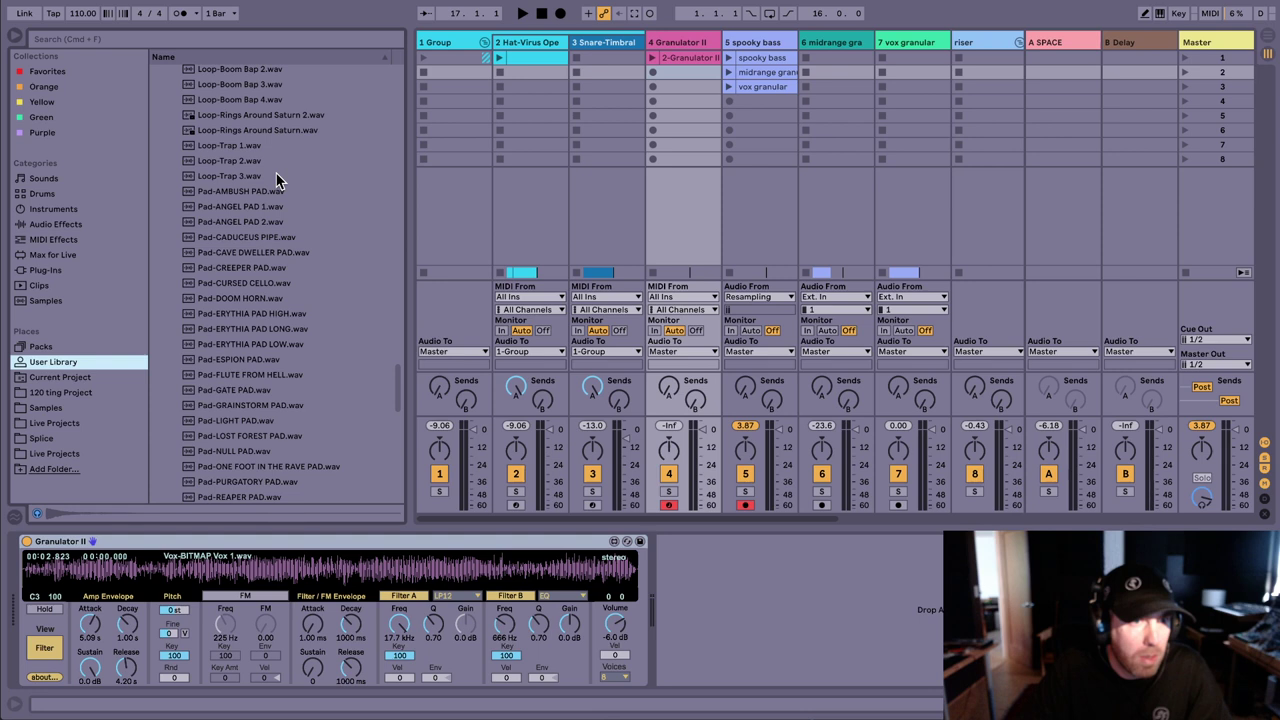
pyautogui.click(277, 176)
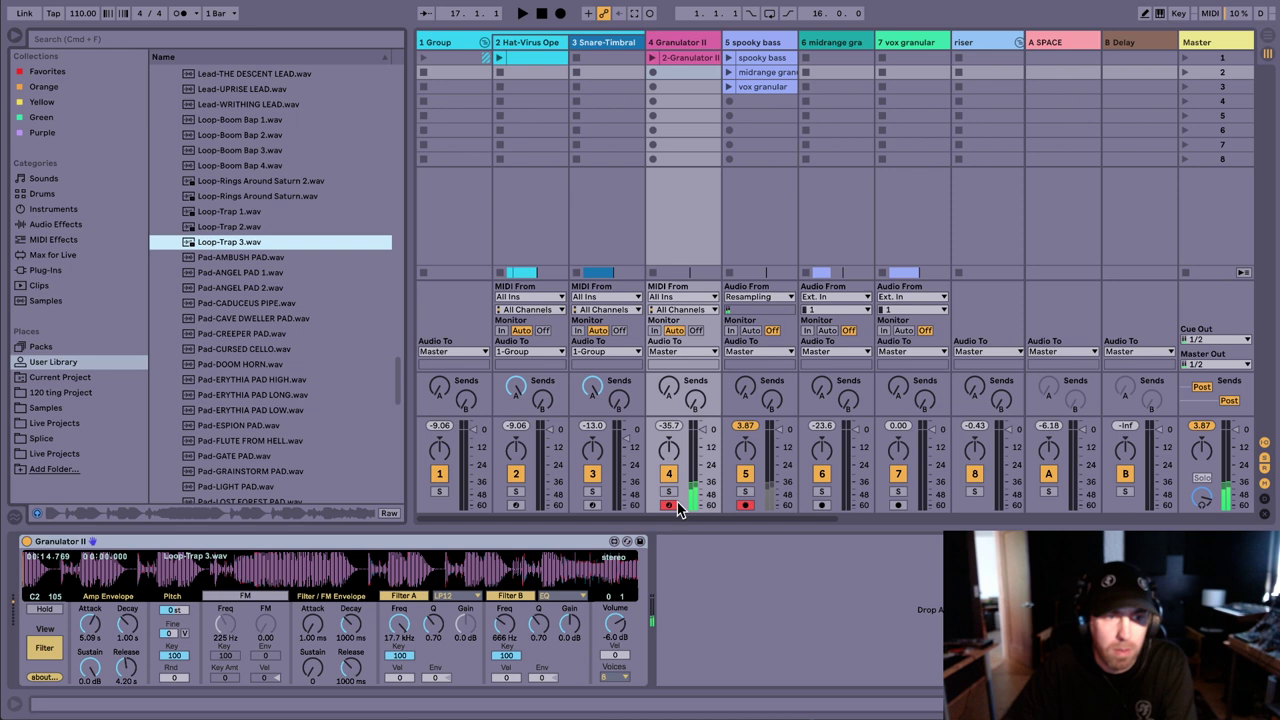
# Step: Set Granulator II's grain to 5.00 Hz and its spray to 0.02 ms in the Grain view
pyautogui.click(46, 648)
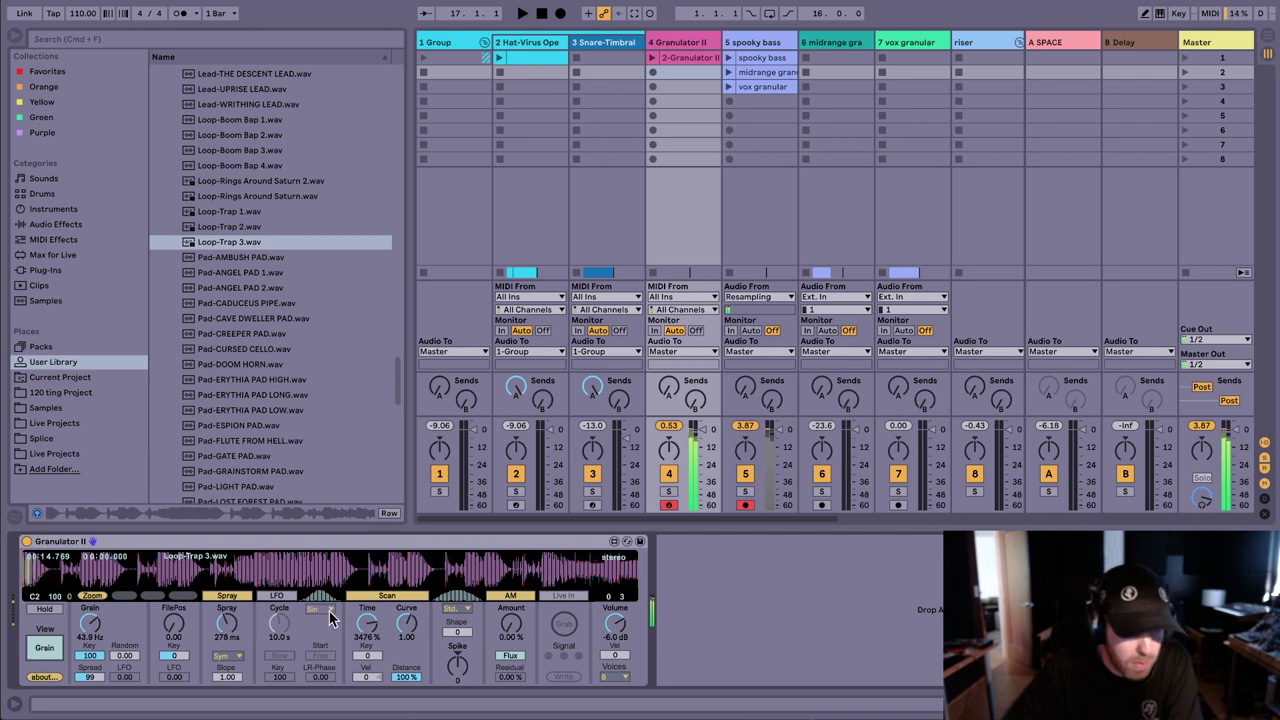
pyautogui.moveTo(224, 624); pyautogui.dragTo(224, 690)
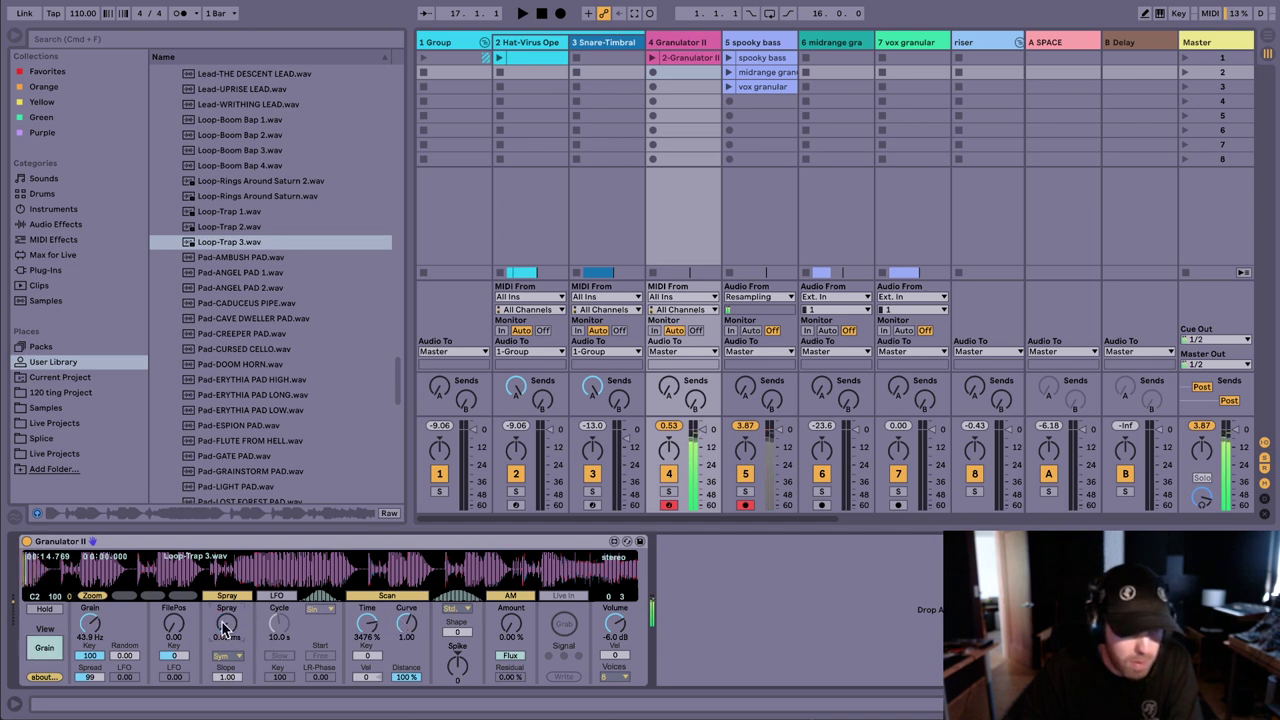
pyautogui.moveTo(89, 622); pyautogui.dragTo(89, 630)
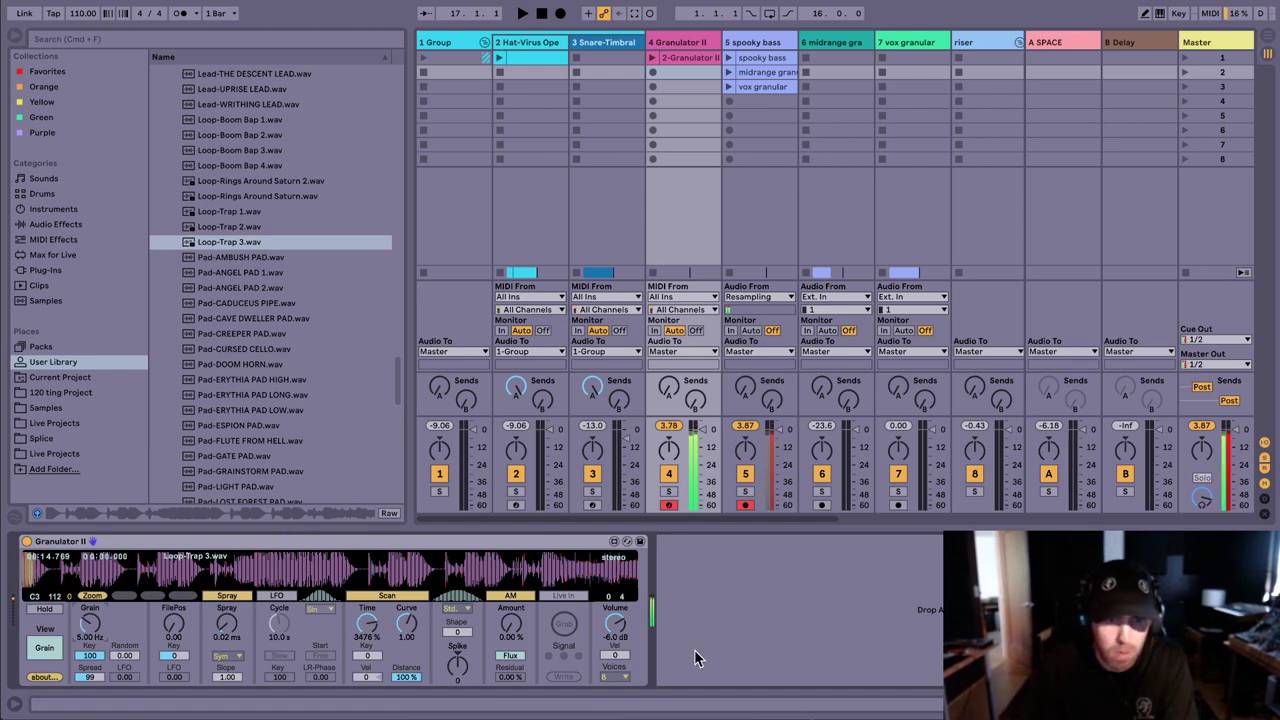
# Step: Find the Limiter in the browser and load it after Granulator II
pyautogui.press('super+f')
pyautogui.write('limit')
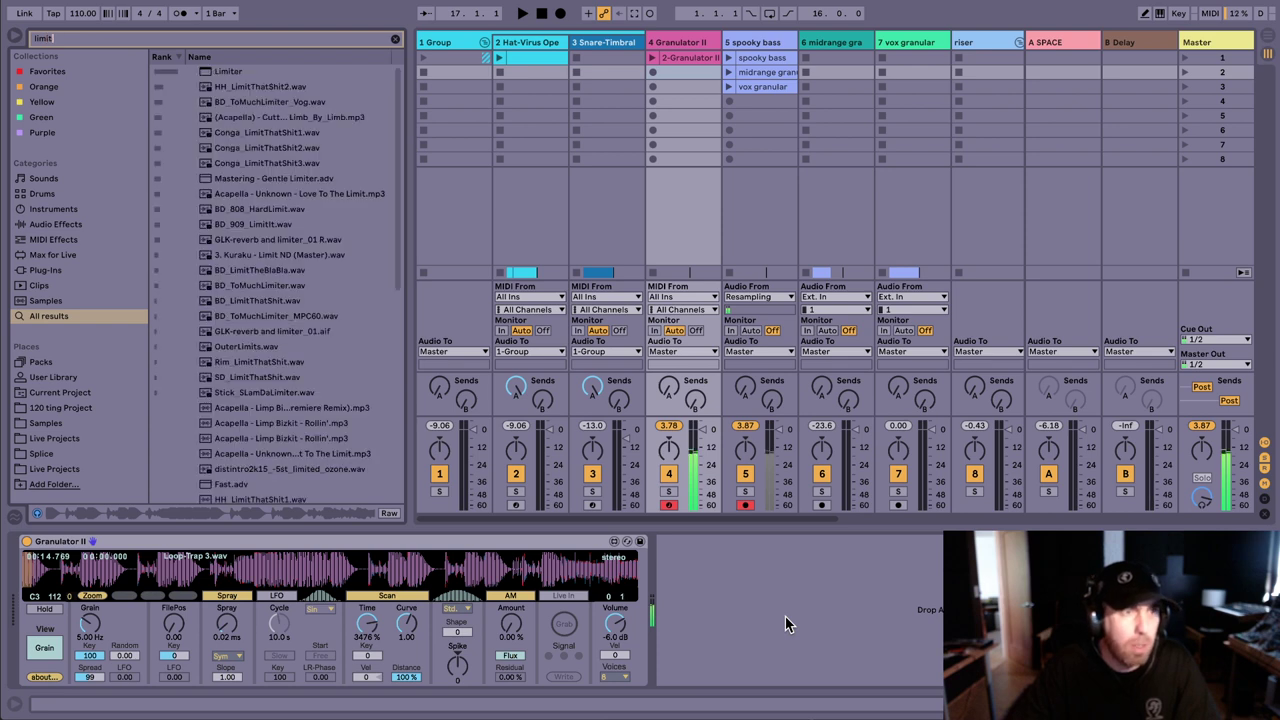
pyautogui.press('Down')
pyautogui.press('Return')
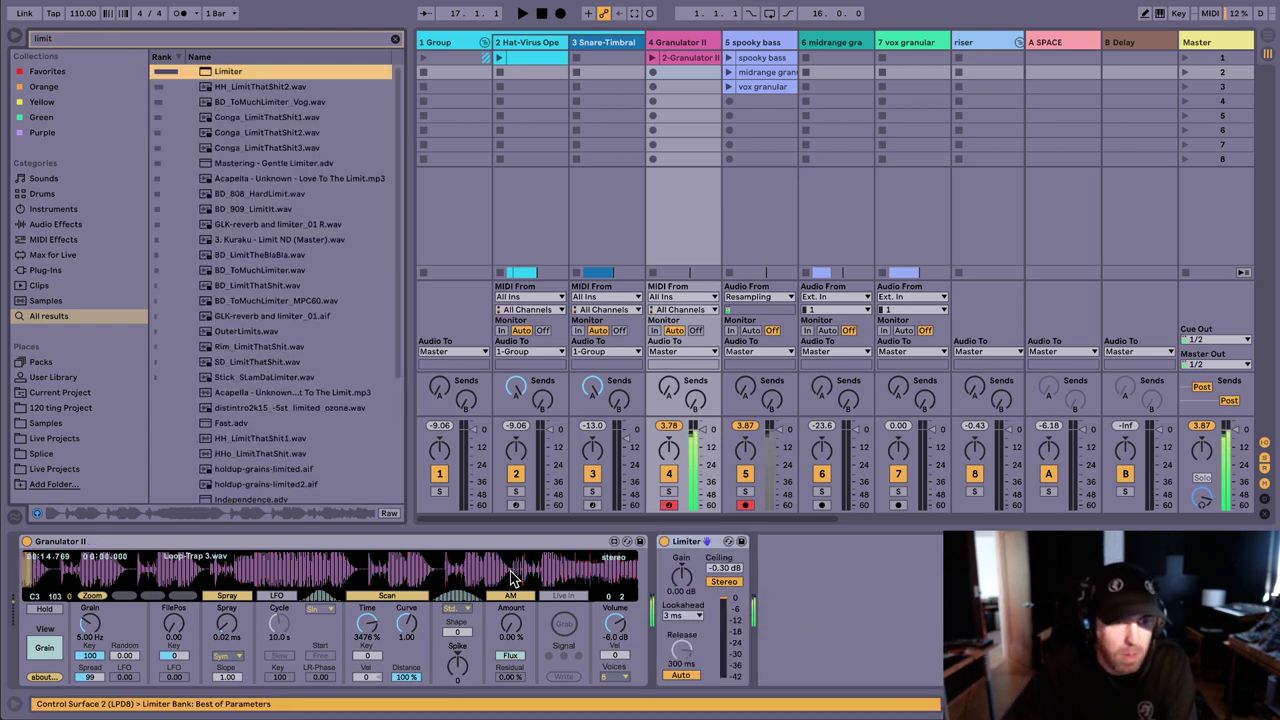
# Step: Set Granulator II to 2474% scan time, 42.4 Hz grain, spread 35, file position 44.12 and 0.00 ms spray
pyautogui.moveTo(367, 622)
pyautogui.mouseDown()
pyautogui.moveTo(367, 650)
pyautogui.moveTo(367, 632)
pyautogui.mouseUp()
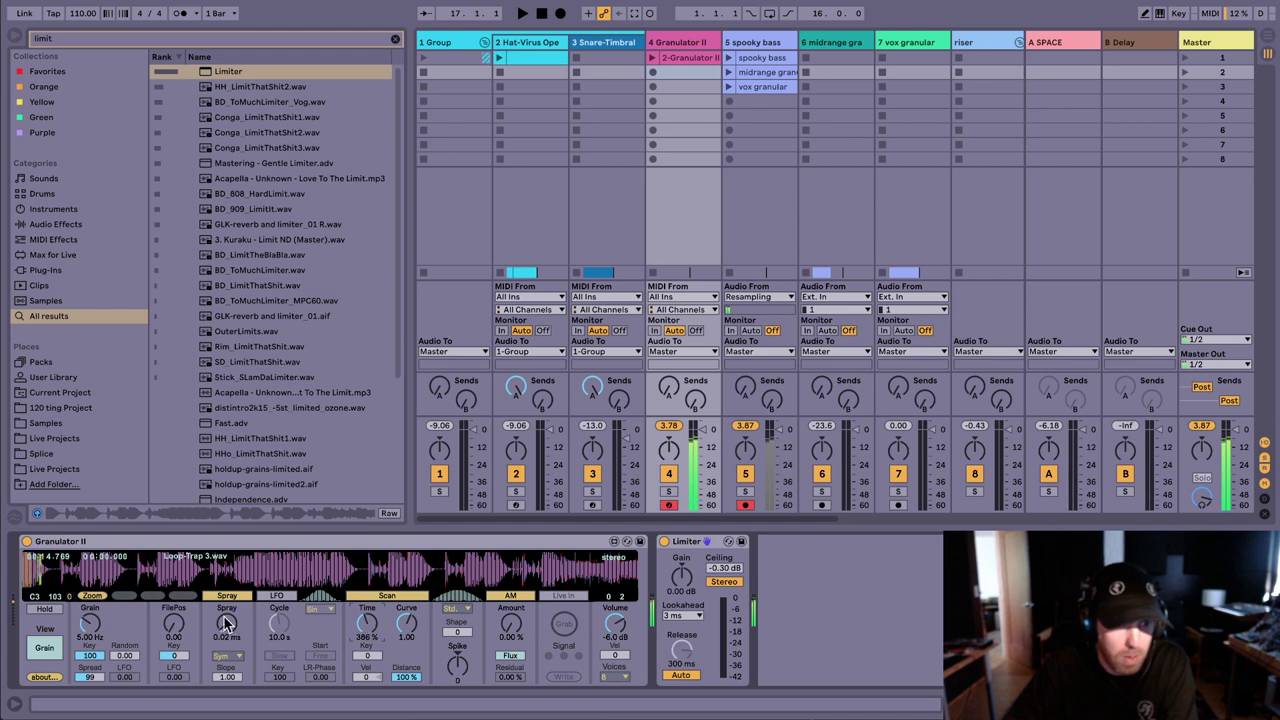
pyautogui.moveTo(225, 624); pyautogui.dragTo(225, 606)
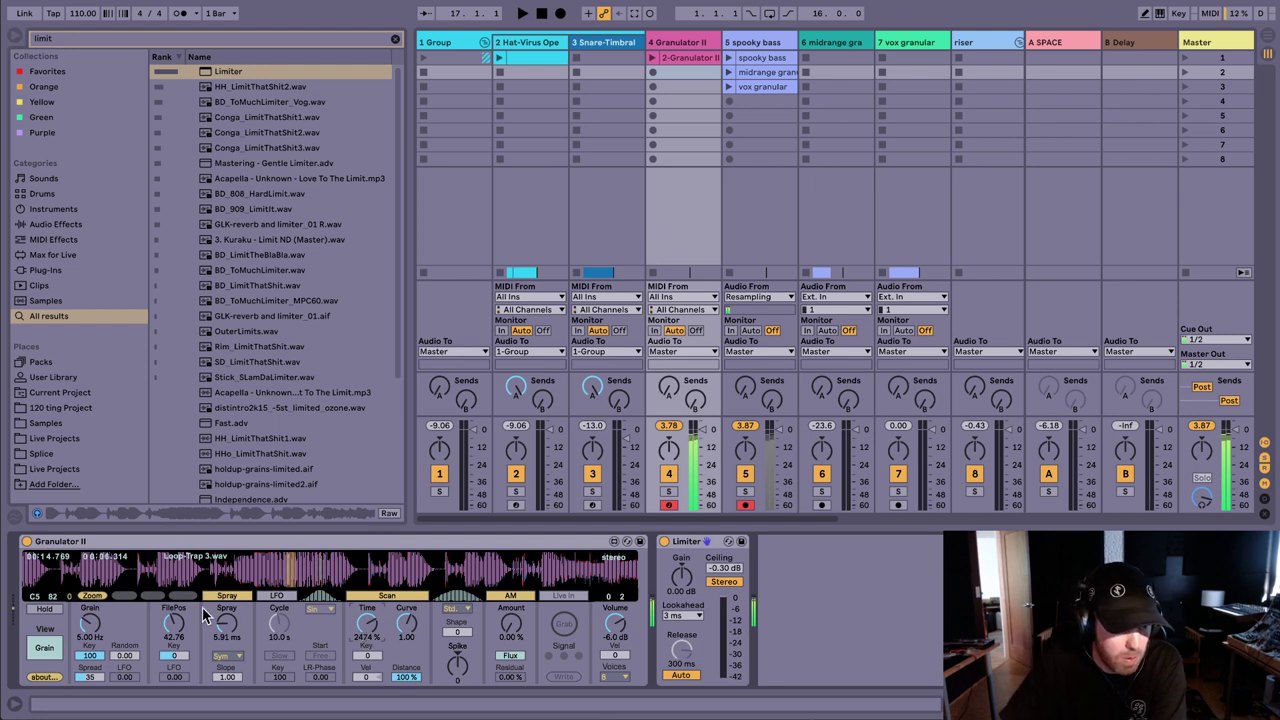
pyautogui.moveTo(221, 621); pyautogui.dragTo(221, 595)
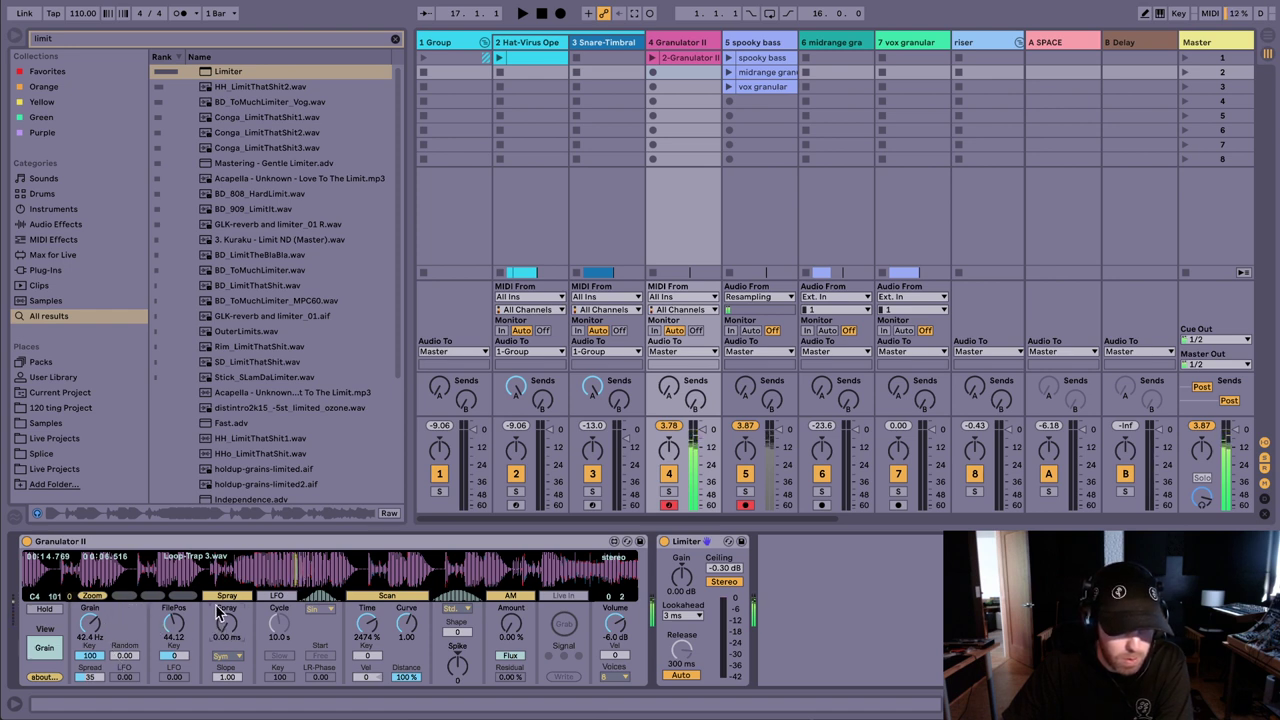
# Step: Enable Granulator II's LFO with a 22.2 s cycle and set the grain LFO amount to 20.86
pyautogui.click(266, 595)
pyautogui.moveTo(280, 623); pyautogui.dragTo(280, 600)
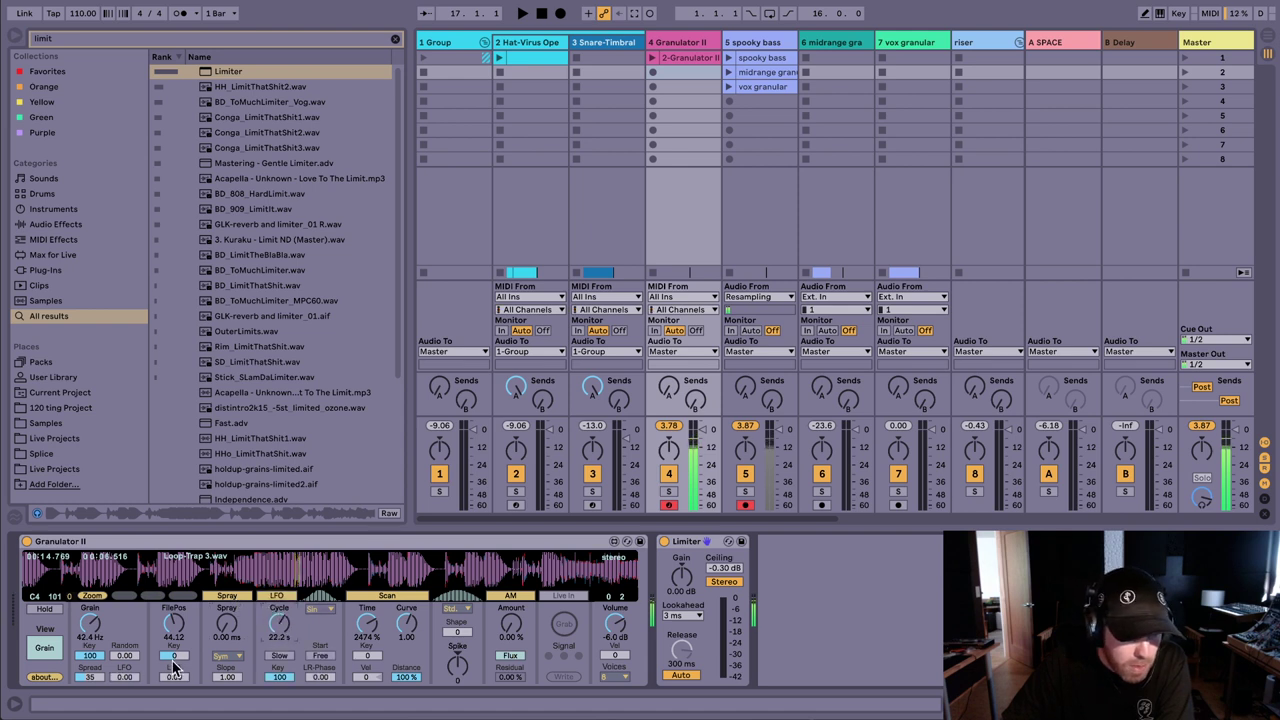
pyautogui.moveTo(126, 677); pyautogui.dragTo(126, 665)
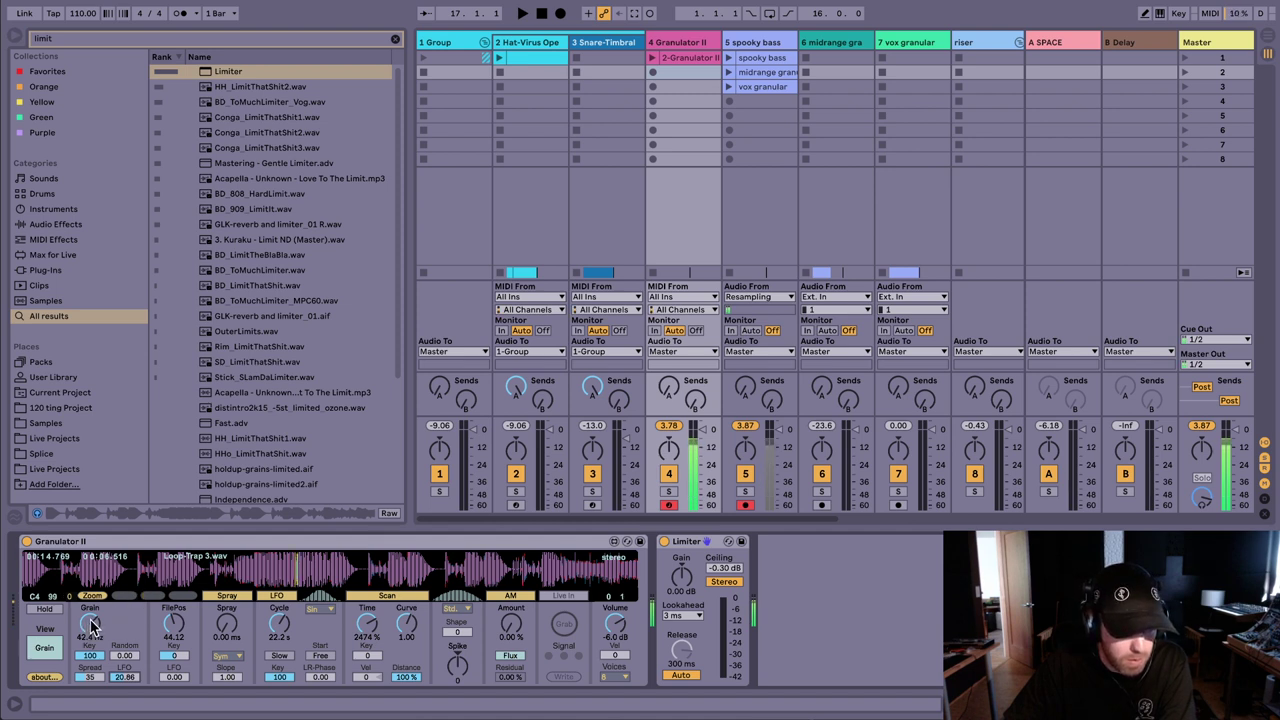
# Step: Set Granulator II's grain to 4.33 Hz, spread to 38 and LFO cycle to 18.1 s
pyautogui.moveTo(91, 626); pyautogui.dragTo(91, 640)
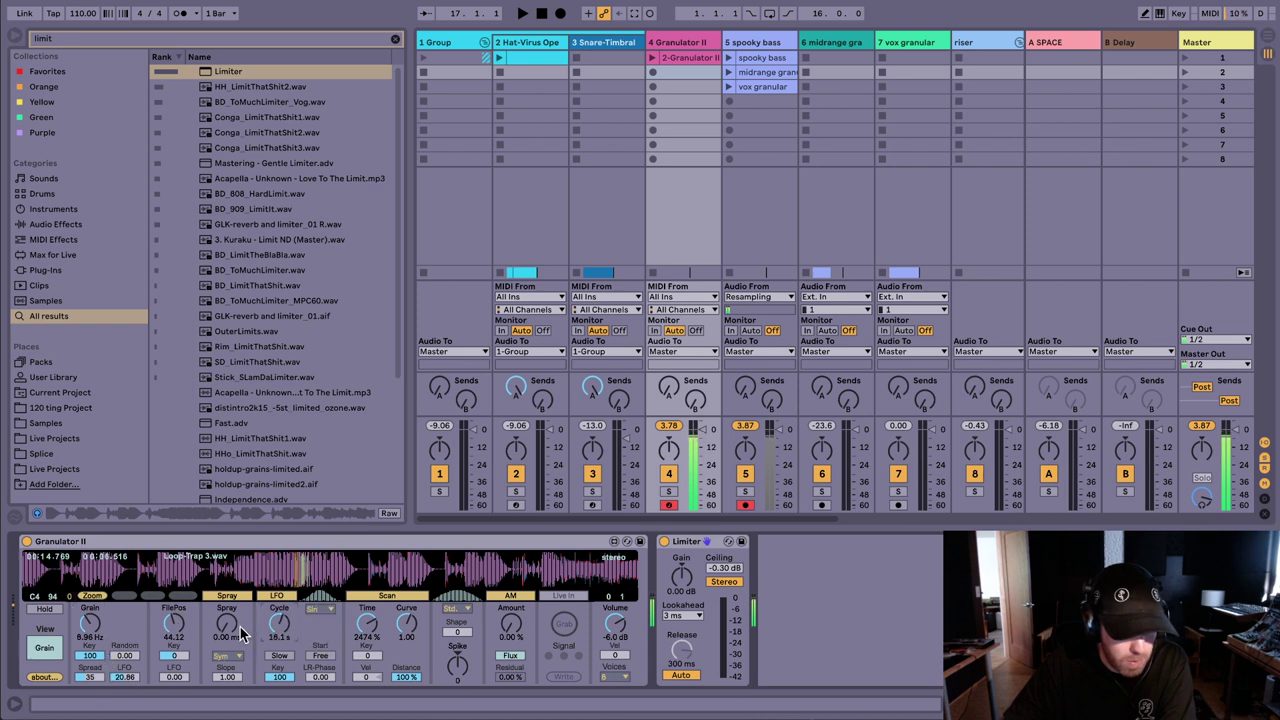
pyautogui.moveTo(89, 677); pyautogui.dragTo(89, 705)
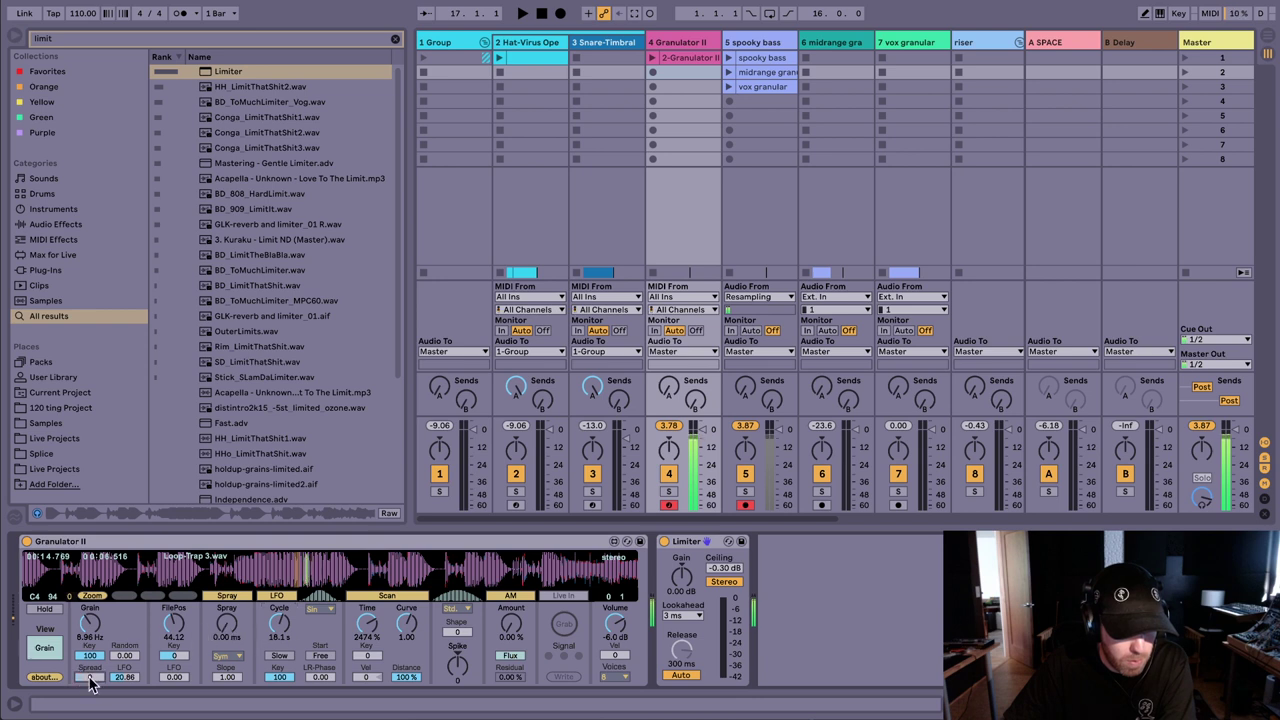
pyautogui.moveTo(100, 624); pyautogui.dragTo(89, 663)
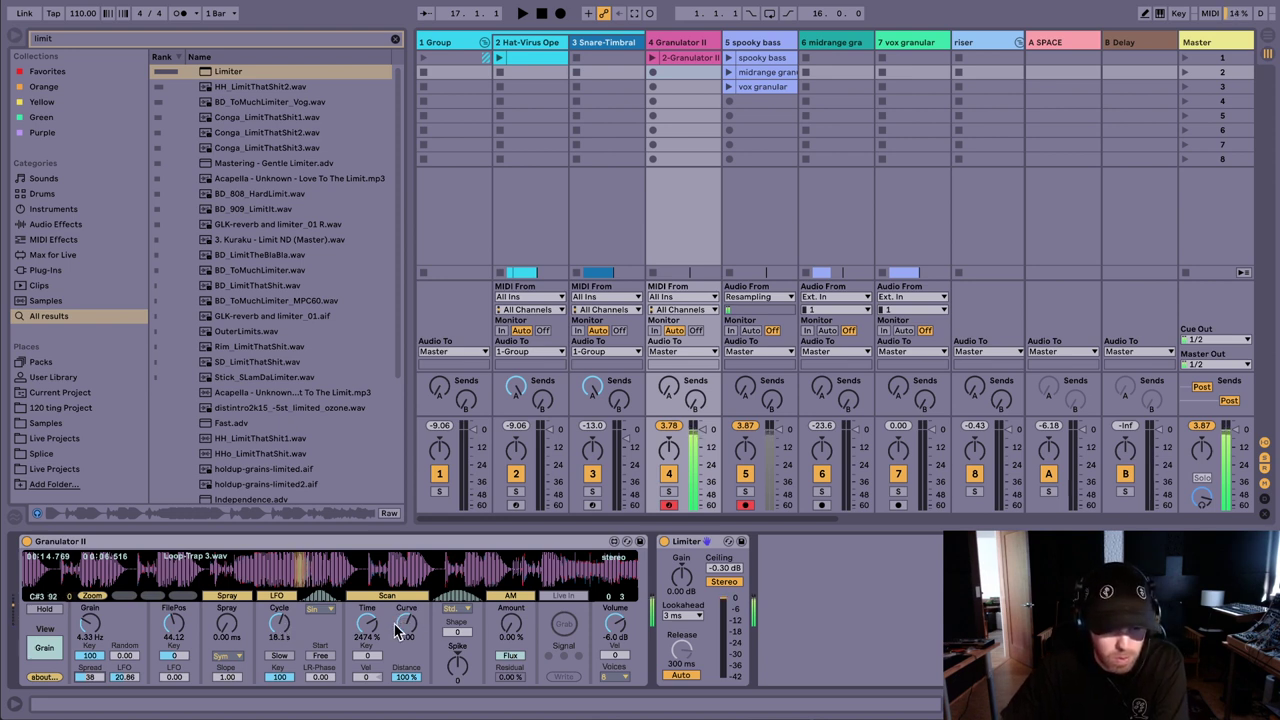
# Step: Find the Amp effect in the browser and insert it between Granulator II and the Limiter
pyautogui.hotkey('ctrl', 'f')
pyautogui.write('amp')
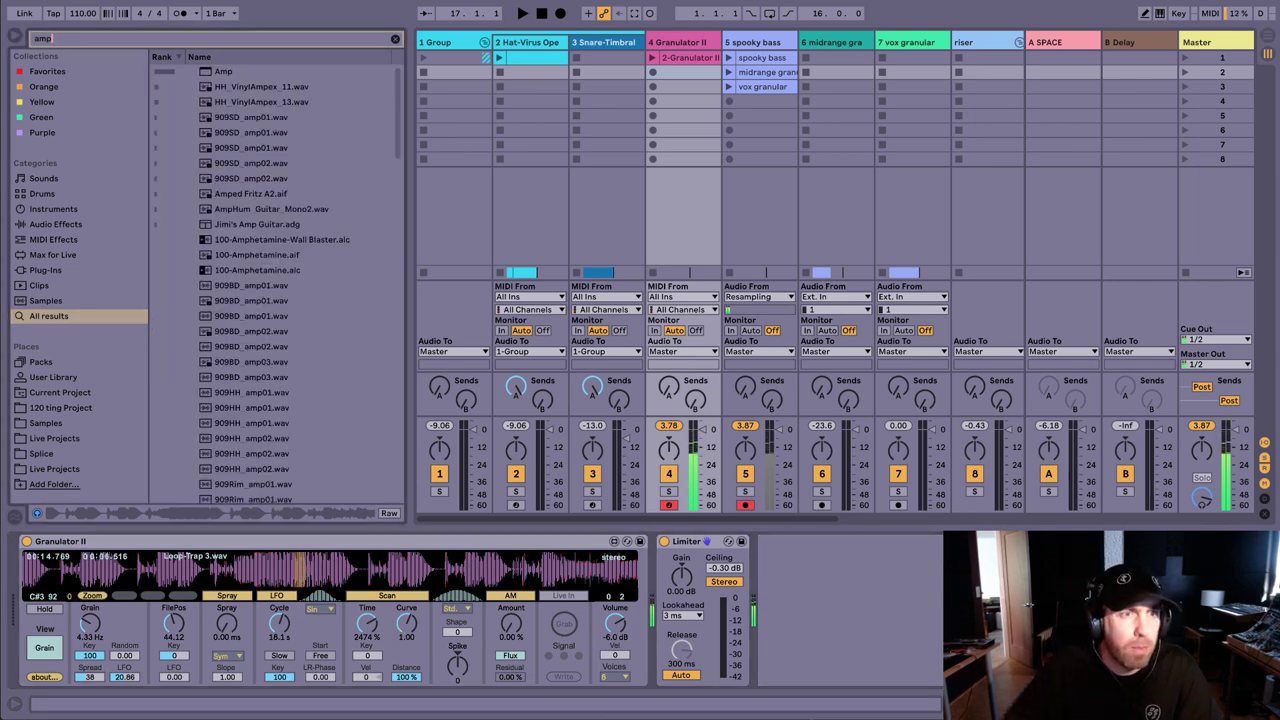
pyautogui.moveTo(224, 72); pyautogui.dragTo(652, 568)
# Step: Find ValhallaVintageVerb in the browser and load it between Granulator II and Amp
pyautogui.hotkey('ctrl', 'f')
pyautogui.write('valh')
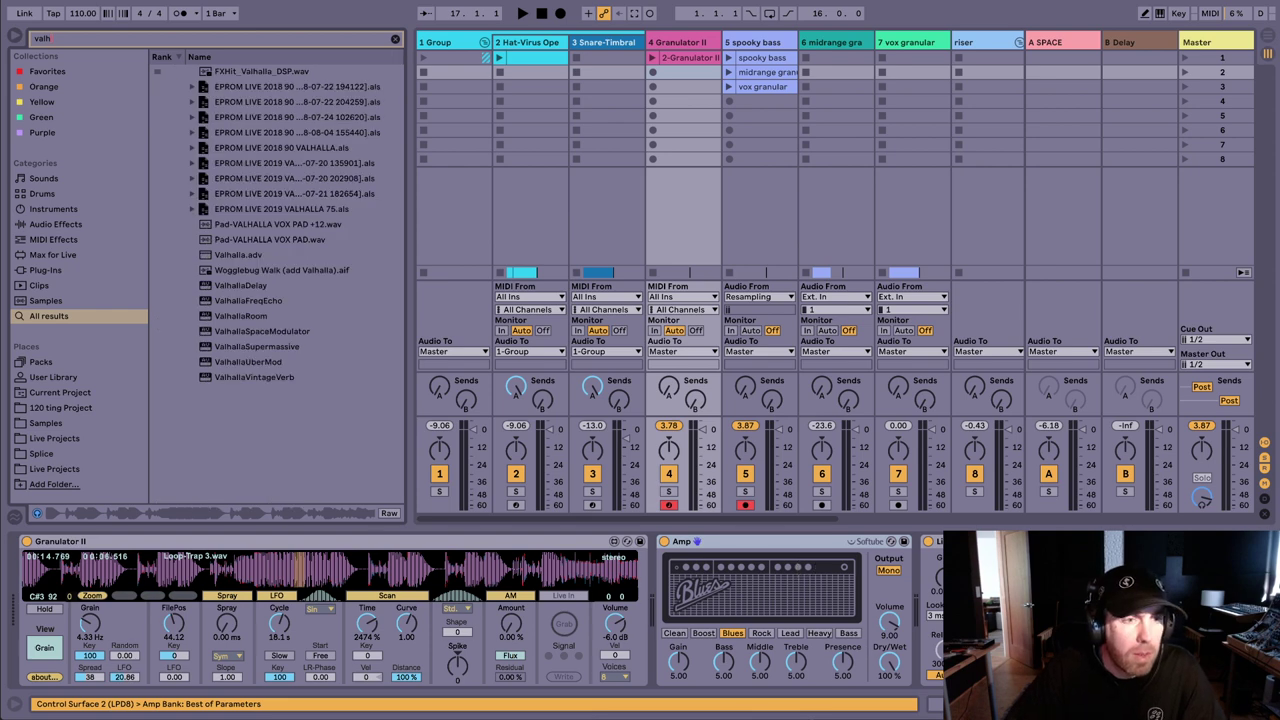
pyautogui.doubleClick(263, 376)
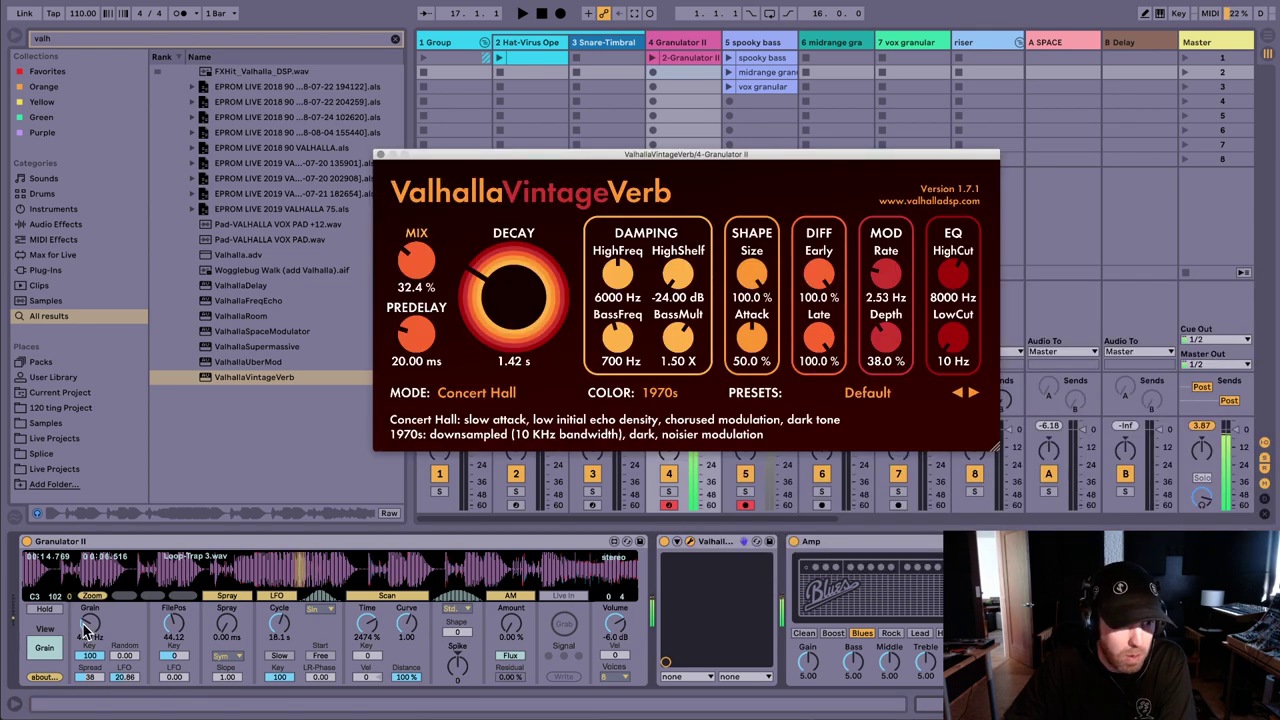
# Step: Set Granulator II's grain to 25.5 Hz and grain LFO amount to 3.88, and check its filter page
pyautogui.click(88, 628)
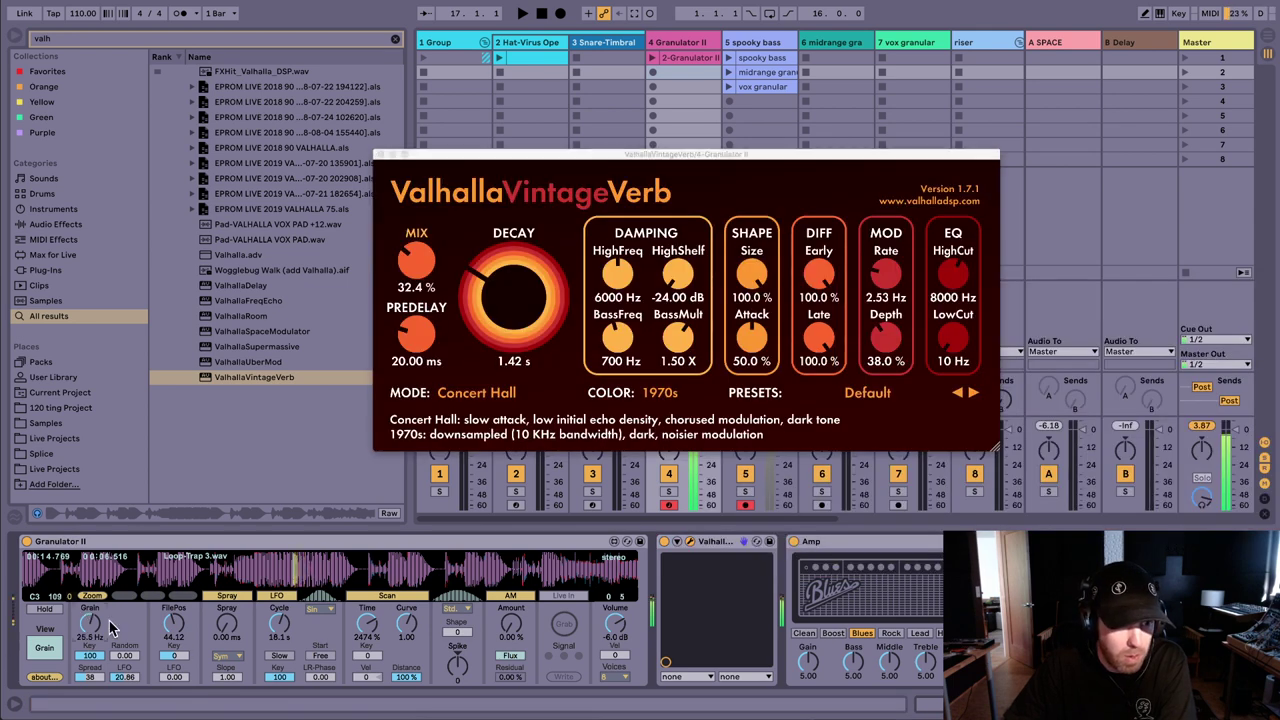
pyautogui.moveTo(125, 676); pyautogui.dragTo(129, 688)
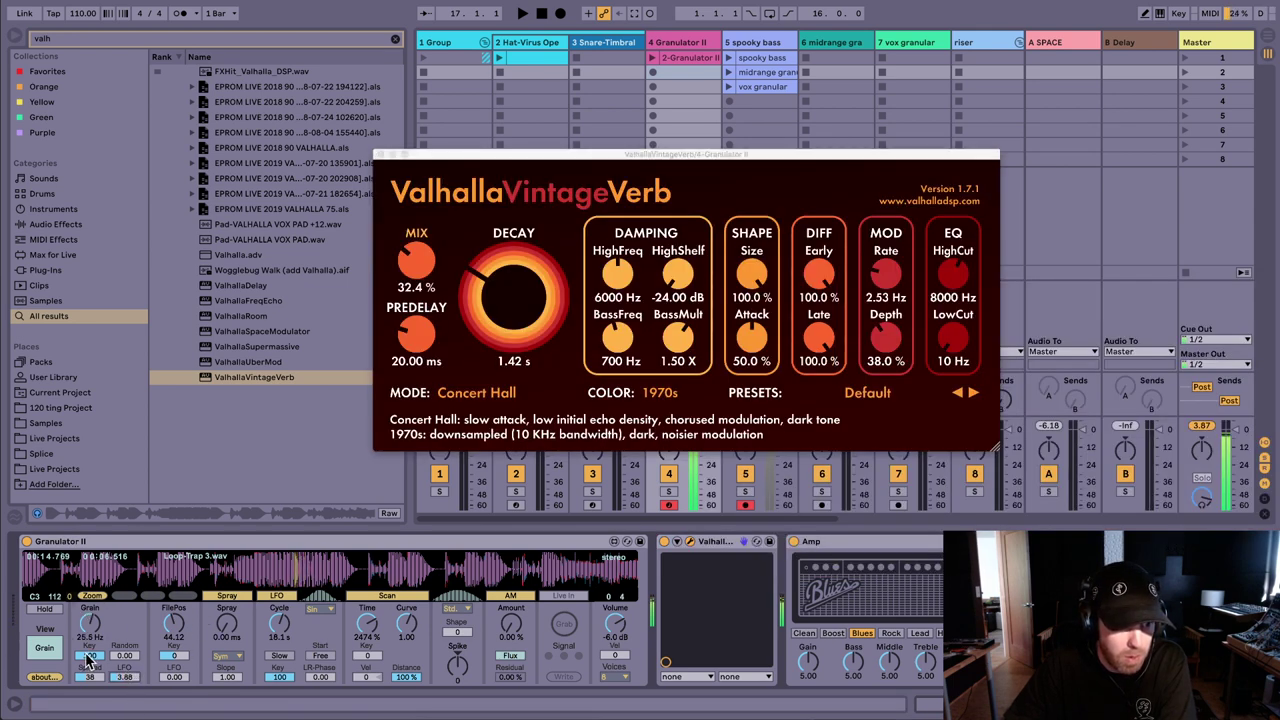
pyautogui.click(57, 649)
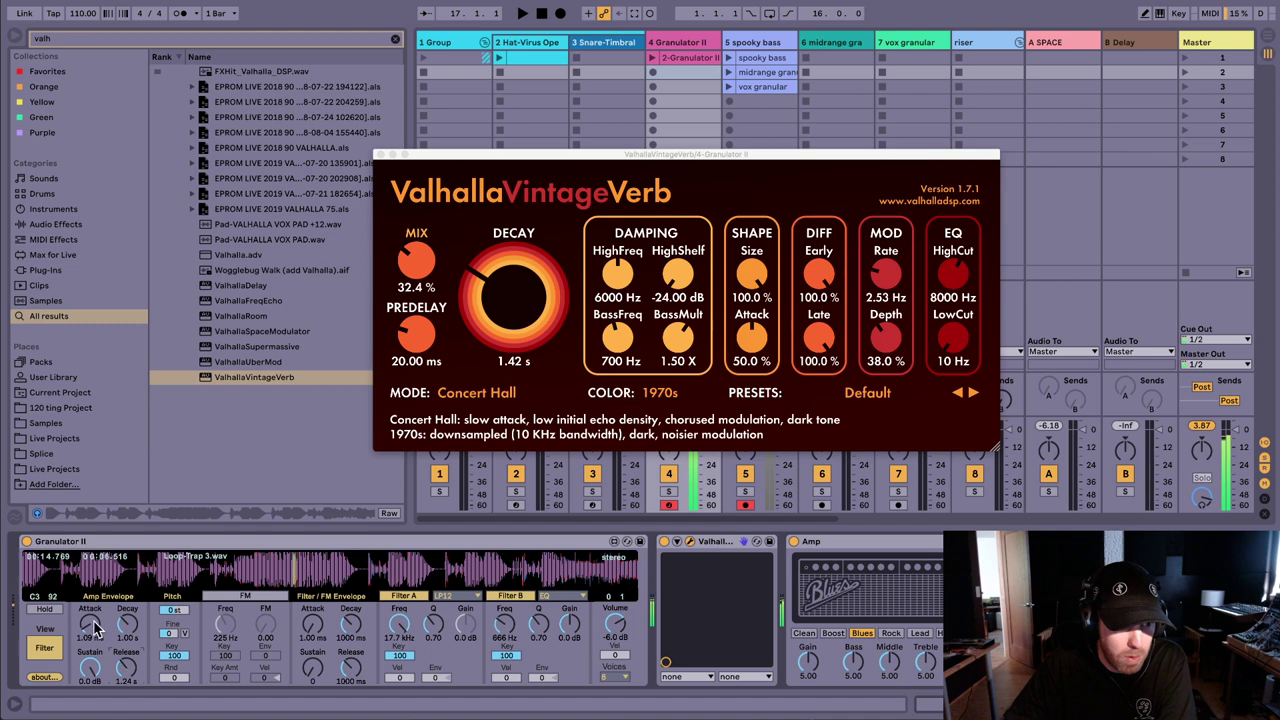
pyautogui.click(44, 648)
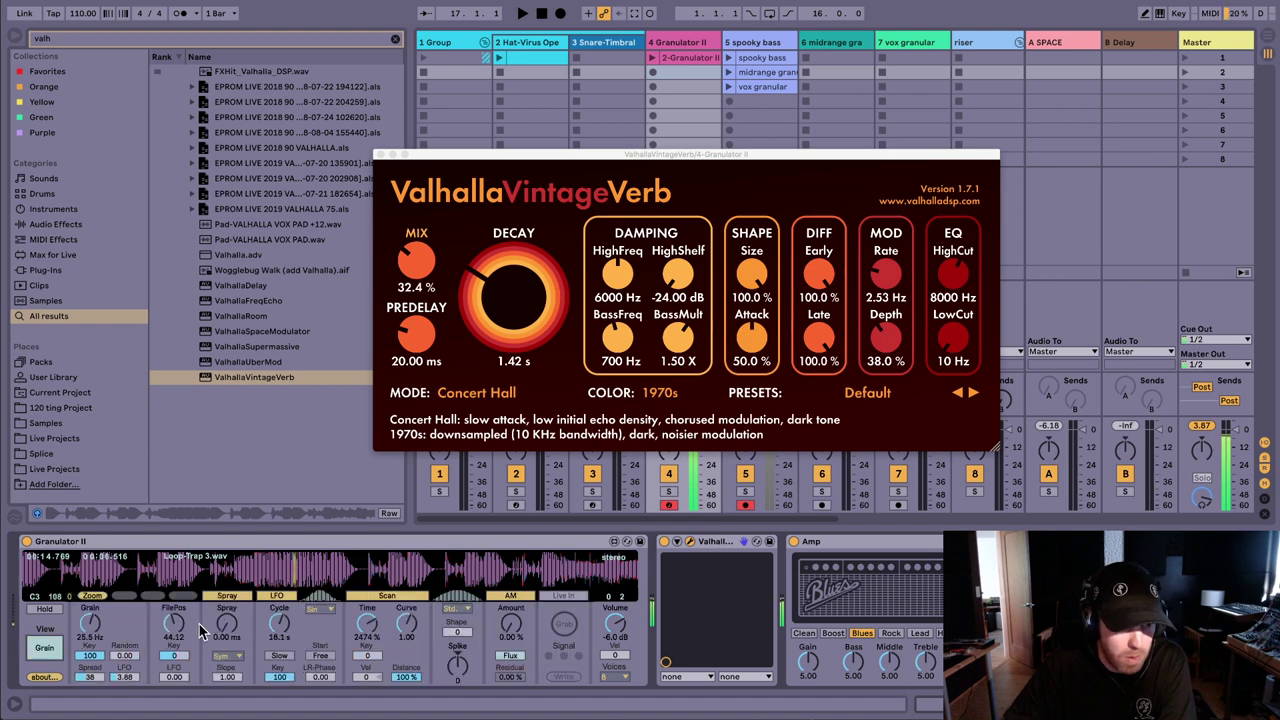
# Step: Set Granulator II's LFO cycle to 6.86 s, grain to 7.46 Hz and scan time to 1200%
pyautogui.moveTo(234, 627); pyautogui.dragTo(217, 644)
pyautogui.moveTo(283, 621); pyautogui.dragTo(283, 633)
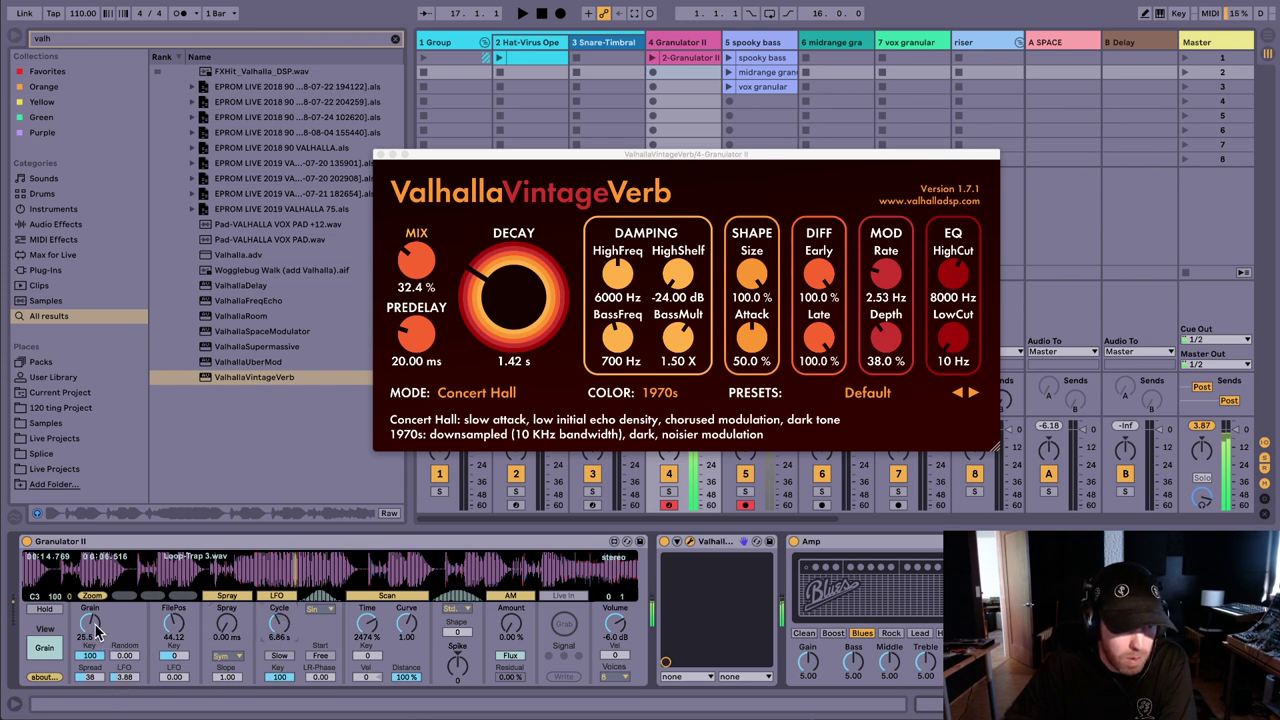
pyautogui.moveTo(90, 622); pyautogui.dragTo(90, 628)
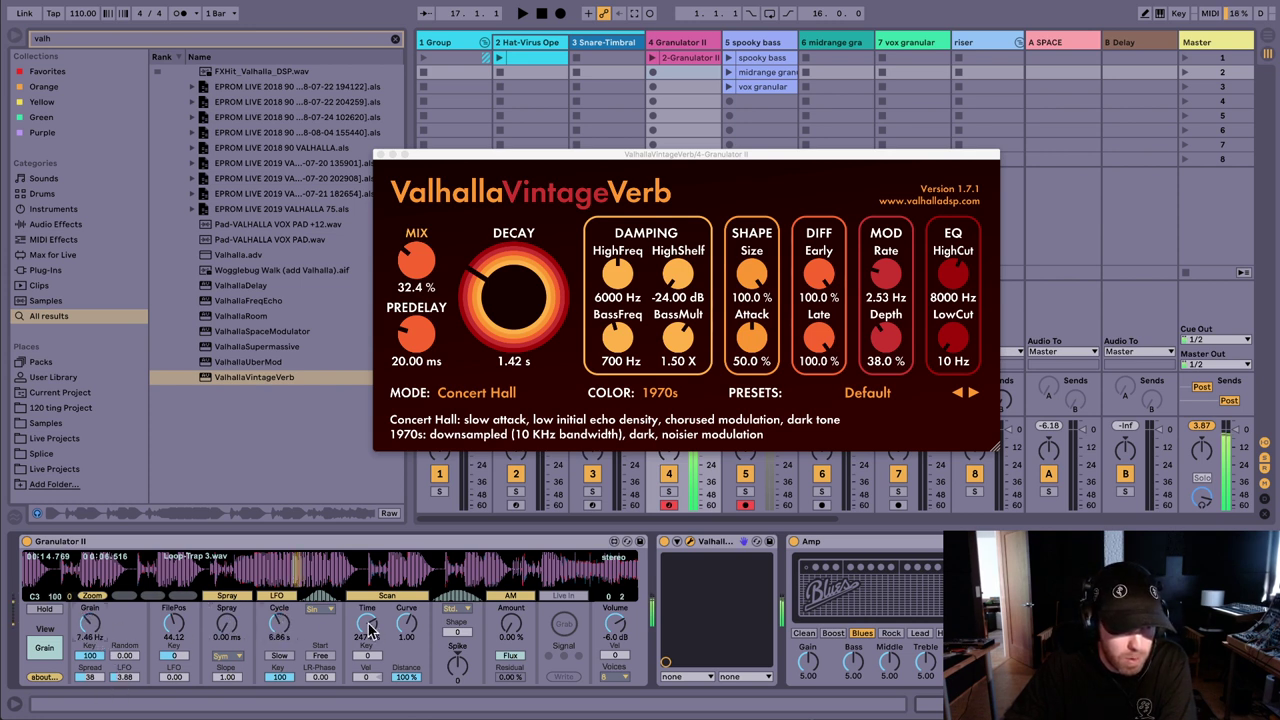
pyautogui.moveTo(369, 624); pyautogui.dragTo(369, 638)
# Step: Find the OTT preset in the browser and load it after Amp on the Granulator II track
pyautogui.moveTo(597, 154); pyautogui.dragTo(480, 152)
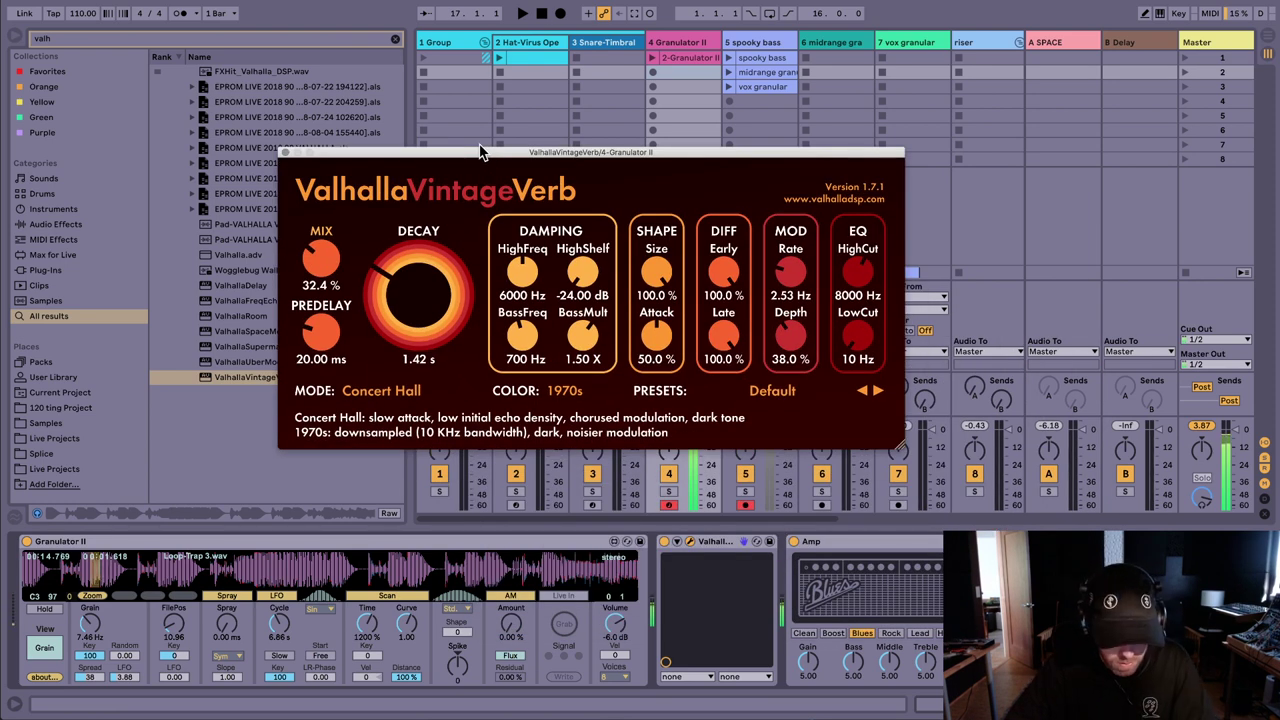
pyautogui.hotkey('ctrl', 'f')
pyautogui.write('ott')
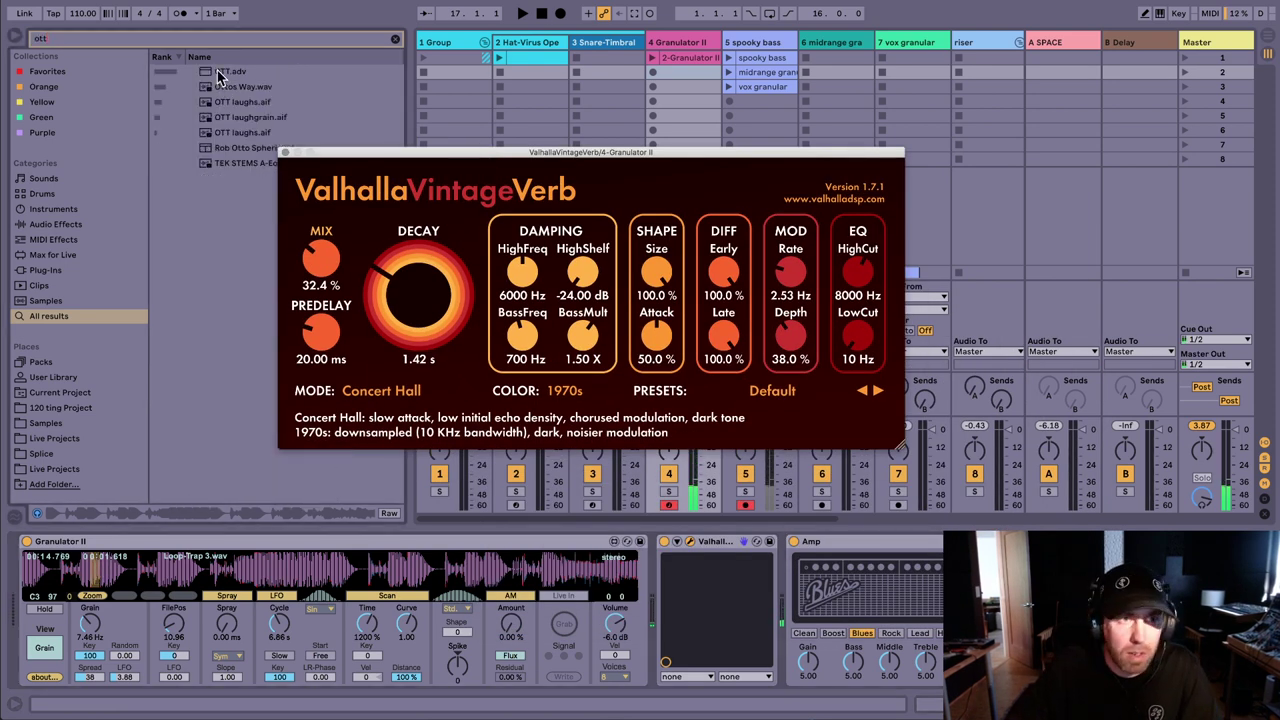
pyautogui.press('Down')
pyautogui.press('Return')
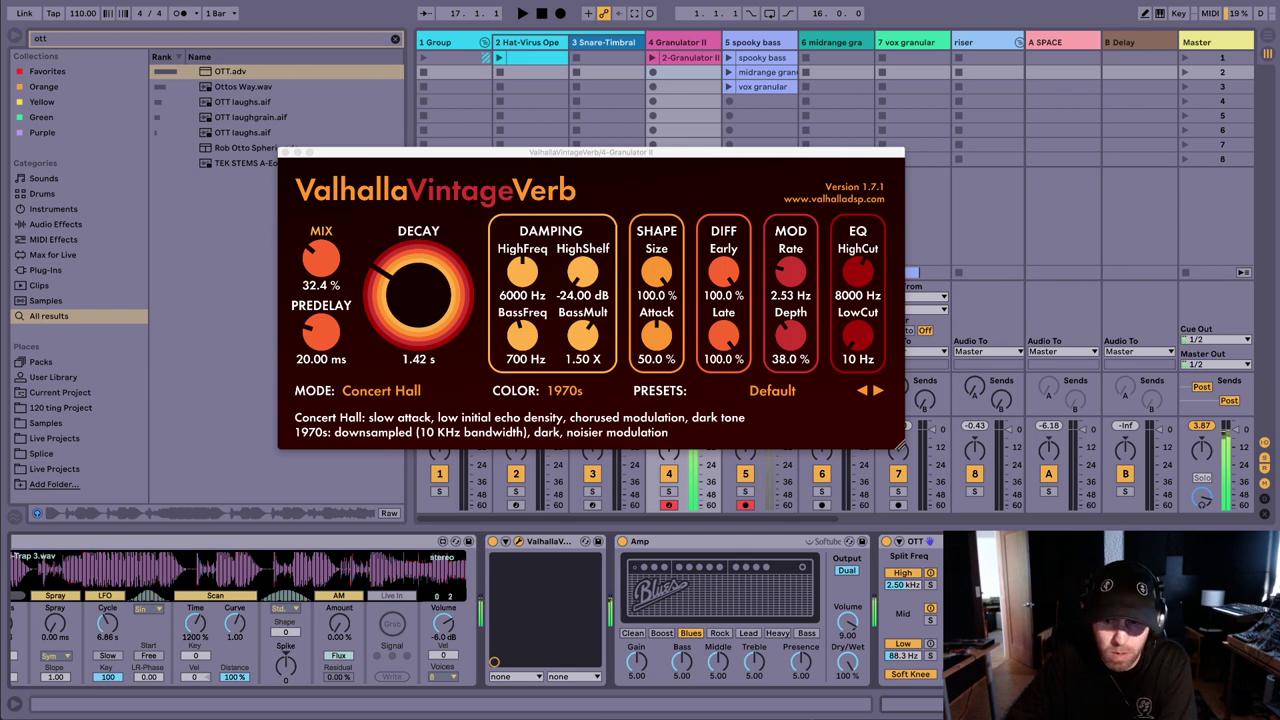
# Step: Close the reverb's window and start recording the resampled output into slot 4 of the spooky bass track
pyautogui.moveTo(686, 160); pyautogui.dragTo(778, 222)
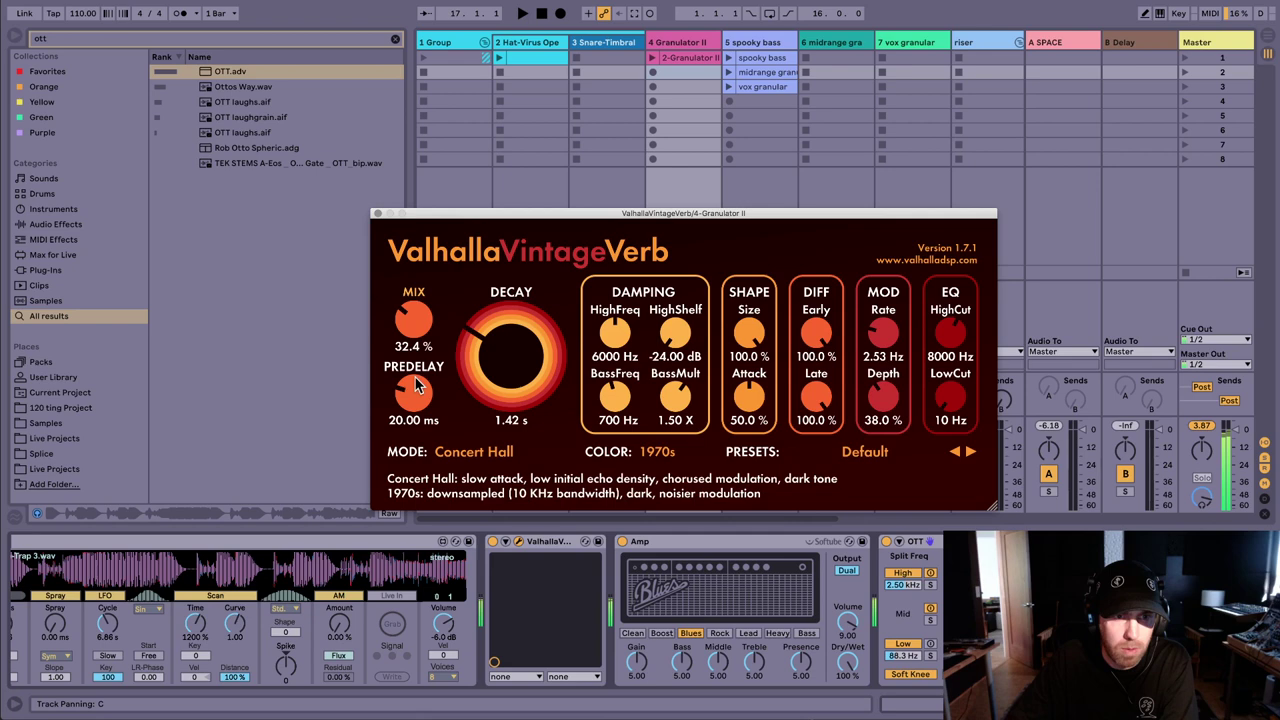
pyautogui.click(376, 213)
pyautogui.click(716, 96)
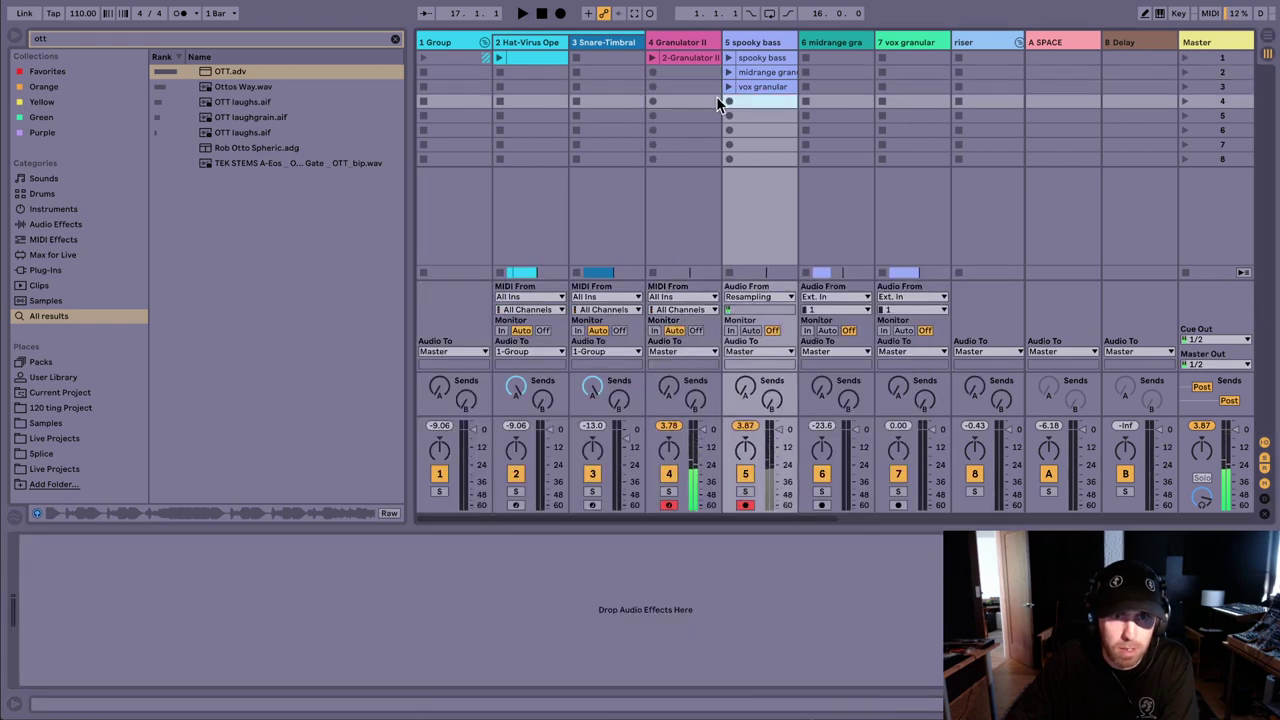
pyautogui.click(729, 101)
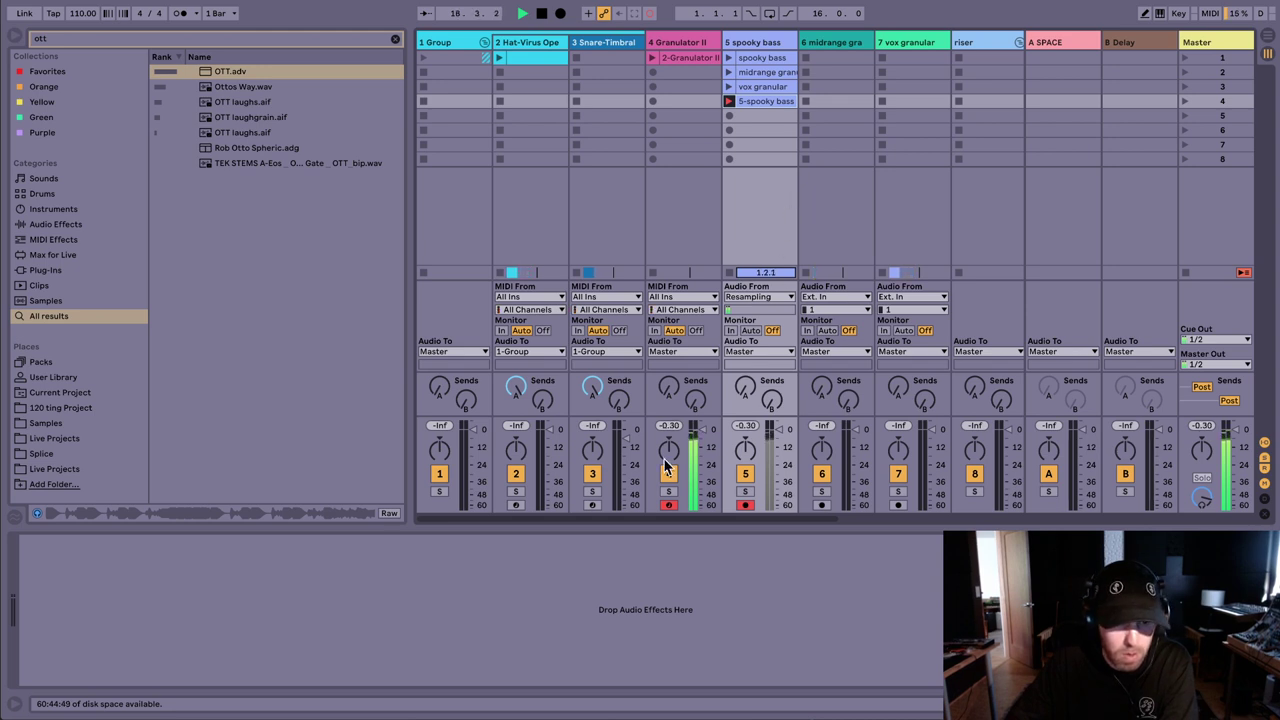
# Step: While recording, move Granulator II's file position to 24.46, set spread to 0, and shift the position to 21.34
pyautogui.click(686, 42)
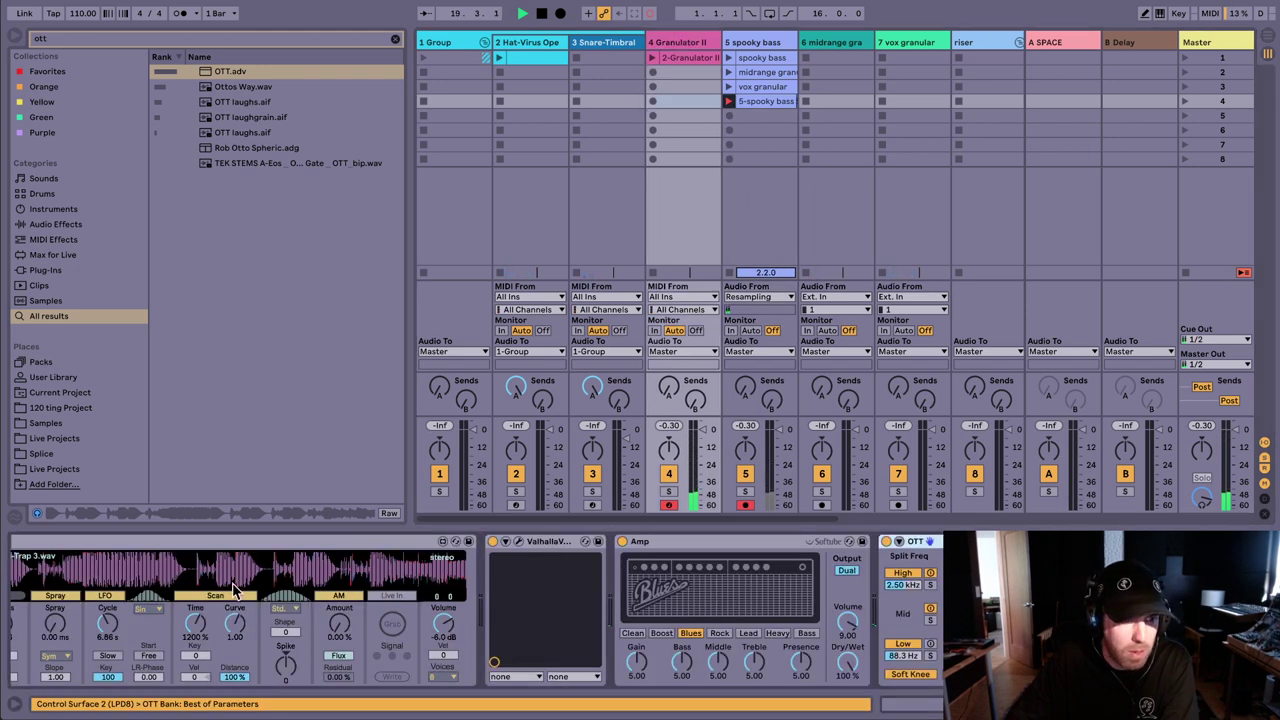
pyautogui.click(381, 566)
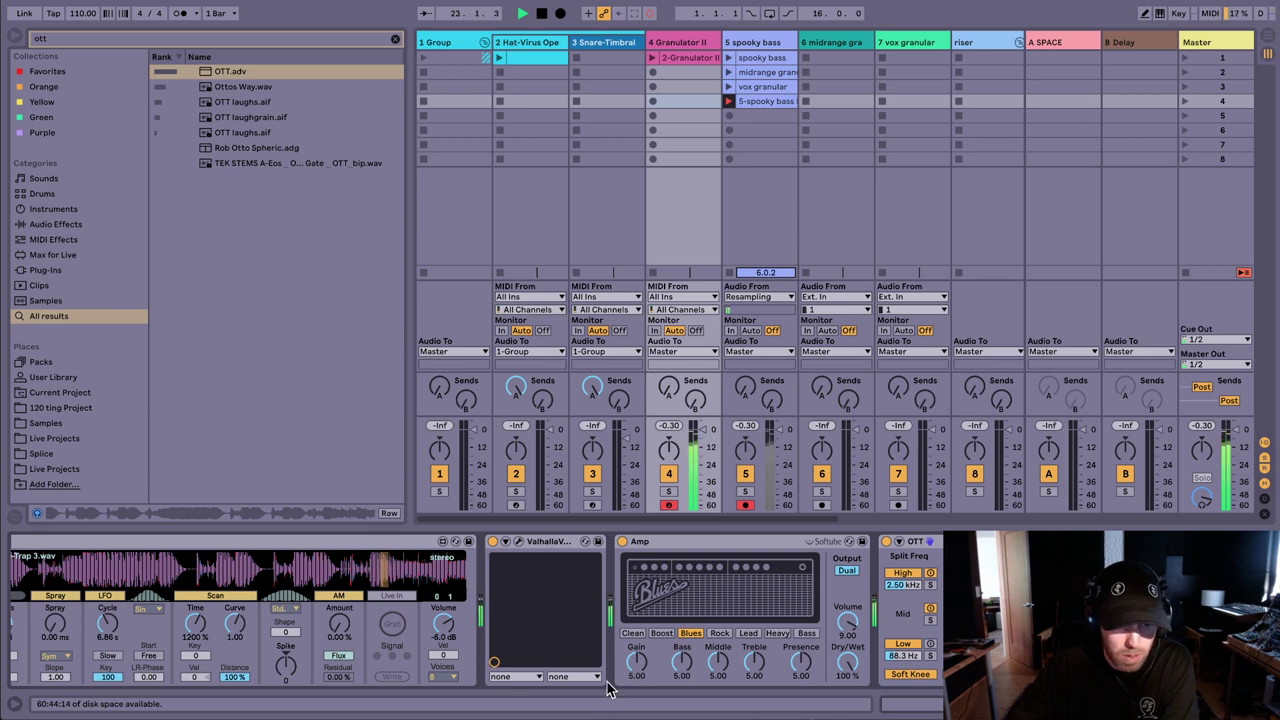
pyautogui.hscroll(-3, 652, 682)
pyautogui.click(175, 574)
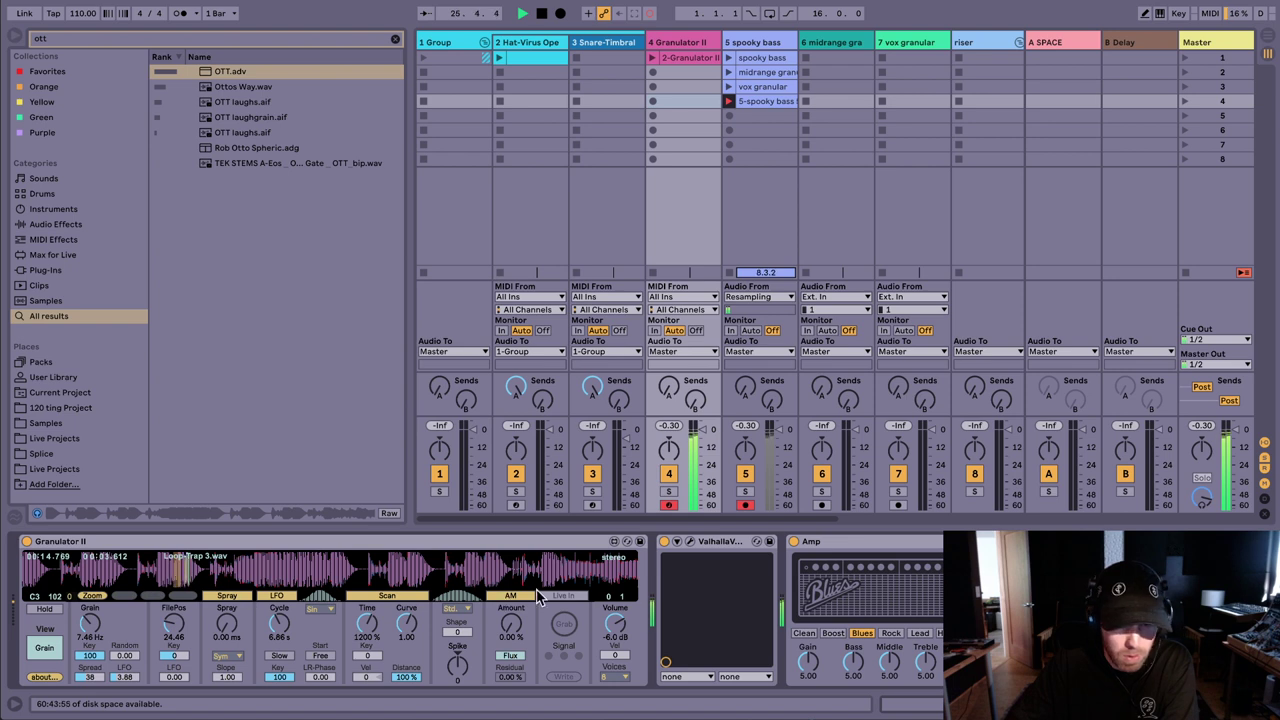
pyautogui.moveTo(97, 678); pyautogui.dragTo(97, 714)
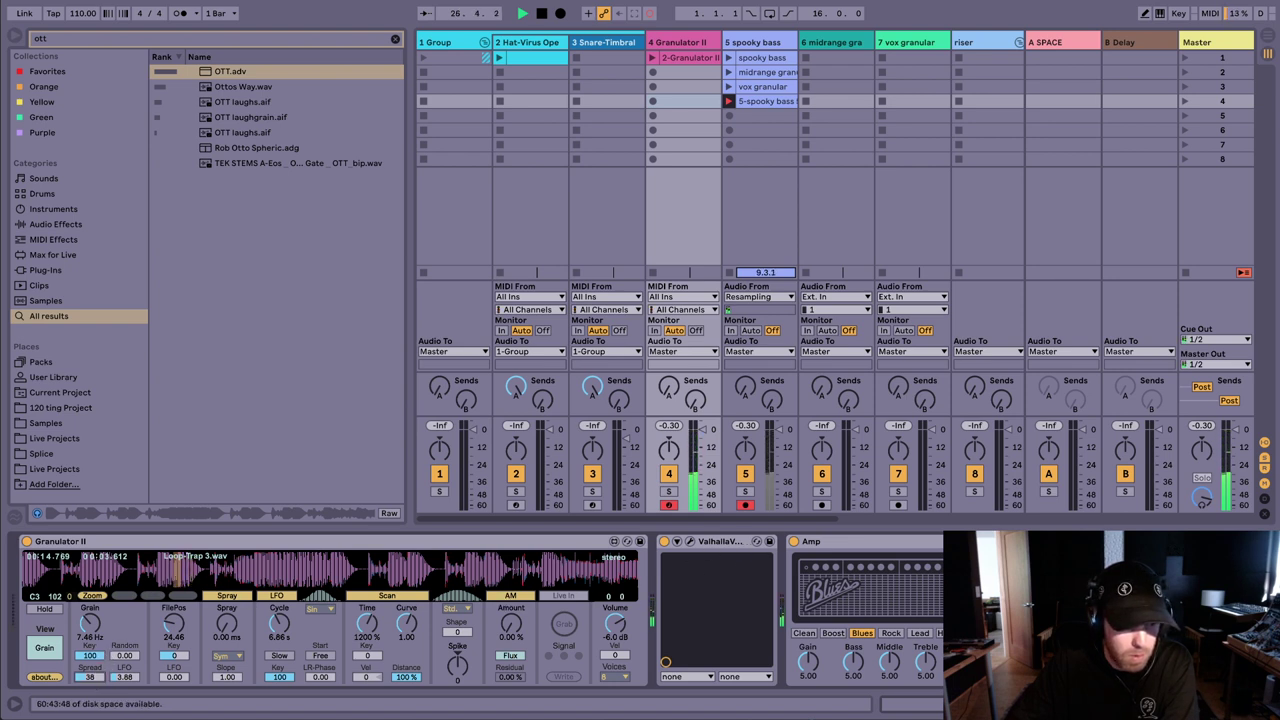
pyautogui.click(157, 570)
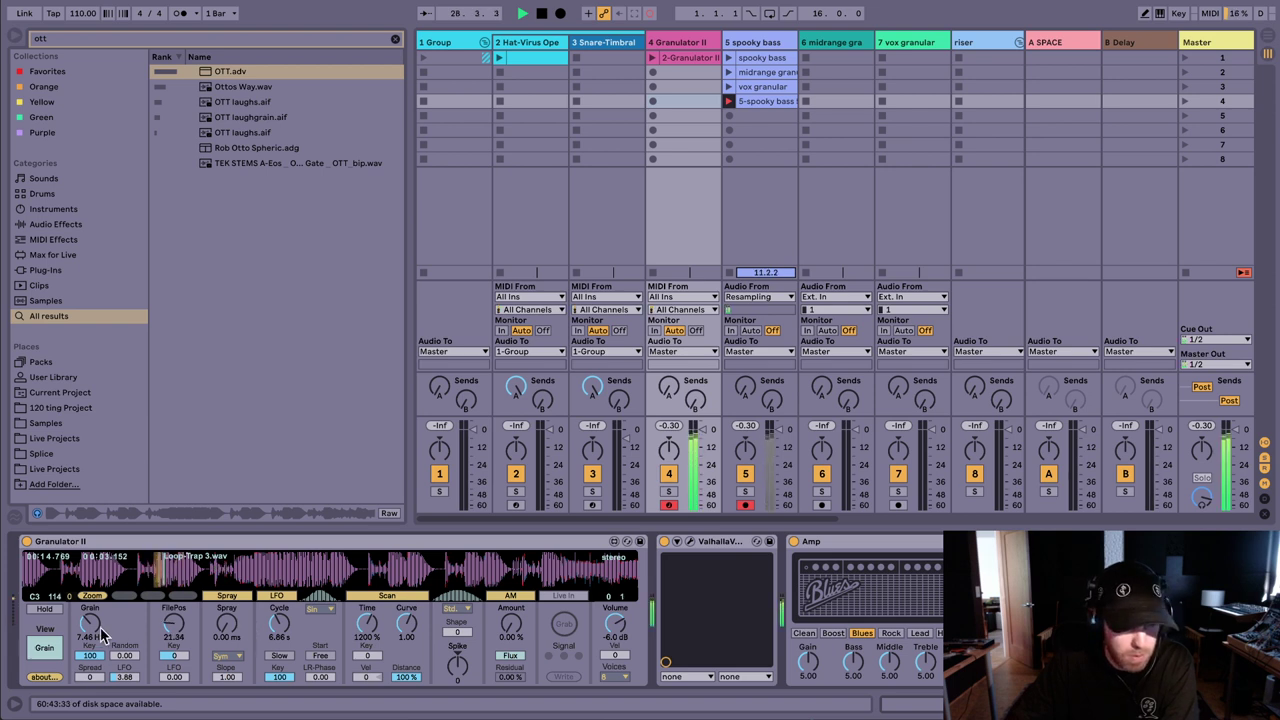
# Step: Set Granulator II's grain to 38.0 Hz and grain LFO amount to 46.93, and move the file position to 50.62
pyautogui.moveTo(100, 636); pyautogui.dragTo(92, 625)
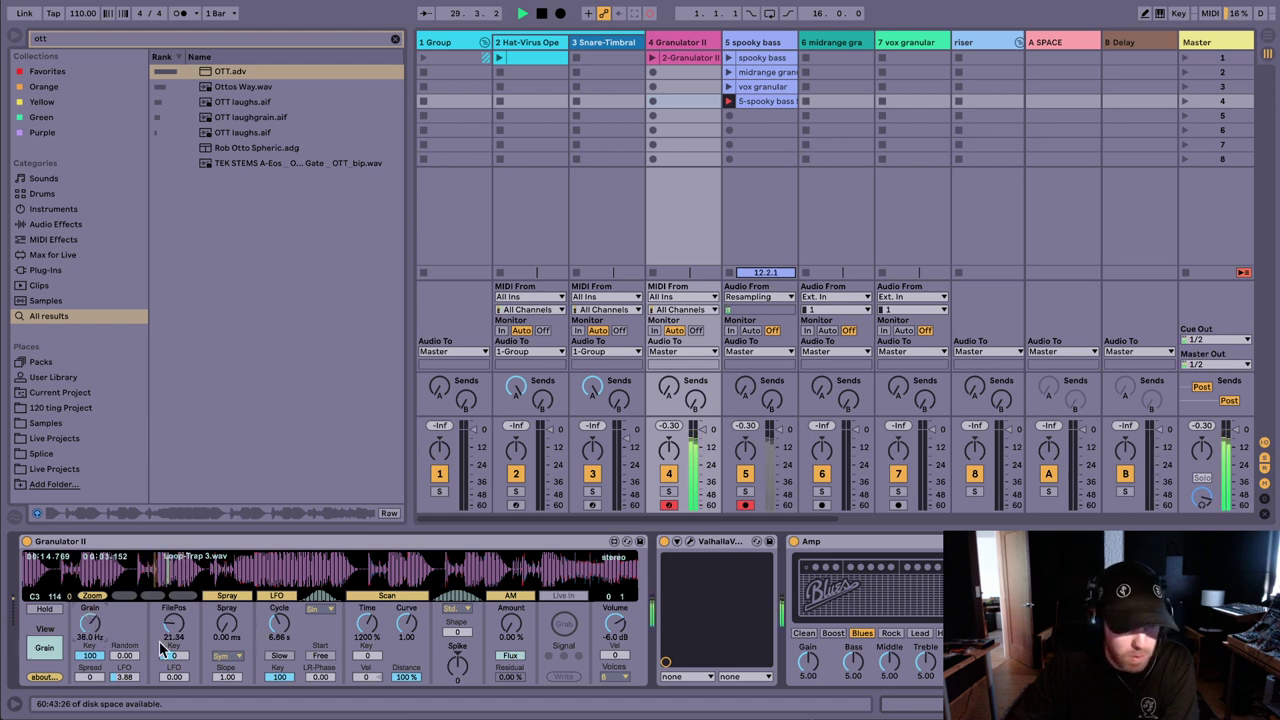
pyautogui.moveTo(125, 677); pyautogui.dragTo(125, 665)
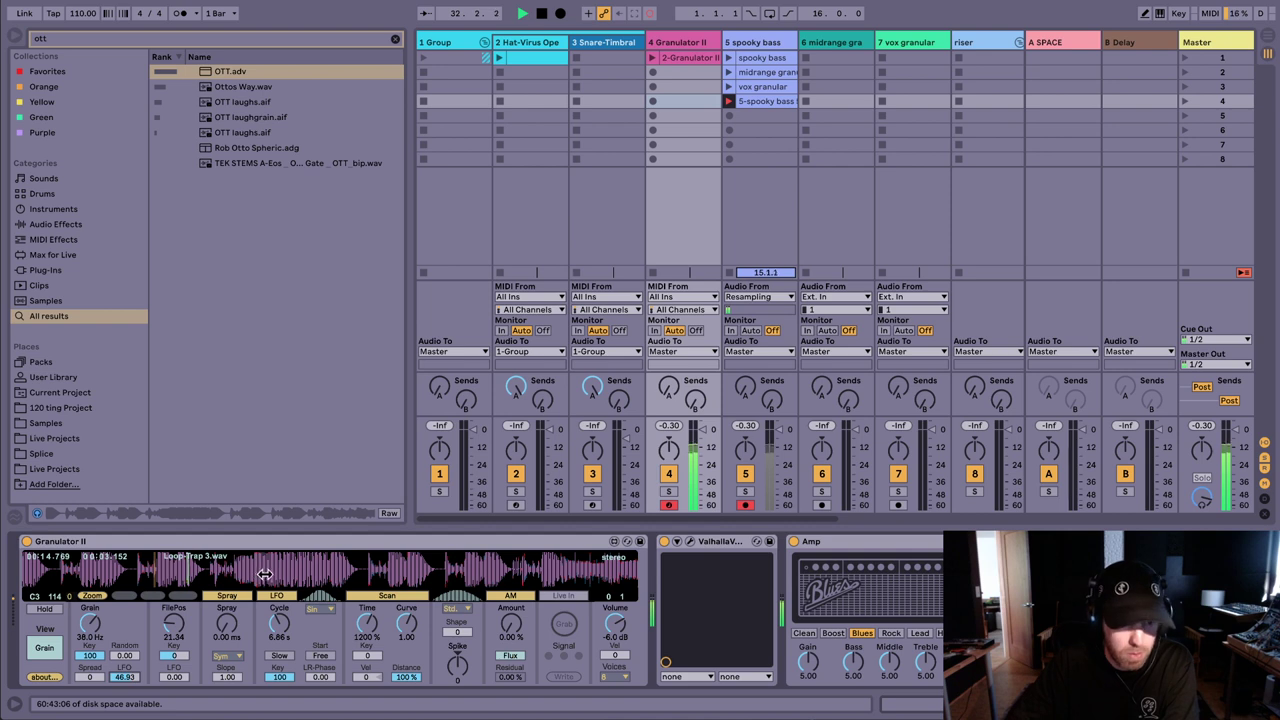
pyautogui.moveTo(214, 572); pyautogui.dragTo(333, 564)
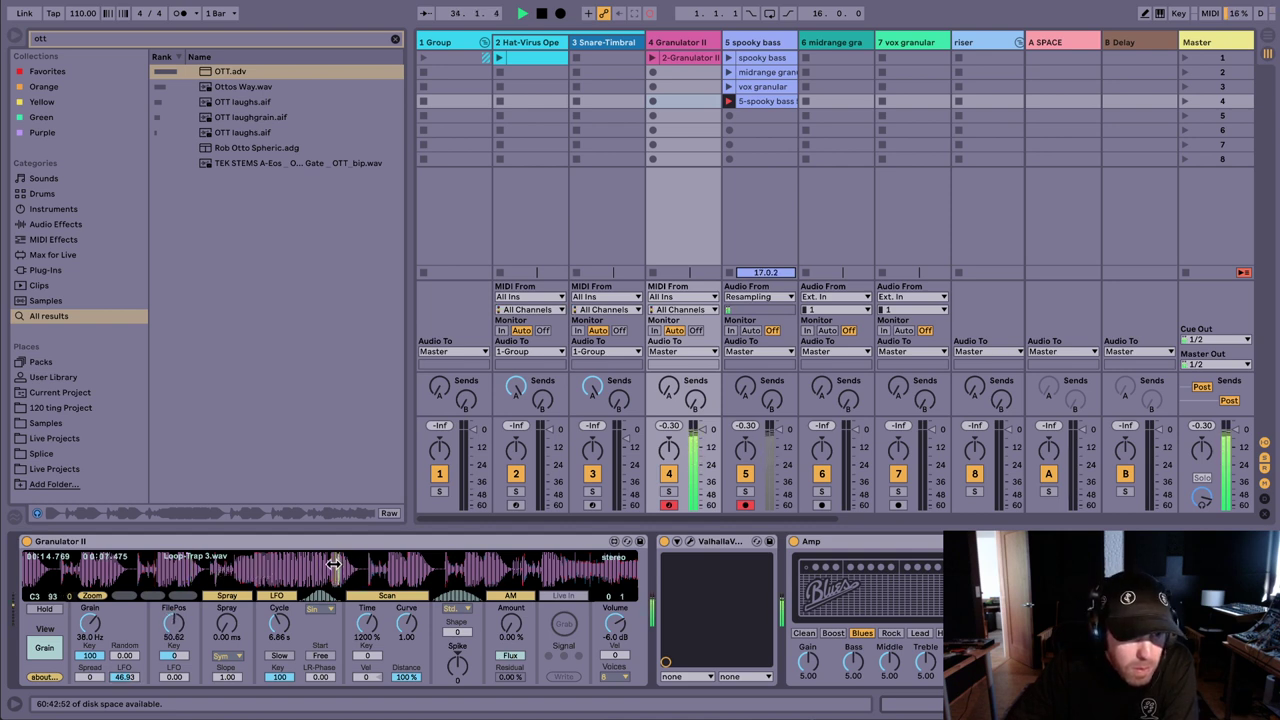
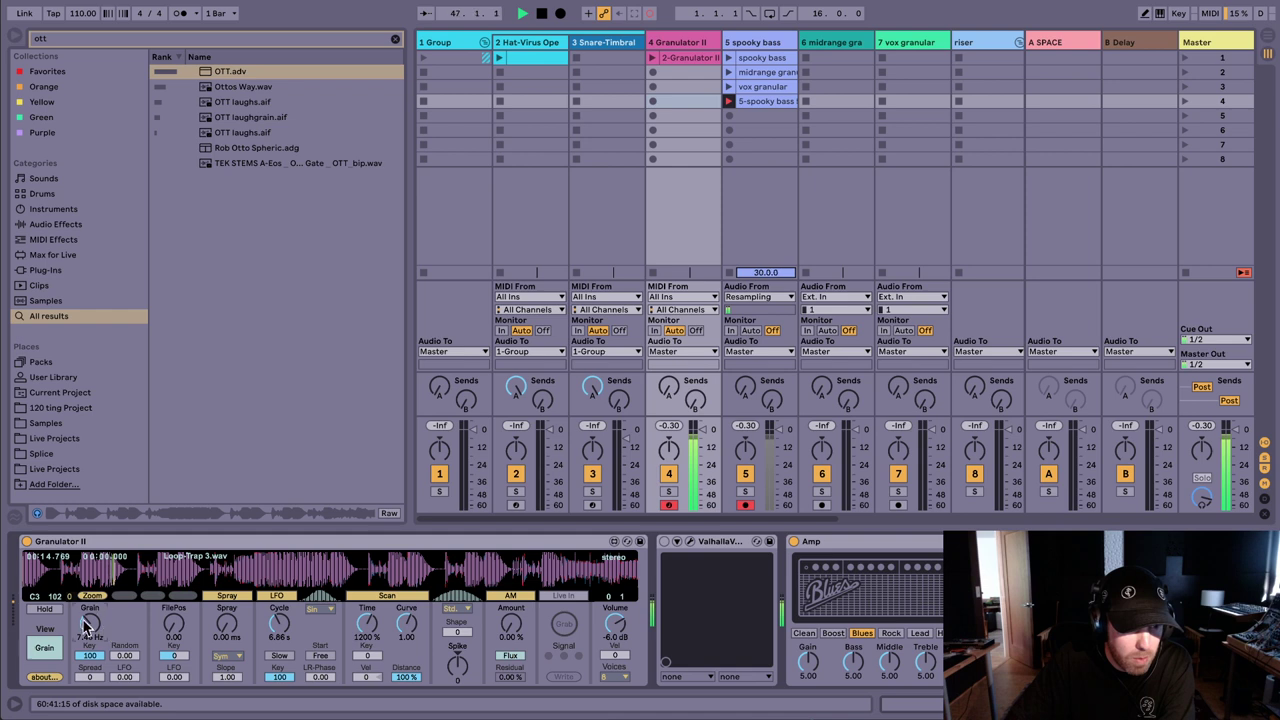
# Step: Set Granulator II's grain to 18.7 Hz and sweep the file position through 28.41 to 8.87
pyautogui.moveTo(87, 616); pyautogui.dragTo(87, 626)
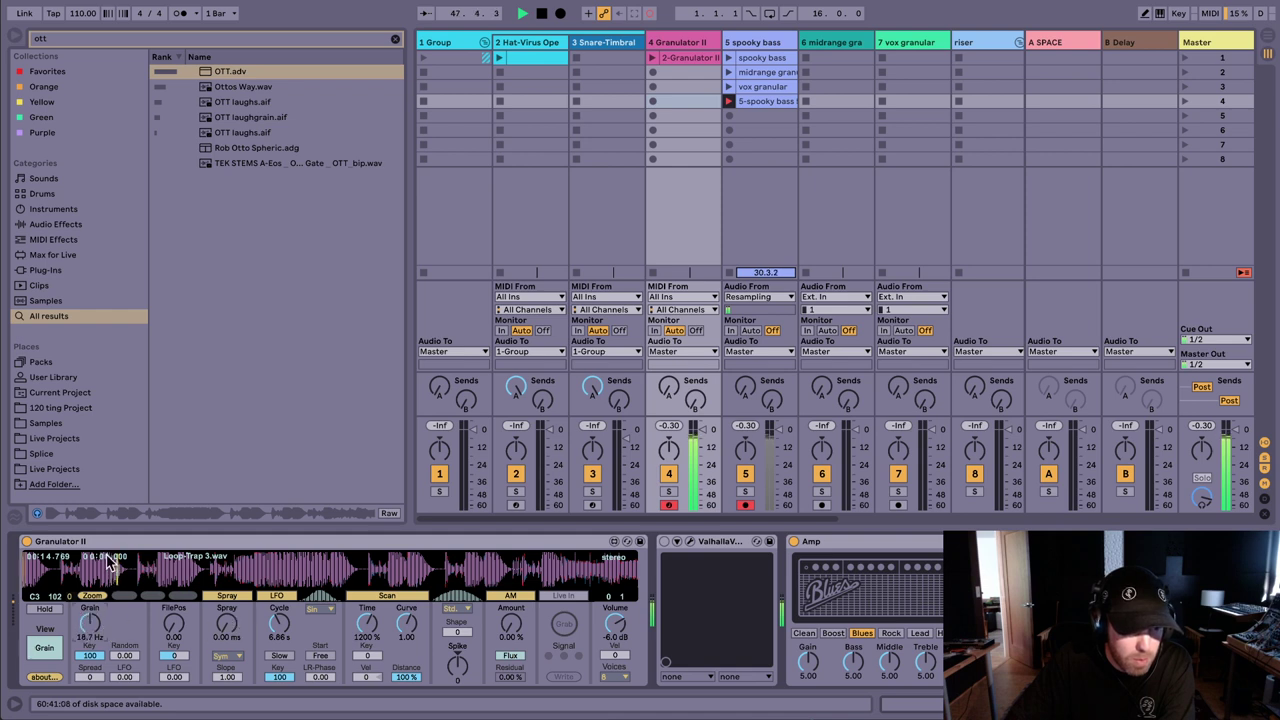
pyautogui.moveTo(108, 562); pyautogui.dragTo(197, 570)
pyautogui.moveTo(305, 575); pyautogui.dragTo(237, 570)
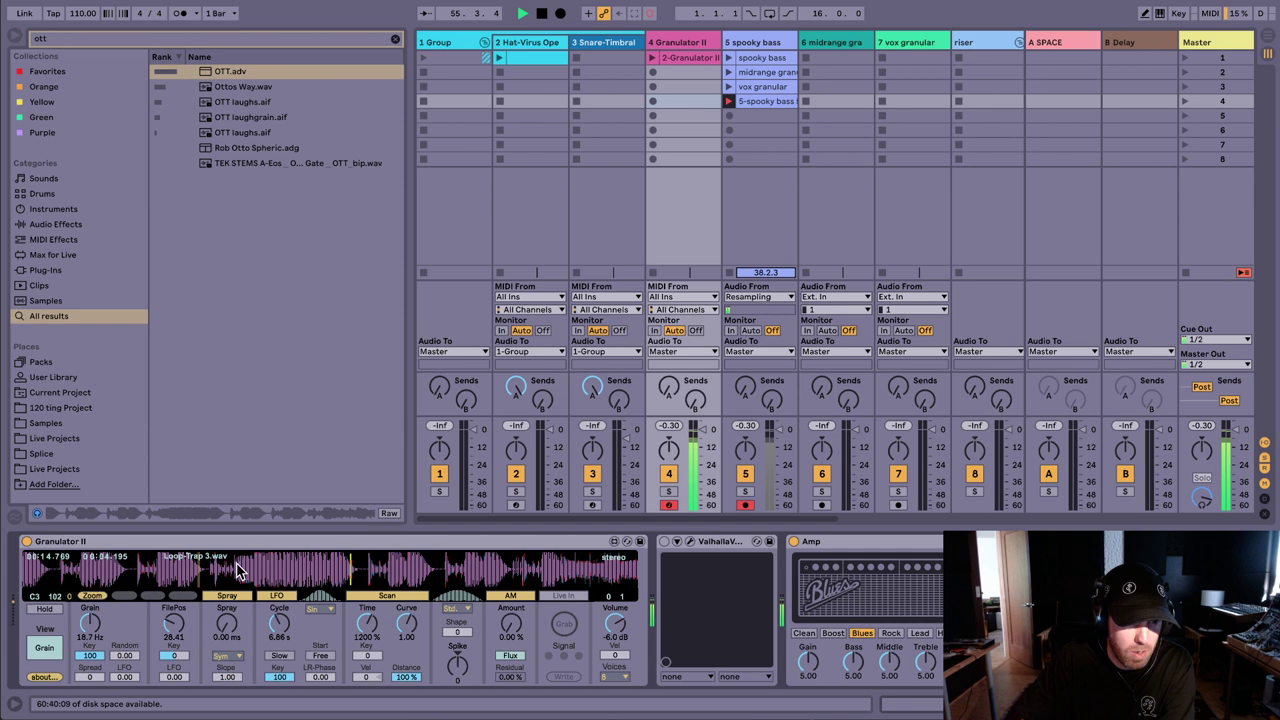
pyautogui.moveTo(237, 570); pyautogui.dragTo(75, 583)
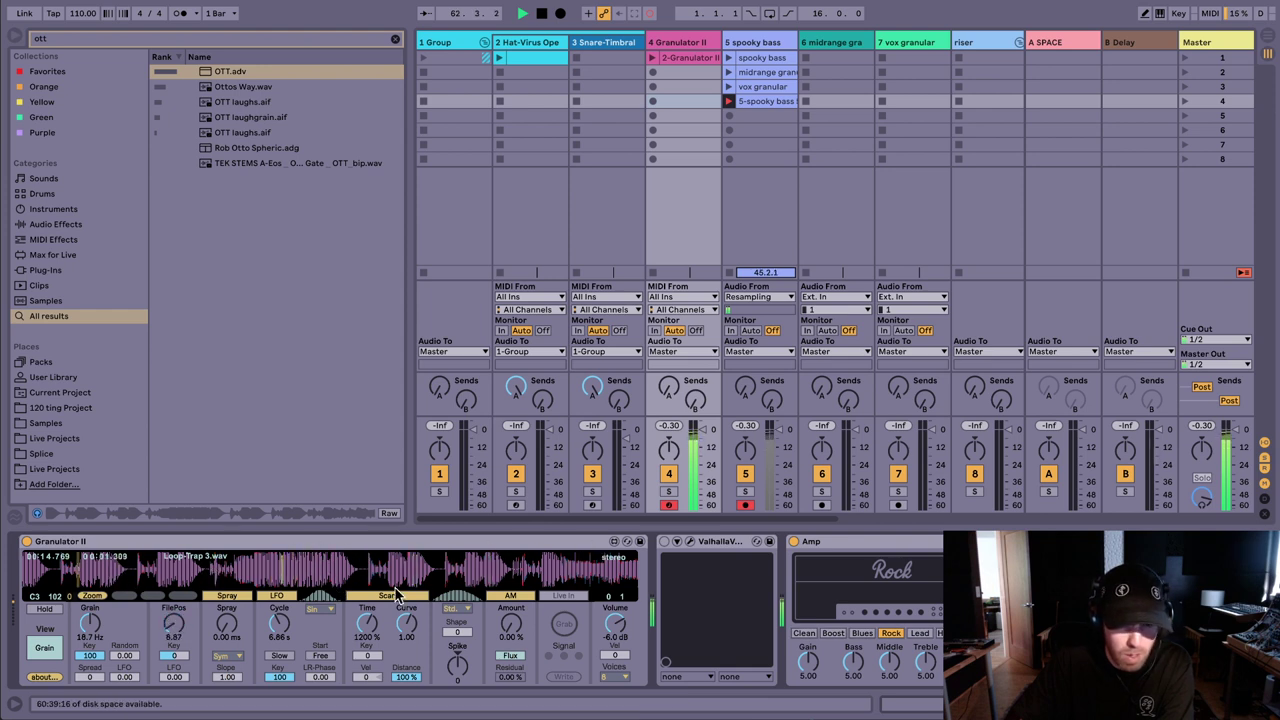
# Step: Try Amp's Lead model with Granulator II's file position at 17.31, and return Amp to Blues with gain 6.19
pyautogui.click(917, 630)
pyautogui.moveTo(260, 570); pyautogui.dragTo(123, 578)
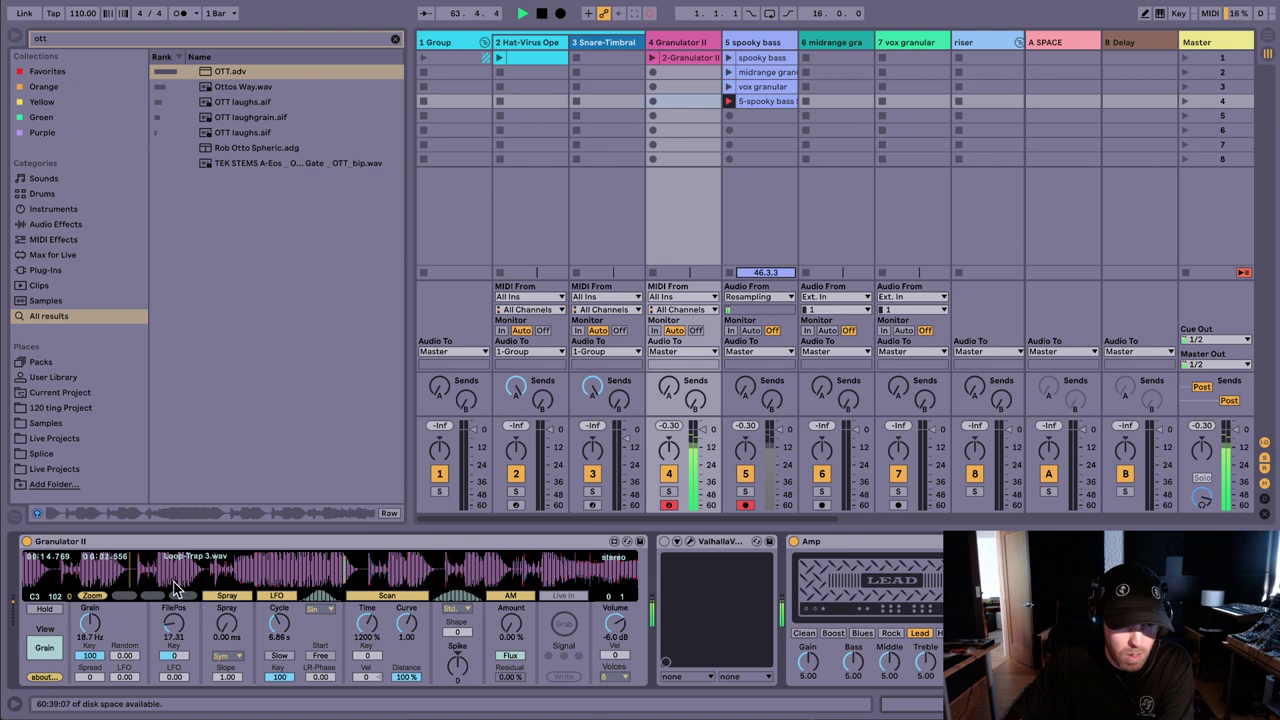
pyautogui.click(861, 634)
pyautogui.moveTo(808, 662); pyautogui.dragTo(808, 652)
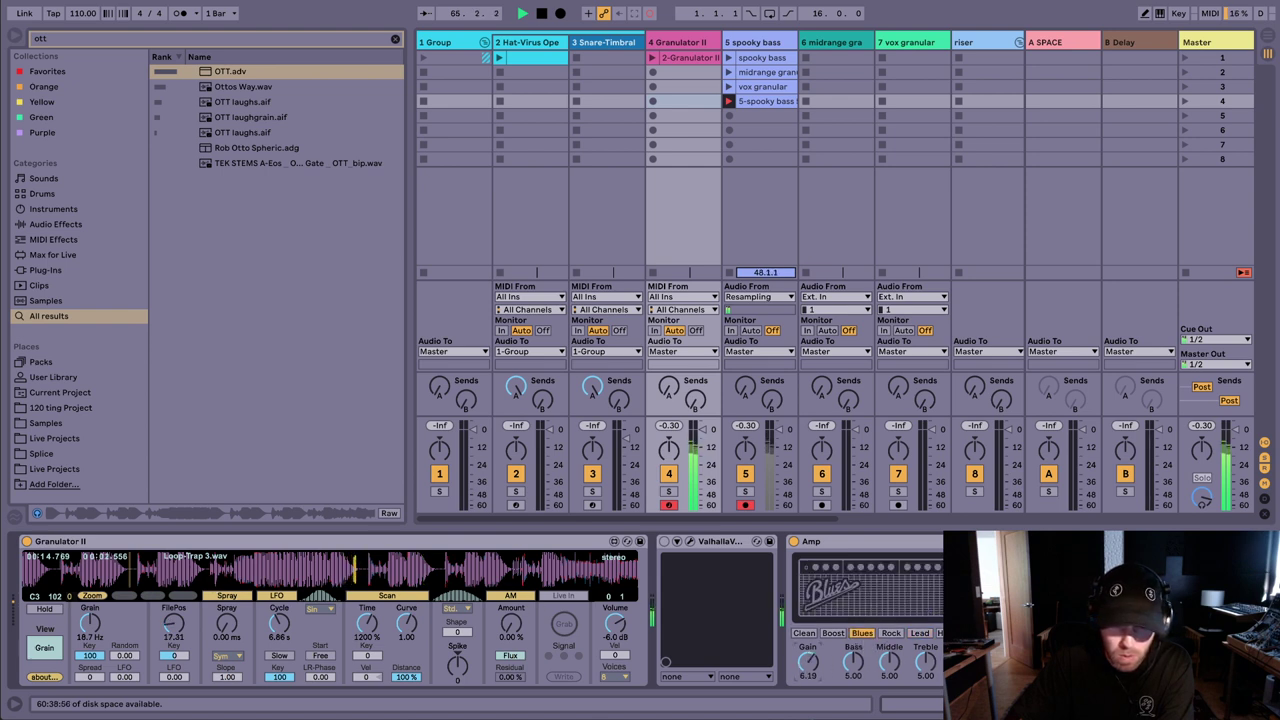
# Step: Scrub Granulator II's file position through 0.00, 28.73 and 51.17, ending at 40.19
pyautogui.click(183, 572)
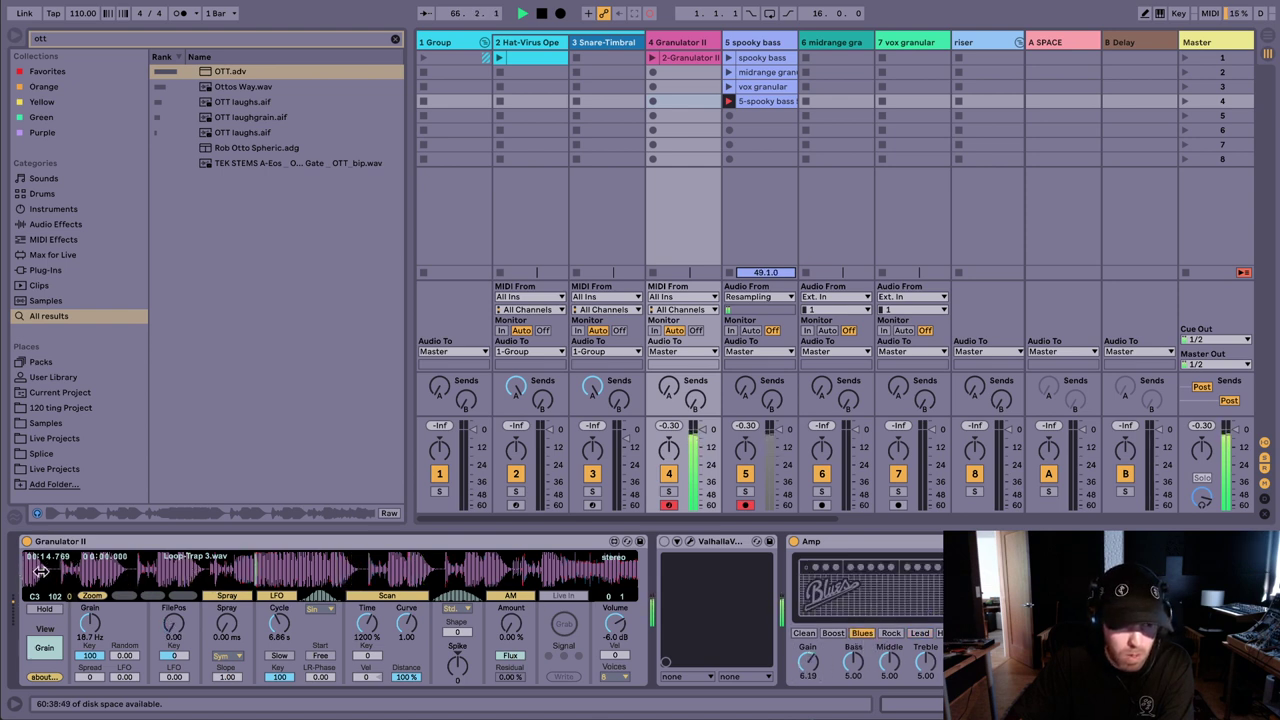
pyautogui.click(417, 585)
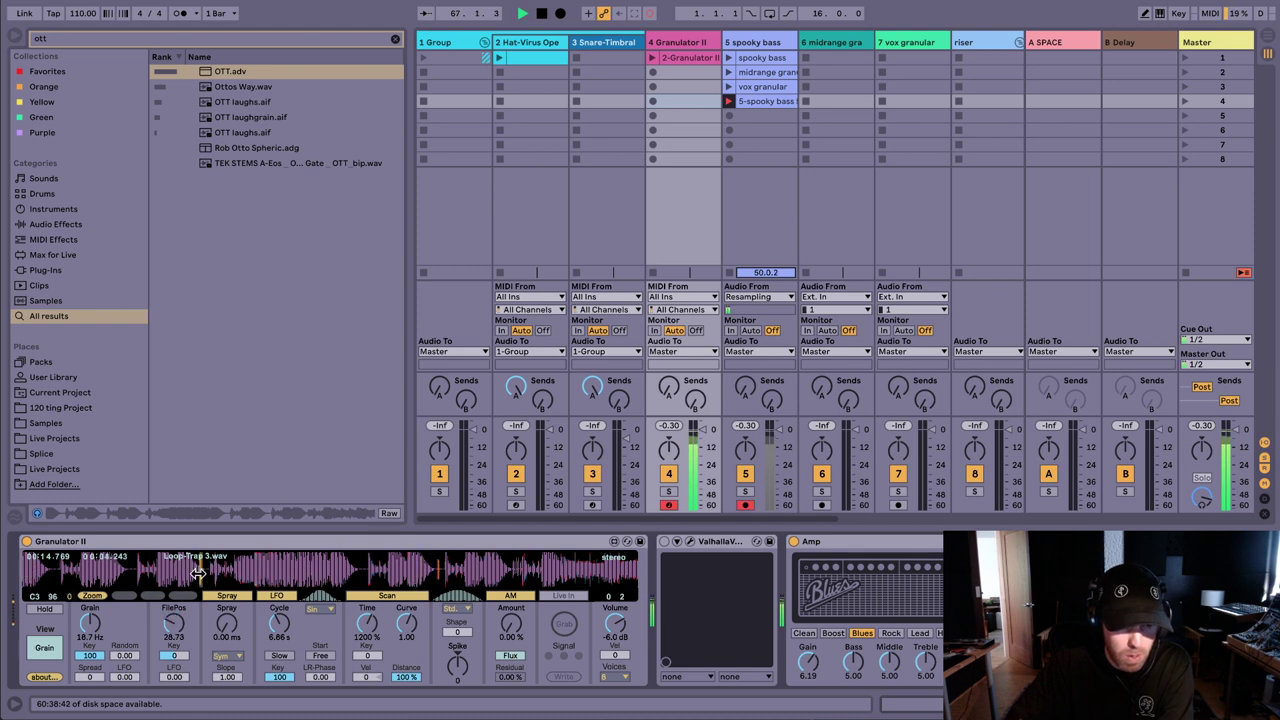
pyautogui.click(335, 592)
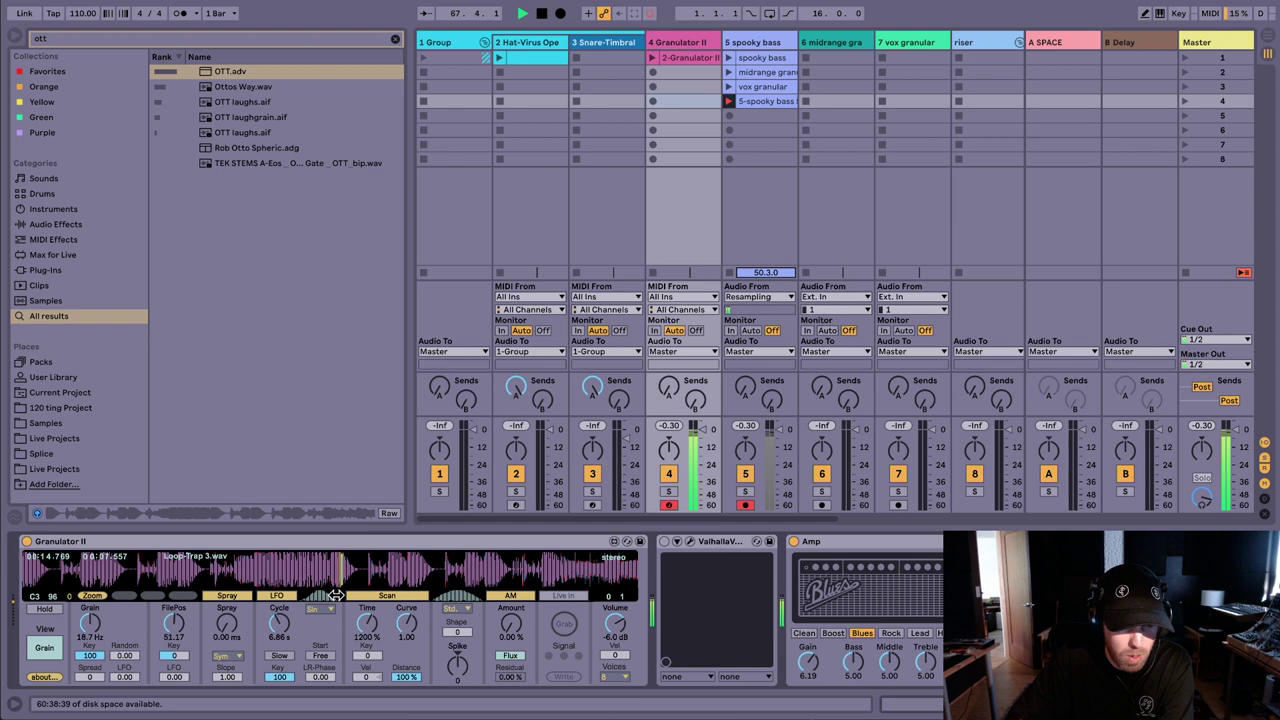
pyautogui.click(270, 572)
# Step: Sweep Granulator II's scan time down to 272% and up to 1627%, and move the file position to 37.96
pyautogui.moveTo(366, 620); pyautogui.dragTo(394, 649)
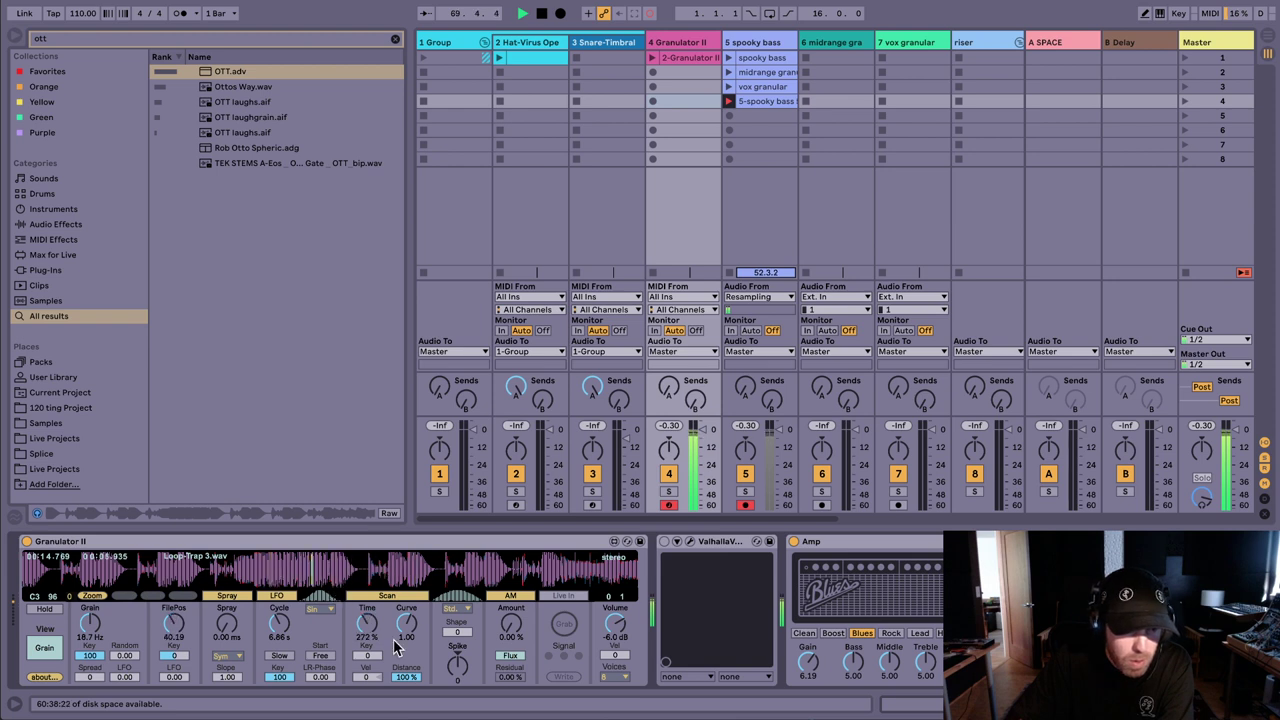
pyautogui.moveTo(367, 607); pyautogui.dragTo(367, 565)
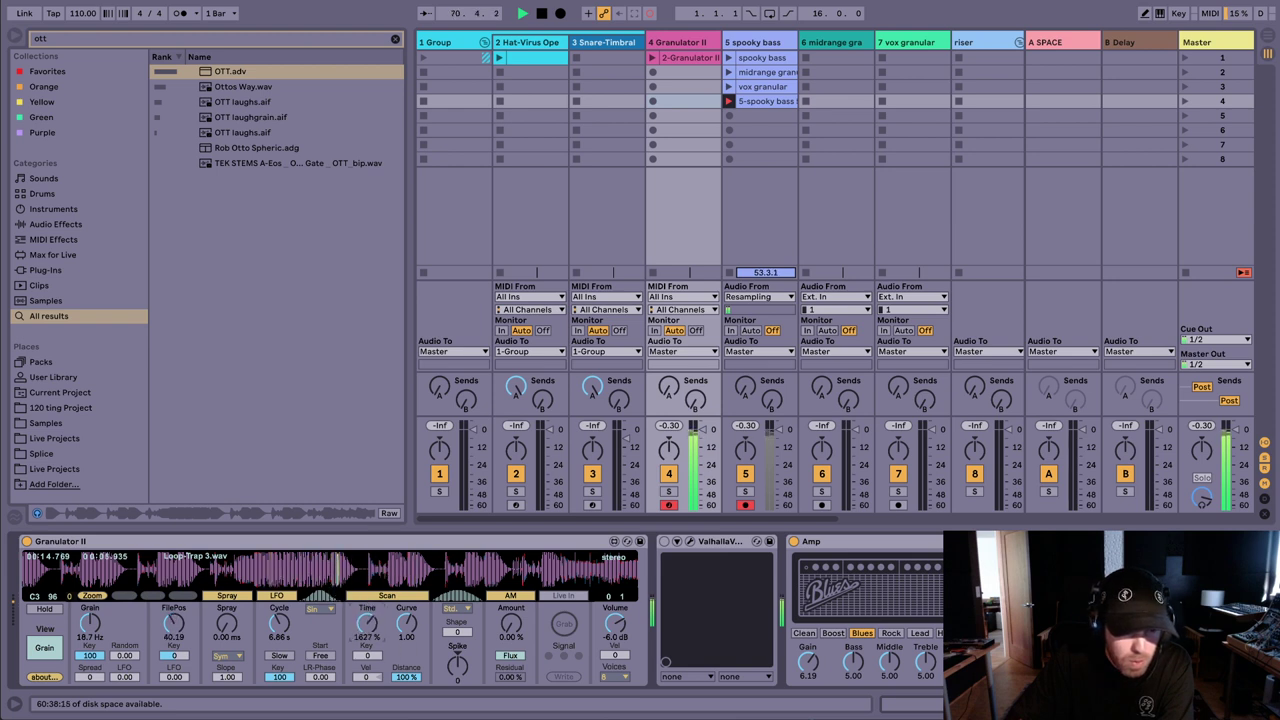
pyautogui.click(118, 568)
pyautogui.moveTo(118, 573); pyautogui.dragTo(268, 577)
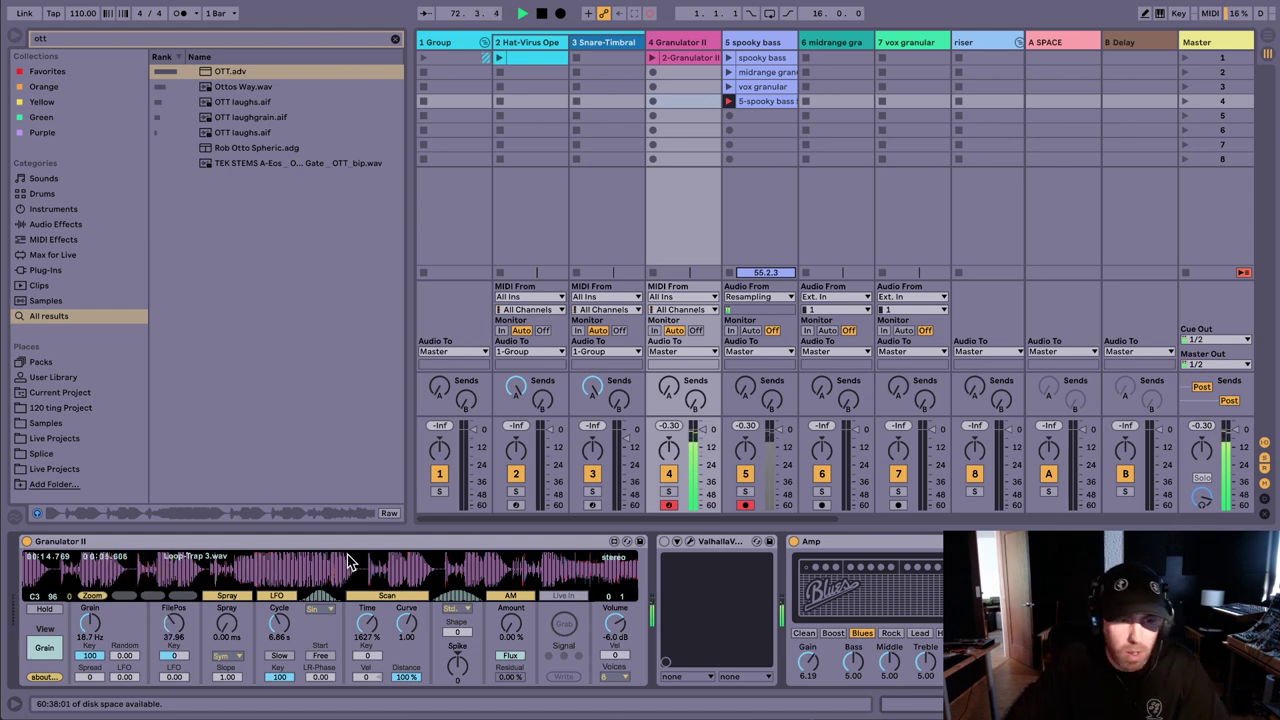
# Step: Stop recording on the spooky bass track and open the new clip in its fourth slot
pyautogui.click(783, 98)
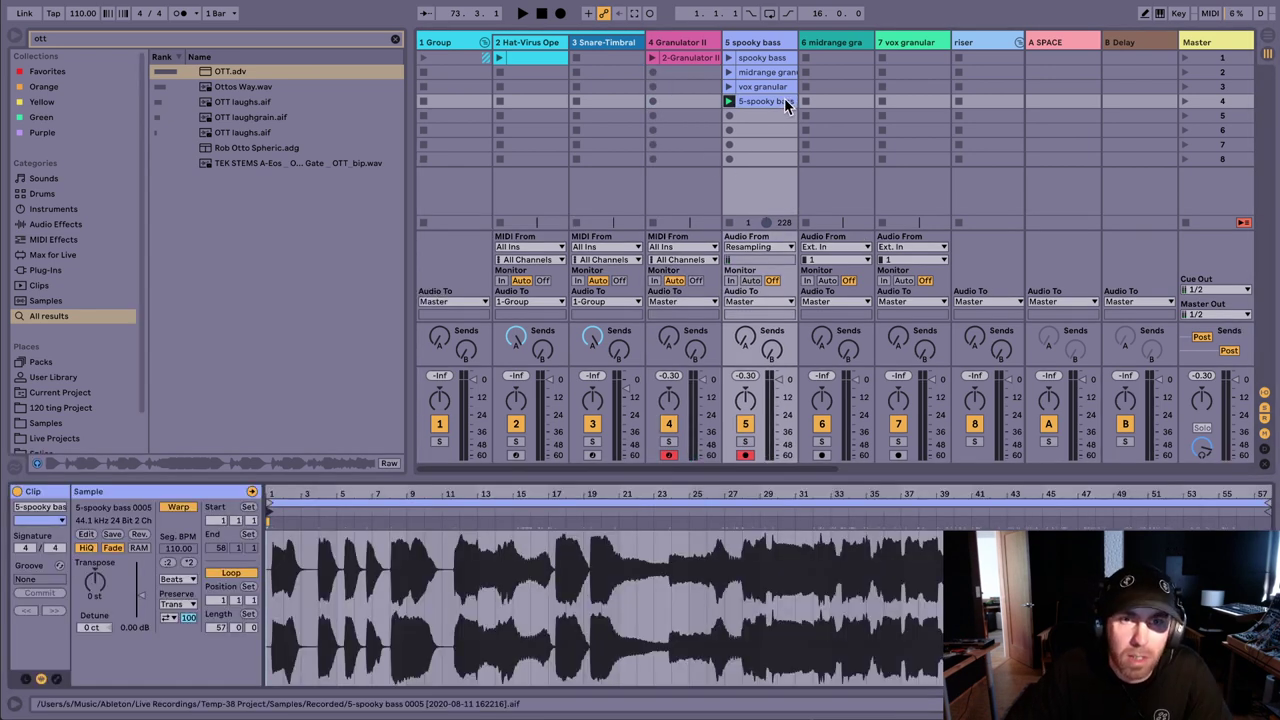
pyautogui.click(753, 41)
pyautogui.click(686, 42)
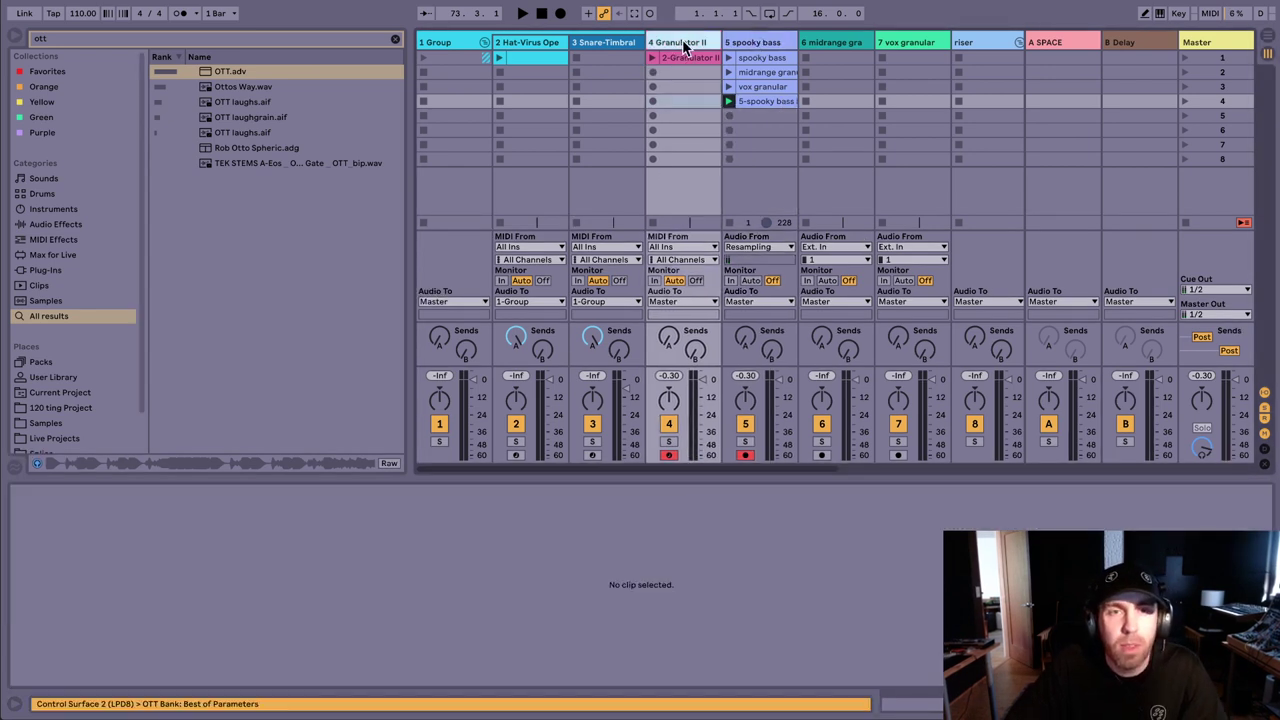
pyautogui.click(770, 42)
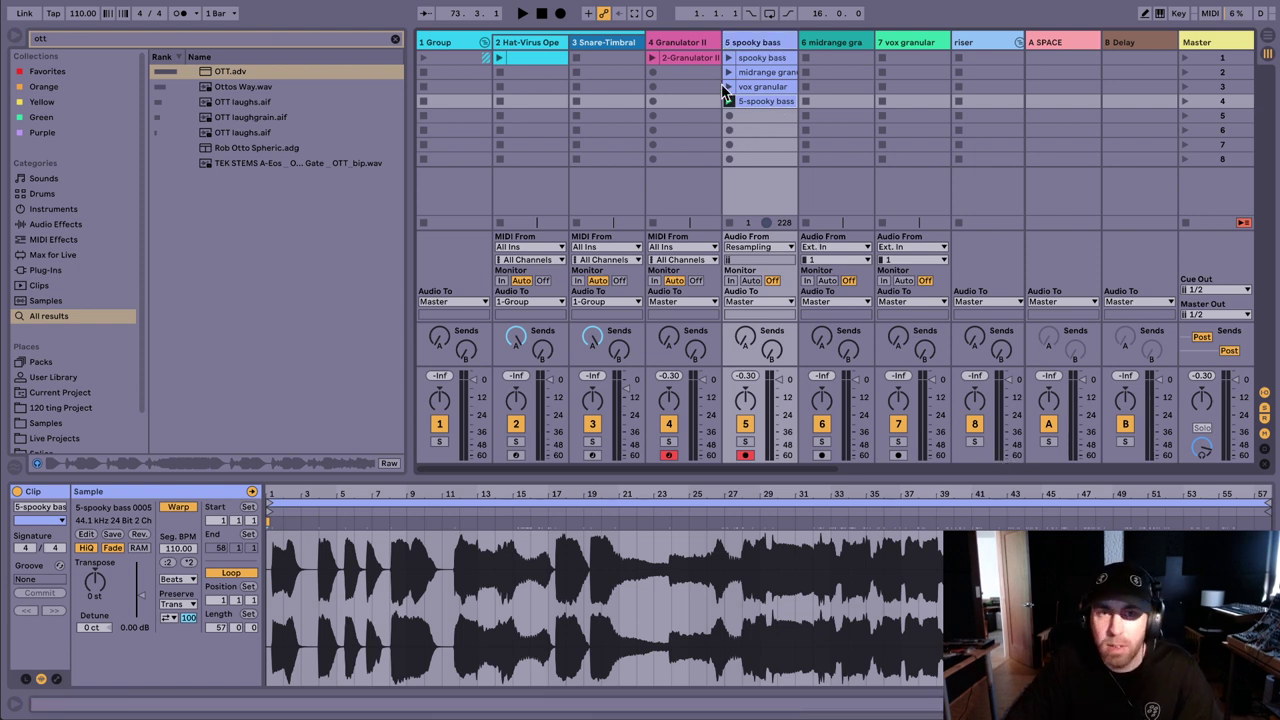
pyautogui.click(773, 44)
pyautogui.click(773, 102)
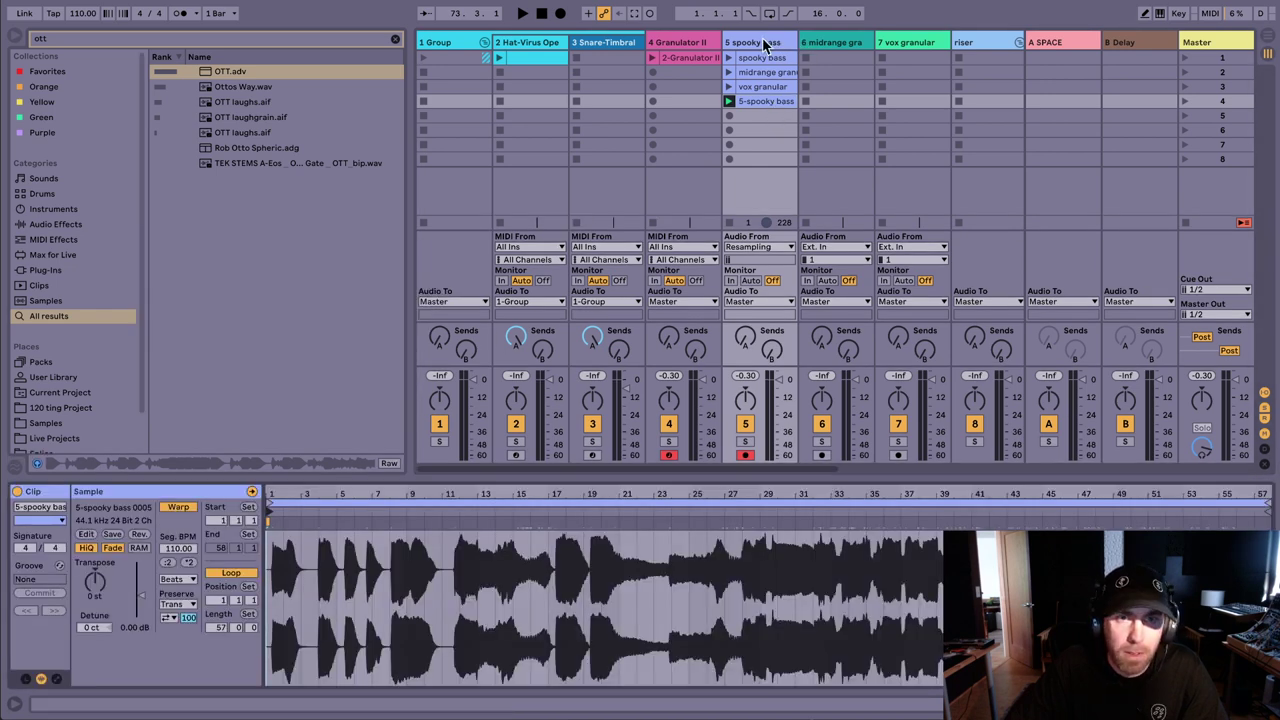
# Step: Switch to the Arrangement, return playback to its clips, and collapse all tracks
pyautogui.press('Tab')
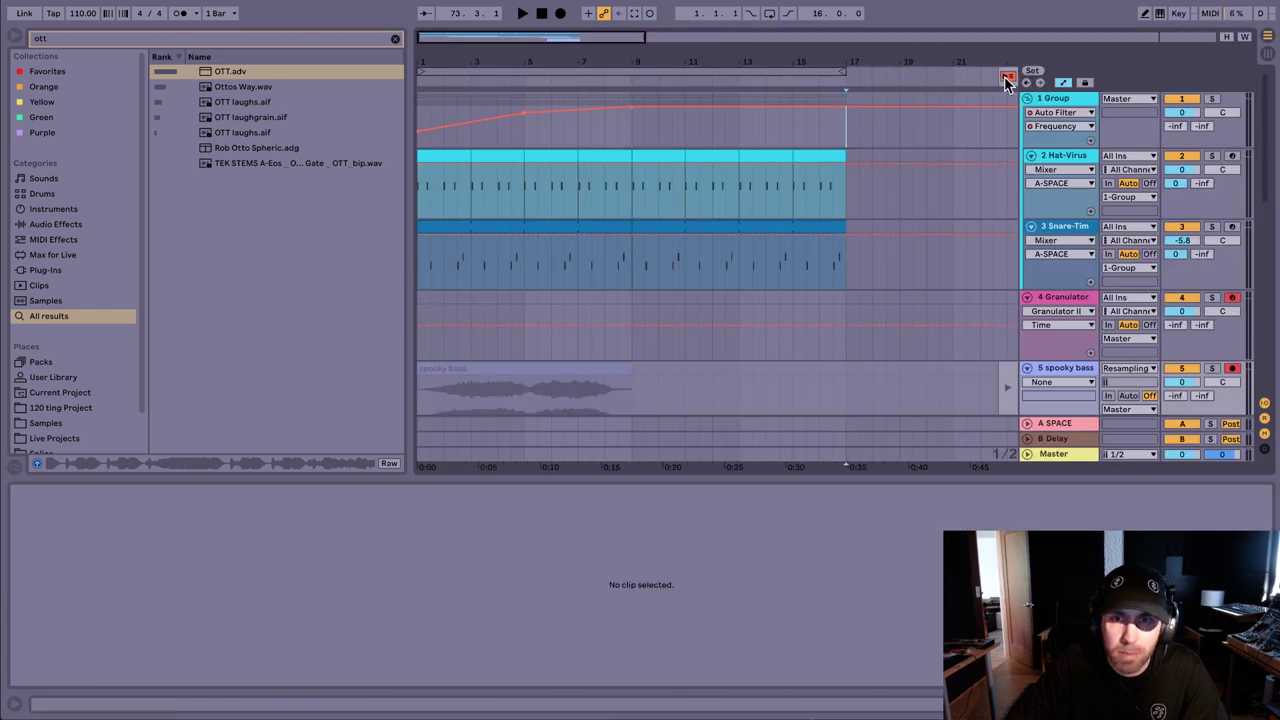
pyautogui.click(1006, 77)
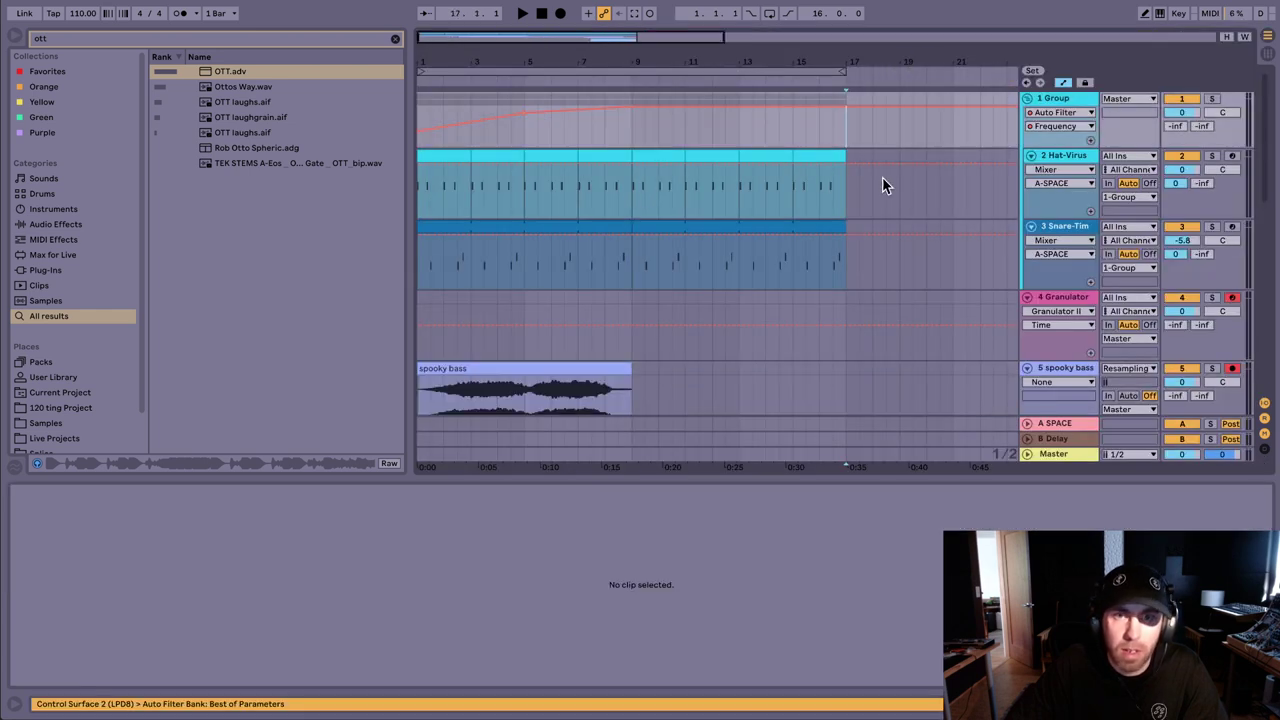
pyautogui.scroll(-1, 918, 218)
pyautogui.moveTo(918, 60); pyautogui.dragTo(554, 59)
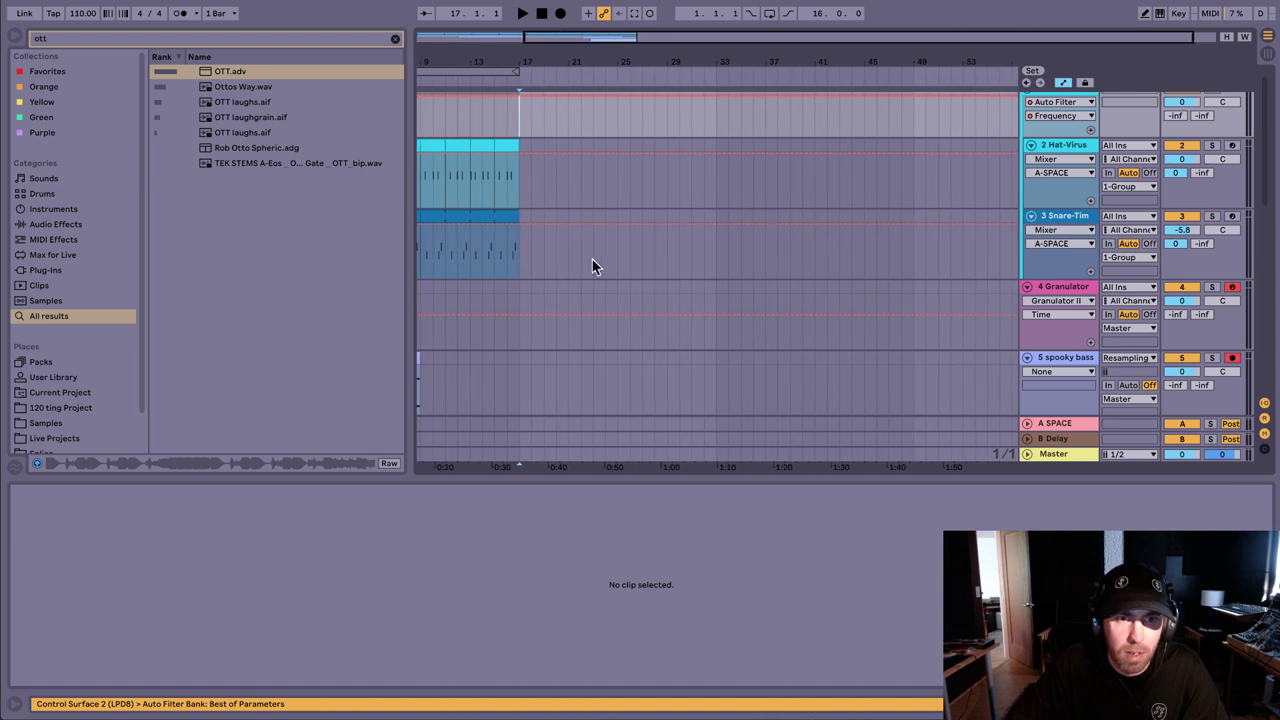
pyautogui.scroll(-4, 641, 277)
pyautogui.scroll(-2, 920, 226)
pyautogui.keyDown('alt'); pyautogui.click(1027, 155); pyautogui.keyUp('alt')
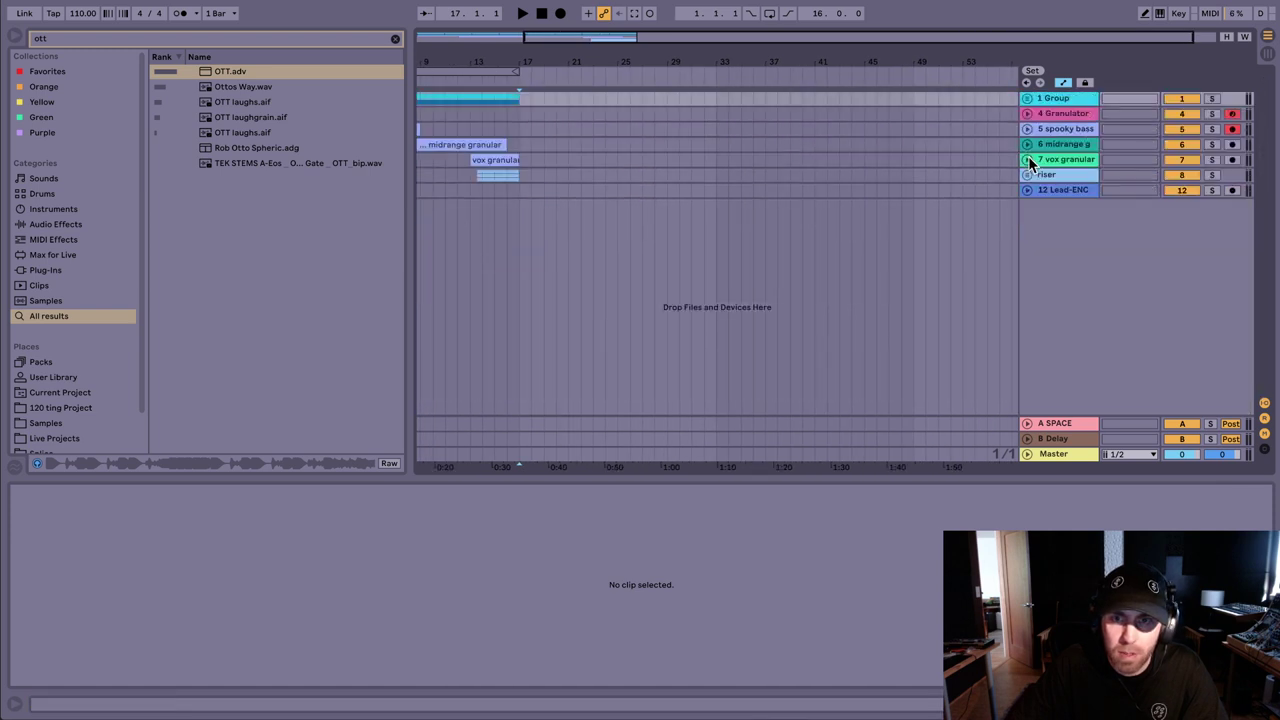
pyautogui.moveTo(485, 61); pyautogui.dragTo(560, 63)
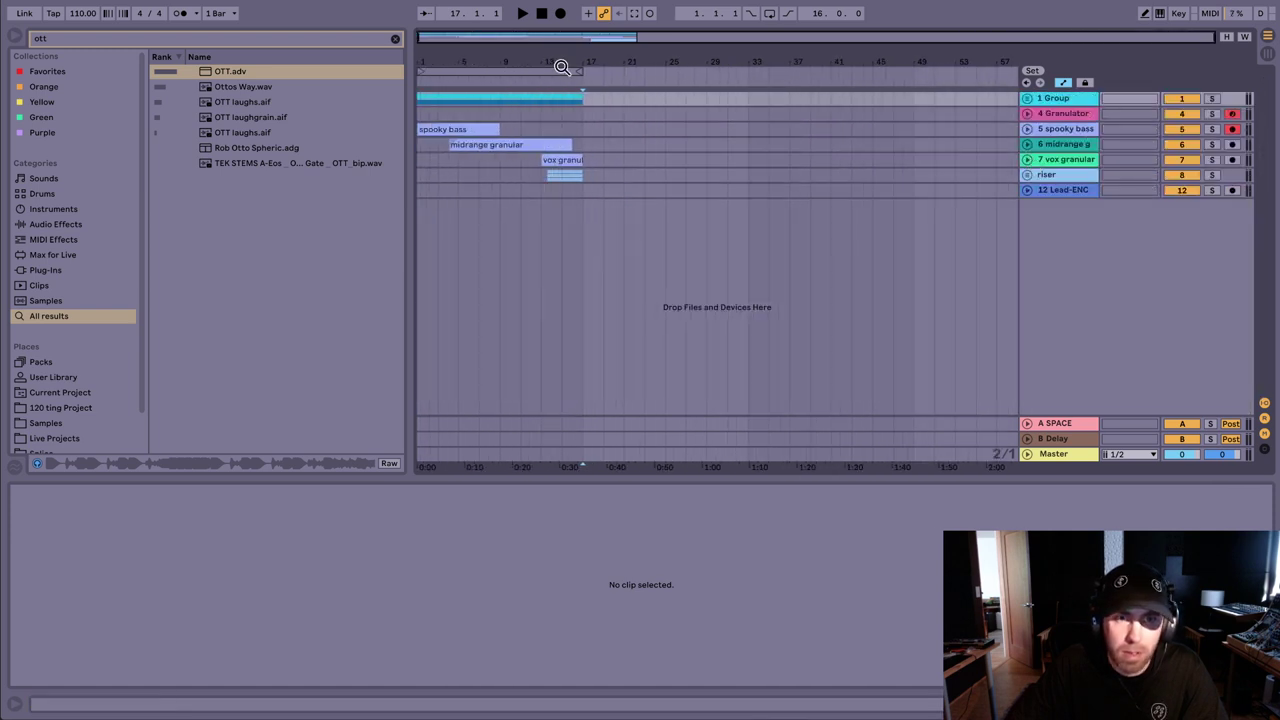
# Step: Add a new MIDI track below the 12 Lead-ENC track
pyautogui.click(624, 190)
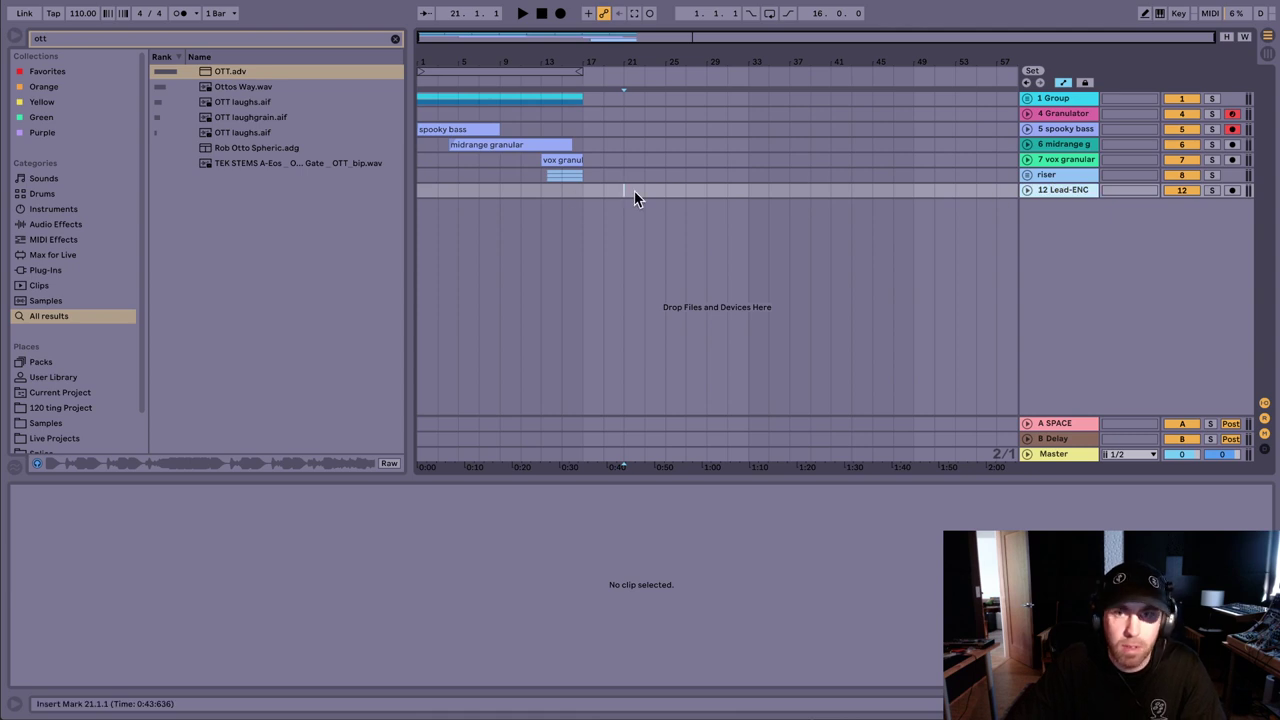
pyautogui.hotkey('ctrl', 't')
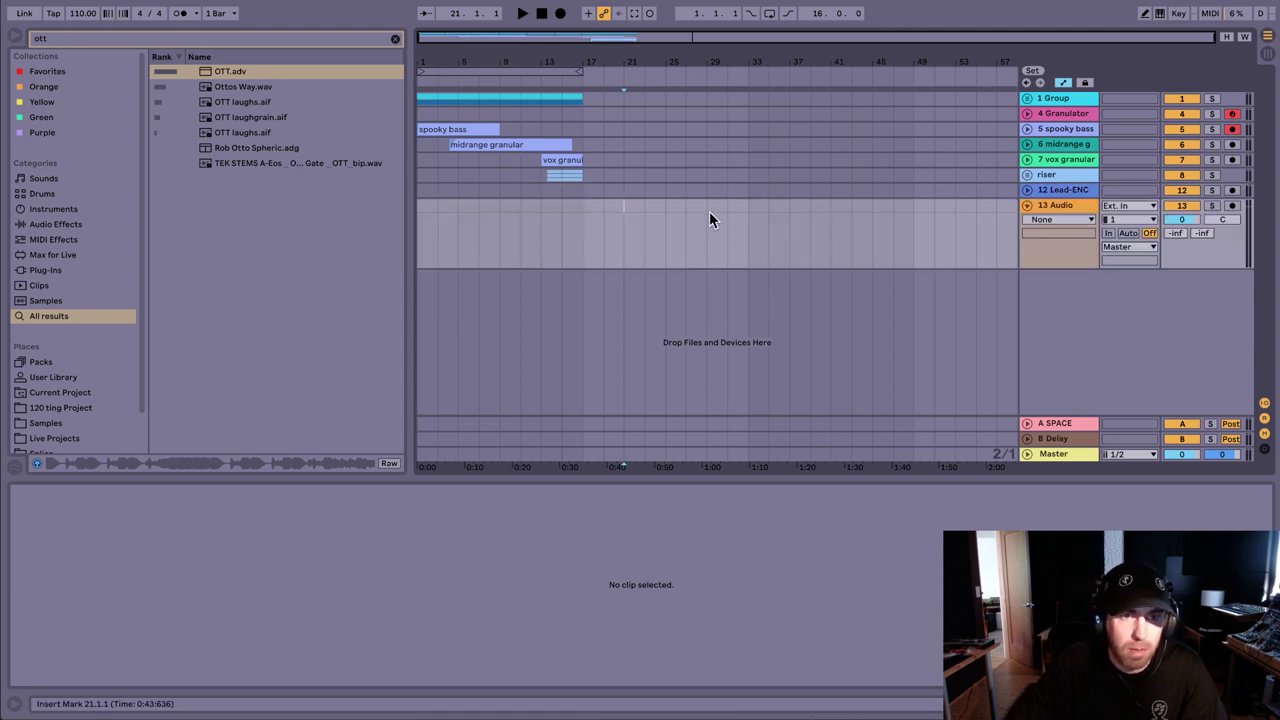
pyautogui.hotkey('ctrl', 'z')
pyautogui.hotkey('ctrl', 'shift', 't')
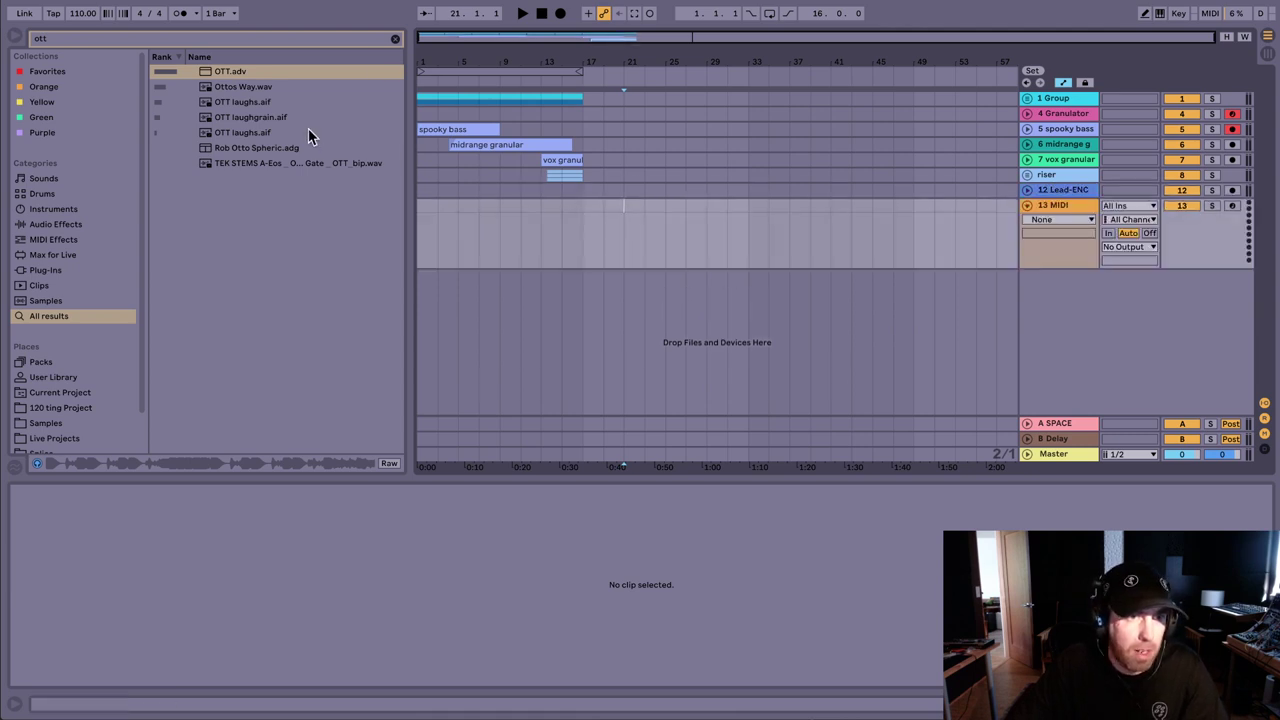
# Step: Clear the browser search and find the kick samples in the User Library
pyautogui.click(396, 40)
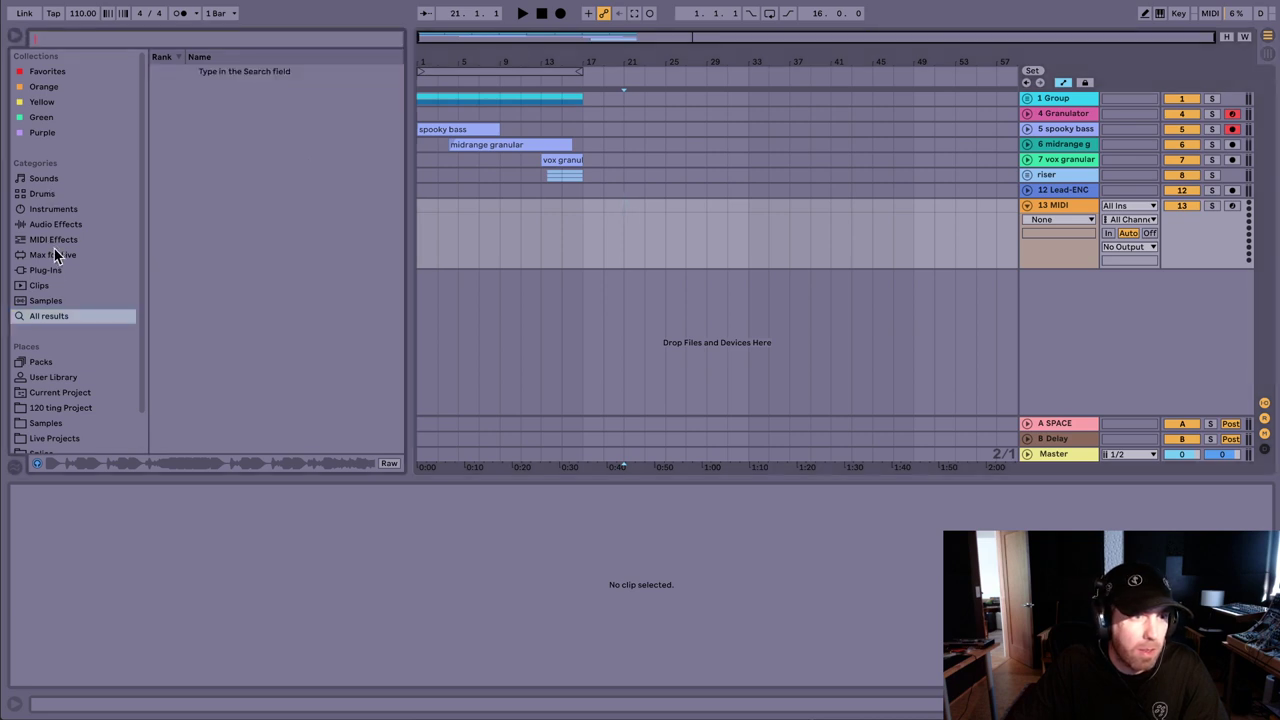
pyautogui.click(60, 378)
pyautogui.scroll(-3, 248, 258)
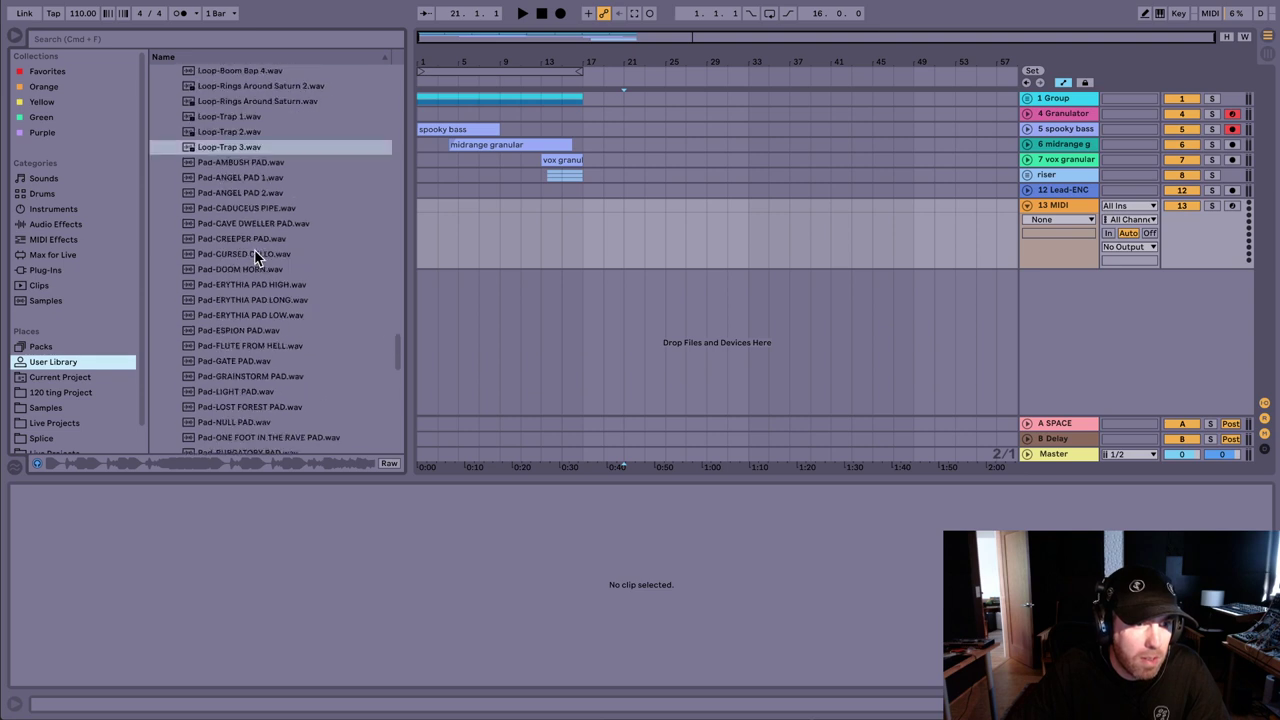
pyautogui.scroll(10, 255, 256)
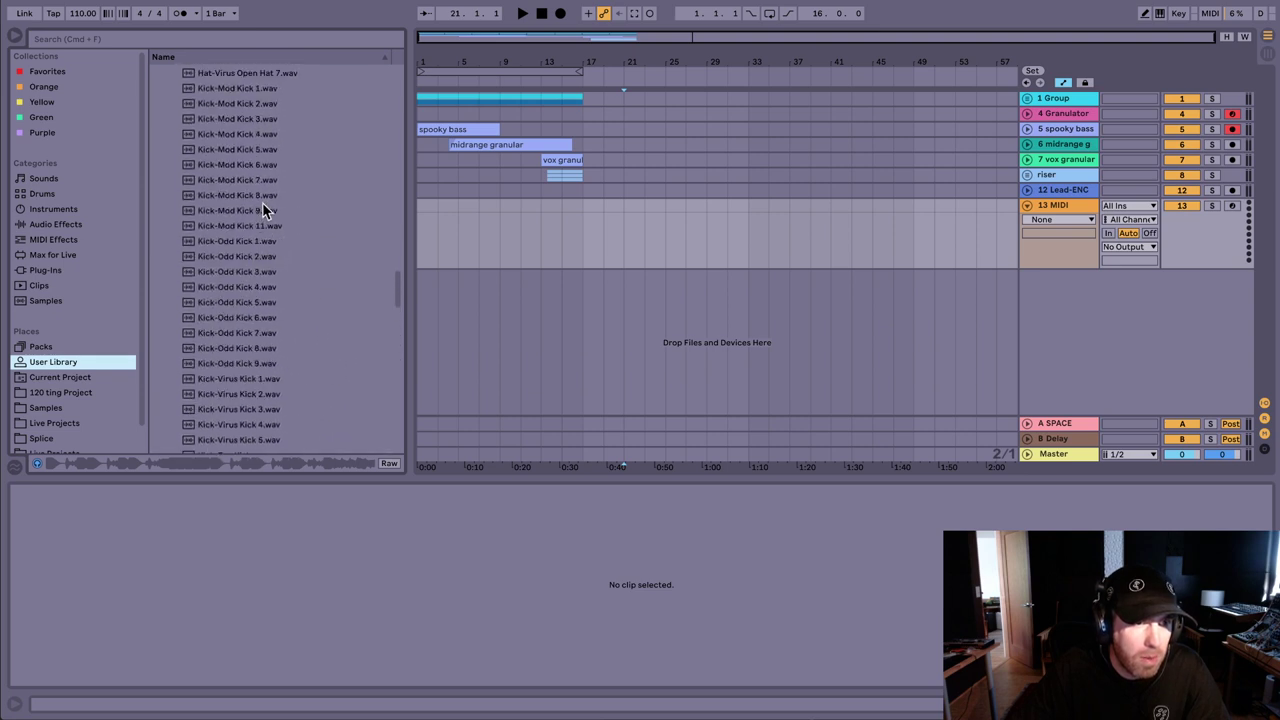
pyautogui.scroll(1, 262, 204)
# Step: Audition the kick samples from Kick-Mod Kick 1.wav through Kick-Zap Kick.wav
pyautogui.click(254, 148)
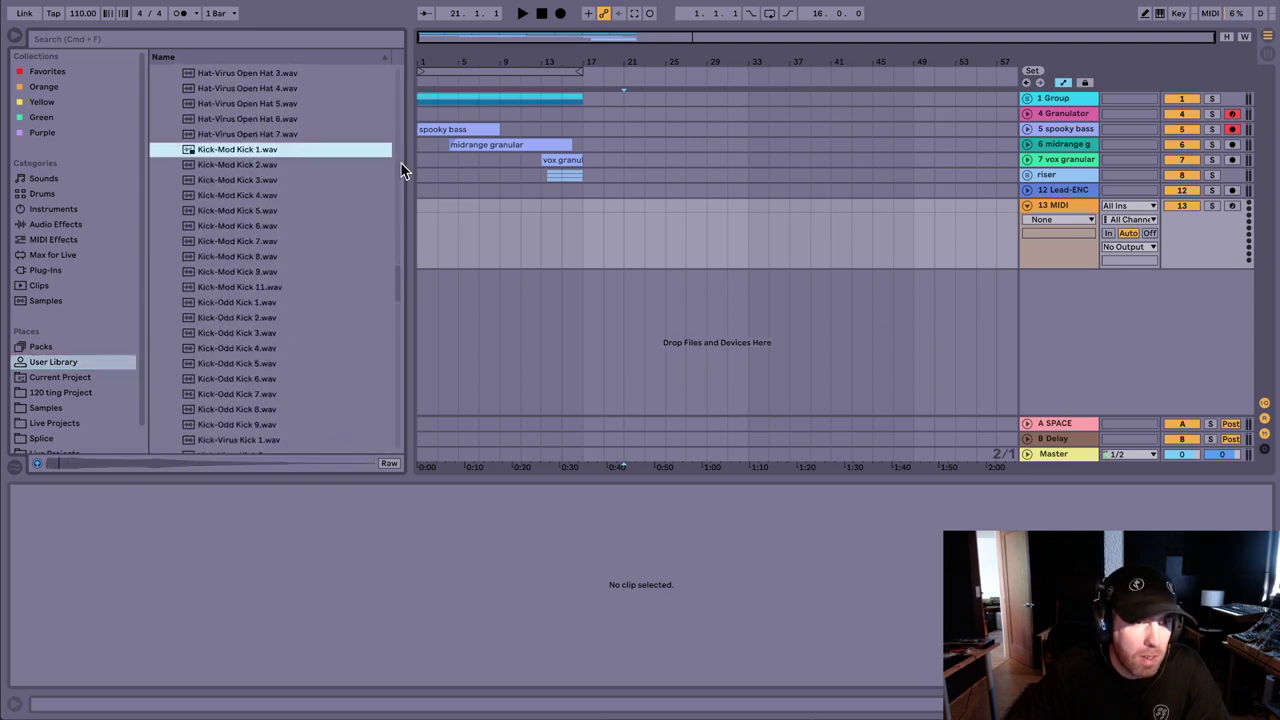
pyautogui.press('Down')
pyautogui.press('Down')
pyautogui.press('Down')
pyautogui.press('Down')
pyautogui.press('Down')
pyautogui.press('Down')
pyautogui.press('Down')
pyautogui.press('Down')
pyautogui.press('Down')
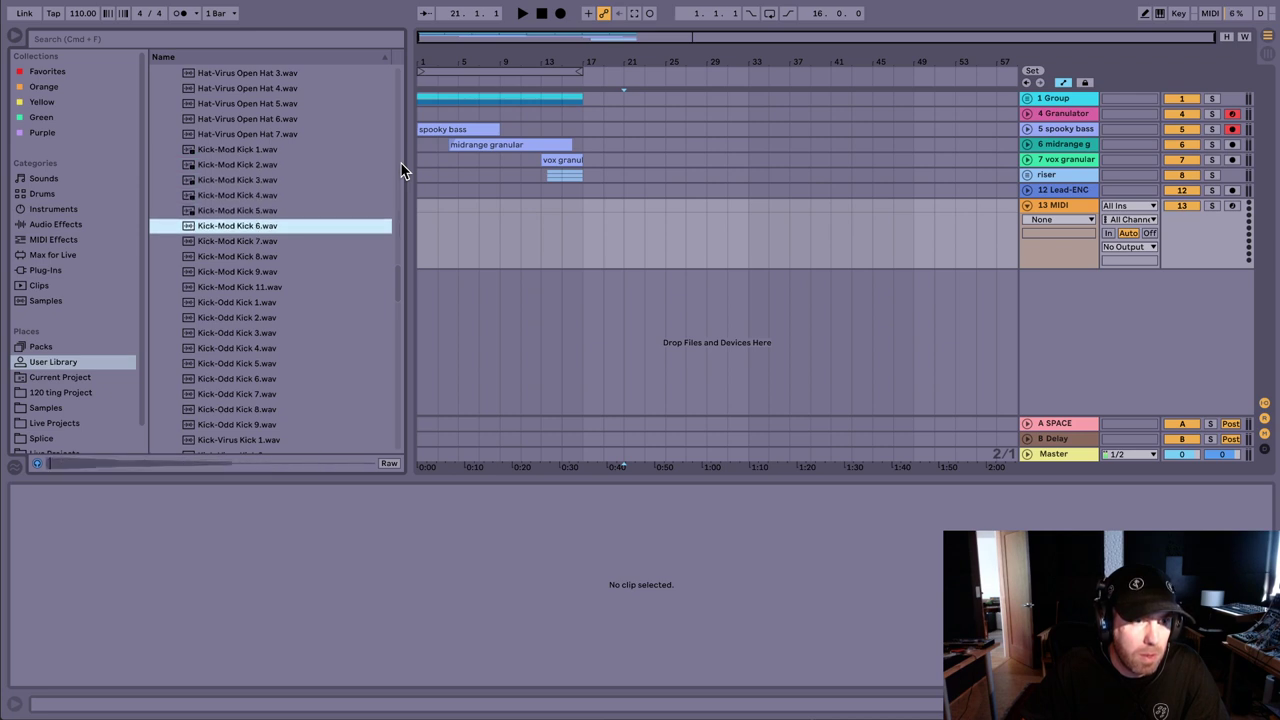
pyautogui.press('Down')
pyautogui.press('Down')
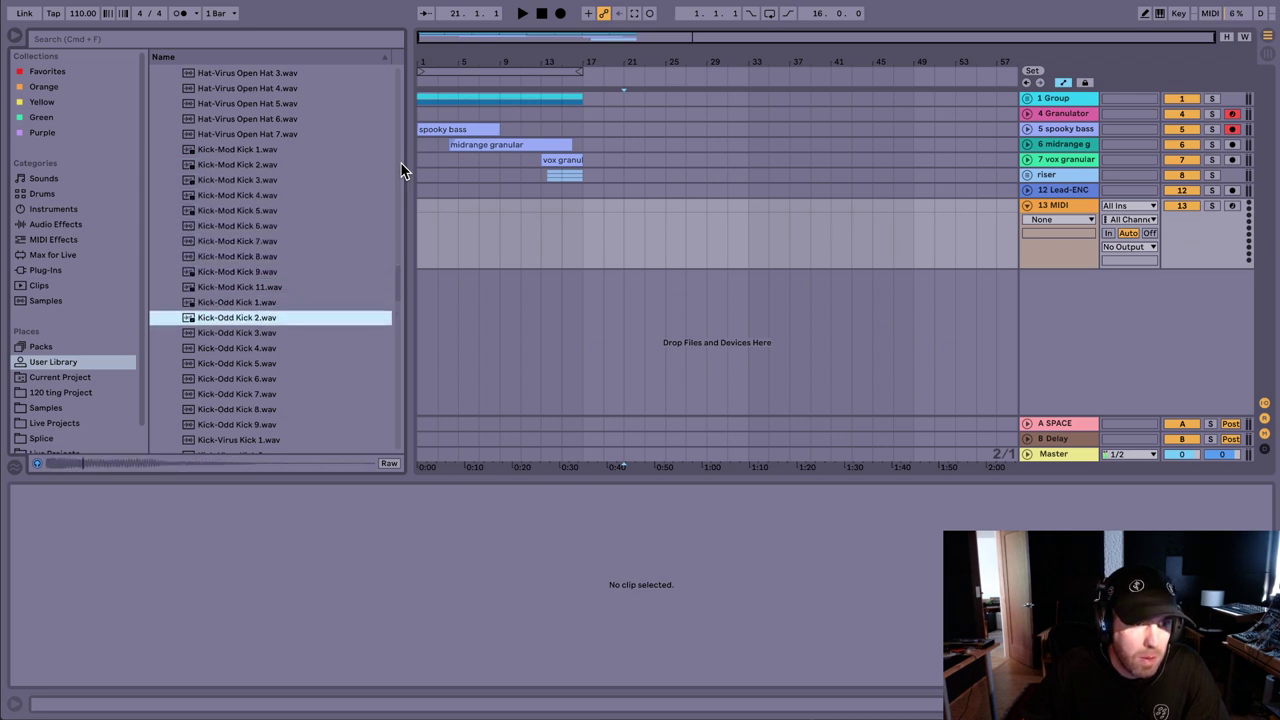
pyautogui.press('Down')
pyautogui.press('Up')
pyautogui.press('Down')
pyautogui.press('Down')
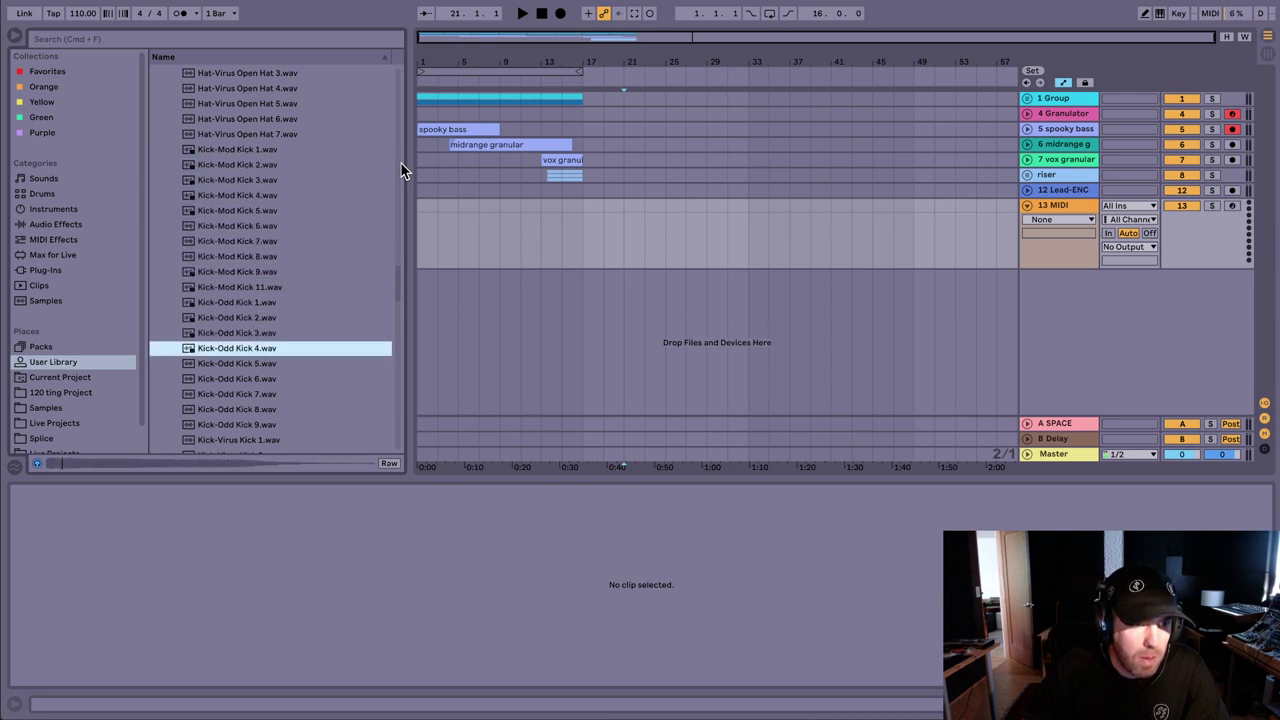
pyautogui.press('Down')
pyautogui.press('Down')
pyautogui.press('Down')
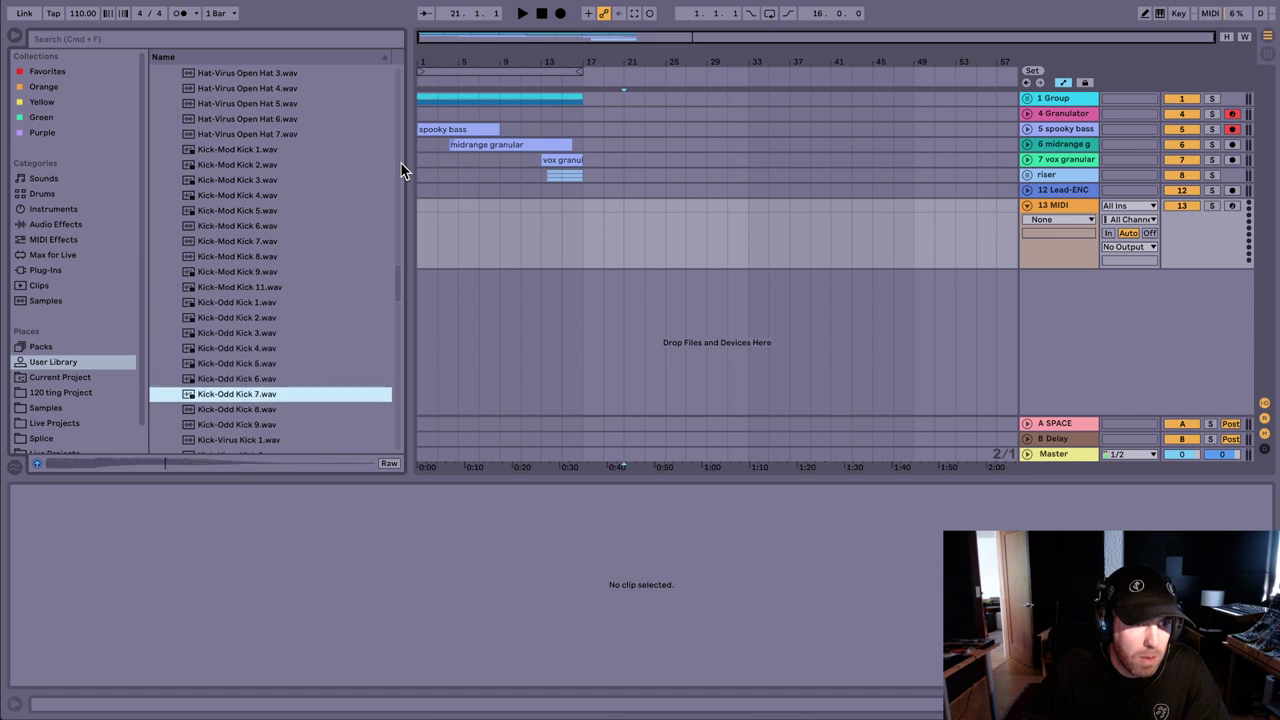
pyautogui.press('Down')
pyautogui.press('Down')
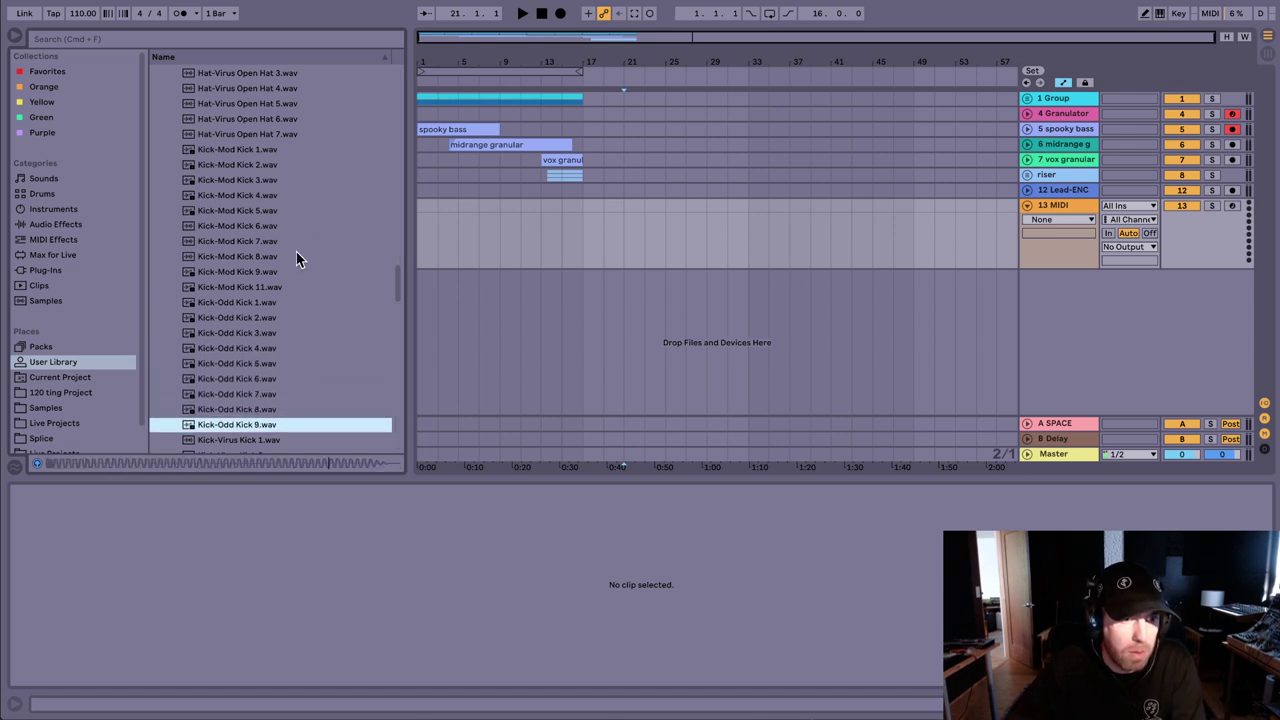
pyautogui.press('Down')
pyautogui.scroll(-1, 298, 260)
pyautogui.press('Down')
pyautogui.press('Down')
pyautogui.press('Down')
pyautogui.press('Down')
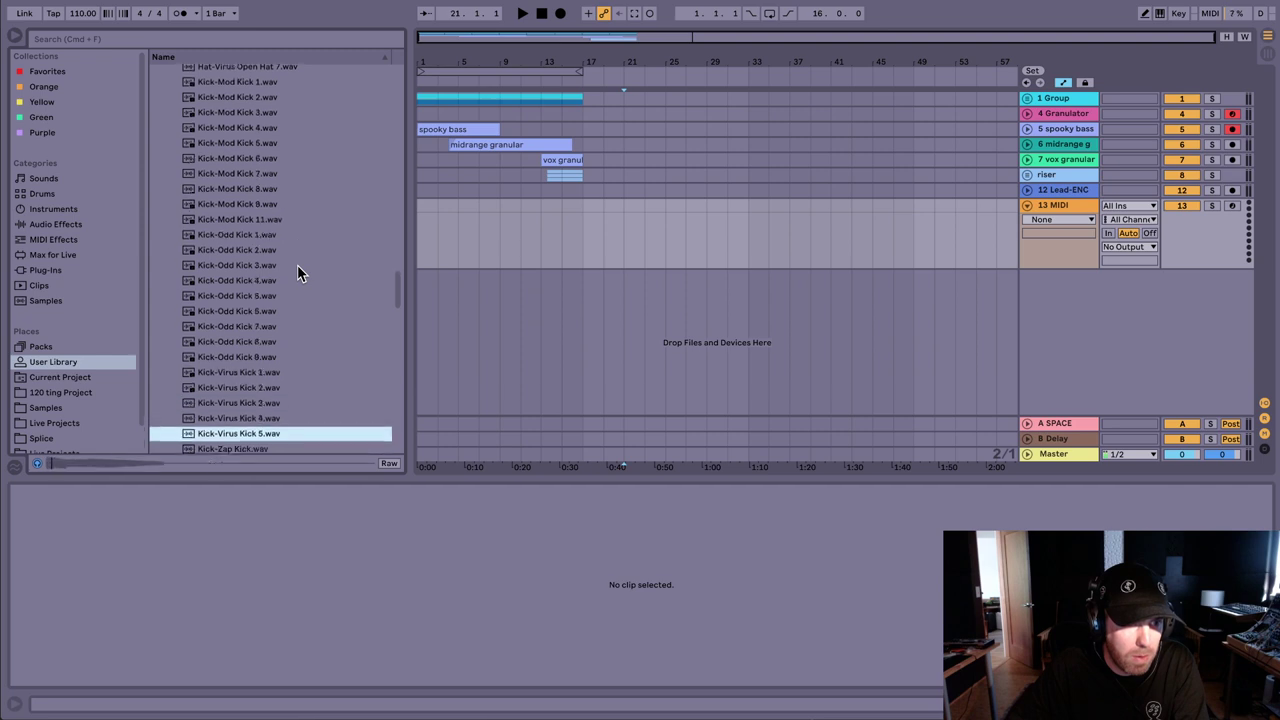
pyautogui.scroll(-2, 297, 265)
pyautogui.press('Down')
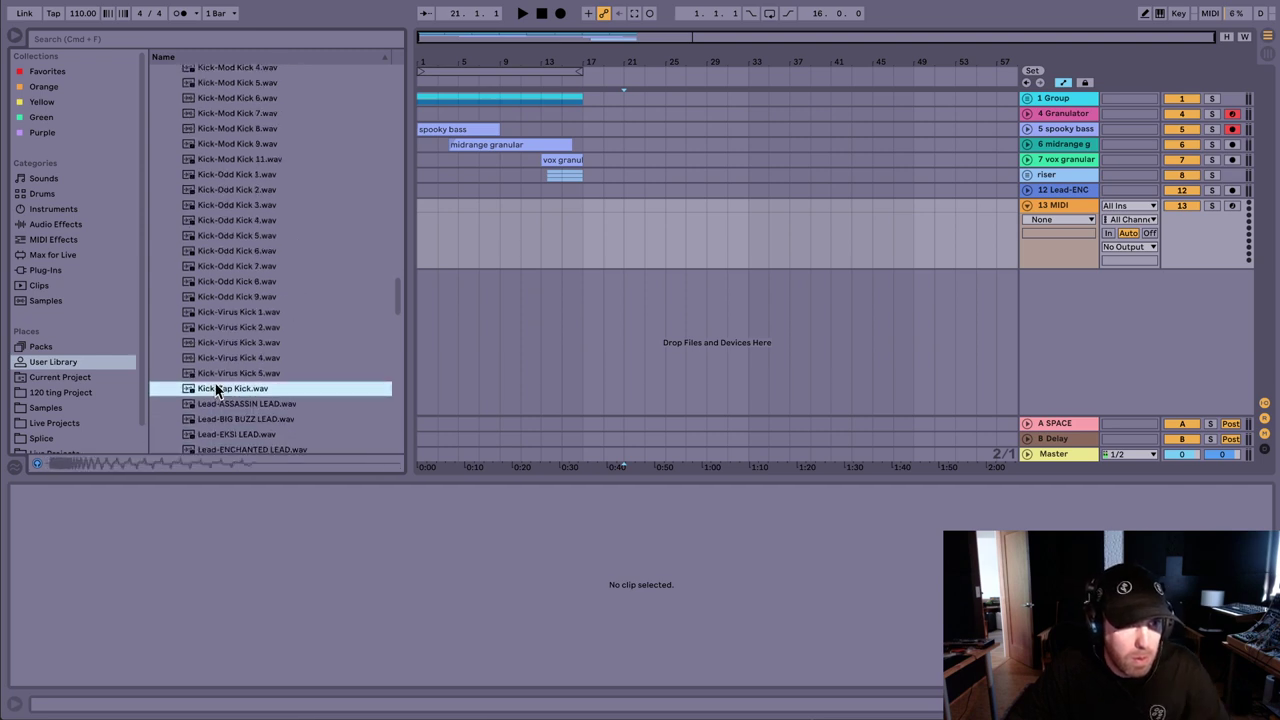
# Step: Load Kick-Mod Kick 1.wav into the new MIDI track and set its decay to 267 ms, sustain to -33 dB and release to 85.9 ms
pyautogui.scroll(6, 258, 266)
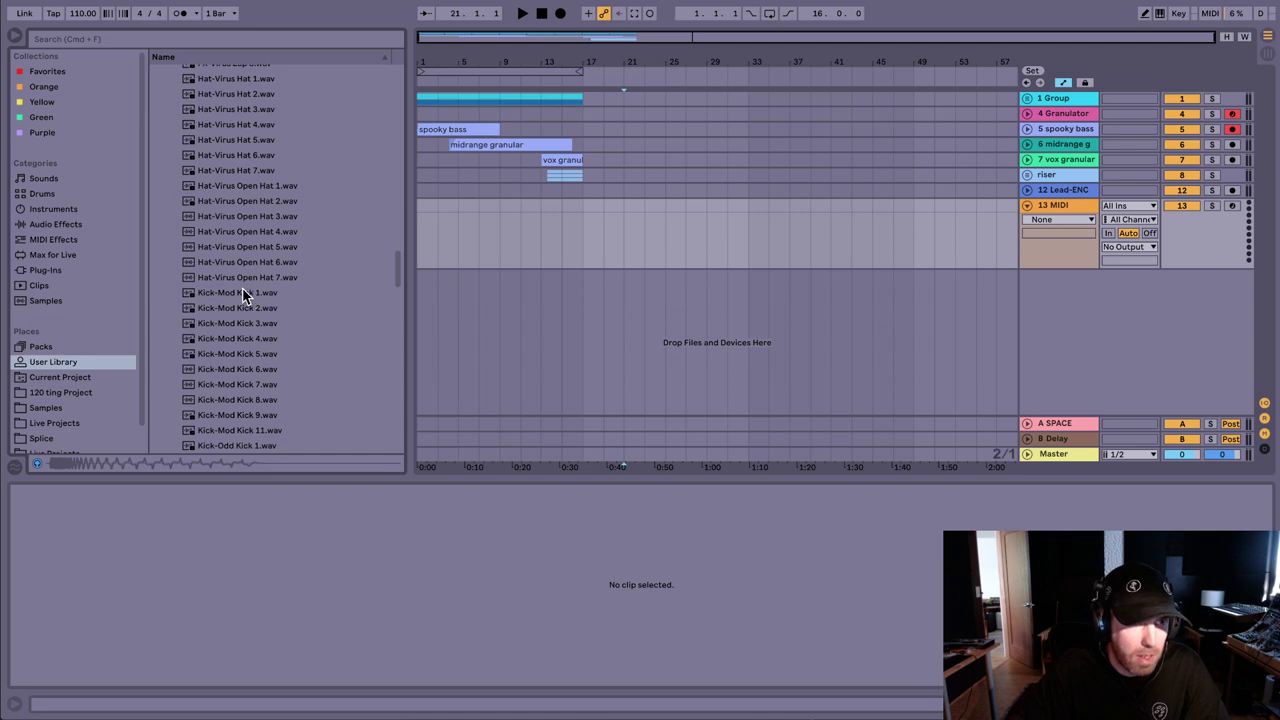
pyautogui.moveTo(242, 292)
pyautogui.mouseDown()
pyautogui.moveTo(286, 313)
pyautogui.moveTo(522, 333)
pyautogui.mouseUp()
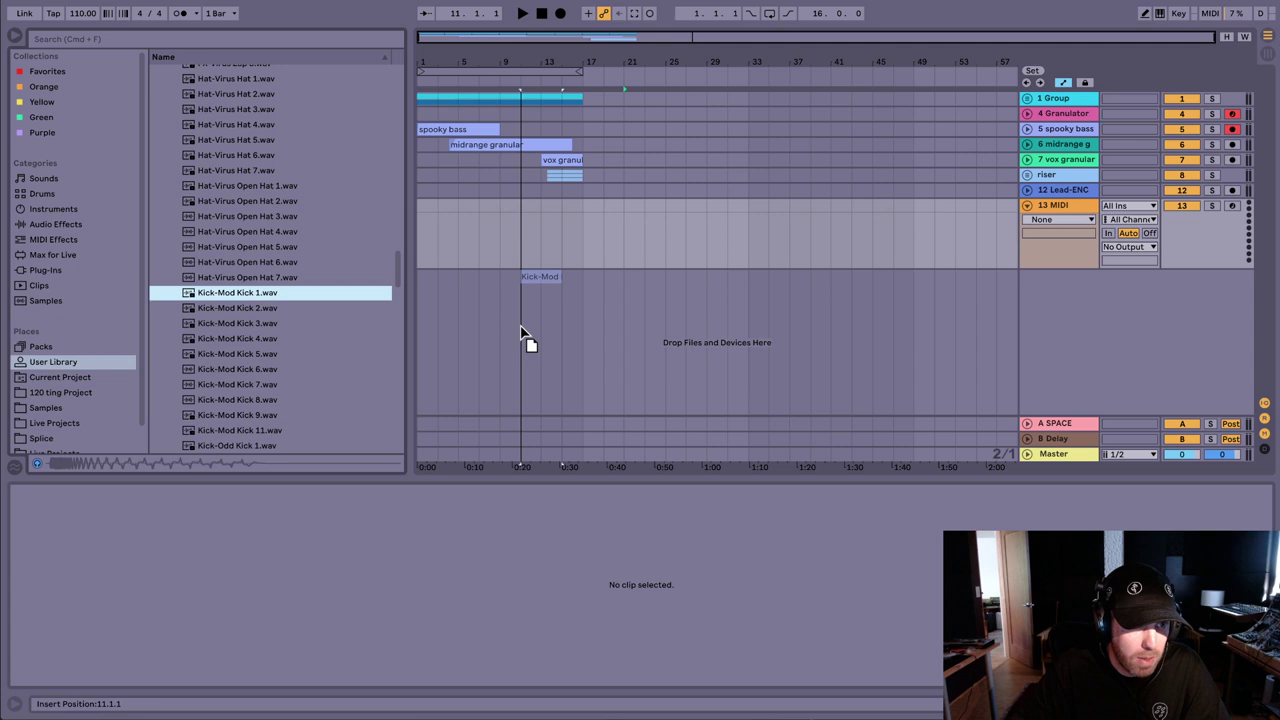
pyautogui.moveTo(522, 333); pyautogui.dragTo(522, 333)
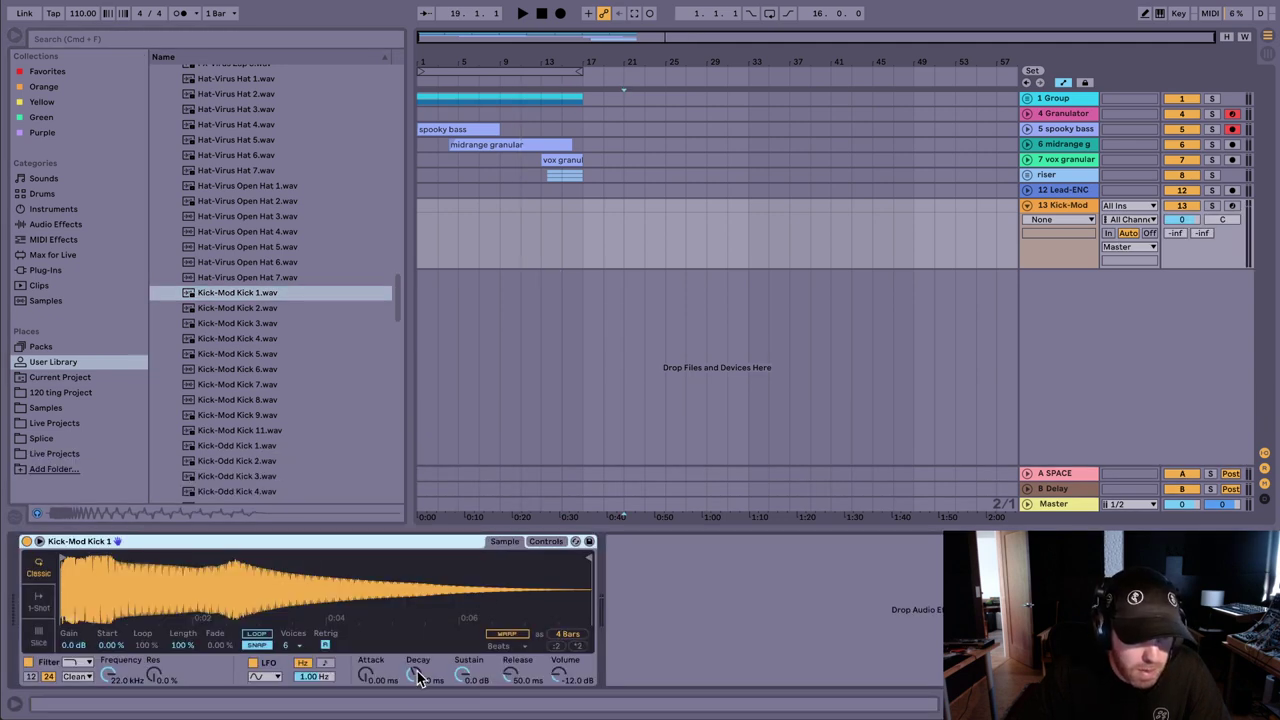
pyautogui.click(418, 678)
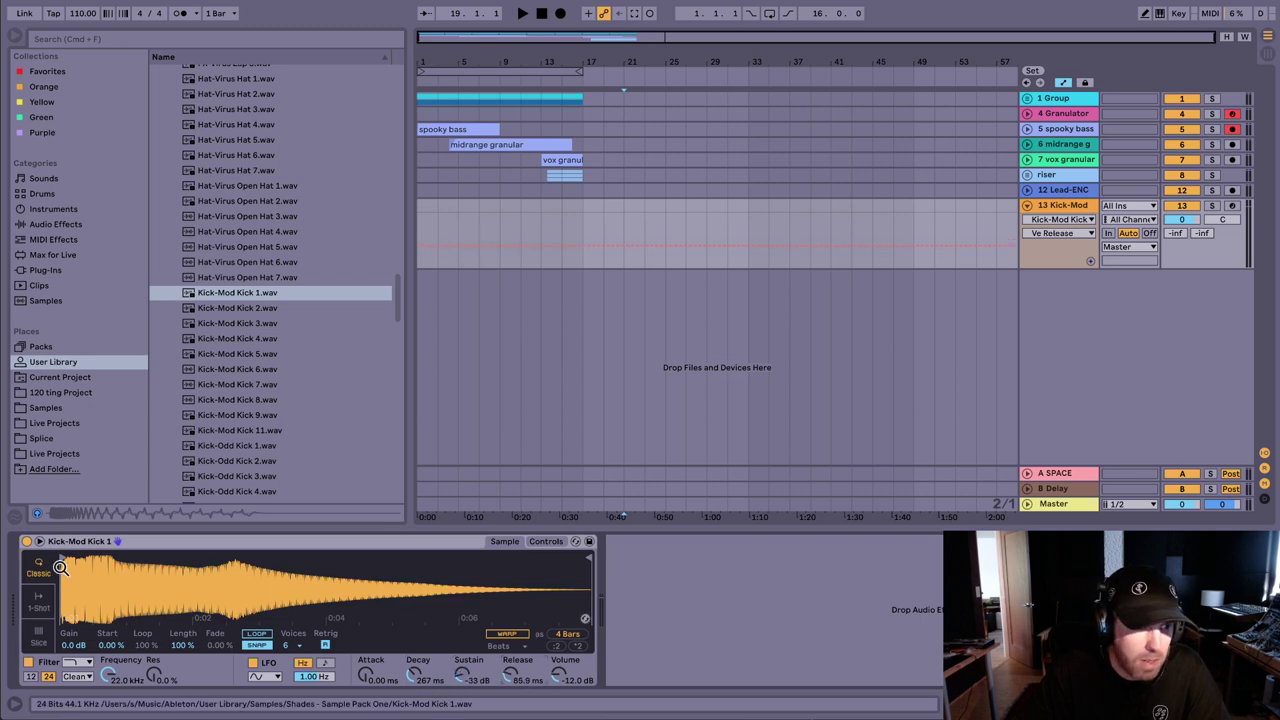
pyautogui.moveTo(61, 568); pyautogui.dragTo(61, 598)
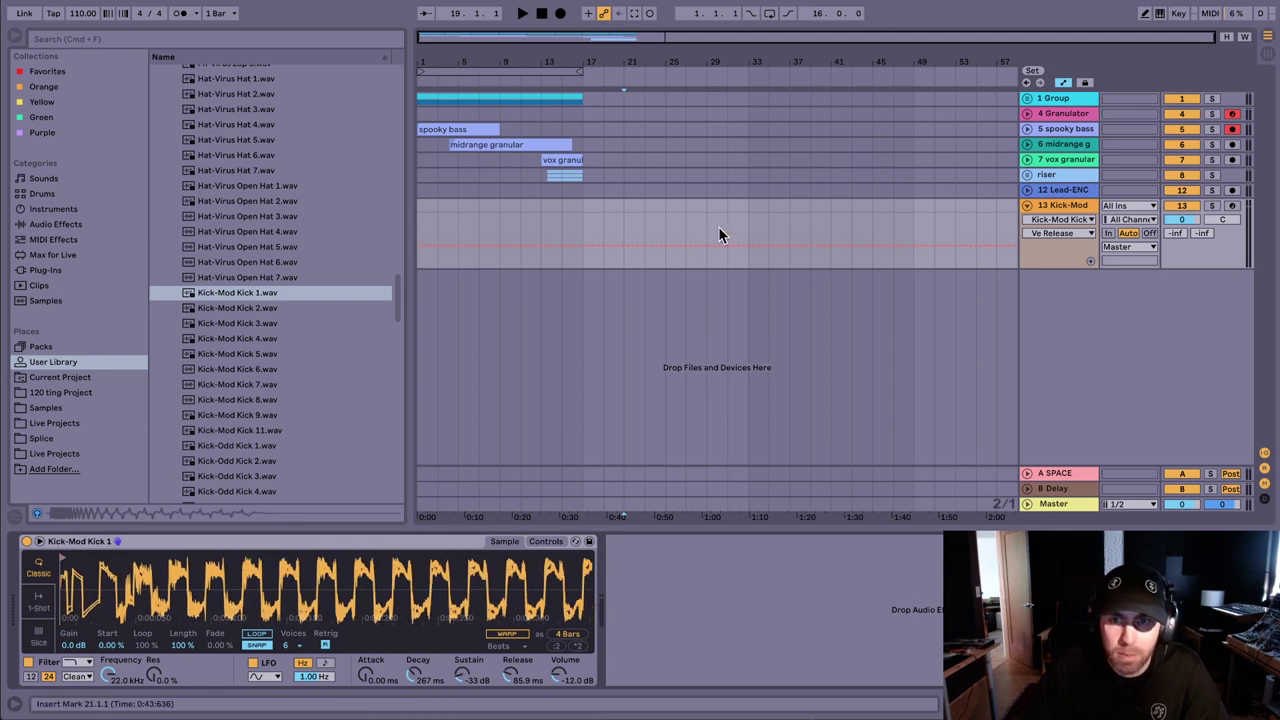
# Step: Arm only the Kick-Mod track and set the kick sampler's sustain to 0.0 dB and release to 2.17 s
pyautogui.click(1232, 205)
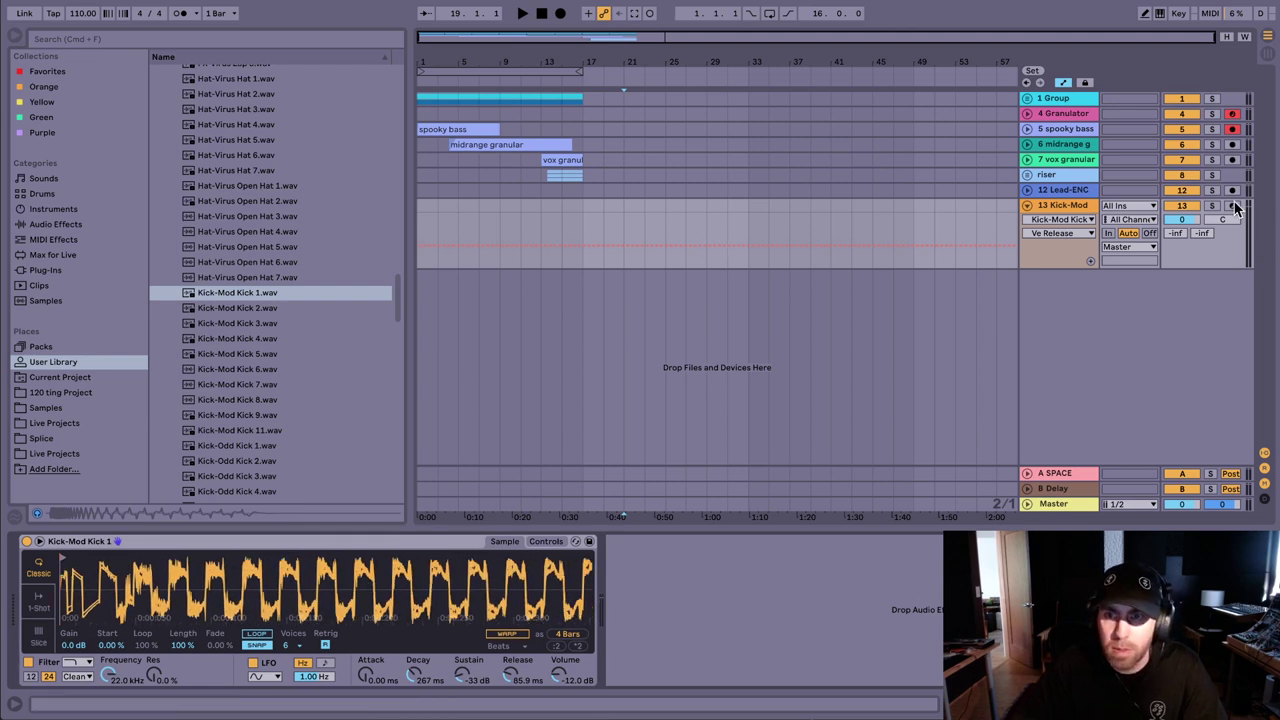
pyautogui.click(1234, 114)
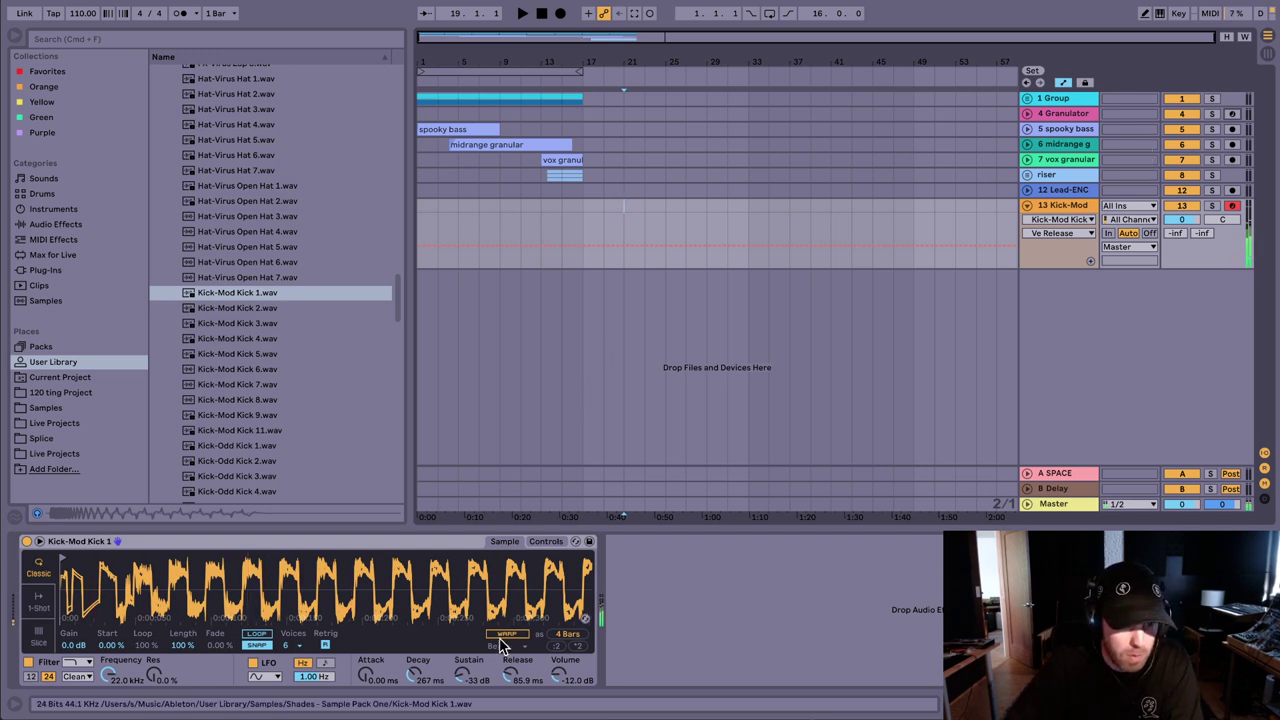
pyautogui.moveTo(463, 676); pyautogui.dragTo(486, 652)
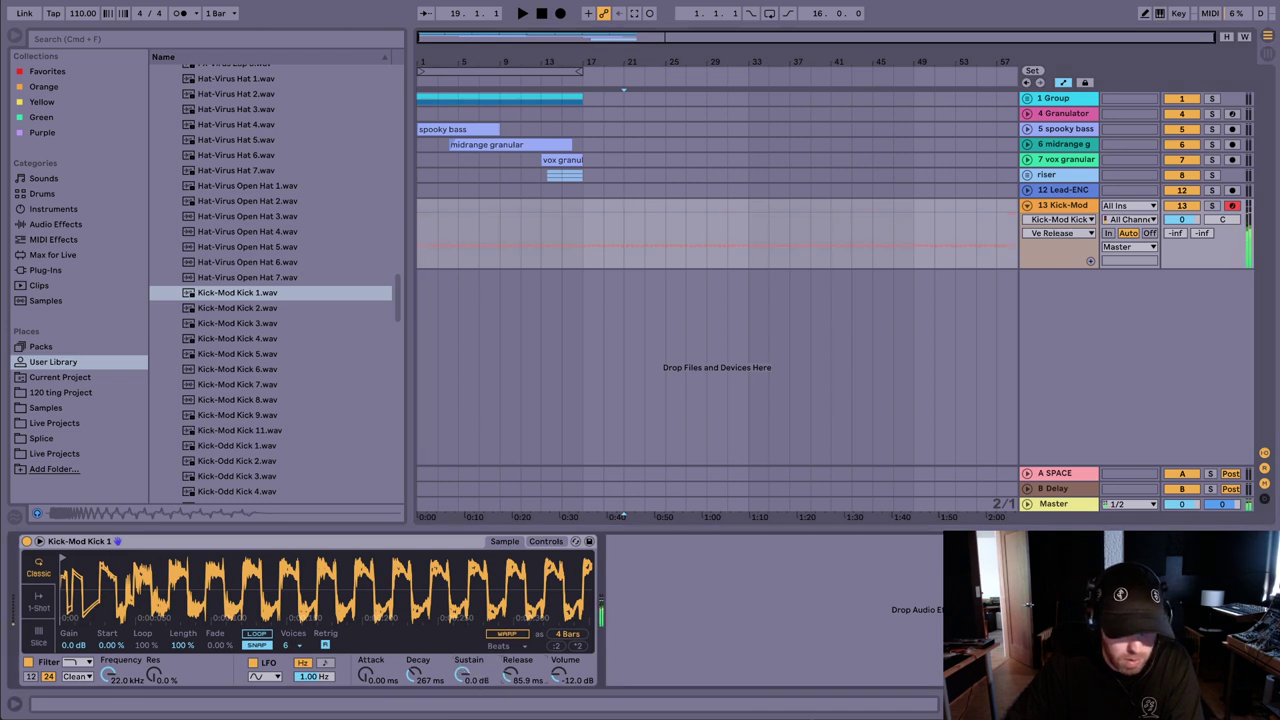
pyautogui.moveTo(507, 684); pyautogui.dragTo(507, 640)
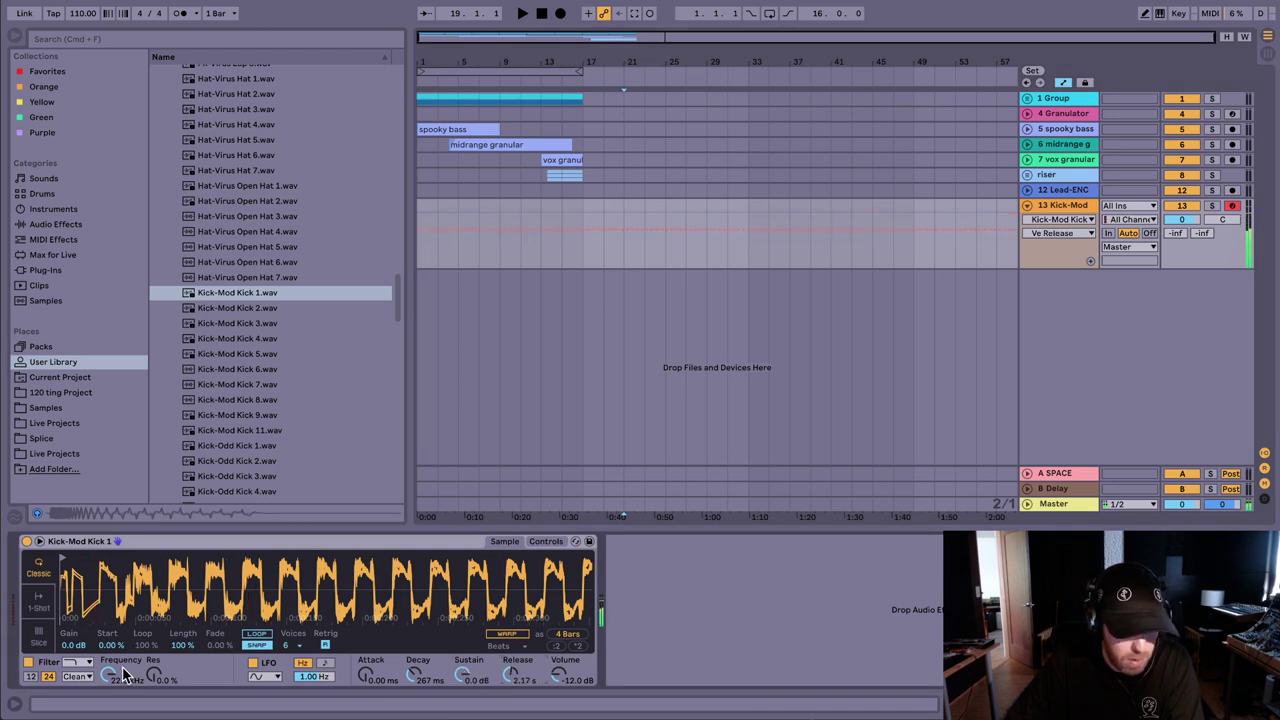
# Step: Lower the kick sampler's filter frequency to 159 Hz and set its resonance to 19%
pyautogui.moveTo(123, 677); pyautogui.dragTo(123, 708)
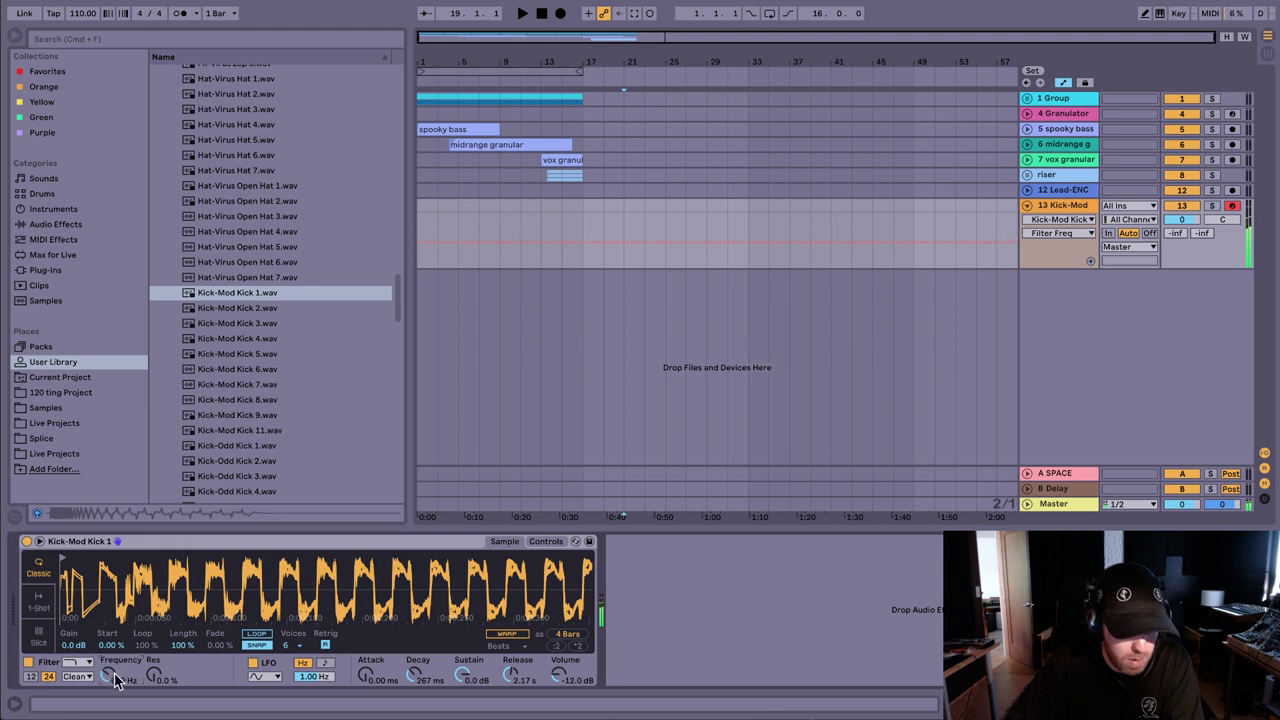
pyautogui.click(546, 541)
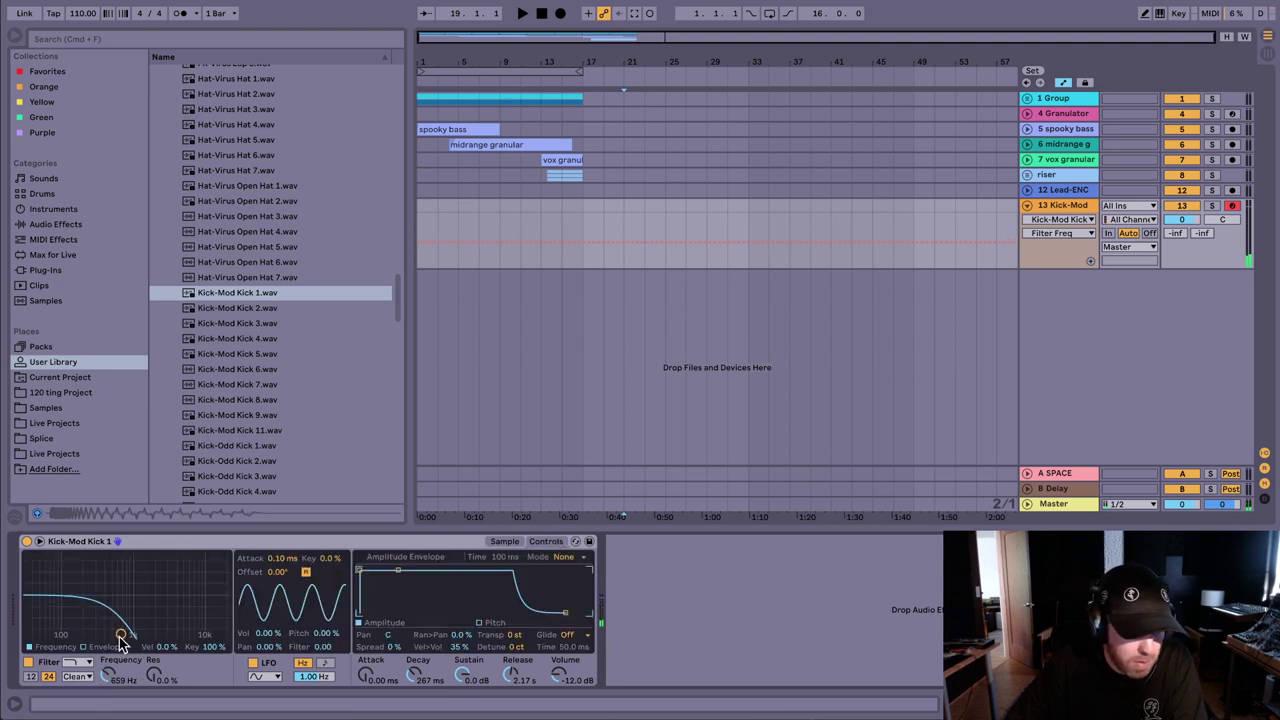
pyautogui.moveTo(120, 638); pyautogui.dragTo(80, 625)
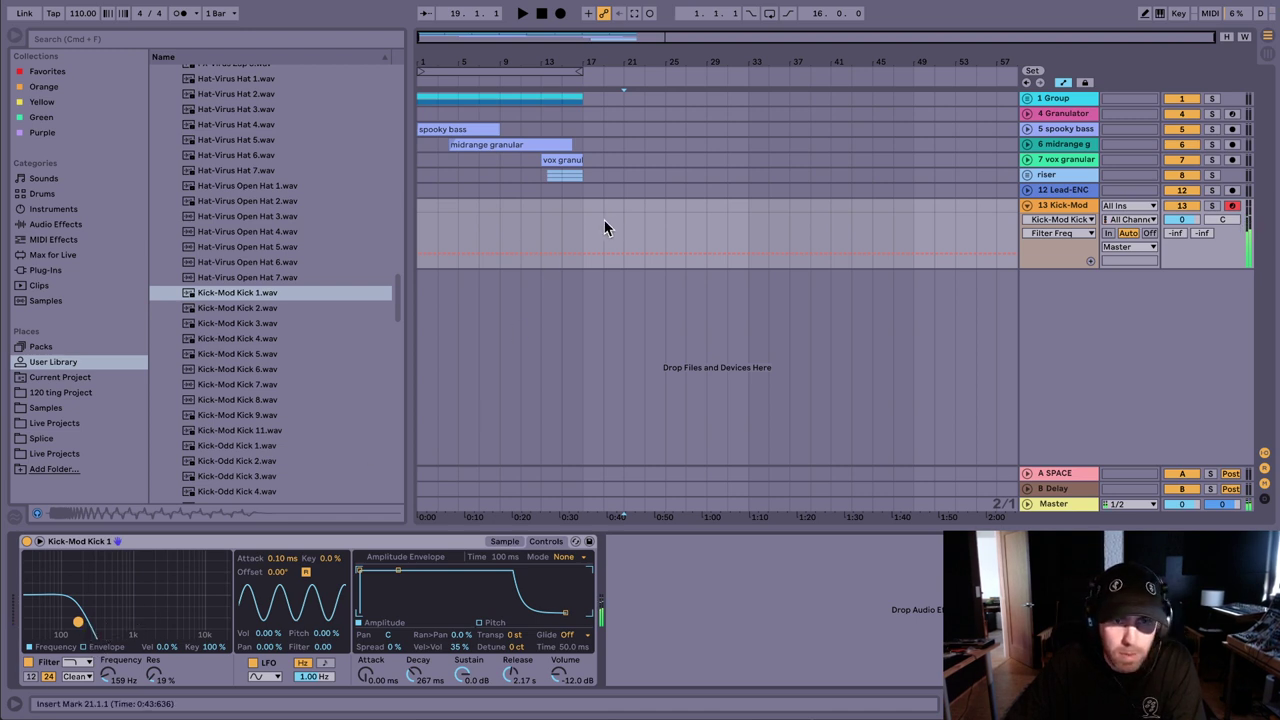
# Step: Set the kick sampler's release to 1.67 s and create an empty two-bar MIDI clip at bar 17 on the Kick-Mod track
pyautogui.click(515, 677)
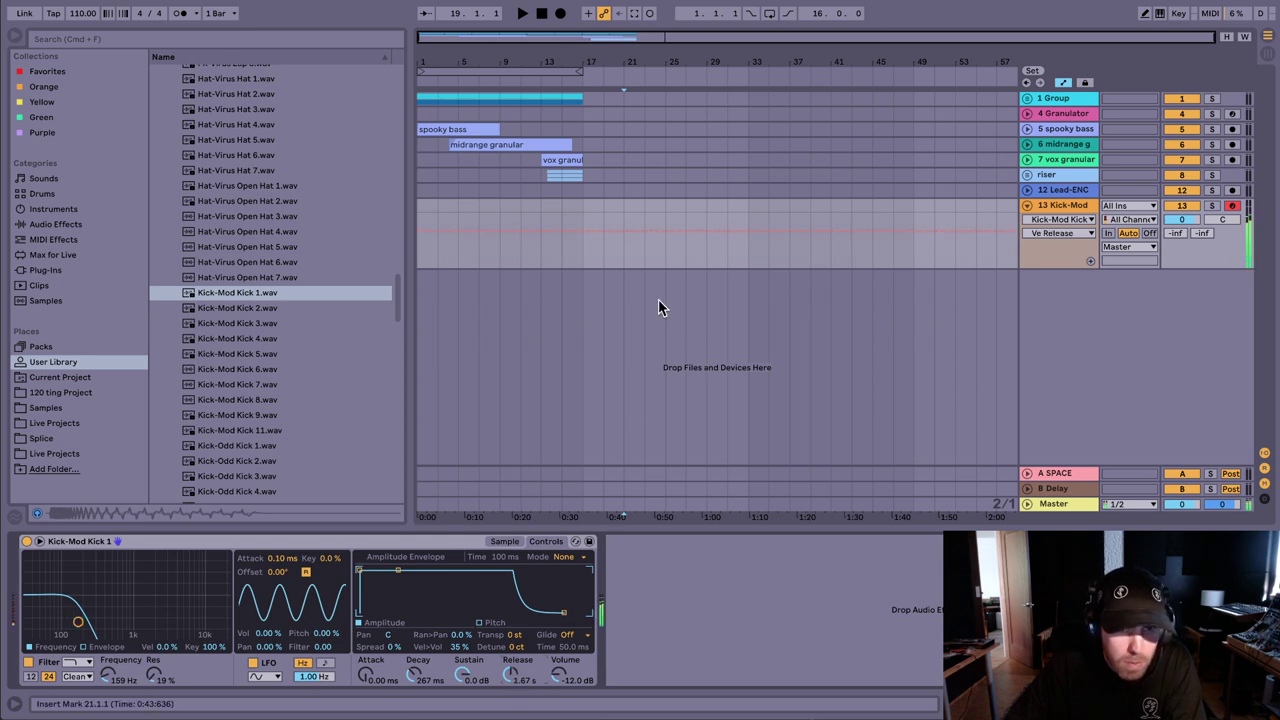
pyautogui.moveTo(583, 217); pyautogui.dragTo(601, 230)
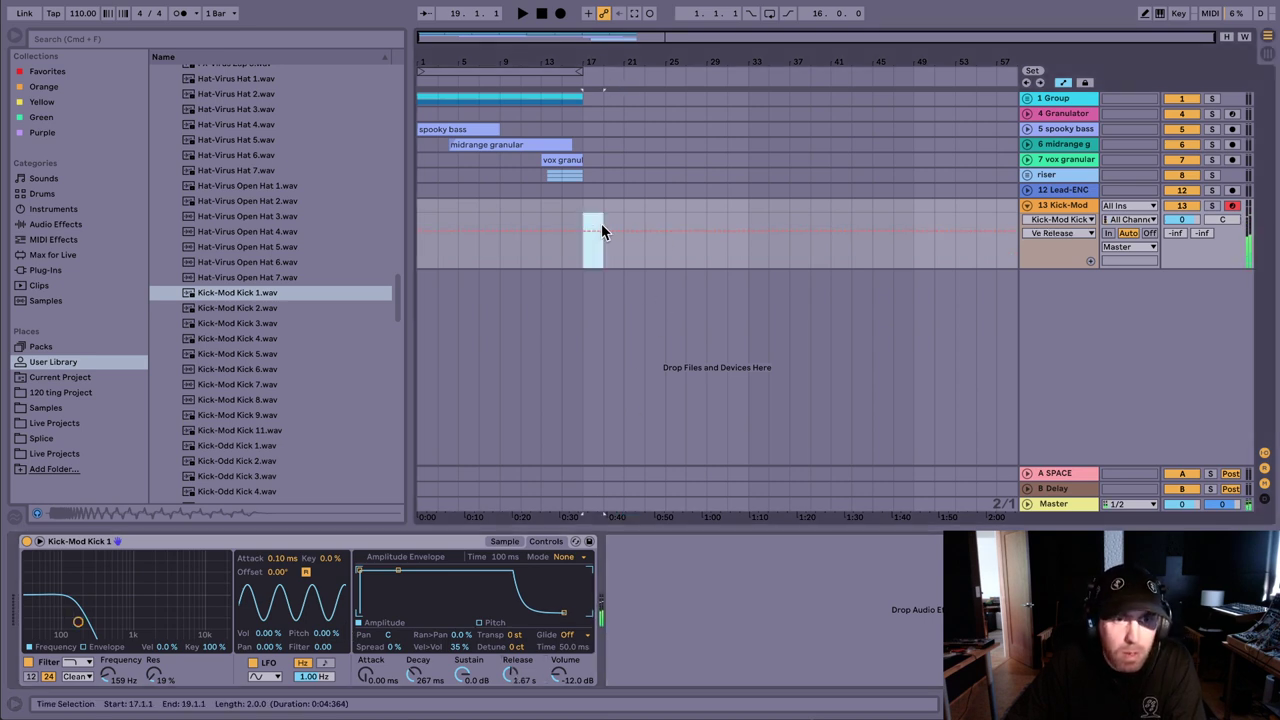
pyautogui.press('super+shift+m')
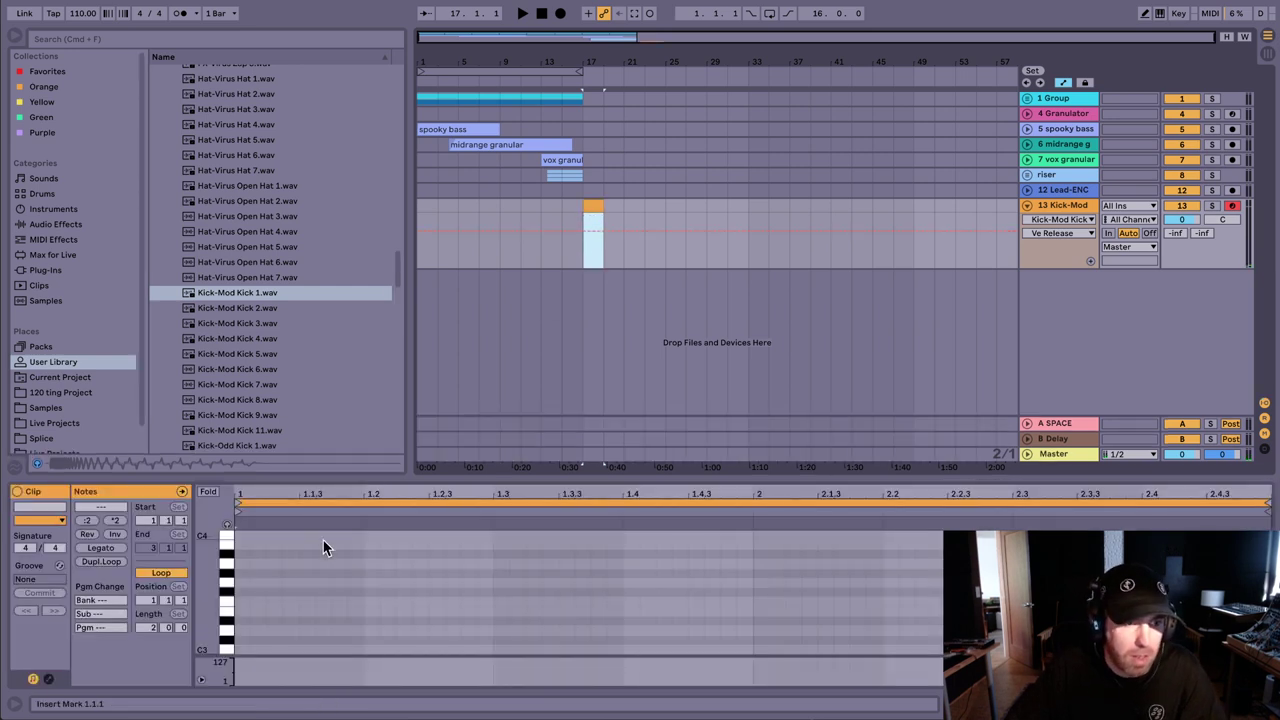
# Step: Program short C3 kick notes at 1.1 and 1.3.3 of the clip and duplicate that one-bar pattern into its second bar
pyautogui.doubleClick(244, 649)
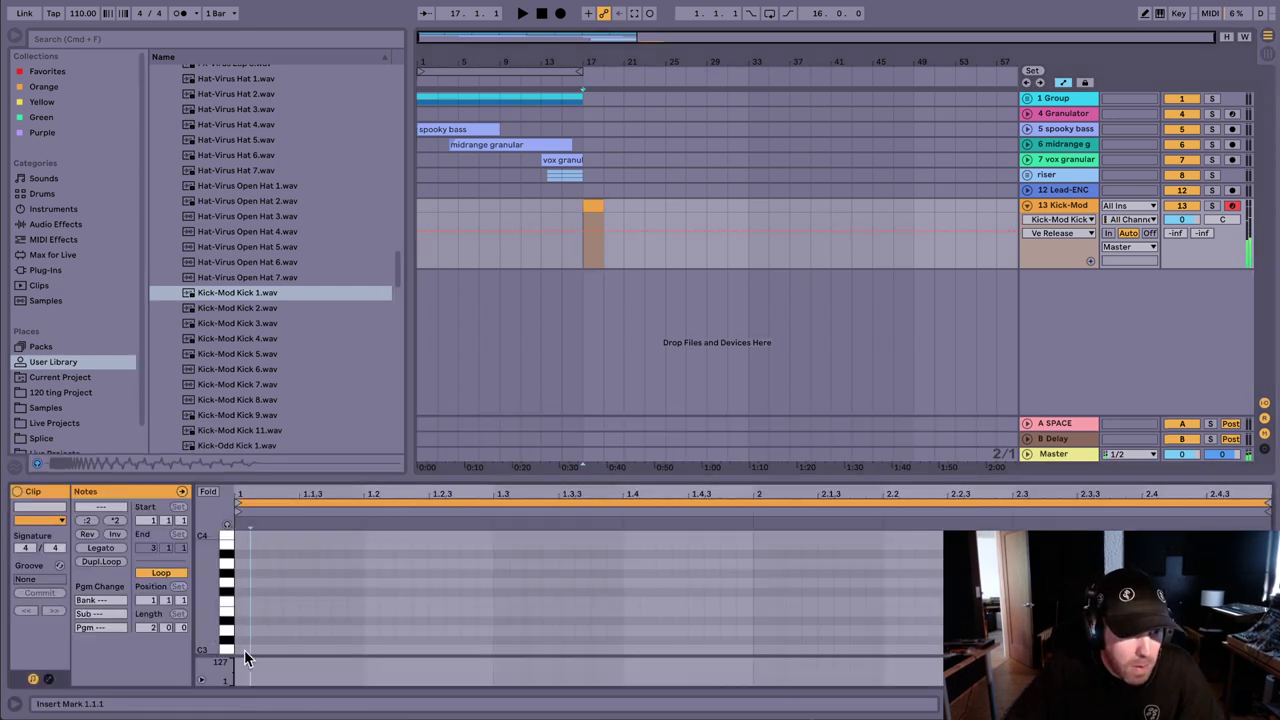
pyautogui.moveTo(445, 568); pyautogui.dragTo(236, 568)
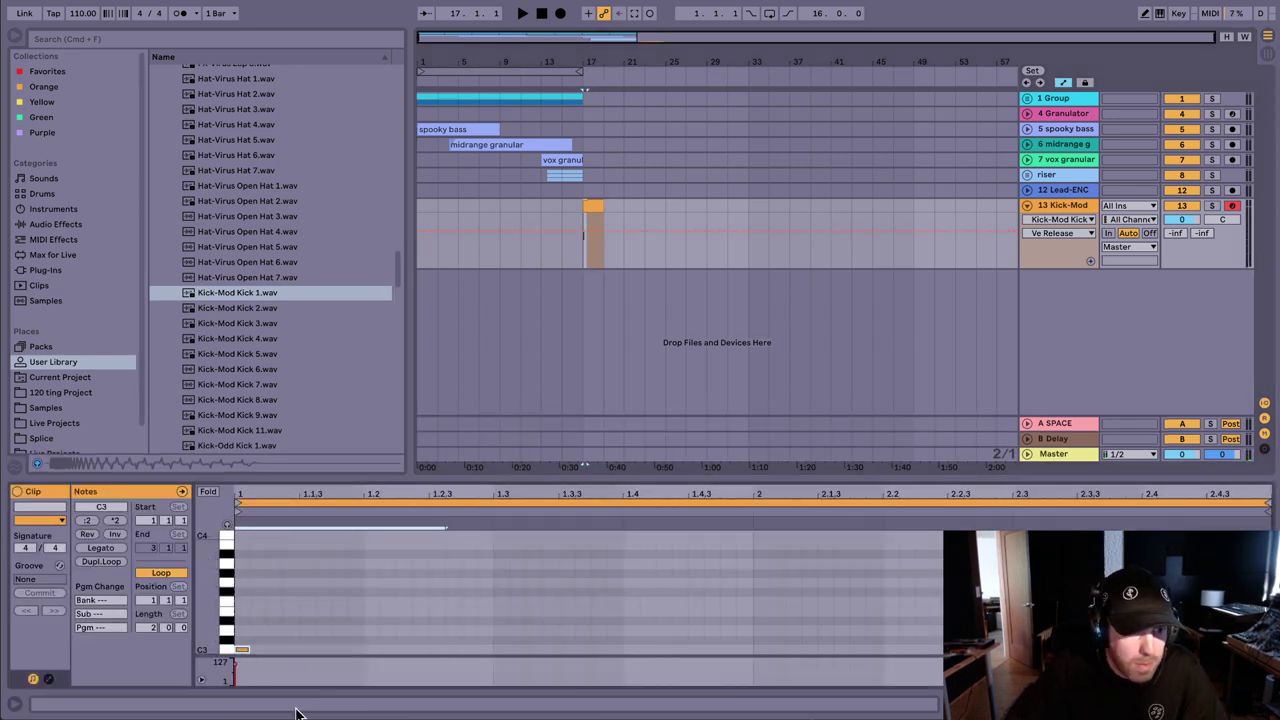
pyautogui.press('space')
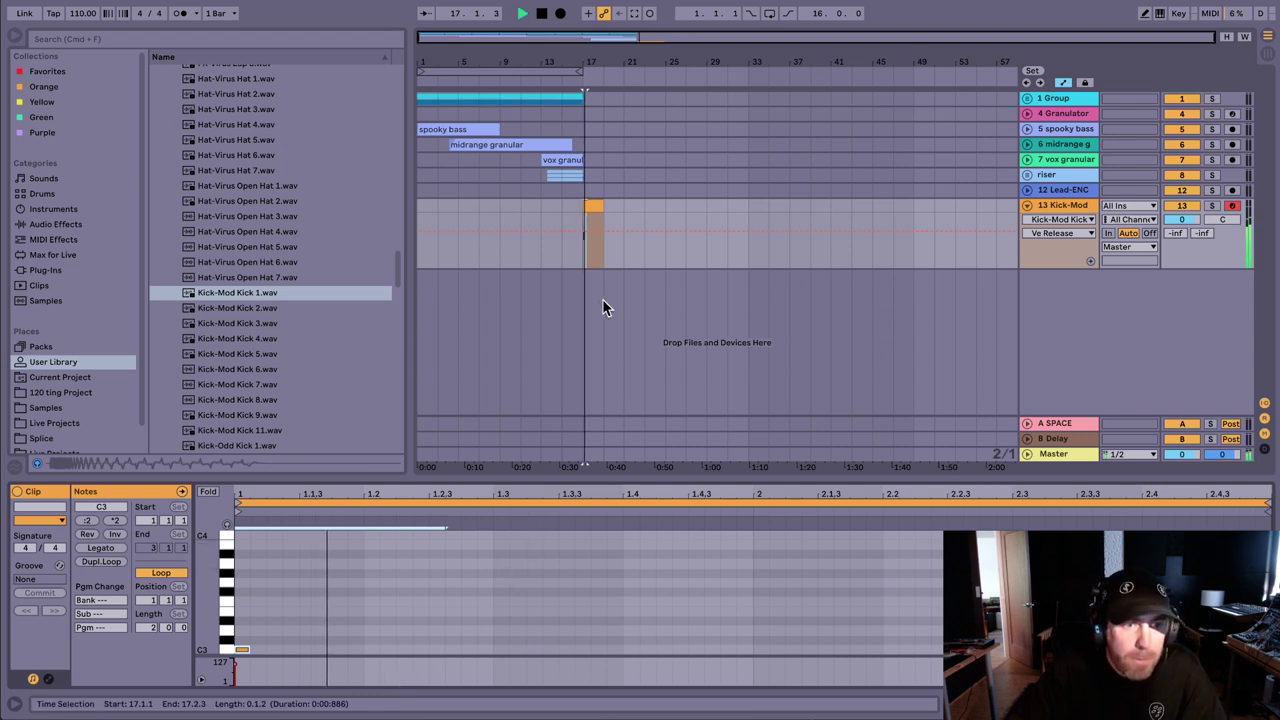
pyautogui.click(556, 555)
pyautogui.hotkey('ctrl', 'v')
pyautogui.moveTo(750, 553); pyautogui.dragTo(236, 655)
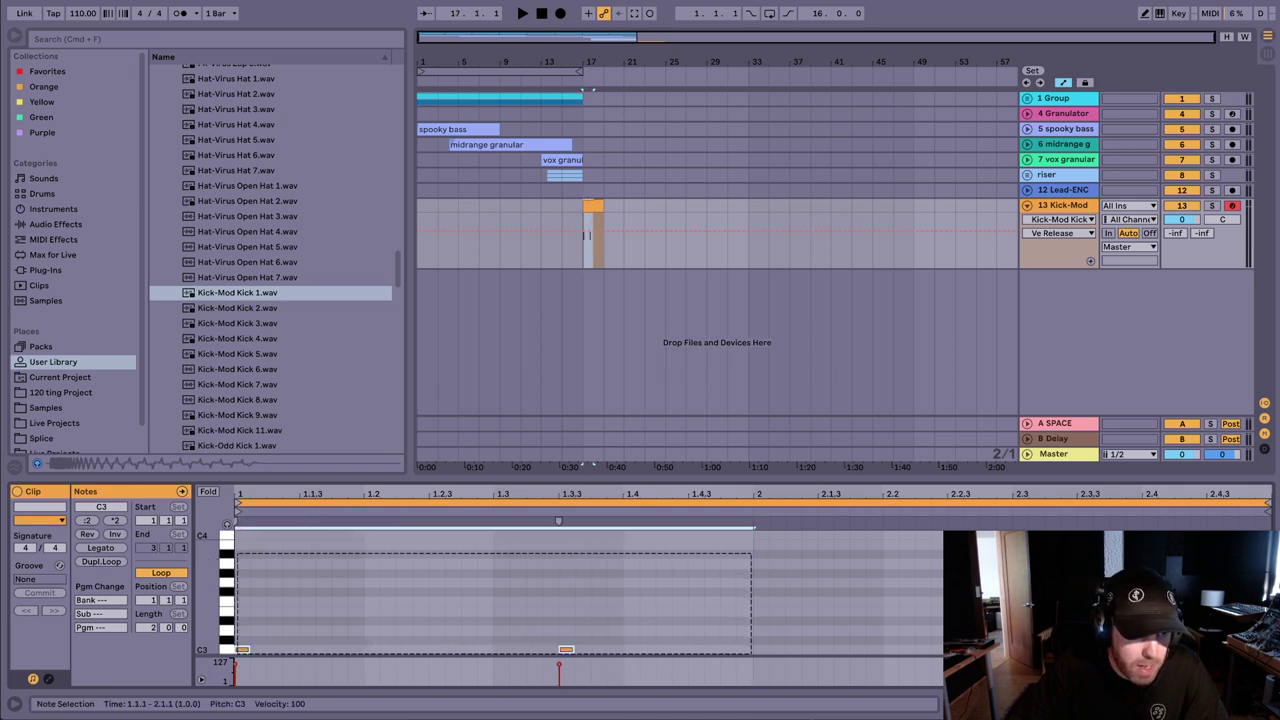
pyautogui.press('super+d')
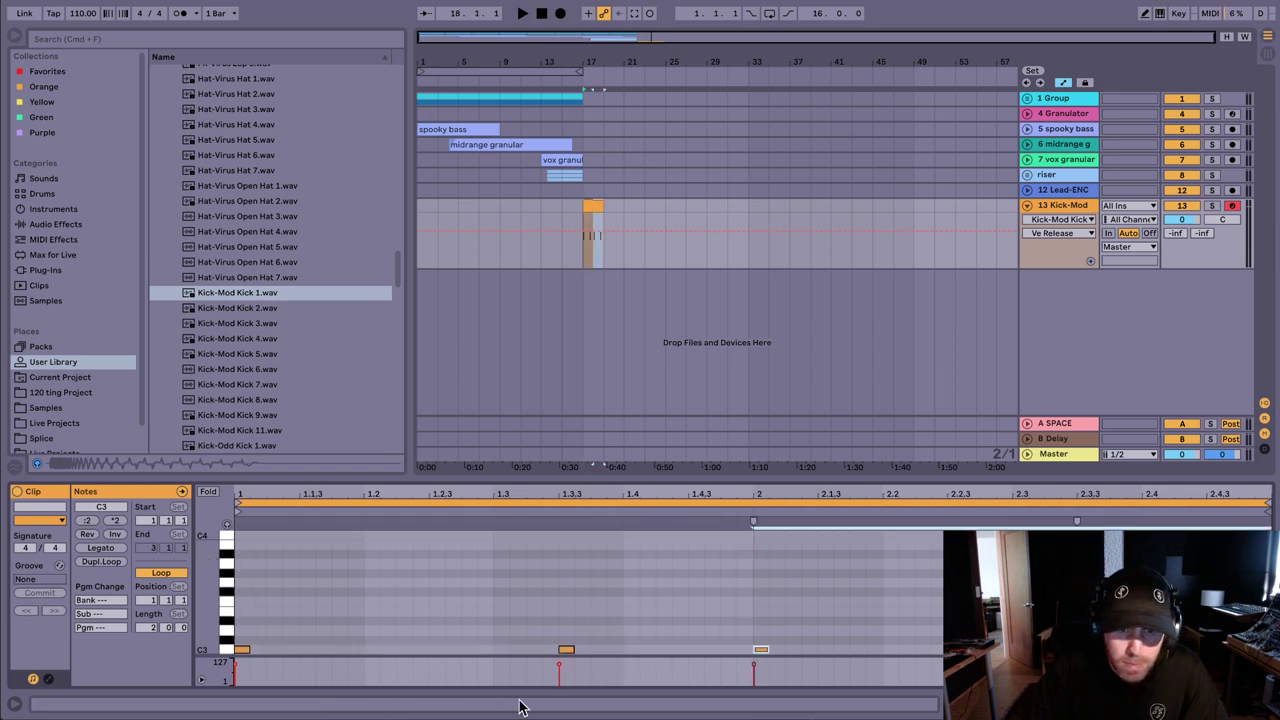
pyautogui.click(656, 630)
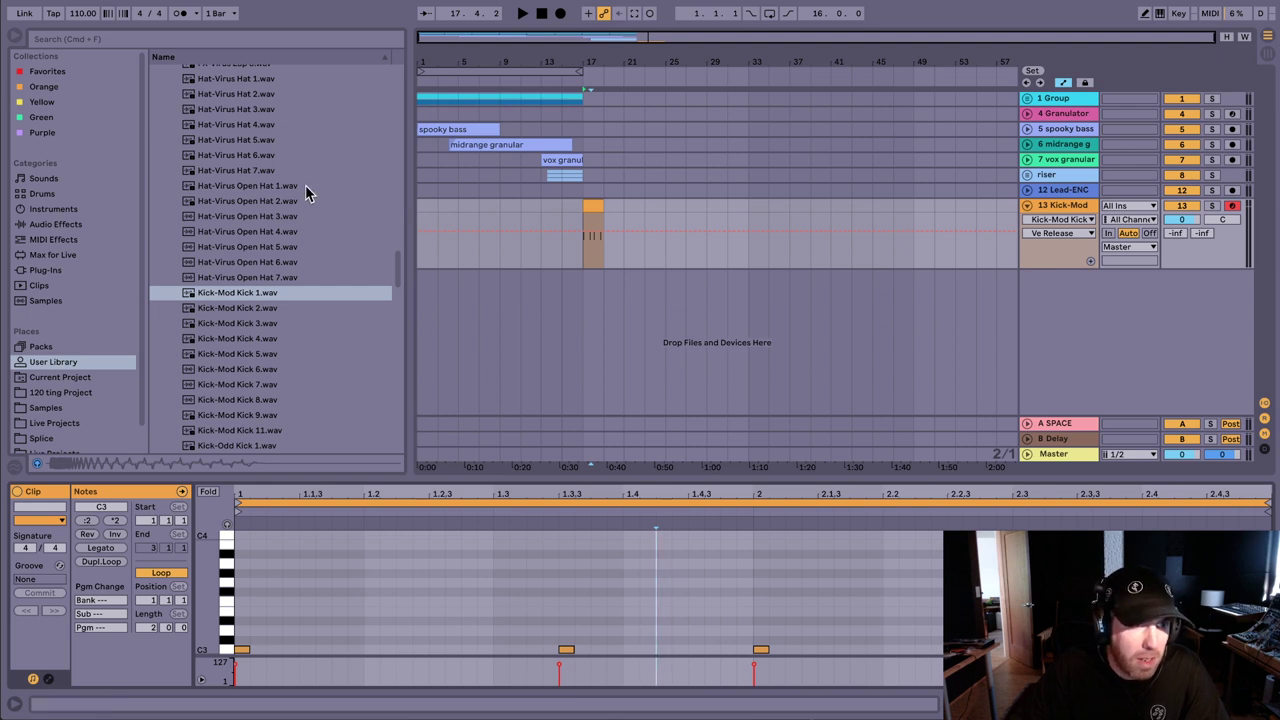
# Step: Duplicate the Kick-Mod track with its clip and show the copy's sampler
pyautogui.click(1083, 206)
pyautogui.press('super+d')
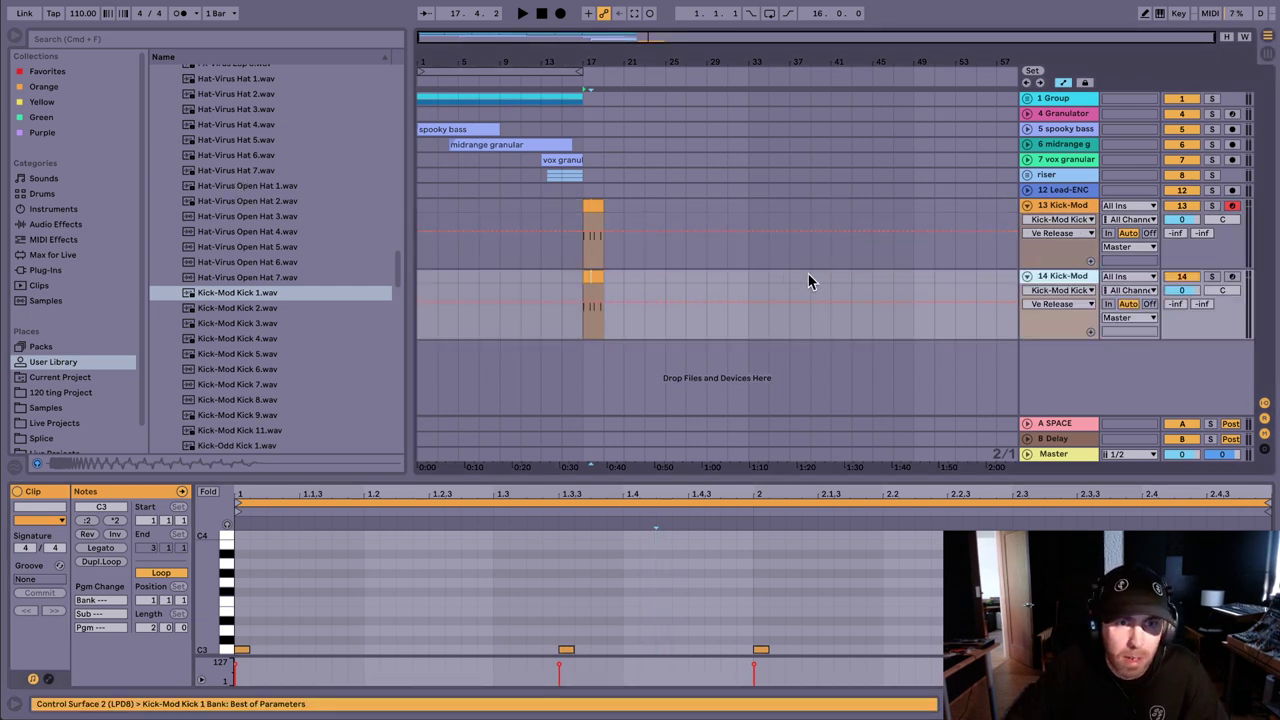
pyautogui.click(593, 277)
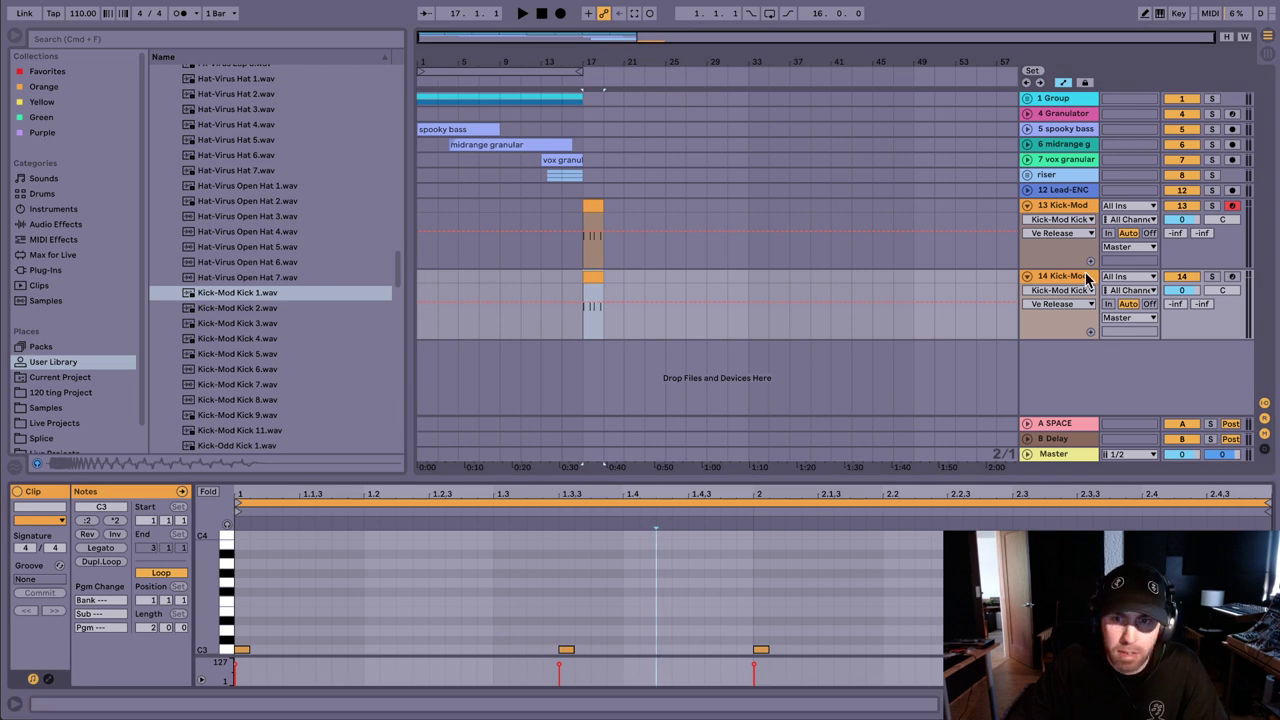
pyautogui.click(1032, 300)
# Step: Audition the Hat-Virus open hats, replace the duplicate track's kick sample with Hat-Virus Hat 7.wav and briefly play the layered pattern
pyautogui.click(279, 277)
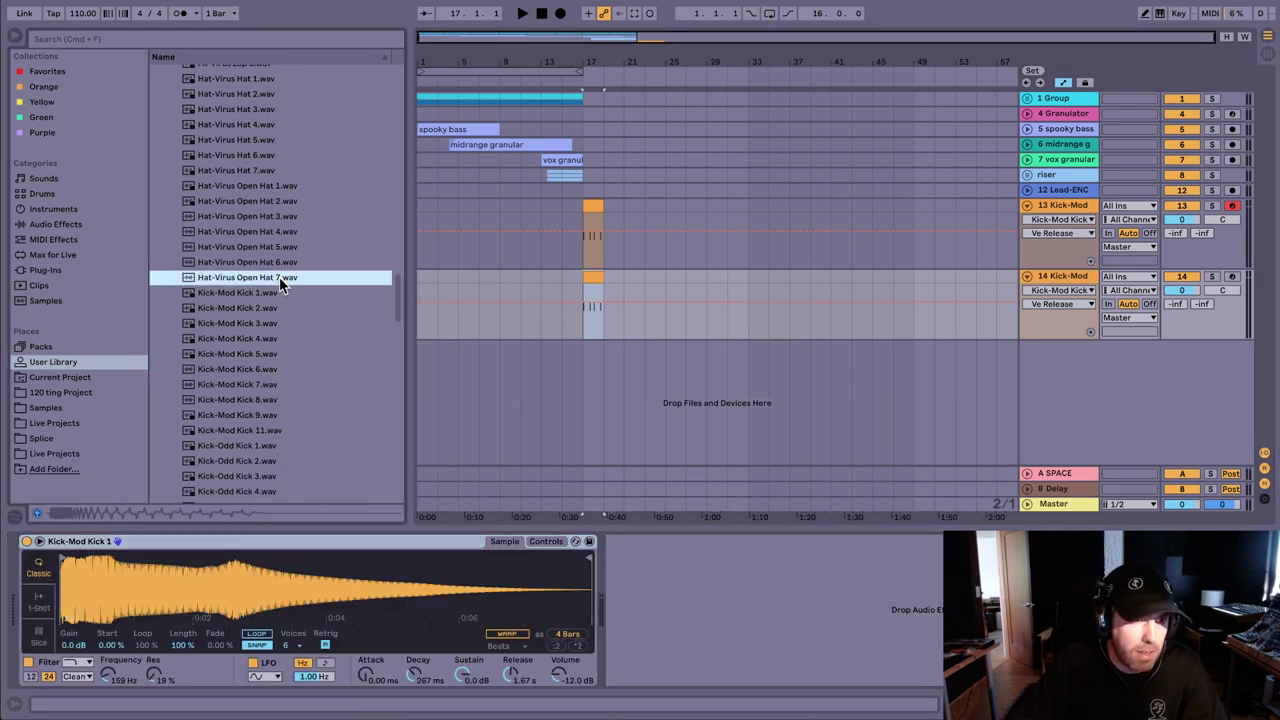
pyautogui.press('Up')
pyautogui.press('Up')
pyautogui.press('Up')
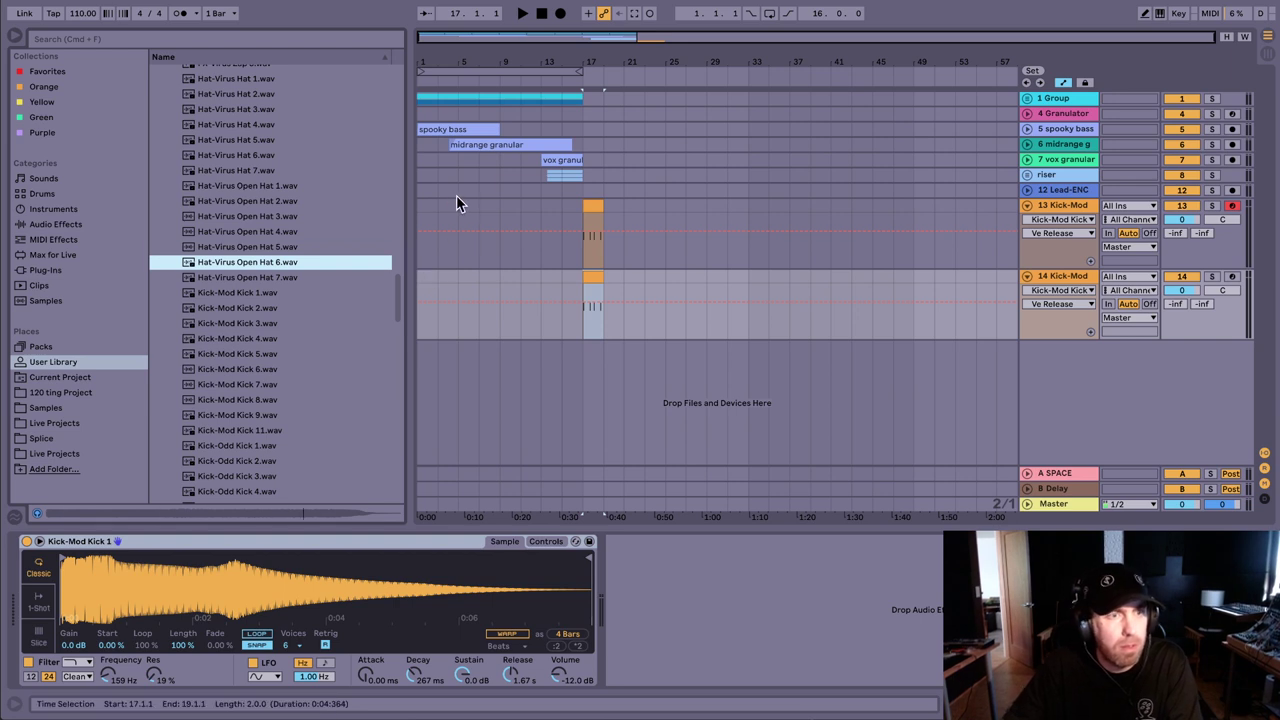
pyautogui.press('Up')
pyautogui.press('Up')
pyautogui.press('Up')
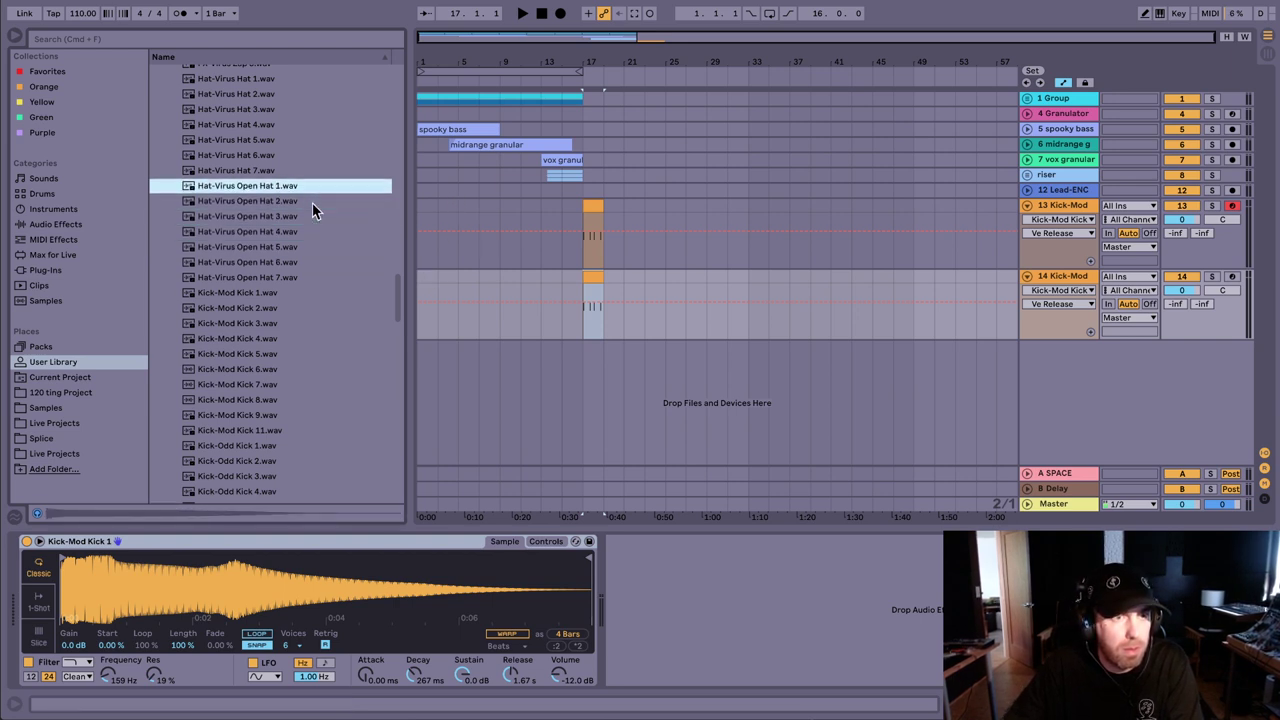
pyautogui.press('Up')
pyautogui.moveTo(236, 175); pyautogui.dragTo(111, 581)
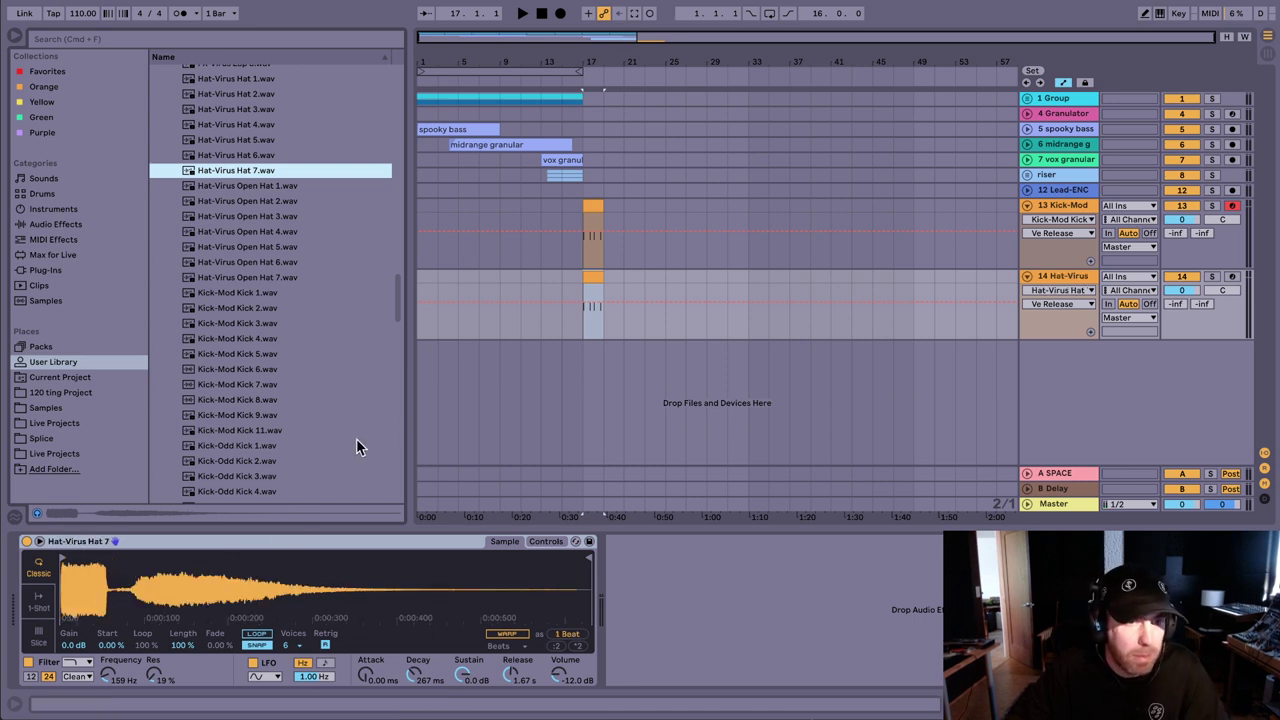
pyautogui.press('space')
pyautogui.press('space')
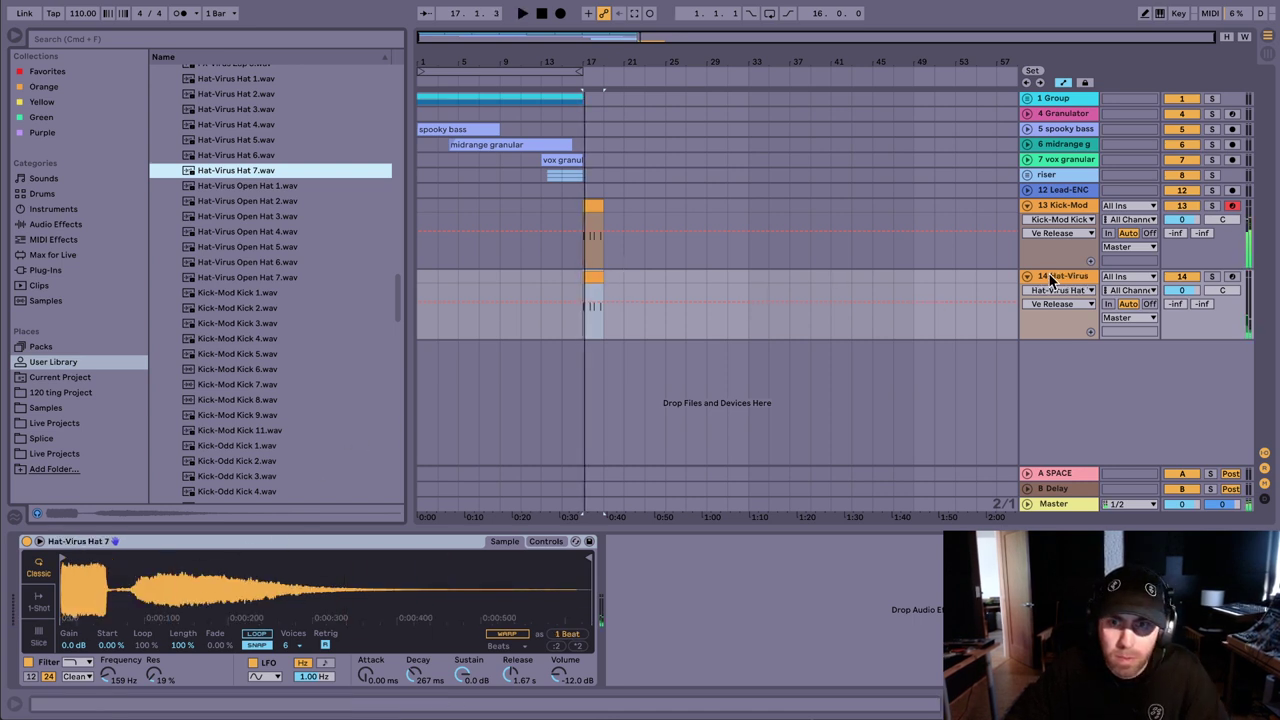
# Step: Set the Hat 7 sampler's filter to 22.0 kHz, transpose to -13 st, decay to 159 ms and sustain to -9.8 dB, and play the pattern
pyautogui.moveTo(107, 677); pyautogui.dragTo(130, 567)
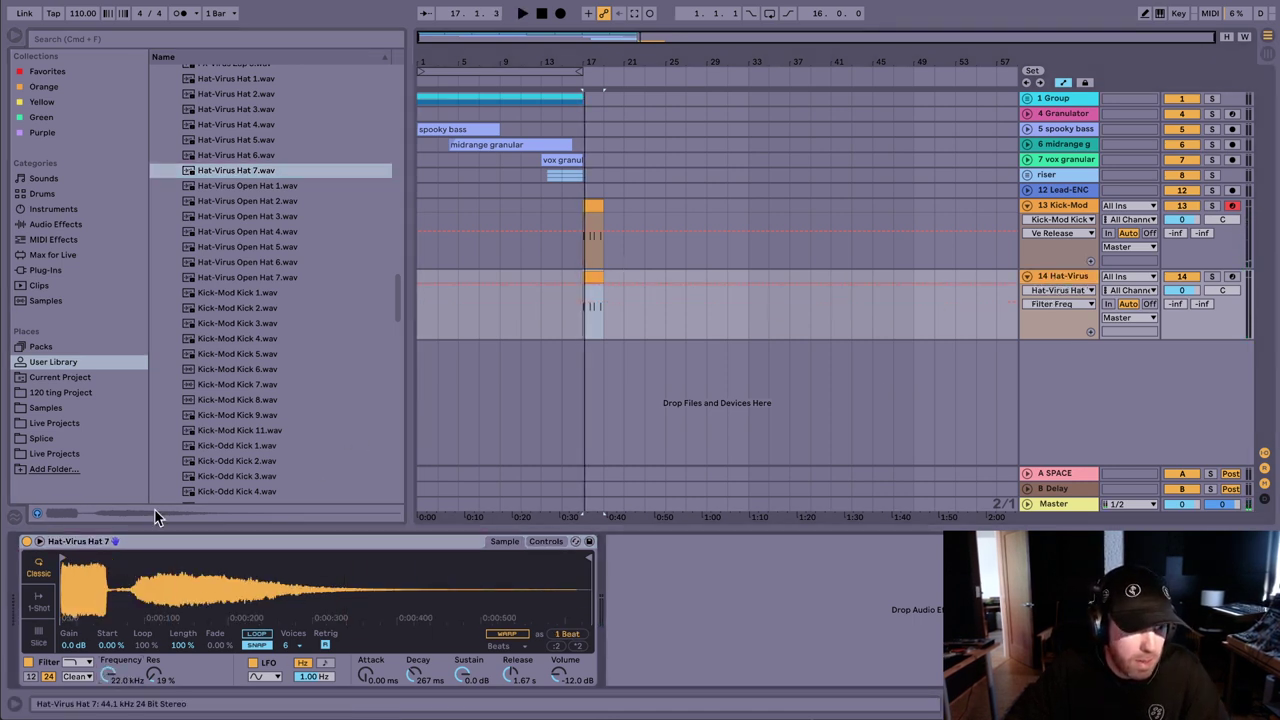
pyautogui.click(545, 541)
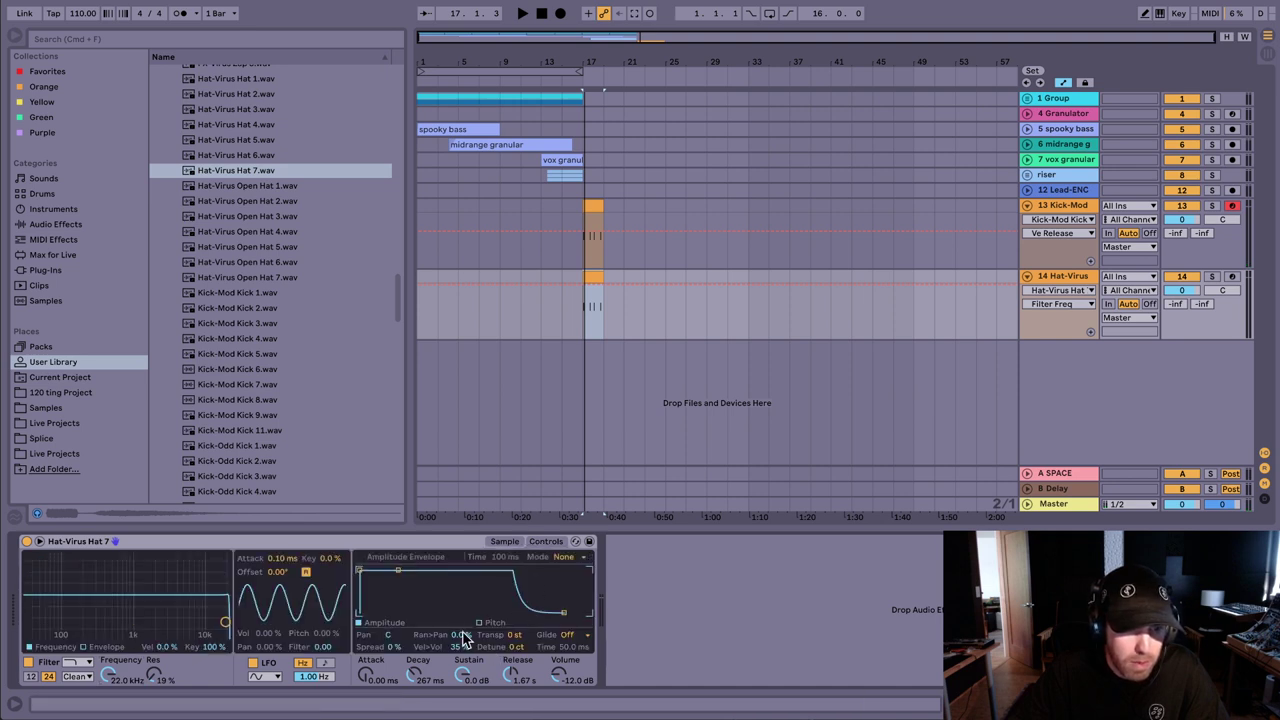
pyautogui.click(513, 636)
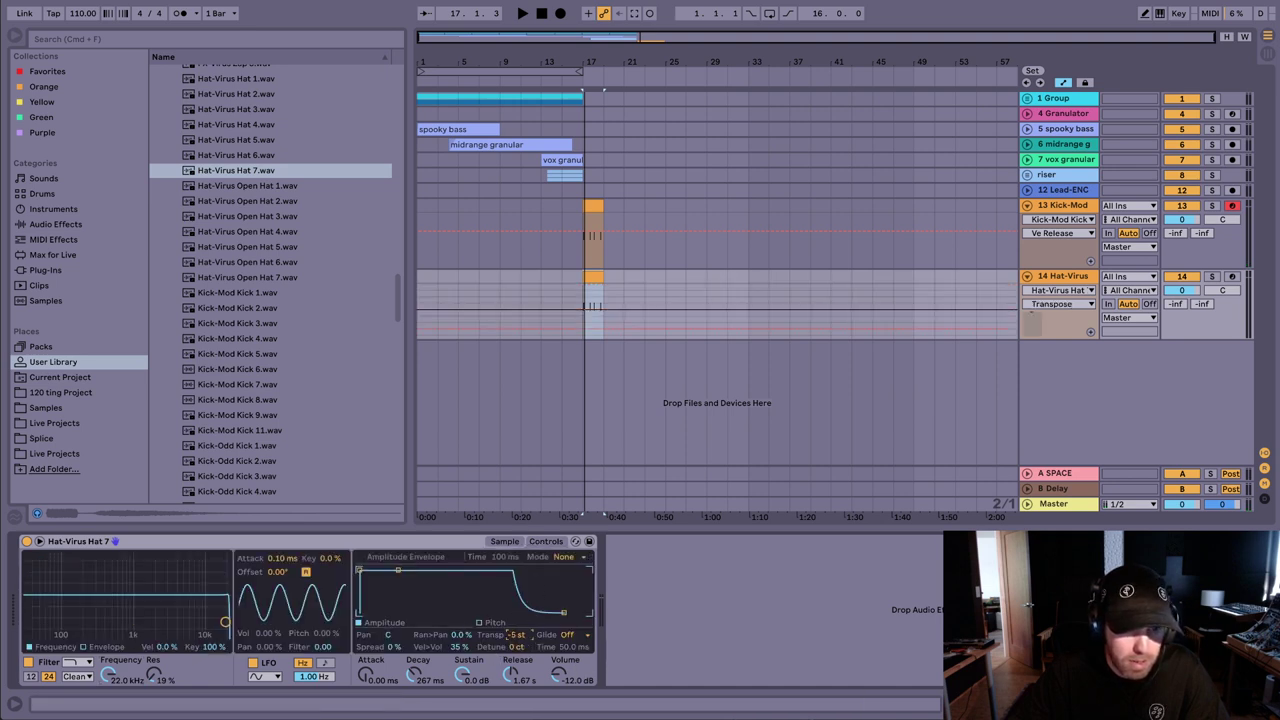
pyautogui.moveTo(410, 682); pyautogui.dragTo(463, 700)
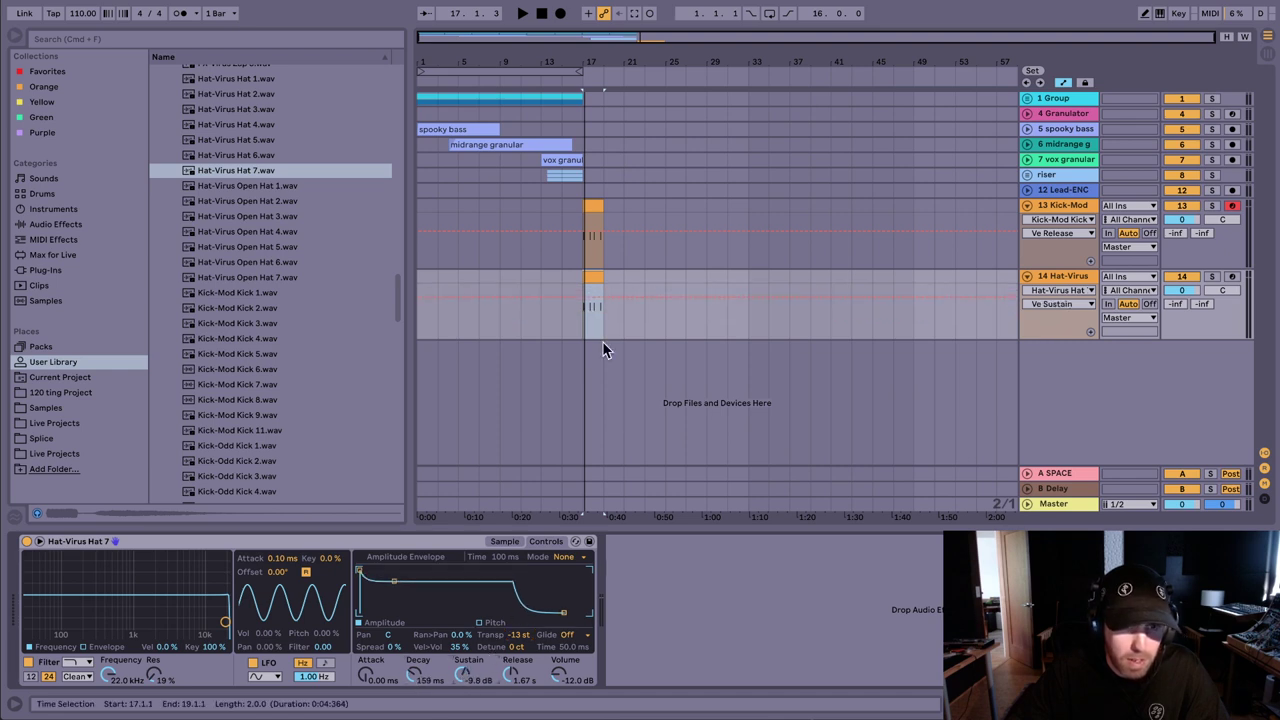
pyautogui.press('space')
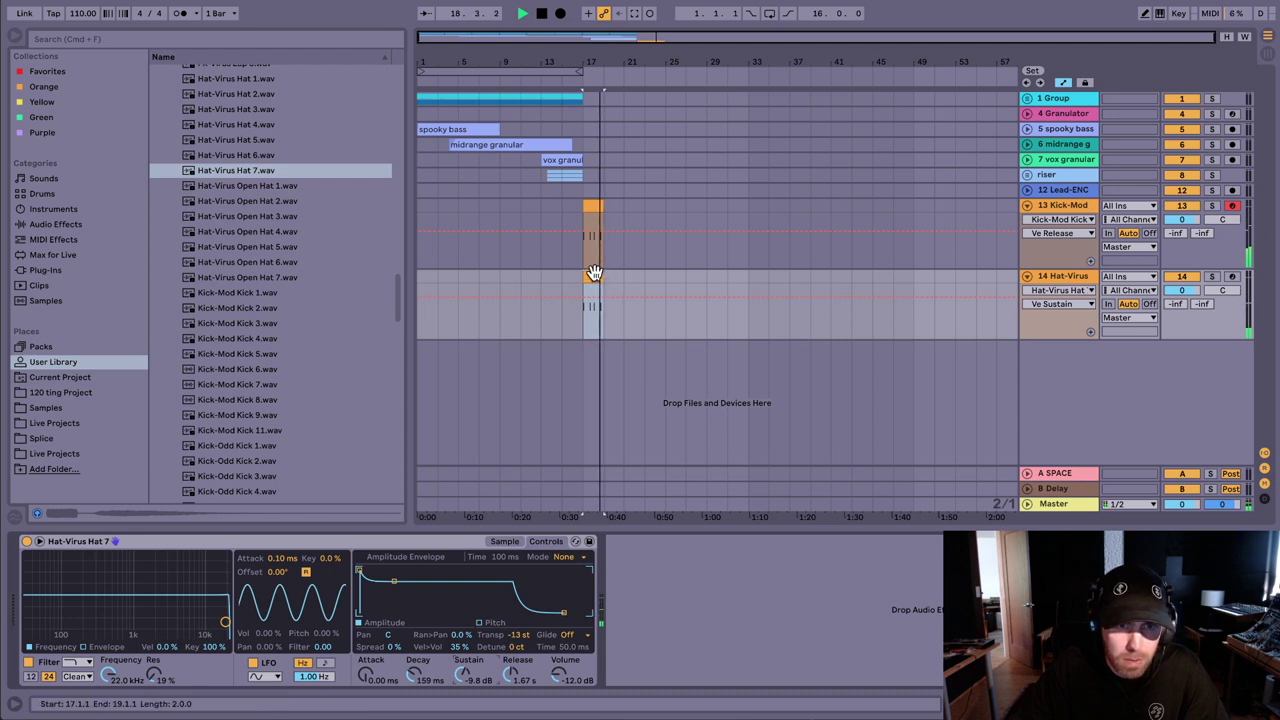
# Step: Hide the automation lanes and duplicate the kick and hat clips three times, filling bars 17 to 25
pyautogui.keyDown('shift'); pyautogui.click(594, 205); pyautogui.keyUp('shift')
pyautogui.press('a')
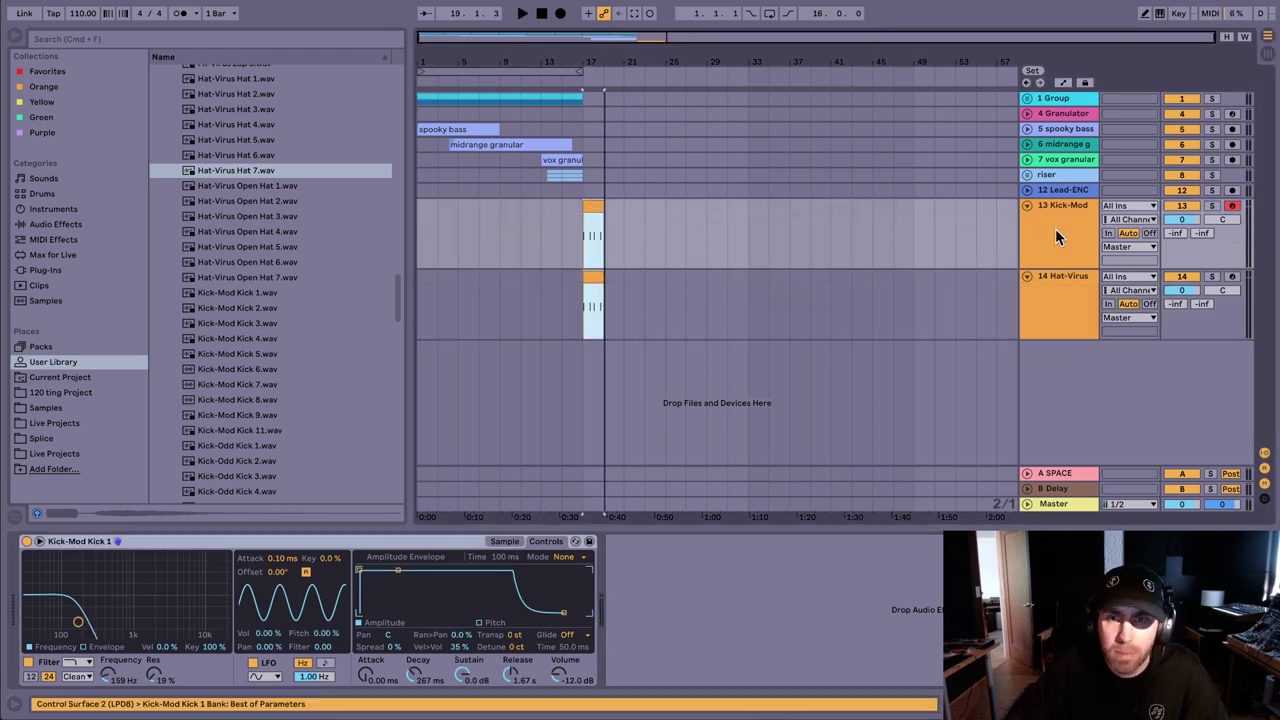
pyautogui.press('super+d')
pyautogui.press('super+d')
pyautogui.press('super+d')
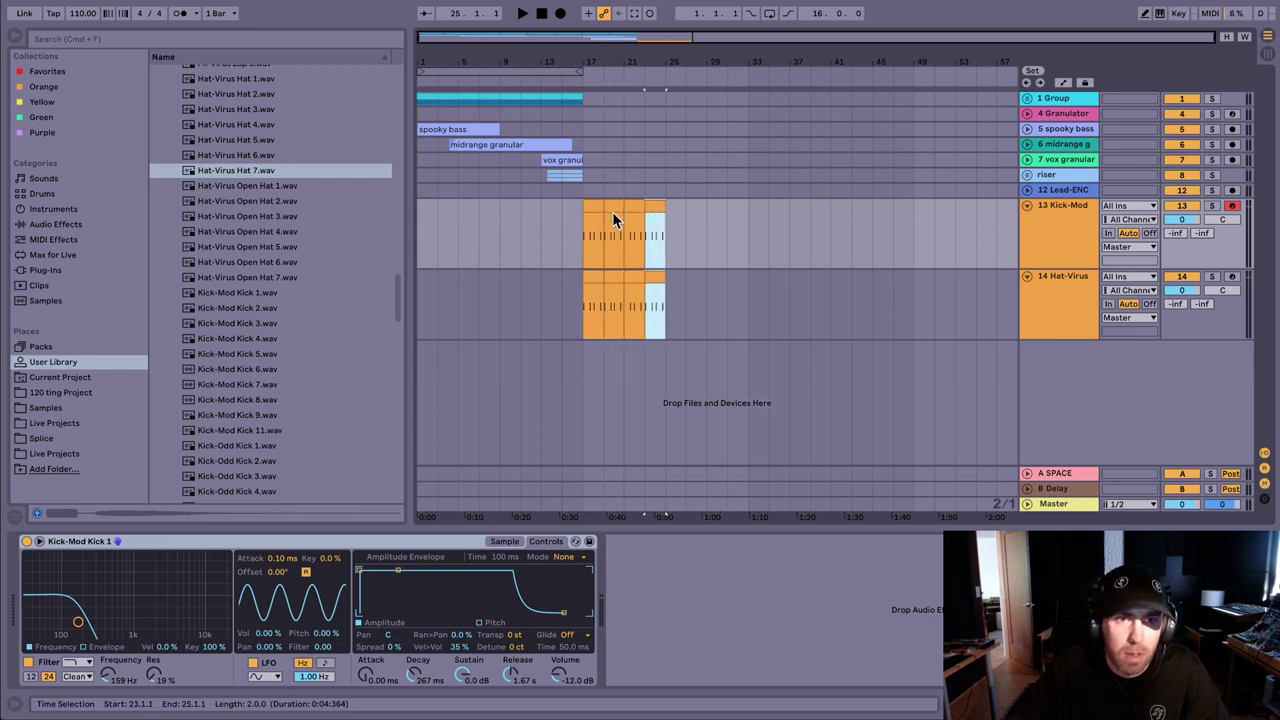
# Step: Insert a new MIDI track below the Hat-Virus track and load Hat-Virus Hat 4.wav into it
pyautogui.click(1066, 318)
pyautogui.press('super+shift+t')
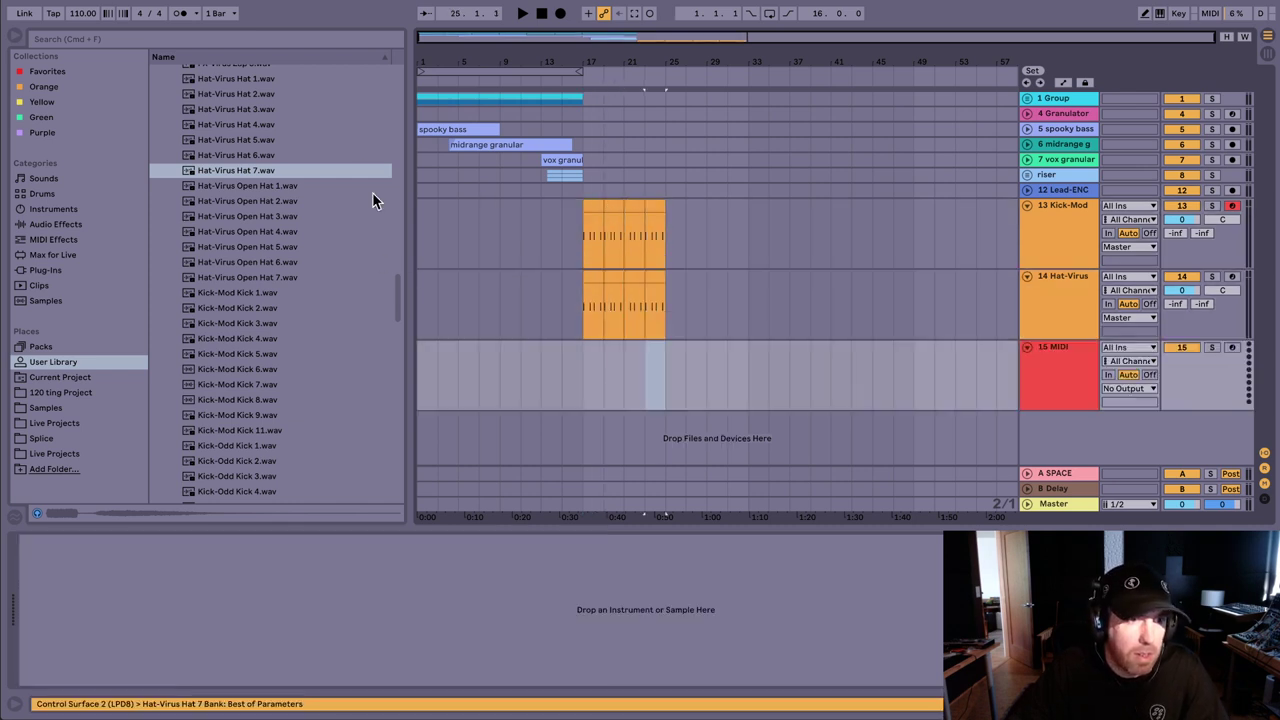
pyautogui.click(286, 125)
pyautogui.moveTo(255, 135); pyautogui.dragTo(298, 618)
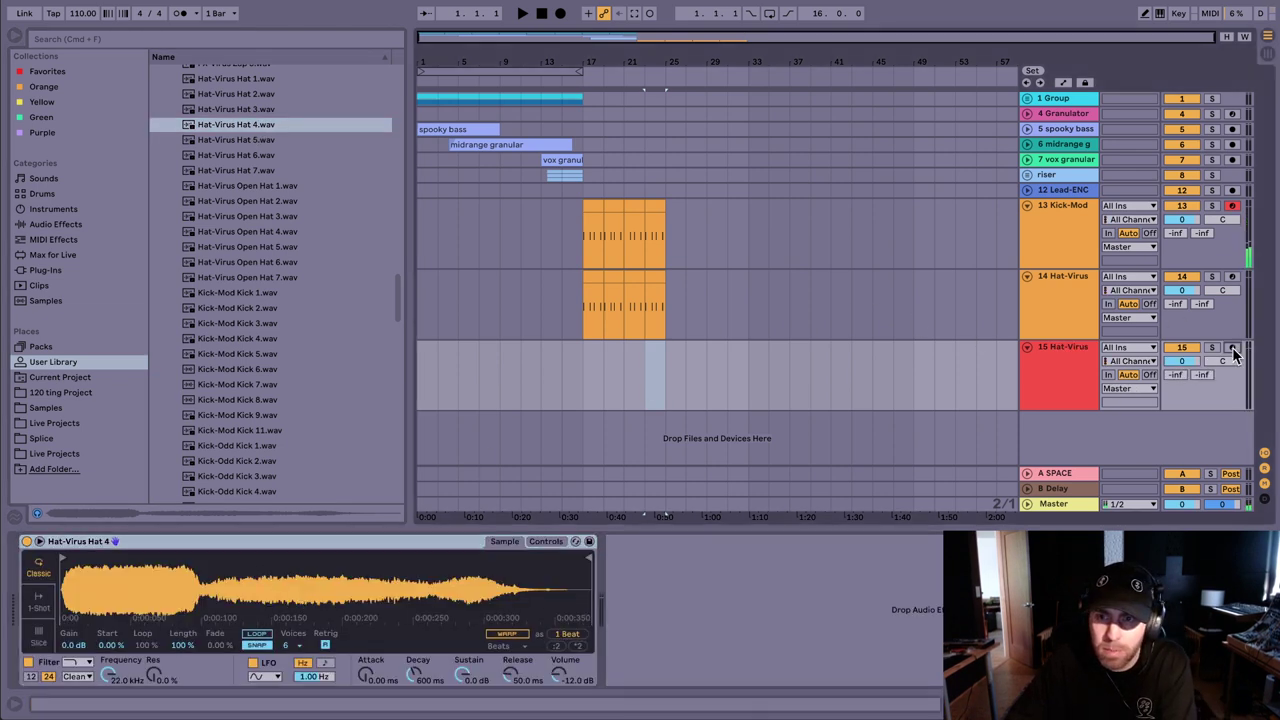
# Step: Arm only the new hat track, move its sample start further into the initial burst and set the release to 2.59 s
pyautogui.click(1231, 207)
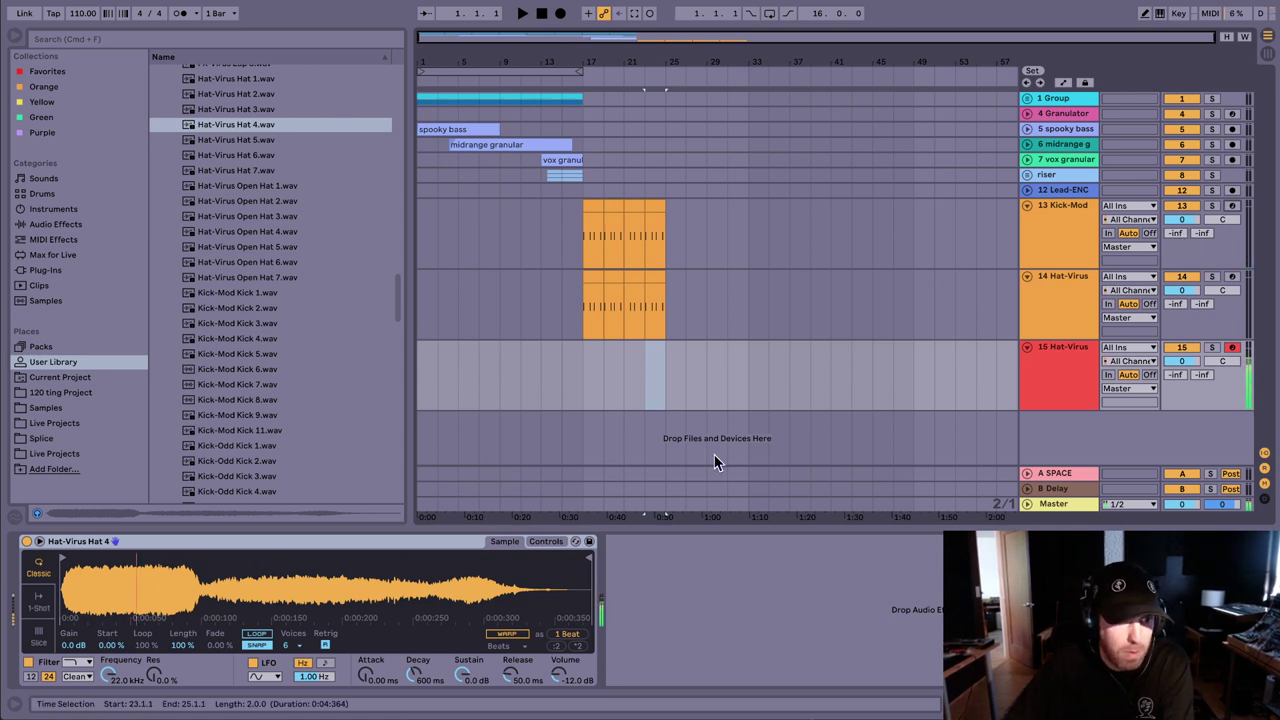
pyautogui.moveTo(63, 559); pyautogui.dragTo(158, 551)
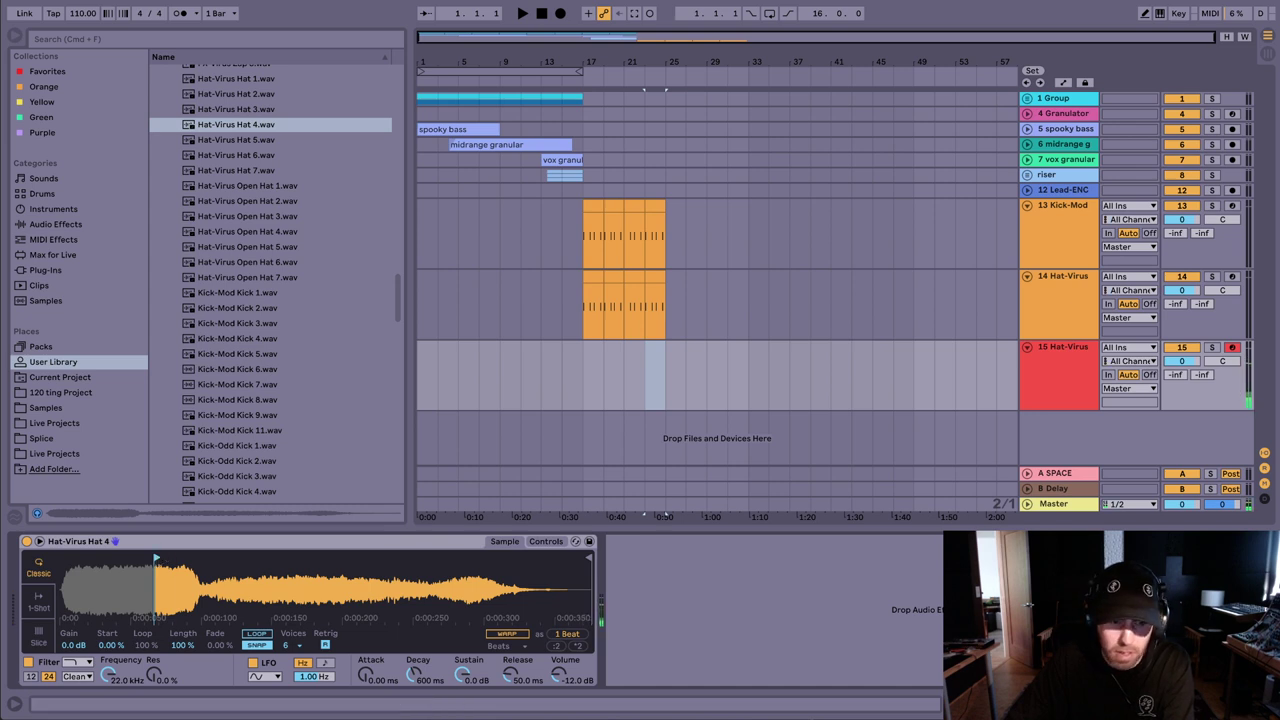
pyautogui.moveTo(510, 674); pyautogui.dragTo(510, 620)
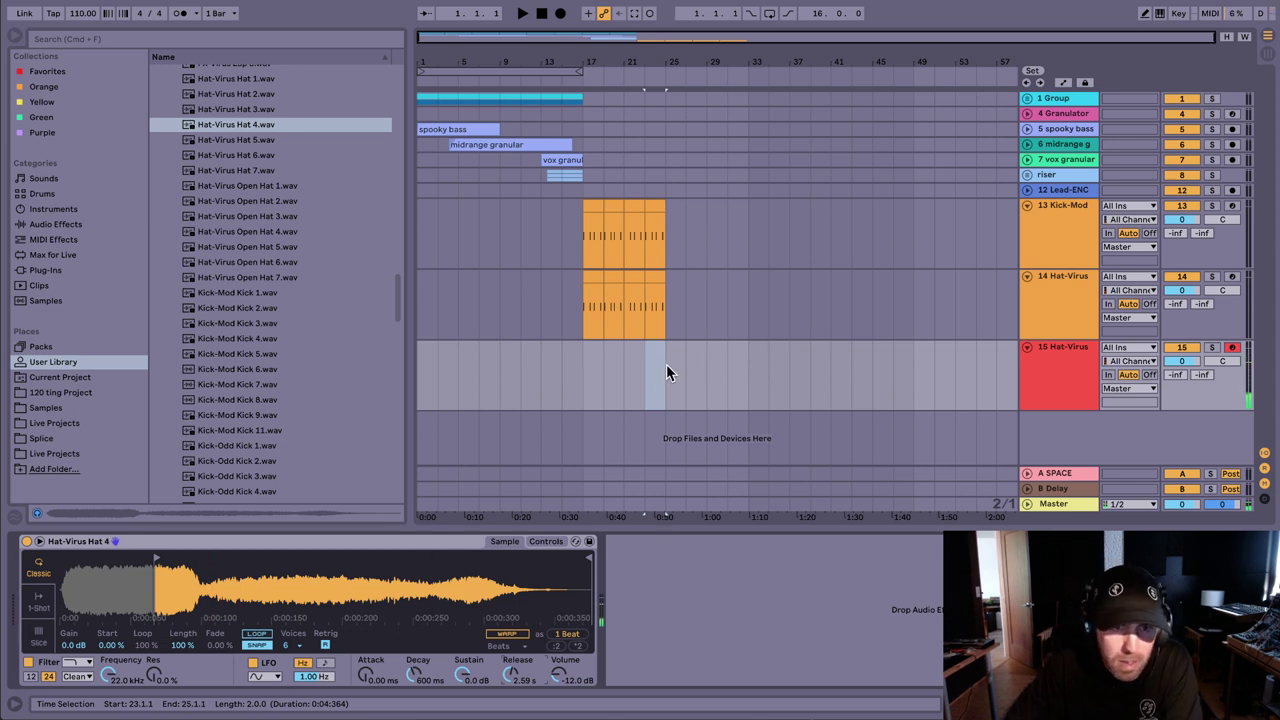
# Step: Create a two-bar MIDI clip at bar 17 on the new hat track with a short D#2 note on beat 3 of each bar
pyautogui.moveTo(669, 374); pyautogui.dragTo(602, 372)
pyautogui.press('super+shift+m')
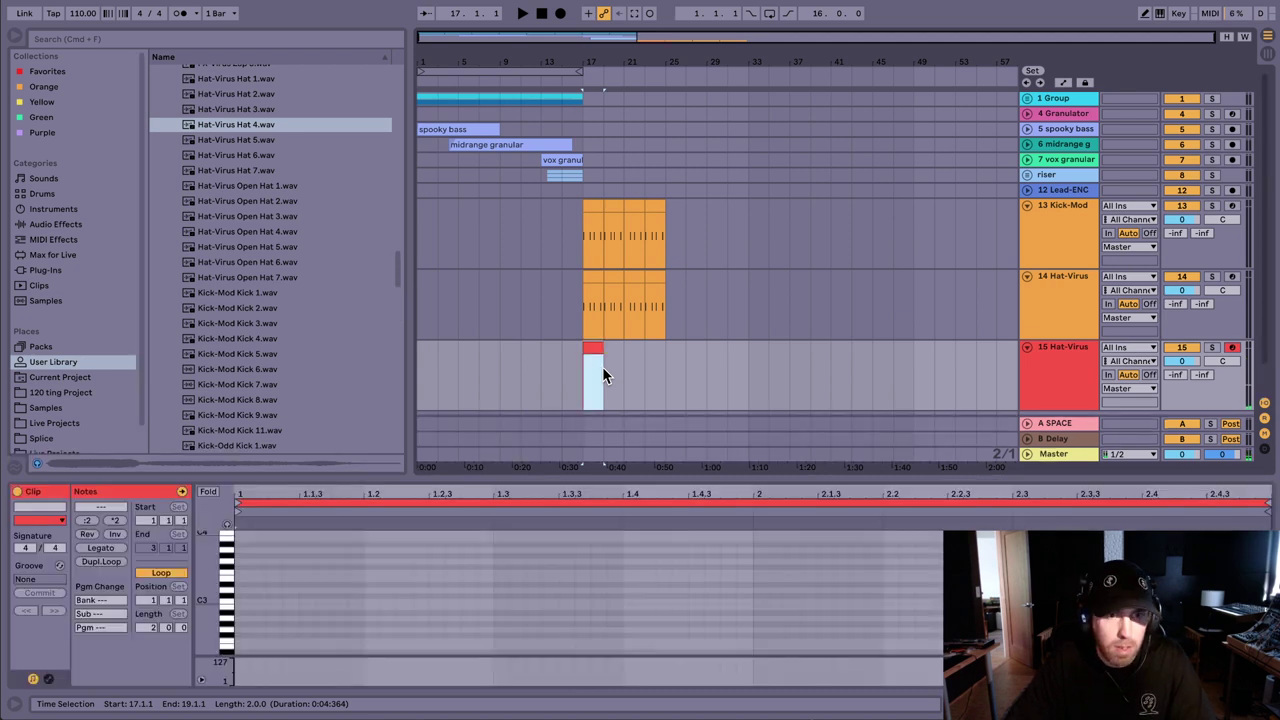
pyautogui.click(245, 619)
pyautogui.scroll(-3, 245, 619)
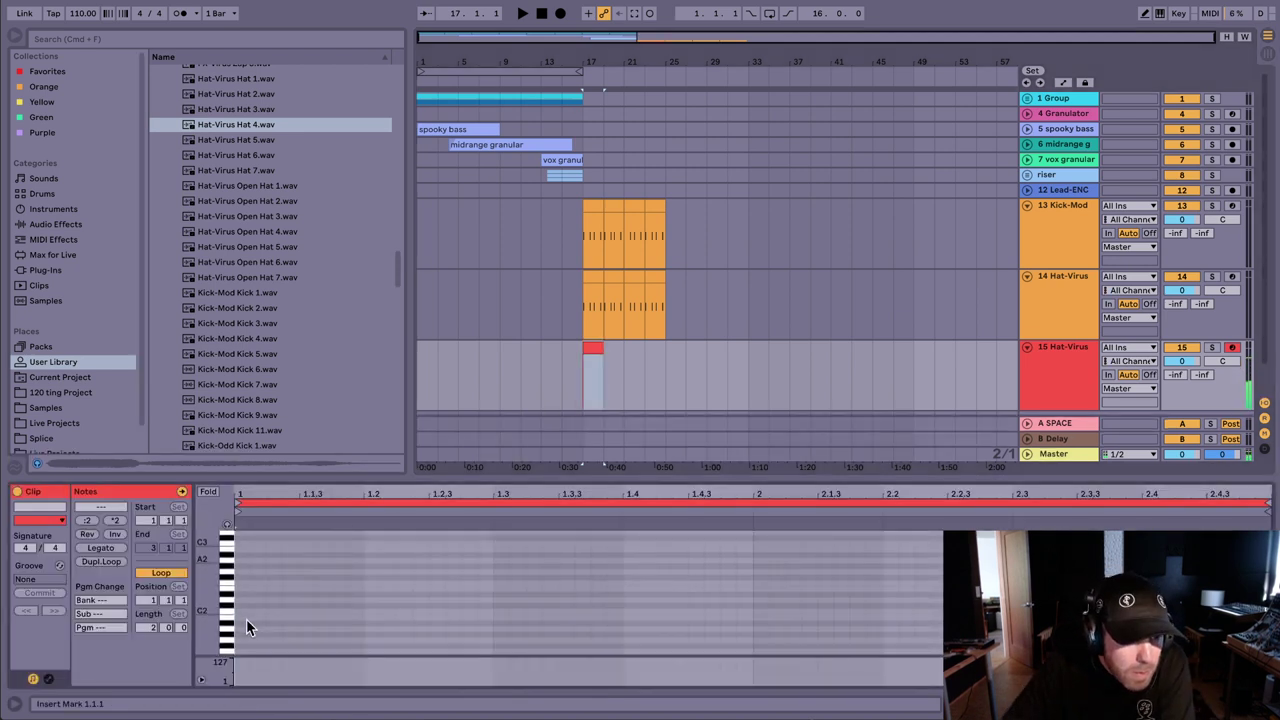
pyautogui.doubleClick(494, 594)
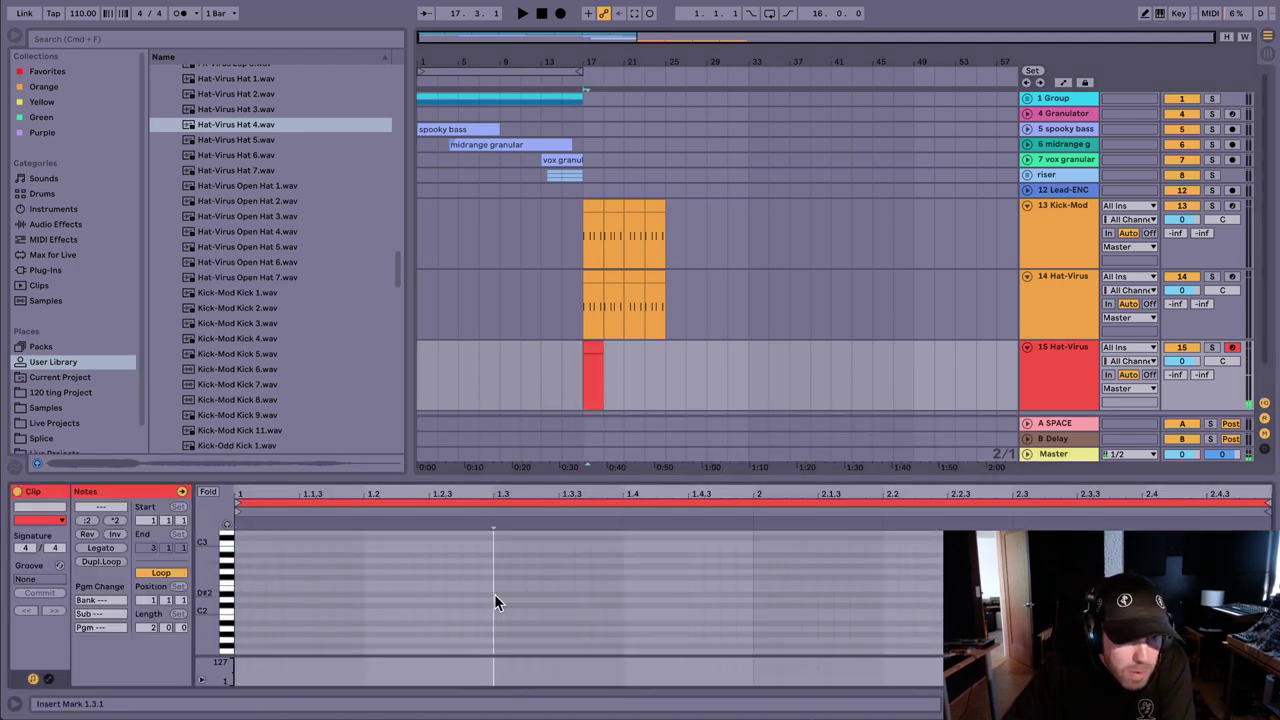
pyautogui.moveTo(503, 594); pyautogui.dragTo(512, 594)
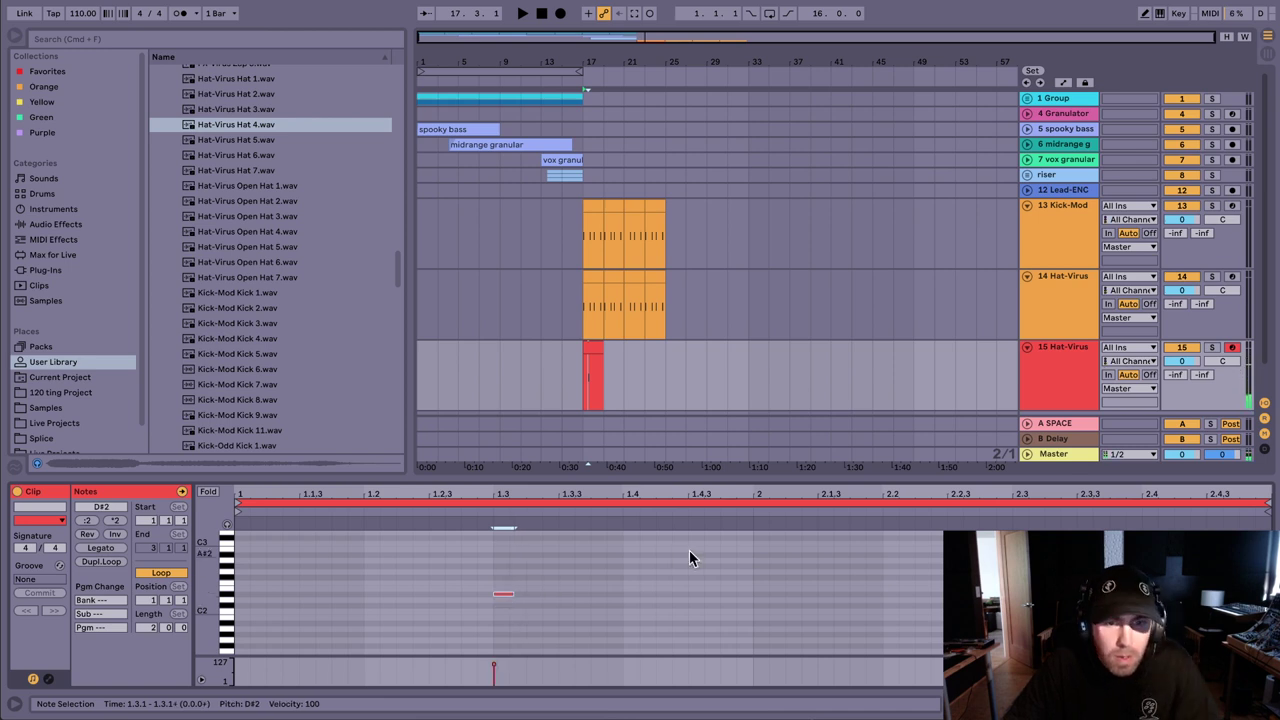
pyautogui.moveTo(757, 548); pyautogui.dragTo(239, 651)
# Step: Repeat the new hat clip through to bar 25, loop bars 17 to 25 and play the section
pyautogui.click(594, 349)
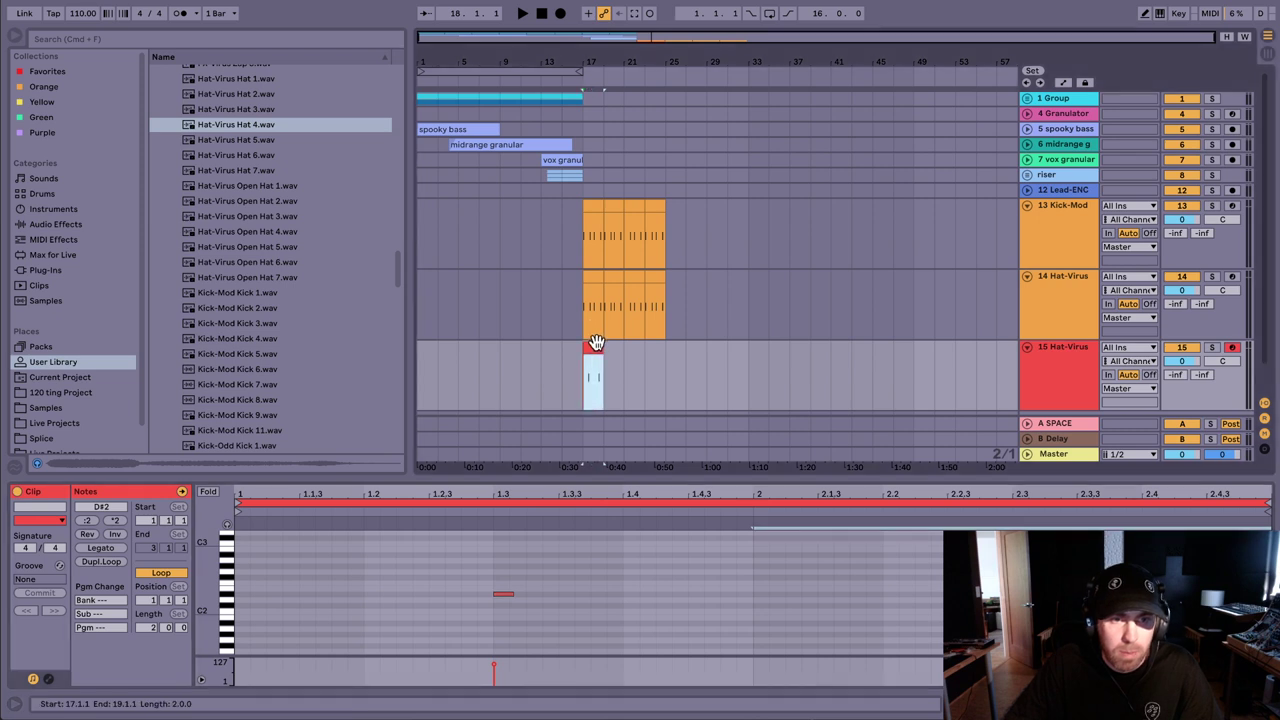
pyautogui.moveTo(613, 348); pyautogui.dragTo(665, 348)
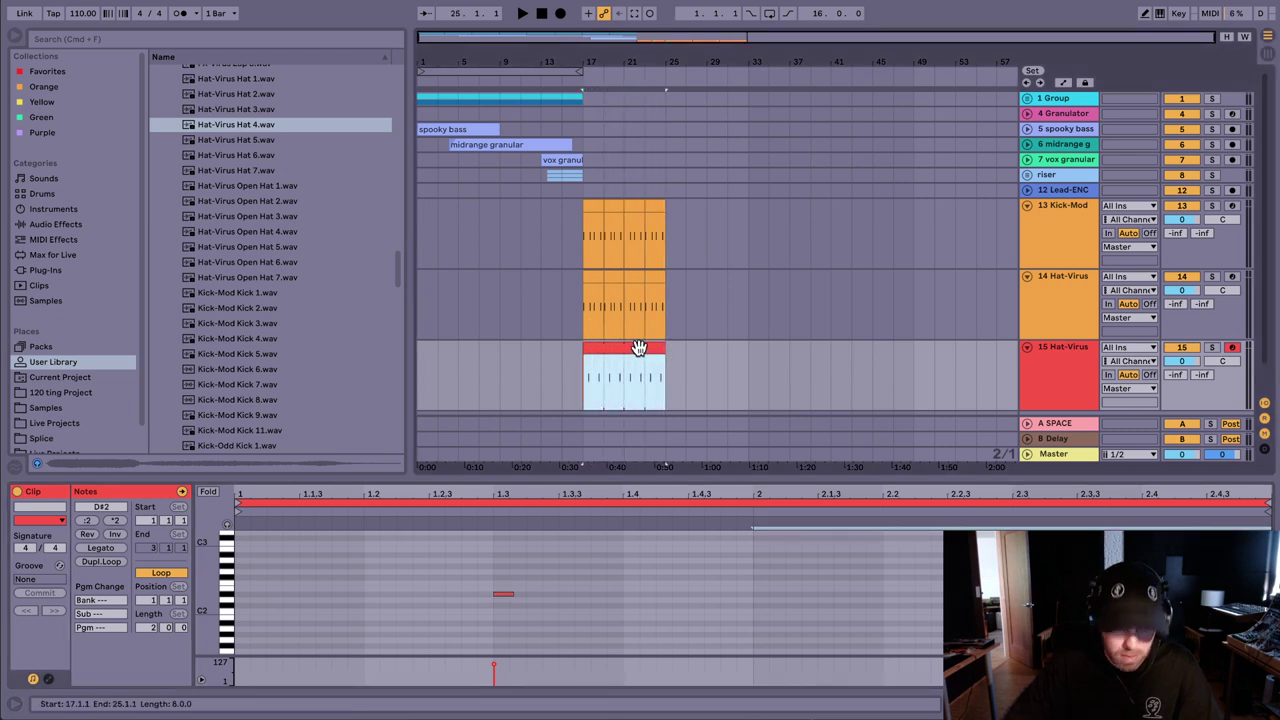
pyautogui.press('super+l')
pyautogui.press('space')
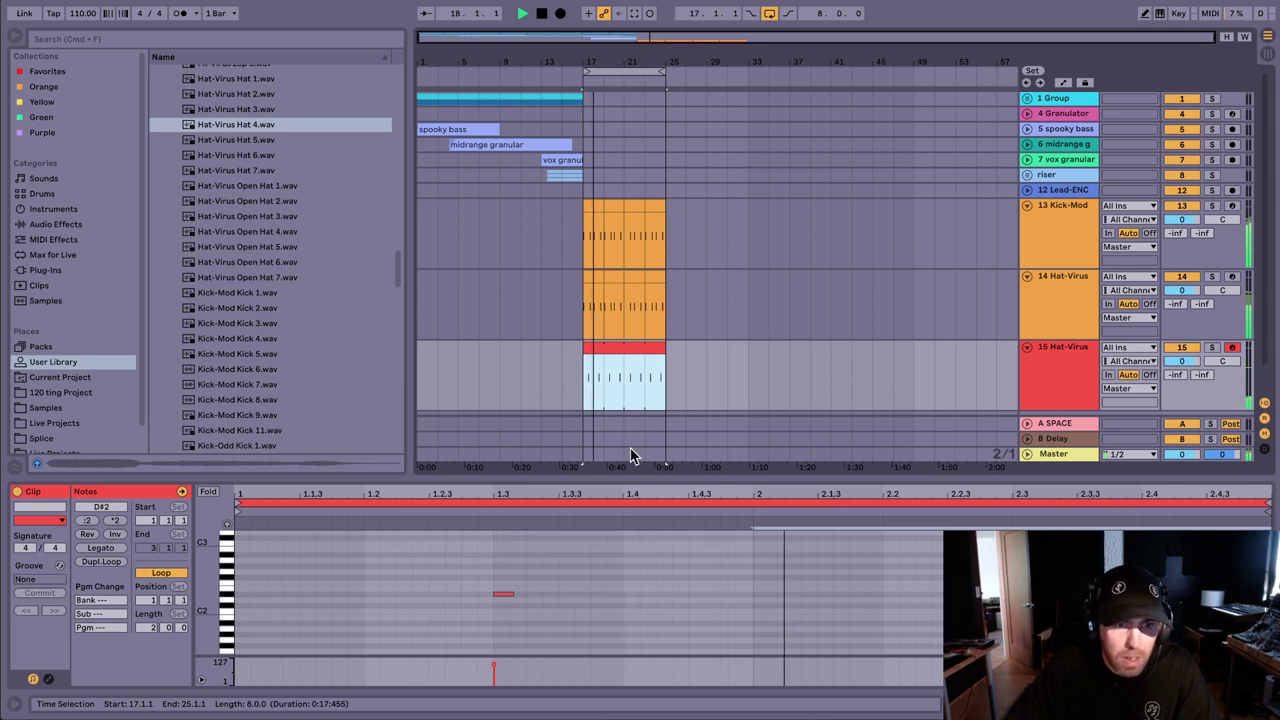
# Step: Transpose all notes in the new Hat-Virus clip down to C2 while the loop plays
pyautogui.moveTo(458, 563); pyautogui.dragTo(1038, 609)
pyautogui.press('Down')
pyautogui.press('Down')
pyautogui.press('Down')
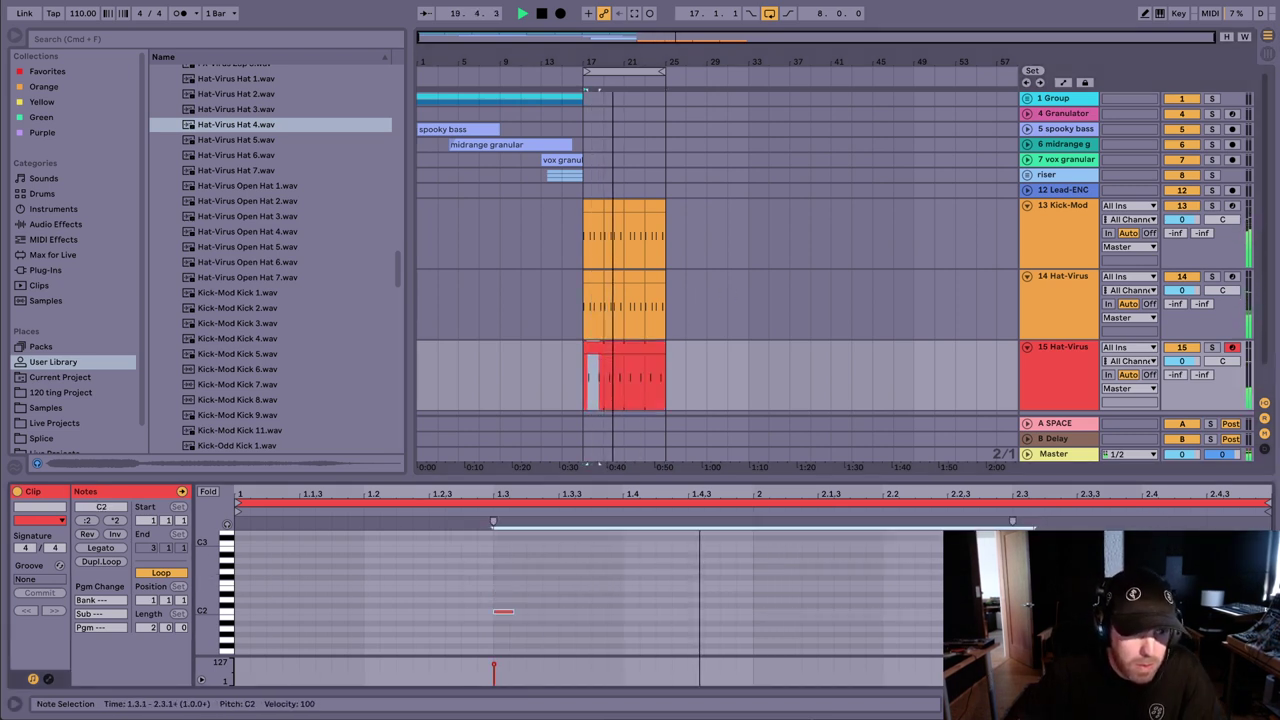
pyautogui.press('Up')
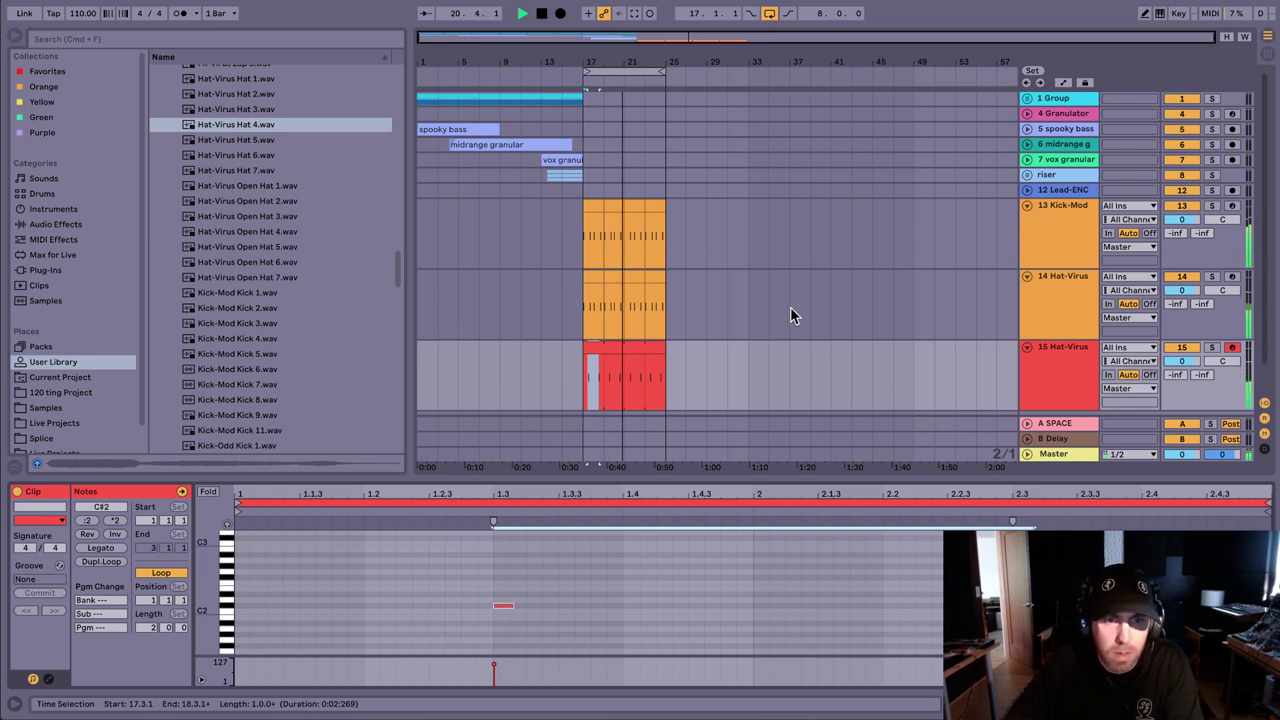
pyautogui.press('Down')
# Step: Set the Hat-Virus Hat 7 filter frequency to 1.06 kHz, with a filter envelope amount of 72 and decay of 531 ms
pyautogui.click(1082, 299)
pyautogui.doubleClick(1081, 300)
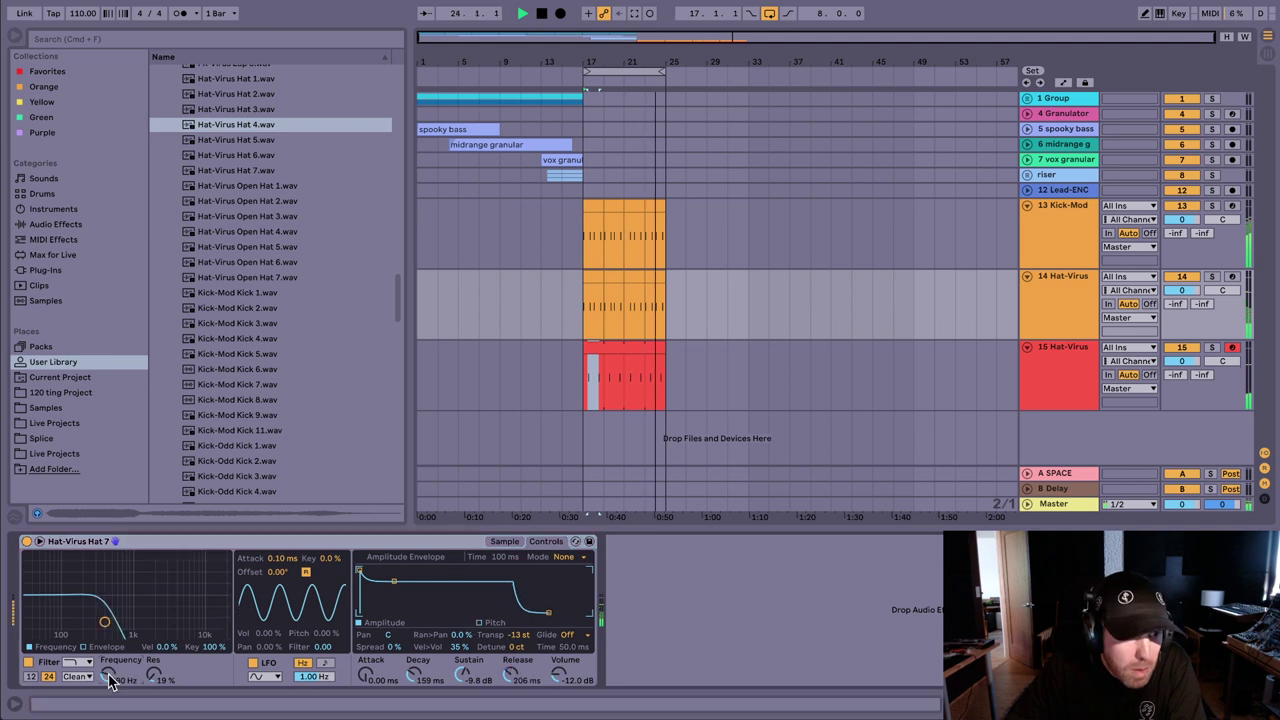
pyautogui.moveTo(109, 676); pyautogui.dragTo(109, 651)
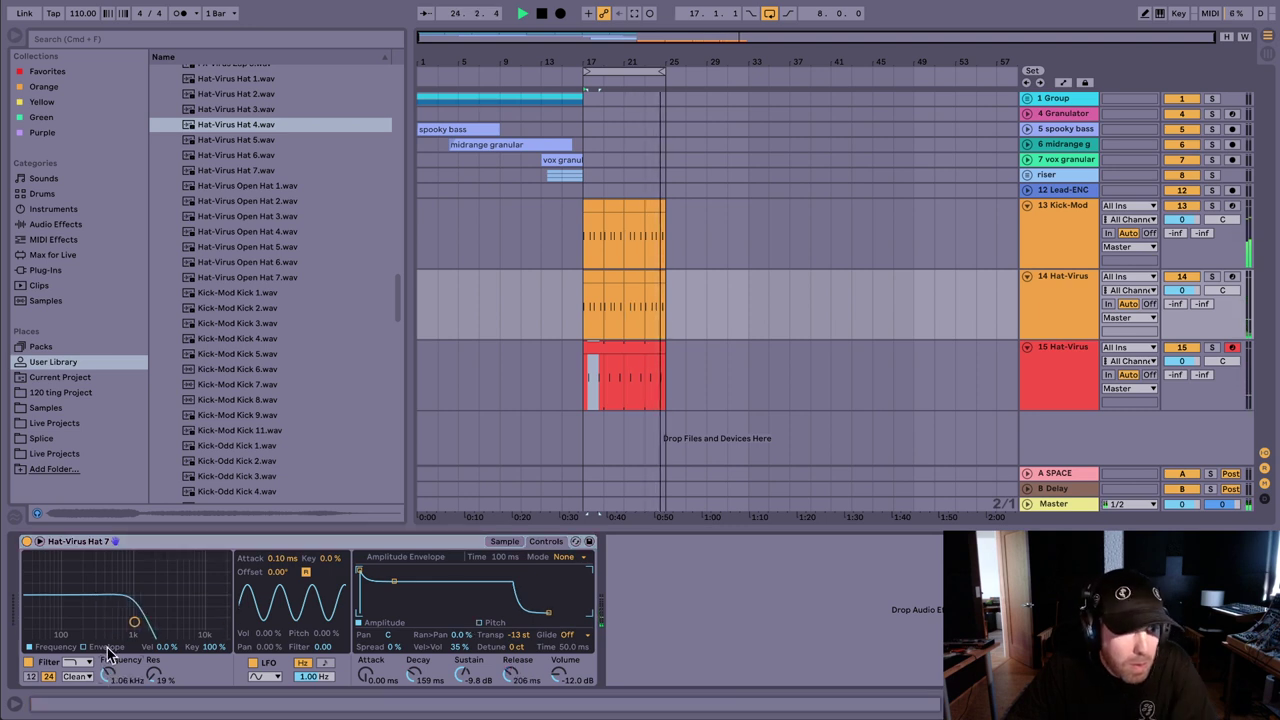
pyautogui.click(103, 647)
pyautogui.moveTo(215, 557); pyautogui.dragTo(222, 506)
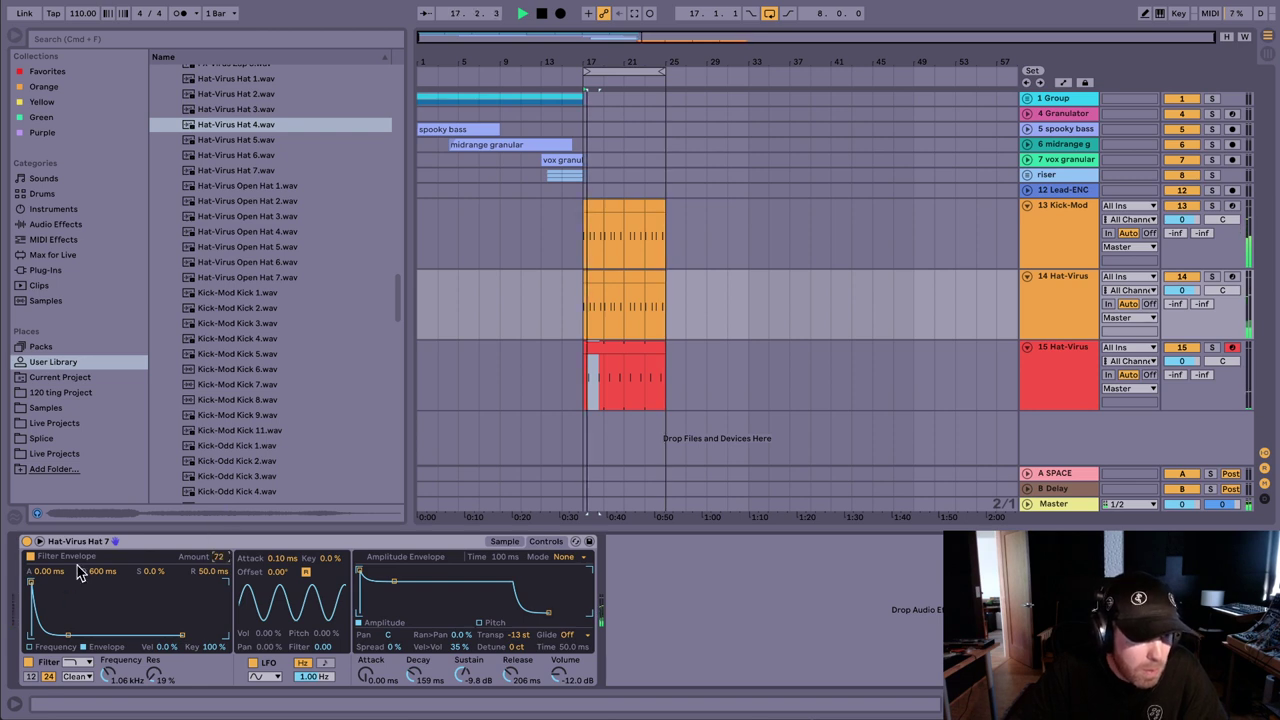
pyautogui.moveTo(92, 570); pyautogui.dragTo(92, 530)
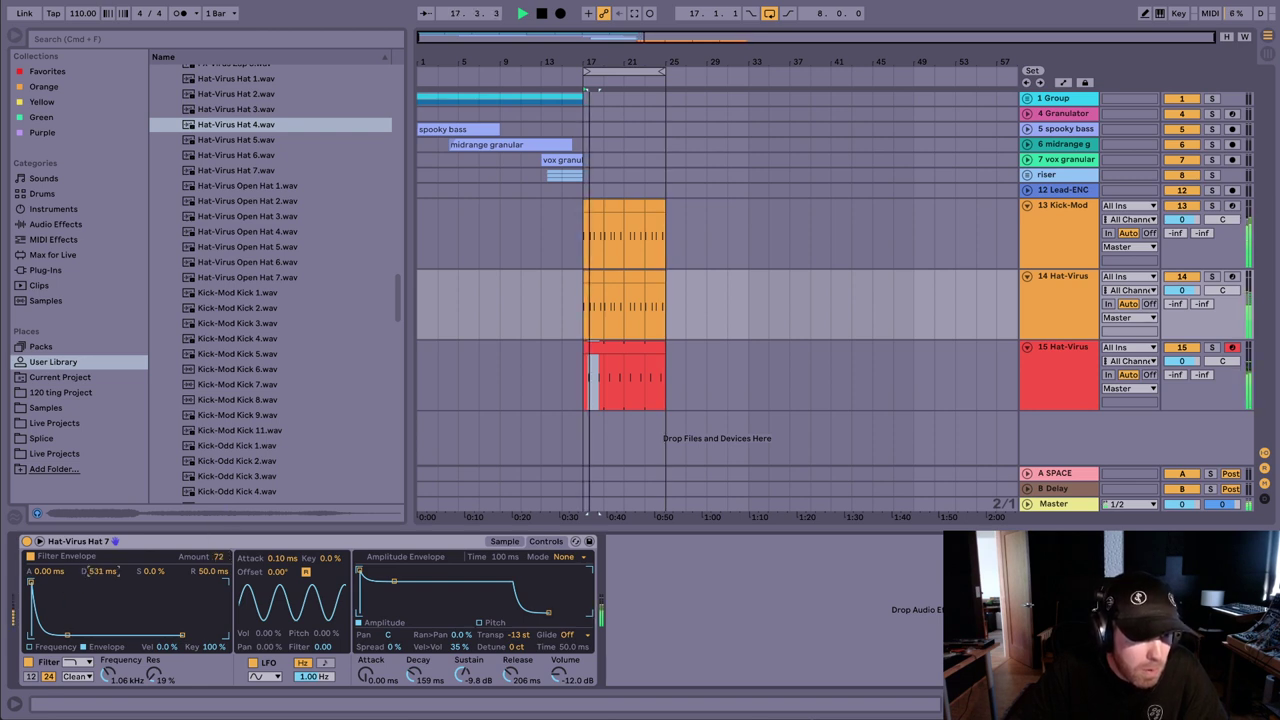
# Step: Add the Erosion effect to the Kick-Mod track and fine-tune its noise frequency while the loop plays
pyautogui.click(1076, 233)
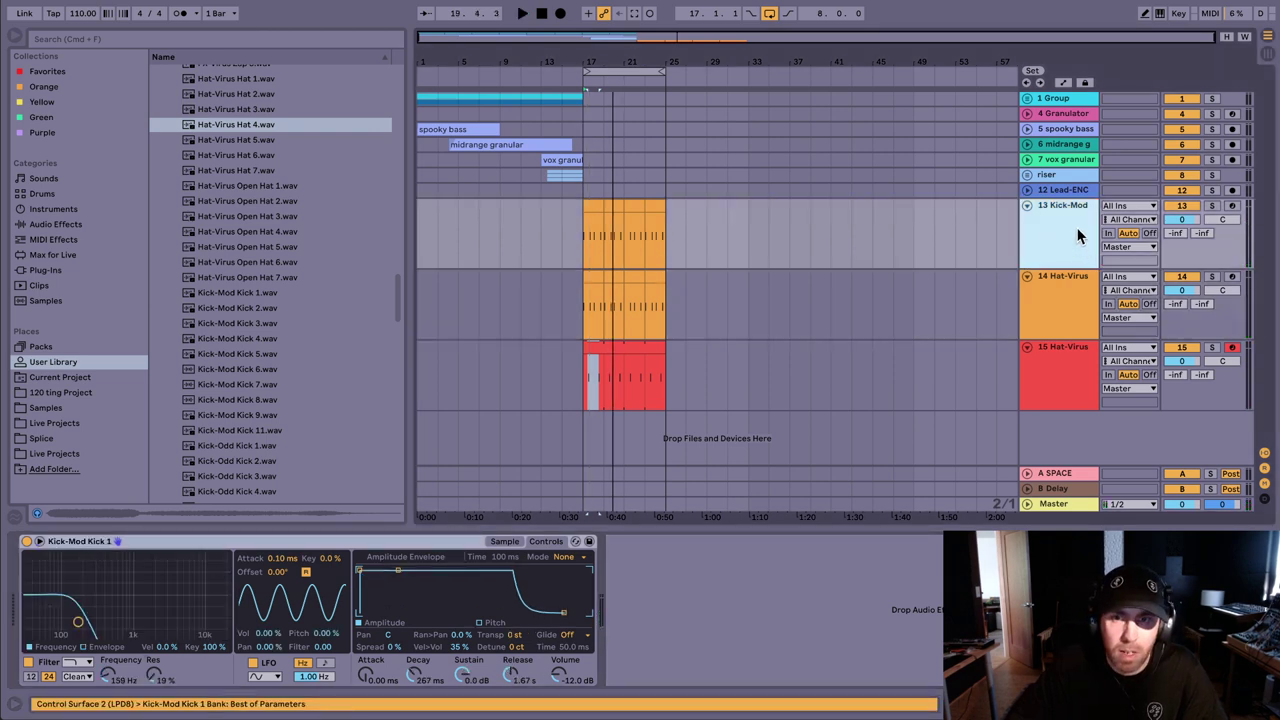
pyautogui.press('super+f')
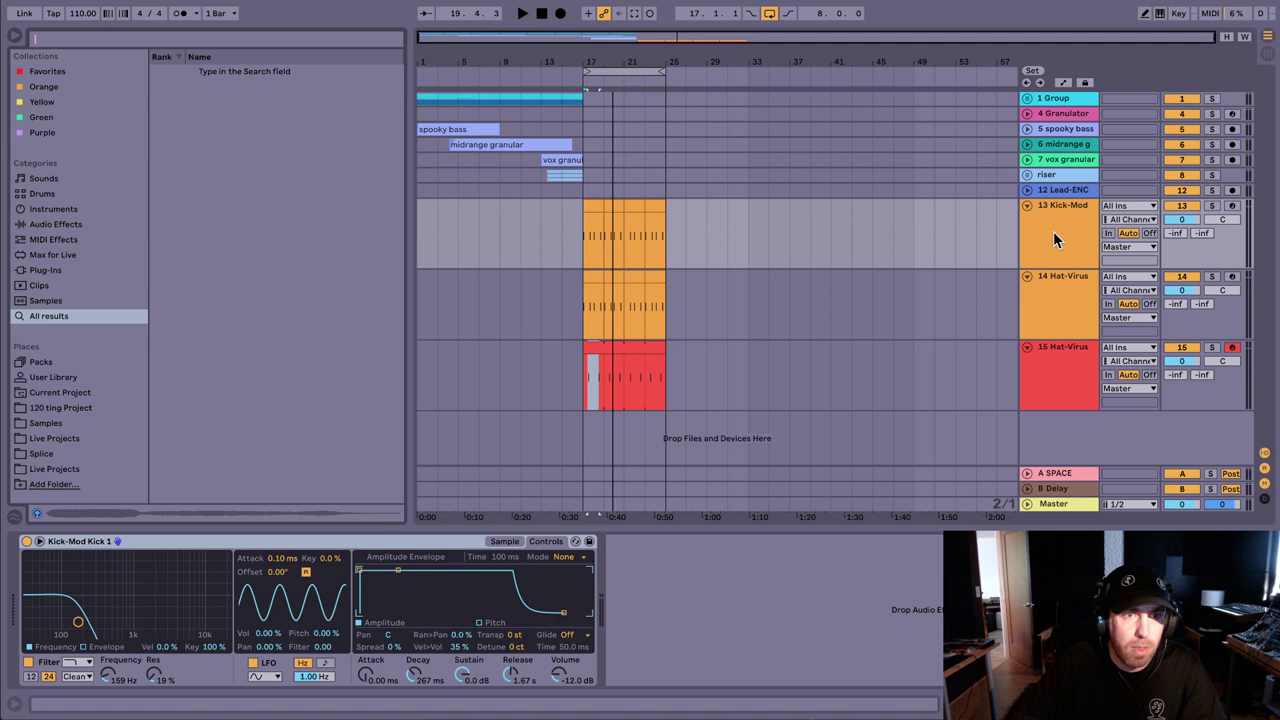
pyautogui.write('erosion')
pyautogui.press('Return')
pyautogui.press('space')
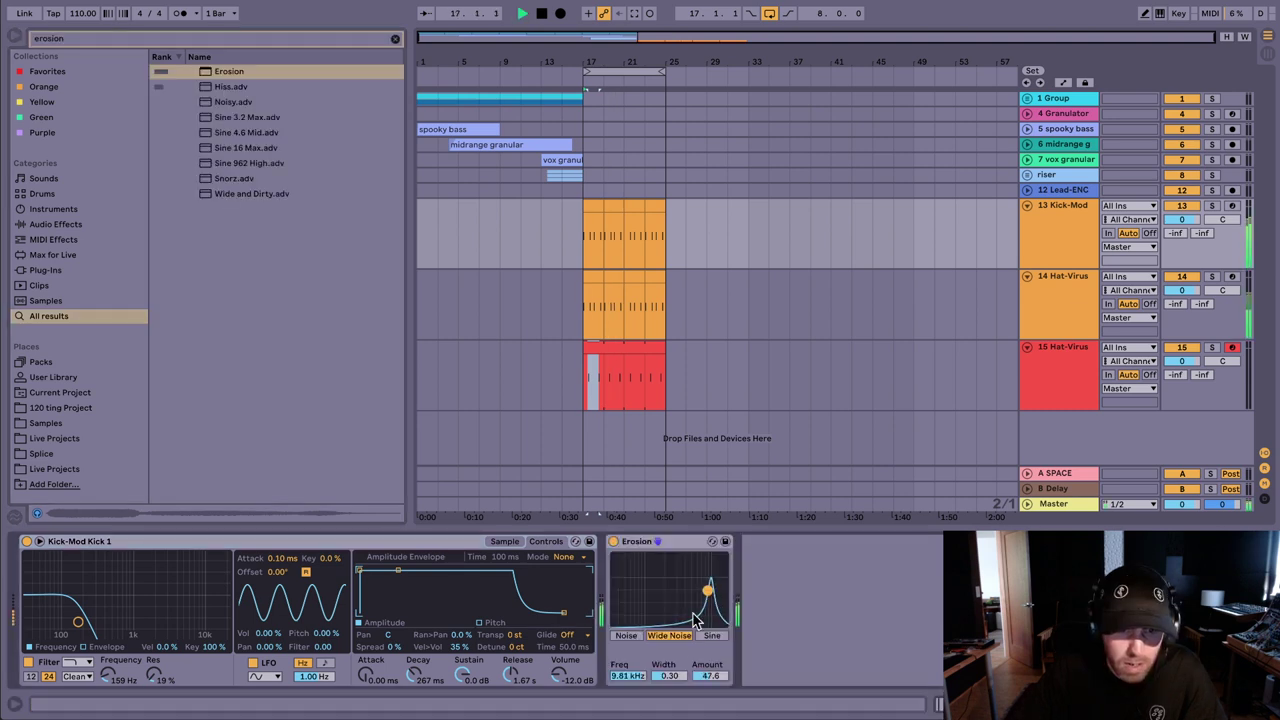
pyautogui.moveTo(723, 590); pyautogui.dragTo(719, 590)
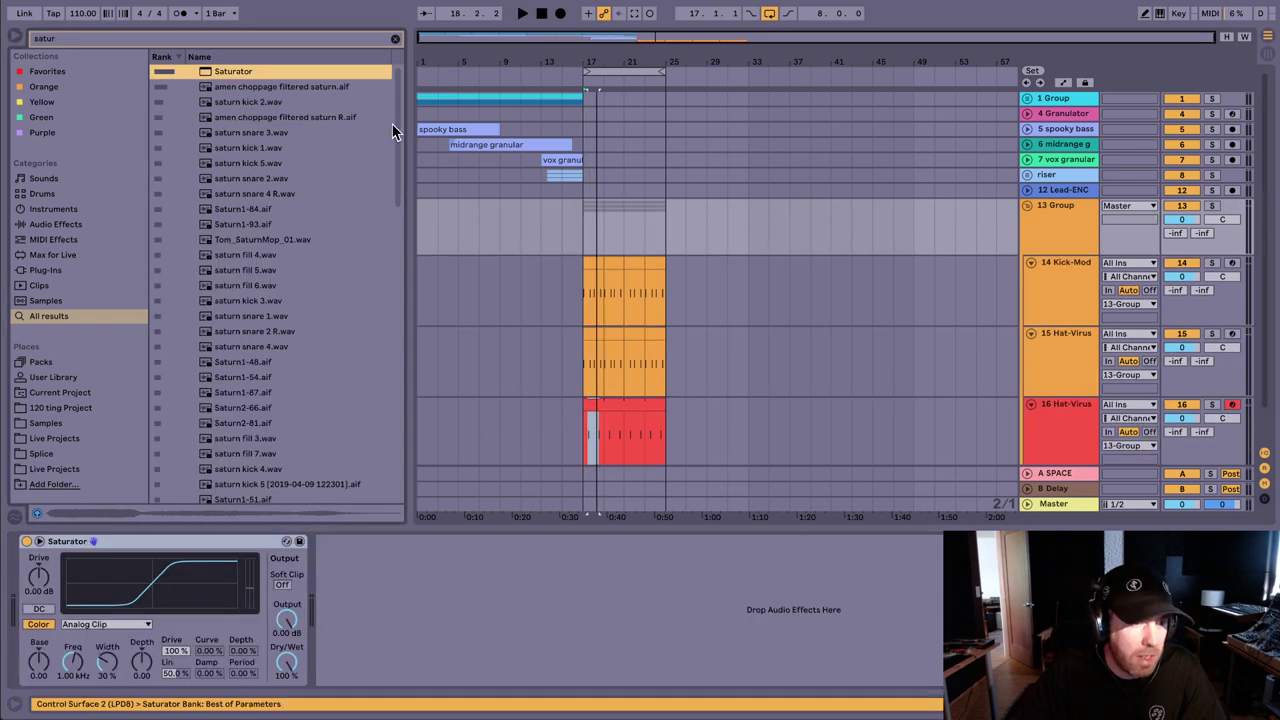
# Step: Set the drum group's Saturator to 24.6 dB drive and -12 dB output while listening to the loop
pyautogui.click(37, 574)
pyautogui.write('12')
pyautogui.press('Return')
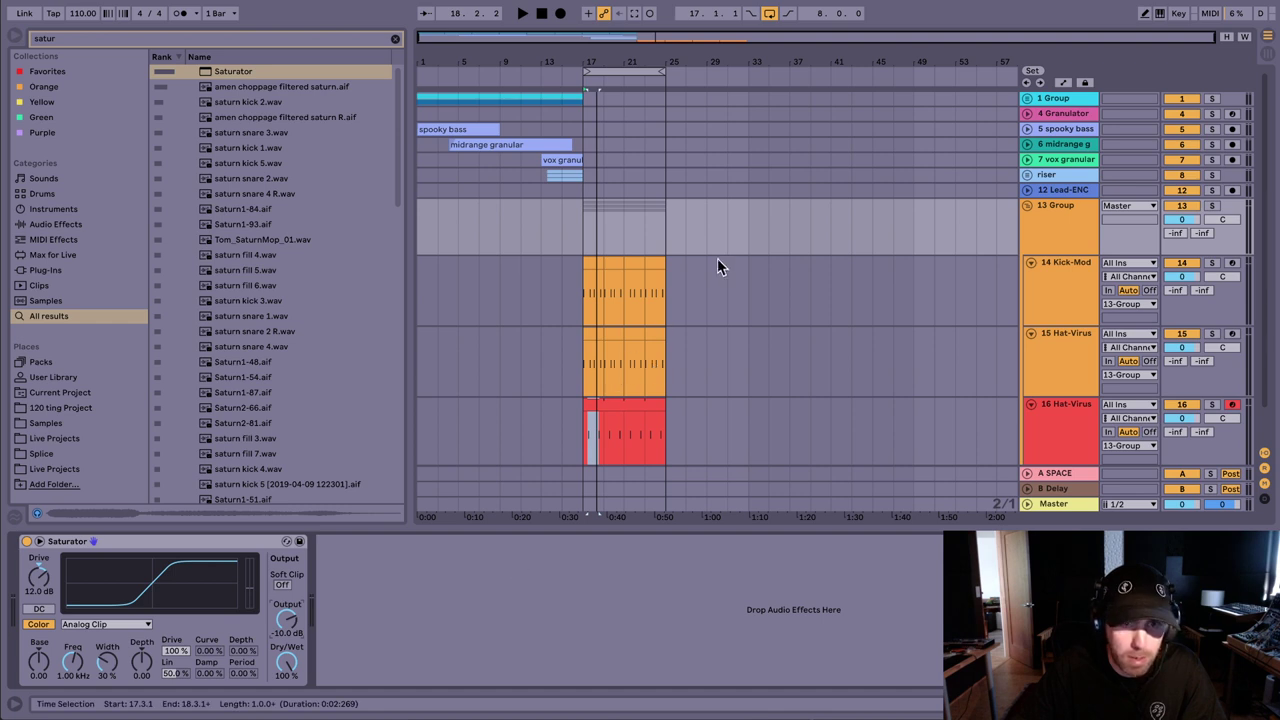
pyautogui.press('space')
pyautogui.moveTo(35, 580); pyautogui.dragTo(38, 581)
pyautogui.moveTo(282, 619); pyautogui.dragTo(285, 620)
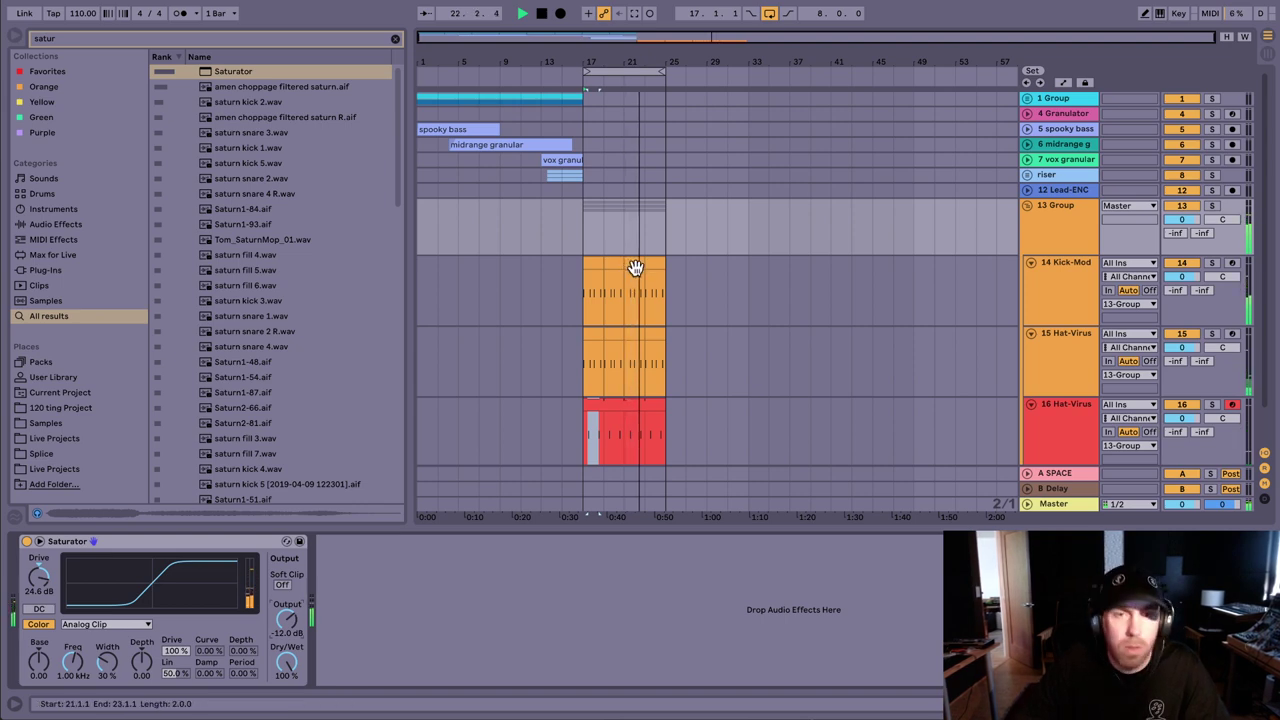
# Step: Stop playback and insert a new MIDI track below the last Hat-Virus track
pyautogui.press('space')
pyautogui.click(1078, 300)
pyautogui.click(1057, 408)
pyautogui.scroll(-2, 791, 317)
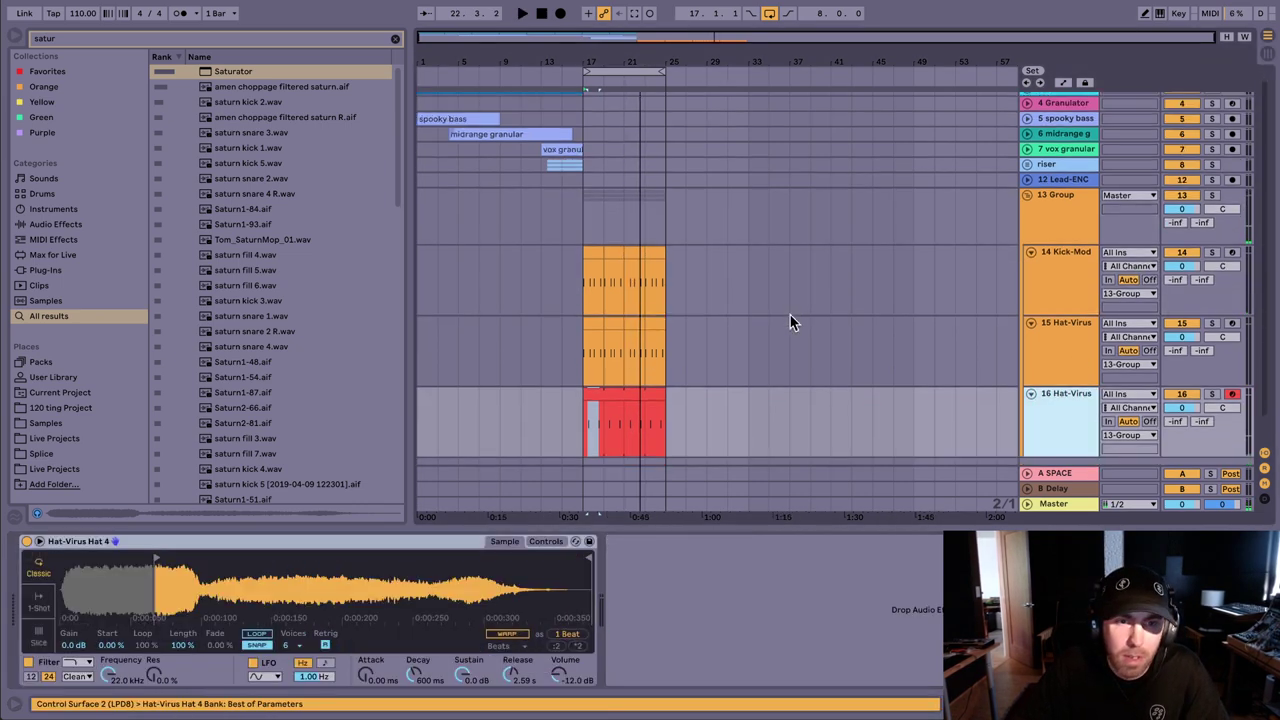
pyautogui.hotkey('ctrl', 'shift', 't')
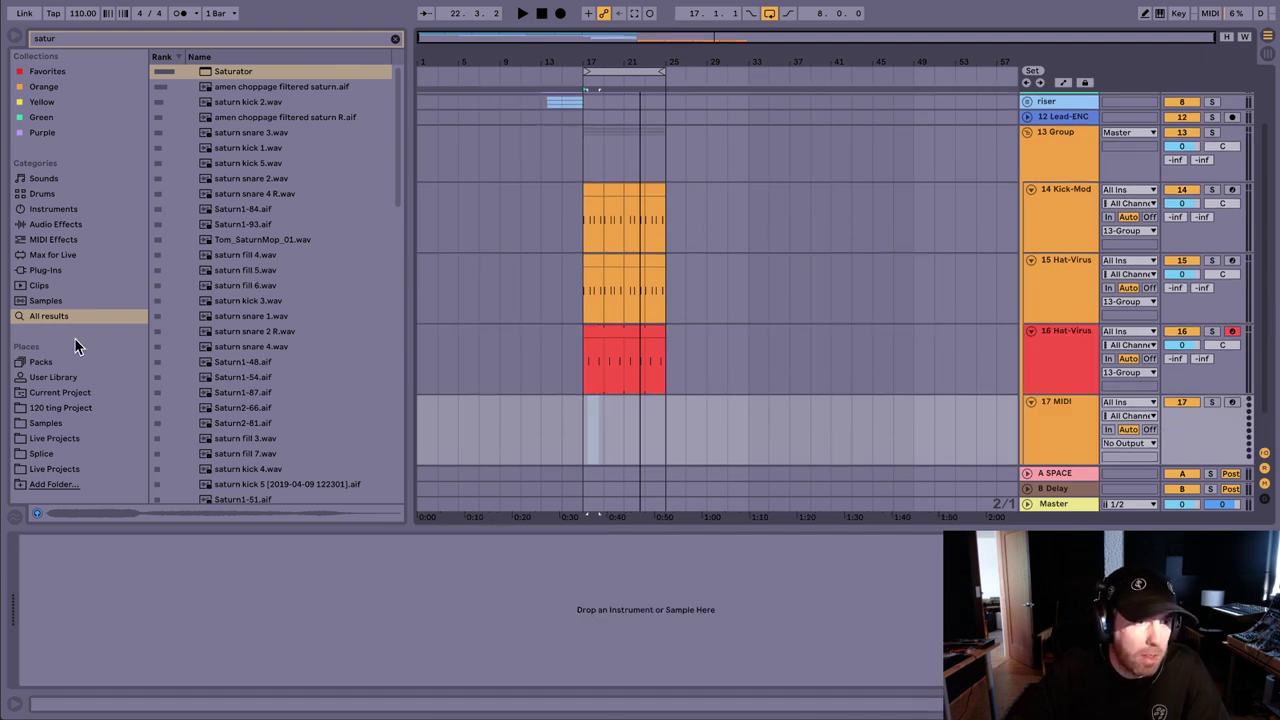
# Step: Preview FX samples from the Shades sample pack in the User Library and load FX-Foley Wash.wav onto the new track
pyautogui.click(52, 378)
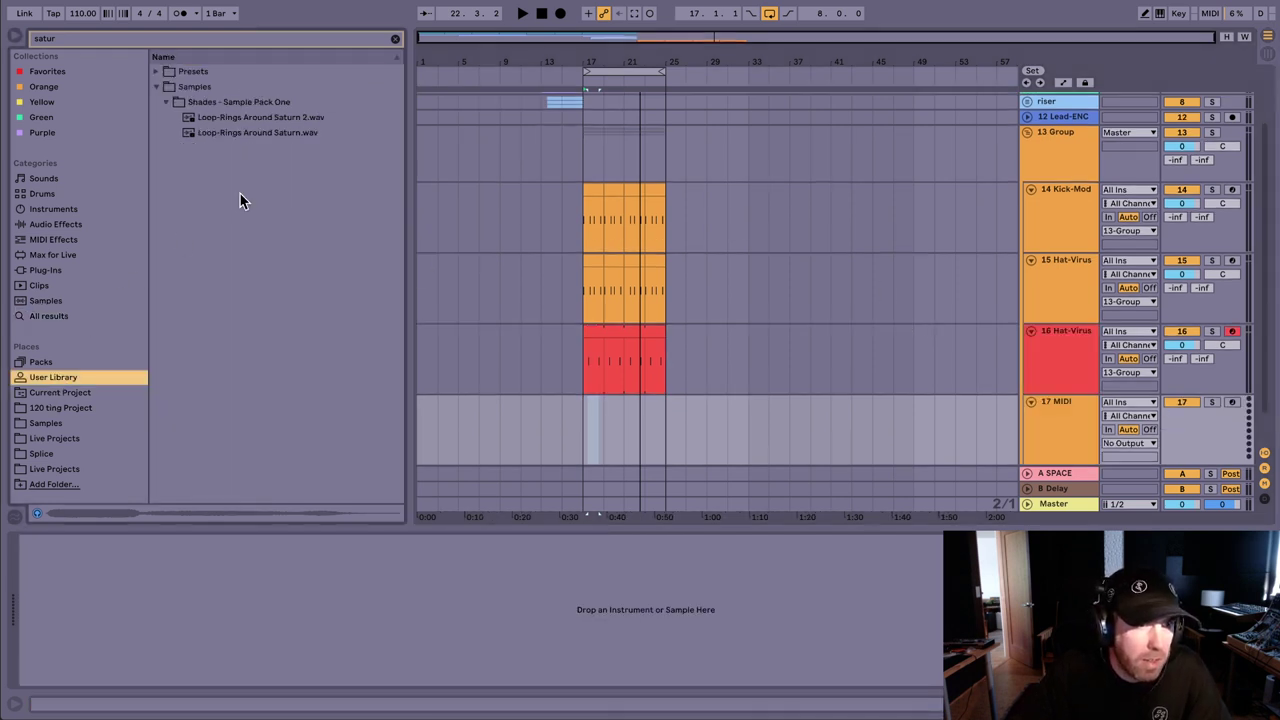
pyautogui.click(214, 104)
pyautogui.click(395, 44)
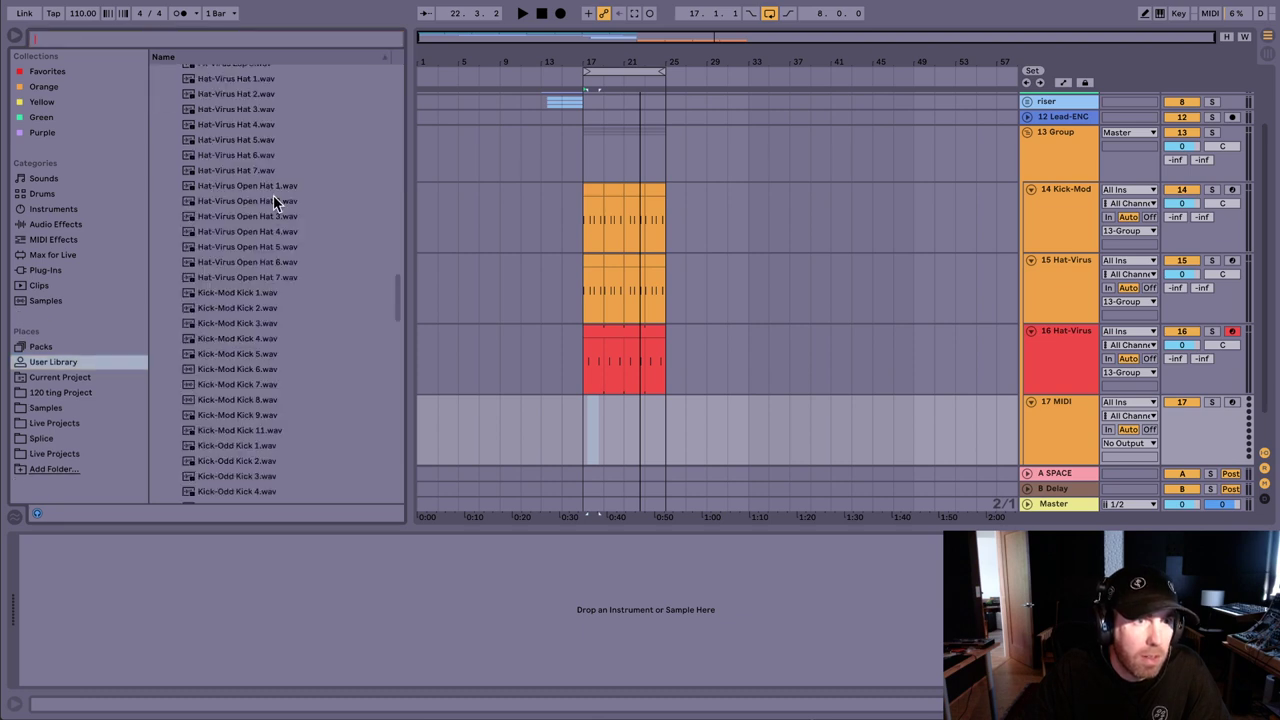
pyautogui.click(295, 204)
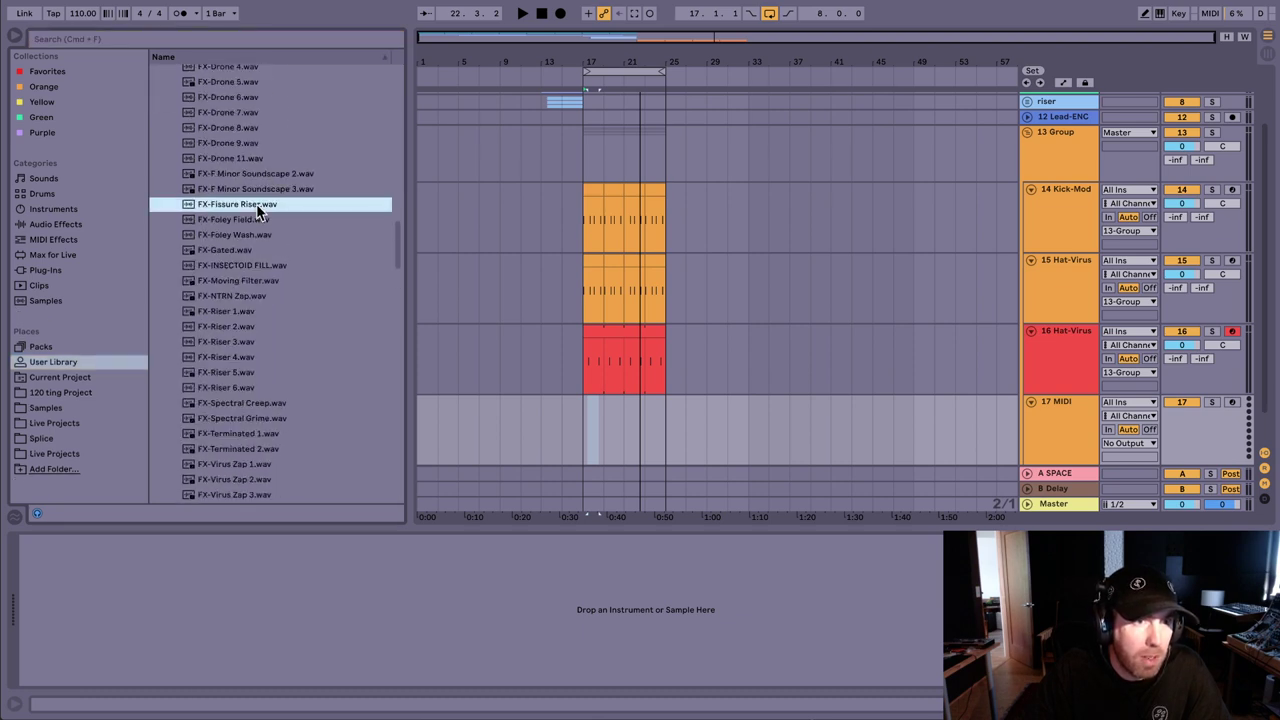
pyautogui.click(292, 218)
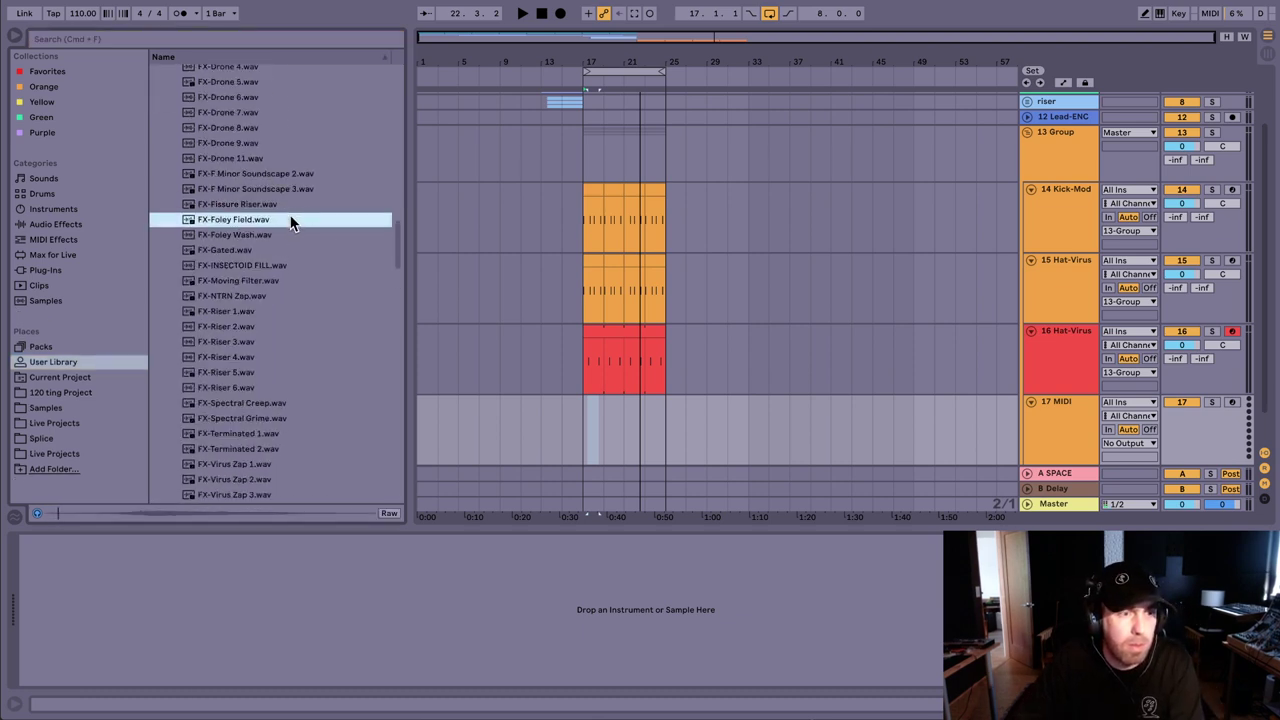
pyautogui.click(231, 234)
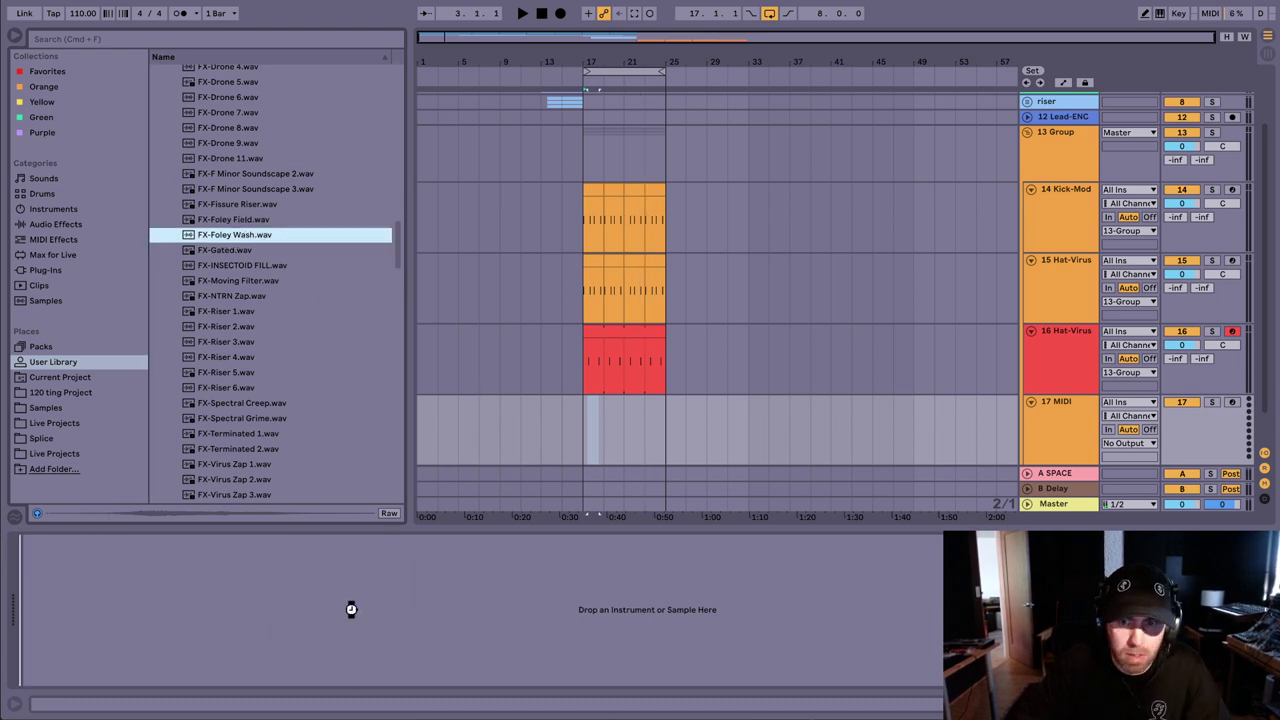
# Step: Create a two-bar MIDI clip at bar 17 on the FX-Foley track and fill it with repeating eighth-note C4 hits
pyautogui.moveTo(585, 408); pyautogui.dragTo(601, 420)
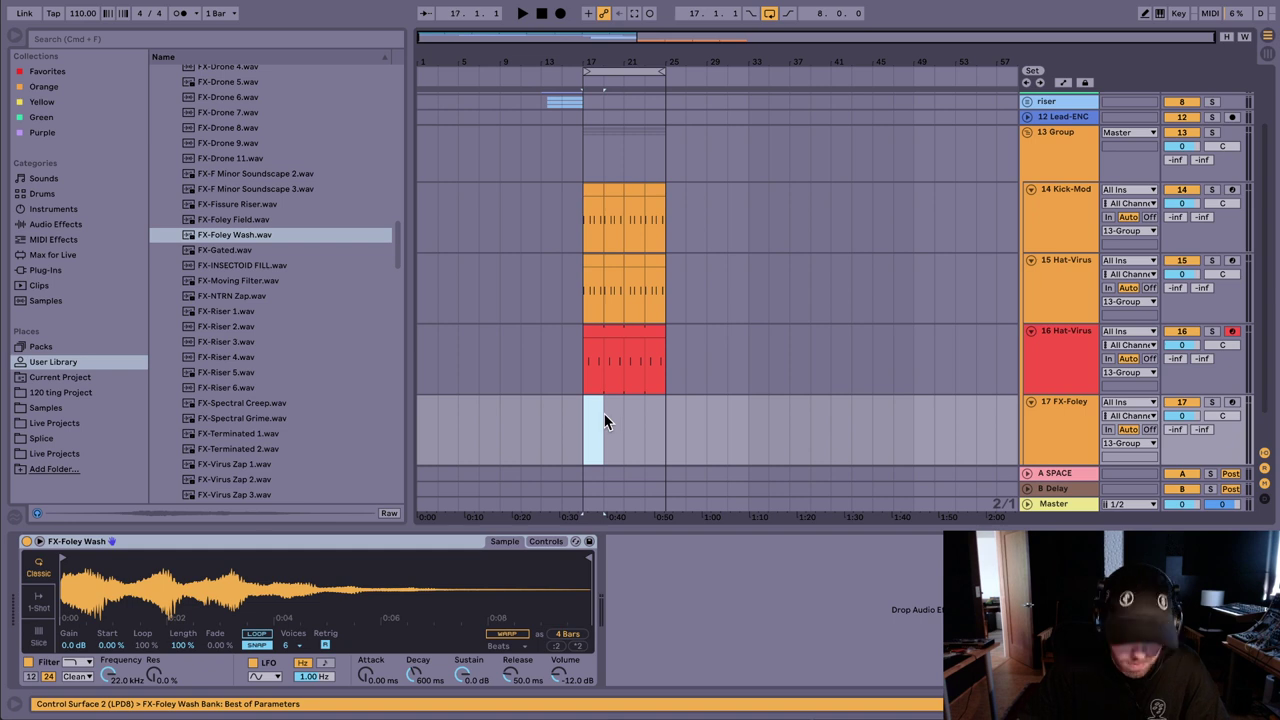
pyautogui.press('super+shift+m')
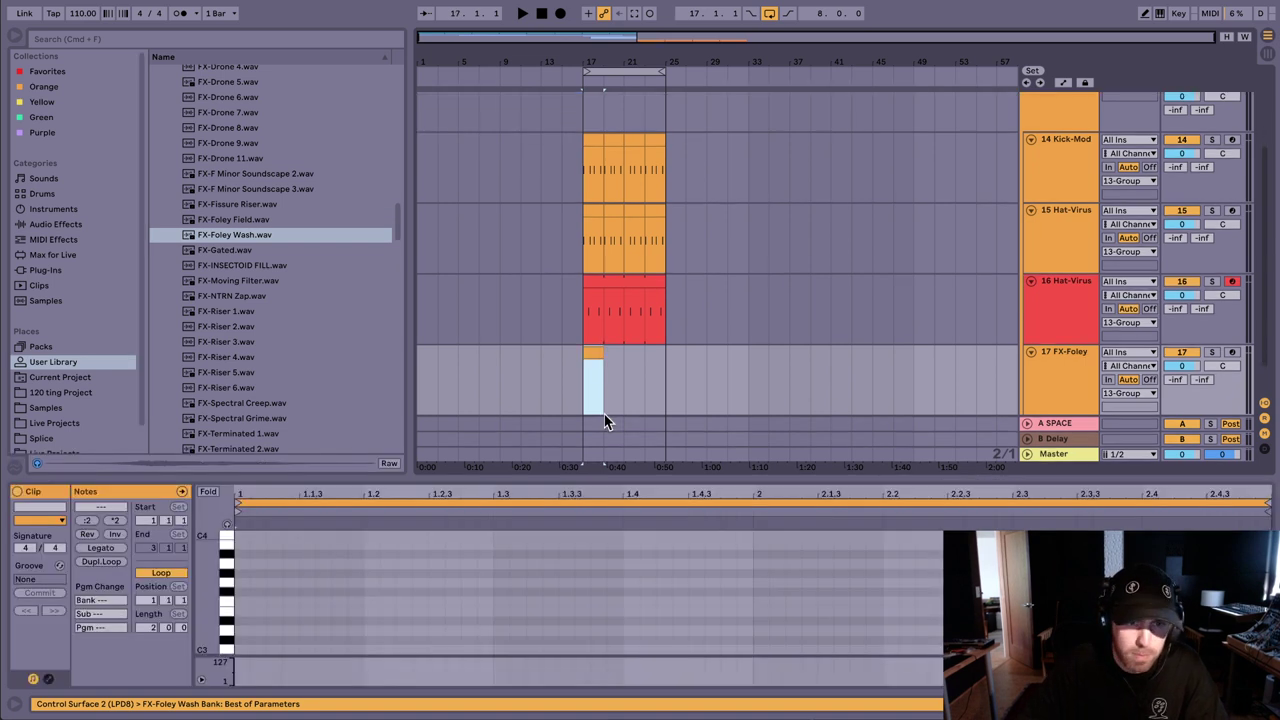
pyautogui.doubleClick(246, 536)
pyautogui.moveTo(298, 530); pyautogui.dragTo(205, 576)
pyautogui.press('super+d')
pyautogui.press('super+d')
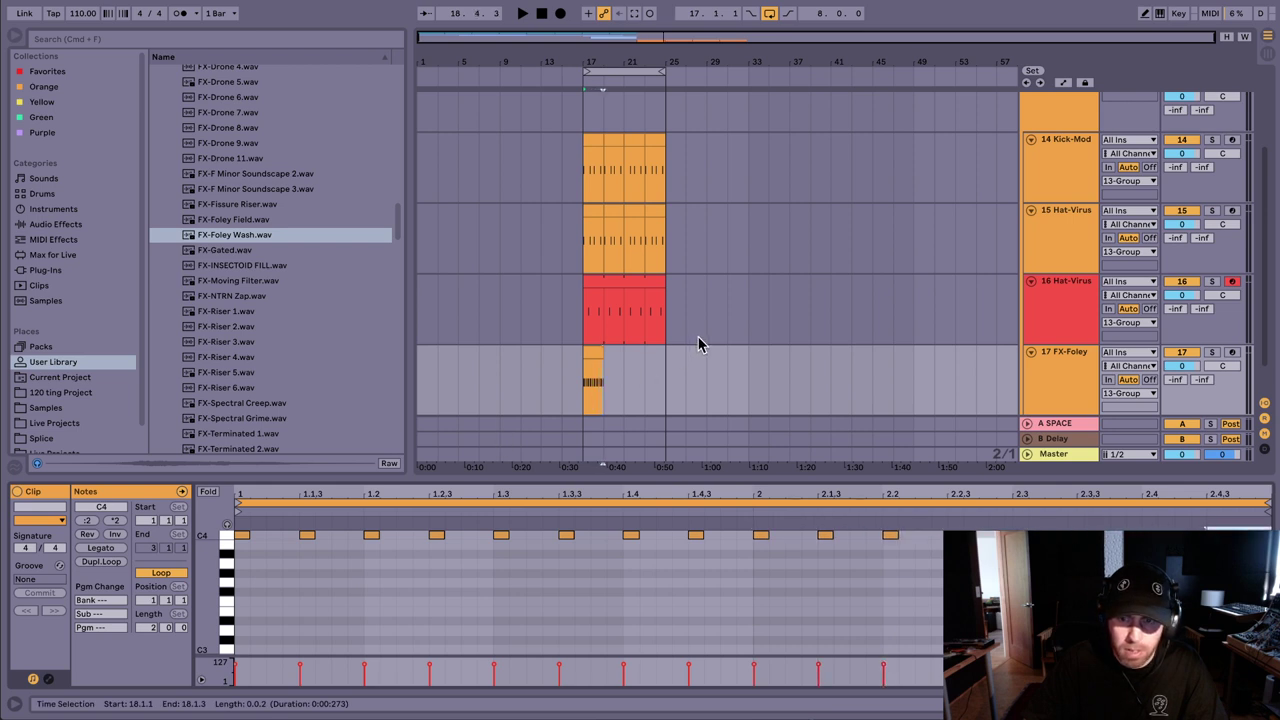
# Step: Play the loop and set the FX-Foley Wash sampler's filter to high-pass at 5.94 kHz
pyautogui.click(598, 383)
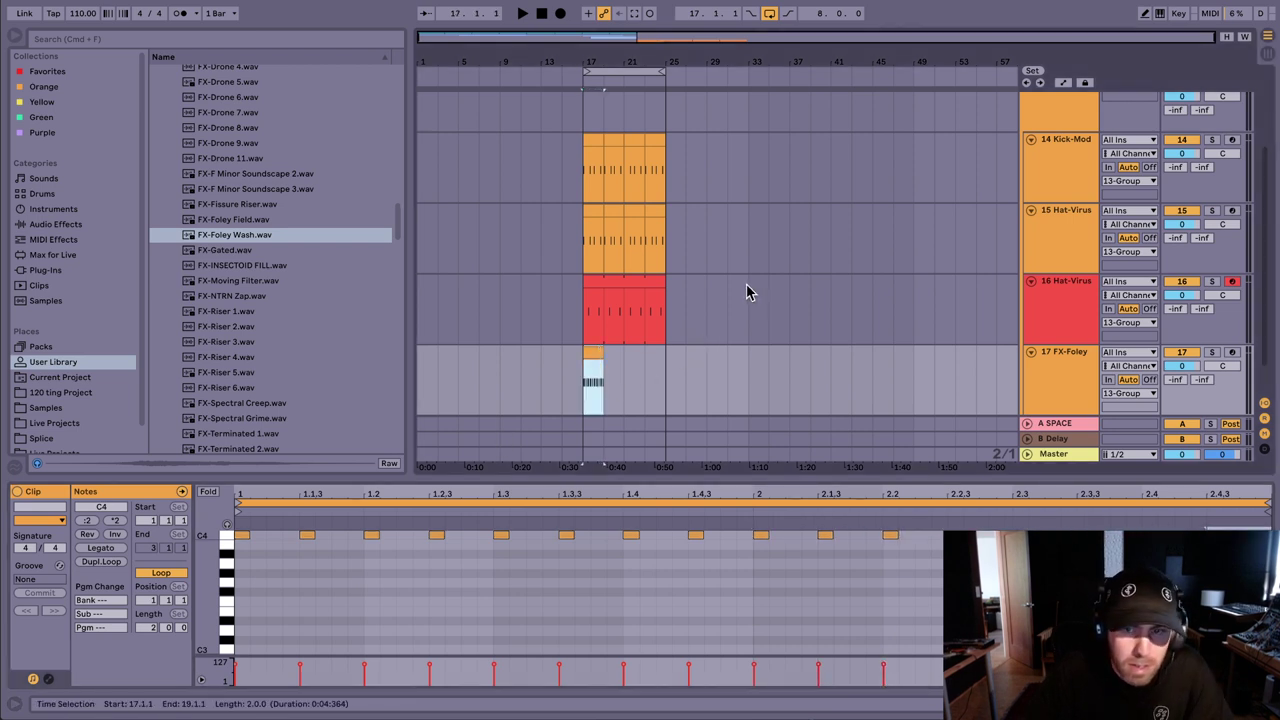
pyautogui.press('space')
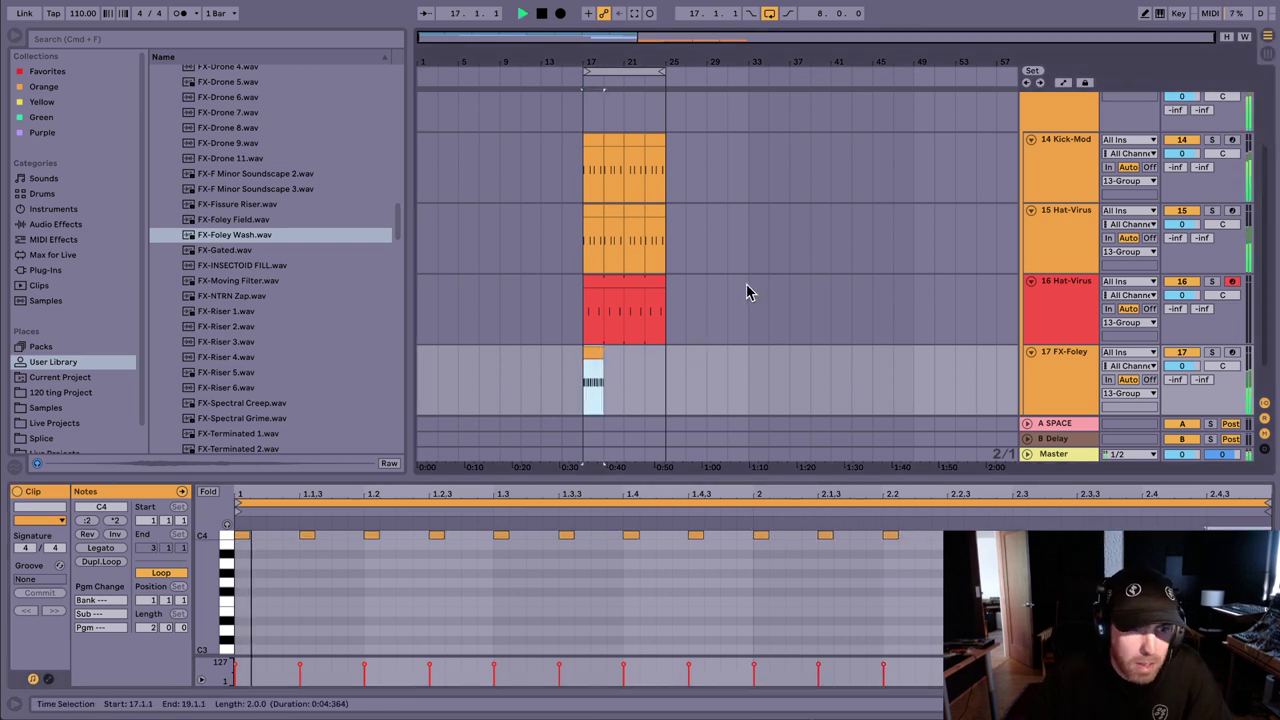
pyautogui.click(1087, 363)
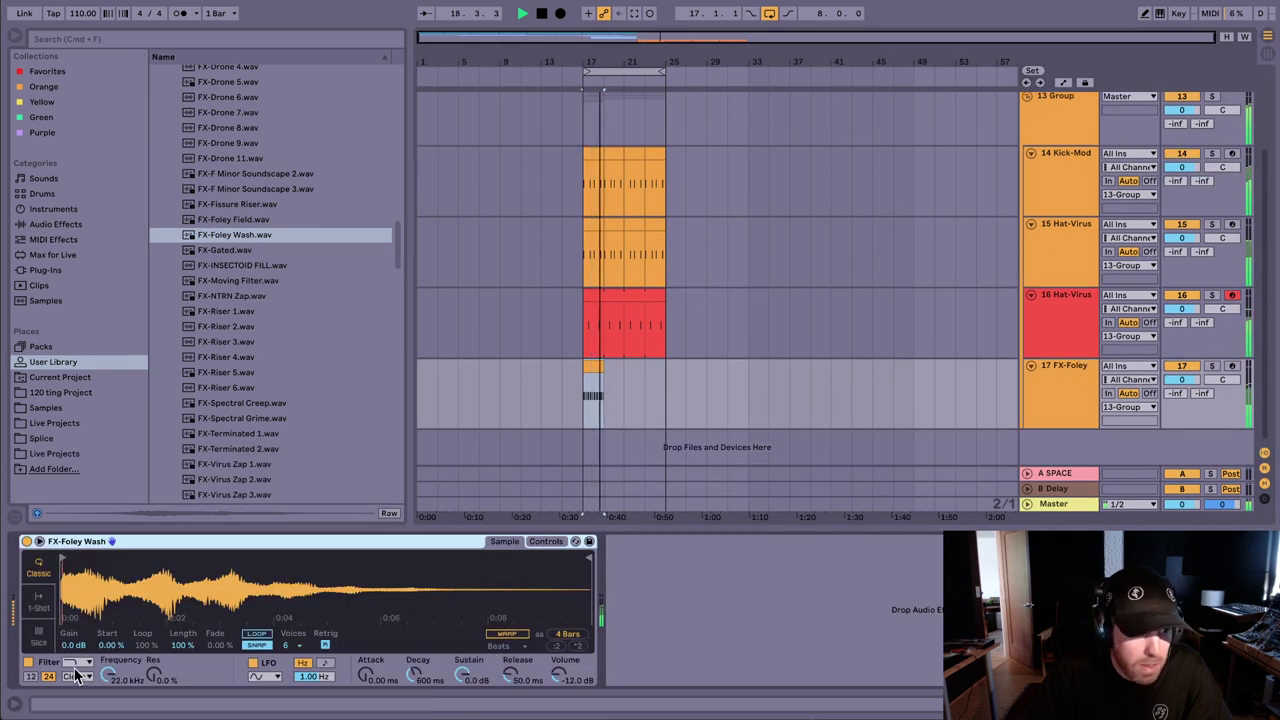
pyautogui.press('space')
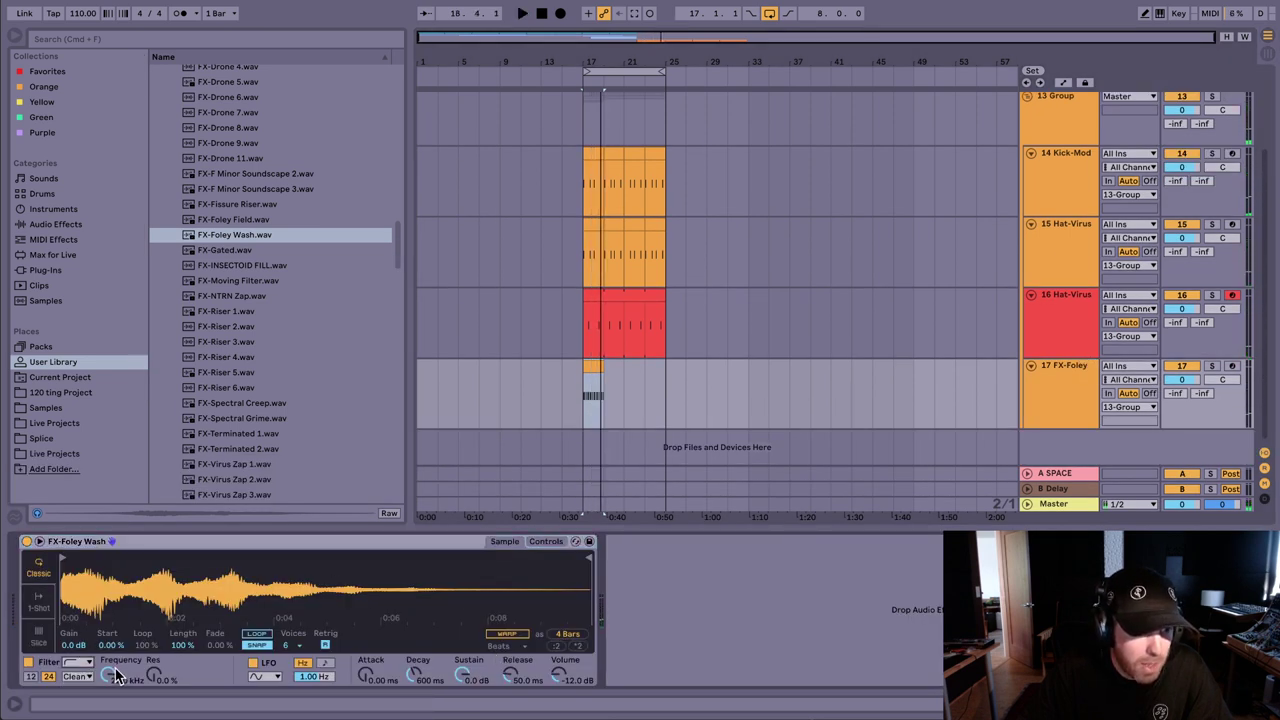
pyautogui.press('space')
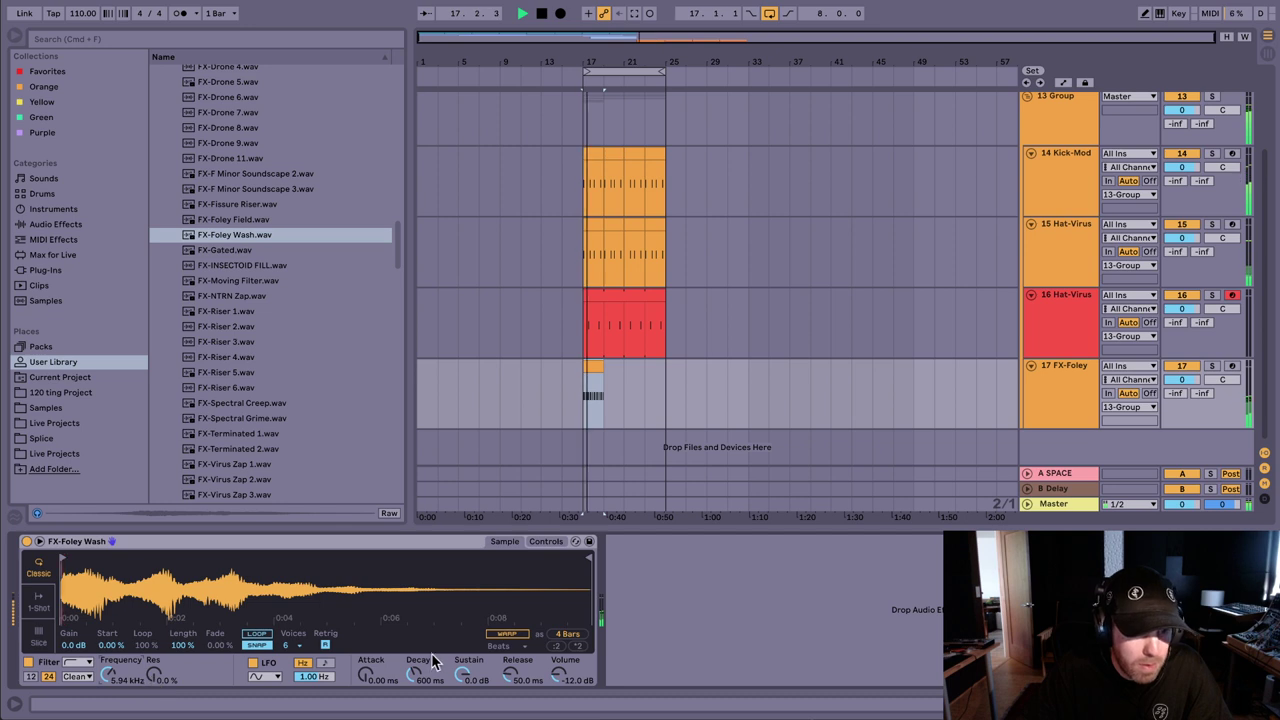
# Step: Set the FX-Foley Wash release to 908 ms, move its sample start past the quiet onset and set the volume to -8 dB
pyautogui.moveTo(515, 682); pyautogui.dragTo(515, 600)
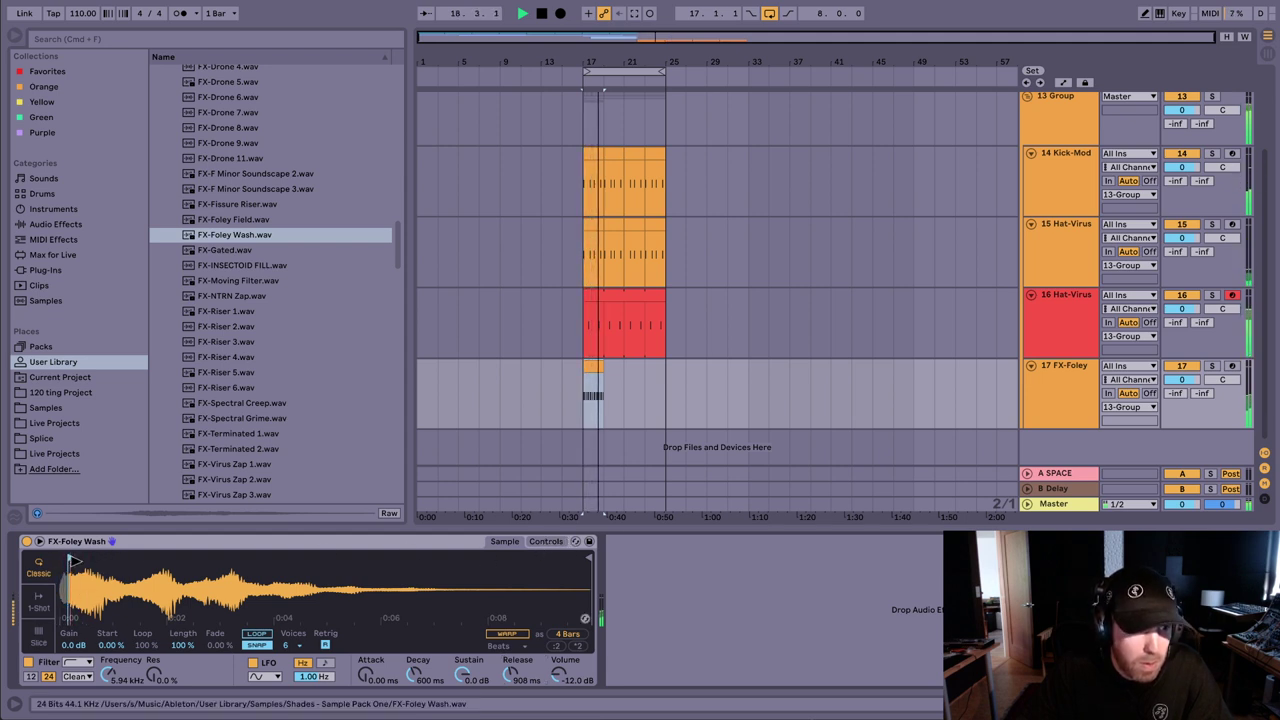
pyautogui.moveTo(80, 585); pyautogui.dragTo(80, 640)
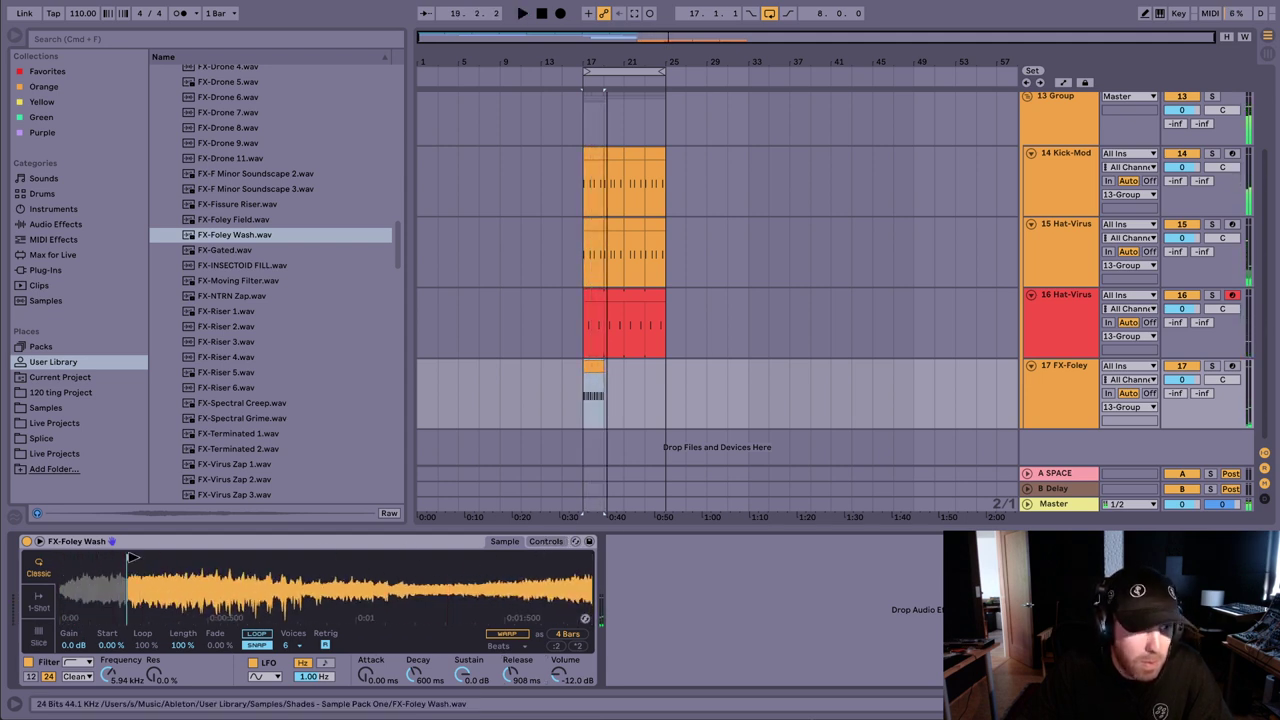
pyautogui.moveTo(130, 558); pyautogui.dragTo(246, 559)
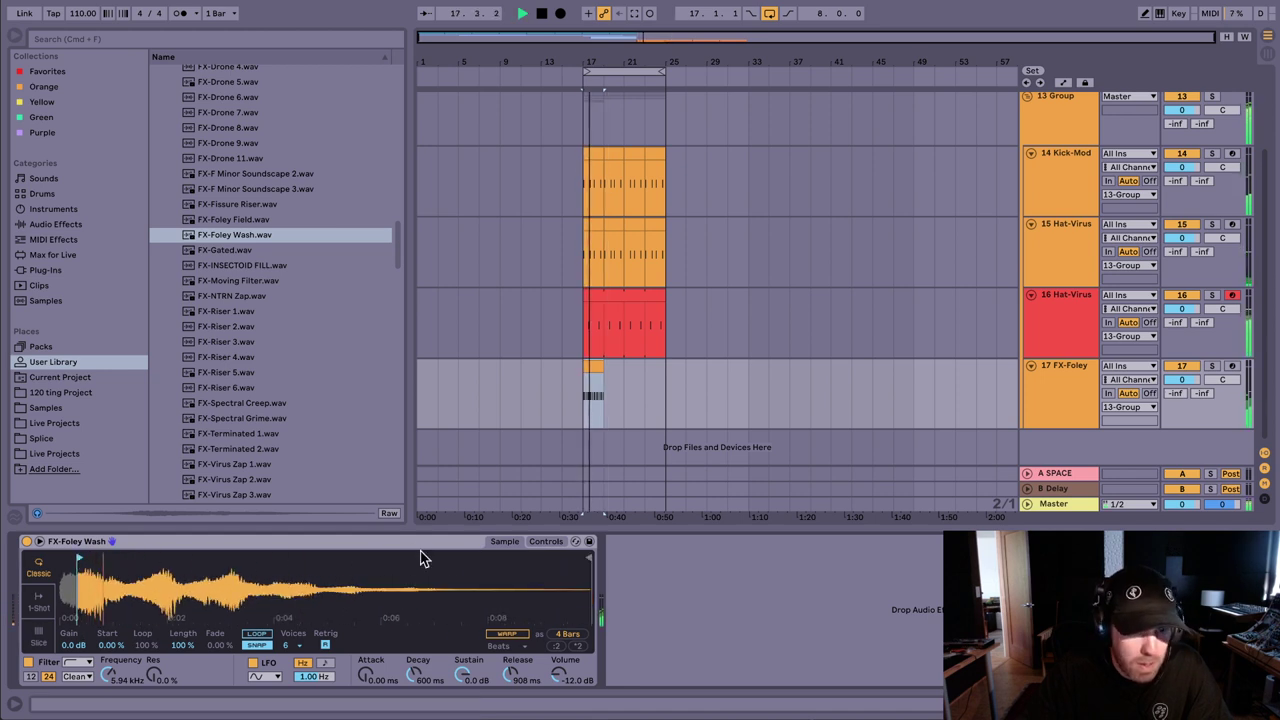
pyautogui.moveTo(559, 672); pyautogui.dragTo(559, 660)
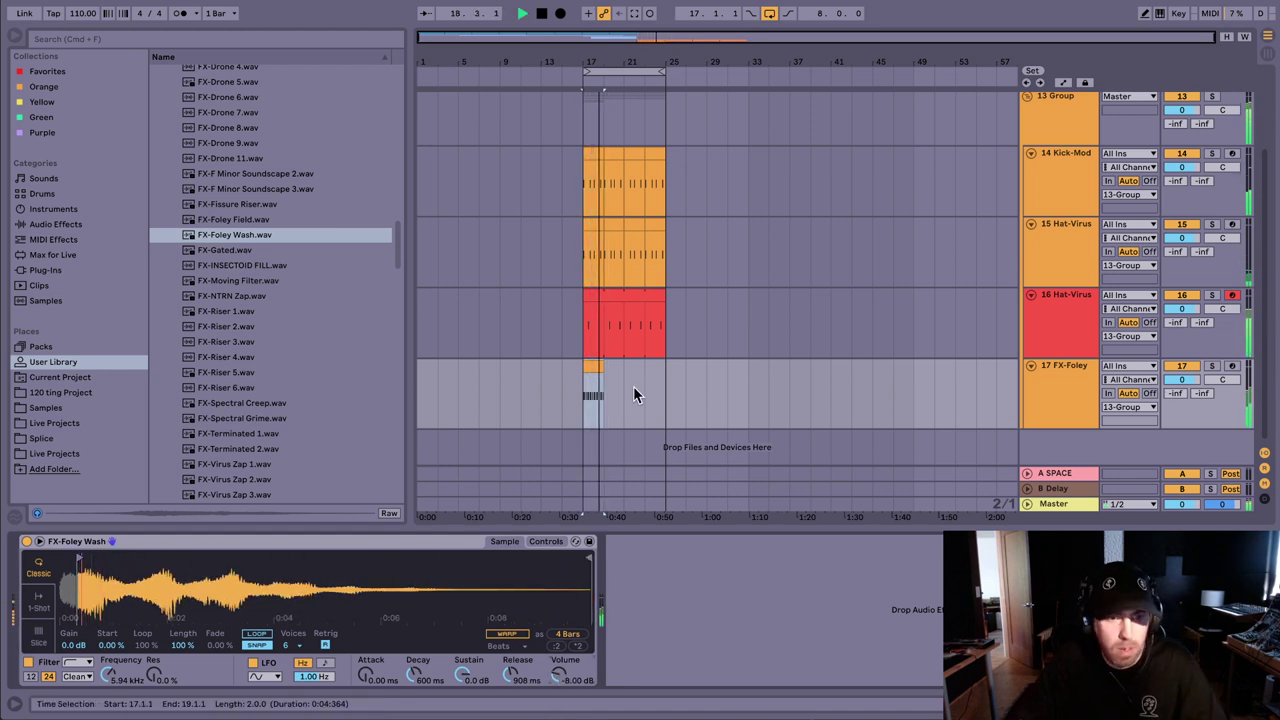
# Step: Repeat the FX-Foley clip through to bar 25 and play the full drum section
pyautogui.press('space')
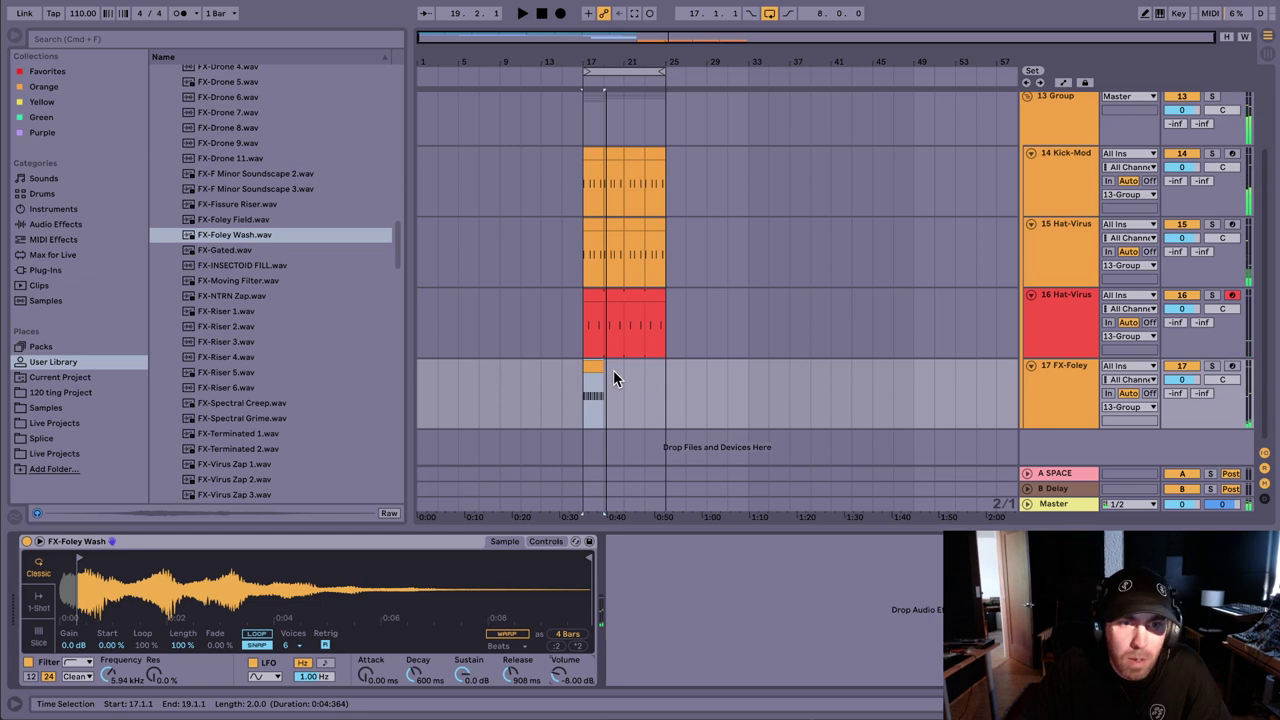
pyautogui.click(613, 370)
pyautogui.moveTo(602, 366); pyautogui.dragTo(665, 366)
pyautogui.press('space')
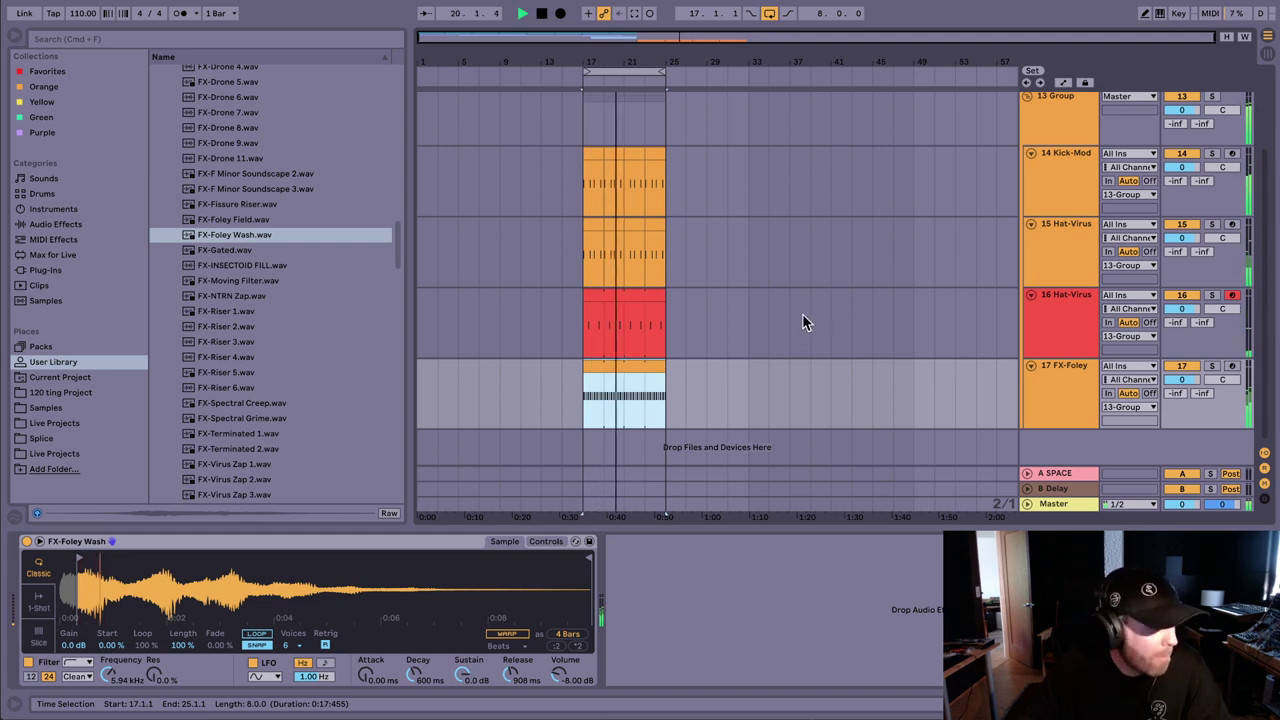
pyautogui.press('space')
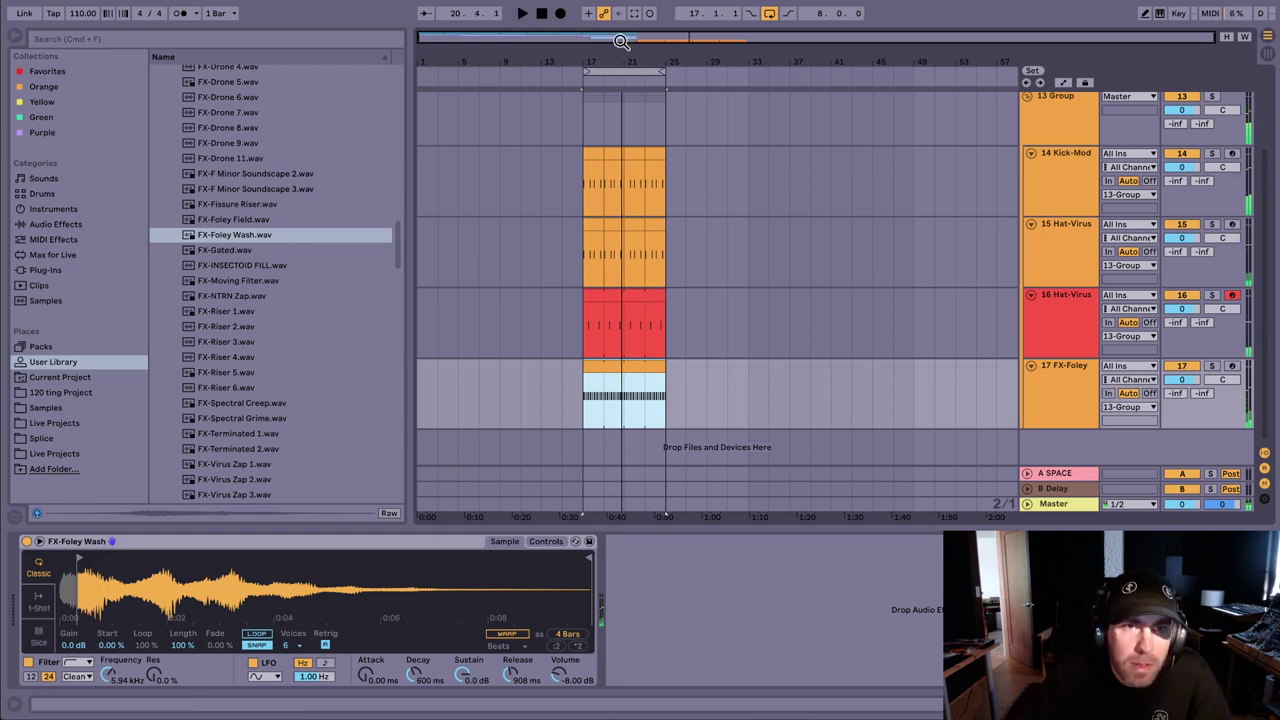
pyautogui.moveTo(616, 62); pyautogui.dragTo(686, 150)
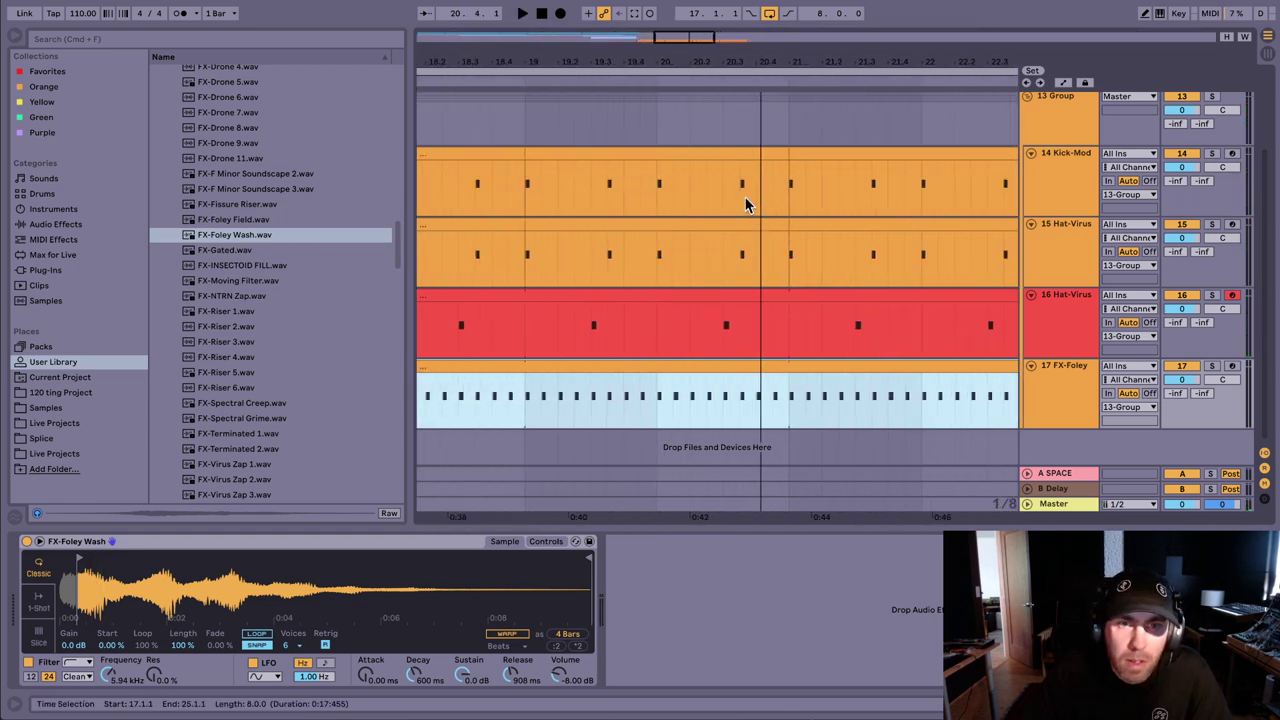
# Step: Try a copy of the 20.3.3 kick and hat hits at 20.4.3 on tracks 14 and 15, and delete it
pyautogui.moveTo(741, 196); pyautogui.dragTo(757, 262)
pyautogui.press('z')
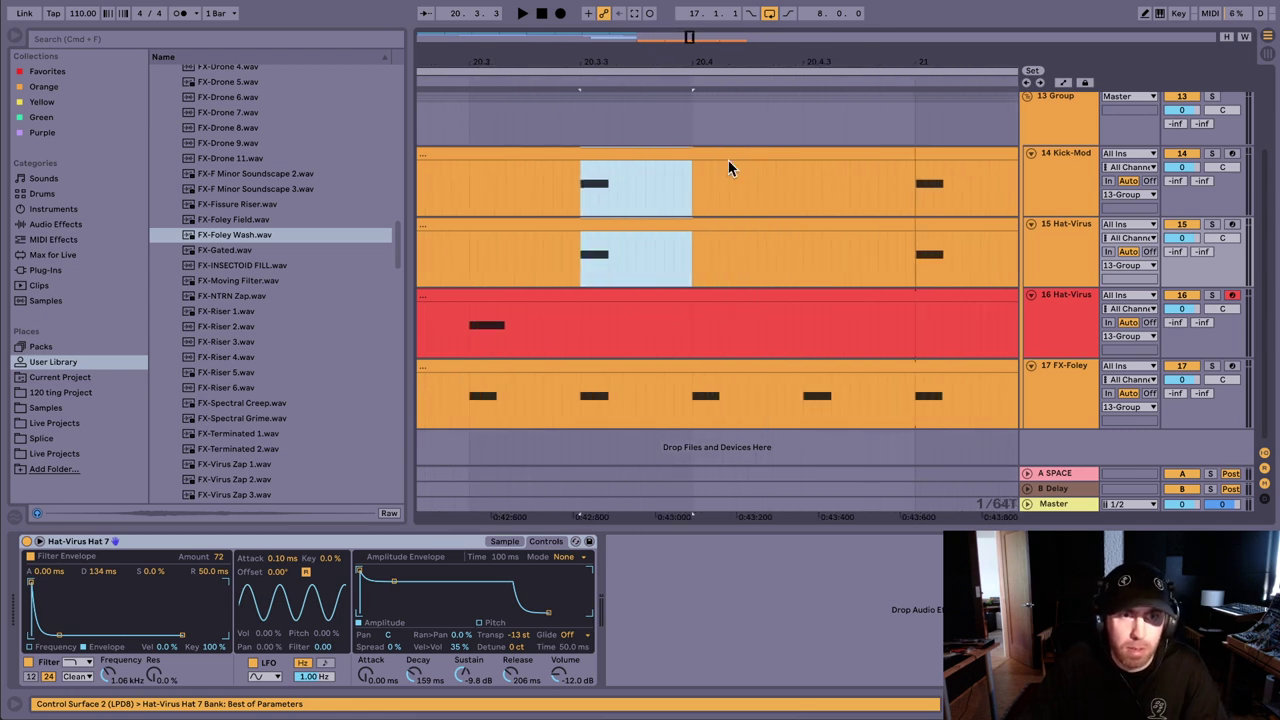
pyautogui.moveTo(629, 203); pyautogui.dragTo(587, 256)
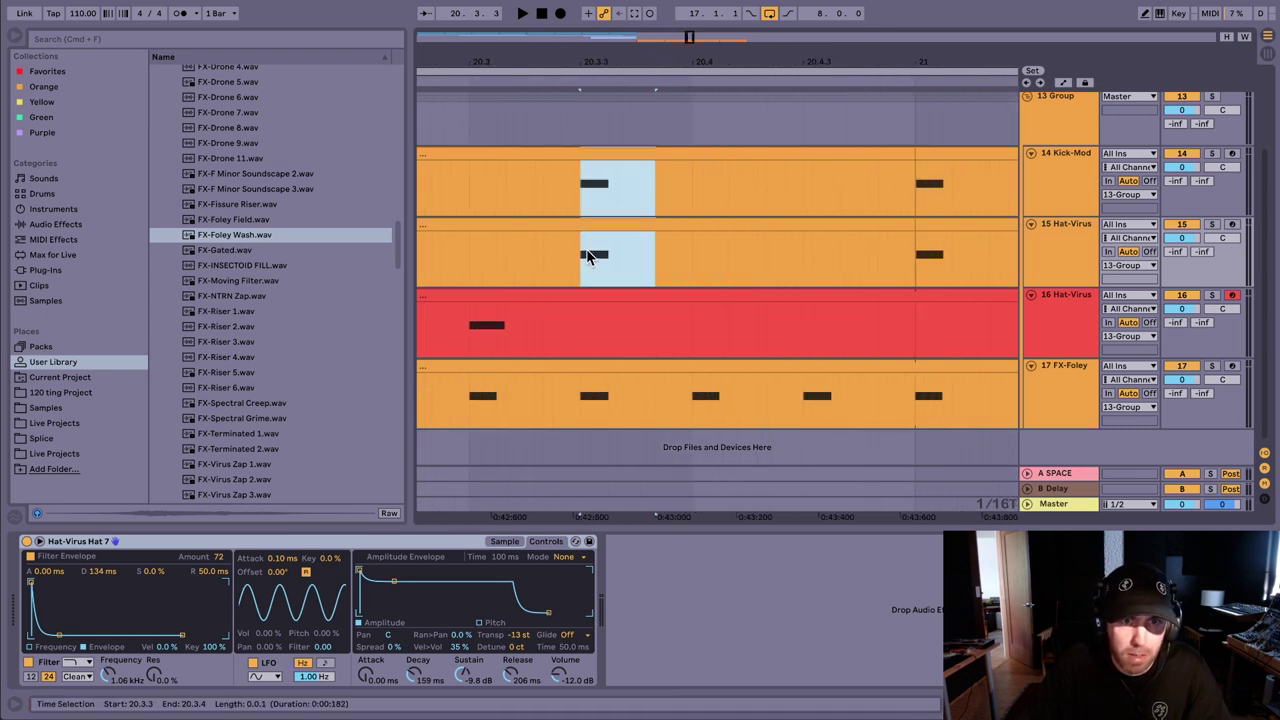
pyautogui.click(804, 197)
pyautogui.press('super+v')
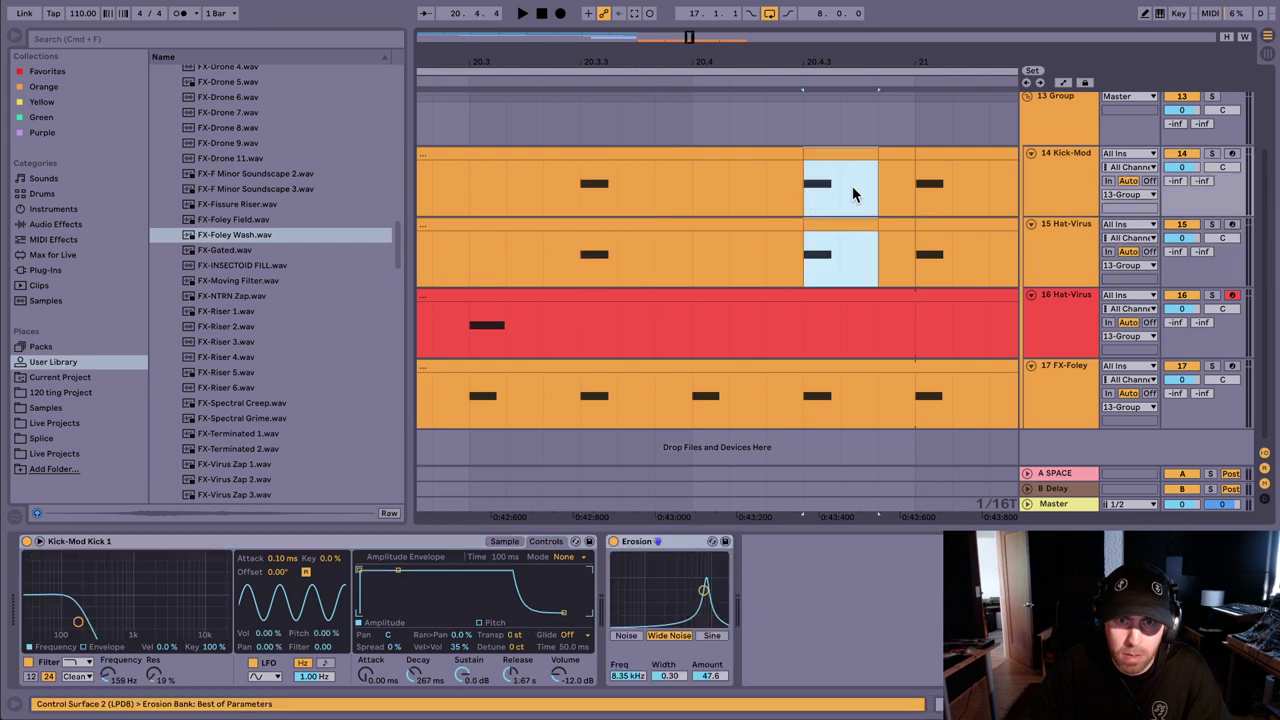
pyautogui.moveTo(842, 182); pyautogui.dragTo(803, 246)
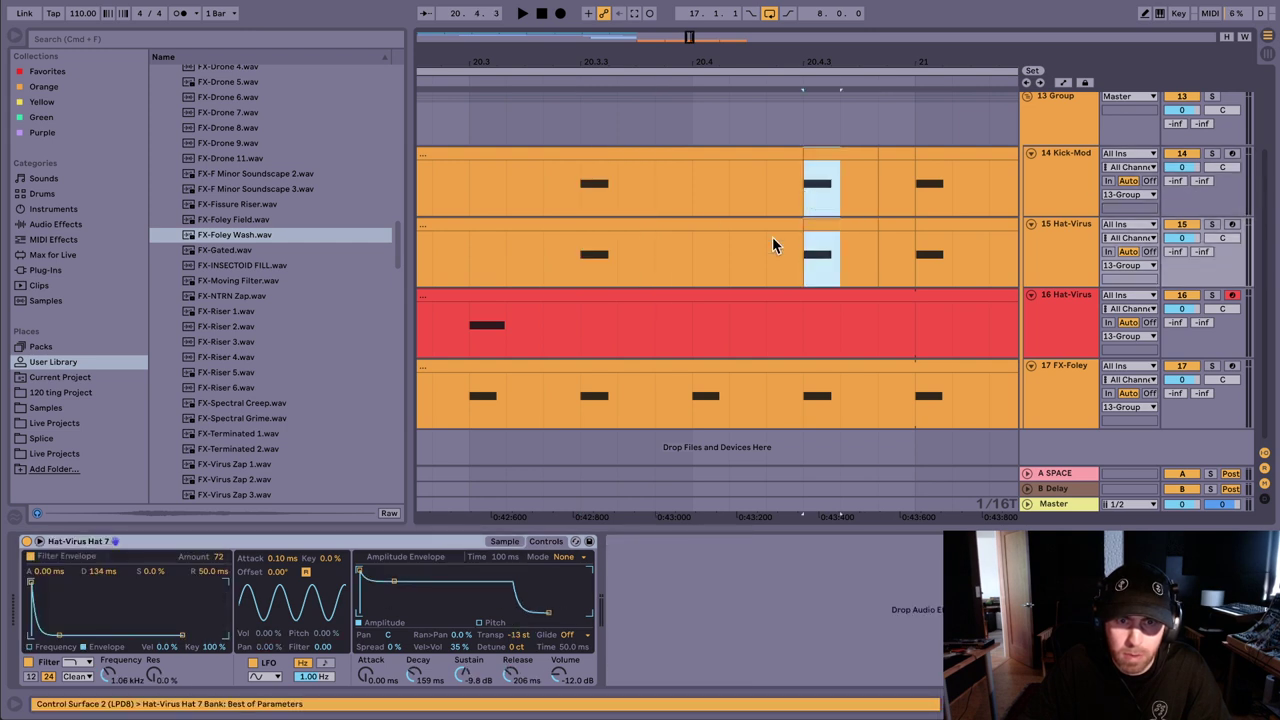
pyautogui.click(700, 206)
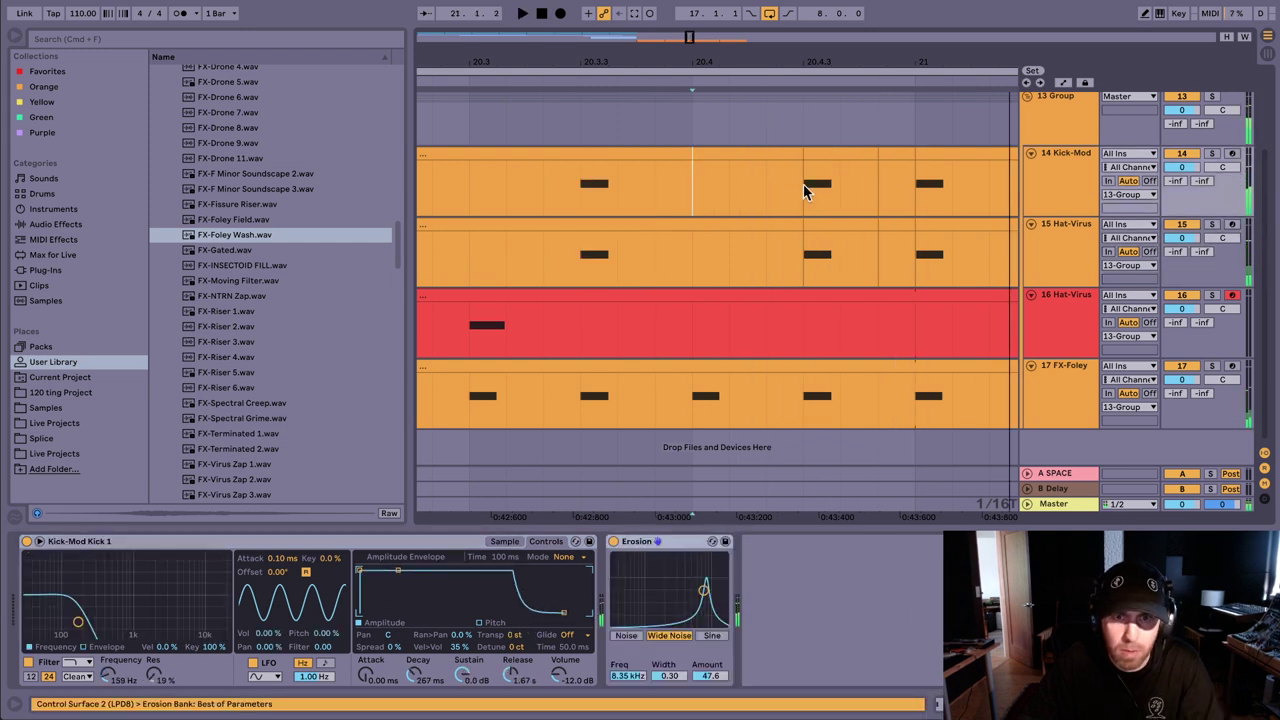
pyautogui.moveTo(809, 189); pyautogui.dragTo(845, 252)
pyautogui.click(692, 176)
pyautogui.press('space')
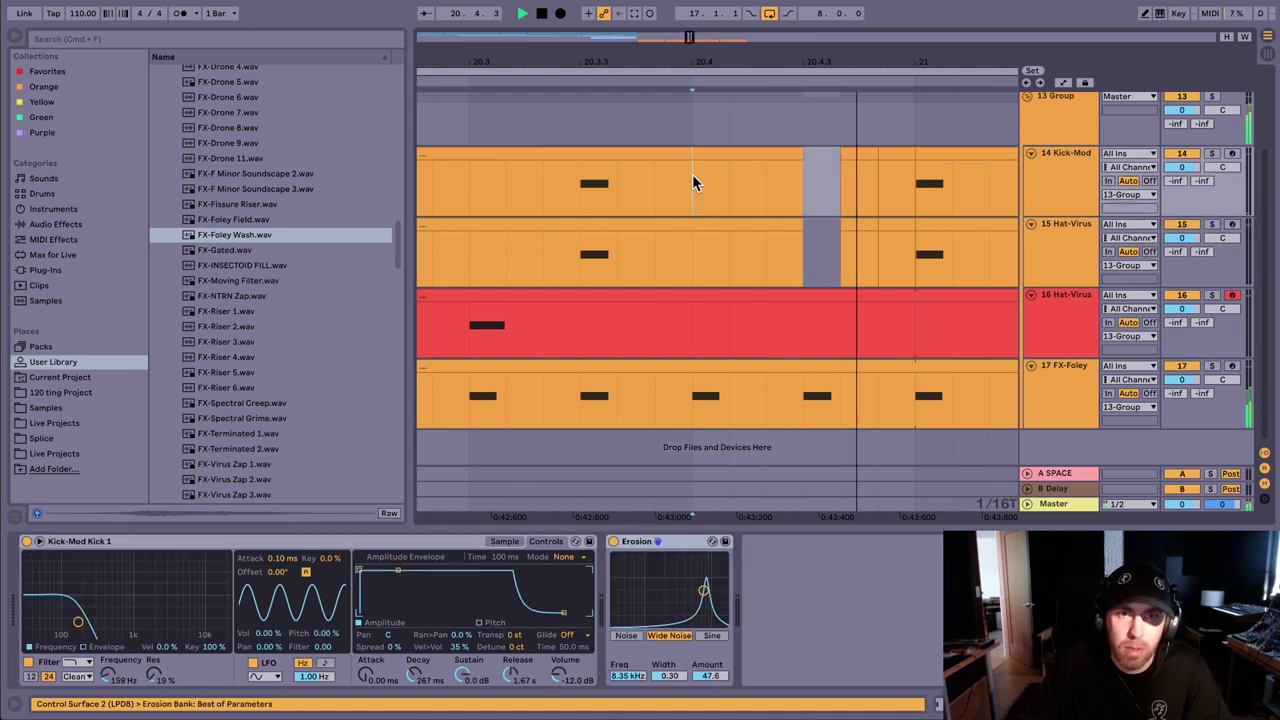
# Step: Fill the beat from 20.4 to 21 with three eighth-note-triplet hits on the Kick-Mod track and Hat-Virus track 15
pyautogui.moveTo(693, 177); pyautogui.dragTo(764, 252)
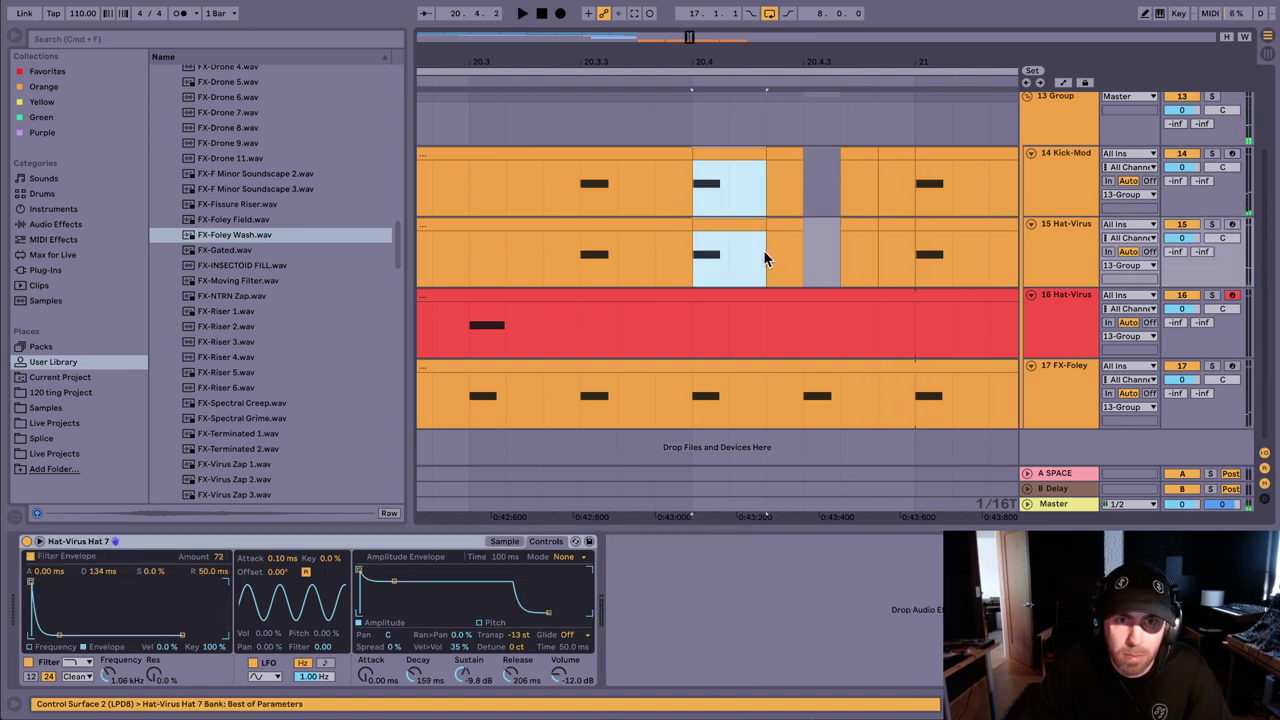
pyautogui.press('super+d')
pyautogui.press('super+d')
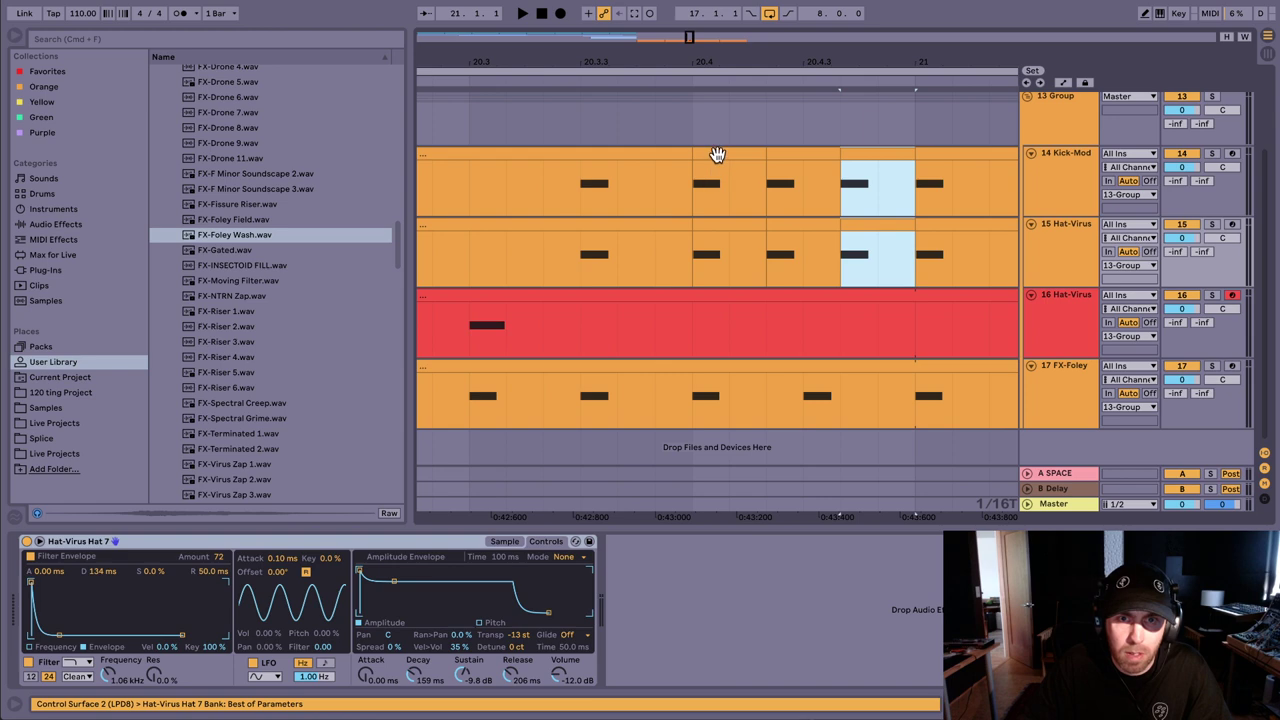
# Step: Join the three Kick-Mod triplet clips at 20.4 into one, transpose their notes to C#3 and play the fill
pyautogui.moveTo(717, 154); pyautogui.dragTo(875, 157)
pyautogui.hotkey('shift', 'Tab')
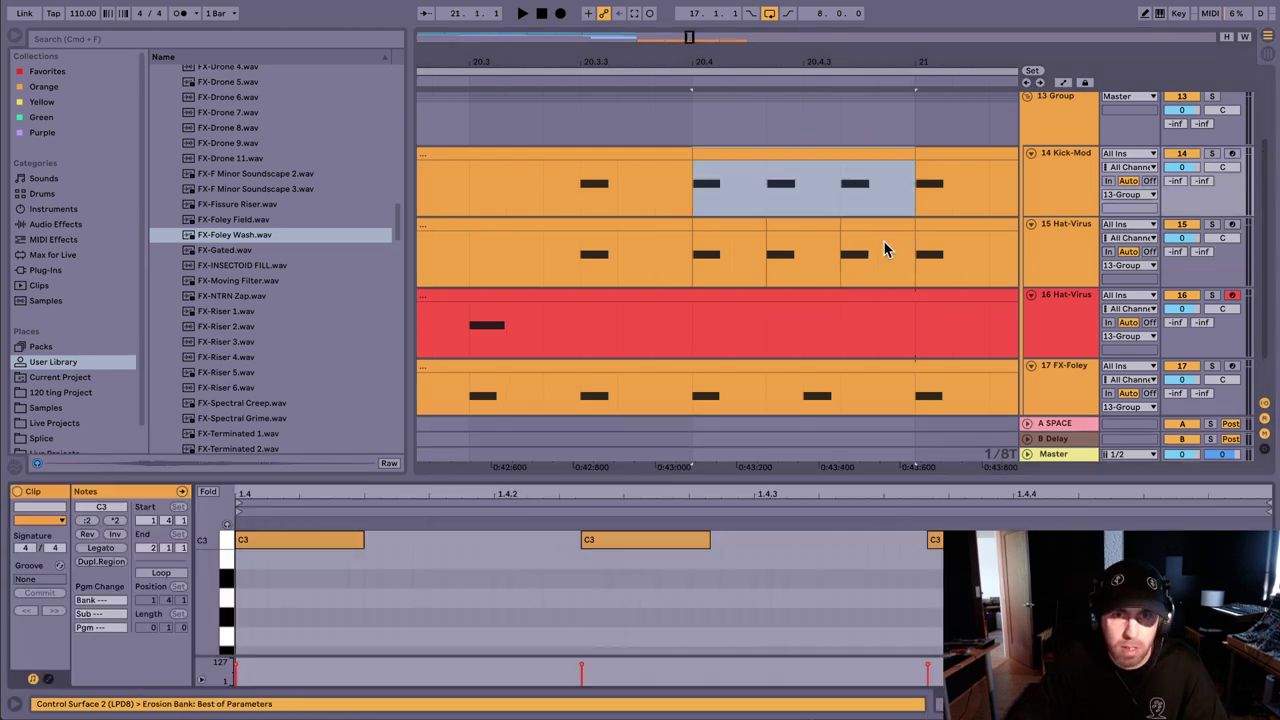
pyautogui.press('super+a')
pyautogui.press('Up')
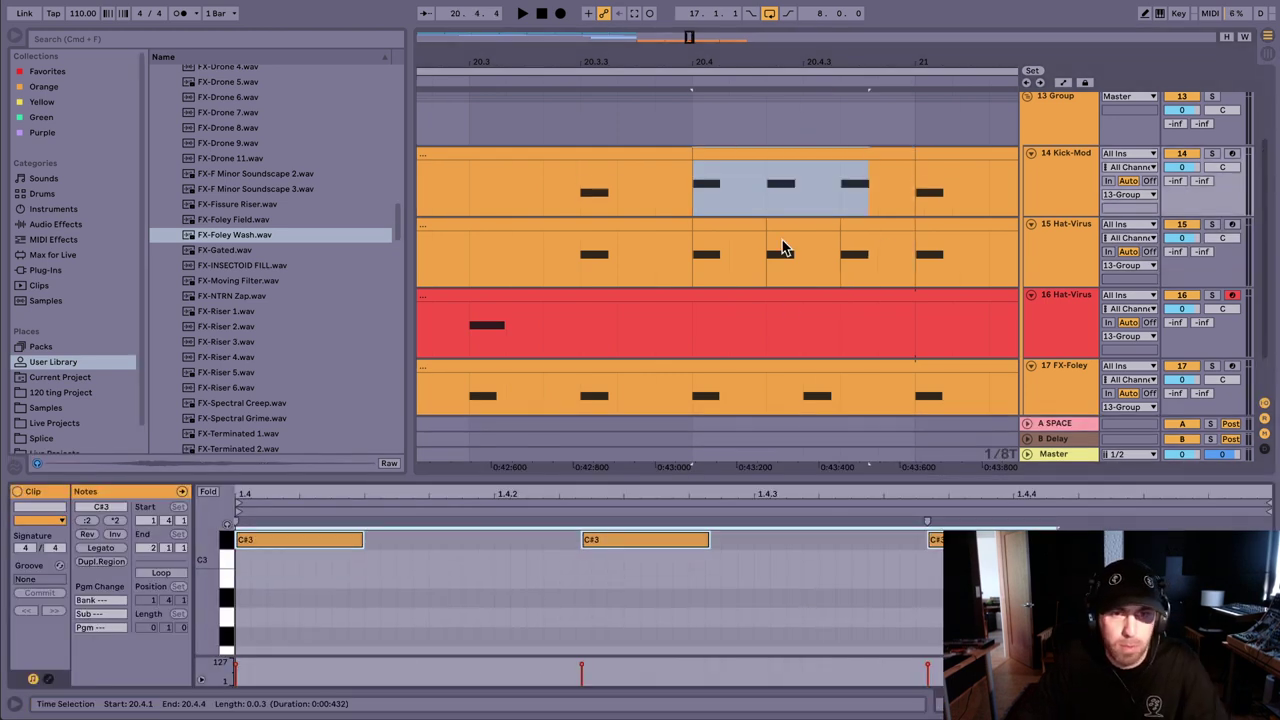
pyautogui.click(668, 131)
pyautogui.press('space')
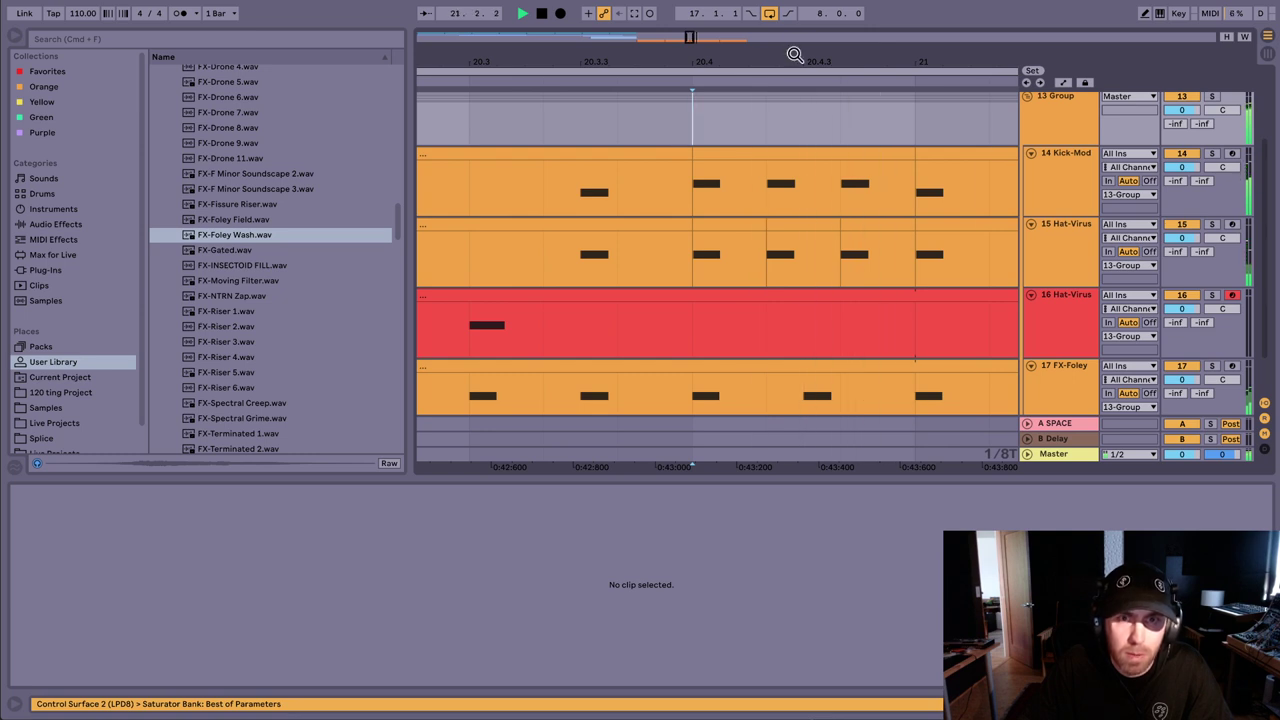
pyautogui.moveTo(794, 54); pyautogui.dragTo(672, 12)
# Step: Limit the Kick-Mod Kick 1 sampler to 1 voice and play the section again
pyautogui.doubleClick(1080, 191)
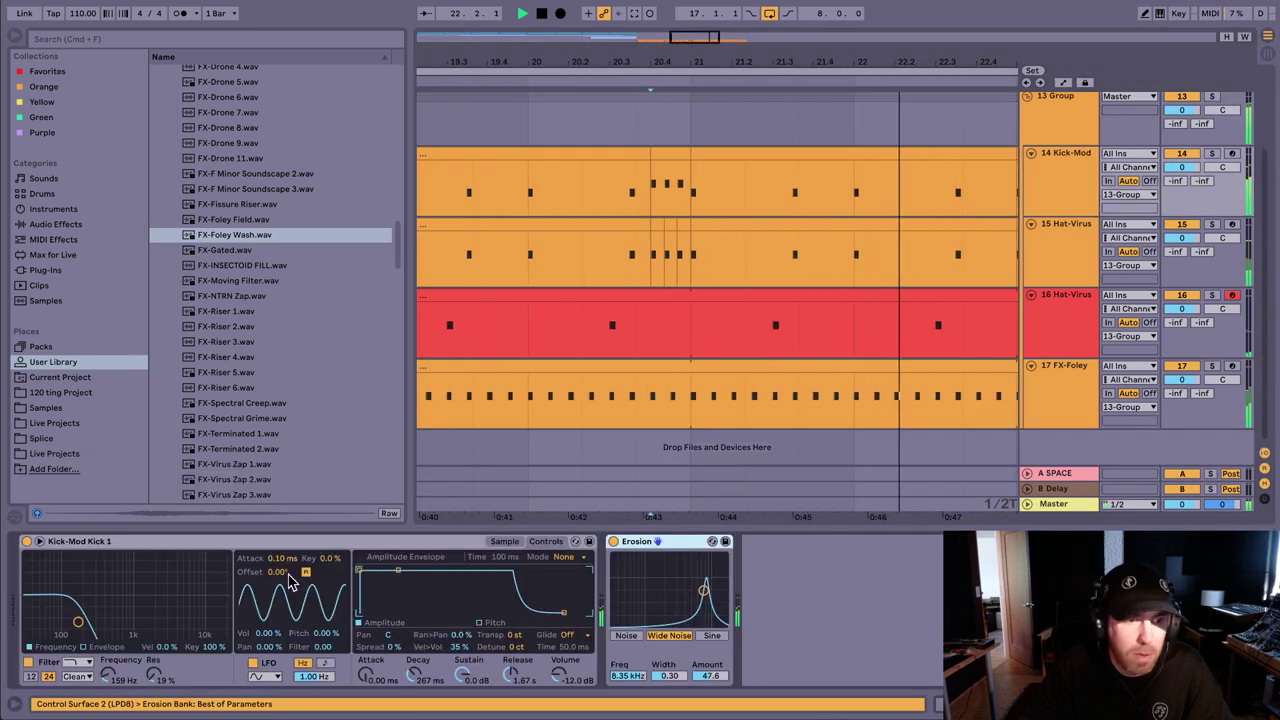
pyautogui.click(505, 541)
pyautogui.click(290, 645)
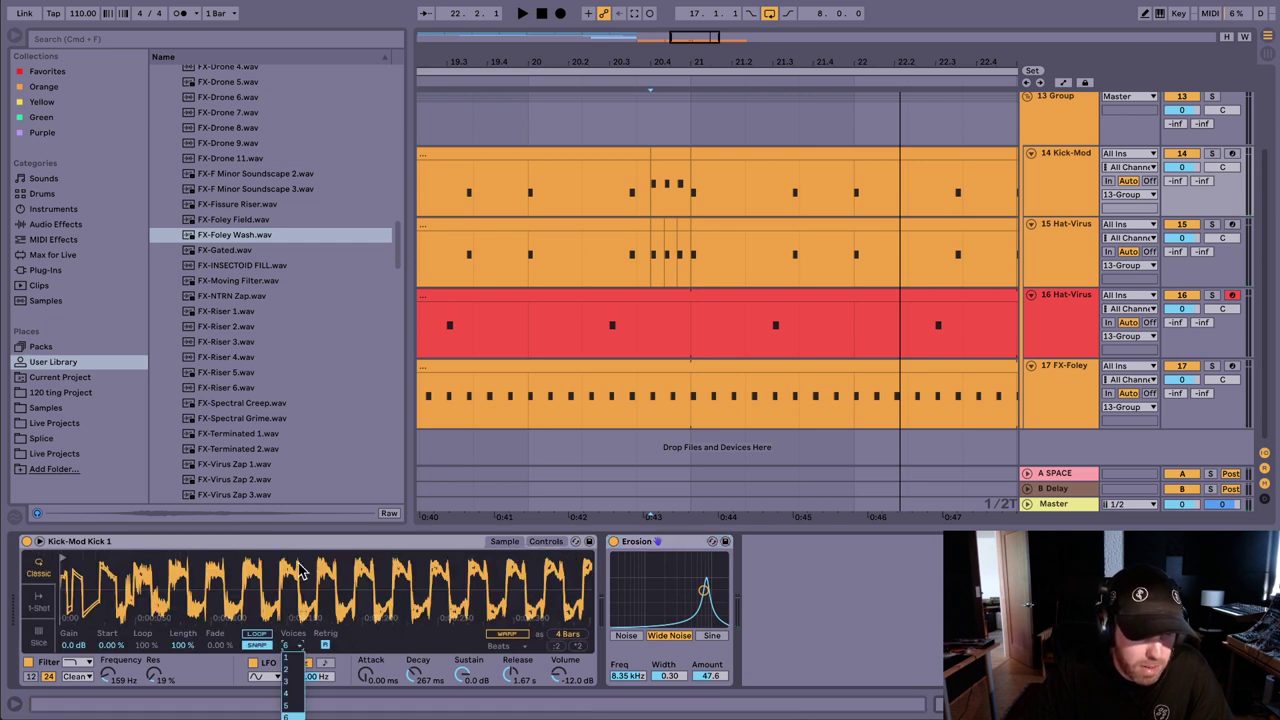
pyautogui.click(290, 664)
pyautogui.press('space')
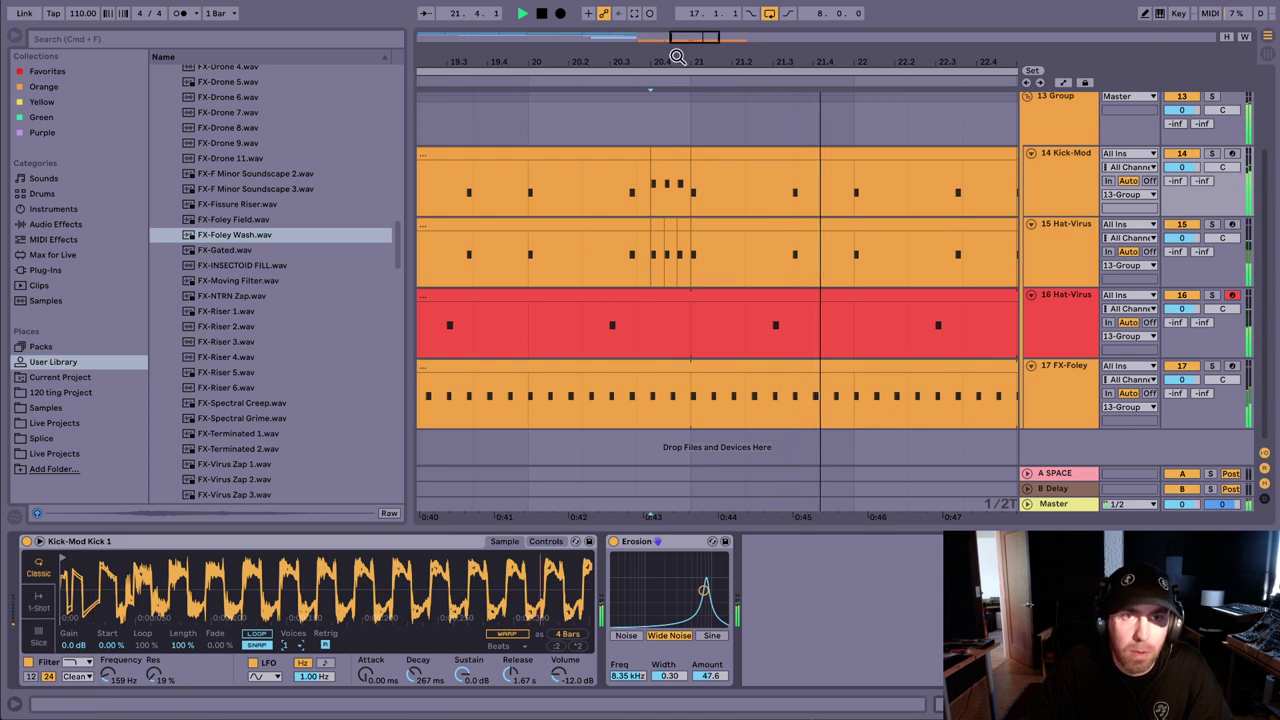
# Step: Repeat the Hat-Virus track 16 hit from 24.3 at 24.4 and 24.4.3, and play the loop
pyautogui.moveTo(677, 58); pyautogui.dragTo(694, 20)
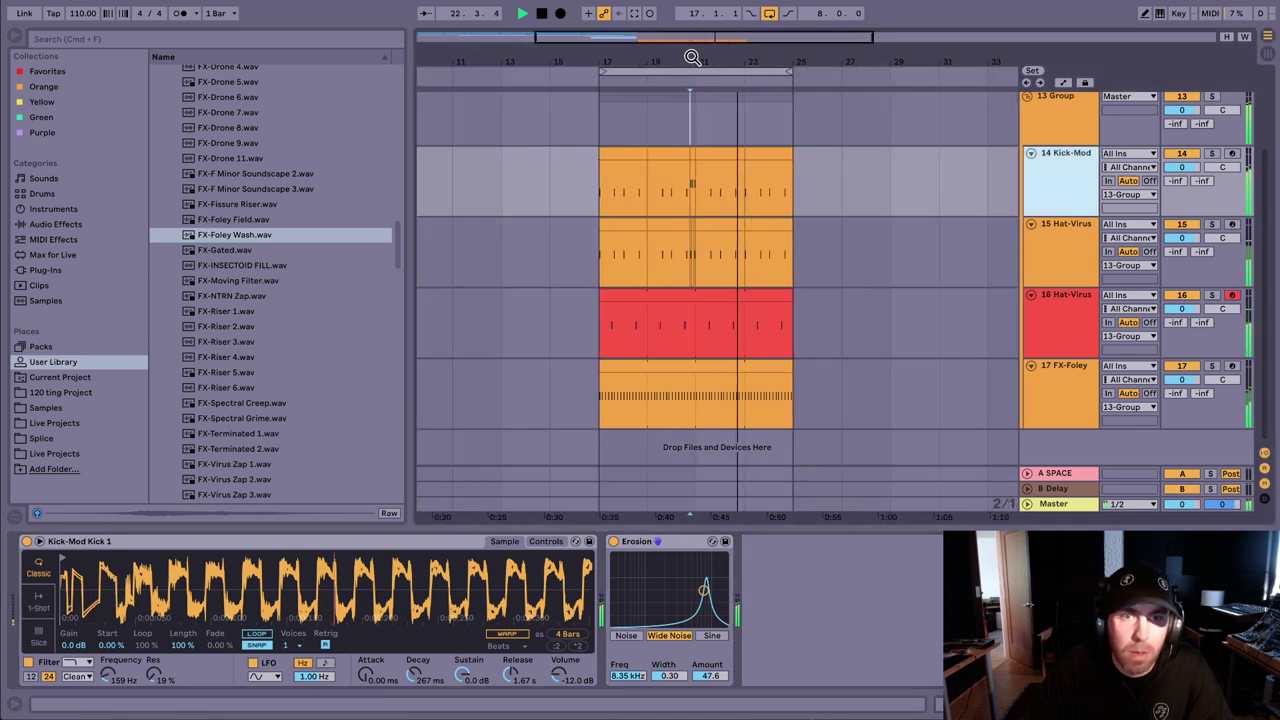
pyautogui.moveTo(777, 62); pyautogui.dragTo(884, 180)
pyautogui.click(889, 193)
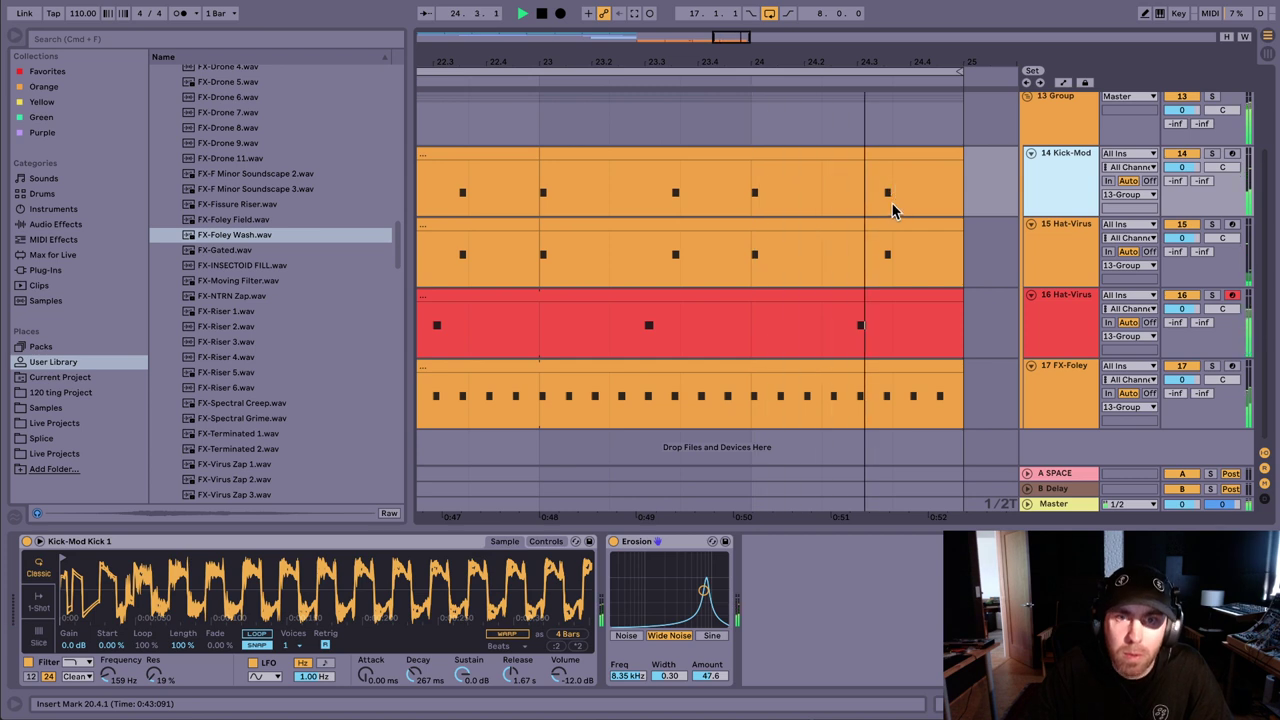
pyautogui.click(857, 337)
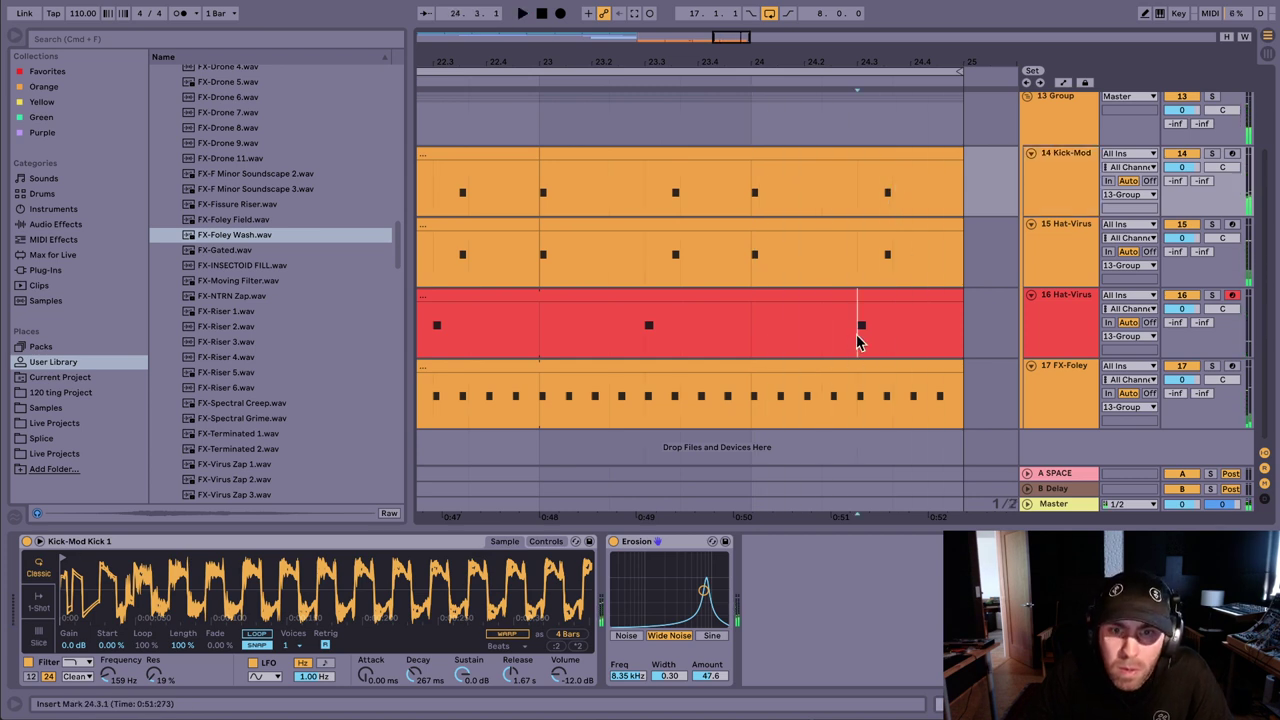
pyautogui.keyDown('shift'); pyautogui.click(908, 330); pyautogui.keyUp('shift')
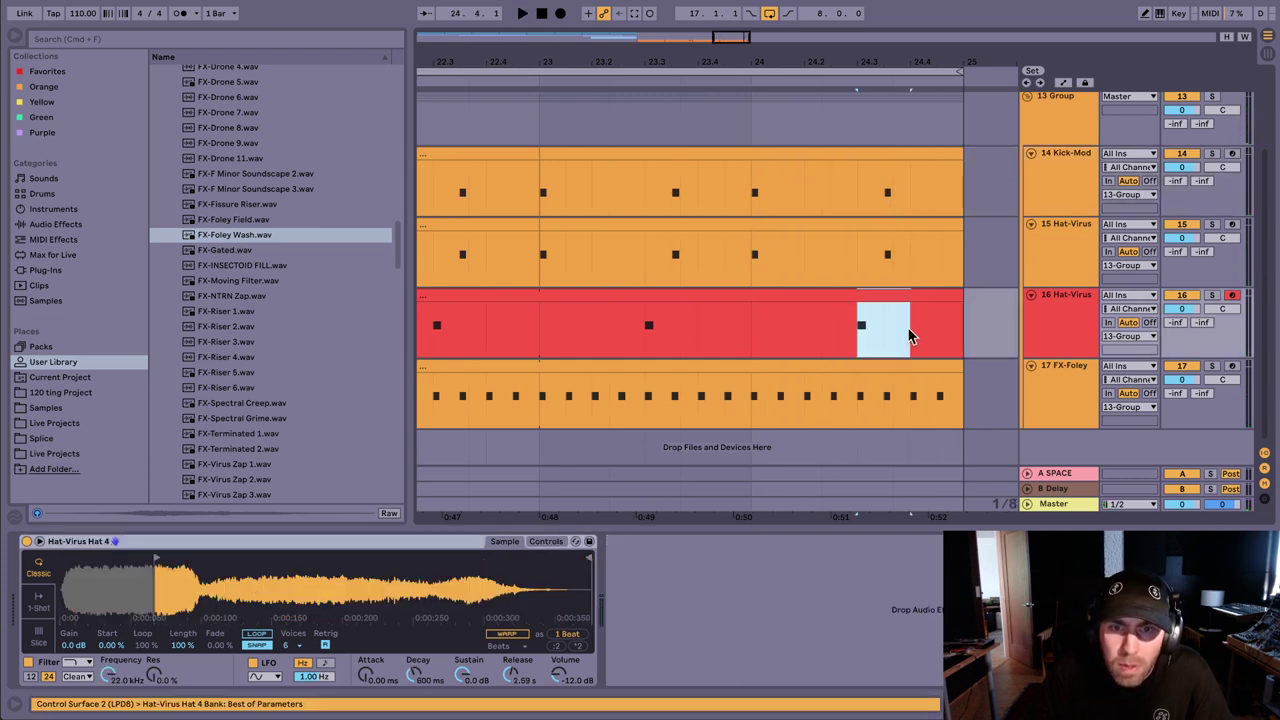
pyautogui.press('super+d')
pyautogui.moveTo(914, 330); pyautogui.dragTo(940, 330)
pyautogui.press('super+d')
pyautogui.click(914, 325)
pyautogui.click(857, 323)
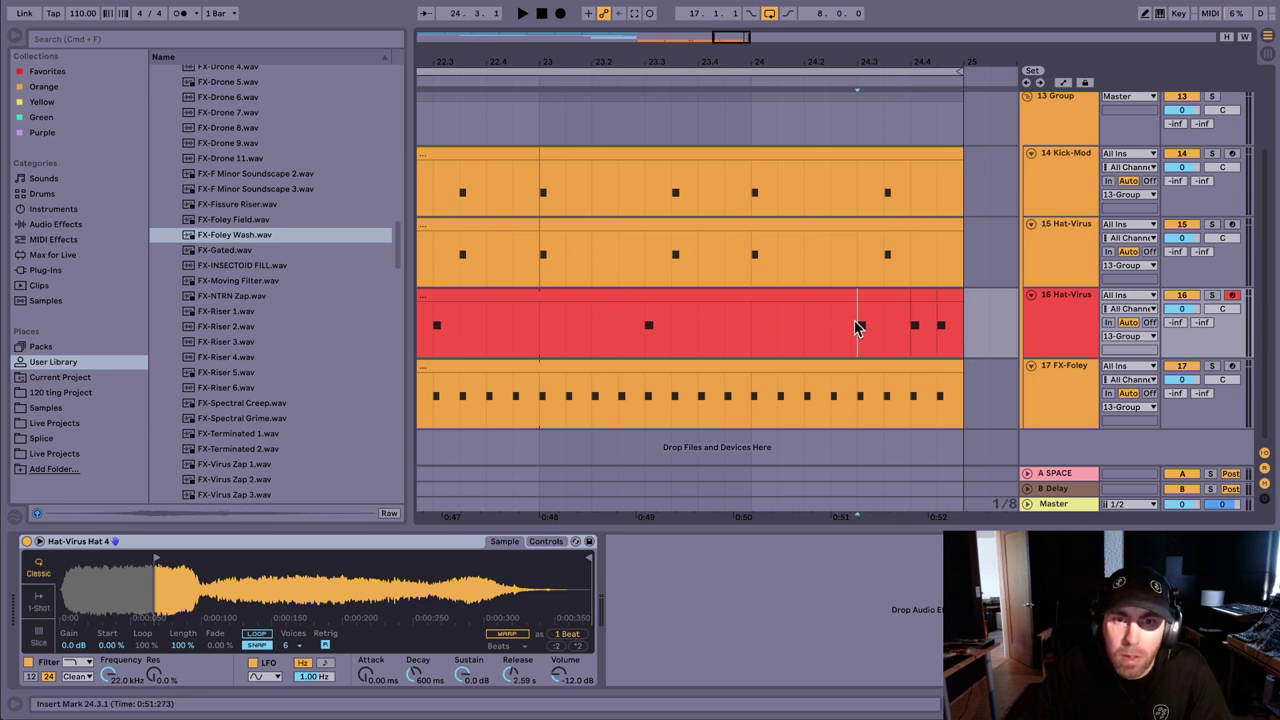
pyautogui.press('space')
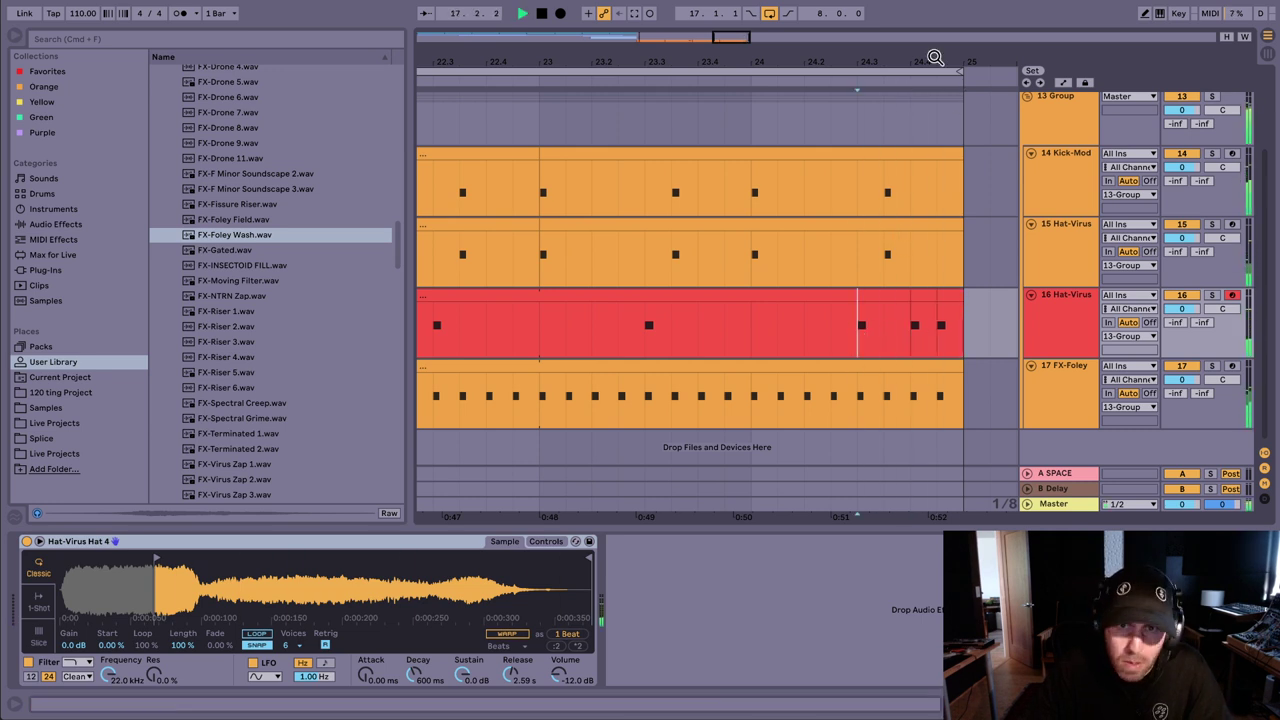
pyautogui.click(646, 212)
pyautogui.moveTo(934, 55); pyautogui.dragTo(705, 54)
pyautogui.press('space')
# Step: Try a rapid roll of repeated foley hits from 24.2.3 to 24.3 on the FX-Foley track and listen to it
pyautogui.click(841, 344)
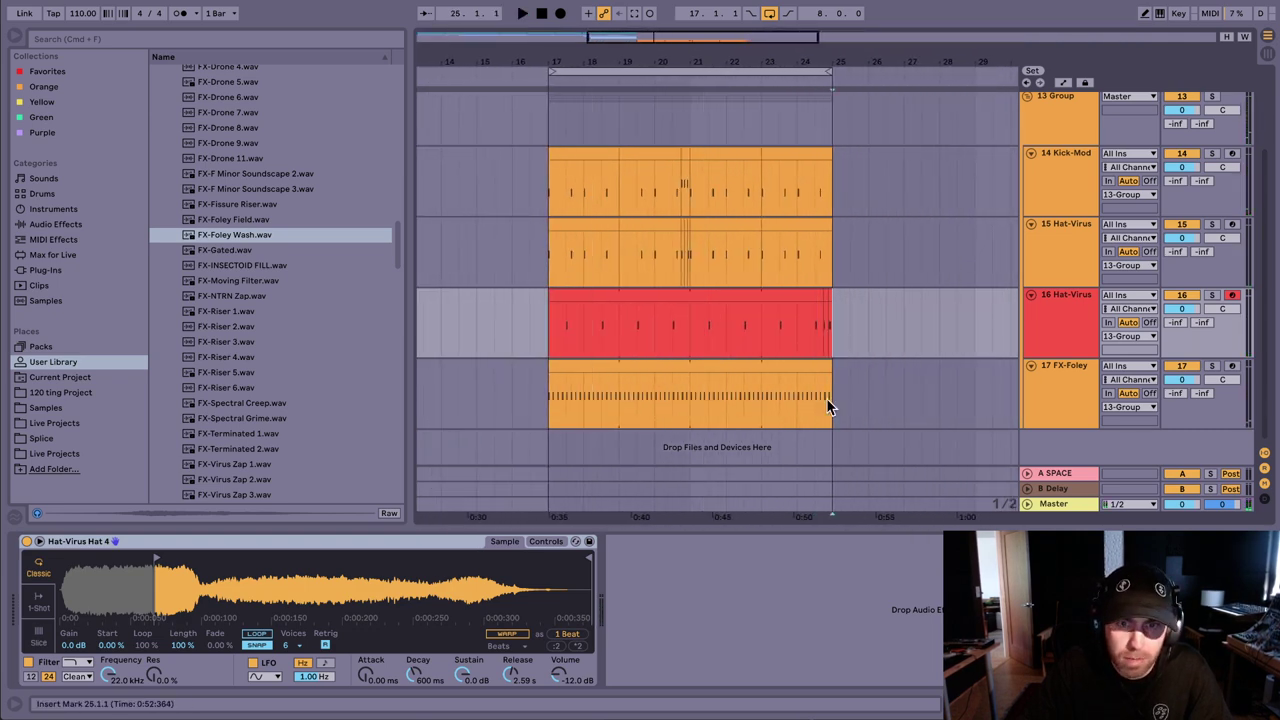
pyautogui.click(829, 409)
pyautogui.moveTo(832, 63); pyautogui.dragTo(814, 166)
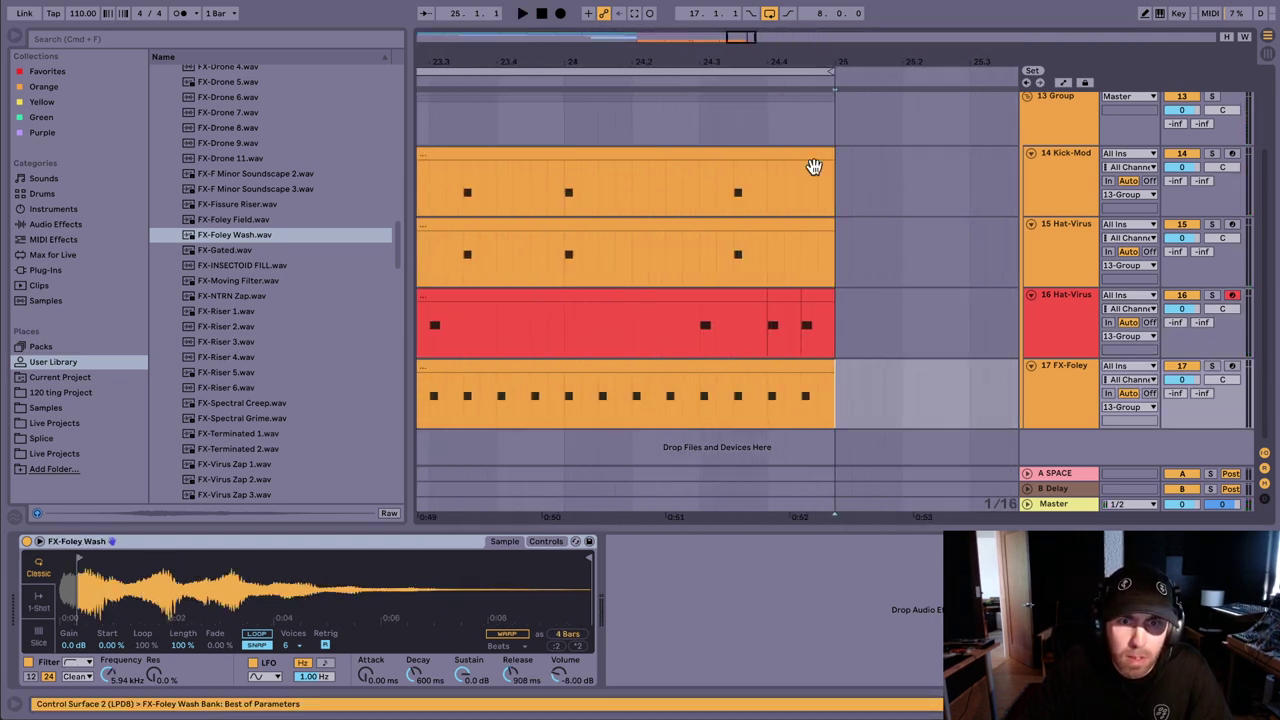
pyautogui.click(632, 348)
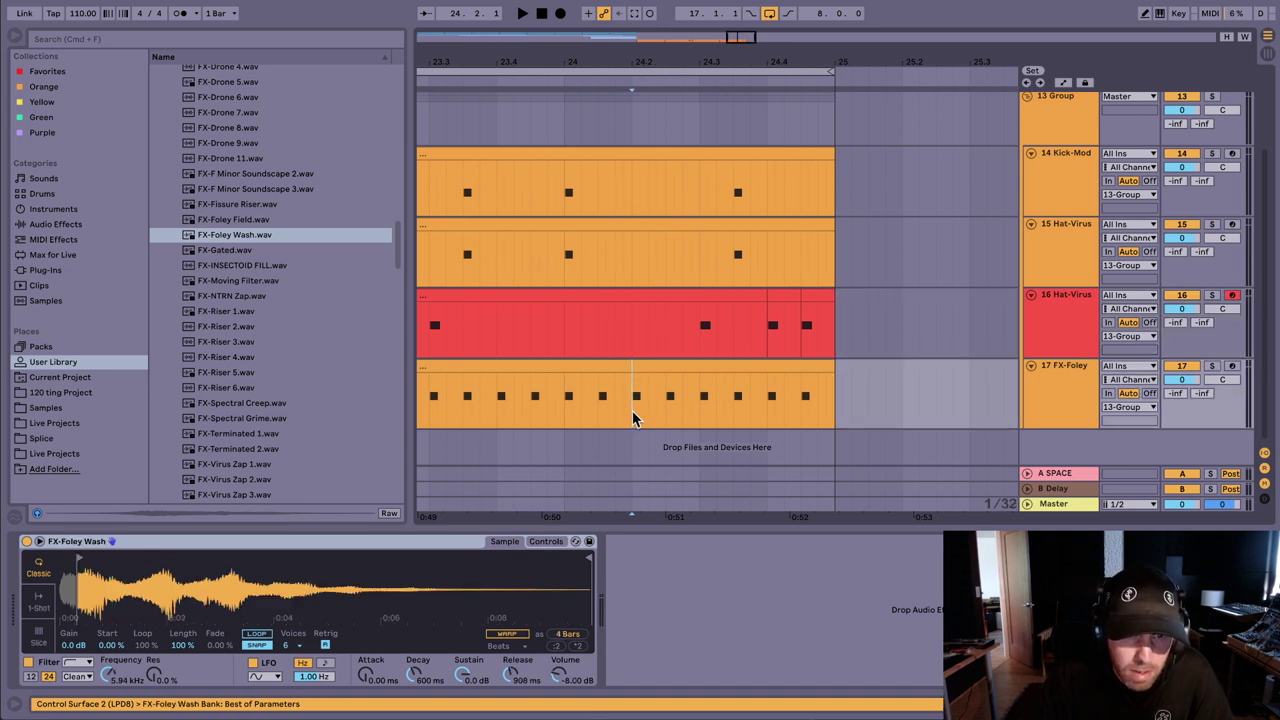
pyautogui.press('space')
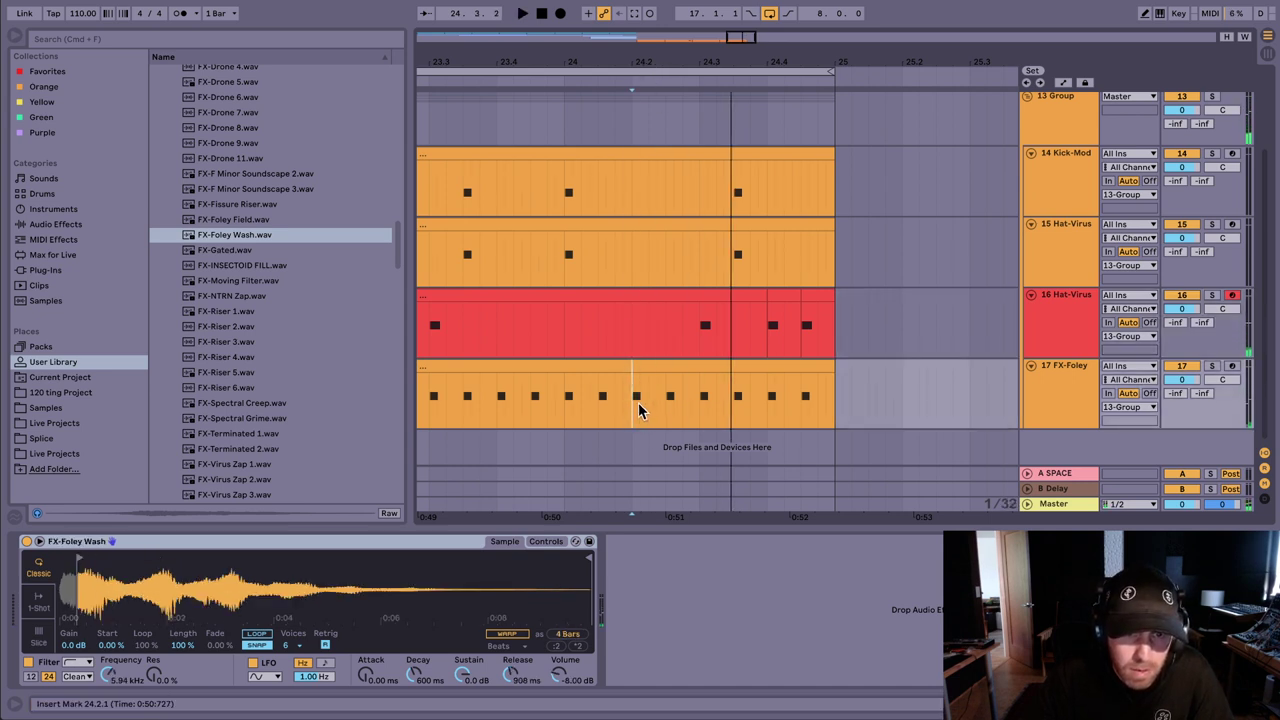
pyautogui.click(668, 405)
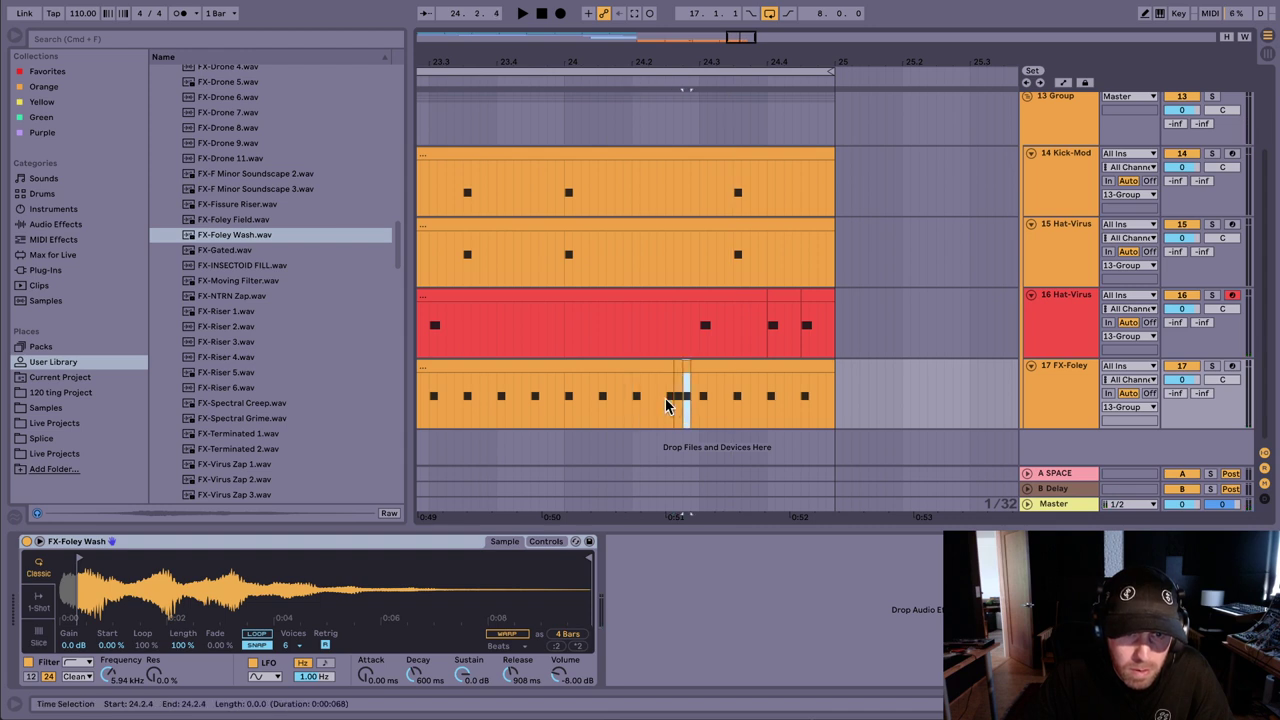
pyautogui.press('space')
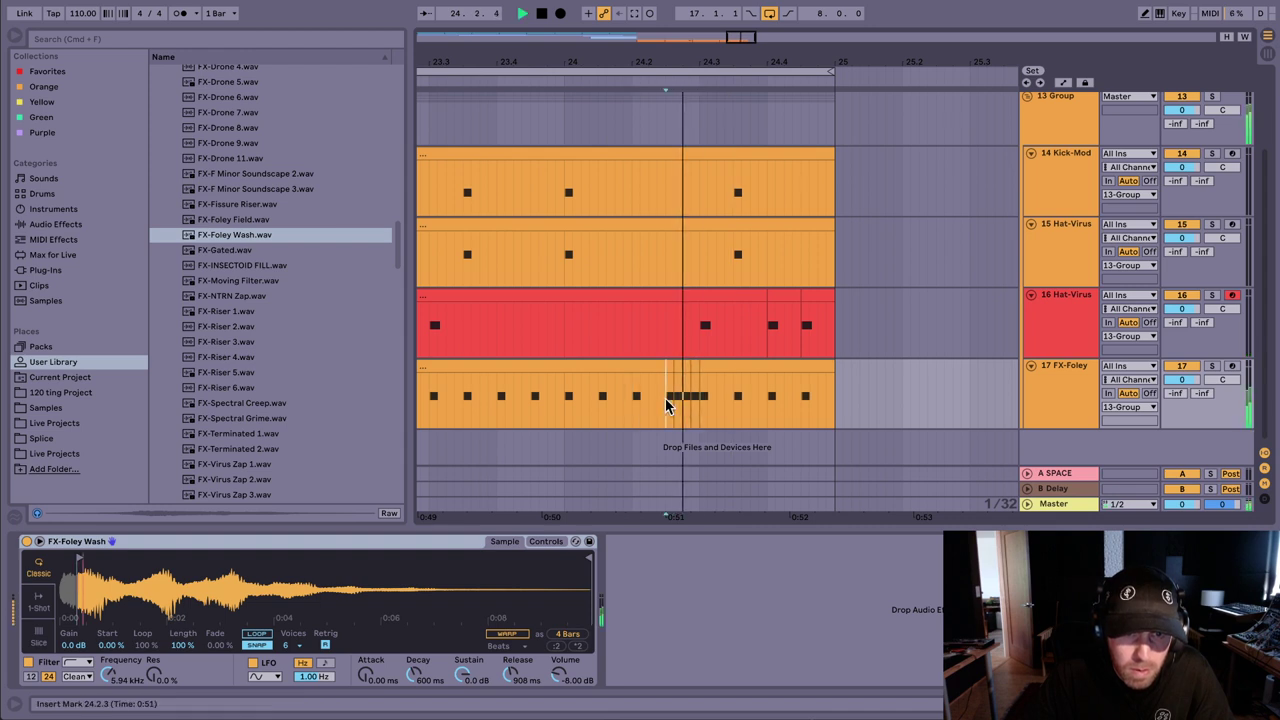
pyautogui.press('space')
# Step: Add a MIDI track below FX-Foley, audition the FX-Chain samples and load FX-Chain Scratch.wav onto the new track
pyautogui.click(1064, 375)
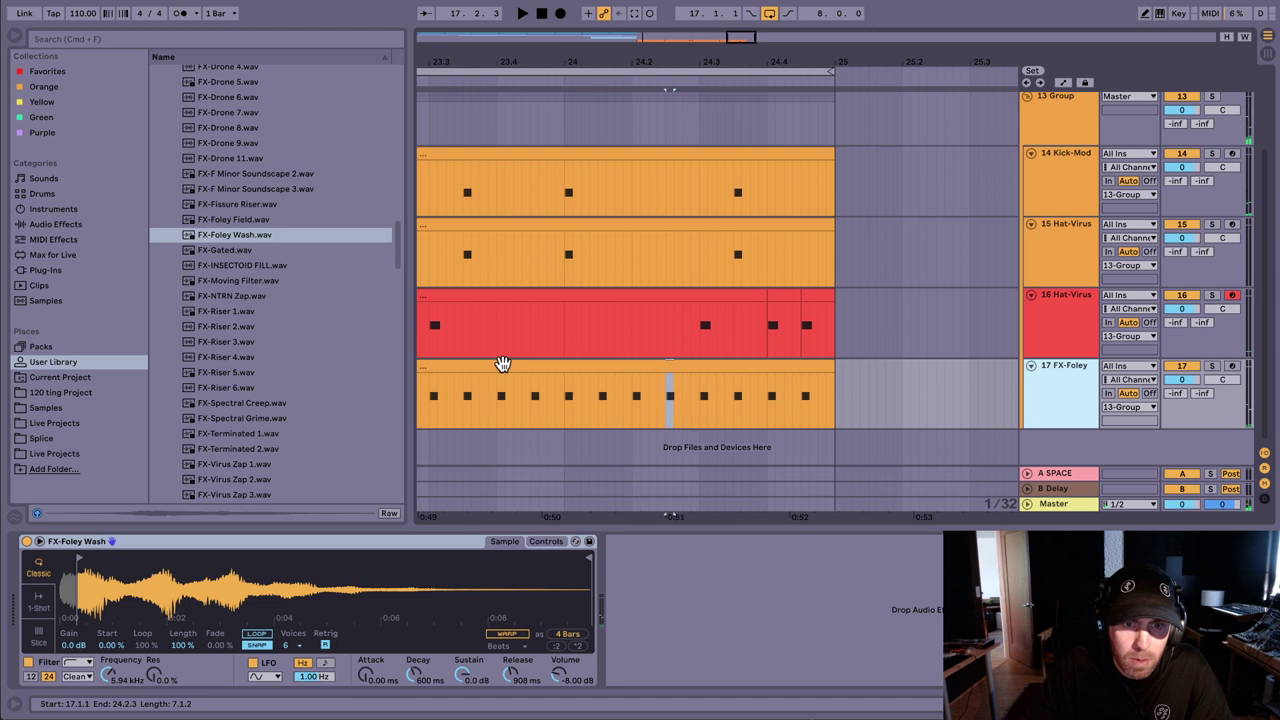
pyautogui.press('super+shift+t')
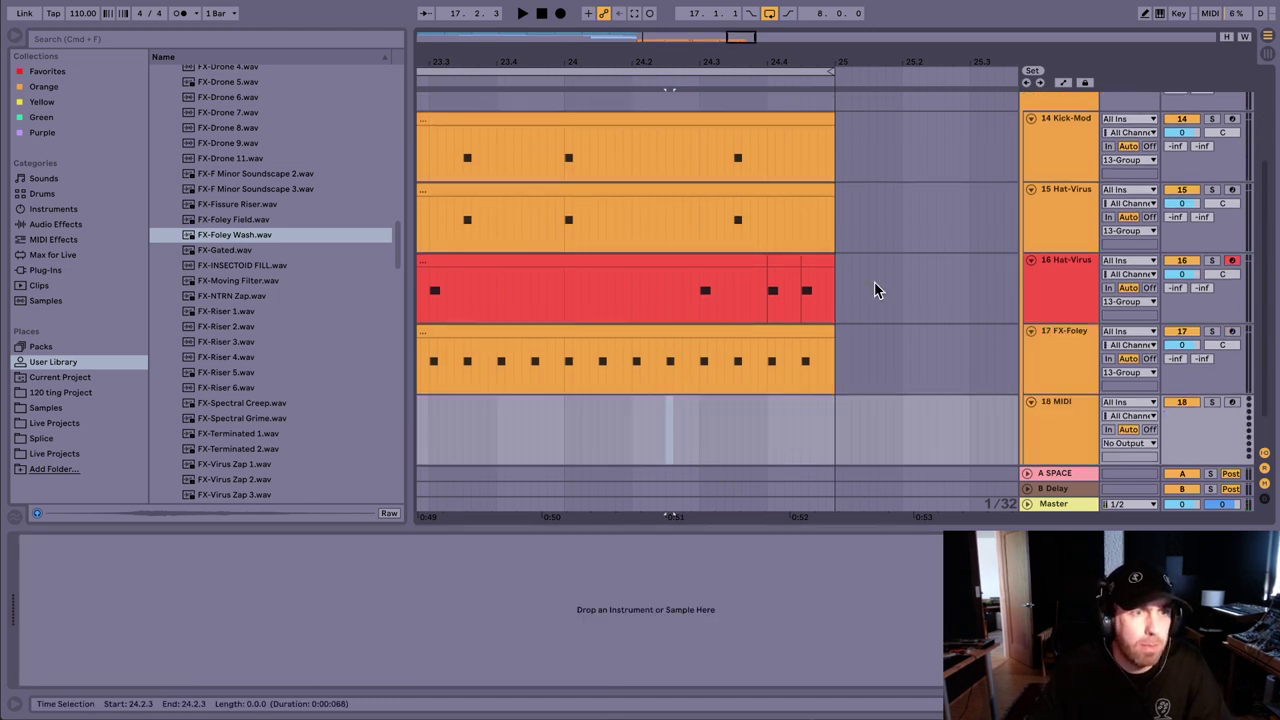
pyautogui.scroll(5, 318, 161)
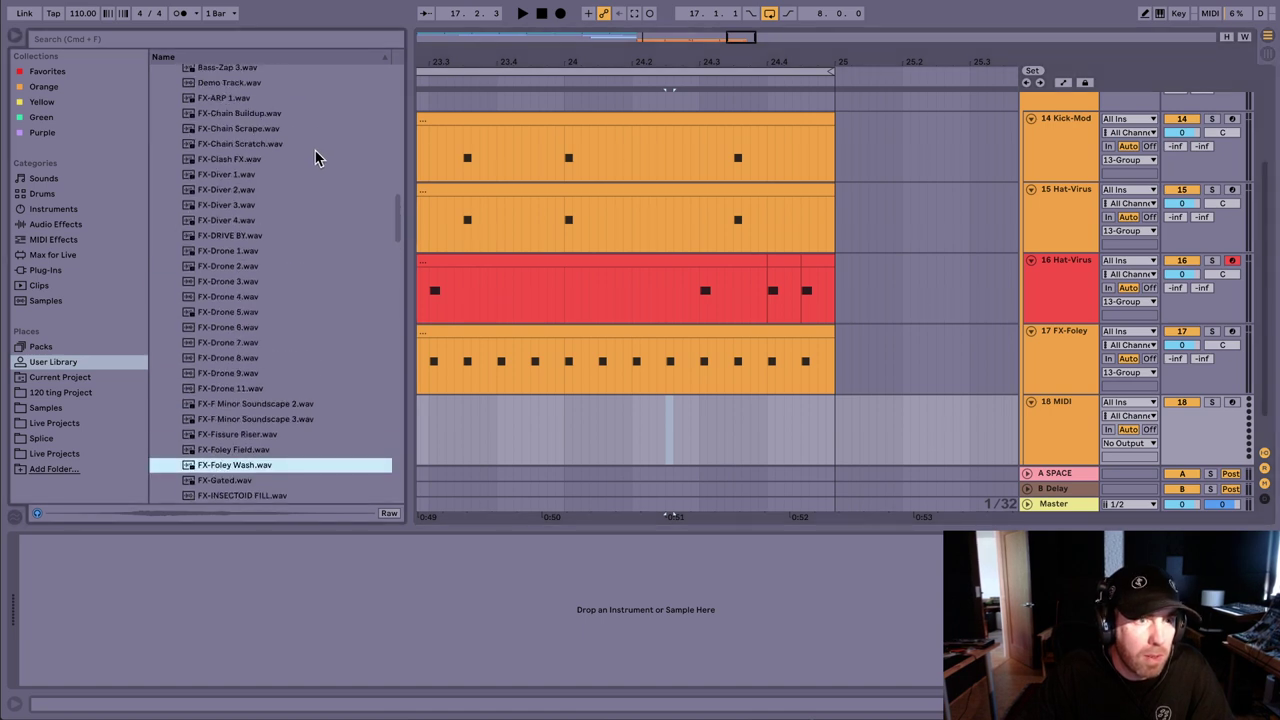
pyautogui.scroll(2, 262, 160)
pyautogui.click(266, 167)
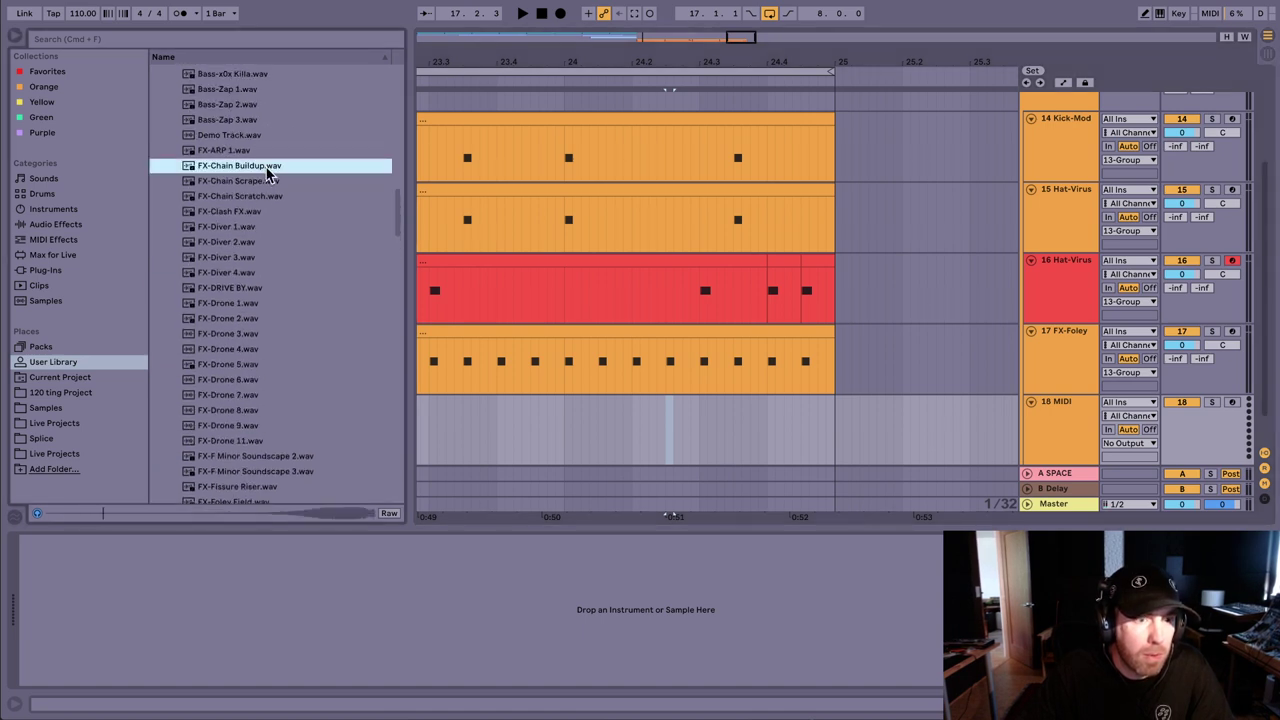
pyautogui.click(268, 182)
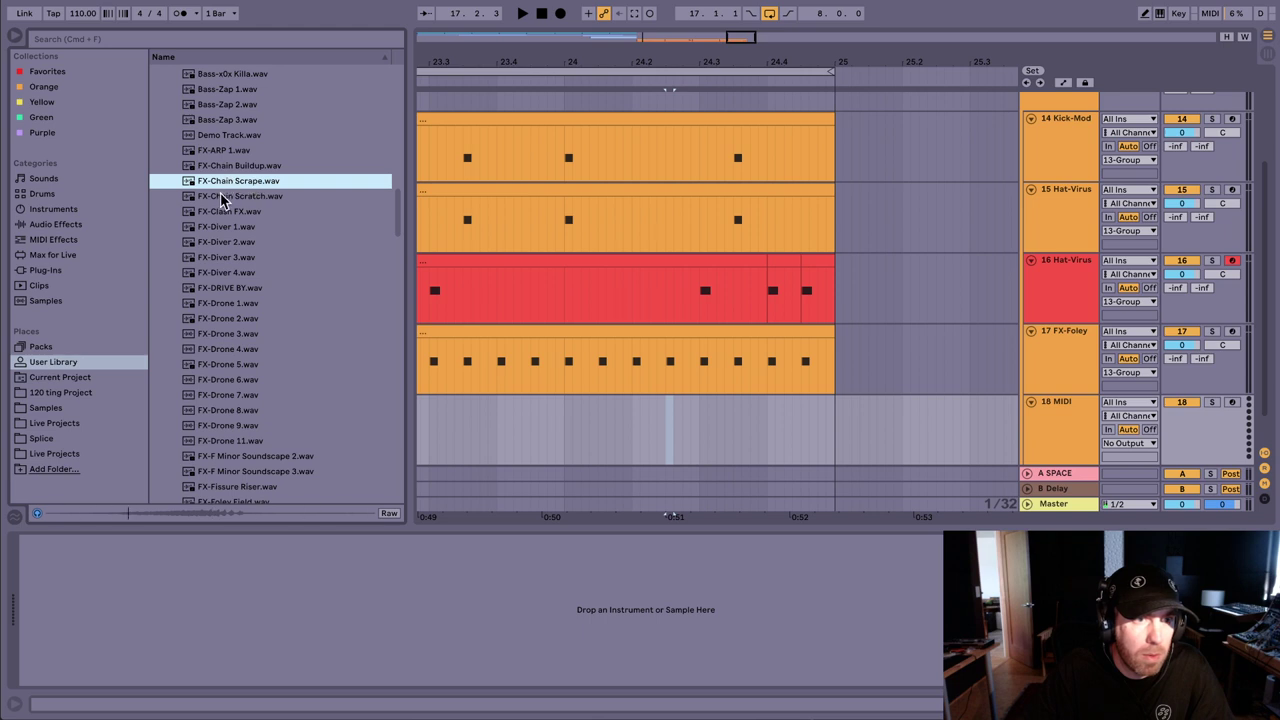
pyautogui.click(222, 198)
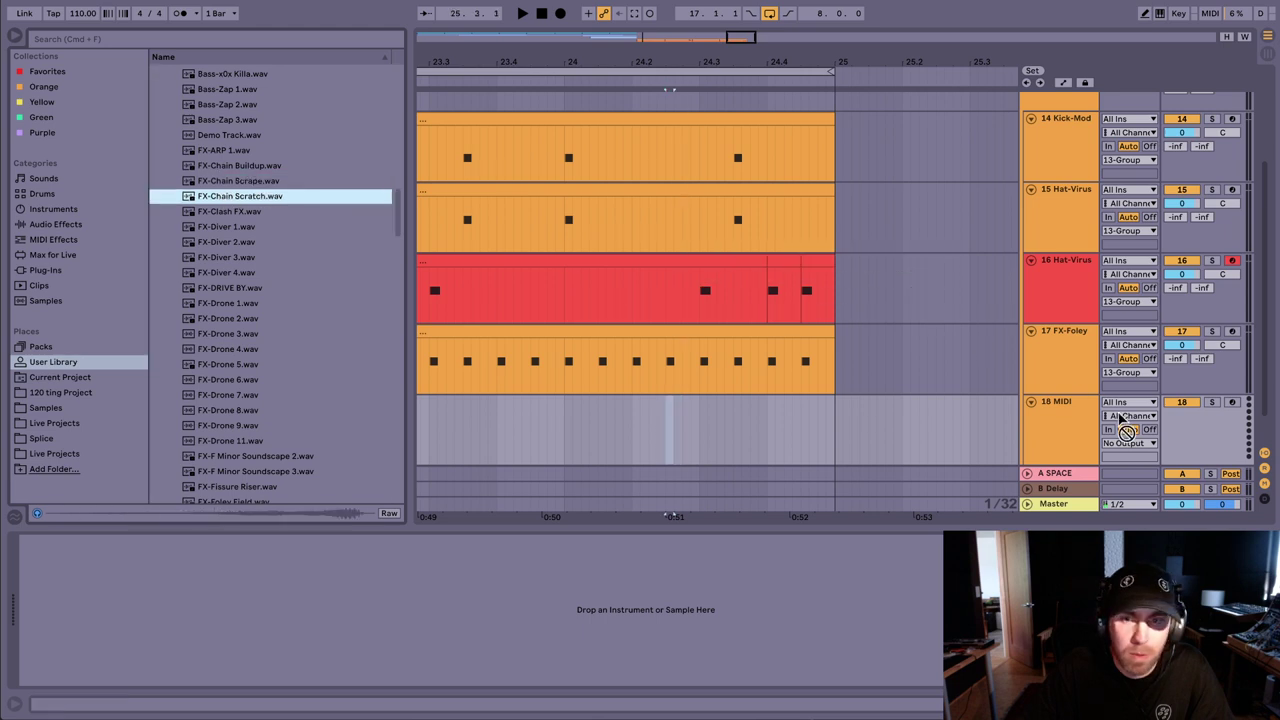
pyautogui.moveTo(1119, 420); pyautogui.dragTo(134, 606)
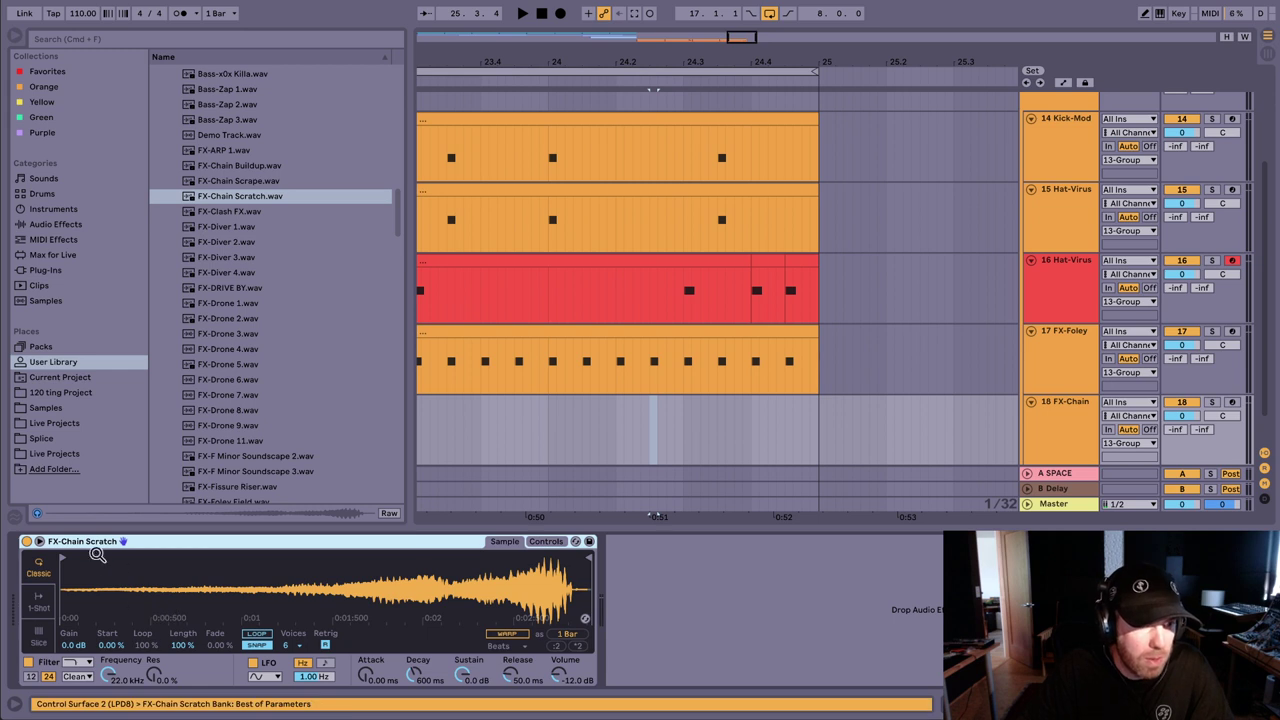
# Step: Trim the FX-Chain Scratch sample's start and end to a very short slice just past the waveform's middle
pyautogui.moveTo(60, 560); pyautogui.dragTo(381, 560)
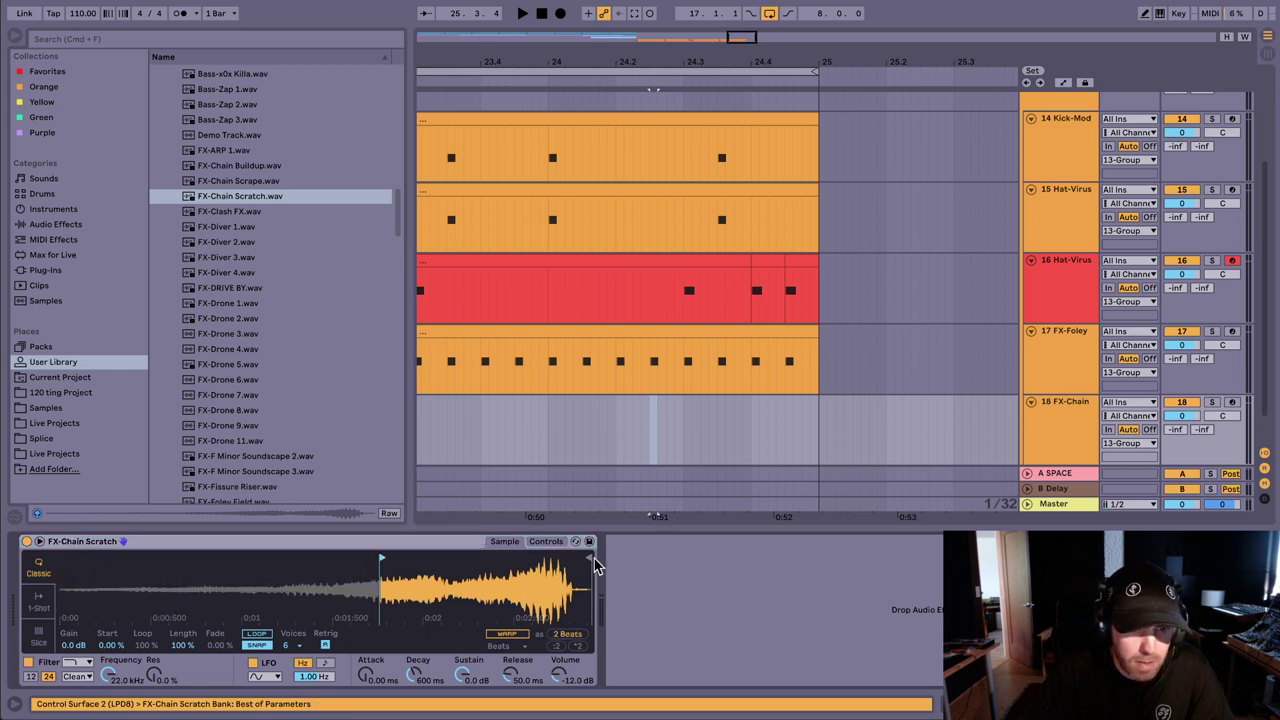
pyautogui.moveTo(593, 563); pyautogui.dragTo(392, 562)
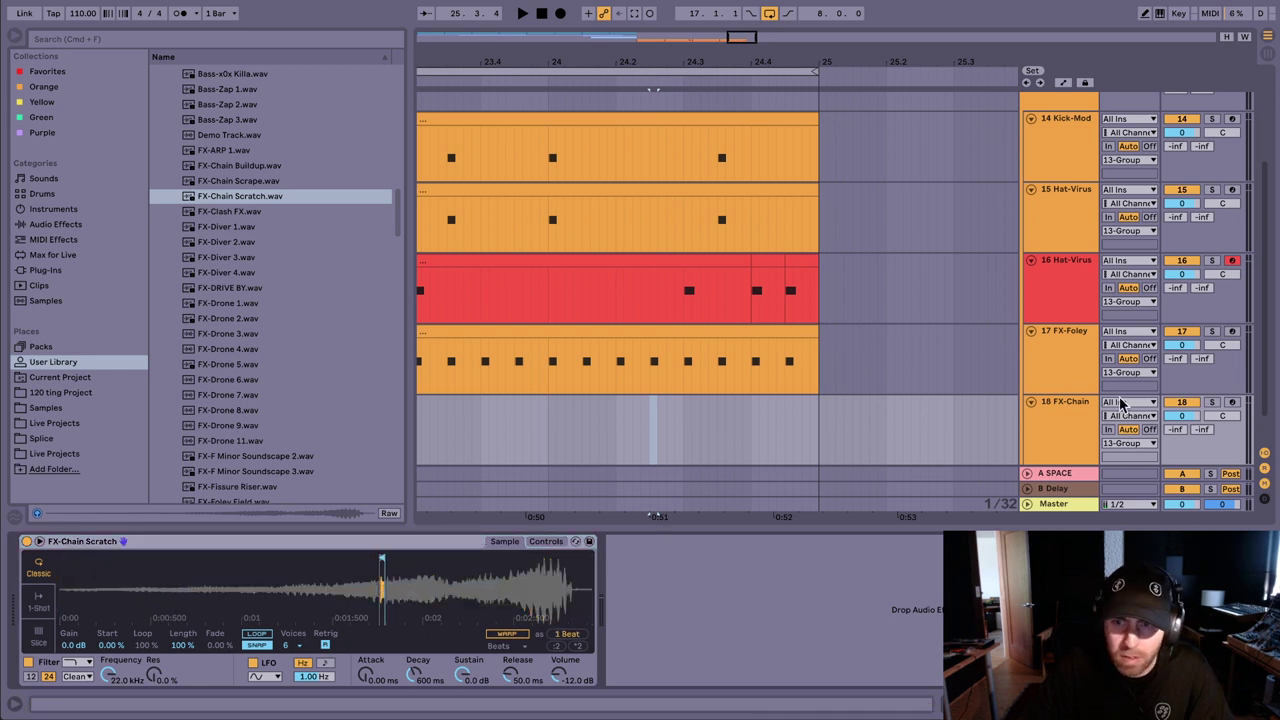
# Step: Arm FX-Chain in place of the second Hat-Virus track and retrim its sample to the loud late section, at -16 dB volume
pyautogui.click(1232, 402)
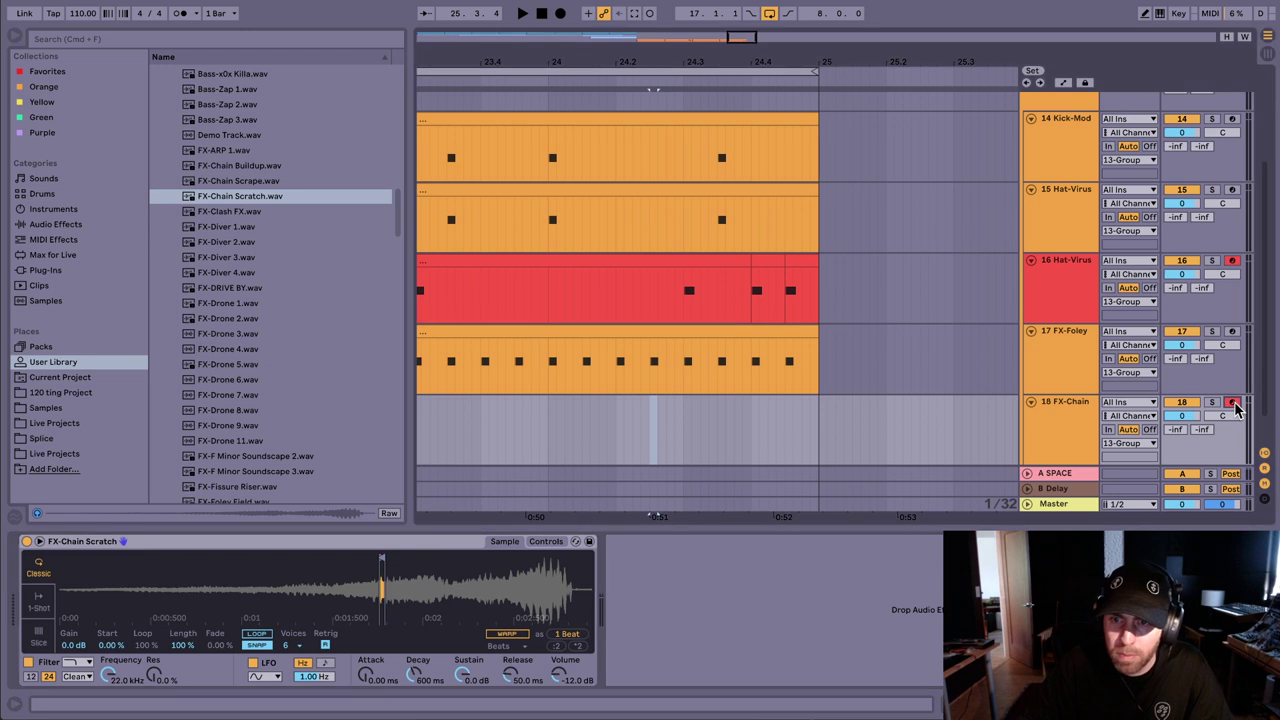
pyautogui.click(1232, 262)
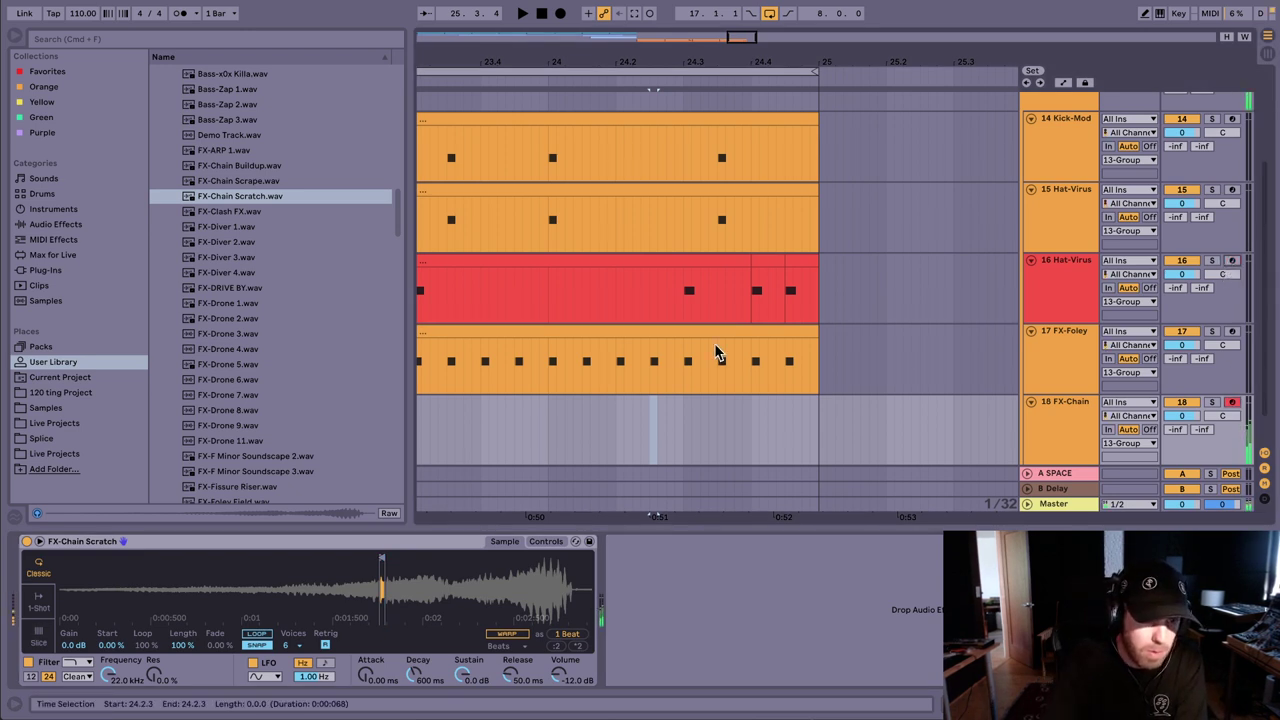
pyautogui.moveTo(381, 559); pyautogui.dragTo(552, 556)
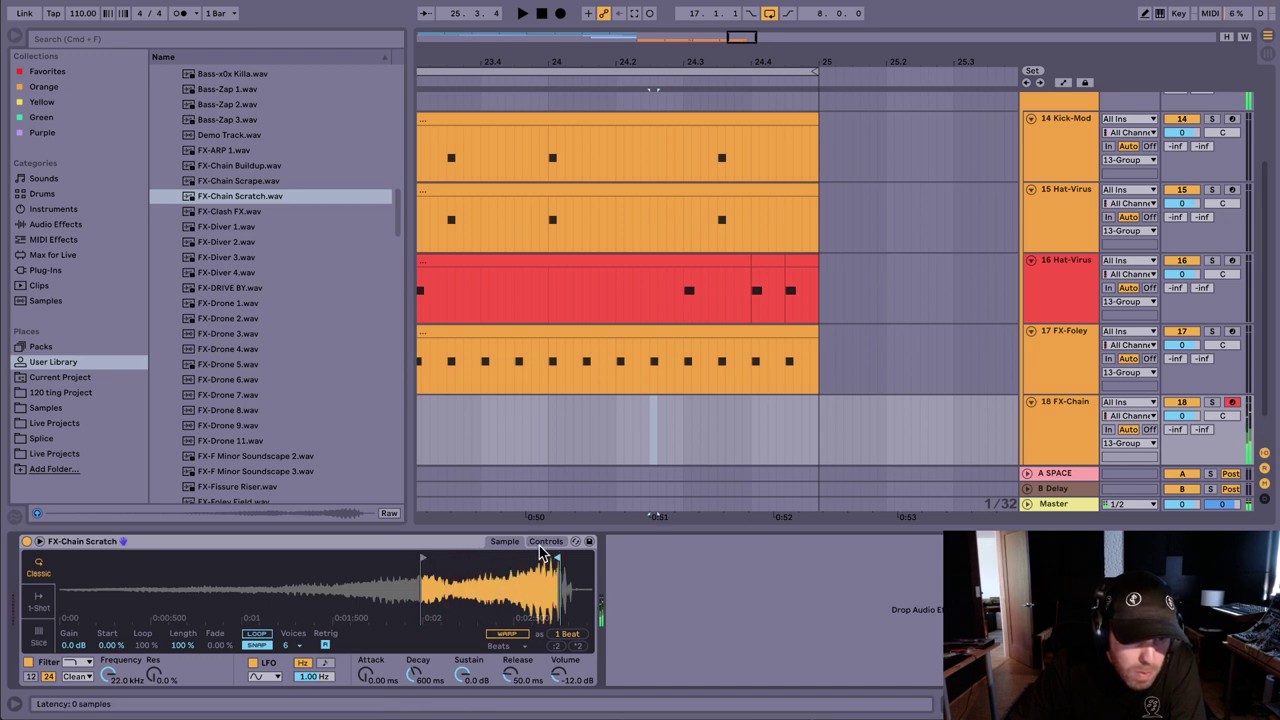
pyautogui.moveTo(556, 558); pyautogui.dragTo(538, 562)
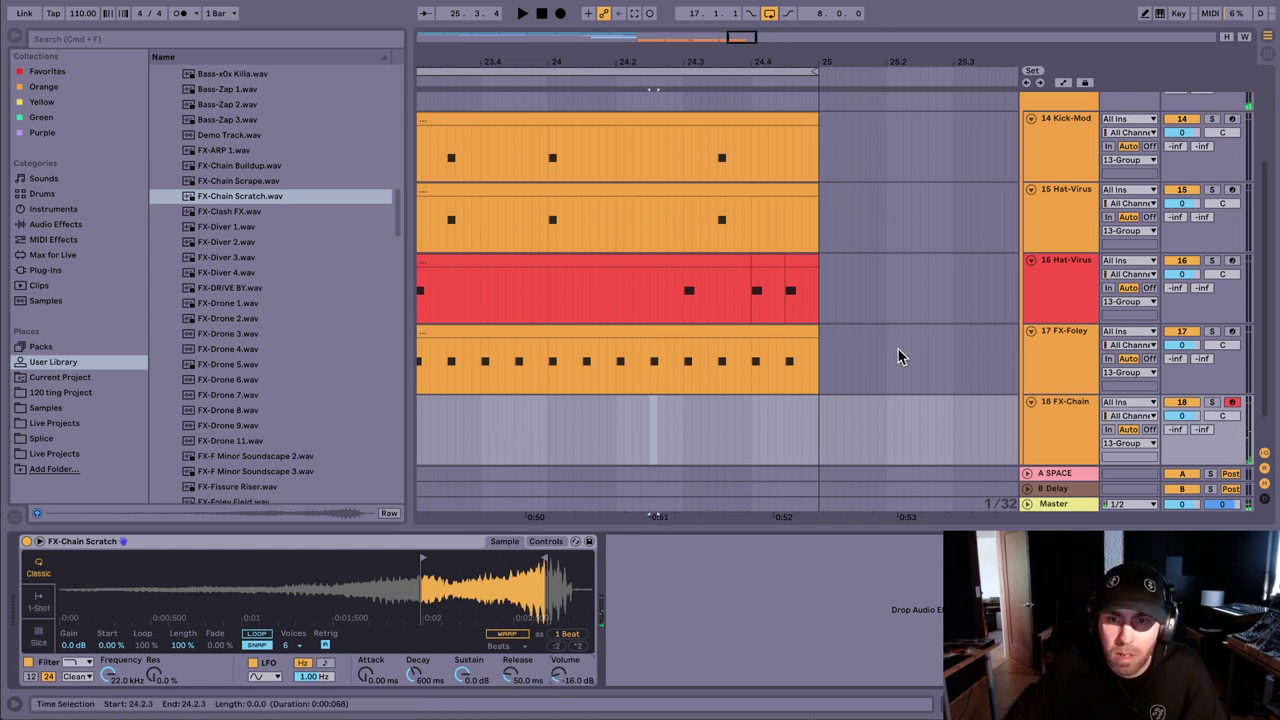
# Step: Play the loop from 17.1.1 to try the chain-scratch sound against the drums
pyautogui.moveTo(623, 53)
pyautogui.mouseDown()
pyautogui.moveTo(702, 52)
pyautogui.moveTo(689, 30)
pyautogui.moveTo(820, 22)
pyautogui.moveTo(905, 45)
pyautogui.moveTo(905, 22)
pyautogui.mouseUp()
pyautogui.click(899, 439)
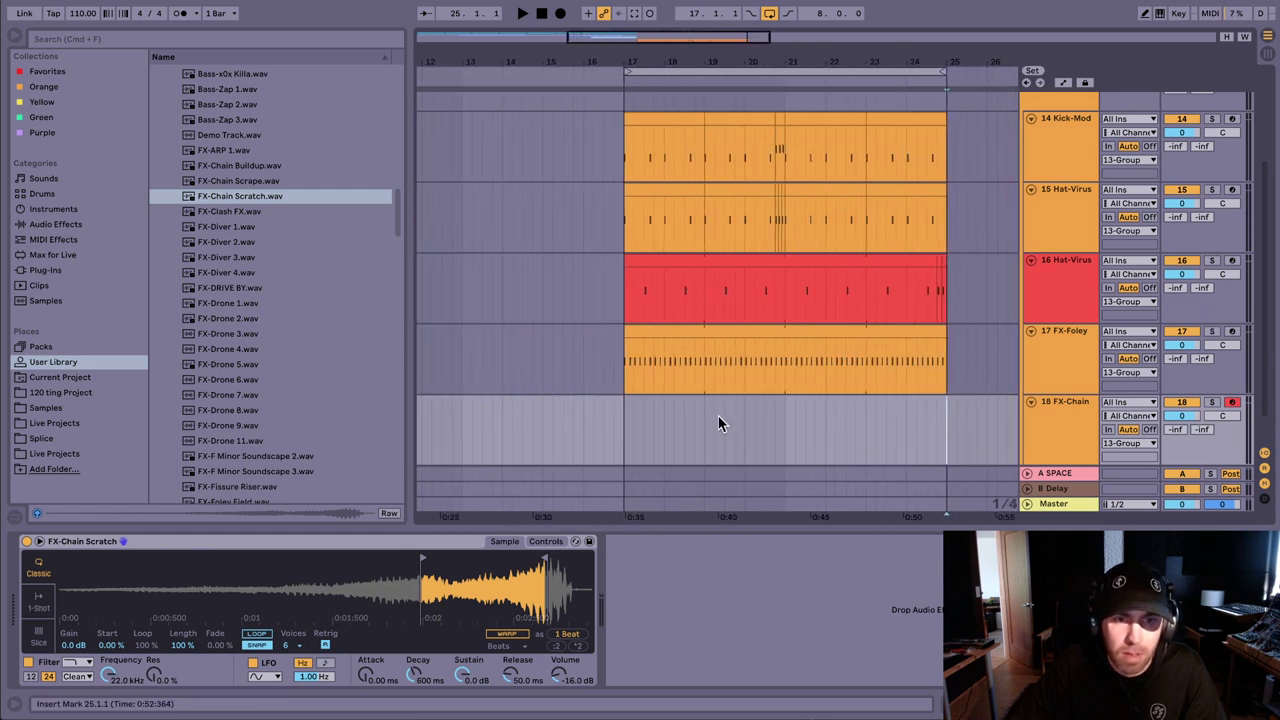
pyautogui.click(630, 424)
pyautogui.press('space')
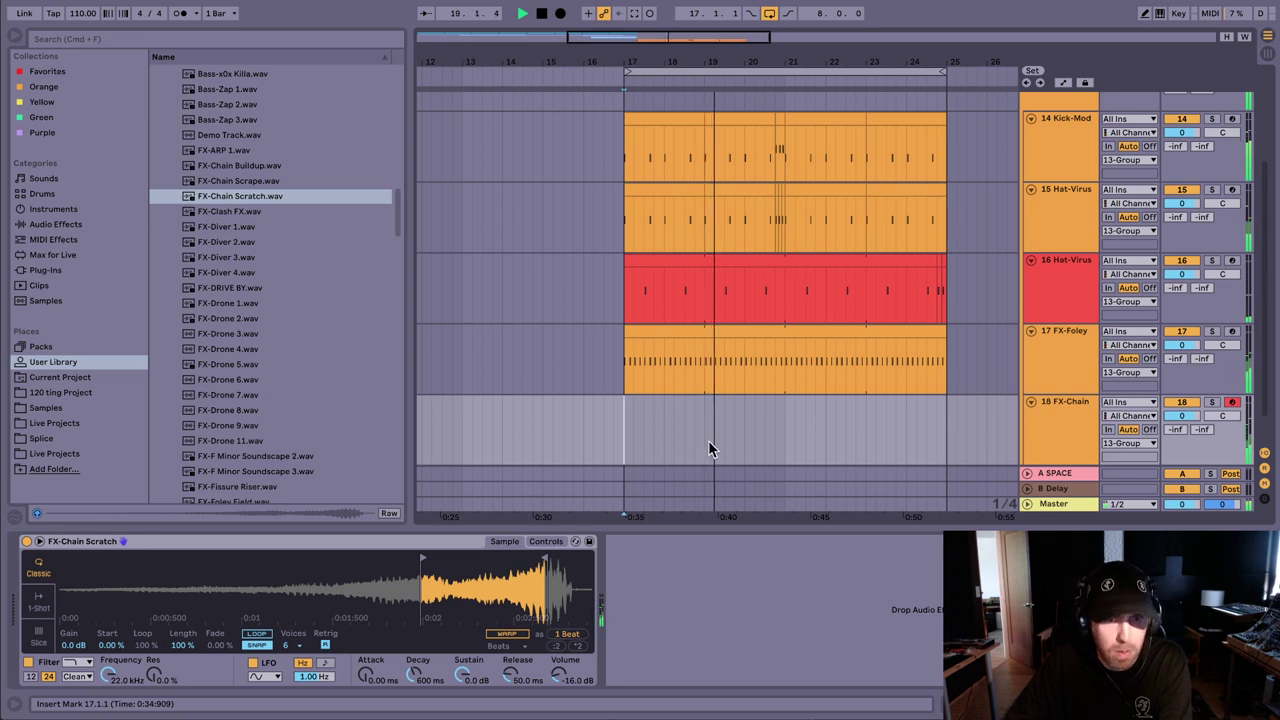
# Step: Create a one-bar MIDI clip at bar 18 on FX-Chain with a sixteenth C4 note at 1.4.3, and listen to it
pyautogui.moveTo(703, 437); pyautogui.dragTo(658, 444)
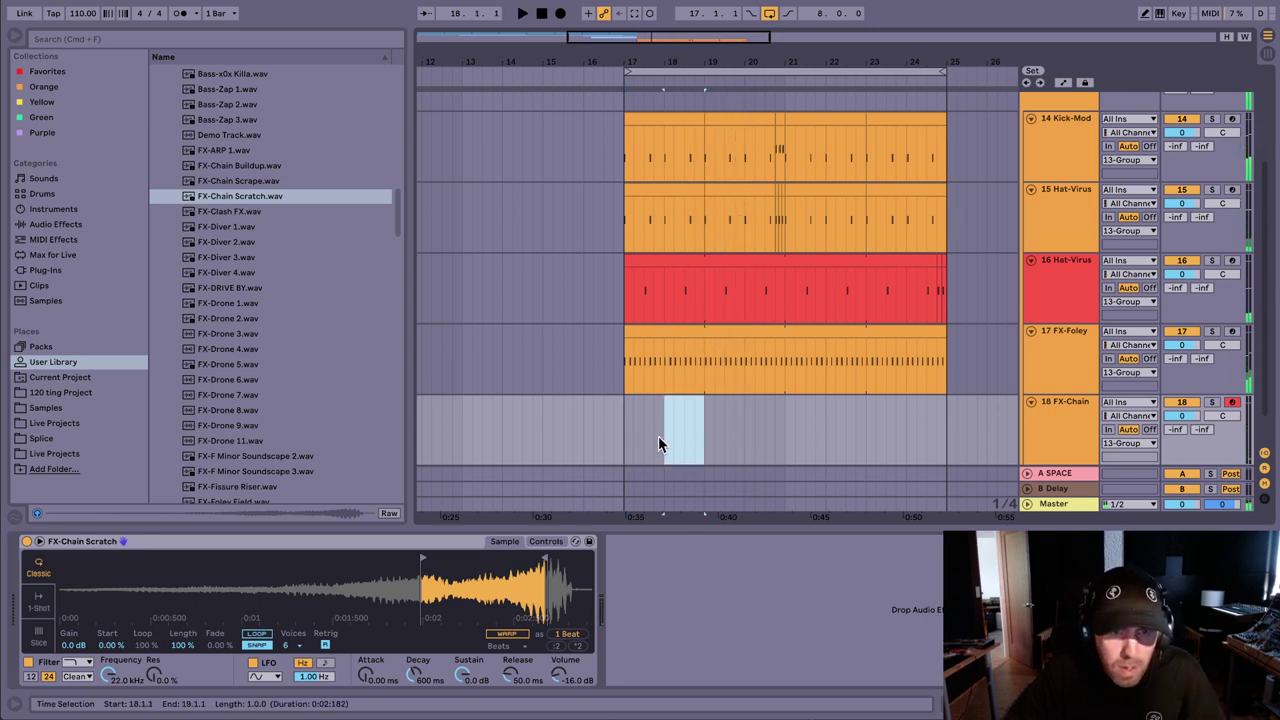
pyautogui.press('super+shift+m')
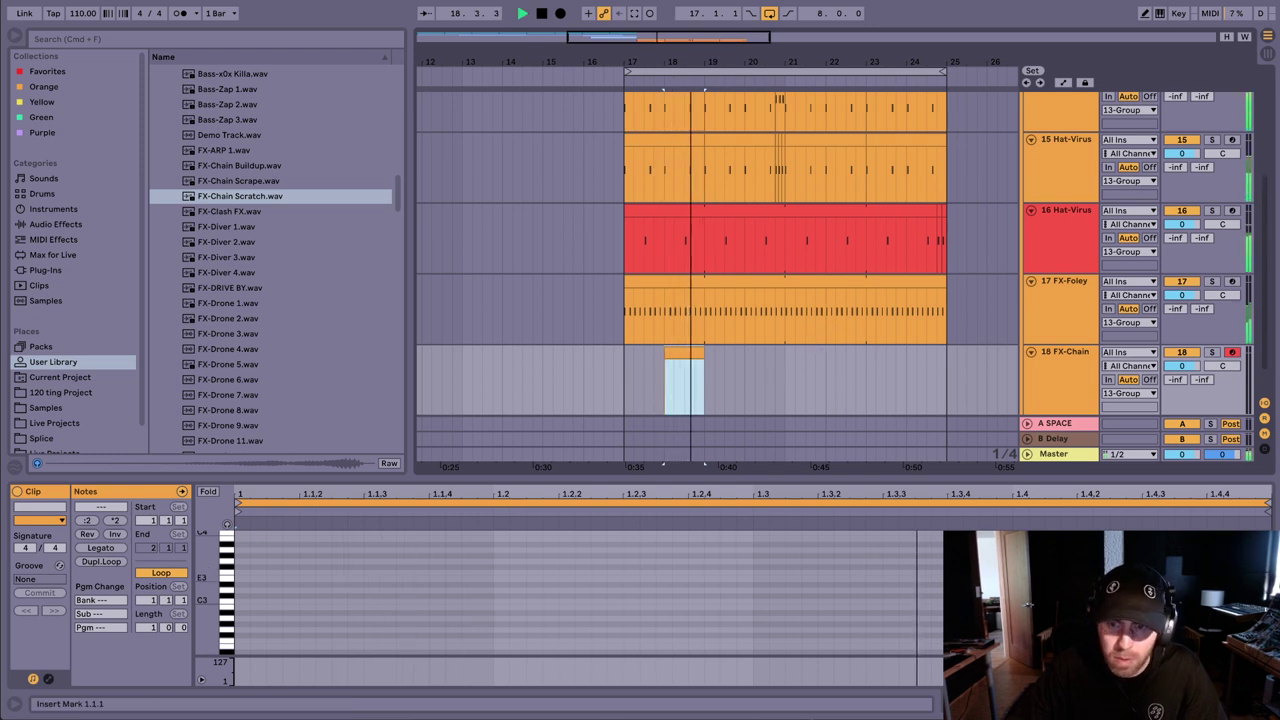
pyautogui.doubleClick(1150, 566)
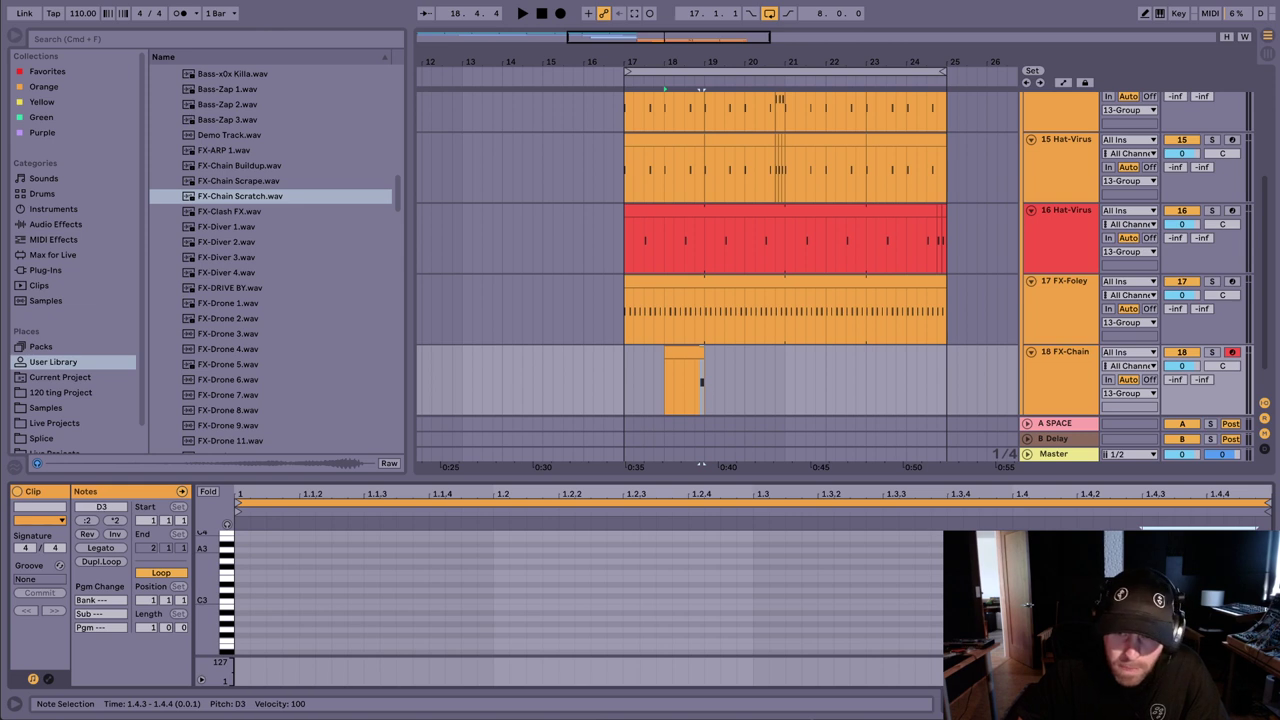
pyautogui.press('space')
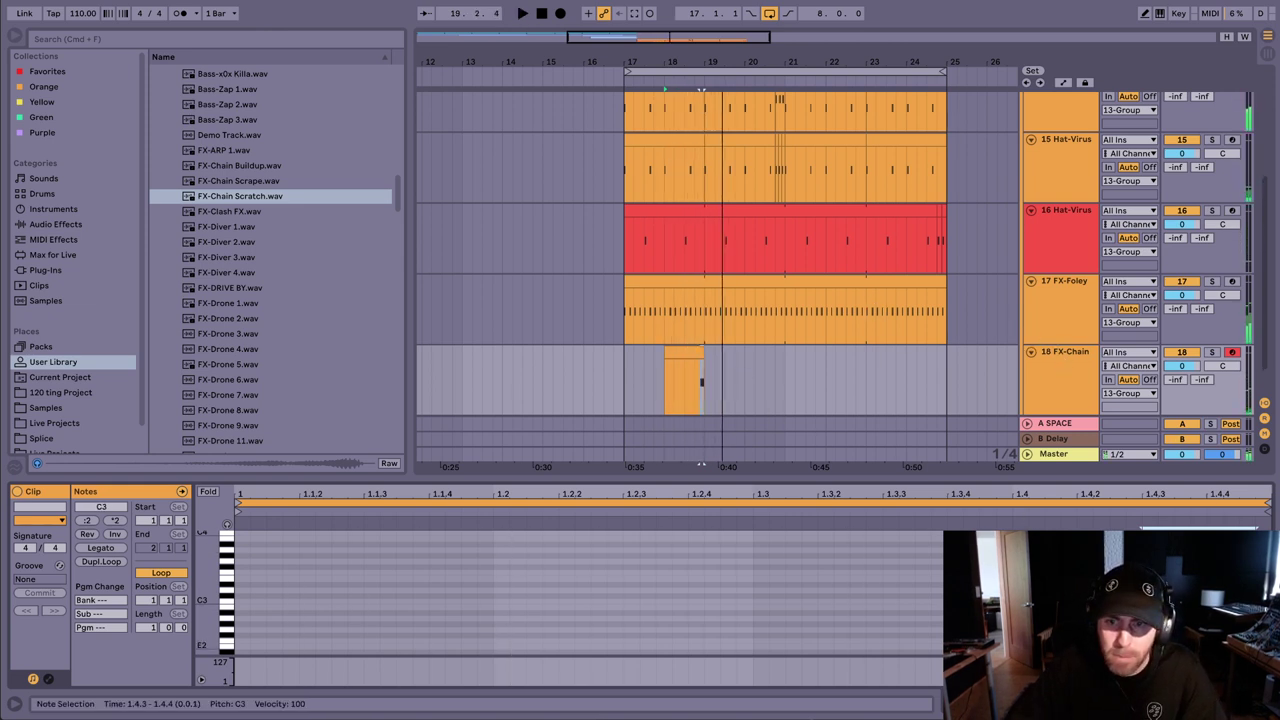
pyautogui.press('space')
pyautogui.press('space')
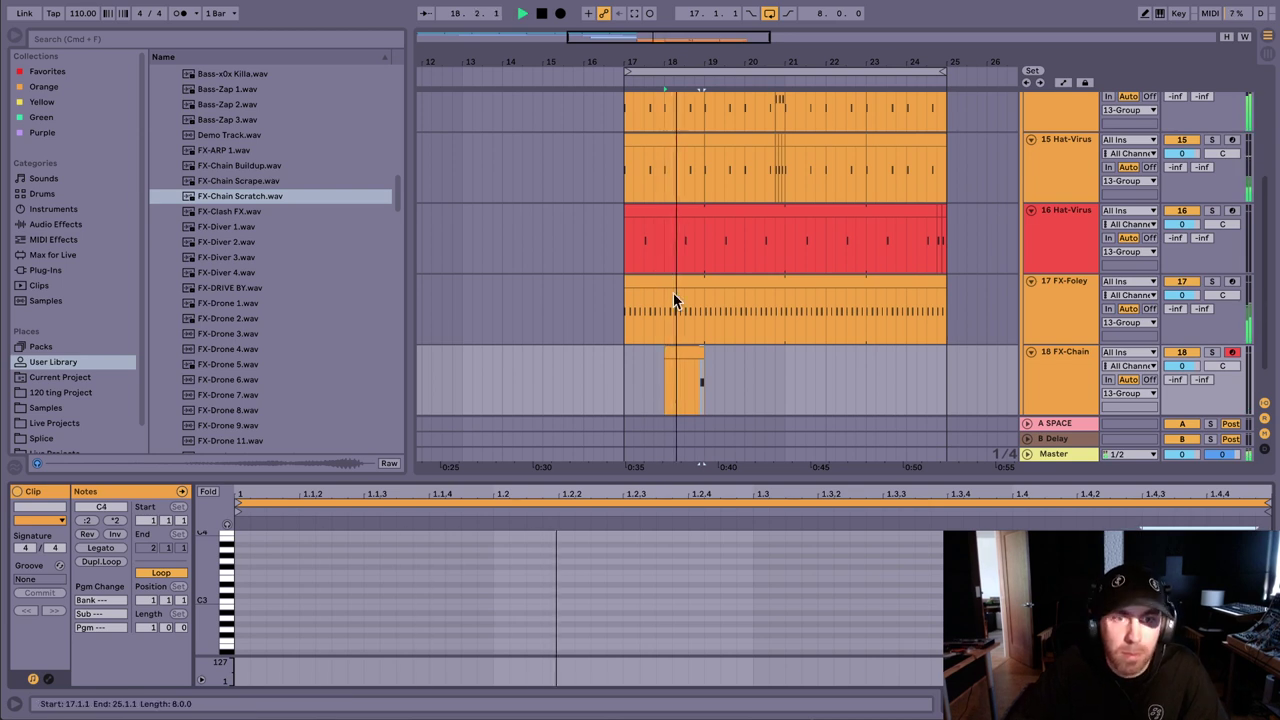
# Step: Duplicate the two-bar FX-Chain section from bar 17 three times up to bar 25, and delete the copy at bar 20
pyautogui.click(708, 375)
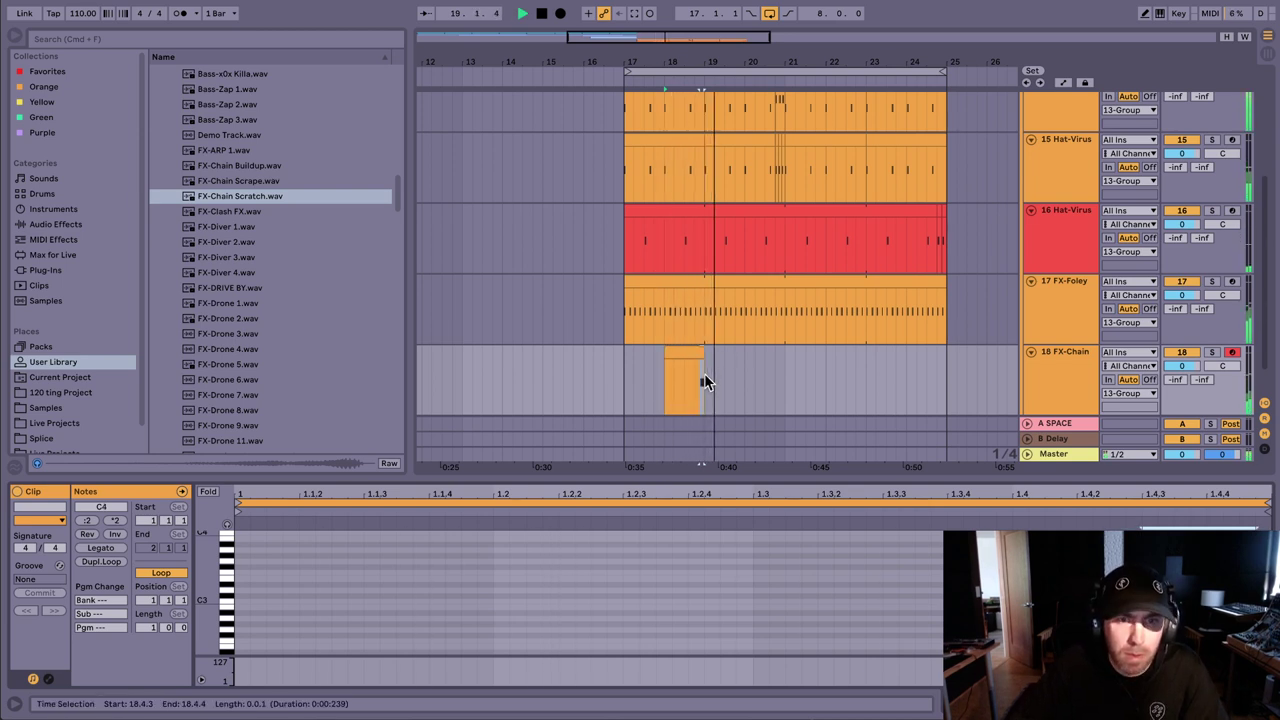
pyautogui.click(704, 374)
pyautogui.keyDown('shift'); pyautogui.click(618, 374); pyautogui.keyUp('shift')
pyautogui.press('super+d')
pyautogui.press('super+d')
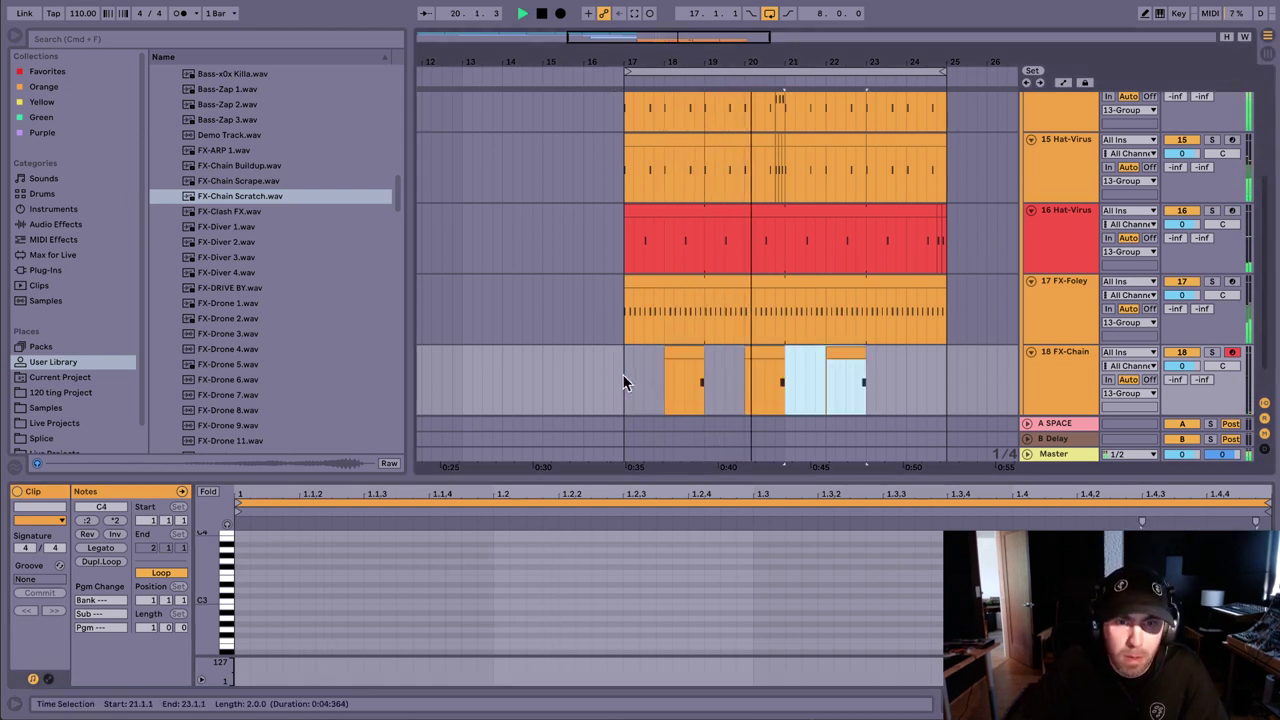
pyautogui.press('super+d')
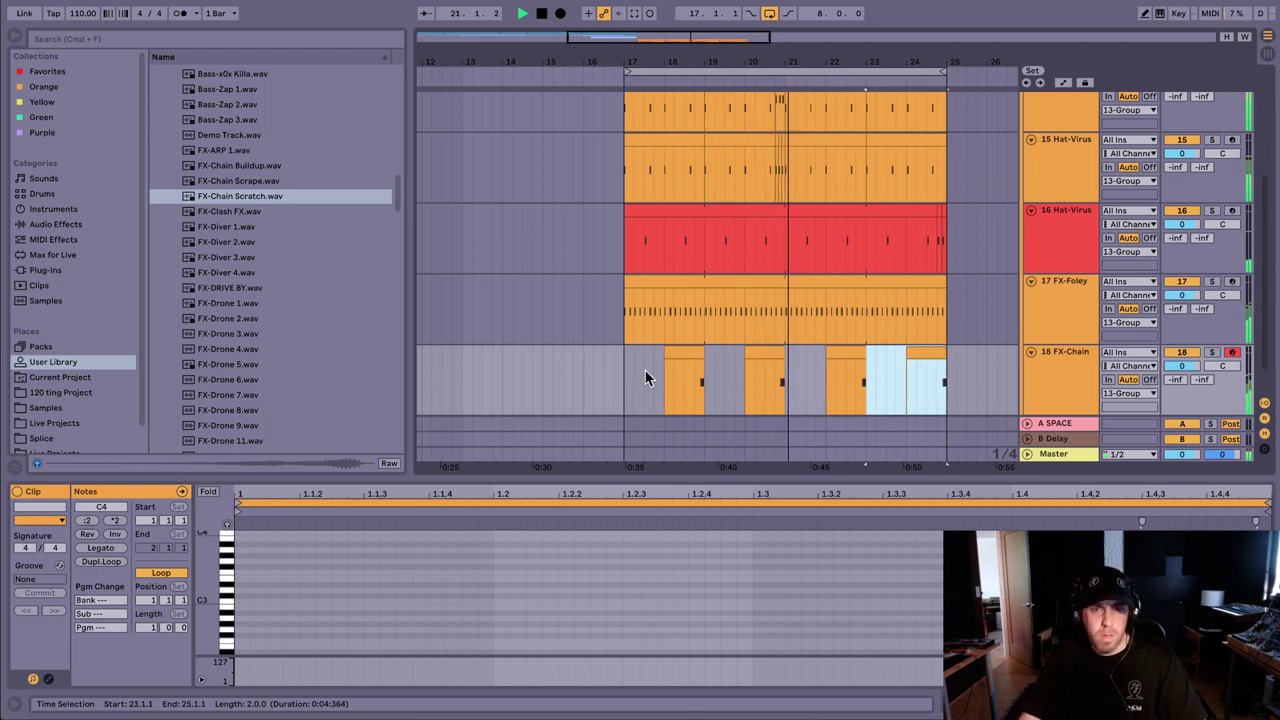
pyautogui.moveTo(766, 357); pyautogui.dragTo(779, 354)
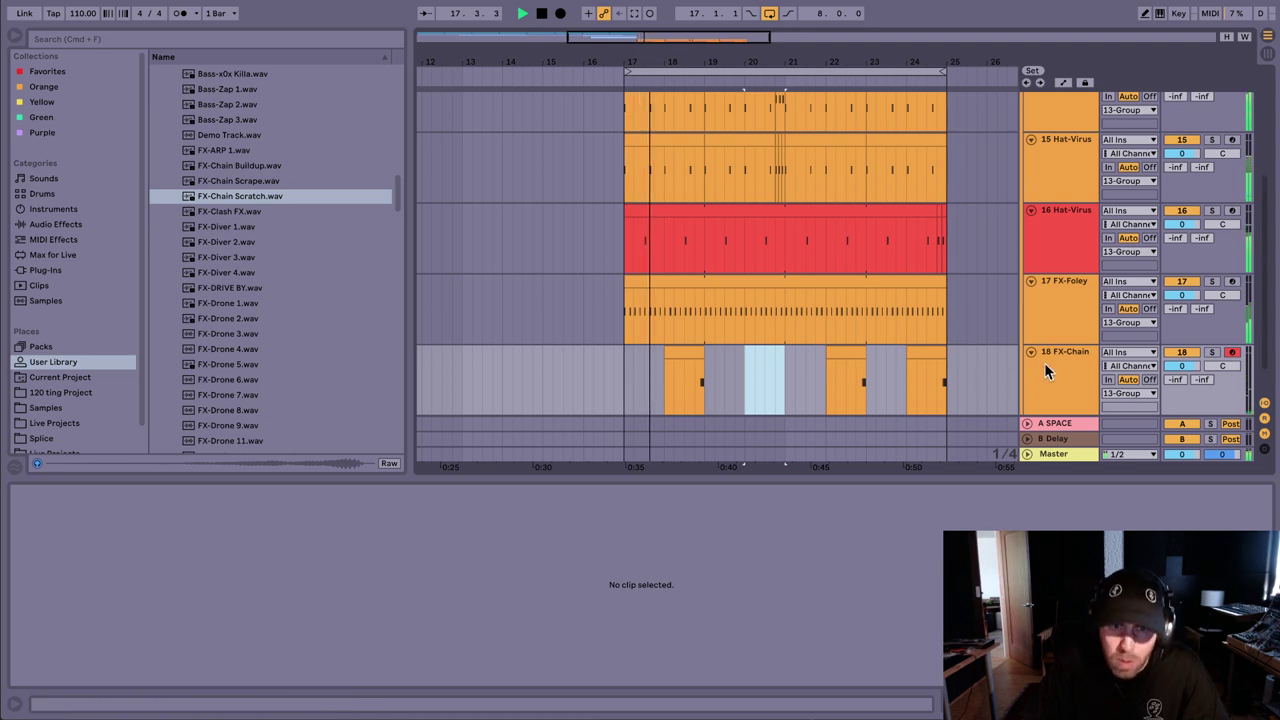
# Step: Rename the new drum group track as DRUMS and fold it so its member tracks collapse into one lane
pyautogui.scroll(-2, 876, 340)
pyautogui.click(1037, 324)
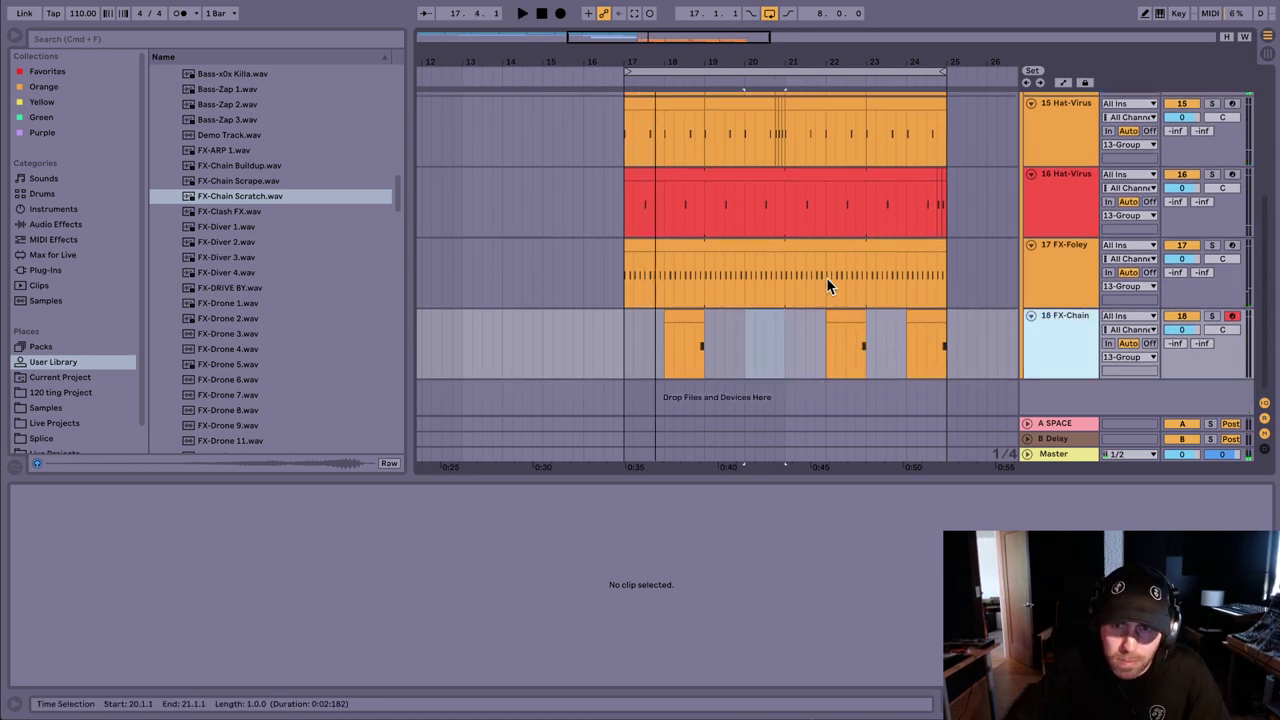
pyautogui.scroll(5, 829, 250)
pyautogui.scroll(2, 1034, 201)
pyautogui.click(1100, 222)
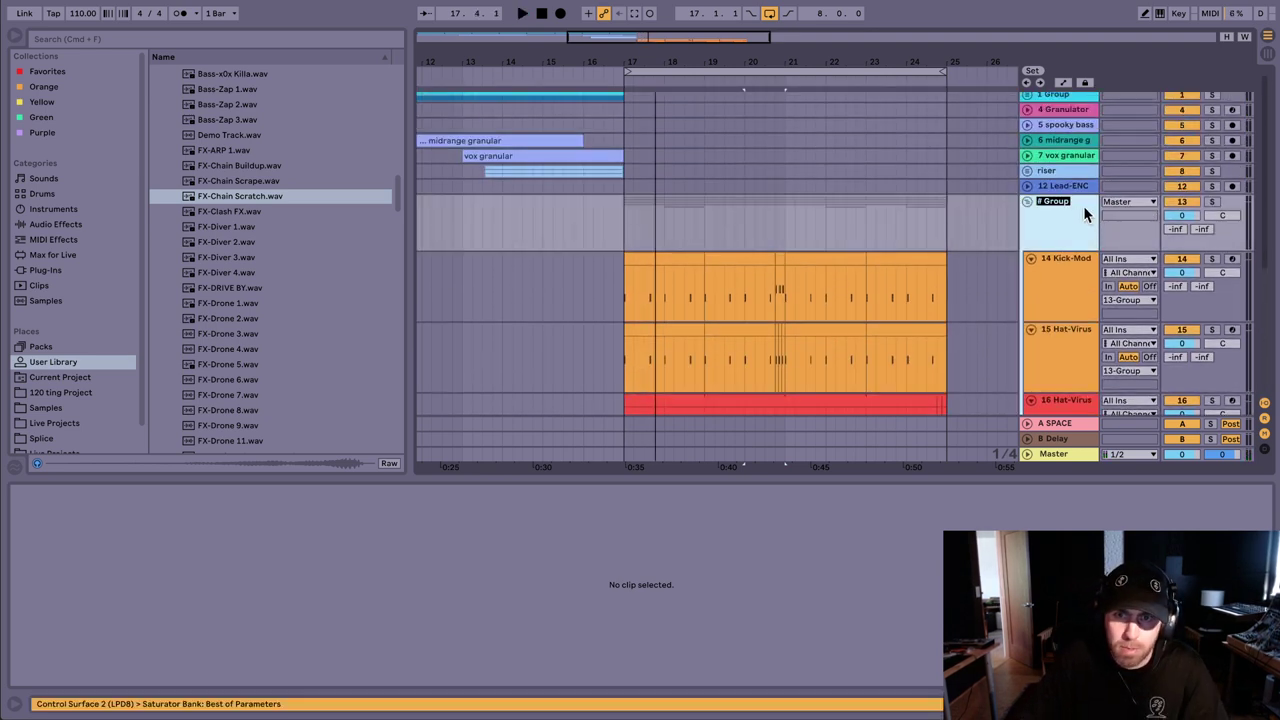
pyautogui.write('DRUMS')
pyautogui.press('Return')
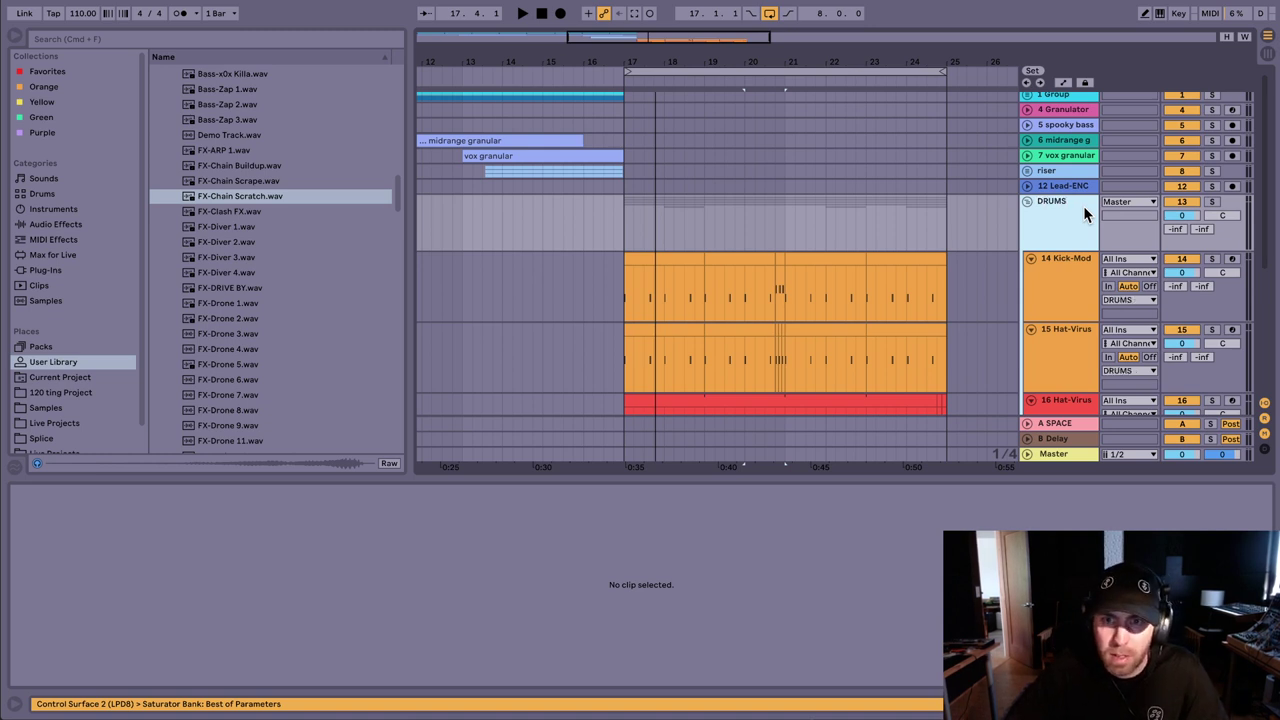
pyautogui.click(1026, 201)
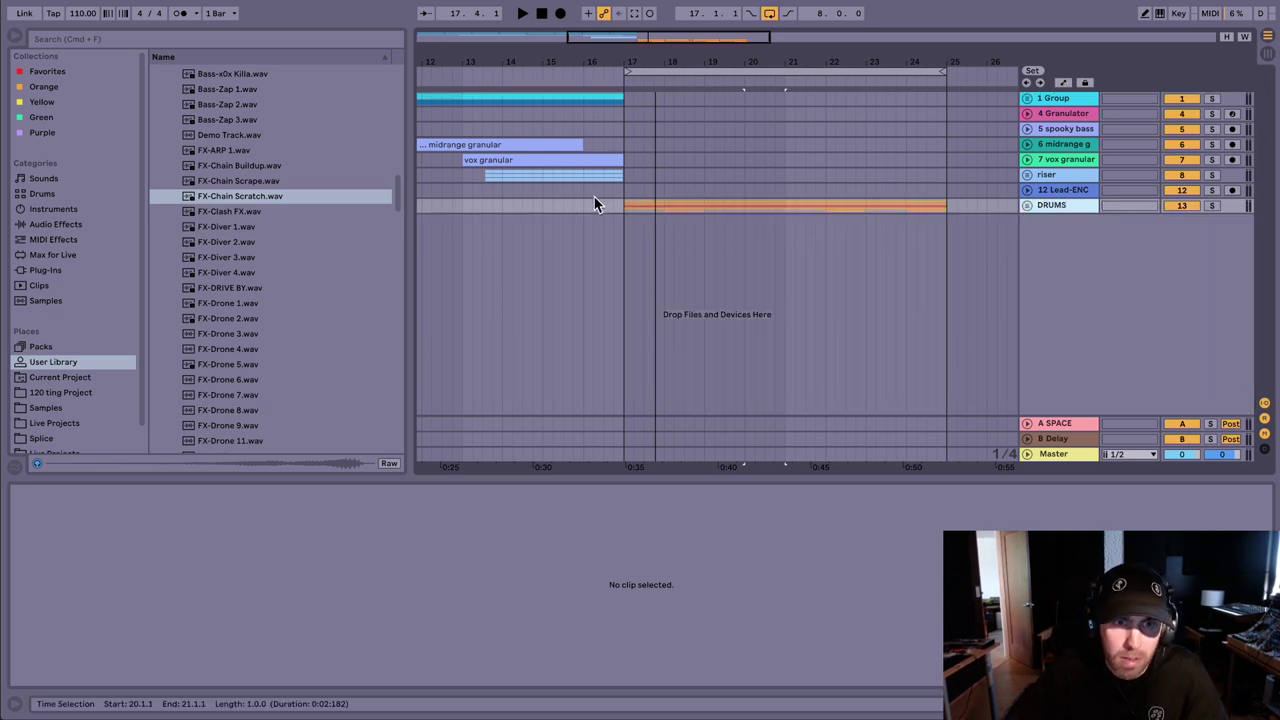
# Step: Unfold 1 Group and all tracks from Granulator through Lead-ENC in the arrangement
pyautogui.click(585, 213)
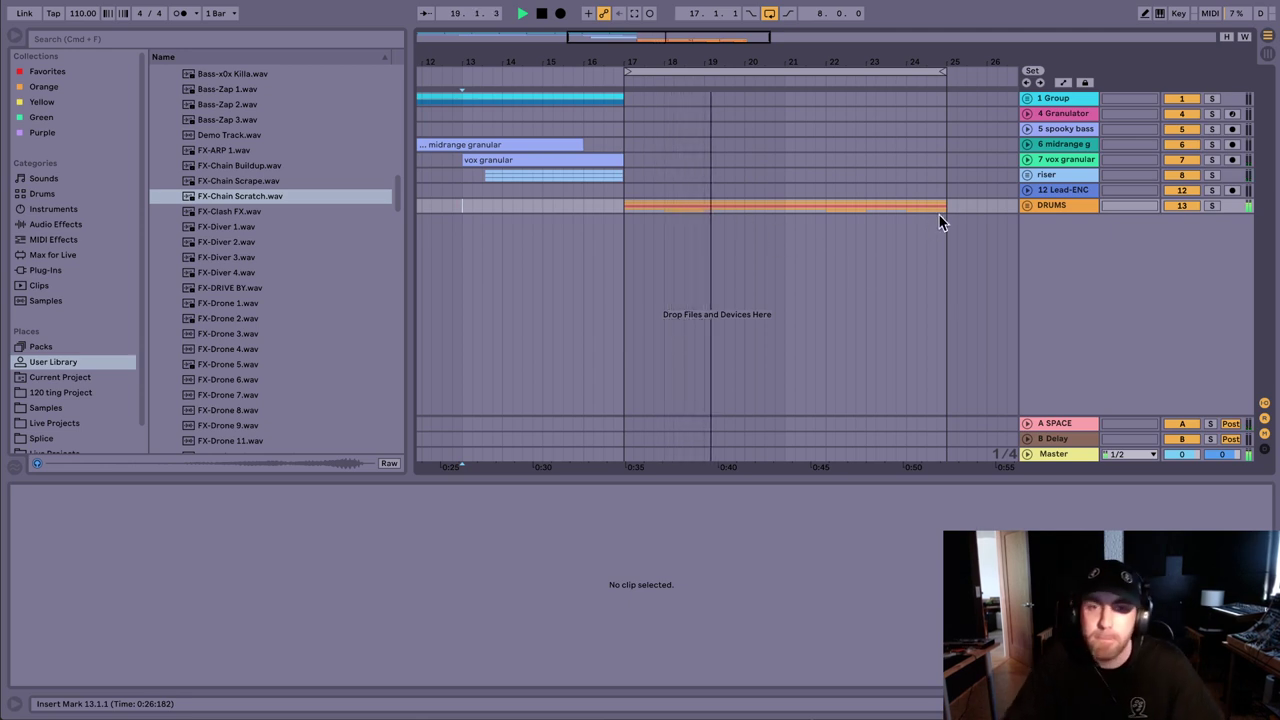
pyautogui.click(1078, 190)
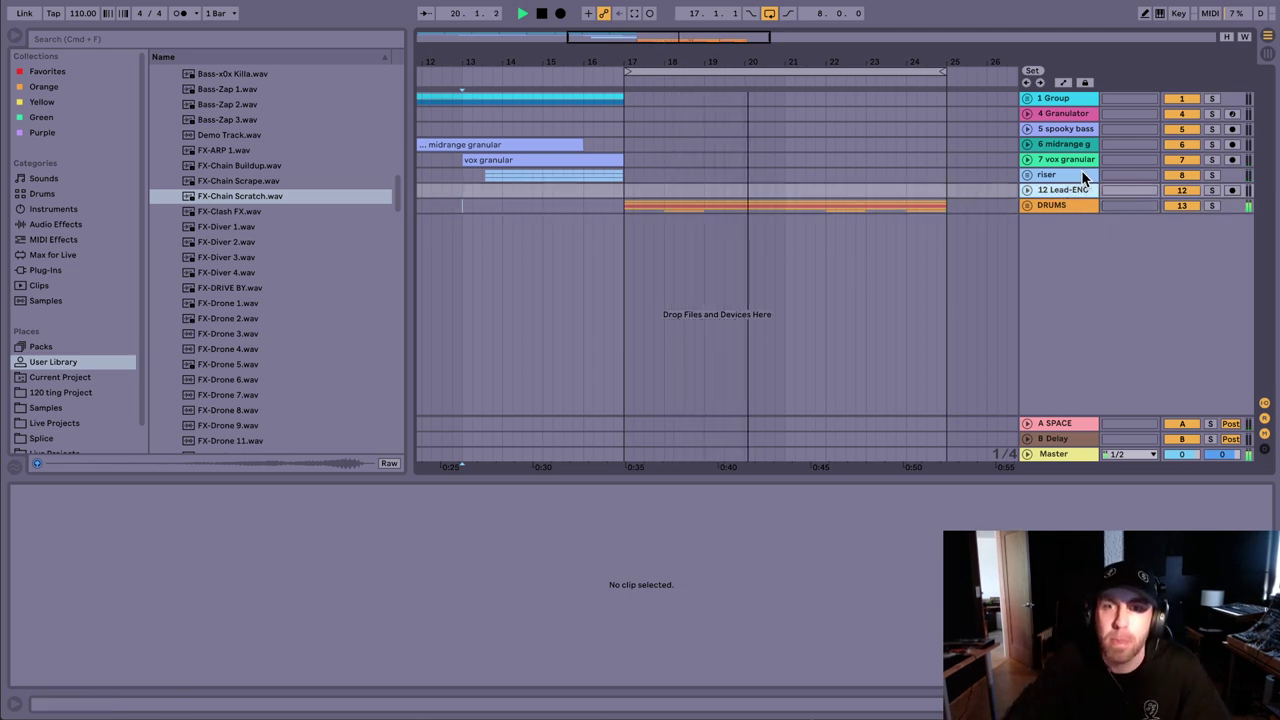
pyautogui.click(1069, 102)
pyautogui.moveTo(668, 62); pyautogui.dragTo(822, 59)
pyautogui.click(1027, 99)
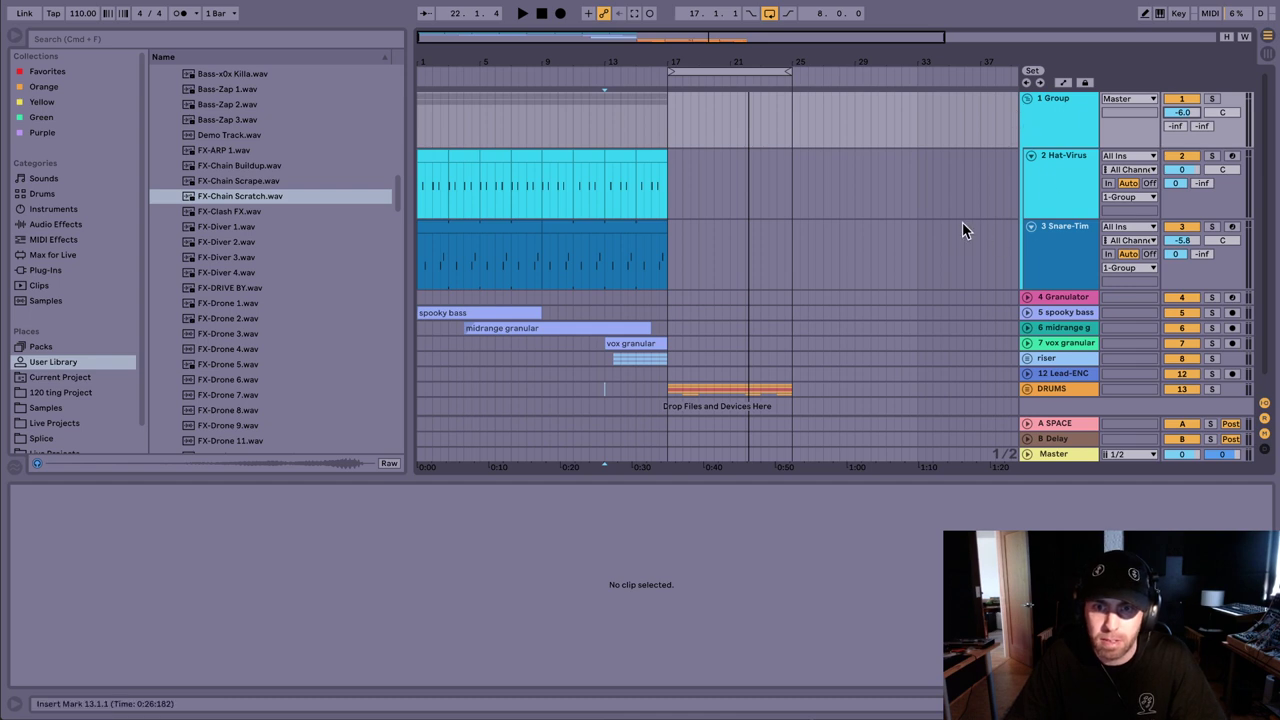
pyautogui.scroll(-1, 962, 225)
pyautogui.click(1048, 280)
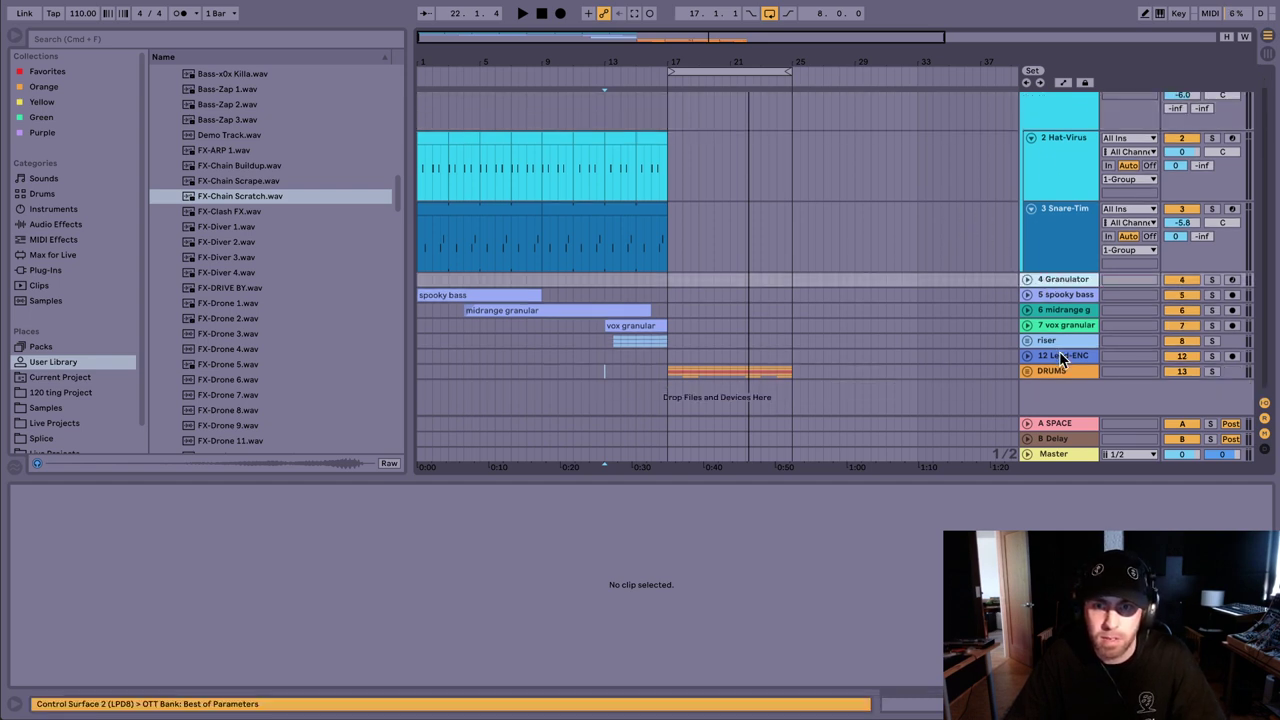
pyautogui.click(1062, 357)
pyautogui.keyDown('alt'); pyautogui.click(1028, 281); pyautogui.keyUp('alt')
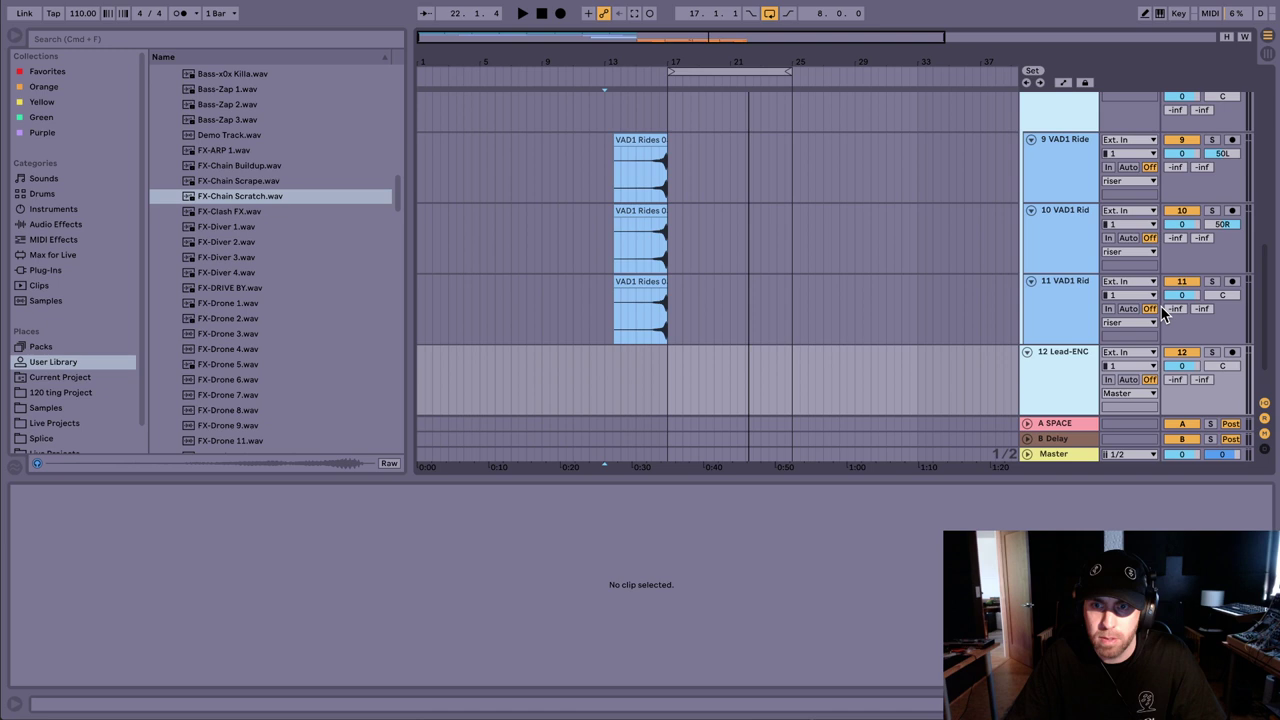
# Step: Lower the riser group's volume to -8.0 dB and the vox granular track's volume to -9.0 dB
pyautogui.scroll(3, 1100, 280)
pyautogui.click(1052, 250)
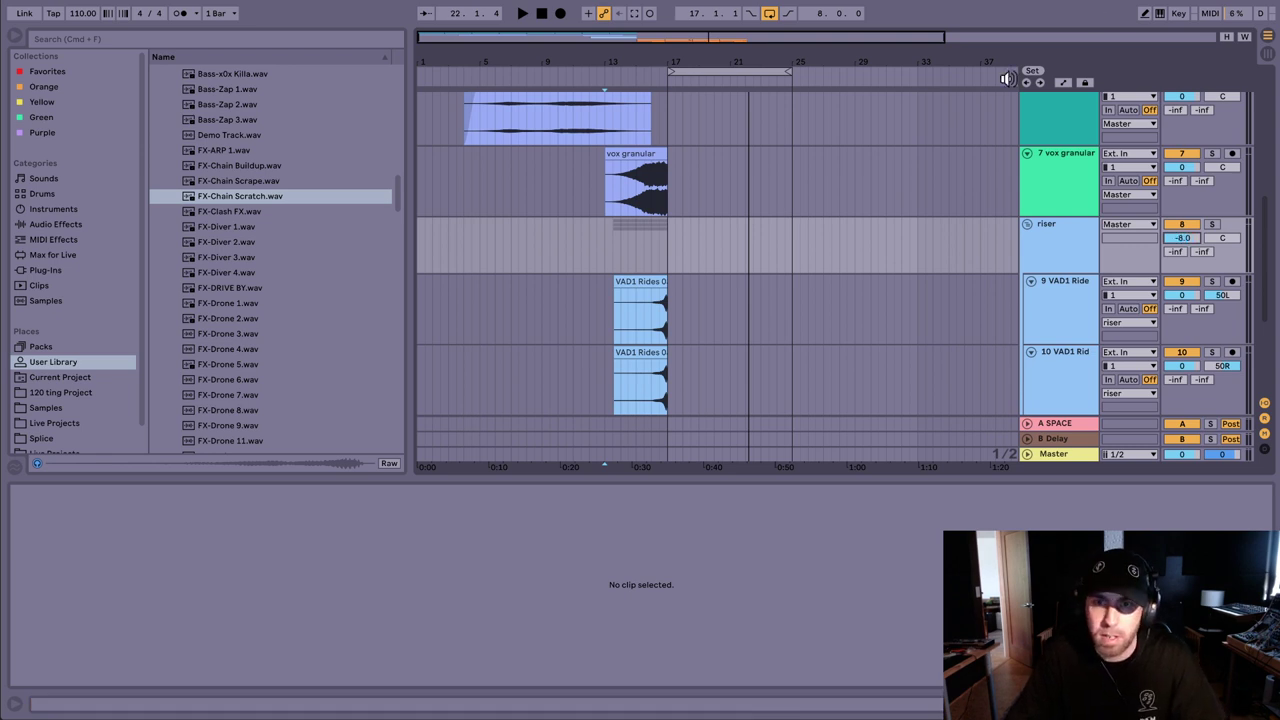
pyautogui.scroll(2, 918, 156)
pyautogui.click(1051, 219)
pyautogui.click(1170, 209)
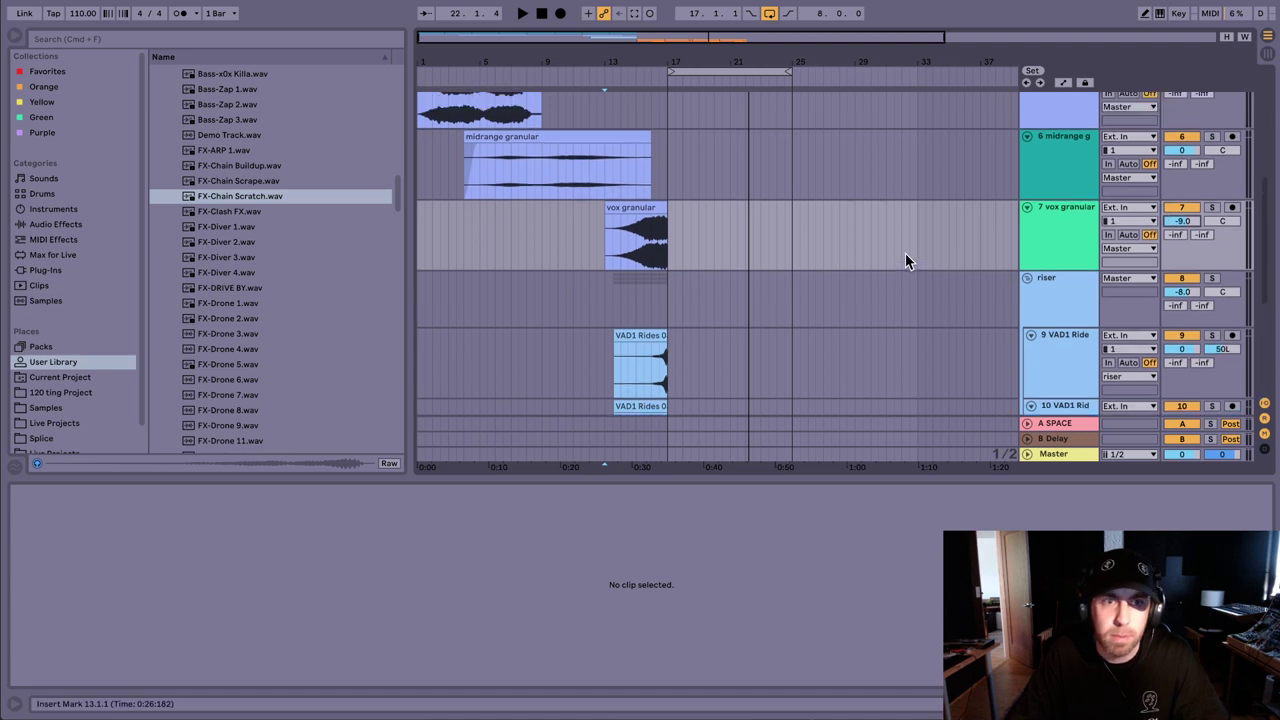
# Step: Lower the spooky bass track's volume to -6.0 dB
pyautogui.scroll(6, 905, 253)
pyautogui.click(1034, 278)
pyautogui.click(1098, 193)
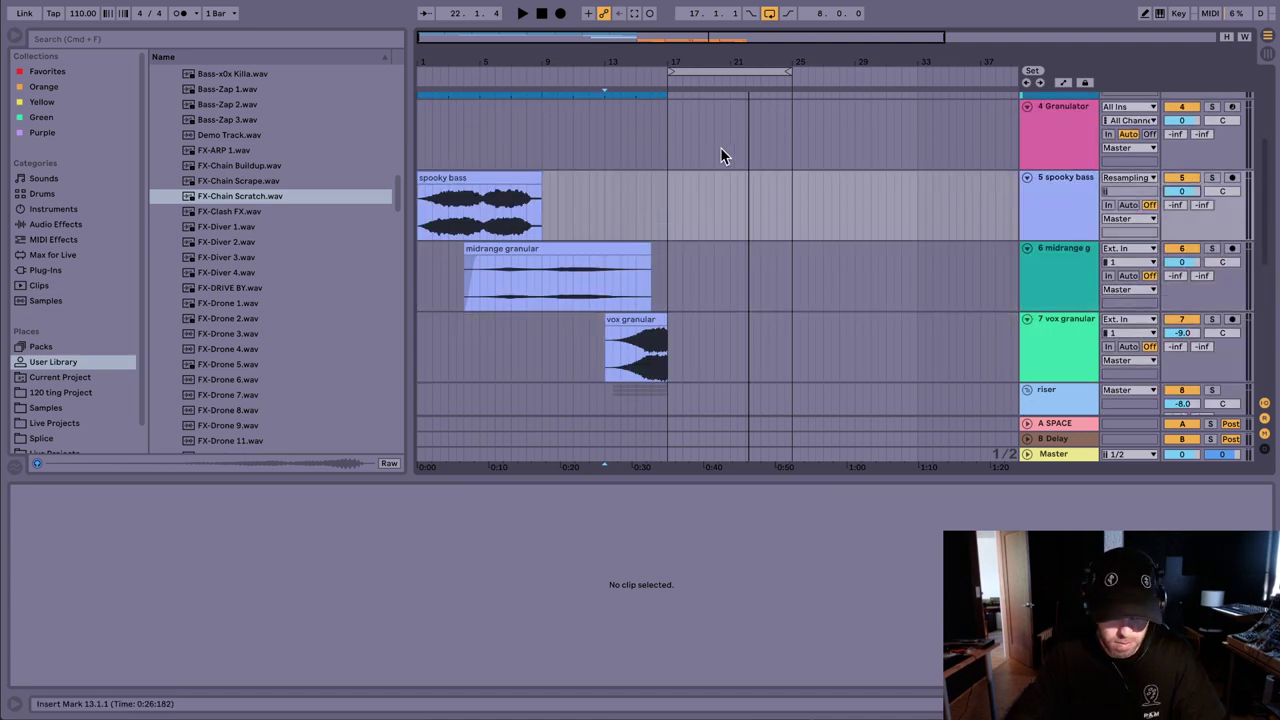
pyautogui.scroll(7, 718, 250)
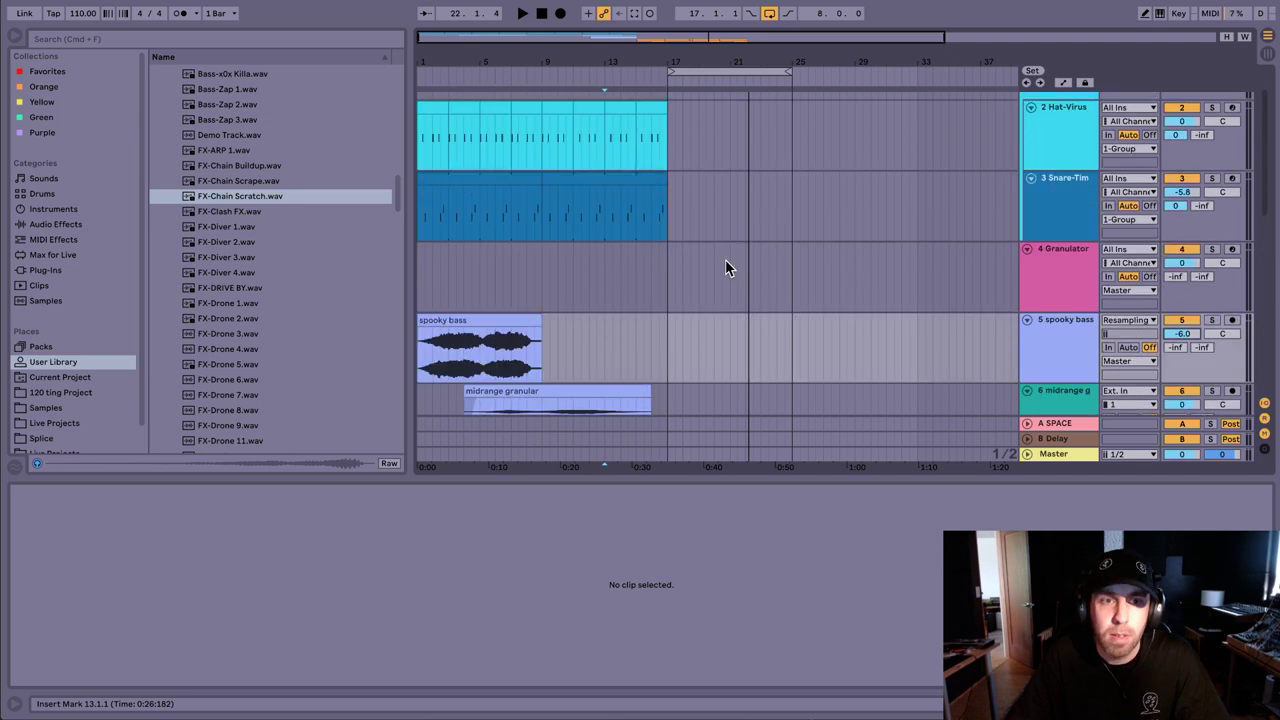
# Step: Play the arrangement from bars 1, 8 and 17 to compare the intro's level with the drum section
pyautogui.click(573, 262)
pyautogui.press('space')
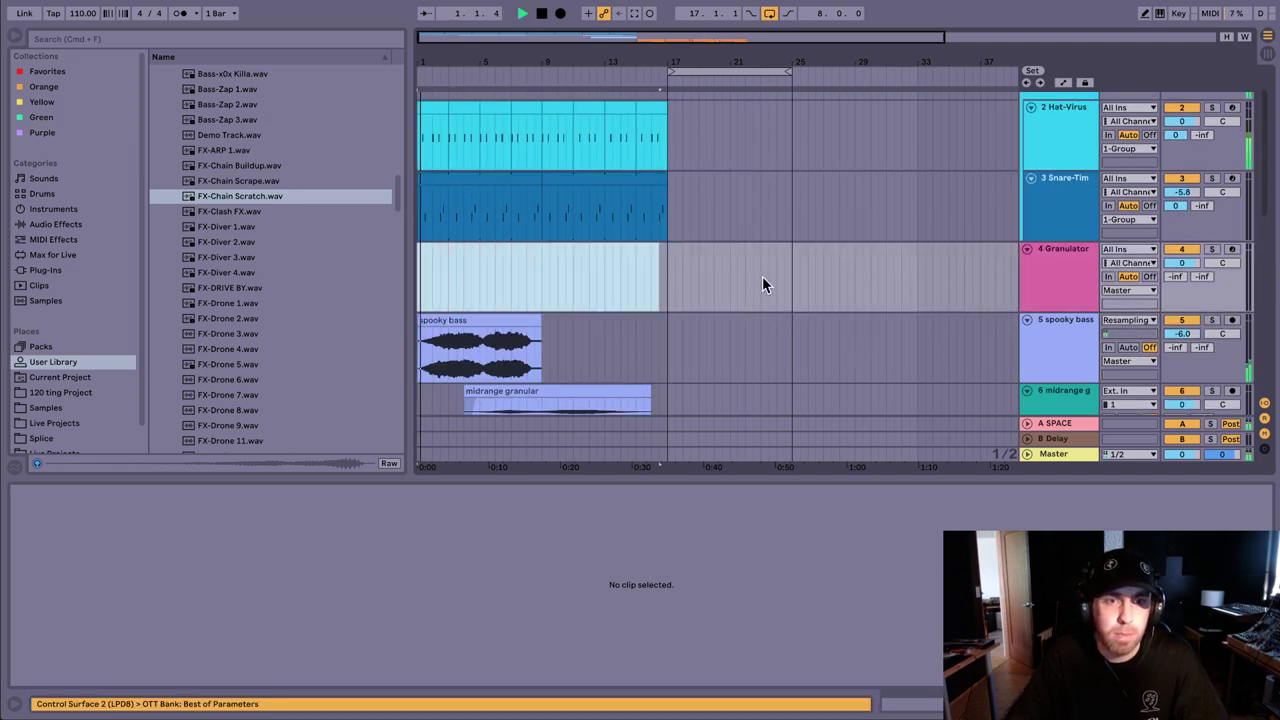
pyautogui.scroll(-3, 762, 276)
pyautogui.click(663, 127)
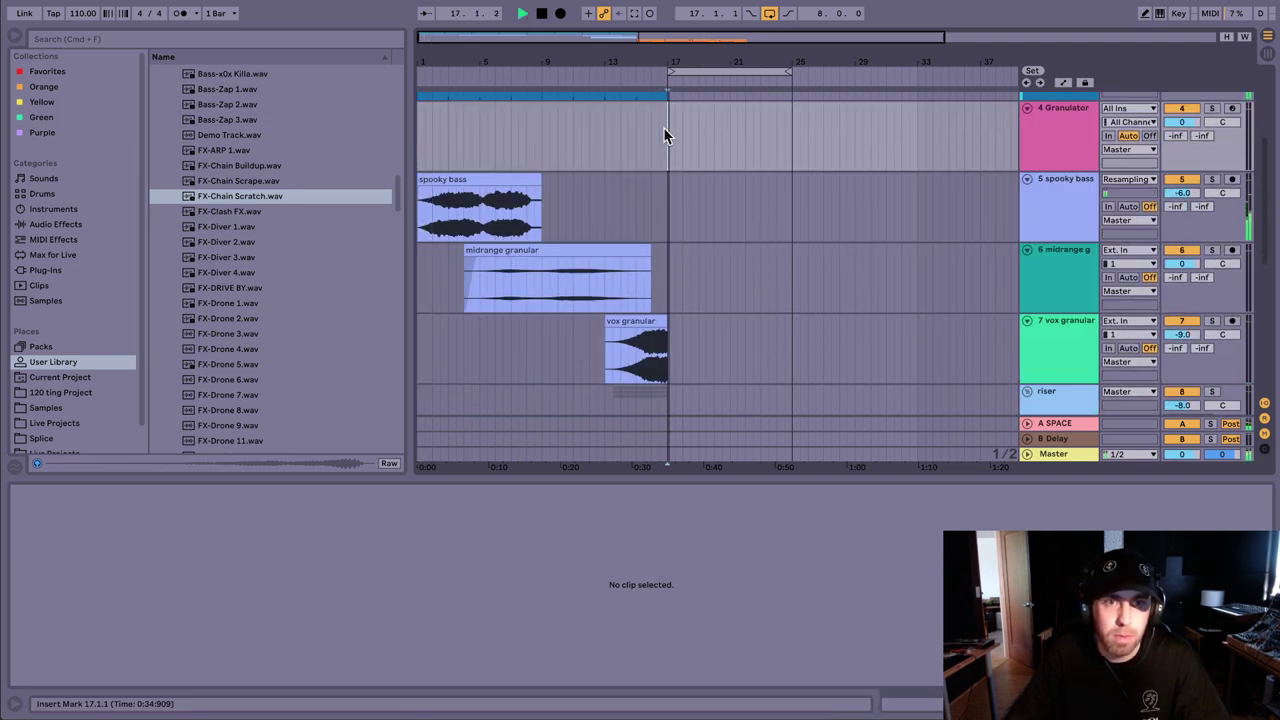
pyautogui.scroll(-3, 664, 157)
pyautogui.click(536, 212)
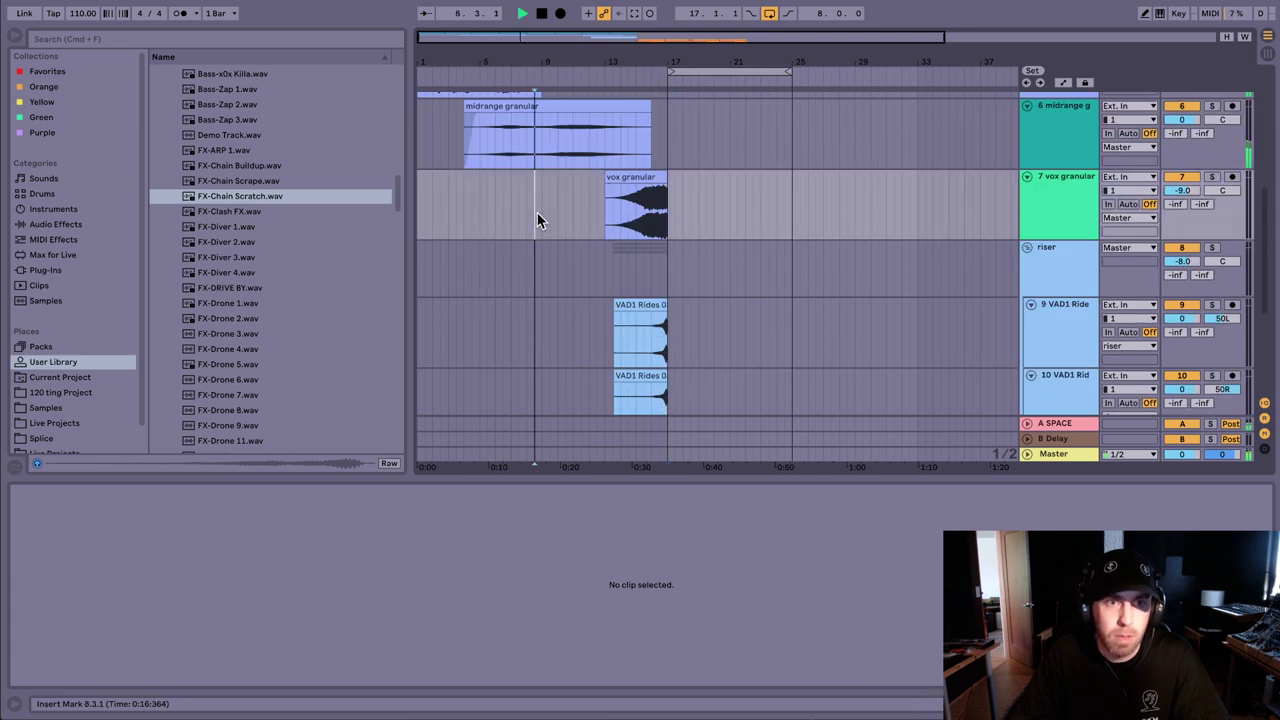
pyautogui.click(666, 130)
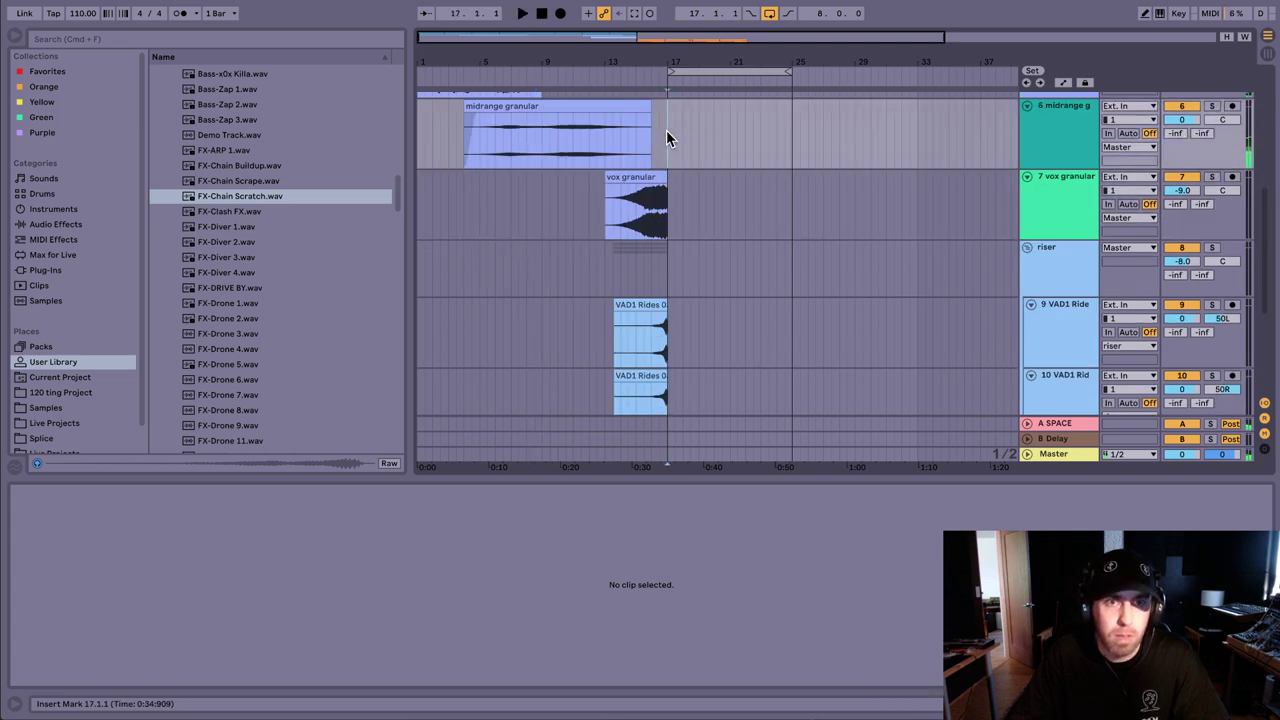
pyautogui.scroll(-1, 660, 240)
pyautogui.scroll(-2, 660, 243)
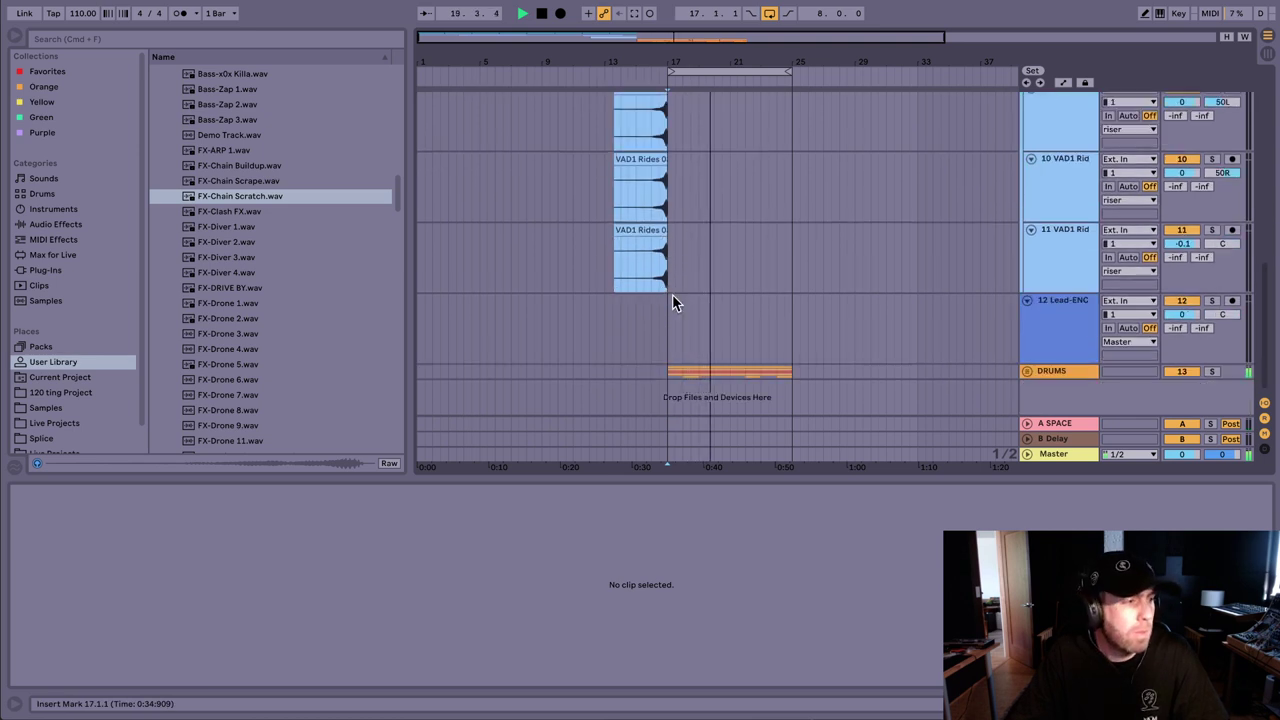
pyautogui.moveTo(668, 355); pyautogui.dragTo(791, 367)
pyautogui.press('space')
pyautogui.click(800, 369)
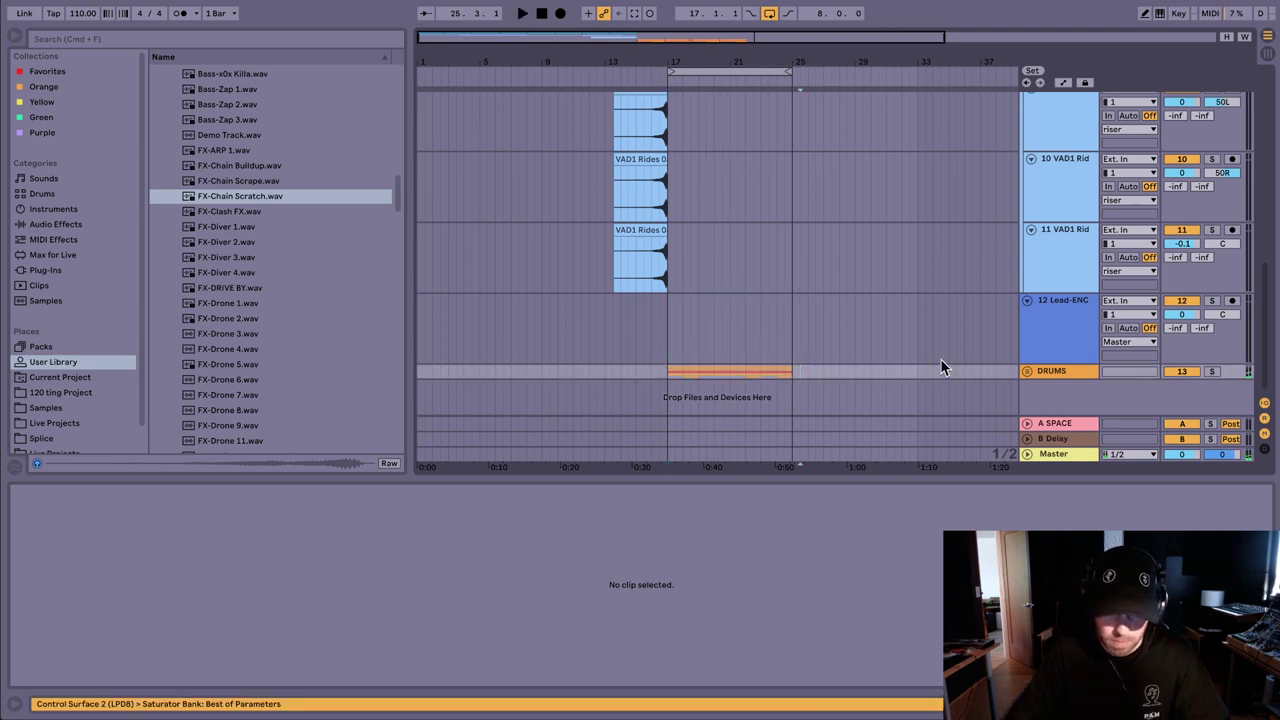
# Step: Unfold the DRUMS group and insert a new audio track below the FX-Chain track
pyautogui.click(1026, 371)
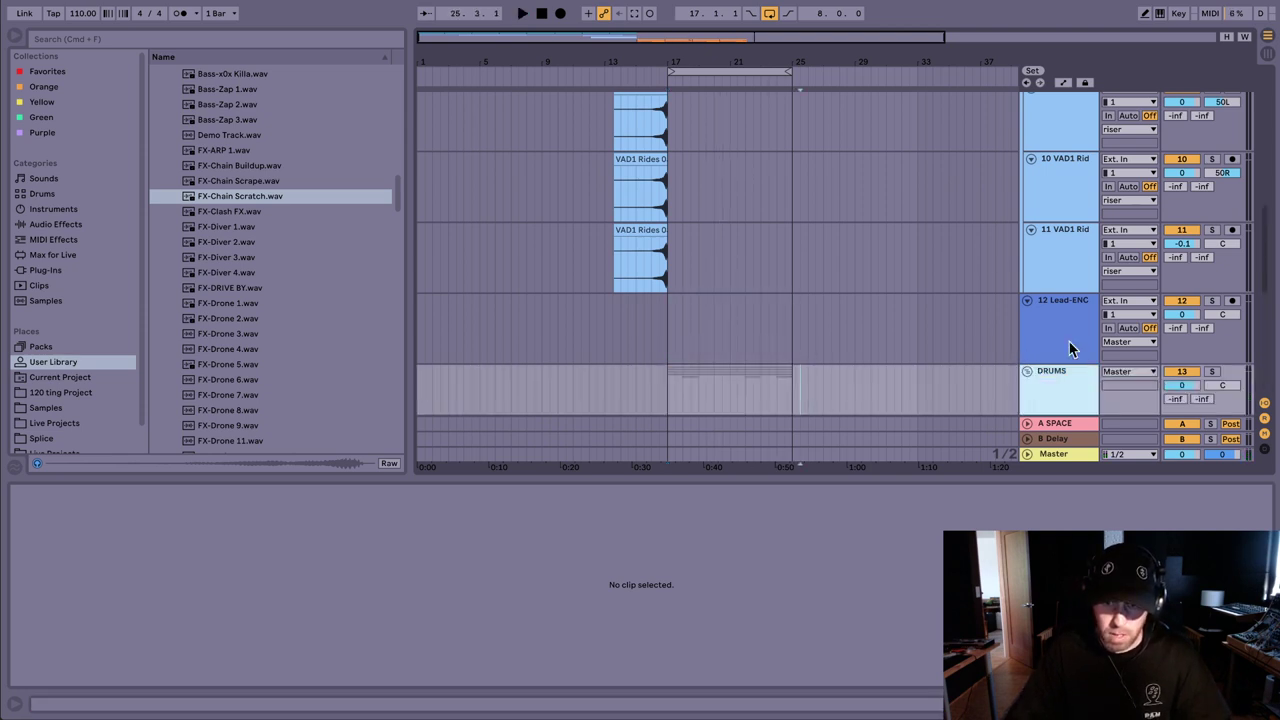
pyautogui.scroll(-5, 986, 248)
pyautogui.scroll(-1, 872, 204)
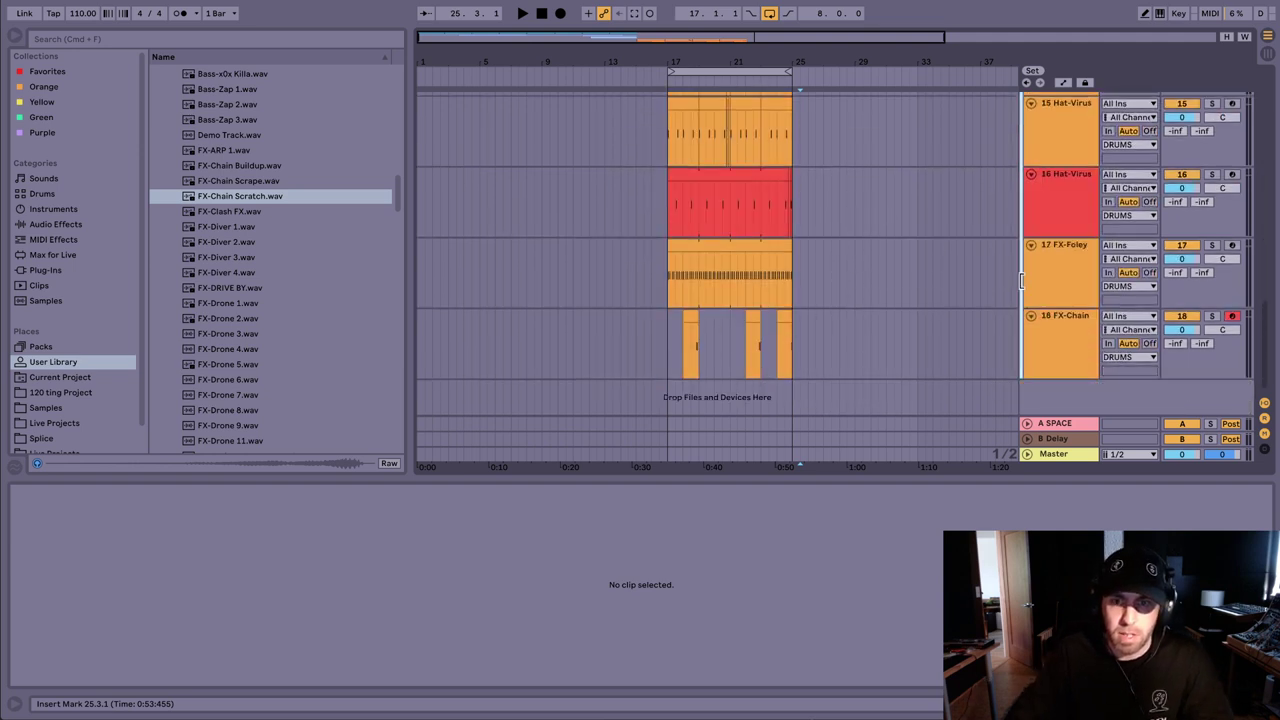
pyautogui.click(1070, 342)
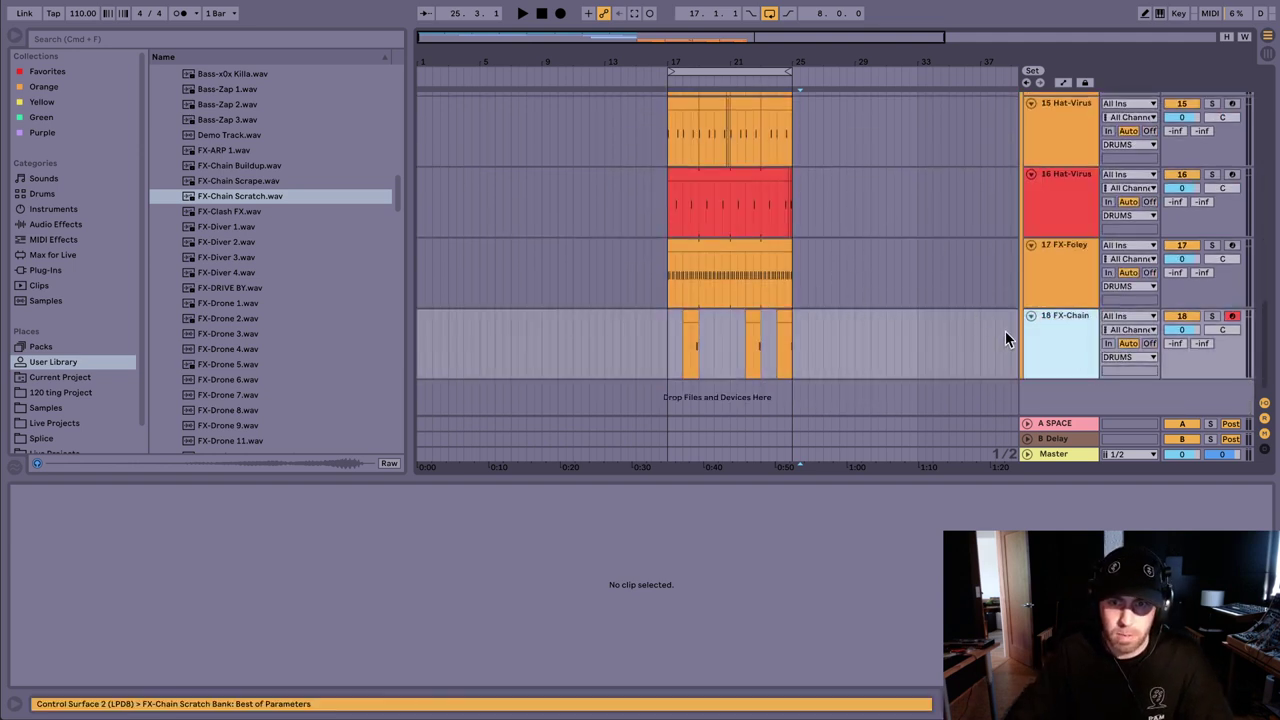
pyautogui.press('super+t')
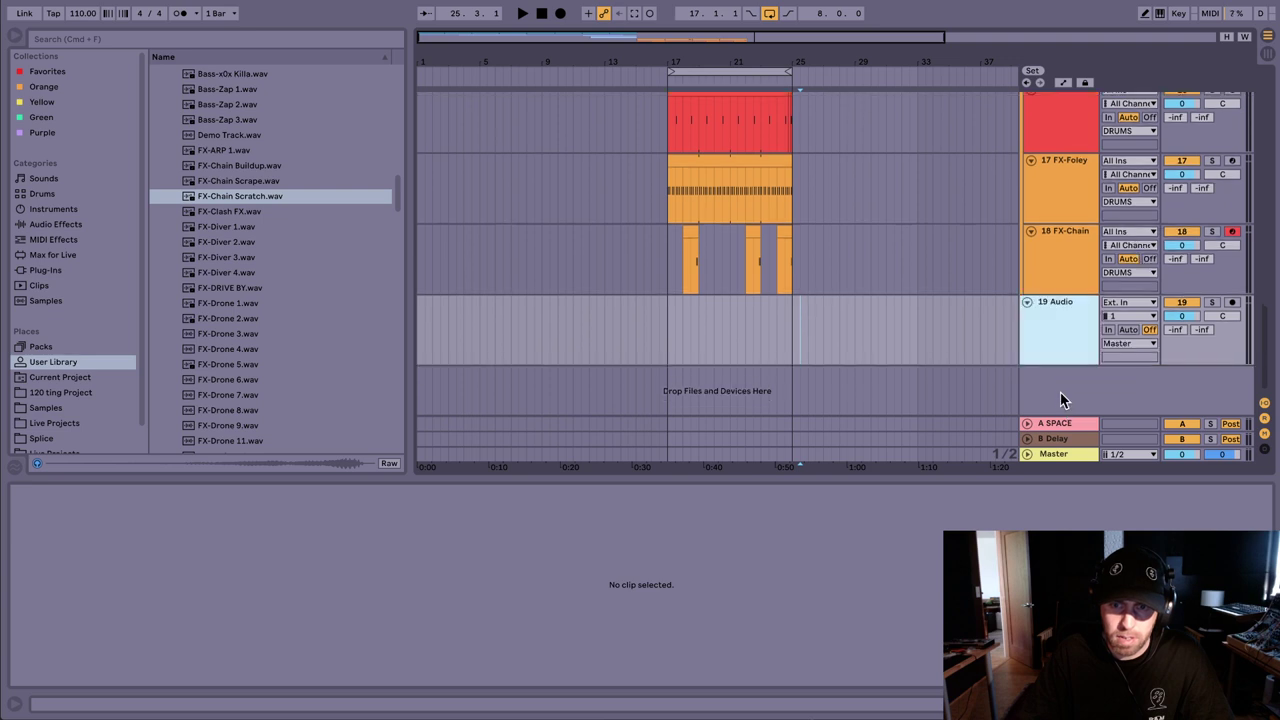
# Step: Copy the granular bass clip from the spooky bass track's session slots and paste it into the new audio track at bar 17
pyautogui.press('Tab')
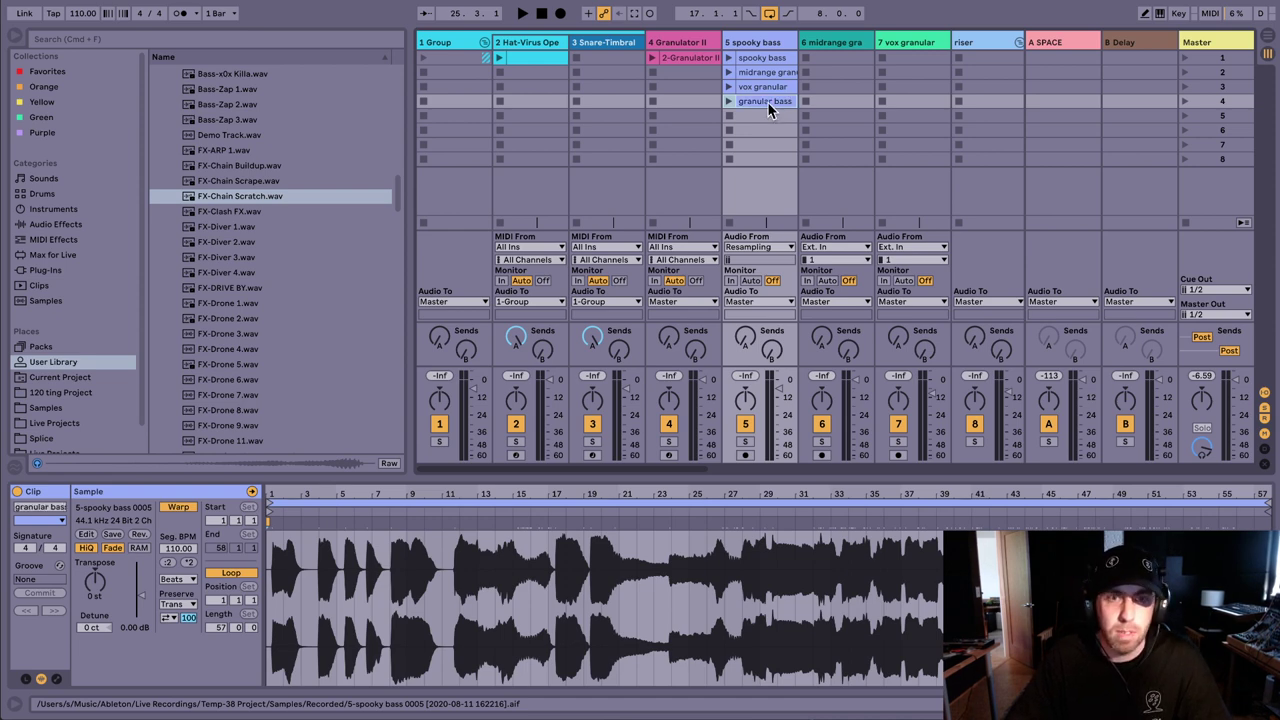
pyautogui.press('Tab')
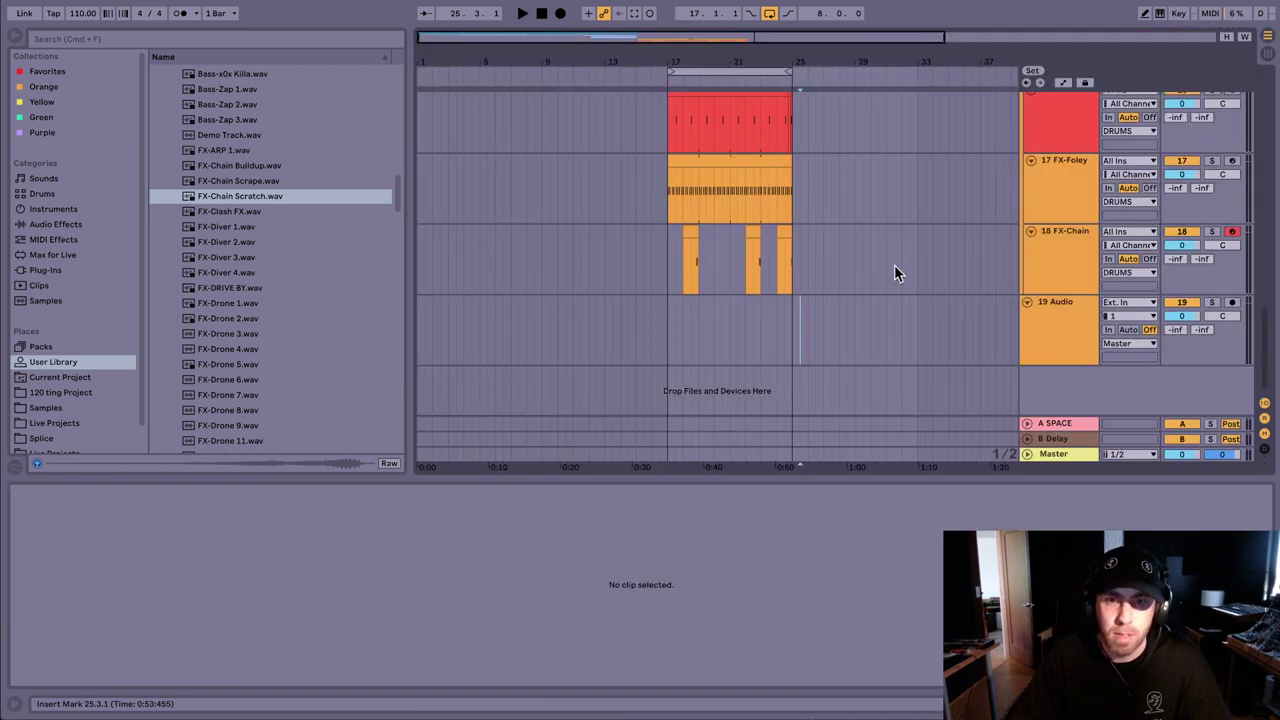
pyautogui.click(728, 318)
pyautogui.click(667, 310)
pyautogui.hotkey('ctrl', 'v')
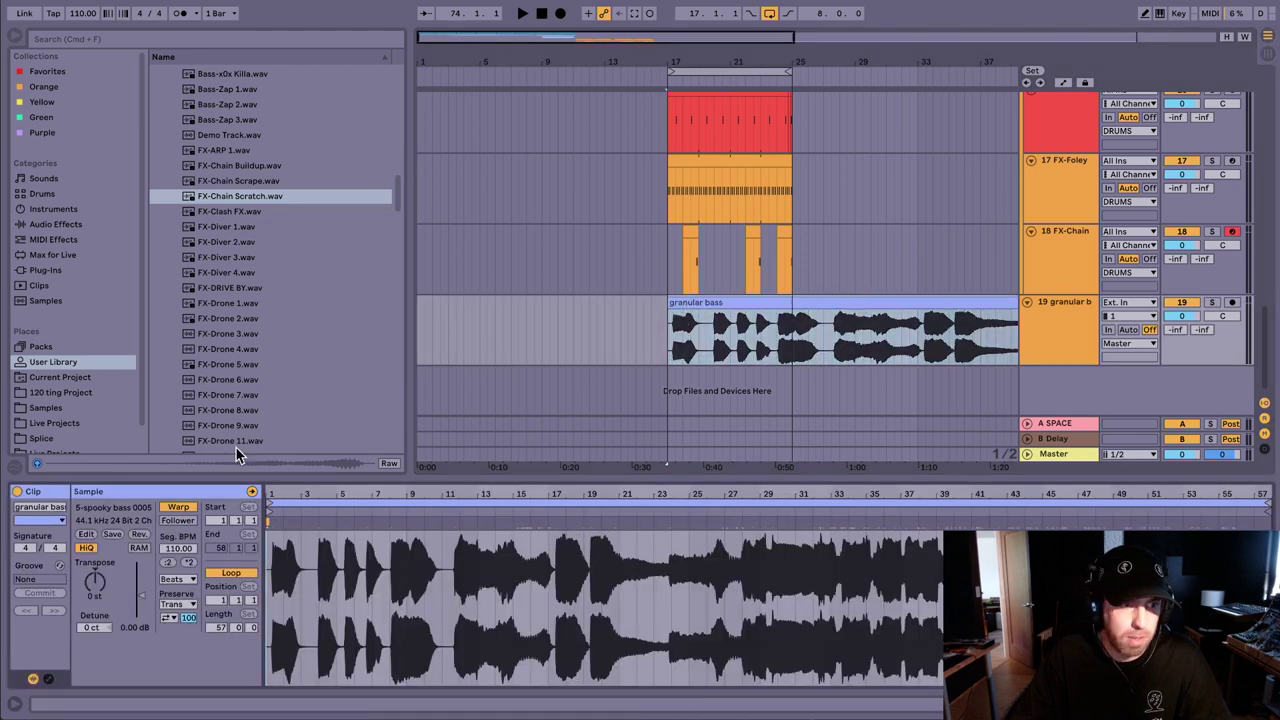
# Step: Turn off warping for the granular bass clip and move it so it starts at bar 1
pyautogui.click(176, 507)
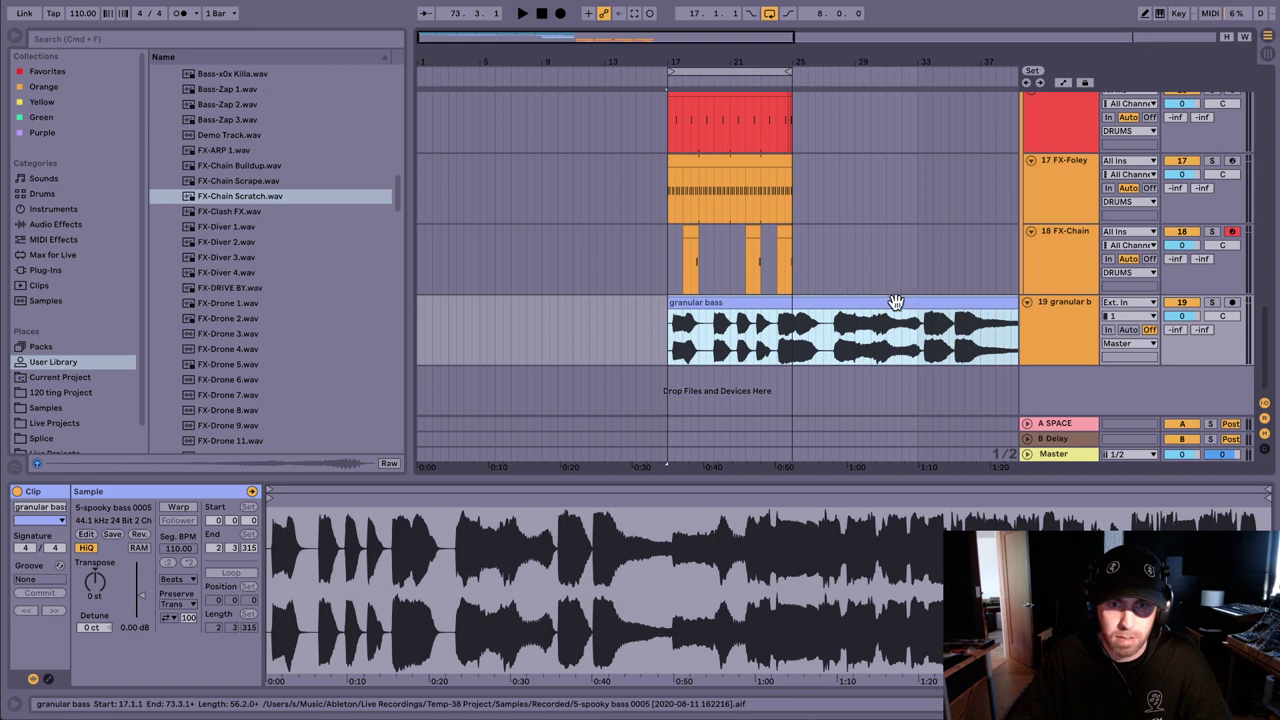
pyautogui.moveTo(896, 302); pyautogui.dragTo(491, 314)
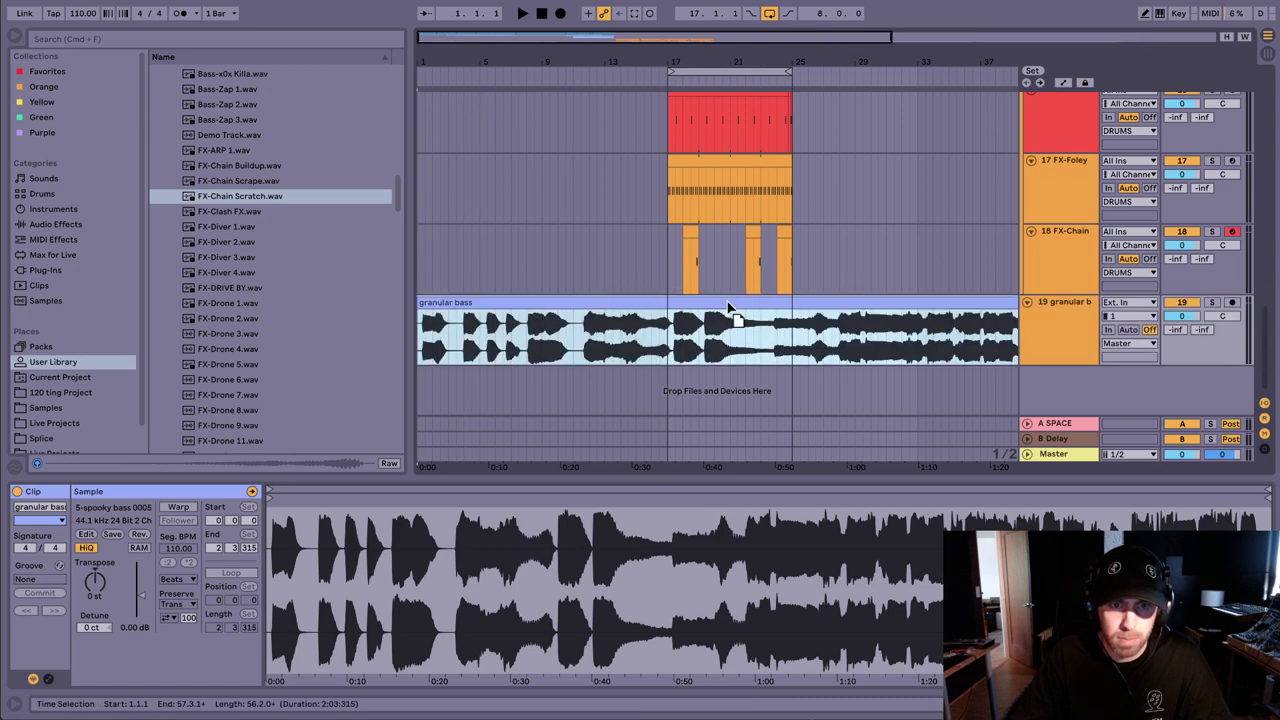
pyautogui.moveTo(728, 308); pyautogui.dragTo(666, 302)
pyautogui.click(676, 334)
# Step: Search the browser for "comp" and load the Compressor onto the granular bass track
pyautogui.press('super+f')
pyautogui.write('c')
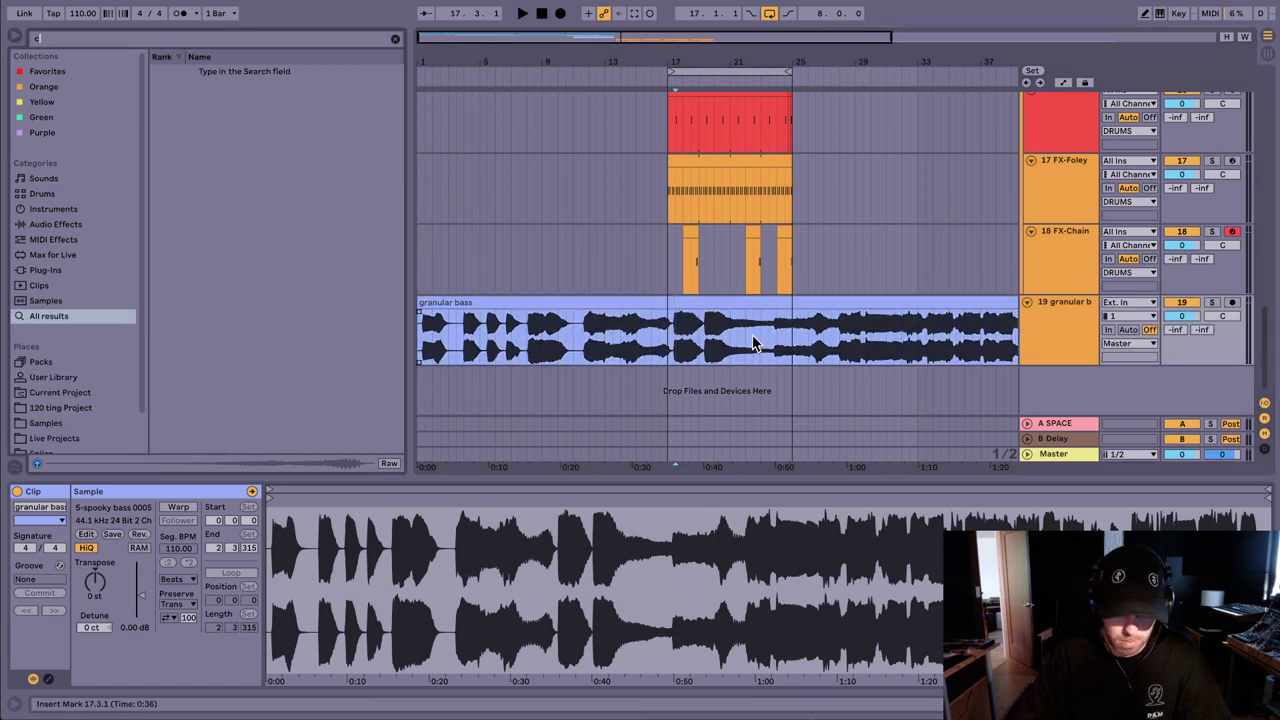
pyautogui.write('omp')
pyautogui.press('Down')
pyautogui.press('Return')
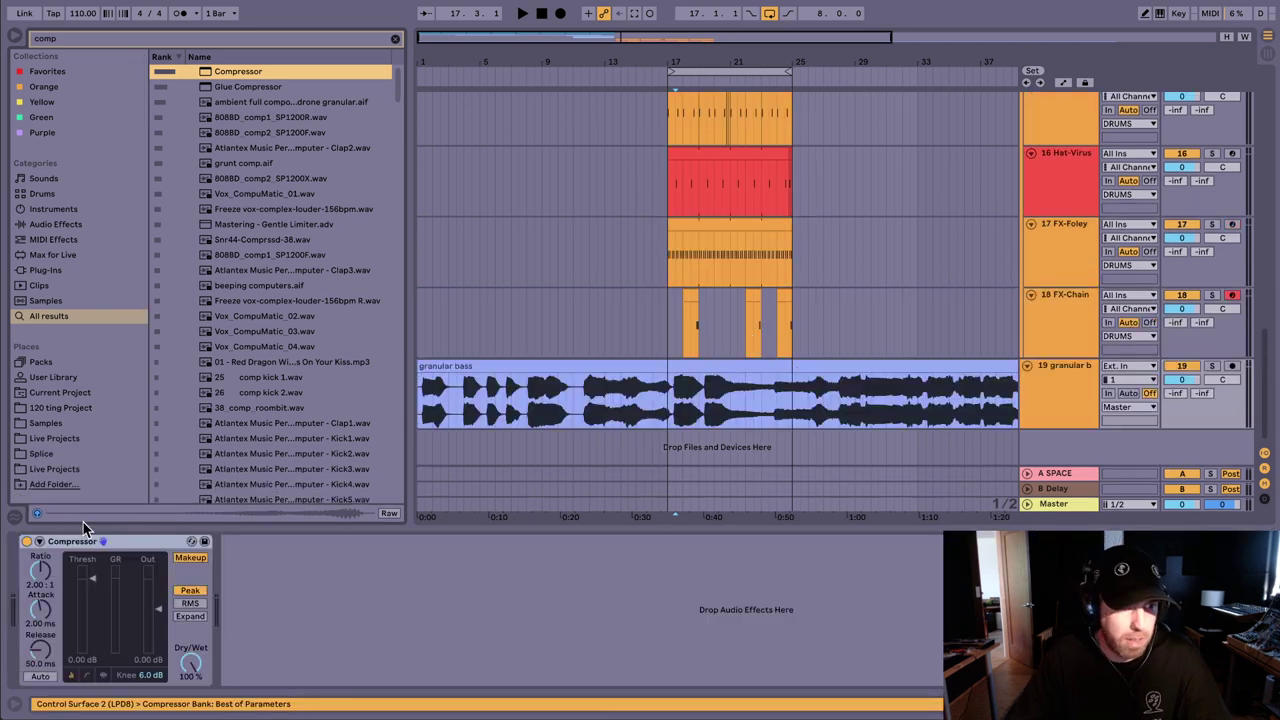
# Step: Enable the Compressor's sidechain and set its audio source to the 14-Kick-Mod track
pyautogui.click(39, 541)
pyautogui.click(52, 557)
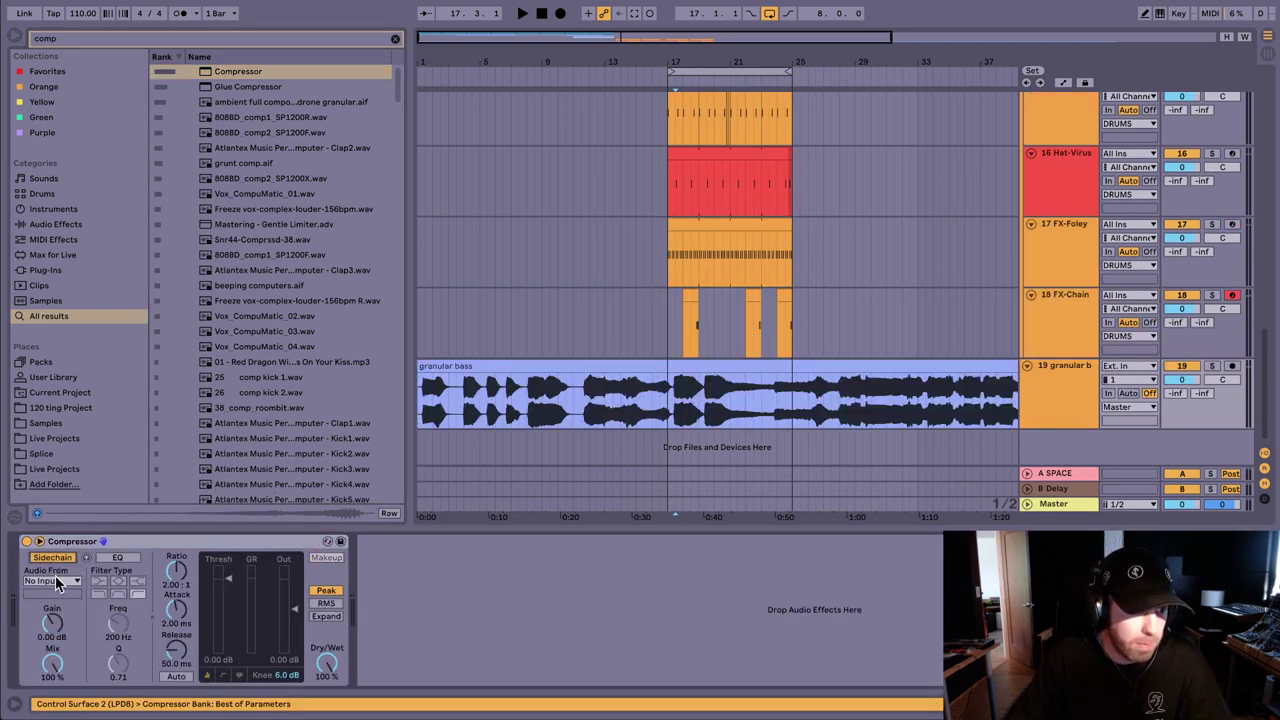
pyautogui.click(52, 580)
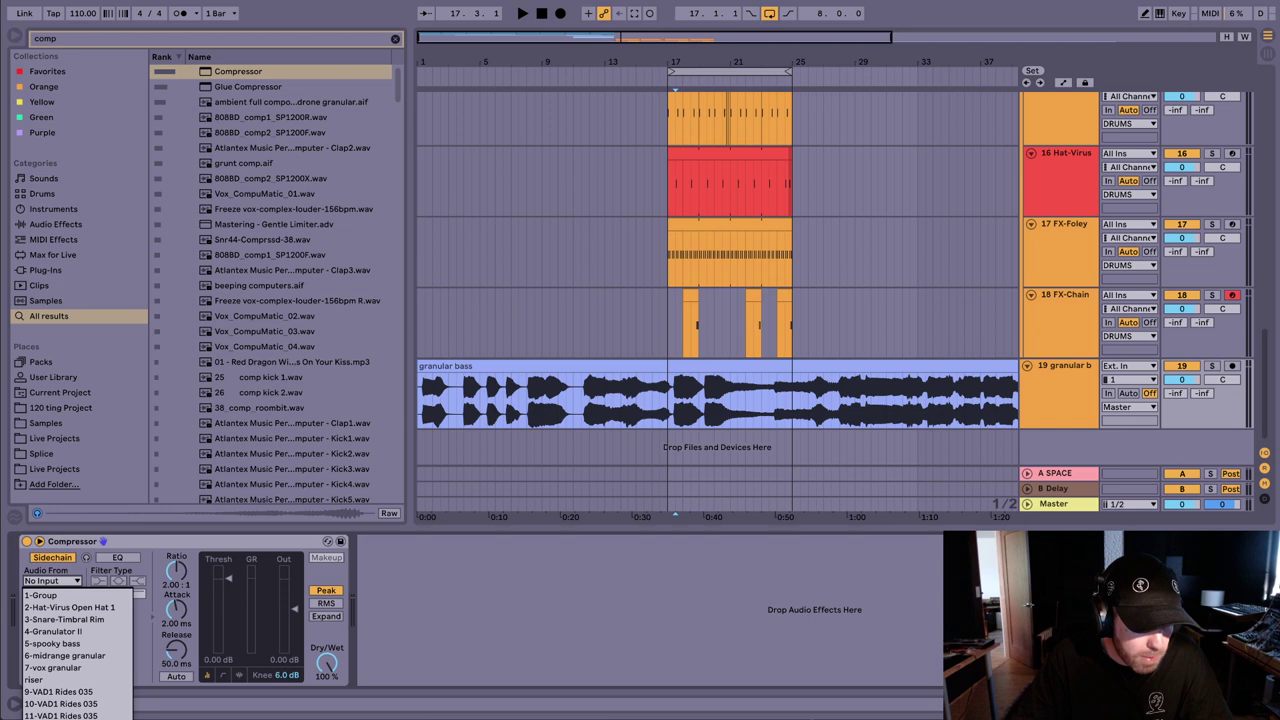
pyautogui.click(60, 719)
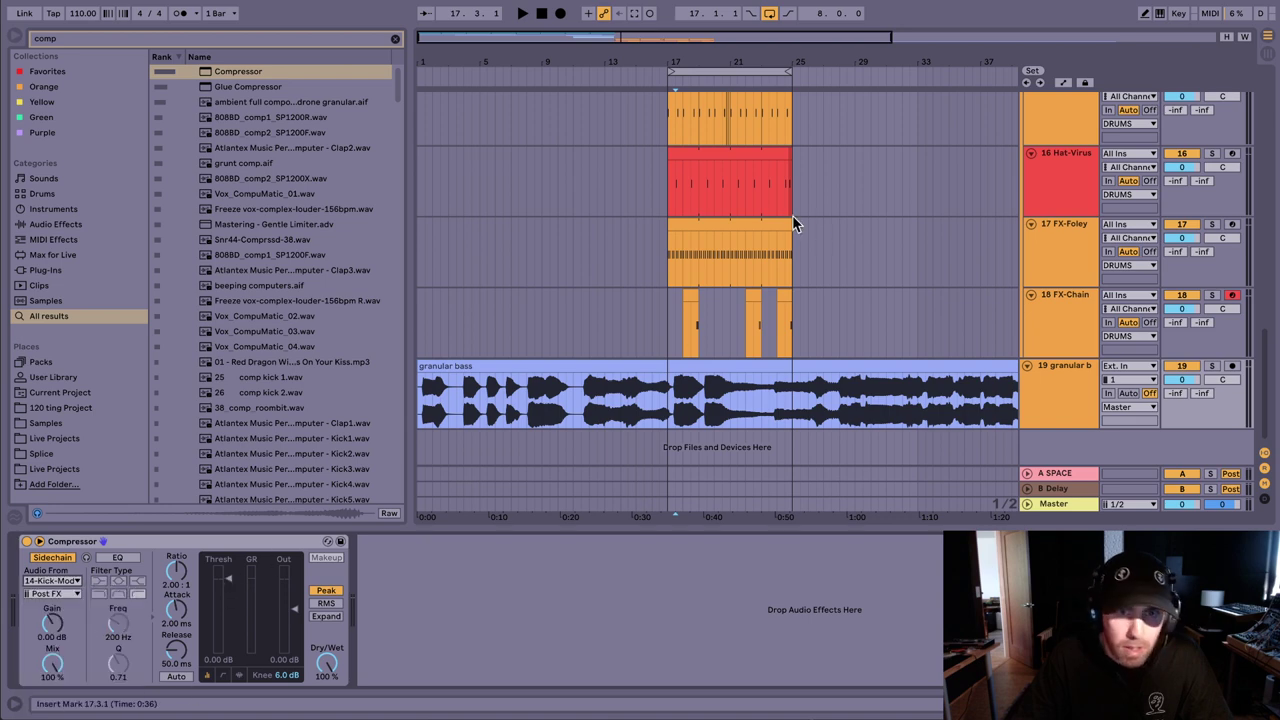
# Step: Inspect the devices on the Kick-Mod track and solo the 15 Hat-Virus track
pyautogui.scroll(3, 910, 216)
pyautogui.click(1052, 165)
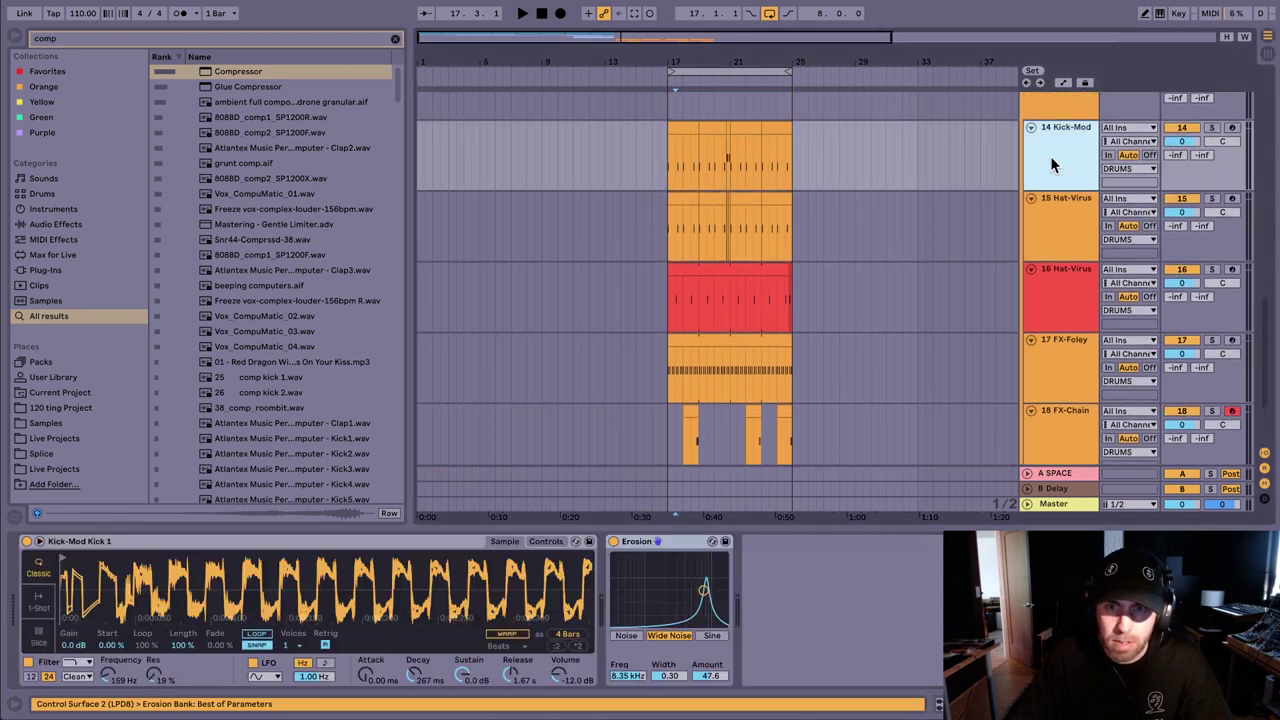
pyautogui.click(1052, 231)
pyautogui.click(1212, 200)
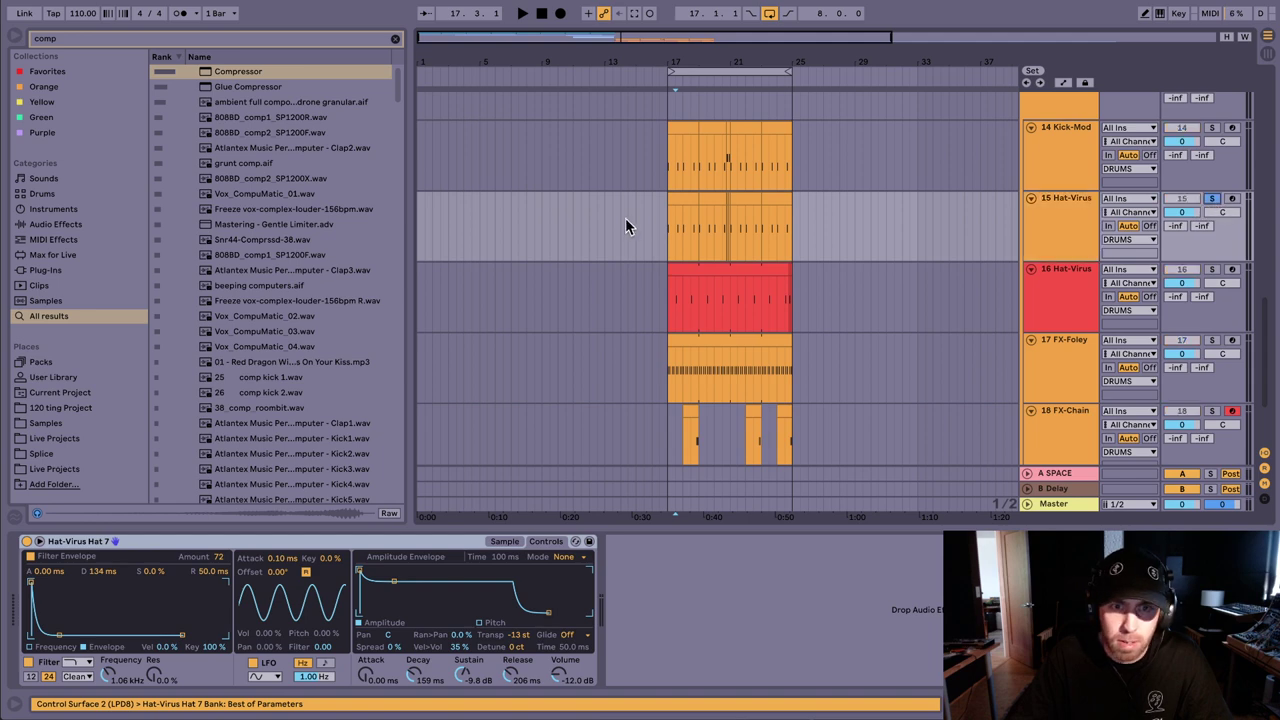
# Step: Play the soloed 15 Hat-Virus track from bar 17, turn its solo off and select the track
pyautogui.click(684, 200)
pyautogui.press('space')
pyautogui.press('space')
pyautogui.click(1213, 198)
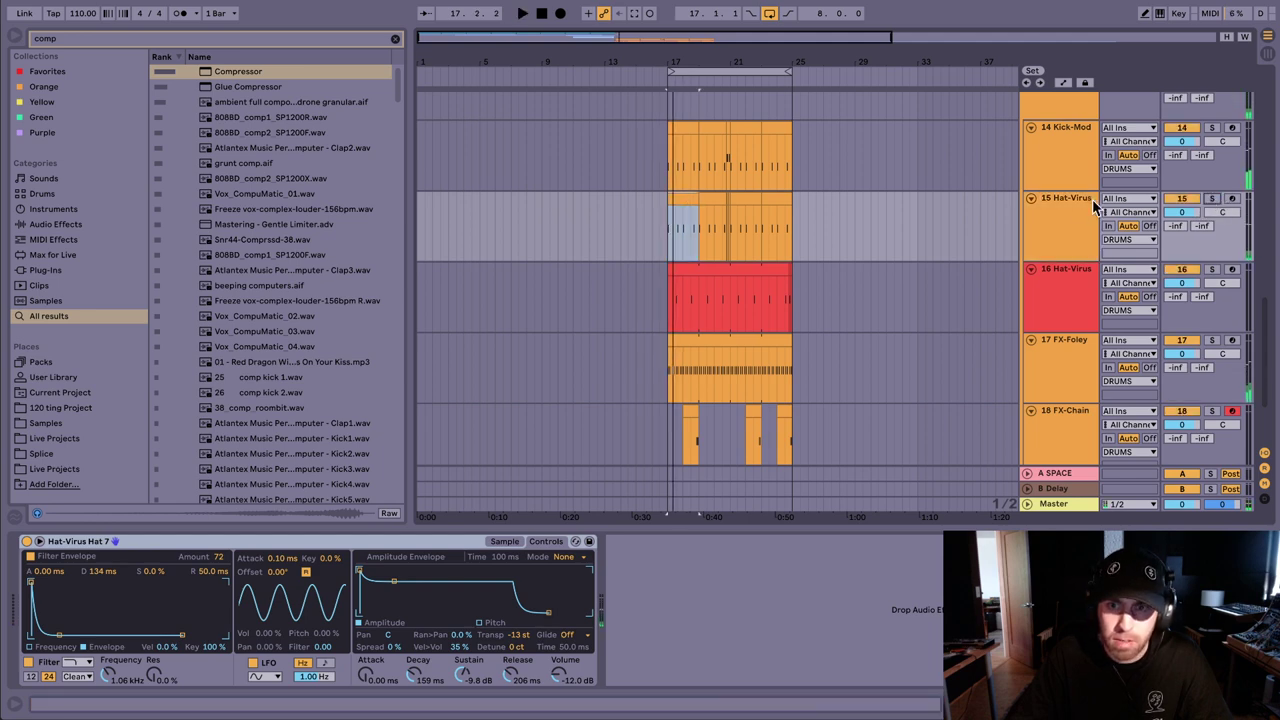
pyautogui.click(1082, 198)
pyautogui.click(1074, 176)
pyautogui.click(1078, 205)
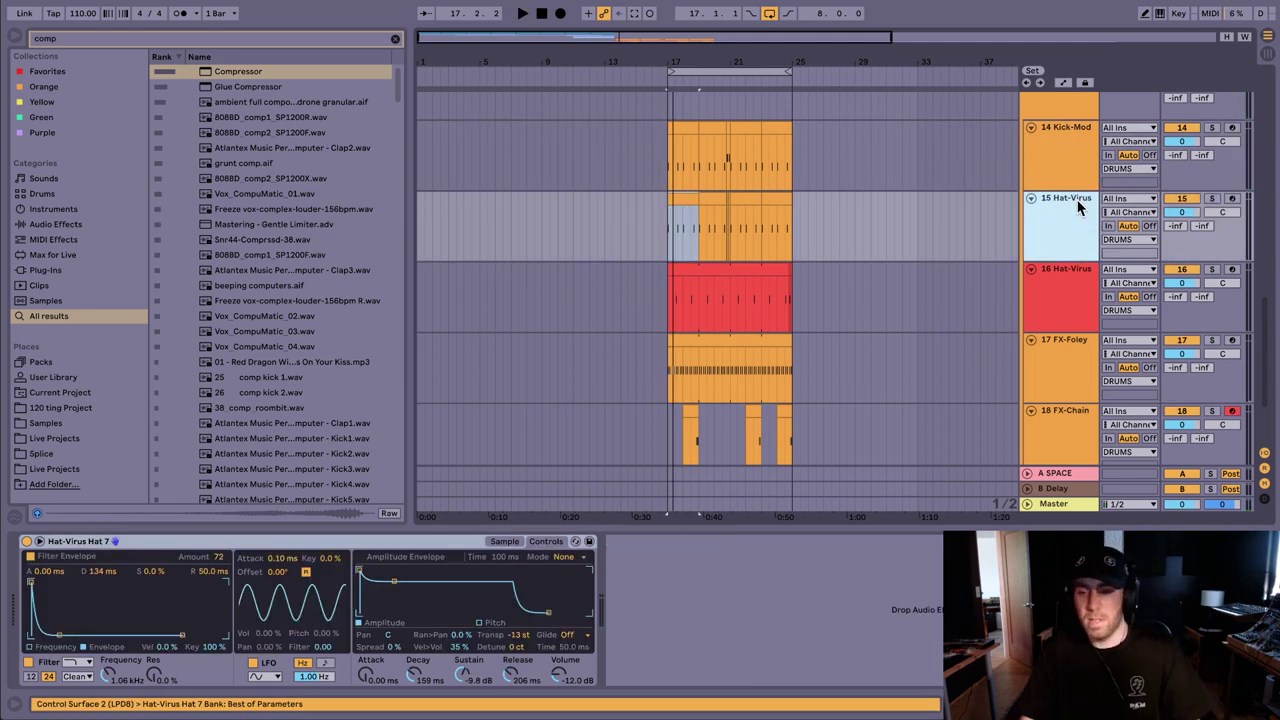
# Step: On the granular bass track's Compressor, set the release to 30.7 ms and the sidechain source to 15-Hat-Virus
pyautogui.scroll(-3, 970, 251)
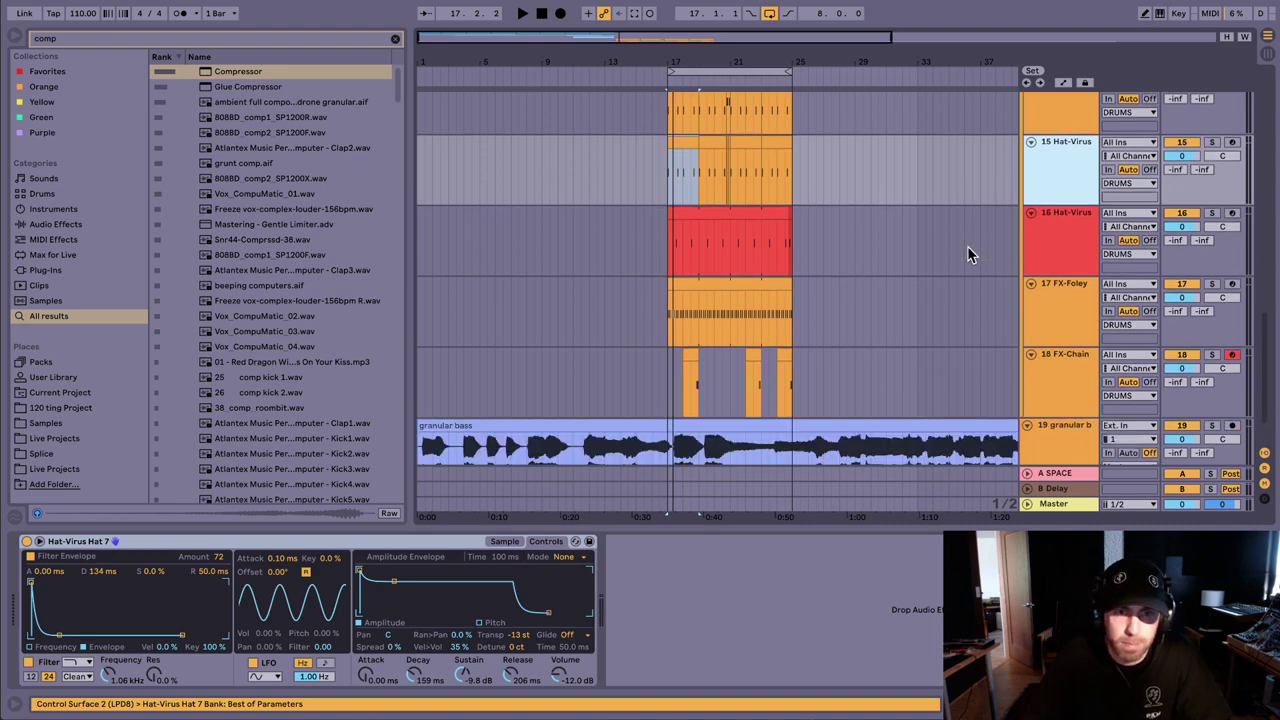
pyautogui.click(1052, 390)
pyautogui.click(742, 367)
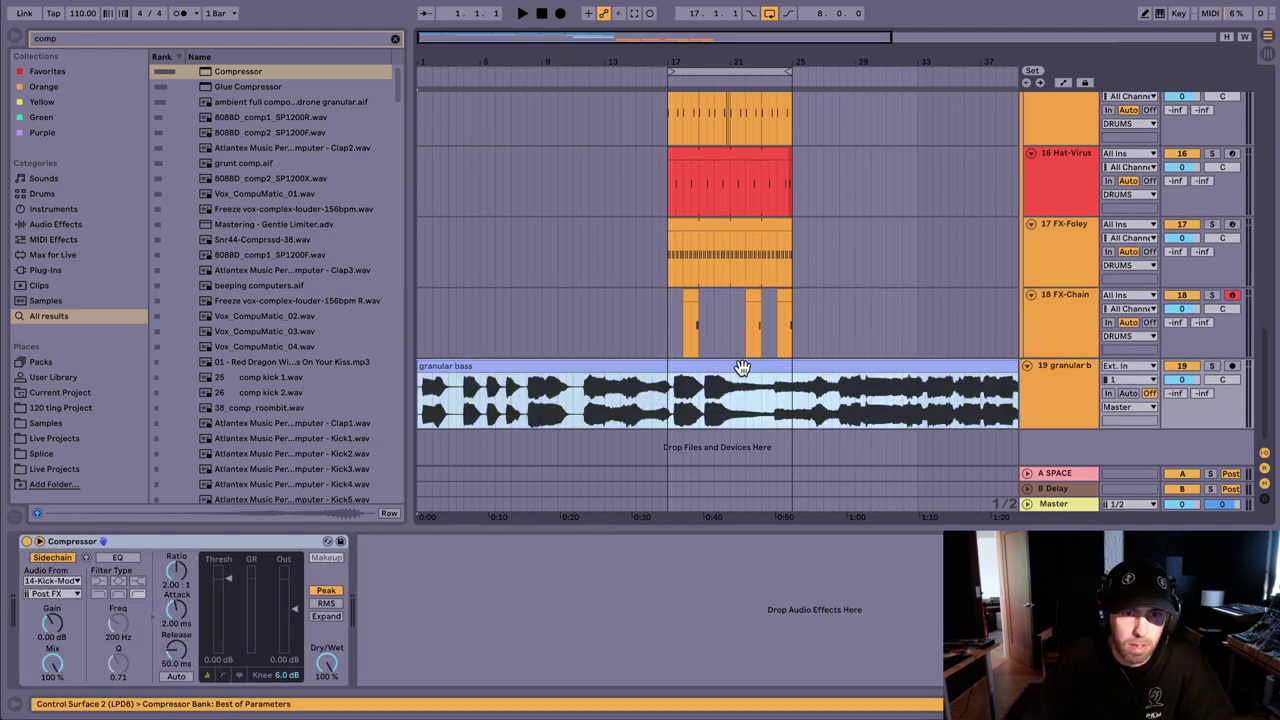
pyautogui.click(1058, 396)
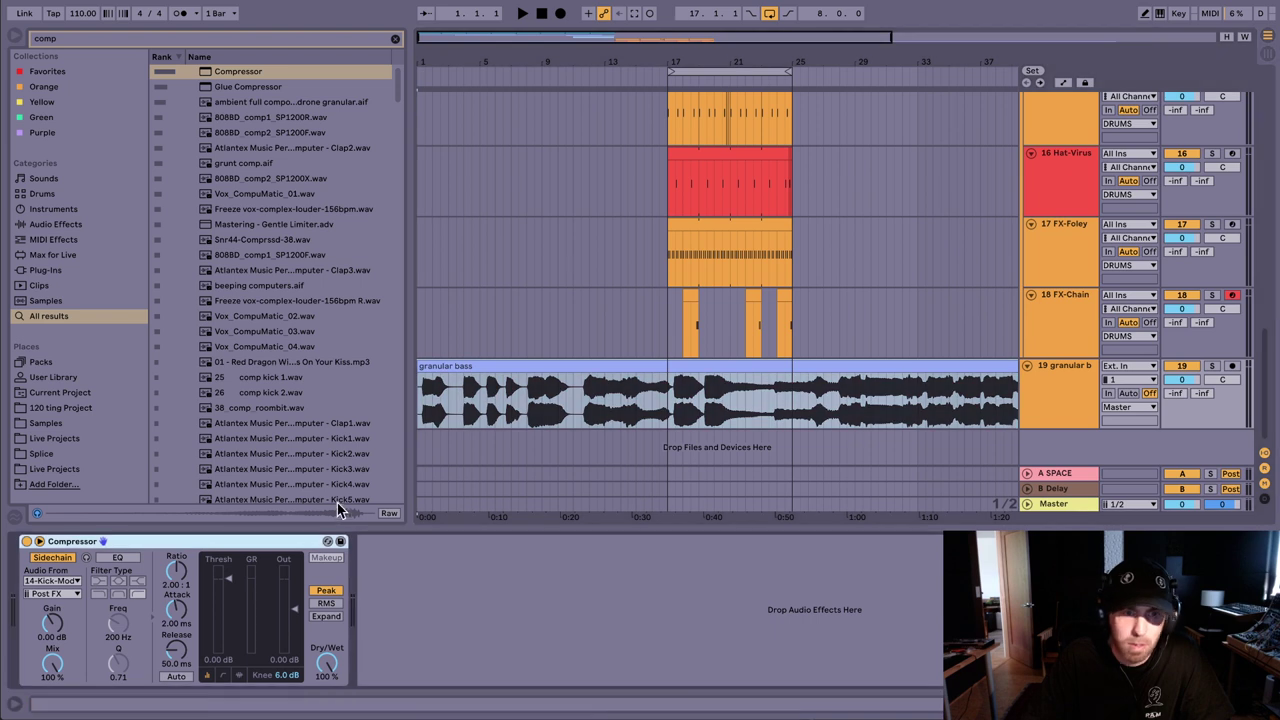
pyautogui.moveTo(180, 657); pyautogui.dragTo(180, 662)
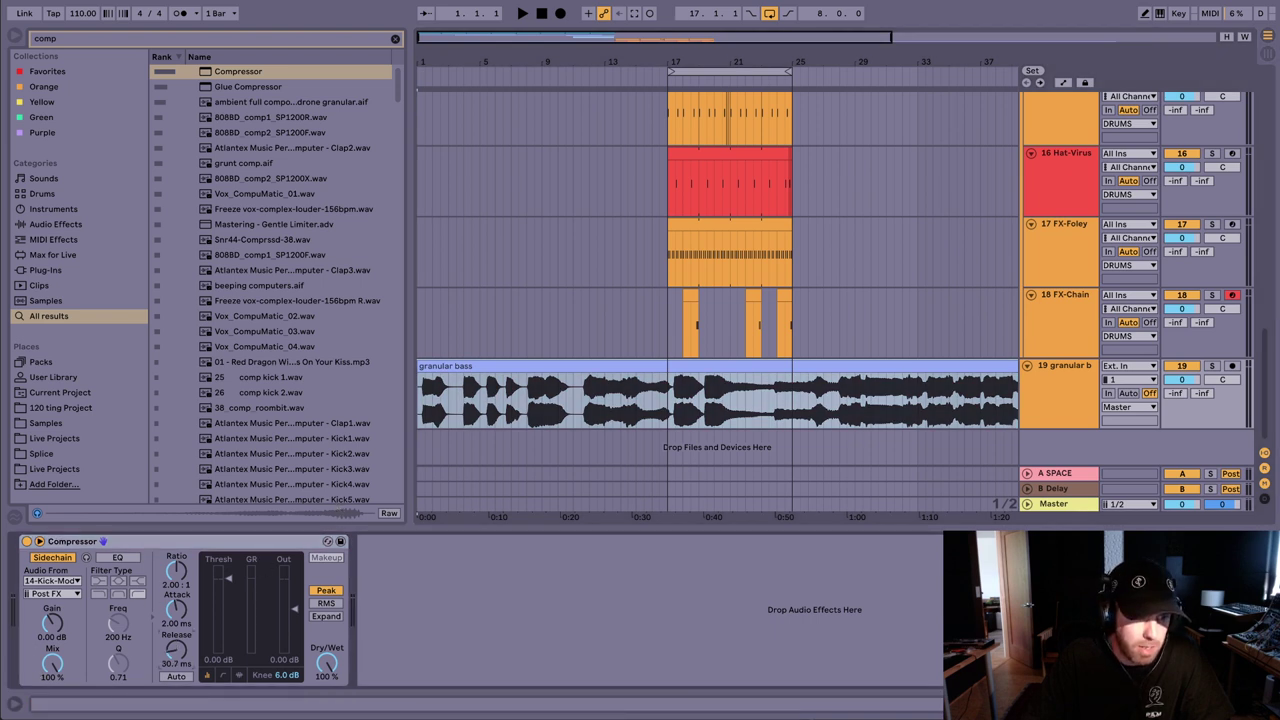
pyautogui.click(52, 581)
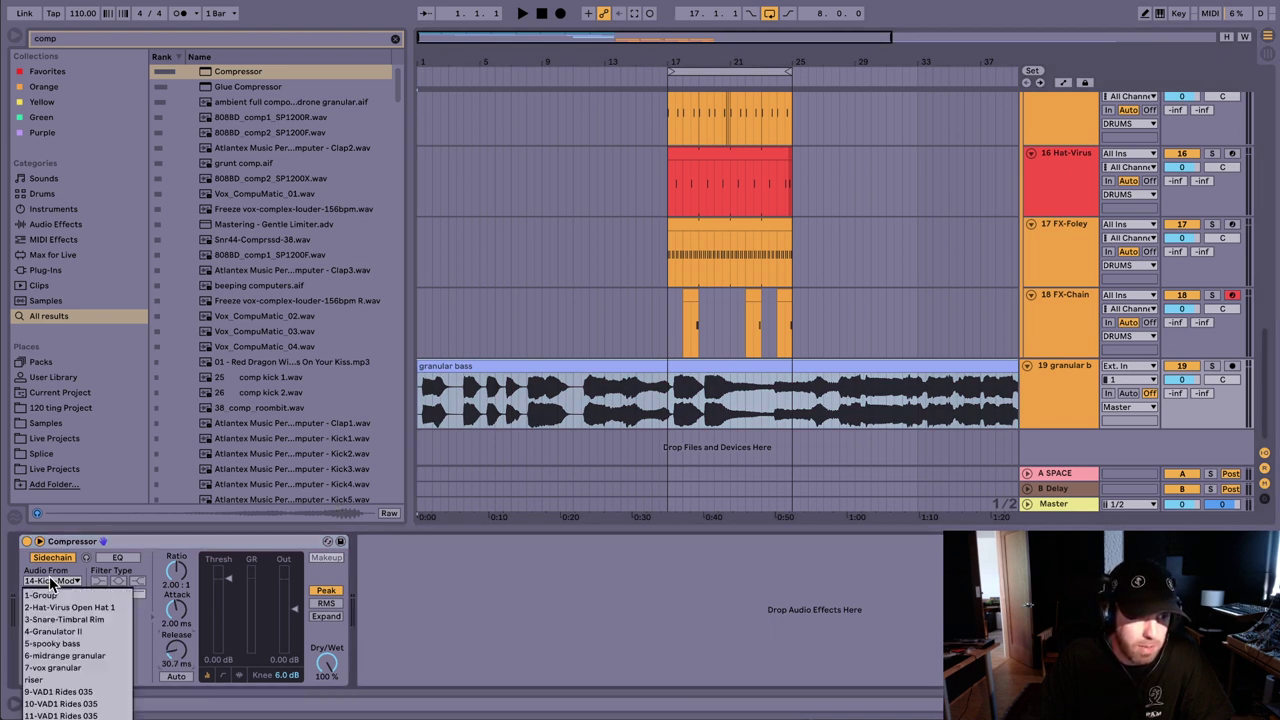
pyautogui.click(60, 718)
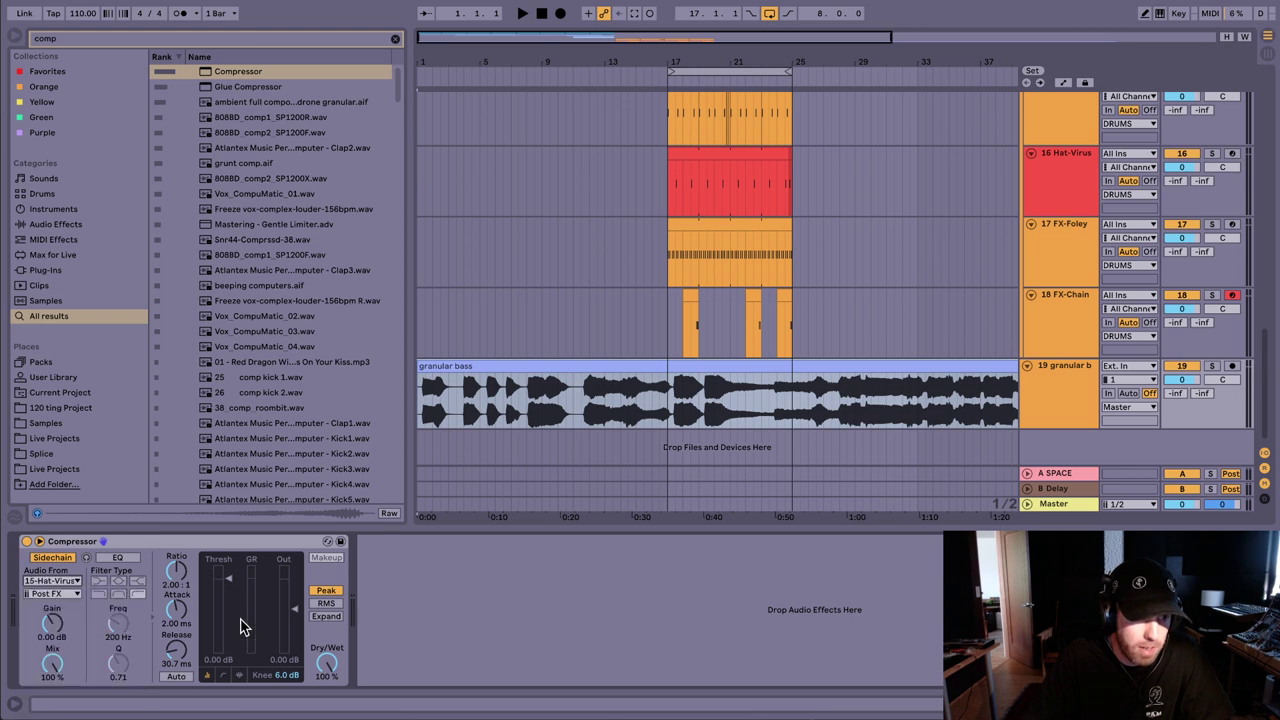
# Step: Show the Compressor's activity graph and set the release to 22.2 ms while playing the soloed granular bass track from bar 17
pyautogui.click(238, 677)
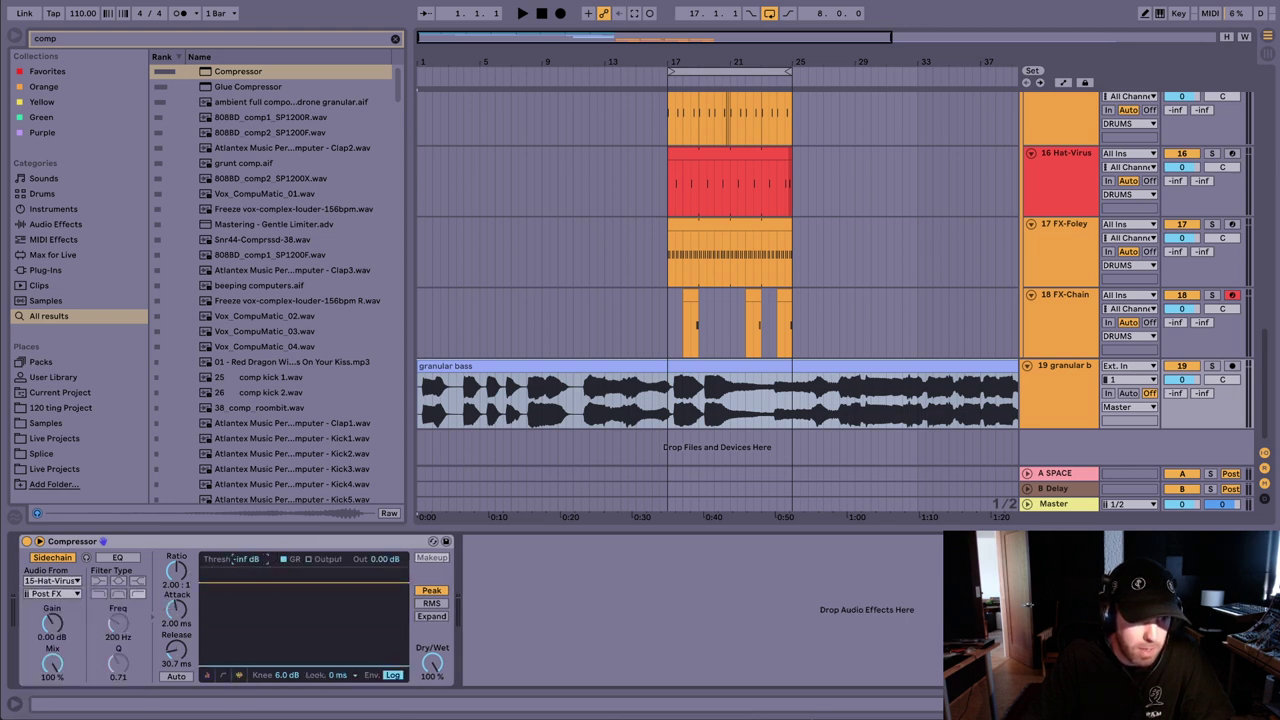
pyautogui.press('space')
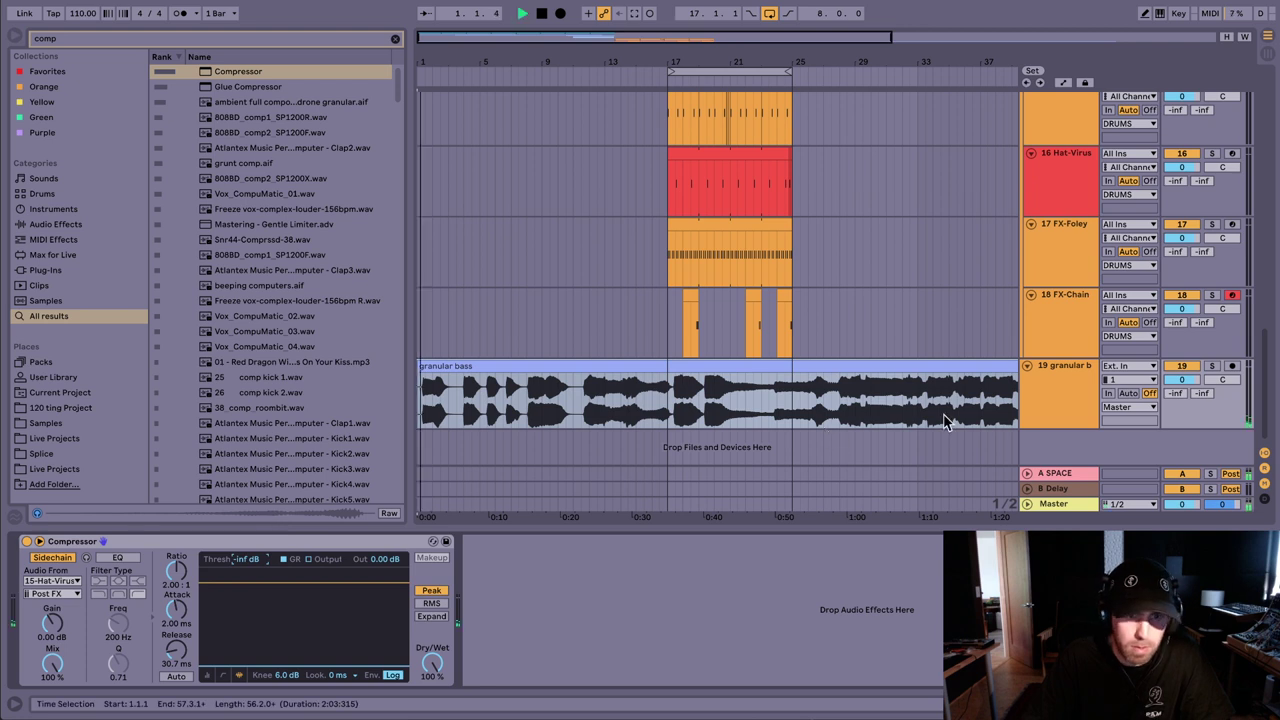
pyautogui.click(660, 403)
pyautogui.press('space')
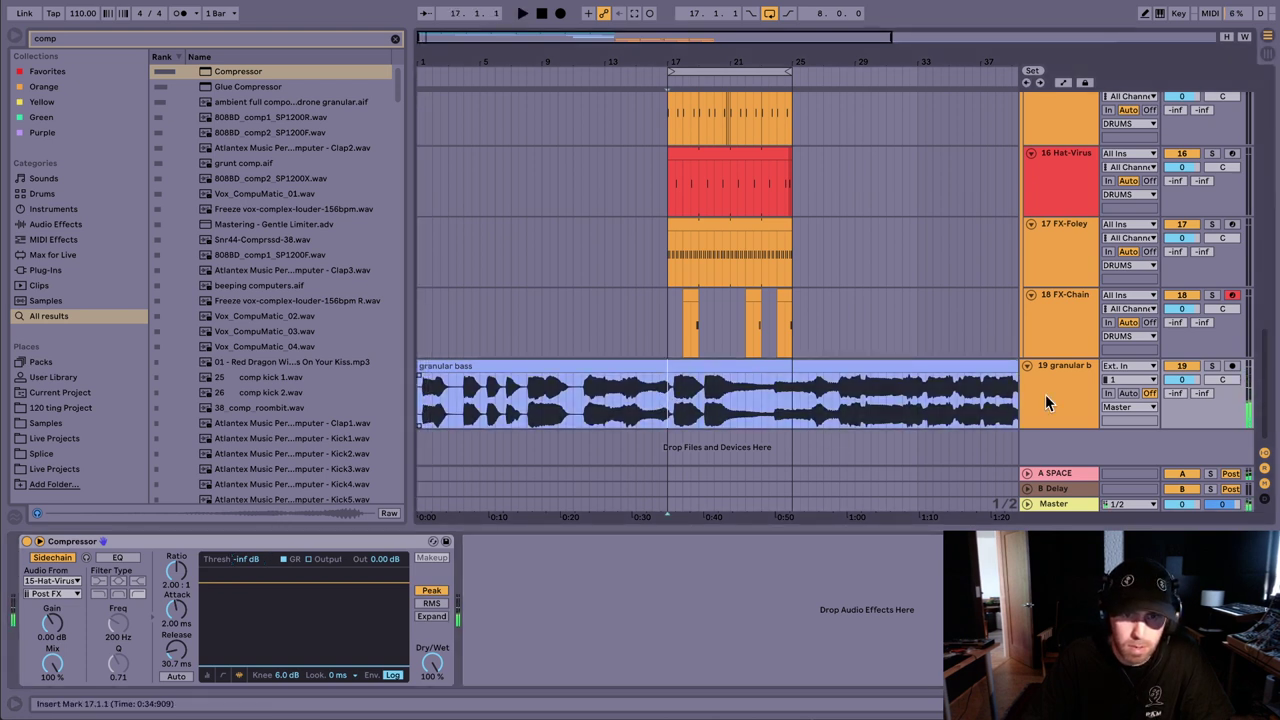
pyautogui.click(1212, 367)
pyautogui.press('space')
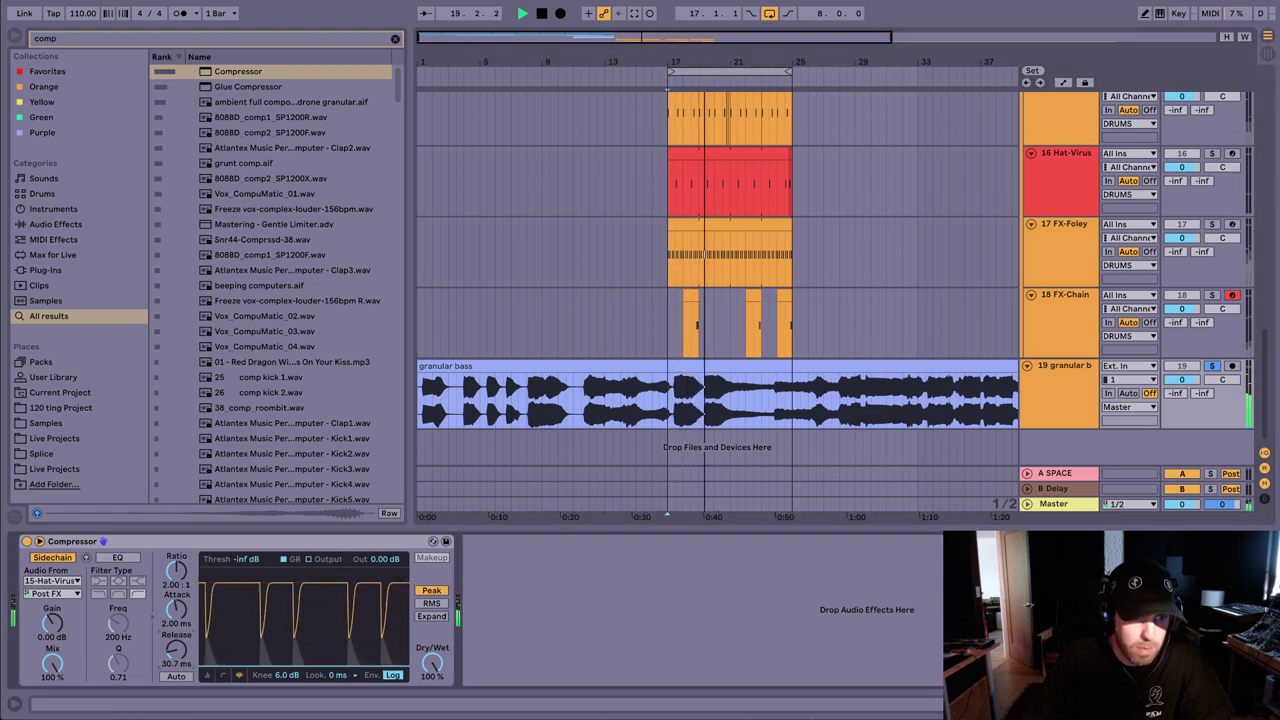
pyautogui.moveTo(177, 648); pyautogui.dragTo(181, 656)
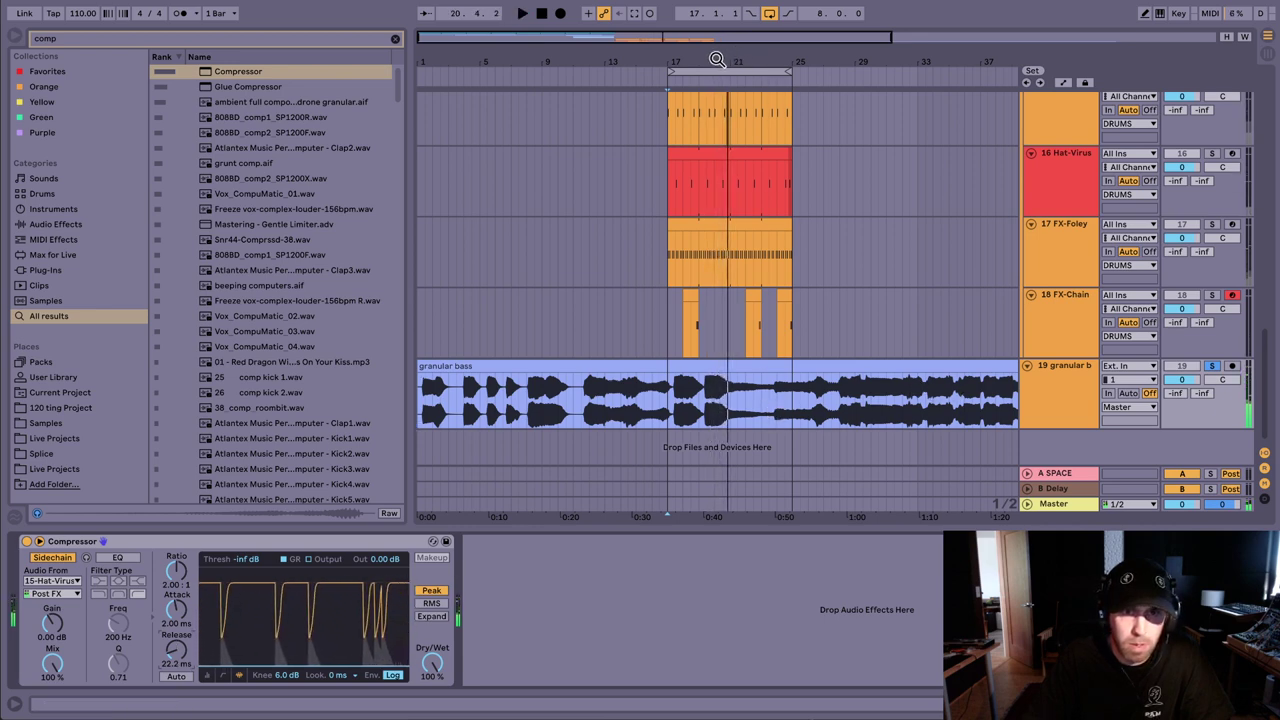
# Step: Split the granular bass clip at bar 17 and delete the part before it
pyautogui.moveTo(717, 59); pyautogui.dragTo(773, 96)
pyautogui.click(586, 388)
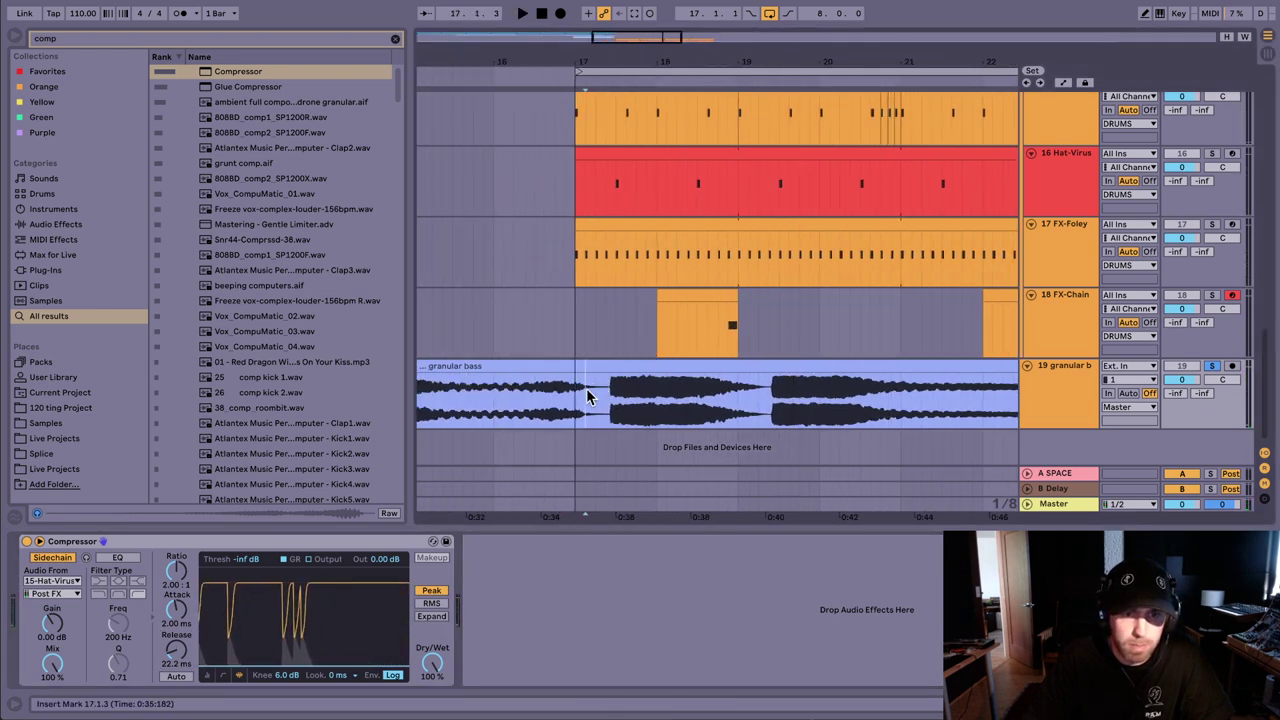
pyautogui.press('space')
pyautogui.click(567, 404)
pyautogui.press('space')
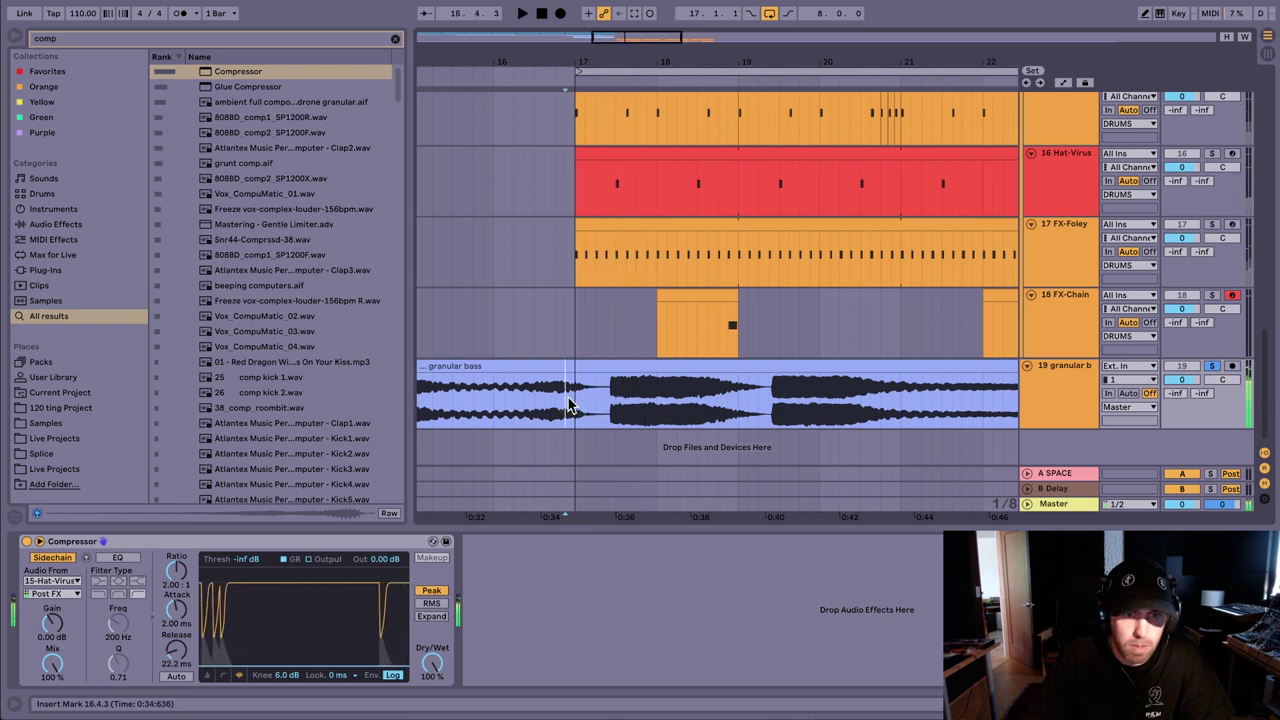
pyautogui.press('space')
pyautogui.click(577, 405)
pyautogui.press('super+e')
pyautogui.click(561, 368)
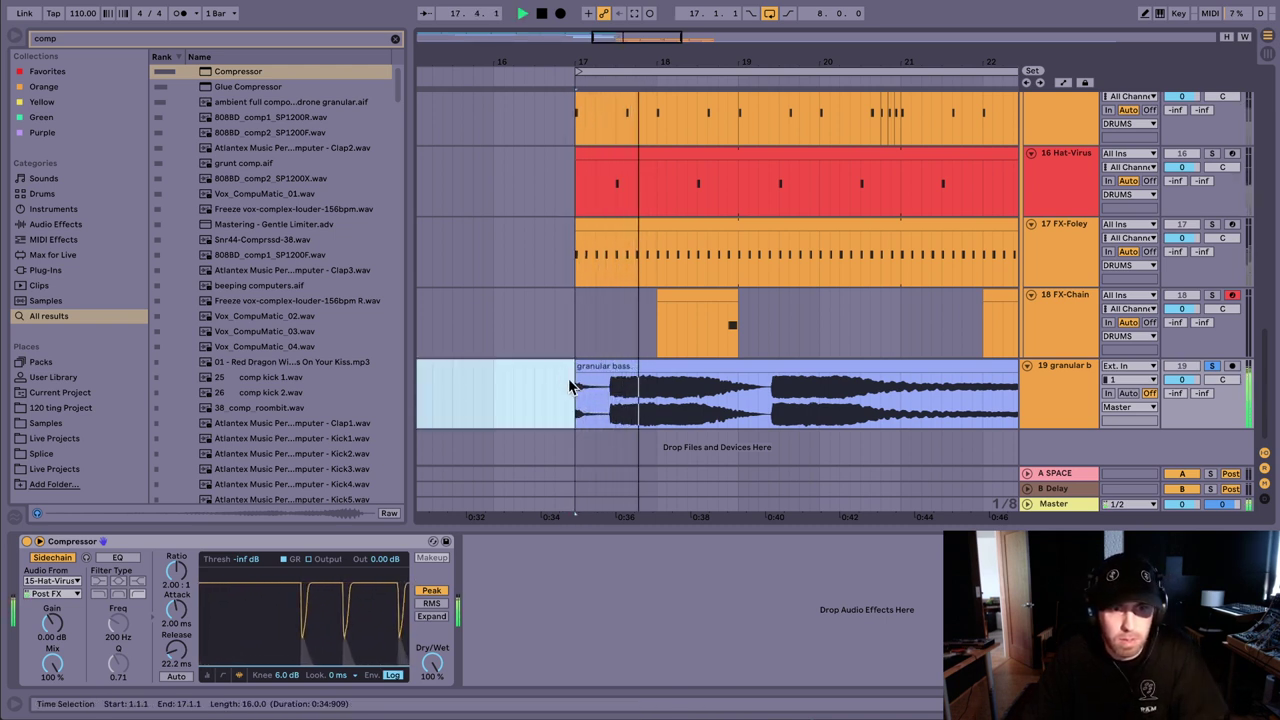
pyautogui.press('Delete')
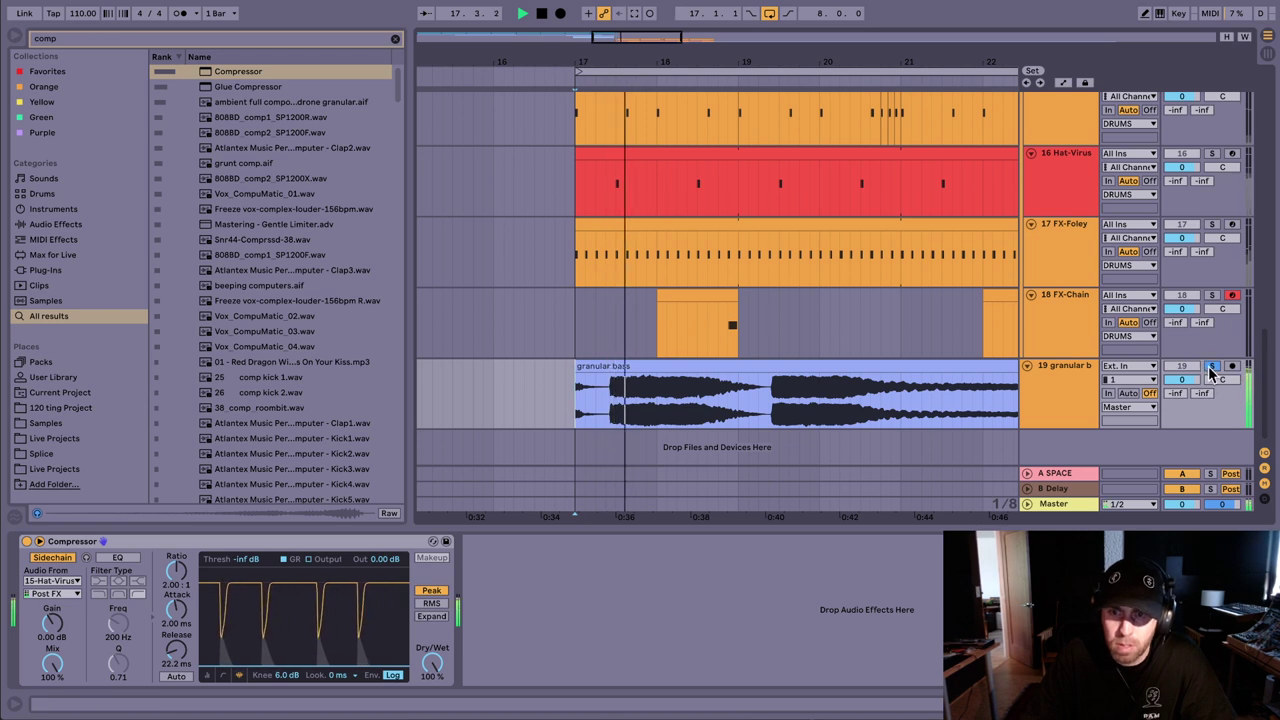
# Step: Audition the granular bass from bar 19, turn off its solo and play the full arrangement from bar 17
pyautogui.click(737, 402)
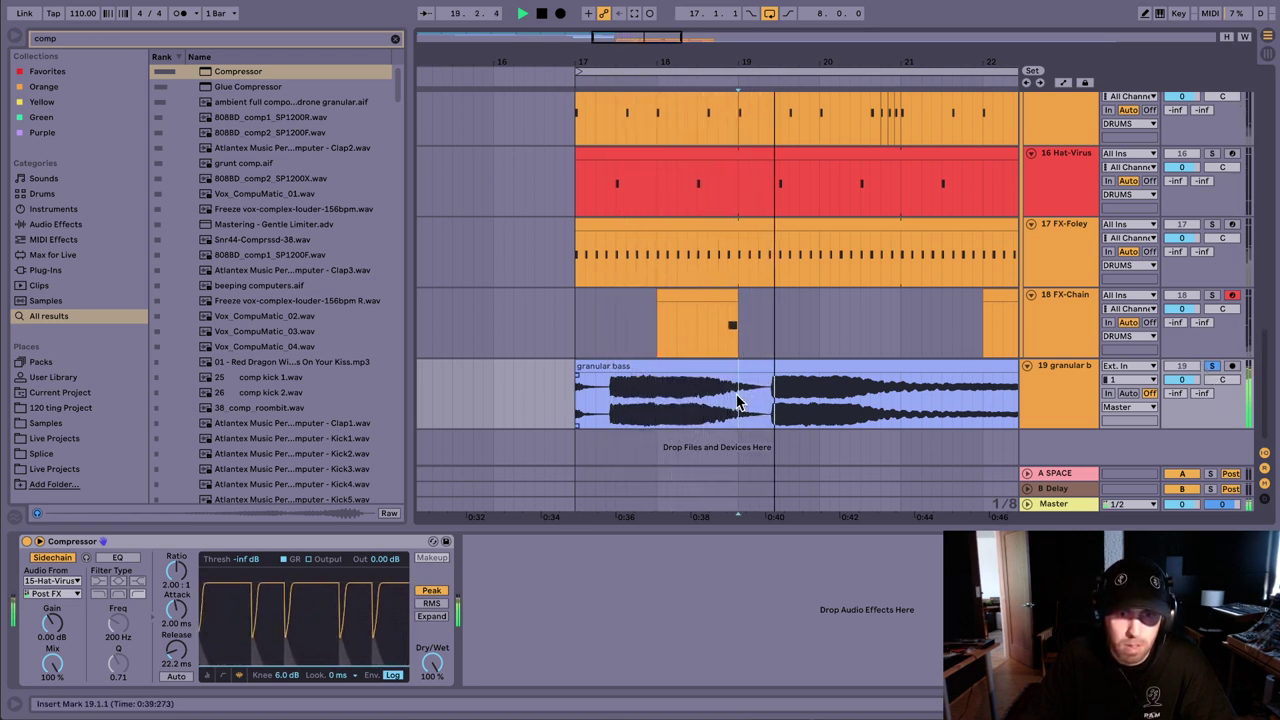
pyautogui.click(1212, 366)
pyautogui.moveTo(966, 49); pyautogui.dragTo(828, 57)
pyautogui.press('space')
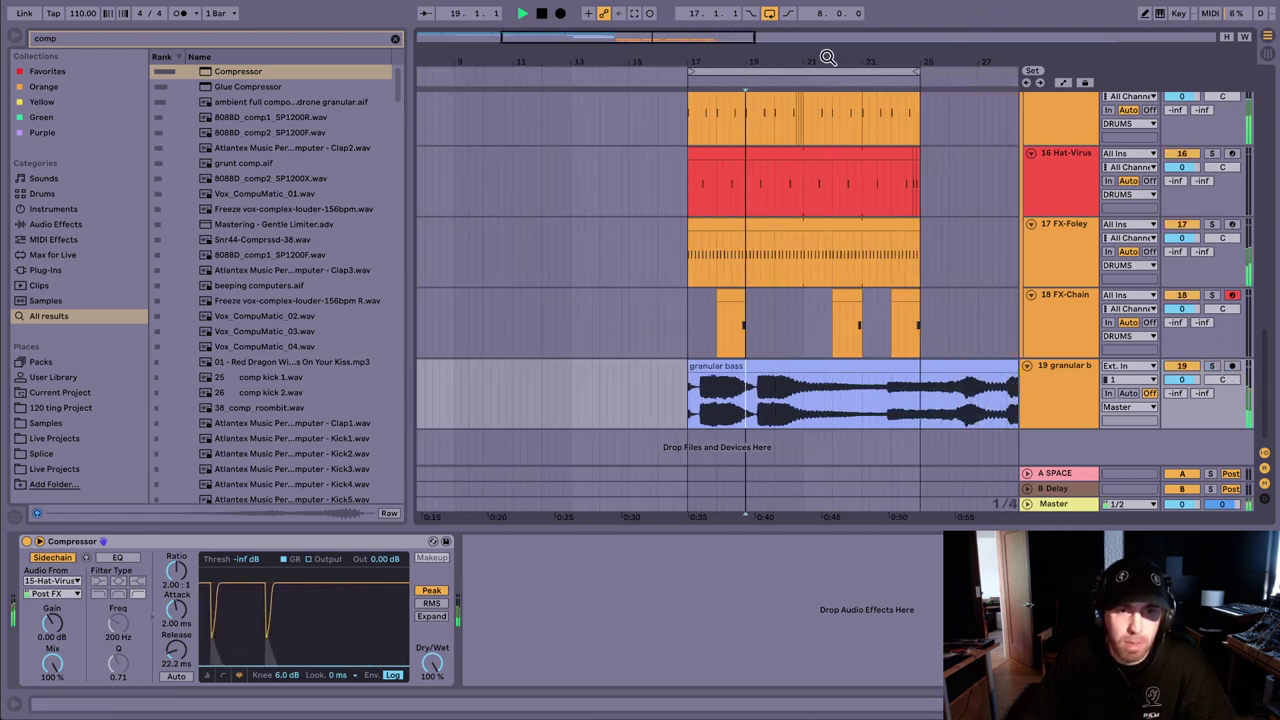
pyautogui.click(694, 332)
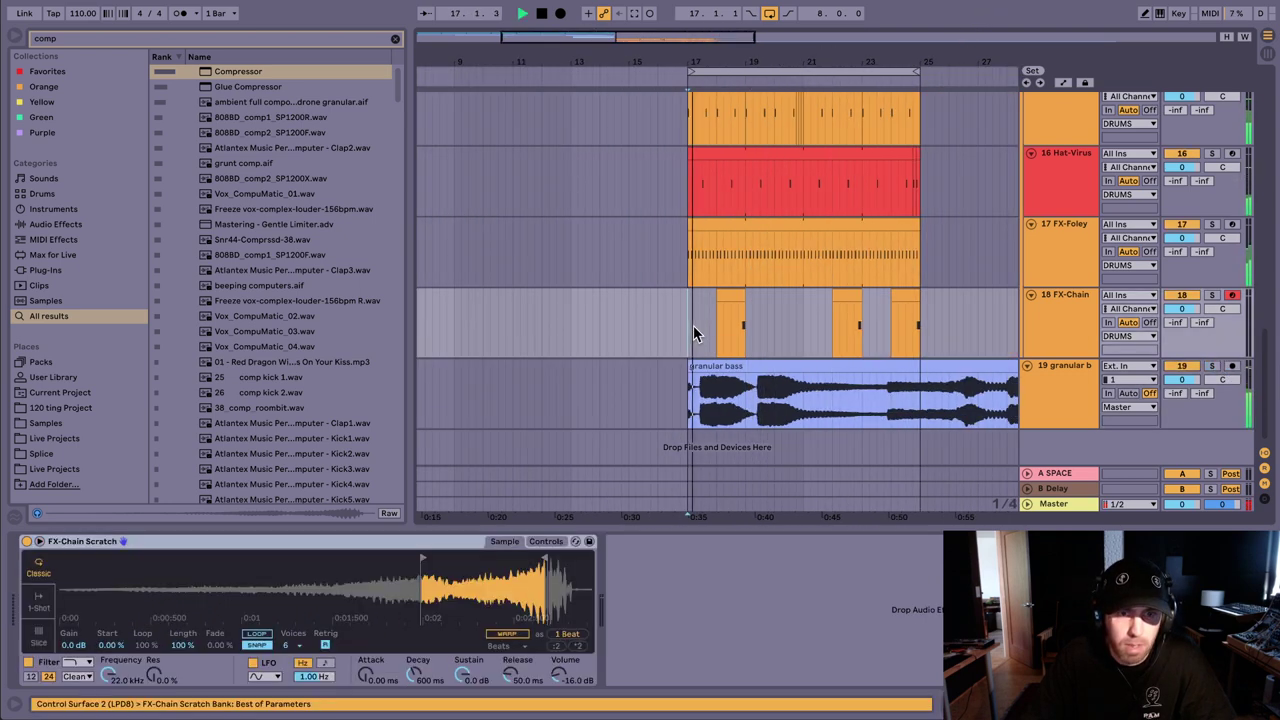
pyautogui.moveTo(706, 68); pyautogui.dragTo(585, 78)
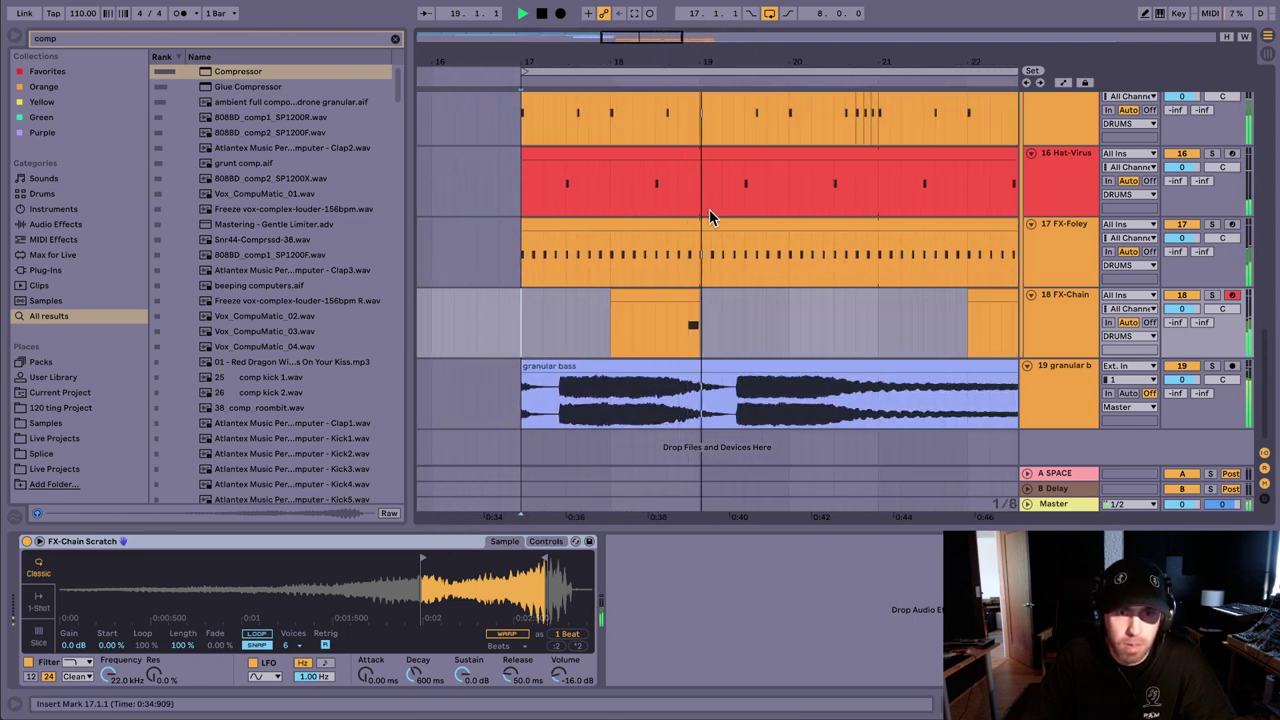
# Step: Move the granular bass clip's sample start to 0:49:708 and play the result from bar 17
pyautogui.click(762, 365)
pyautogui.scroll(-3, 800, 358)
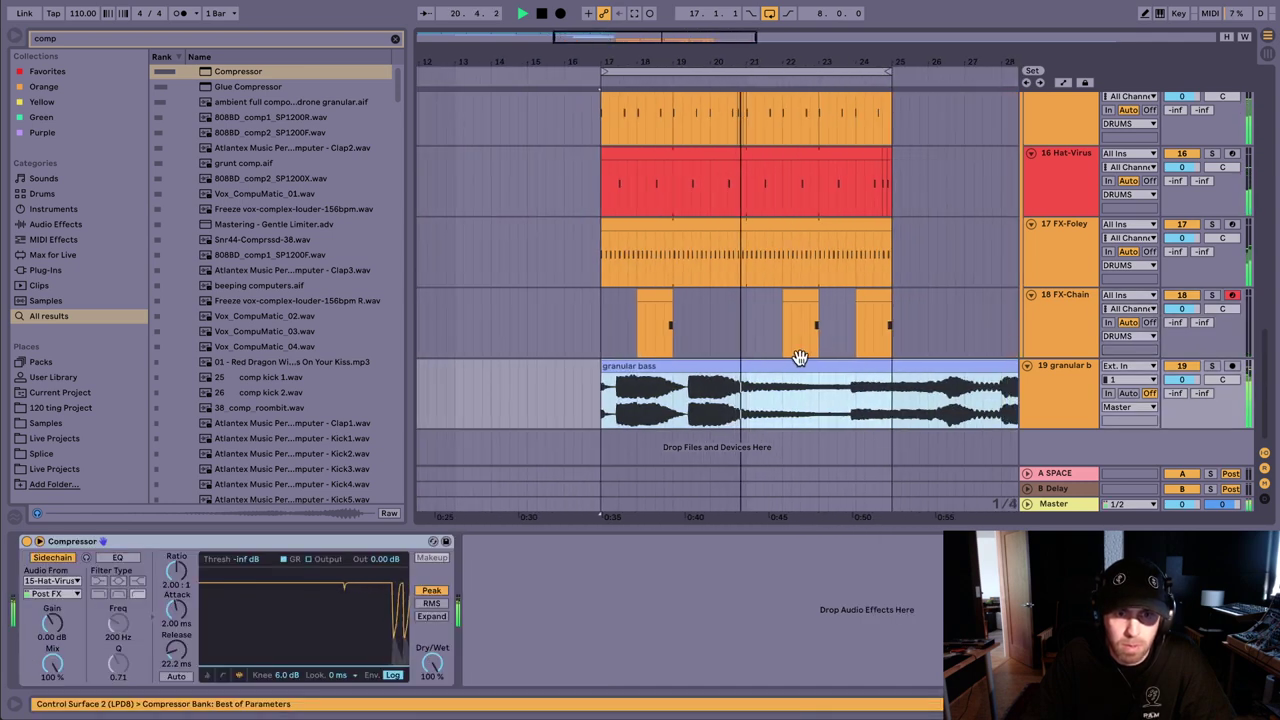
pyautogui.doubleClick(828, 366)
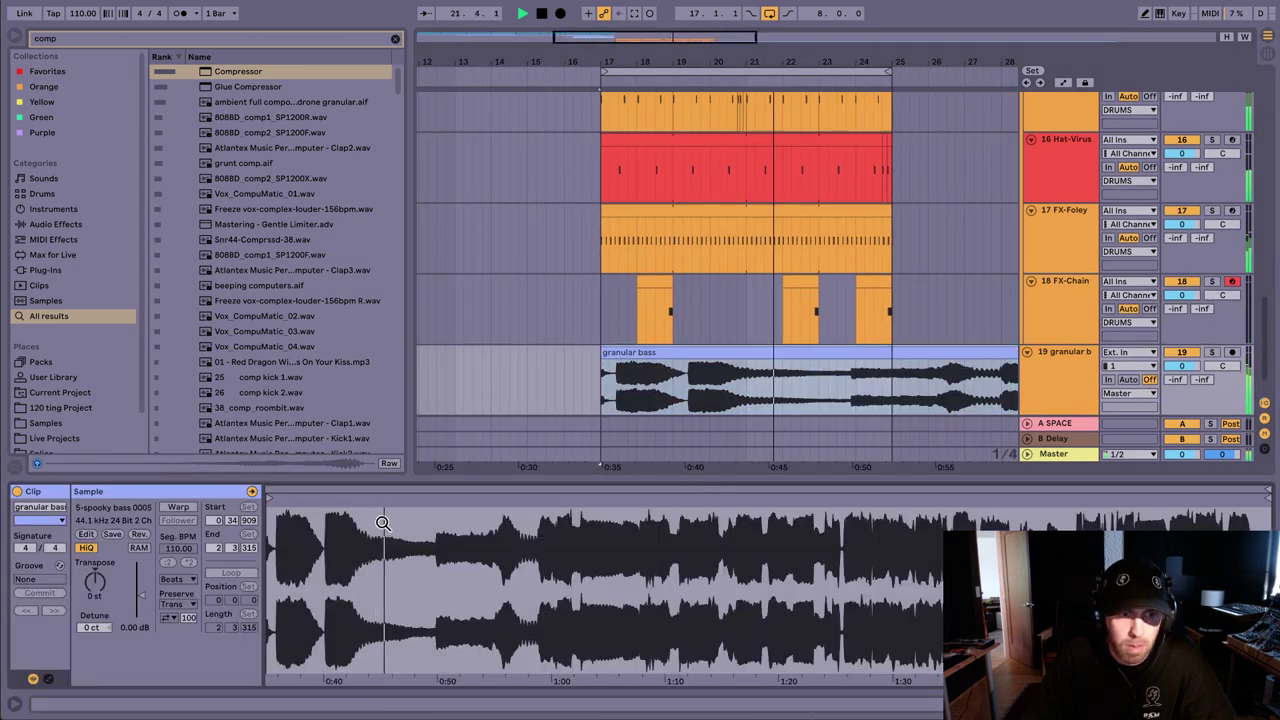
pyautogui.moveTo(276, 510); pyautogui.dragTo(434, 508)
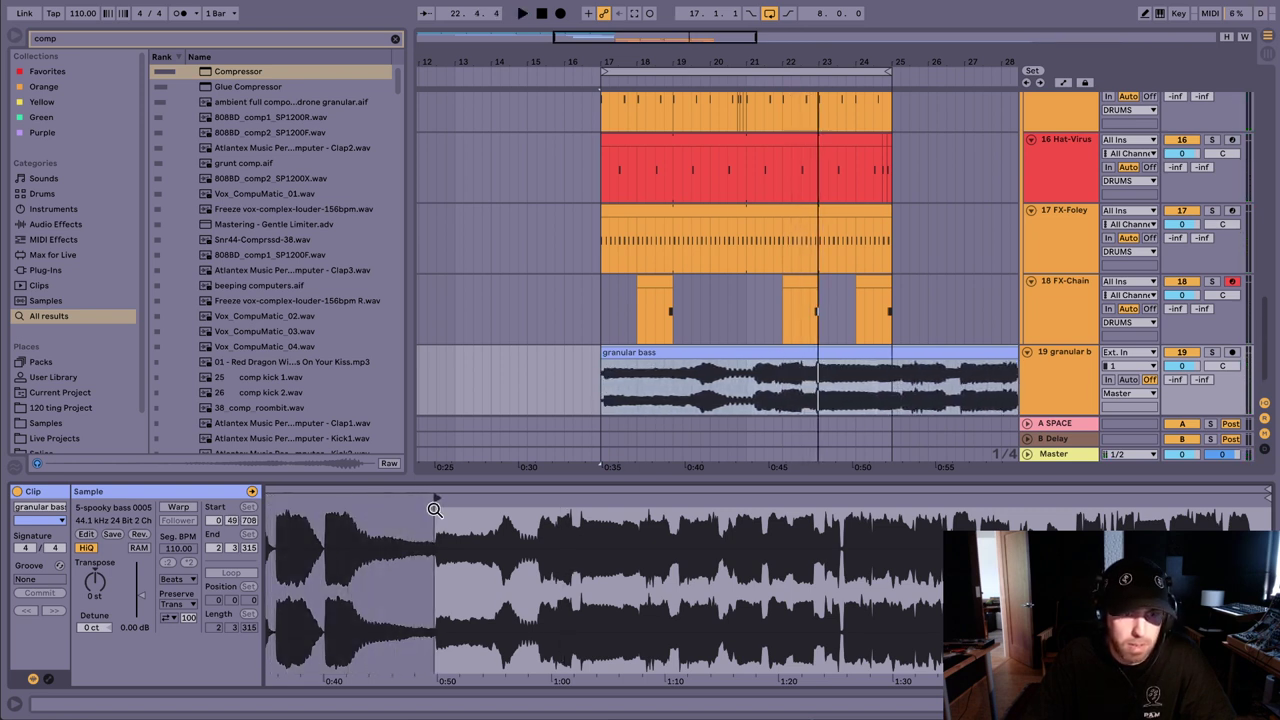
pyautogui.click(628, 350)
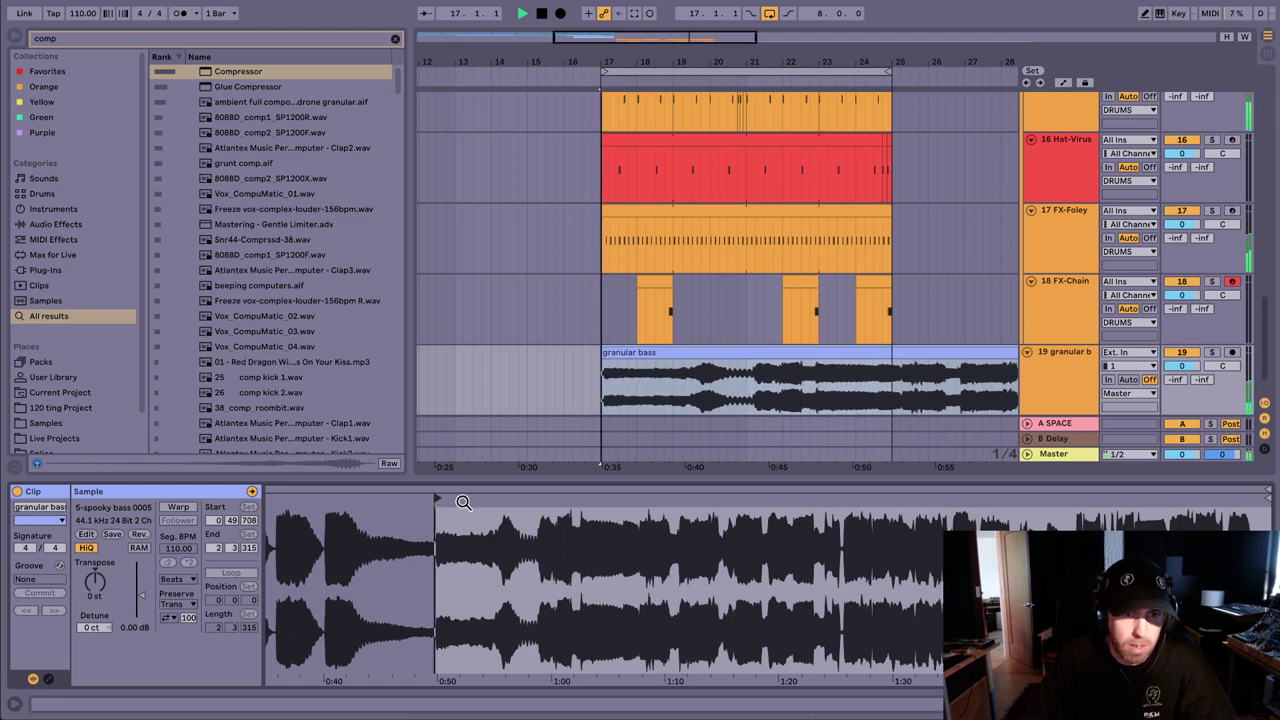
pyautogui.press('space')
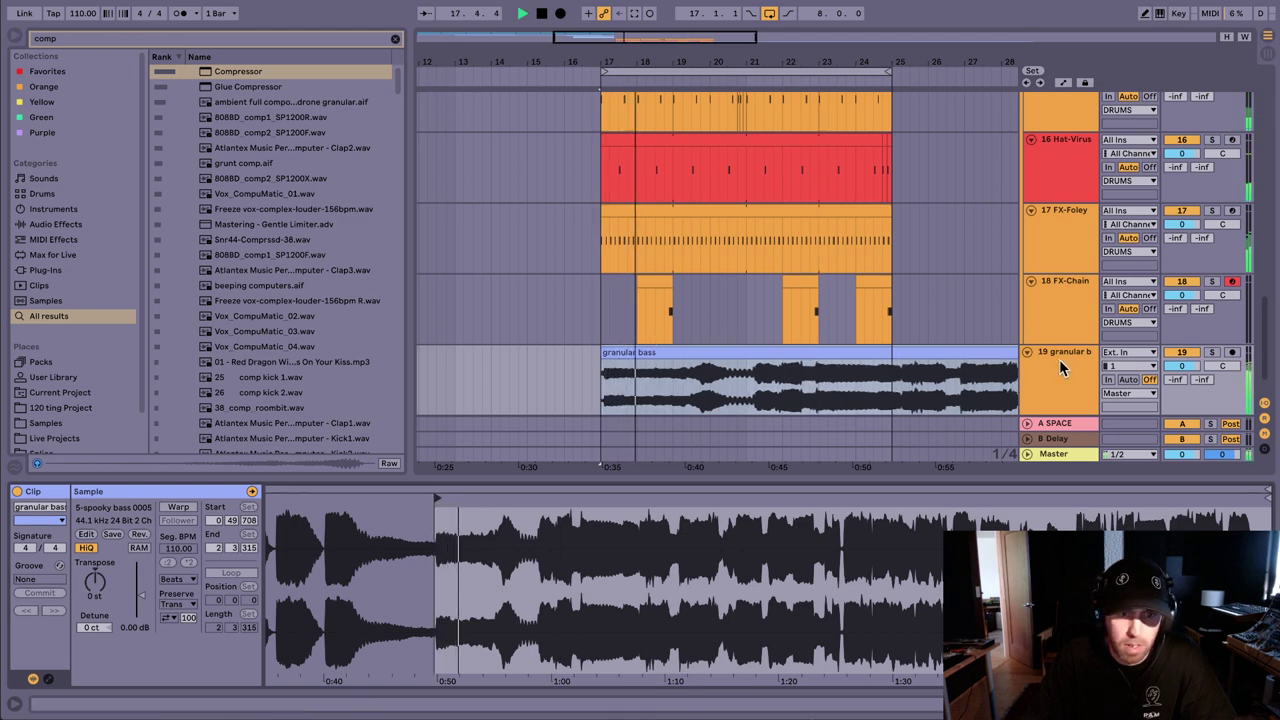
# Step: Split the granular bass clip from 19.1.1 to 19.3.1 and move that piece onto a new track directly below
pyautogui.click(674, 384)
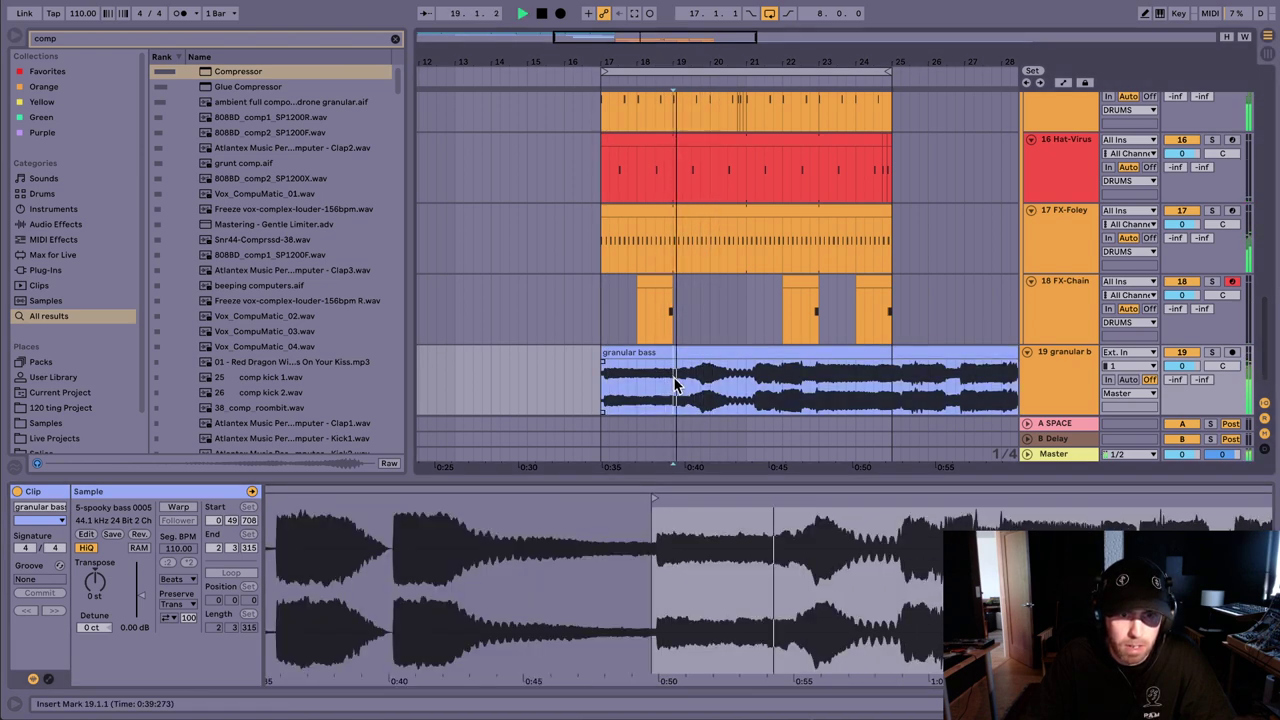
pyautogui.press('space')
pyautogui.moveTo(674, 385); pyautogui.dragTo(691, 383)
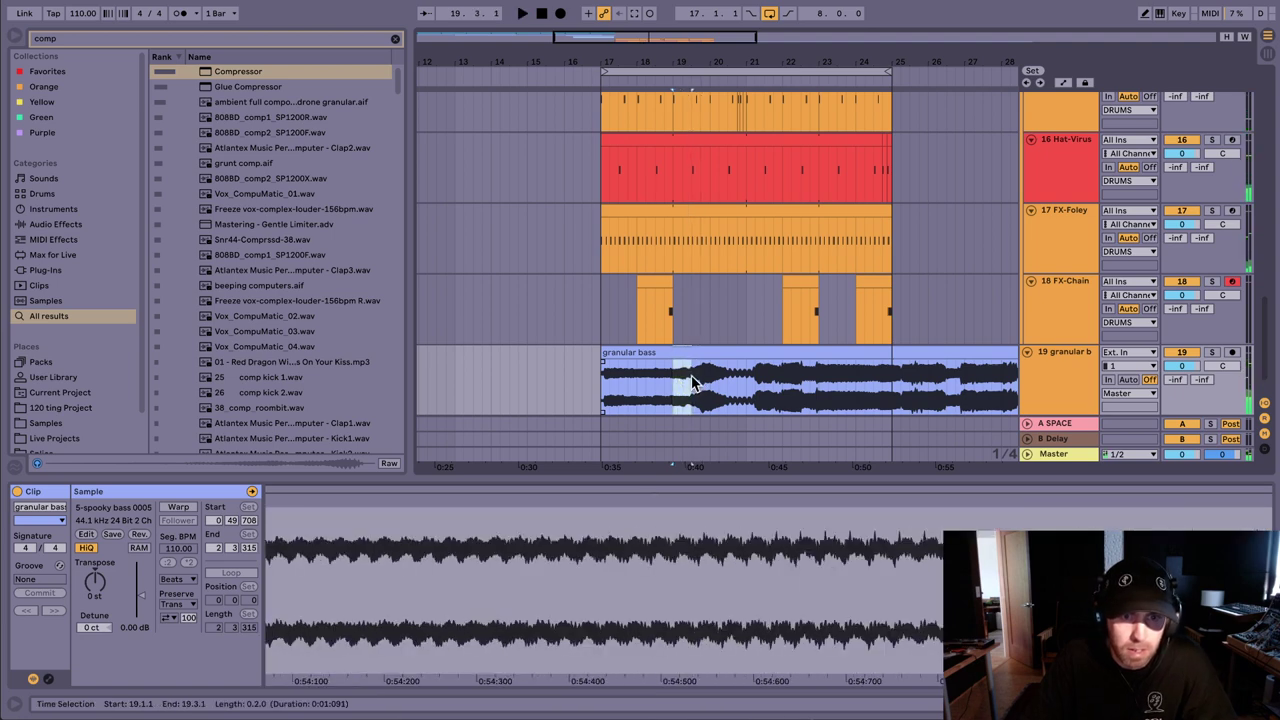
pyautogui.press('super+e')
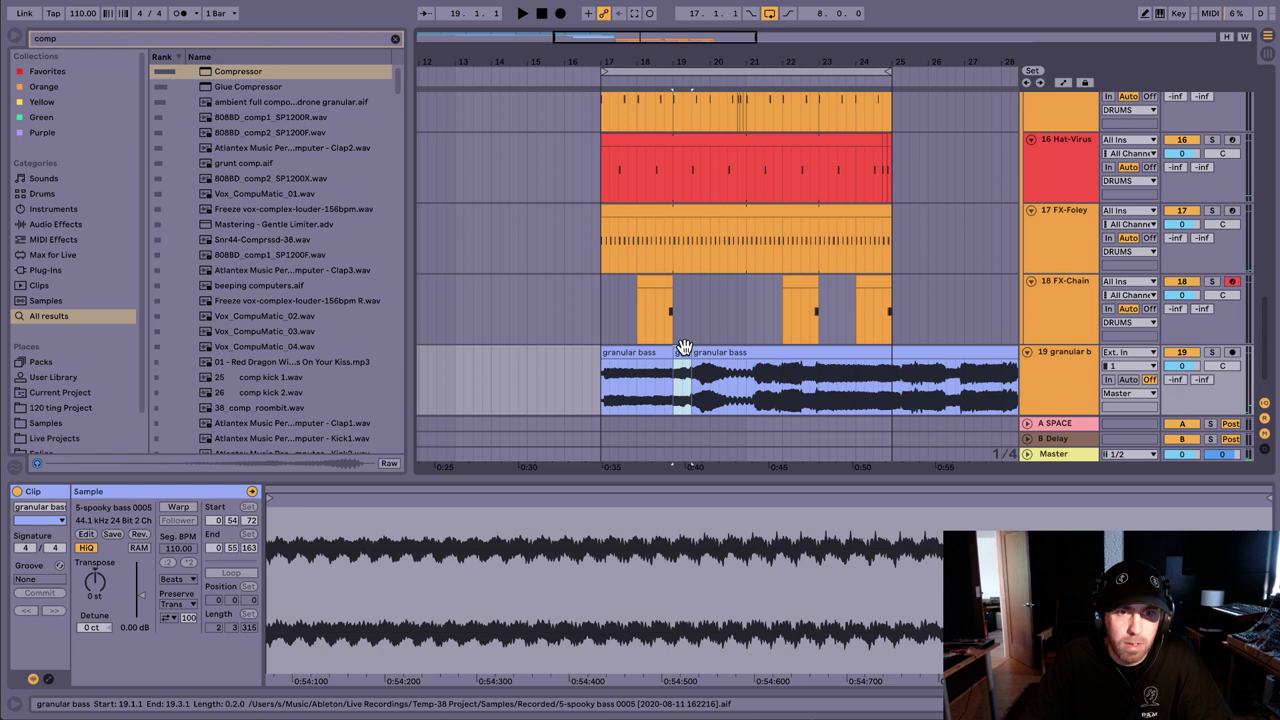
pyautogui.moveTo(684, 347); pyautogui.dragTo(684, 422)
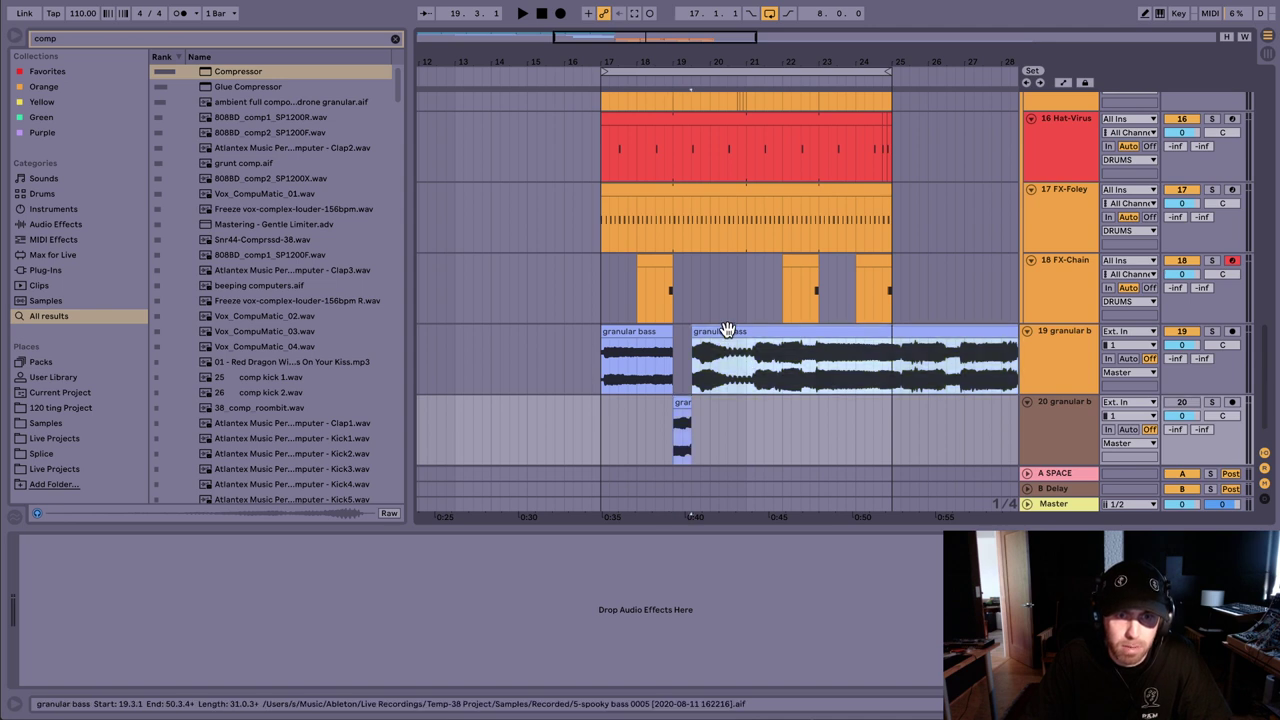
# Step: Listen to the remaining granular bass from 19.3.1 and from bar 22 to find the next section to separate
pyautogui.click(697, 366)
pyautogui.press('space')
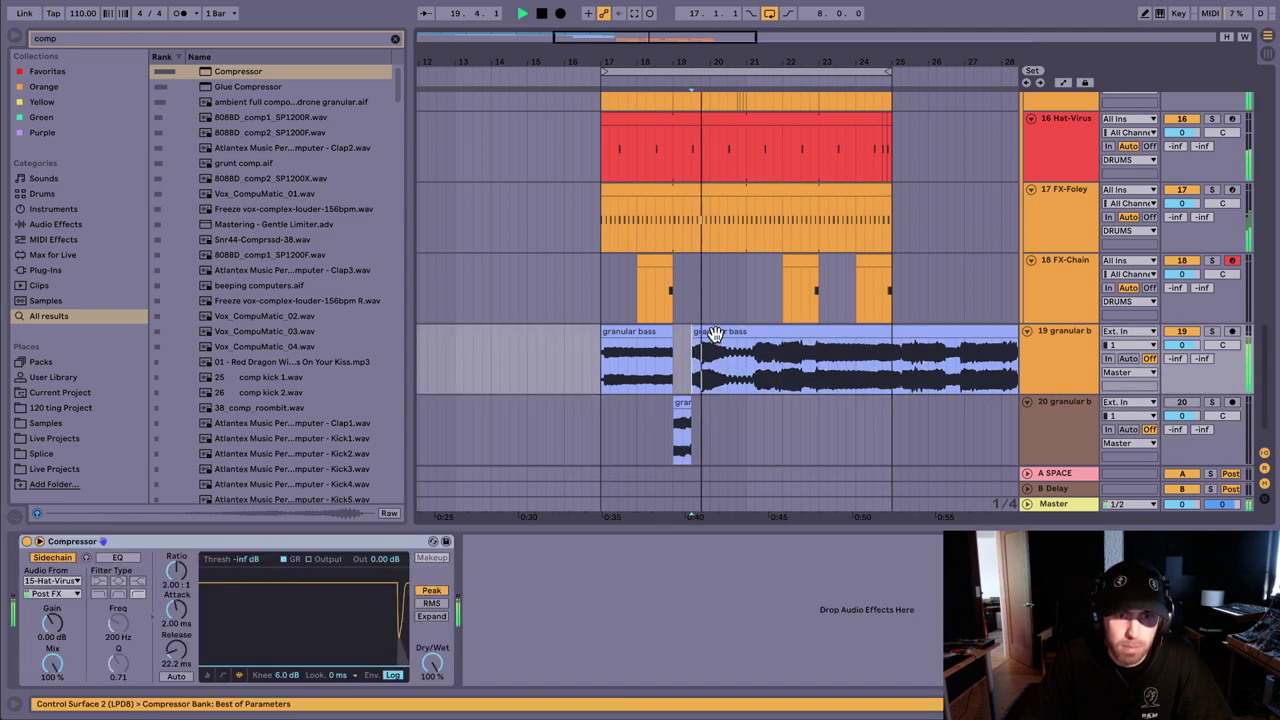
pyautogui.click(782, 362)
pyautogui.press('space')
pyautogui.press('space')
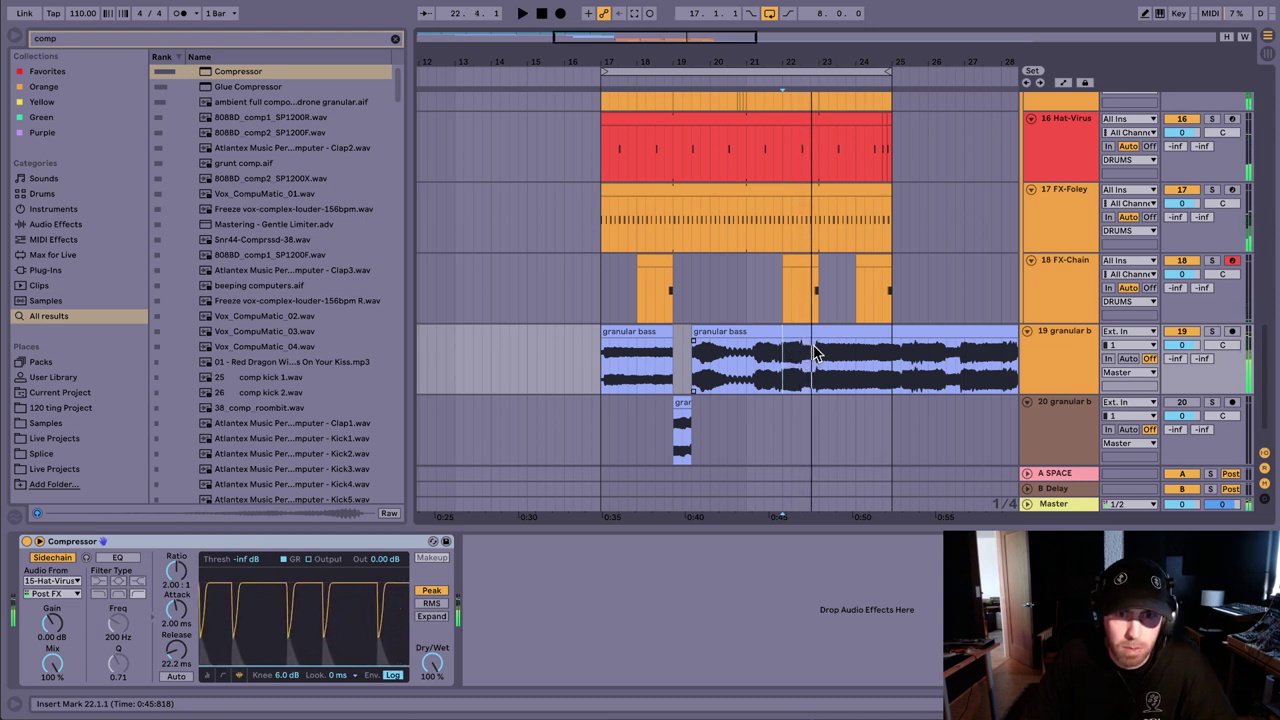
# Step: Split off the one-beat granular bass piece ending at 22.3.3, move it to track 20 and play from there
pyautogui.keyDown('shift'); pyautogui.click(815, 352); pyautogui.keyUp('shift')
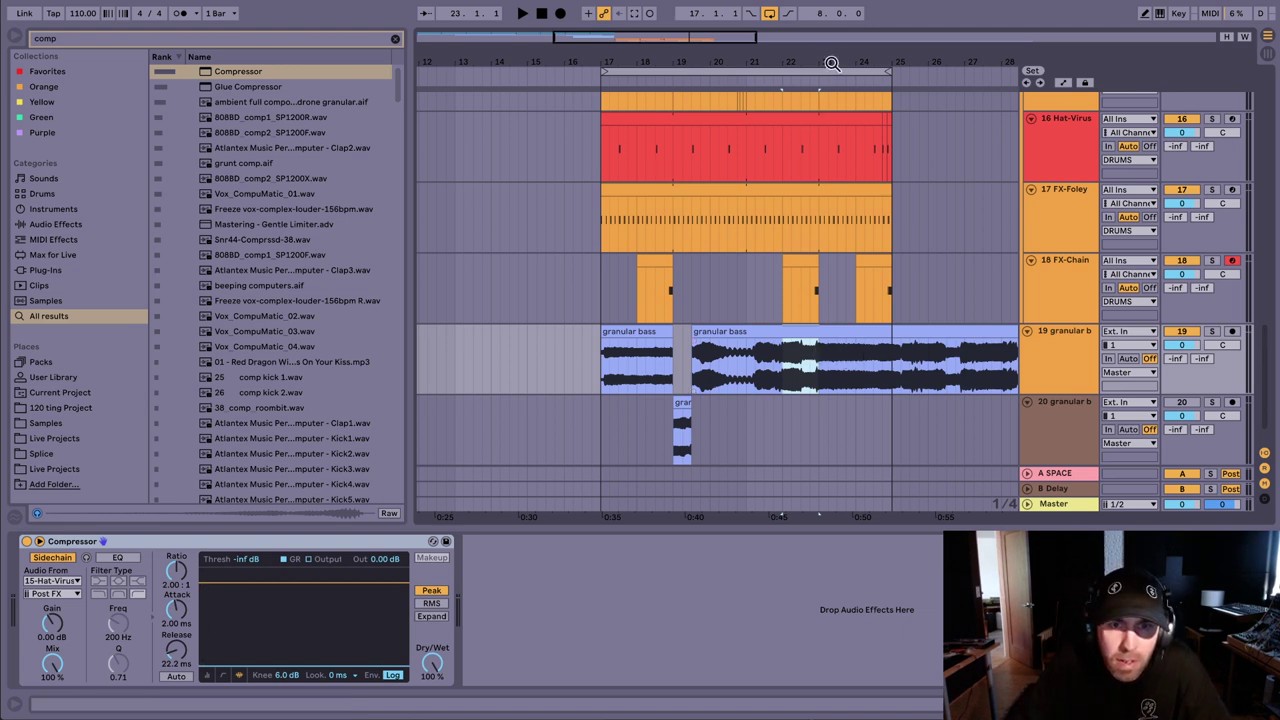
pyautogui.moveTo(812, 55); pyautogui.dragTo(812, 100)
pyautogui.moveTo(781, 361); pyautogui.dragTo(786, 408)
pyautogui.press('super+e')
pyautogui.press('space')
pyautogui.press('space')
pyautogui.click(798, 356)
pyautogui.press('space')
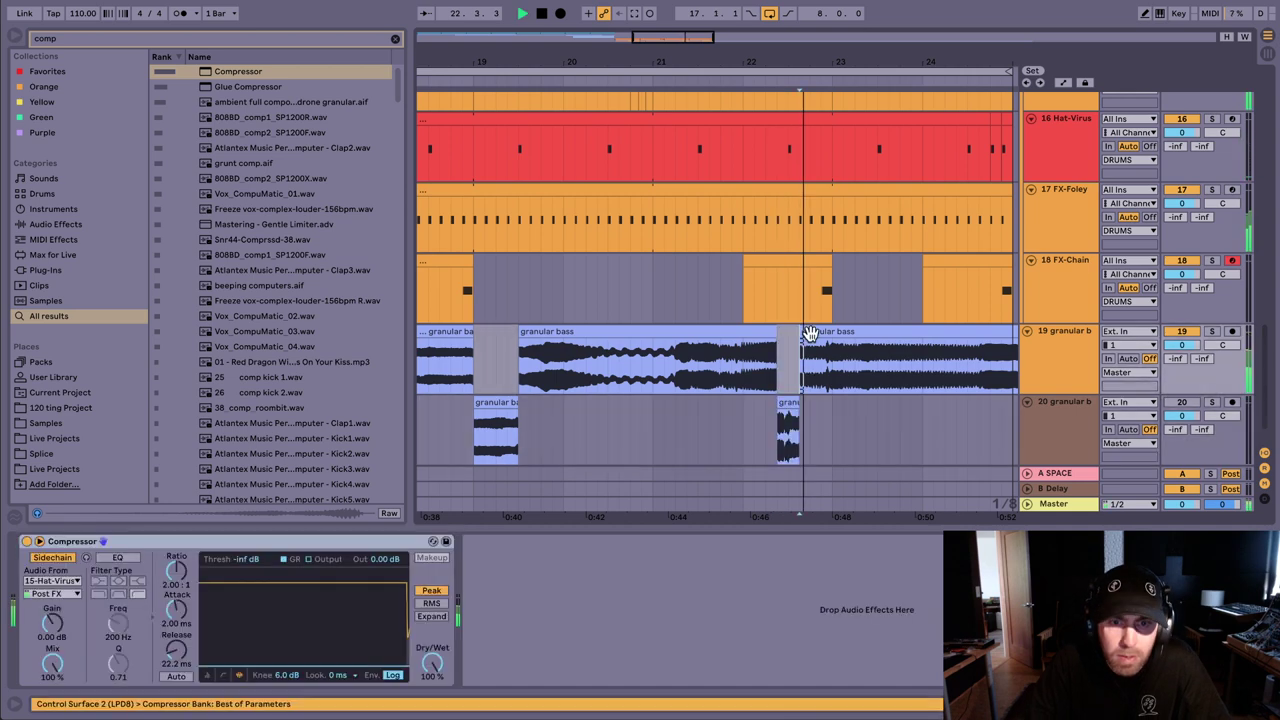
pyautogui.moveTo(886, 60); pyautogui.dragTo(815, 60)
pyautogui.press('space')
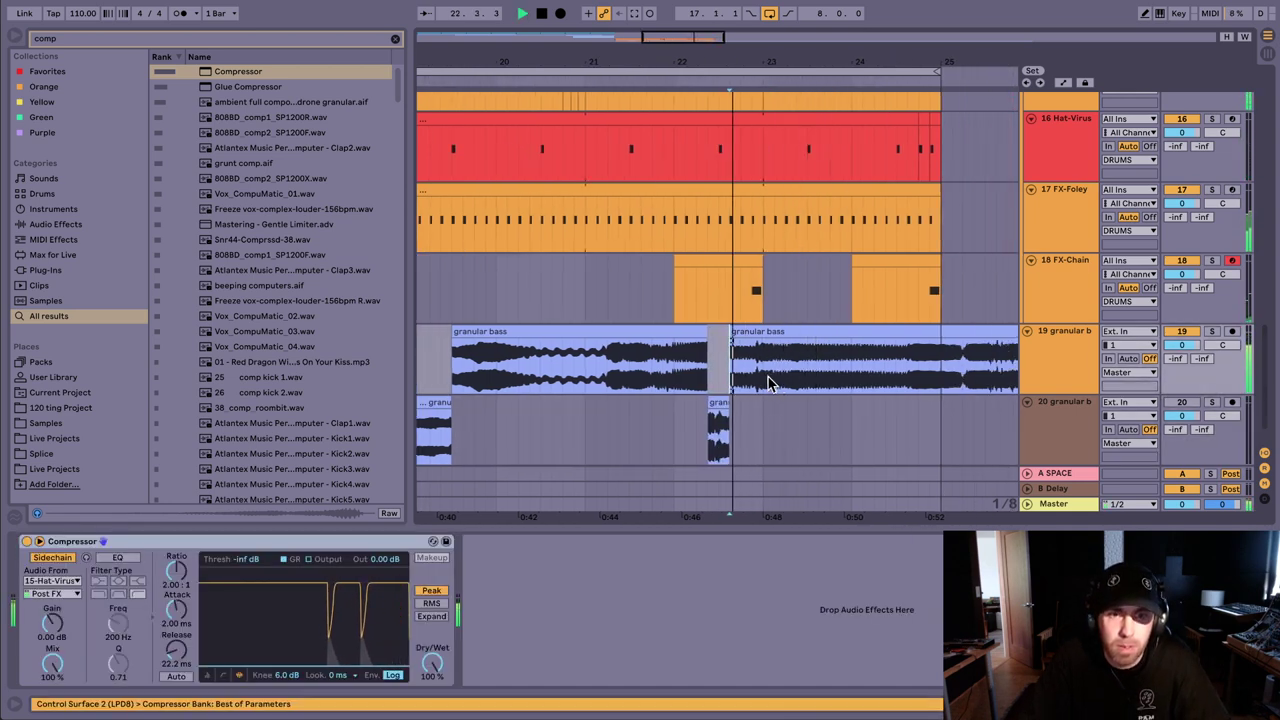
# Step: Listen from 23.1.1, then split off the granular bass beyond bar 25 and move it to start at 17.1.1 on track 19
pyautogui.click(763, 373)
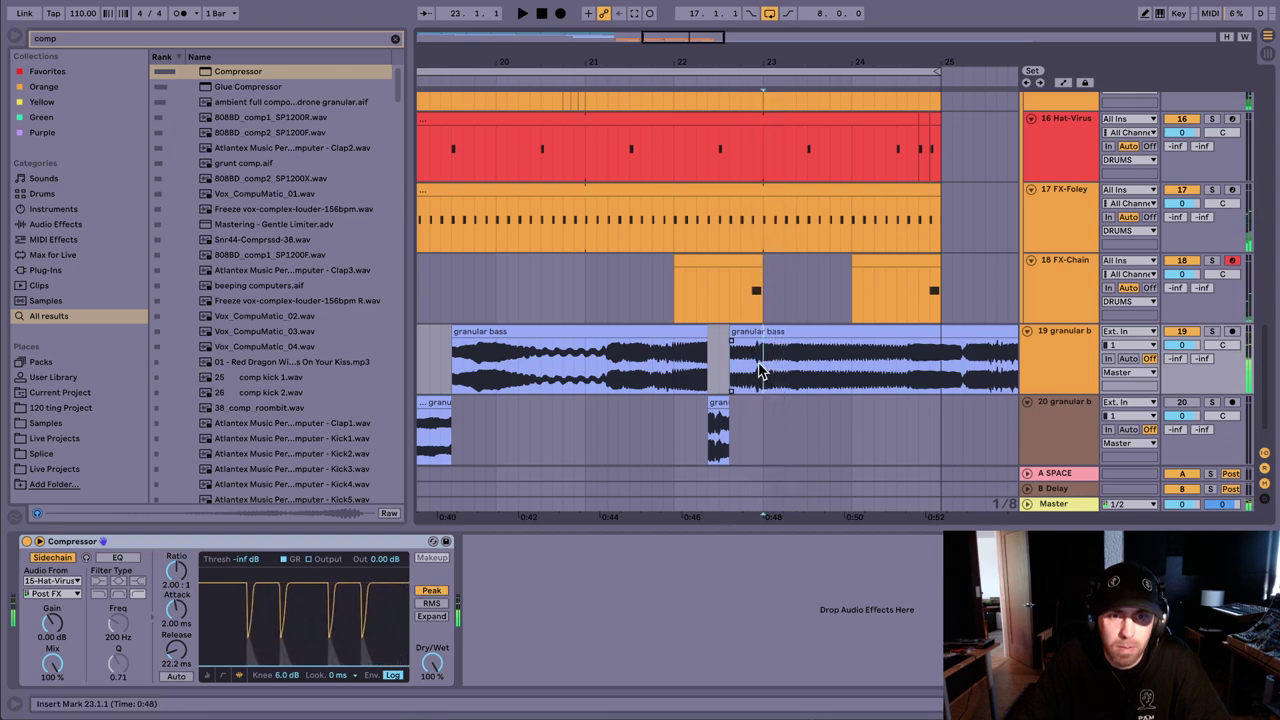
pyautogui.press('space')
pyautogui.moveTo(844, 58); pyautogui.dragTo(709, 10)
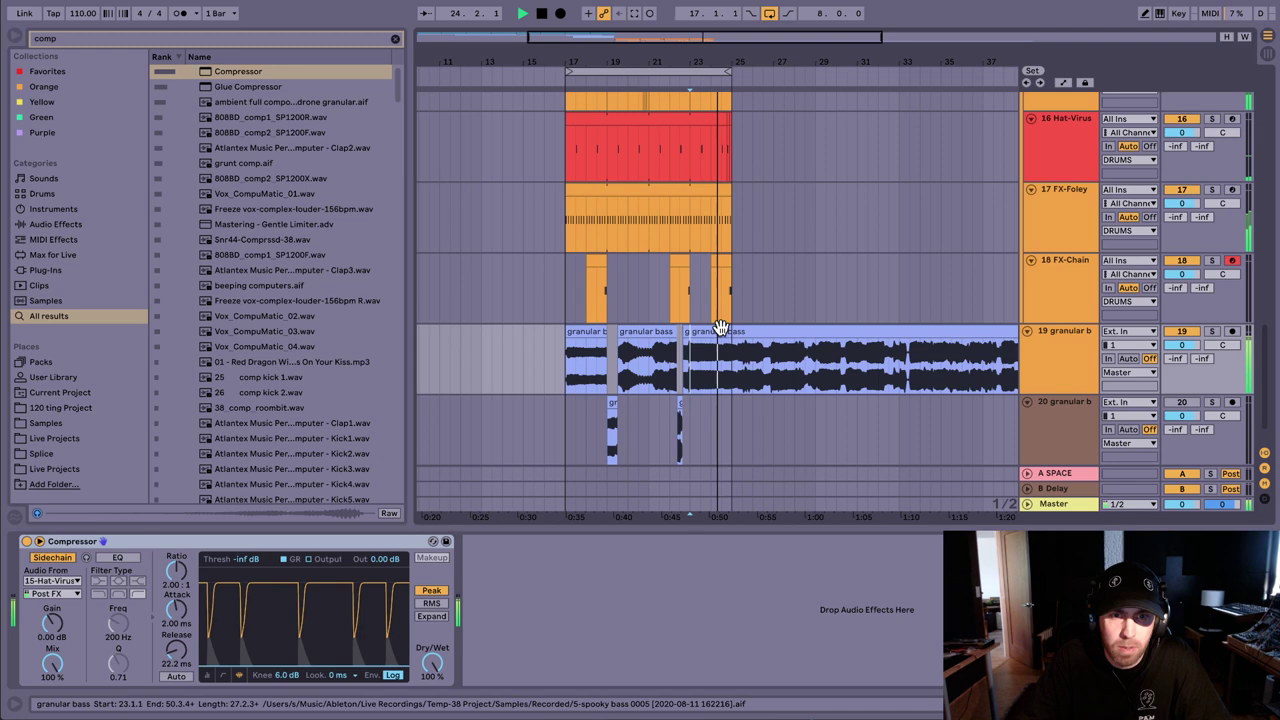
pyautogui.hotkey('ctrl', 'j')
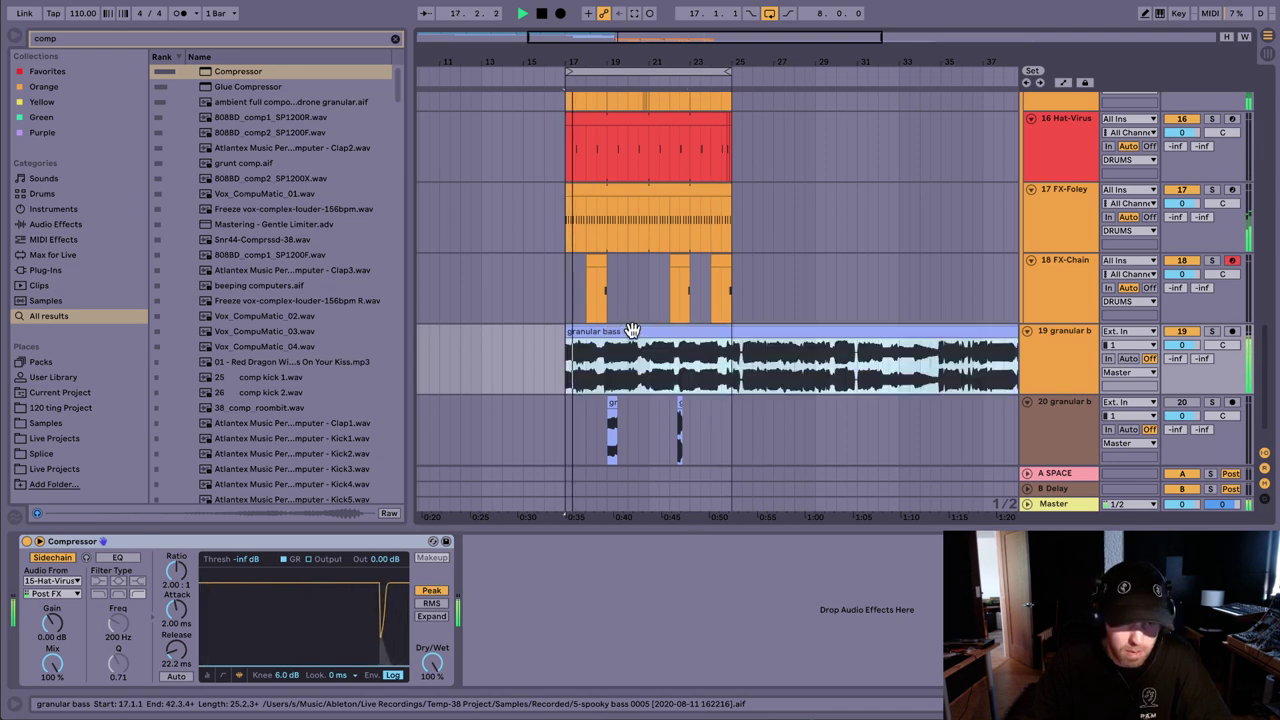
# Step: Split the track 19 granular bass from 17.3.1 to 17.3.3, deactivate that piece and play from 17.1.1
pyautogui.scroll(5, 572, 316)
pyautogui.press('space')
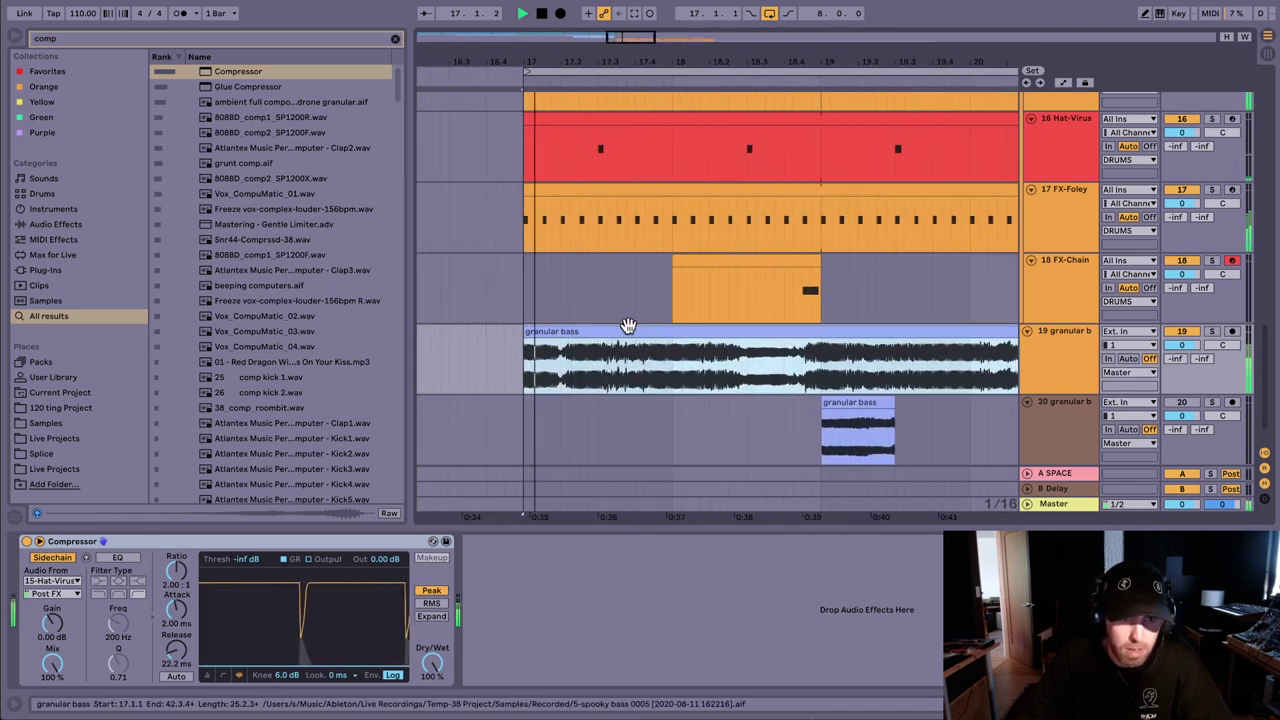
pyautogui.click(598, 375)
pyautogui.press('space')
pyautogui.moveTo(599, 368); pyautogui.dragTo(617, 368)
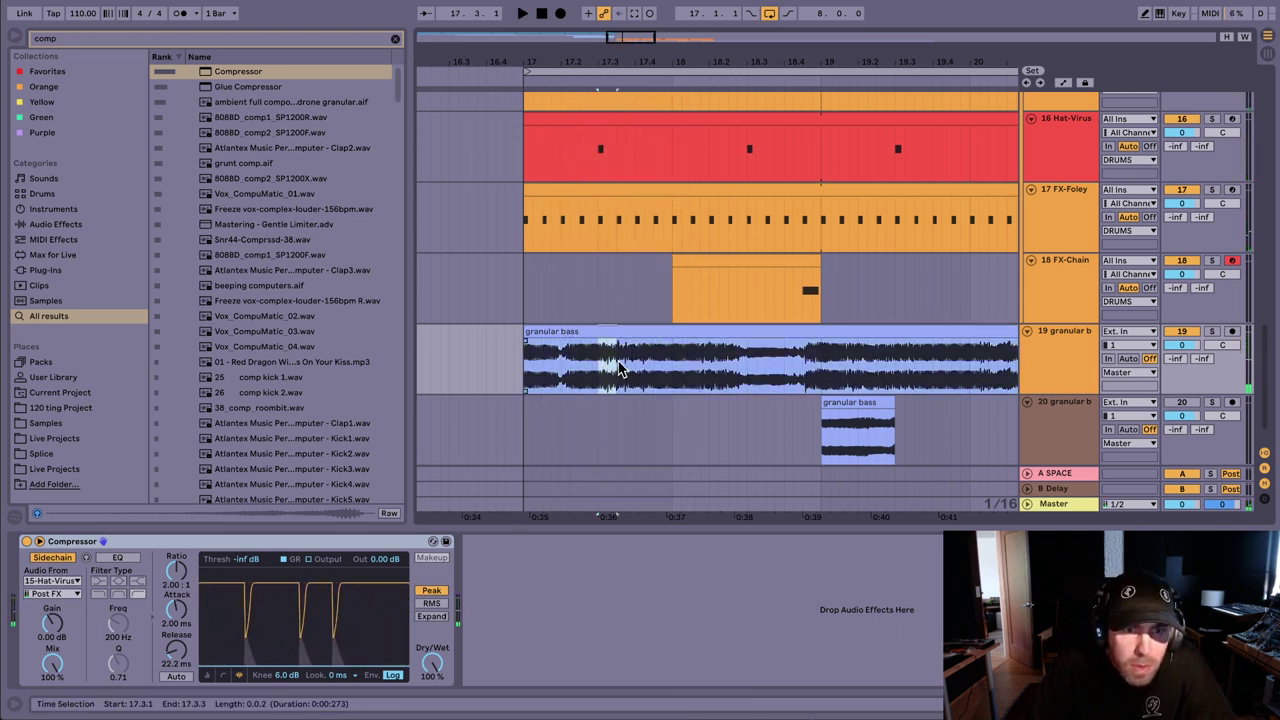
pyautogui.hotkey('ctrl', 'e')
pyautogui.press('r')
pyautogui.press('space')
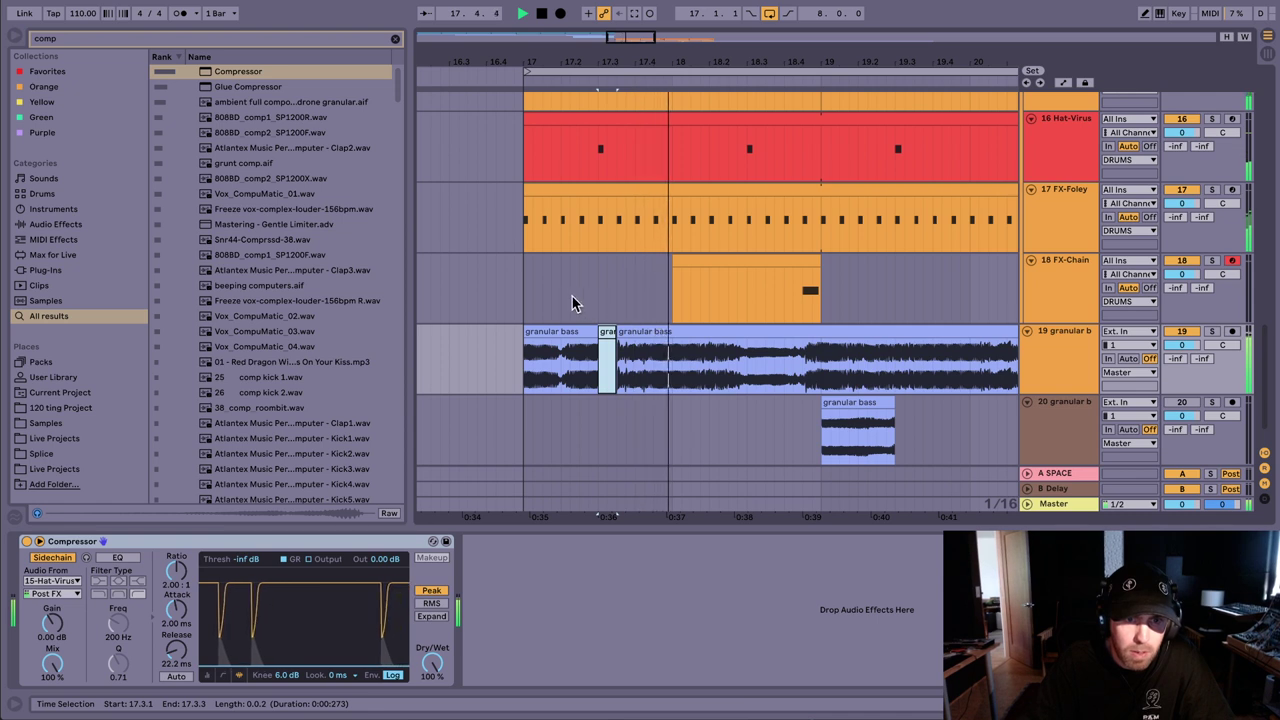
pyautogui.click(522, 290)
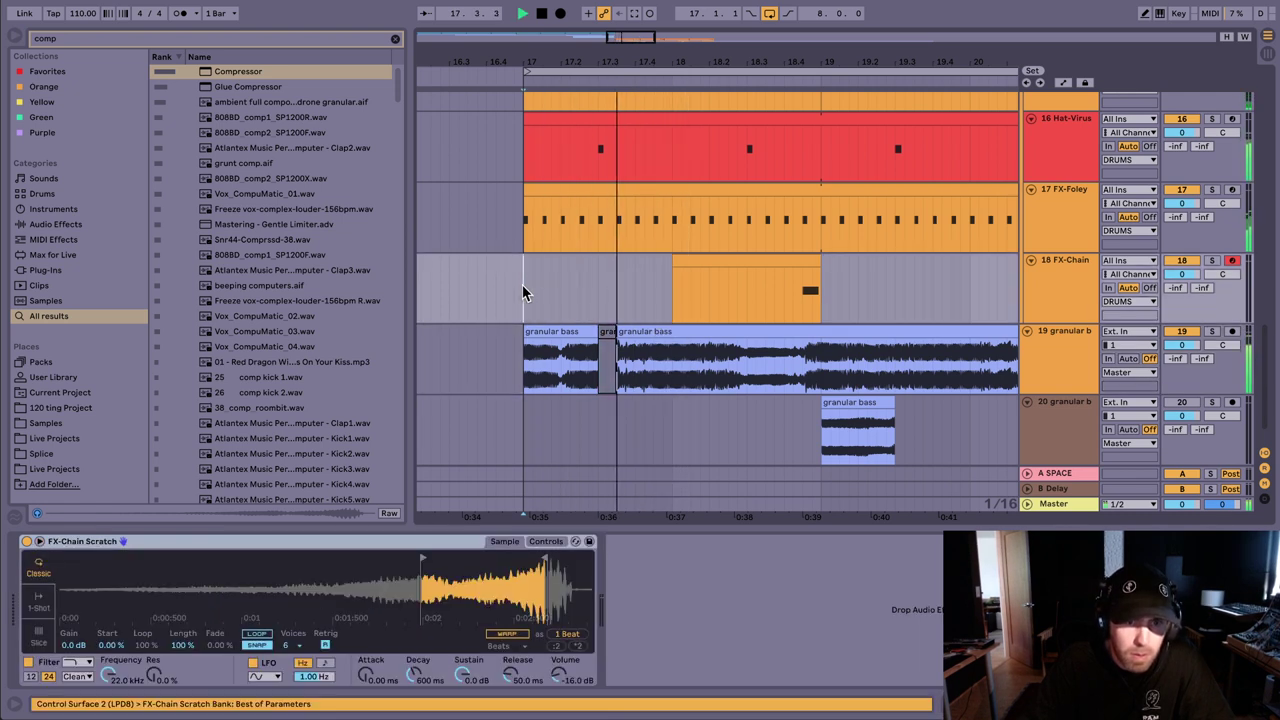
# Step: Split and deactivate the granular bass from 18.1.1 to 18.1.4, and trim the following clip's start to 18.2.1
pyautogui.press('space')
pyautogui.moveTo(672, 362)
pyautogui.mouseDown()
pyautogui.moveTo(709, 354)
pyautogui.moveTo(696, 360)
pyautogui.mouseUp()
pyautogui.press('super+e')
pyautogui.click(697, 362)
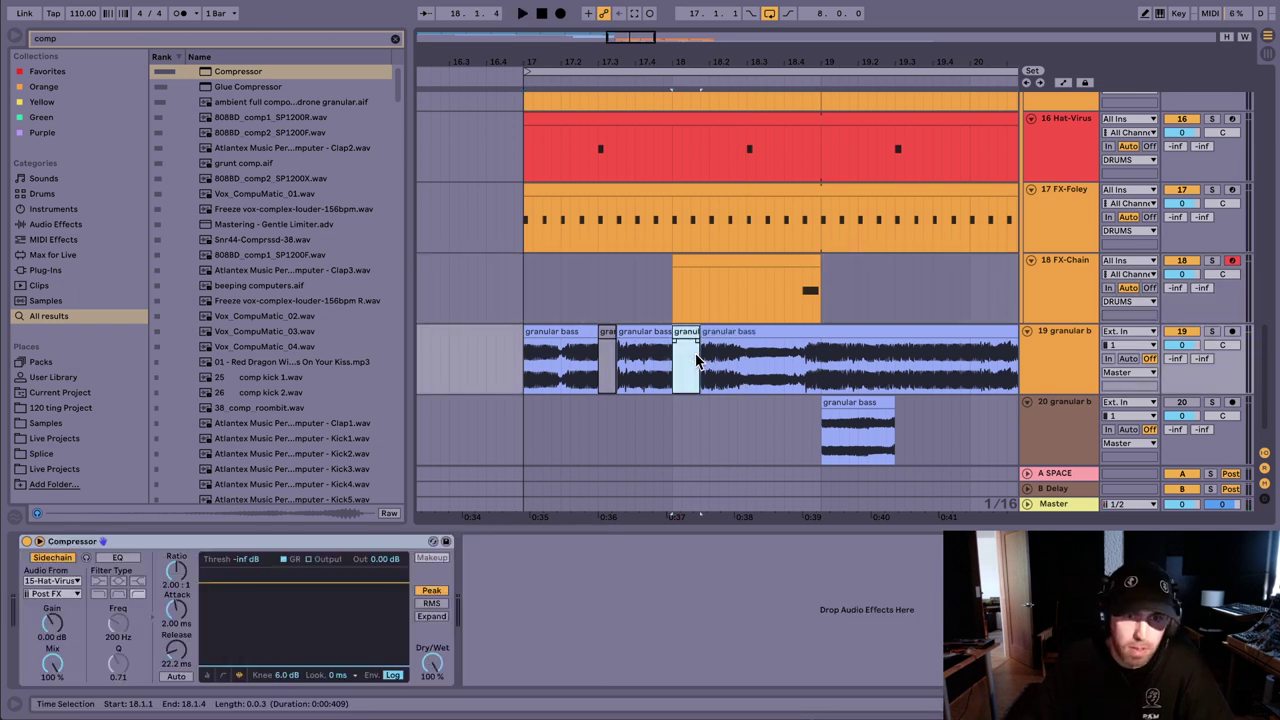
pyautogui.press('space')
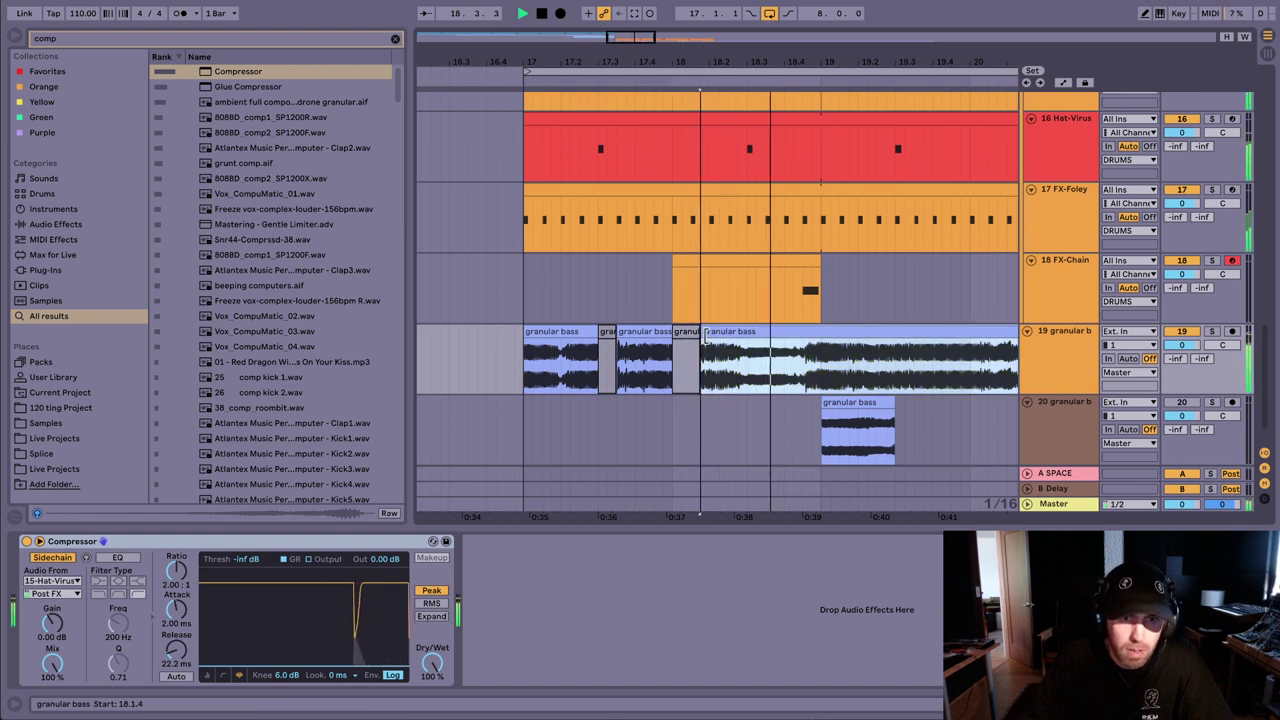
pyautogui.click(672, 312)
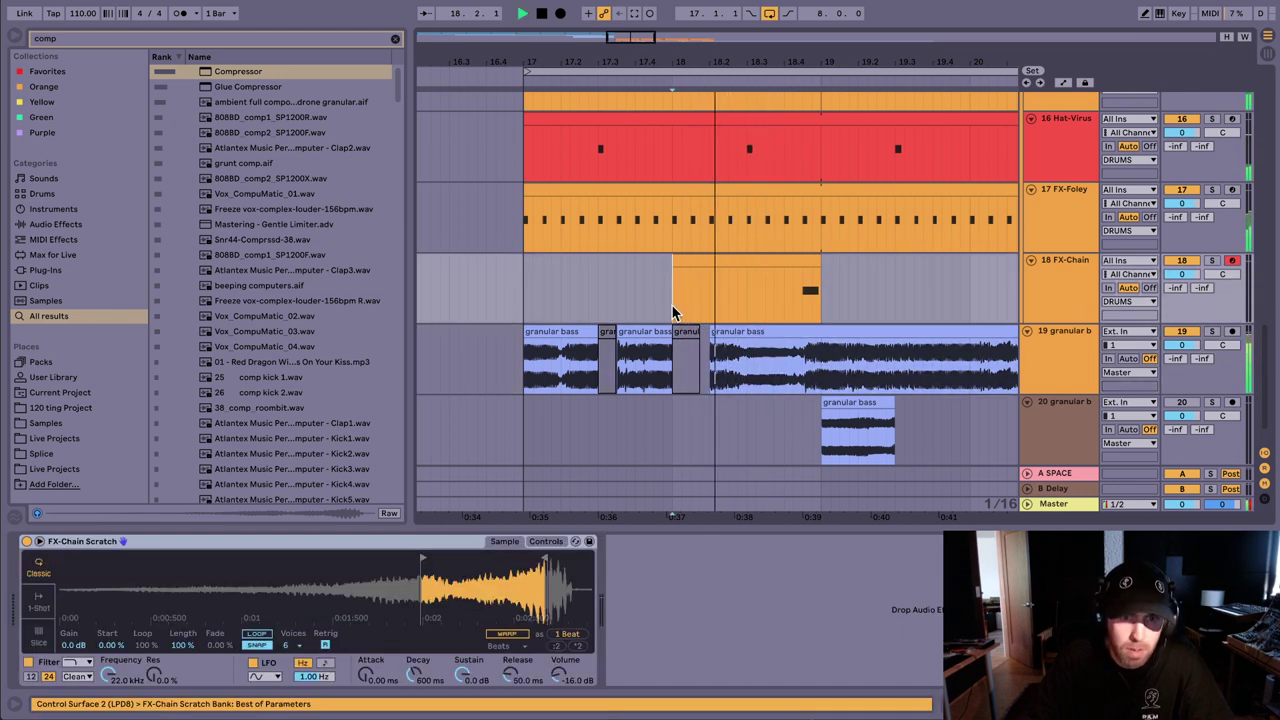
# Step: Split the track 19 granular bass at 19.1.1 and listen to the part that follows
pyautogui.click(845, 340)
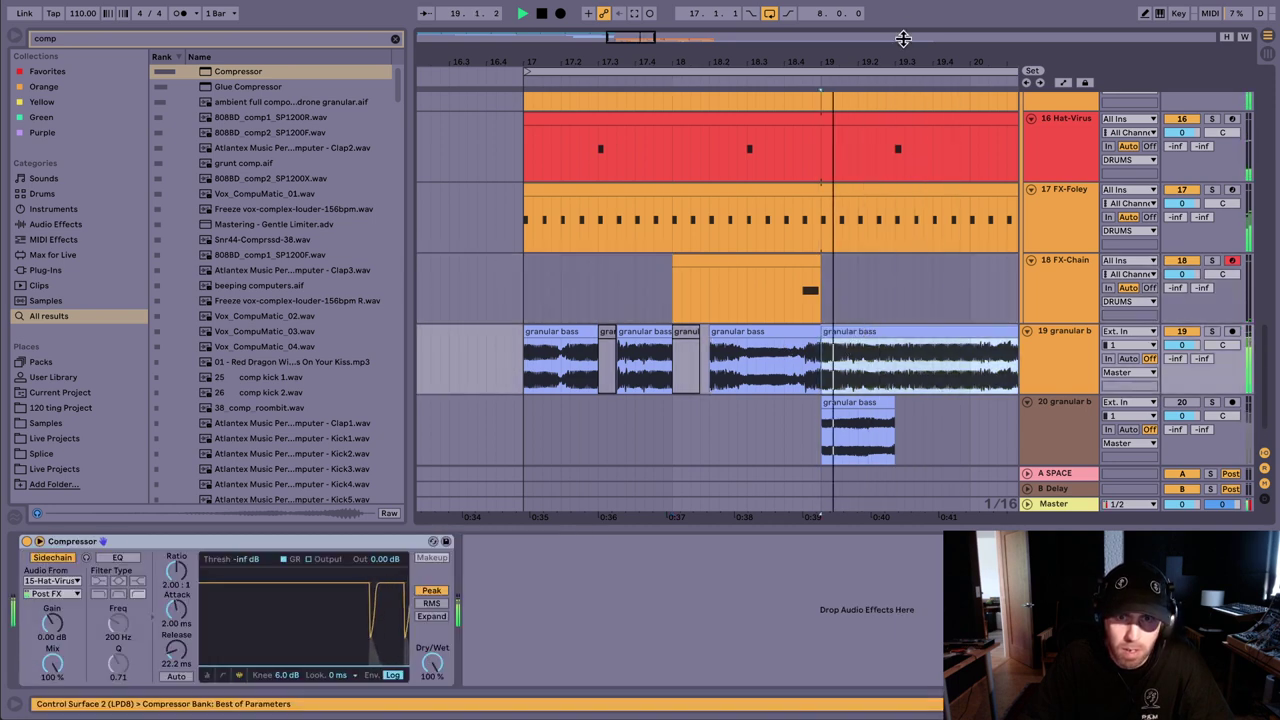
pyautogui.moveTo(894, 59); pyautogui.dragTo(669, 30)
pyautogui.click(726, 331)
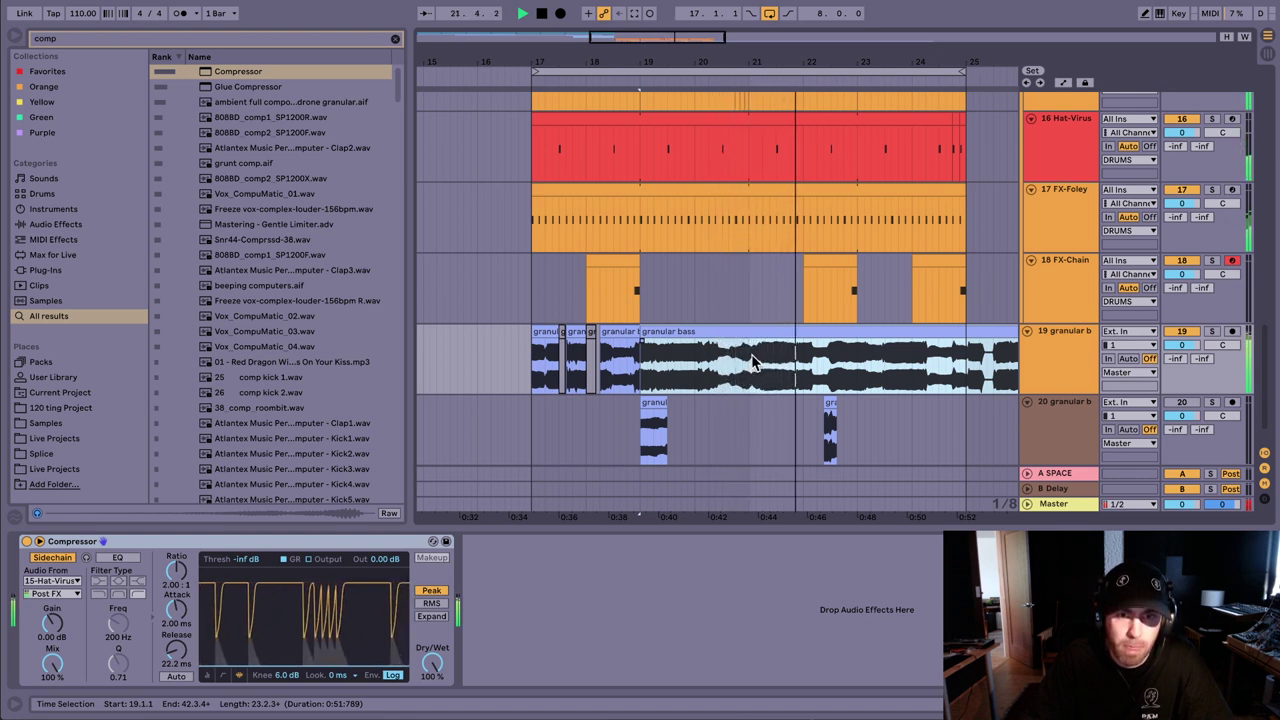
# Step: Split the track 19 granular bass at 21.1.1, shift the following part slightly to the right and play from 21.1.1
pyautogui.click(760, 364)
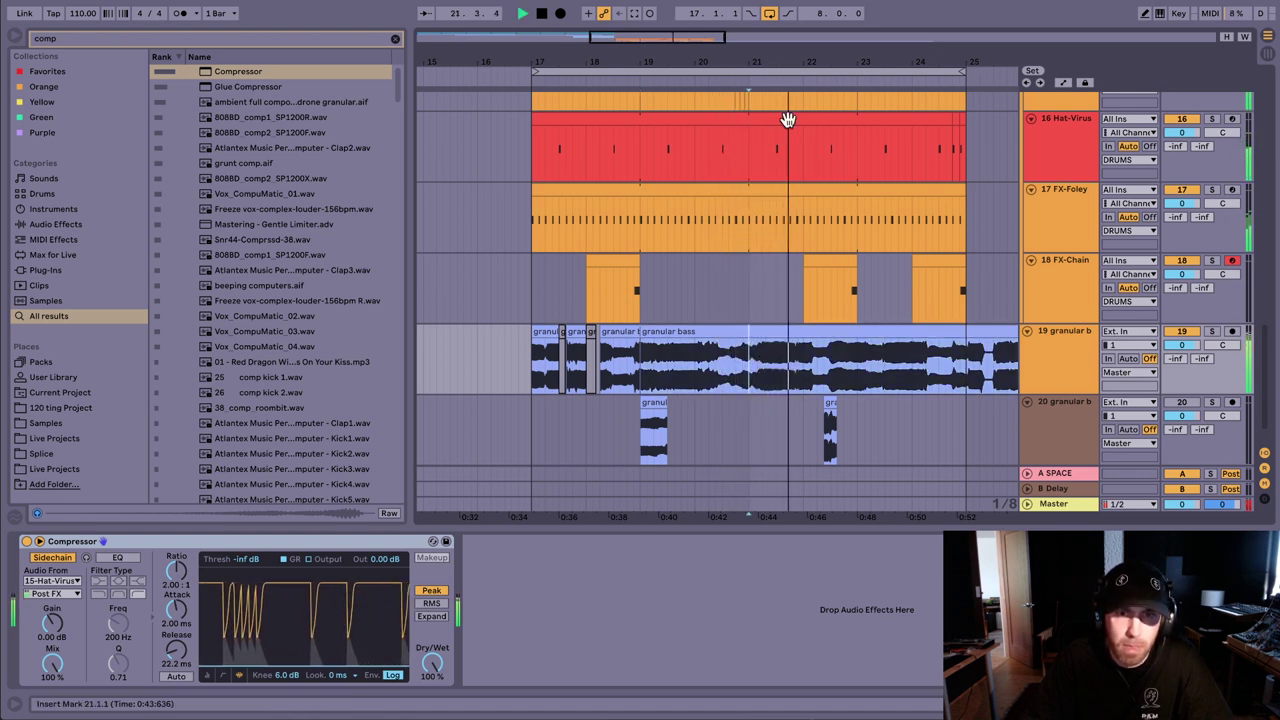
pyautogui.moveTo(768, 62); pyautogui.dragTo(707, 259)
pyautogui.hotkey('ctrl', 'e')
pyautogui.press('space')
pyautogui.hotkey('ctrl', 'e')
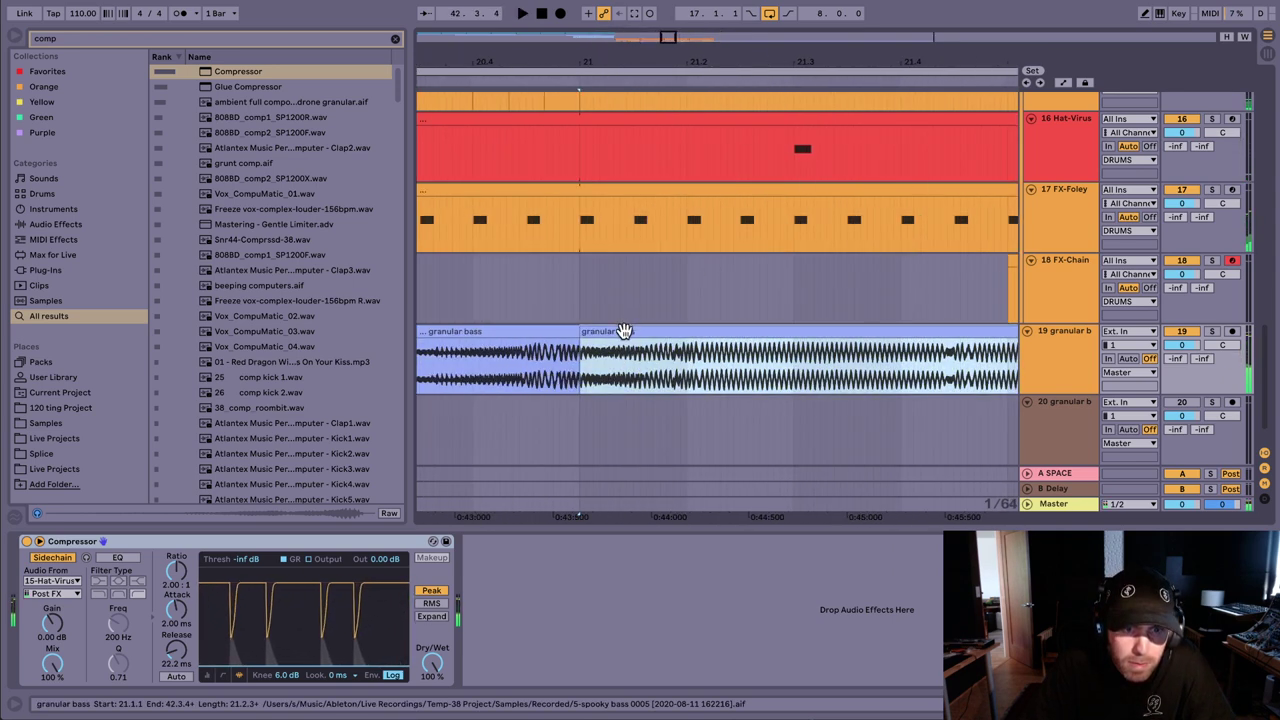
pyautogui.click(577, 292)
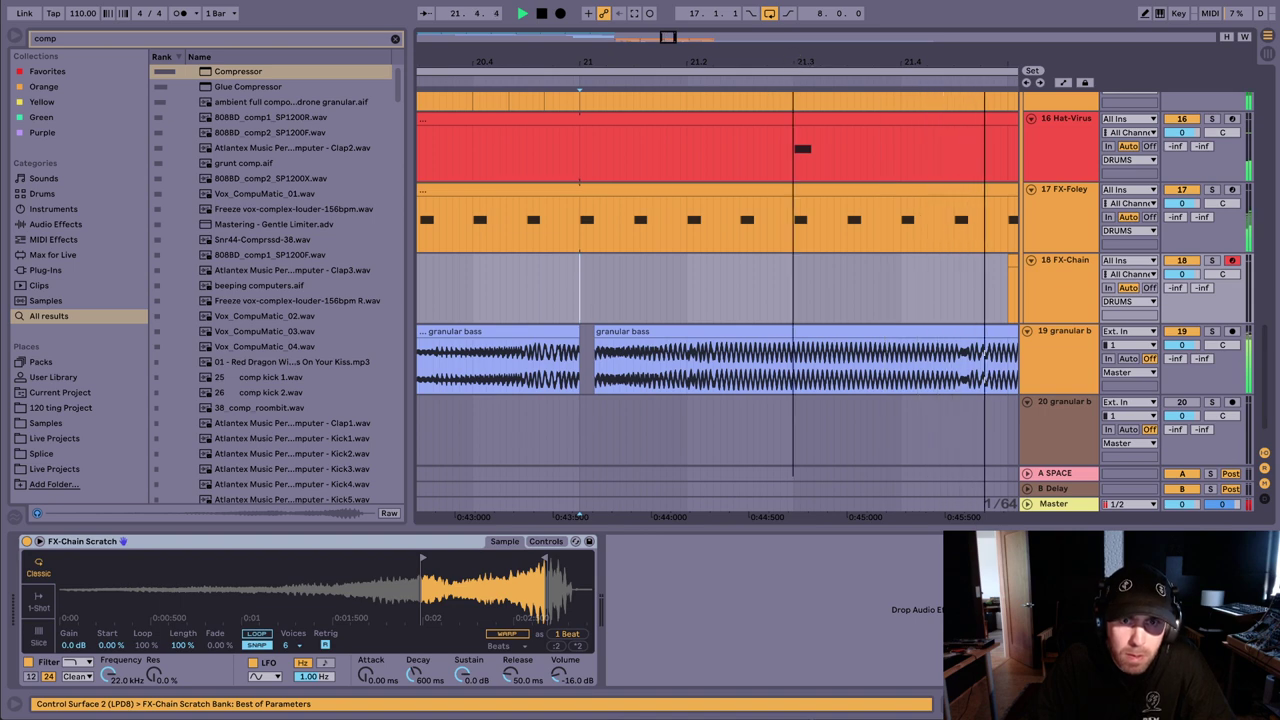
# Step: Move the shifted granular bass clip back to start just before 21.1.1 and split it at 21.1.1
pyautogui.moveTo(766, 62); pyautogui.dragTo(733, 12)
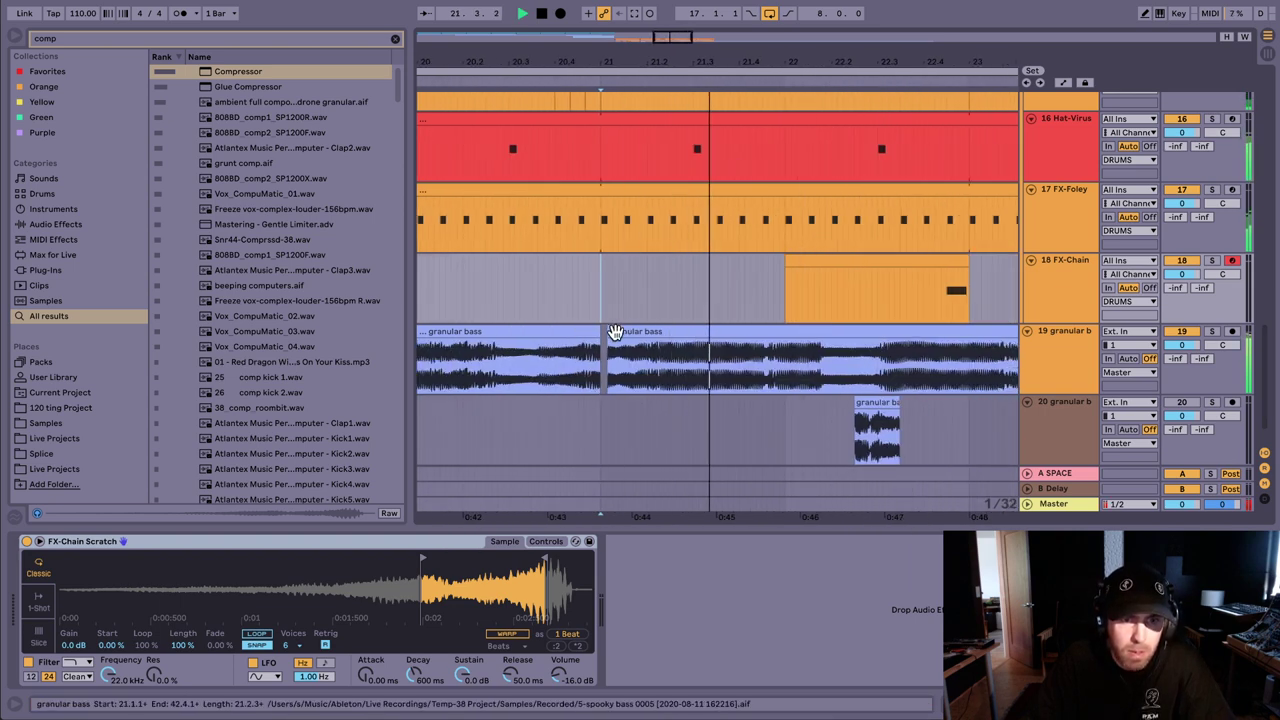
pyautogui.click(601, 350)
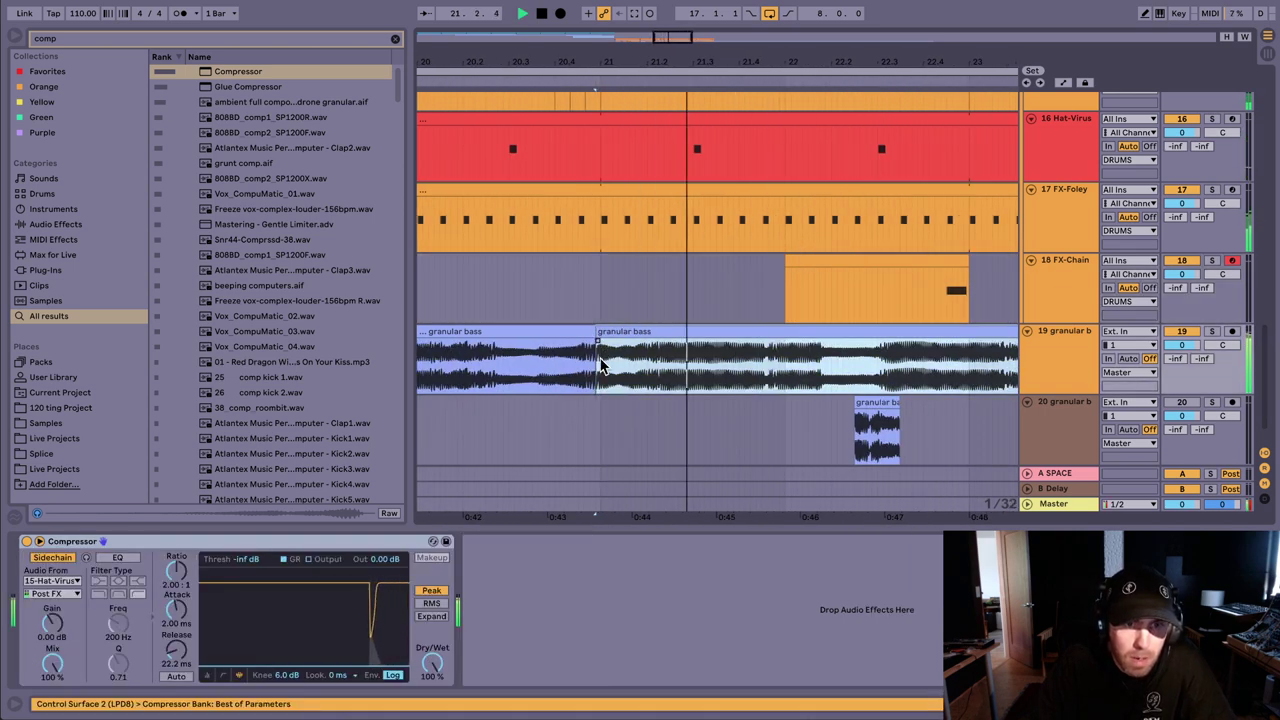
pyautogui.click(602, 364)
pyautogui.press('super+e')
pyautogui.press('space')
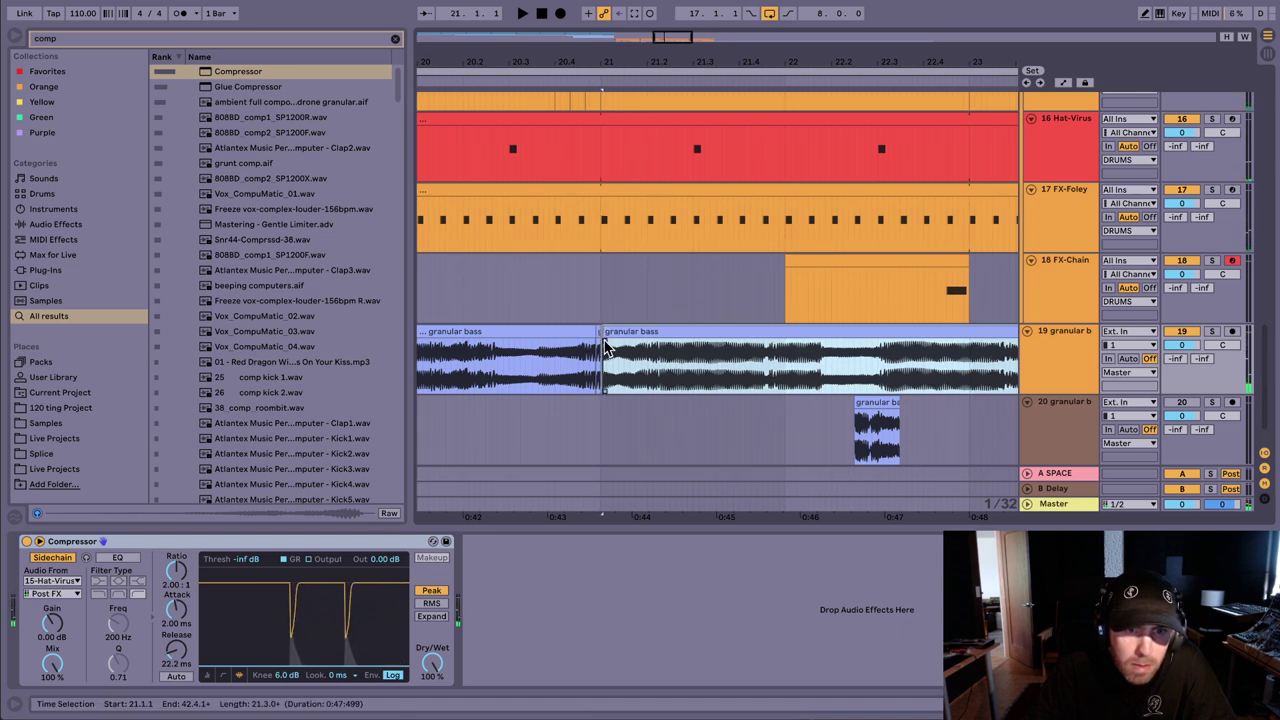
# Step: Add a short fade-in to the granular bass clip starting at 21.1.1 and play it from there
pyautogui.moveTo(605, 342); pyautogui.dragTo(626, 352)
pyautogui.click(601, 300)
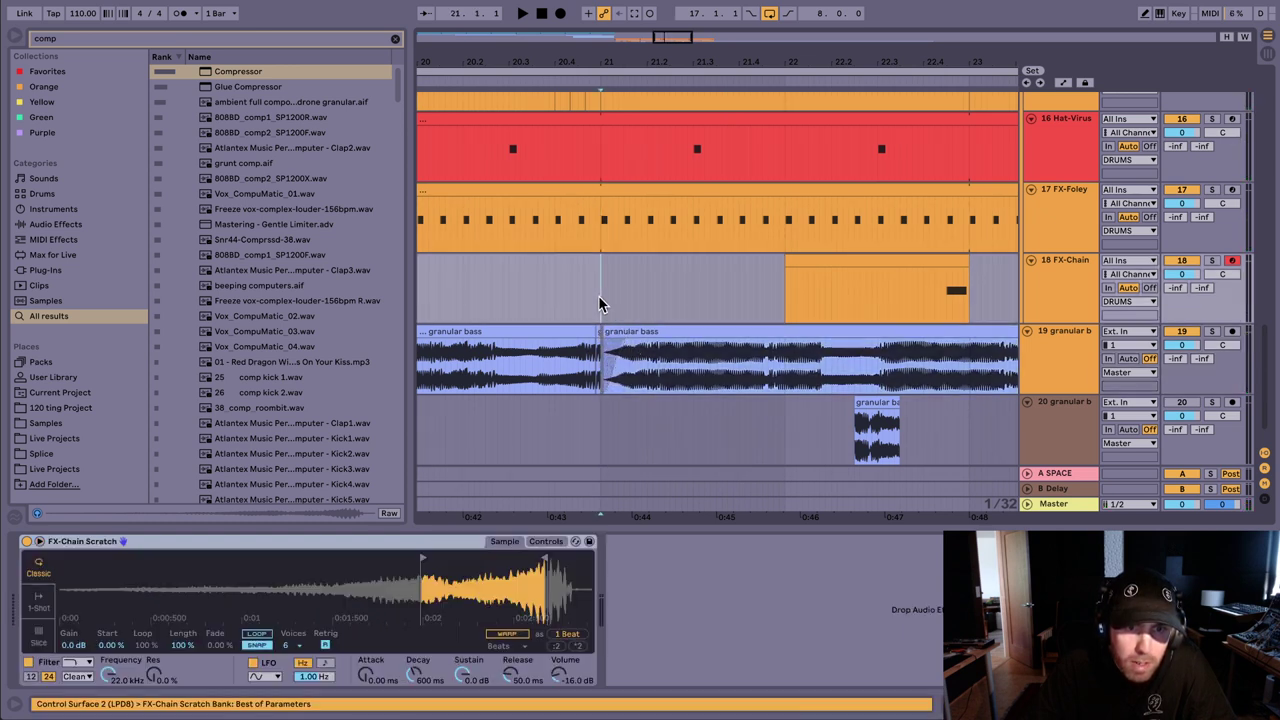
pyautogui.press('space')
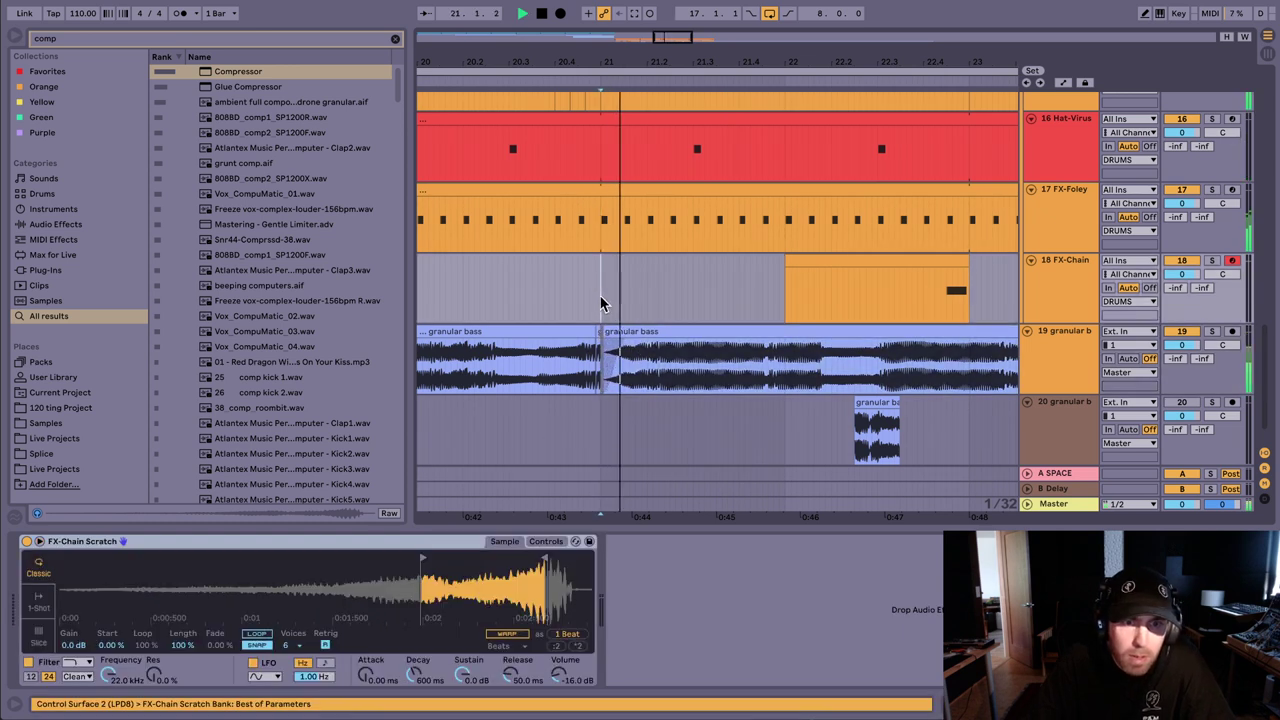
# Step: Cut the granular bass from 22.2.4 to 22.3.3 on track 19 and paste it at 23.2.4 on track 20
pyautogui.click(786, 372)
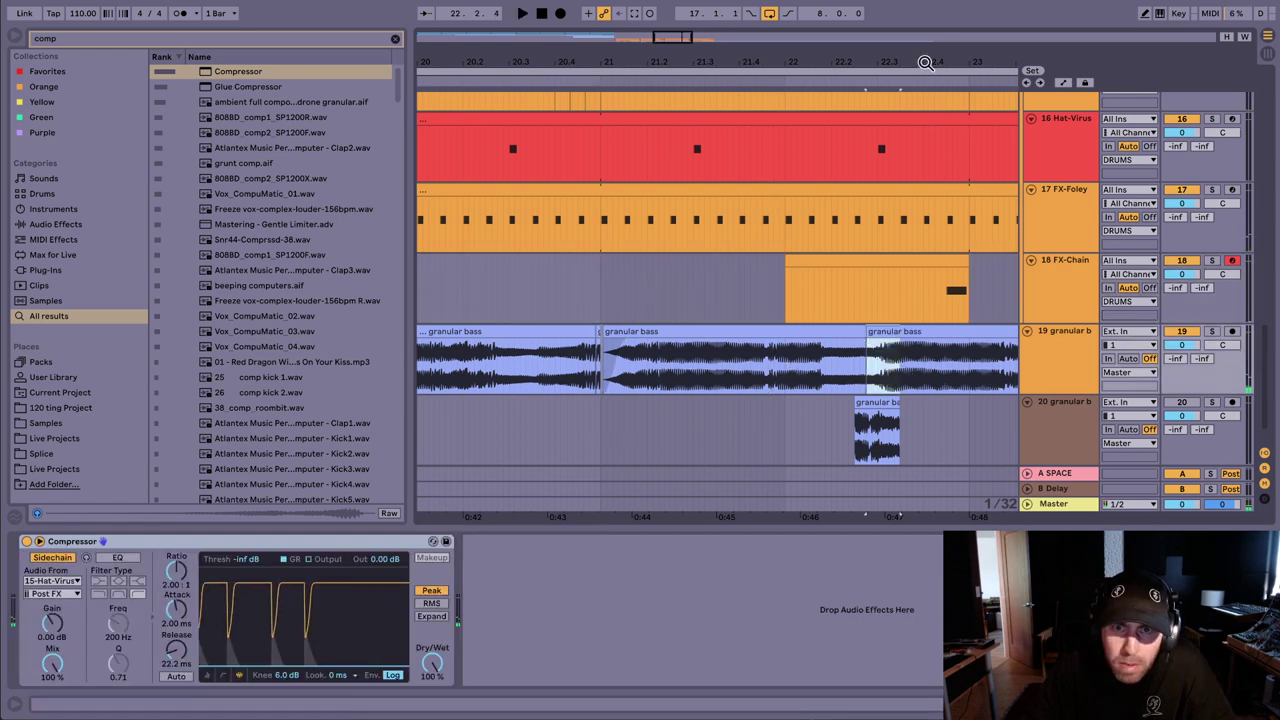
pyautogui.press('space')
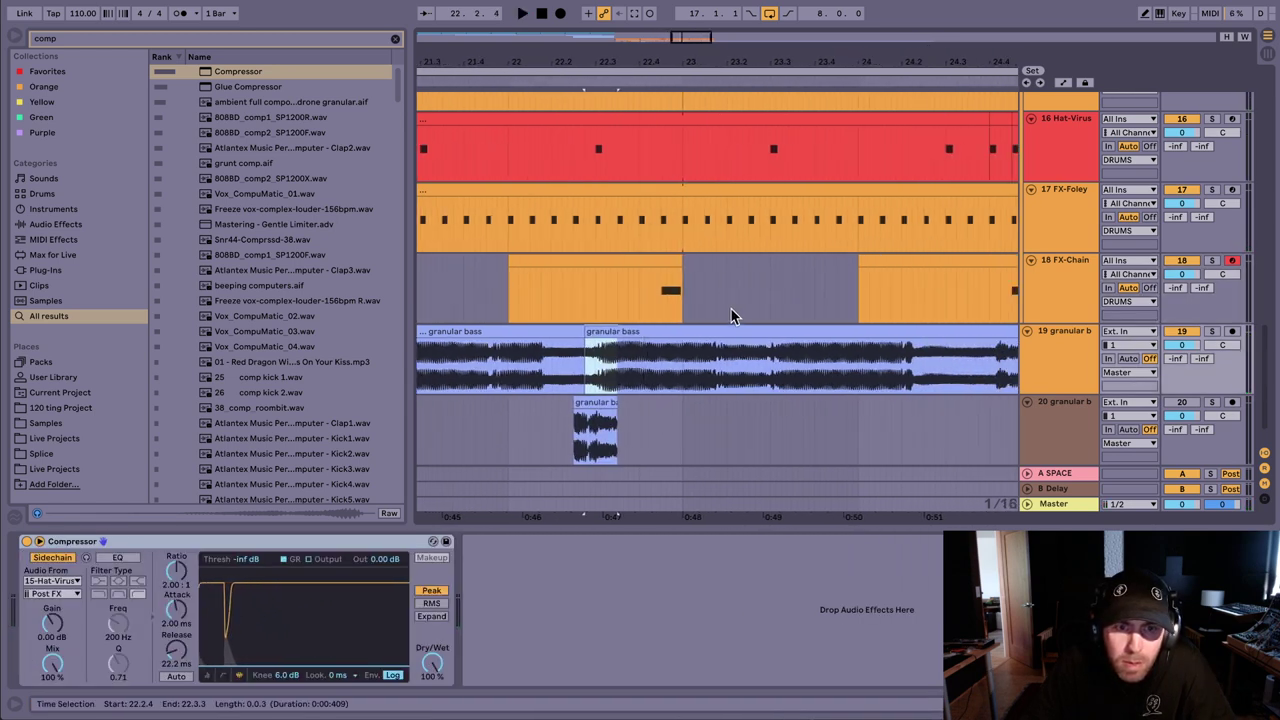
pyautogui.press('Delete')
pyautogui.click(765, 440)
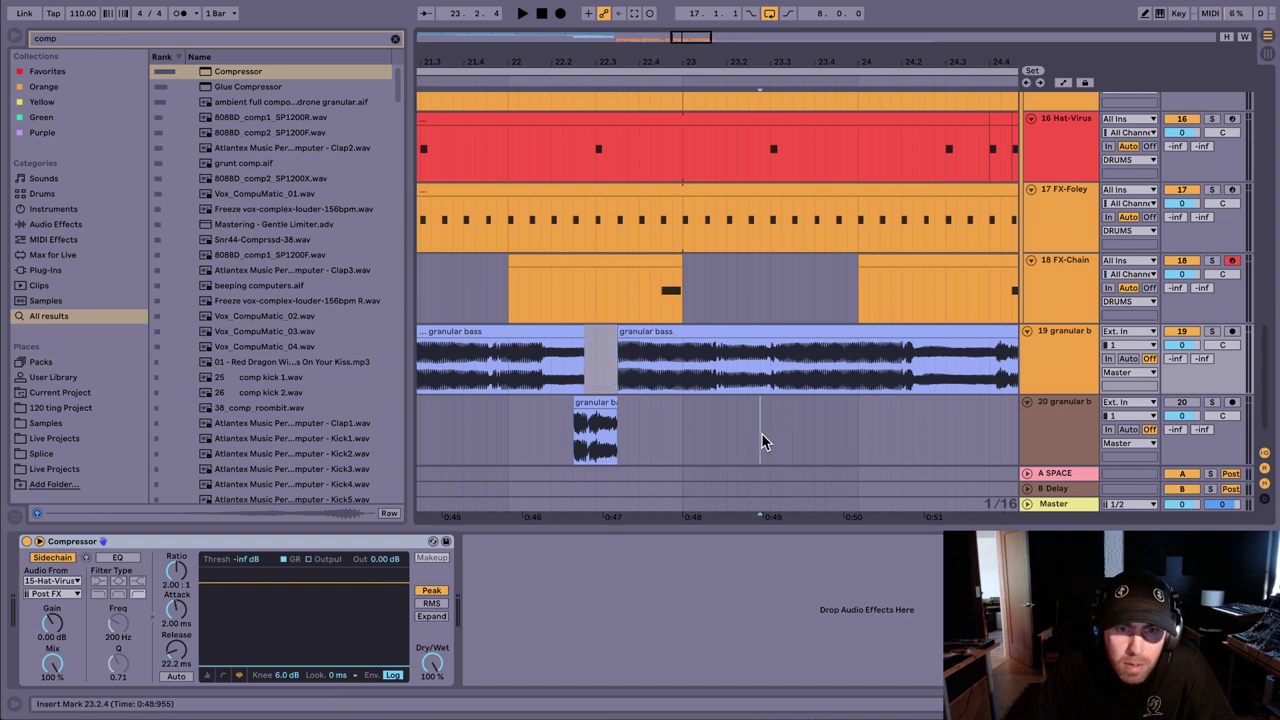
pyautogui.hotkey('ctrl', 'v')
# Step: Split the track 19 granular bass at 22.1.1 and move the faded-in piece starting at 21.1.1 down to track 20
pyautogui.moveTo(758, 55); pyautogui.dragTo(723, 151)
pyautogui.click(710, 332)
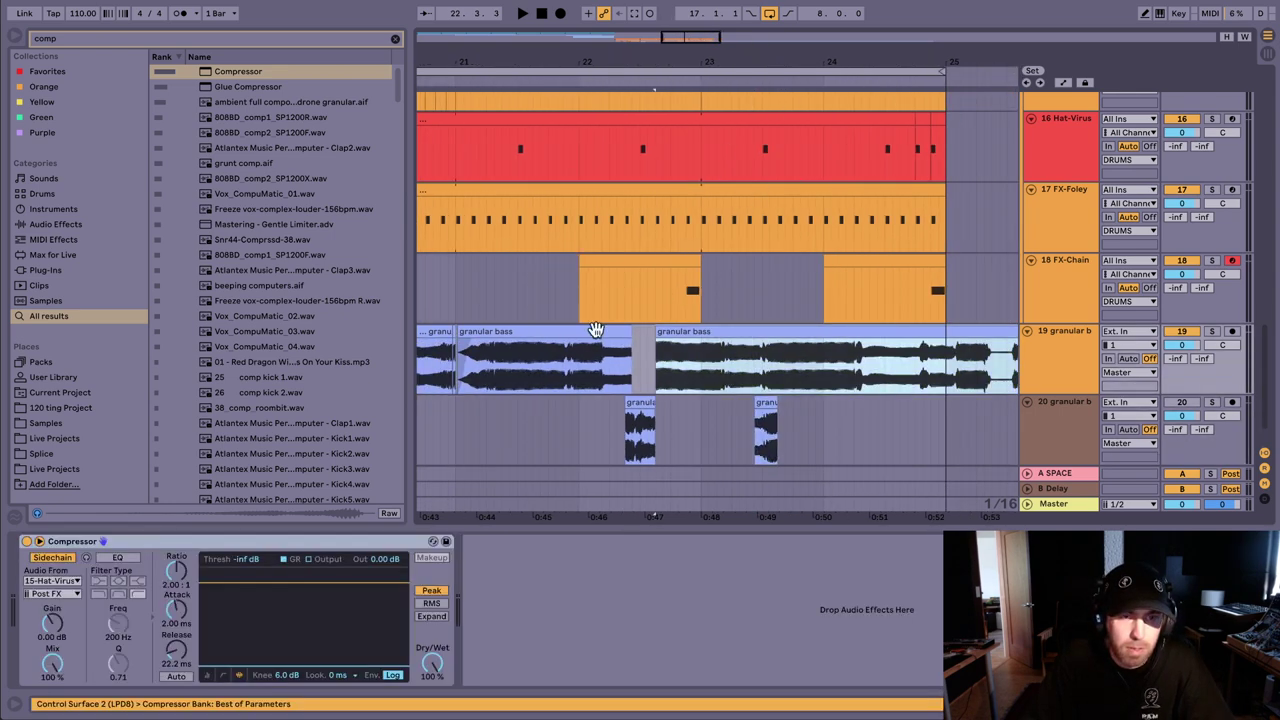
pyautogui.click(582, 355)
pyautogui.press('super+e')
pyautogui.click(567, 332)
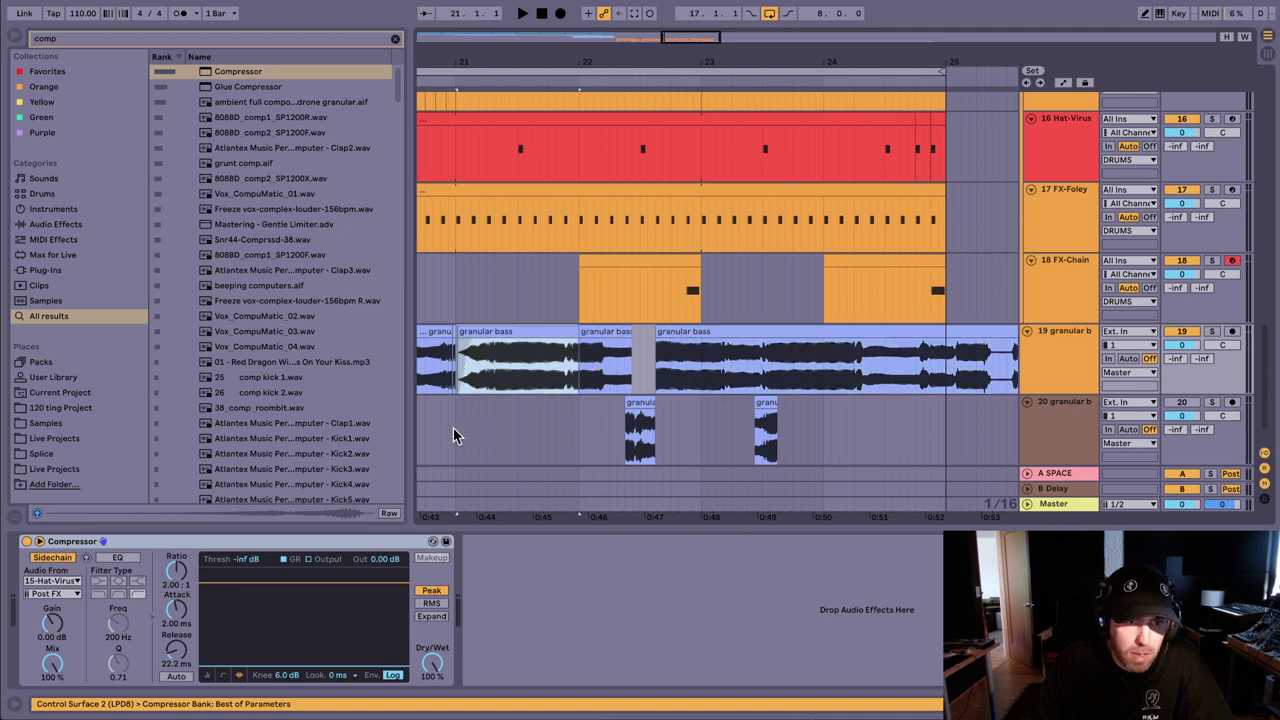
pyautogui.moveTo(486, 331); pyautogui.dragTo(493, 408)
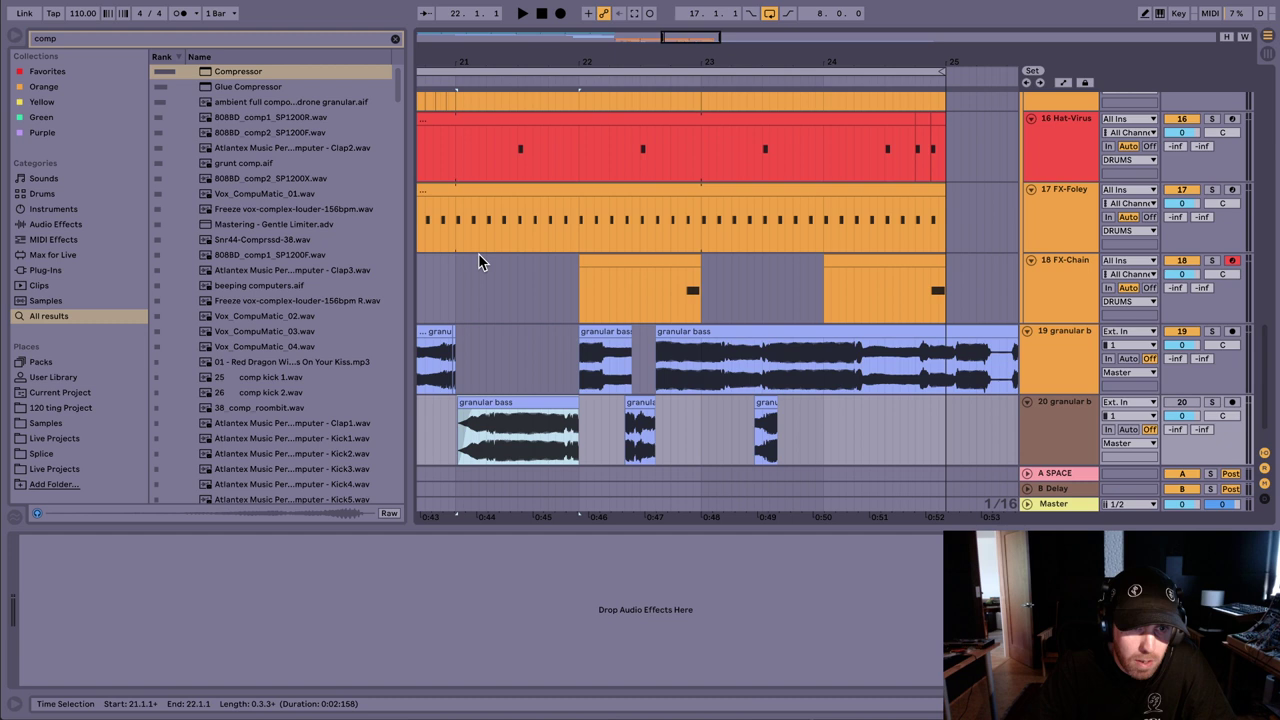
# Step: Paste a short granular bass piece at the start of track 20's faded-in clip and trim it to begin at 21.1.1
pyautogui.moveTo(600, 432); pyautogui.dragTo(634, 430)
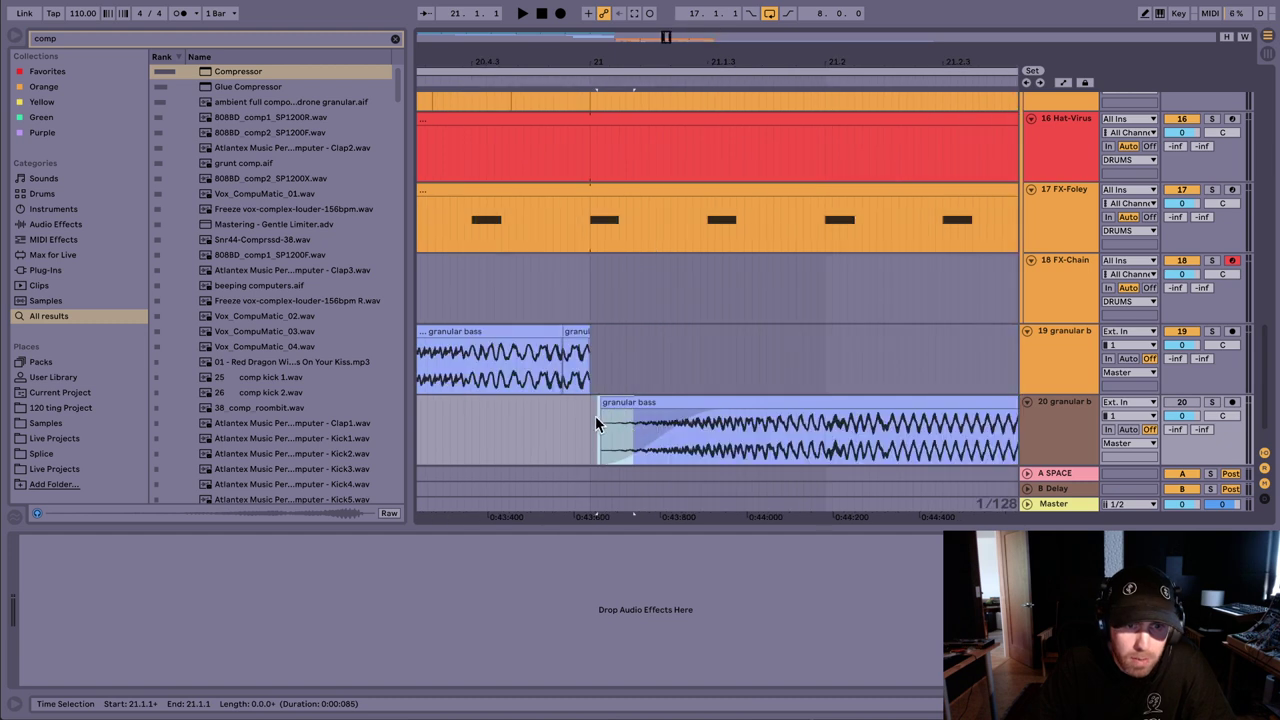
pyautogui.click(582, 418)
pyautogui.hotkey('ctrl', 'v')
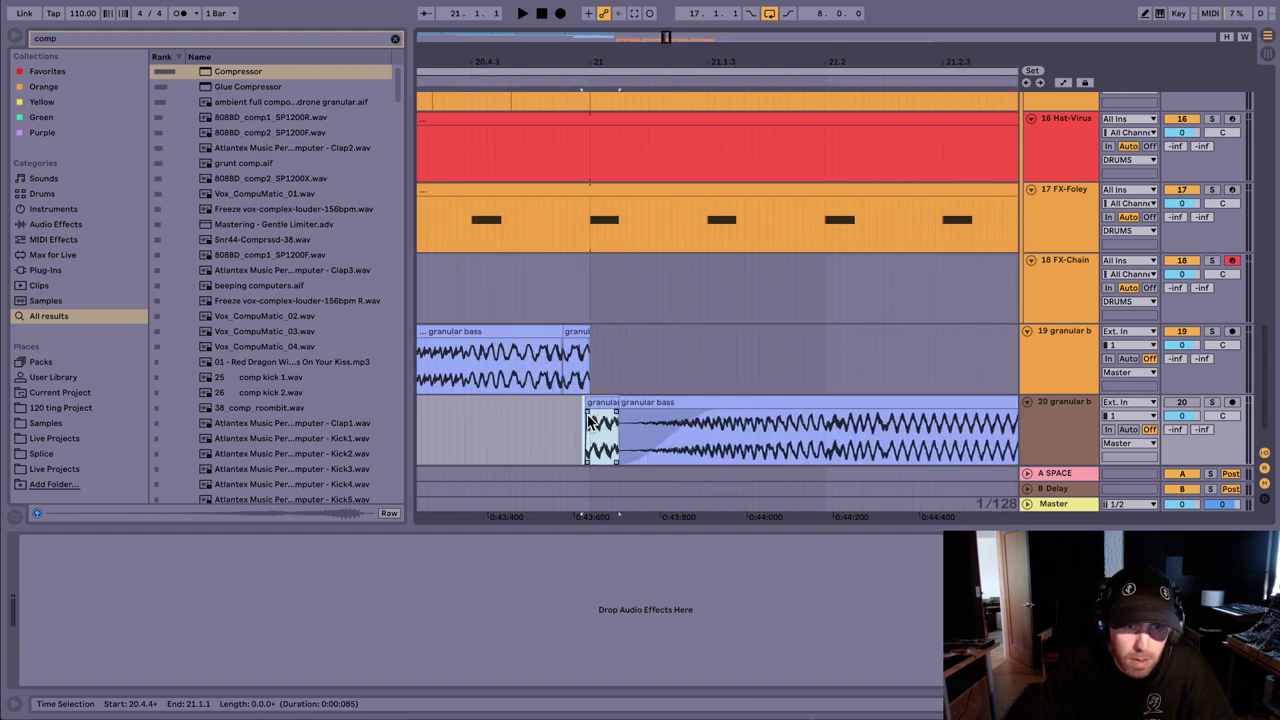
pyautogui.click(589, 420)
pyautogui.hotkey('shift', 'Left')
pyautogui.hotkey('shift', 'Left')
pyautogui.hotkey('shift', 'Left')
pyautogui.hotkey('shift', 'Left')
pyautogui.press('Delete')
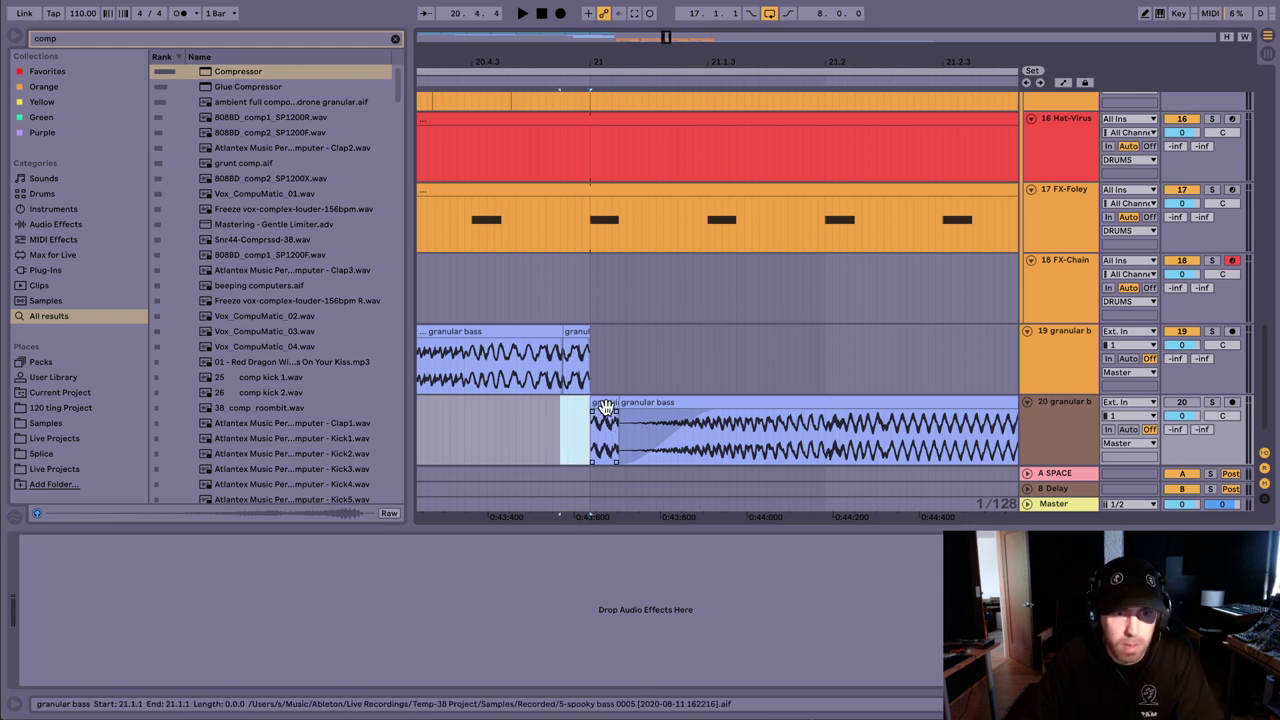
# Step: Deactivate the short granular bass piece at 21.1.1 on track 20 and select it together with the clip after it
pyautogui.click(606, 403)
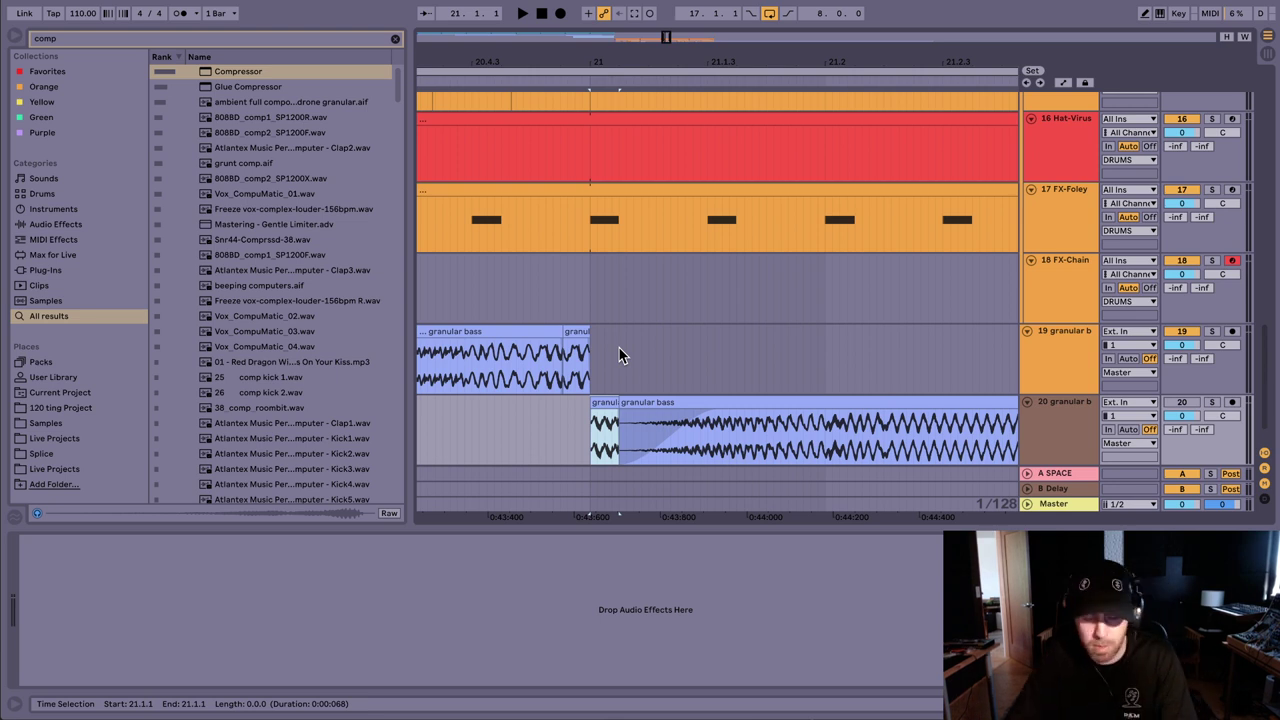
pyautogui.press('0')
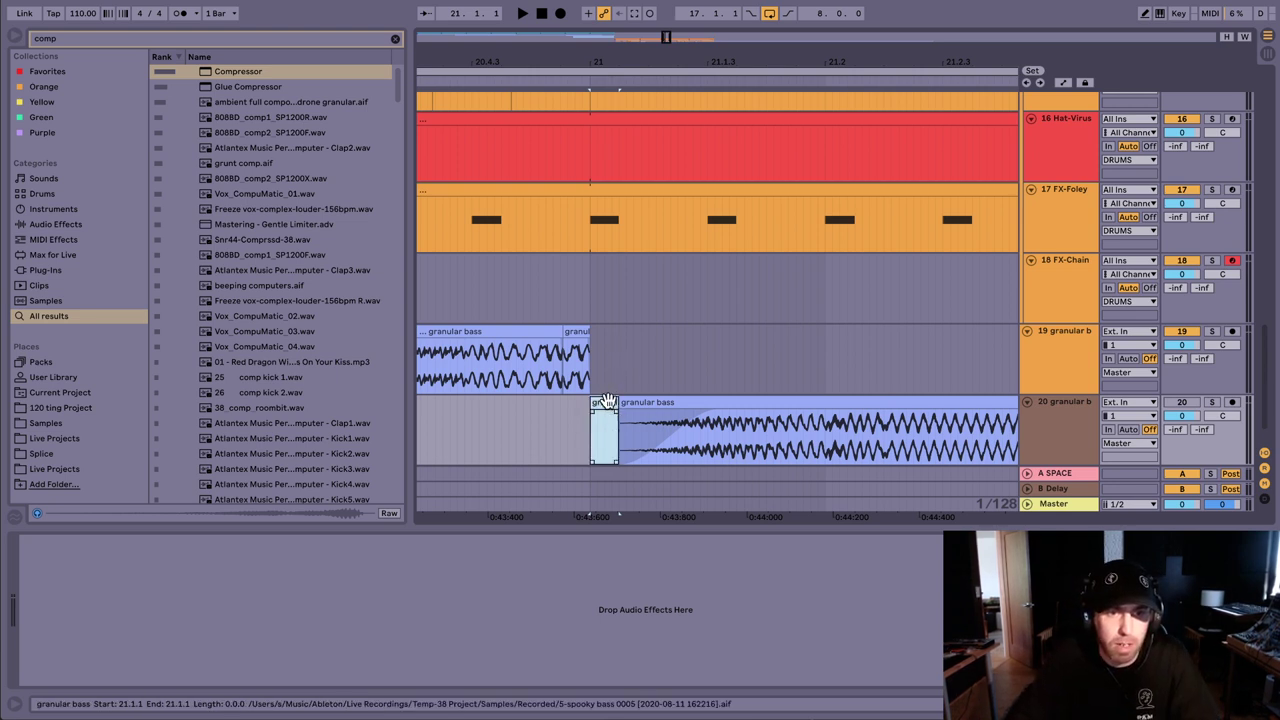
pyautogui.keyDown('shift'); pyautogui.click(689, 403); pyautogui.keyUp('shift')
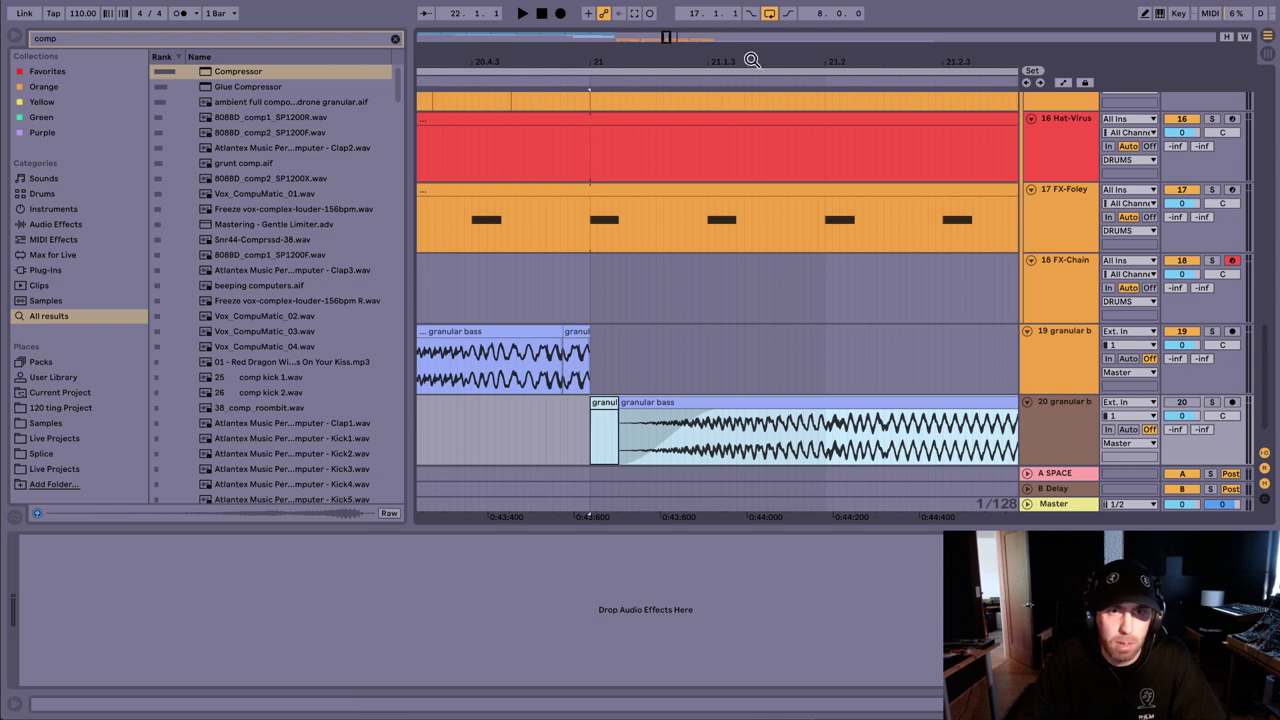
pyautogui.moveTo(751, 58); pyautogui.dragTo(466, 18)
# Step: Delete the deactivated granular bass piece from 18.1.1 to 18.1.4 on track 19
pyautogui.click(822, 434)
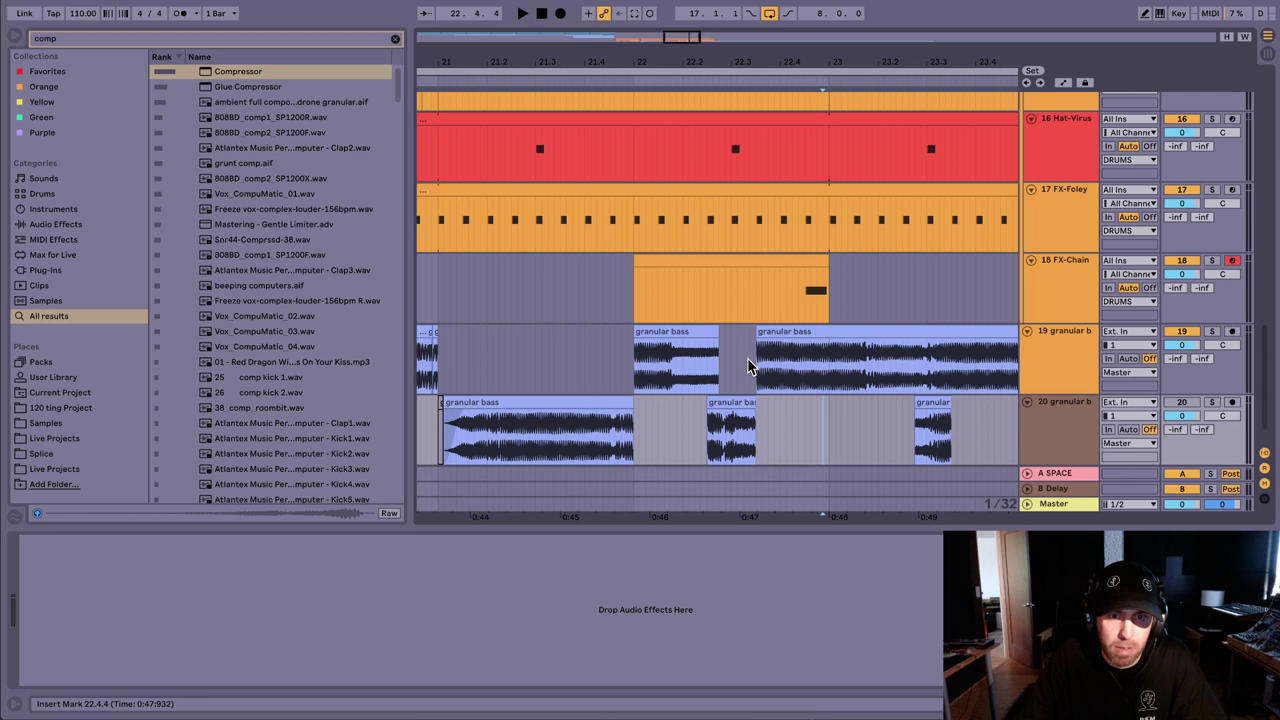
pyautogui.moveTo(665, 62); pyautogui.dragTo(665, 110)
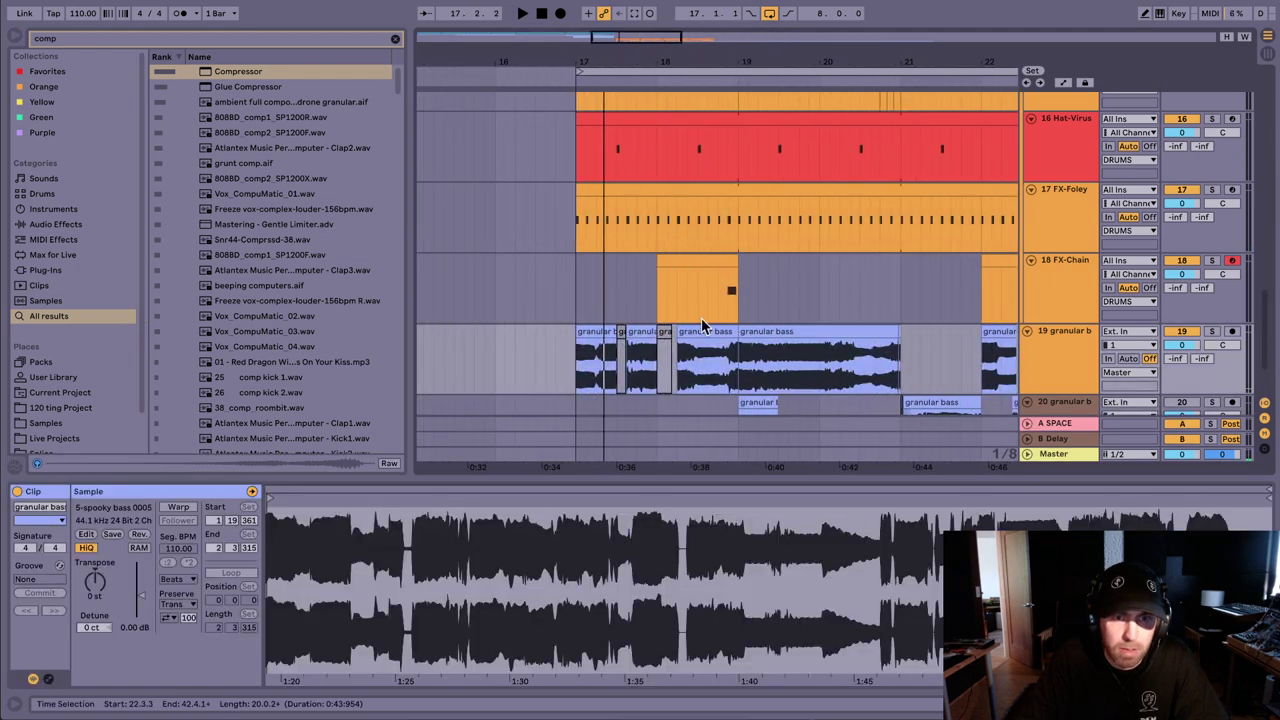
pyautogui.click(666, 347)
pyautogui.press('Delete')
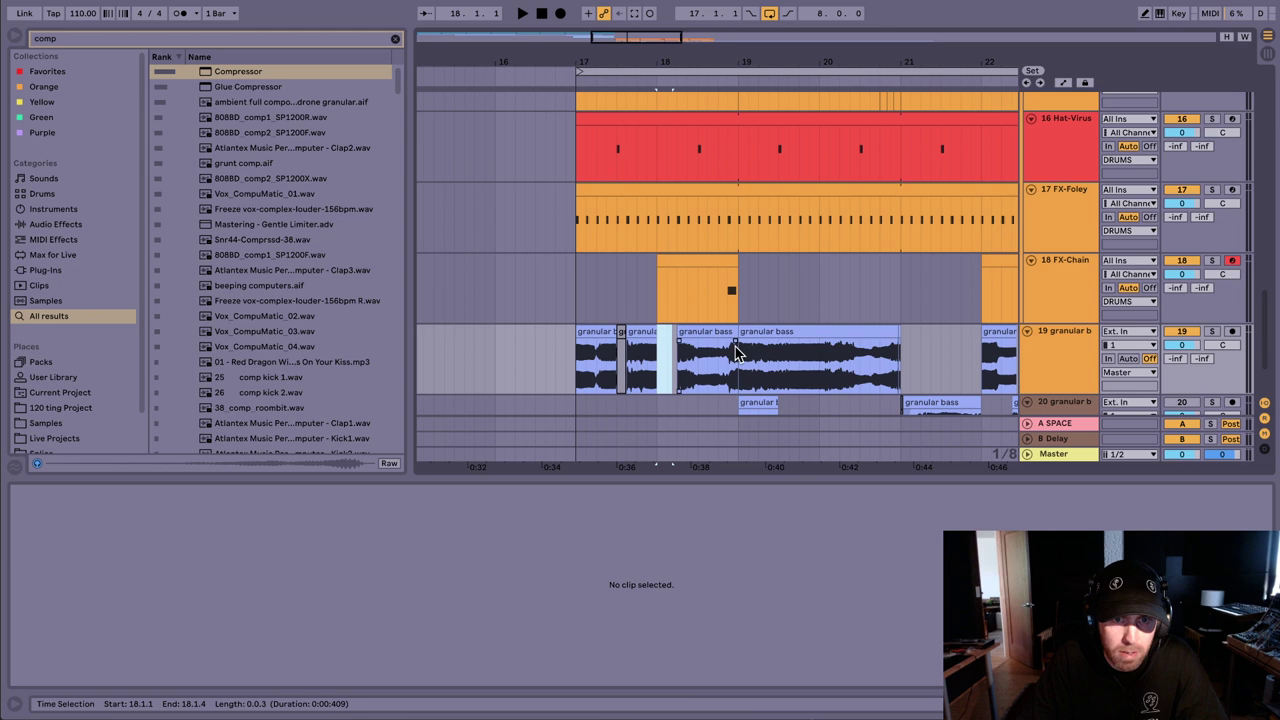
# Step: Restore the deleted piece at 18.1.1 and move the granular bass clips from 17.1.1 to 19.1.1 down to track 20
pyautogui.hotkey('ctrl', 'z')
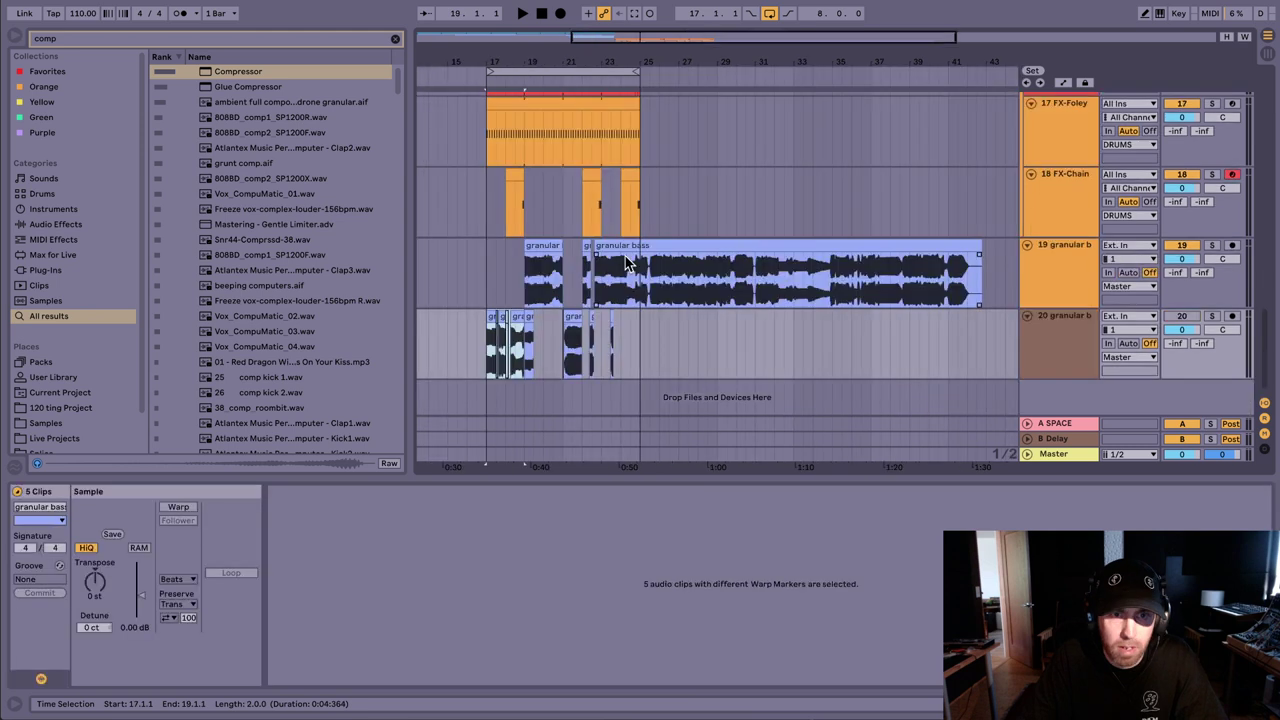
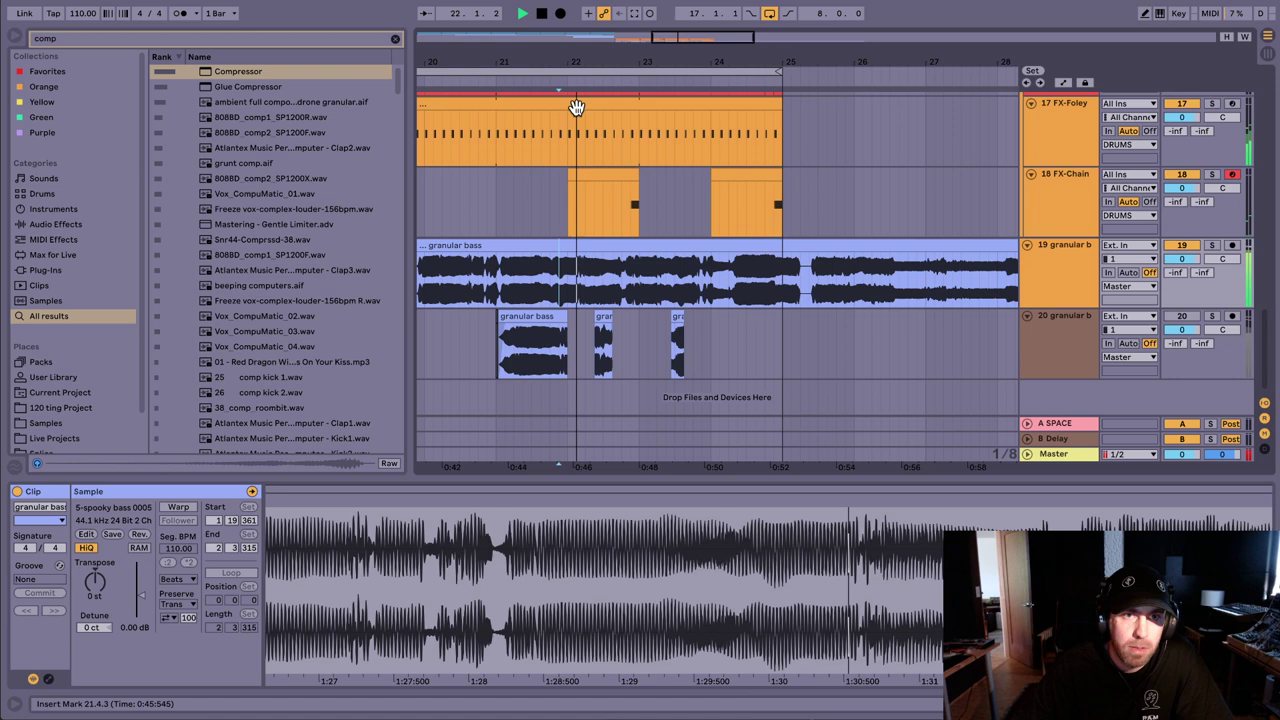
# Step: Move the track 19 granular bass section from 22.3.3 to 23.1.1 down to the same position on track 20
pyautogui.press('Delete')
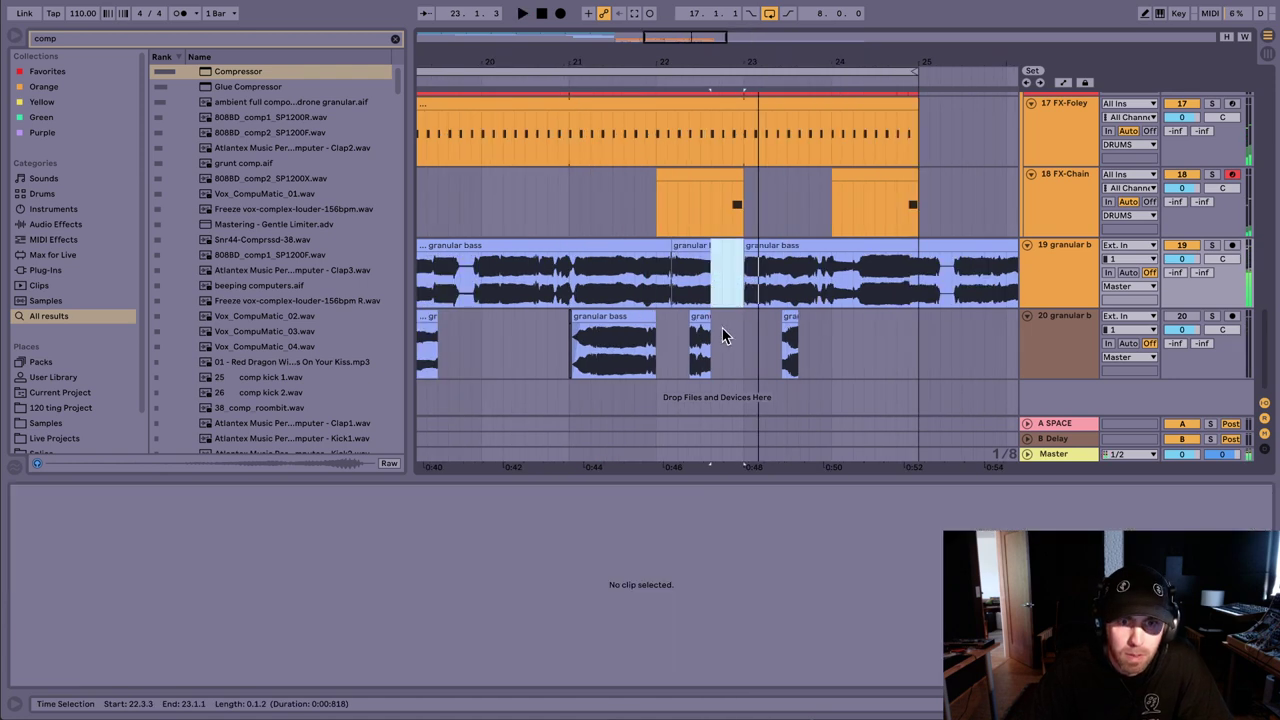
pyautogui.click(710, 327)
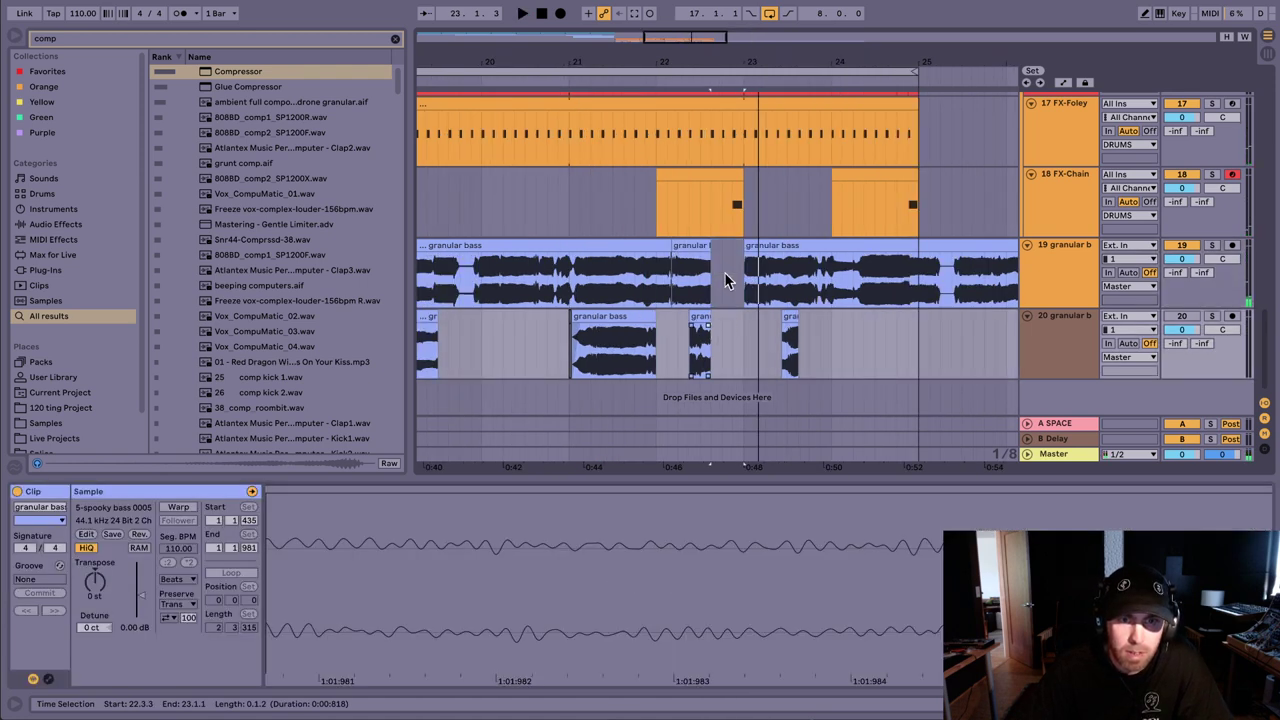
pyautogui.press('space')
pyautogui.hotkey('ctrl', 'z')
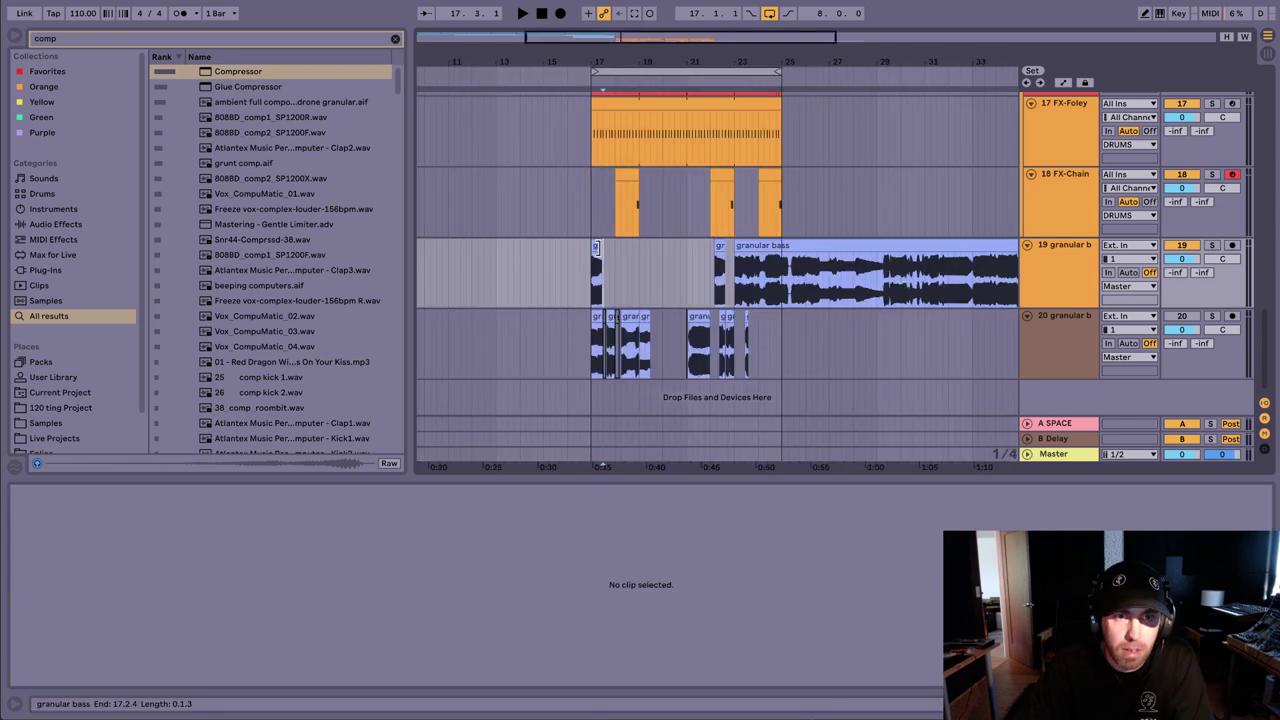
# Step: Extend the short track 19 clip near 17.1.1, then cut its 19.1.1 to 19.3.4 section and paste it at 24.1.1 on track 20
pyautogui.moveTo(605, 243); pyautogui.dragTo(774, 243)
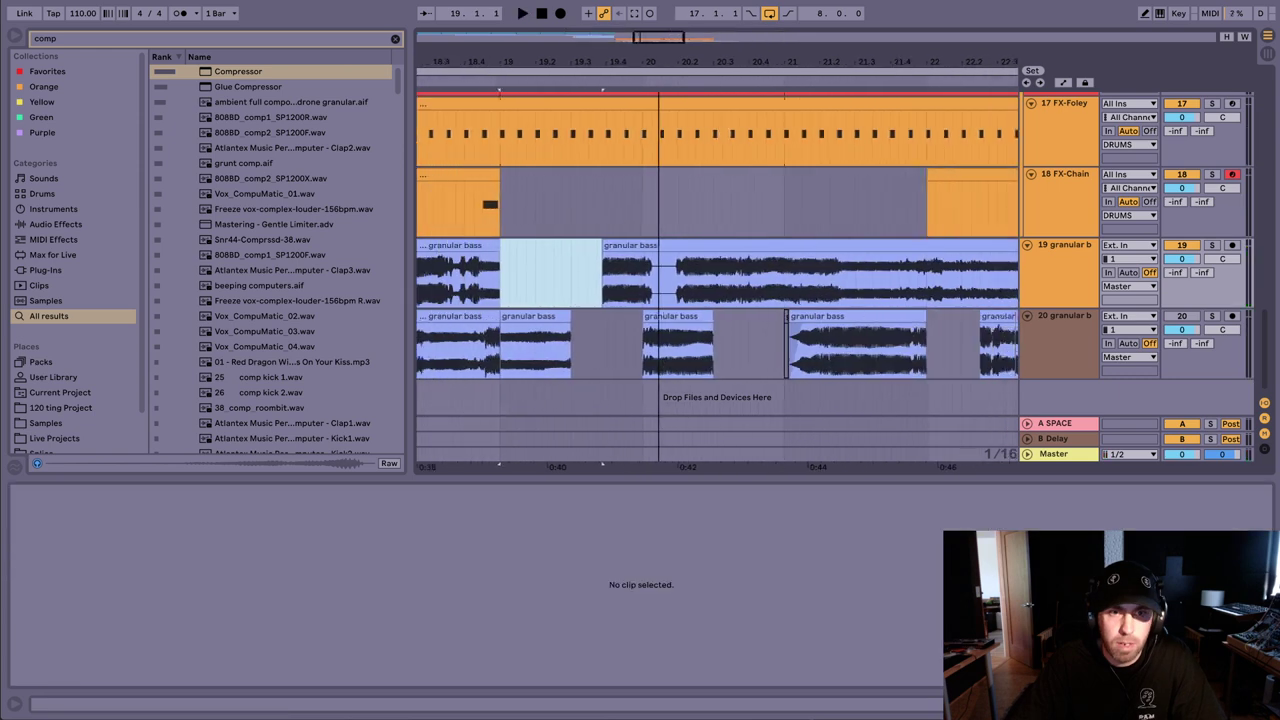
pyautogui.scroll(-5, 721, 346)
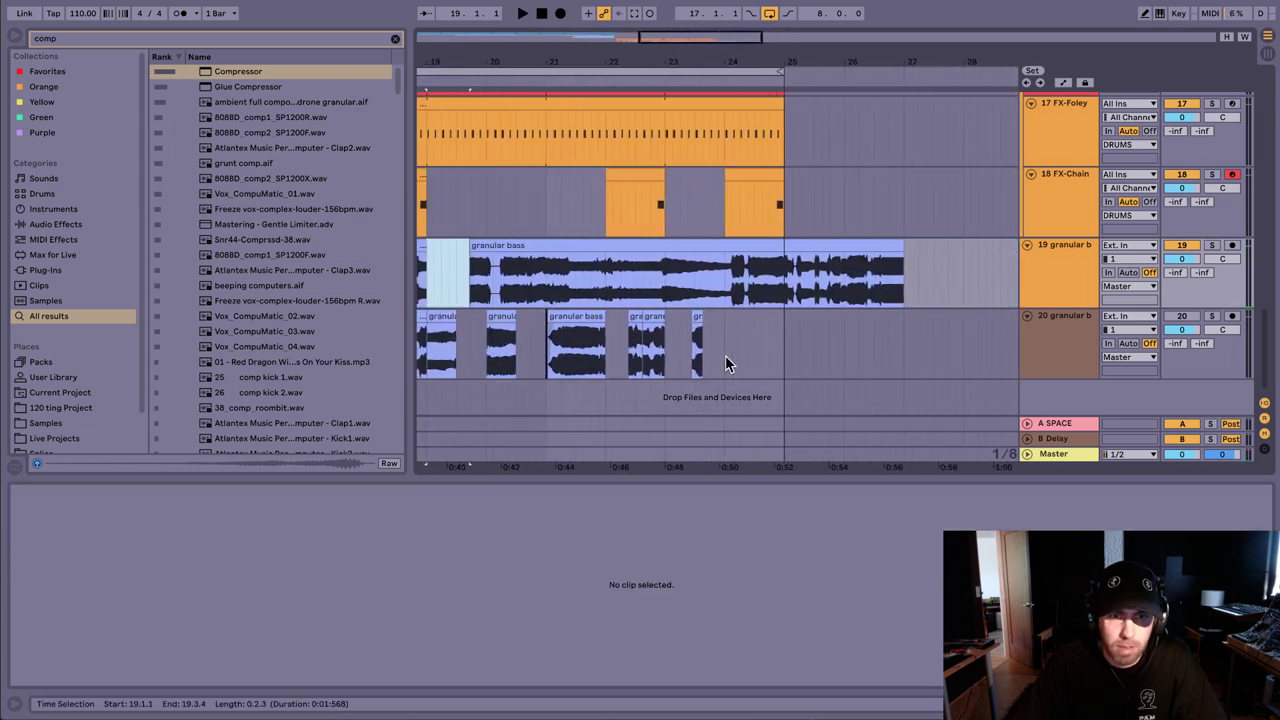
pyautogui.click(725, 355)
pyautogui.hotkey('ctrl', 'v')
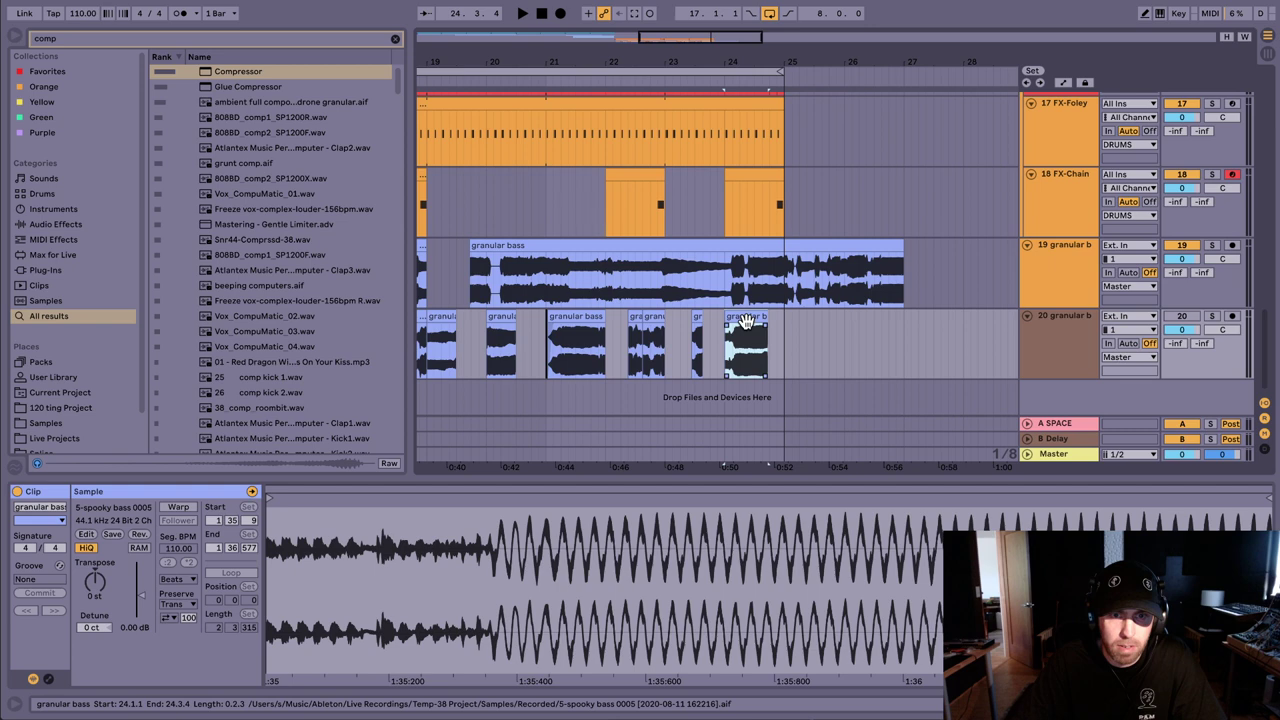
# Step: Play back bars 21 to 24 to examine how the remaining track 19 granular bass works with the track 20 pieces
pyautogui.press('+')
pyautogui.press('space')
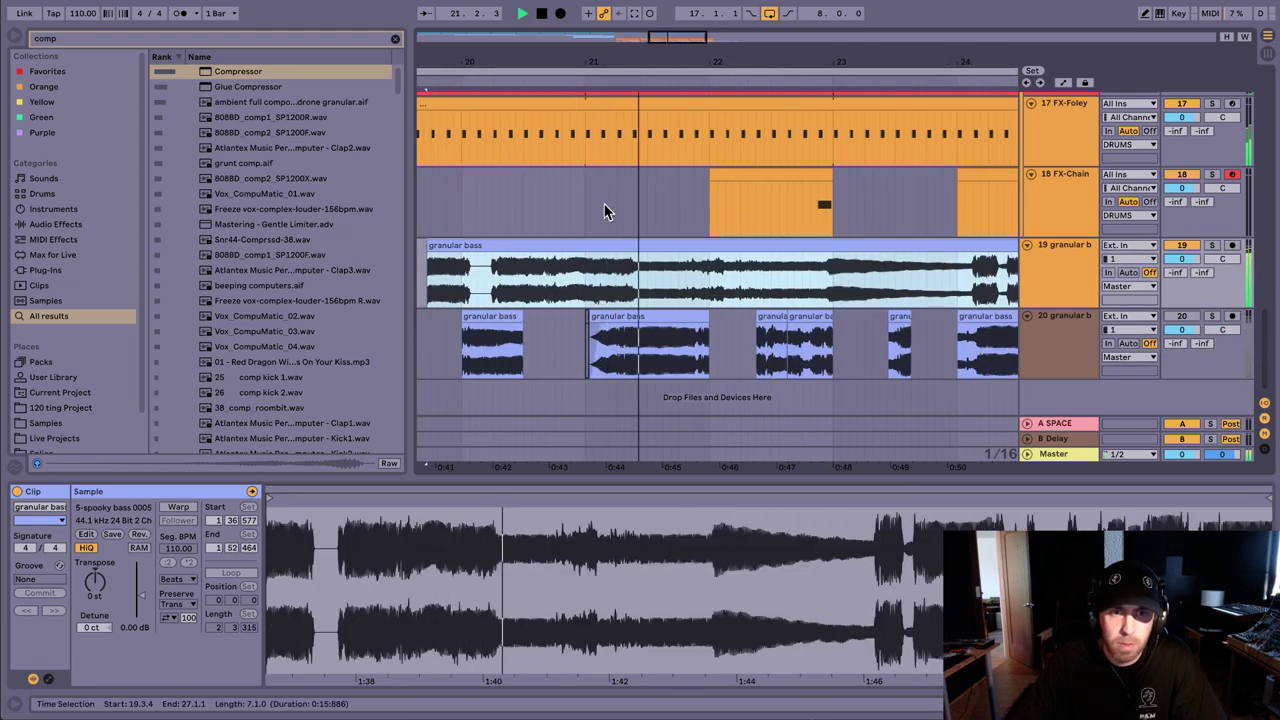
pyautogui.click(712, 282)
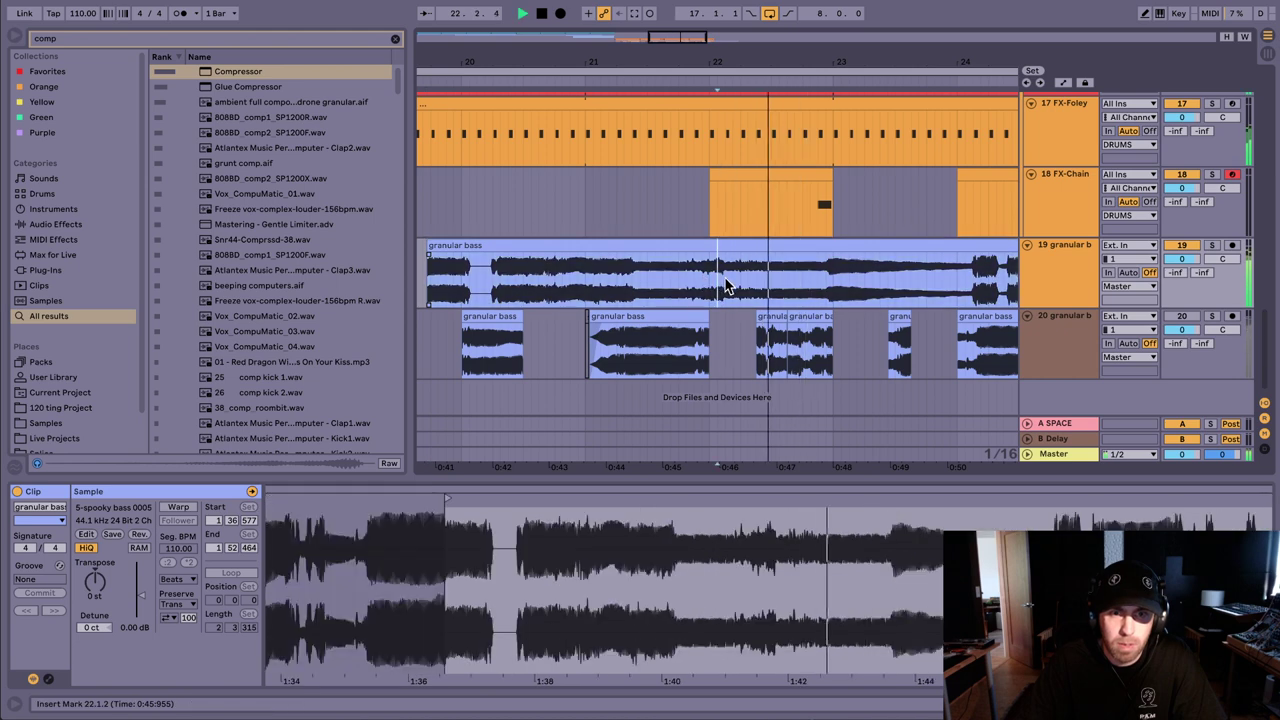
pyautogui.press('space')
pyautogui.press('space')
pyautogui.press('space')
pyautogui.press('space')
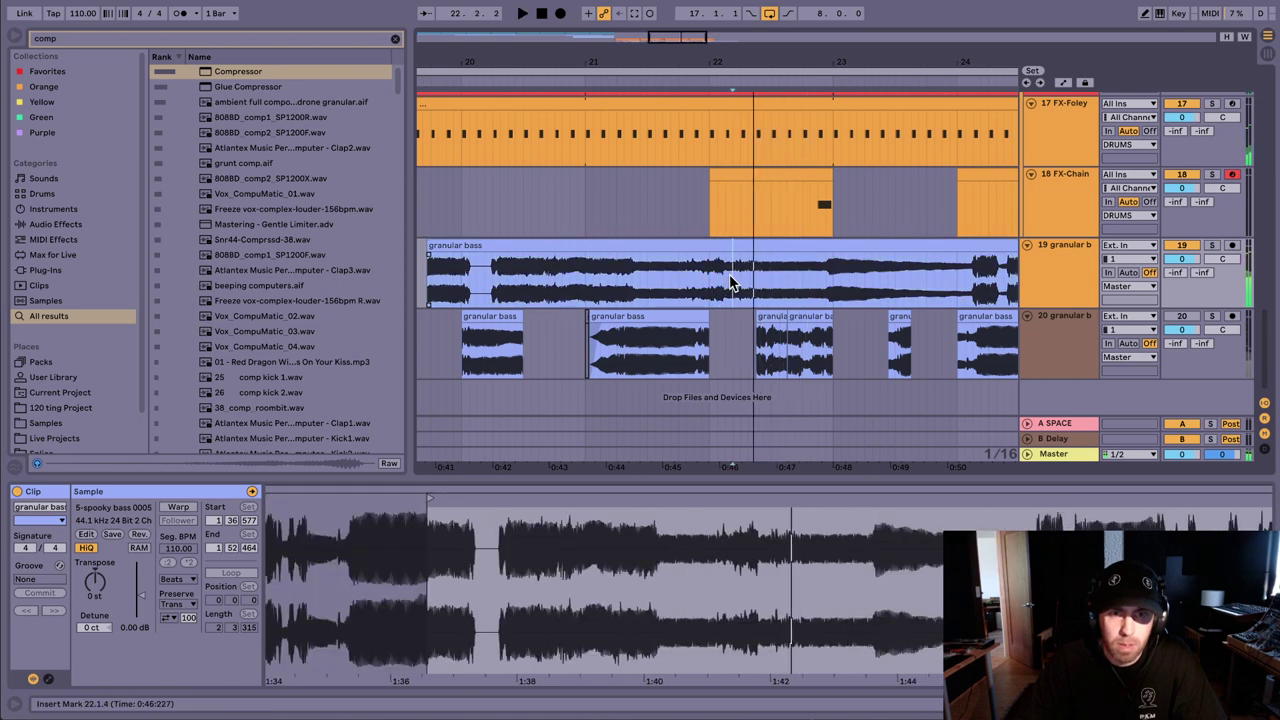
pyautogui.moveTo(862, 64); pyautogui.dragTo(586, 61)
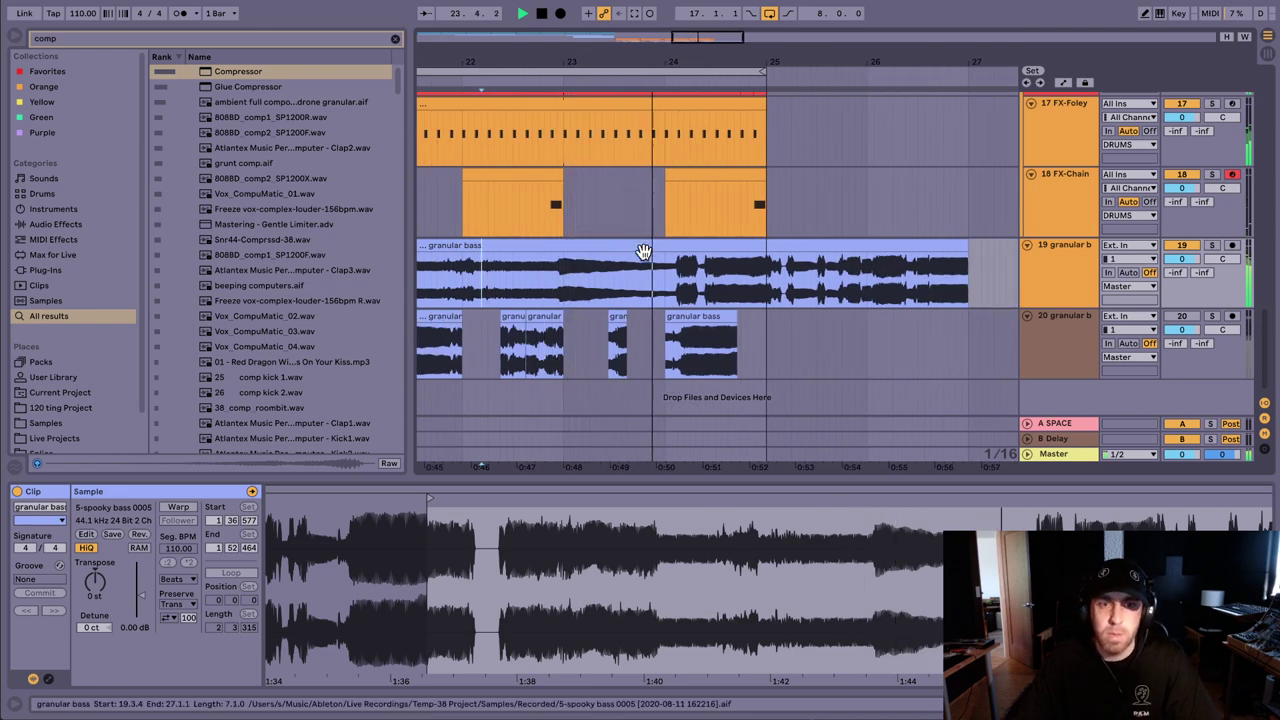
pyautogui.moveTo(716, 62); pyautogui.dragTo(637, 59)
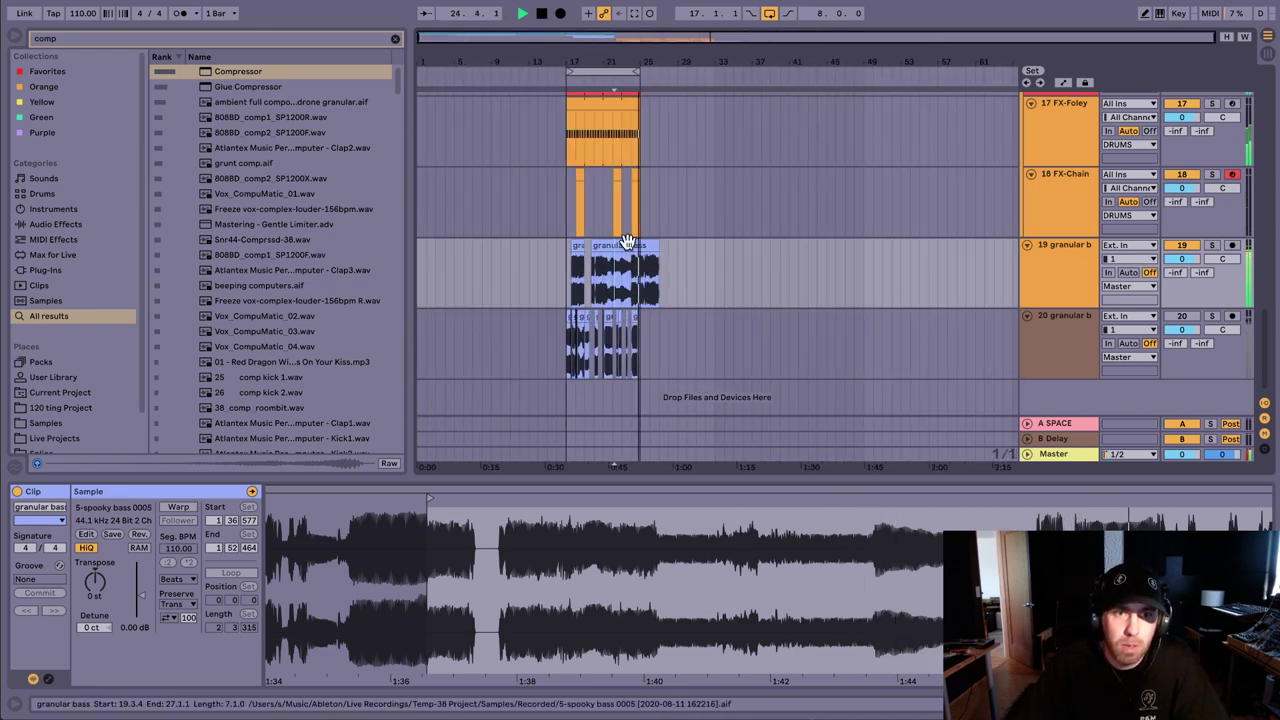
# Step: Move the remaining track 19 granular bass clip back to 13.3.4 and extend its end to 25.4.4
pyautogui.moveTo(627, 249); pyautogui.dragTo(565, 266)
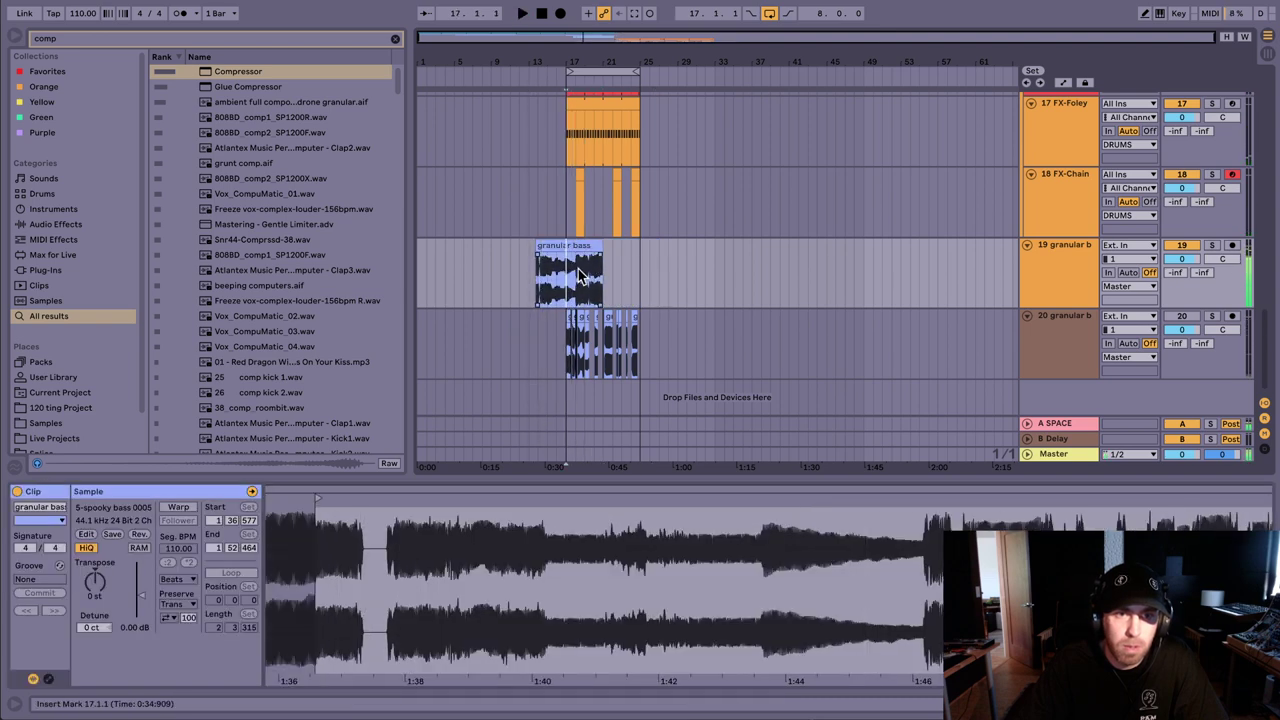
pyautogui.moveTo(602, 252); pyautogui.dragTo(657, 250)
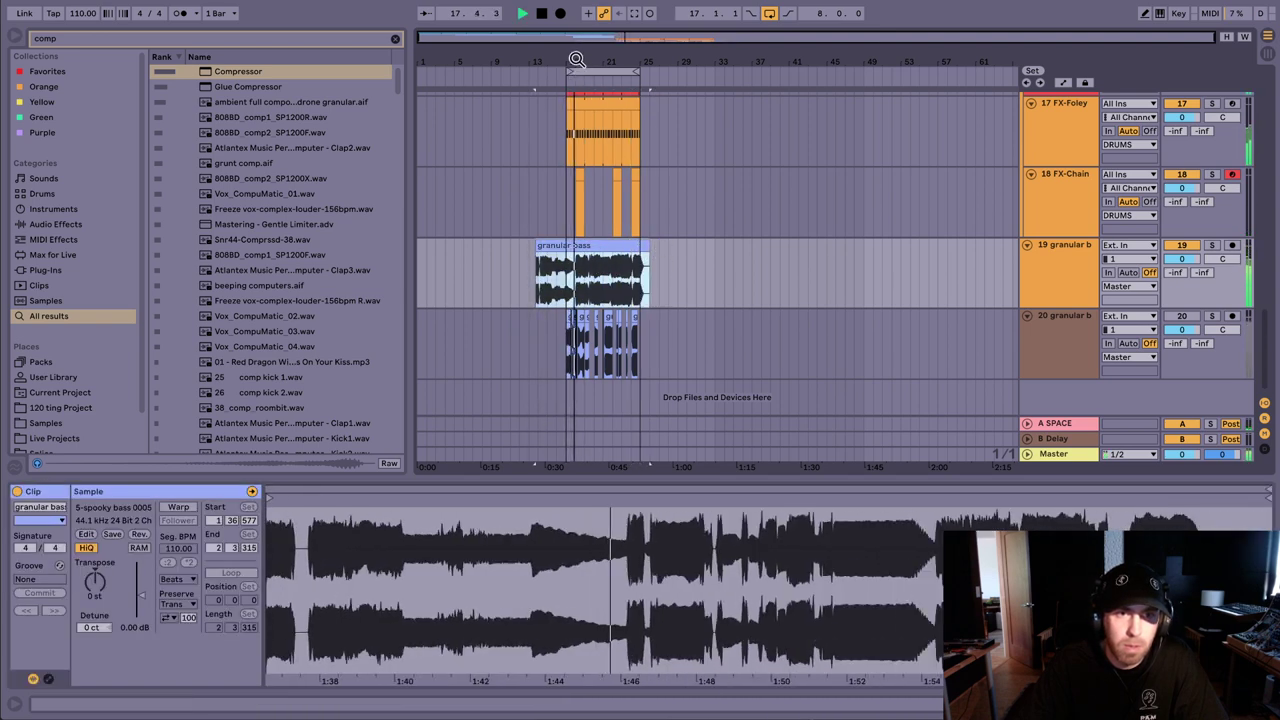
pyautogui.moveTo(576, 62); pyautogui.dragTo(580, 134)
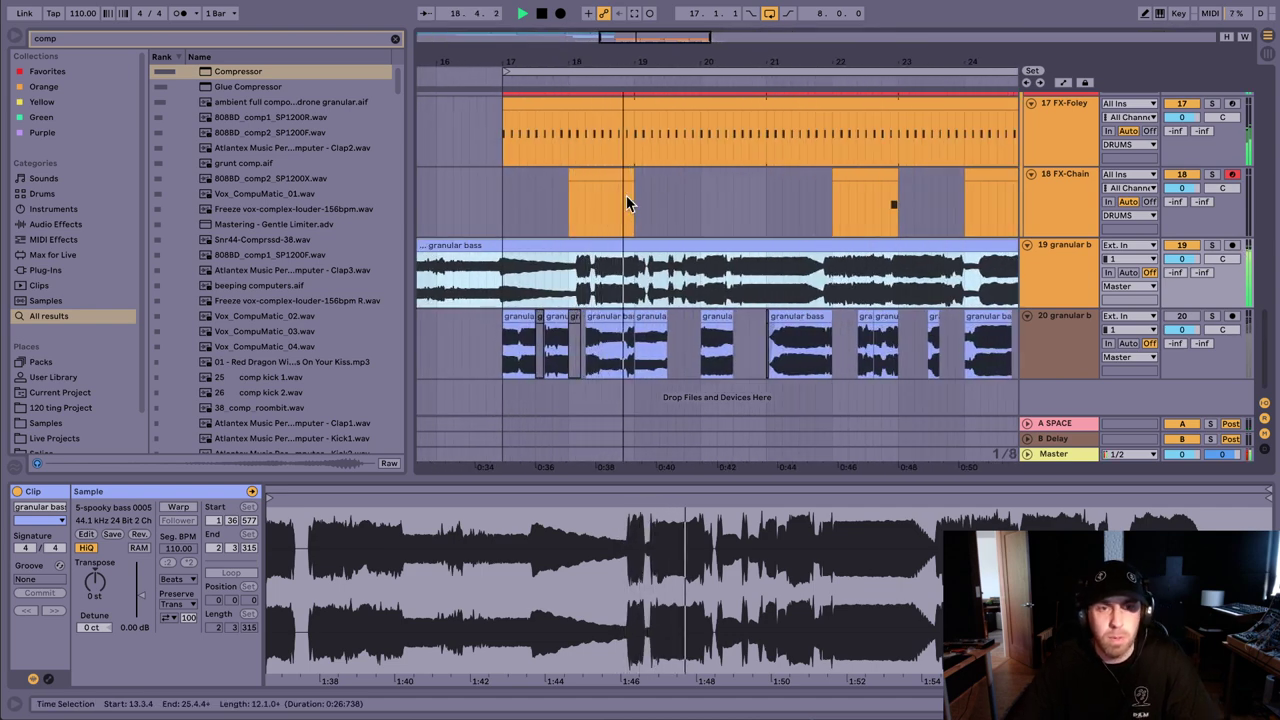
# Step: Move granular bass pieces cut from track 19 into track 20's gap before 20.1.1 and onto bars 25 and 26
pyautogui.click(636, 272)
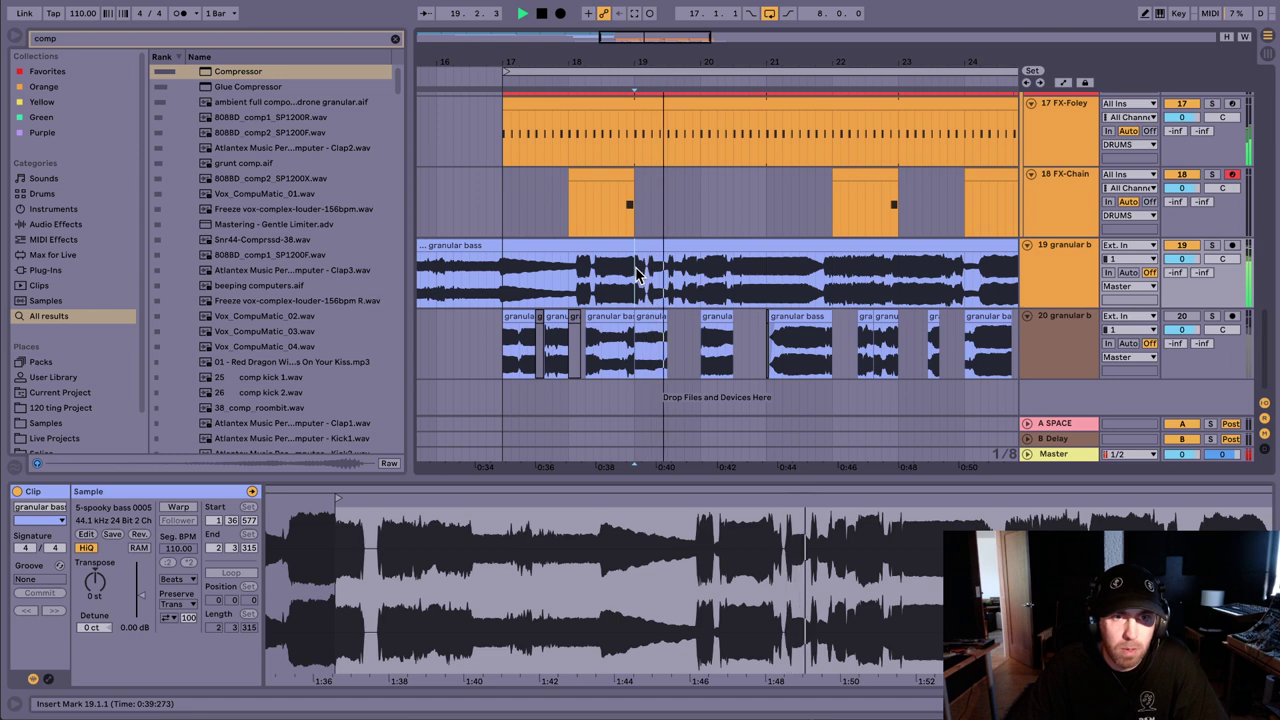
pyautogui.moveTo(636, 272); pyautogui.dragTo(686, 337)
pyautogui.moveTo(686, 245); pyautogui.dragTo(540, 260)
pyautogui.press('space')
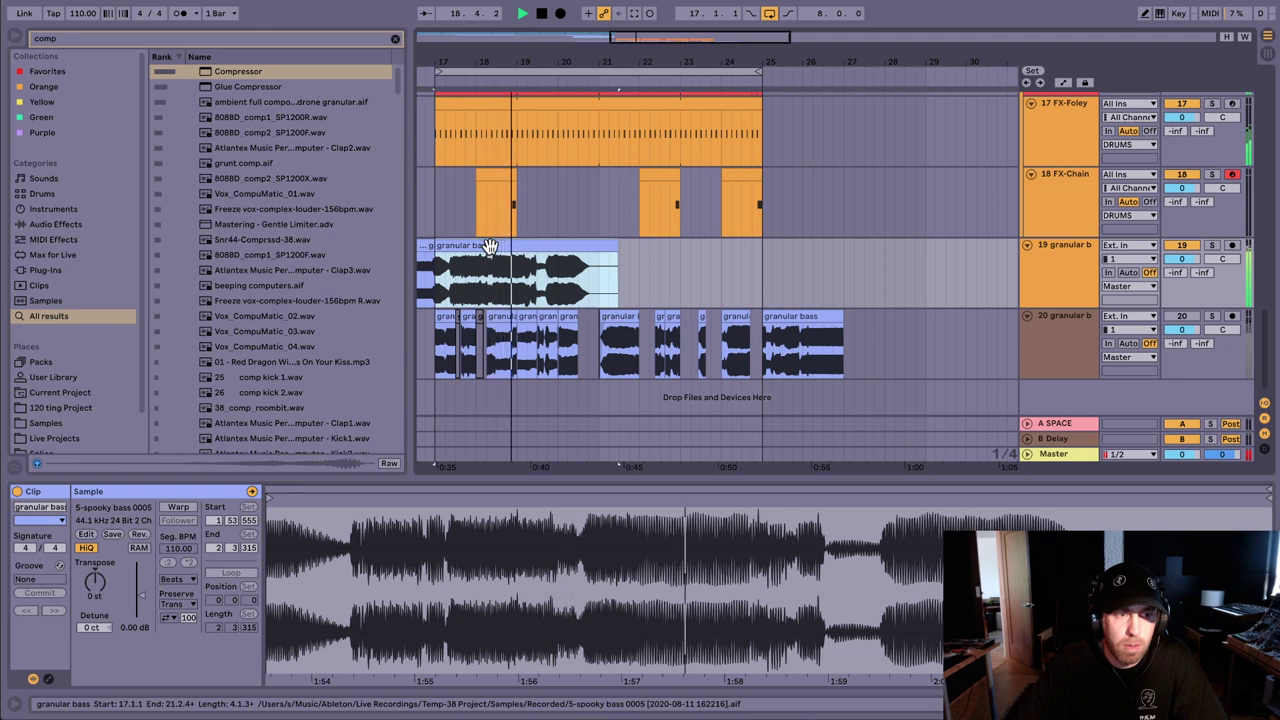
# Step: Cut the track 19 granular bass from 19.1.1 to 19.4.1 and paste it at 27.1.1 on track 20
pyautogui.click(519, 277)
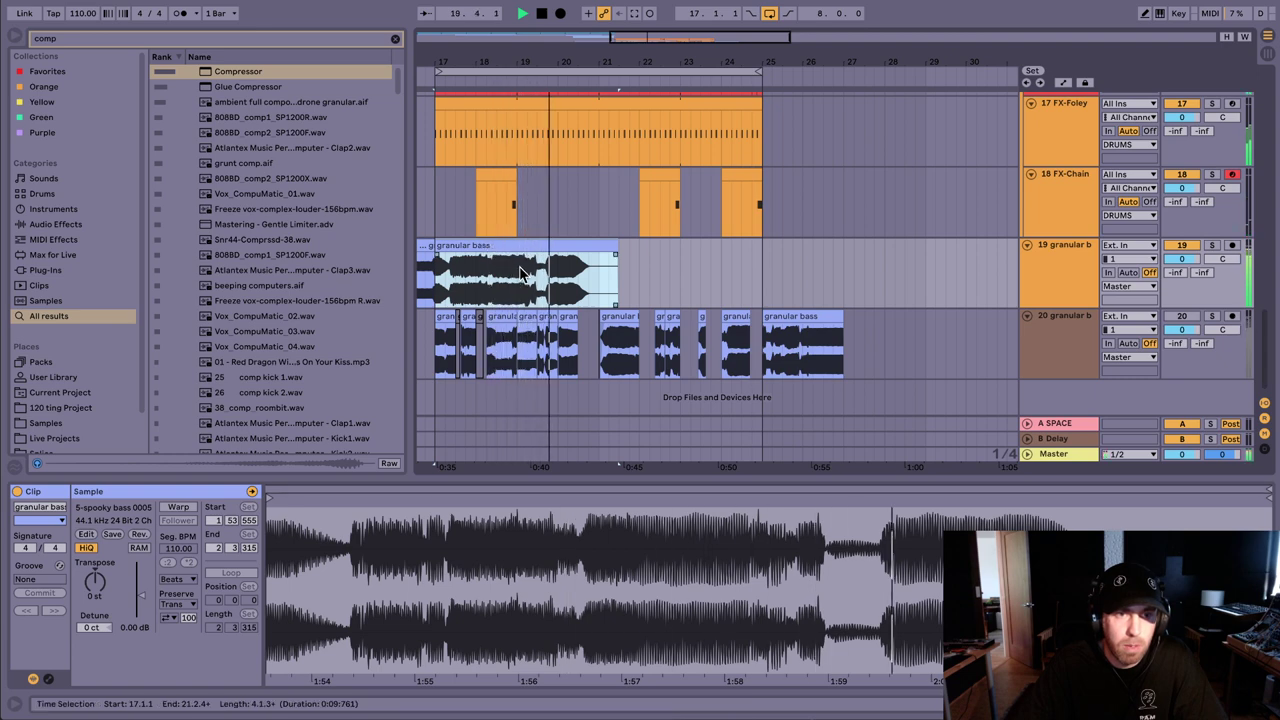
pyautogui.moveTo(519, 277); pyautogui.dragTo(555, 278)
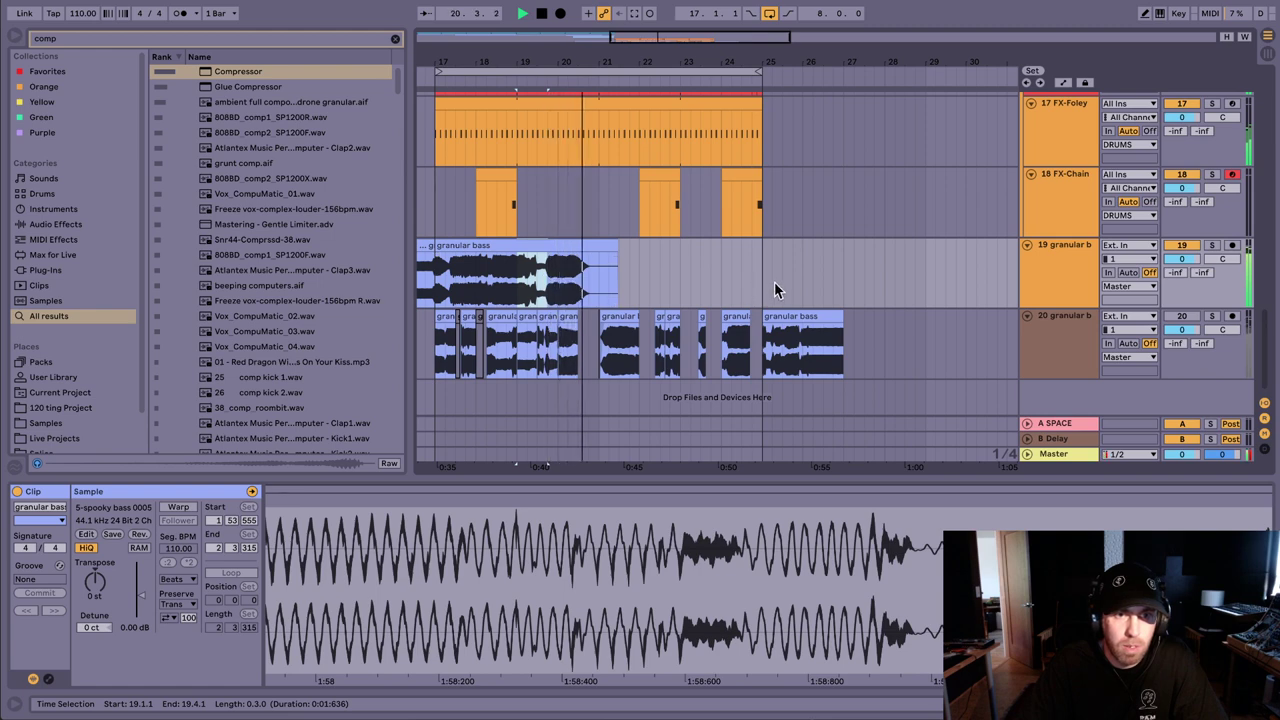
pyautogui.press('Delete')
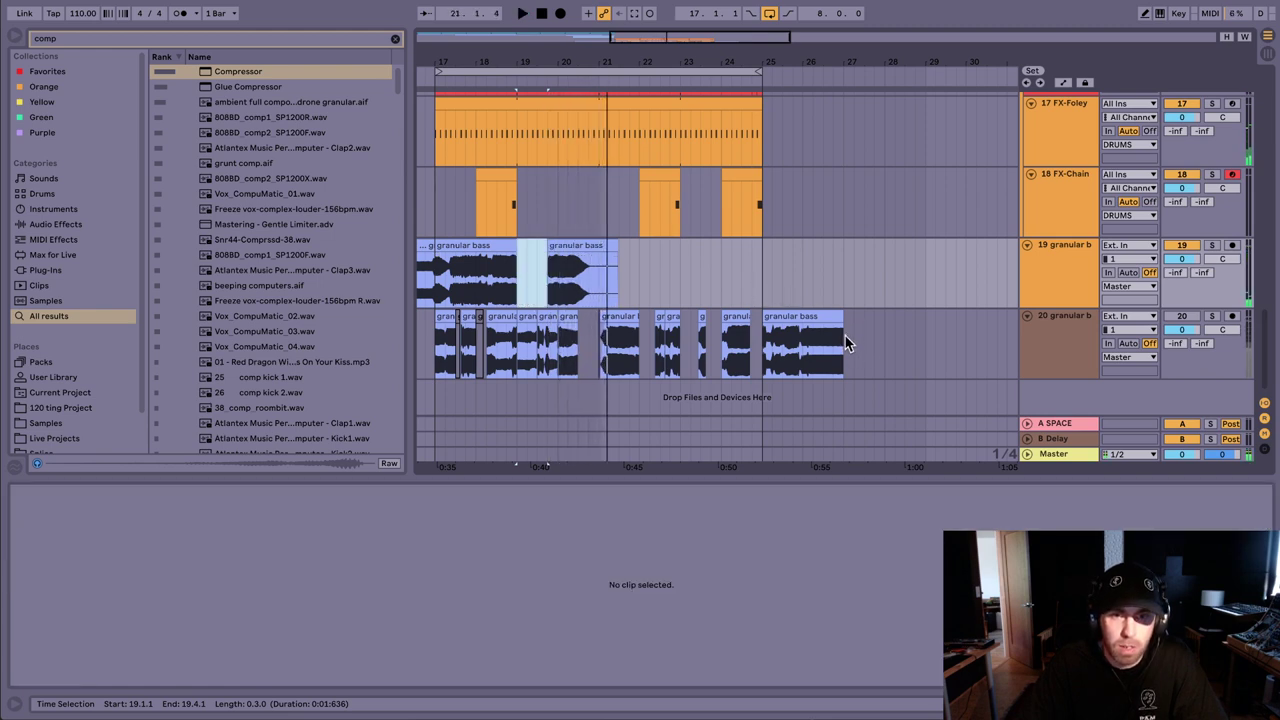
pyautogui.click(845, 343)
pyautogui.hotkey('ctrl', 'v')
# Step: Solo track 19, try transposing its last granular bass piece up 12 st, and undo the transposition
pyautogui.click(590, 268)
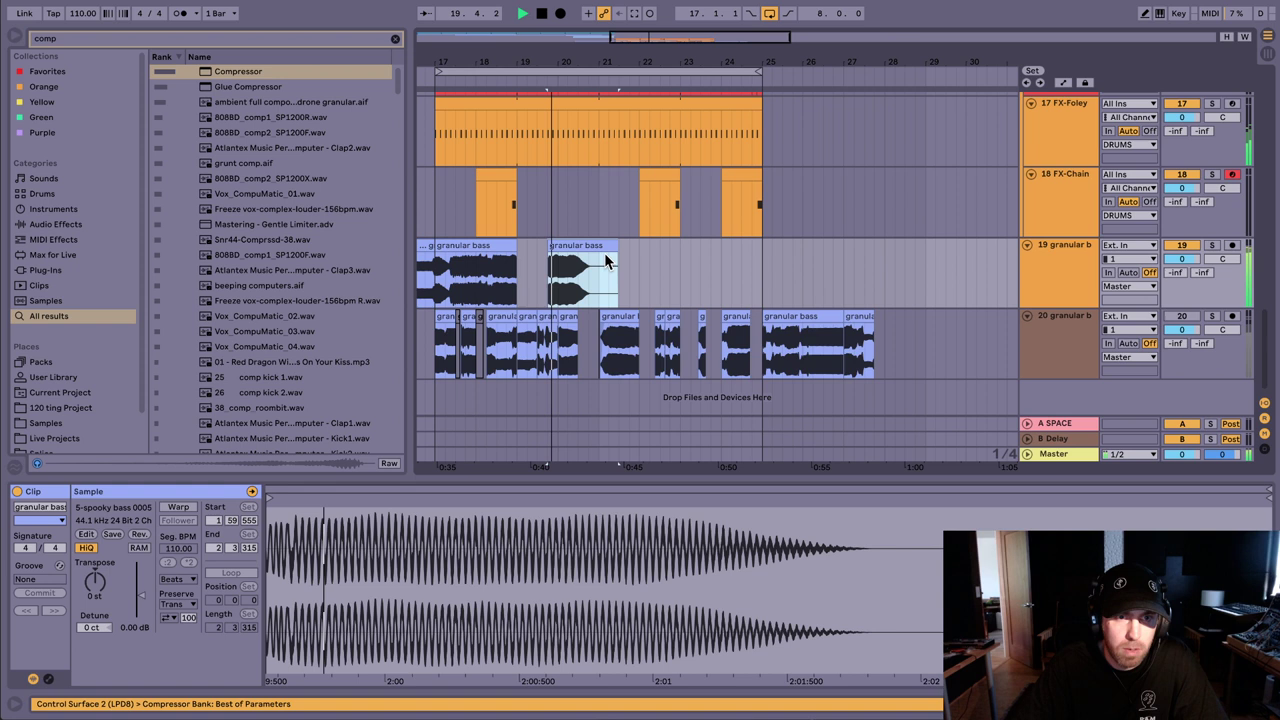
pyautogui.click(1211, 245)
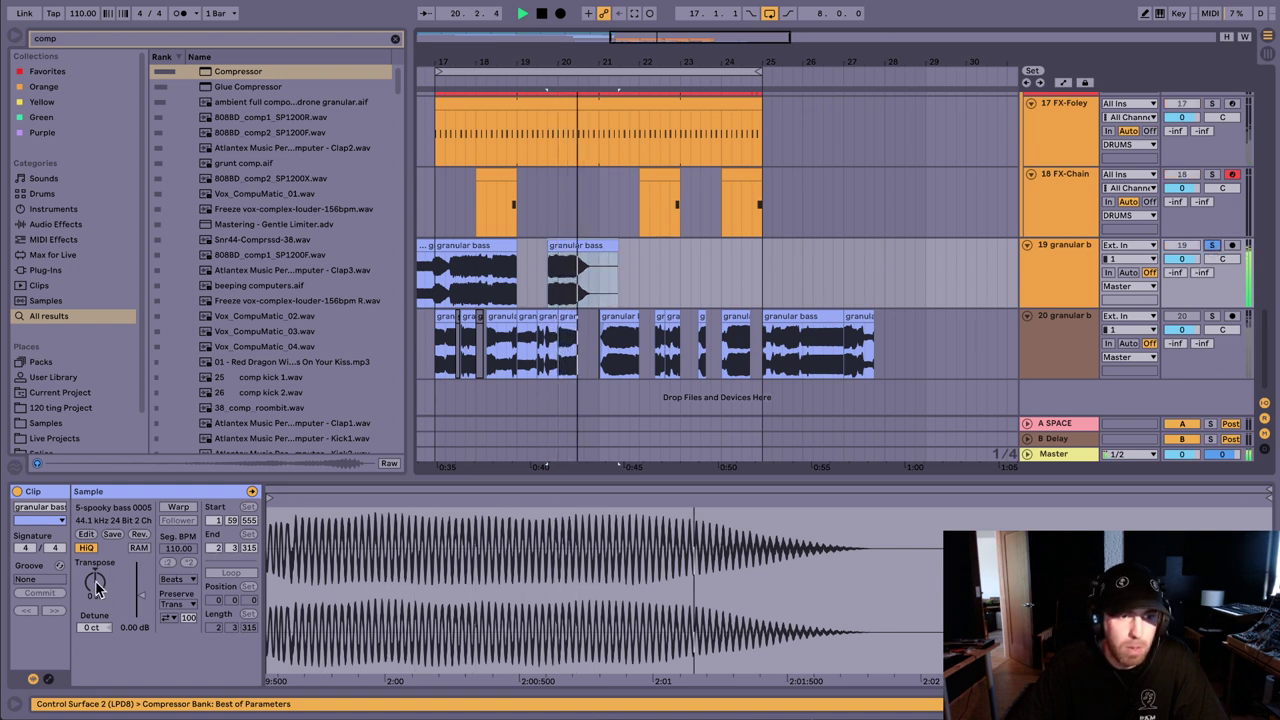
pyautogui.moveTo(95, 588); pyautogui.dragTo(95, 560)
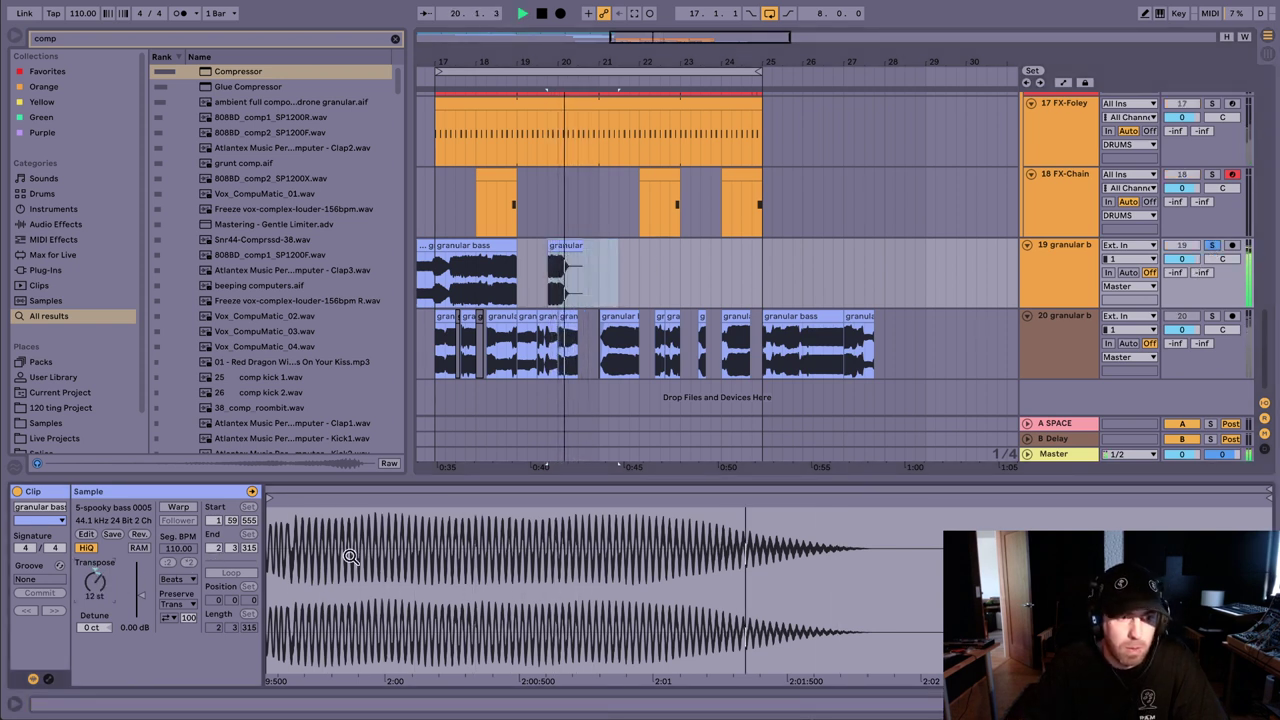
pyautogui.hotkey('ctrl', 'z')
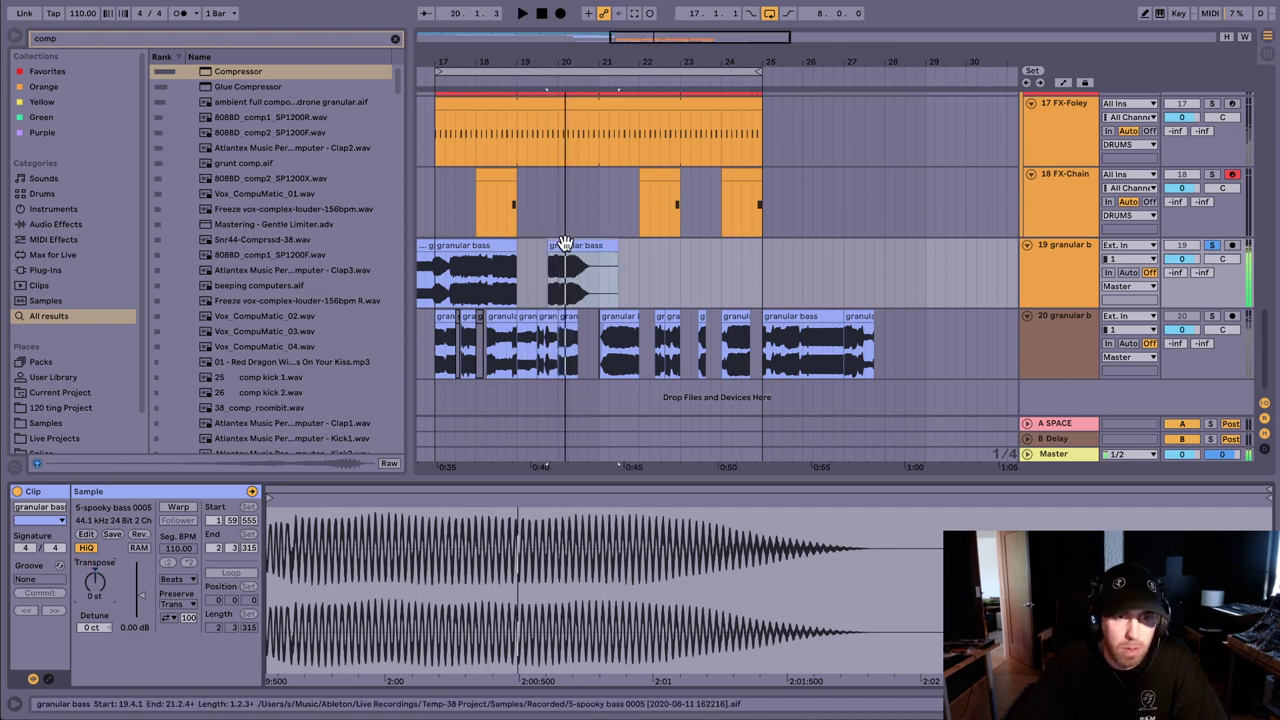
# Step: Move the last granular bass piece at 19.4.1 on track 19 to 28.1.1 on track 20
pyautogui.moveTo(565, 244); pyautogui.dragTo(908, 334)
pyautogui.click(886, 304)
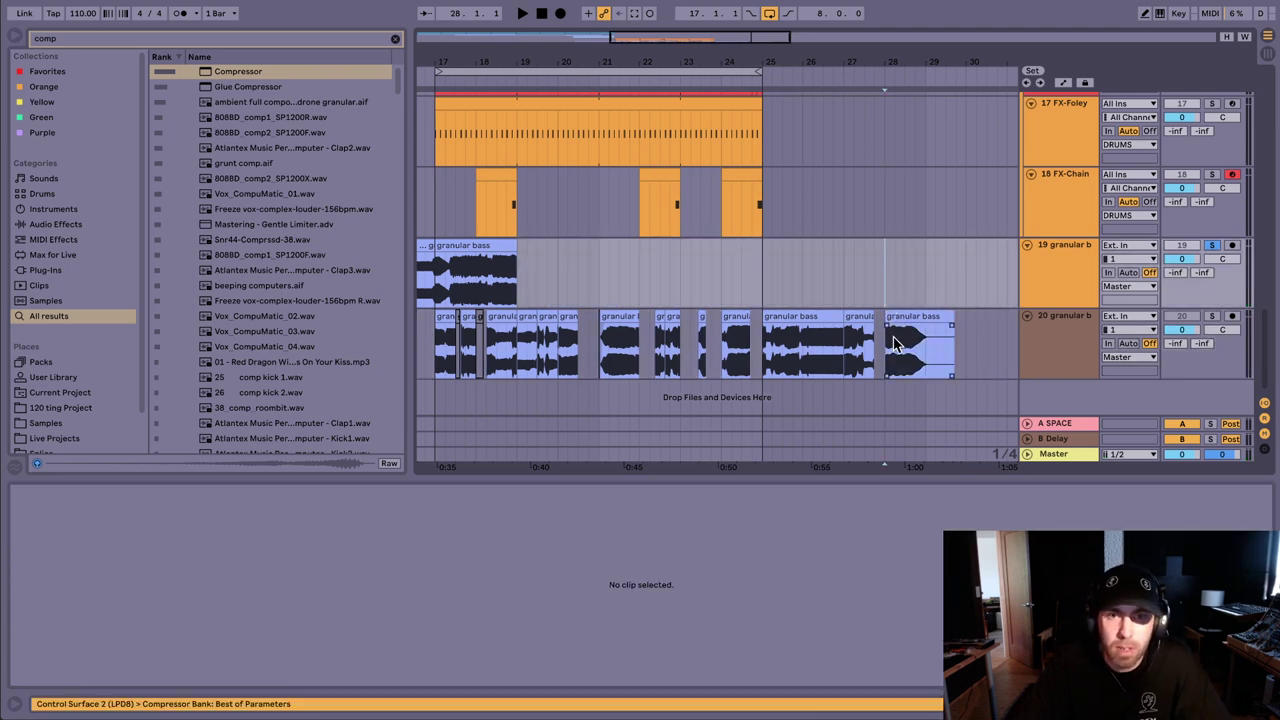
pyautogui.click(894, 343)
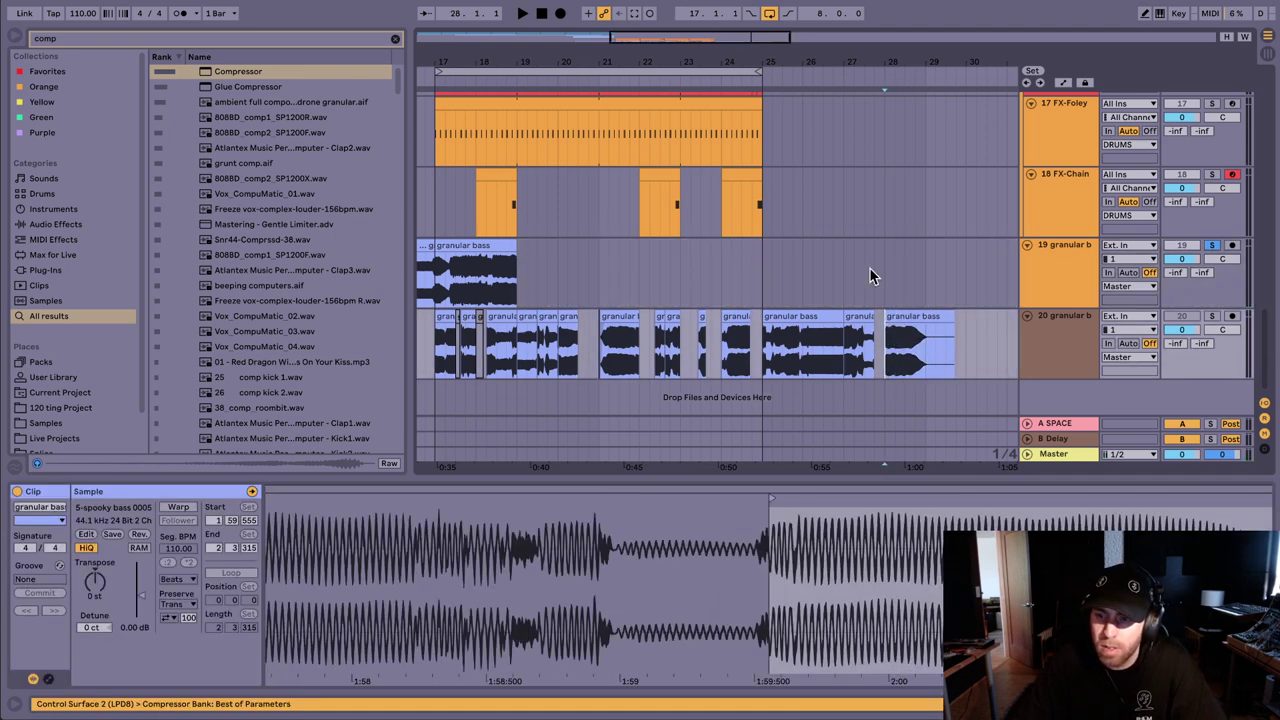
# Step: Delete all remaining granular bass clips from track 19
pyautogui.hscroll(-5, 785, 265)
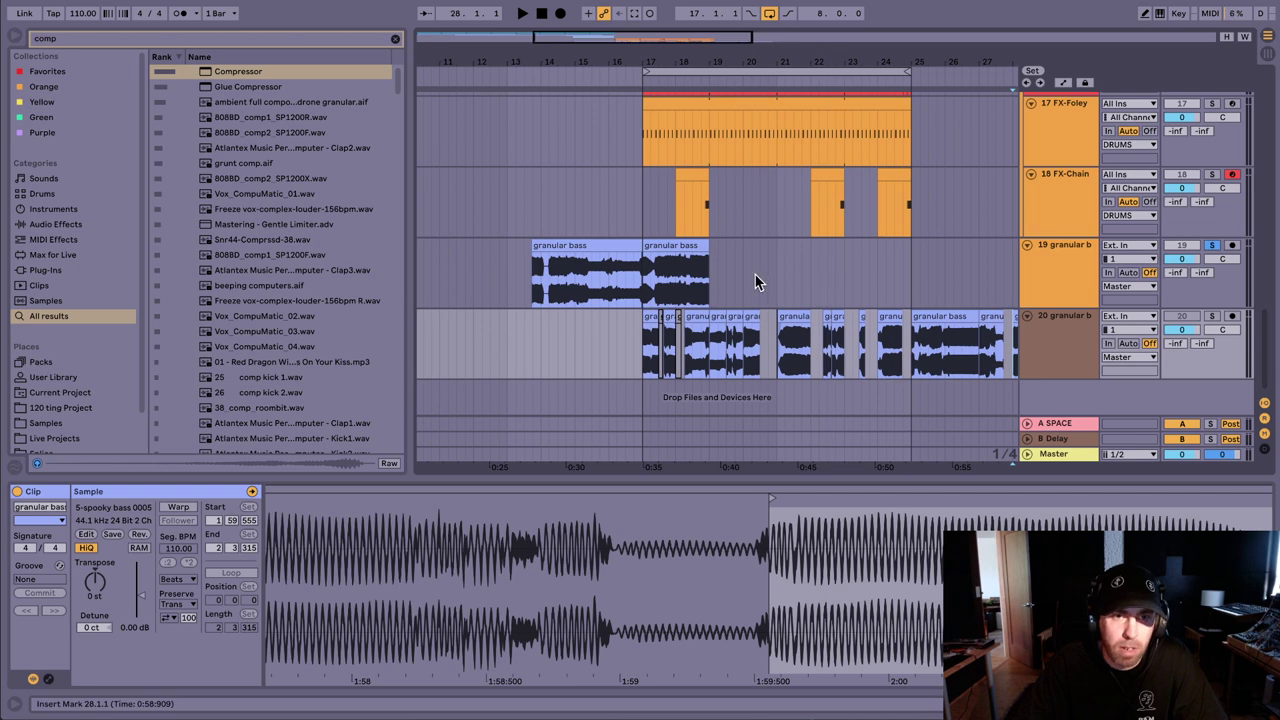
pyautogui.moveTo(760, 276); pyautogui.dragTo(408, 262)
pyautogui.press('Delete')
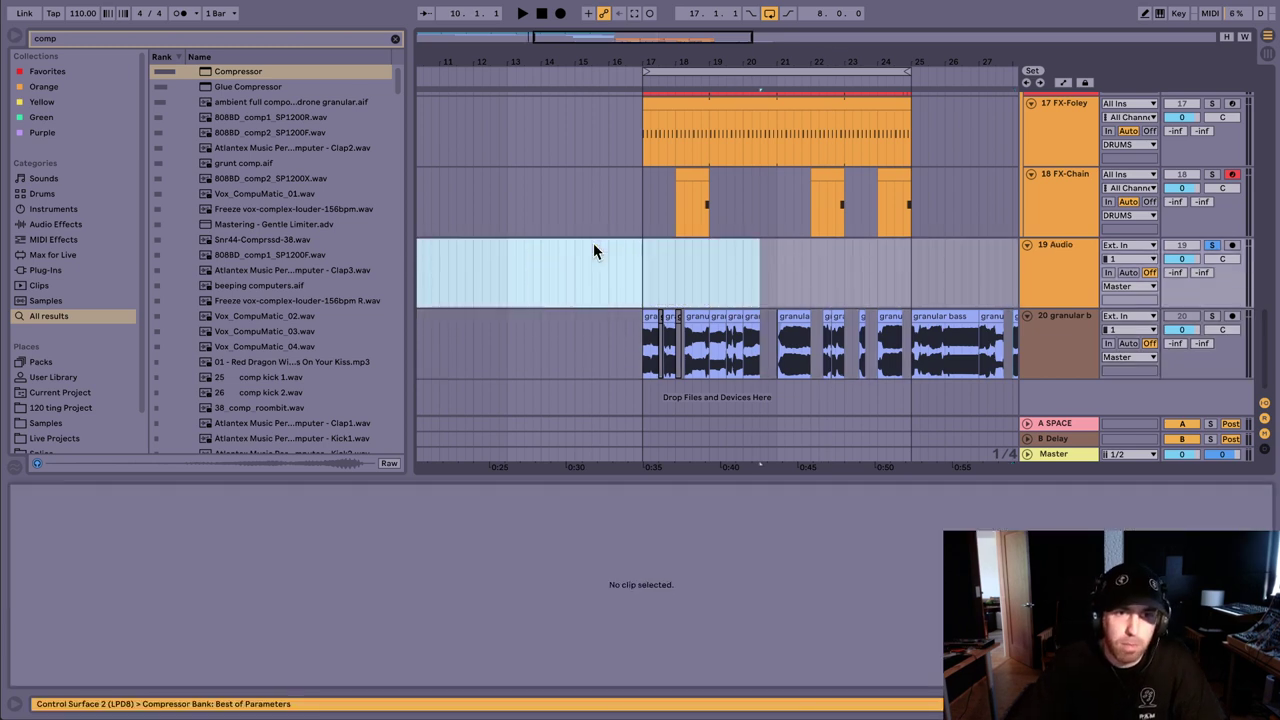
pyautogui.click(644, 188)
# Step: Select the track 20 granular bass clips from 17.1.1 to 30.4.1, then collapse the empty track 19 and turn off its solo
pyautogui.moveTo(714, 57); pyautogui.dragTo(486, 50)
pyautogui.click(818, 332)
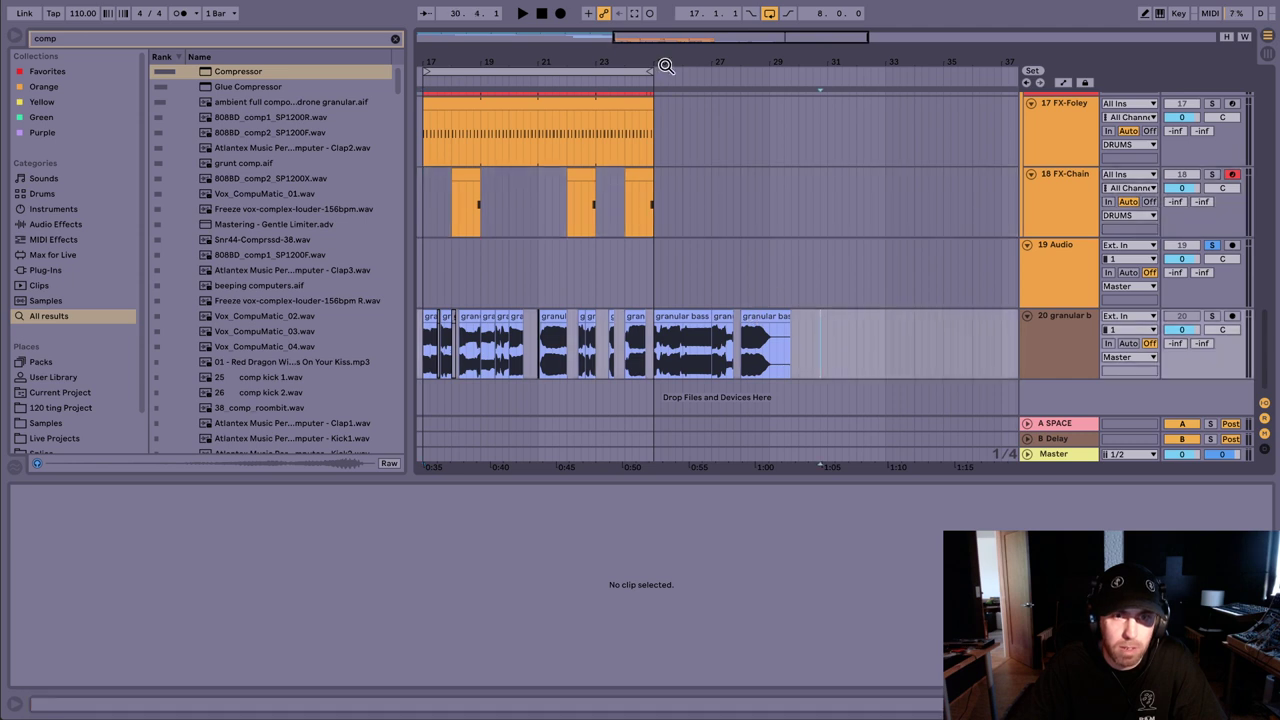
pyautogui.click(1052, 262)
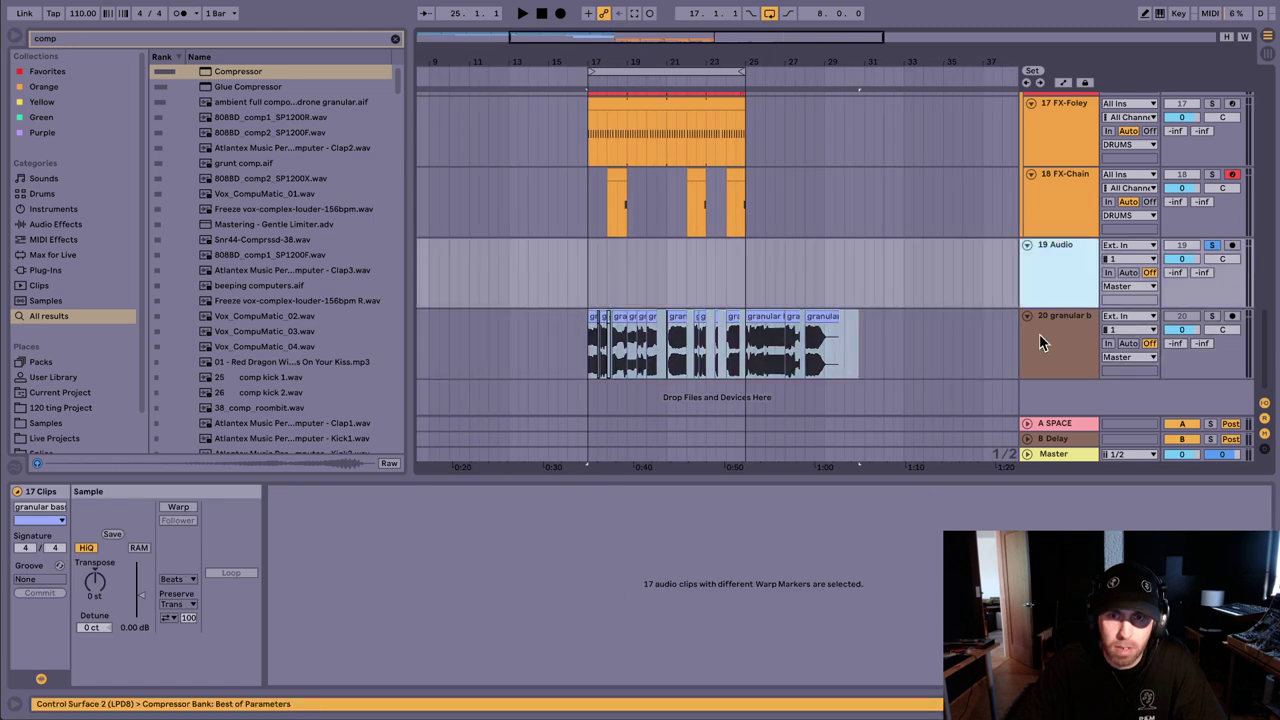
pyautogui.click(1026, 245)
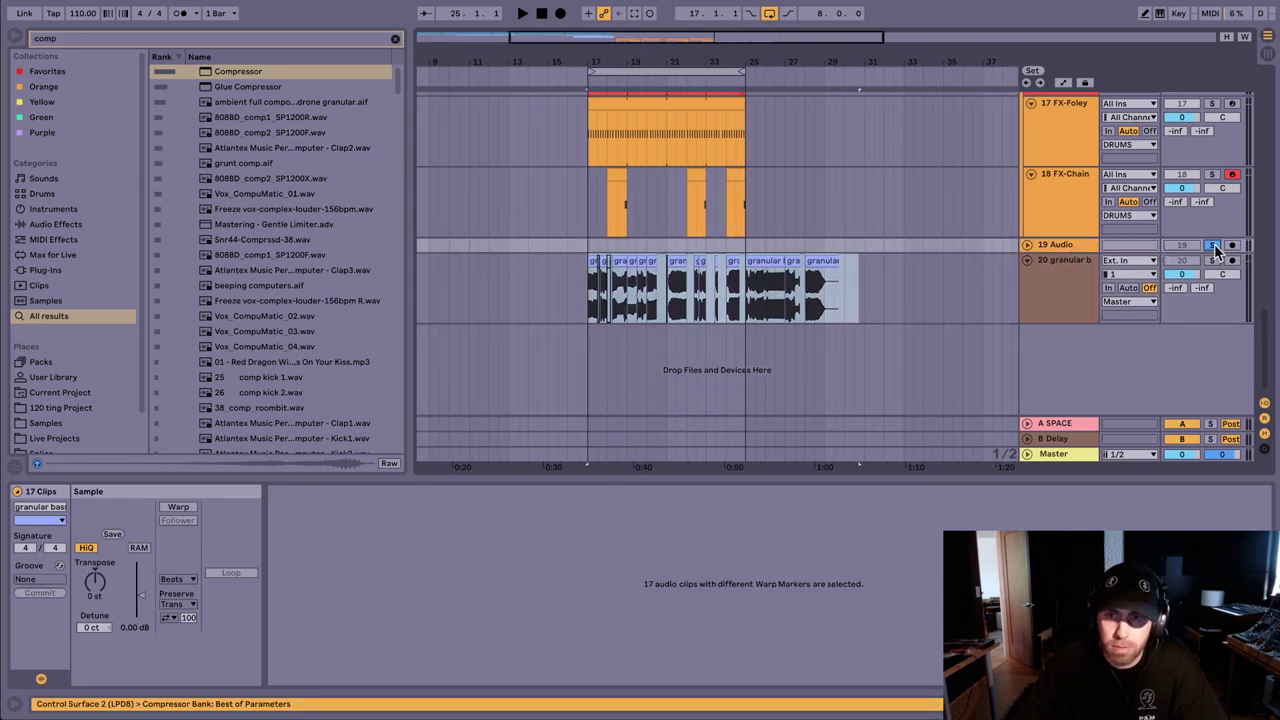
pyautogui.click(1213, 245)
pyautogui.click(1068, 273)
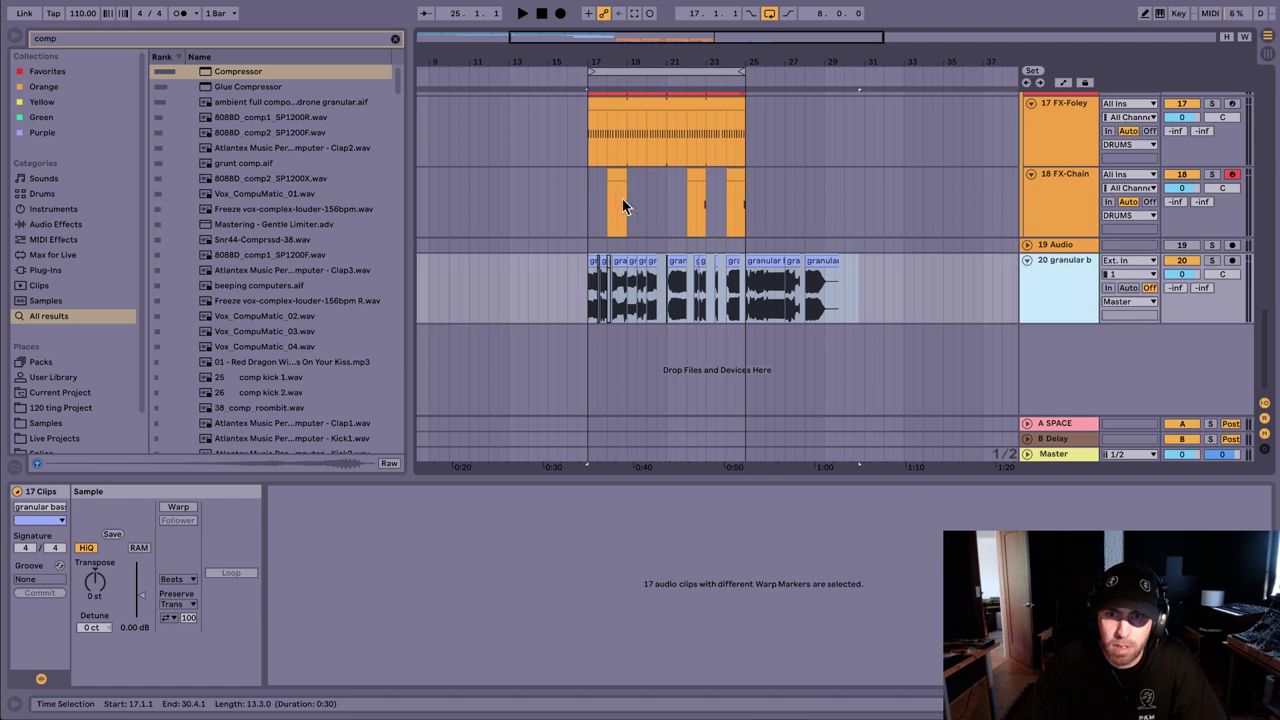
# Step: Switch from the arrangement to the Session View
pyautogui.hscroll(2, 717, 280)
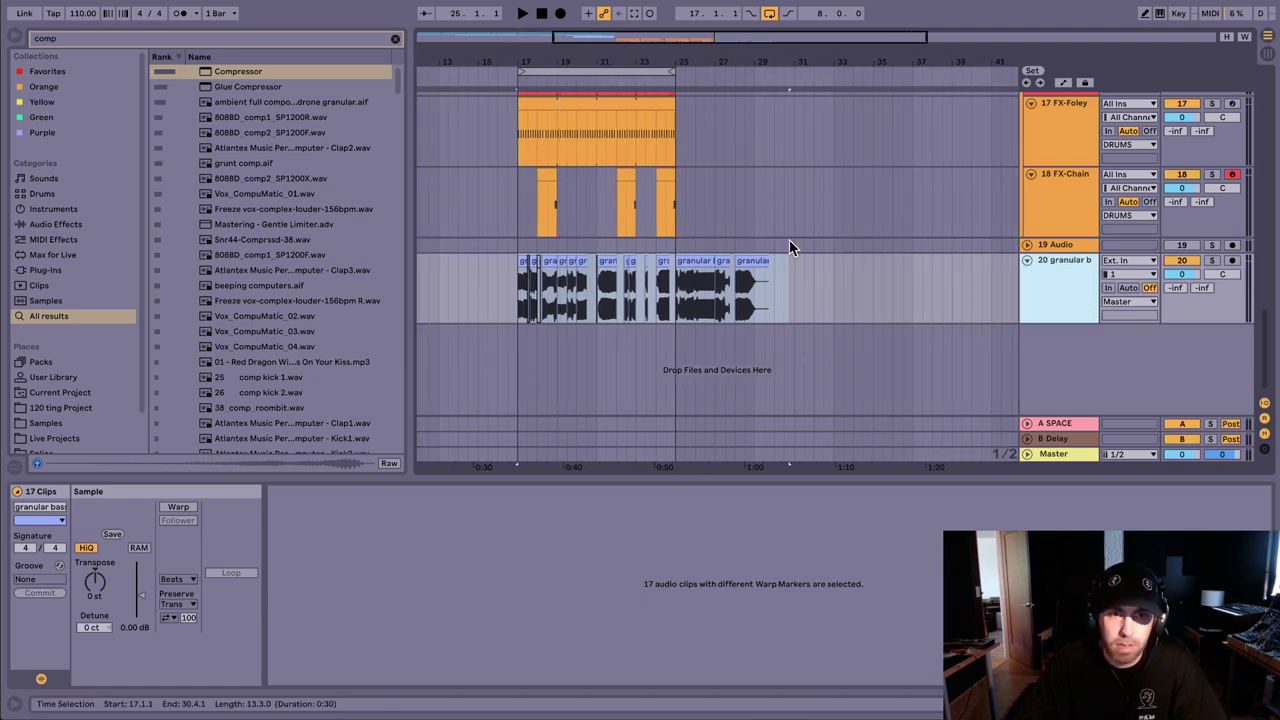
pyautogui.press('Tab')
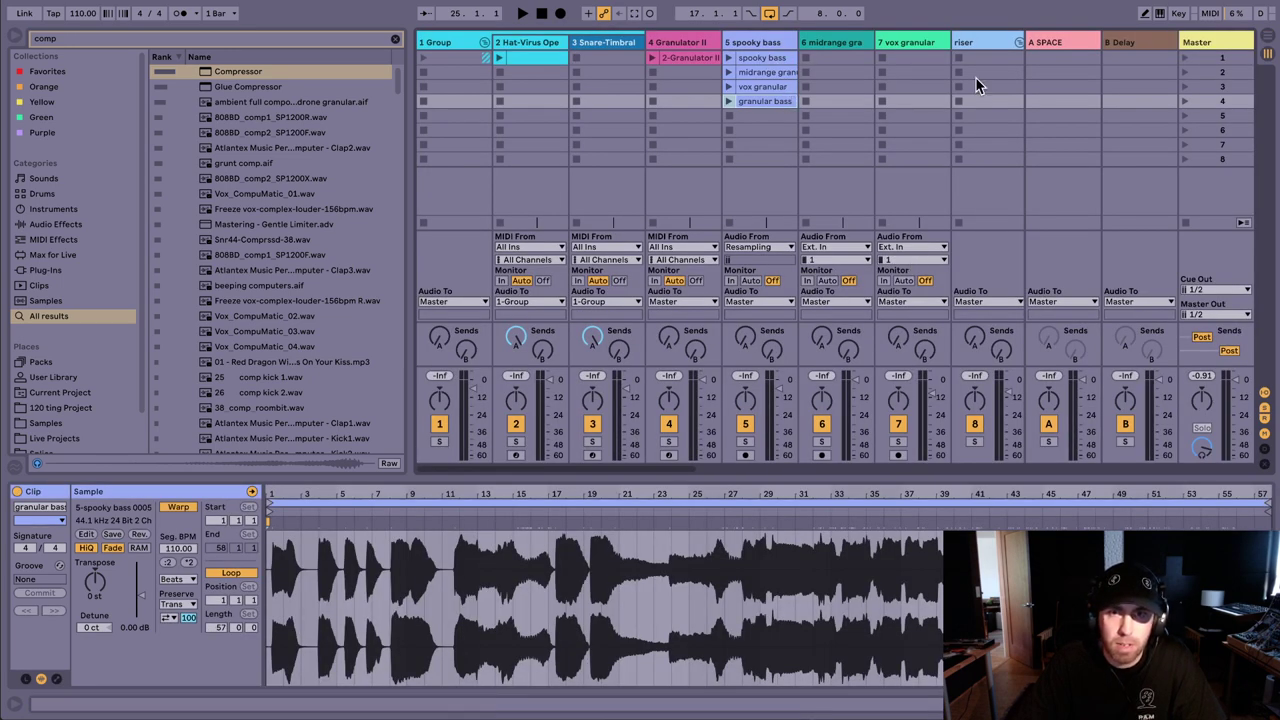
# Step: Return to the arrangement and play the track 20 granular bass with the drums from 16.1.1
pyautogui.press('Tab')
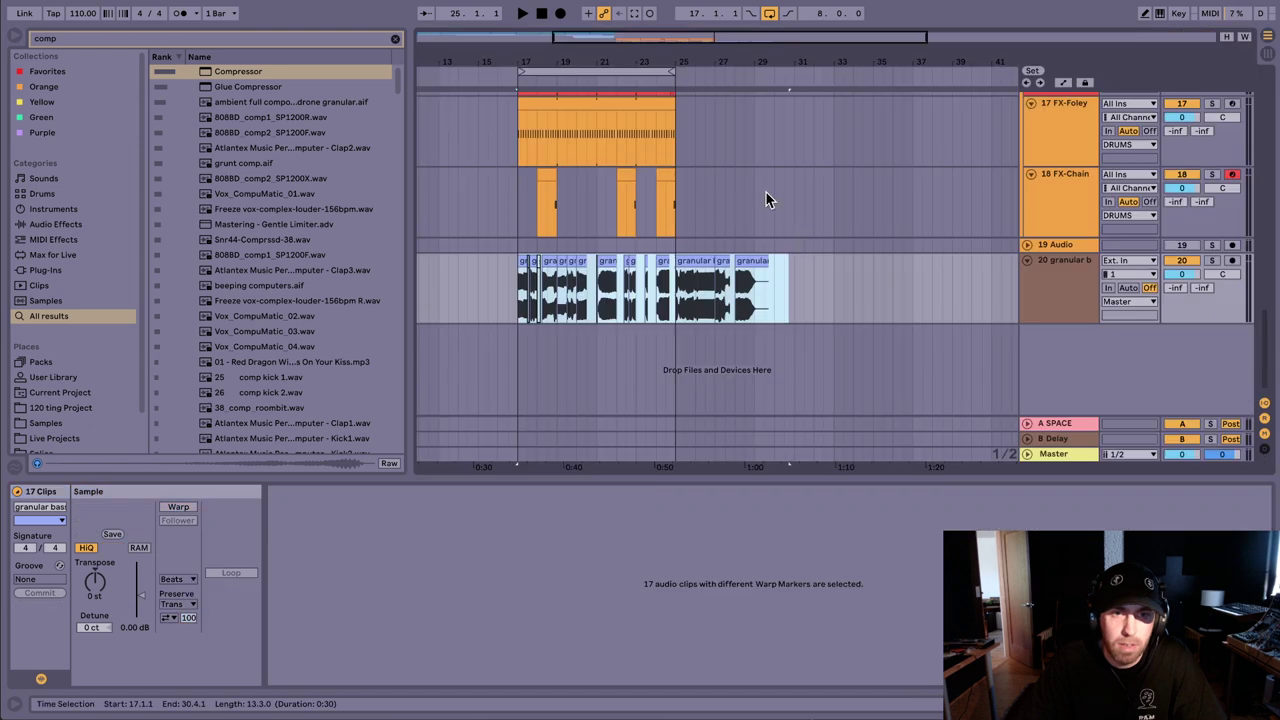
pyautogui.click(500, 263)
pyautogui.press('space')
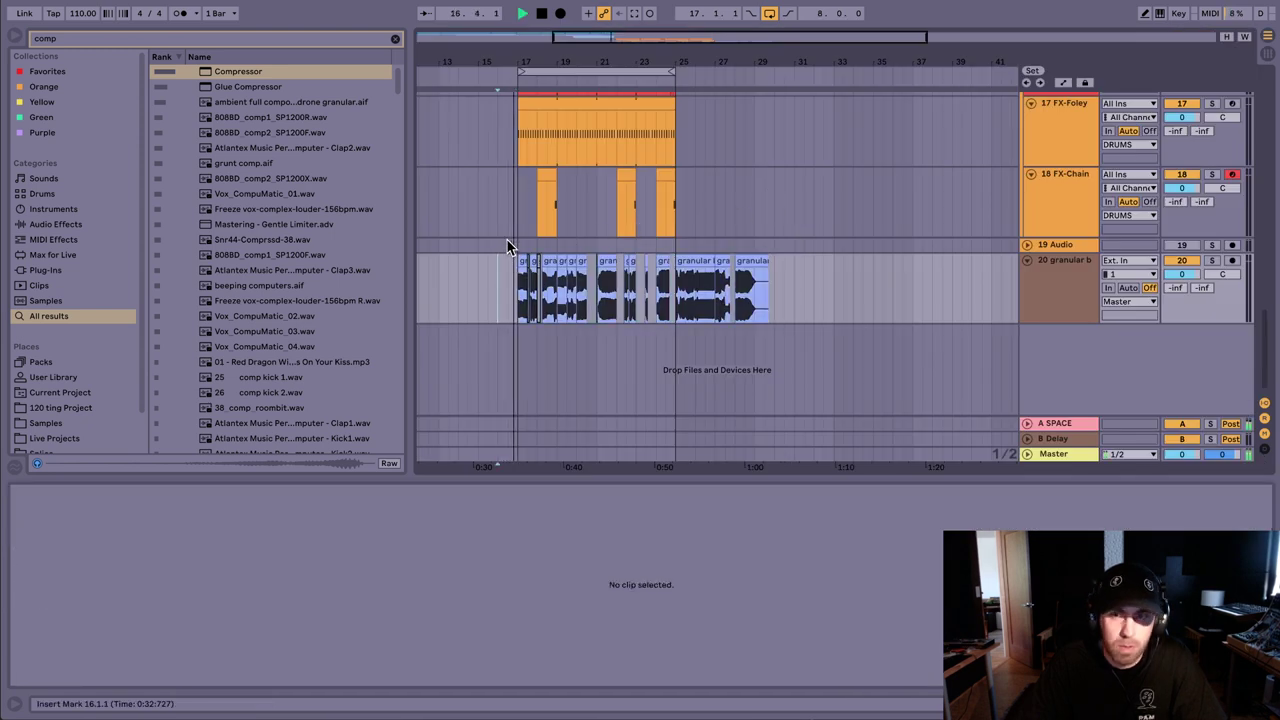
pyautogui.moveTo(526, 58); pyautogui.dragTo(593, 60)
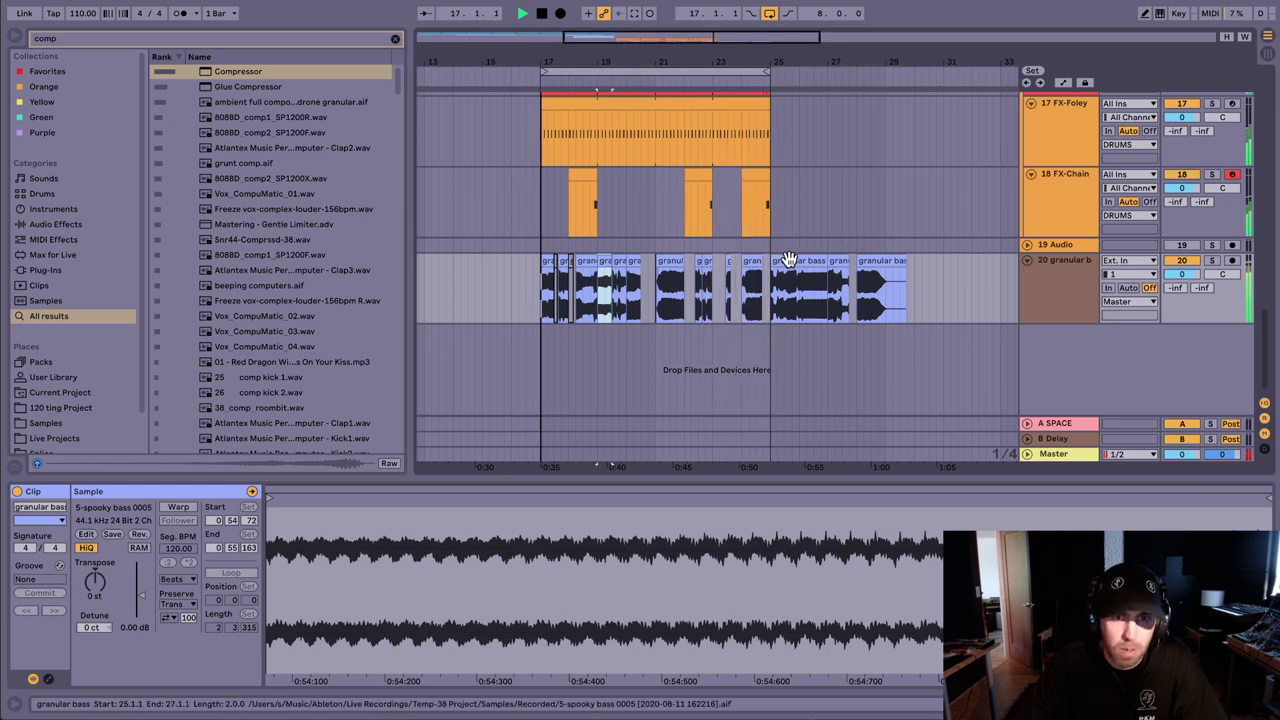
pyautogui.press('space')
# Step: Move the three granular bass clips starting at 25.1.1 on track 20 to 29.1.1 and play them back
pyautogui.click(783, 260)
pyautogui.keyDown('shift'); pyautogui.click(890, 256); pyautogui.keyUp('shift')
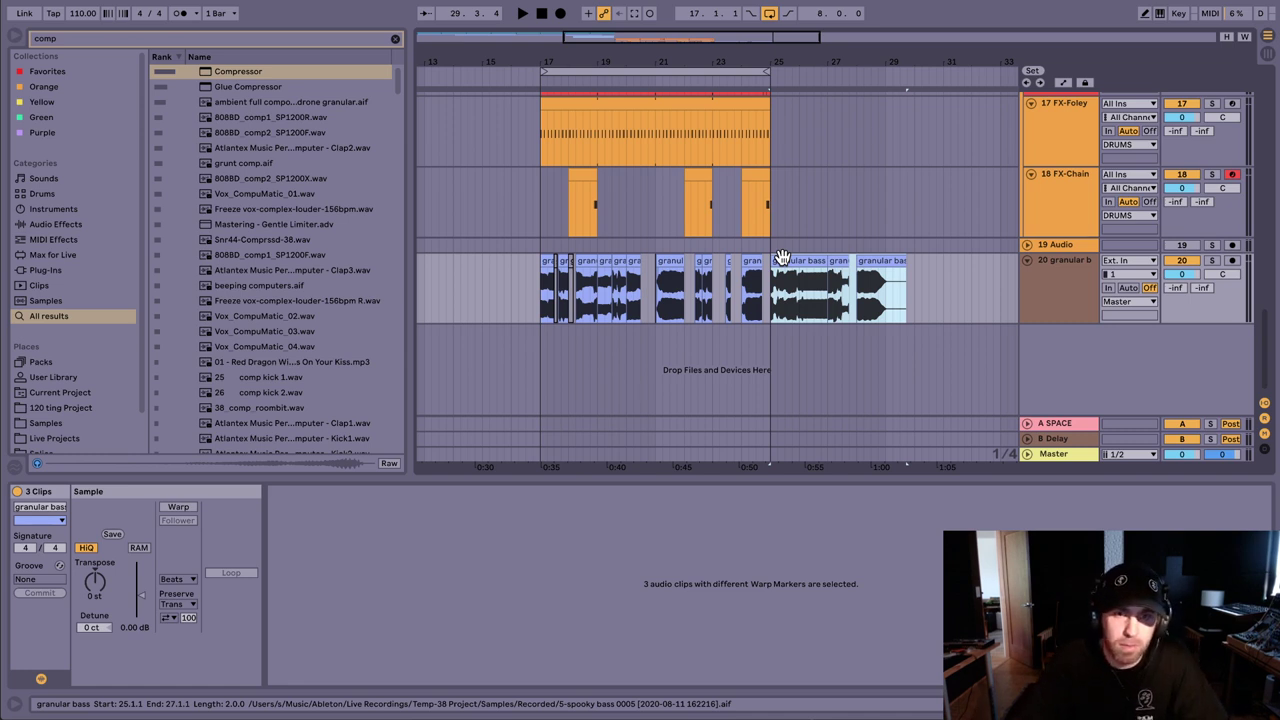
pyautogui.moveTo(783, 257); pyautogui.dragTo(905, 243)
pyautogui.moveTo(926, 62); pyautogui.dragTo(709, 50)
pyautogui.press('space')
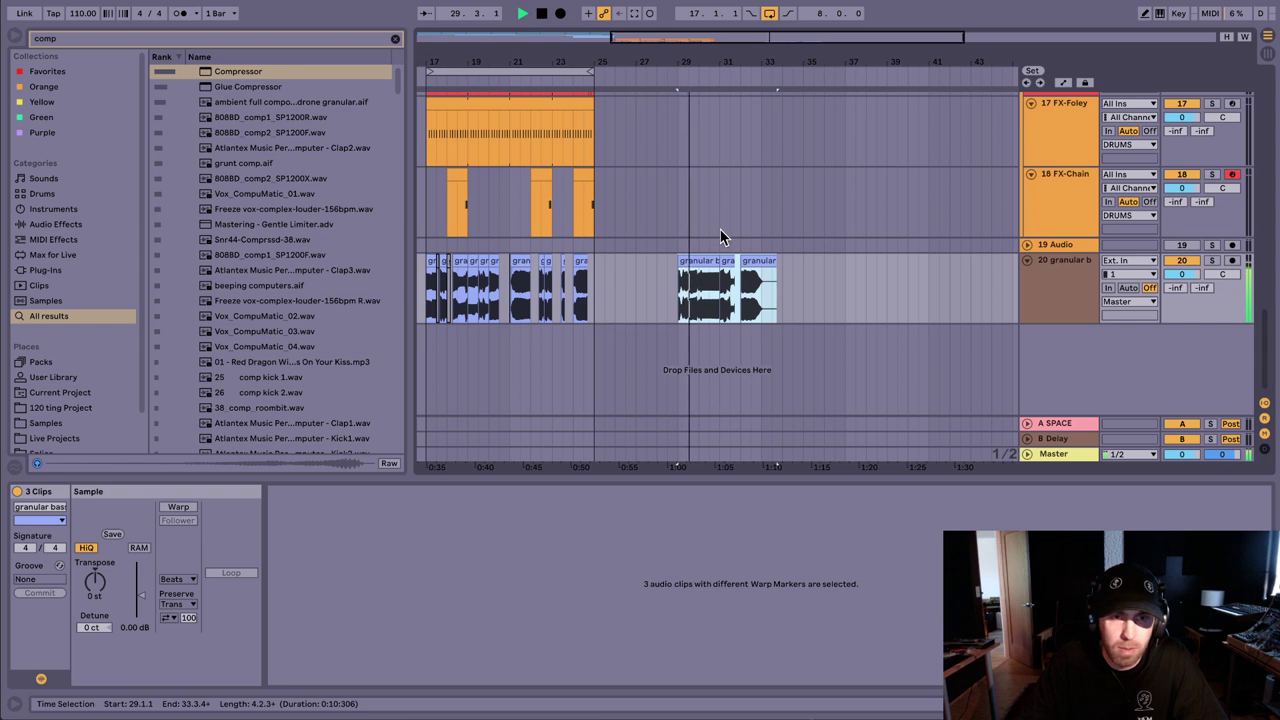
# Step: Cut the remaining granular bass clips that start at 17.1.1 on track 20 and paste them at 25.1.1
pyautogui.moveTo(705, 62); pyautogui.dragTo(880, 64)
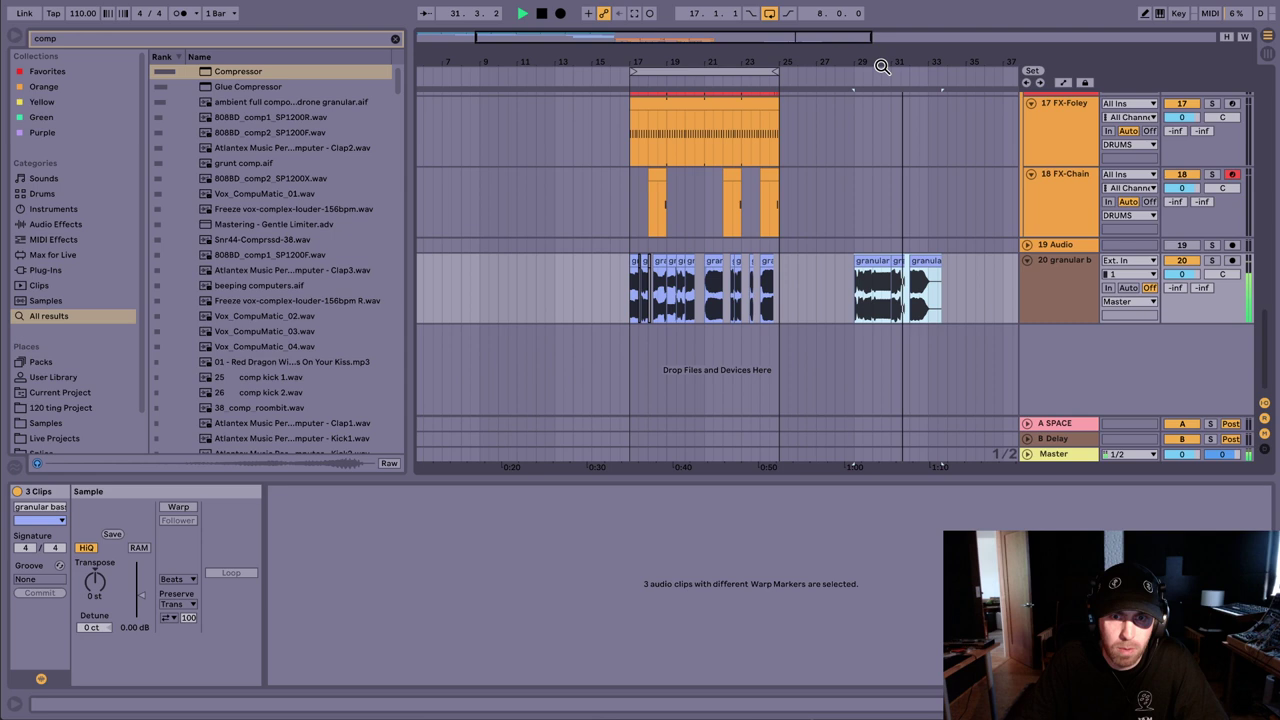
pyautogui.press('super+x')
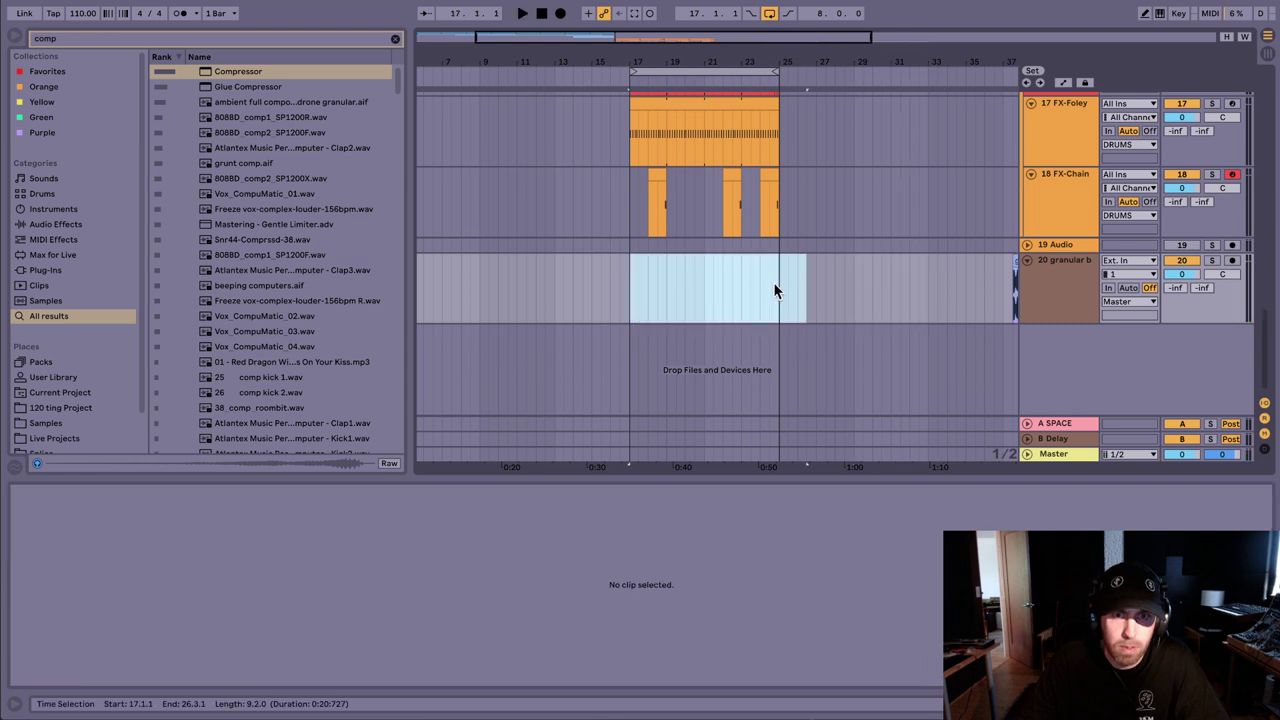
pyautogui.click(774, 282)
pyautogui.press('super+v')
# Step: Place copies of the first granular bass piece at 17.1.1 and 18.1.1 on track 20
pyautogui.click(628, 271)
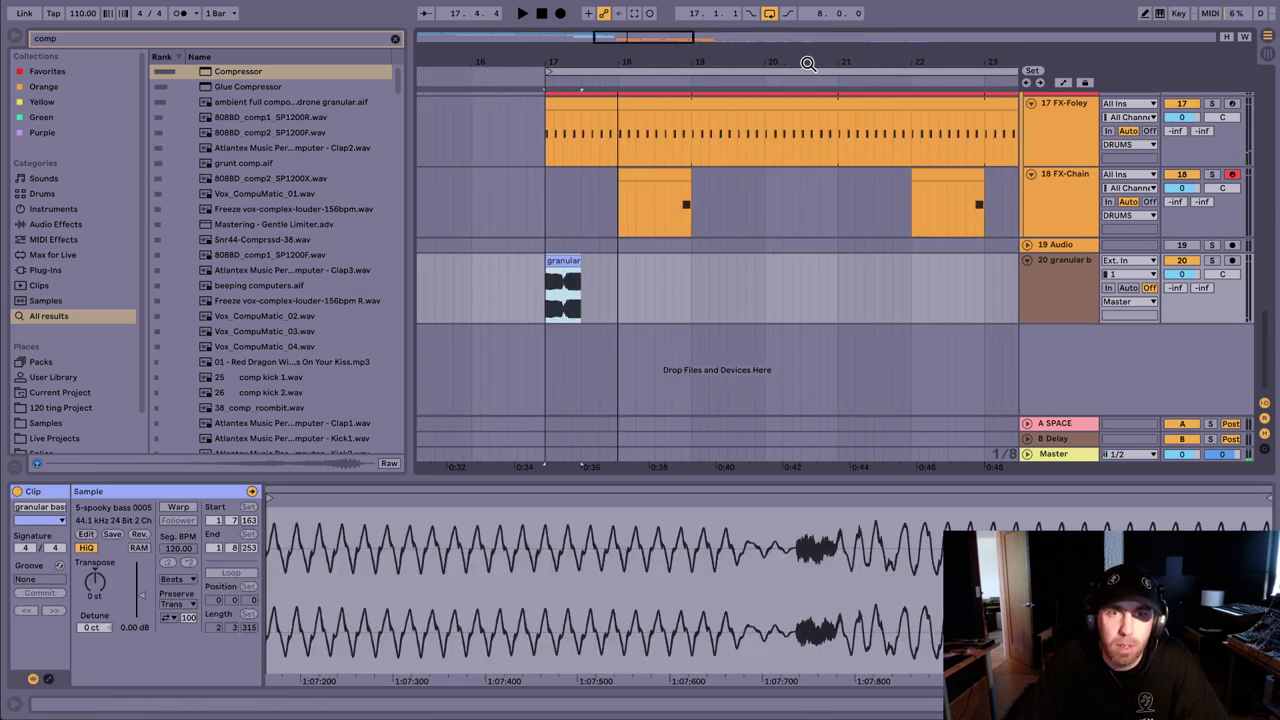
pyautogui.moveTo(808, 60); pyautogui.dragTo(691, 97)
pyautogui.click(546, 267)
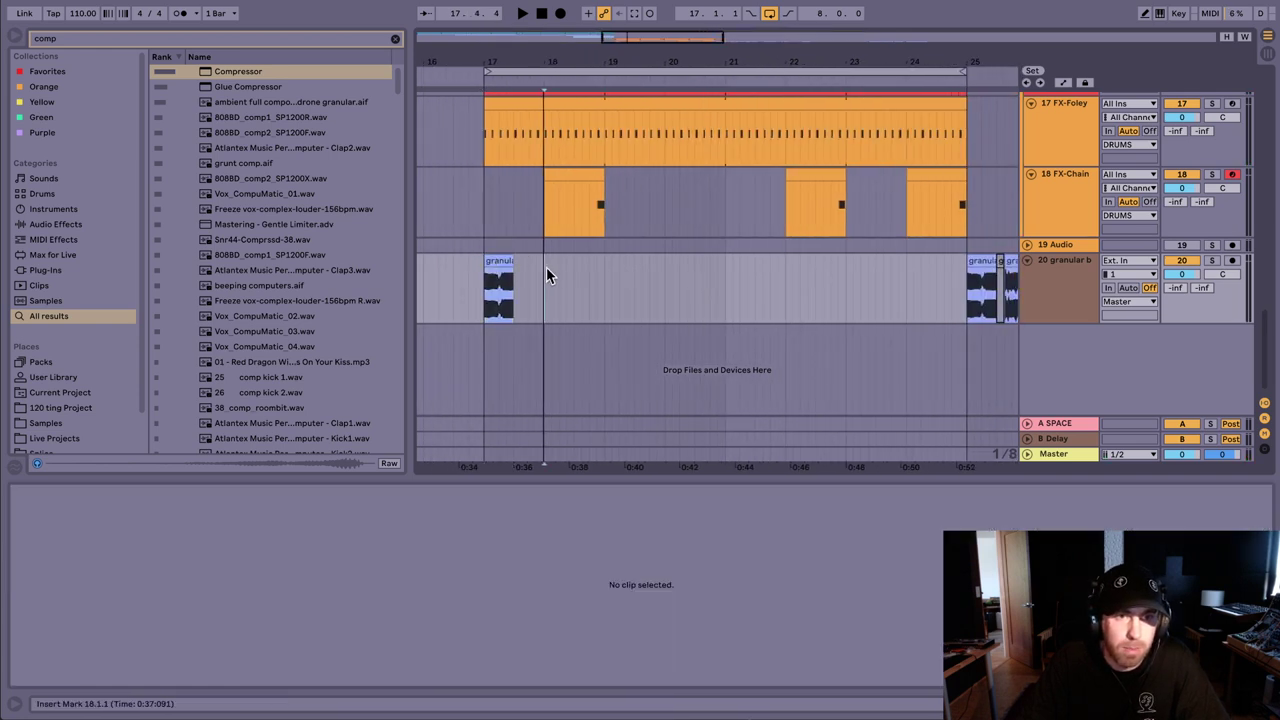
pyautogui.hotkey('ctrl', 'v')
# Step: Split the granular bass copy in bar 18 at 18.2.1, transpose its first half to 1 st, and play it back
pyautogui.moveTo(558, 59); pyautogui.dragTo(604, 185)
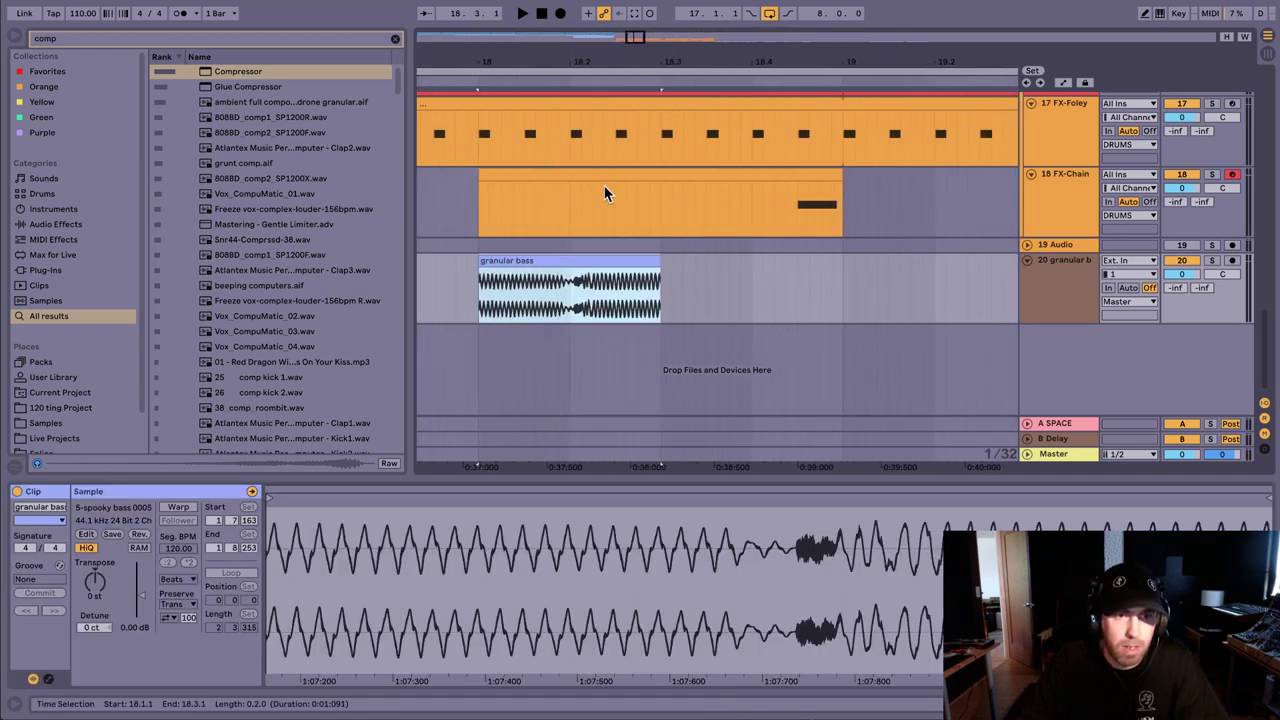
pyautogui.click(569, 277)
pyautogui.hotkey('ctrl', 'e')
pyautogui.click(558, 261)
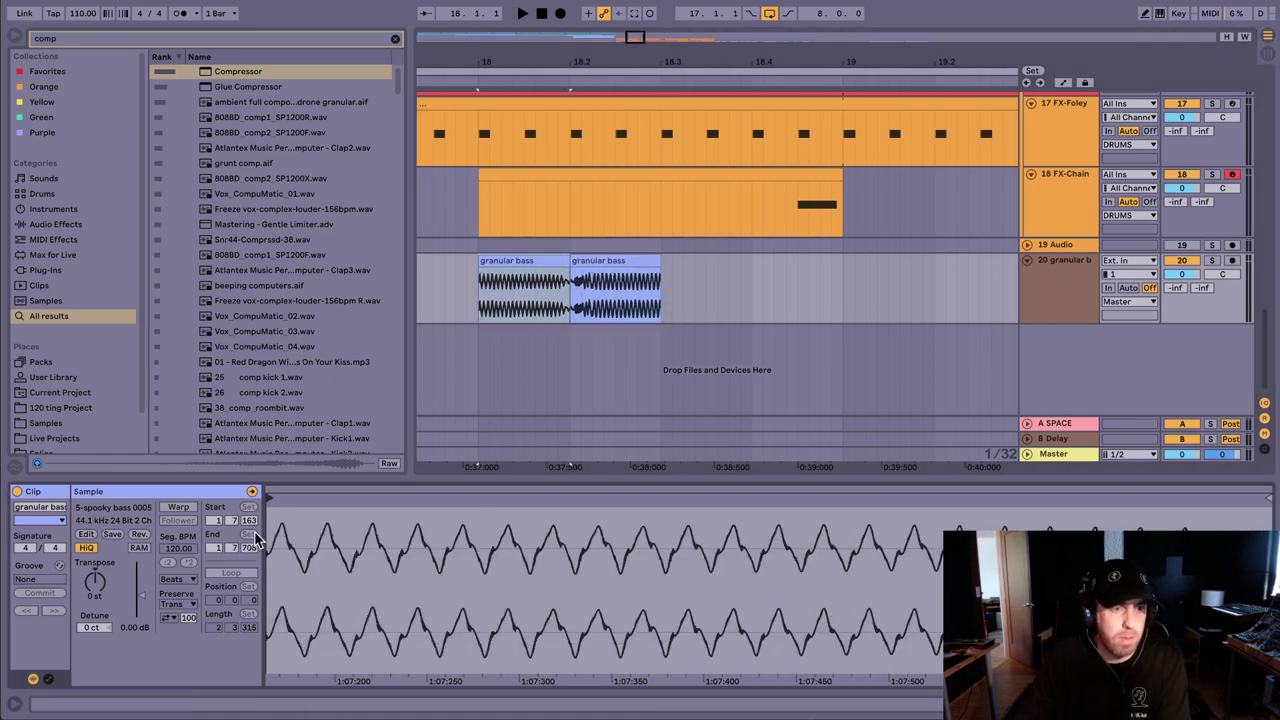
pyautogui.click(101, 584)
pyautogui.press('Up')
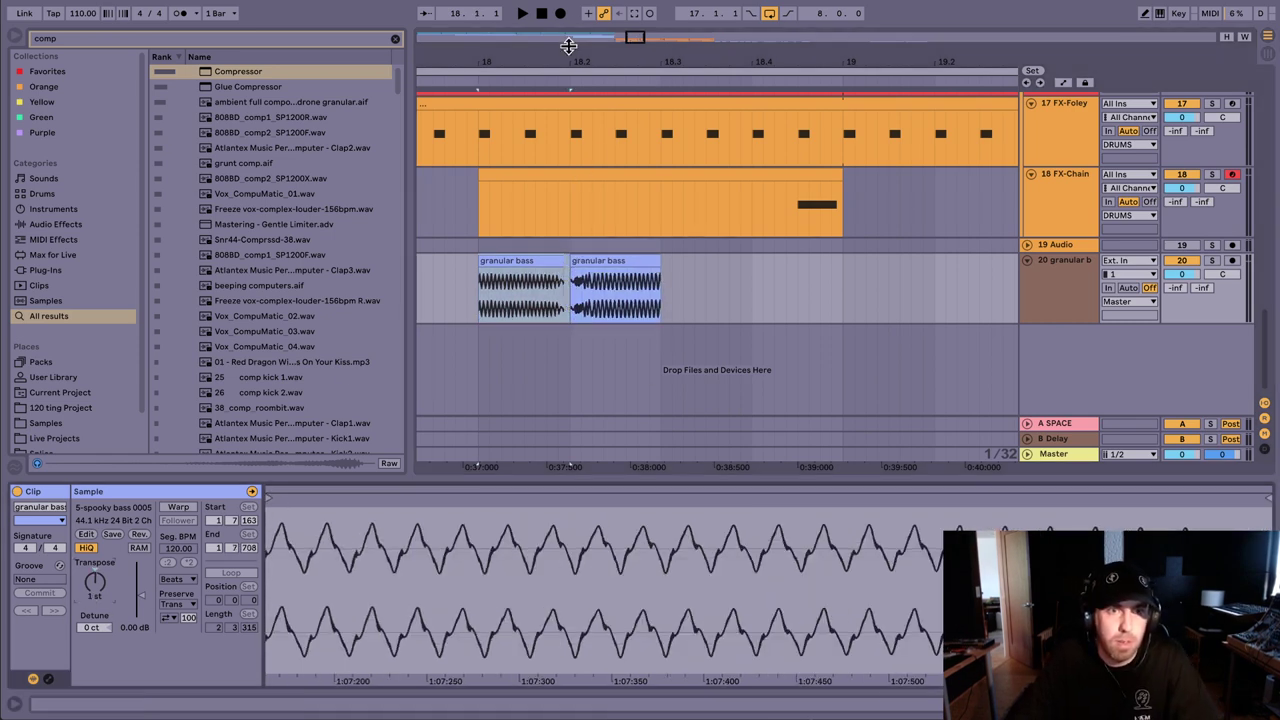
pyautogui.moveTo(577, 59); pyautogui.dragTo(753, 12)
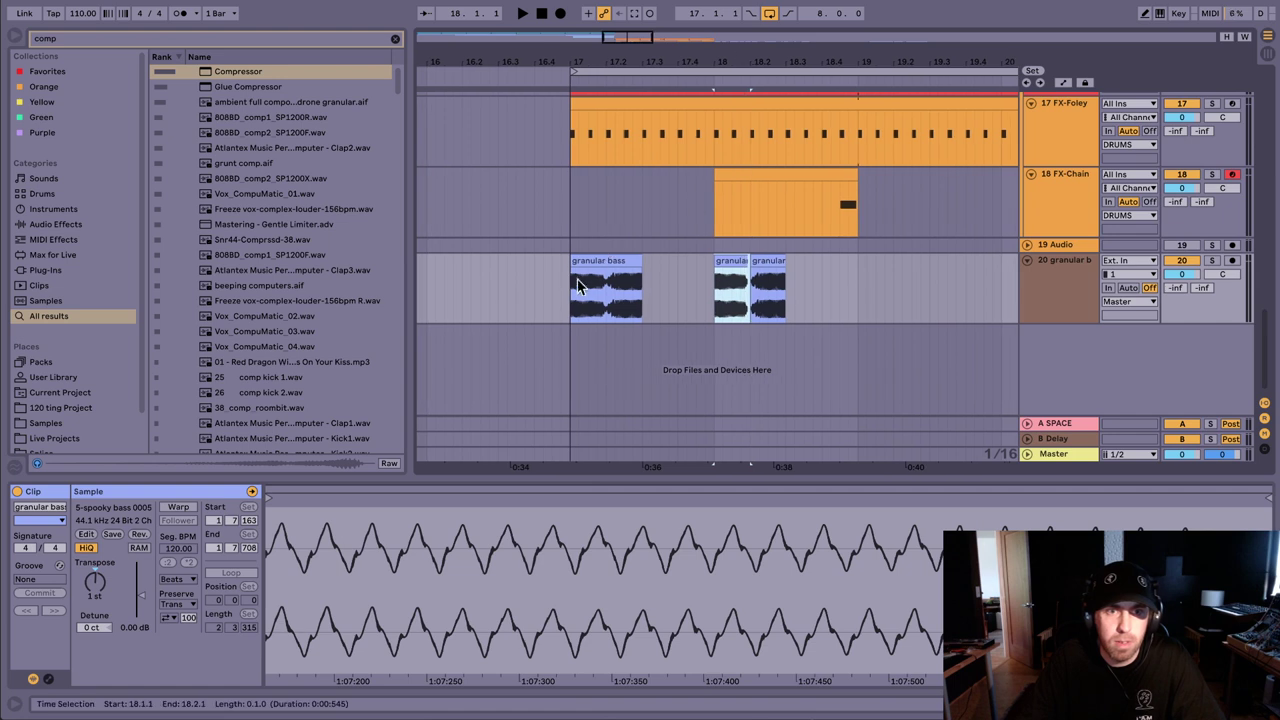
pyautogui.click(566, 294)
pyautogui.press('space')
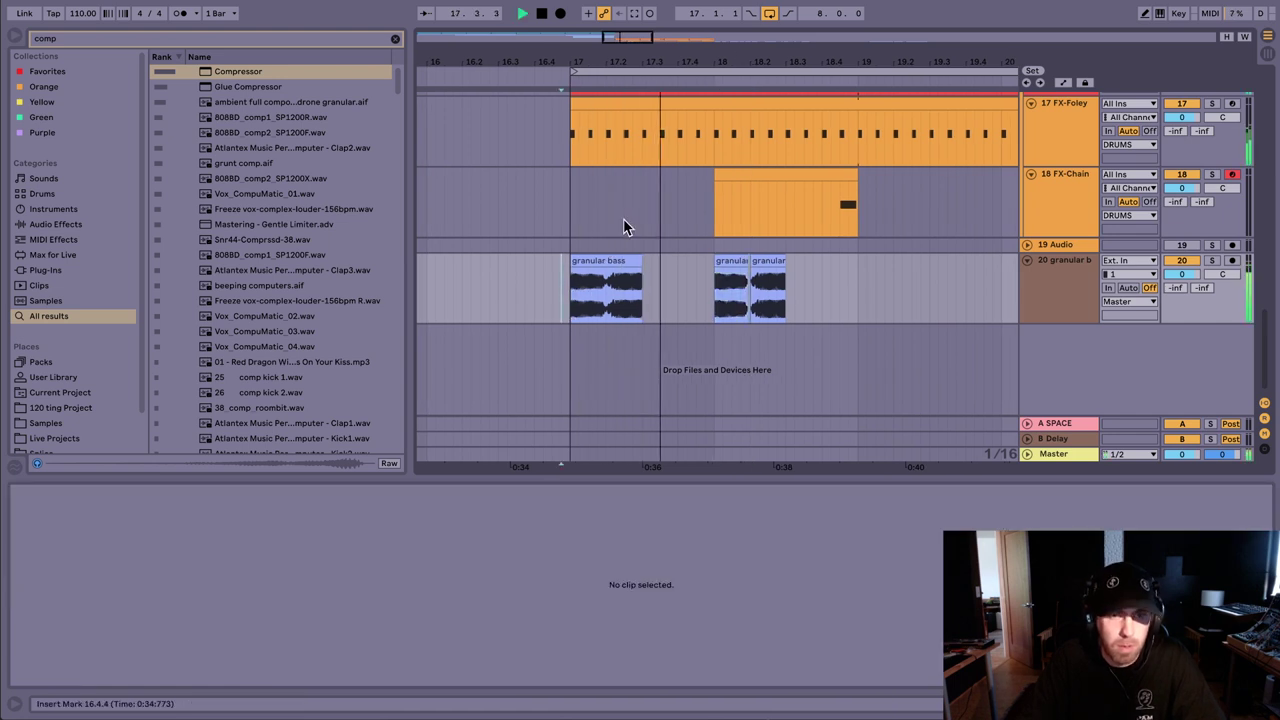
# Step: Split the 14 Kick-Mod clip around the kick at 18.1.1 and raise that kick's note to C#4
pyautogui.click(718, 195)
pyautogui.scroll(3, 745, 192)
pyautogui.scroll(4, 740, 192)
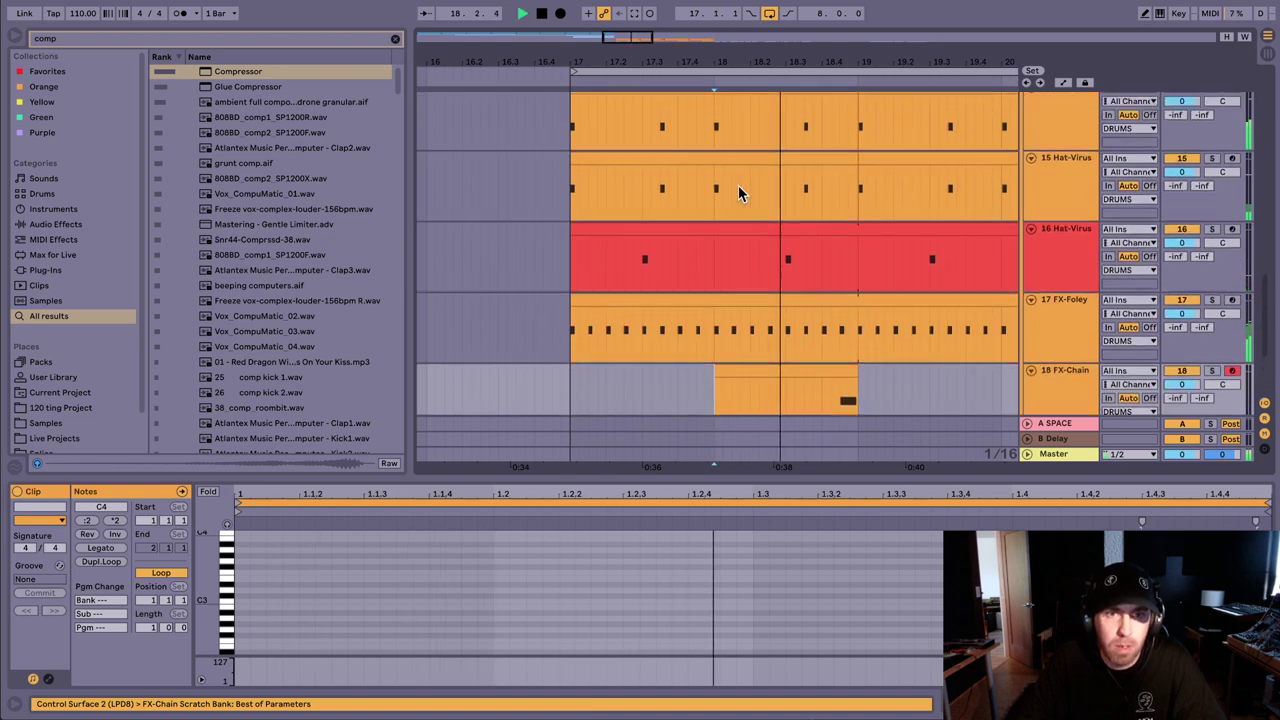
pyautogui.press('space')
pyautogui.click(717, 172)
pyautogui.moveTo(733, 168); pyautogui.dragTo(750, 170)
pyautogui.press('super+e')
pyautogui.moveTo(448, 574); pyautogui.dragTo(224, 690)
pyautogui.press('Up')
pyautogui.press('space')
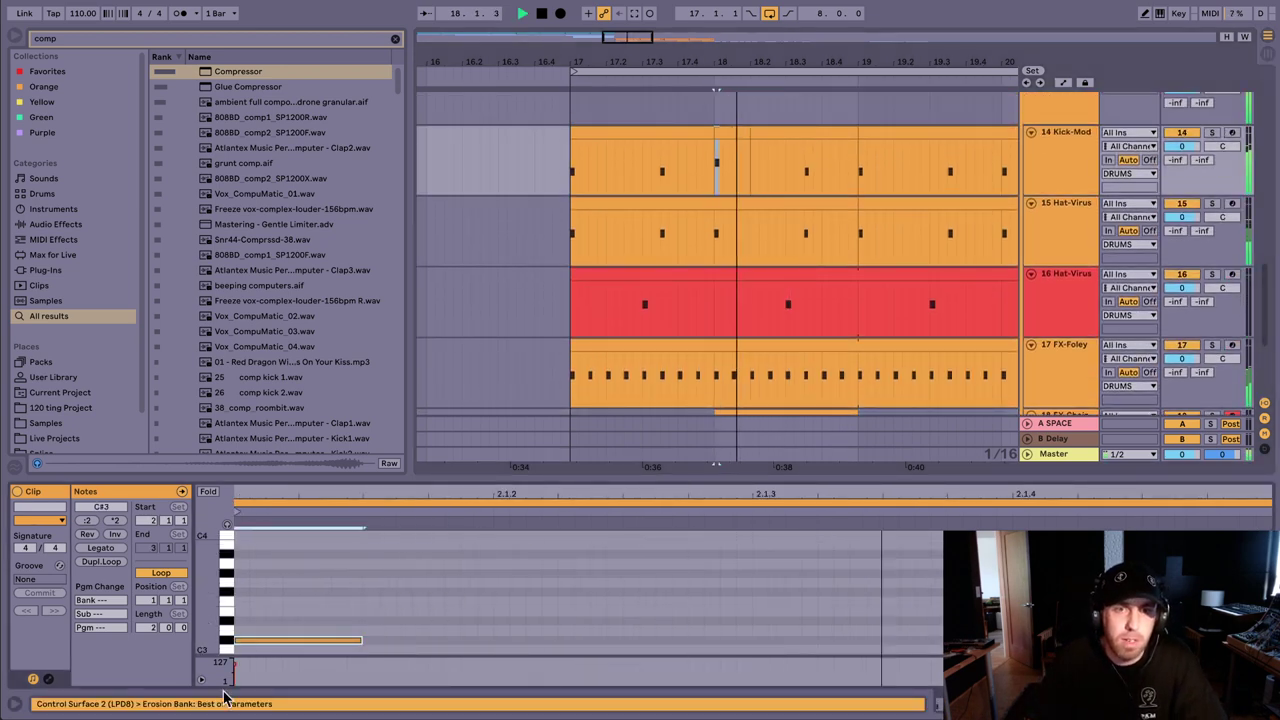
pyautogui.hotkey('shift', 'Up')
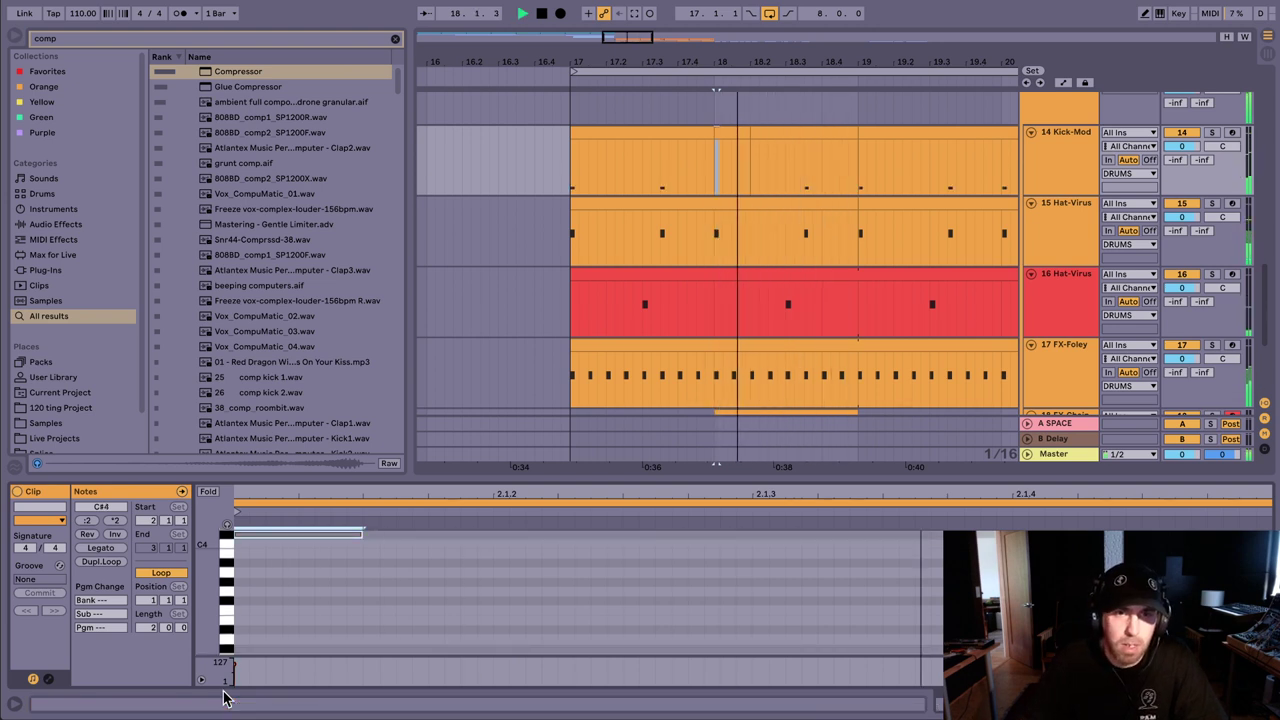
# Step: Delete the 15 Hat-Virus section around the hit at 18.1.1 and play back the drums from 17.1.1
pyautogui.moveTo(697, 235); pyautogui.dragTo(741, 235)
pyautogui.press('Delete')
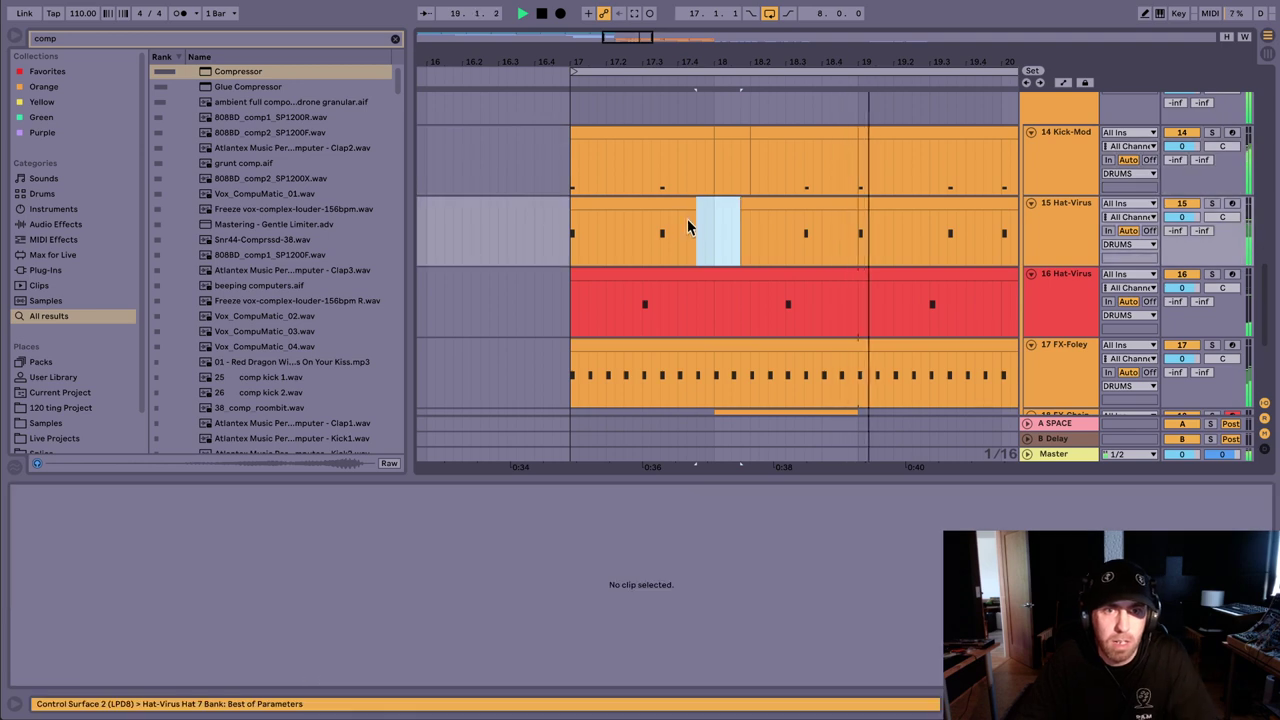
pyautogui.click(706, 229)
pyautogui.press('space')
pyautogui.press('space')
pyautogui.click(575, 233)
pyautogui.press('space')
pyautogui.press('space')
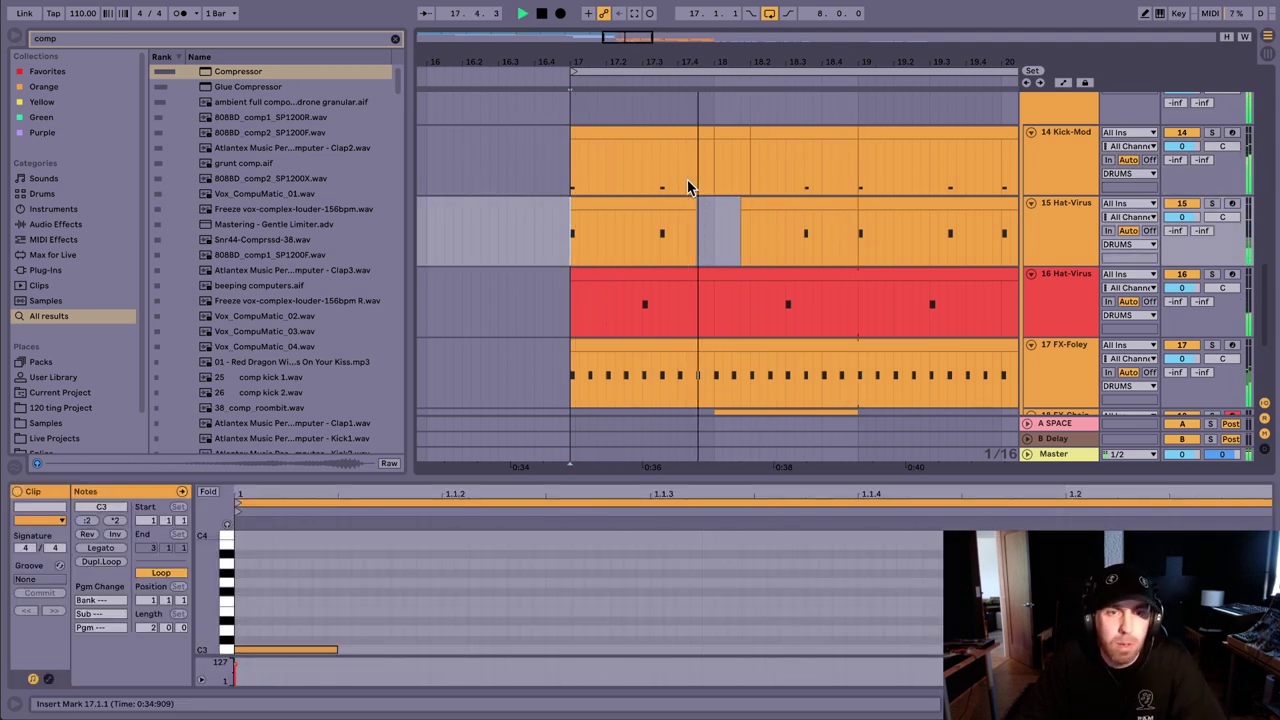
# Step: Add short fade-ins to the granular bass clips at 17.1.1 and 18.1.1 on track 20
pyautogui.scroll(-4, 687, 185)
pyautogui.click(572, 333)
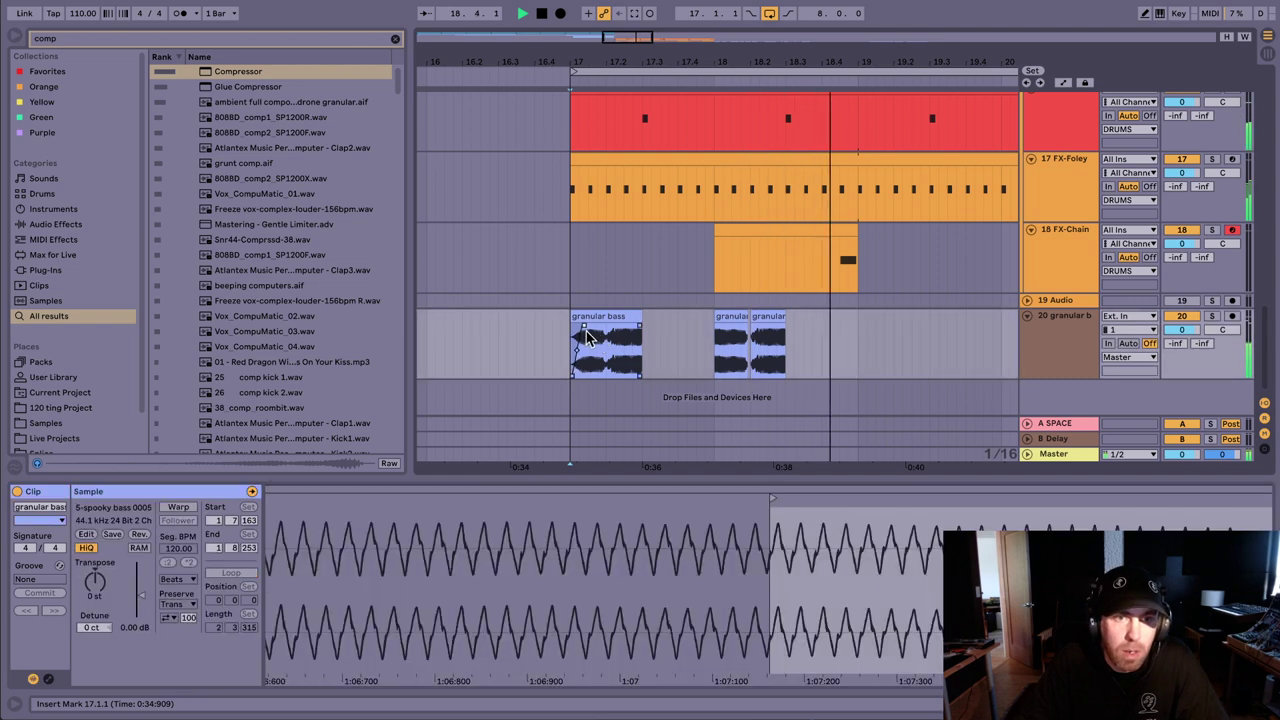
pyautogui.click(567, 274)
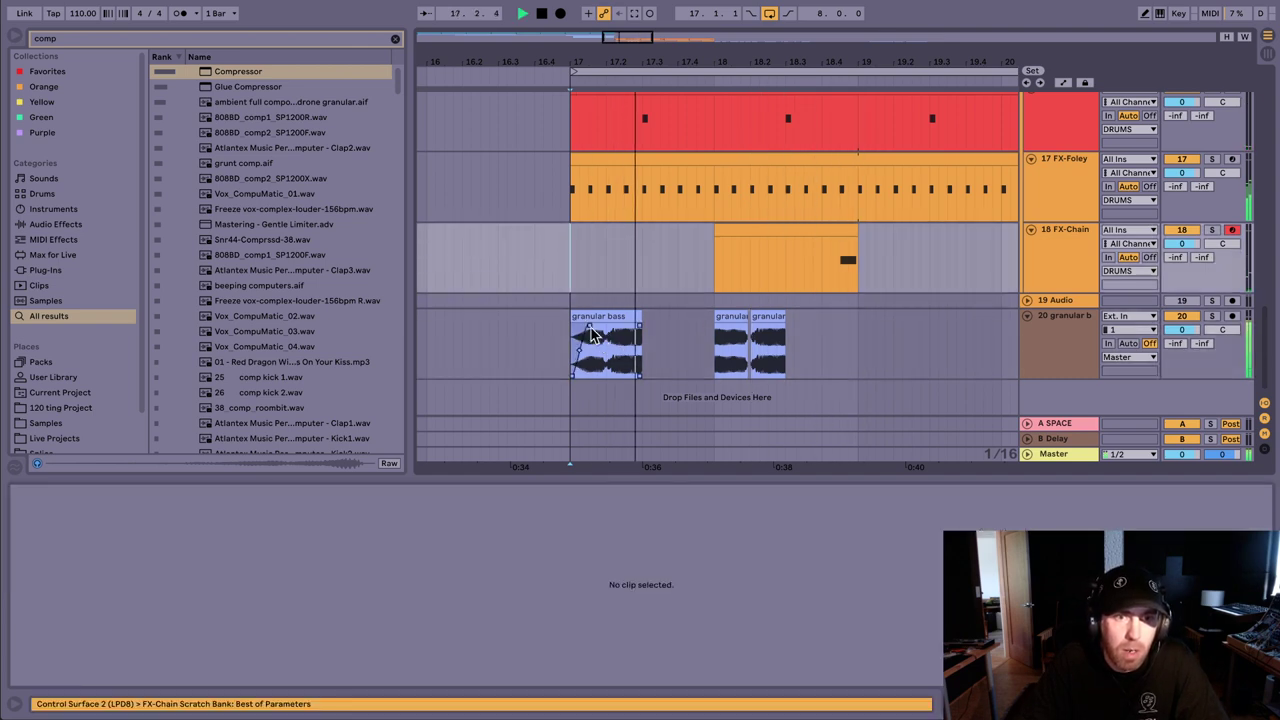
pyautogui.click(735, 335)
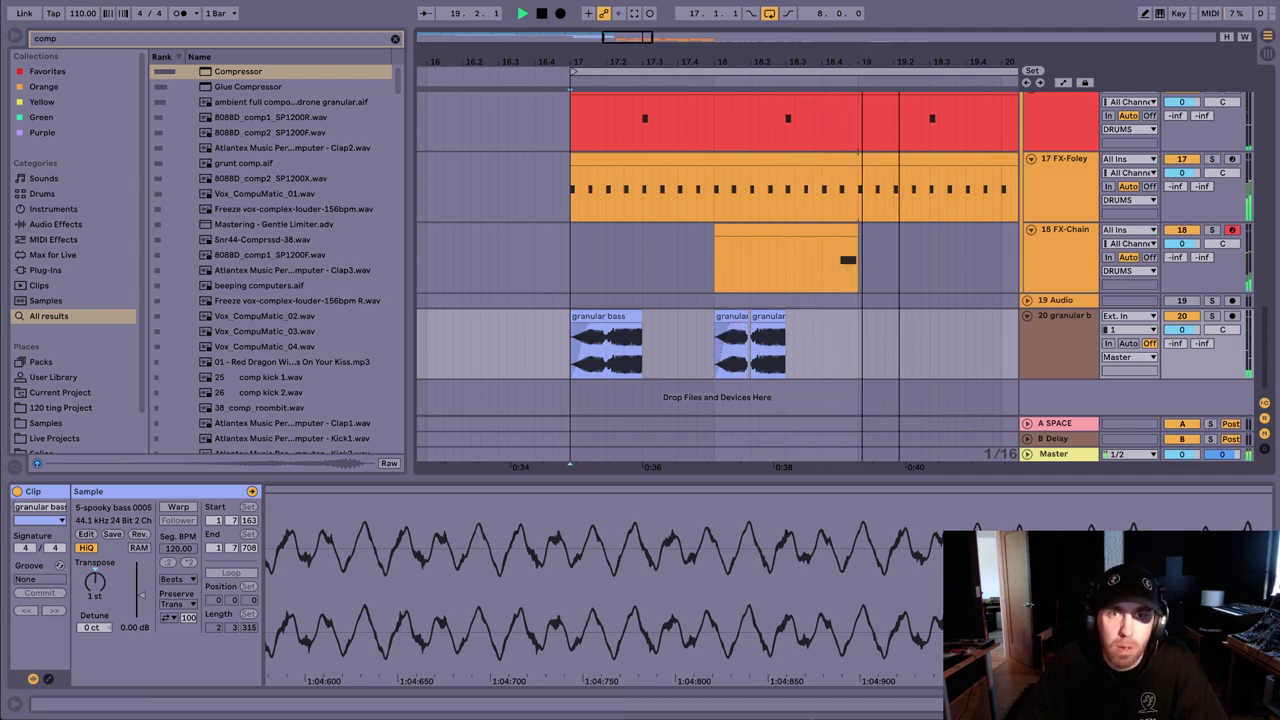
# Step: Copy the granular bass clip at 17.1.1 to 19.1.3 on track 20
pyautogui.moveTo(750, 62); pyautogui.dragTo(590, 60)
pyautogui.press('space')
pyautogui.click(571, 313)
pyautogui.click(436, 312)
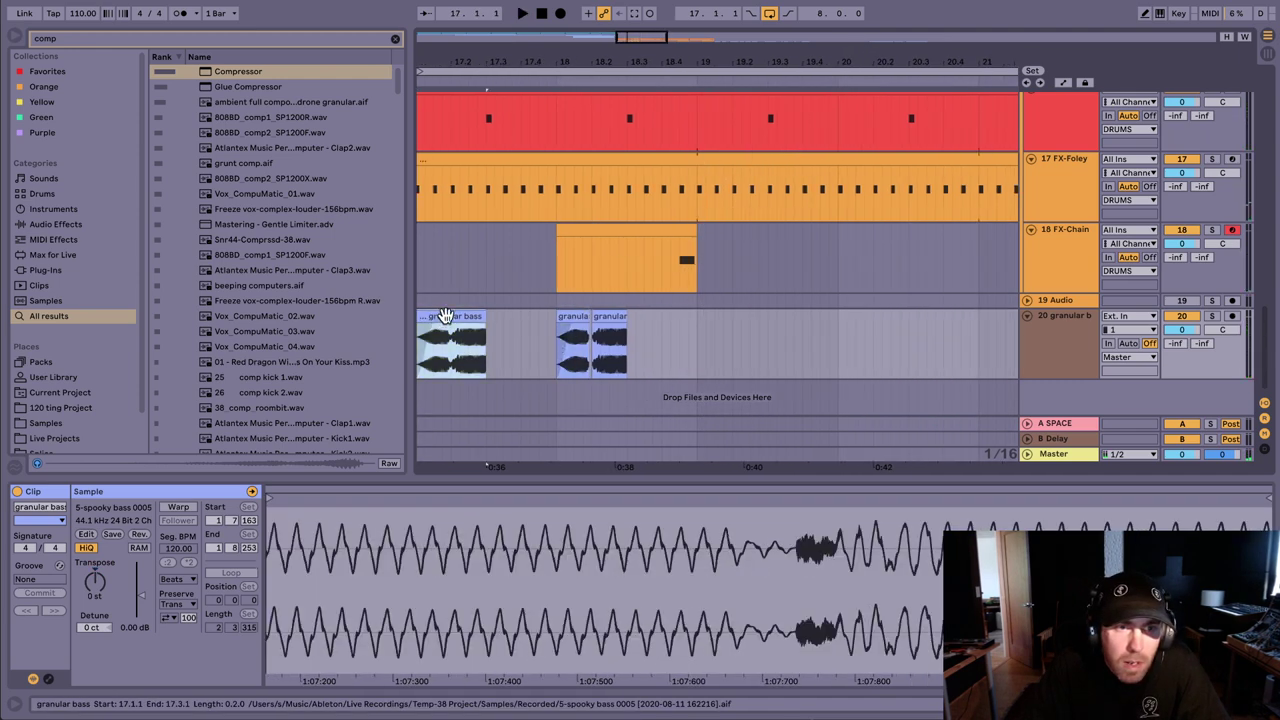
pyautogui.click(716, 328)
pyautogui.hotkey('ctrl', 'v')
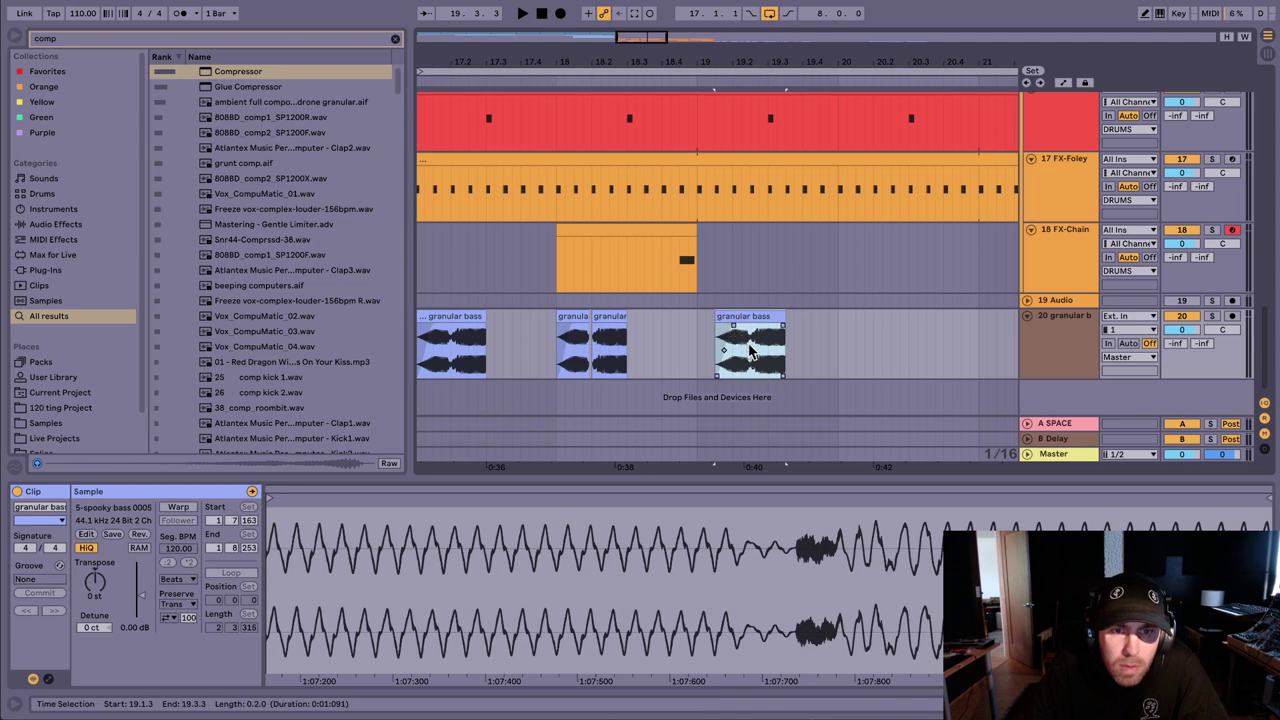
# Step: Split the 19.1.3 granular bass copy in half, move its second half to 19.2.1, and play it from 19.1.1
pyautogui.click(762, 318)
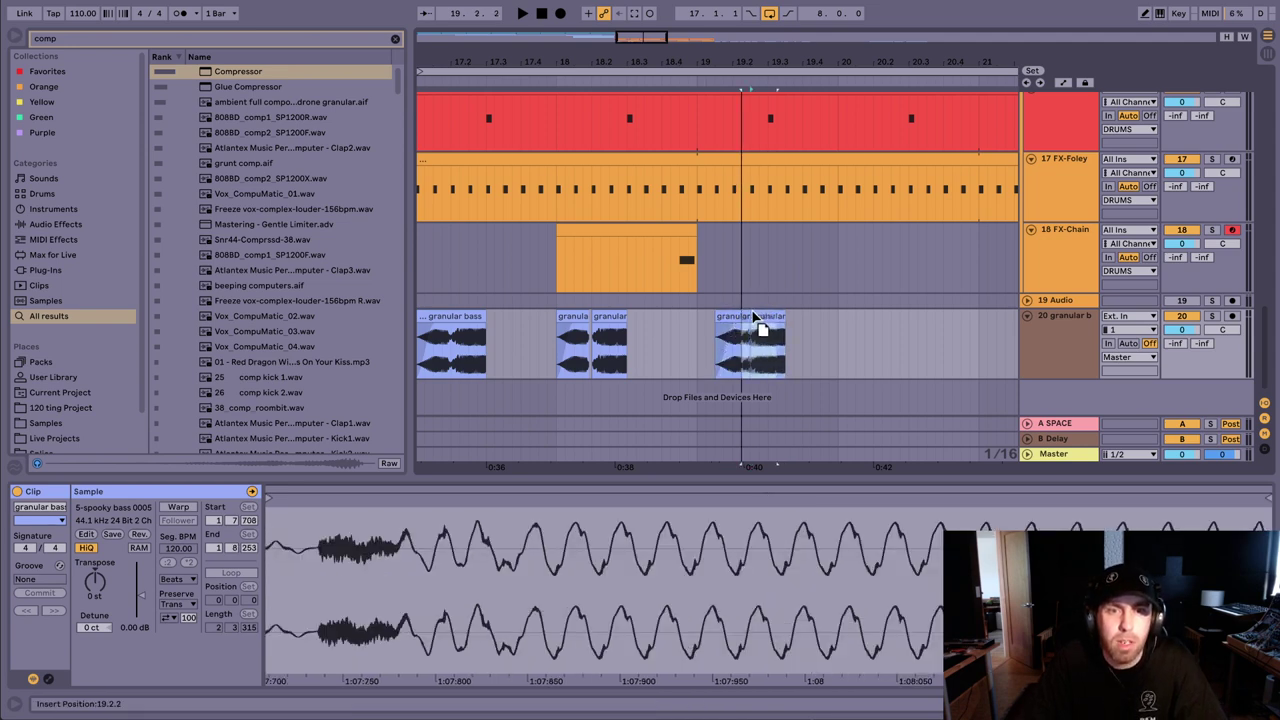
pyautogui.moveTo(753, 313); pyautogui.dragTo(731, 292)
pyautogui.click(736, 301)
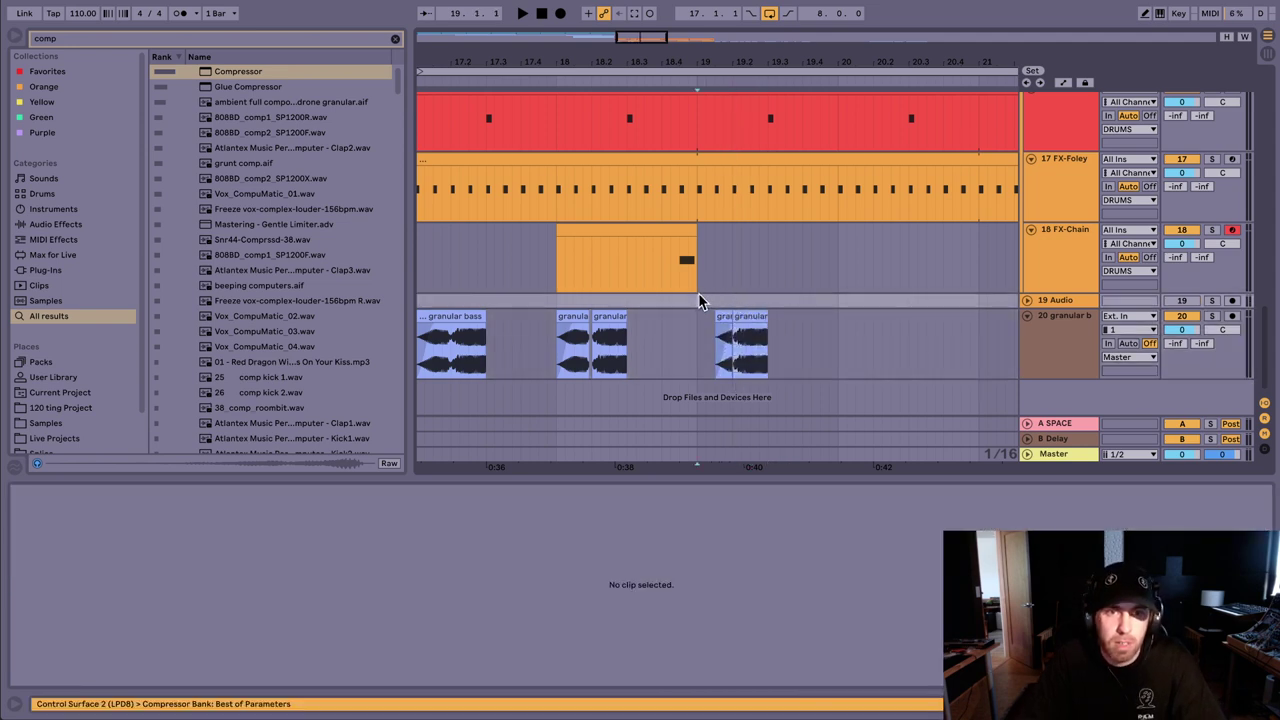
pyautogui.press('space')
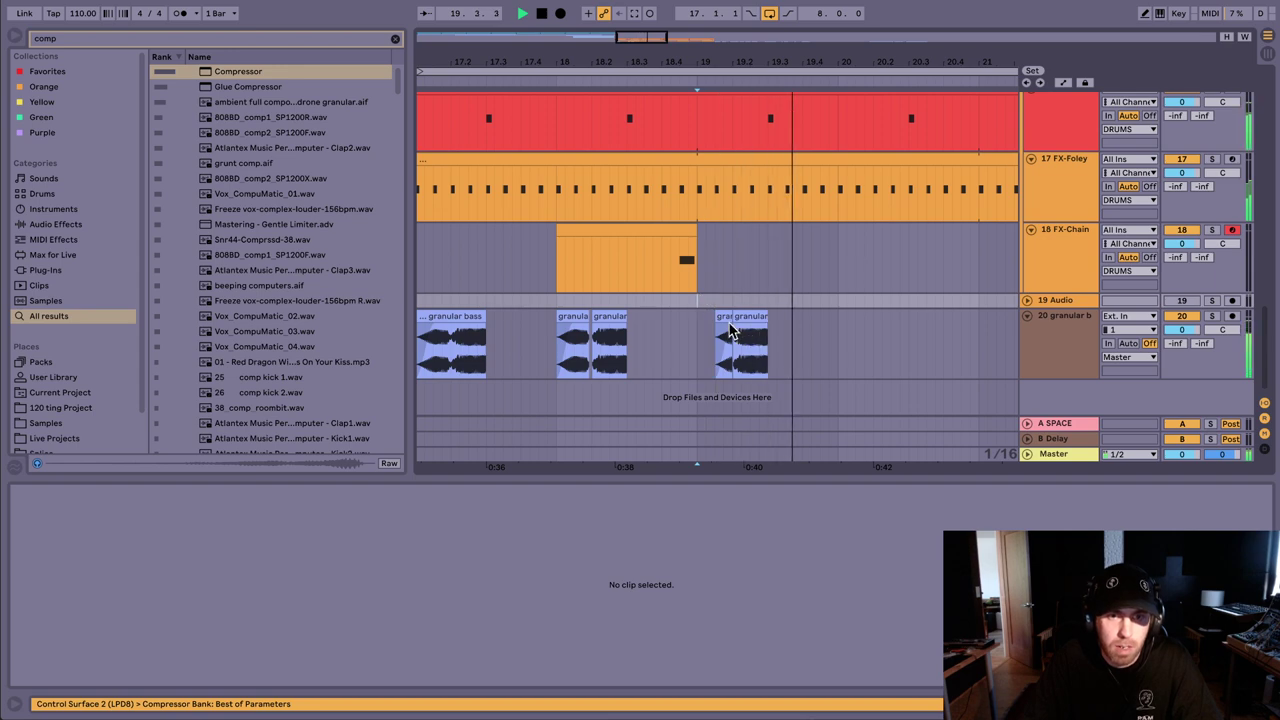
pyautogui.press('space')
# Step: Copy the two granular bass pieces in bar 19 to 20.1.3 on track 20 and play them back
pyautogui.click(746, 323)
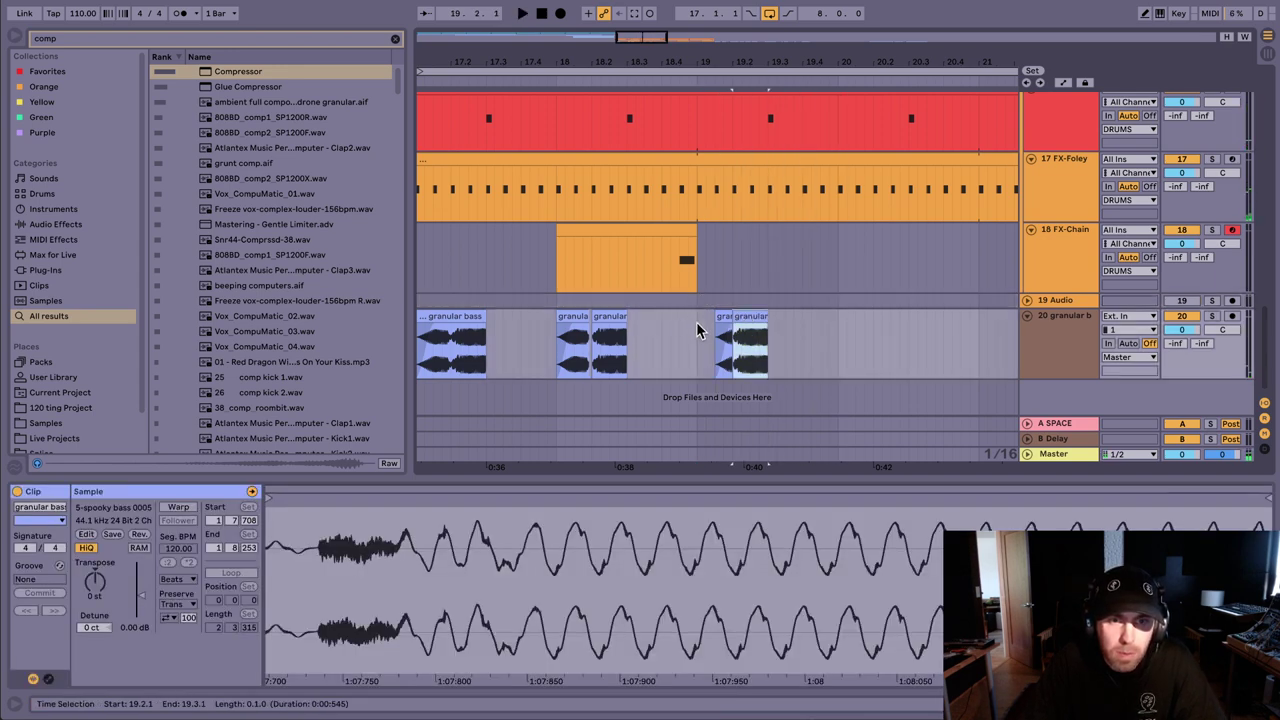
pyautogui.click(838, 327)
pyautogui.hotkey('ctrl', 'v')
pyautogui.press('space')
pyautogui.click(854, 283)
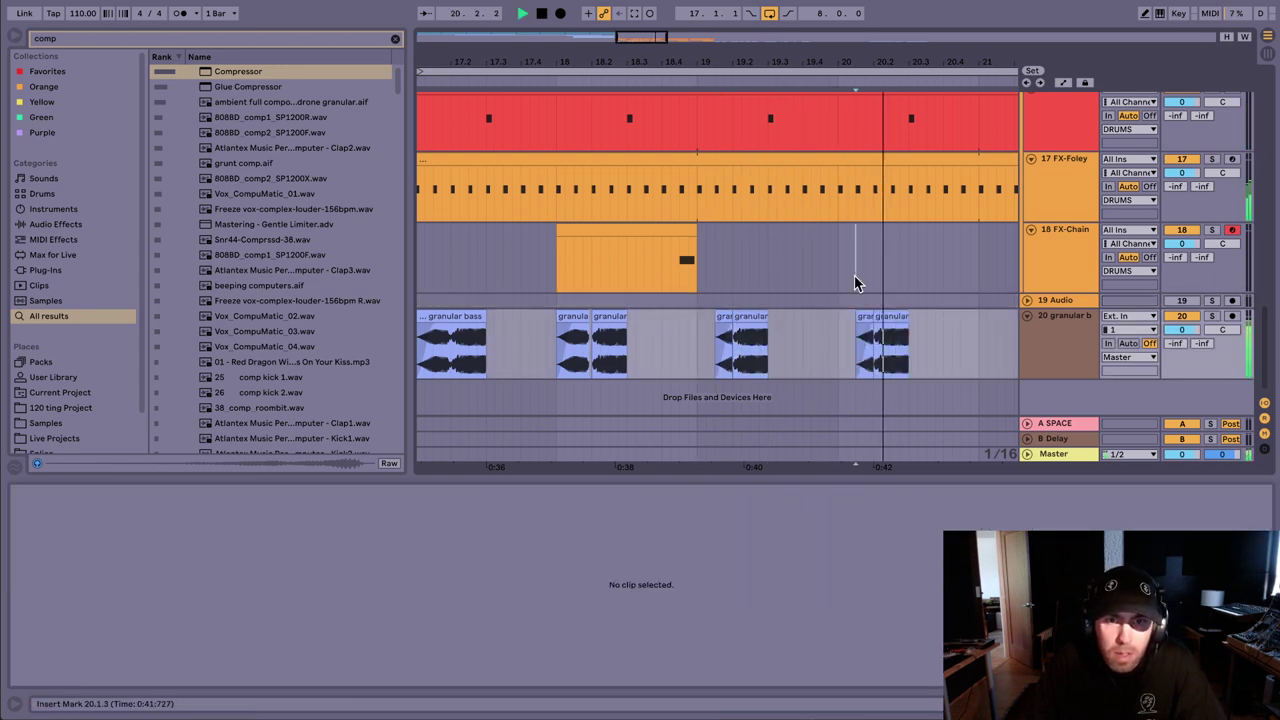
# Step: Transpose the short first piece at 20.1.3 to 1 st and play the arrangement from 20.1.1
pyautogui.click(866, 316)
pyautogui.press('space')
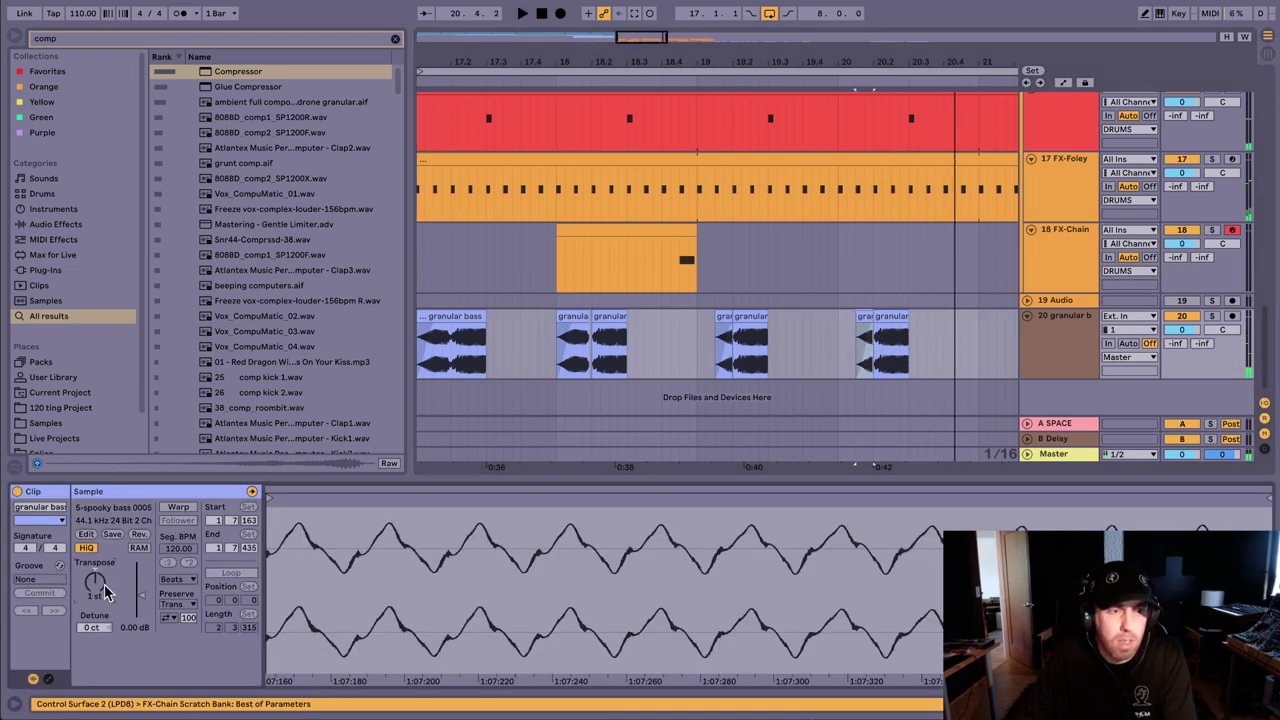
pyautogui.press('space')
pyautogui.click(840, 257)
pyautogui.scroll(3, 840, 255)
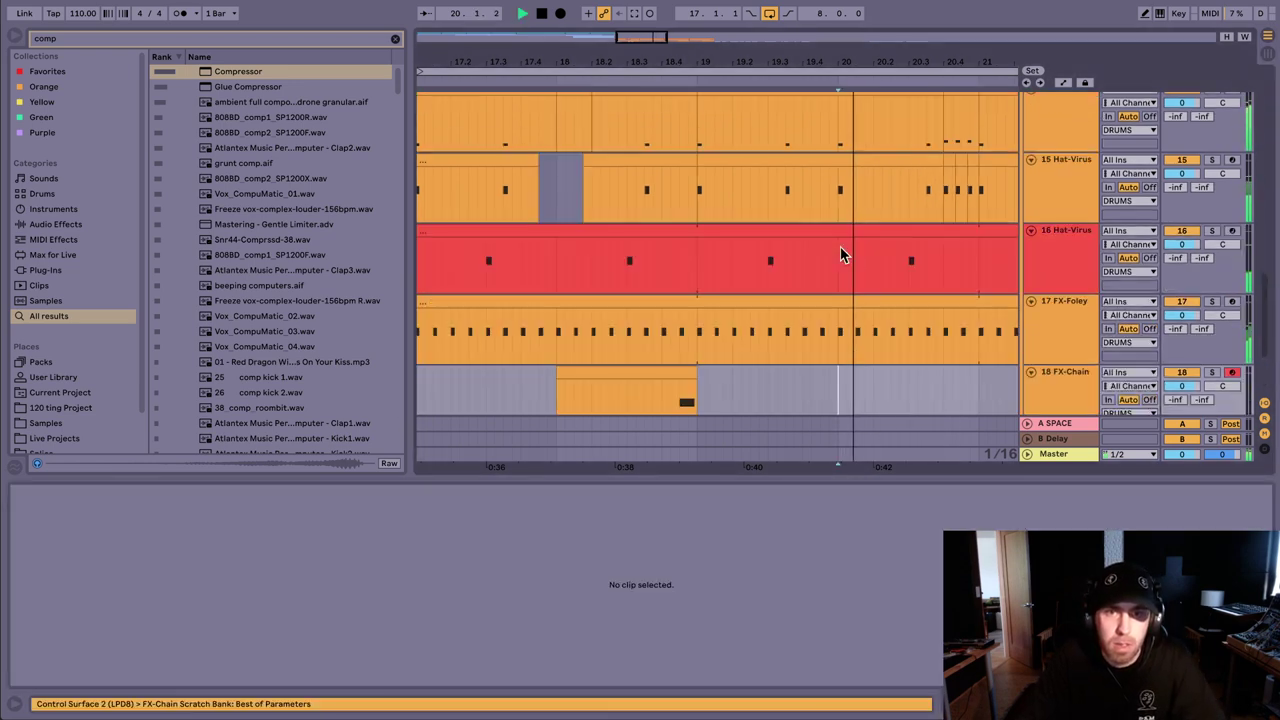
pyautogui.scroll(2, 838, 230)
pyautogui.moveTo(907, 55); pyautogui.dragTo(743, 14)
pyautogui.scroll(-4, 771, 274)
pyautogui.press('space')
# Step: Audition the granular bass clip at 25.3.3, copy it to 21.1.1 on track 20, and play the copy
pyautogui.click(893, 310)
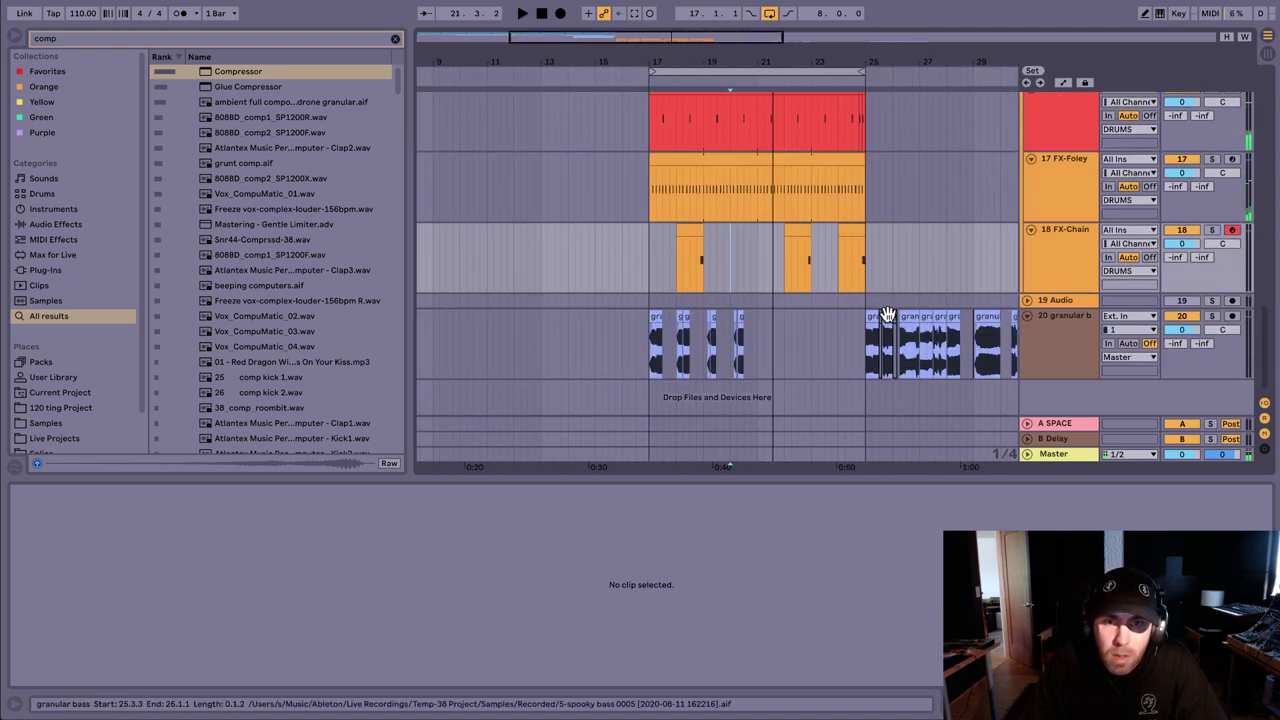
pyautogui.press('space')
pyautogui.press('space')
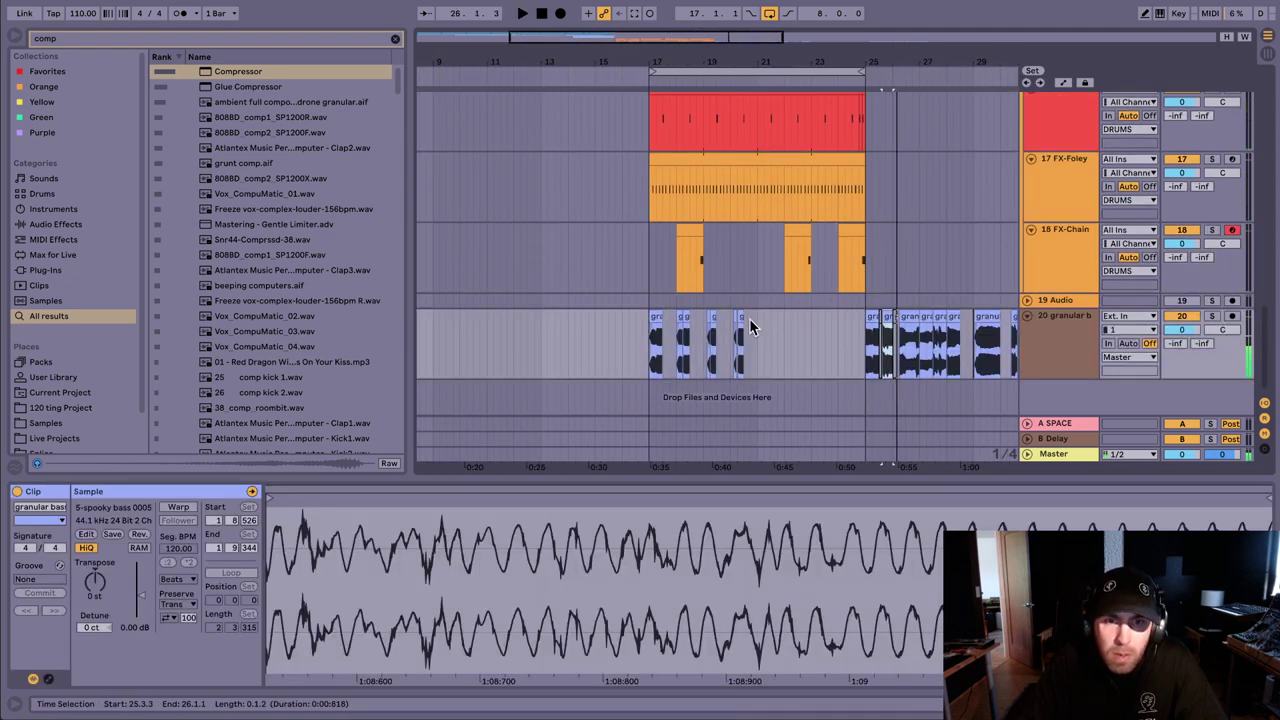
pyautogui.click(756, 325)
pyautogui.press('super+v')
pyautogui.press('space')
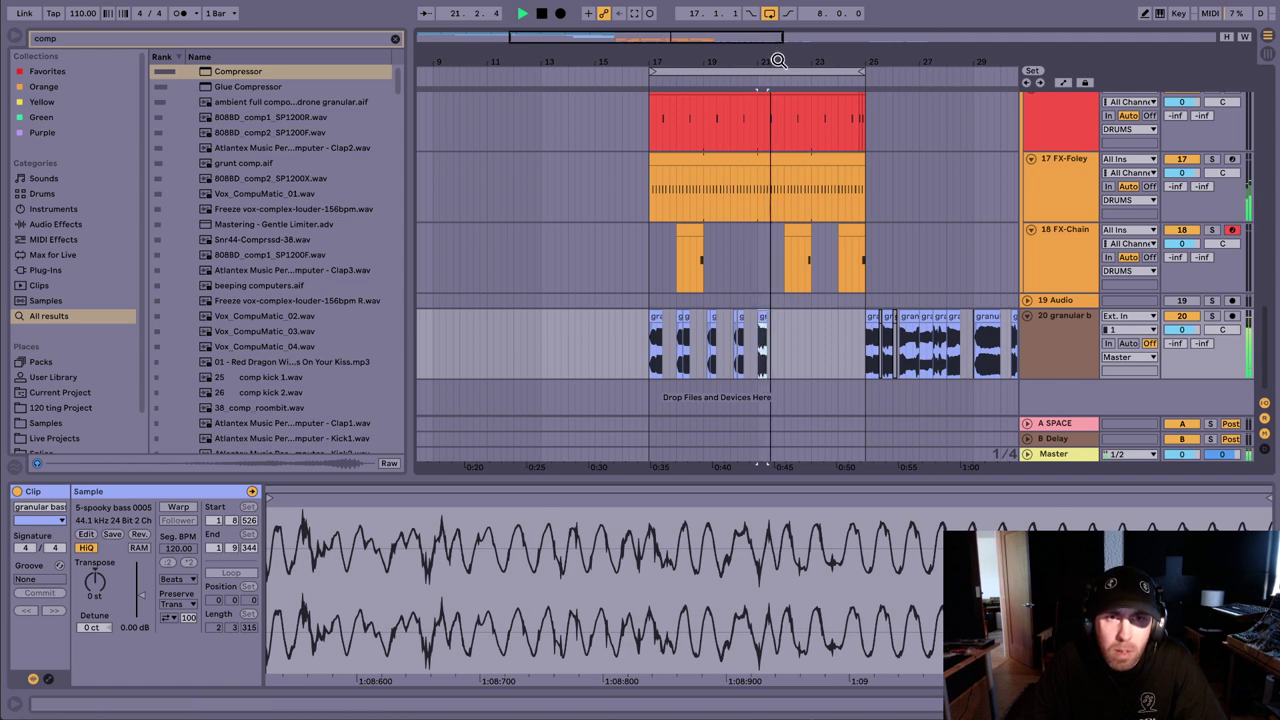
pyautogui.press('space')
pyautogui.moveTo(774, 61); pyautogui.dragTo(548, 268)
pyautogui.press('space')
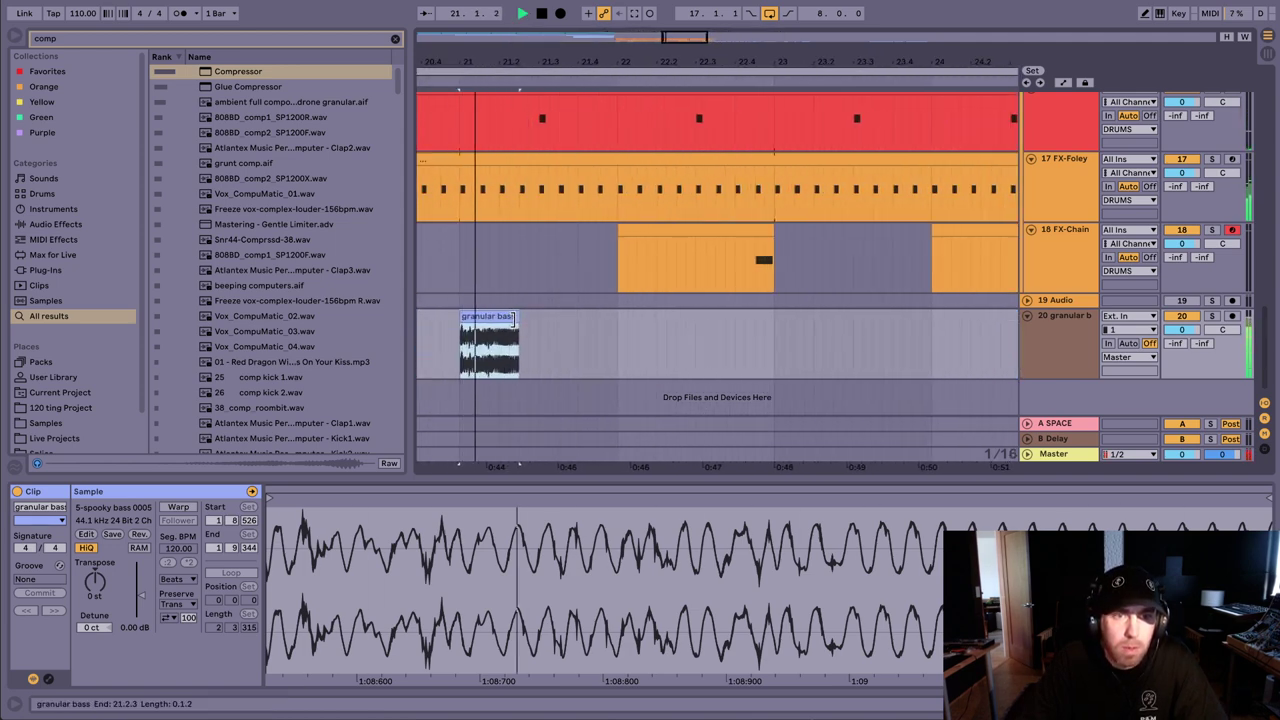
# Step: Try to extend the granular bass clip at 21.1.1 on track 20 so it ends at 22.1.1
pyautogui.moveTo(513, 318); pyautogui.dragTo(616, 316)
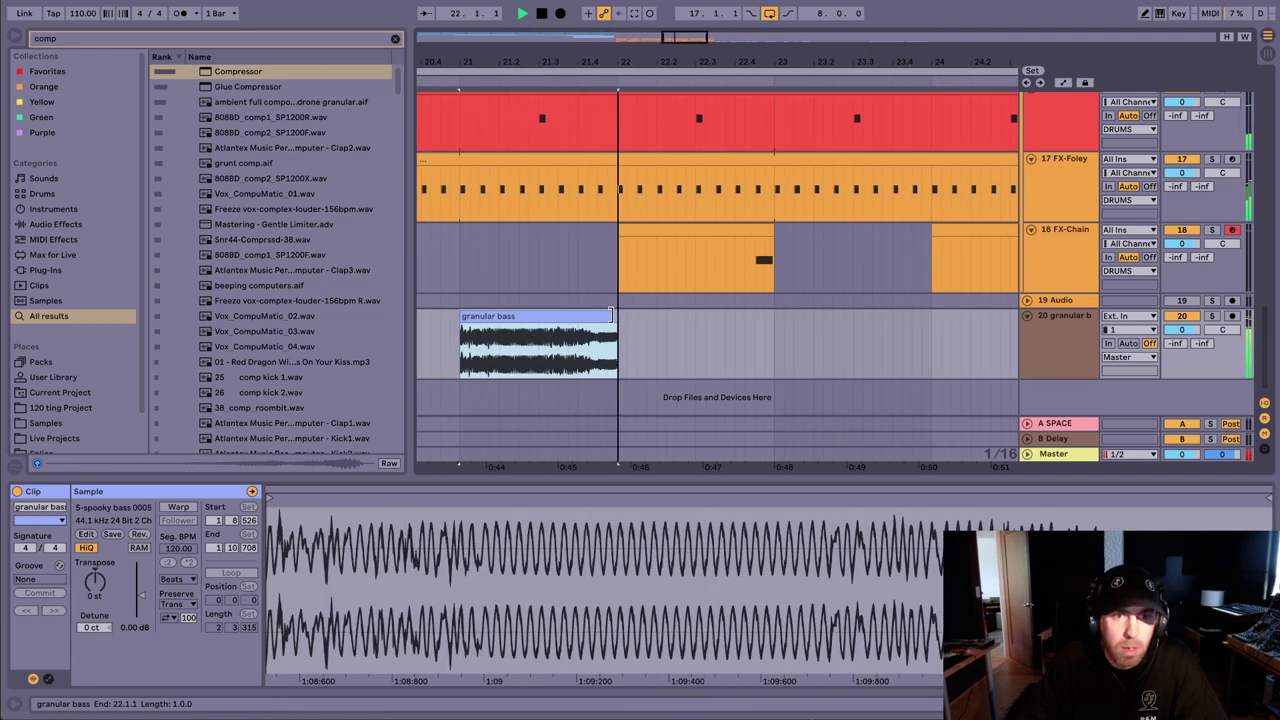
pyautogui.hotkey('ctrl', 'z')
pyautogui.click(906, 62)
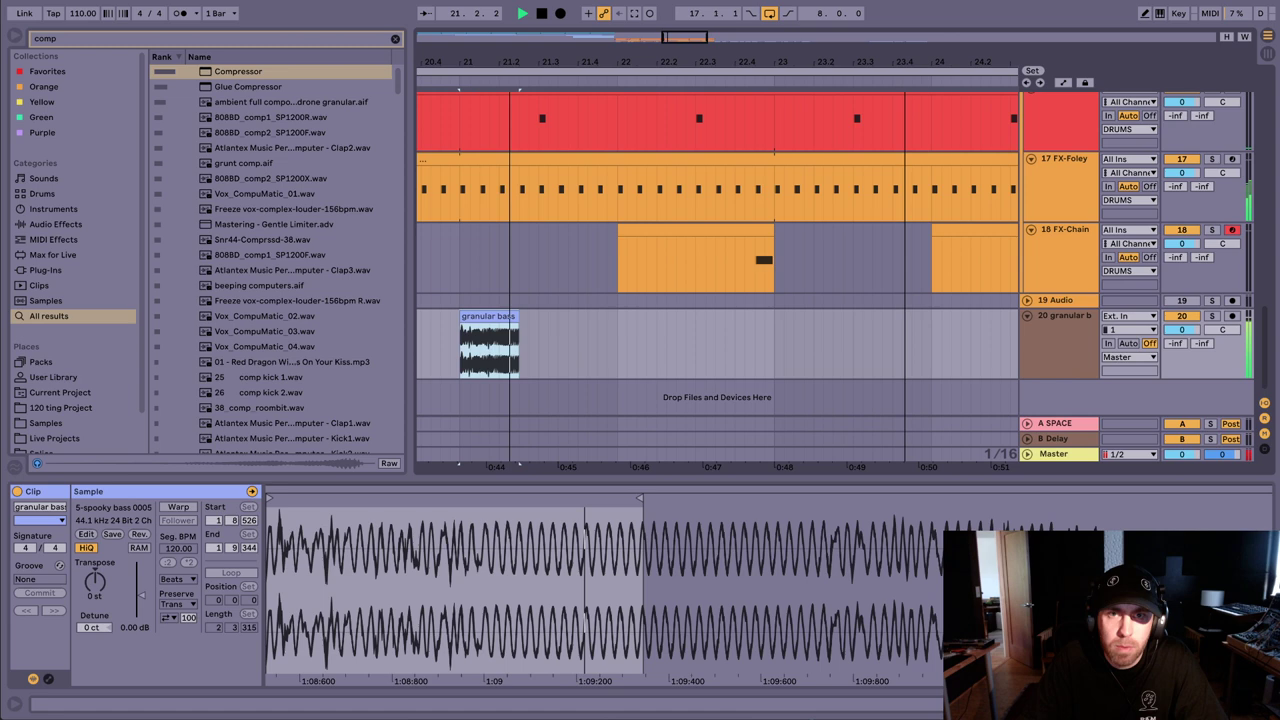
# Step: Move the granular bass pieces from 25.3.1–26.1.1, including the deactivated slice, to 21.1.1, and duplicate them to 21.3.1
pyautogui.hotkey('ctrl', 'z')
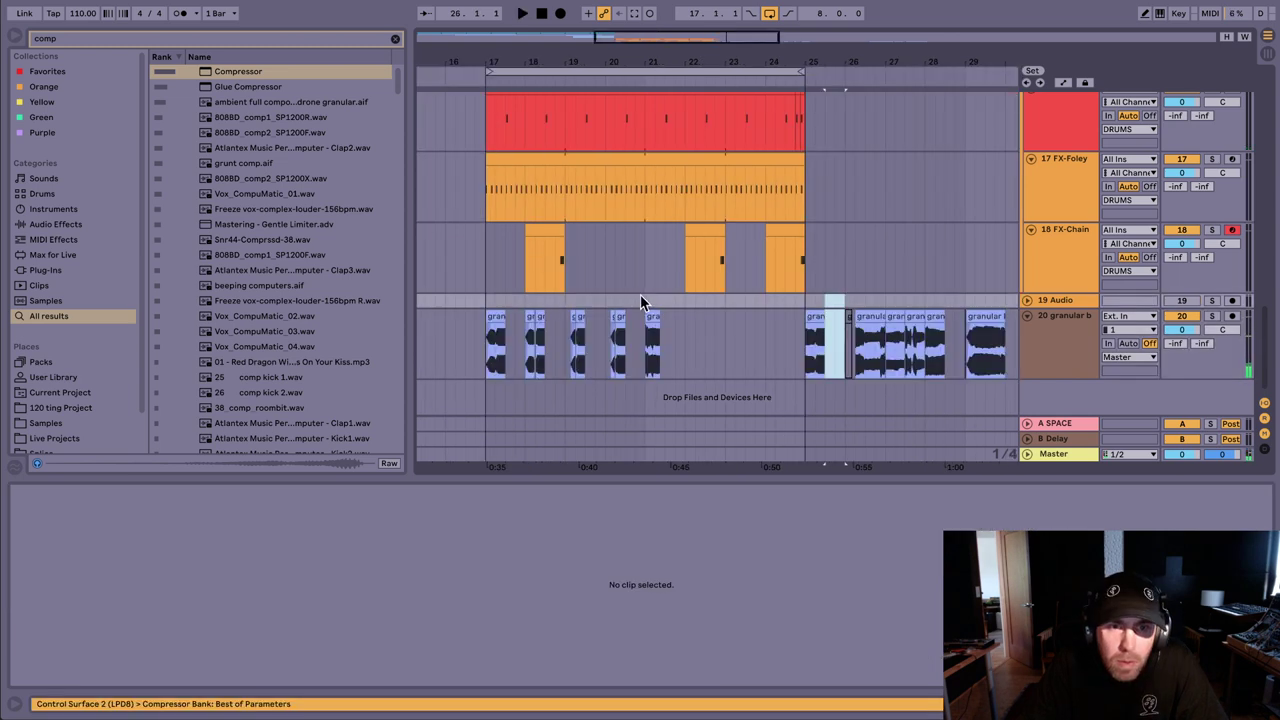
pyautogui.hotkey('ctrl', 'z')
pyautogui.press('space')
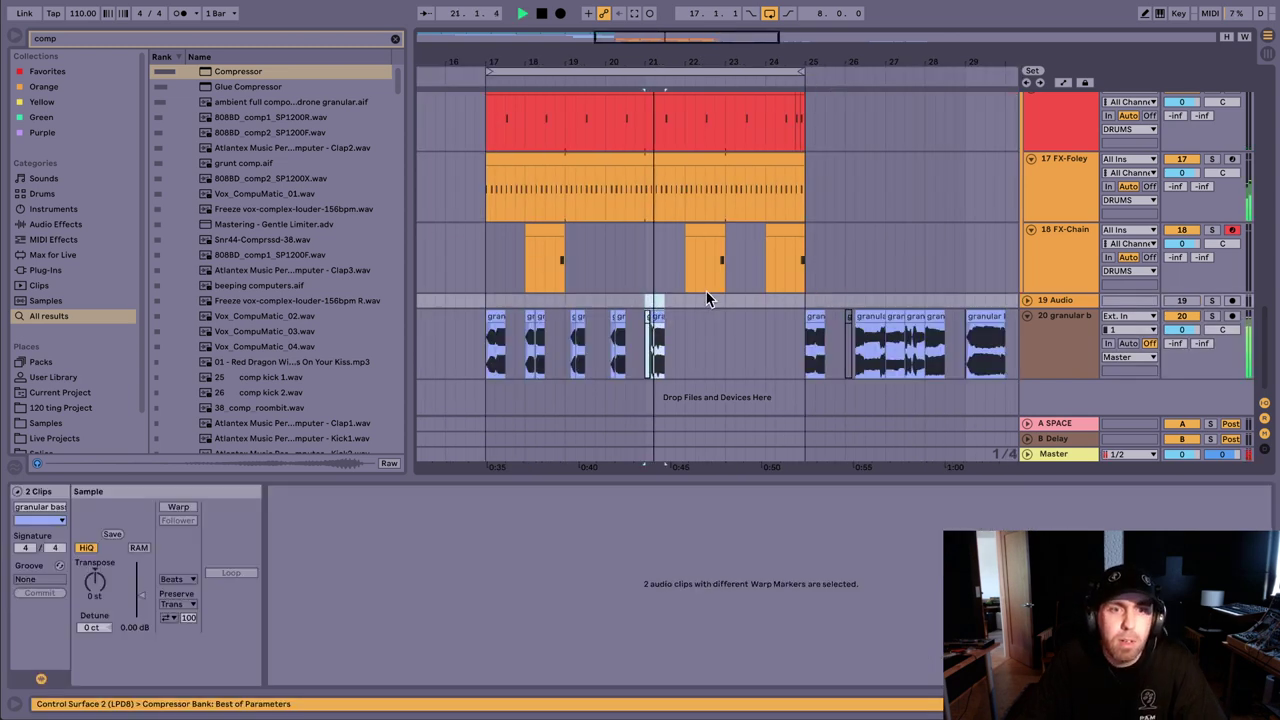
pyautogui.press('+')
pyautogui.press('space')
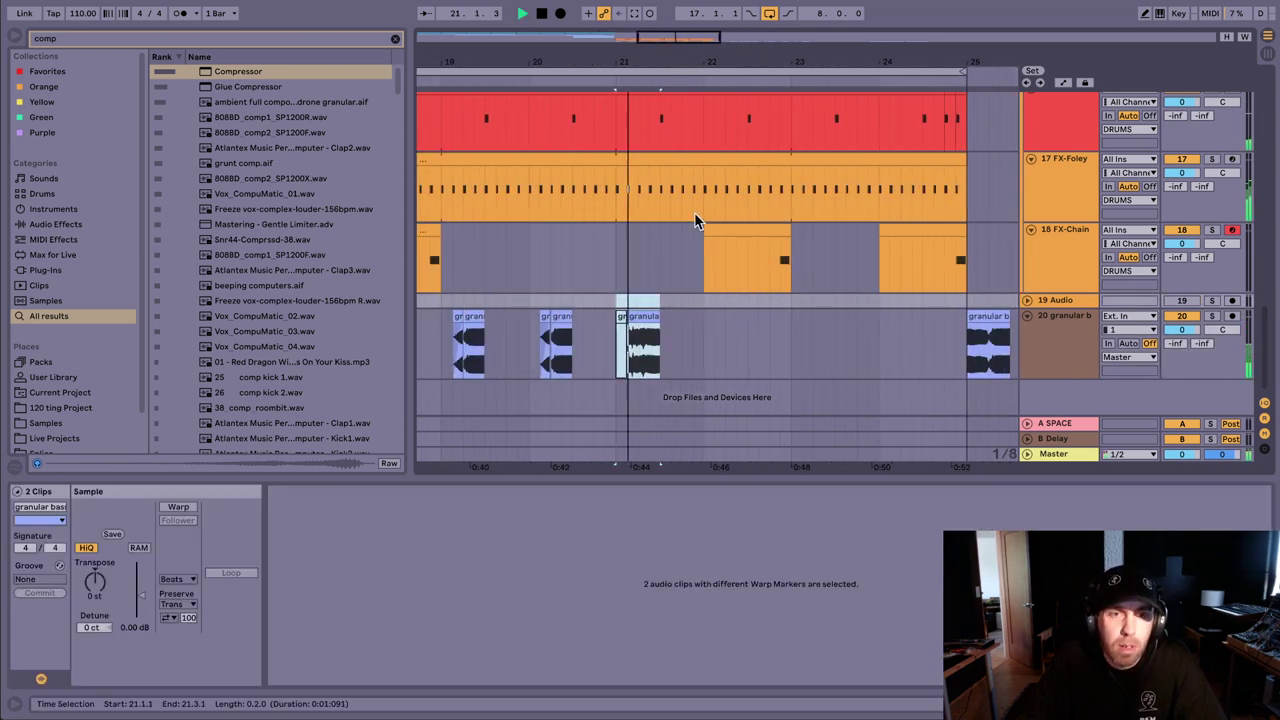
pyautogui.hotkey('ctrl', 'd')
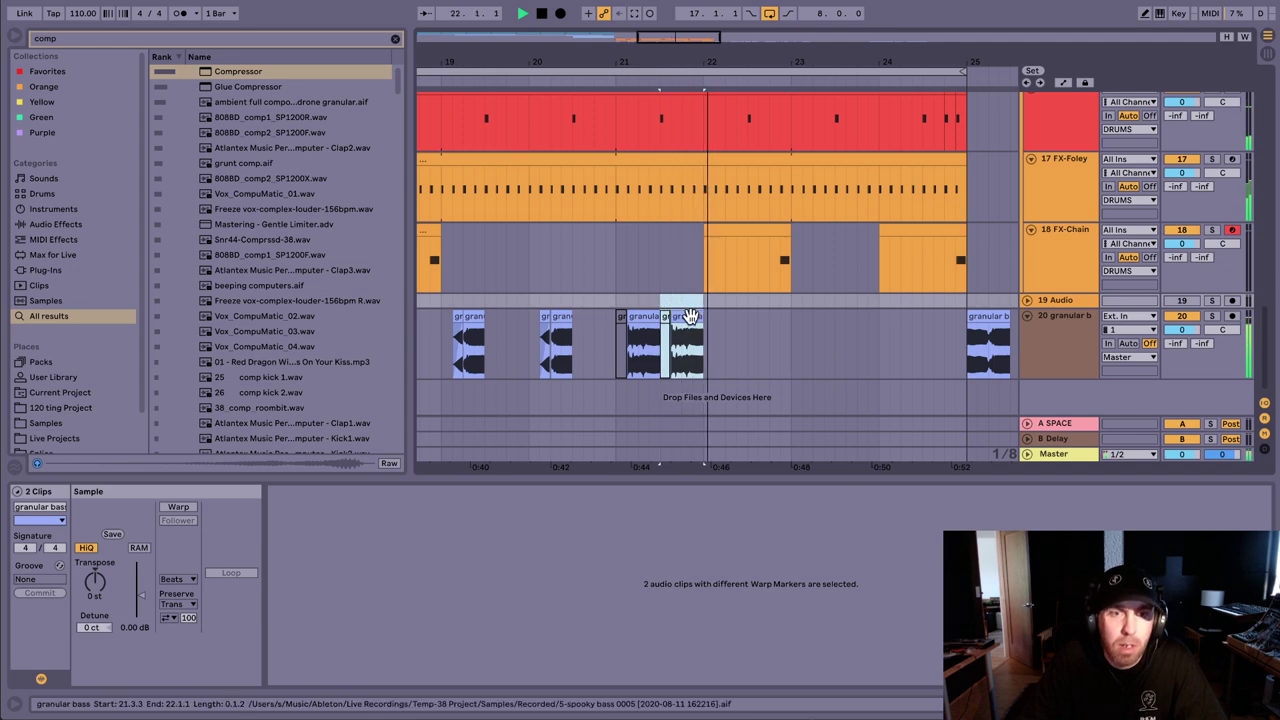
# Step: Split the duplicated granular bass clip at 21.4.1, transpose its second part to 1 st, and play the arrangement
pyautogui.click(692, 318)
pyautogui.press('space')
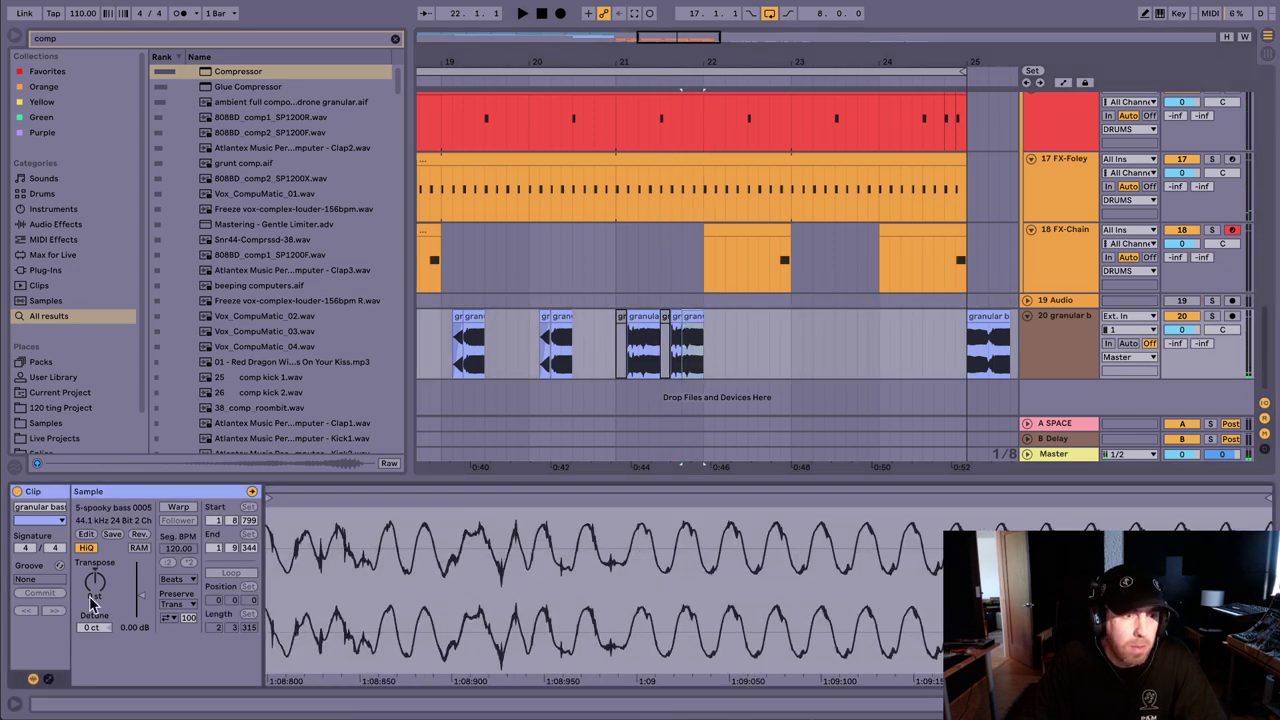
pyautogui.press('space')
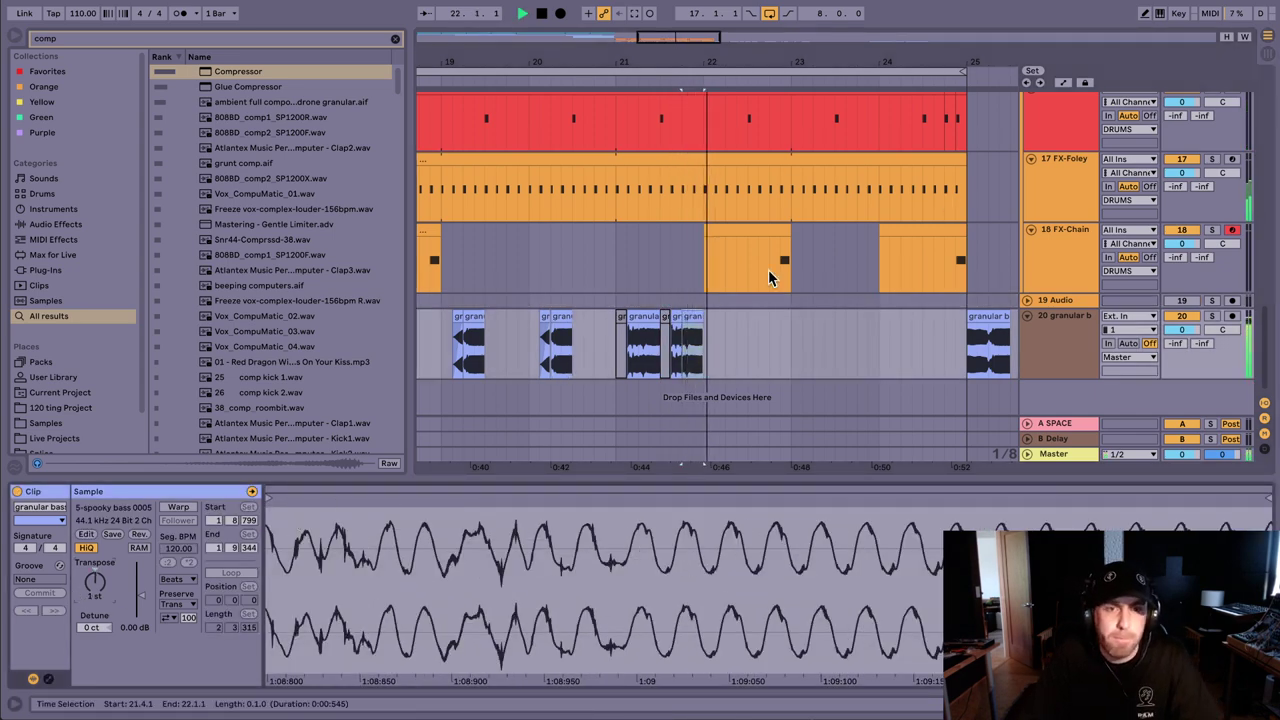
# Step: Extend the granular bass piece at 21.4.1 to 25.1.1, split it at 22.1.1, and deactivate the part from 22.1.1 onward
pyautogui.doubleClick(722, 514)
pyautogui.press('space')
pyautogui.moveTo(830, 498); pyautogui.dragTo(1207, 483)
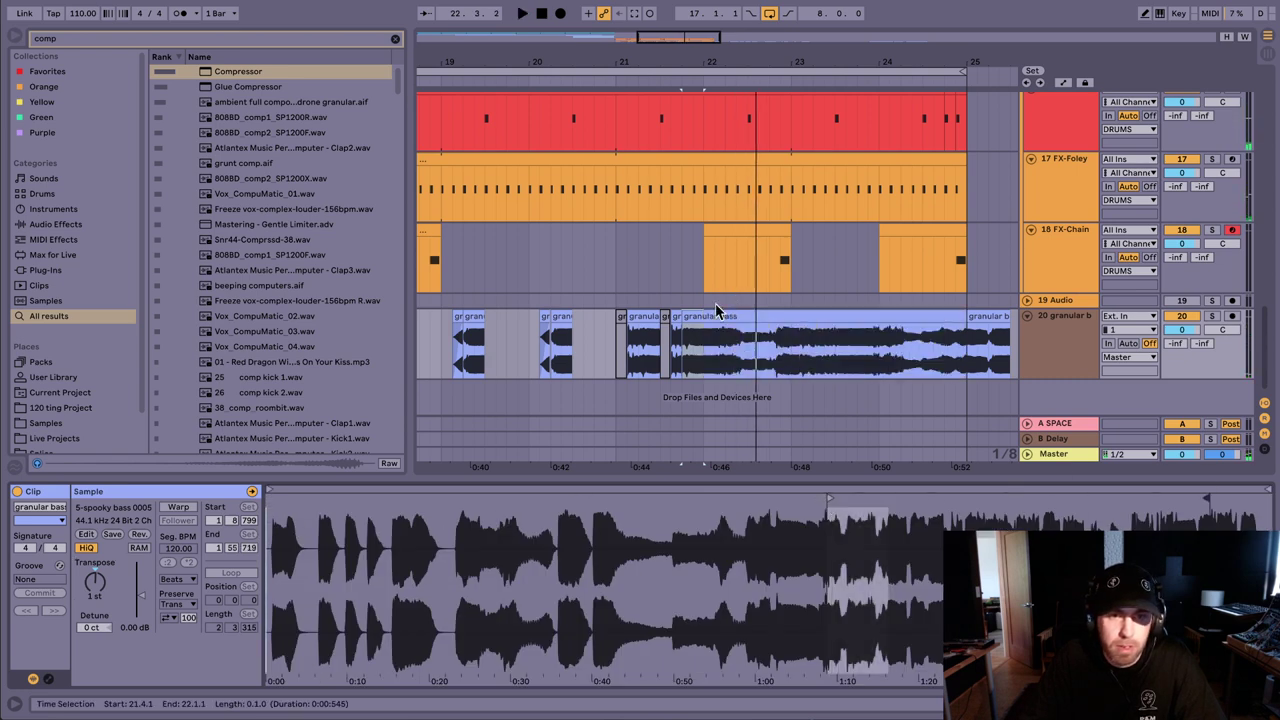
pyautogui.click(699, 340)
pyautogui.press('super+e')
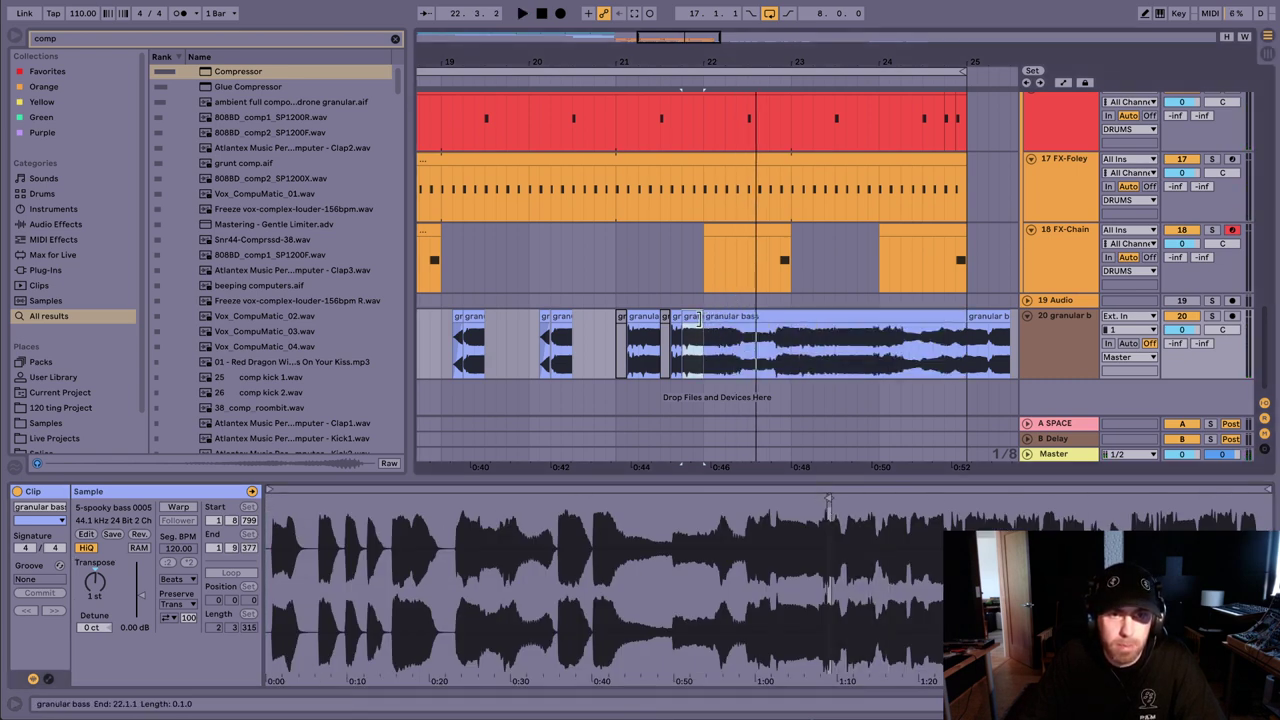
pyautogui.click(712, 315)
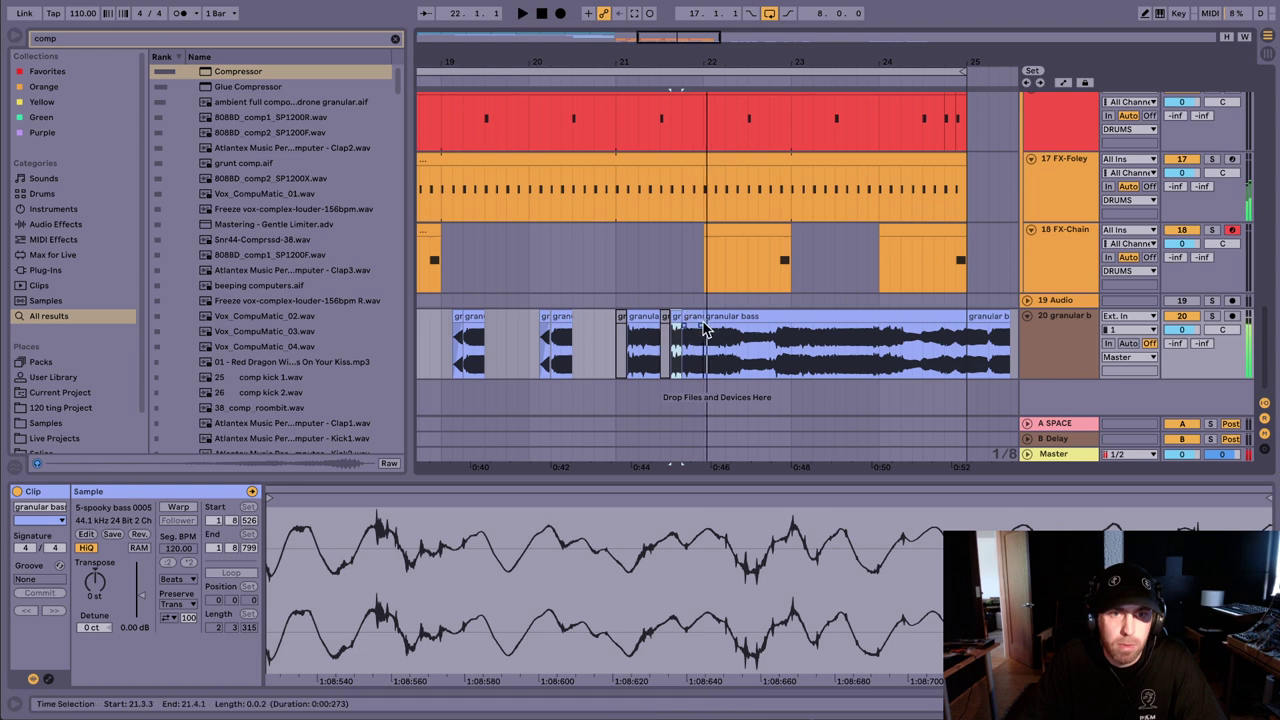
pyautogui.press('0')
# Step: Set the transpose of the piece at 21.4.1 to 0 st and move its sample start to 1.4.815
pyautogui.click(693, 315)
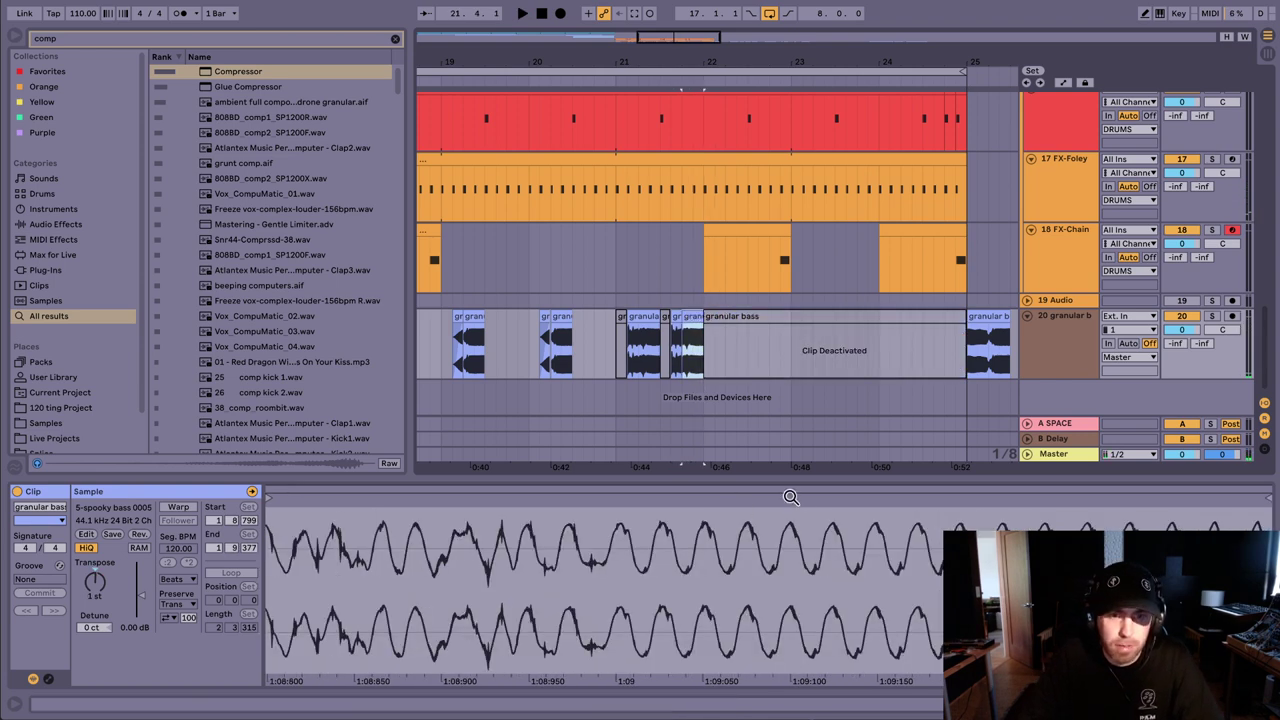
pyautogui.moveTo(810, 513)
pyautogui.mouseDown()
pyautogui.moveTo(831, 513)
pyautogui.moveTo(828, 498)
pyautogui.mouseUp()
pyautogui.click(628, 345)
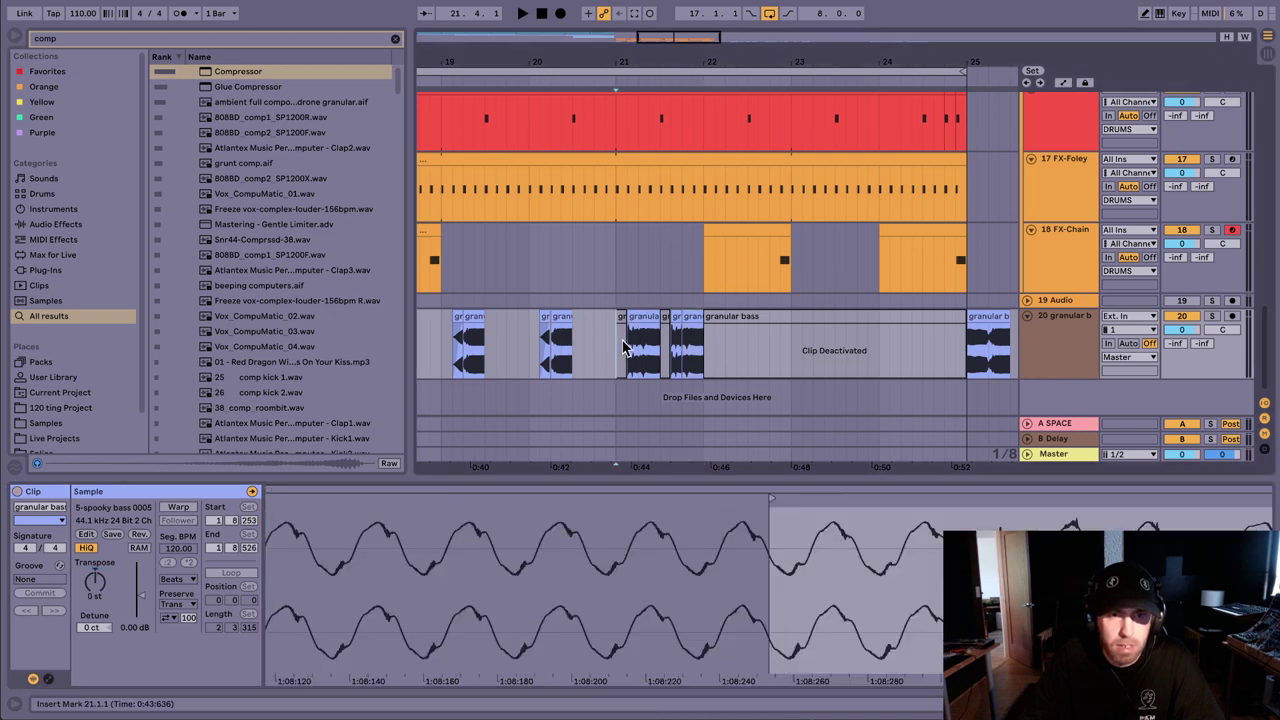
pyautogui.moveTo(659, 338); pyautogui.dragTo(708, 331)
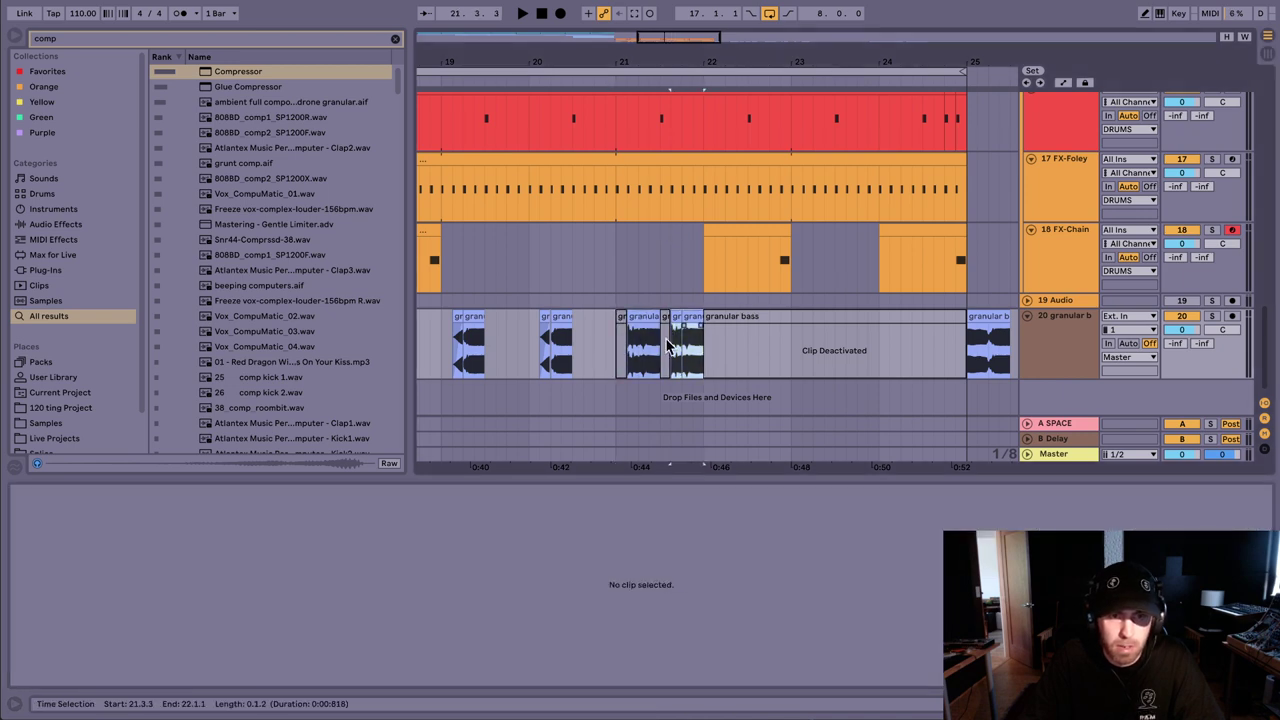
pyautogui.click(690, 340)
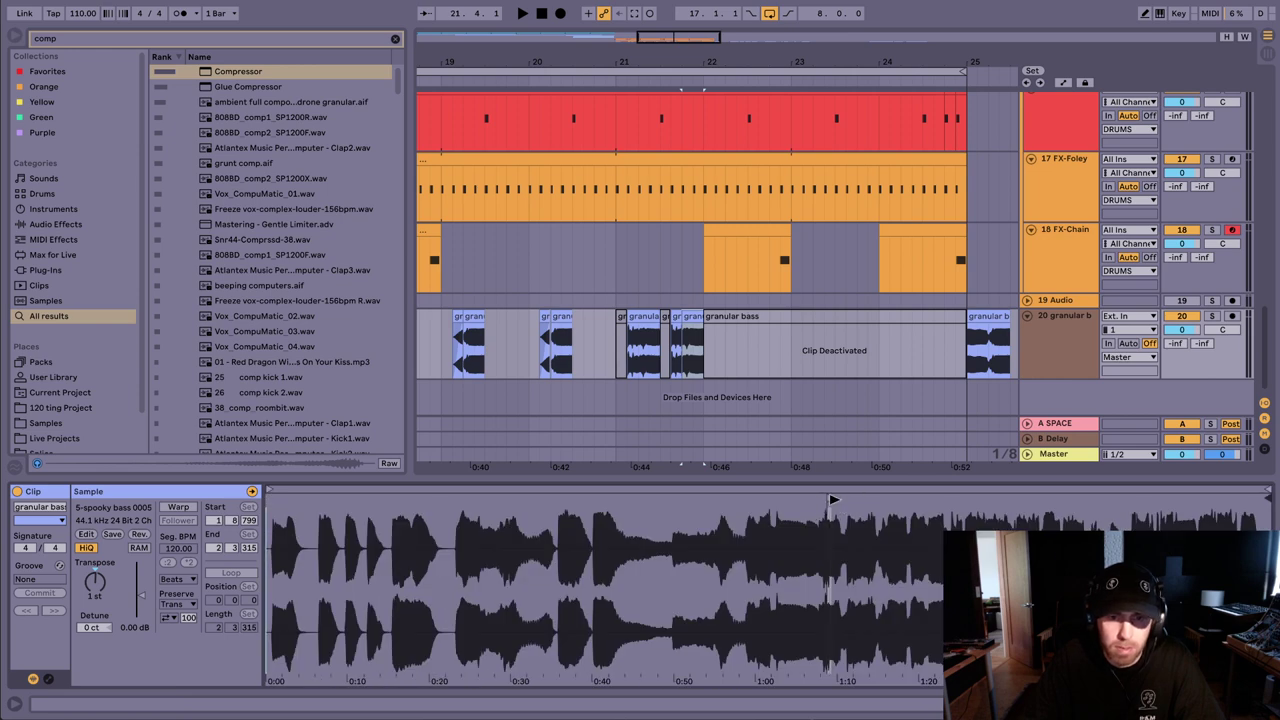
pyautogui.moveTo(832, 499); pyautogui.dragTo(797, 499)
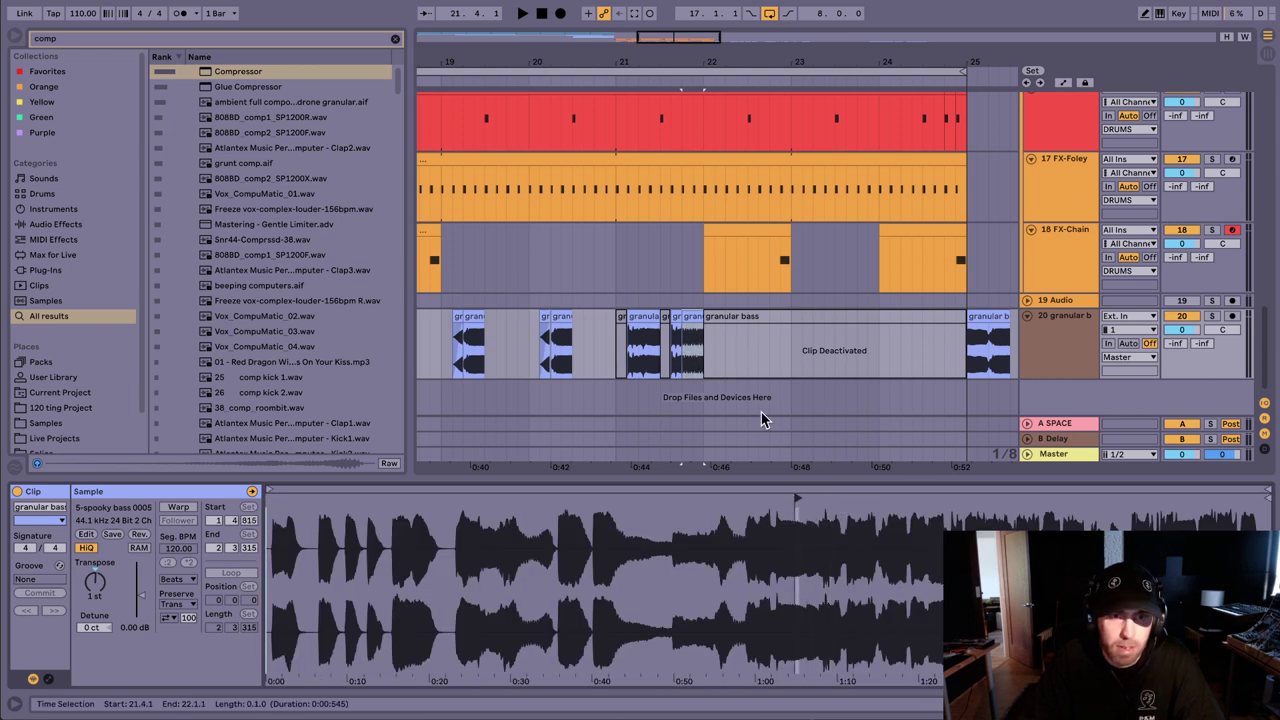
# Step: Loop the arrangement from 21.1.1 to 22.1.1 and play it
pyautogui.moveTo(614, 299); pyautogui.dragTo(702, 303)
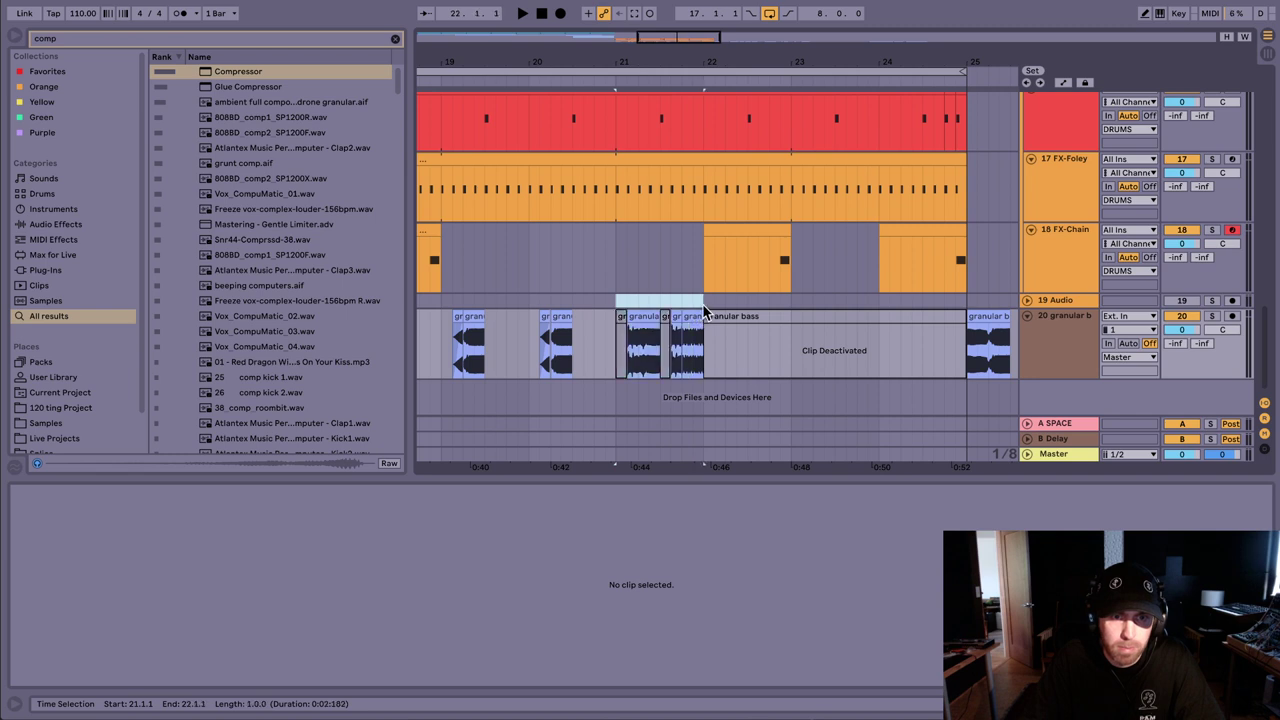
pyautogui.hotkey('ctrl', 'l')
pyautogui.press('space')
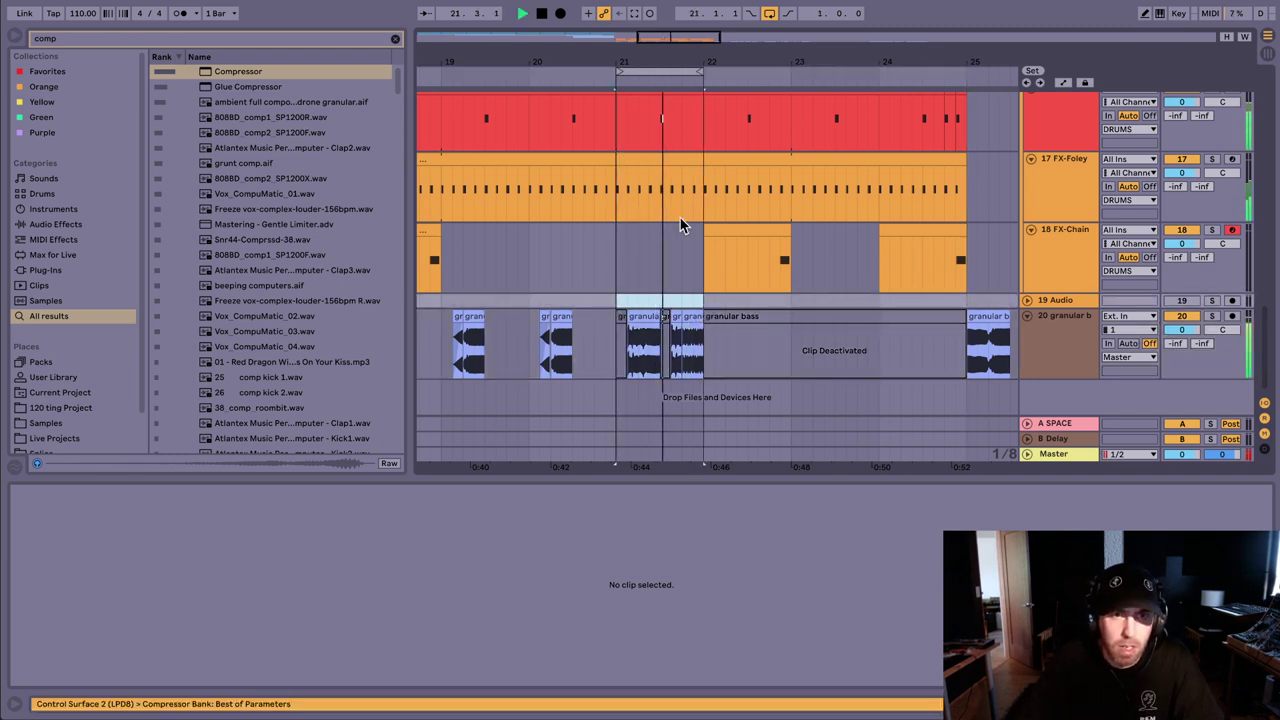
# Step: Clear the short granular bass piece from 21.3.3 and make the following piece start at 21.4.1, filling the beat up to 22.1.1
pyautogui.click(682, 322)
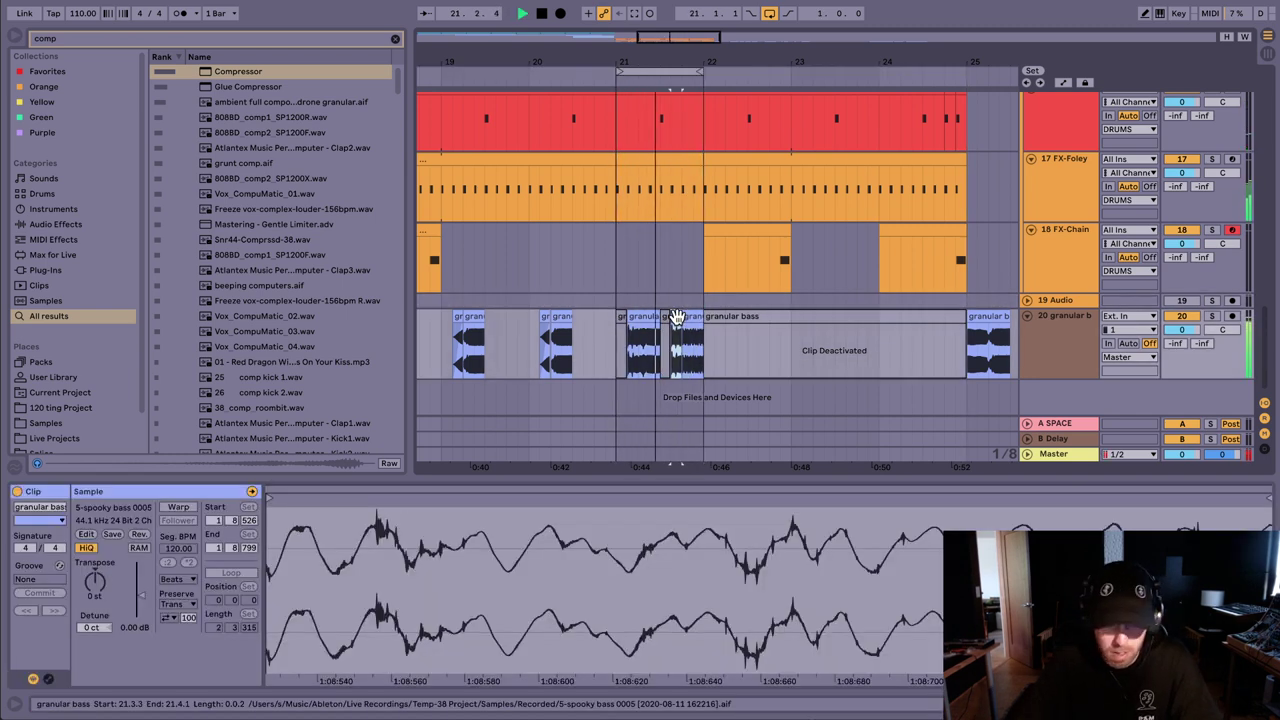
pyautogui.moveTo(682, 319); pyautogui.dragTo(687, 319)
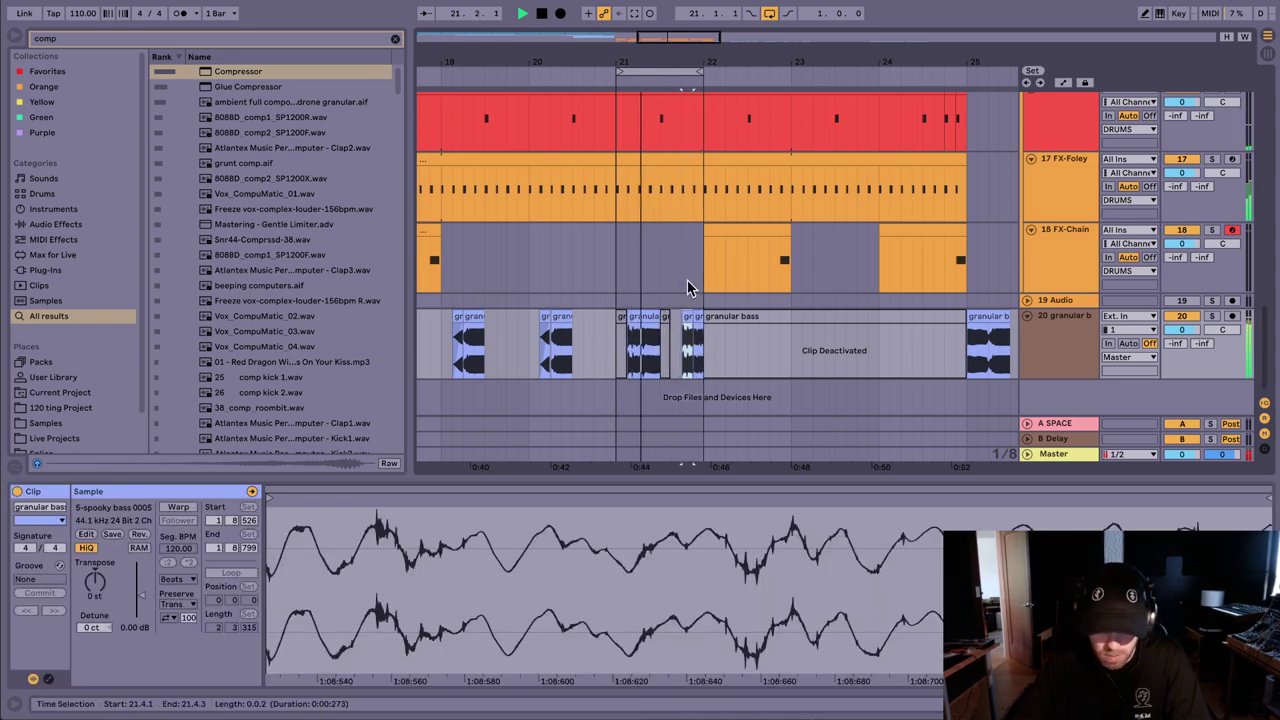
pyautogui.click(690, 320)
pyautogui.moveTo(694, 319); pyautogui.dragTo(682, 319)
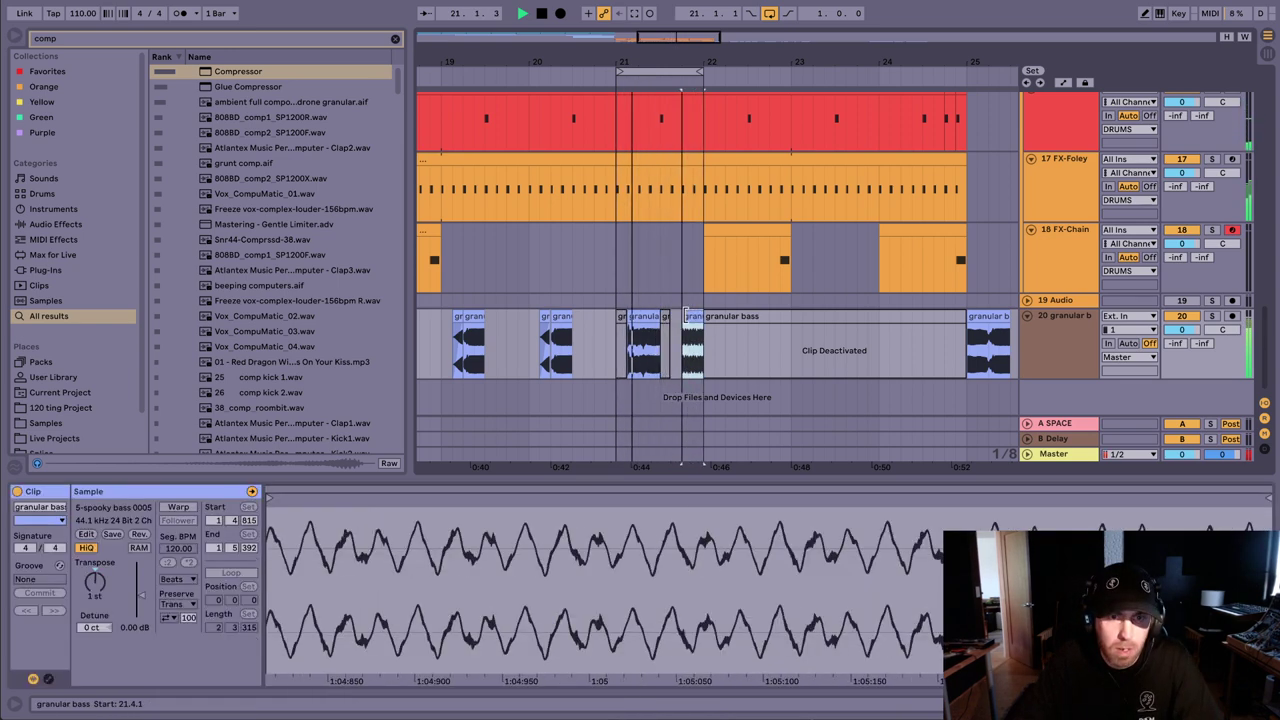
# Step: Shift the sample start of the piece at 21.4.1 to 0.42.223 and fade the clip in across its full length
pyautogui.click(664, 318)
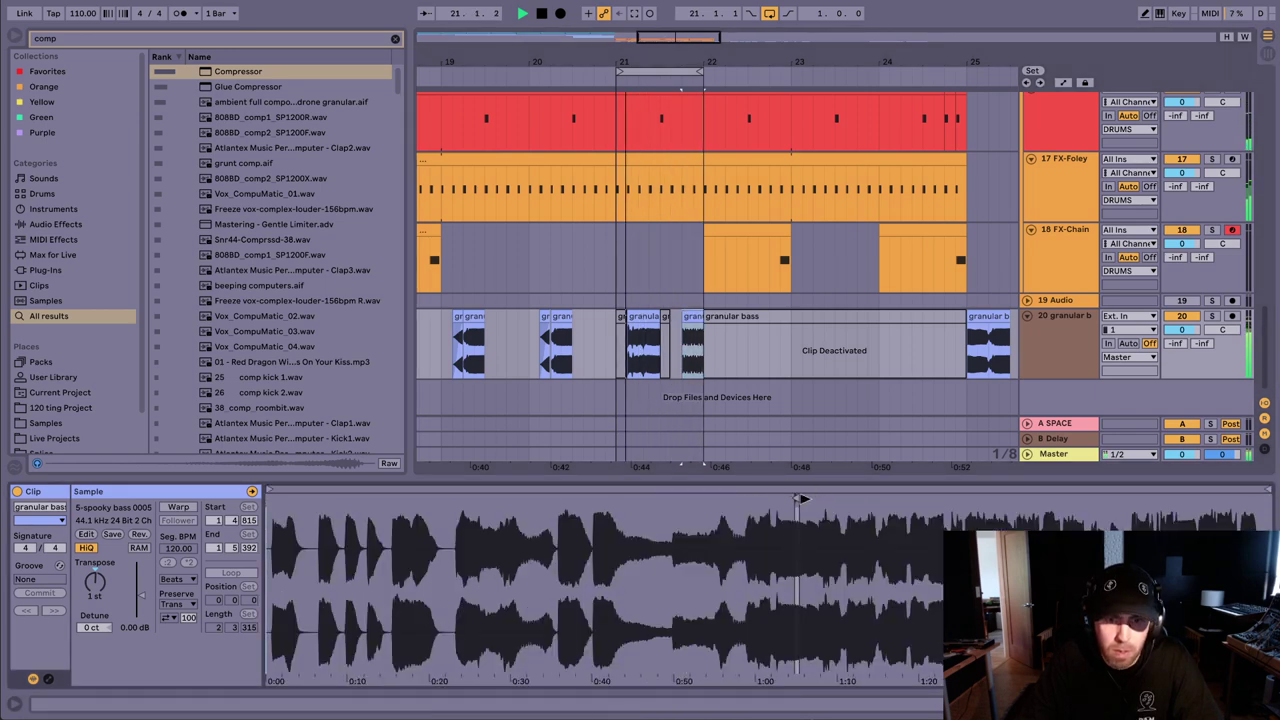
pyautogui.moveTo(797, 495); pyautogui.dragTo(613, 498)
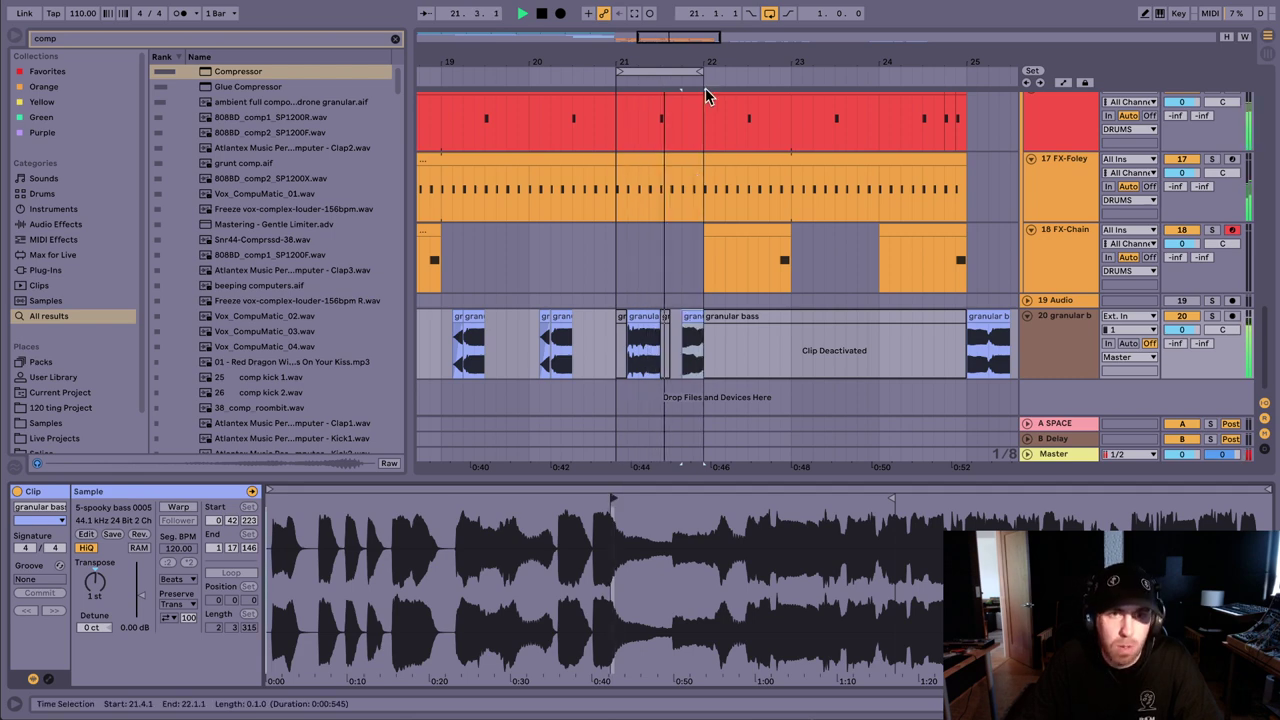
pyautogui.moveTo(706, 62); pyautogui.dragTo(706, 158)
pyautogui.moveTo(678, 325); pyautogui.dragTo(815, 316)
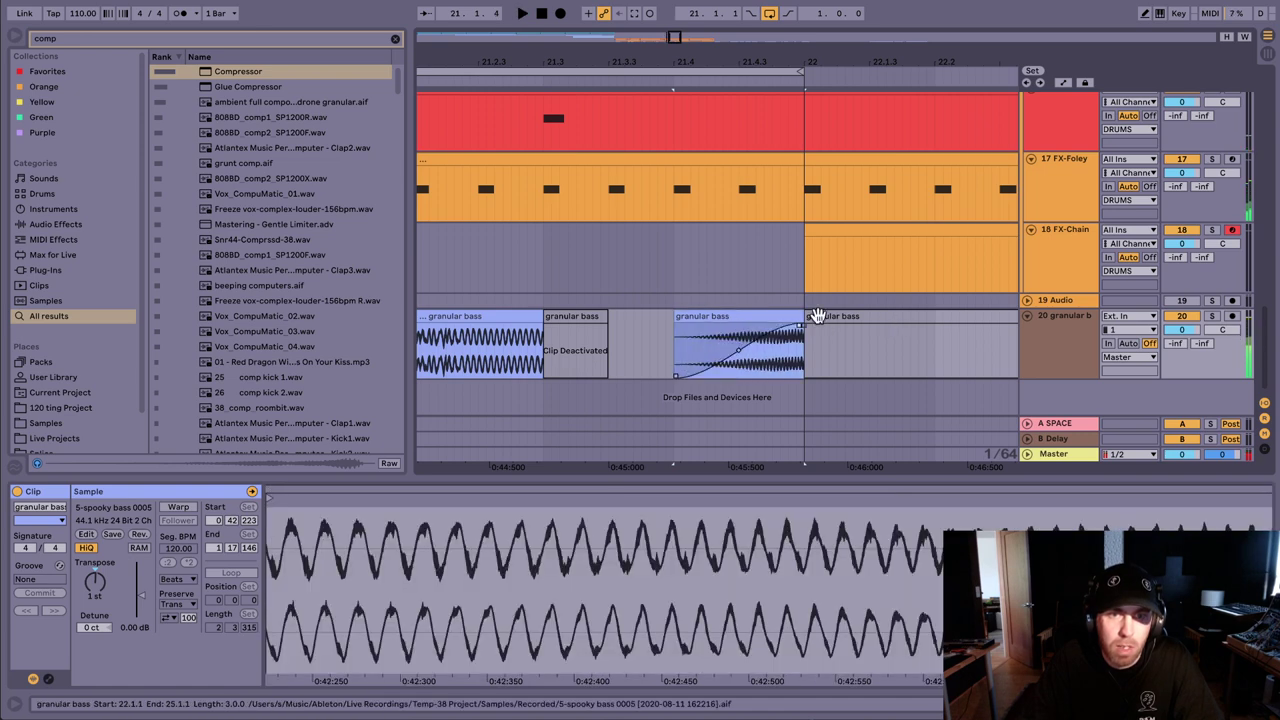
pyautogui.click(746, 317)
# Step: Play the bassline against the drums from 17.1.1 to check how the arranged pieces work together
pyautogui.click(541, 288)
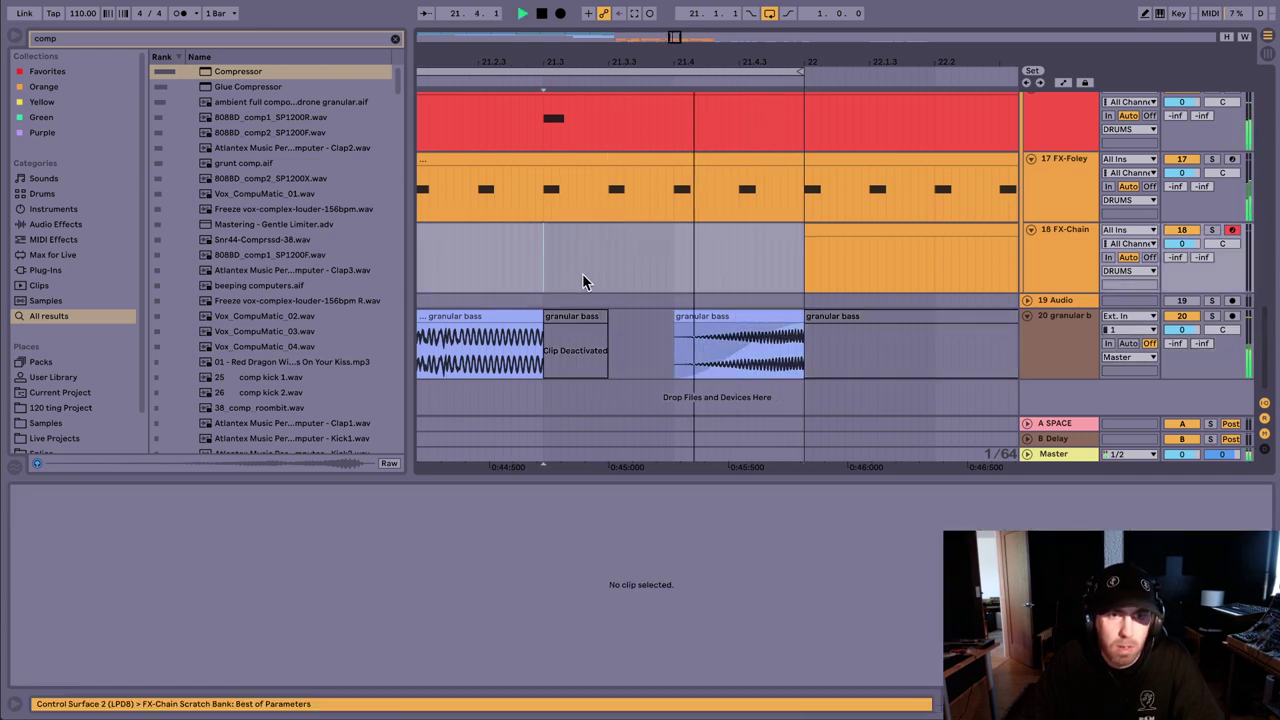
pyautogui.moveTo(682, 62); pyautogui.dragTo(682, 10)
pyautogui.press('space')
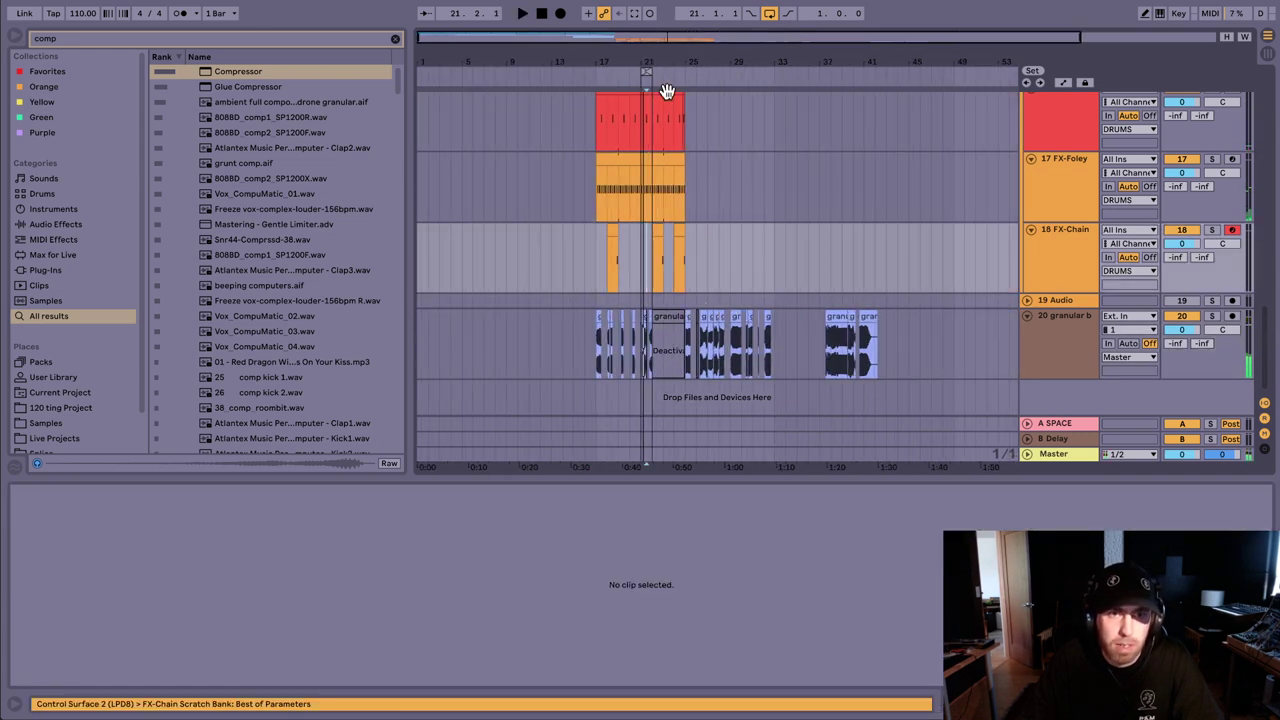
pyautogui.moveTo(604, 51); pyautogui.dragTo(604, 160)
pyautogui.click(567, 278)
pyautogui.press('space')
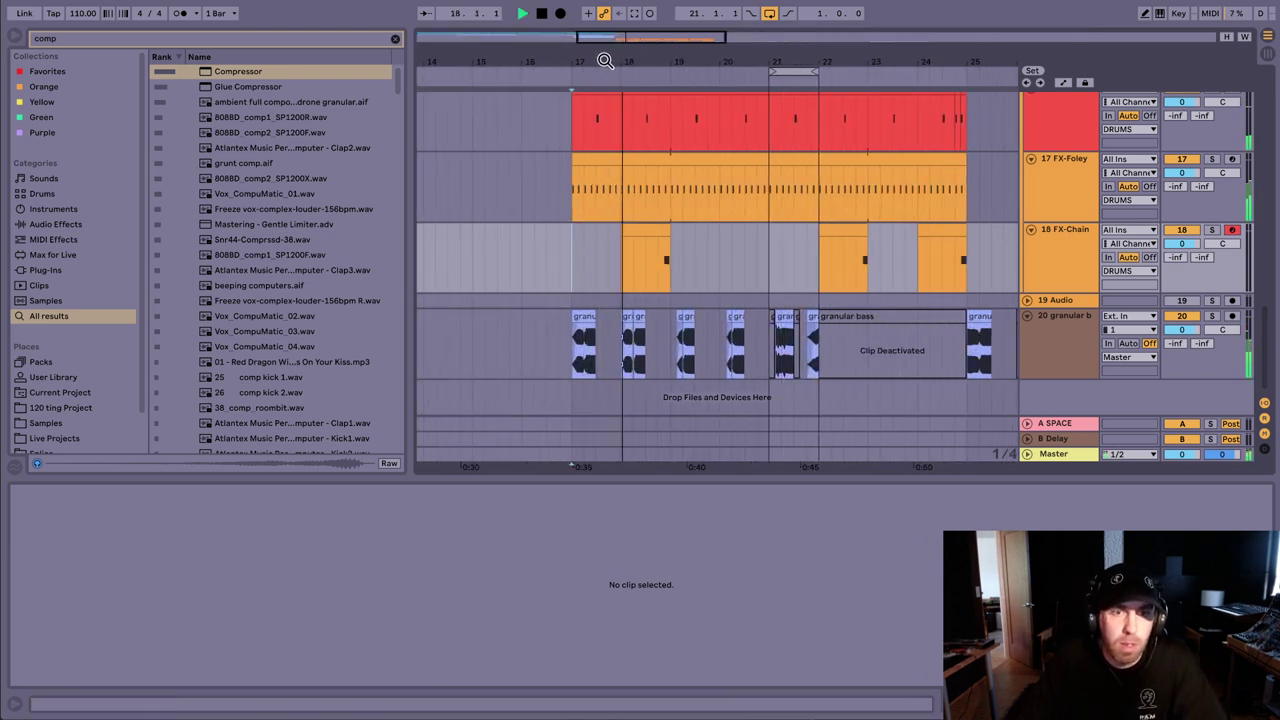
pyautogui.moveTo(604, 58); pyautogui.dragTo(604, 150)
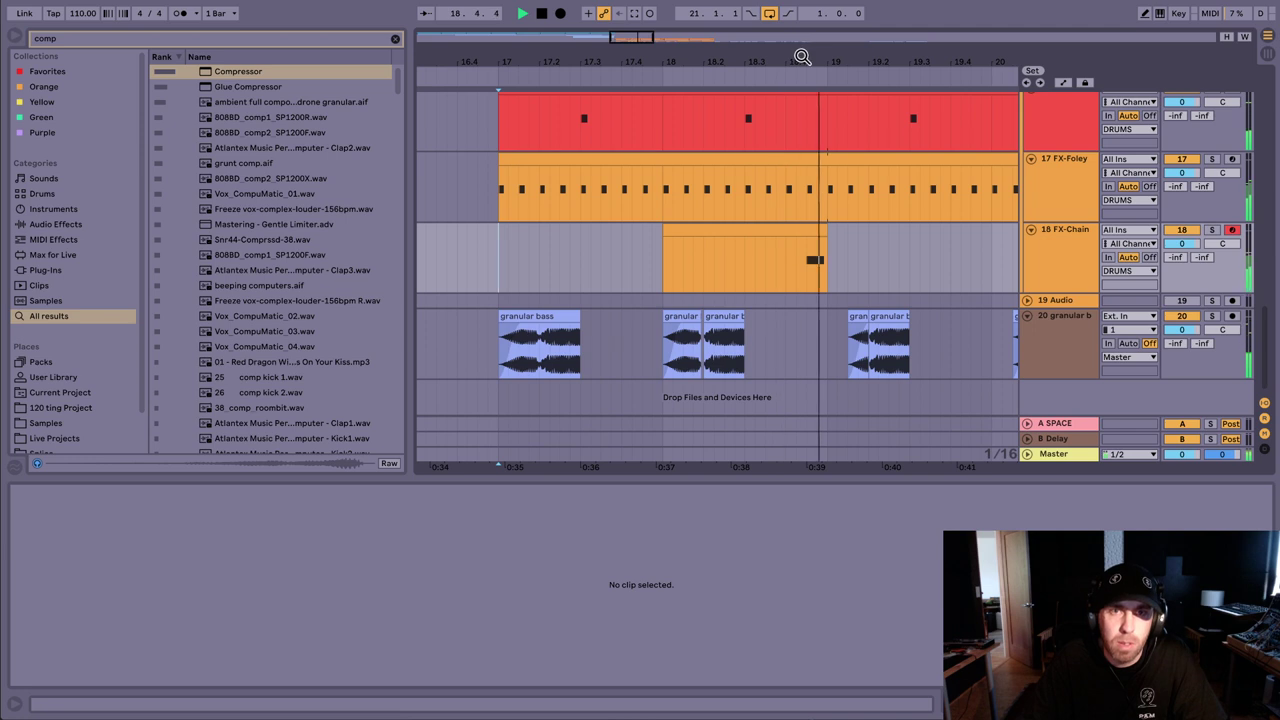
pyautogui.moveTo(800, 51); pyautogui.dragTo(622, 14)
pyautogui.moveTo(624, 60); pyautogui.dragTo(604, 62)
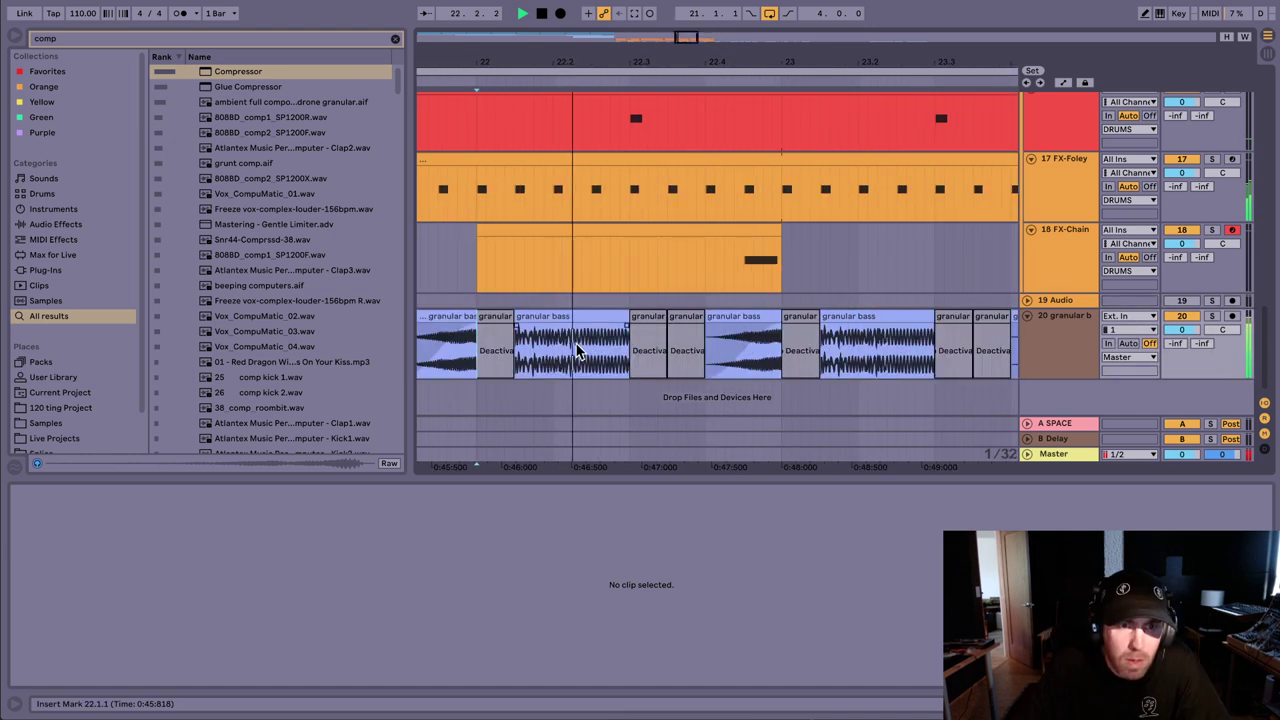
# Step: Duplicate the short granular bass slice at 22.2.1 repeatedly through bar 22, and delete the last copy starting at 23.1.1
pyautogui.press('space')
pyautogui.moveTo(553, 350); pyautogui.dragTo(592, 357)
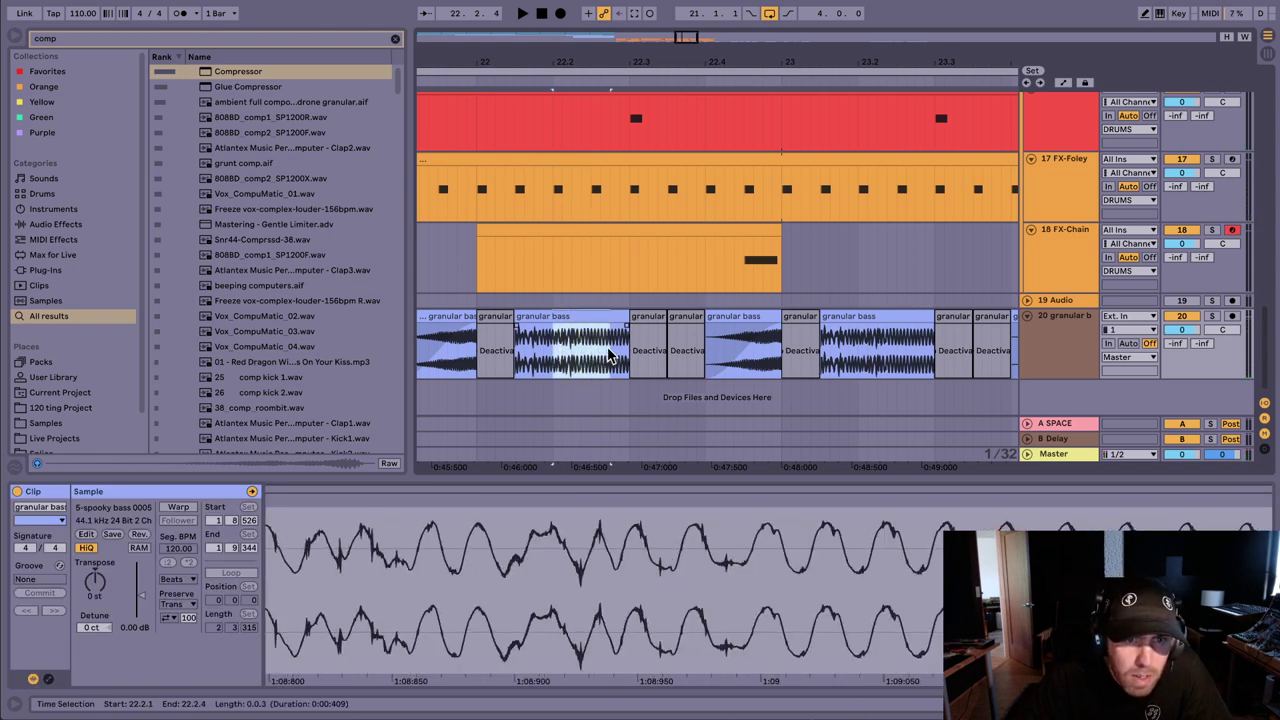
pyautogui.click(587, 350)
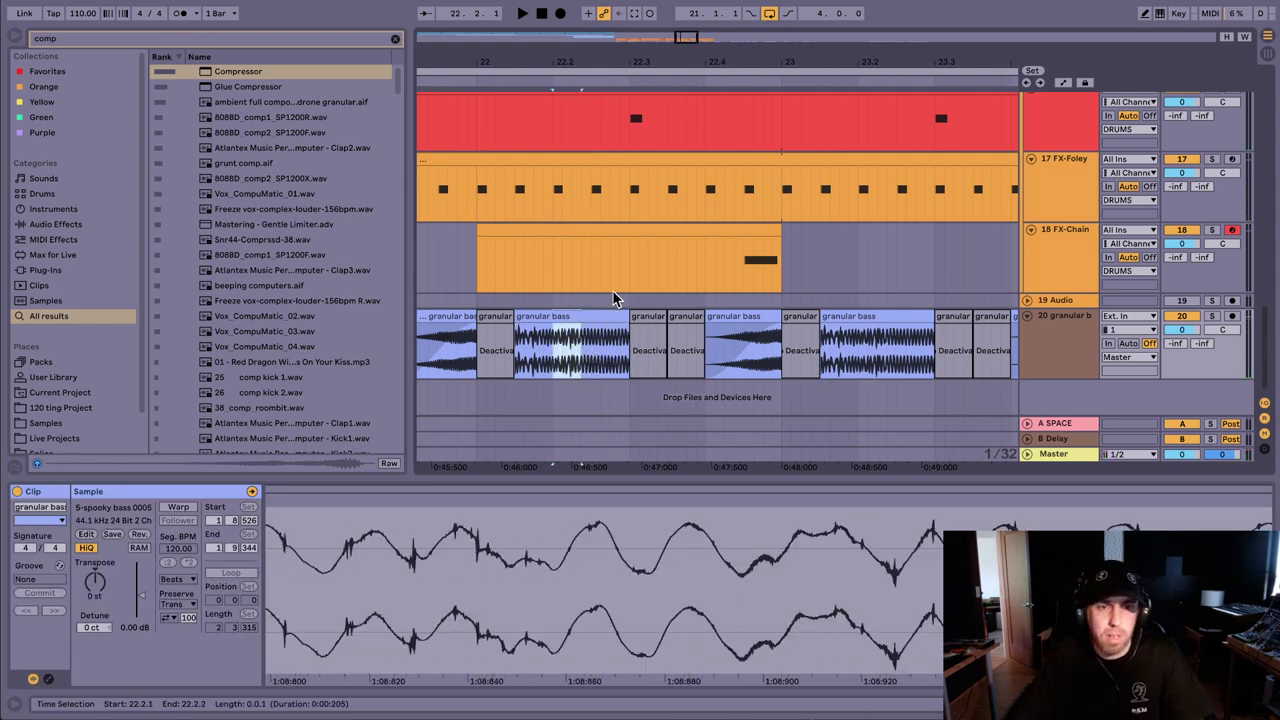
pyautogui.hotkey('ctrl', 'd')
pyautogui.hotkey('ctrl', 'd')
pyautogui.hotkey('ctrl', 'd')
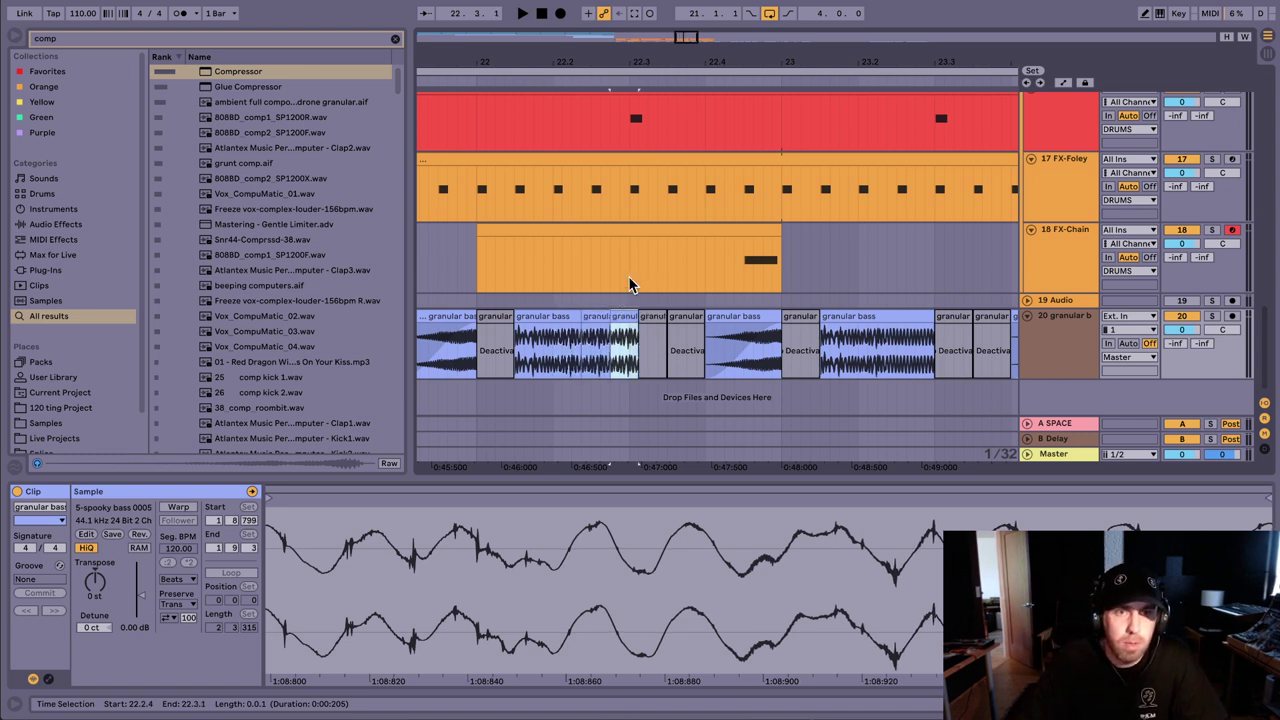
pyautogui.hotkey('ctrl', 'd')
pyautogui.hotkey('ctrl', 'd')
pyautogui.hotkey('ctrl', 'd')
pyautogui.hotkey('ctrl', 'd')
pyautogui.hotkey('ctrl', 'd')
pyautogui.hotkey('ctrl', 'd')
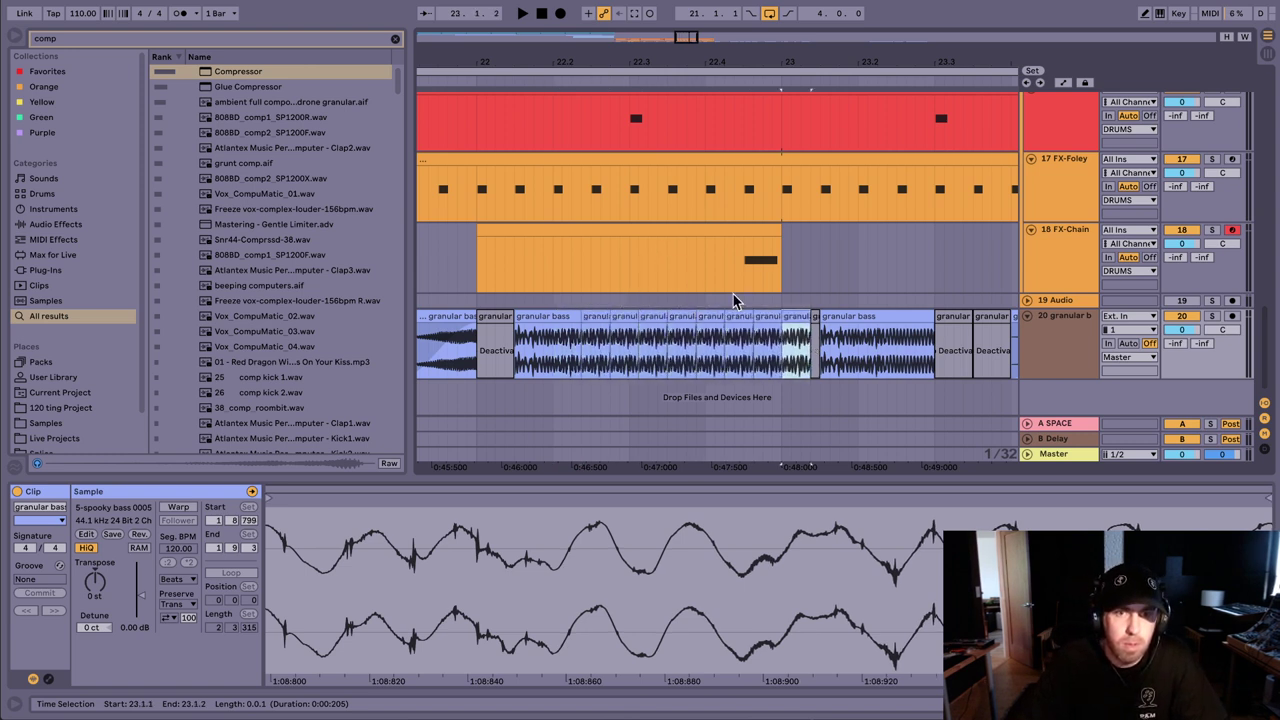
pyautogui.press('Delete')
# Step: Play the repeated bass slices against the drums from 22.1.1
pyautogui.click(480, 305)
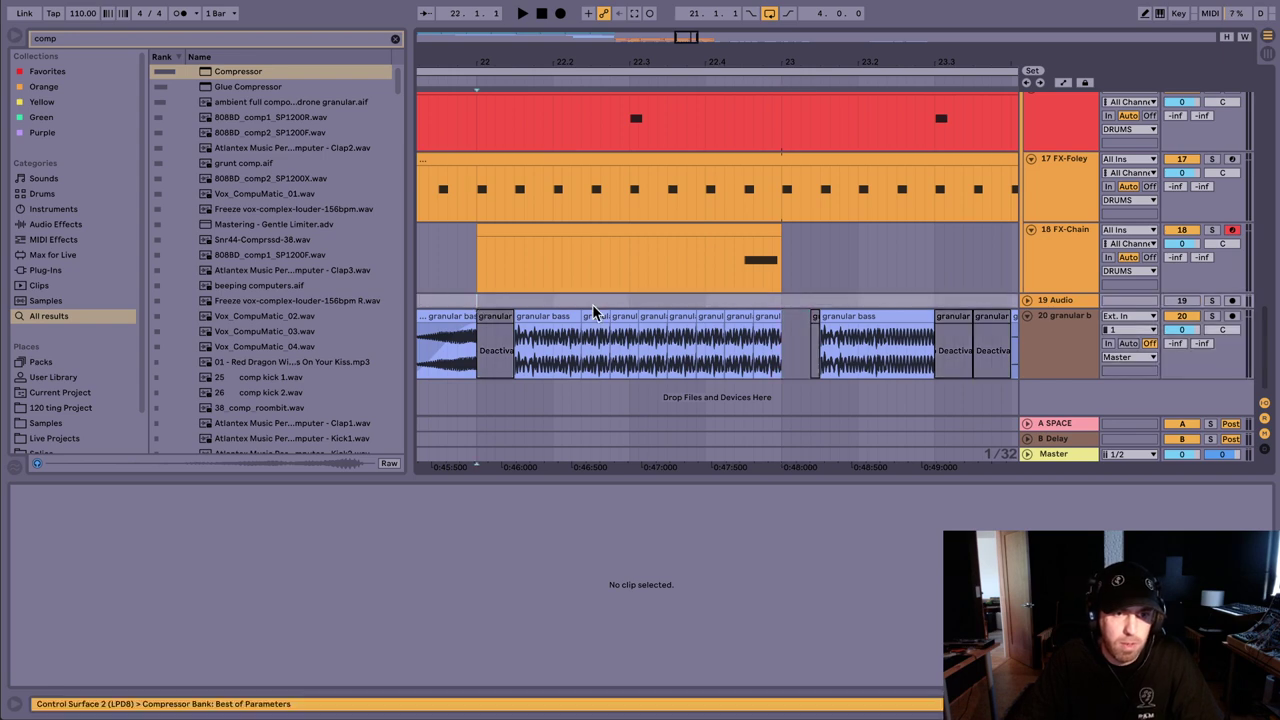
pyautogui.press('space')
pyautogui.scroll(5, 688, 175)
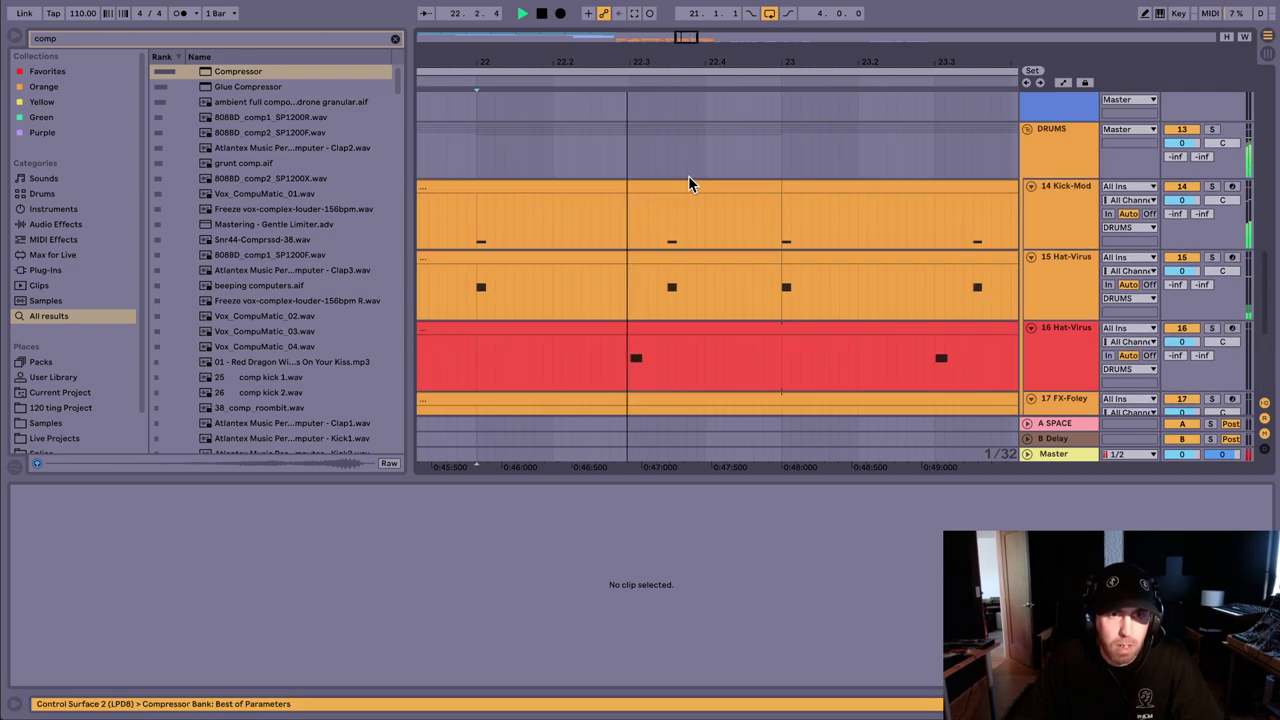
# Step: Delete the one-beat kick and hat section on tracks 14 and 15 starting just after 22.3.1, and play from 22.1.1
pyautogui.moveTo(684, 226); pyautogui.dragTo(721, 284)
pyautogui.press('space')
pyautogui.press('Delete')
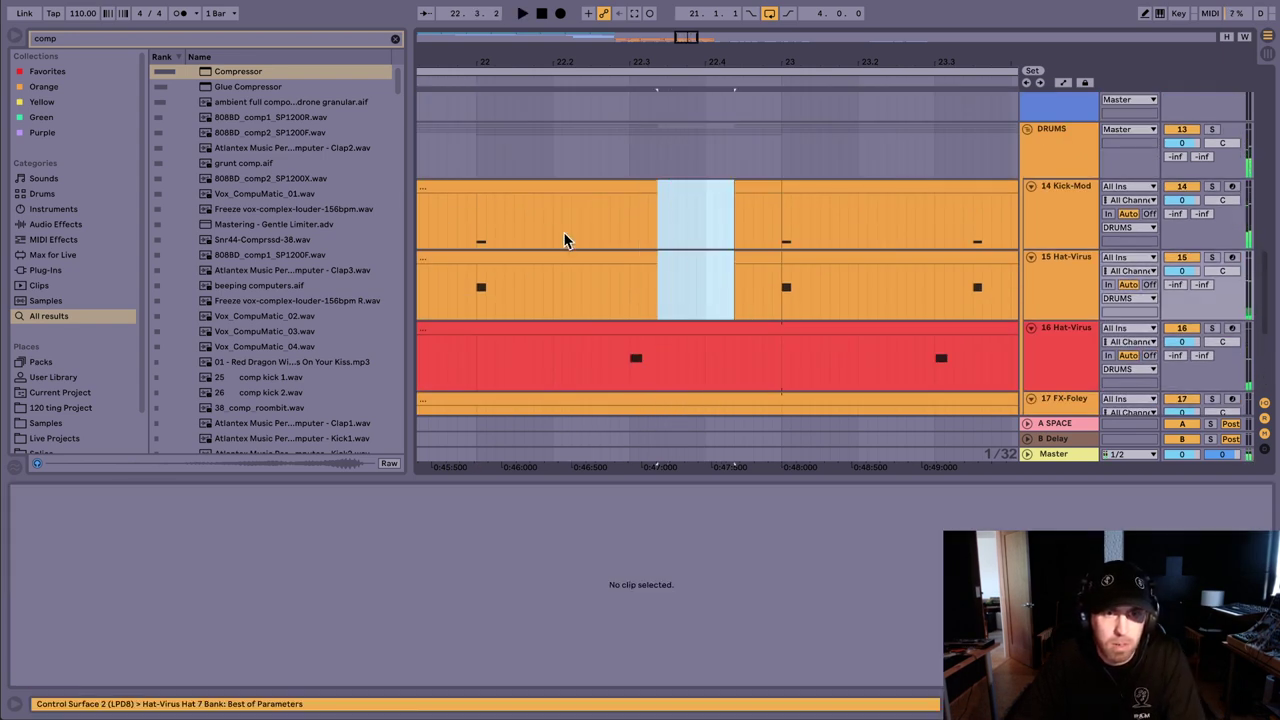
pyautogui.click(475, 163)
pyautogui.press('space')
pyautogui.scroll(-4, 629, 200)
pyautogui.scroll(-2, 631, 197)
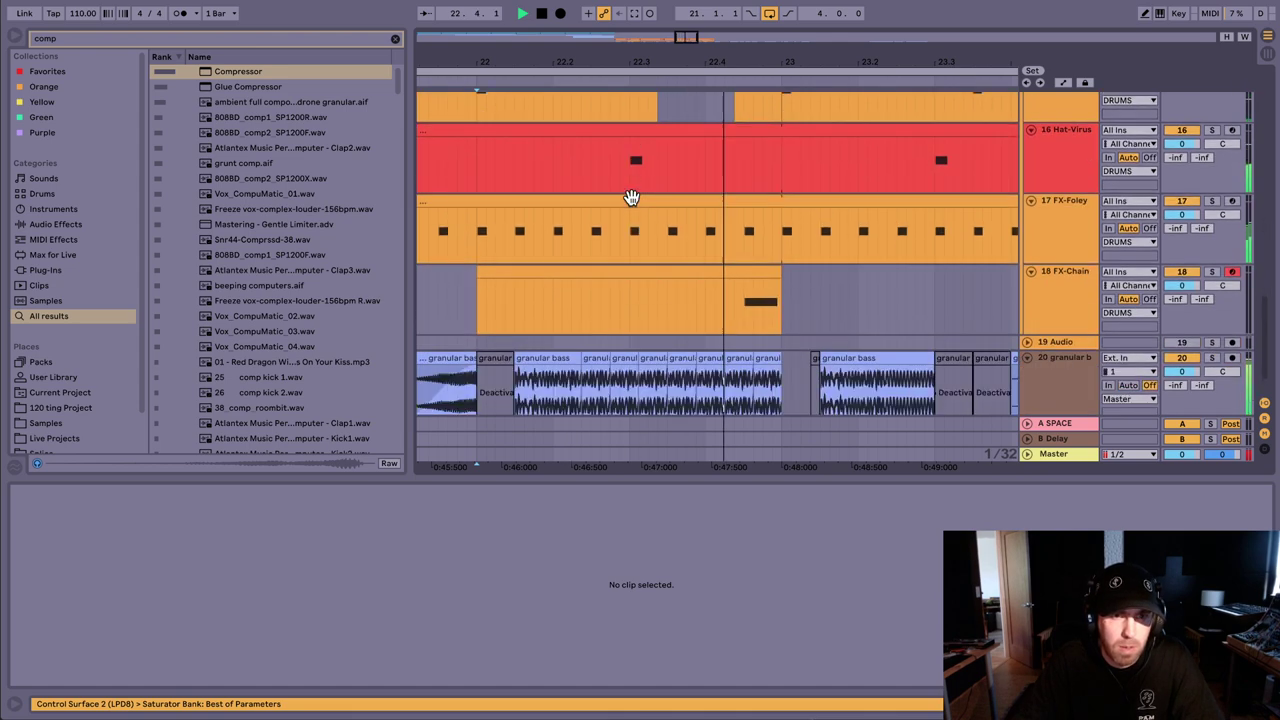
pyautogui.scroll(-1, 632, 175)
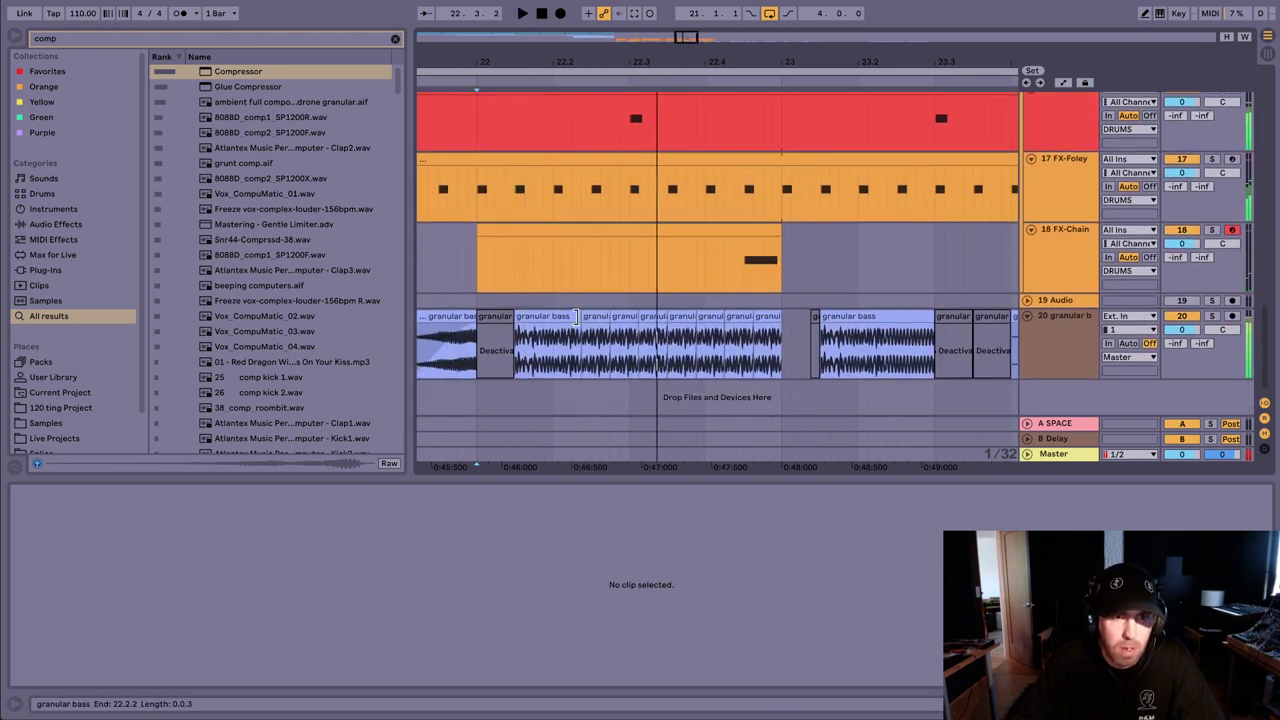
# Step: Duplicate the short granular bass slice at 22.2.1 six times across bar 22 and play the repeats from 22.1.1
pyautogui.click(576, 345)
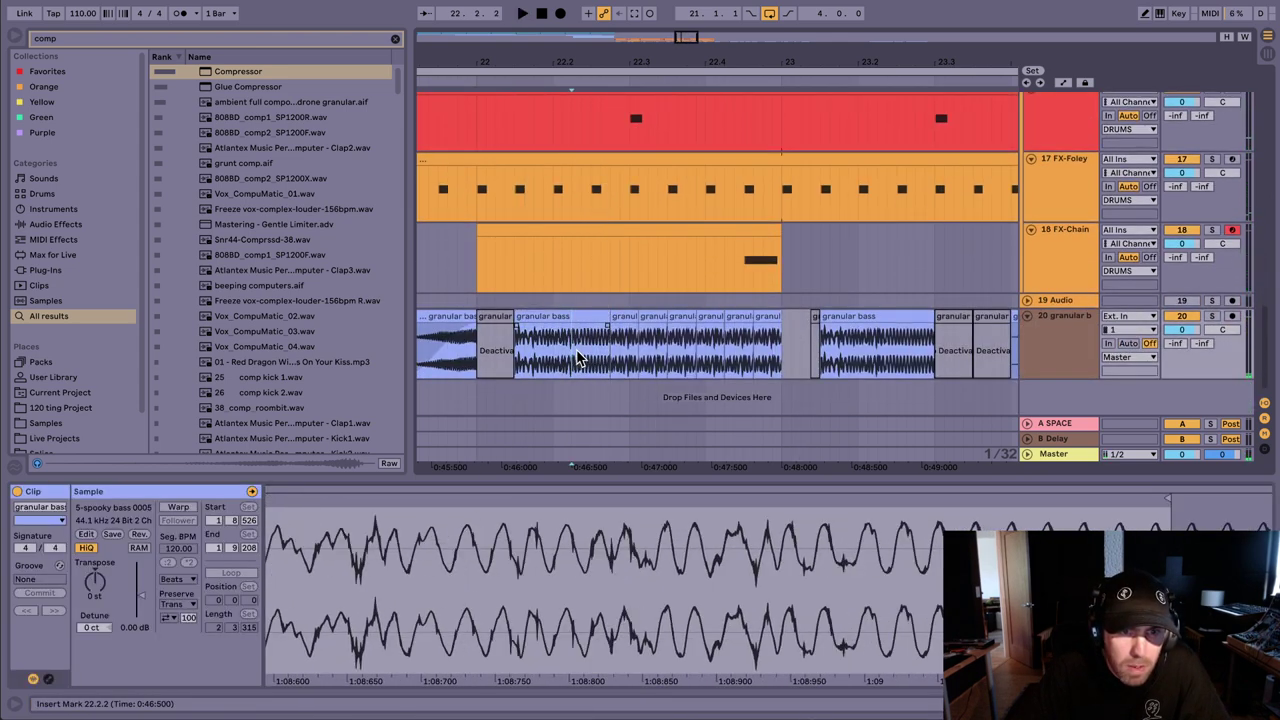
pyautogui.moveTo(577, 357)
pyautogui.mouseDown()
pyautogui.moveTo(591, 356)
pyautogui.moveTo(571, 314)
pyautogui.mouseUp()
pyautogui.press('super+d')
pyautogui.press('super+d')
pyautogui.press('super+d')
pyautogui.press('super+d')
pyautogui.press('super+d')
pyautogui.press('super+d')
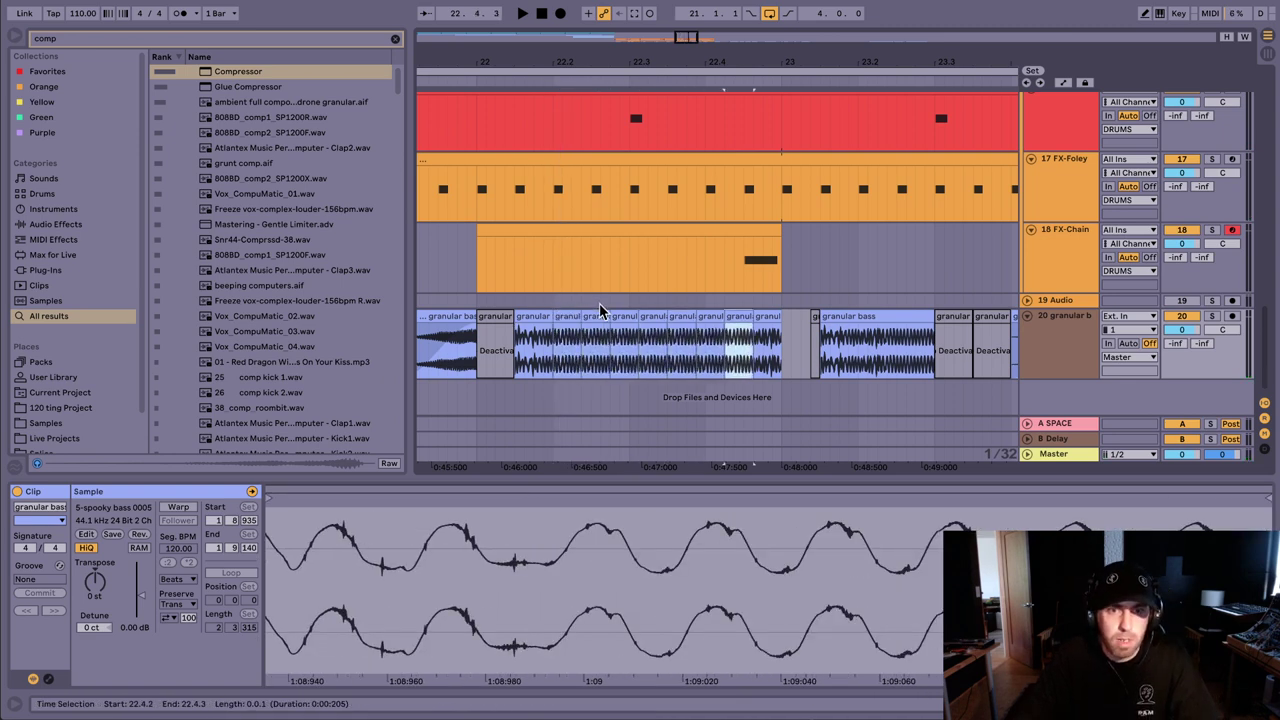
pyautogui.click(491, 293)
pyautogui.press('space')
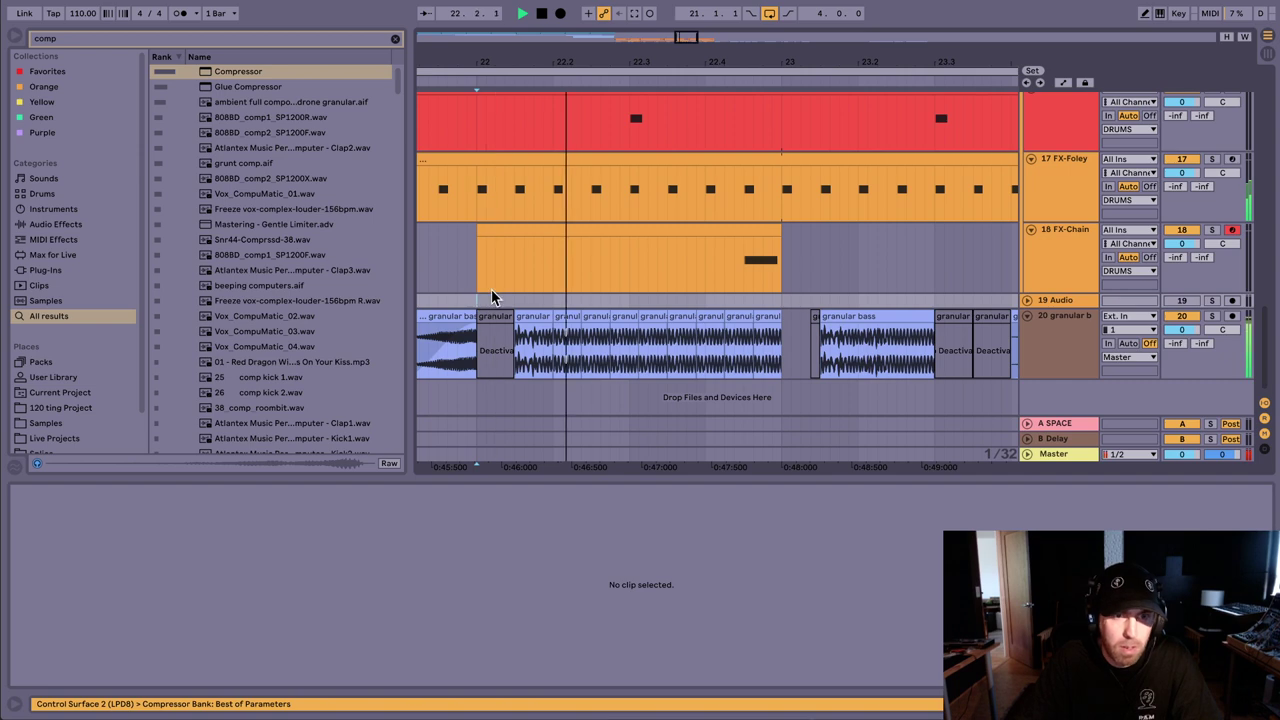
# Step: Cut a short gap into the bass slices at 22.3.1 and fade in the following slice across its length, playing from 22.1.1
pyautogui.click(633, 320)
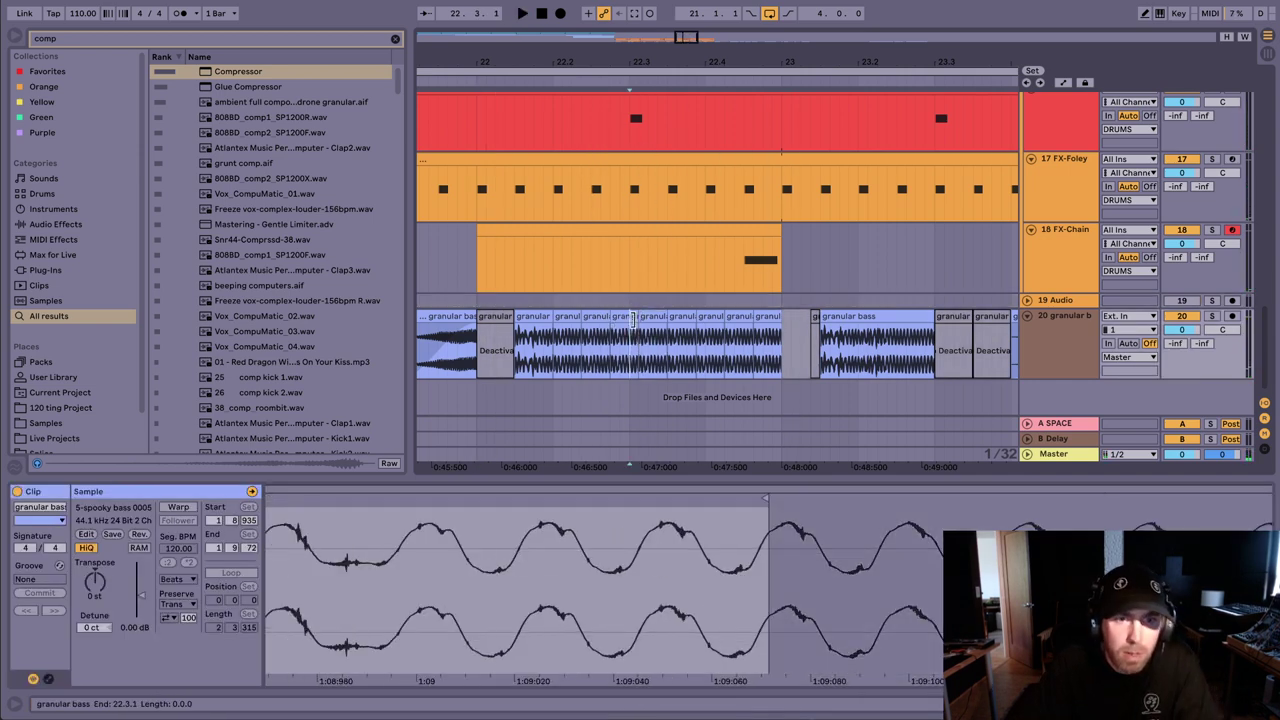
pyautogui.hotkey('ctrl', 'e')
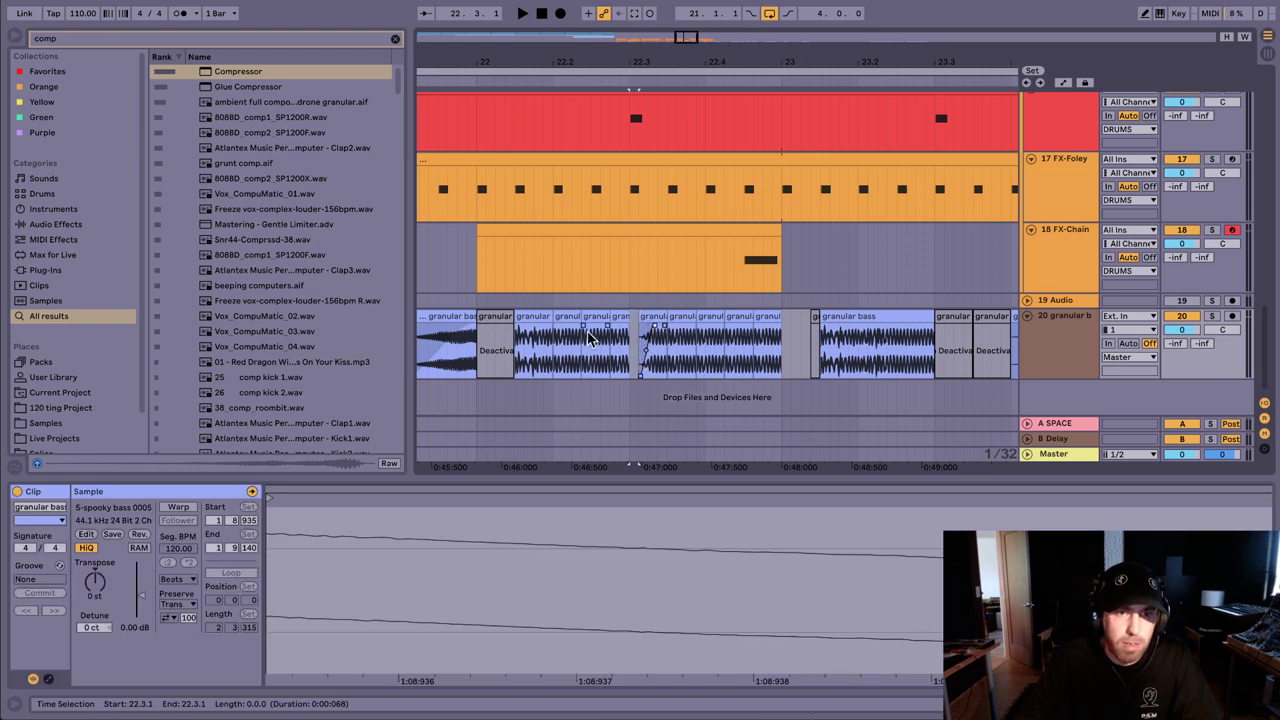
pyautogui.click(487, 306)
pyautogui.press('space')
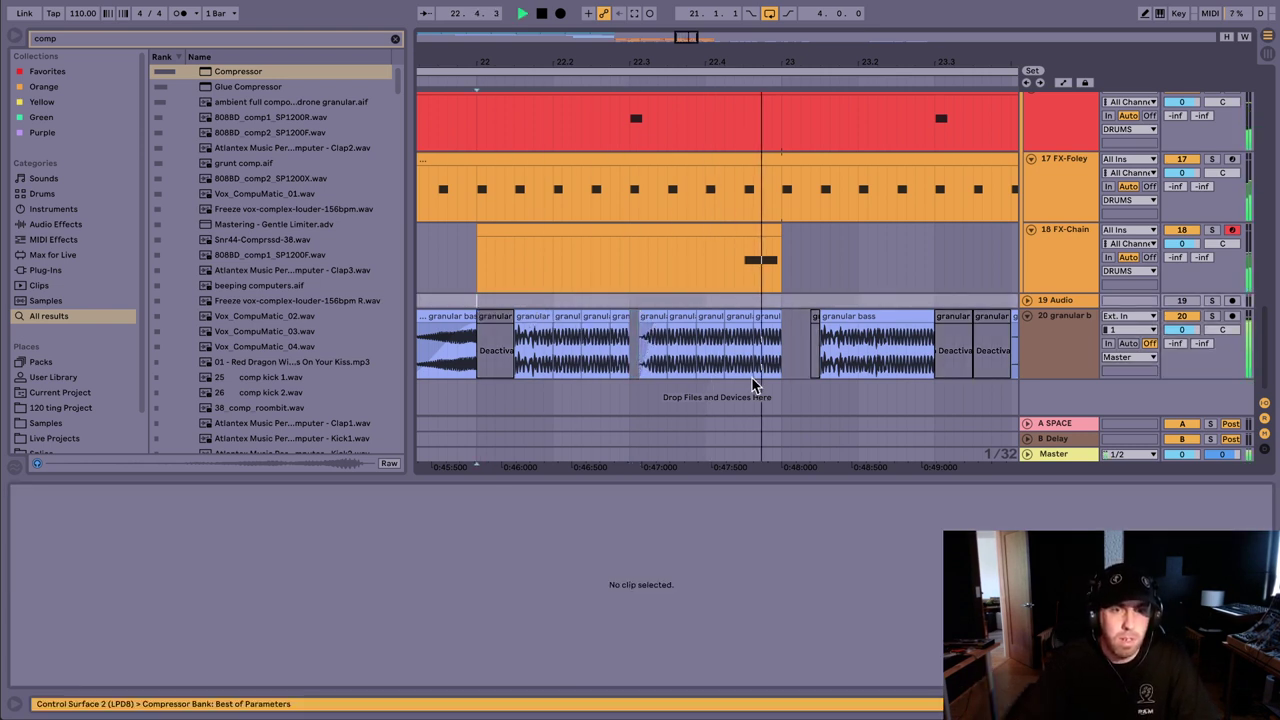
pyautogui.press('space')
pyautogui.click(668, 330)
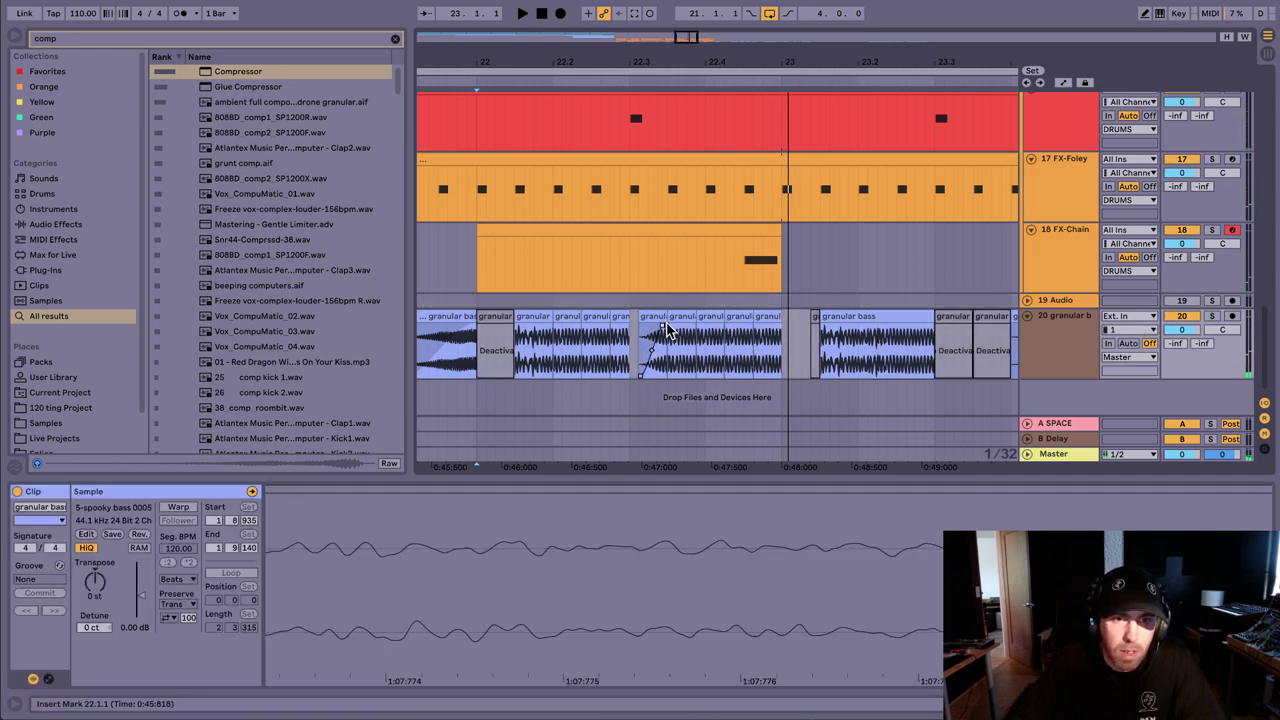
# Step: Search for "pitchdrop", add PitchDrop.amxd to the granular bass track, and show its Activate Drop automation in a new lane
pyautogui.hotkey('ctrl', 'f')
pyautogui.write('pitch')
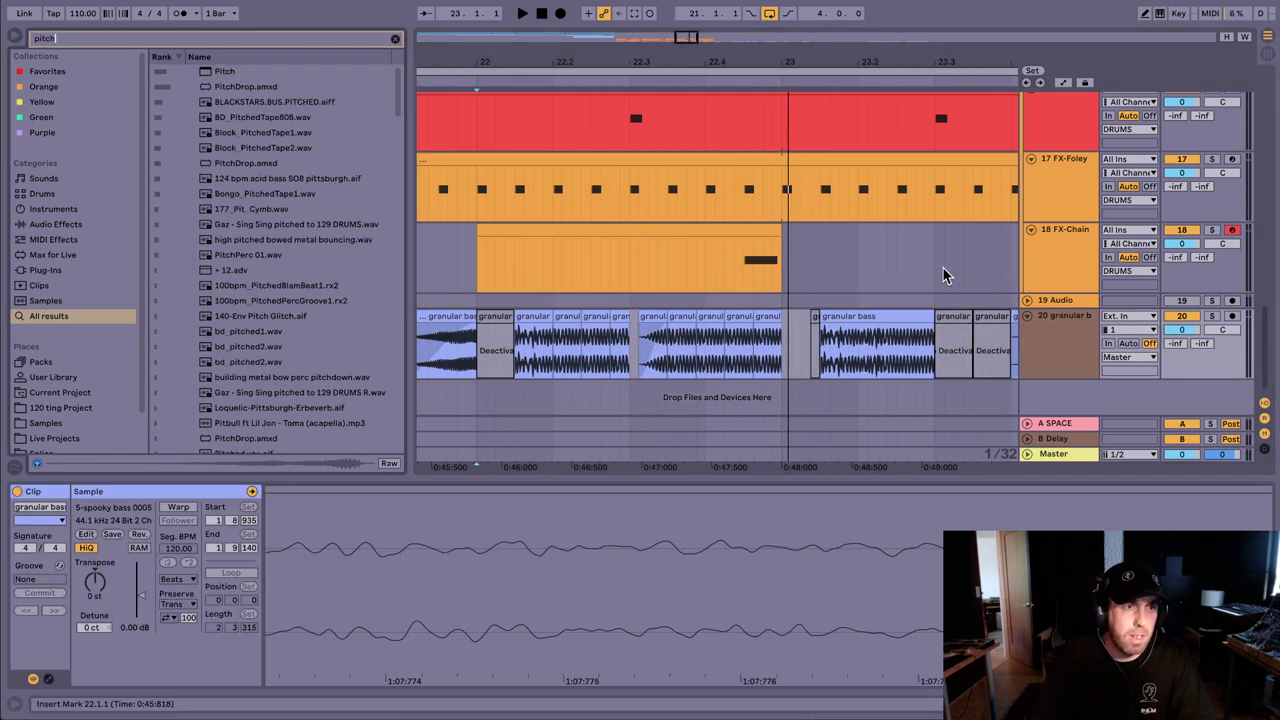
pyautogui.write('drop')
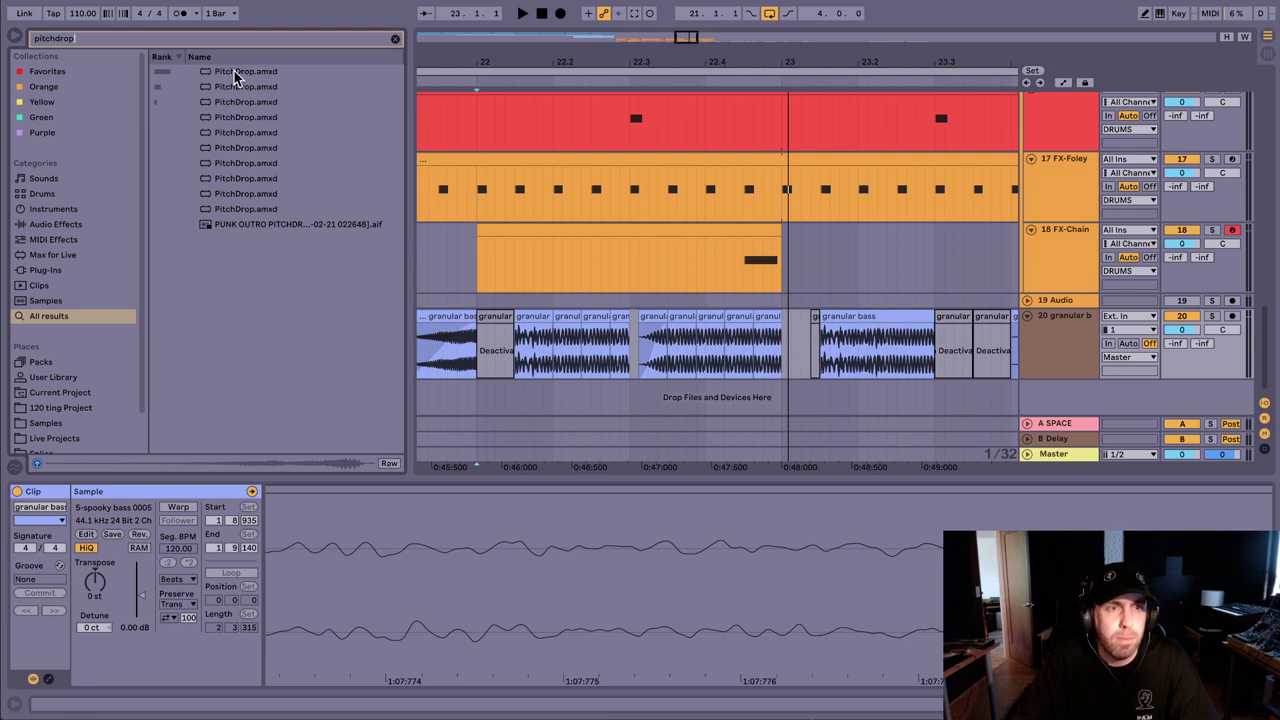
pyautogui.moveTo(234, 71); pyautogui.dragTo(706, 355)
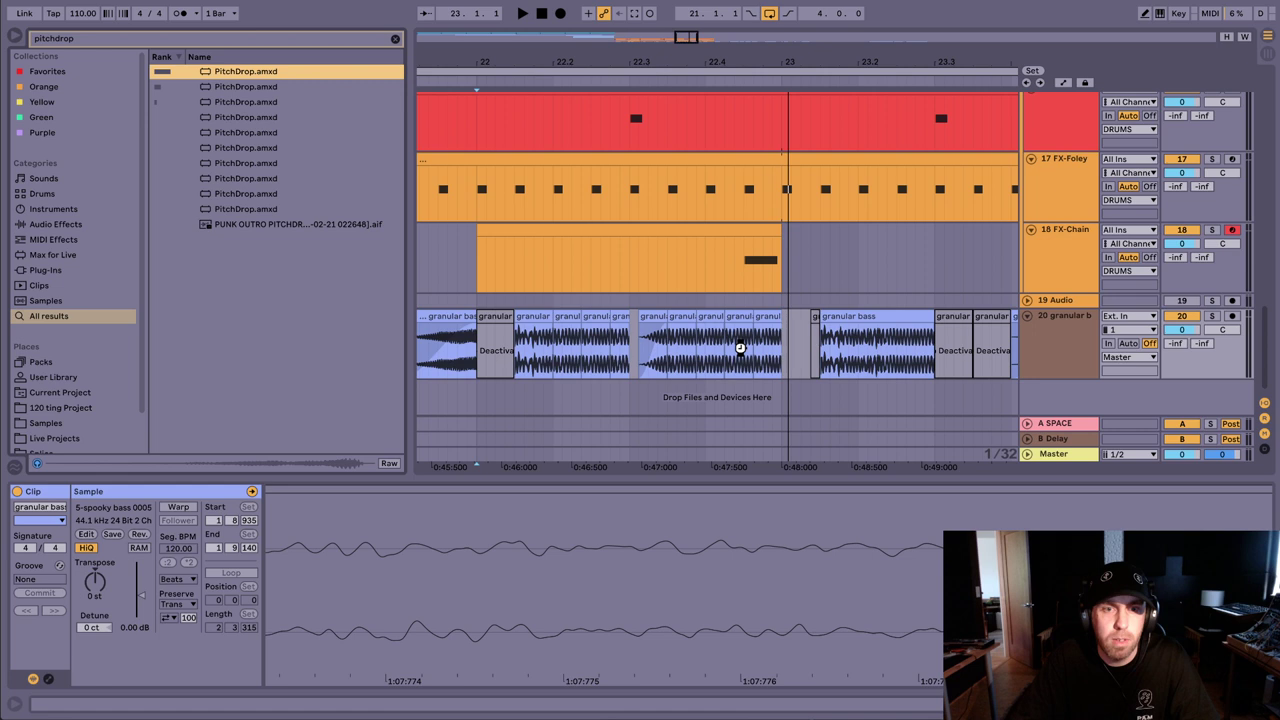
pyautogui.moveTo(740, 348); pyautogui.dragTo(740, 348)
pyautogui.rightClick(32, 652)
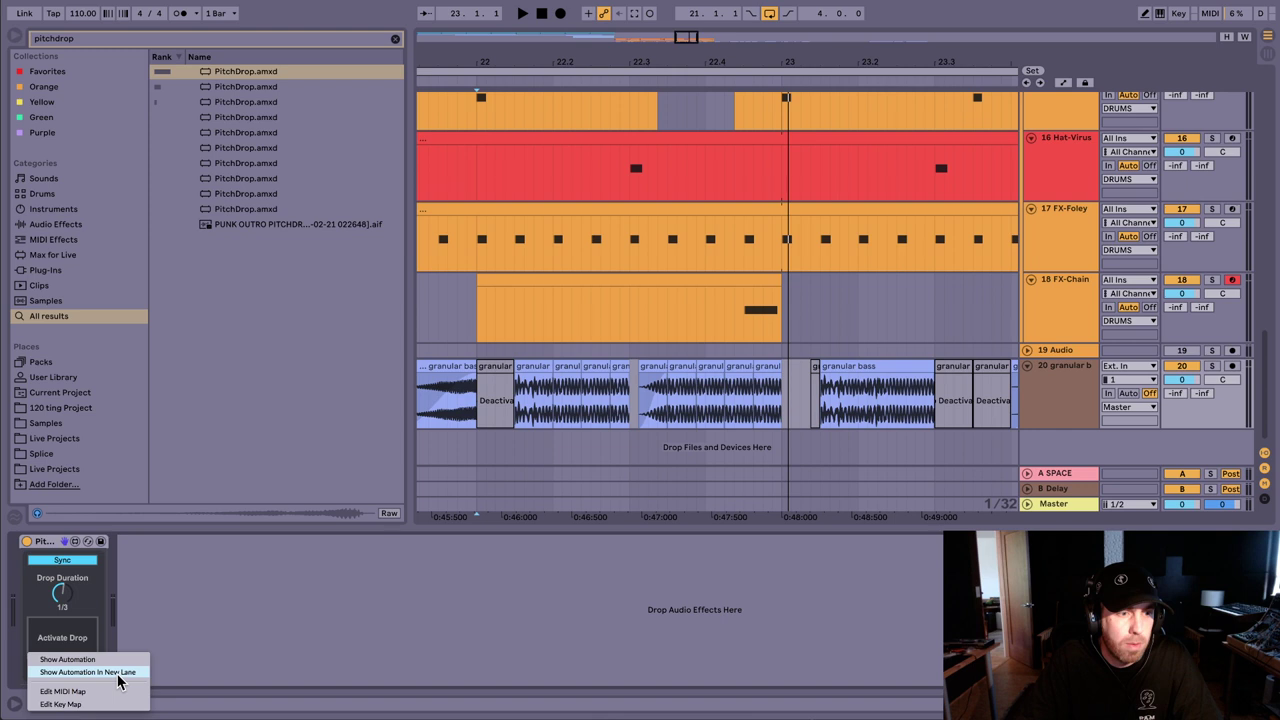
pyautogui.click(118, 672)
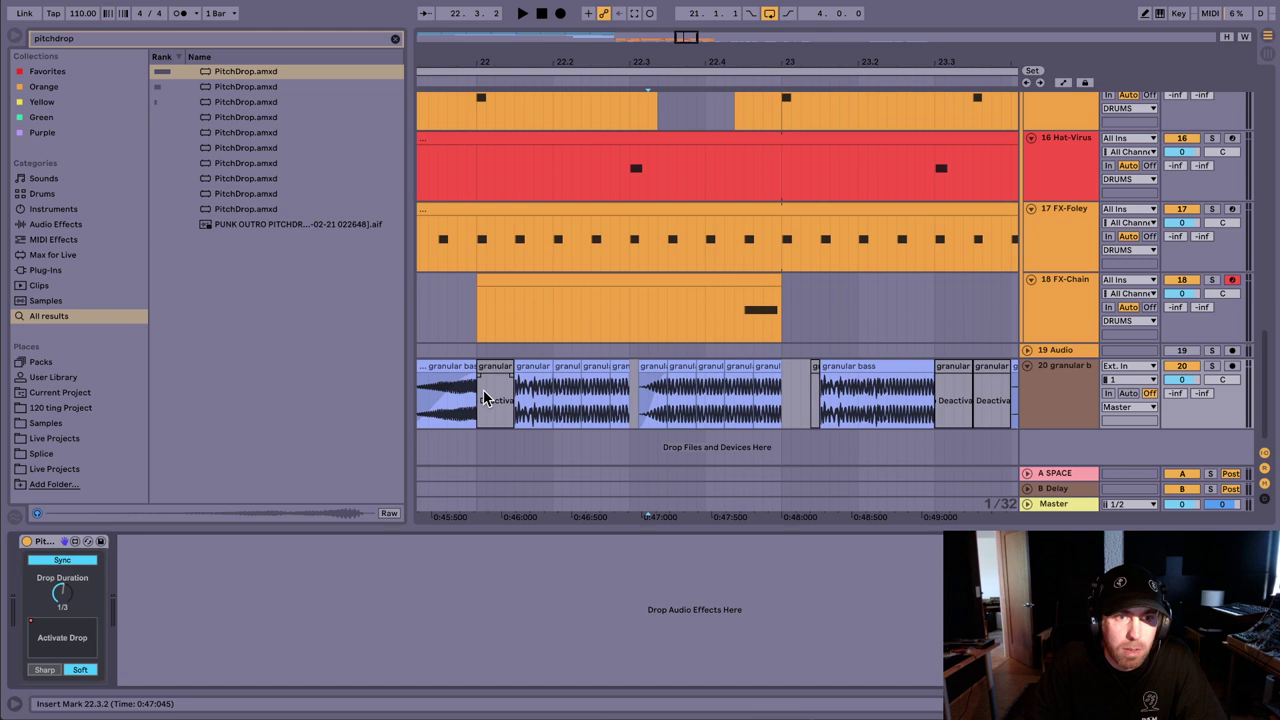
# Step: Split the granular bass clip at 24.2.1 and duplicate its second piece to 24.3.1
pyautogui.press('space')
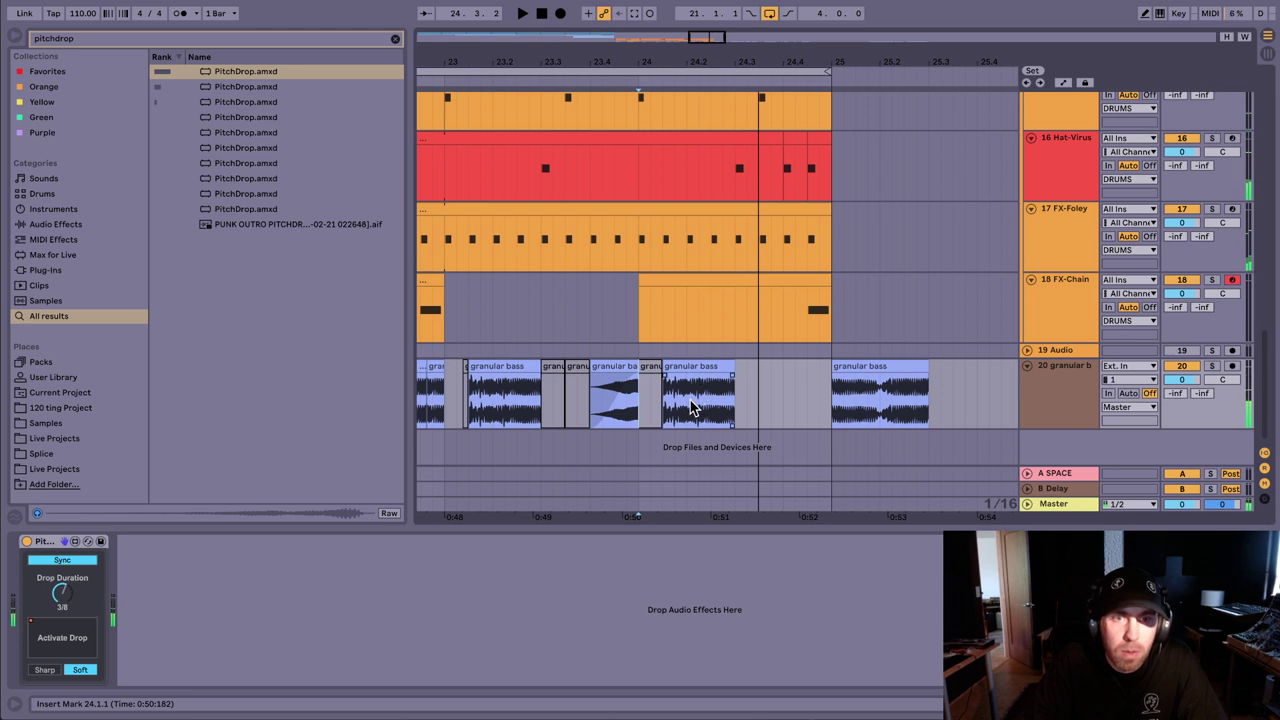
pyautogui.click(691, 403)
pyautogui.press('super+e')
pyautogui.click(708, 367)
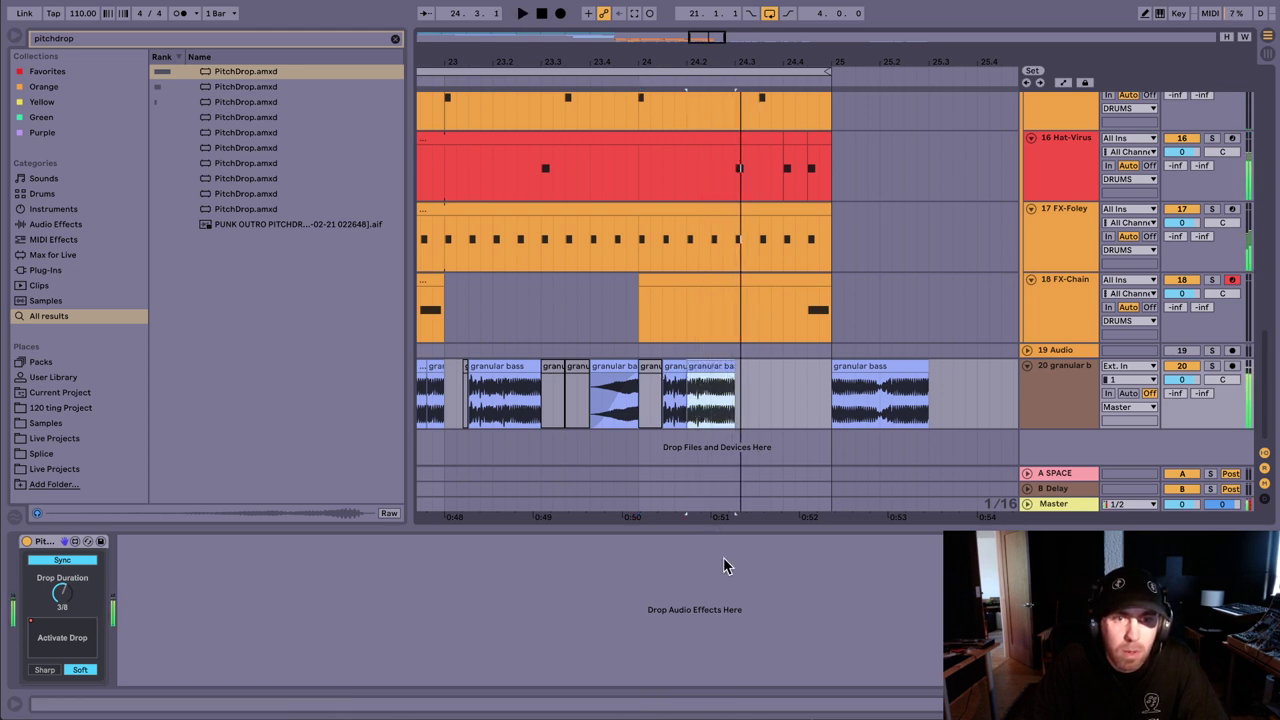
pyautogui.hotkey('ctrl', 'd')
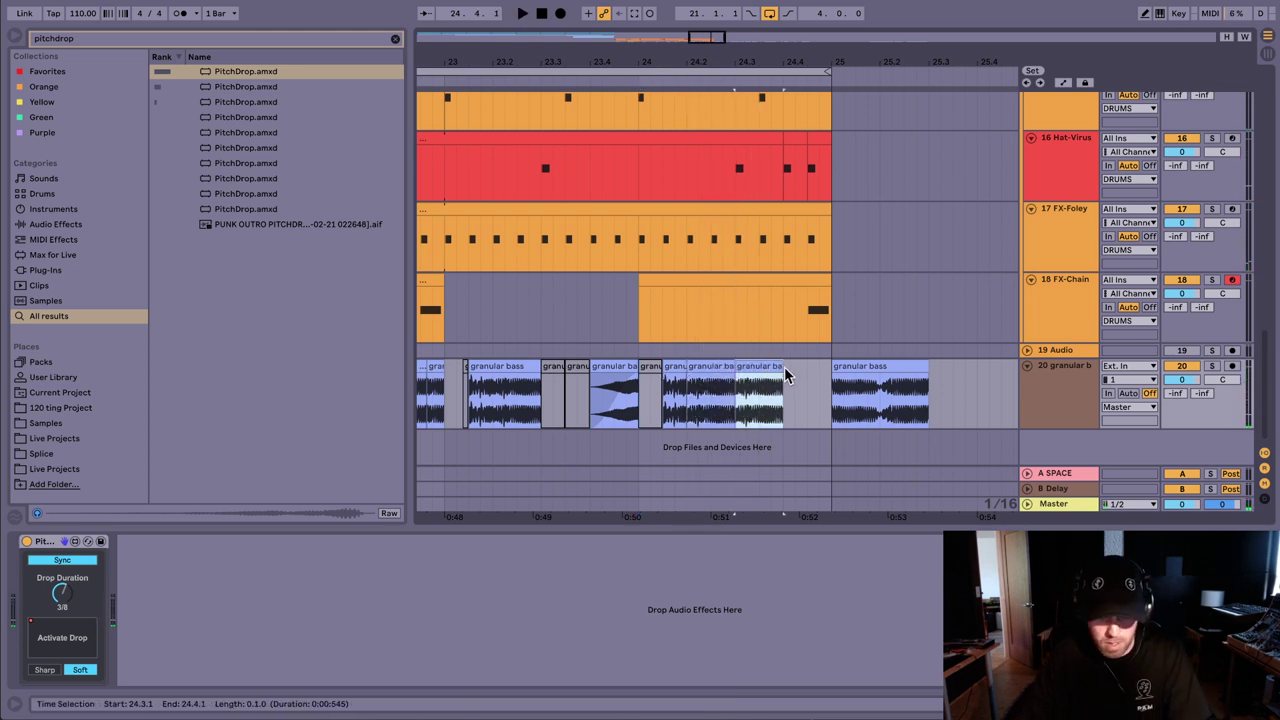
# Step: Deactivate the bass copy at 24.3.1 and shift the piece at 24.2.1 to a later part of the sample
pyautogui.doubleClick(730, 400)
pyautogui.moveTo(748, 610); pyautogui.dragTo(766, 487)
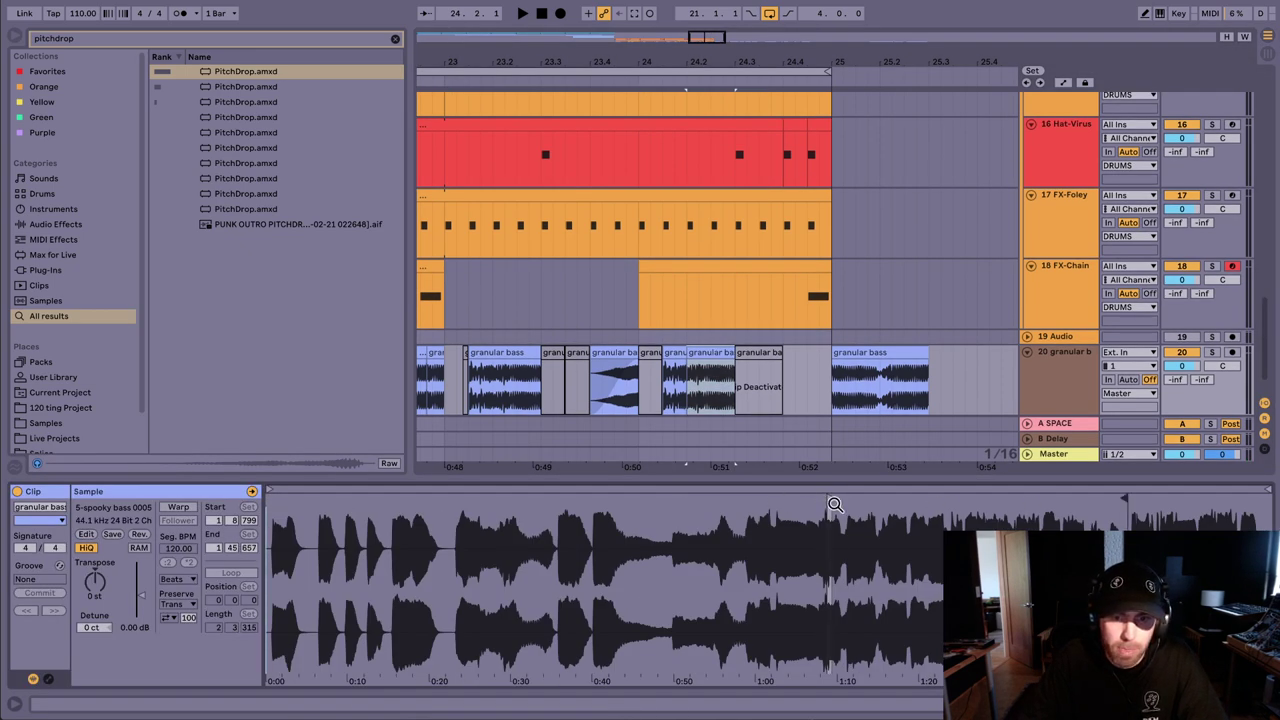
pyautogui.moveTo(834, 495); pyautogui.dragTo(960, 497)
pyautogui.press('space')
# Step: Loop bar 24 from 24.1.1 to 25.1.1 and move the cut between the two short bass pieces slightly past 24.2.1
pyautogui.moveTo(637, 392); pyautogui.dragTo(830, 393)
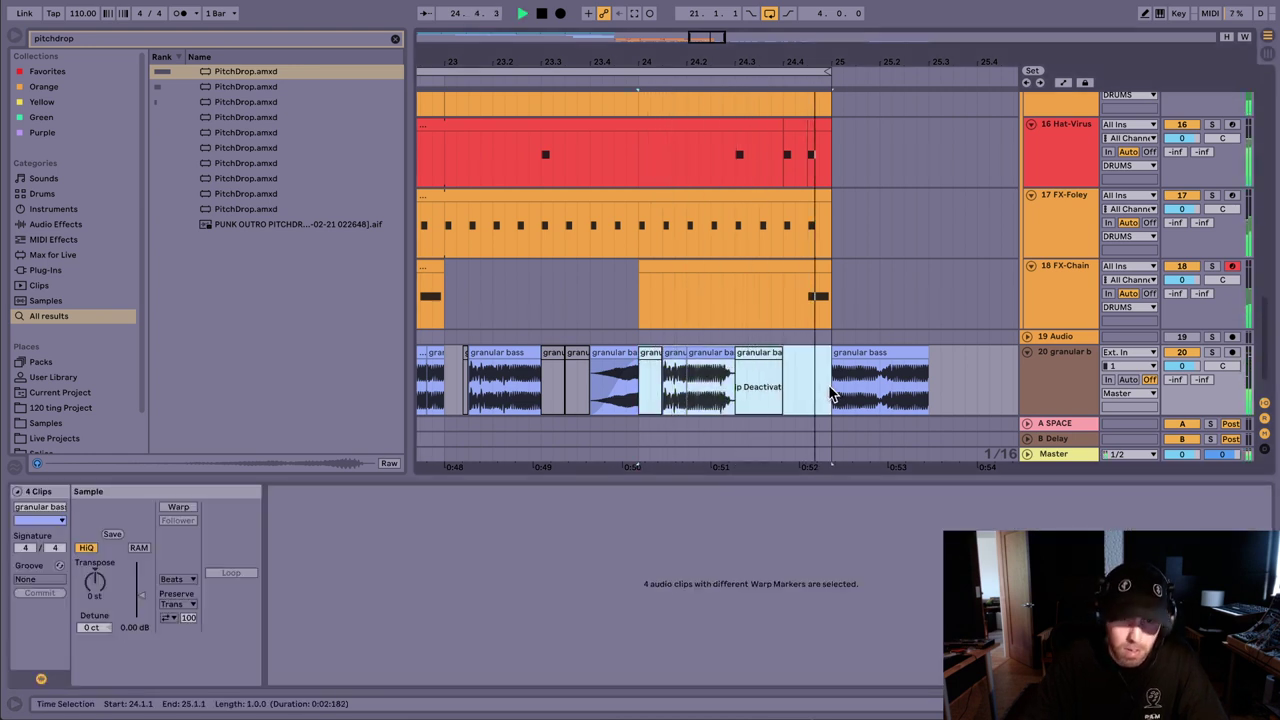
pyautogui.hotkey('ctrl', 'k')
pyautogui.click(646, 354)
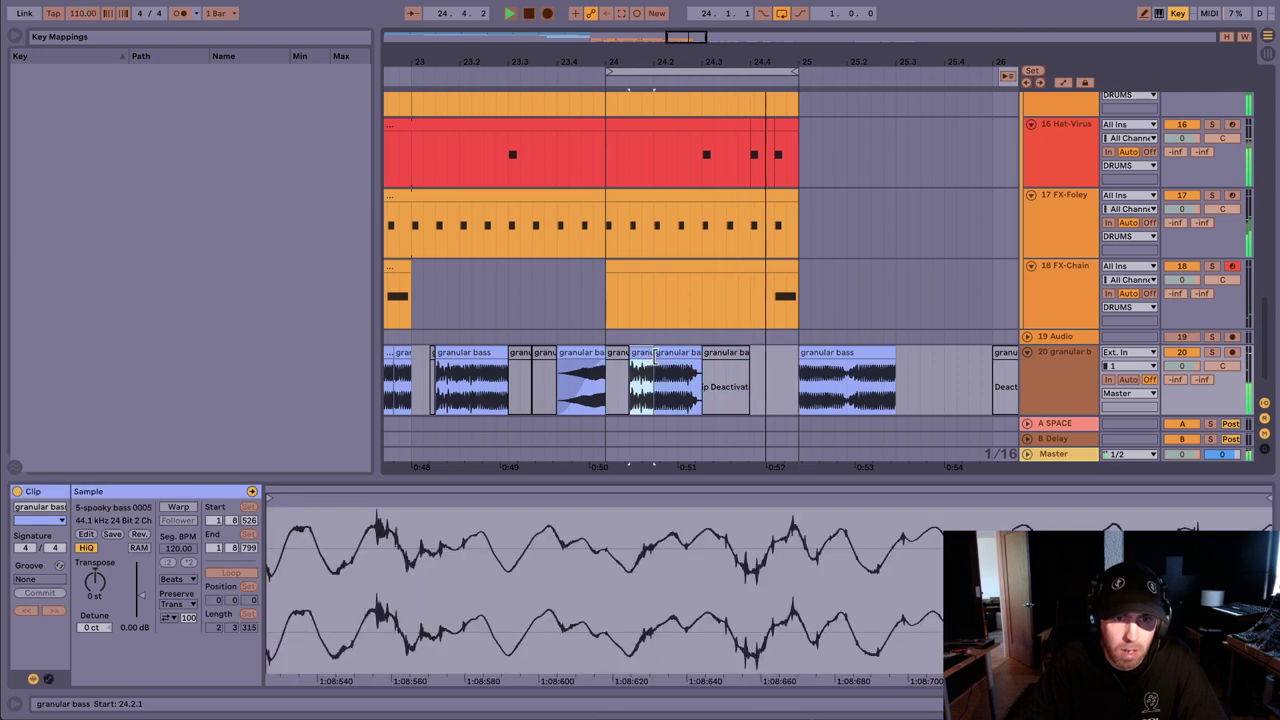
pyautogui.click(670, 353)
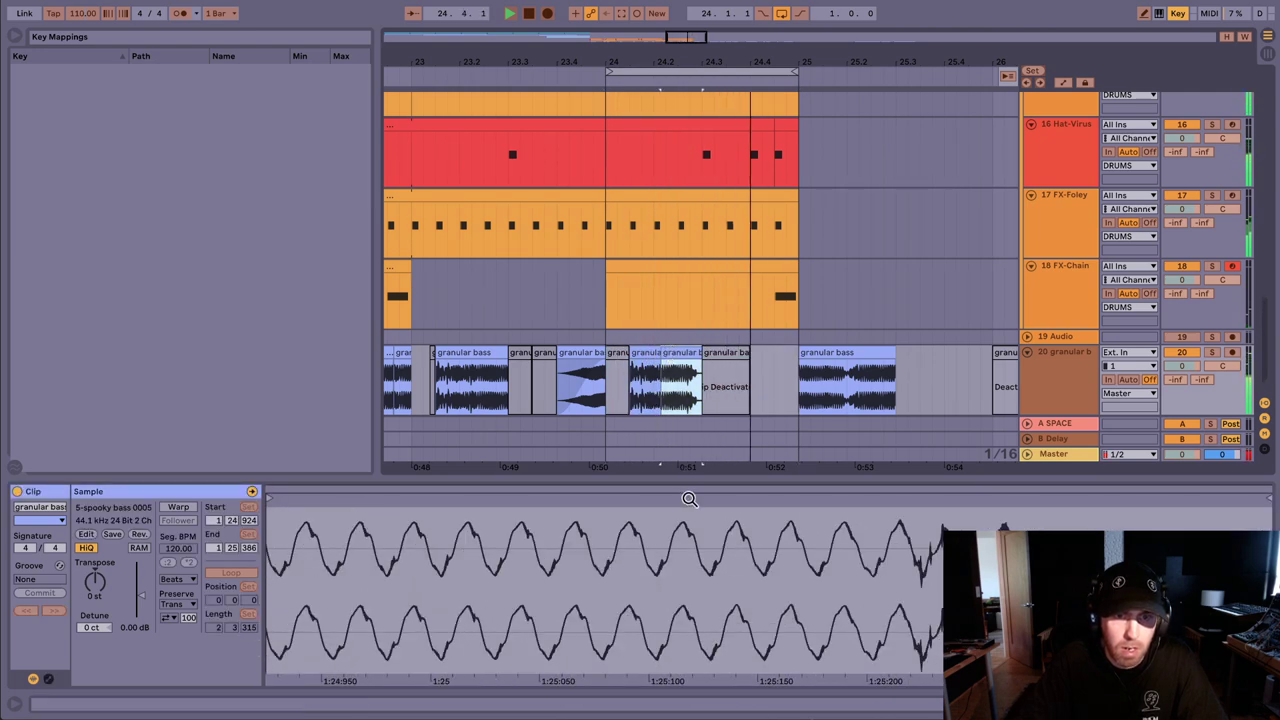
pyautogui.moveTo(688, 497); pyautogui.dragTo(871, 489)
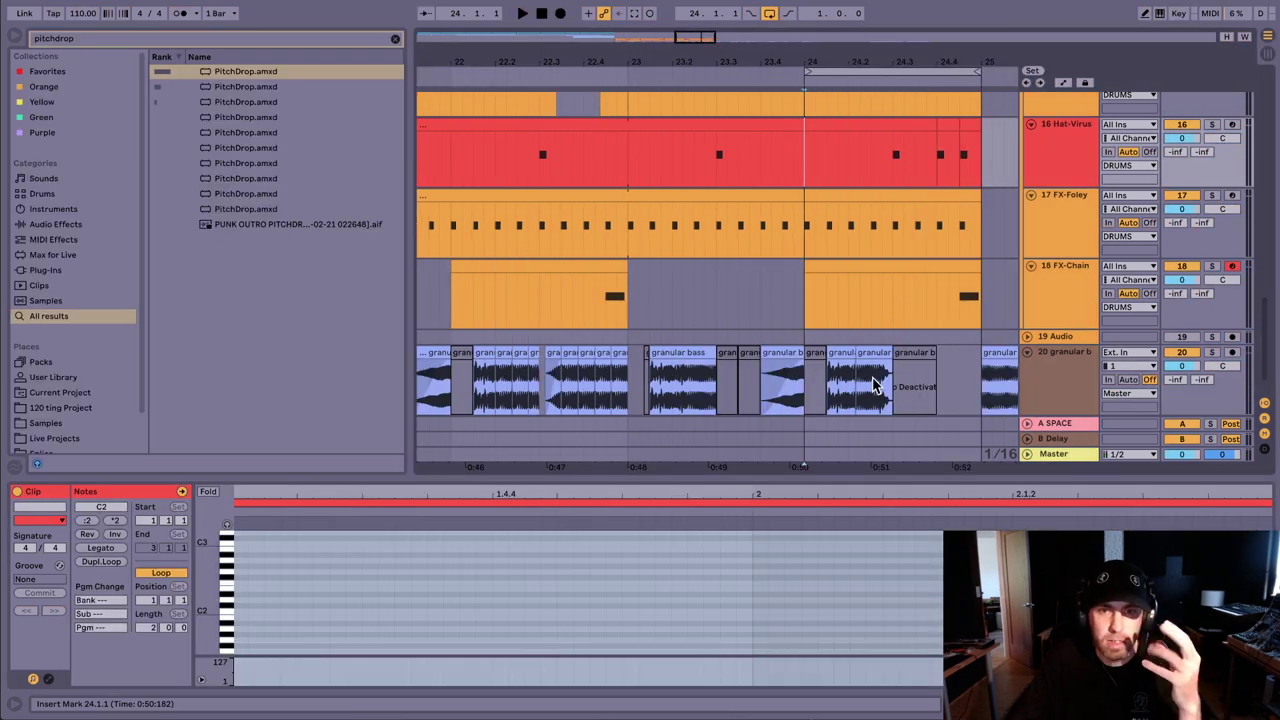
# Step: Play from 24.1.1, set the loop to start at 17.1.1 with a length of 8 bars, and listen from its start
pyautogui.click(878, 386)
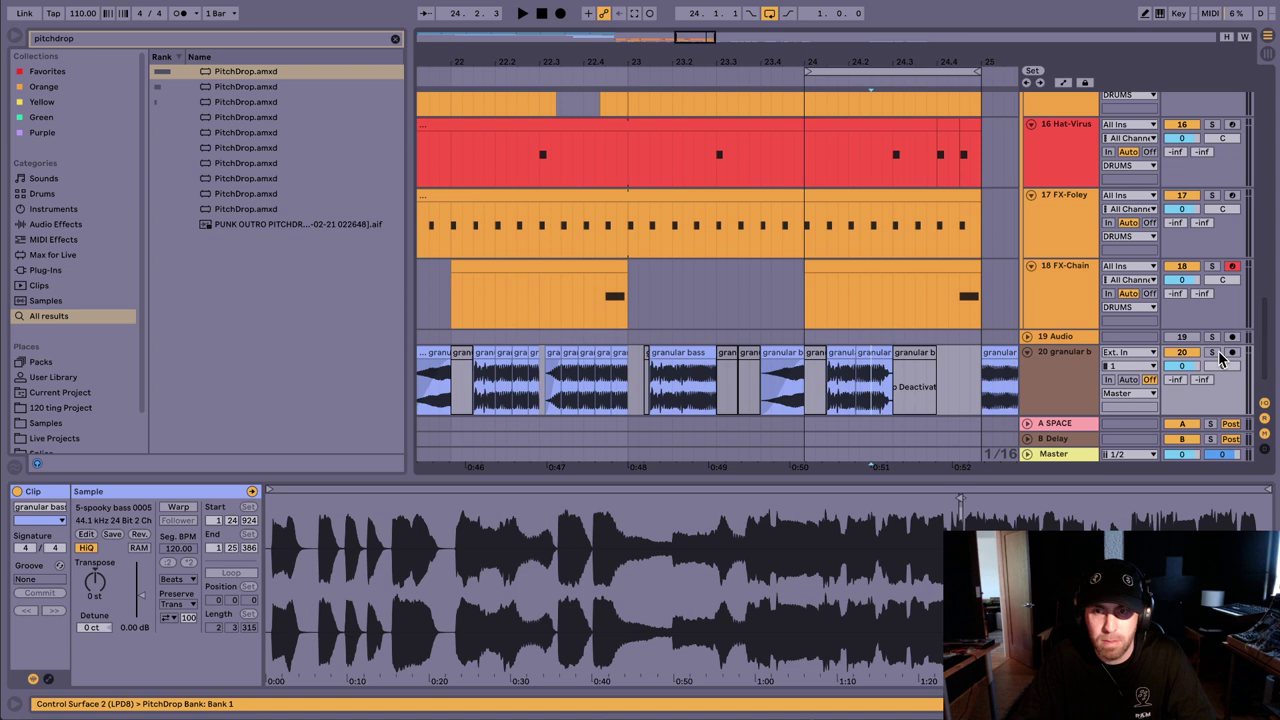
pyautogui.click(821, 336)
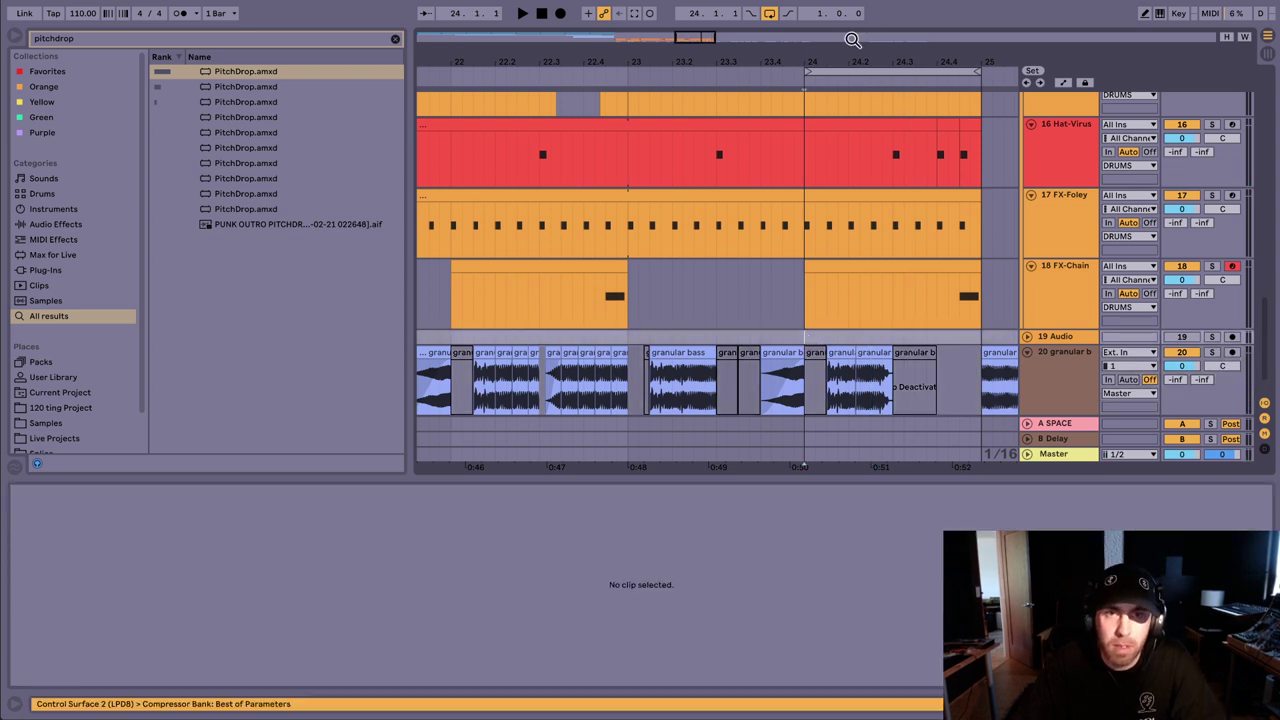
pyautogui.press('space')
pyautogui.moveTo(843, 59); pyautogui.dragTo(843, 12)
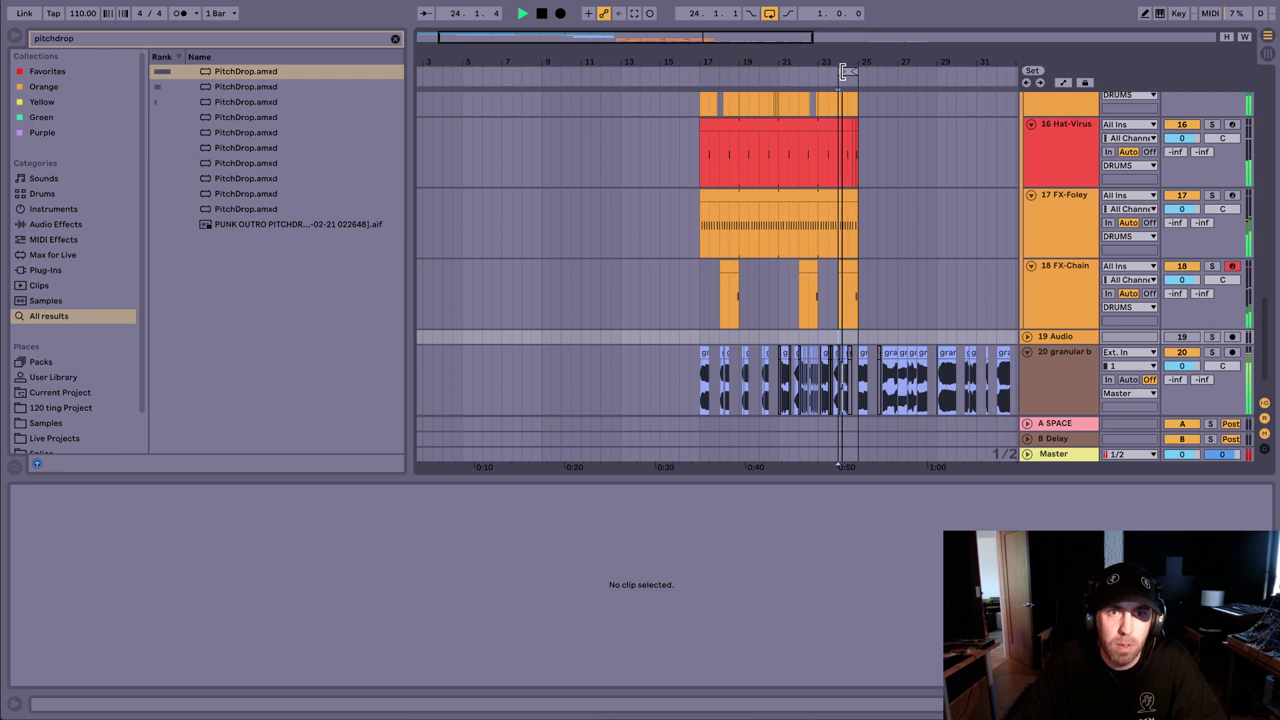
pyautogui.moveTo(843, 72); pyautogui.dragTo(701, 72)
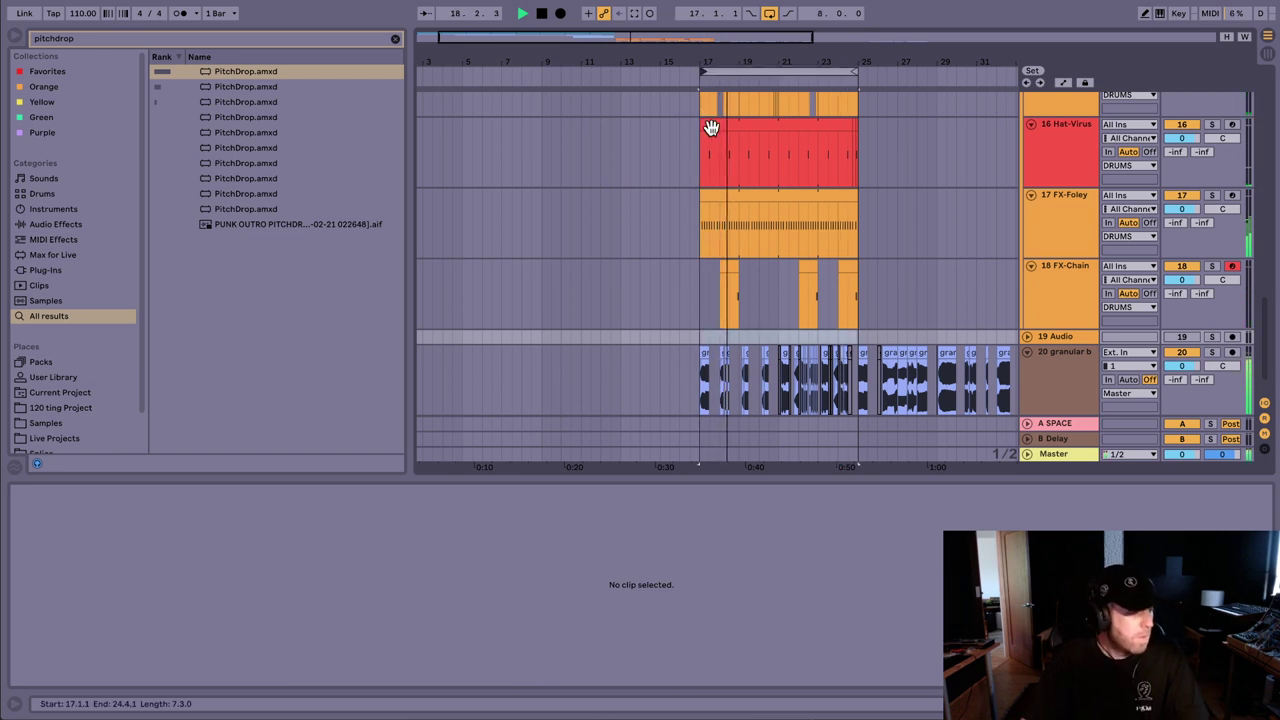
pyautogui.click(701, 169)
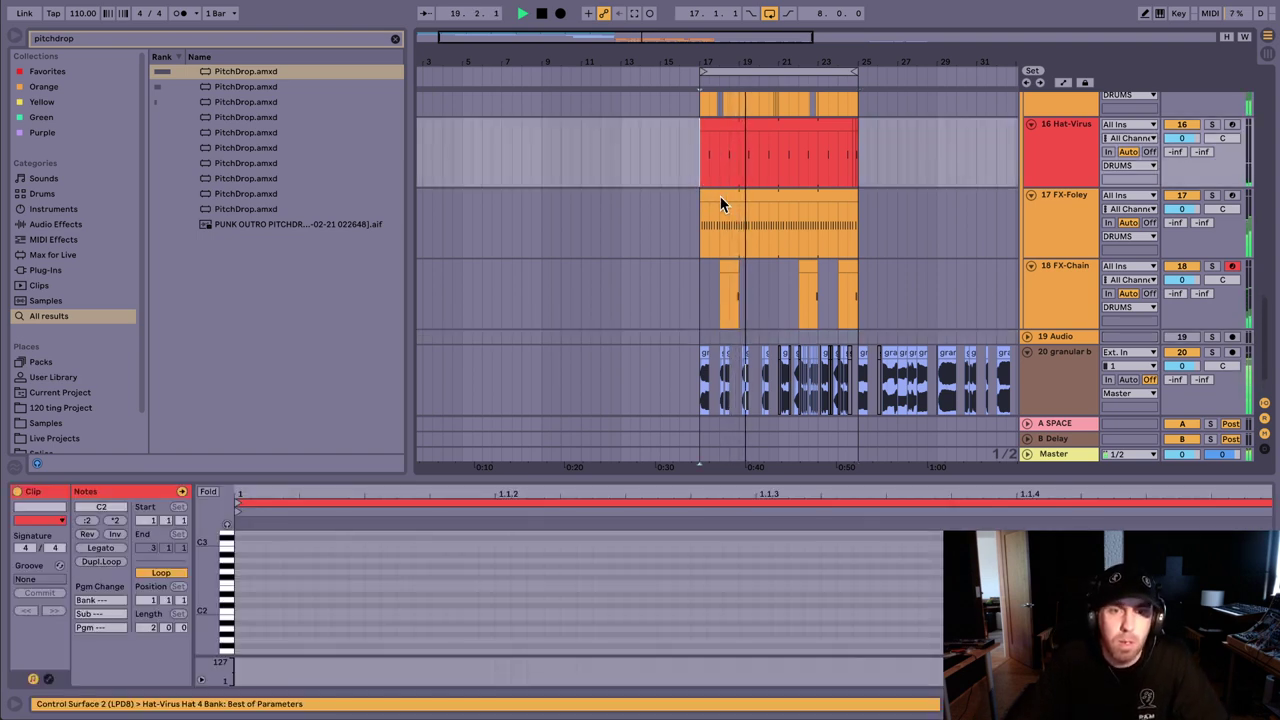
pyautogui.scroll(3, 754, 167)
pyautogui.press('space')
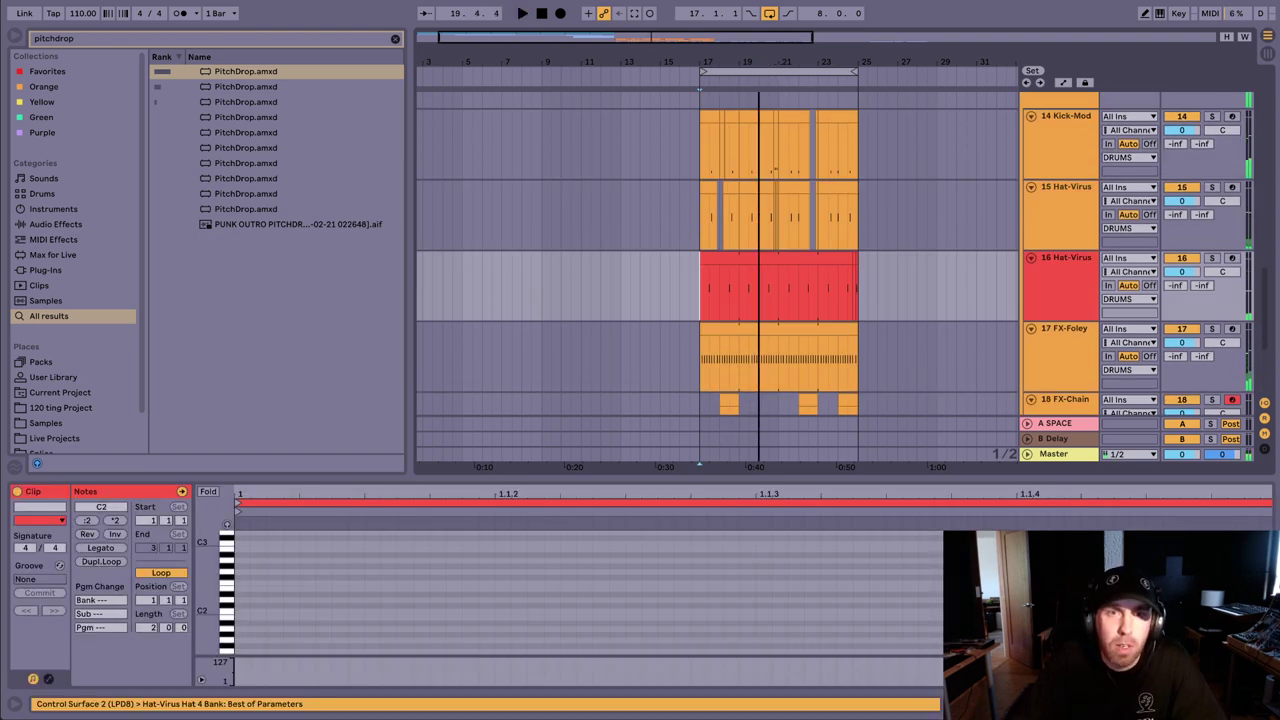
# Step: Extend the hat clip on track 15 back so it starts at 18.1.1
pyautogui.moveTo(760, 61); pyautogui.dragTo(760, 165)
pyautogui.moveTo(583, 57); pyautogui.dragTo(771, 36)
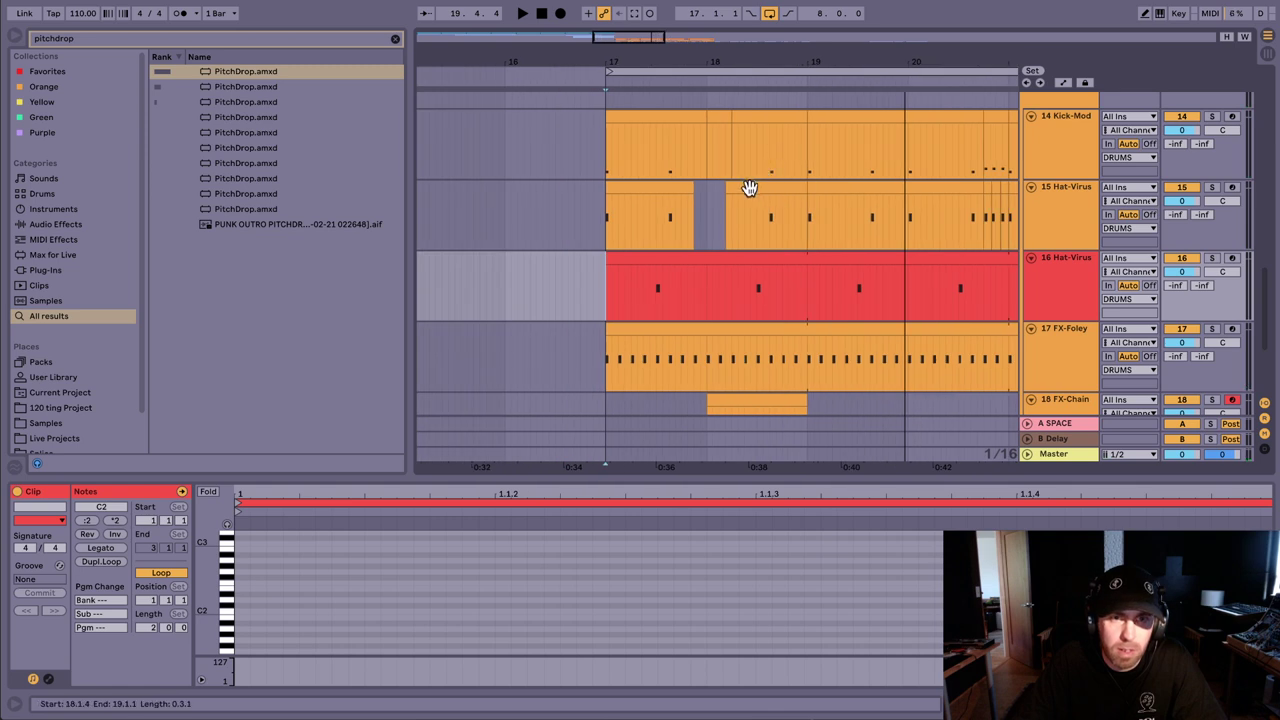
pyautogui.click(733, 190)
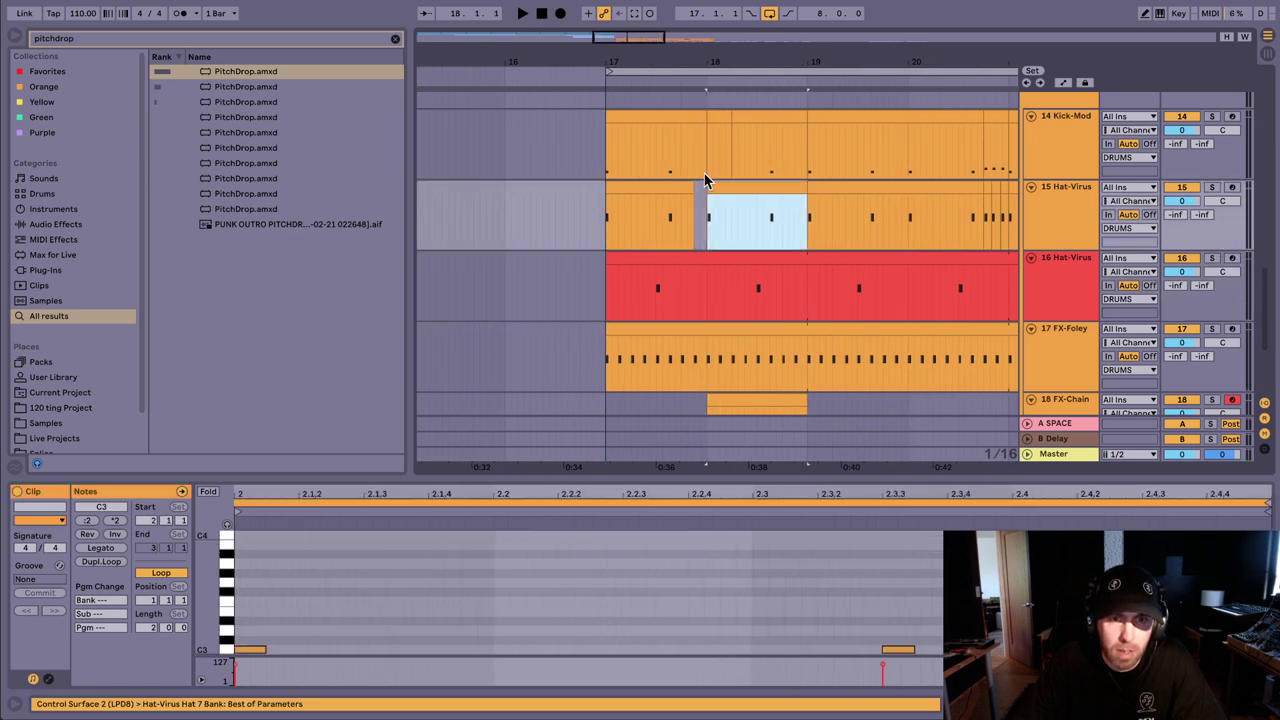
# Step: Delete the short kick clip at 18.1.1 on track 14 and extend the following clip back to 18.1.1
pyautogui.click(708, 140)
pyautogui.click(723, 118)
pyautogui.press('Delete')
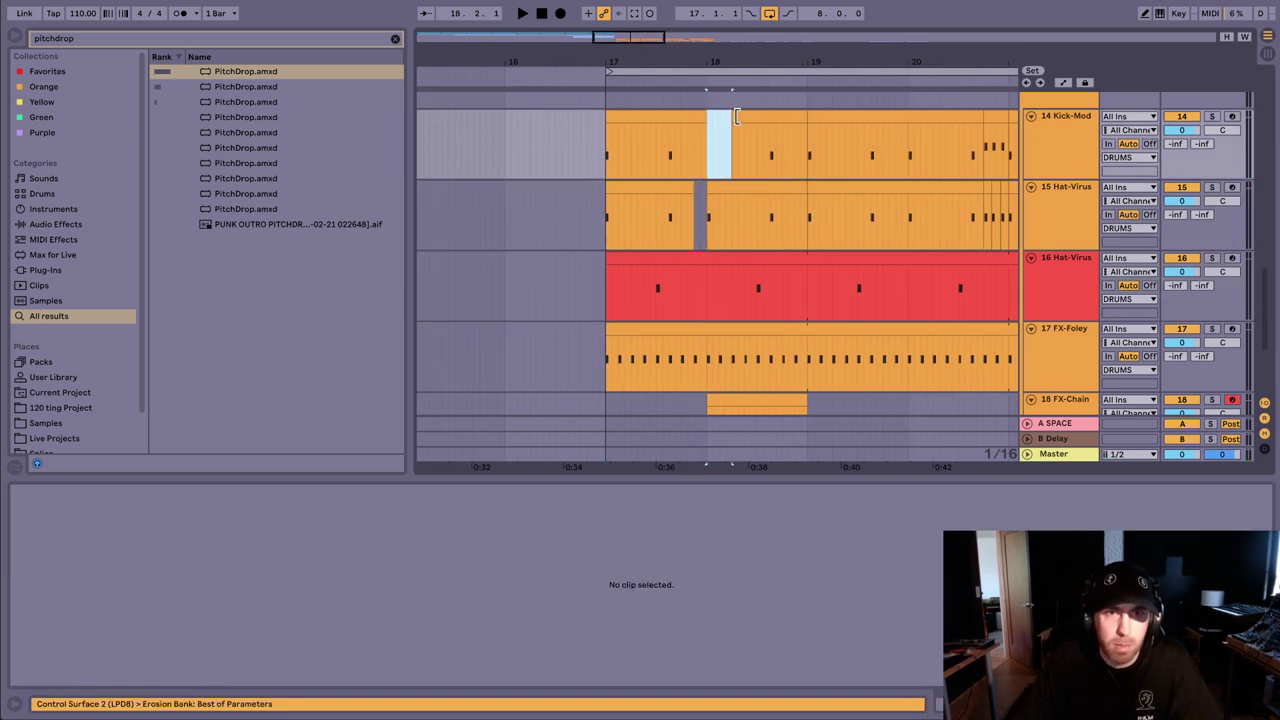
pyautogui.moveTo(733, 116); pyautogui.dragTo(712, 116)
# Step: Play bar 18 from 18.1.1 to hear the extended kick clip with the other drums and bass
pyautogui.press('space')
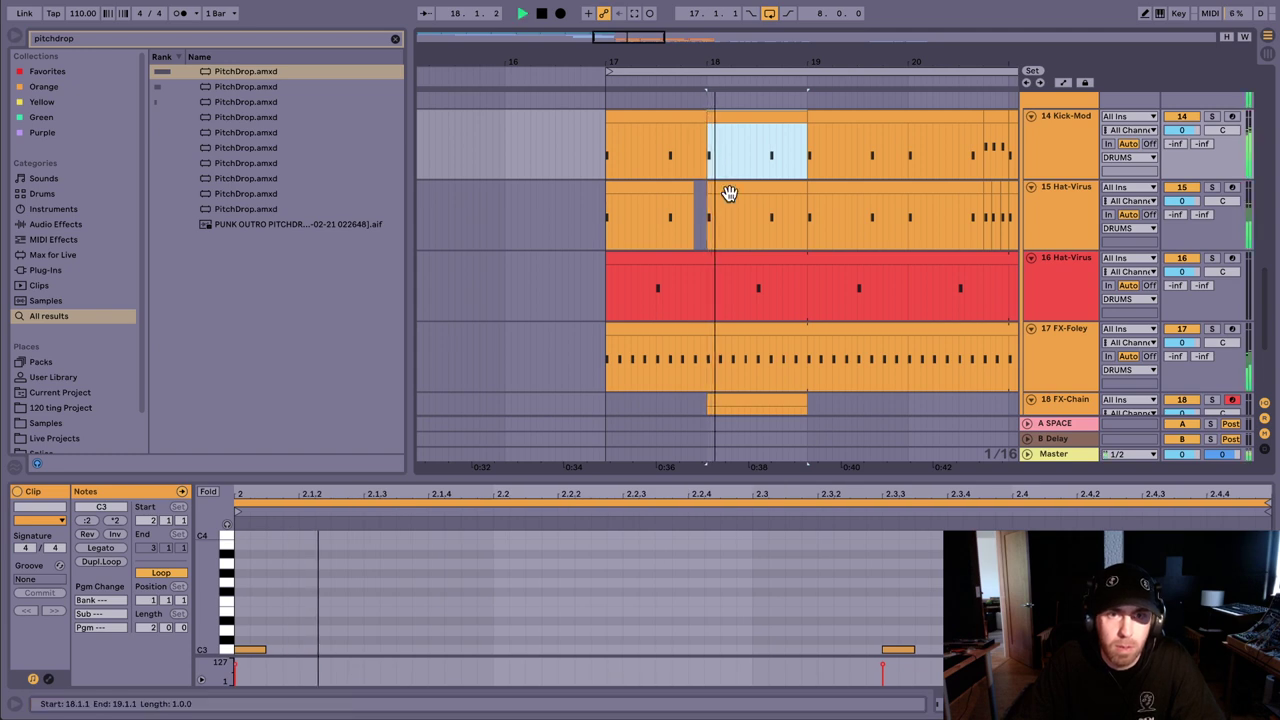
pyautogui.scroll(-3, 745, 190)
pyautogui.moveTo(726, 55); pyautogui.dragTo(726, 55)
pyautogui.press('space')
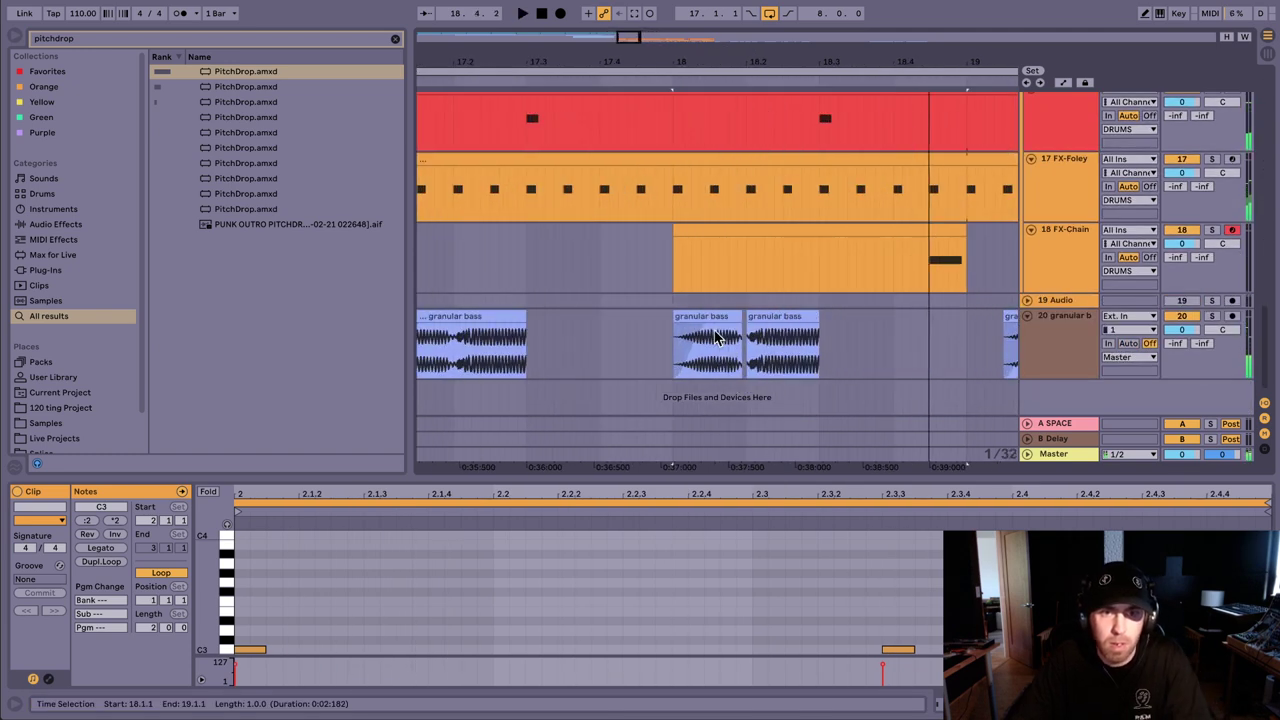
# Step: Split the granular bass clip at 18.1.3 and move its first half so it starts at 18.1.3
pyautogui.click(713, 333)
pyautogui.click(711, 317)
pyautogui.click(709, 341)
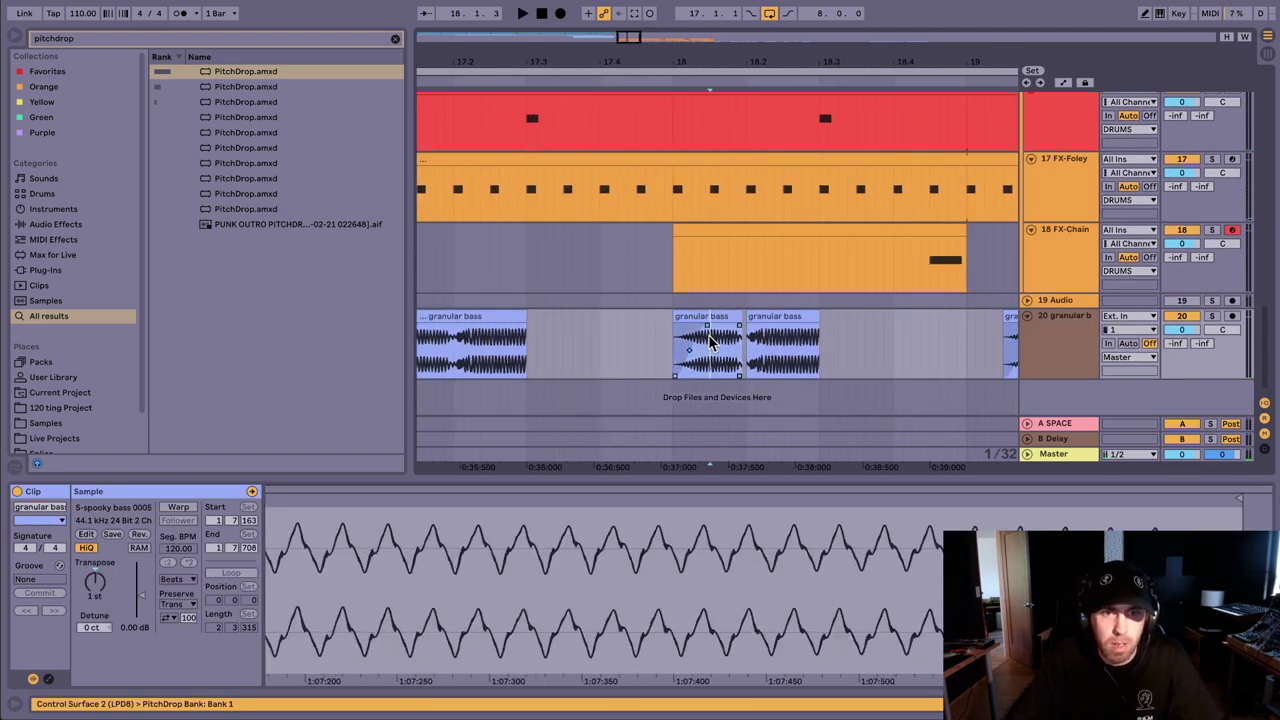
pyautogui.hotkey('ctrl', 'e')
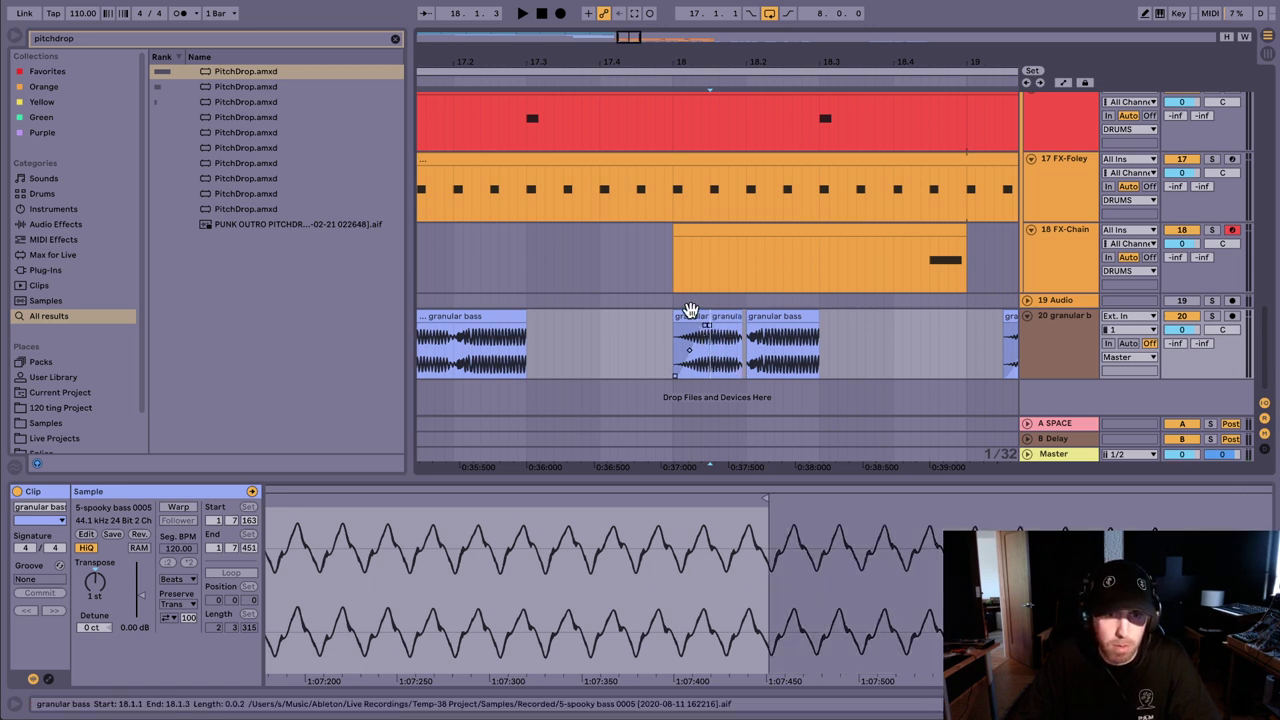
pyautogui.moveTo(686, 315); pyautogui.dragTo(731, 330)
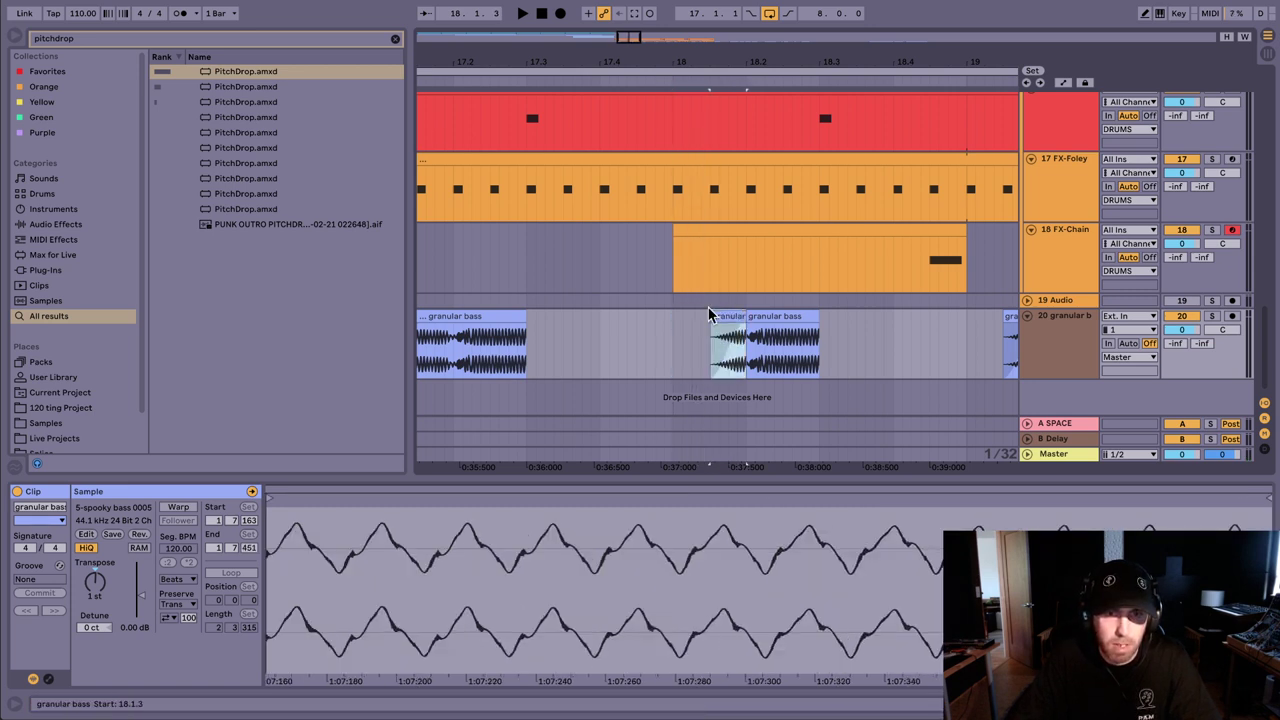
# Step: Loop bar 18 and set the sample start of the bass slice at 18.1.3 to about 0:23.578
pyautogui.click(670, 303)
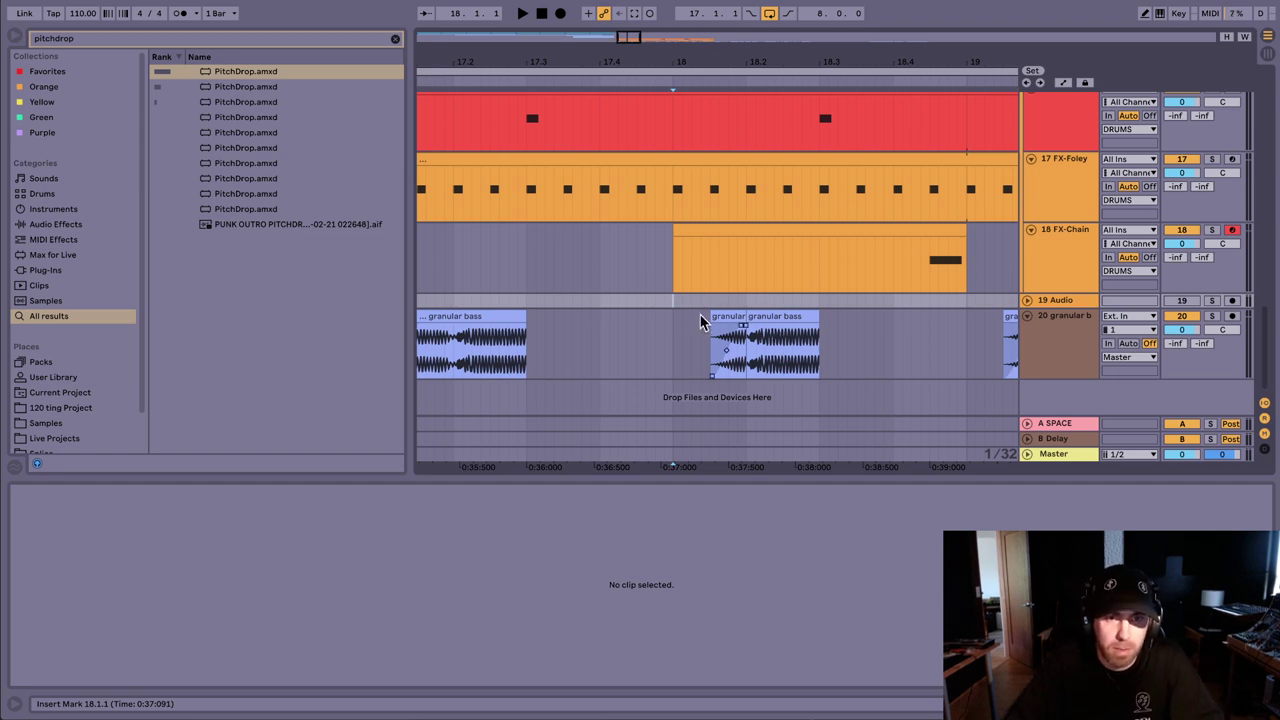
pyautogui.click(738, 328)
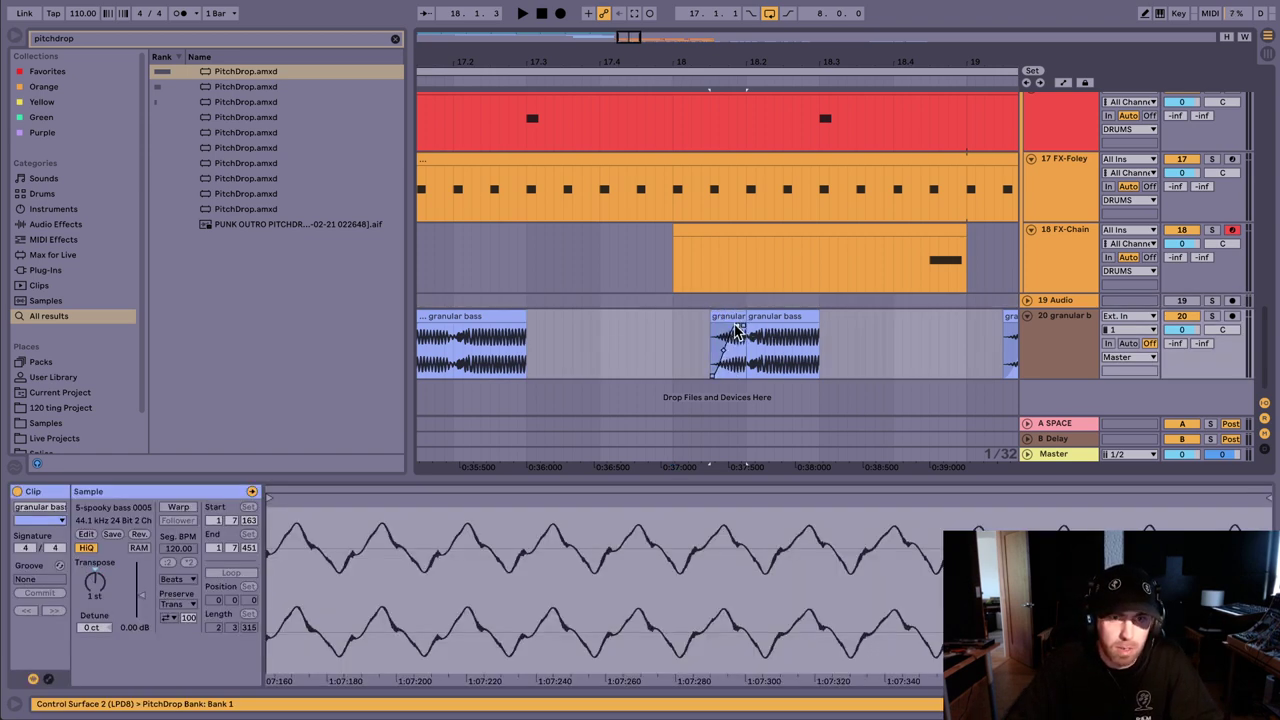
pyautogui.click(674, 305)
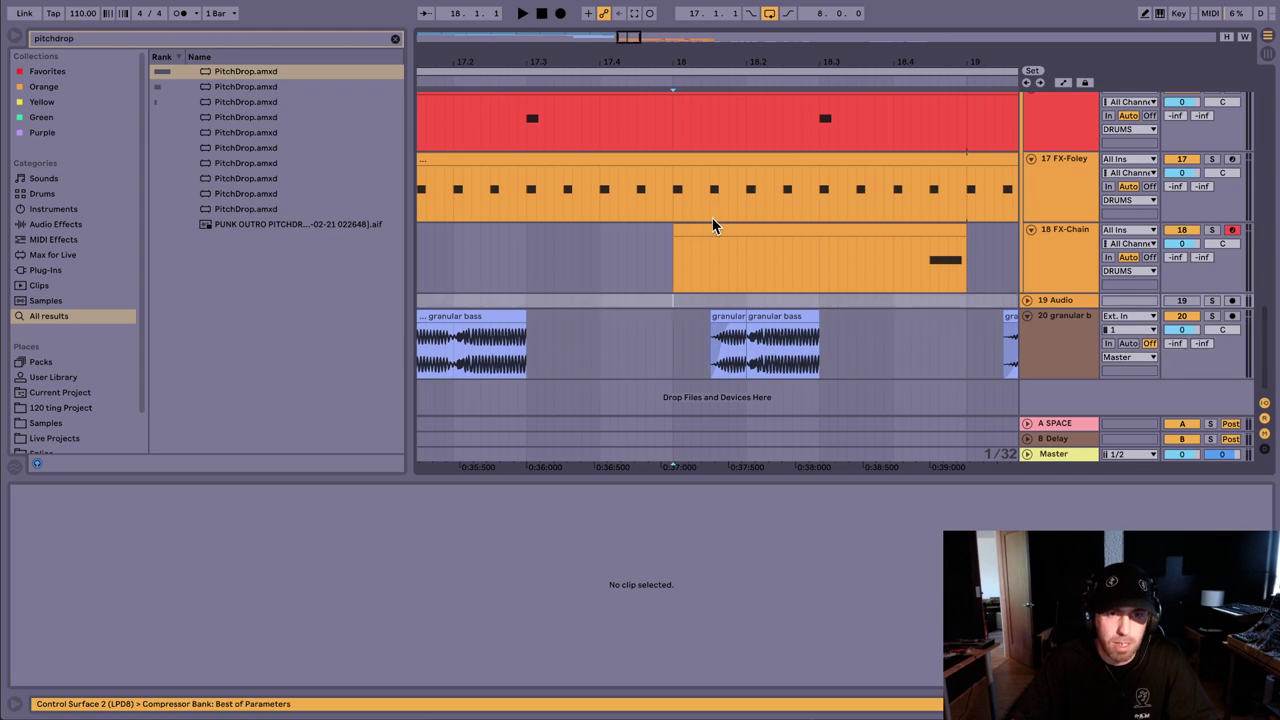
pyautogui.scroll(5, 711, 220)
pyautogui.scroll(-5, 711, 220)
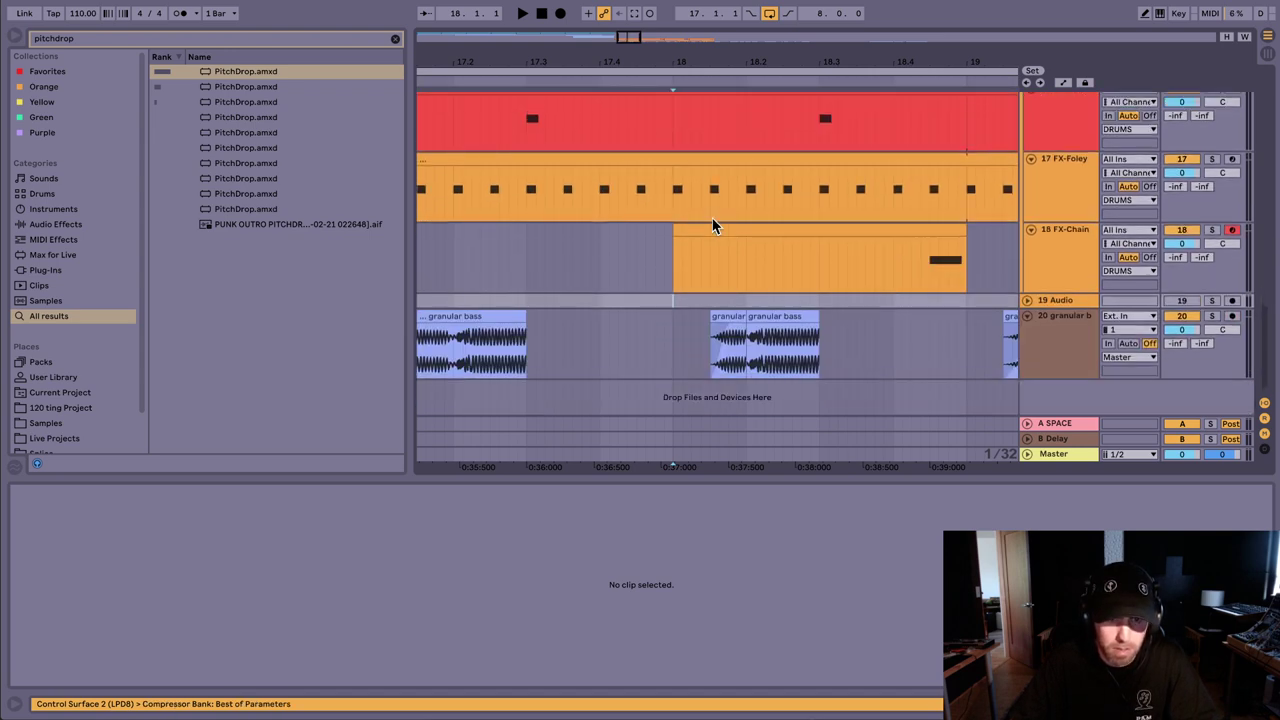
pyautogui.click(724, 318)
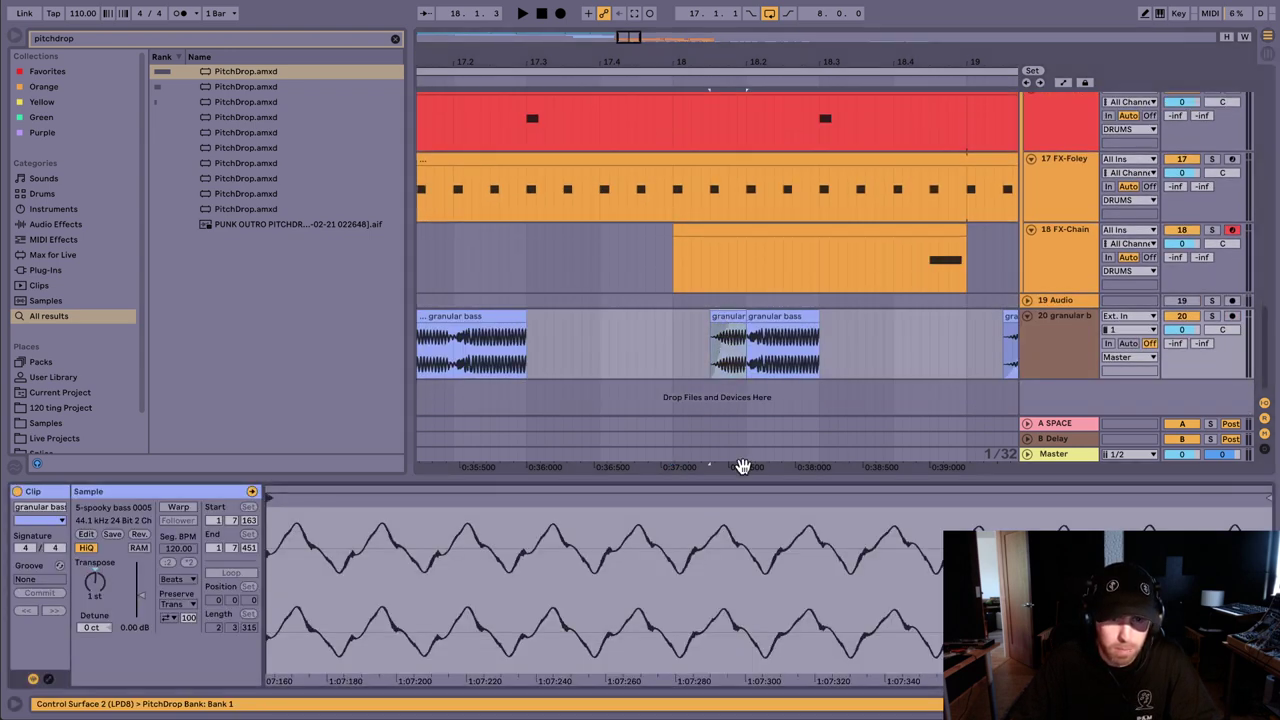
pyautogui.moveTo(748, 498); pyautogui.dragTo(748, 440)
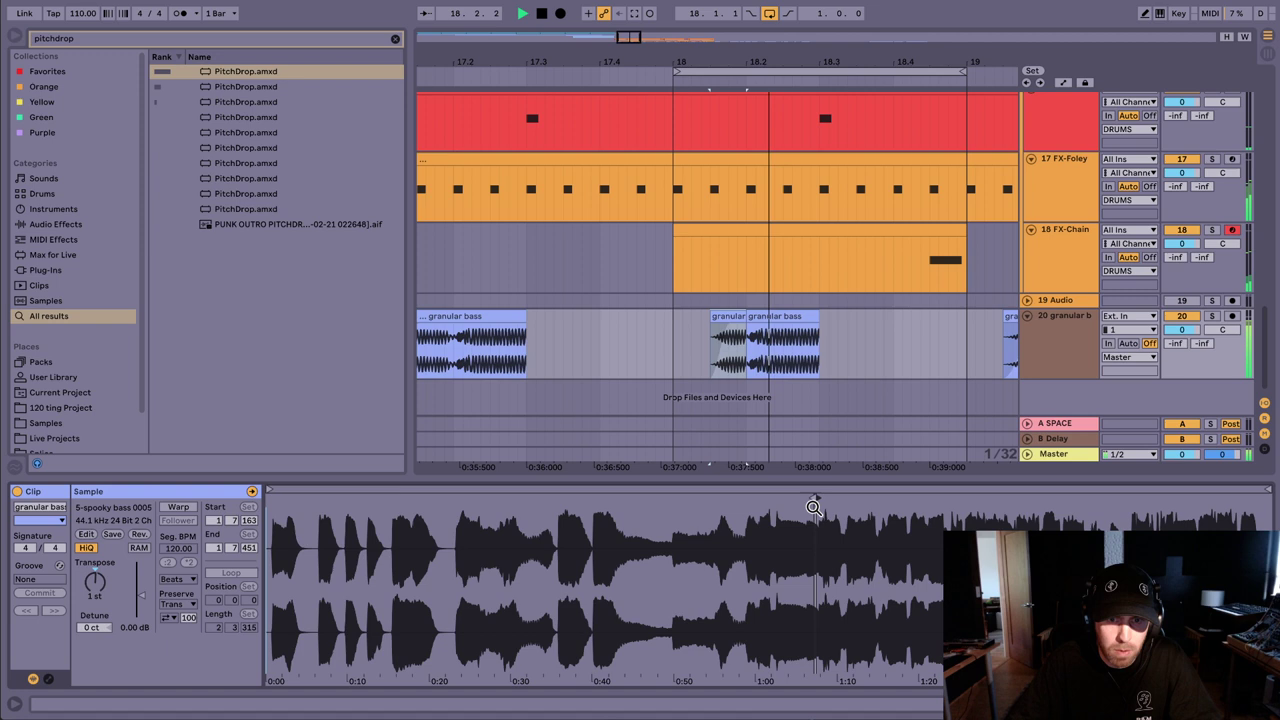
pyautogui.moveTo(815, 499); pyautogui.dragTo(459, 504)
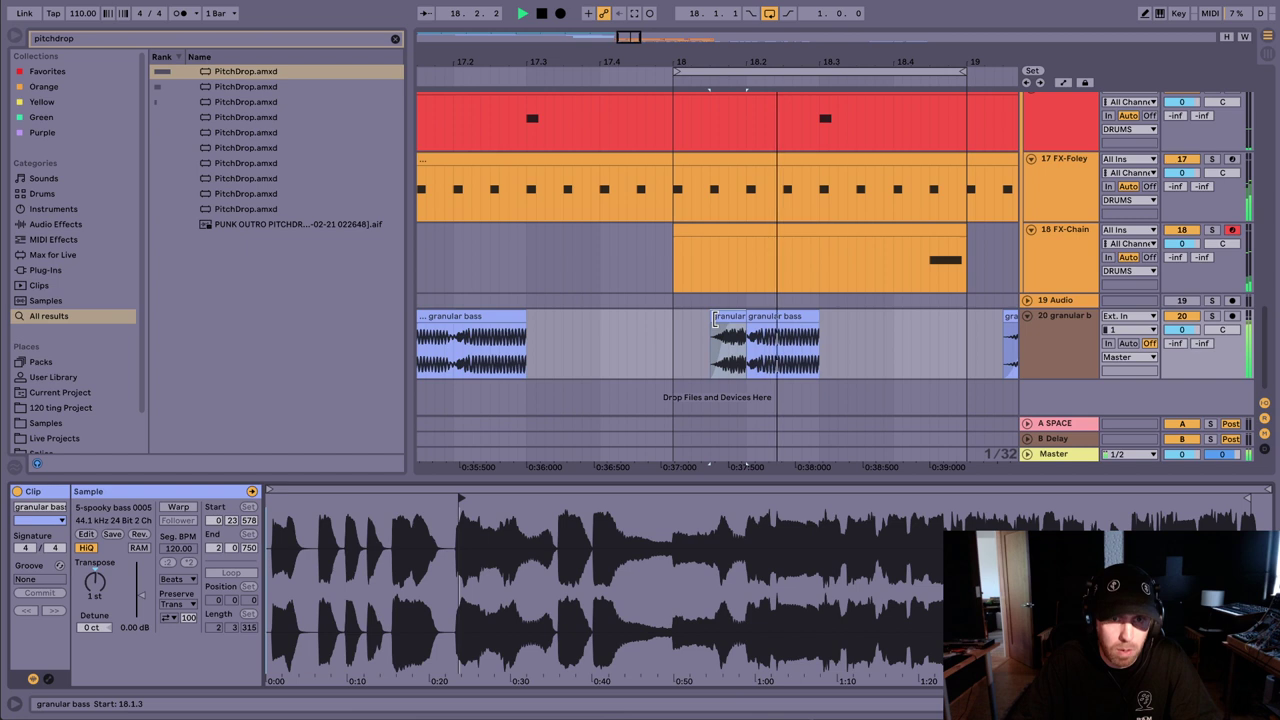
pyautogui.click(671, 328)
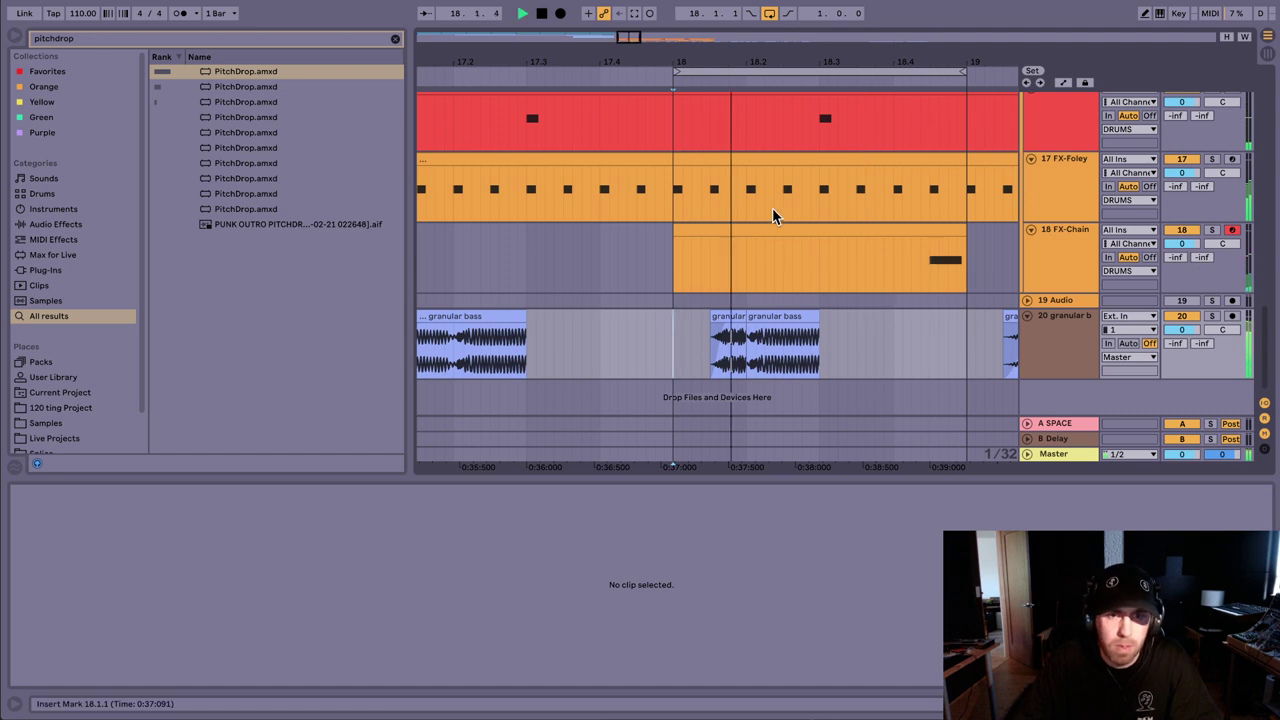
pyautogui.press('space')
# Step: Split off a bass slice from 18.2.1 to 18.2.2, set its sample start to 1:07.732, and extend the next clip back over its end
pyautogui.click(746, 345)
pyautogui.click(1030, 341)
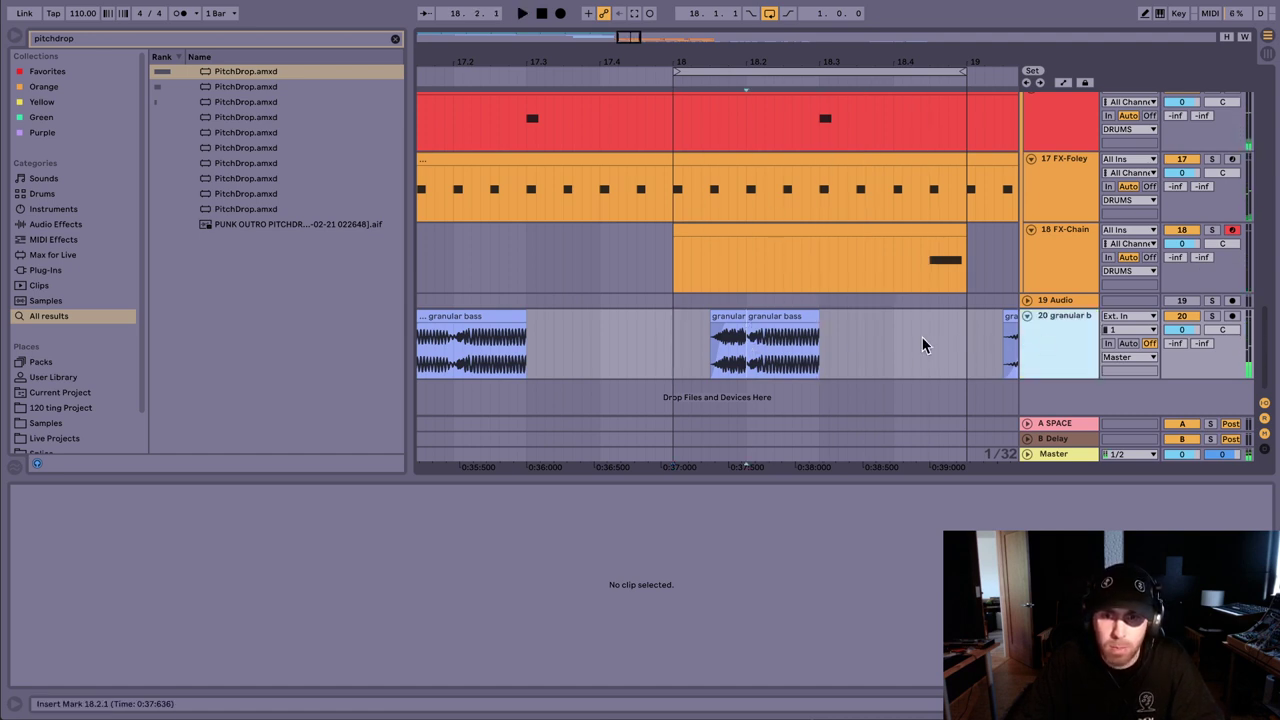
pyautogui.moveTo(746, 347); pyautogui.dragTo(764, 346)
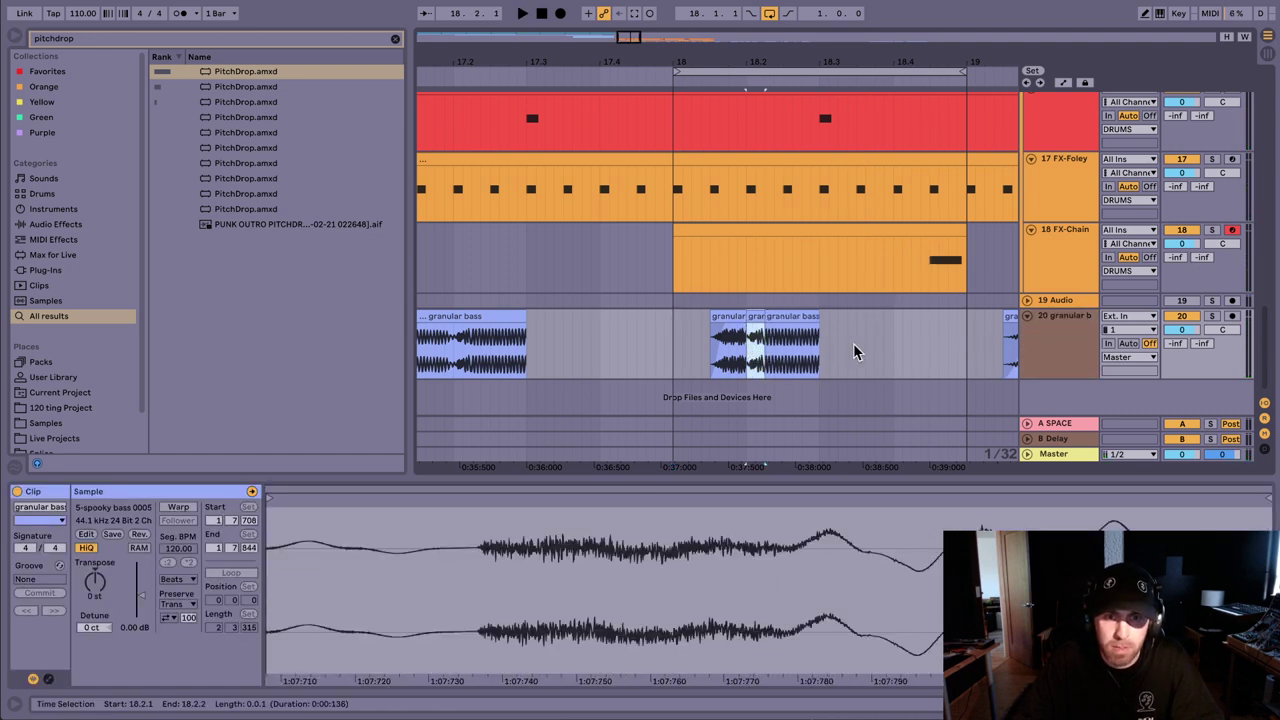
pyautogui.hotkey('ctrl', 'e')
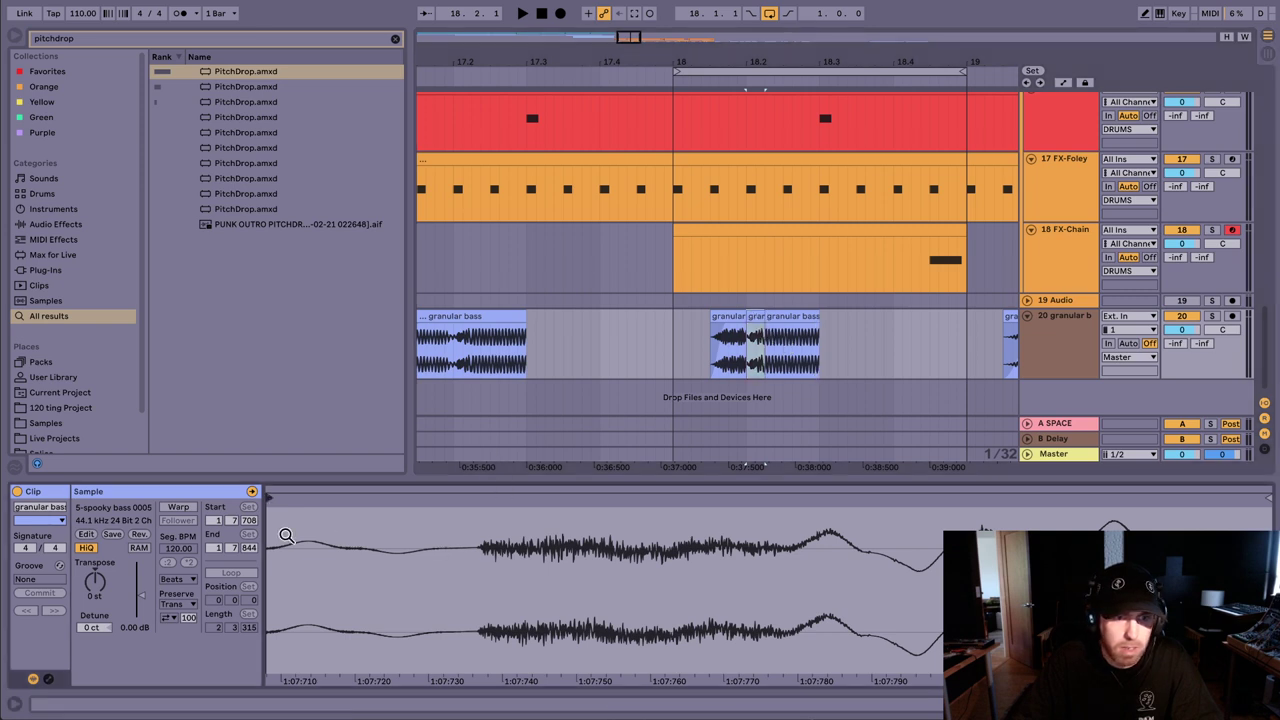
pyautogui.moveTo(273, 496); pyautogui.dragTo(448, 497)
pyautogui.moveTo(769, 316); pyautogui.dragTo(759, 316)
pyautogui.click(752, 315)
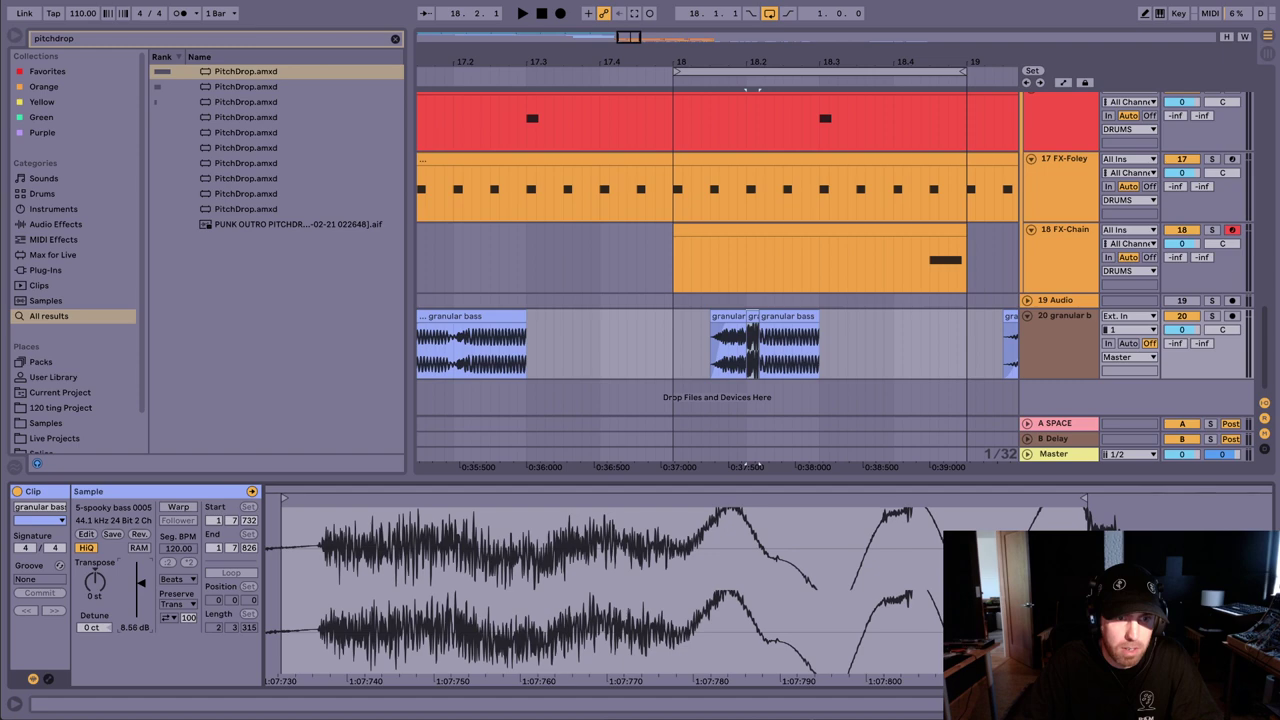
# Step: Raise the gain of the short bass slice at 18.2.1 to about 8.58 dB and crossfade it into the following clip
pyautogui.moveTo(141, 585); pyautogui.dragTo(141, 582)
pyautogui.moveTo(771, 63); pyautogui.dragTo(584, 327)
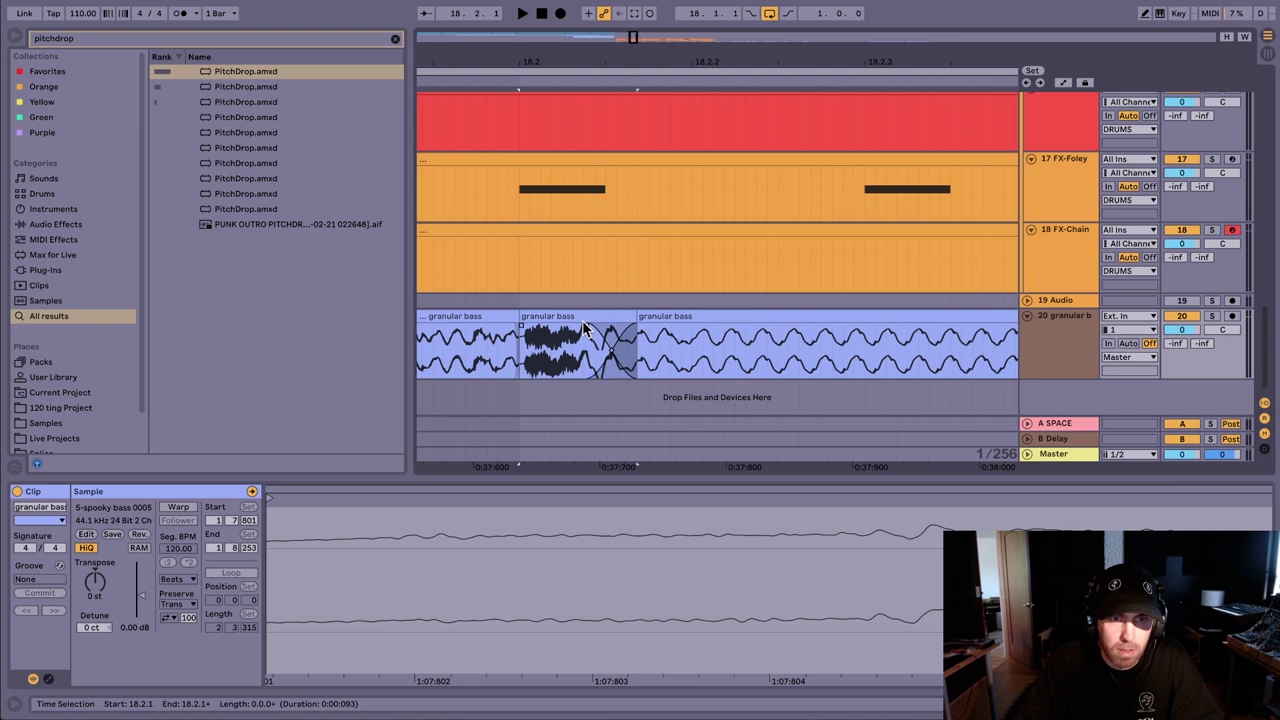
pyautogui.moveTo(570, 52); pyautogui.dragTo(575, 8)
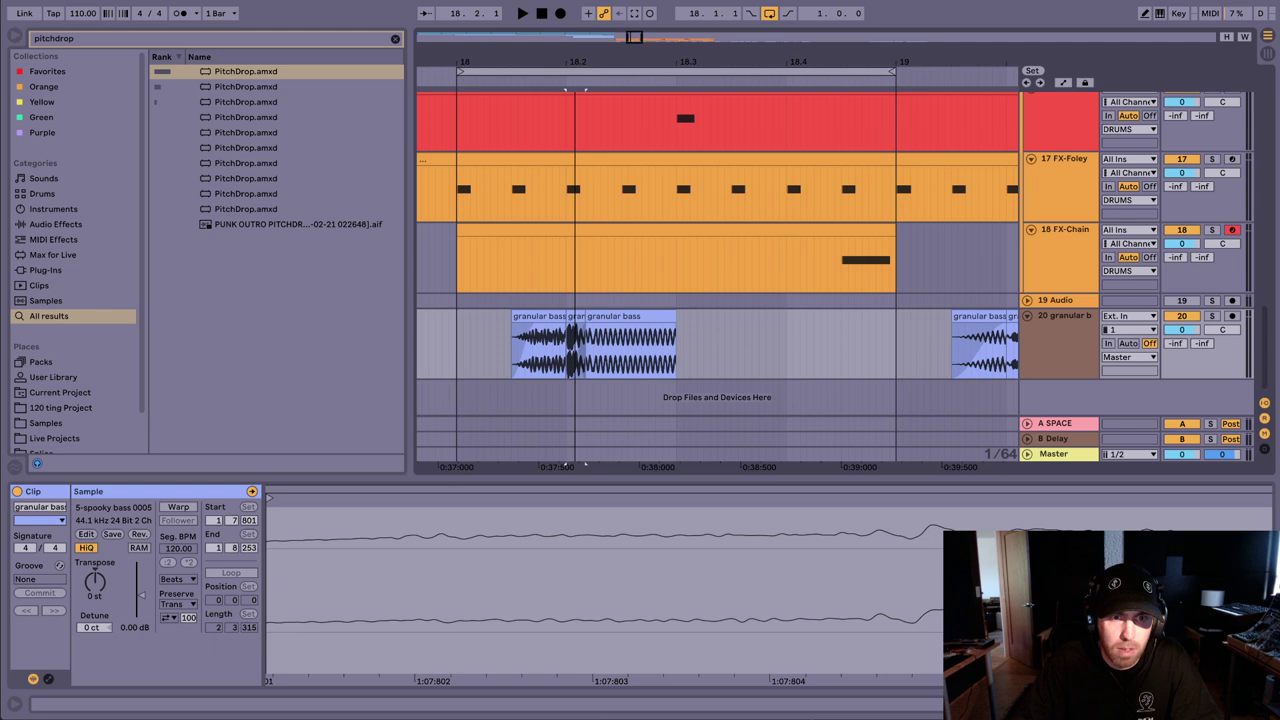
# Step: Copy the two reworked bass slices spanning 18.2.1 to 18.3.1 to 19.2.1 and 20.2.1
pyautogui.hscroll(-3, 595, 400)
pyautogui.click(600, 324)
pyautogui.press('space')
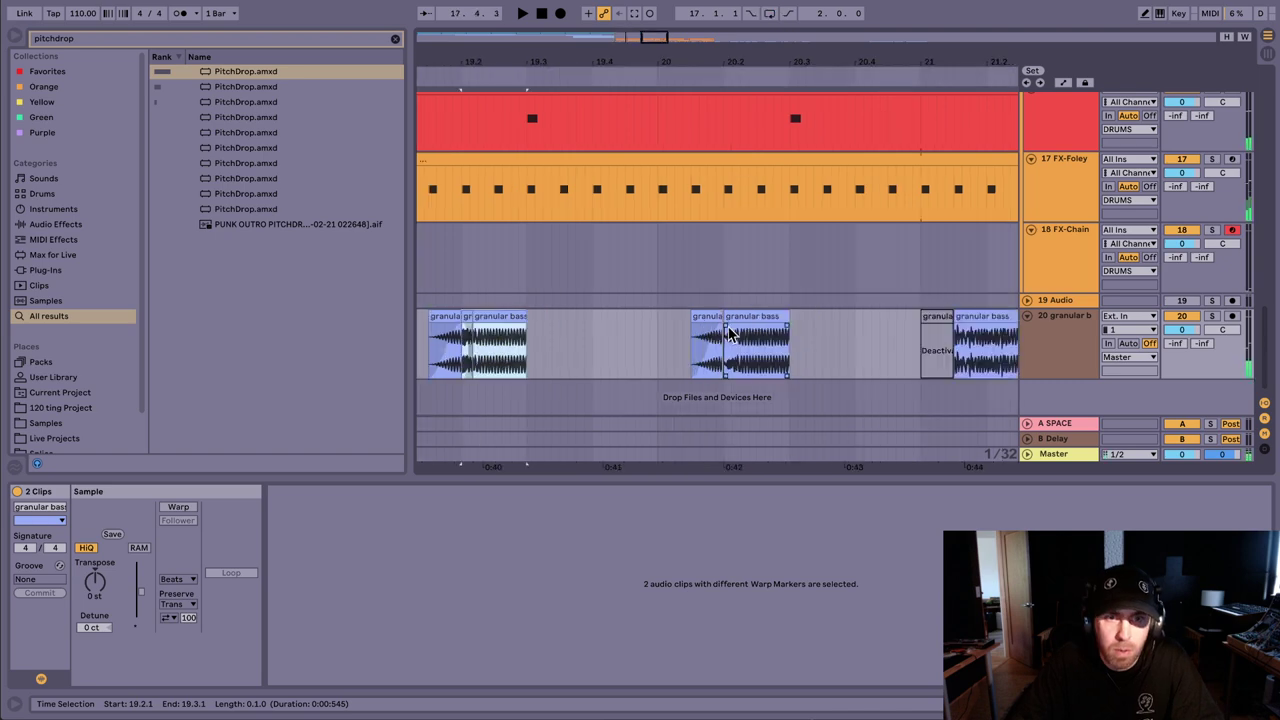
pyautogui.moveTo(724, 334); pyautogui.dragTo(790, 334)
pyautogui.hscroll(5, 680, 334)
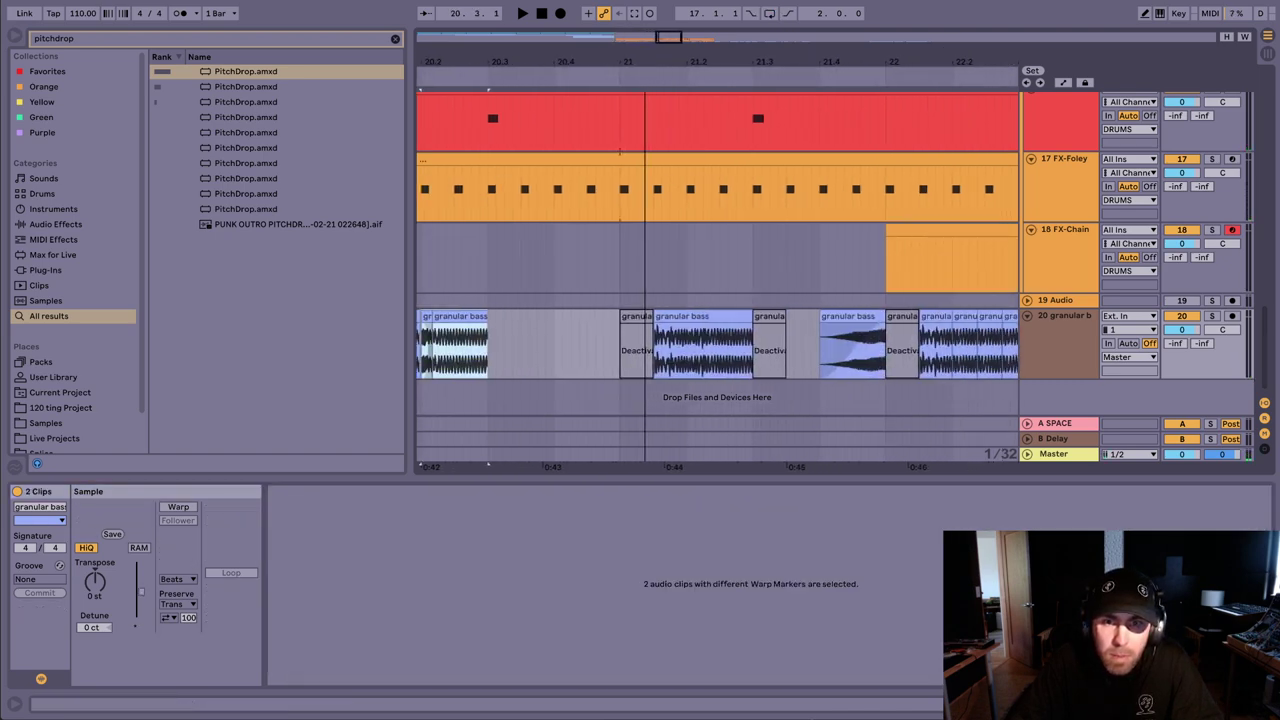
# Step: Listen to the arrangement from 21.1.3 past 25.1.1, and audition the long granular bass clip near bar 37
pyautogui.click(668, 336)
pyautogui.press('space')
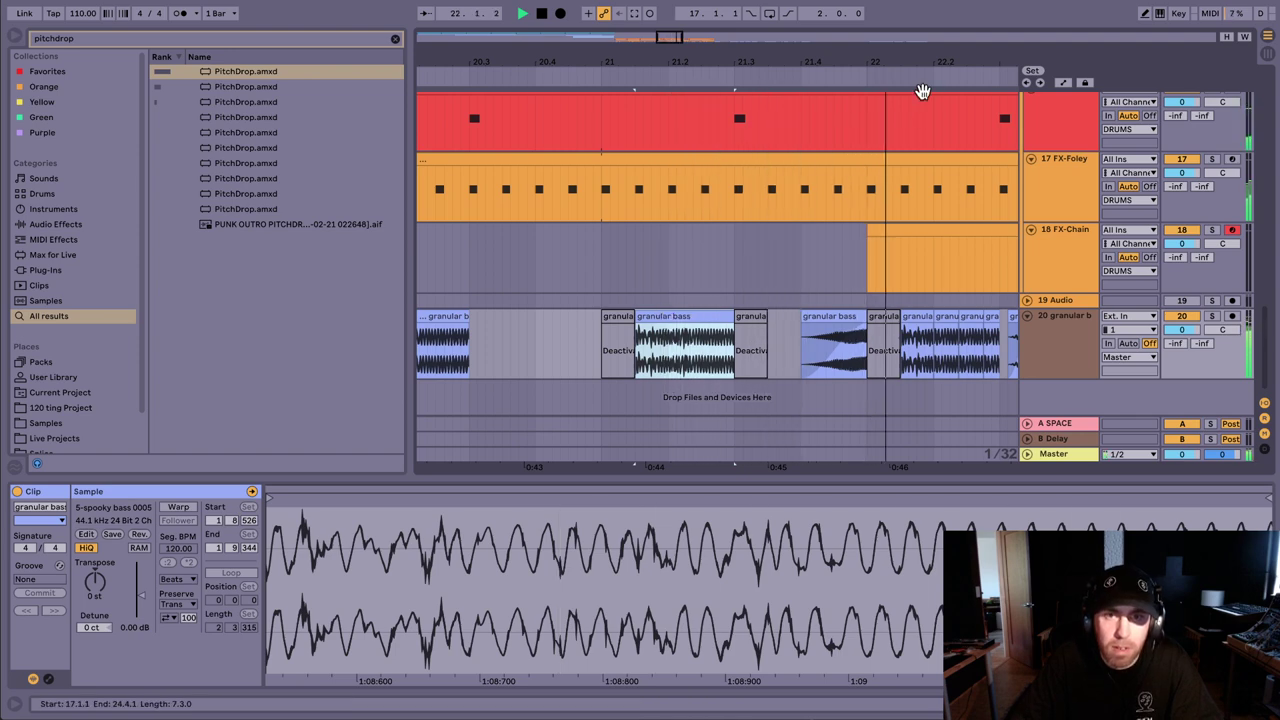
pyautogui.moveTo(949, 59); pyautogui.dragTo(628, 64)
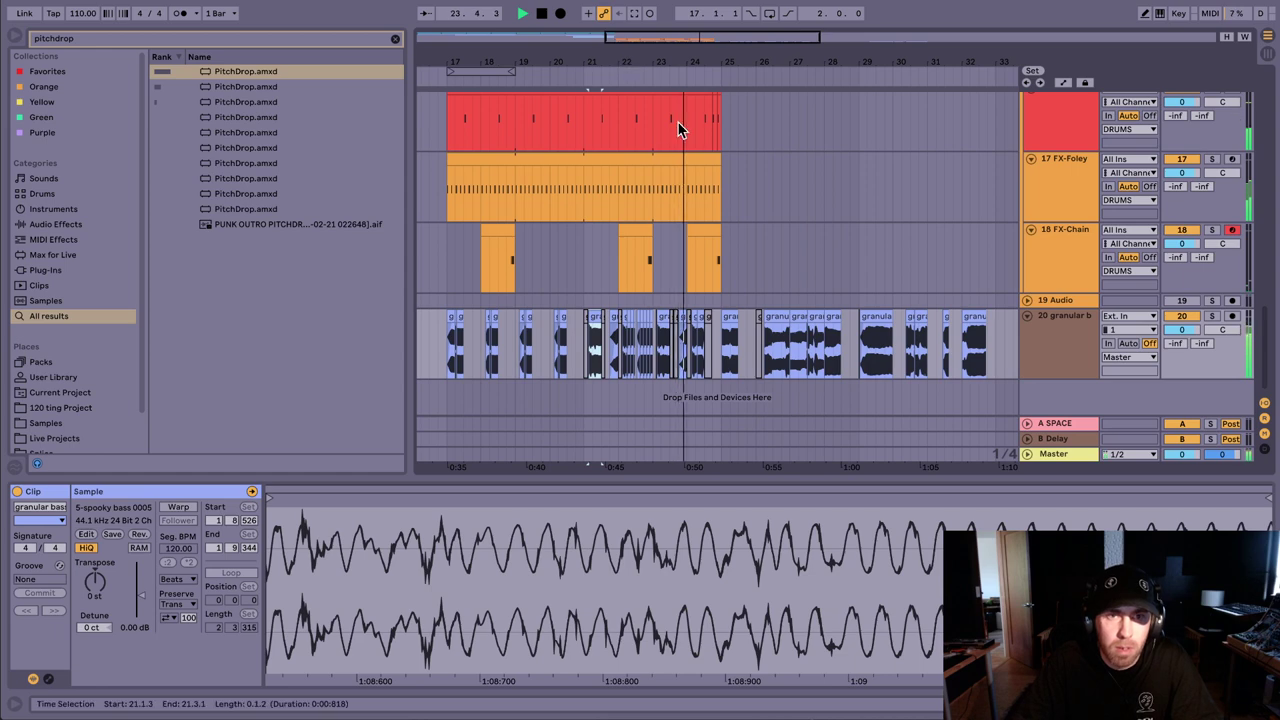
pyautogui.moveTo(711, 57); pyautogui.dragTo(834, 63)
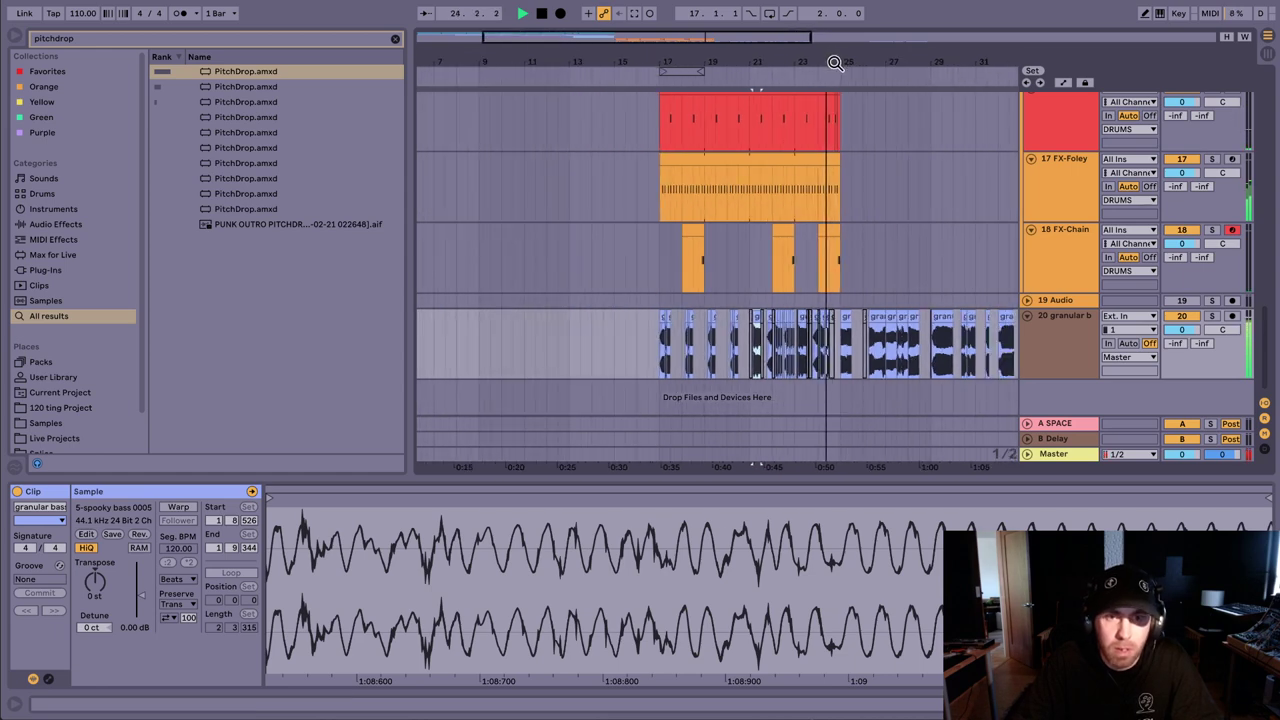
pyautogui.click(842, 348)
pyautogui.moveTo(876, 64); pyautogui.dragTo(681, 64)
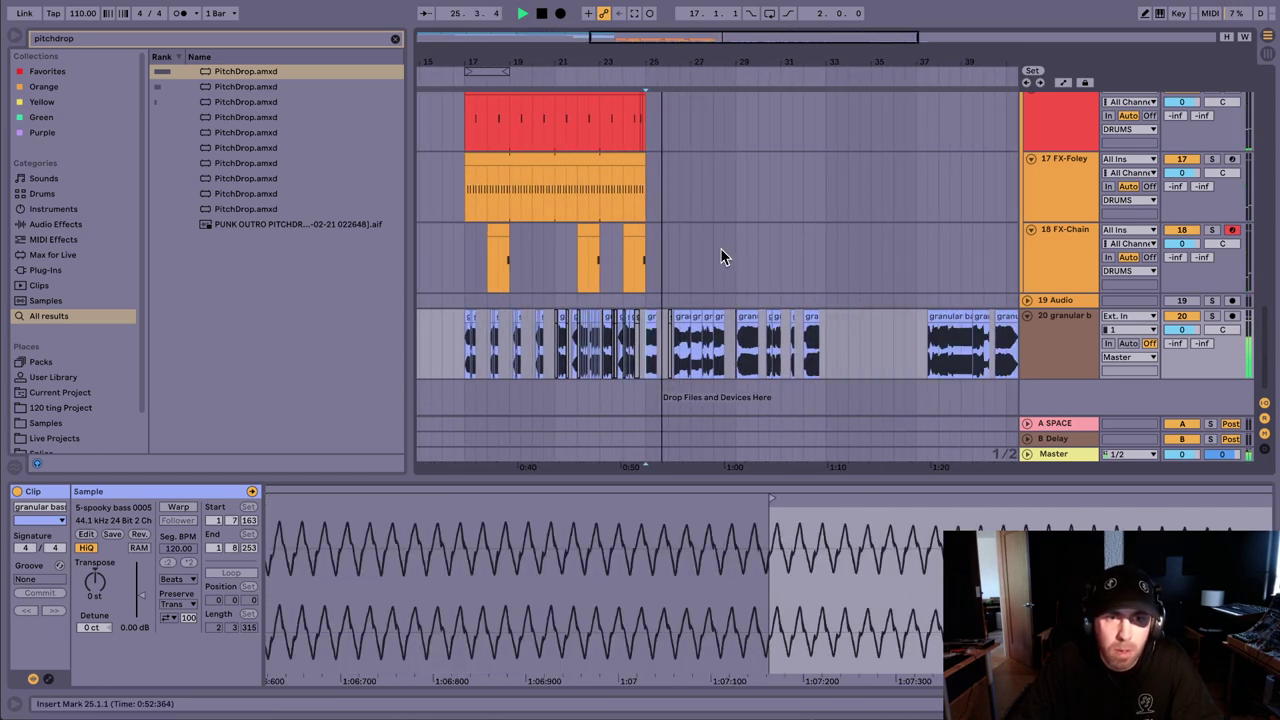
pyautogui.press('space')
pyautogui.click(949, 315)
pyautogui.press('space')
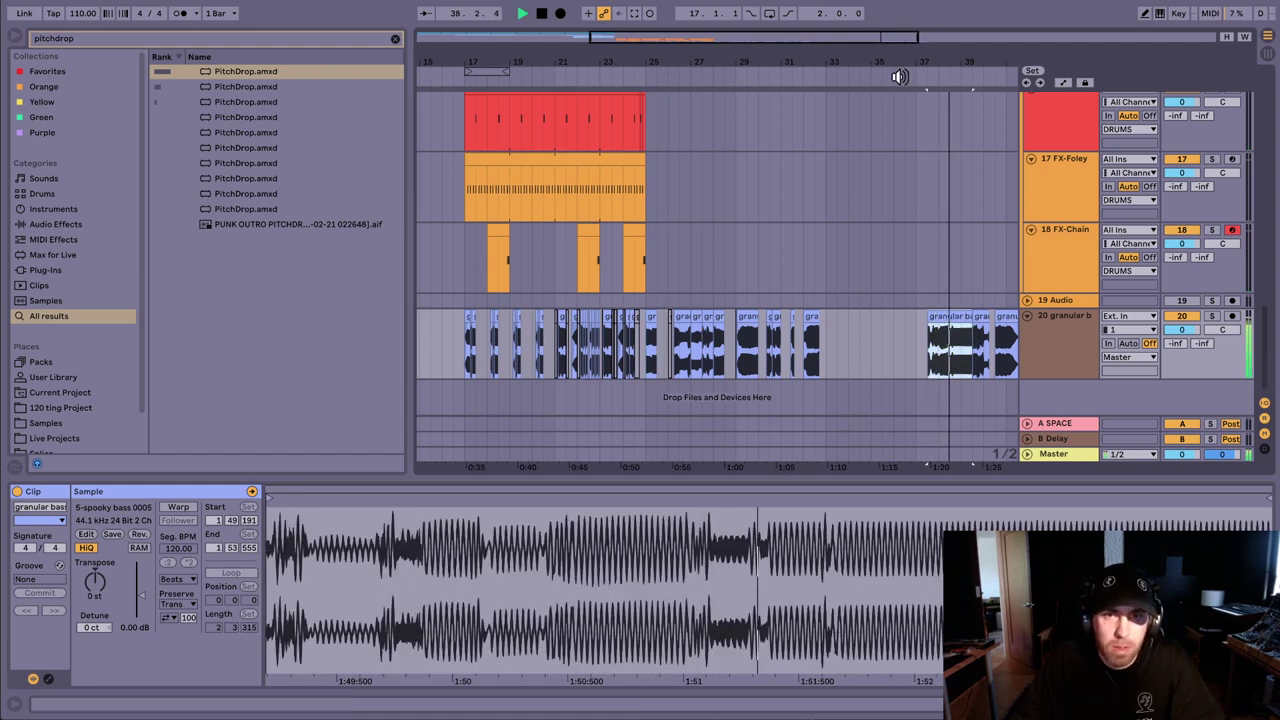
pyautogui.press('space')
# Step: Move all granular bass clips after 25.1.1 so that they start at 33.1.1
pyautogui.moveTo(900, 64); pyautogui.dragTo(706, 40)
pyautogui.moveTo(826, 348); pyautogui.dragTo(506, 314)
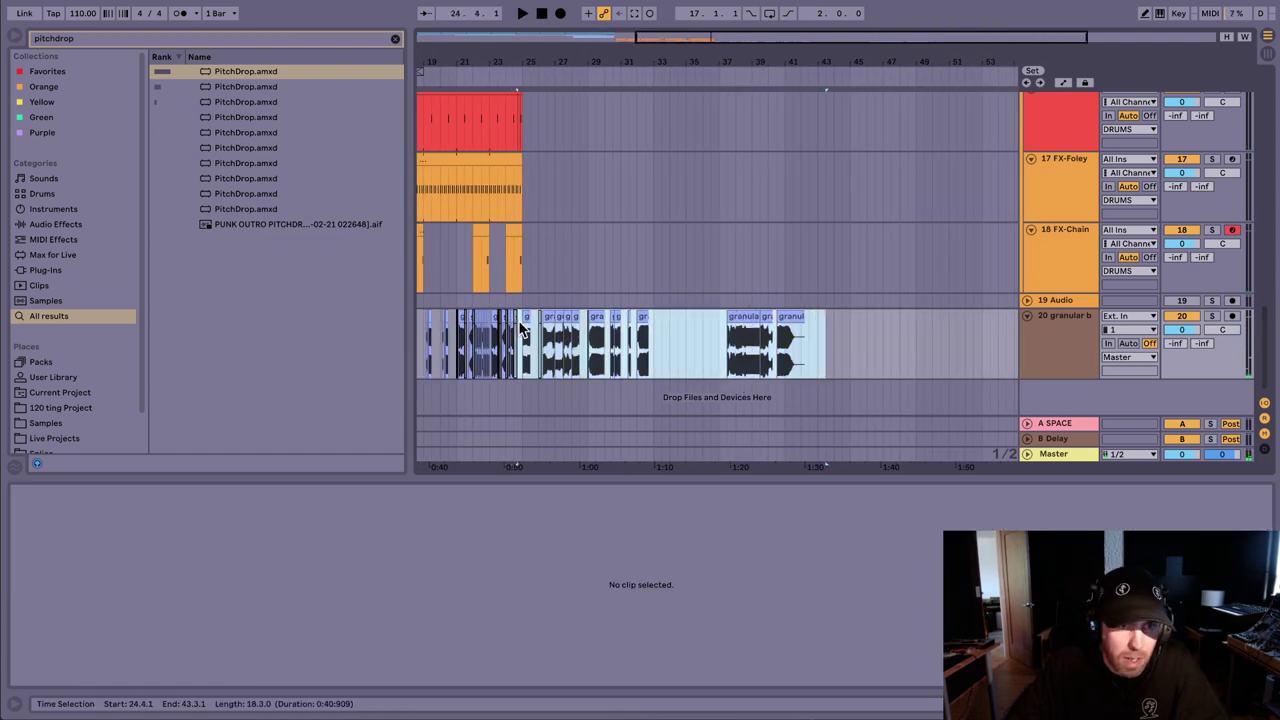
pyautogui.press('Delete')
pyautogui.click(653, 338)
pyautogui.hotkey('ctrl', 'v')
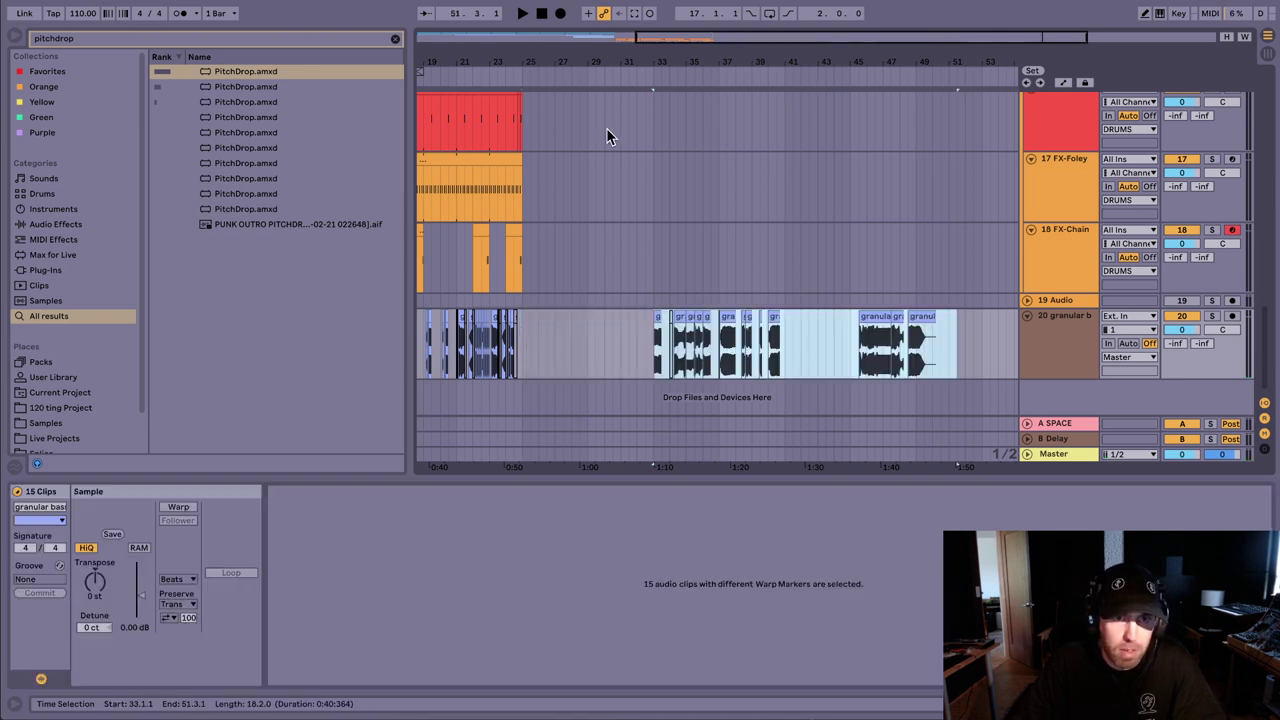
# Step: Duplicate the eight-bar drum and bass section from 17.1.1 into the space from 25.1.1 to 33.1.1
pyautogui.moveTo(600, 66); pyautogui.dragTo(727, 260)
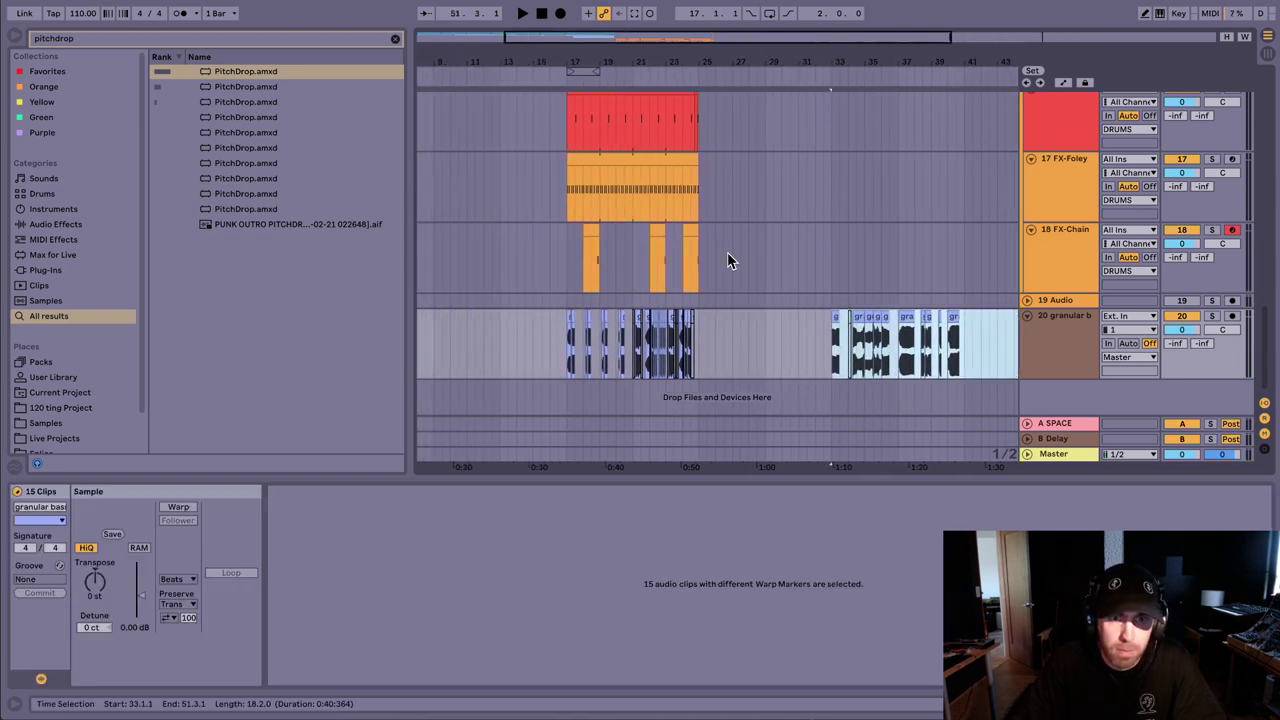
pyautogui.click(703, 344)
pyautogui.scroll(5, 615, 192)
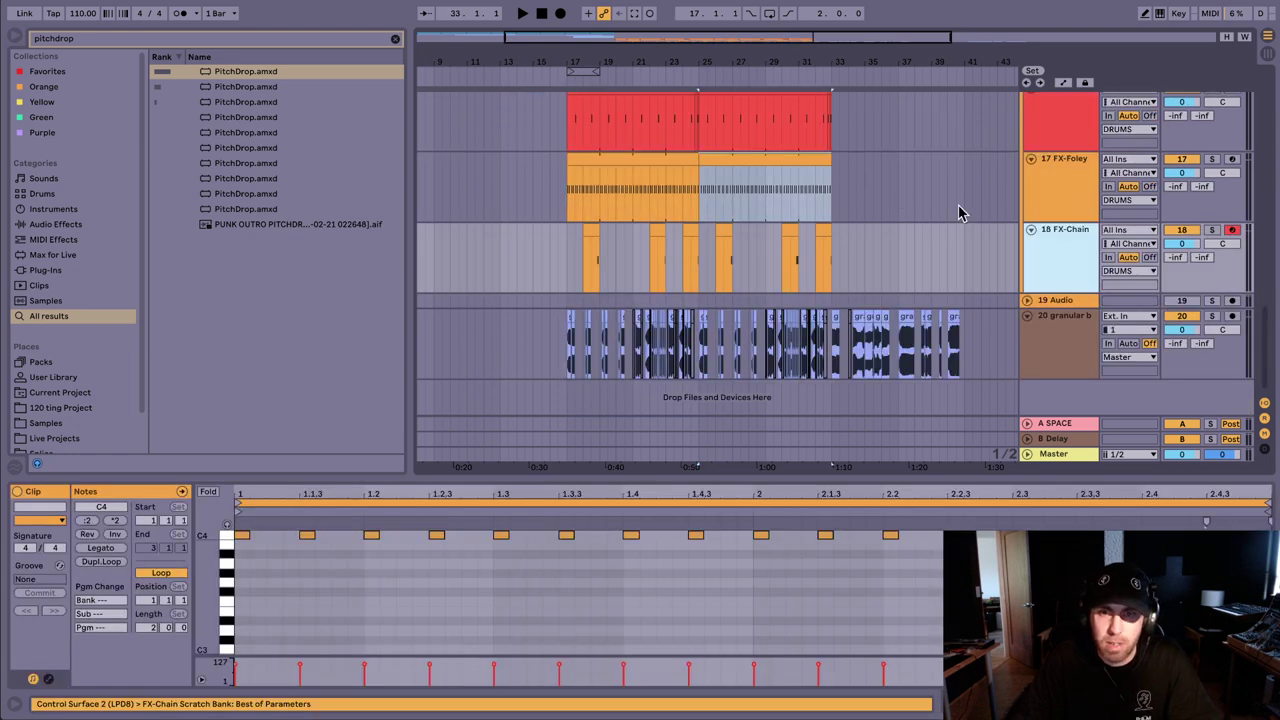
# Step: Add an audio track below 18 FX-Chain in the DRUMS group and search the browser for "ride"
pyautogui.scroll(3, 952, 210)
pyautogui.scroll(-3, 946, 209)
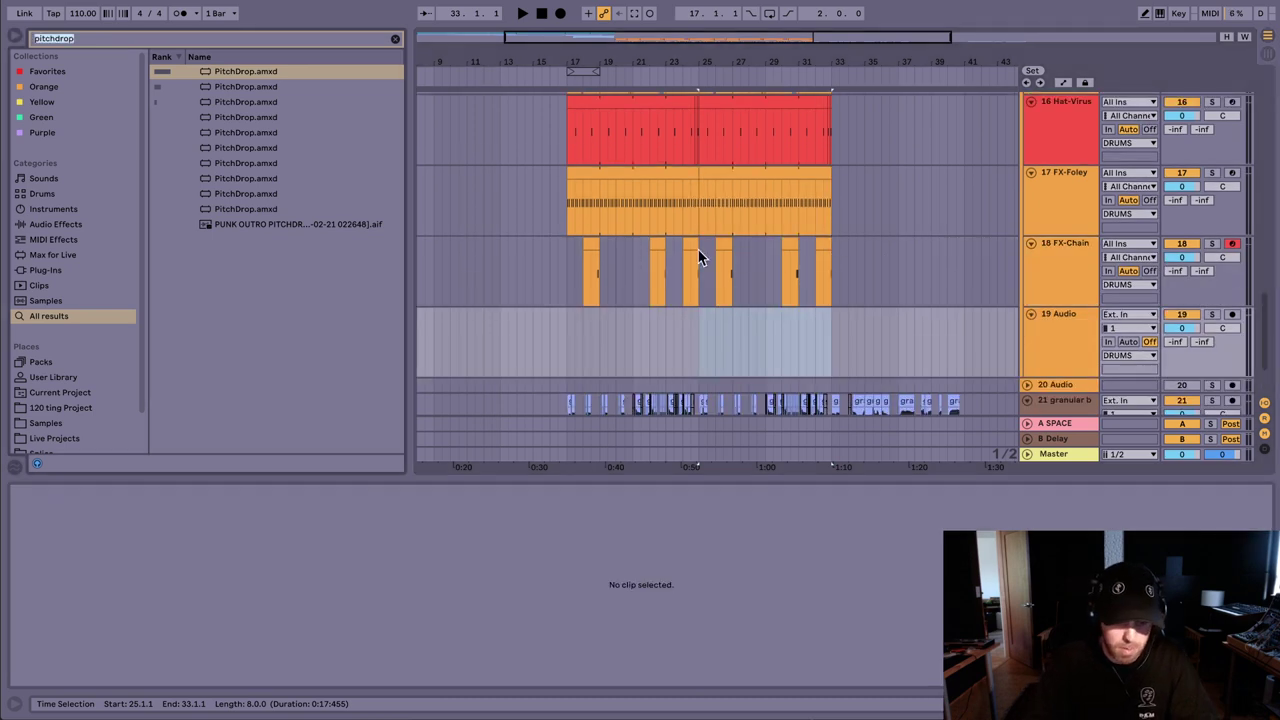
pyautogui.write('de')
# Step: Audition the VAD1 ride samples and place VAD1 Rides 035.wav on track 19 at 25.3.1
pyautogui.click(312, 87)
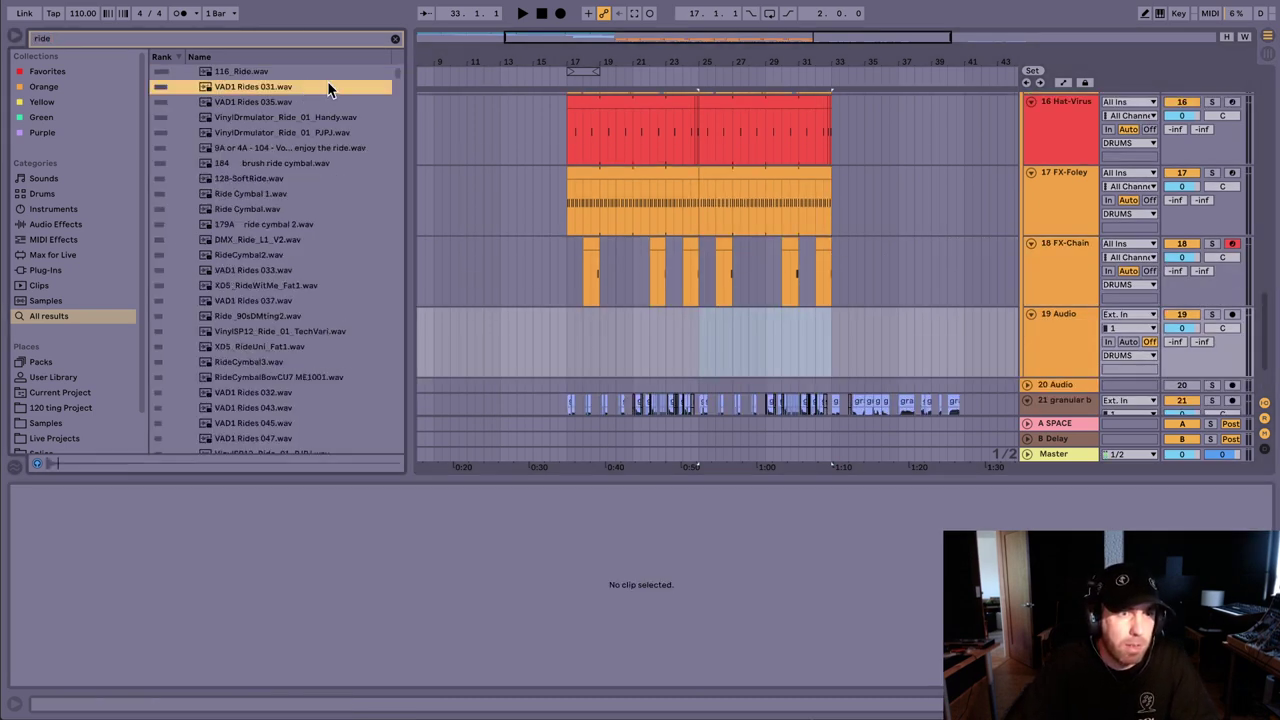
pyautogui.press('Down')
pyautogui.press('Up')
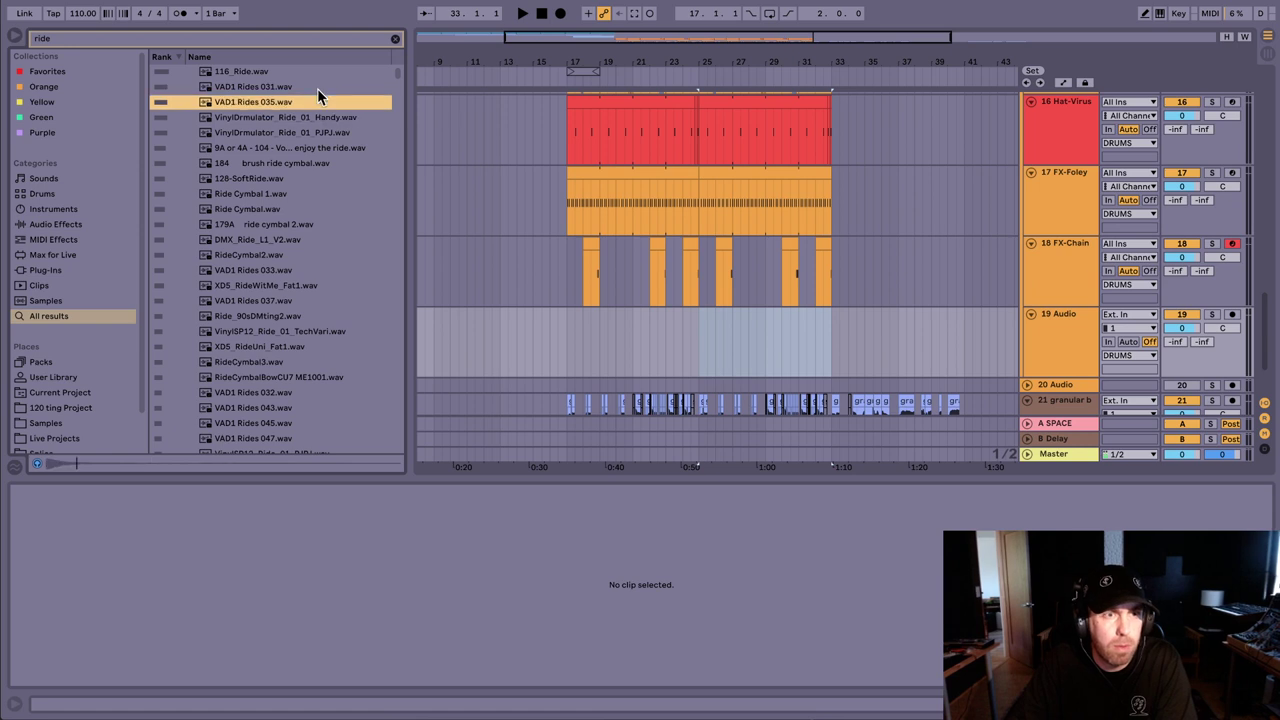
pyautogui.moveTo(228, 106); pyautogui.dragTo(712, 345)
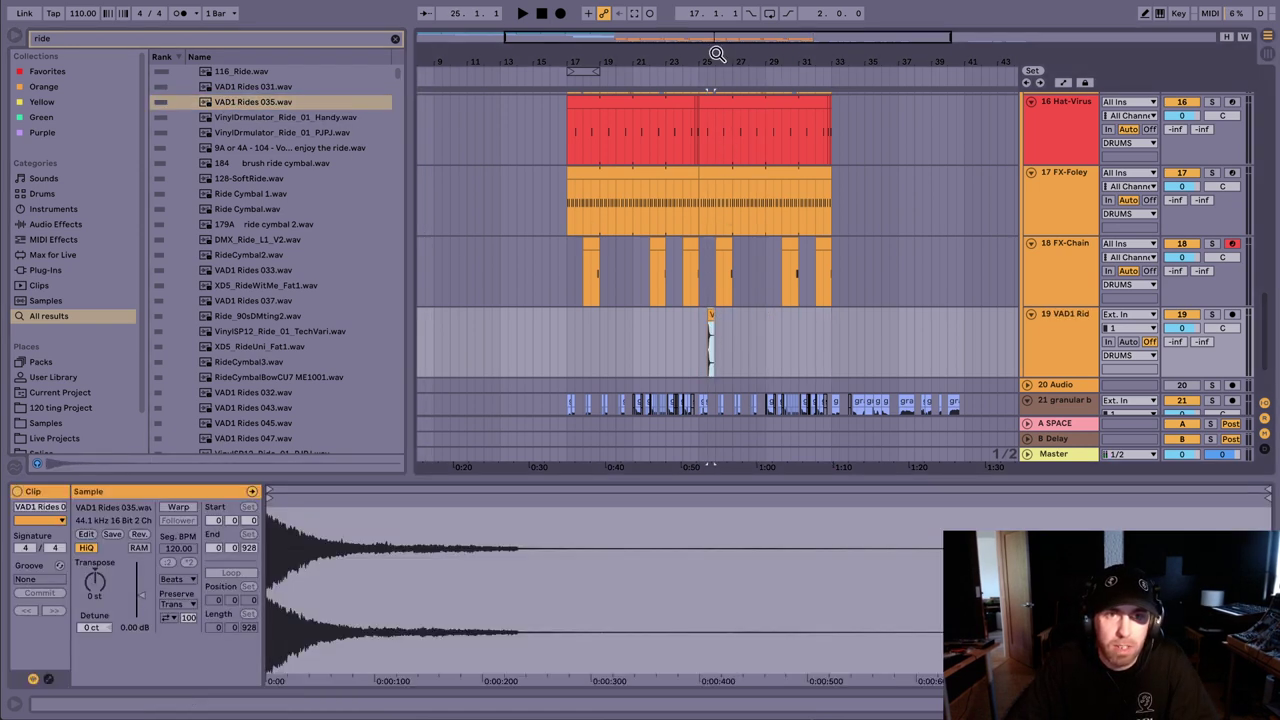
pyautogui.moveTo(717, 56); pyautogui.dragTo(800, 185)
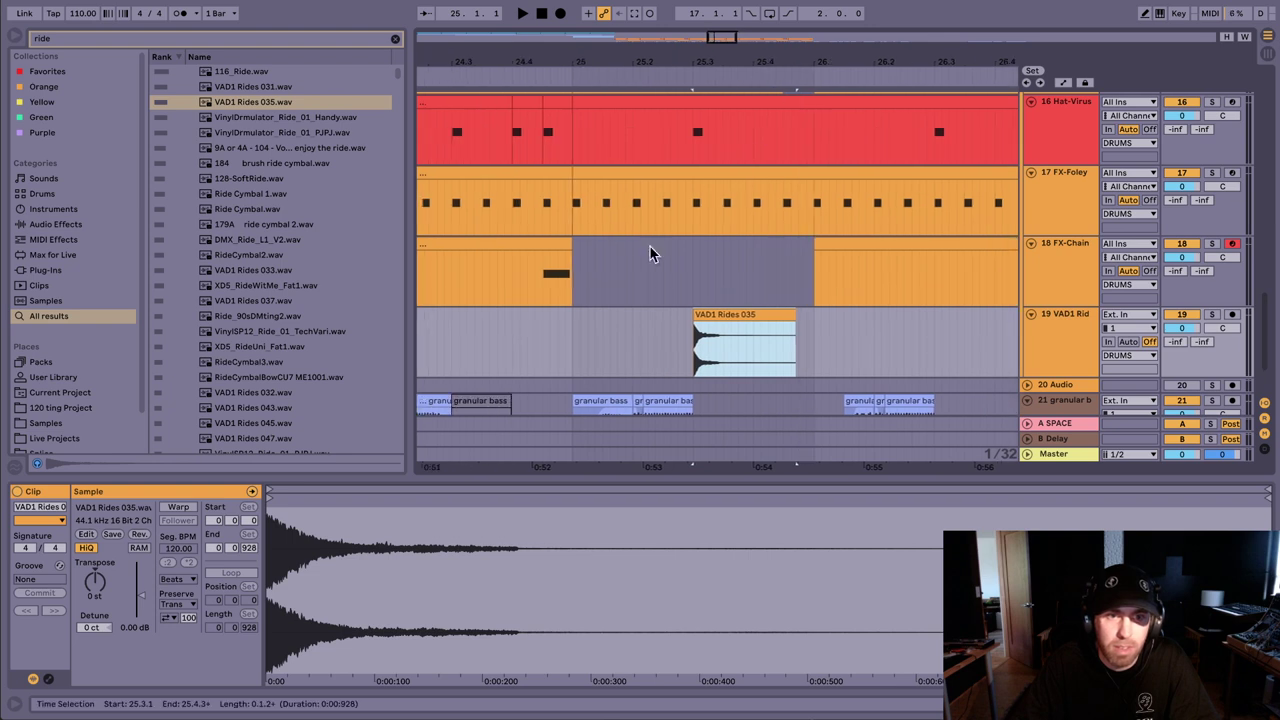
# Step: Play the section from 25.1.1 and move the ride clip on track 19 to start at 25.2.1
pyautogui.click(573, 332)
pyautogui.press('space')
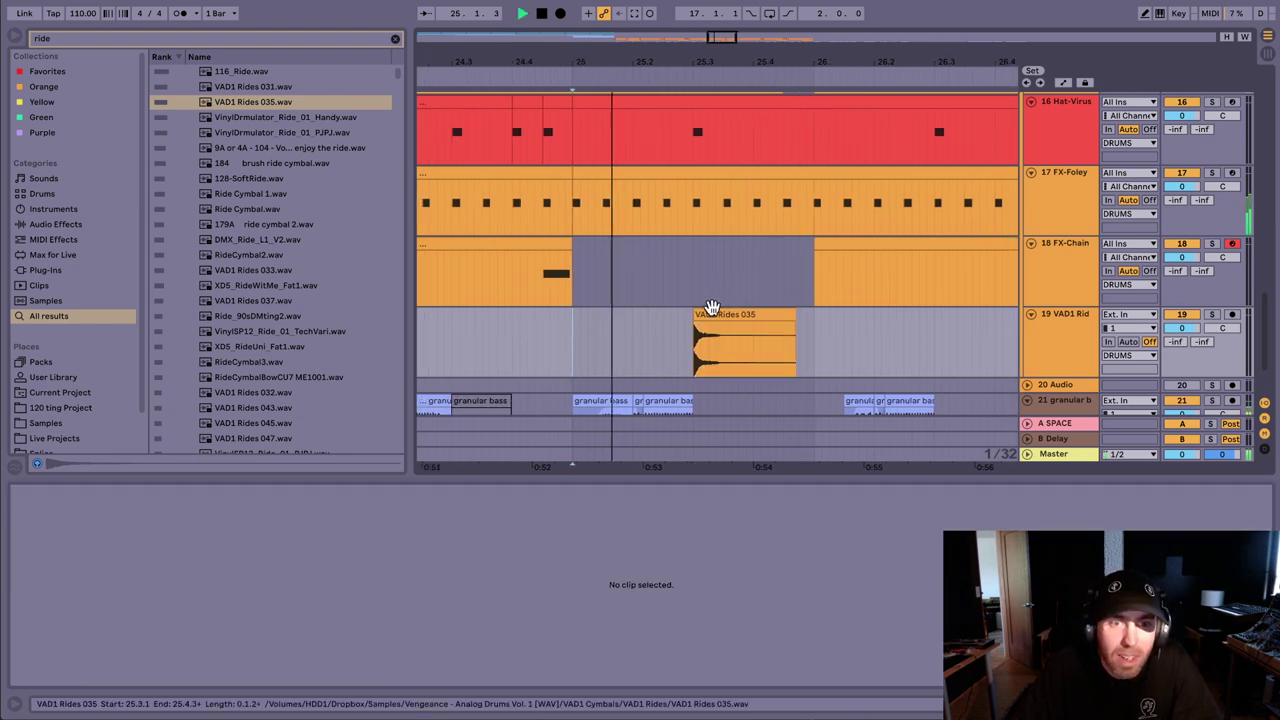
pyautogui.moveTo(733, 316); pyautogui.dragTo(680, 332)
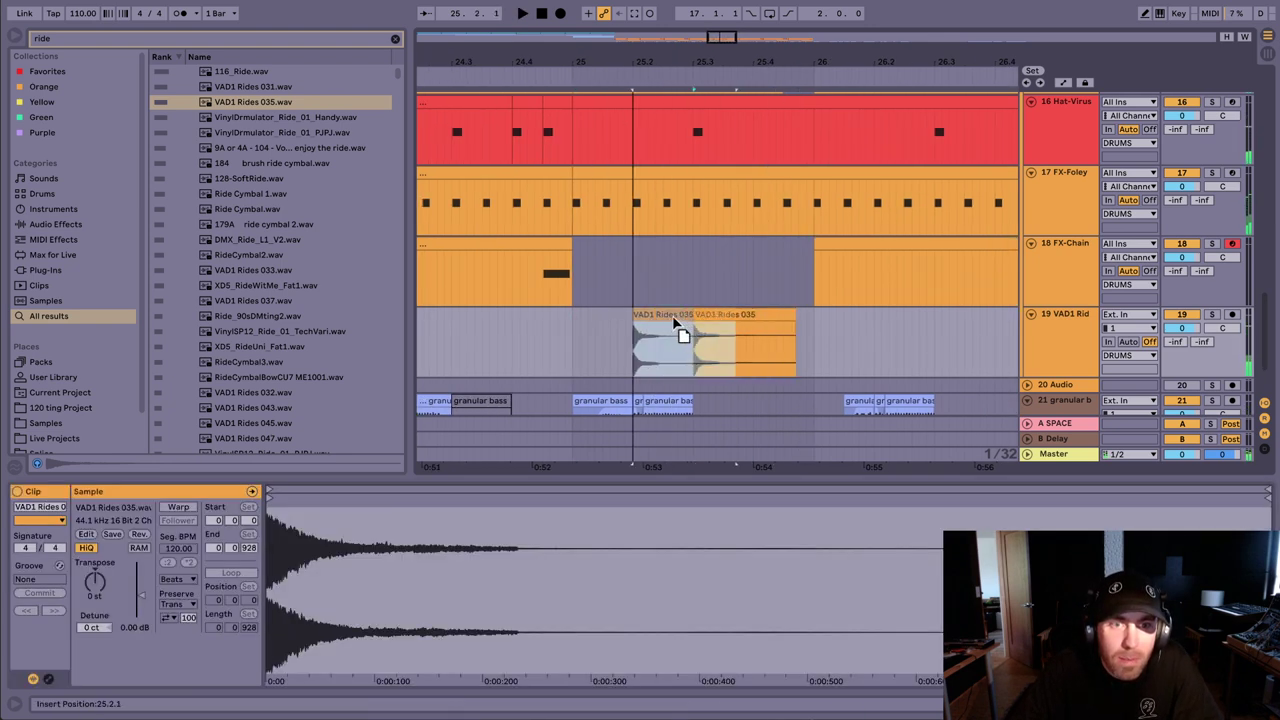
pyautogui.click(572, 323)
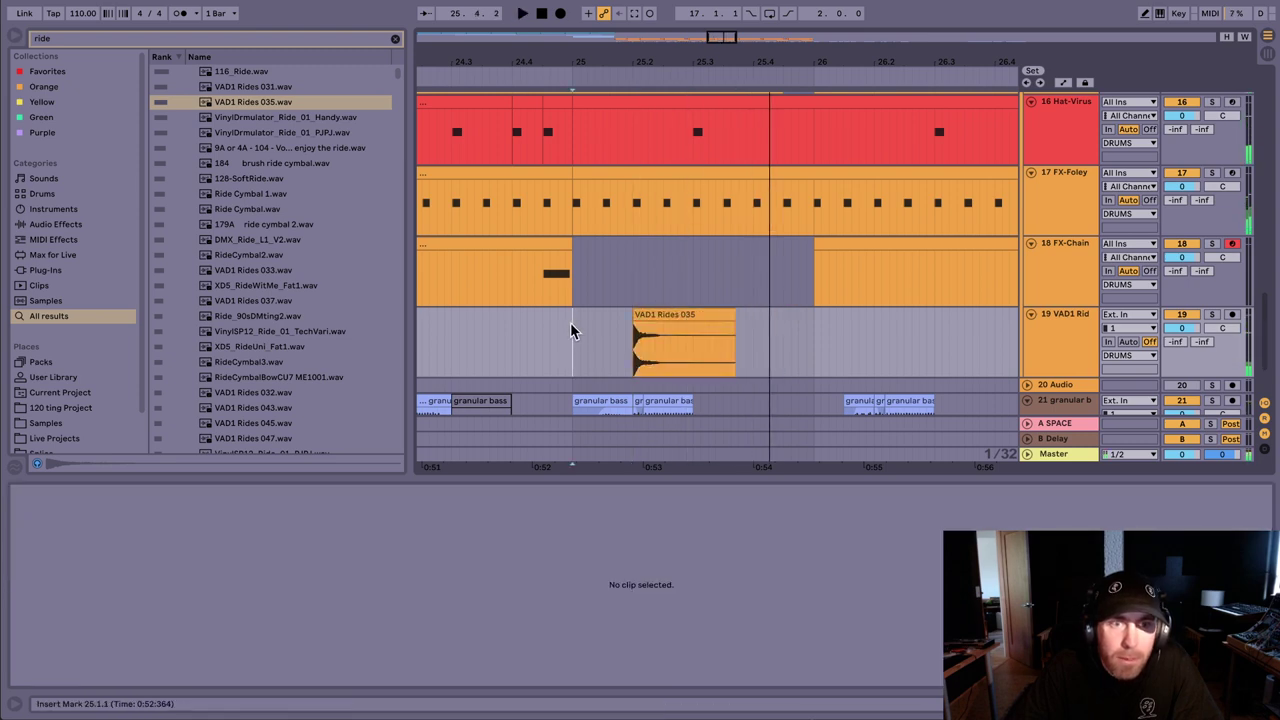
# Step: Duplicate the half-bar ride pattern so a second ride falls on 25.4.1, and extend that clip to its full length
pyautogui.moveTo(571, 323); pyautogui.dragTo(708, 345)
pyautogui.press('space')
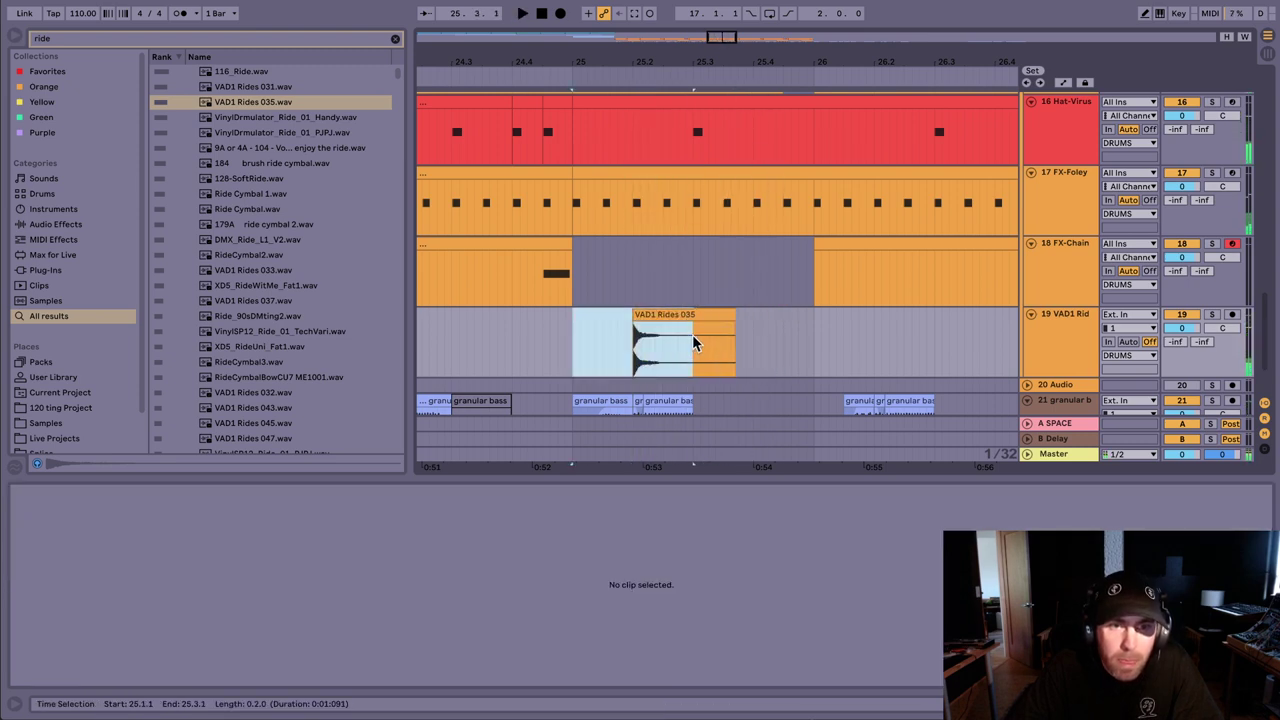
pyautogui.press('super+d')
pyautogui.click(714, 317)
pyautogui.click(792, 316)
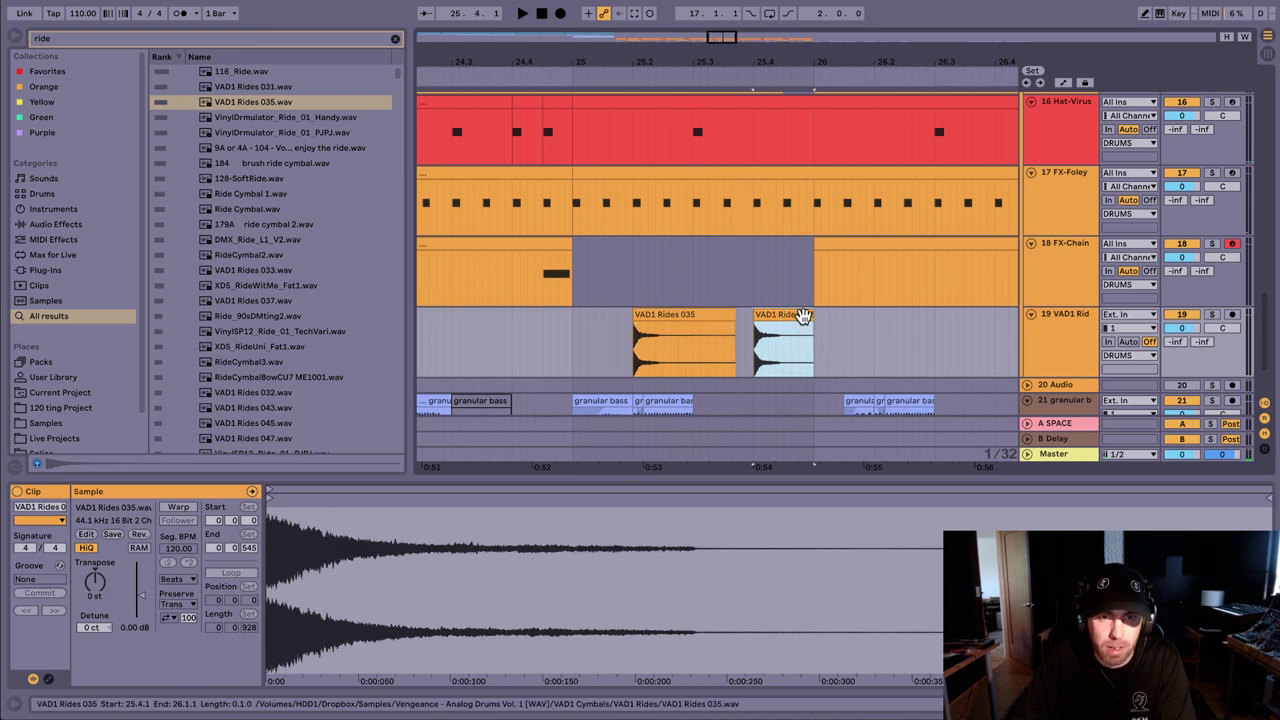
pyautogui.moveTo(812, 316); pyautogui.dragTo(880, 314)
# Step: Duplicate the one-bar pair of ride clips repeatedly from 26.2.1 until the pattern reaches 33.2.1
pyautogui.moveTo(788, 70); pyautogui.dragTo(708, 24)
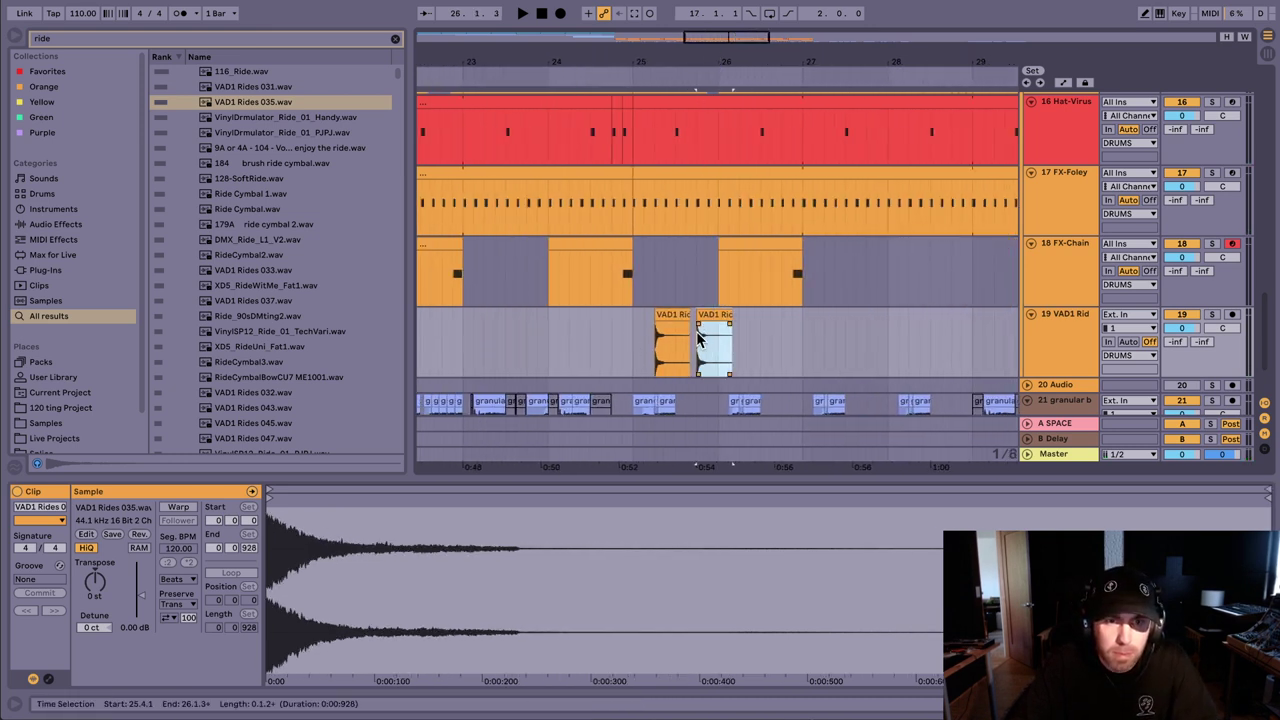
pyautogui.keyDown('shift'); pyautogui.click(664, 350); pyautogui.keyUp('shift')
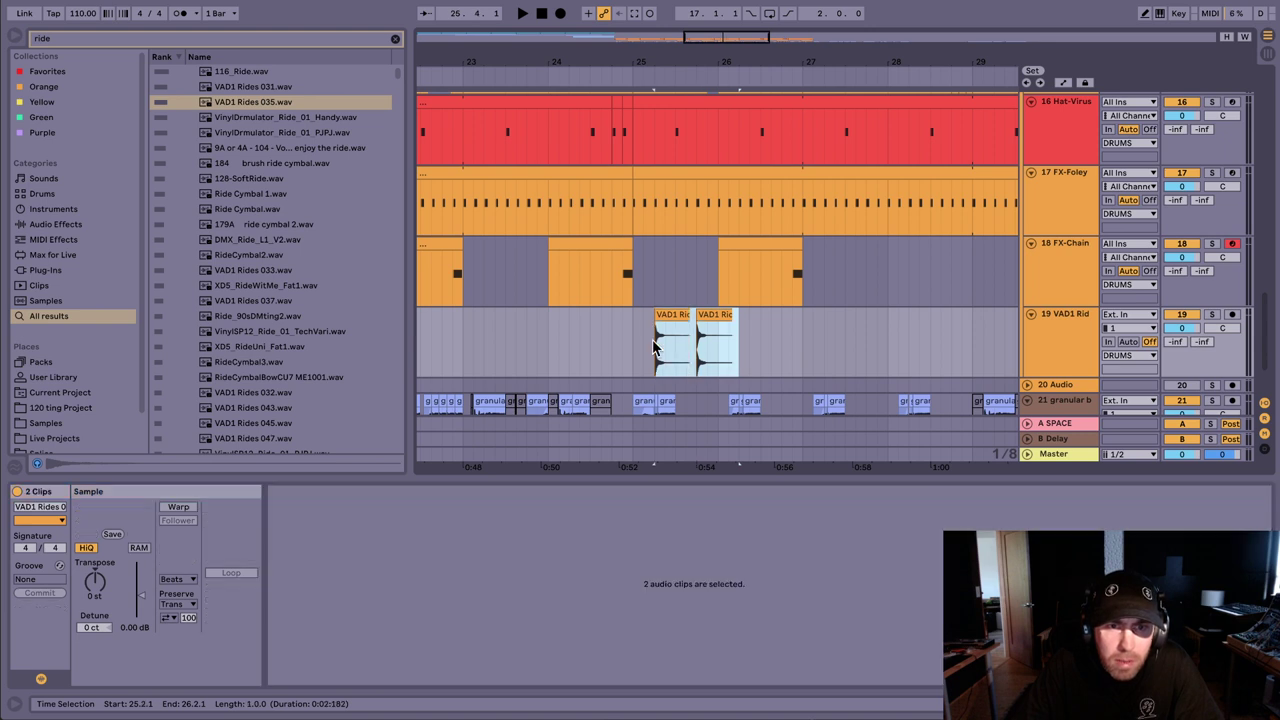
pyautogui.hotkey('ctrl', 'd')
pyautogui.hotkey('ctrl', 'd')
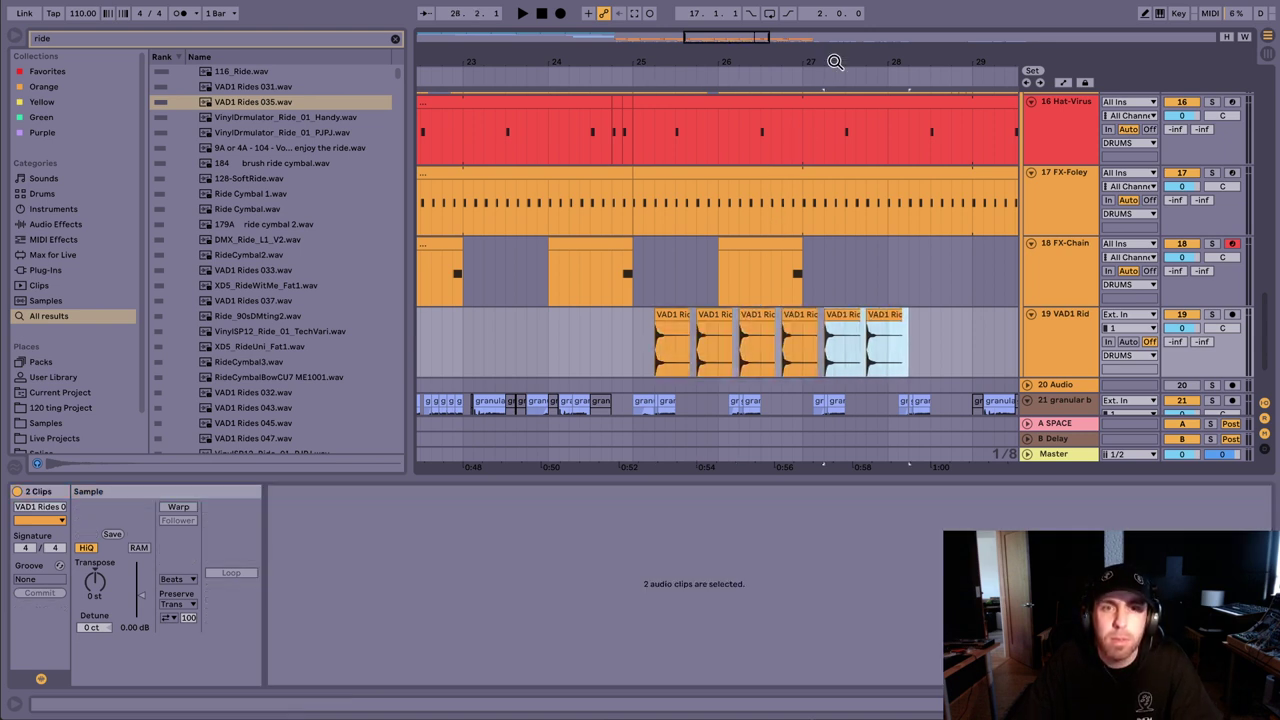
pyautogui.moveTo(834, 57); pyautogui.dragTo(663, 57)
pyautogui.press('-')
pyautogui.hotkey('ctrl', 'd')
pyautogui.hotkey('ctrl', 'd')
pyautogui.hotkey('ctrl', 'd')
pyautogui.hotkey('ctrl', 'd')
pyautogui.hotkey('ctrl', 'd')
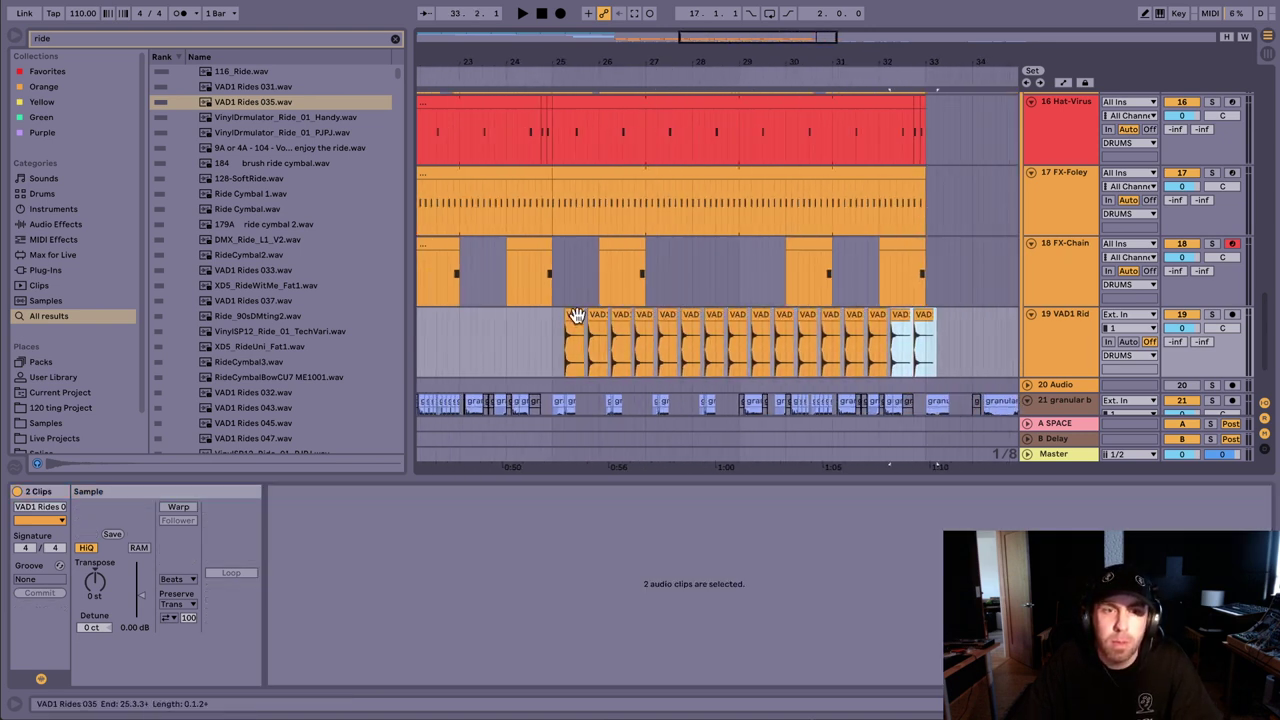
# Step: Play the section from 25.1.1 and lower the ride track's volume to -3.0 dB
pyautogui.click(551, 343)
pyautogui.press('space')
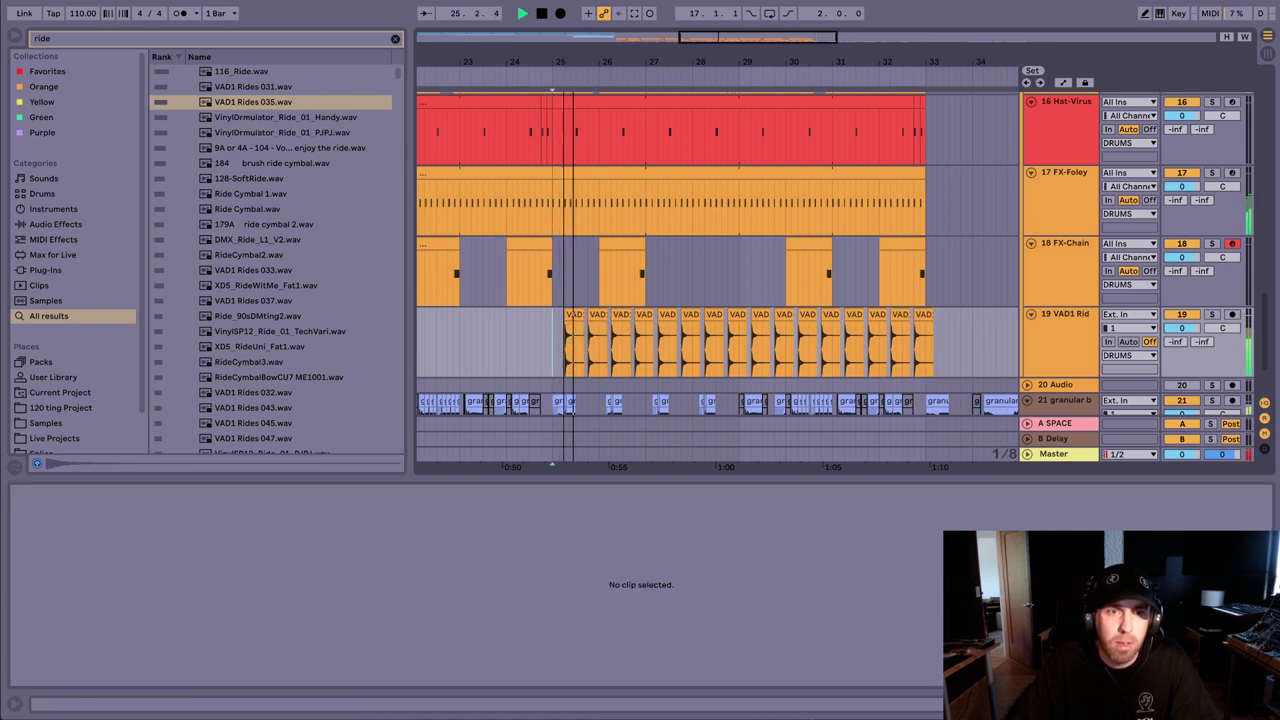
pyautogui.press('+')
pyautogui.press('+')
pyautogui.press('+')
pyautogui.press('-')
pyautogui.press('-')
pyautogui.press('-')
pyautogui.press('-')
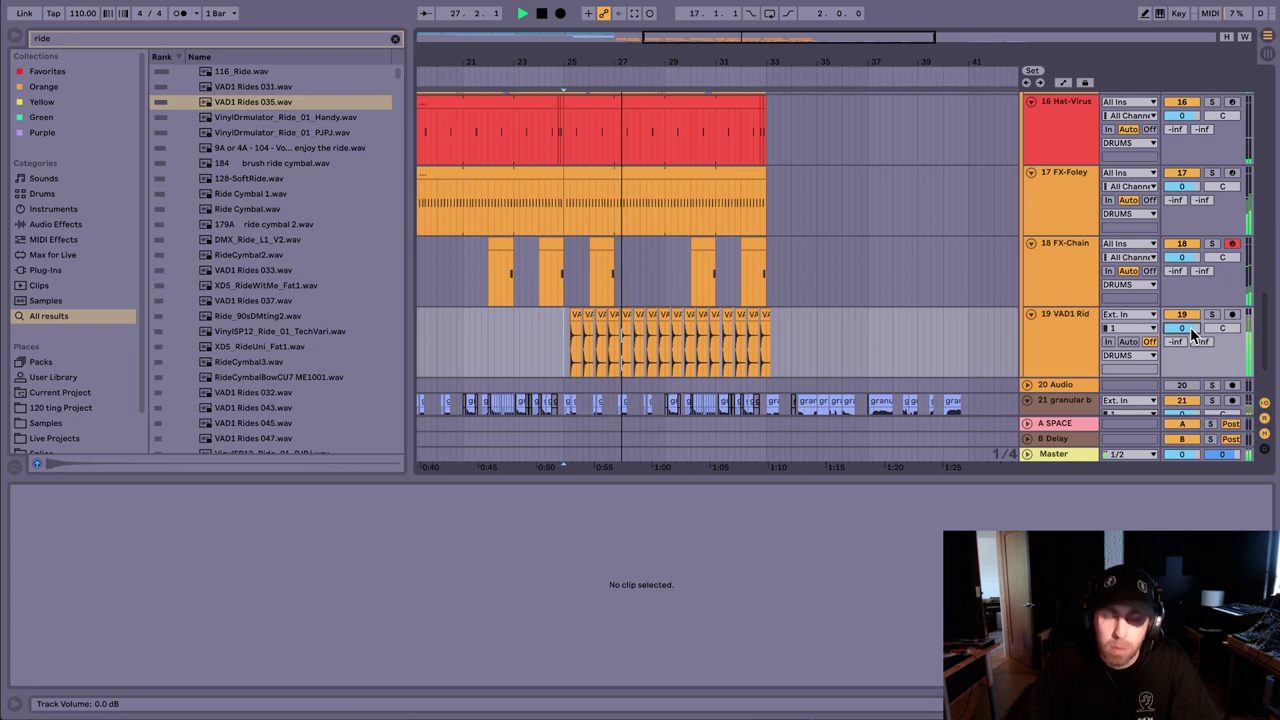
pyautogui.scroll(-2, 1190, 333)
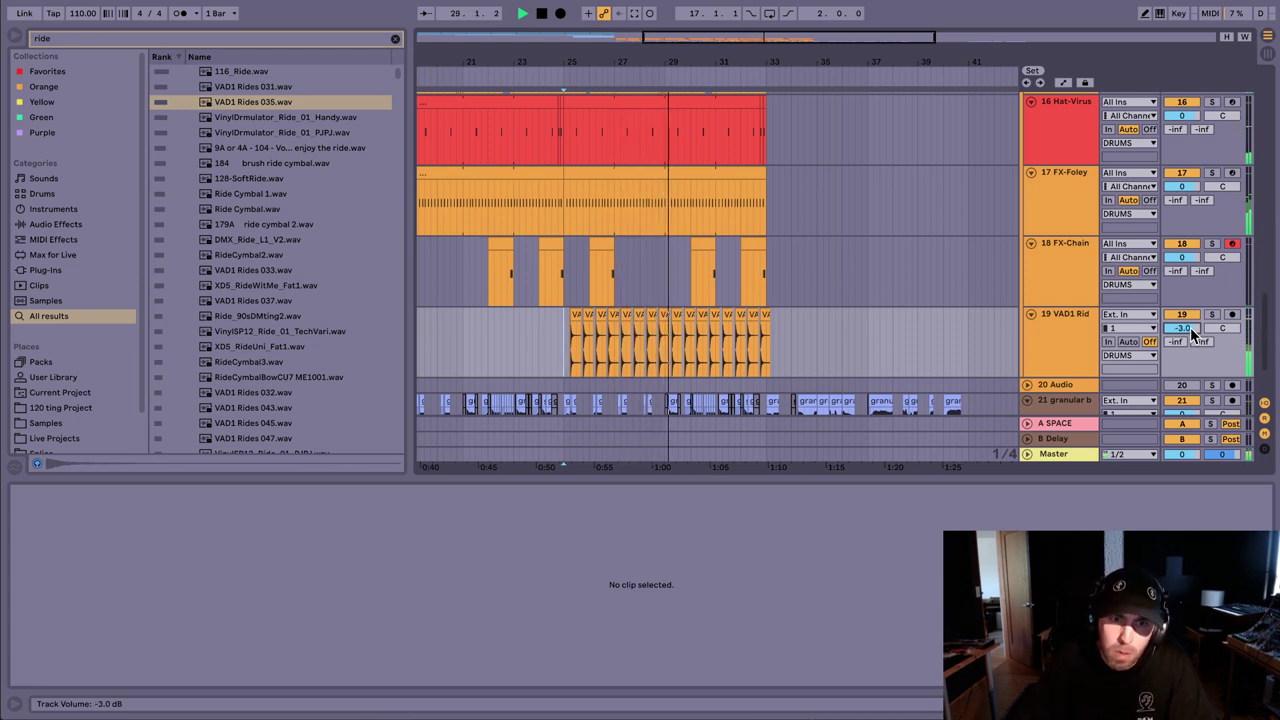
pyautogui.scroll(-1, 1186, 331)
pyautogui.press('space')
# Step: Delete the ride clip at 28.4.1 to leave a gap before bar 29
pyautogui.click(648, 289)
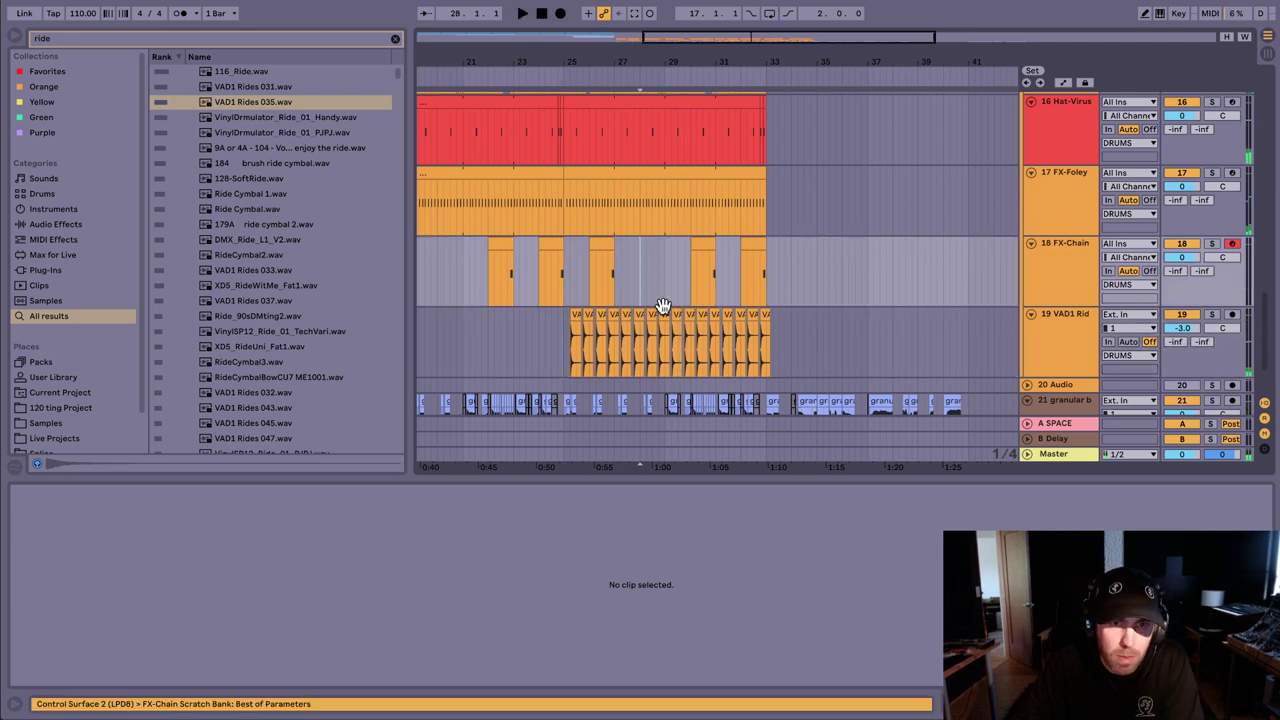
pyautogui.click(663, 311)
pyautogui.press('Delete')
# Step: Play back the gap in the ride pattern and cut off the last ride clip at 33.1.1
pyautogui.moveTo(662, 306); pyautogui.dragTo(766, 318)
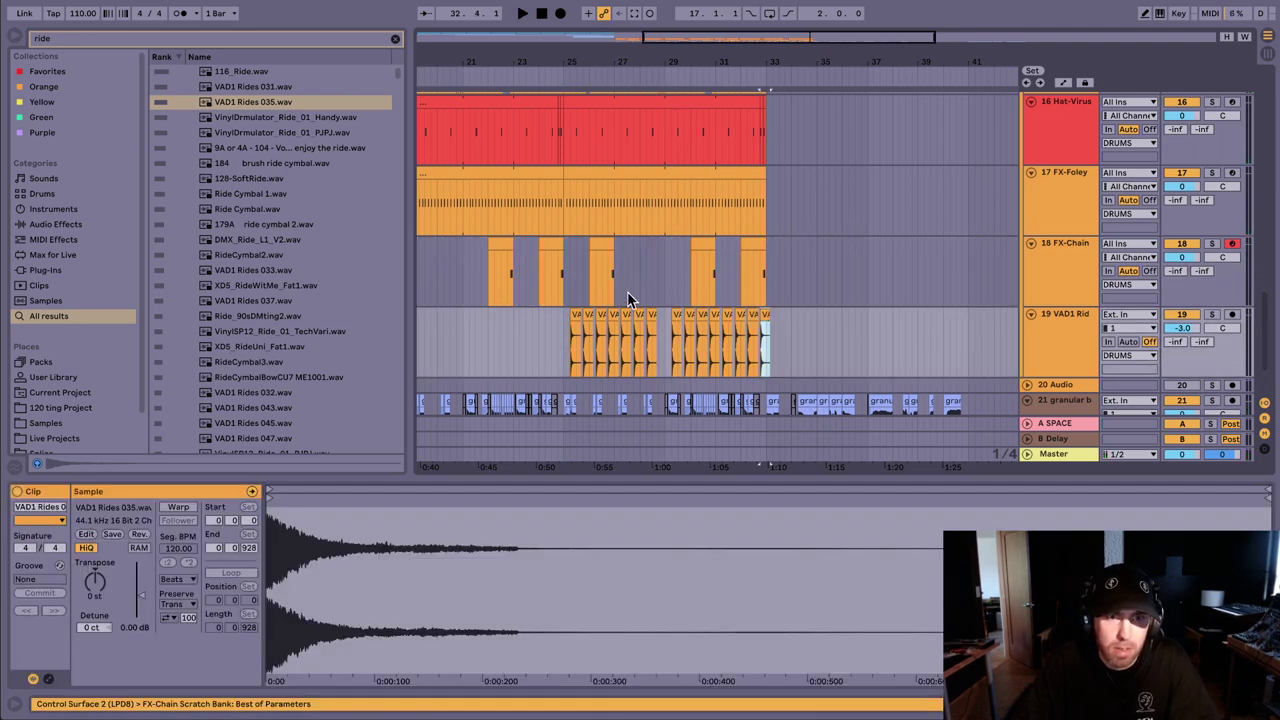
pyautogui.click(645, 291)
pyautogui.press('space')
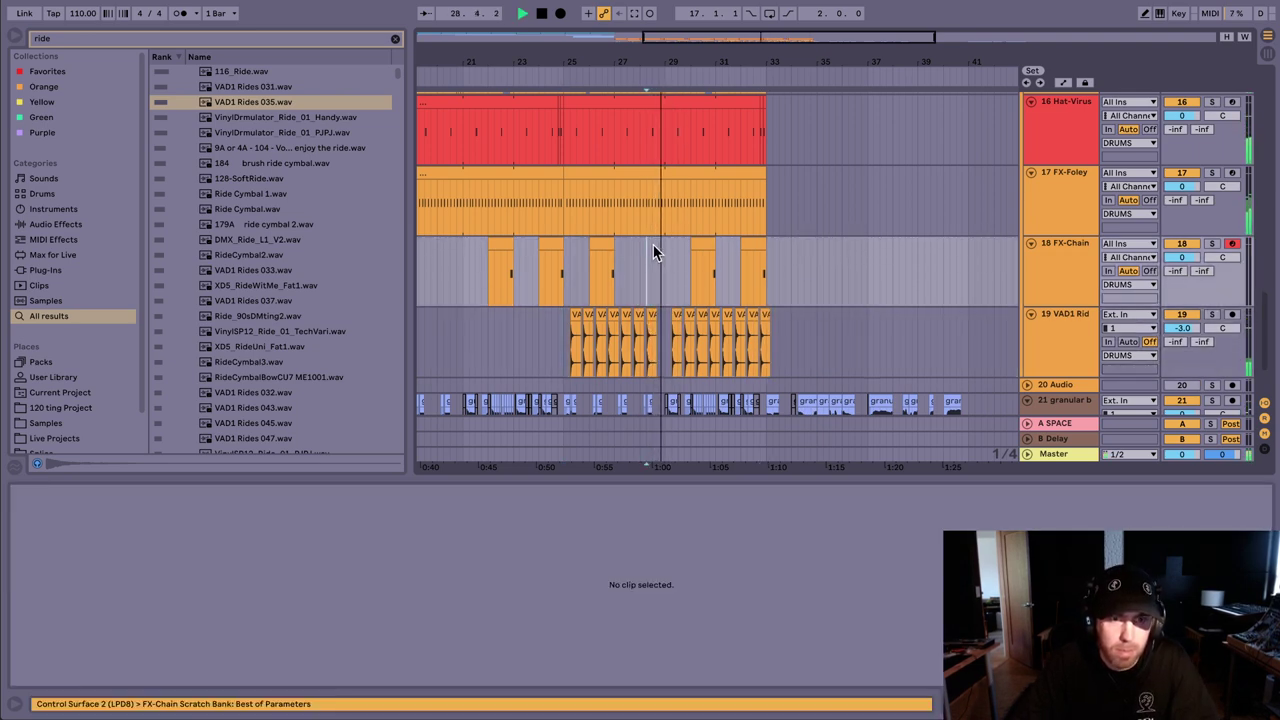
pyautogui.click(765, 329)
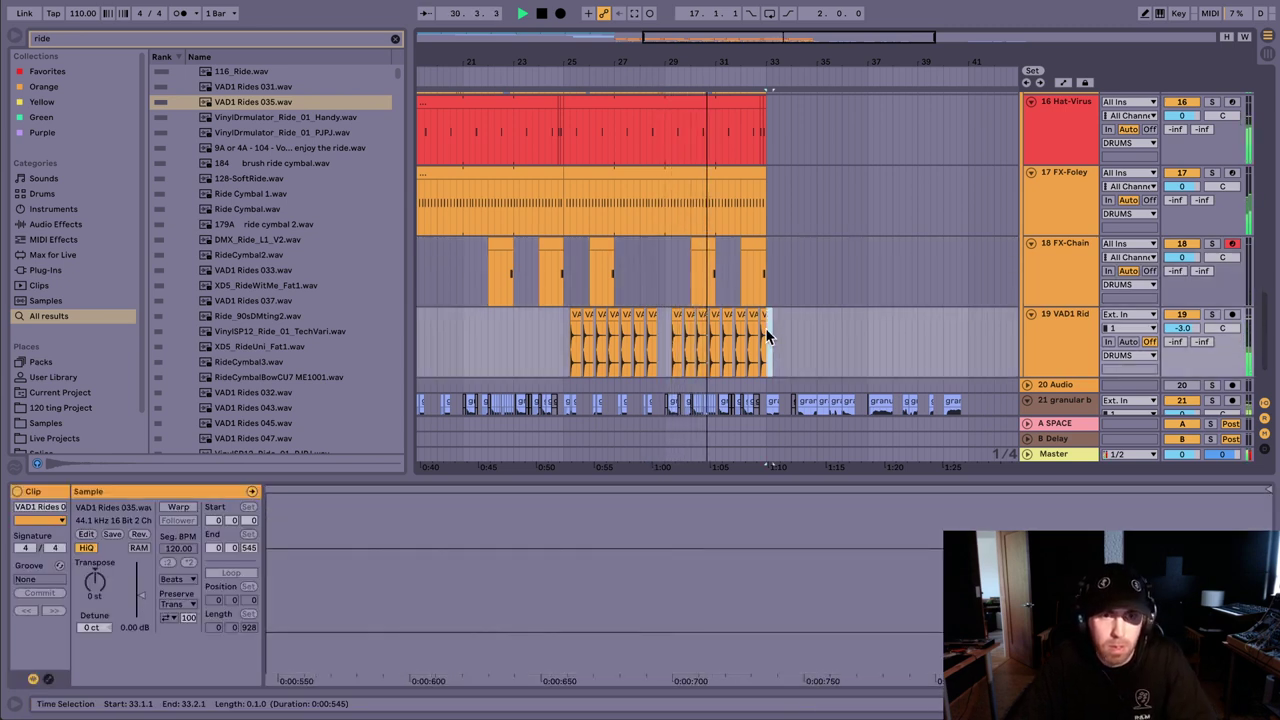
# Step: Set the arrangement loop to the sixteen bars from 17.1.1 to 33.1.1
pyautogui.keyDown('shift'); pyautogui.click(565, 326); pyautogui.keyUp('shift')
pyautogui.scroll(-3, 645, 300)
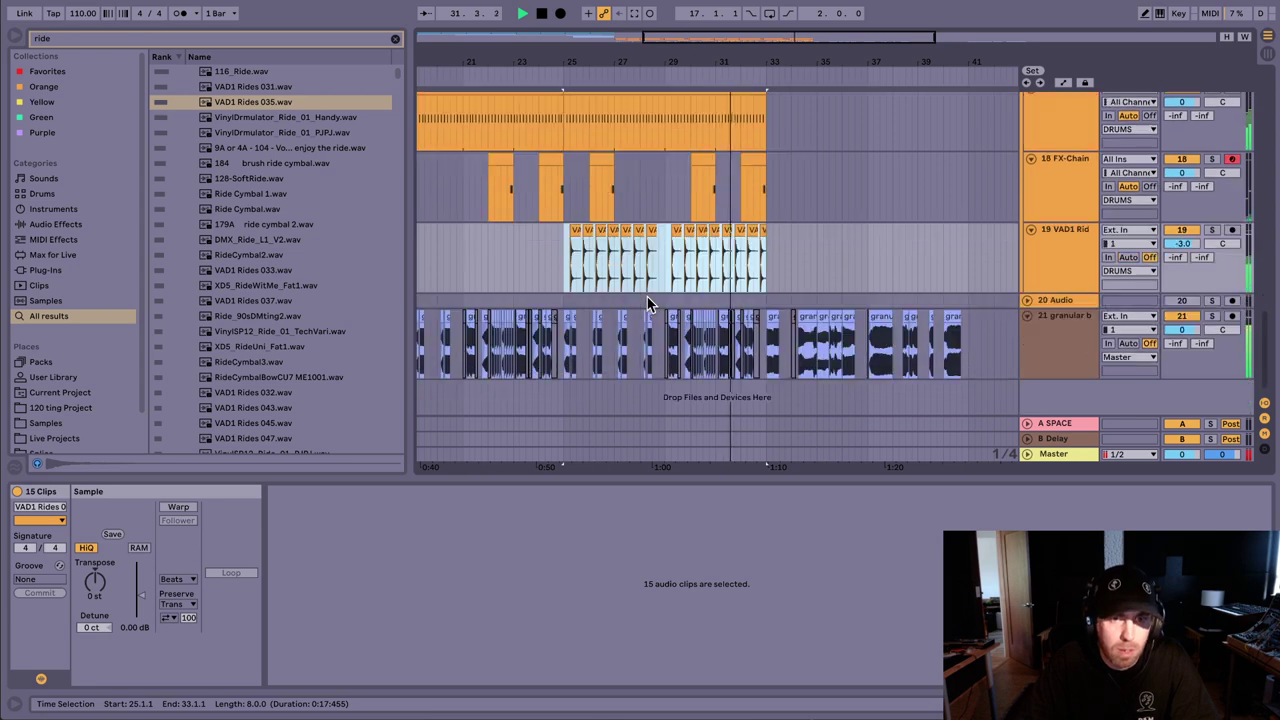
pyautogui.moveTo(720, 68); pyautogui.dragTo(772, 64)
pyautogui.press('space')
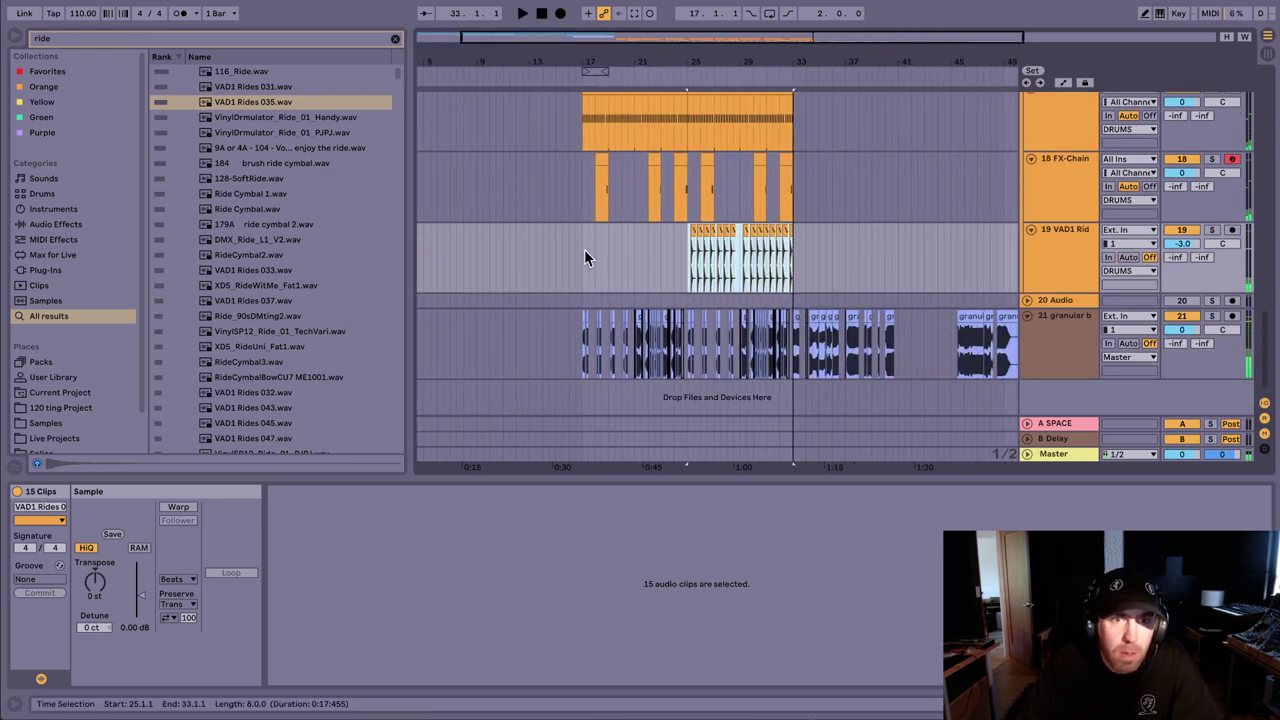
pyautogui.keyDown('shift'); pyautogui.click(585, 258); pyautogui.keyUp('shift')
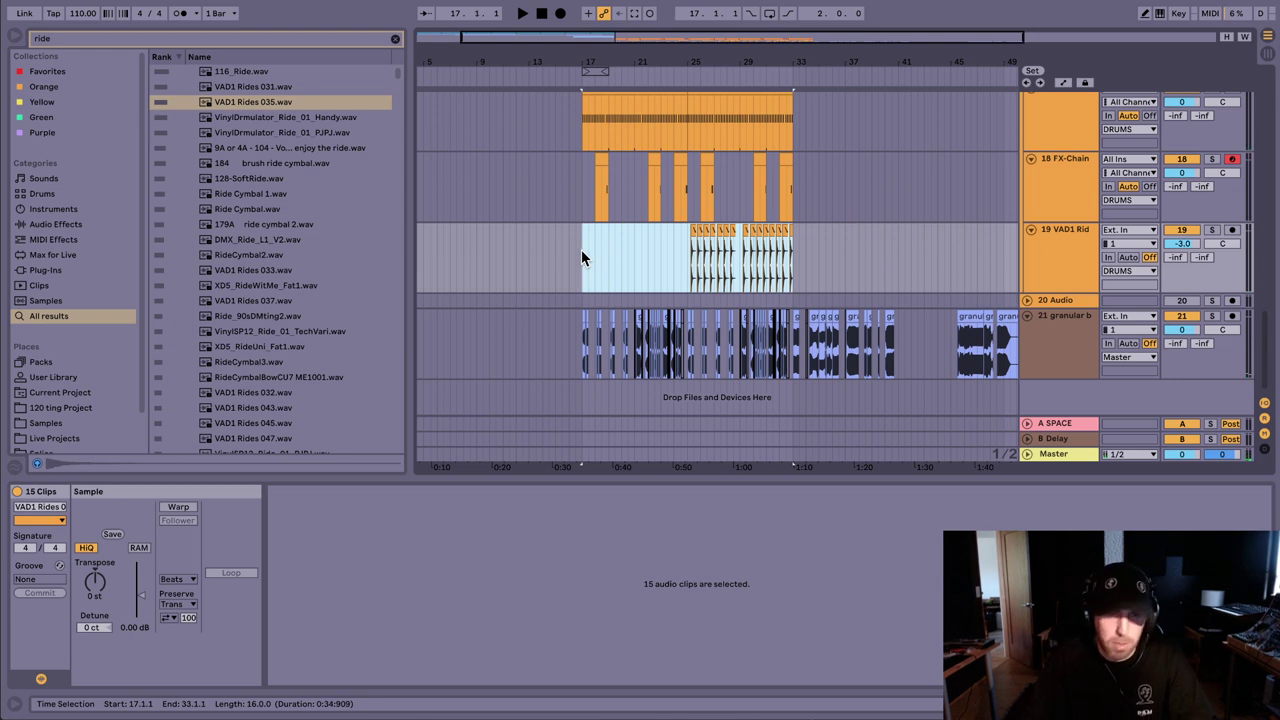
pyautogui.hotkey('ctrl', 'l')
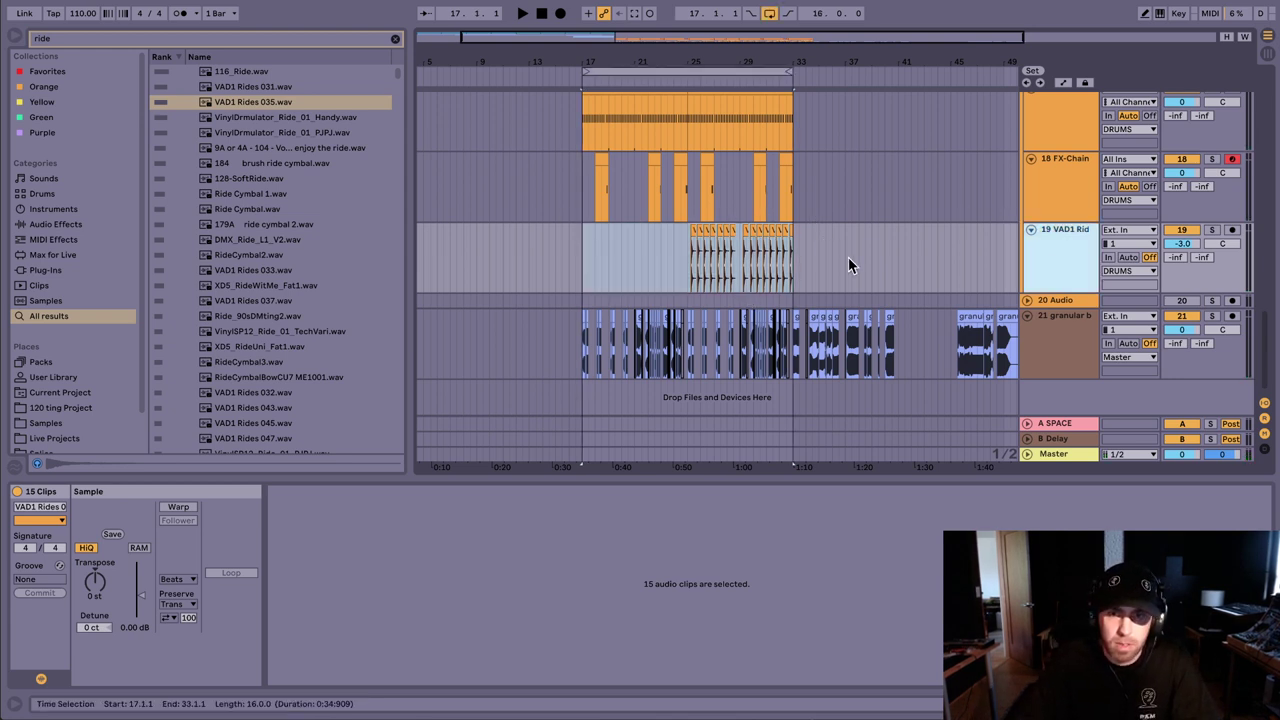
# Step: Add a MIDI track below 20 Audio and clear the browser search to show the User Library
pyautogui.click(1069, 301)
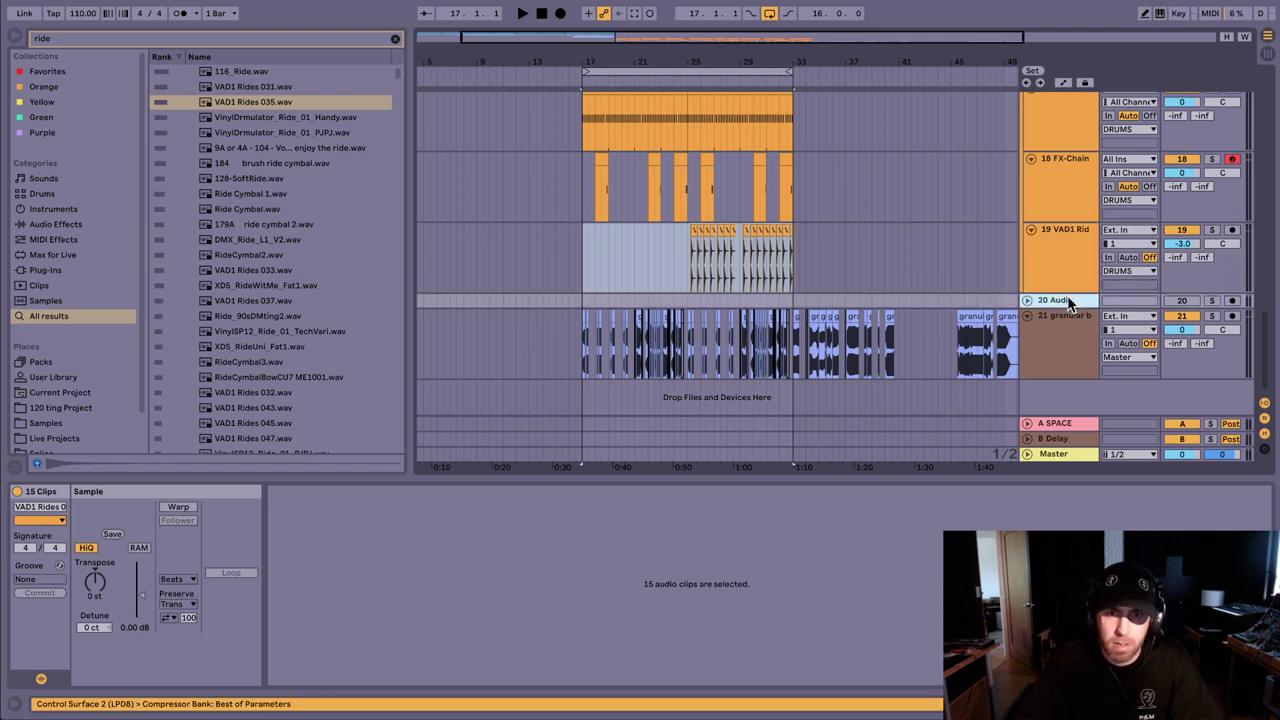
pyautogui.hotkey('ctrl', 'shift', 't')
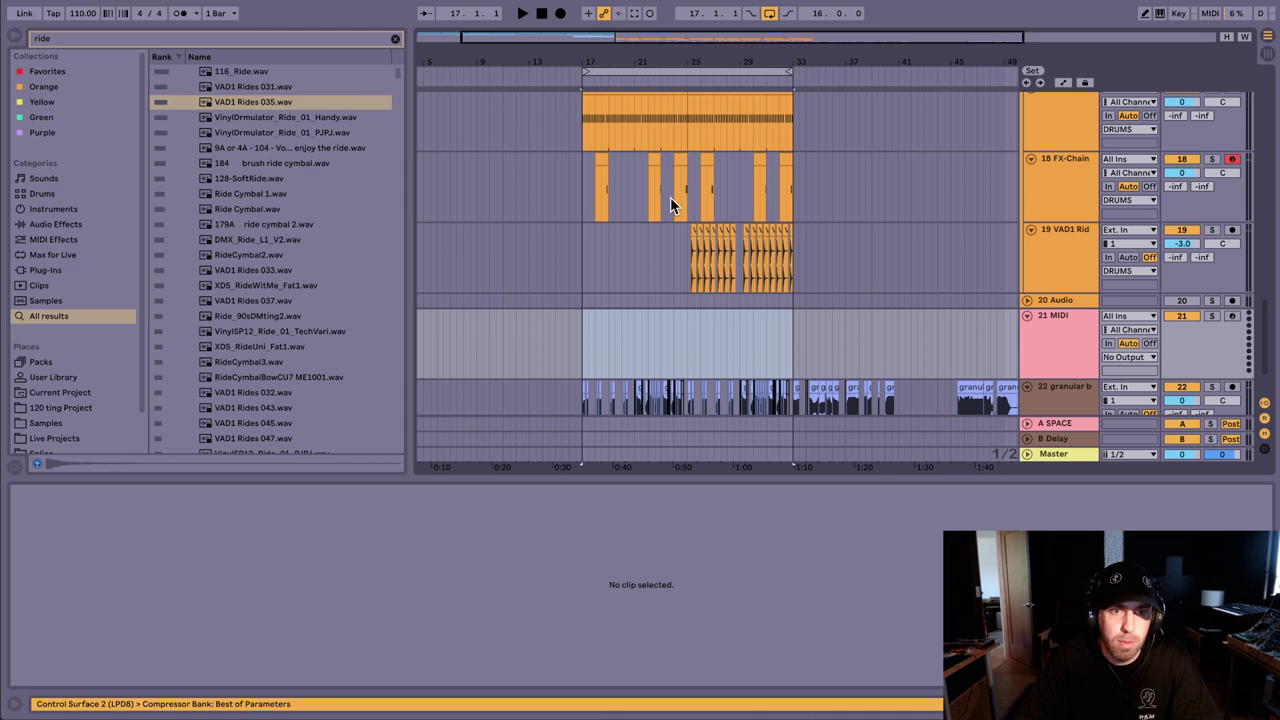
pyautogui.click(60, 301)
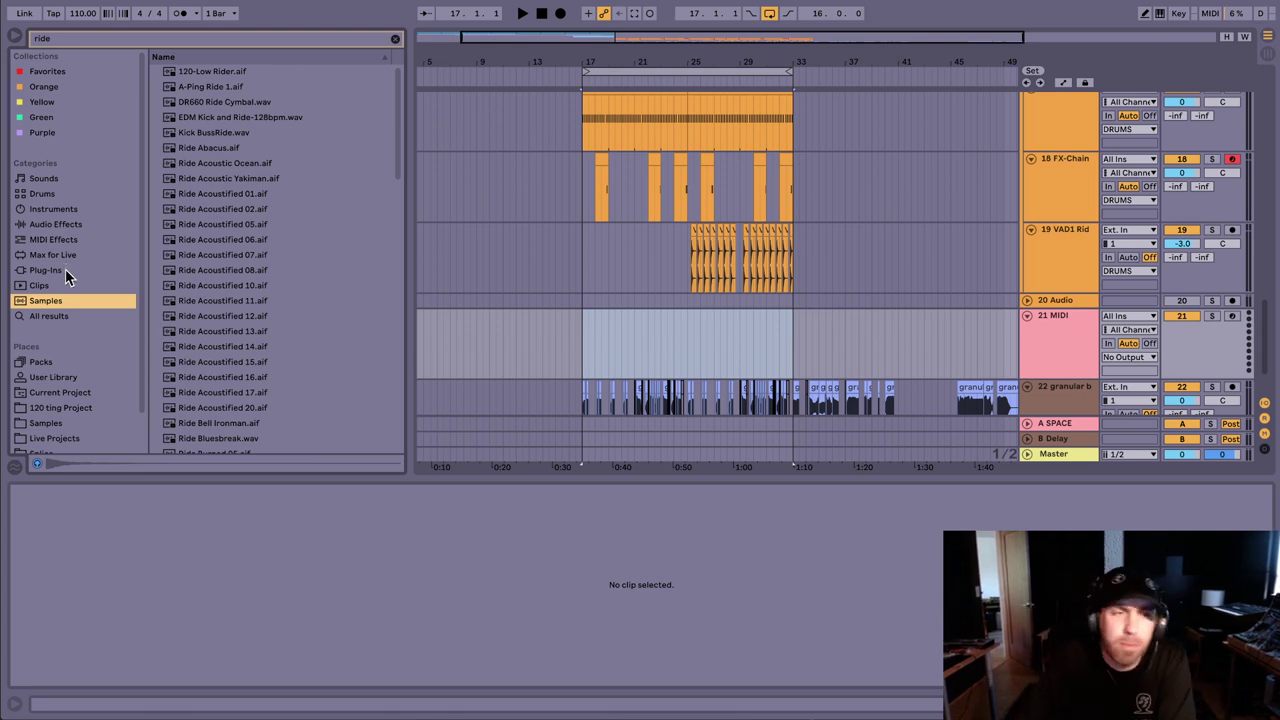
pyautogui.click(69, 378)
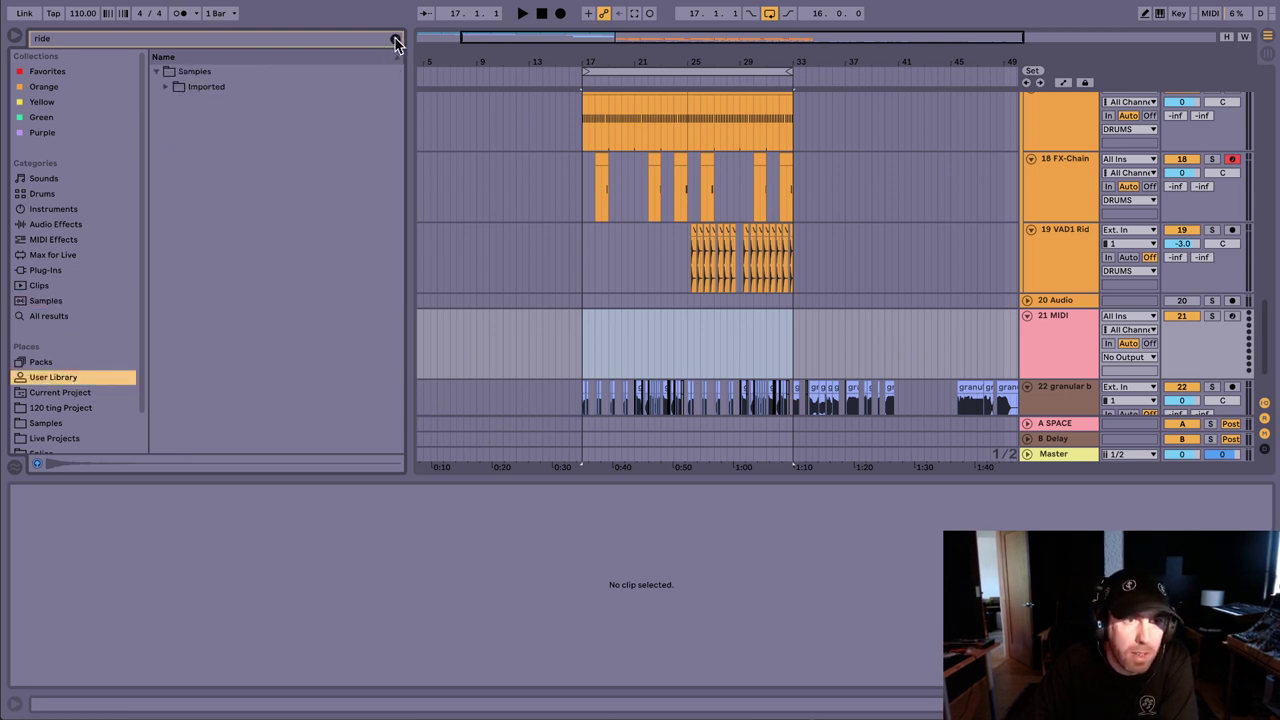
pyautogui.click(395, 38)
# Step: Browse the lead samples in the User Library and load Lead-LOQUELIC LEAD.wav onto MIDI track 21
pyautogui.scroll(5, 229, 176)
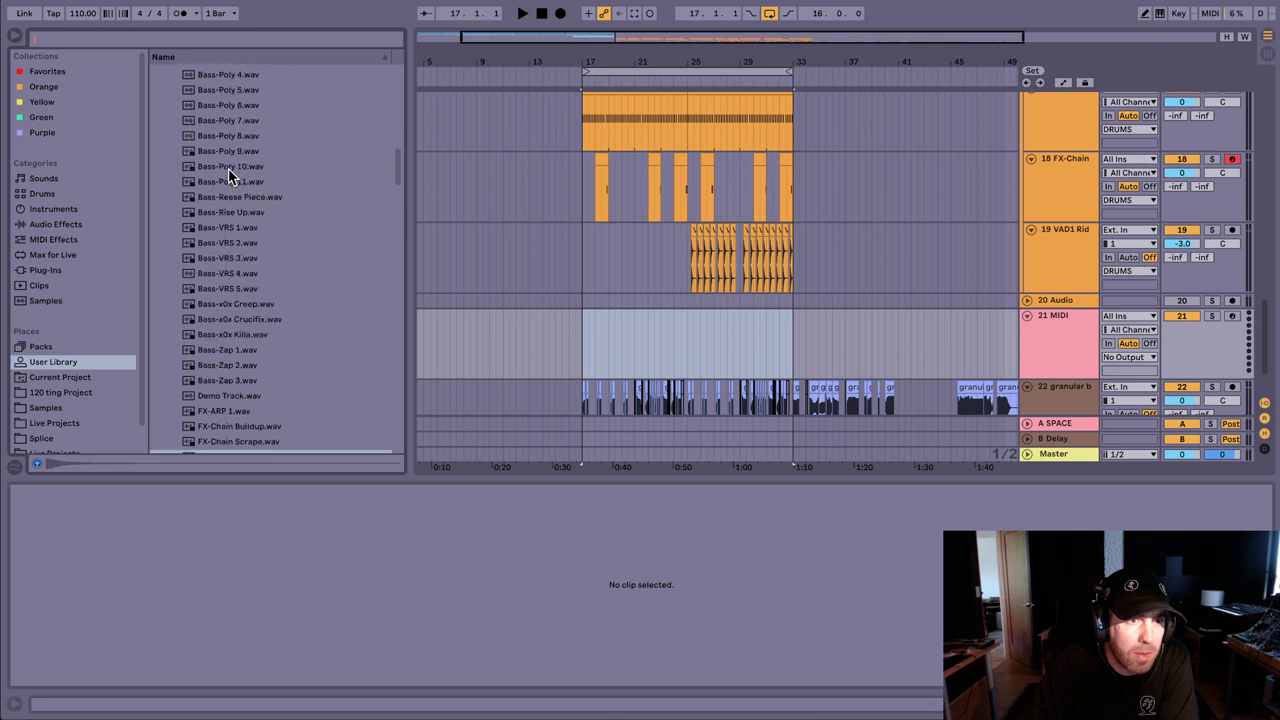
pyautogui.scroll(5, 275, 262)
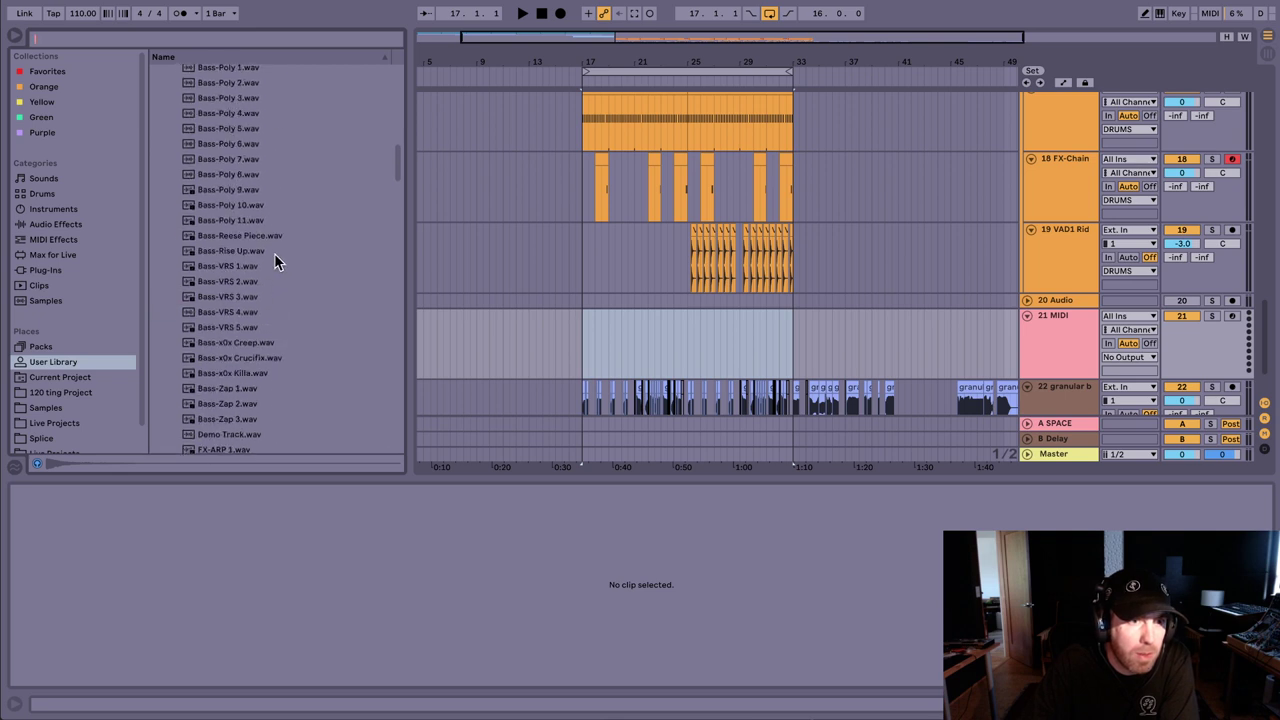
pyautogui.scroll(3, 274, 253)
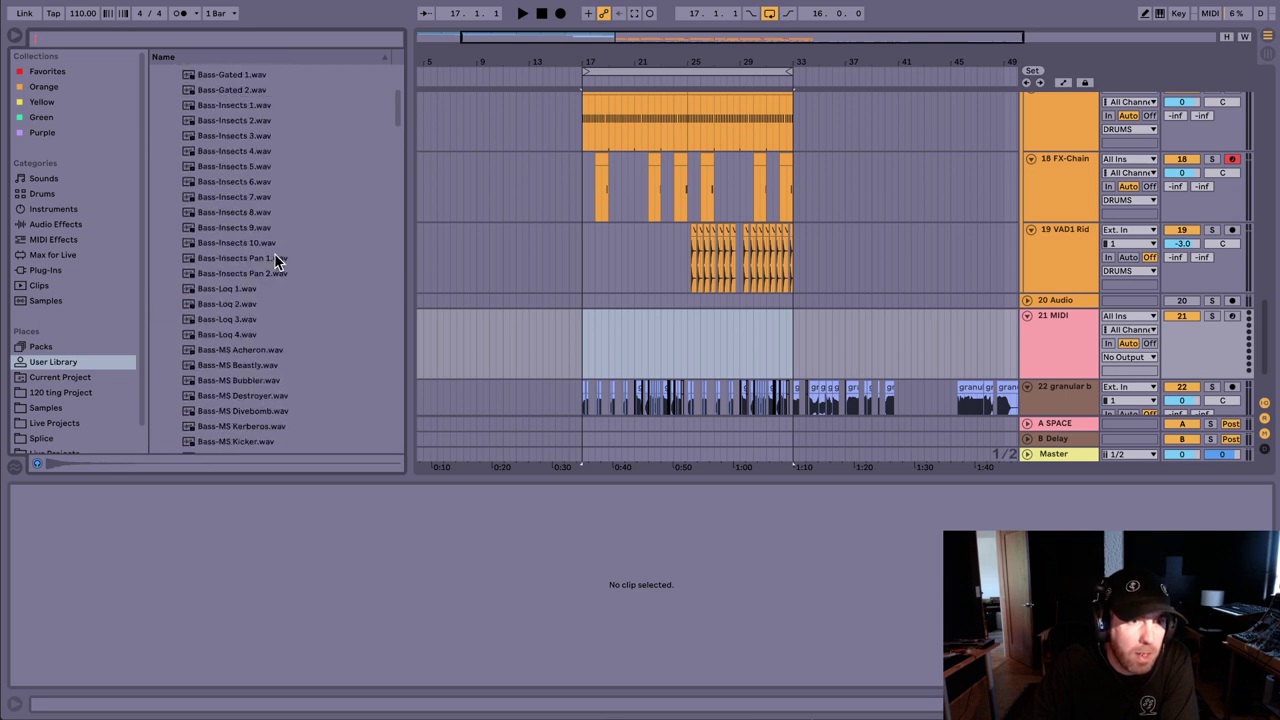
pyautogui.scroll(-15, 272, 258)
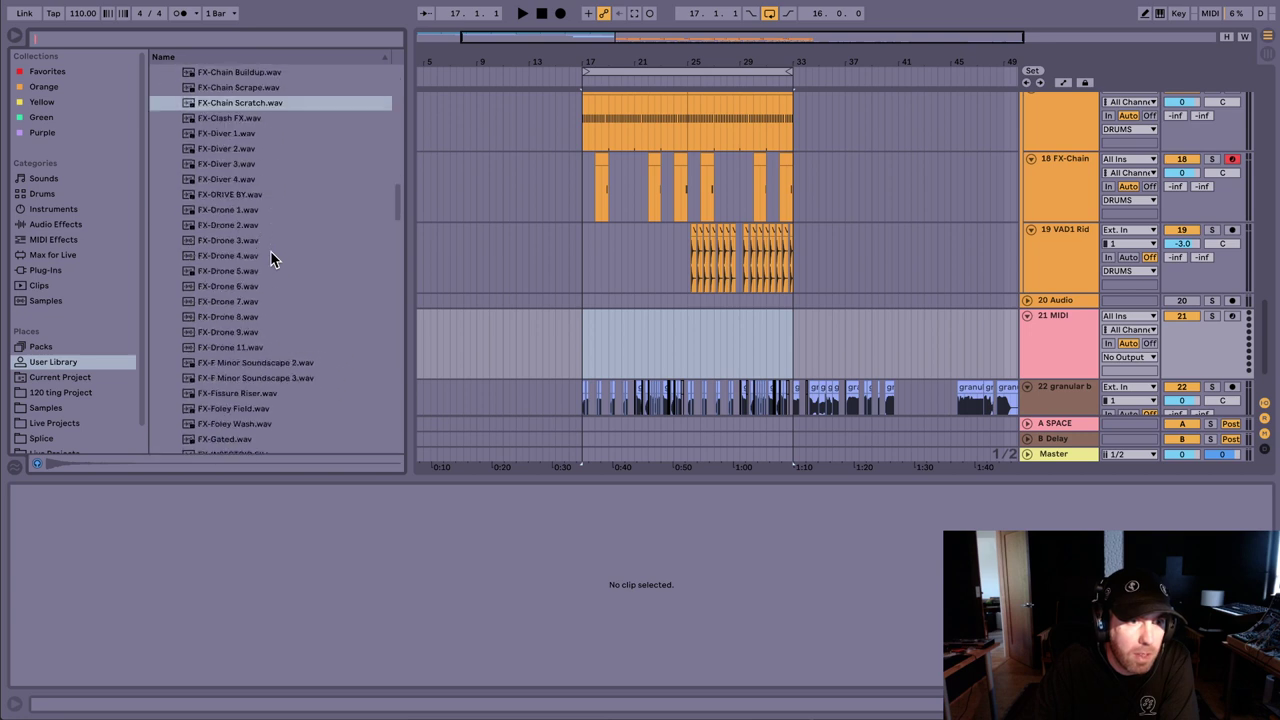
pyautogui.scroll(-8, 271, 257)
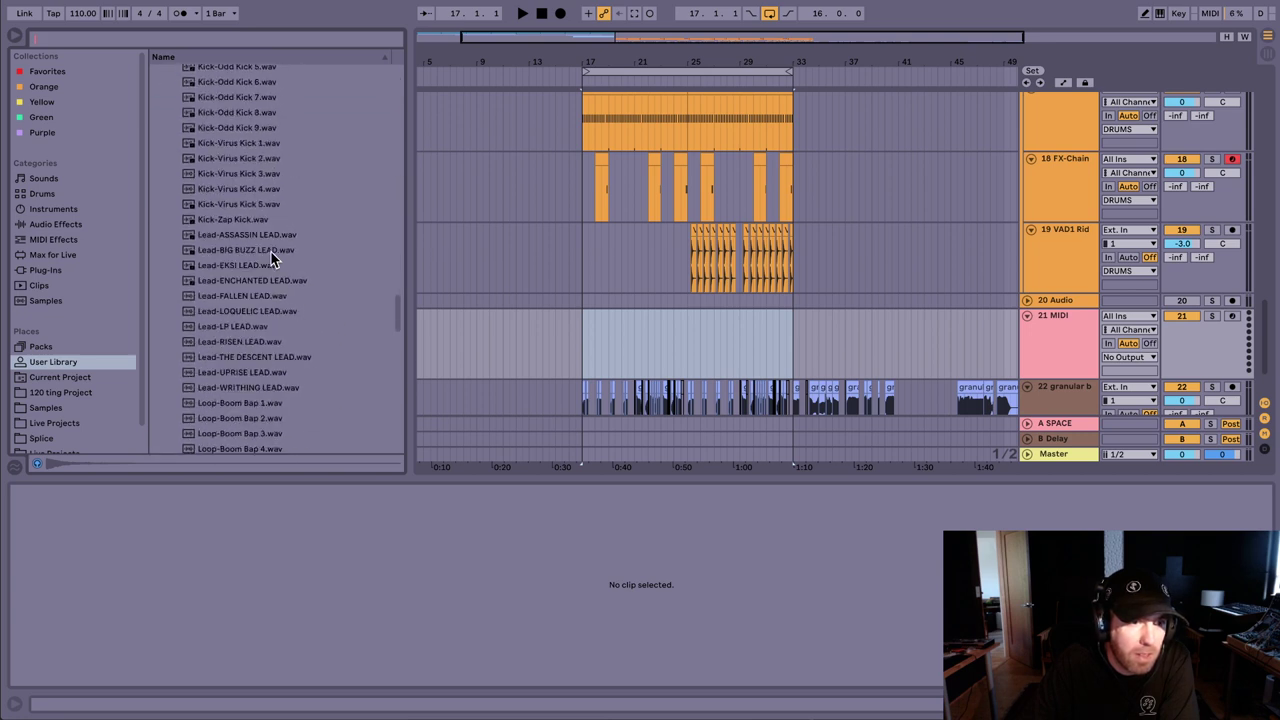
pyautogui.scroll(1, 257, 150)
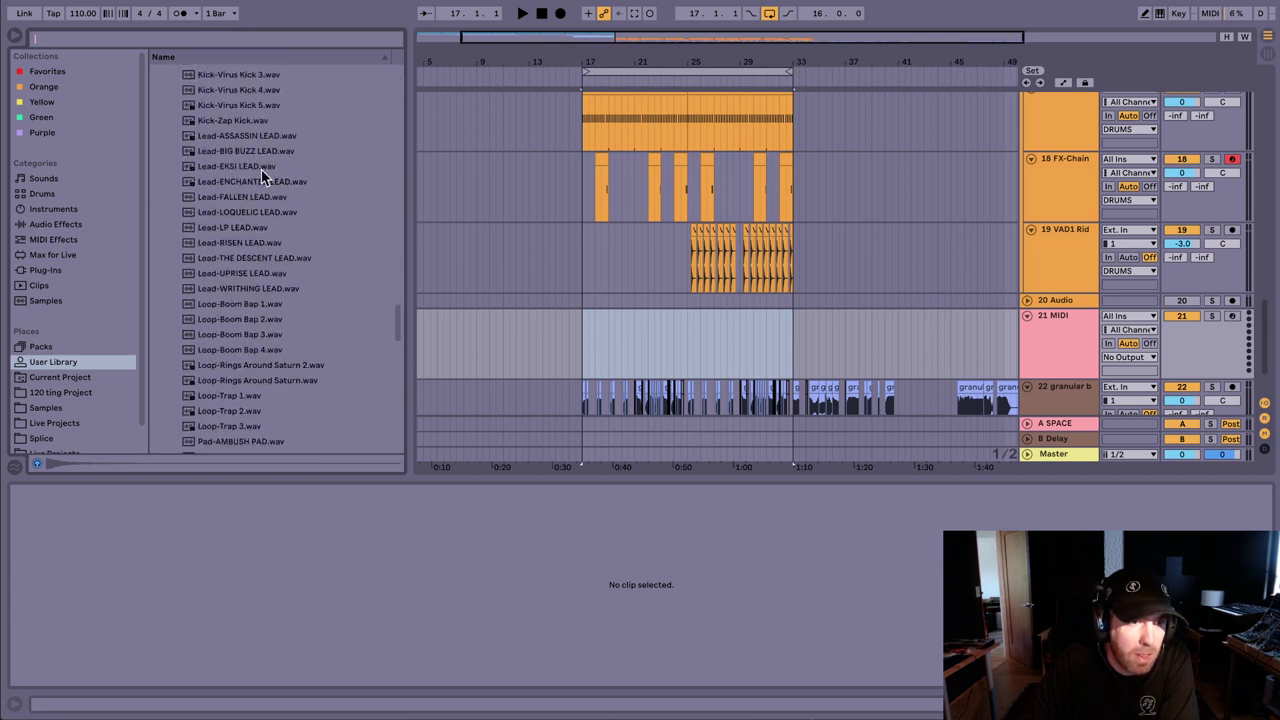
pyautogui.click(250, 288)
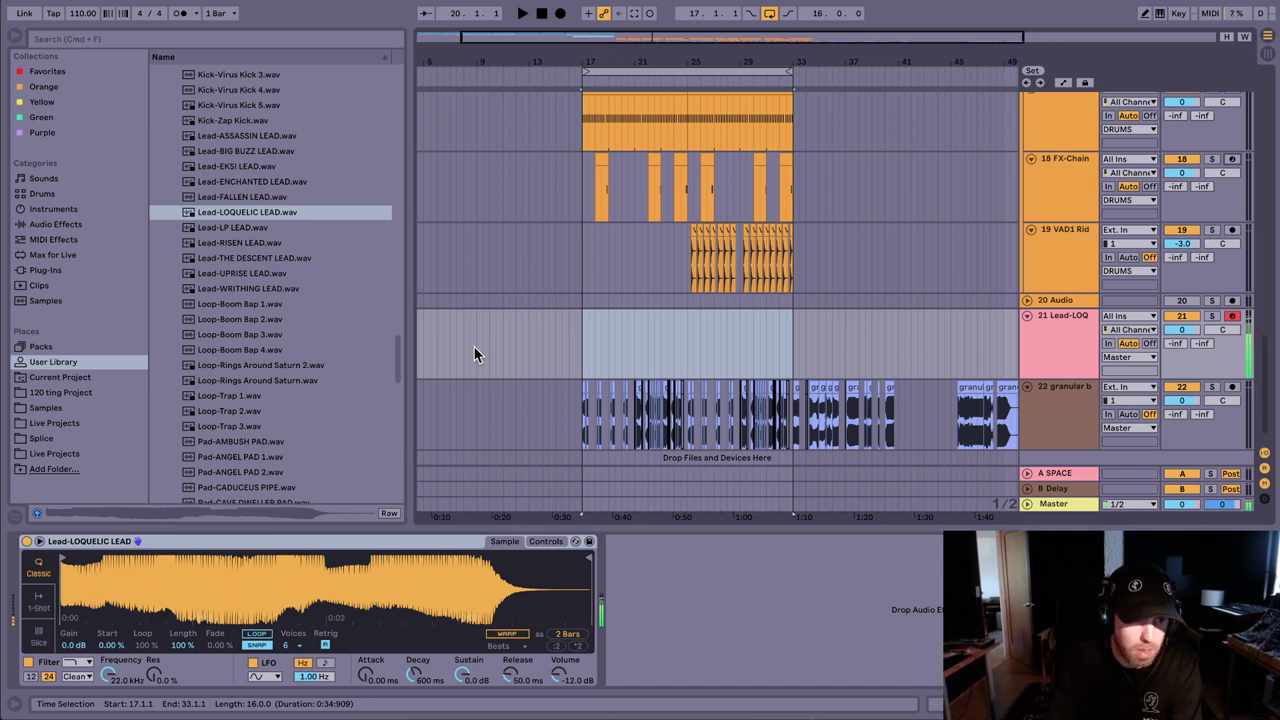
# Step: Loop the lead sample in Simpler, move its end ahead of the decaying tail and set Fade to 23.4 %
pyautogui.click(256, 634)
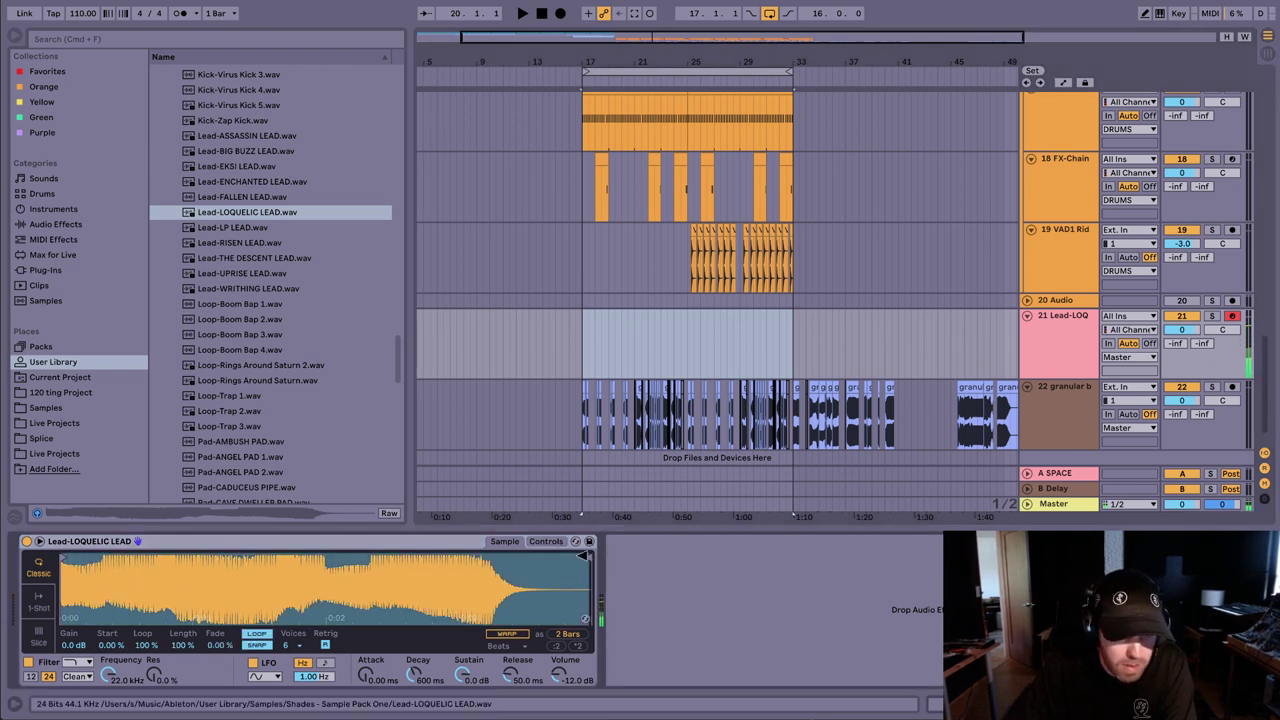
pyautogui.moveTo(591, 557); pyautogui.dragTo(473, 557)
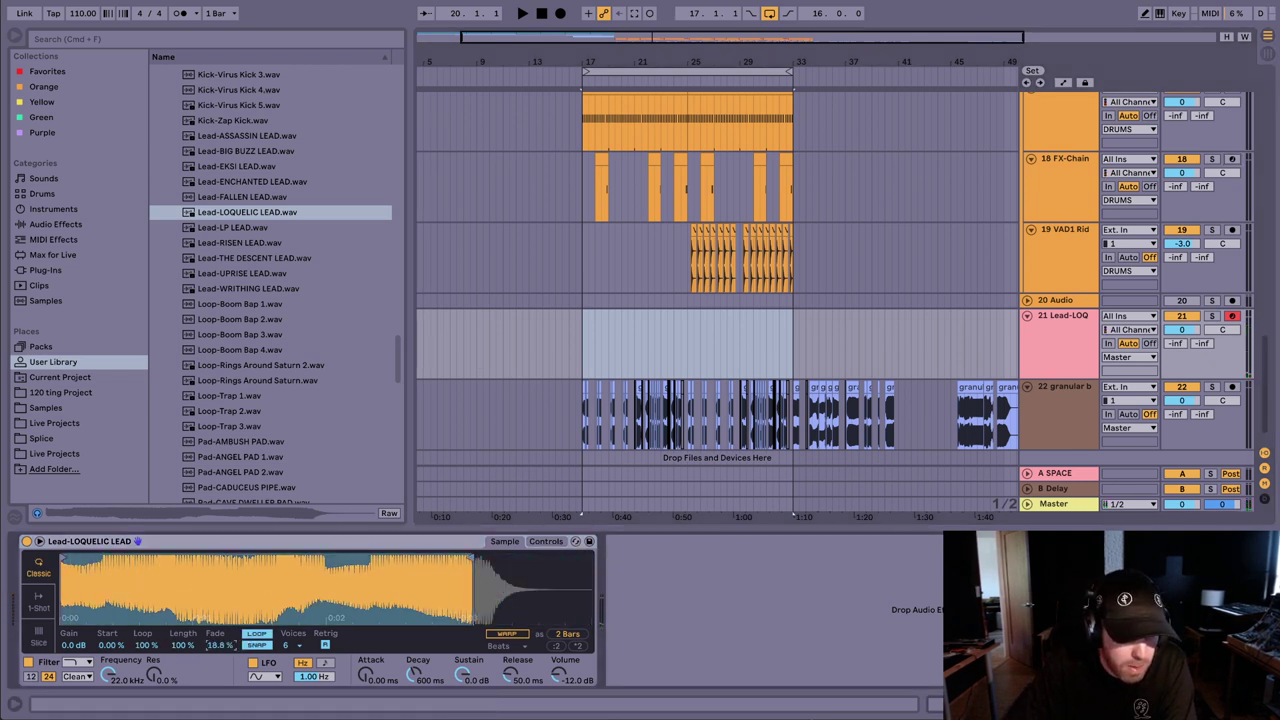
pyautogui.moveTo(218, 644); pyautogui.dragTo(218, 636)
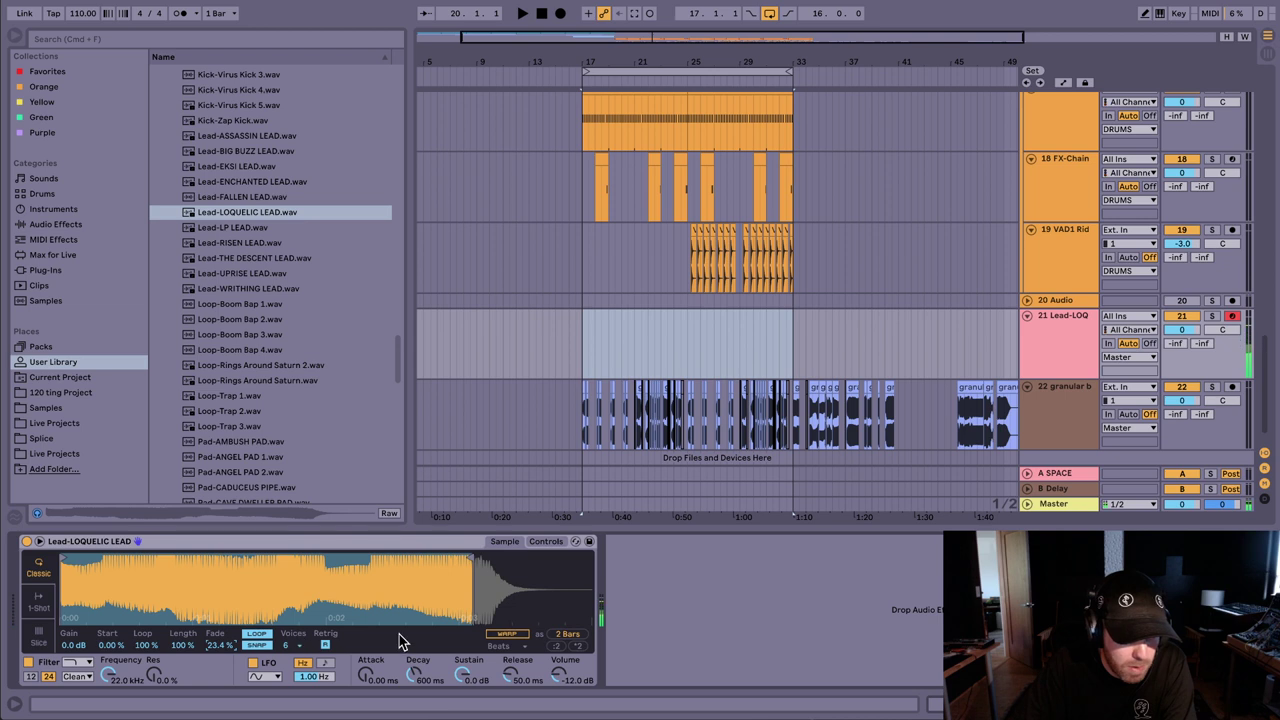
pyautogui.rightClick(420, 598)
pyautogui.click(410, 549)
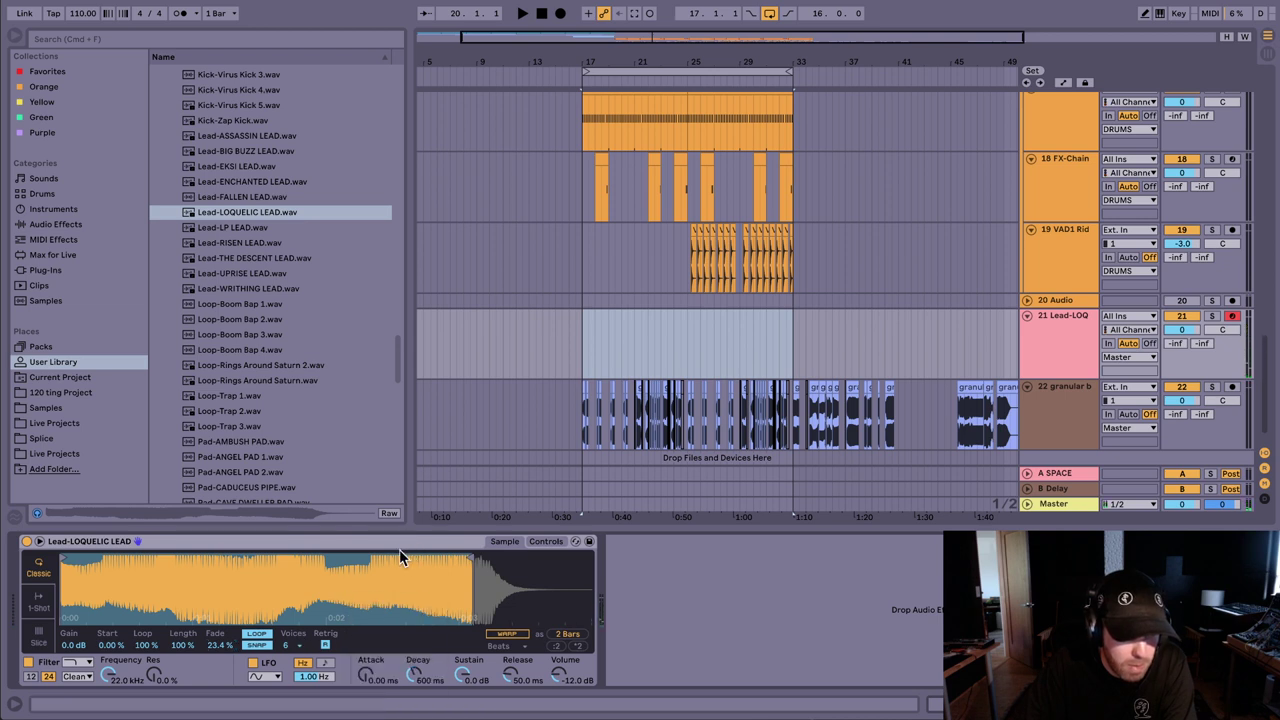
# Step: Convert the lead's Simpler to Sampler and set its pitch section's Glide mode to Glide with a 50.0 ms time
pyautogui.rightClick(468, 546)
pyautogui.click(470, 718)
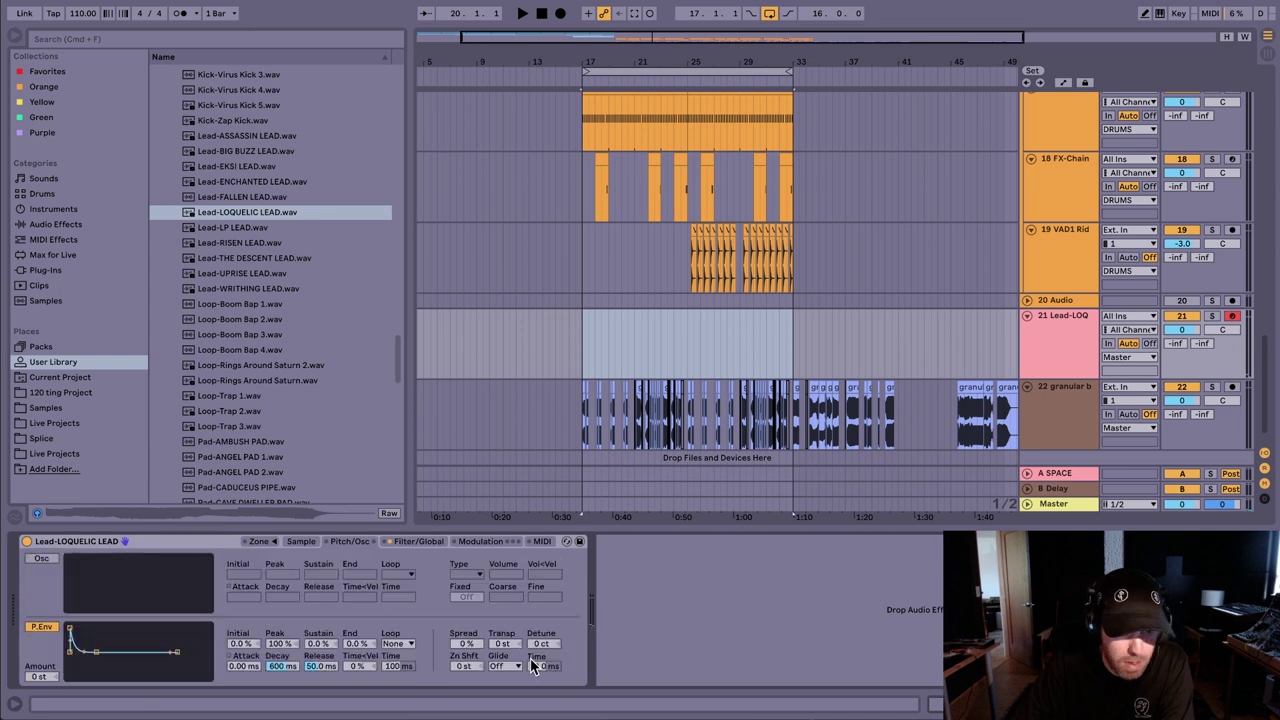
pyautogui.click(507, 666)
pyautogui.click(508, 707)
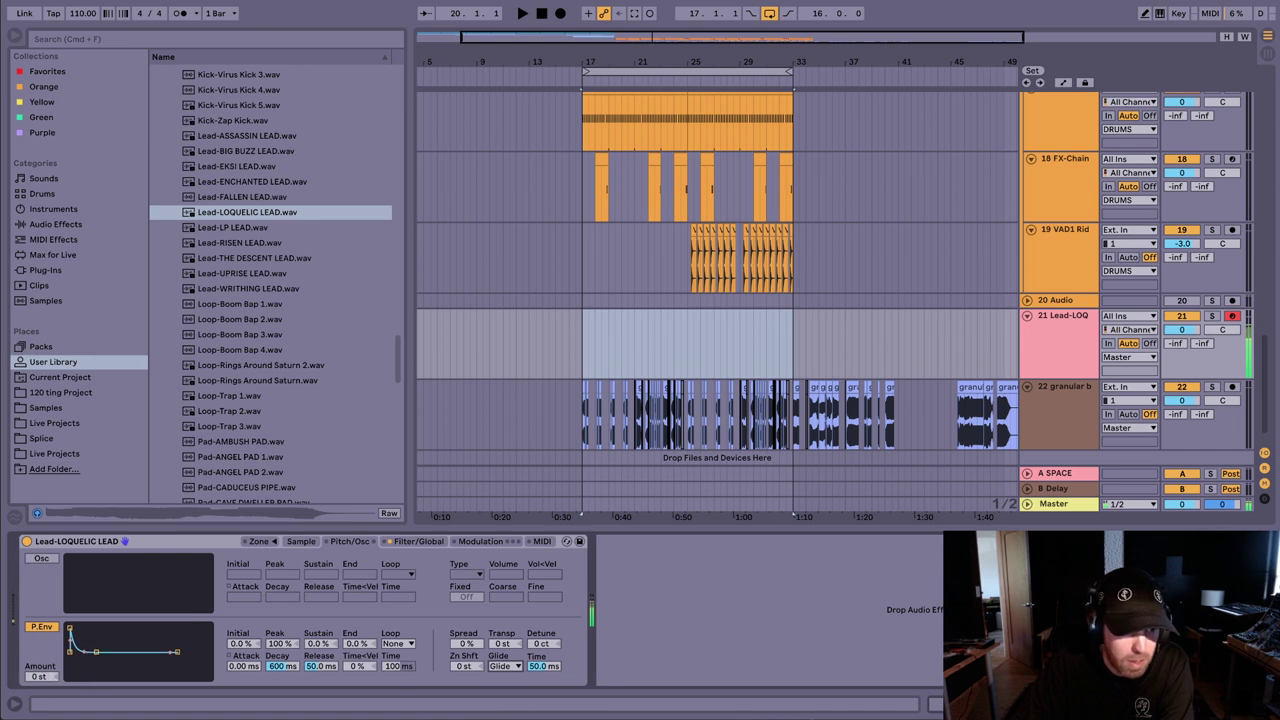
# Step: Try different pitch-envelope amounts on the Sampler lead, including -48 st and +11 st
pyautogui.moveTo(42, 676); pyautogui.dragTo(40, 668)
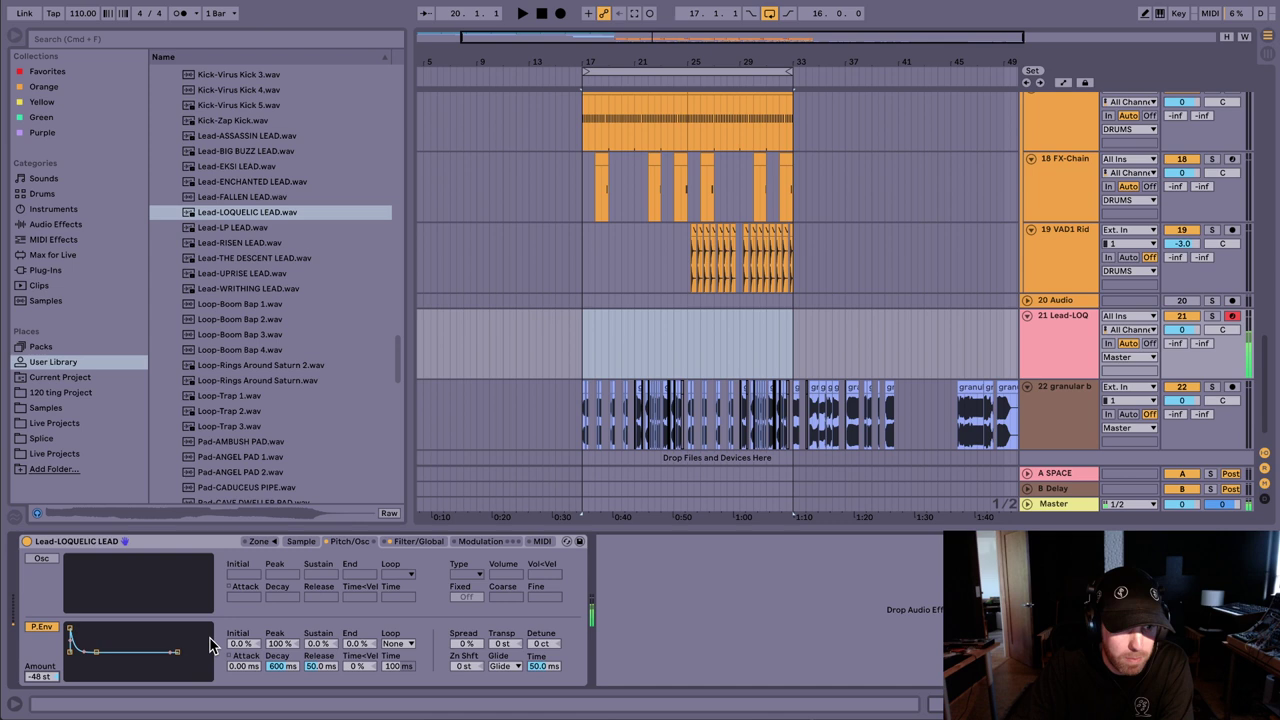
pyautogui.moveTo(38, 677); pyautogui.dragTo(38, 618)
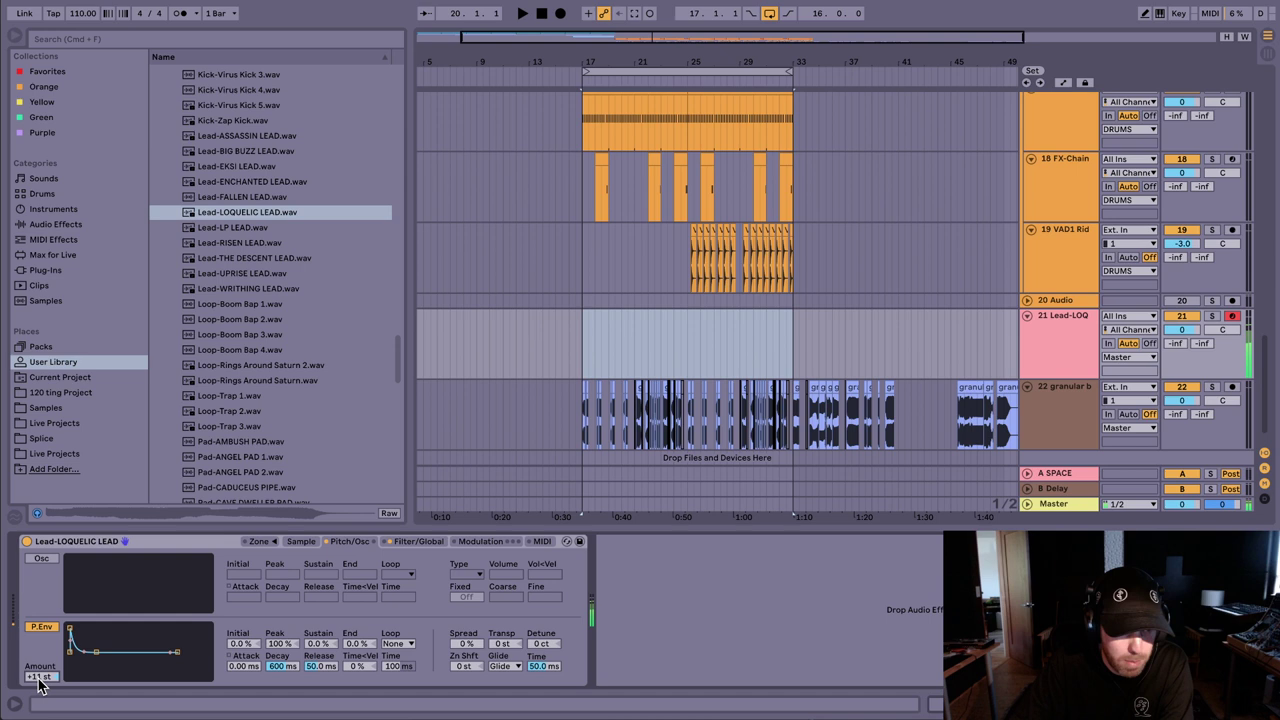
pyautogui.moveTo(38, 677); pyautogui.dragTo(38, 718)
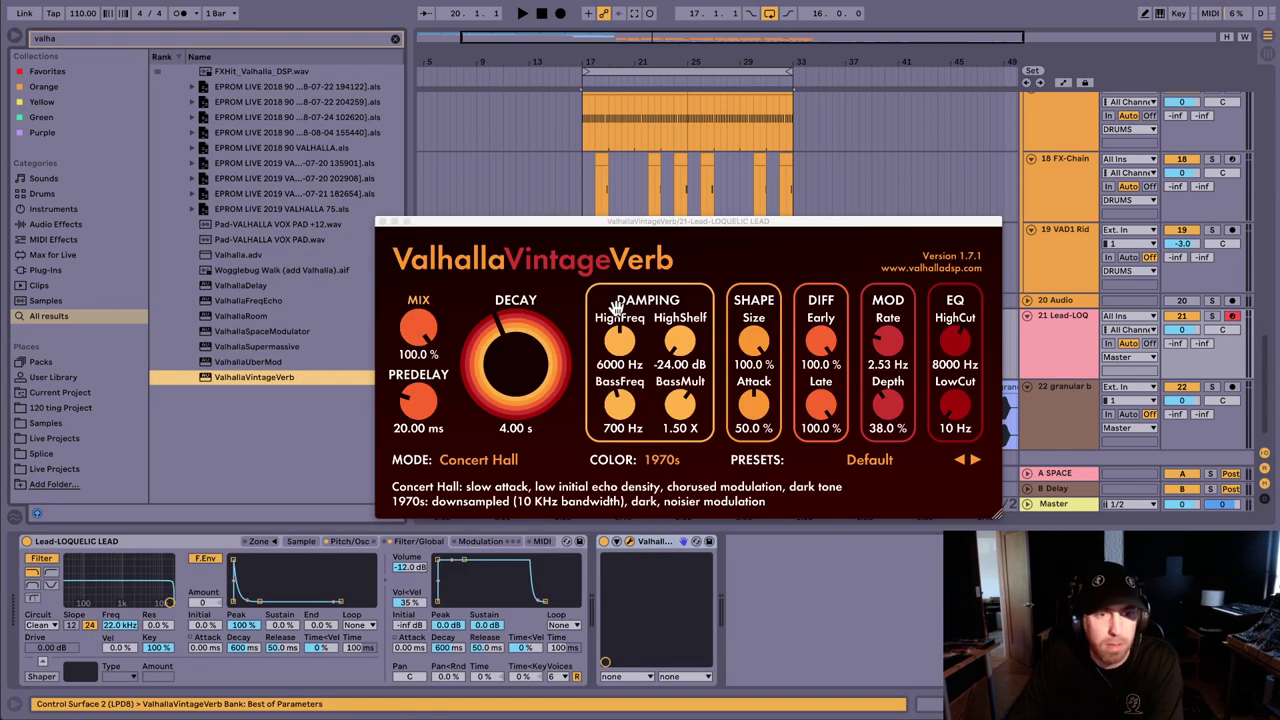
# Step: Add ValhallaVintageVerb to the lead with Decay 0.69 s, Predelay 2.73 ms, Mix 36.8 %, Size 63.2 %, BassMult 0.98 X and LowCut 90 Hz
pyautogui.moveTo(752, 344); pyautogui.dragTo(737, 455)
pyautogui.moveTo(508, 348); pyautogui.dragTo(420, 405)
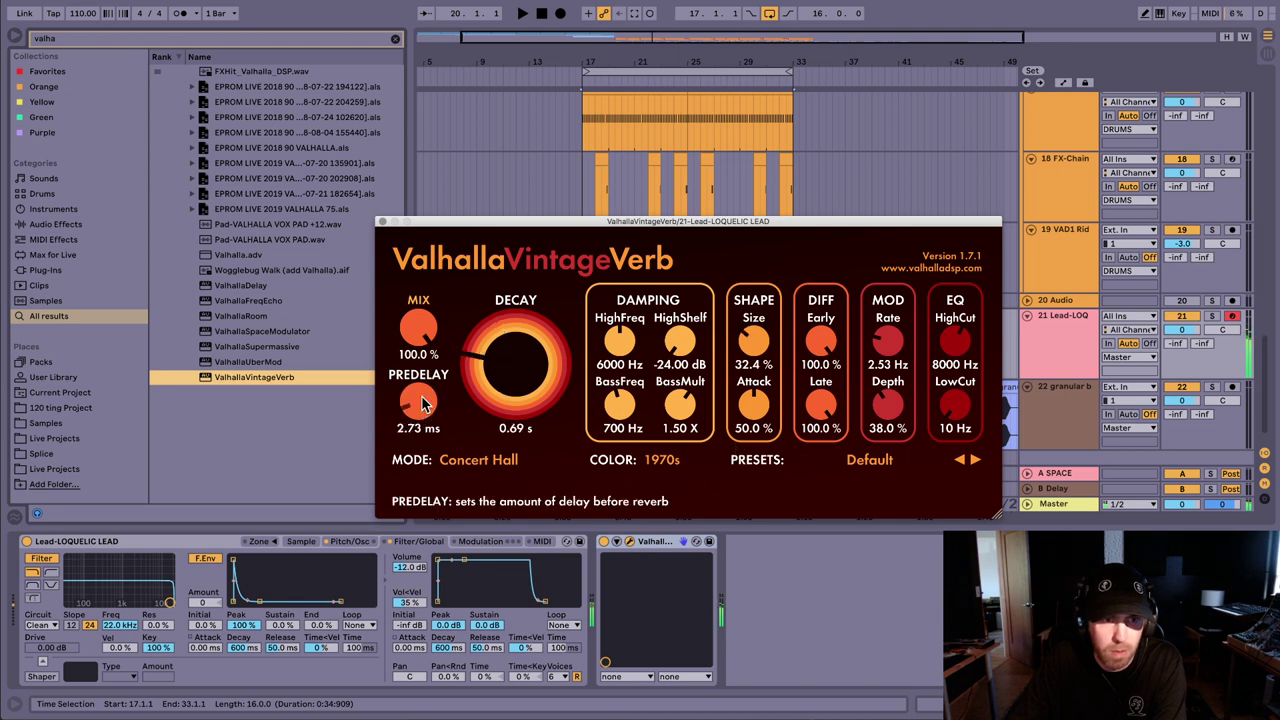
pyautogui.moveTo(418, 335); pyautogui.dragTo(418, 420)
pyautogui.moveTo(754, 342); pyautogui.dragTo(766, 300)
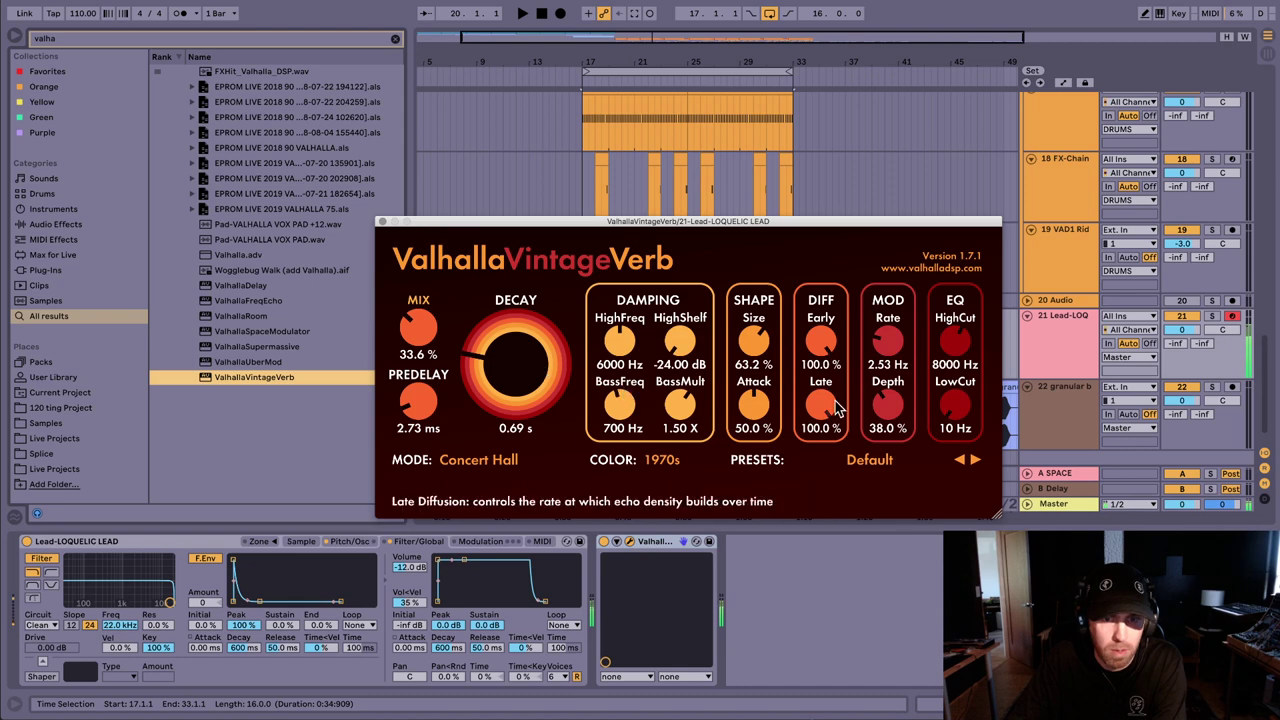
pyautogui.moveTo(959, 408); pyautogui.dragTo(960, 405)
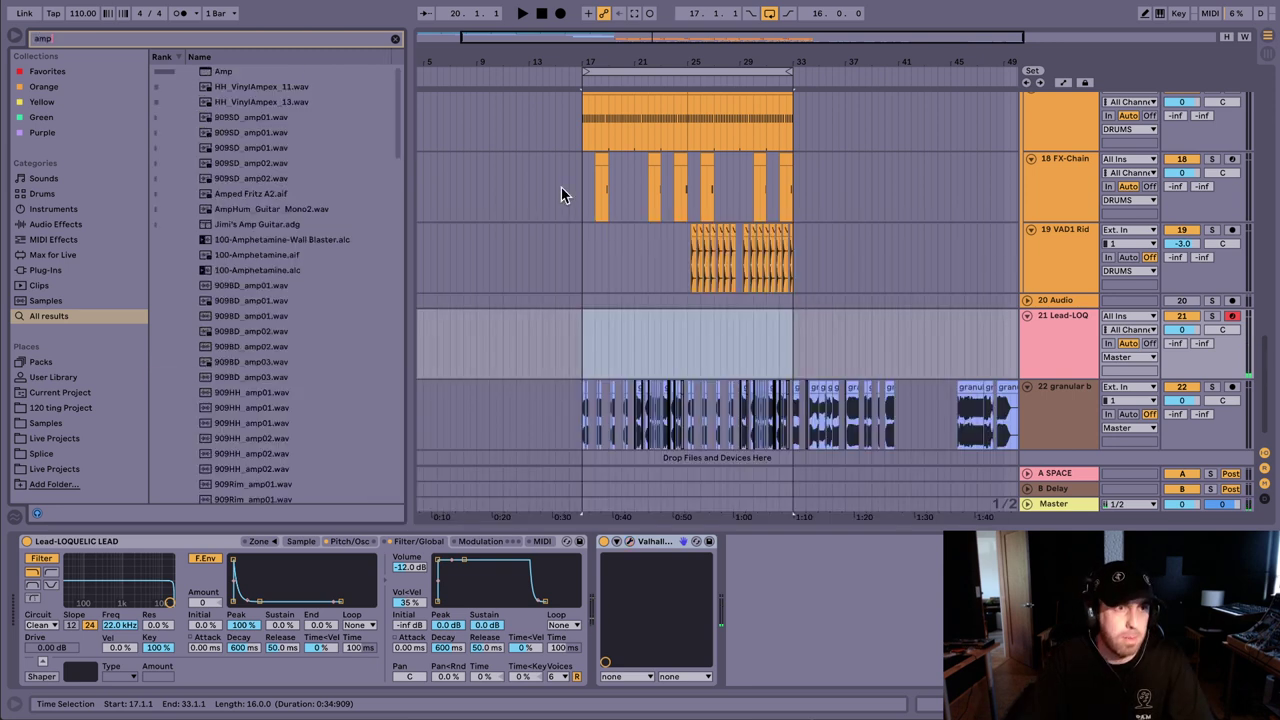
# Step: Add the Amp effect after the reverb on the lead track and set its Gain to 6.59
pyautogui.press('Down')
pyautogui.press('Return')
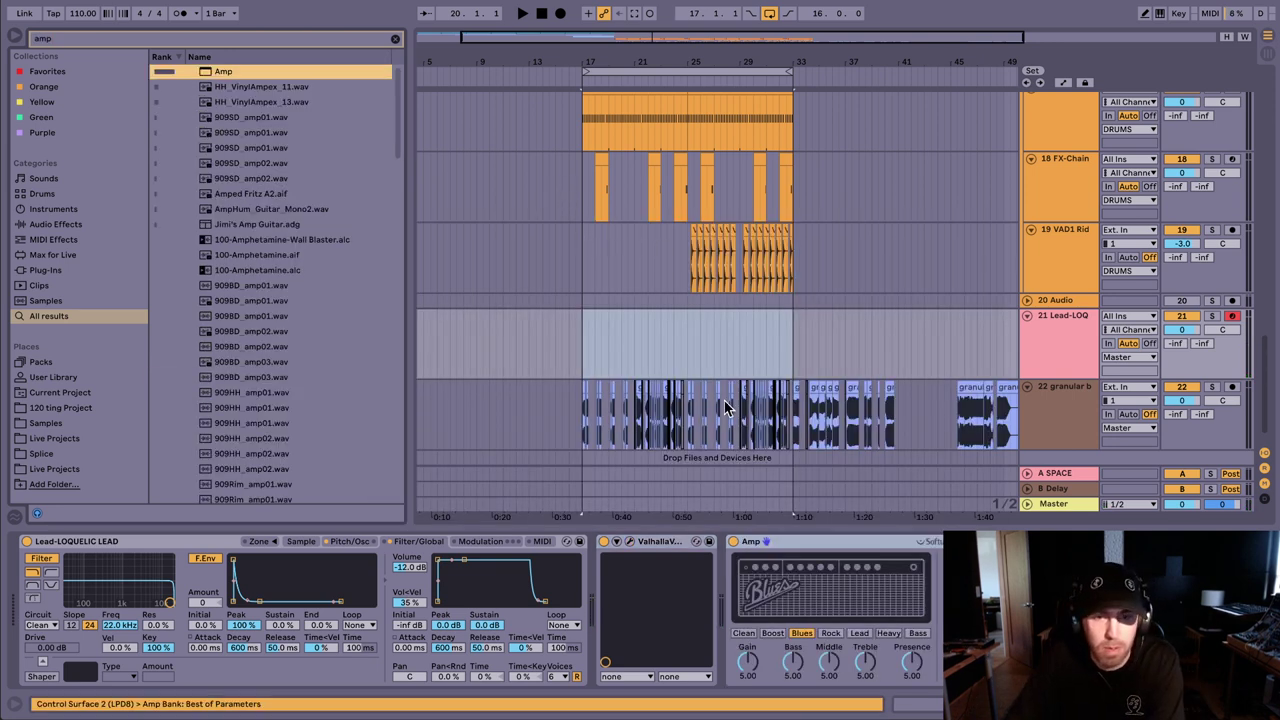
pyautogui.click(926, 549)
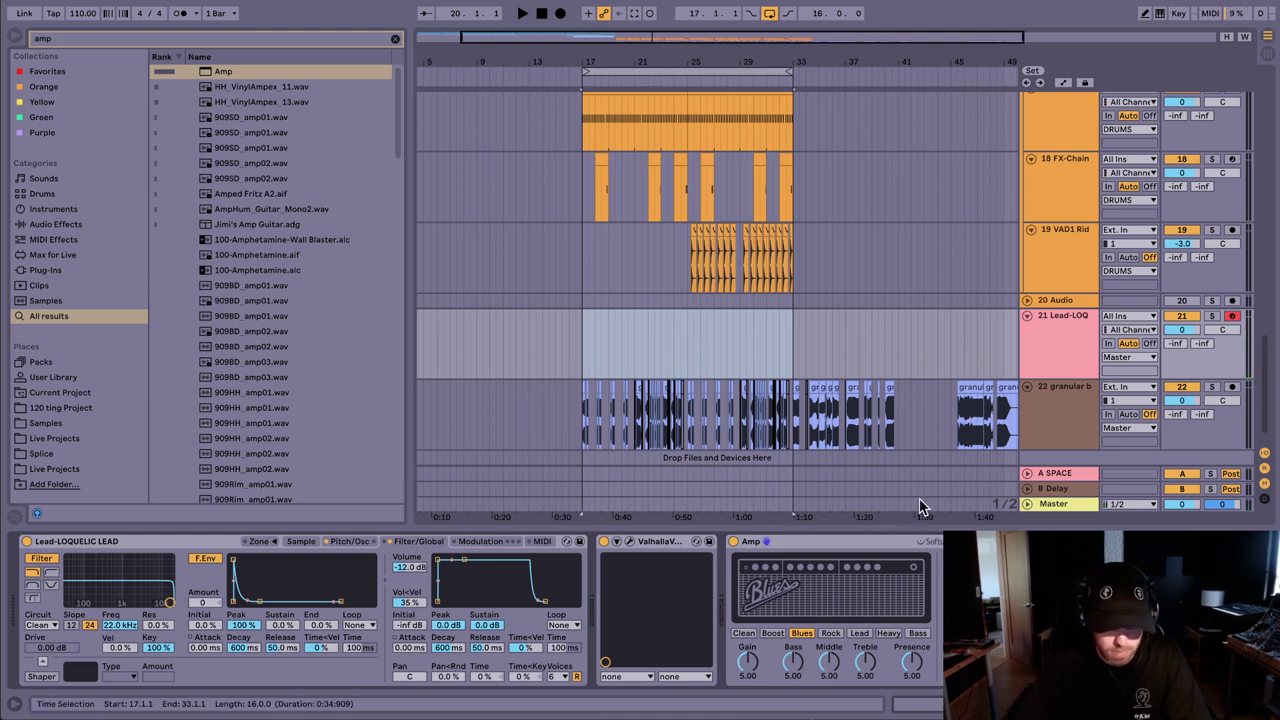
pyautogui.moveTo(755, 668); pyautogui.dragTo(755, 645)
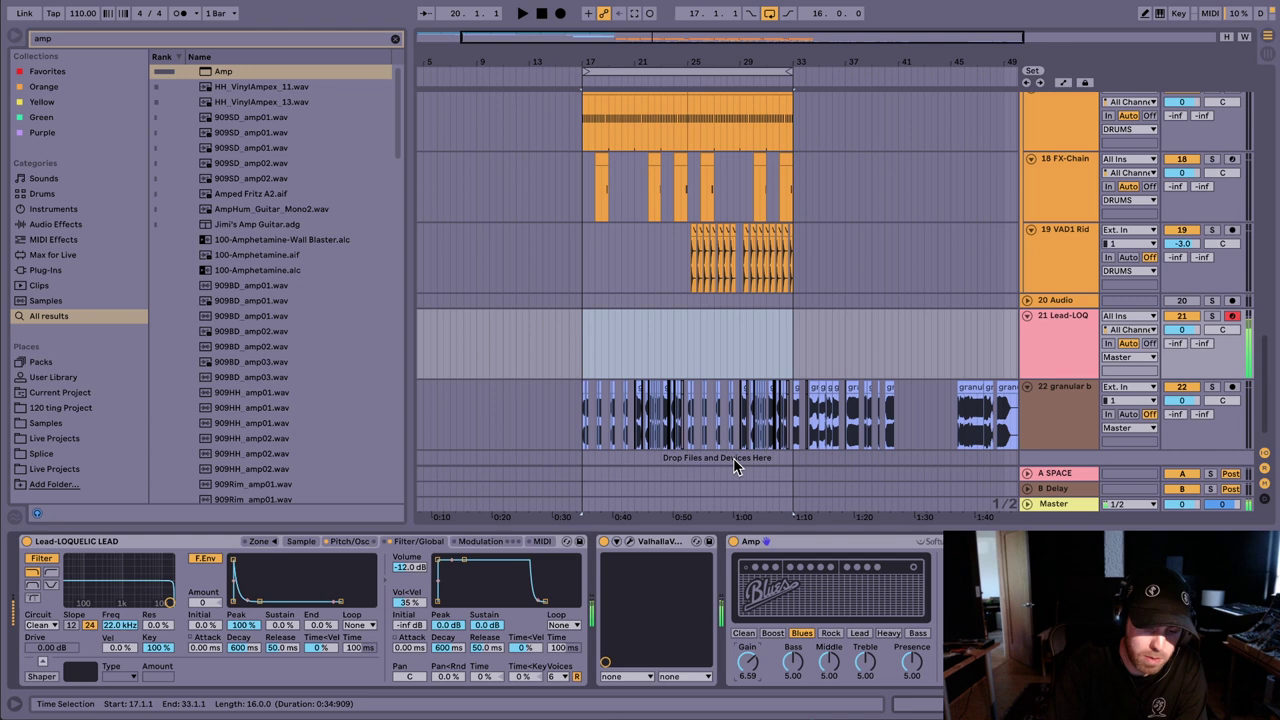
pyautogui.doubleClick(724, 338)
pyautogui.press('Delete')
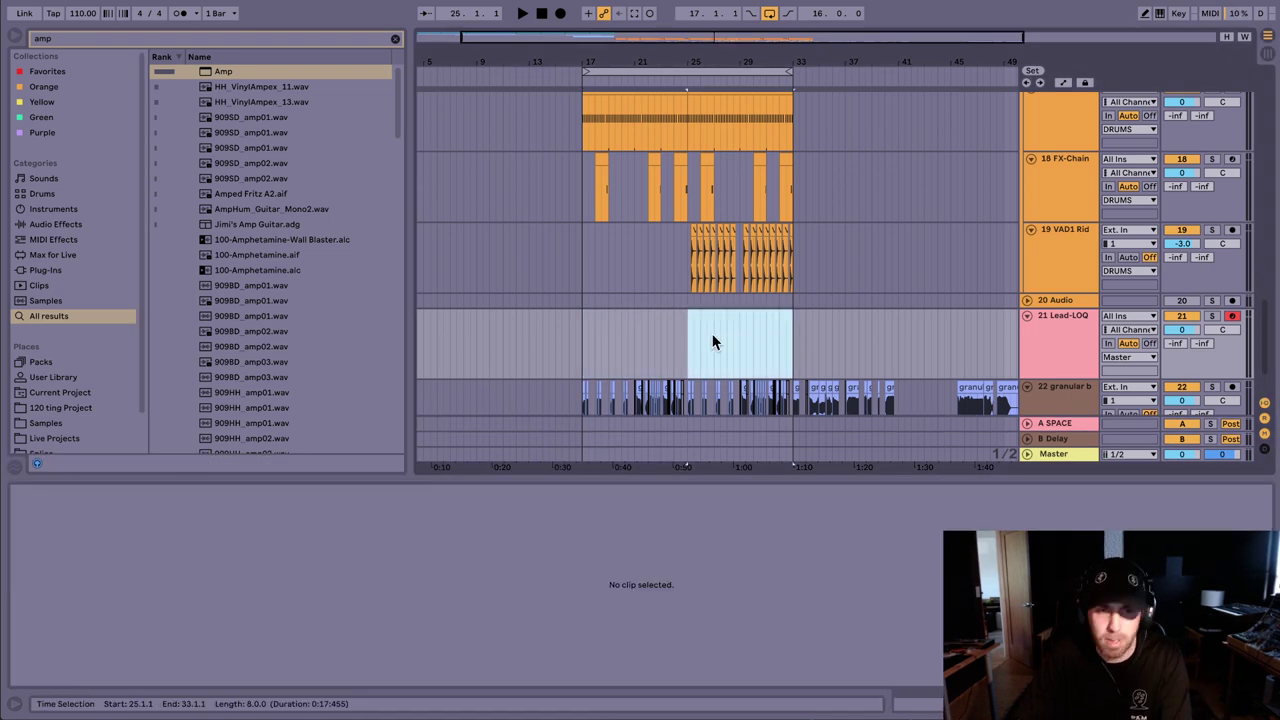
pyautogui.click(689, 331)
# Step: Set the lead reverb's Mix to 48.4 % and Size to 94.4 %, and switch the Amp model to Lead
pyautogui.doubleClick(1040, 358)
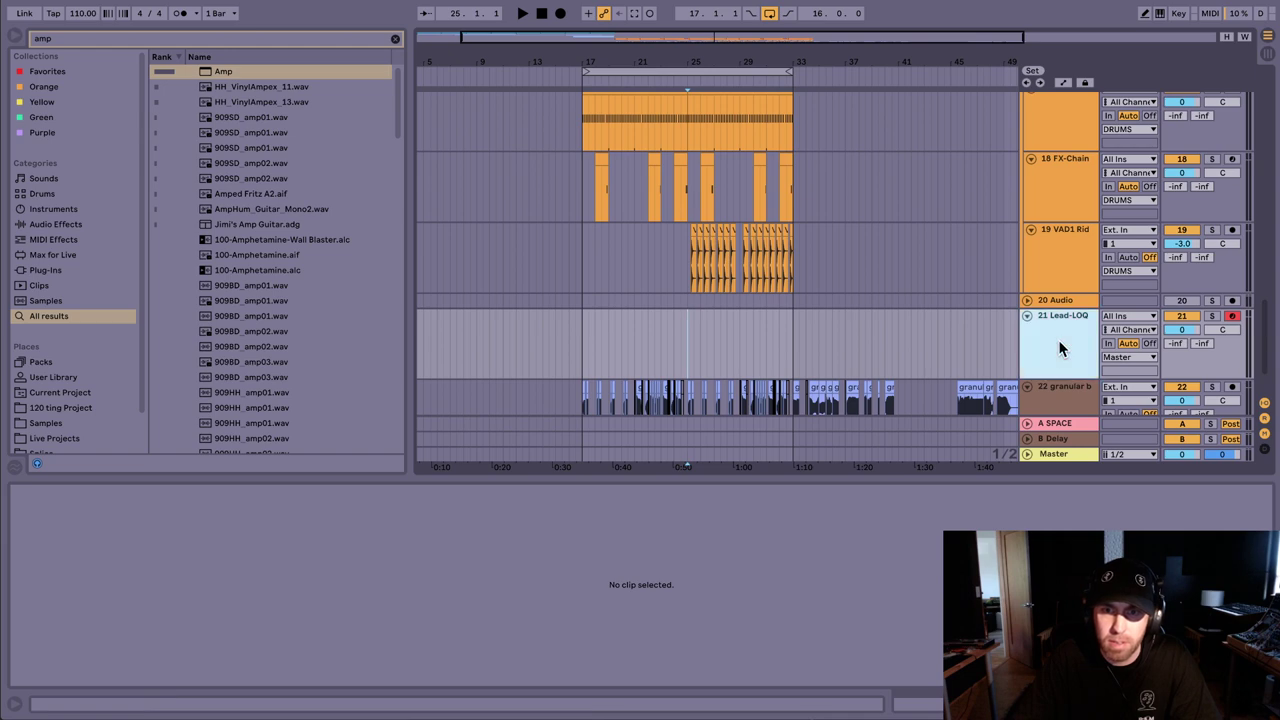
pyautogui.click(632, 542)
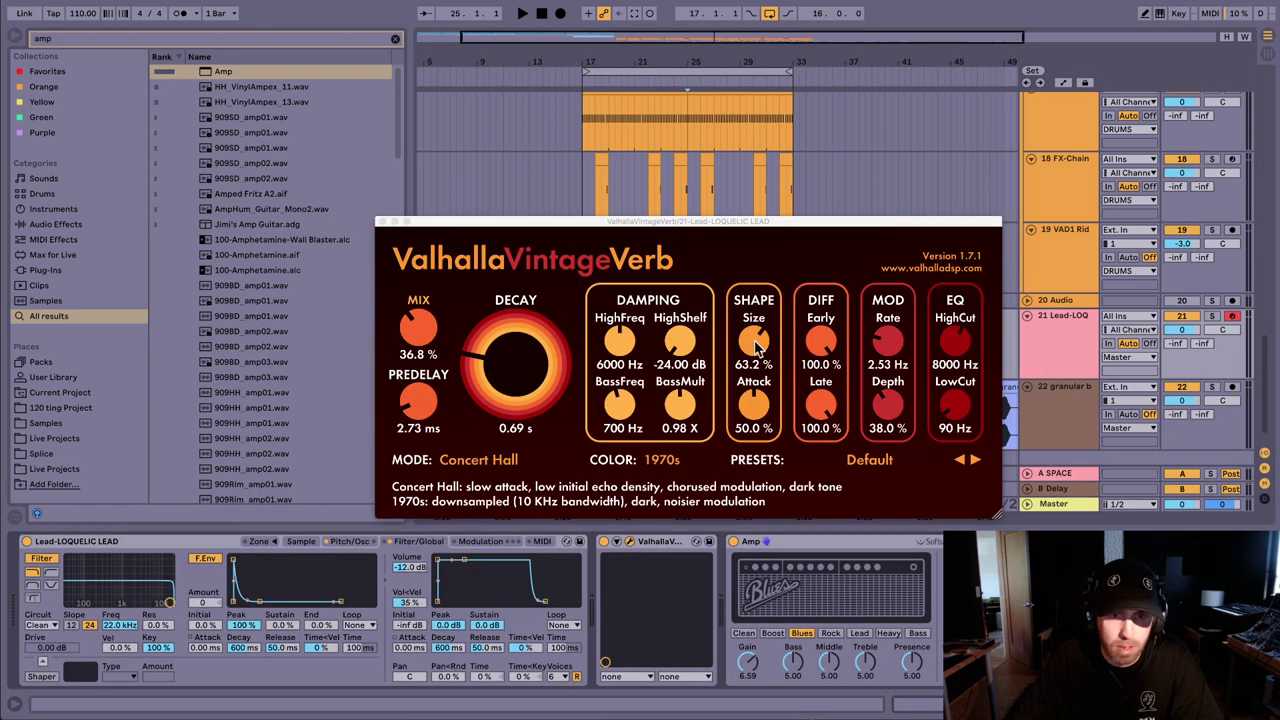
pyautogui.moveTo(425, 335); pyautogui.dragTo(436, 314)
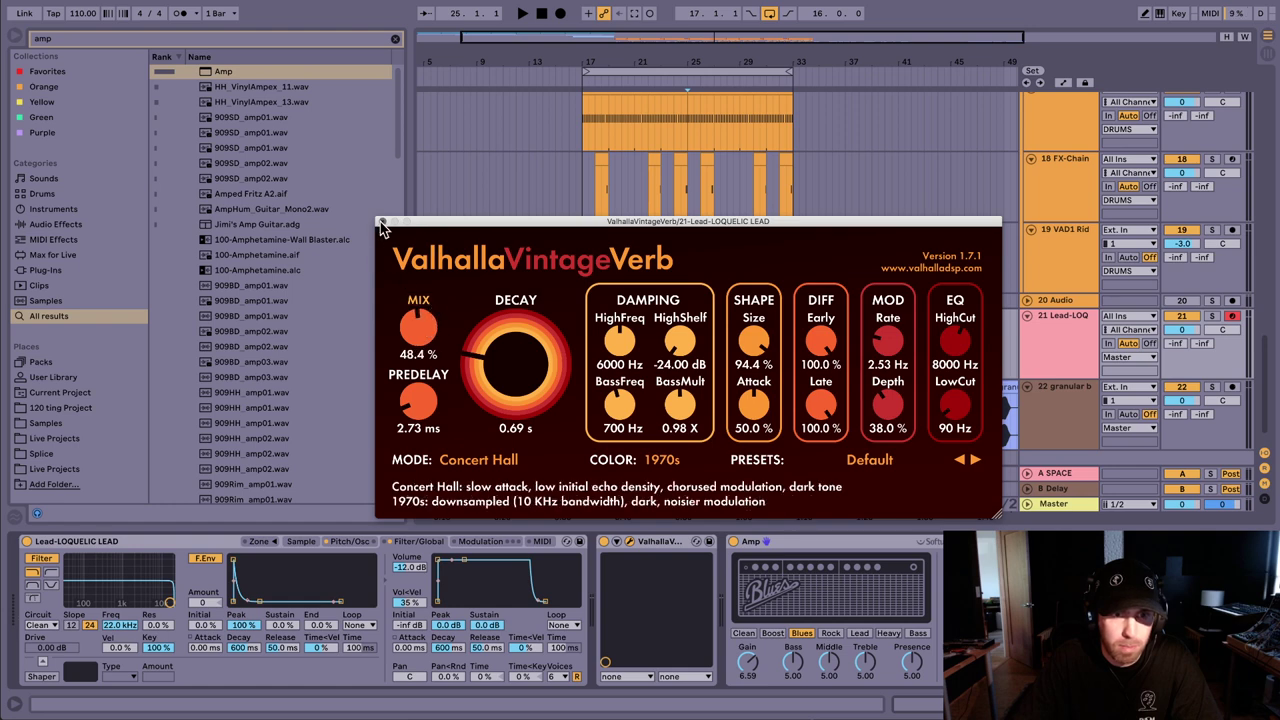
pyautogui.click(381, 222)
pyautogui.click(866, 631)
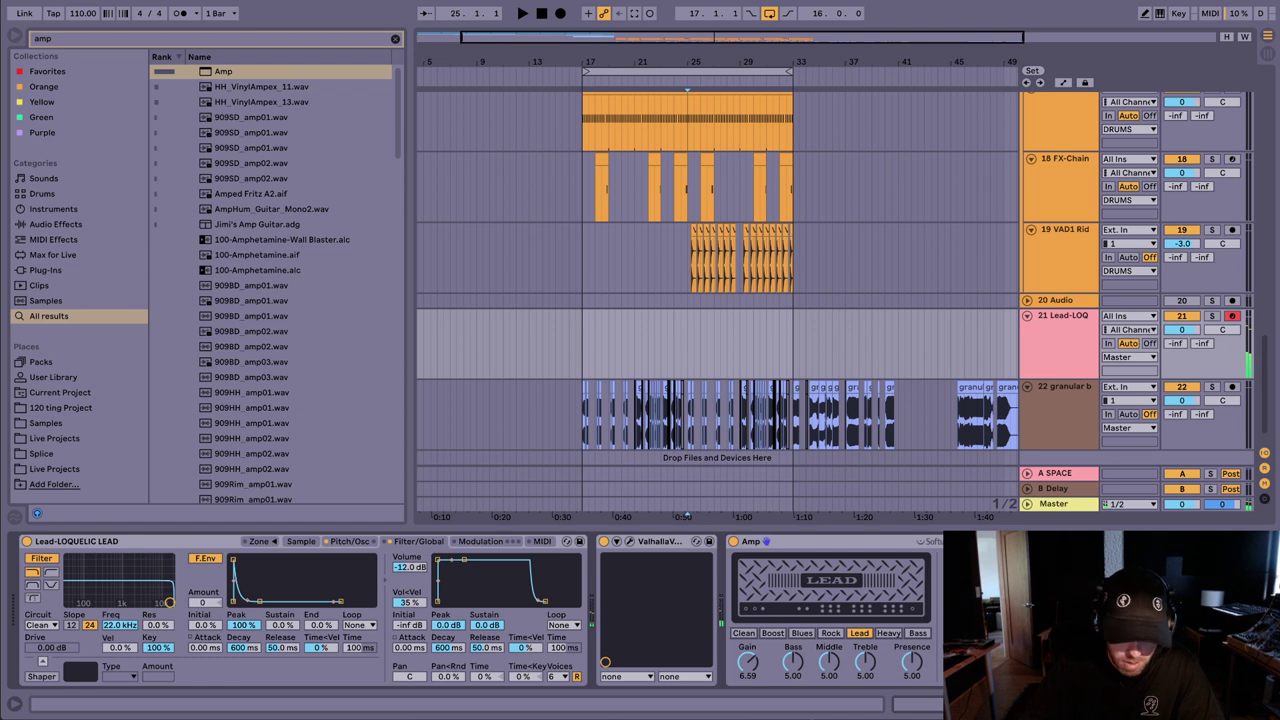
# Step: Try the OTT preset after the Amp with its low band switched off, and remove it from the lead track
pyautogui.hotkey('ctrl', 'f')
pyautogui.write('ott')
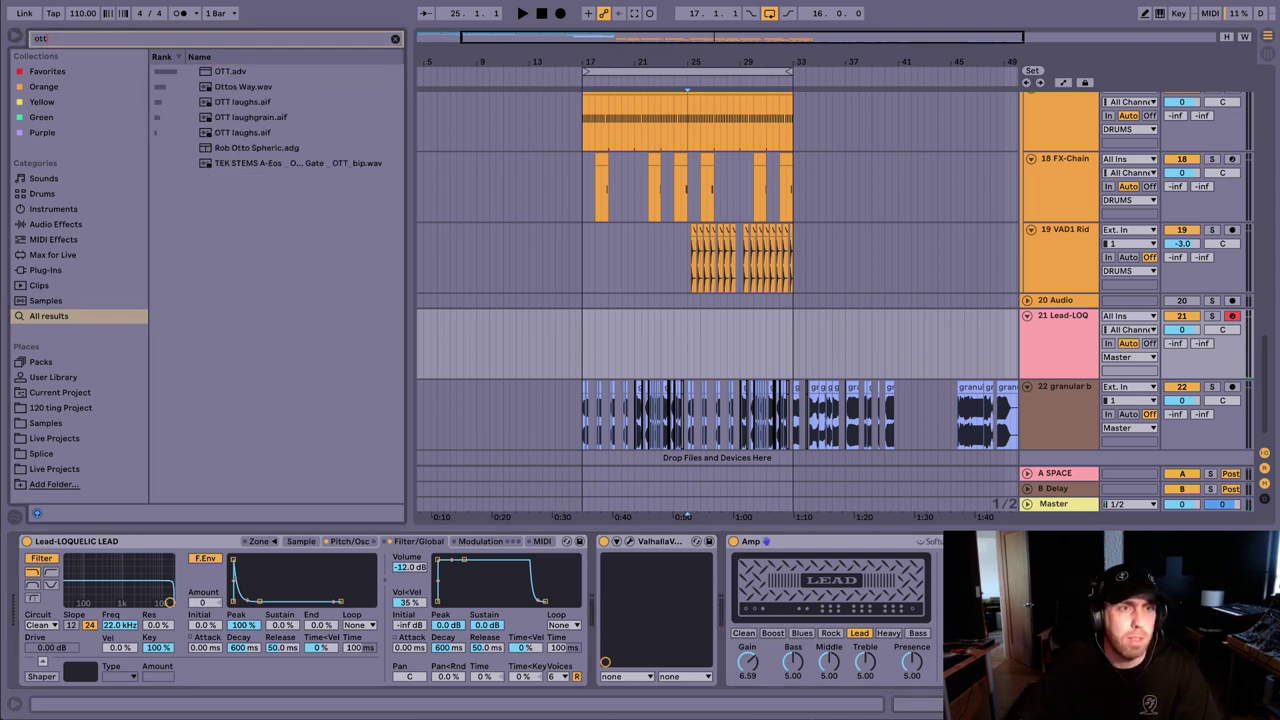
pyautogui.press('Down')
pyautogui.press('Return')
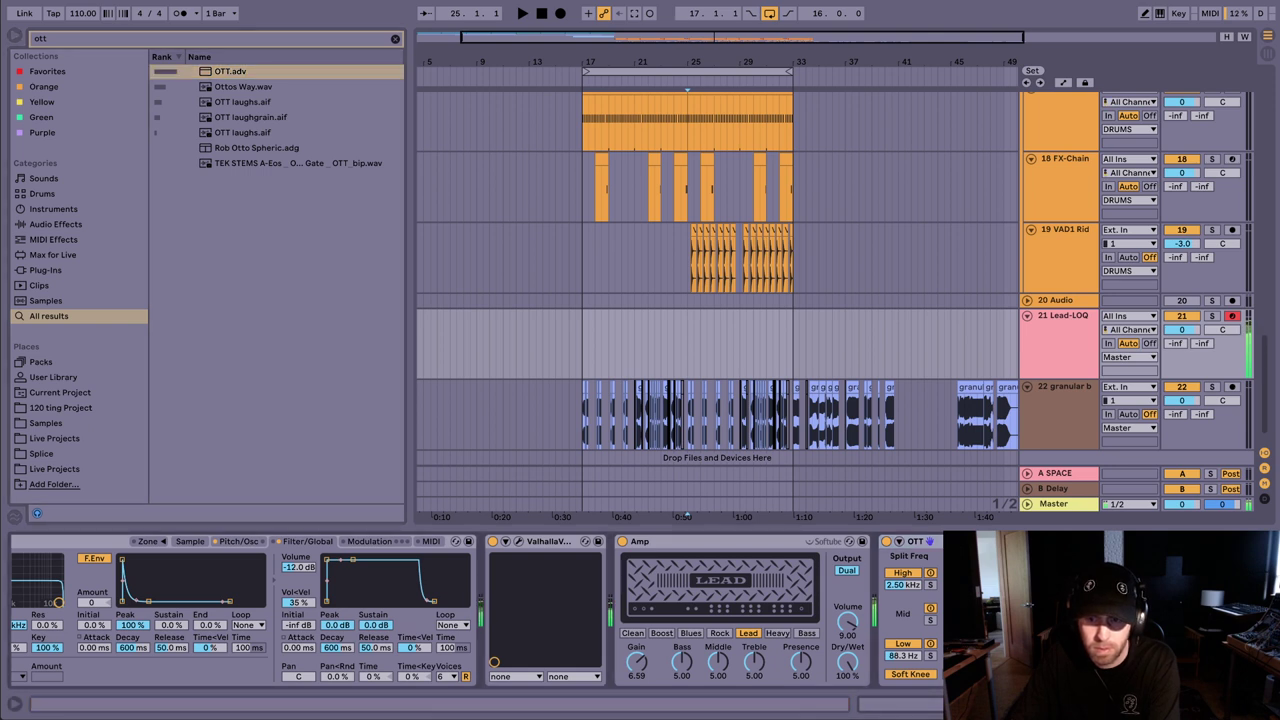
pyautogui.click(930, 644)
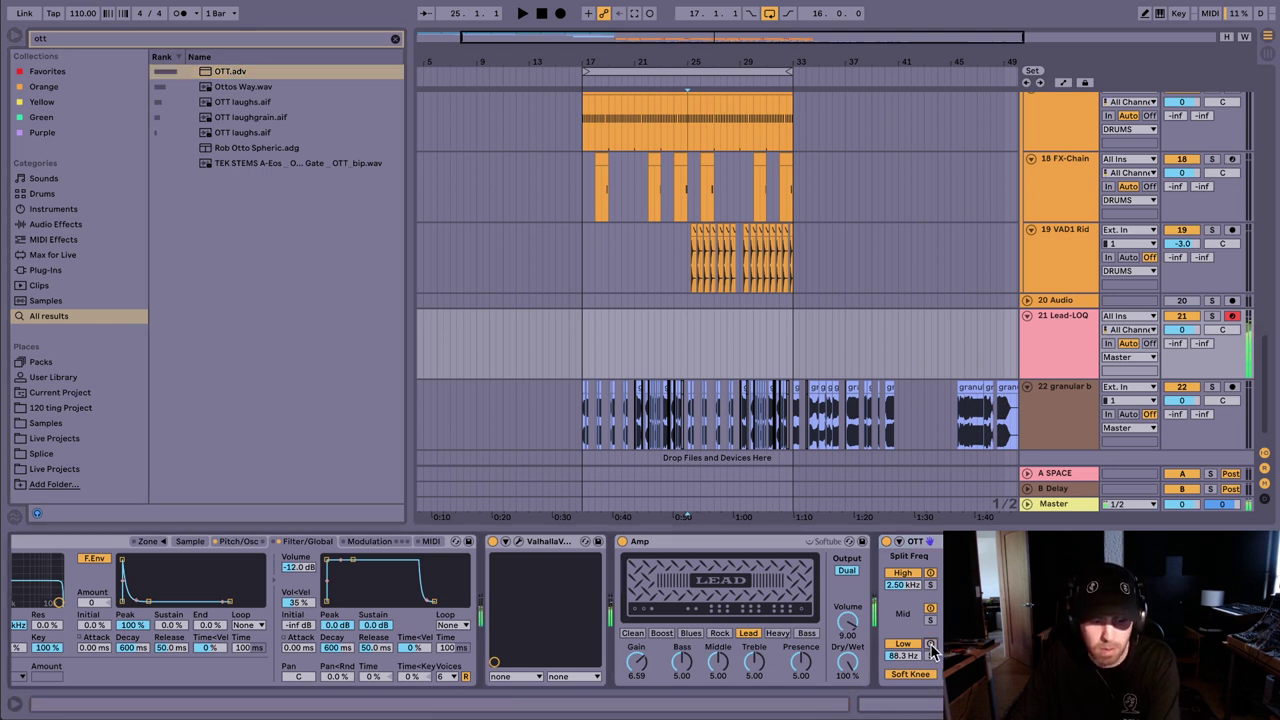
pyautogui.click(888, 541)
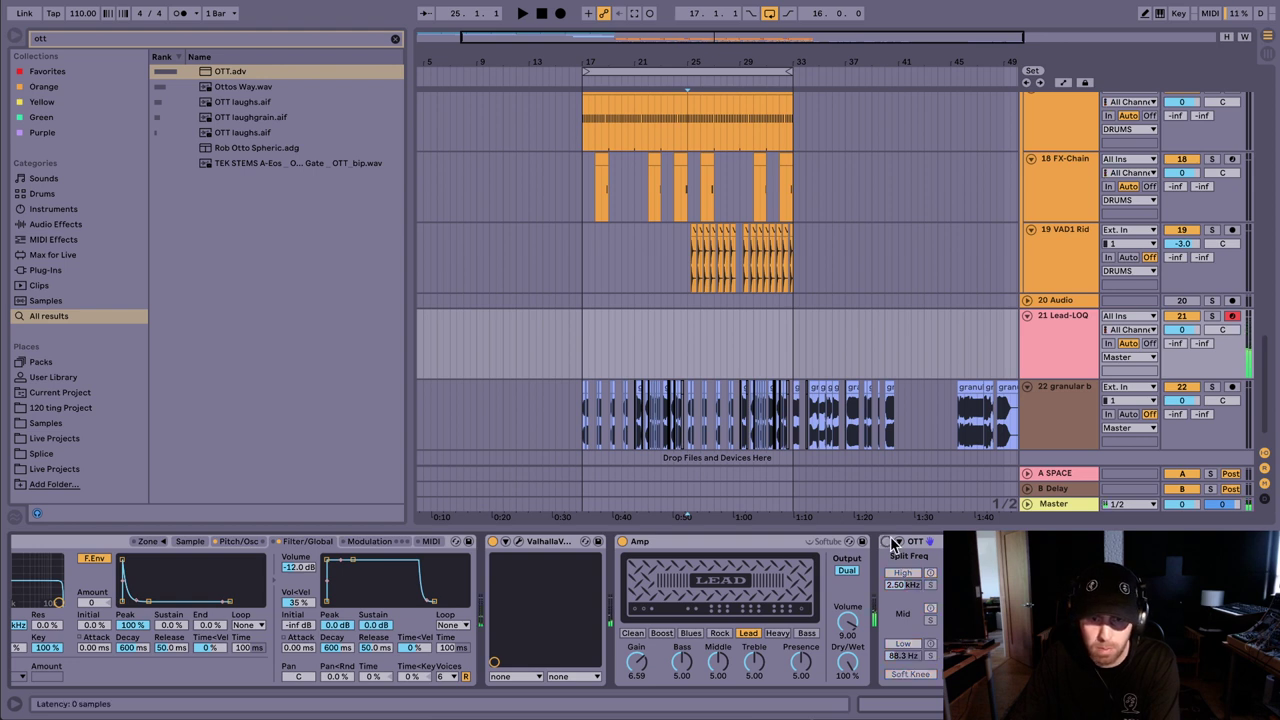
pyautogui.press('Delete')
# Step: Add EQ Eight to the lead track with its low cut at 135 Hz and move it between the reverb and the Amp
pyautogui.hotkey('ctrl', 'f')
pyautogui.write('eq')
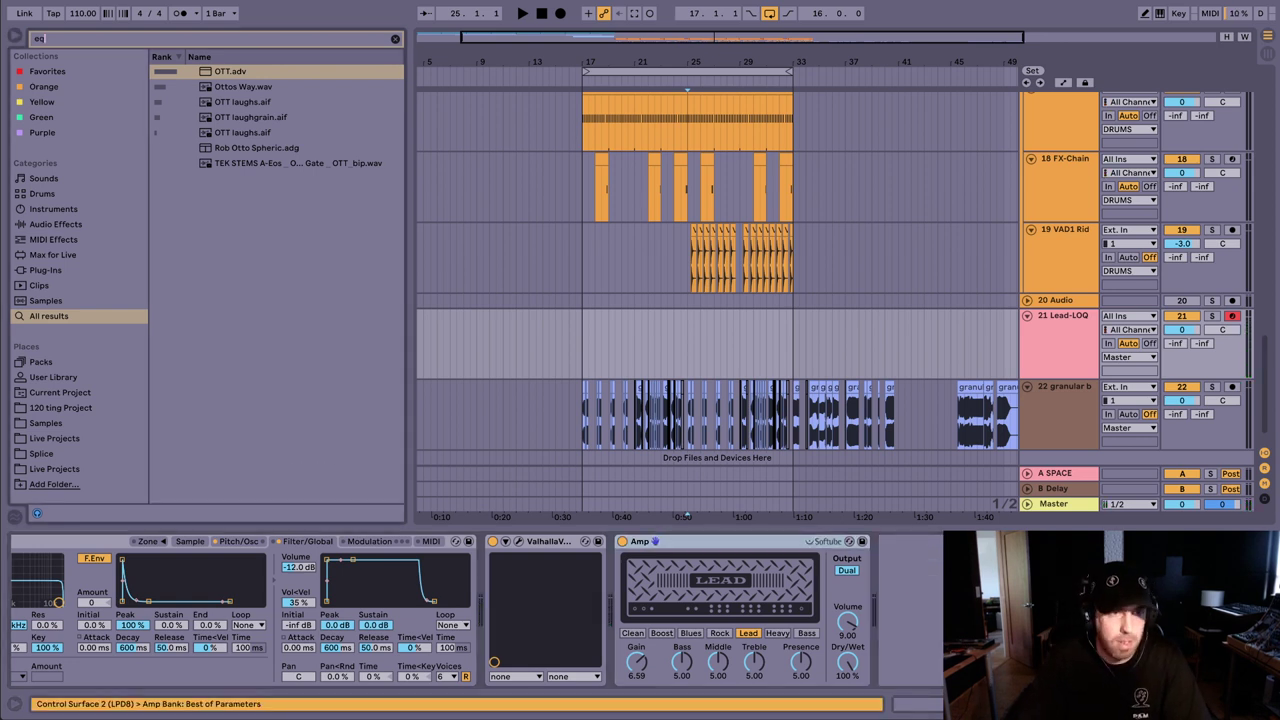
pyautogui.press('Return')
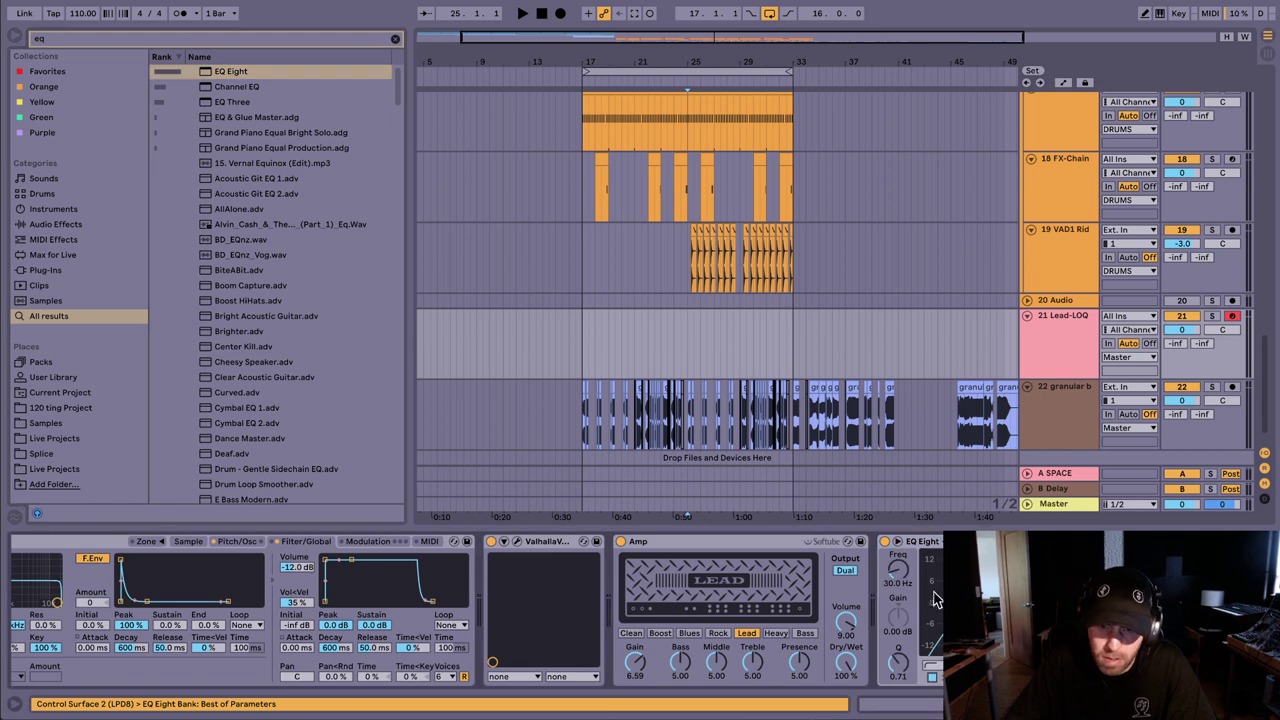
pyautogui.moveTo(963, 602); pyautogui.dragTo(1016, 601)
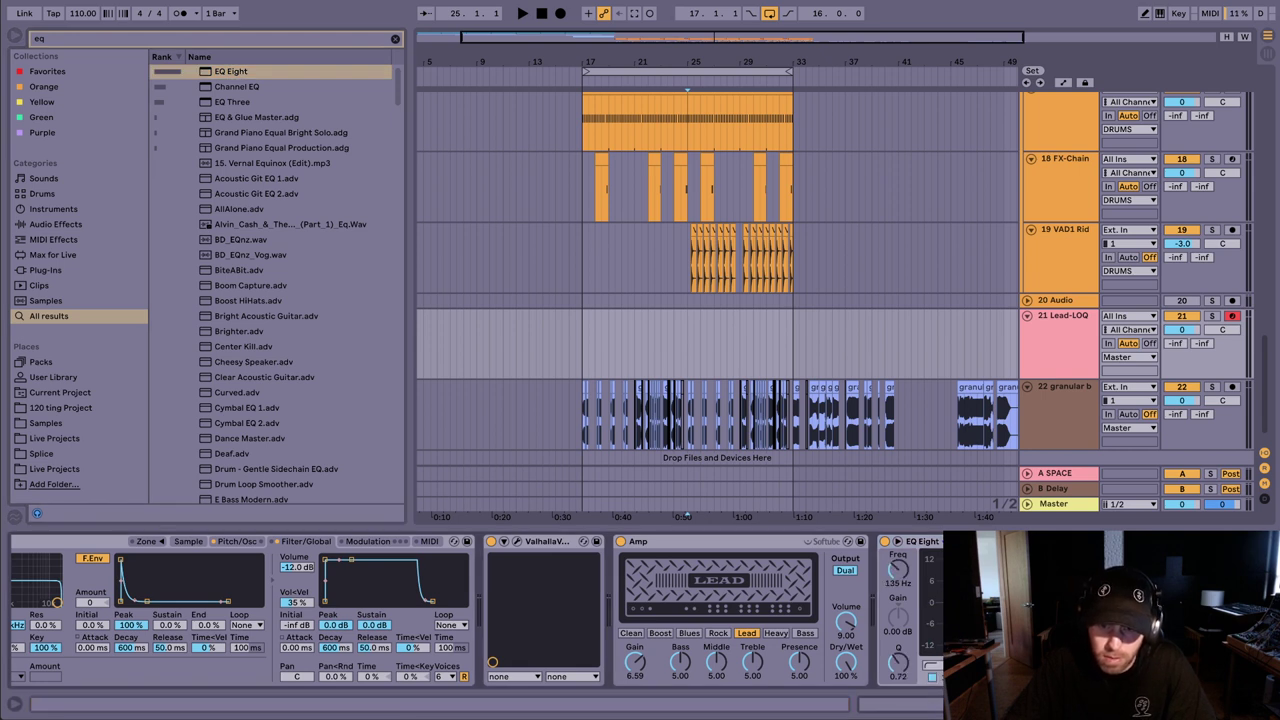
pyautogui.click(963, 541)
pyautogui.click(608, 563)
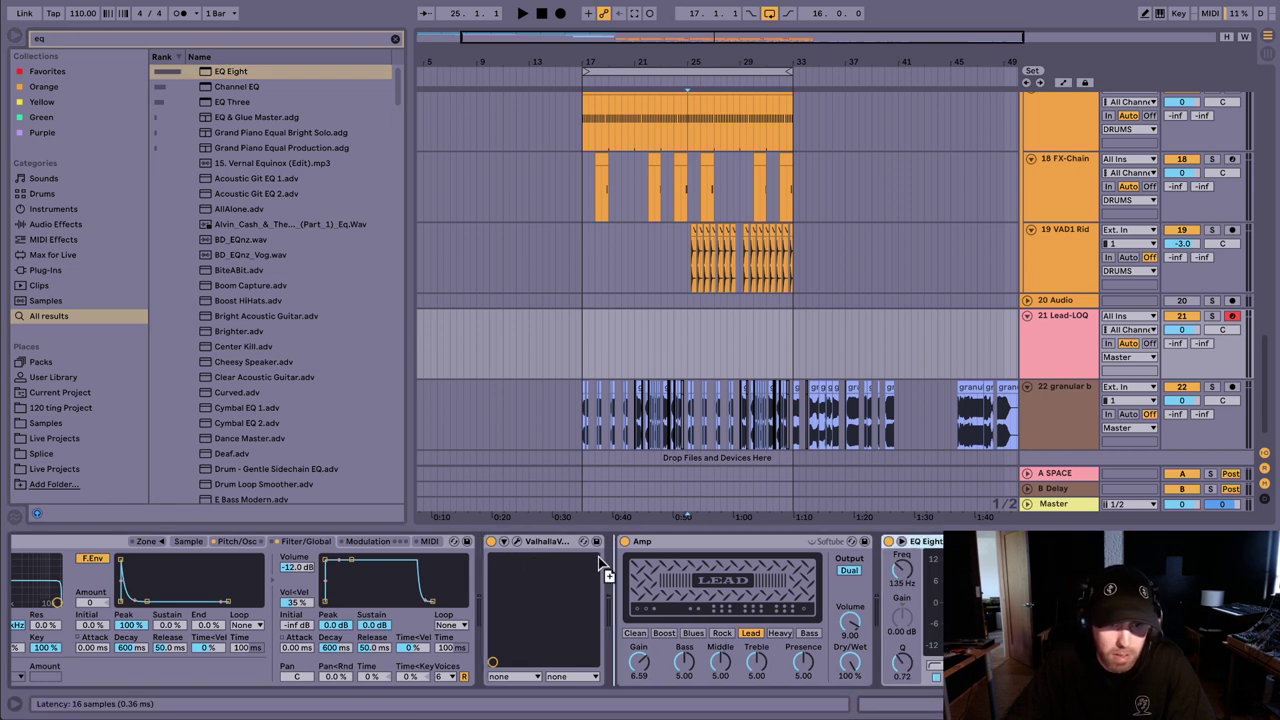
pyautogui.press('Delete')
# Step: Replace the EQ Eight low cut with a band 2 low-shelf boost of 13.0 dB at 119 Hz
pyautogui.click(705, 677)
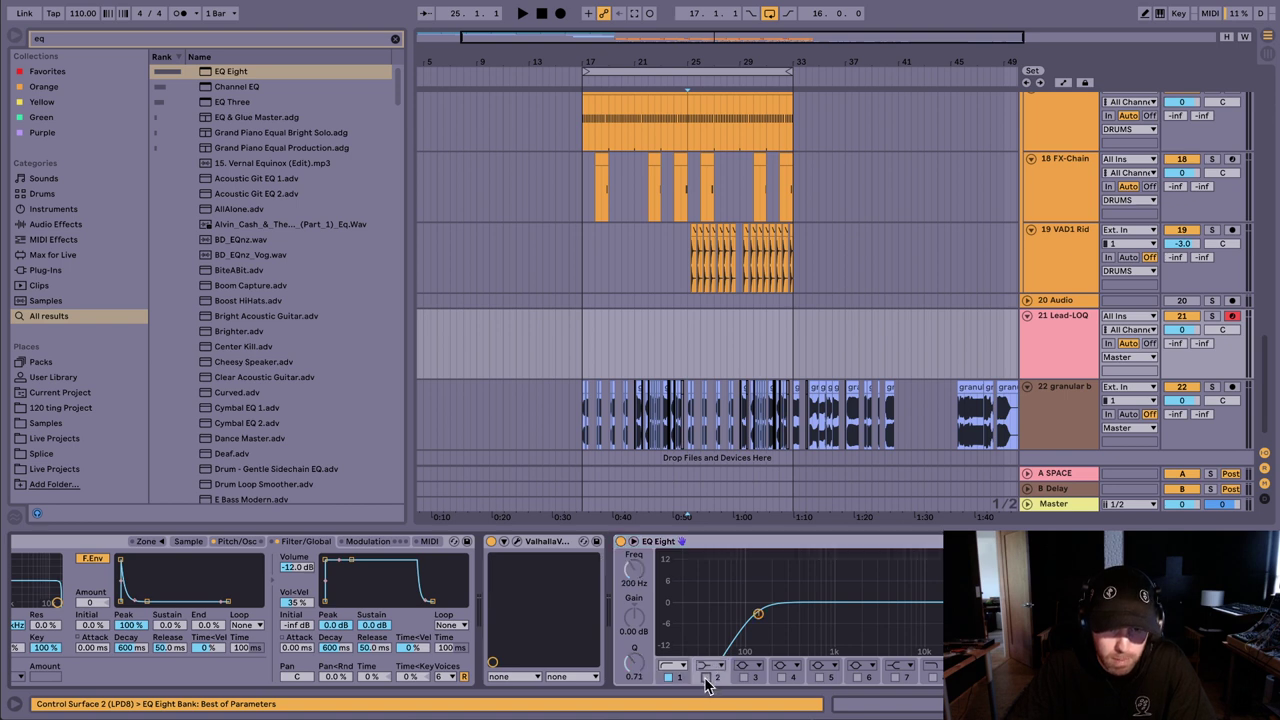
pyautogui.click(669, 678)
pyautogui.moveTo(771, 602); pyautogui.dragTo(753, 560)
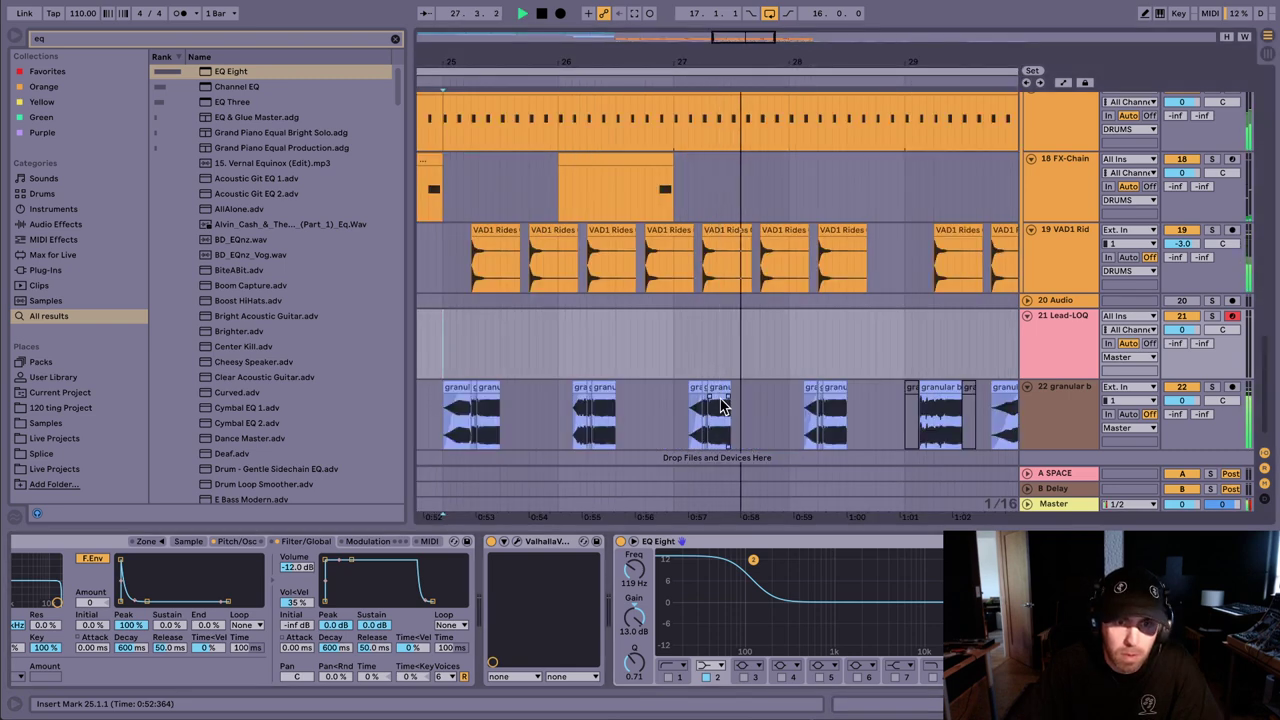
# Step: Solo track 22 granular bass and audition the clip segment that ends at 27.3.1
pyautogui.click(720, 388)
pyautogui.press('space')
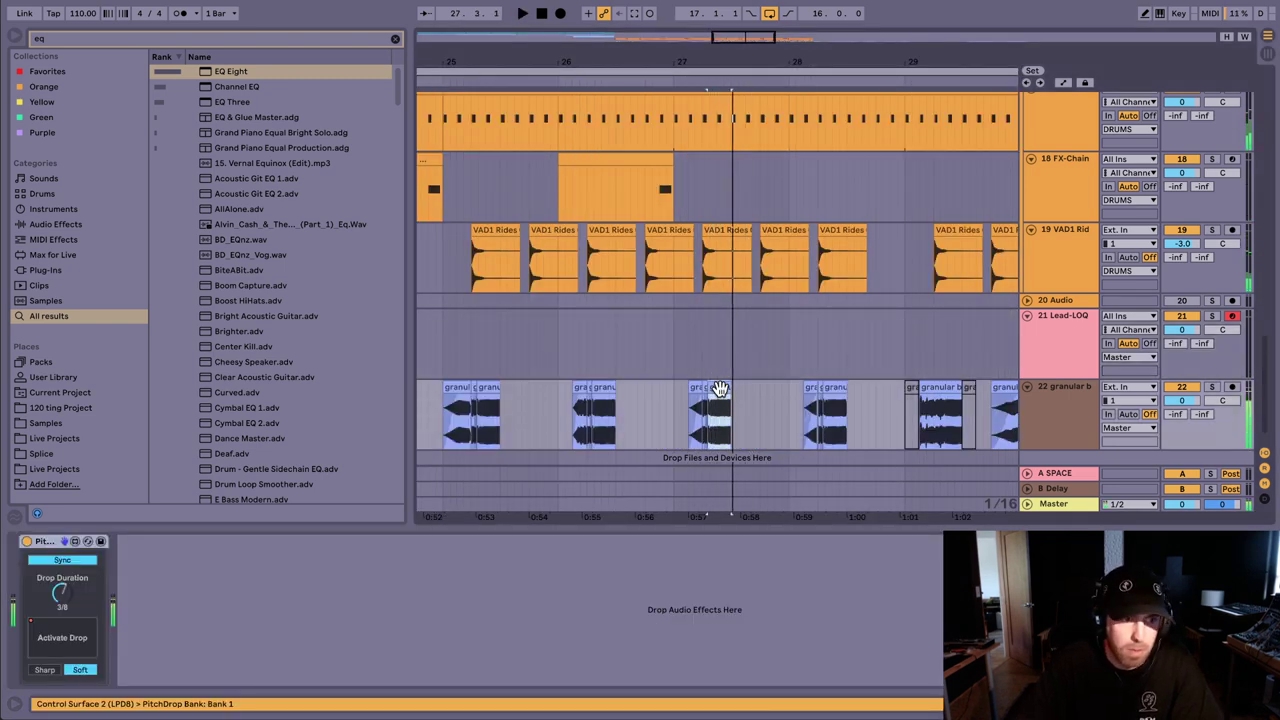
pyautogui.click(1212, 387)
pyautogui.click(1082, 401)
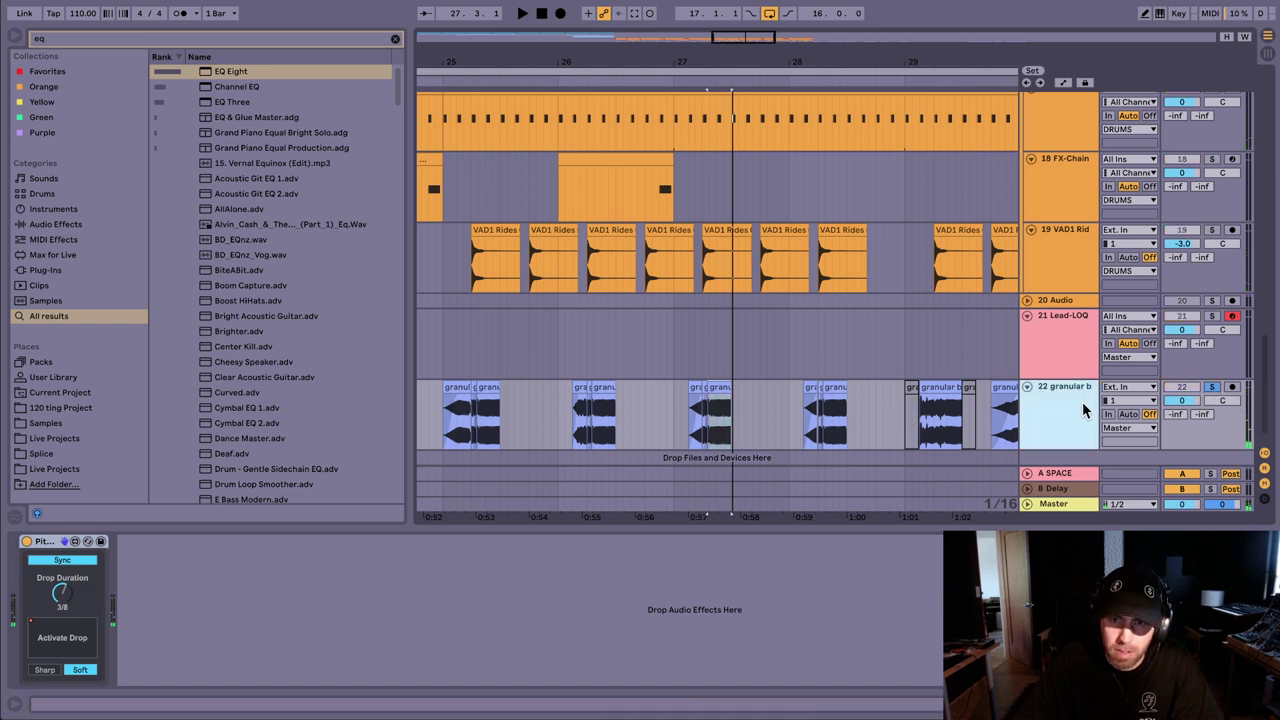
pyautogui.click(730, 397)
pyautogui.press('space')
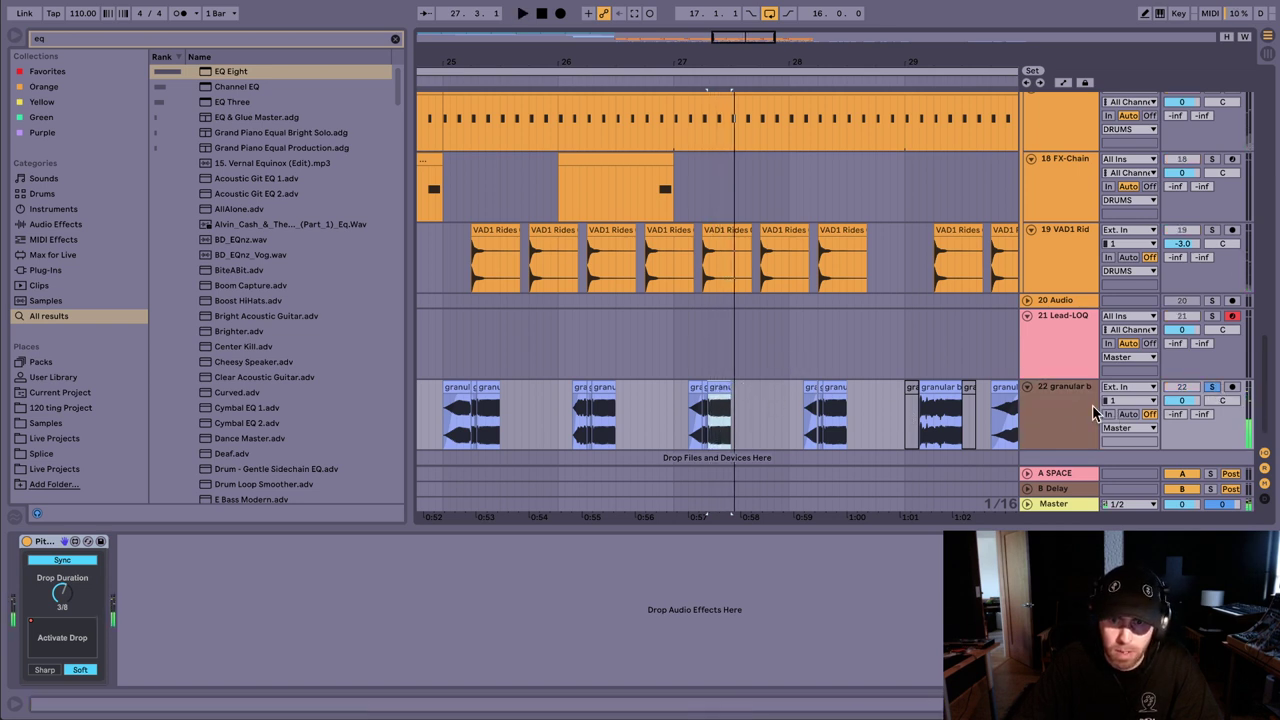
# Step: Copy the bass segment to a new audio track 23, repeat it from bar 27 up to 29.4.1 and consolidate the copies
pyautogui.click(1060, 405)
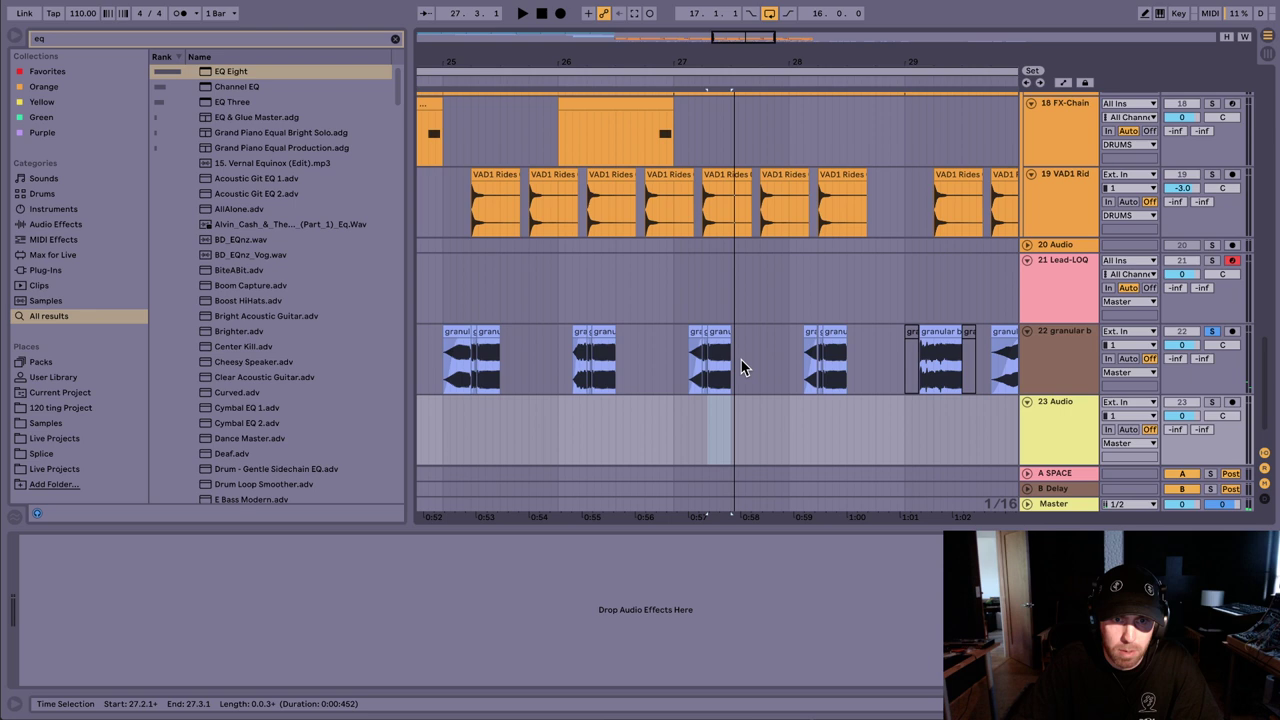
pyautogui.press('super+v')
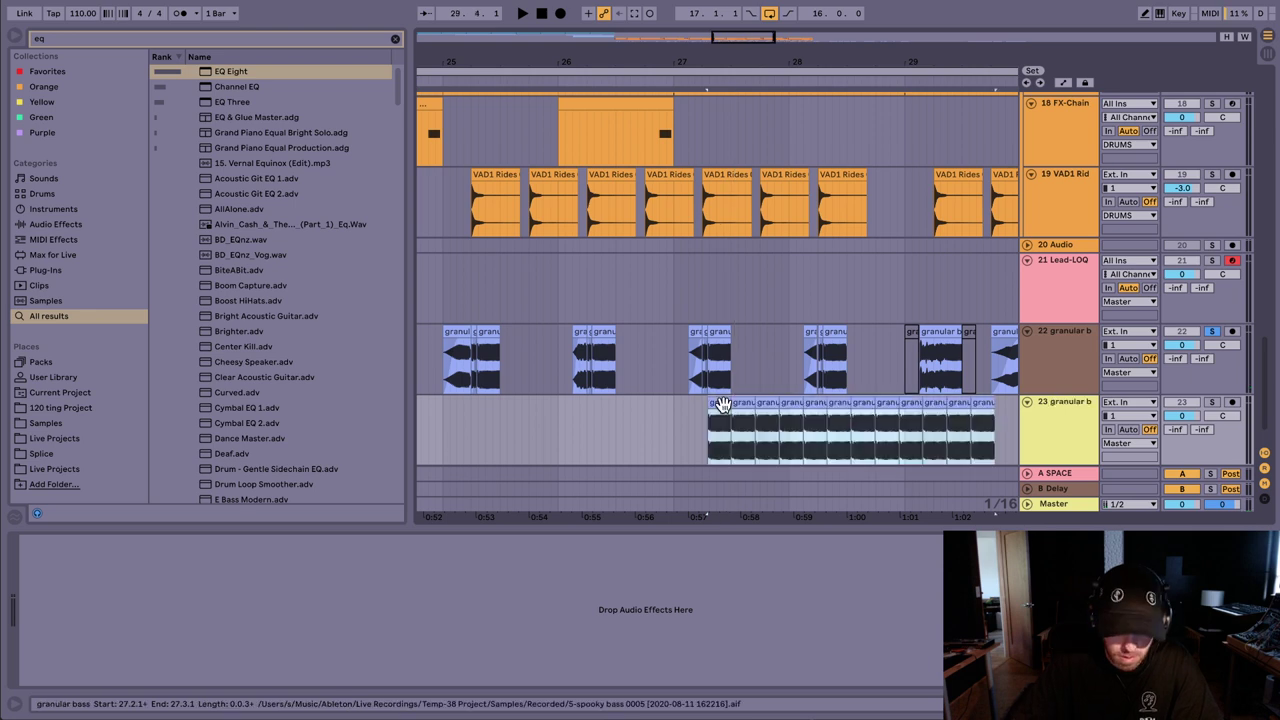
pyautogui.press('super+j')
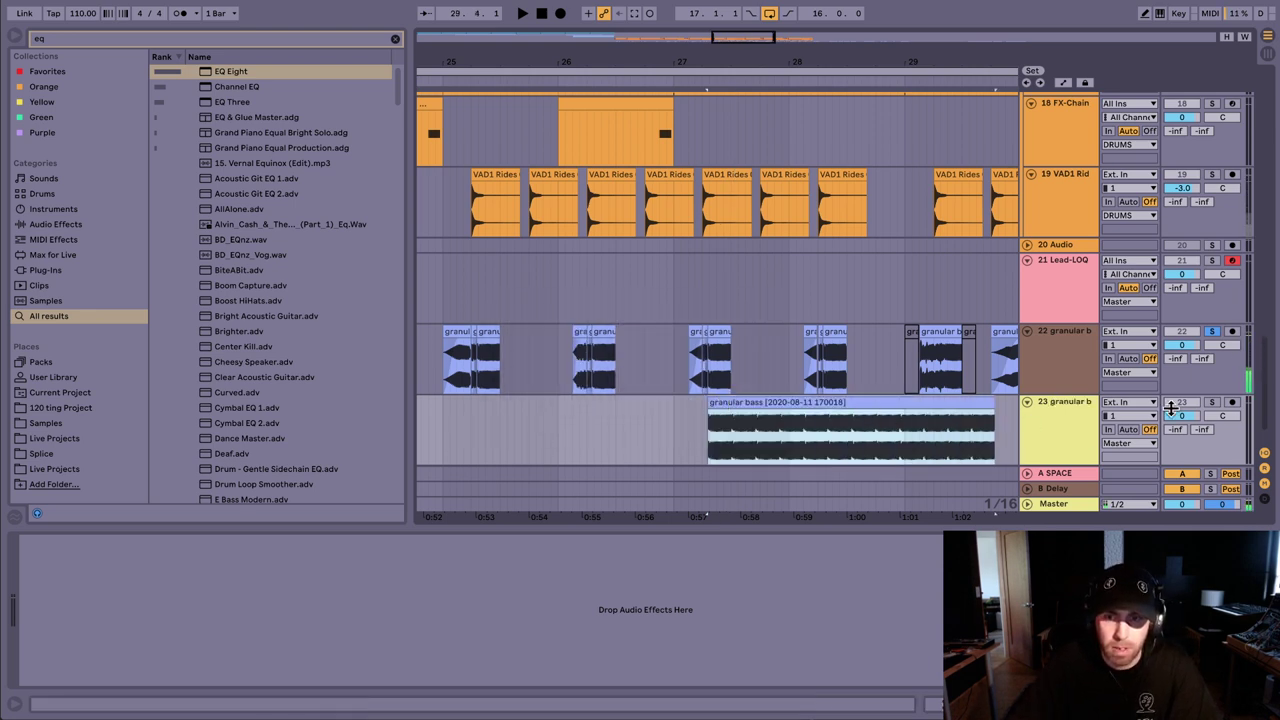
# Step: Solo track 23 and the lead track, loop the bass clip up to 27.4.3, and audition both together
pyautogui.click(1206, 405)
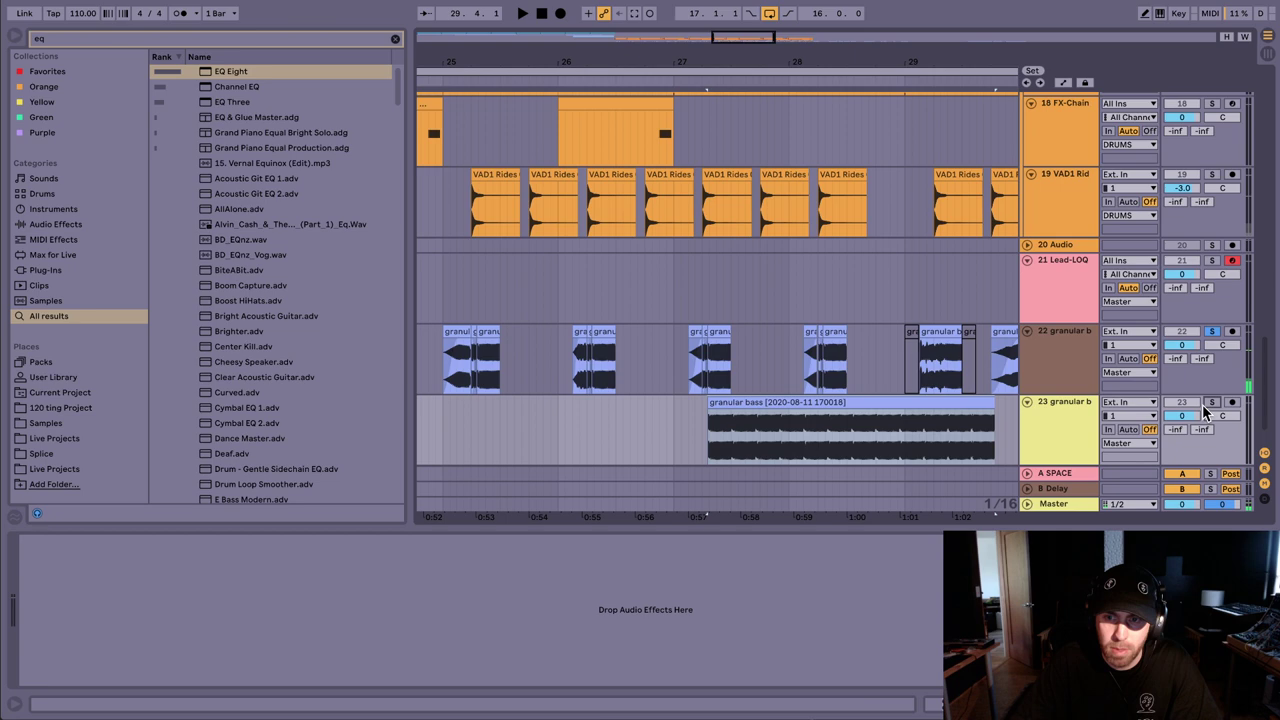
pyautogui.press('space')
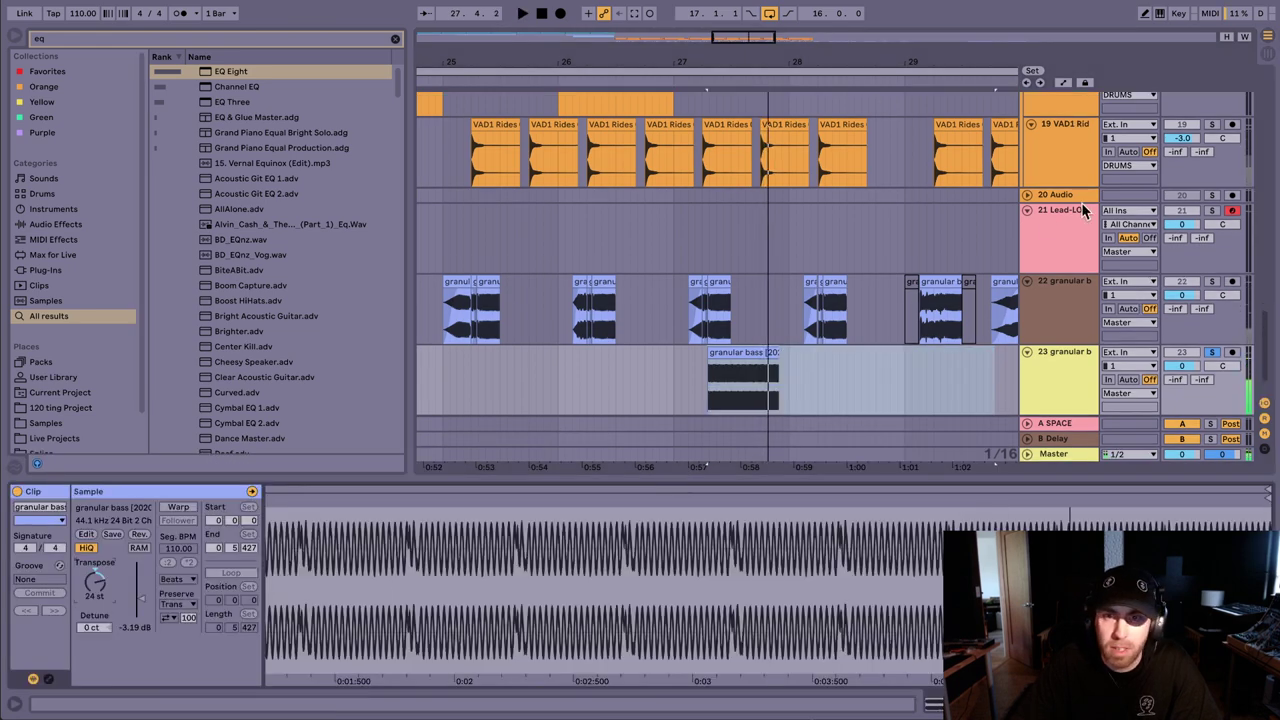
pyautogui.click(1043, 232)
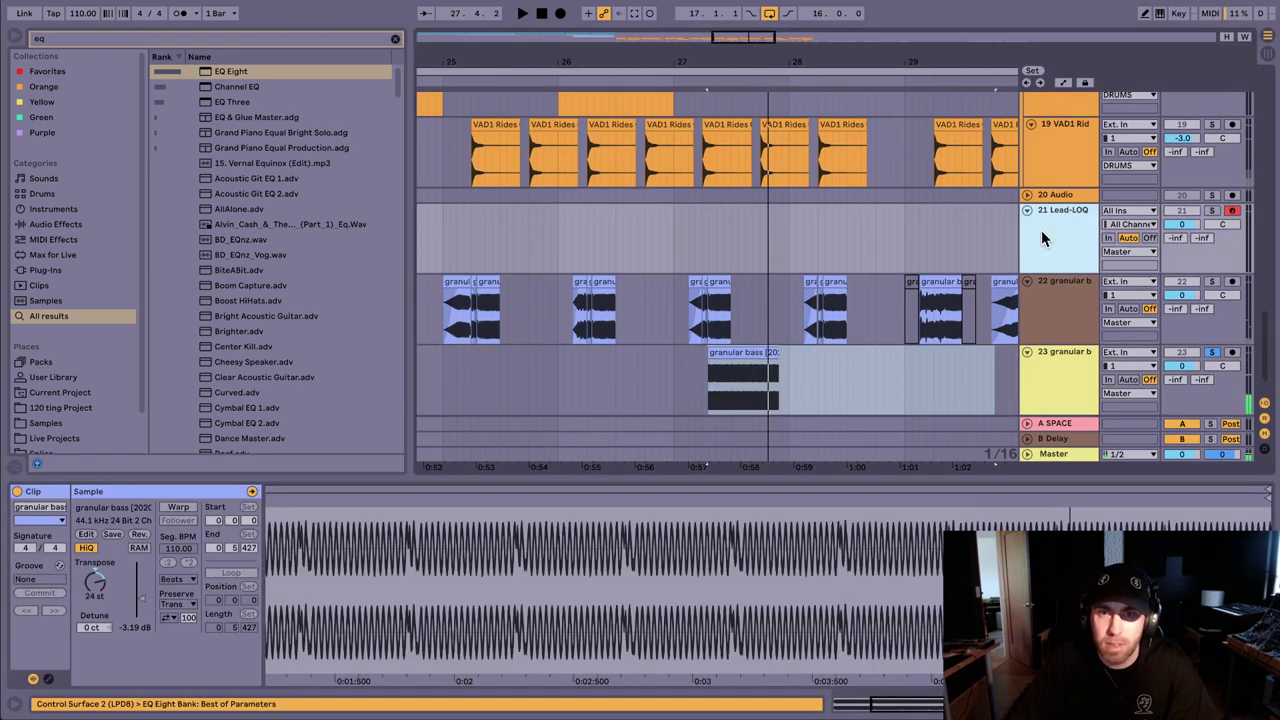
pyautogui.click(1212, 210)
pyautogui.click(730, 352)
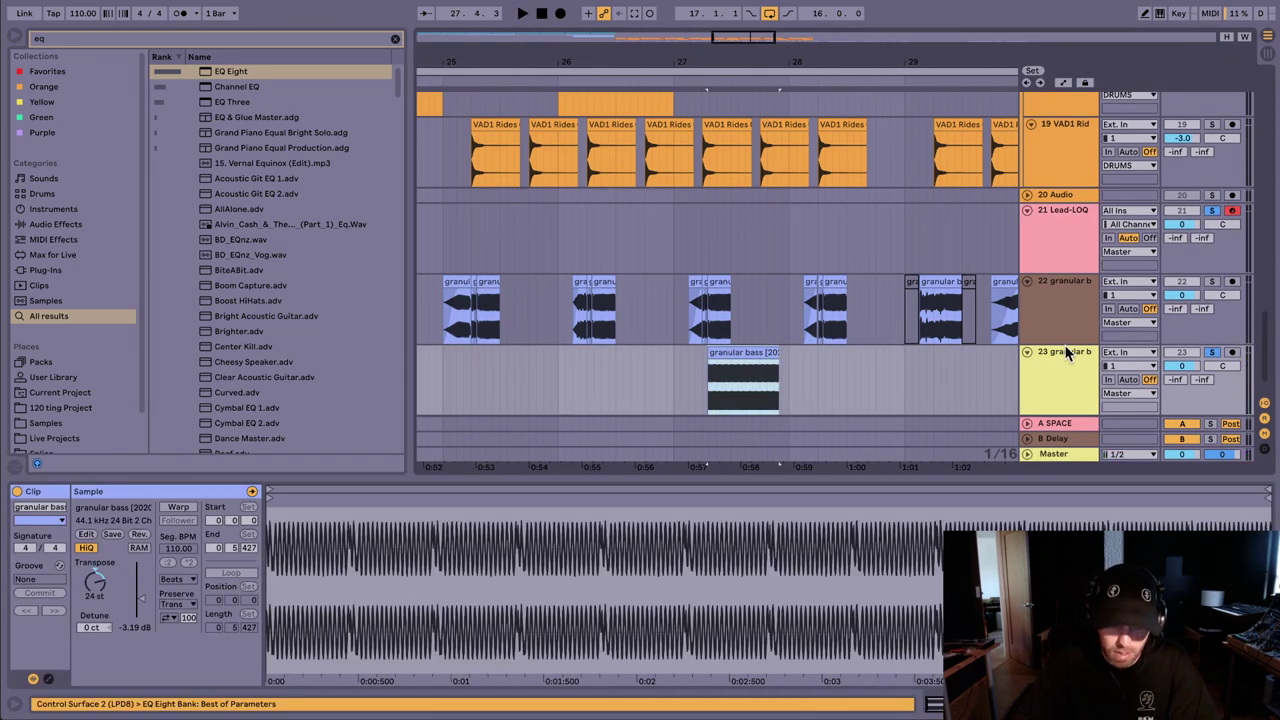
pyautogui.hotkey('ctrl', 'l')
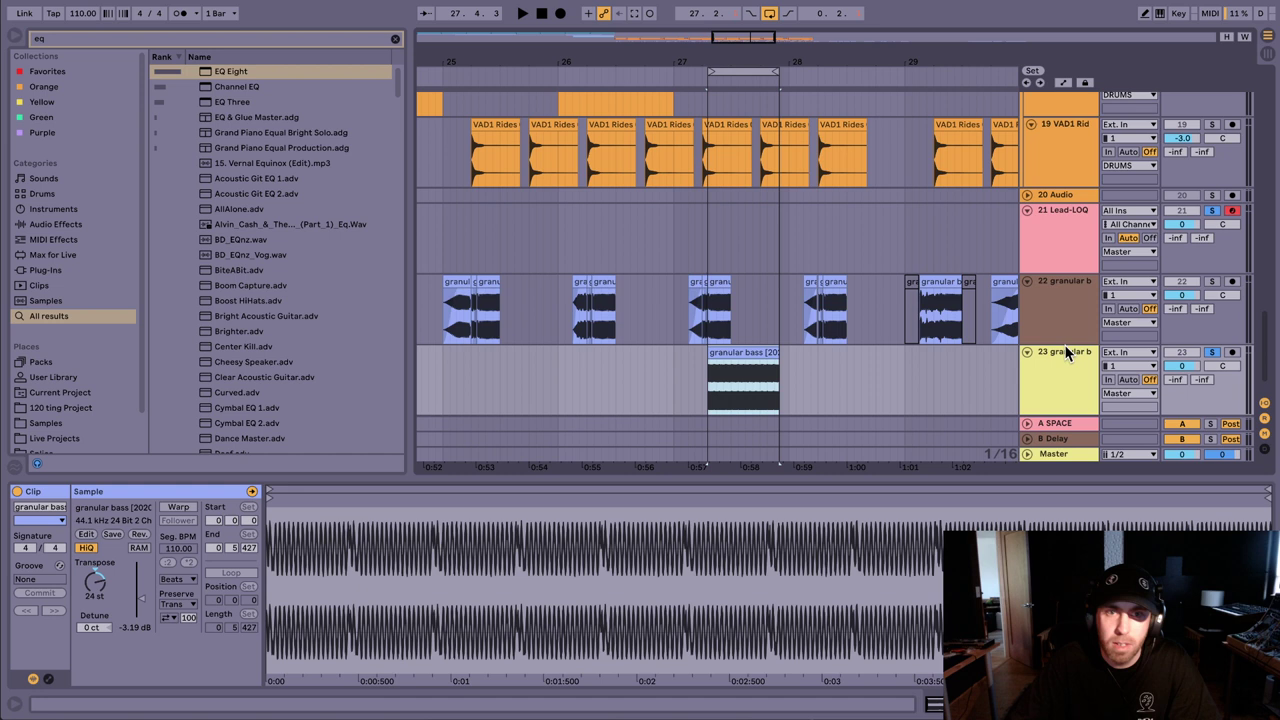
pyautogui.press('space')
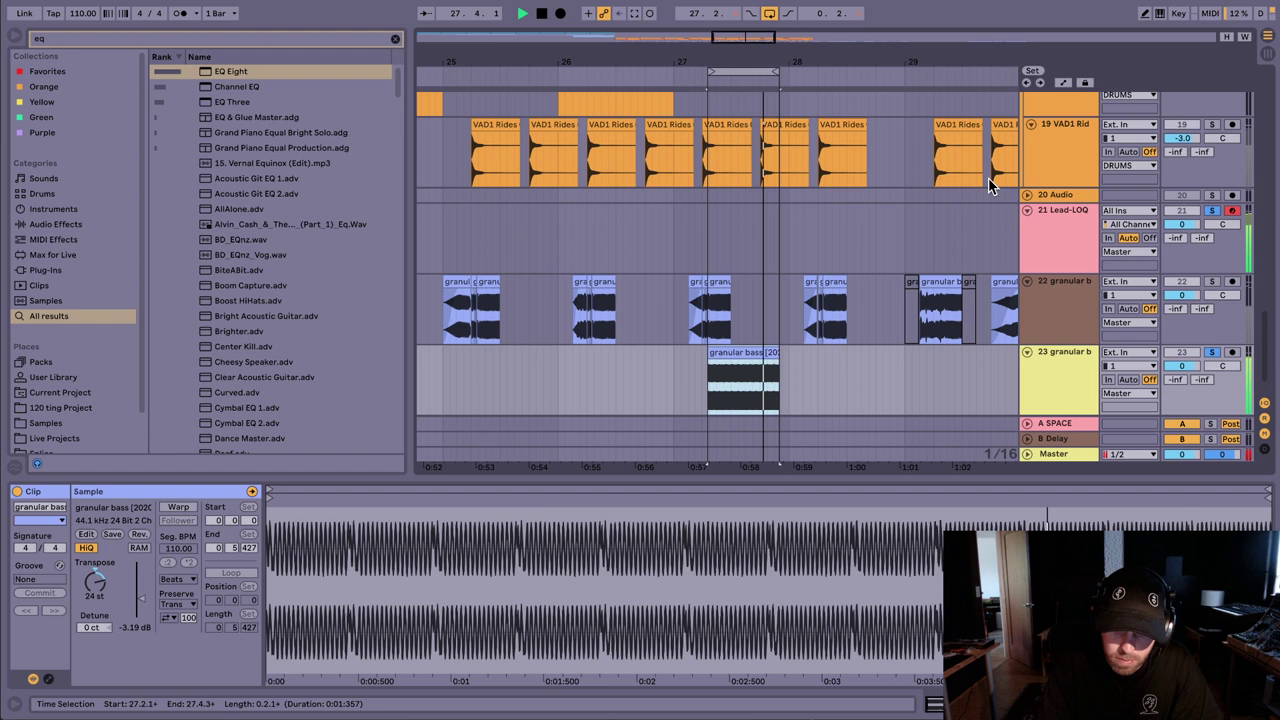
pyautogui.press('space')
# Step: Set the Pitch device on the lead track to +5 st
pyautogui.click(1052, 222)
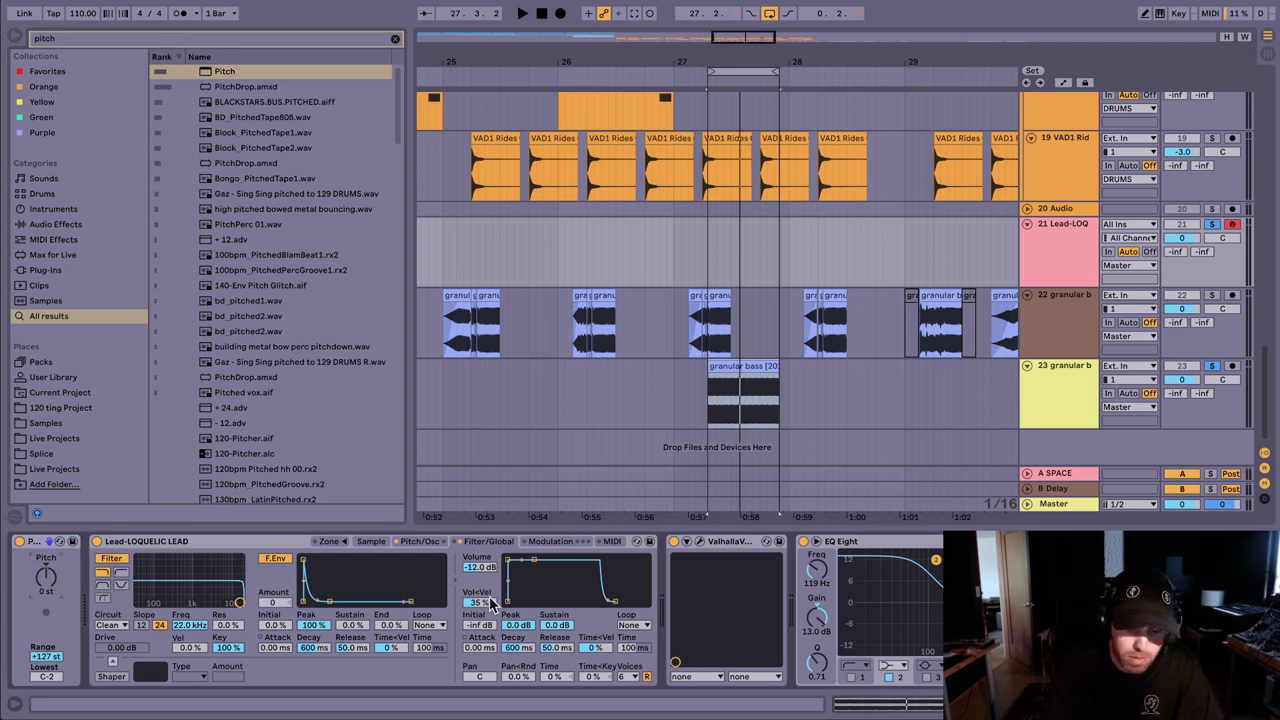
pyautogui.write('5')
pyautogui.press('Return')
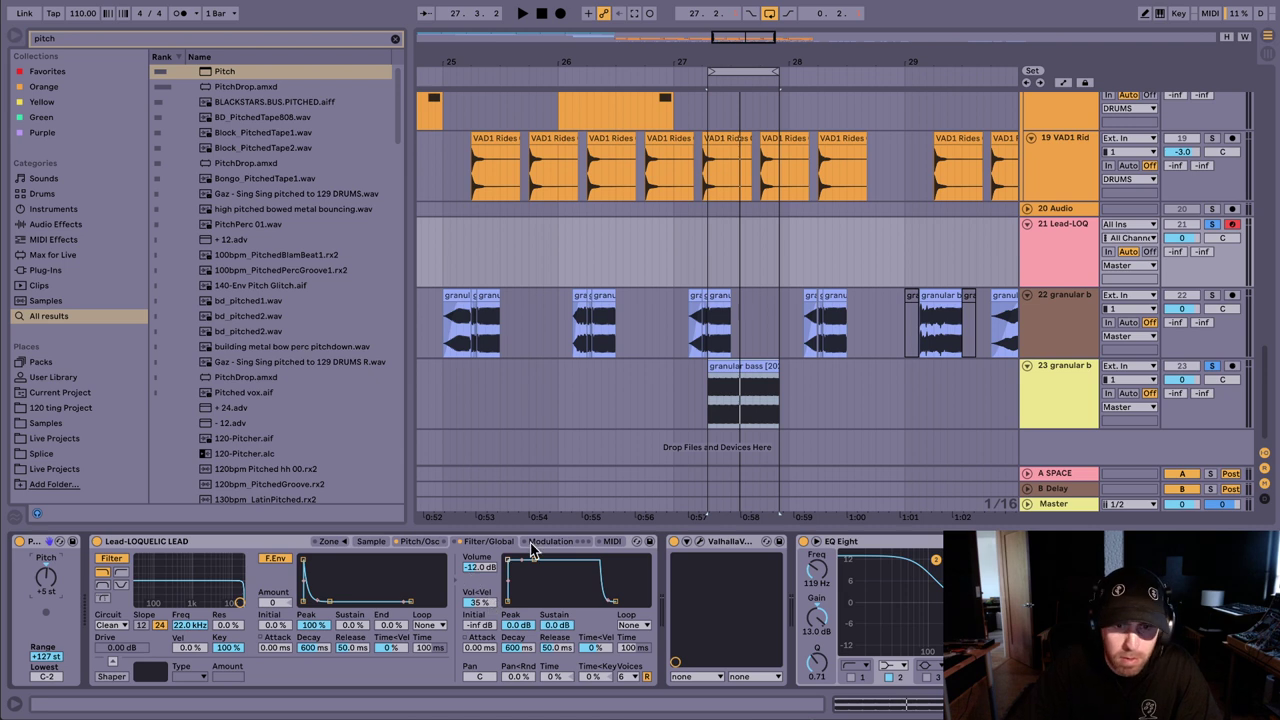
pyautogui.click(1090, 235)
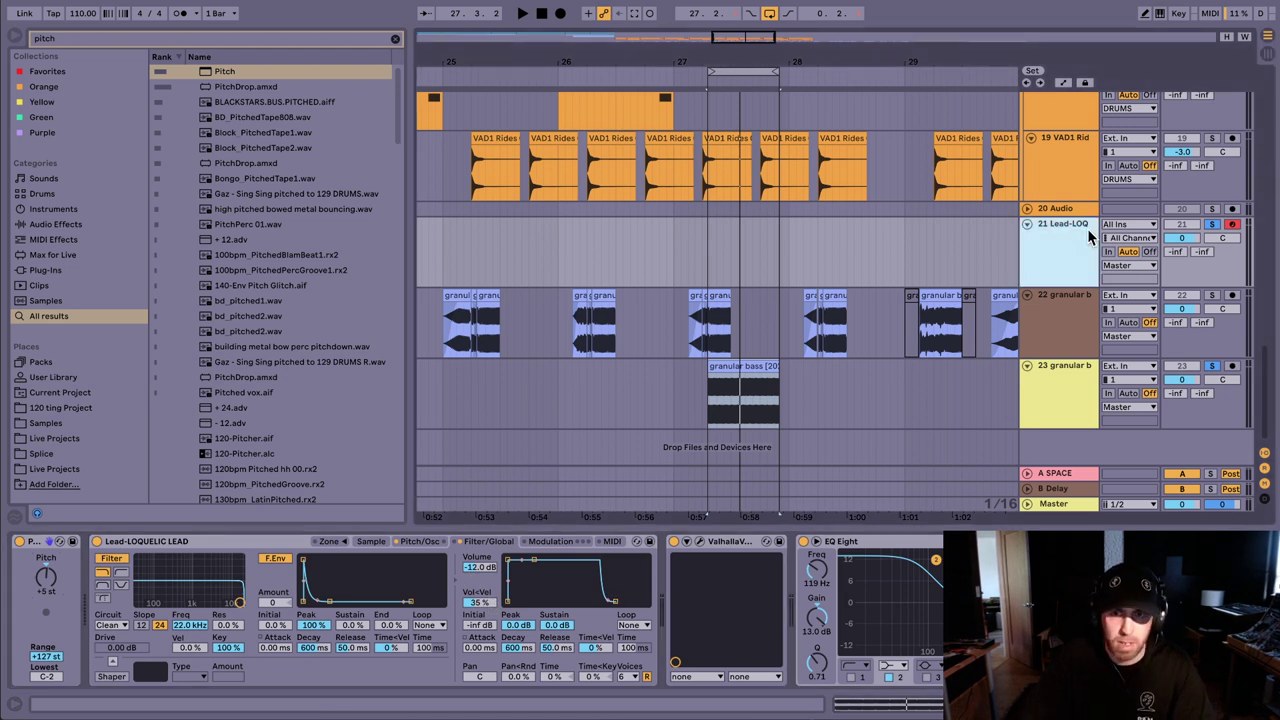
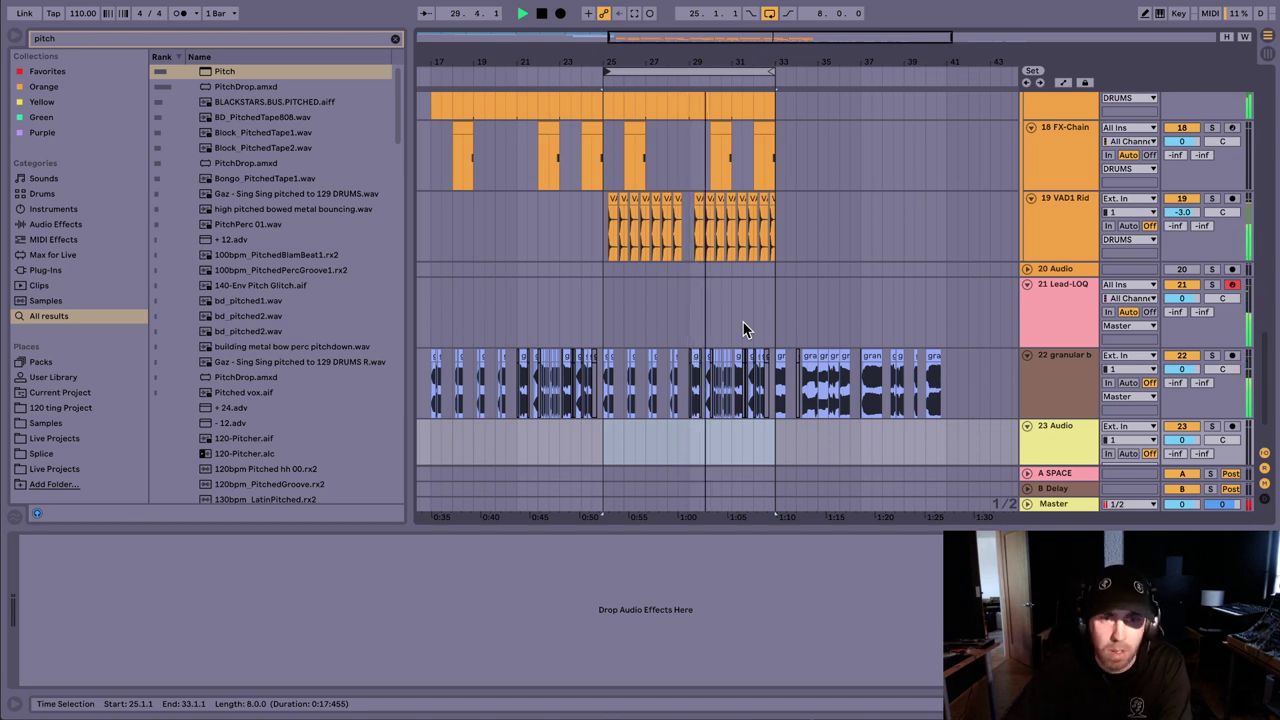
# Step: Add a Compressor sidechained from 15-Hat-Virus after the lead track's last EQ Eight and audition the loop
pyautogui.click(1058, 293)
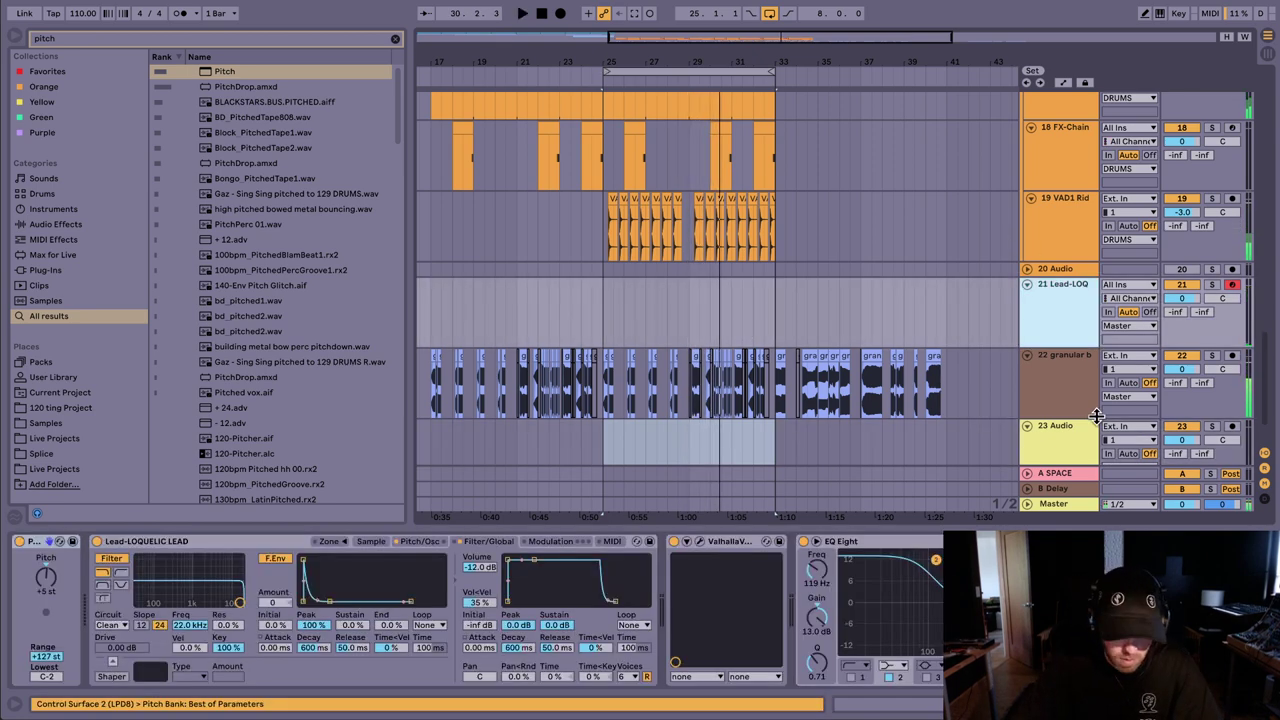
pyautogui.hotkey('ctrl', 'f')
pyautogui.write('comp')
pyautogui.press('Down')
pyautogui.press('Return')
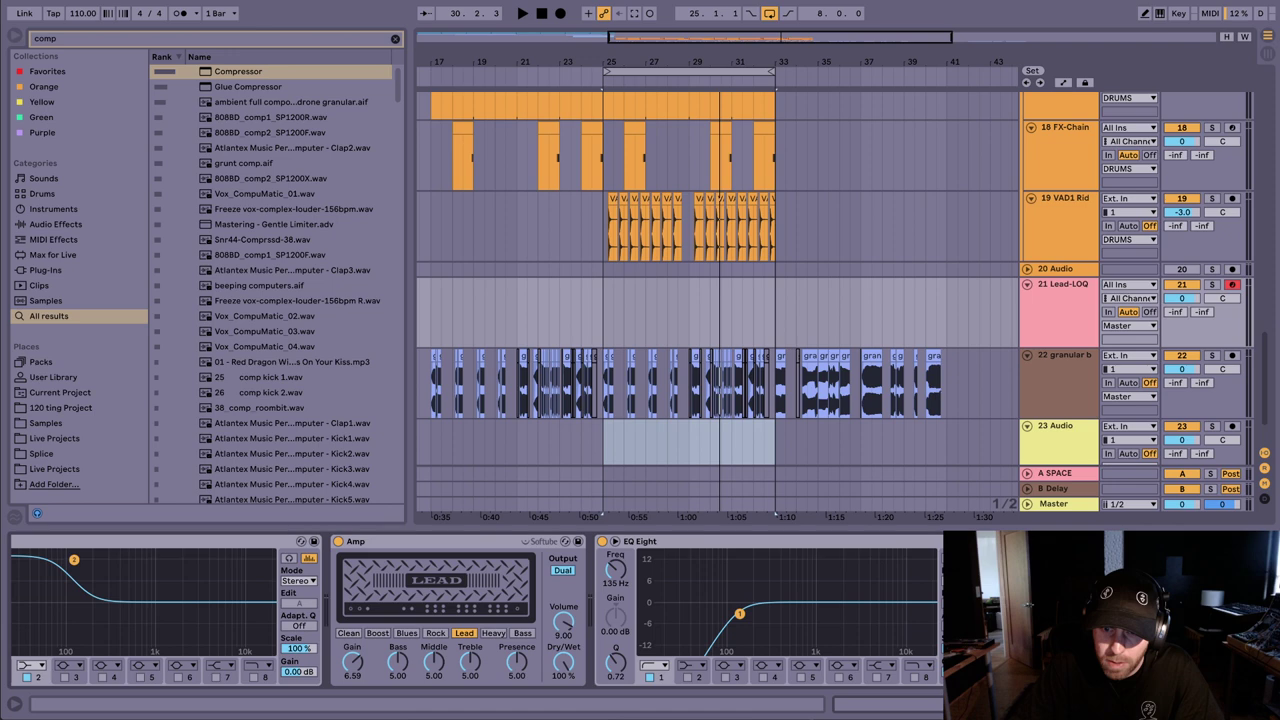
pyautogui.press('space')
pyautogui.press('Return')
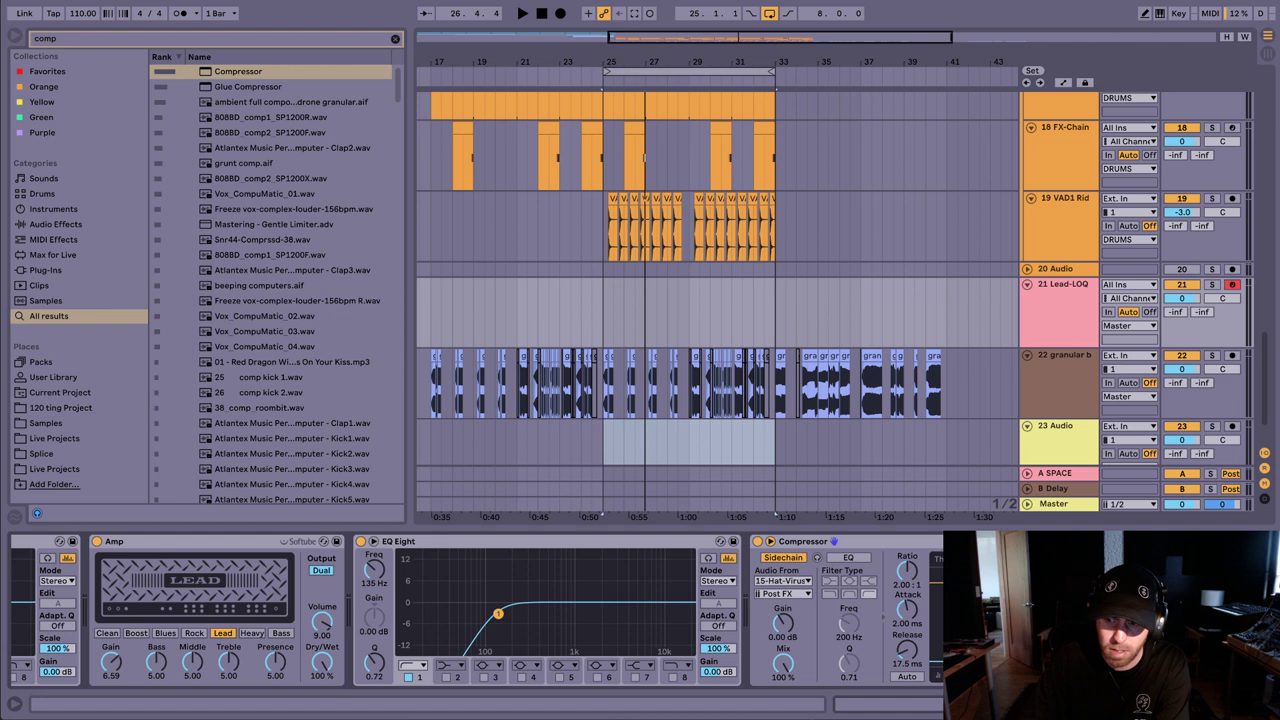
pyautogui.press('space')
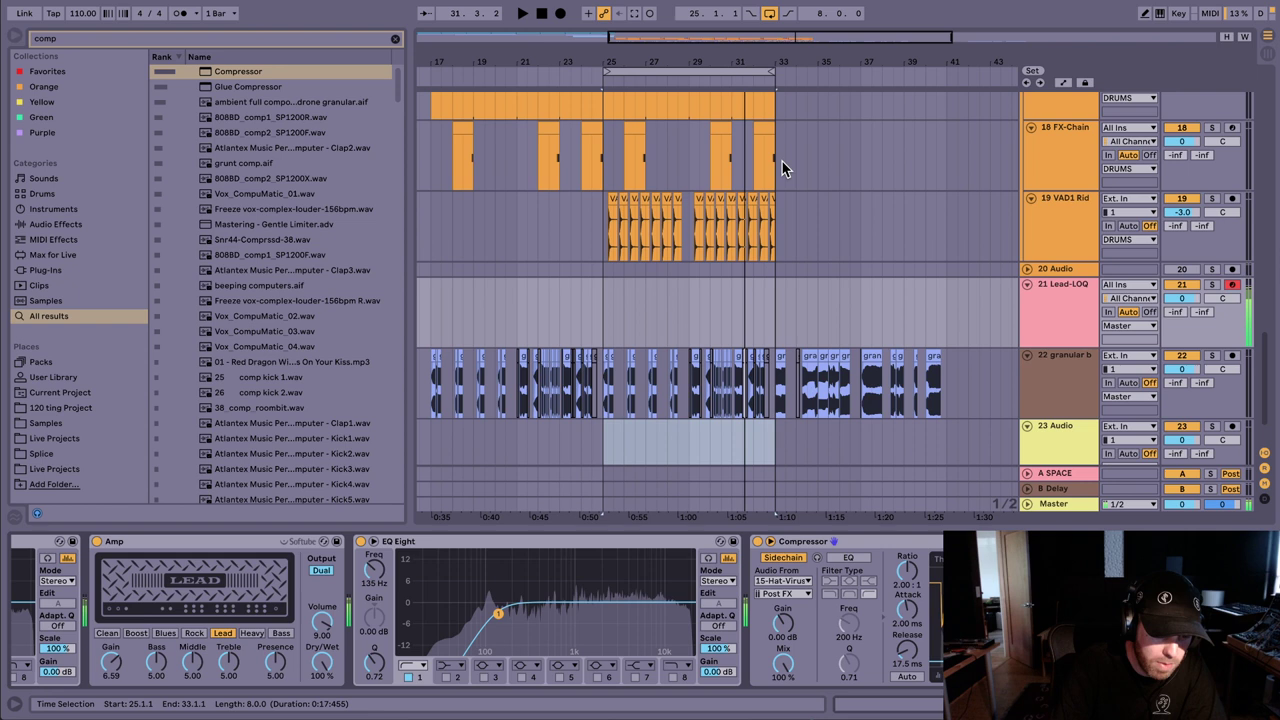
pyautogui.press('space')
# Step: Record a MIDI lead part on track 21 over the bar 25 to 33 loop
pyautogui.moveTo(784, 325); pyautogui.dragTo(601, 310)
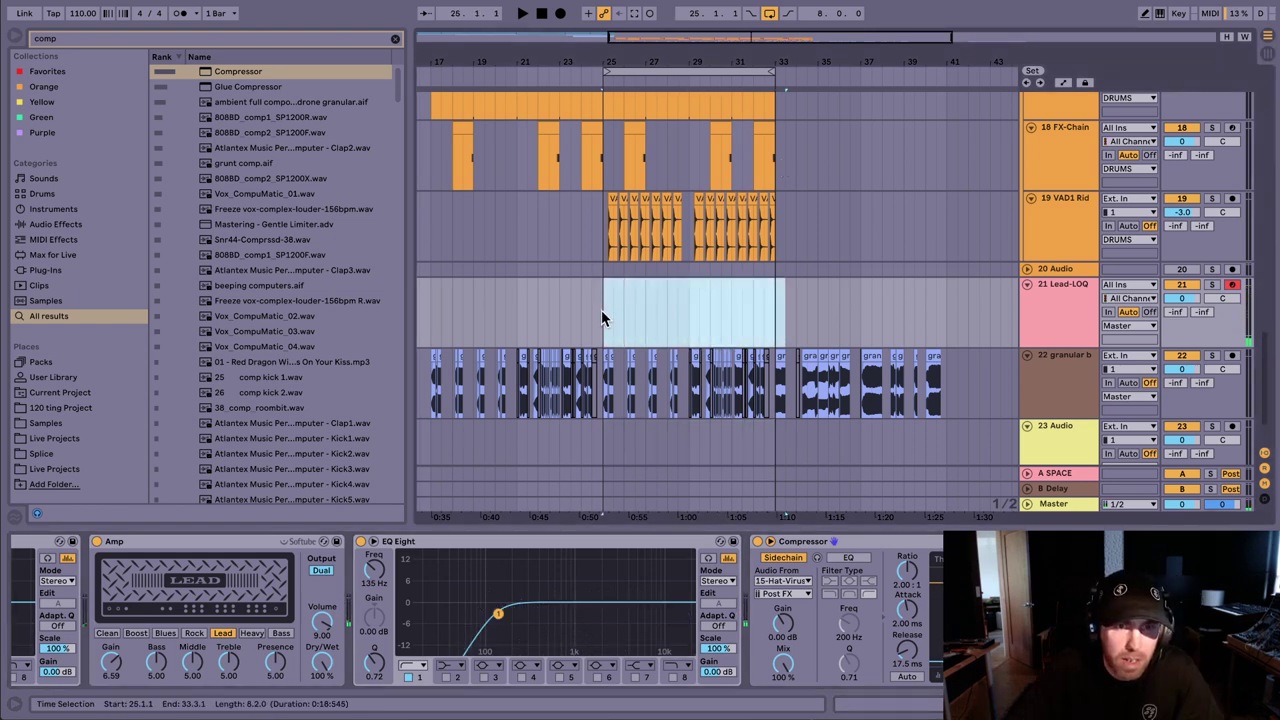
pyautogui.keyDown('shift'); pyautogui.click(776, 296); pyautogui.keyUp('shift')
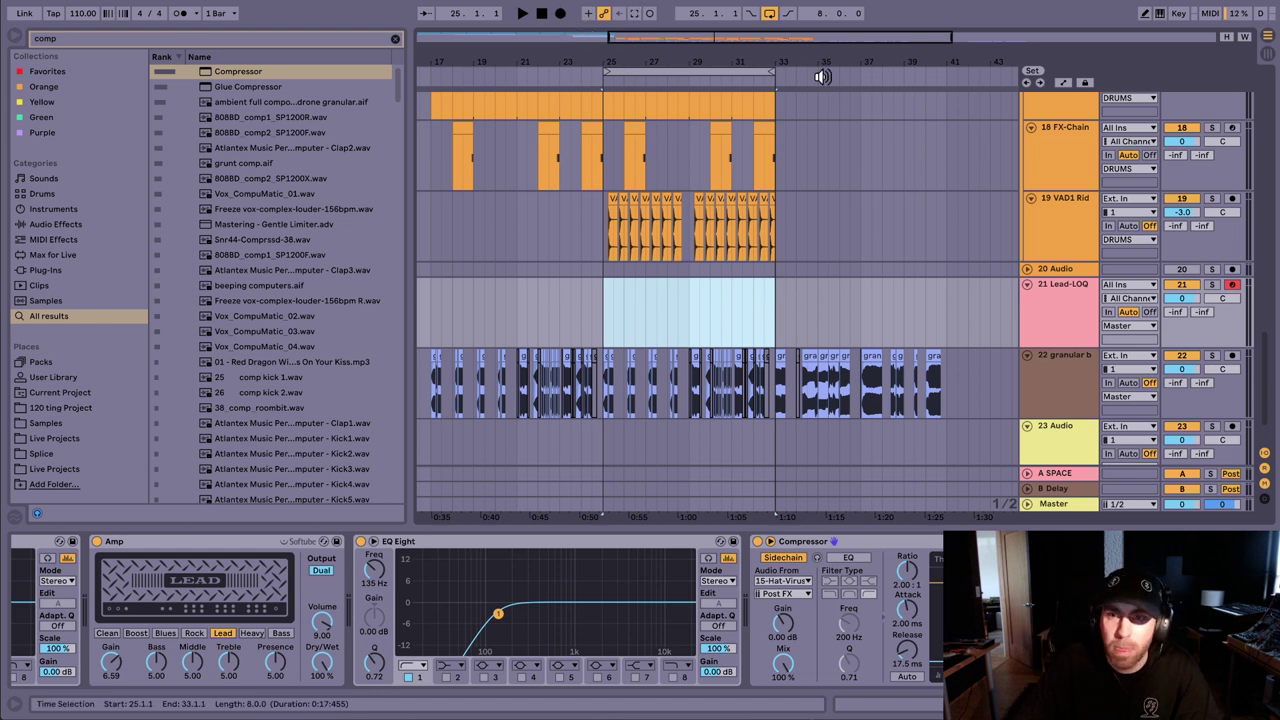
pyautogui.click(560, 13)
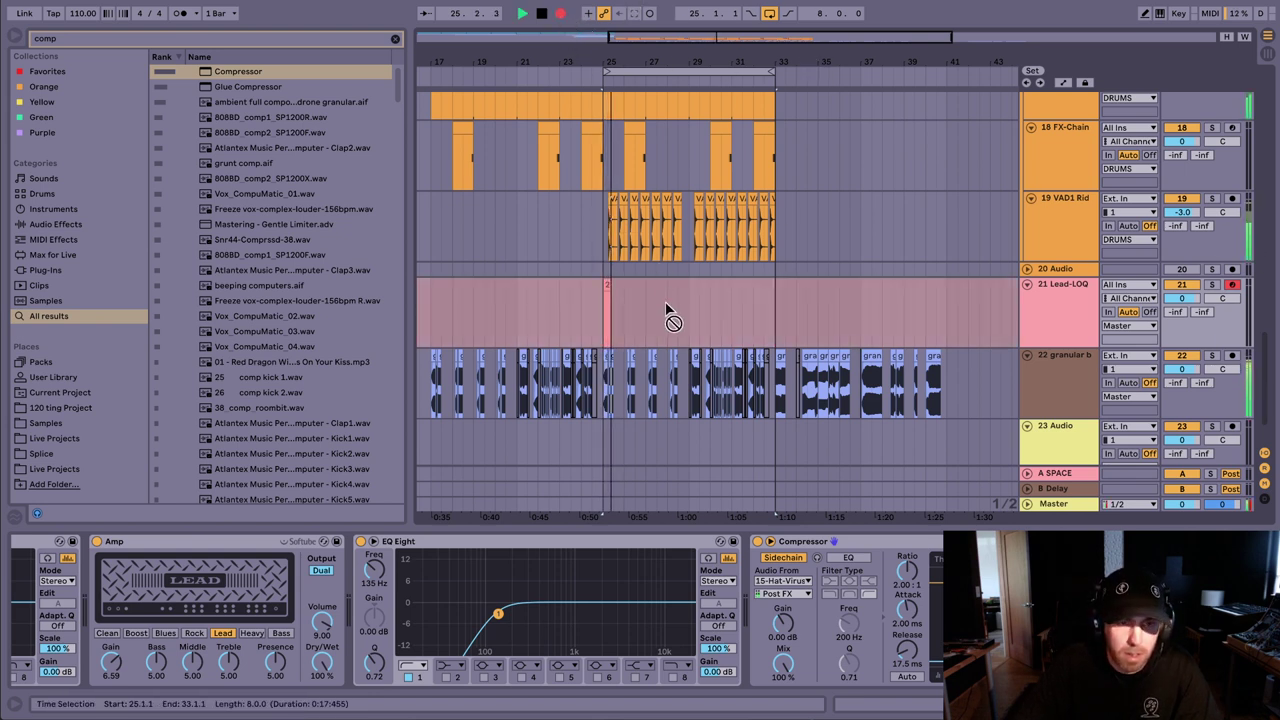
pyautogui.click(591, 312)
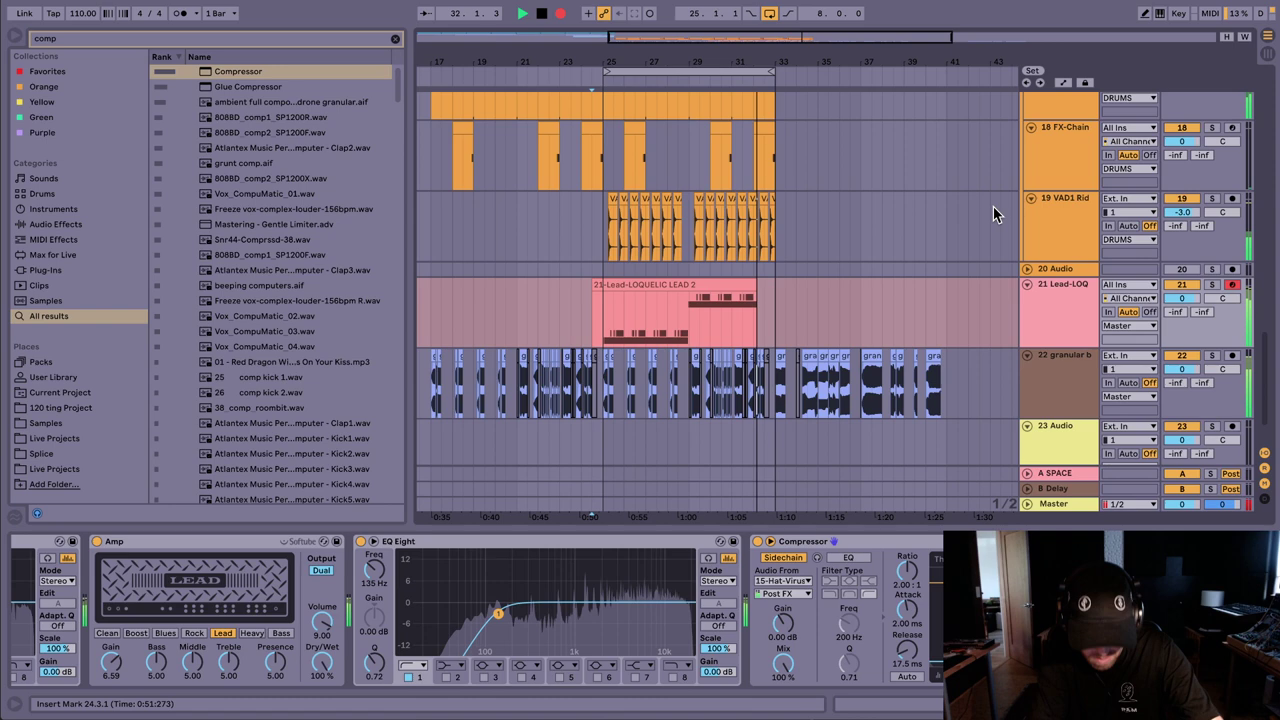
pyautogui.press('space')
# Step: Raise the lead clip's closing note to C#5, duplicate it and lower the copy to C5
pyautogui.press('Up')
pyautogui.press('Up')
pyautogui.press('Up')
pyautogui.press('Up')
pyautogui.press('Up')
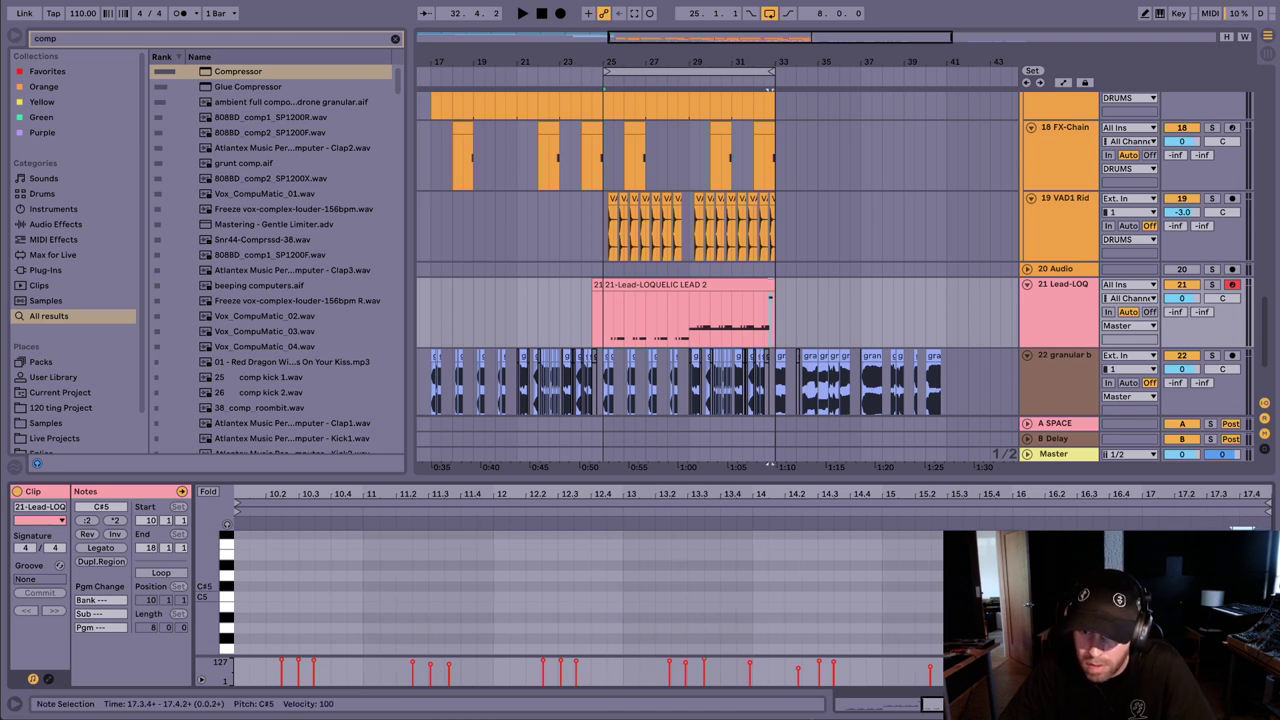
pyautogui.press('super+d')
pyautogui.press('Down')
pyautogui.press('space')
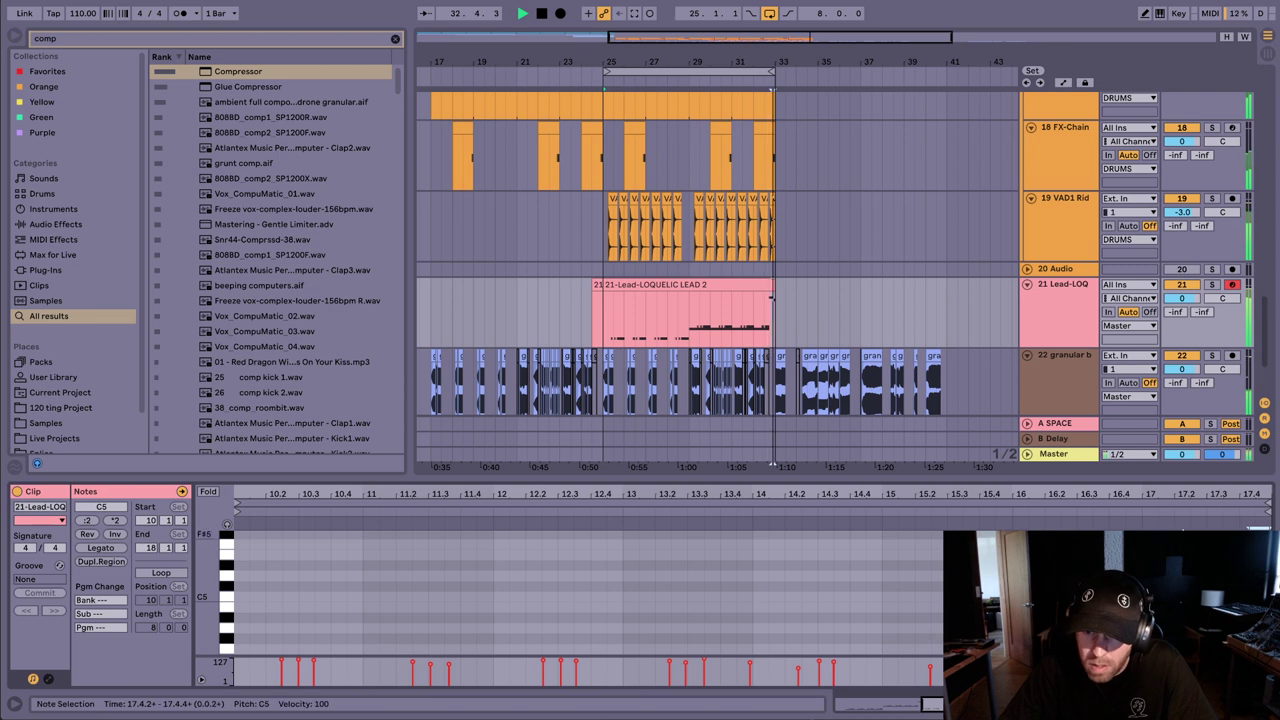
# Step: Enlarge the note editor and draw a sustained G3 note from 10.1.1 to 14.1.1 in the lead clip
pyautogui.click(617, 304)
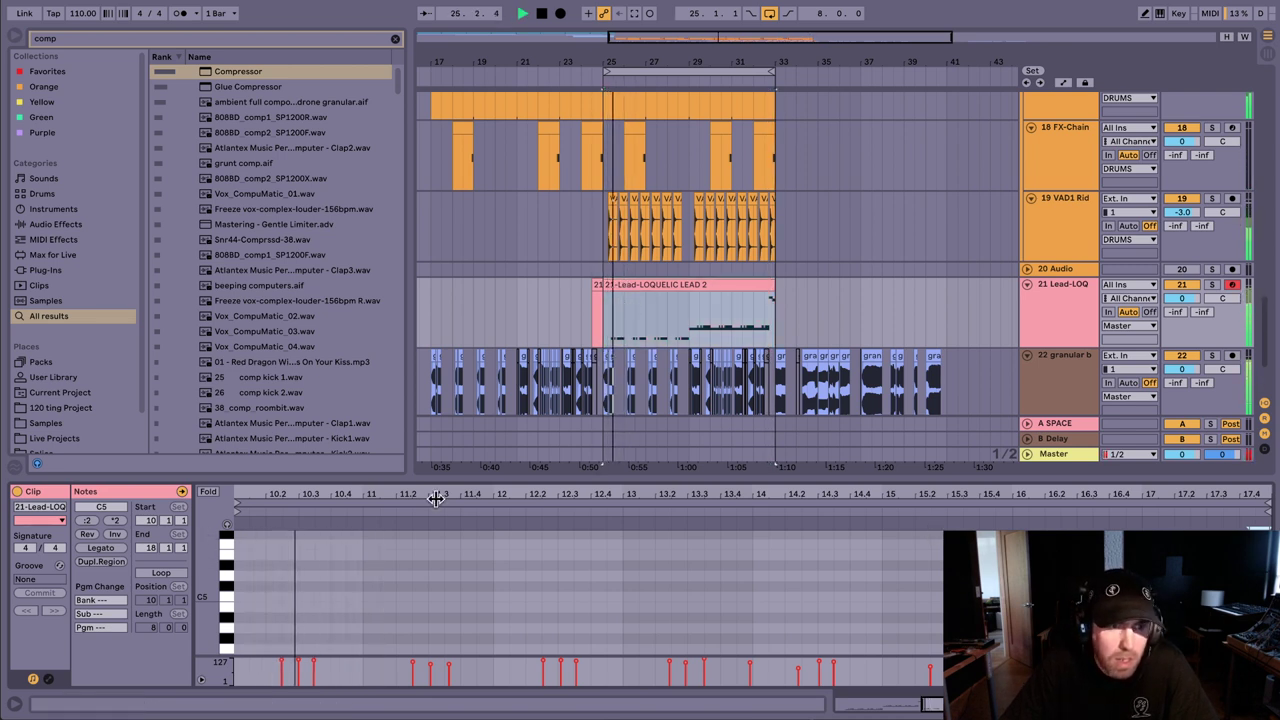
pyautogui.moveTo(437, 476); pyautogui.dragTo(466, 296)
pyautogui.scroll(-5, 318, 498)
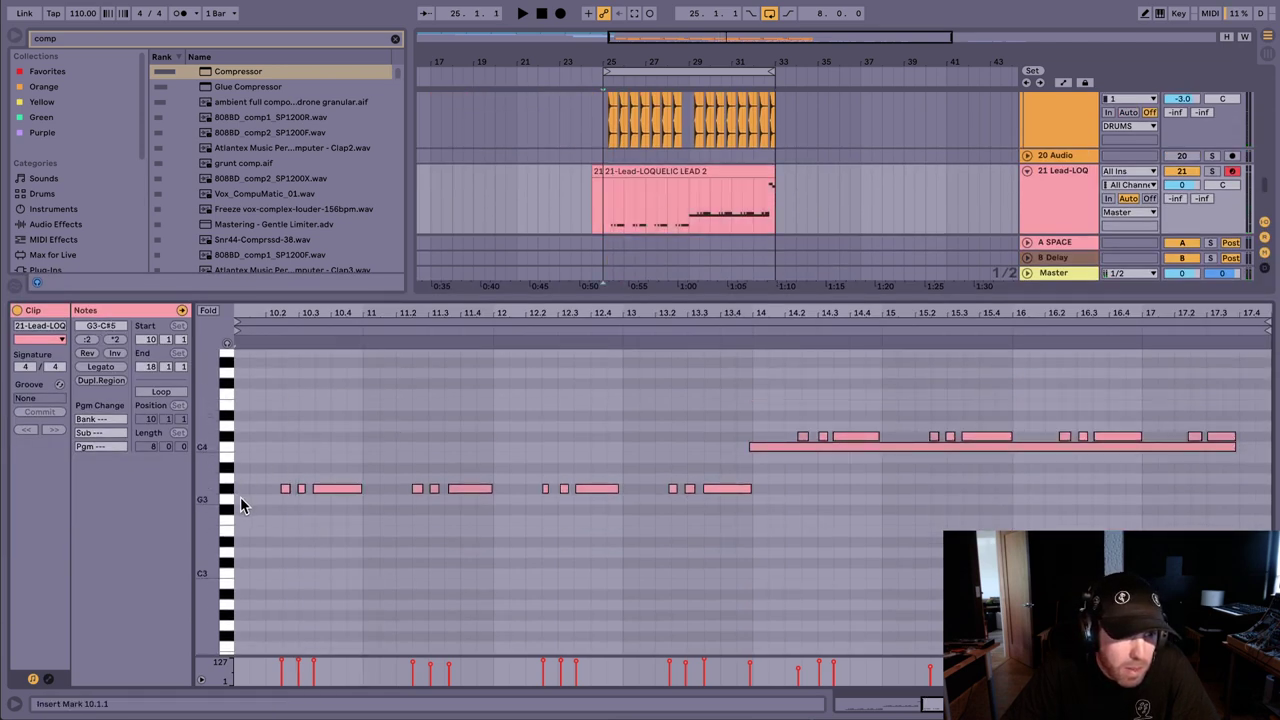
pyautogui.doubleClick(240, 497)
pyautogui.moveTo(250, 497); pyautogui.dragTo(755, 500)
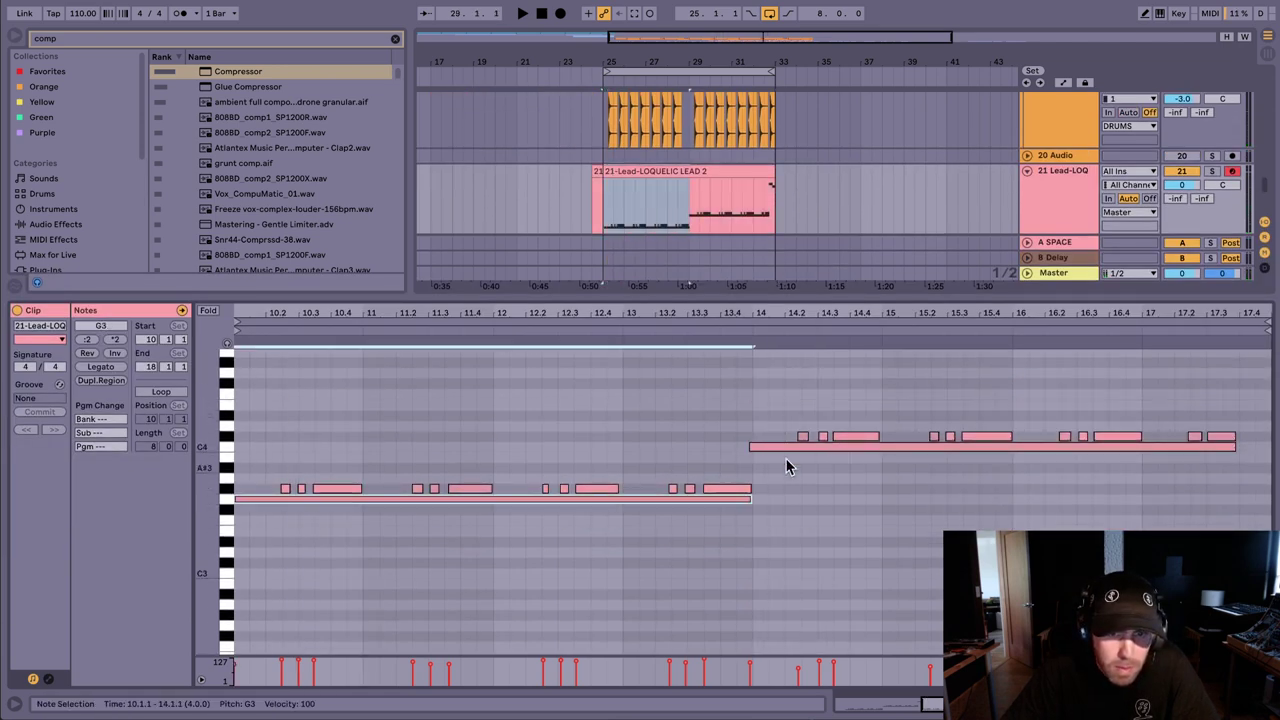
pyautogui.click(776, 446)
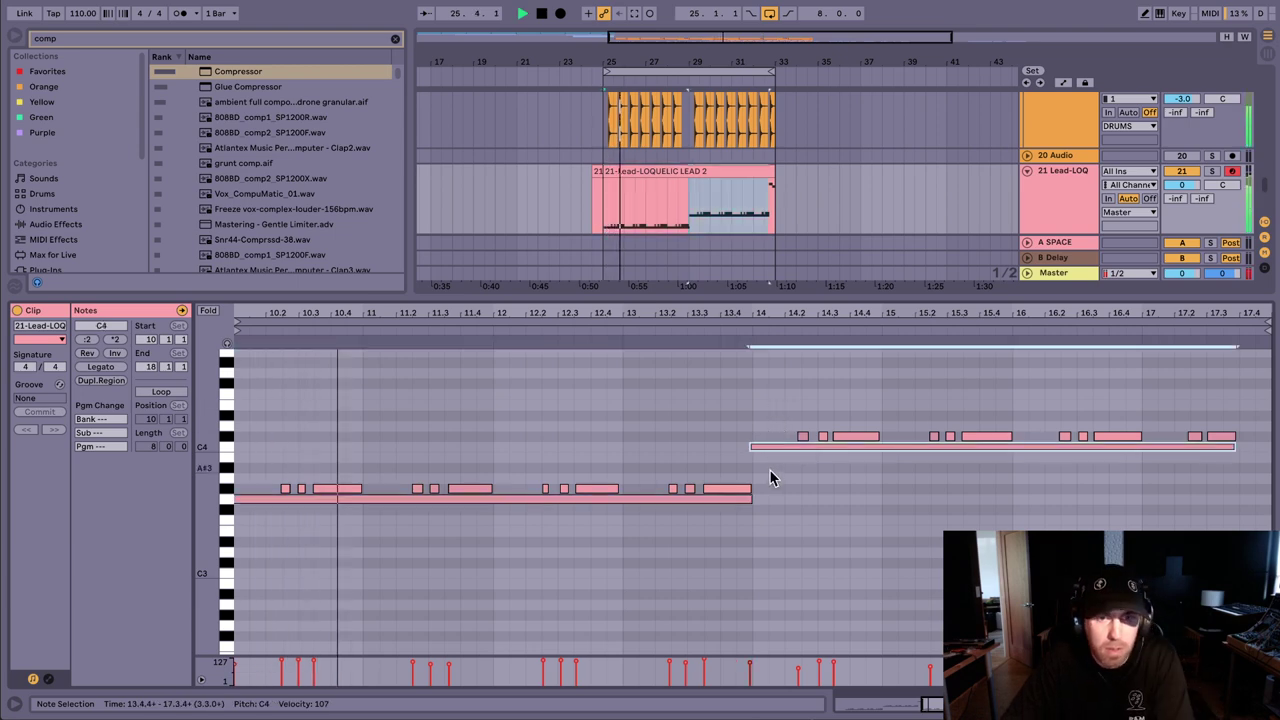
# Step: Examine the lead sampler's oscillator and pitch envelope settings and audition the lead in the loop
pyautogui.doubleClick(1053, 203)
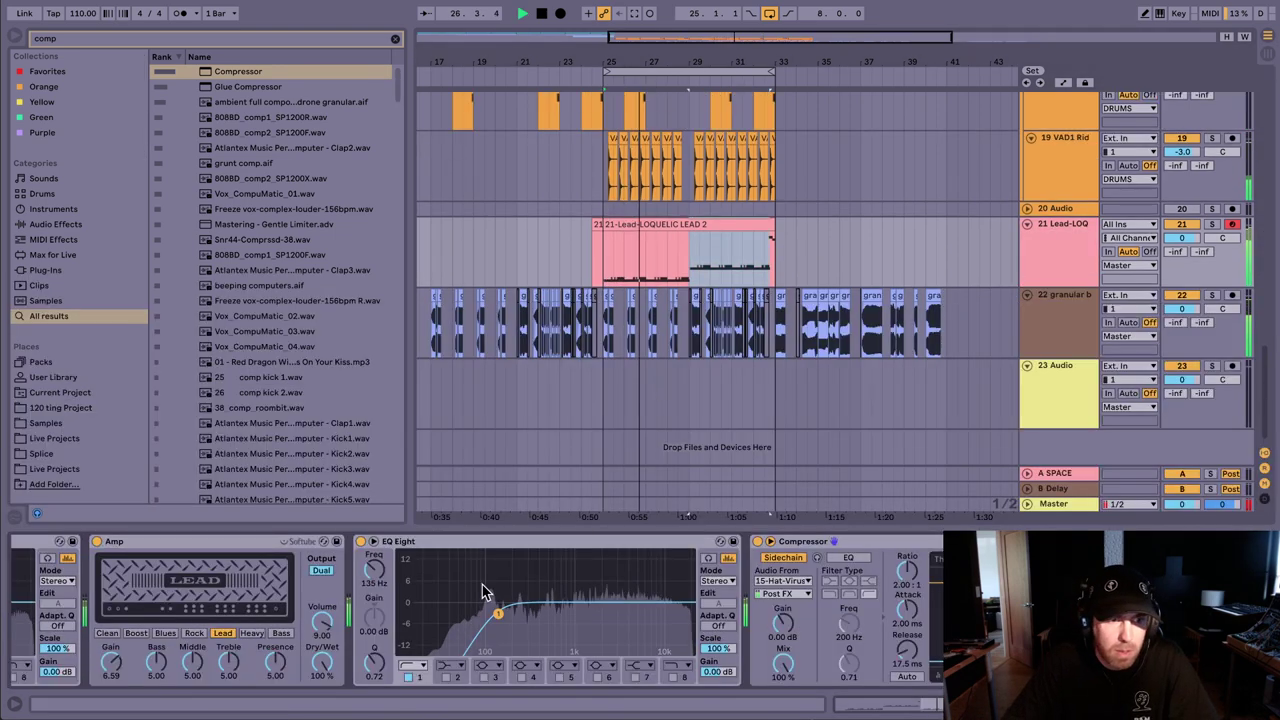
pyautogui.hscroll(-5, 480, 610)
pyautogui.press('space')
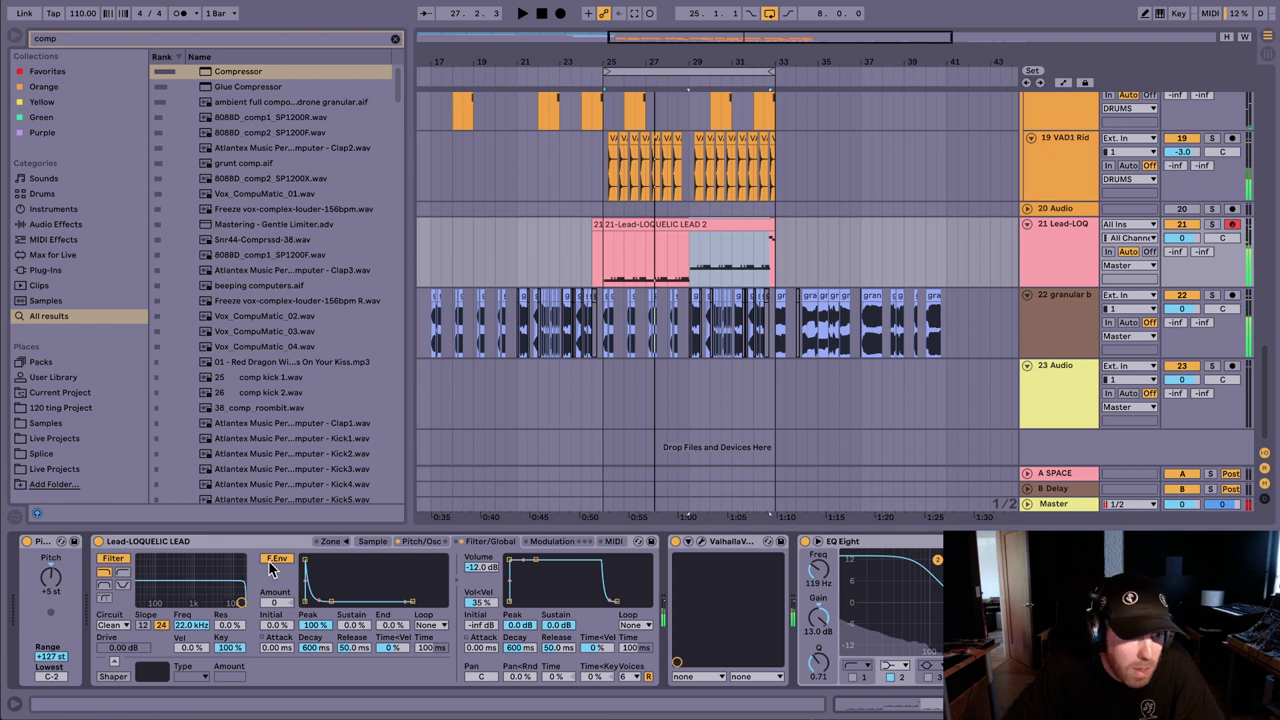
pyautogui.click(424, 542)
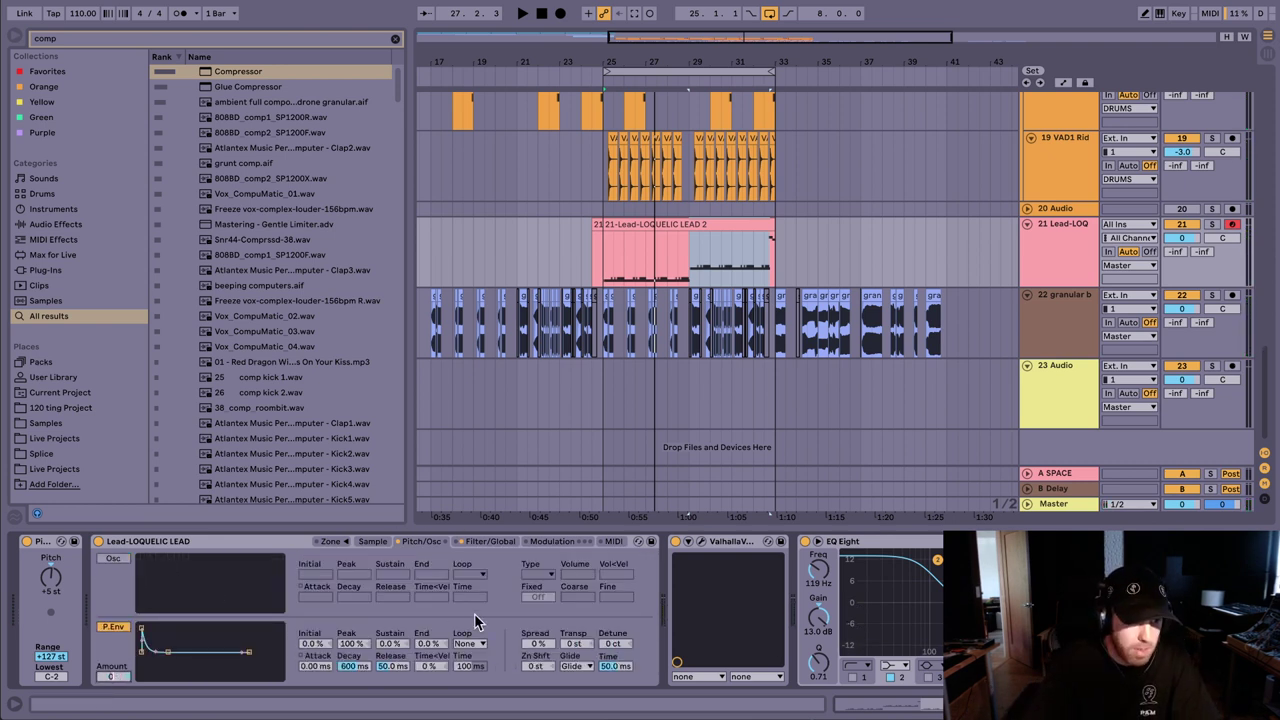
pyautogui.press('space')
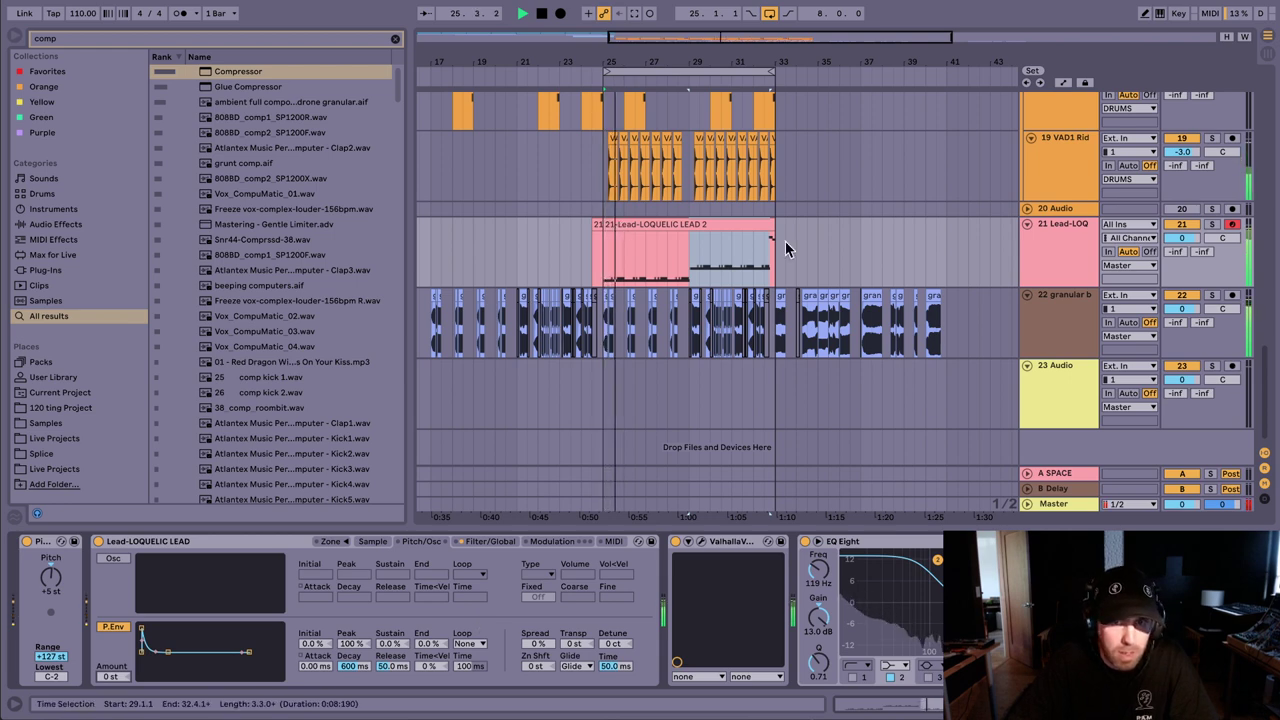
pyautogui.click(1069, 243)
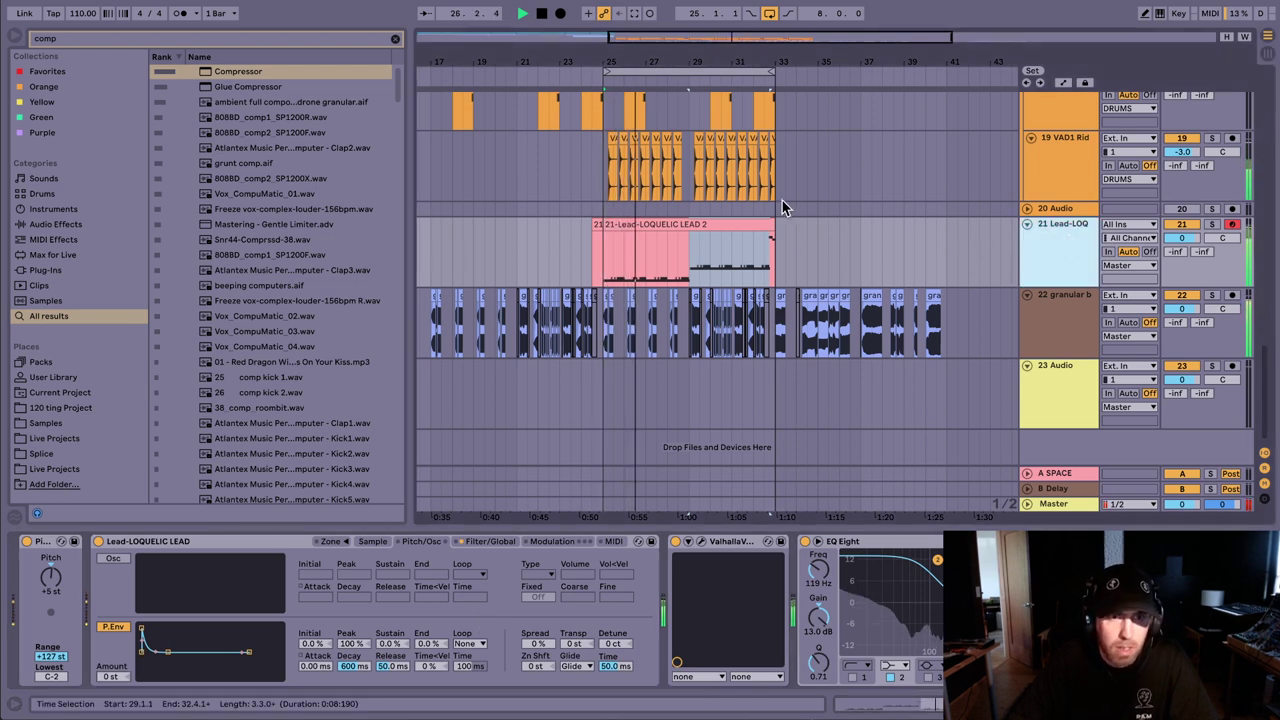
# Step: Delete the part of the lead recording that lies before bar 25
pyautogui.moveTo(617, 52); pyautogui.dragTo(643, 52)
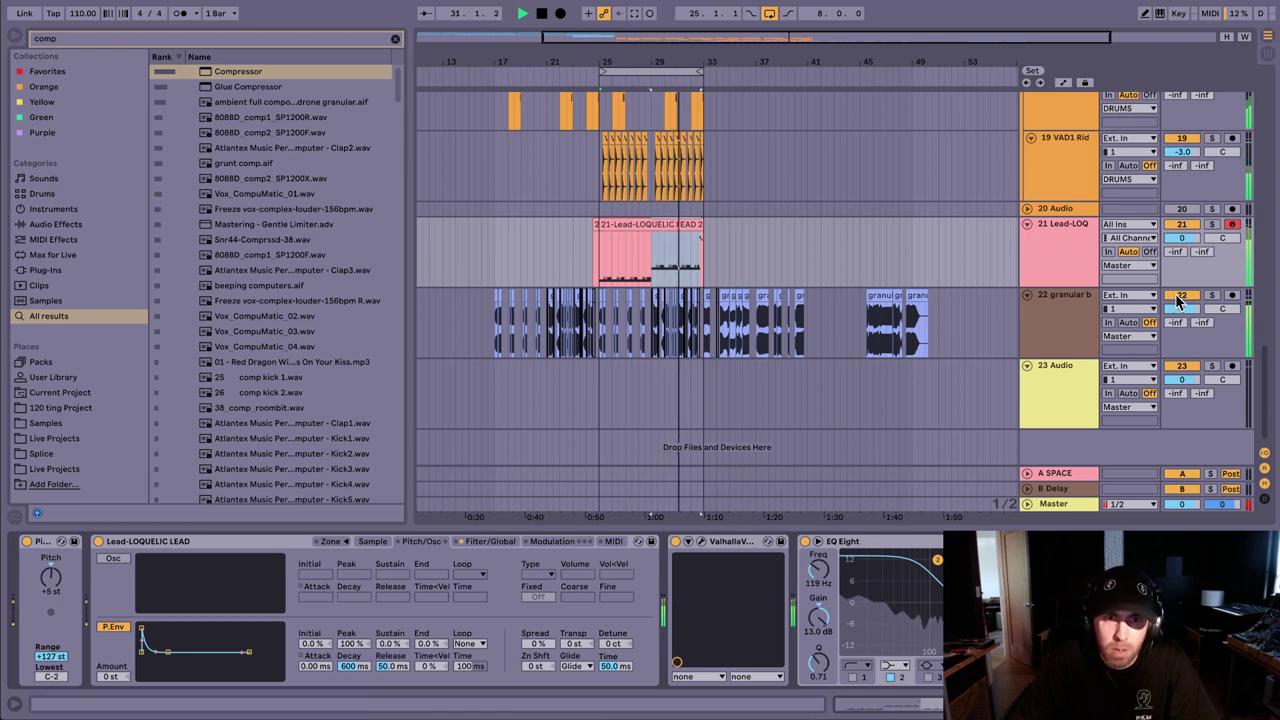
pyautogui.moveTo(606, 55); pyautogui.dragTo(606, 140)
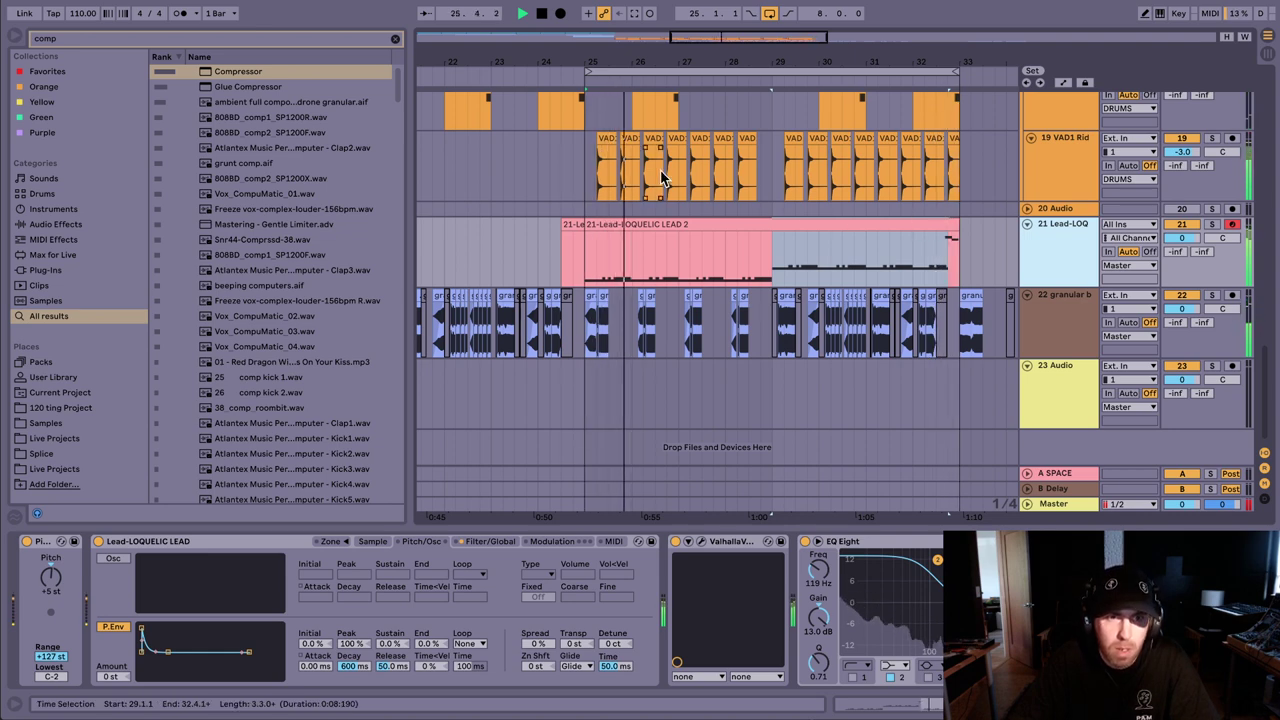
pyautogui.moveTo(596, 56); pyautogui.dragTo(583, 20)
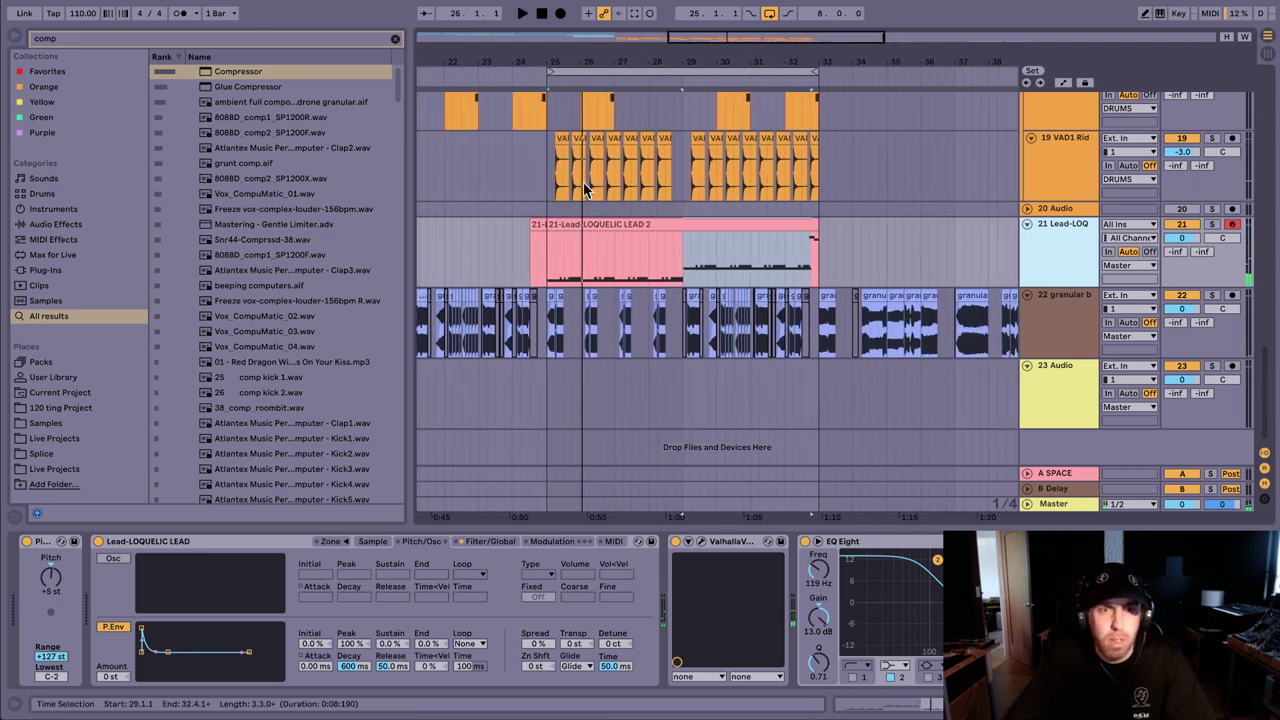
pyautogui.moveTo(545, 252)
pyautogui.mouseDown()
pyautogui.moveTo(520, 244)
pyautogui.moveTo(547, 245)
pyautogui.mouseUp()
pyautogui.press('Delete')
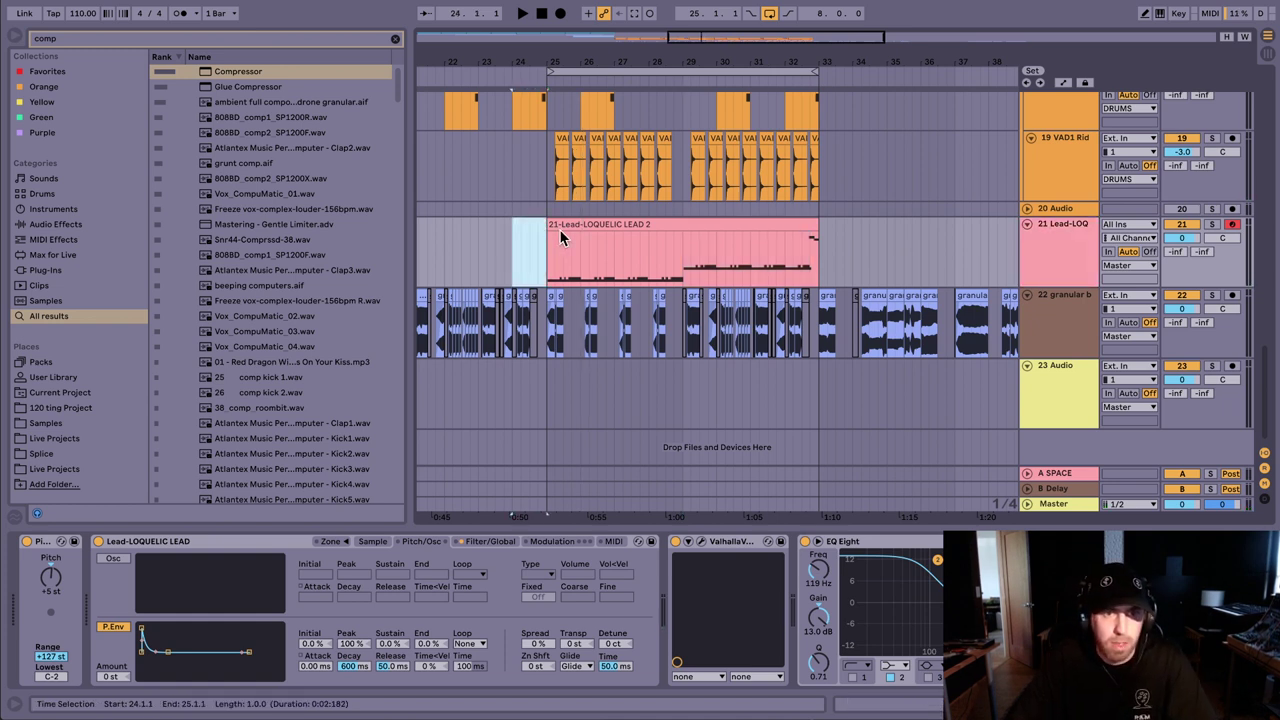
# Step: Search the browser for "auto" and add an Auto Filter to the lead track
pyautogui.click(560, 233)
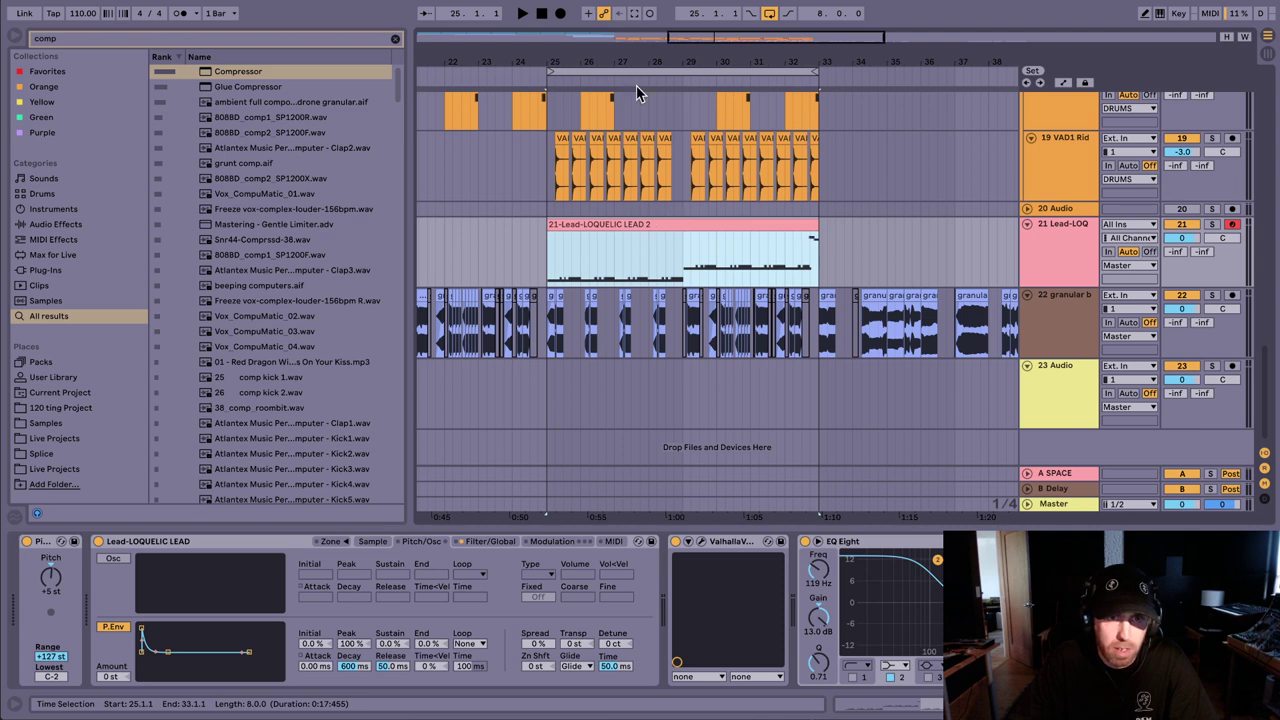
pyautogui.moveTo(650, 55); pyautogui.dragTo(650, 66)
pyautogui.press('super+f')
pyautogui.write('au')
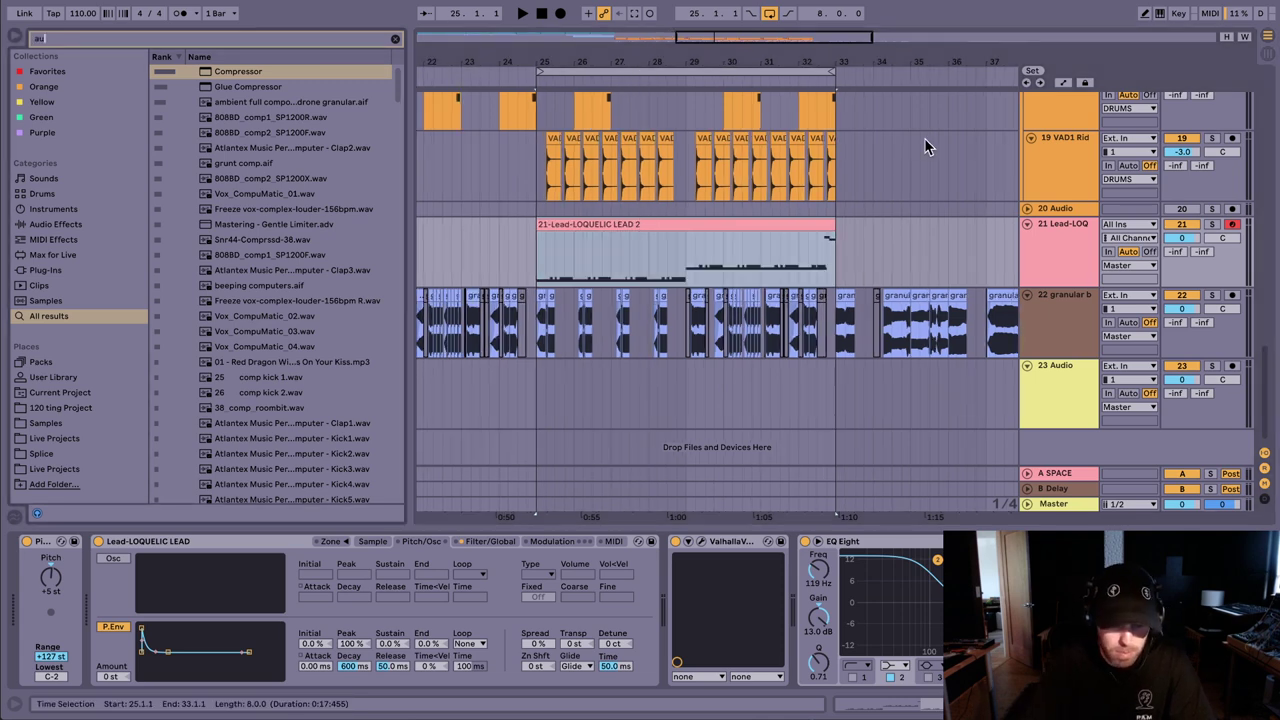
pyautogui.write('to')
pyautogui.press('Down')
pyautogui.press('Return')
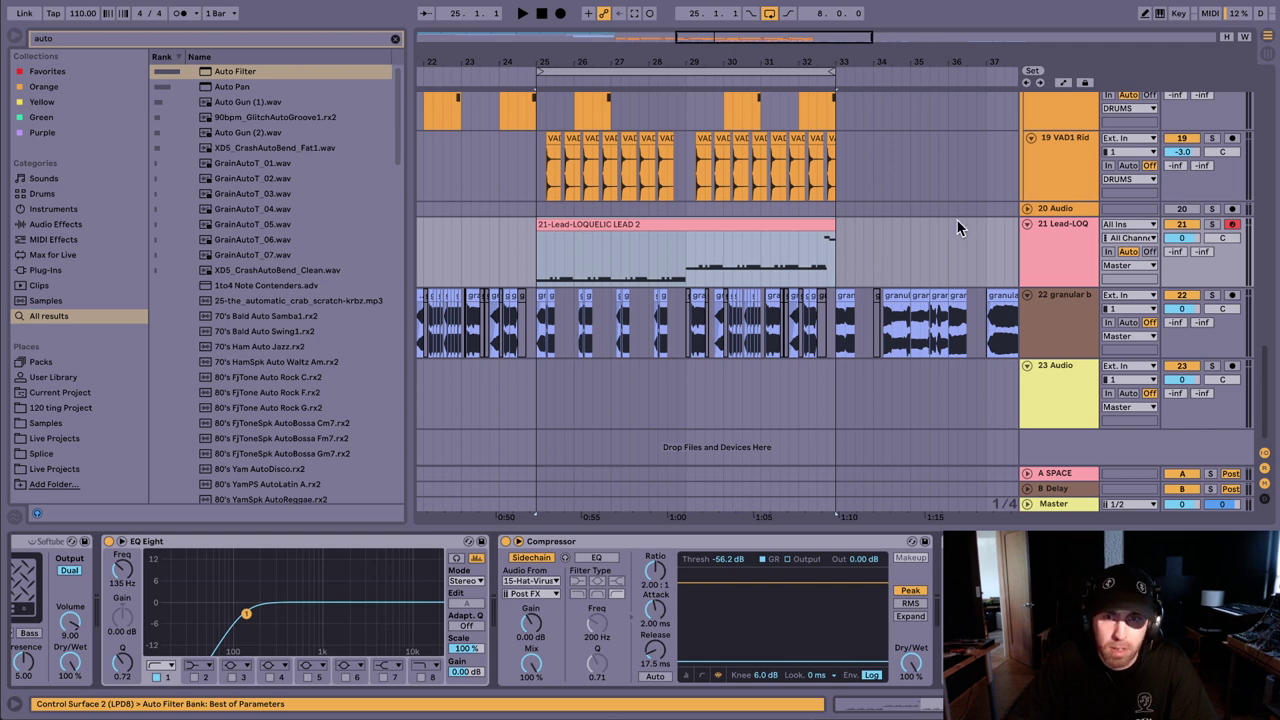
# Step: Audition the lead from bar 25 with the Auto Filter in place, viewing the first few bars closely
pyautogui.click(1058, 240)
pyautogui.press('space')
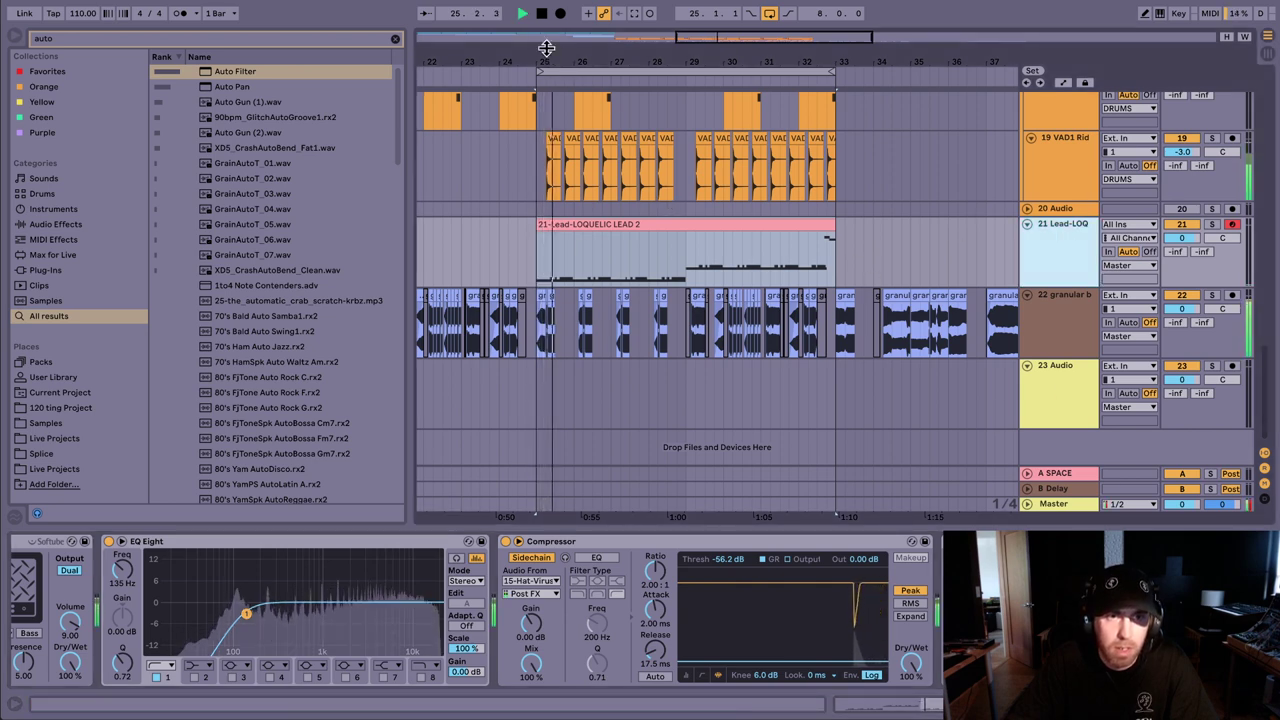
pyautogui.moveTo(546, 47); pyautogui.dragTo(606, 214)
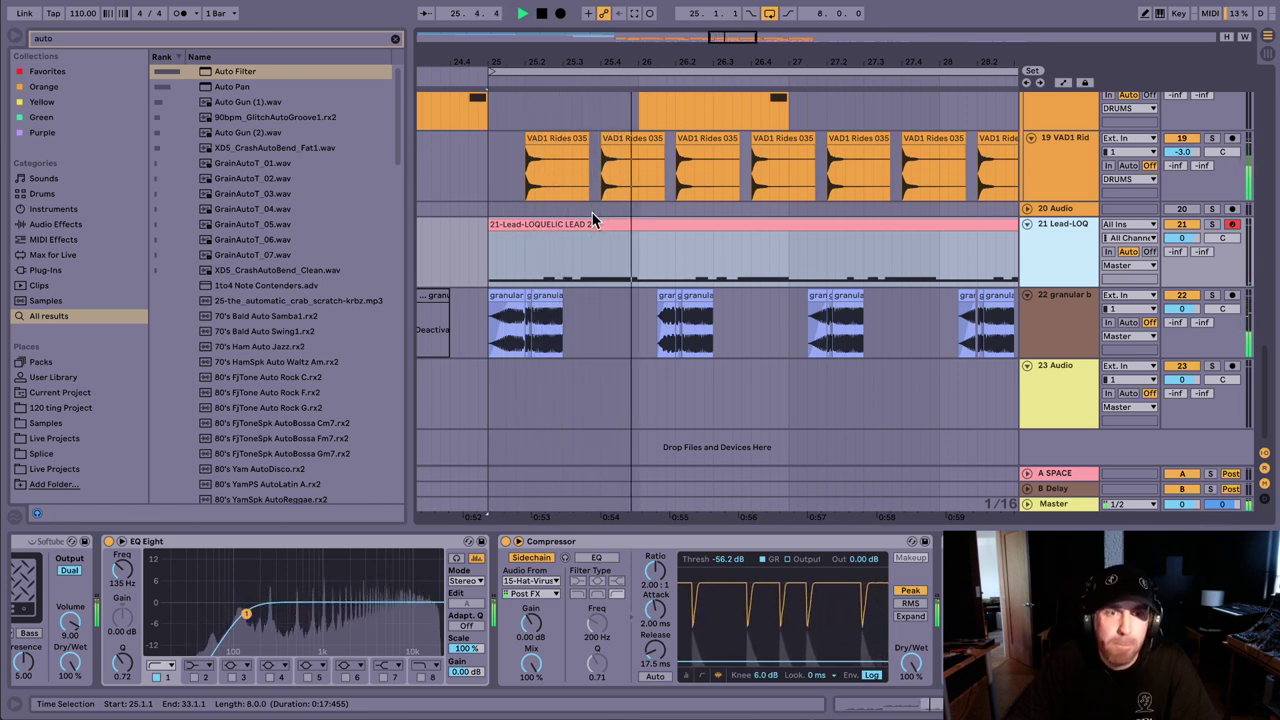
pyautogui.scroll(1, 590, 280)
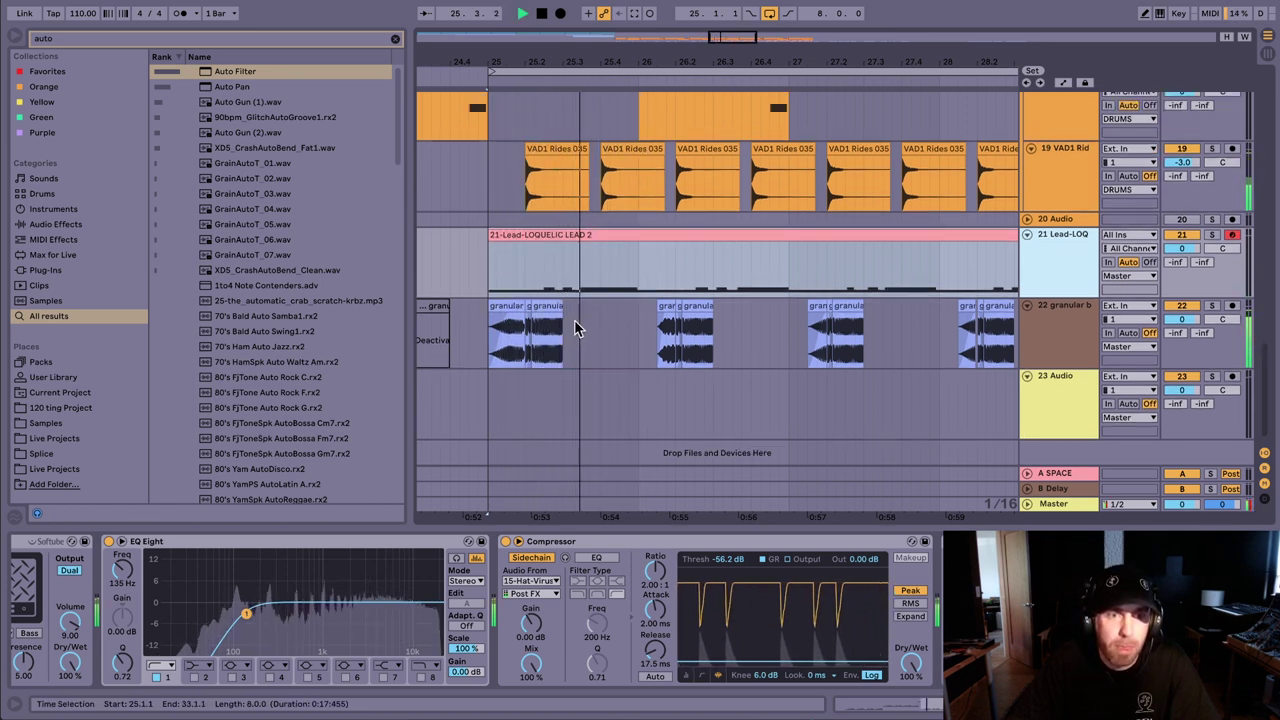
pyautogui.press('space')
pyautogui.rightClick(1068, 245)
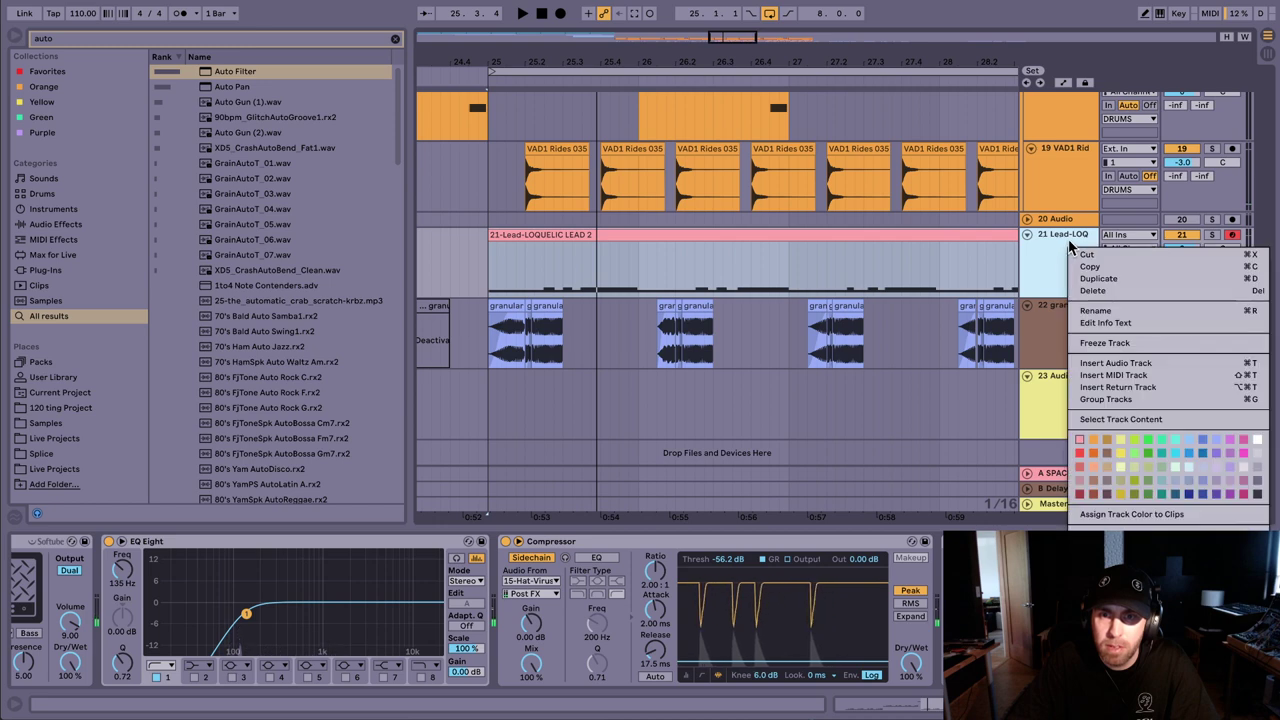
pyautogui.click(977, 514)
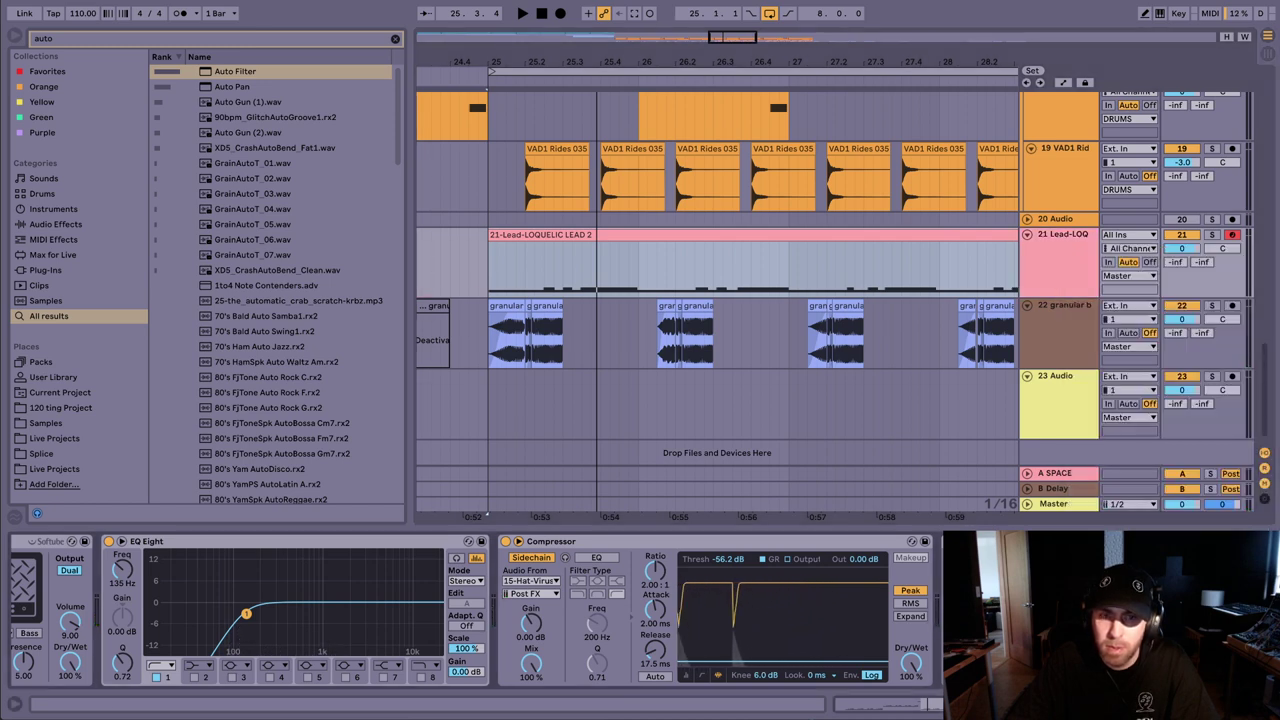
# Step: Draw an Auto Filter frequency swell on the lead from about 25.3 to just past bar 26, and play it back
pyautogui.press('a')
pyautogui.press('b')
pyautogui.moveTo(570, 285)
pyautogui.mouseDown()
pyautogui.moveTo(614, 250)
pyautogui.moveTo(655, 240)
pyautogui.moveTo(655, 268)
pyautogui.mouseUp()
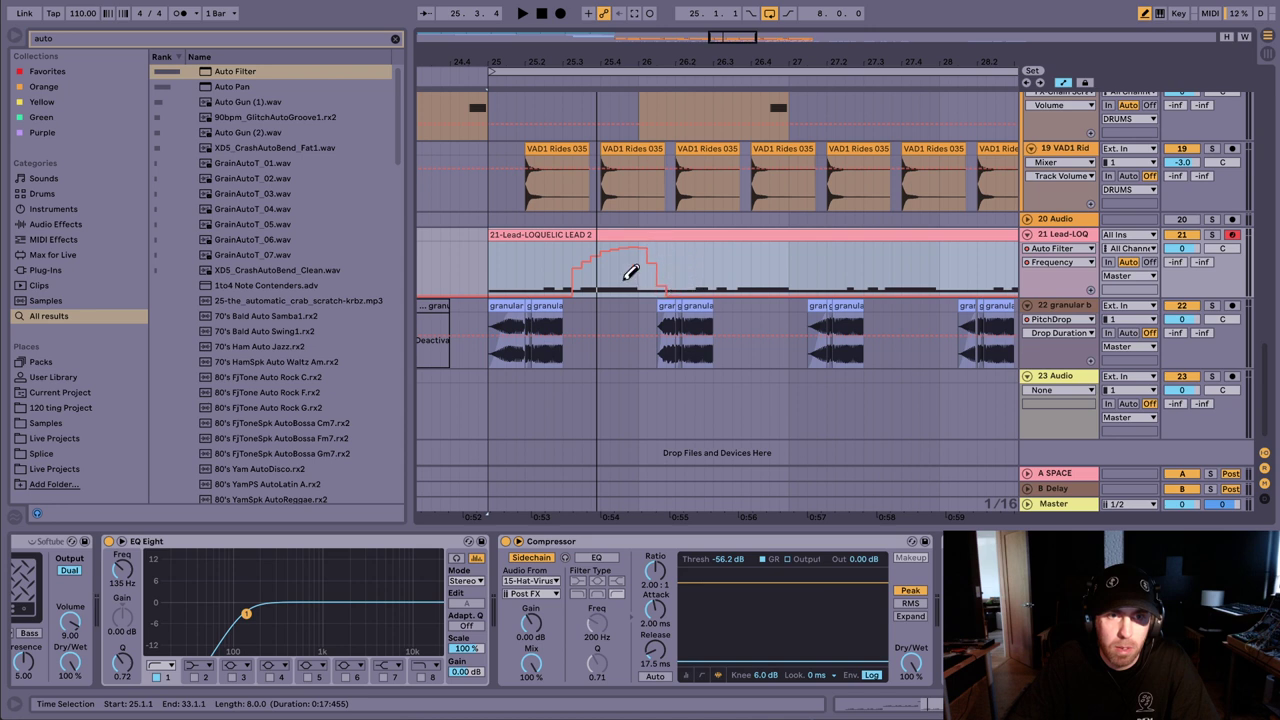
pyautogui.click(488, 268)
pyautogui.press('space')
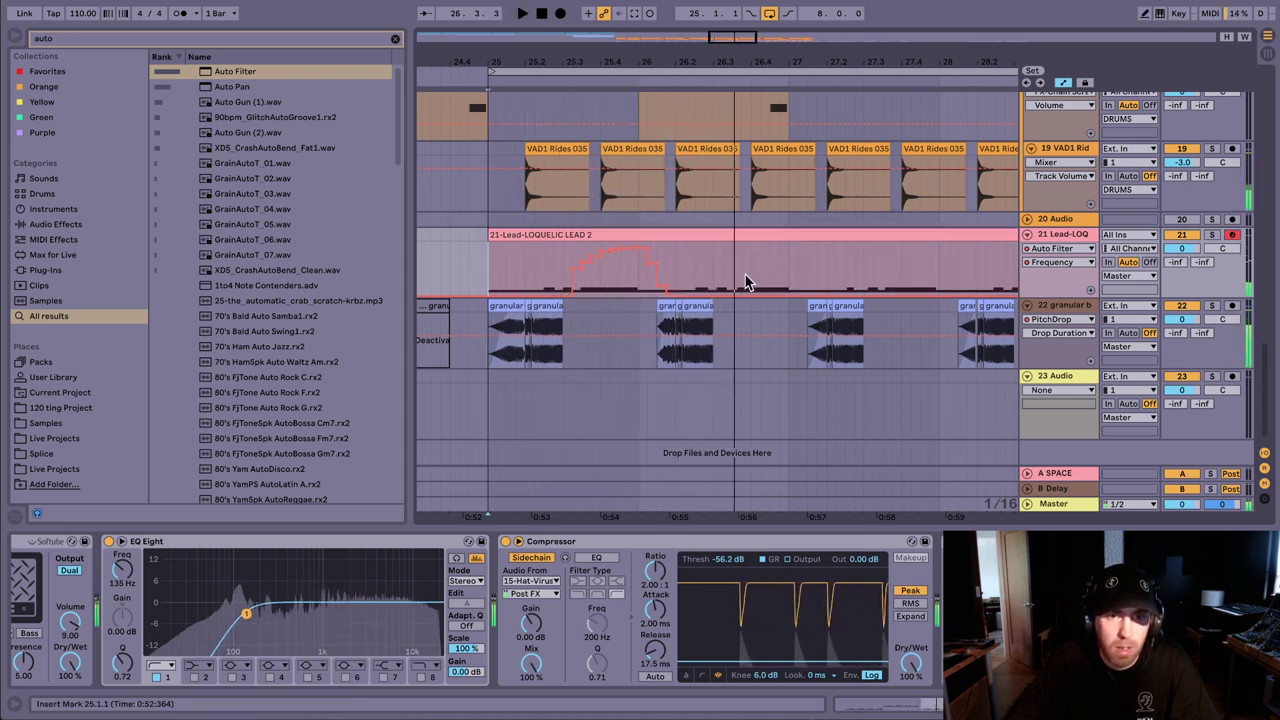
# Step: Draw a second Auto Filter frequency swell from about 26.2 to just past bar 27 and replay from before bar 25
pyautogui.moveTo(718, 268)
pyautogui.mouseDown()
pyautogui.moveTo(803, 243)
pyautogui.moveTo(811, 266)
pyautogui.mouseUp()
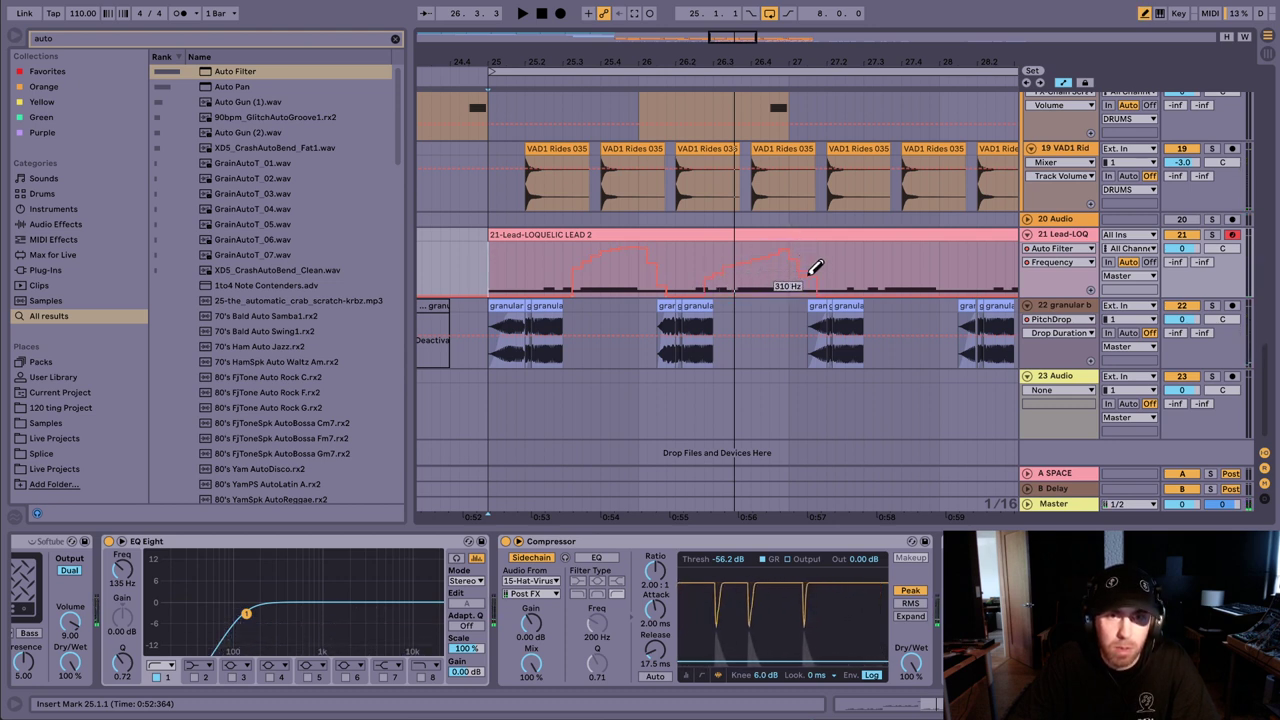
pyautogui.click(472, 252)
pyautogui.press('space')
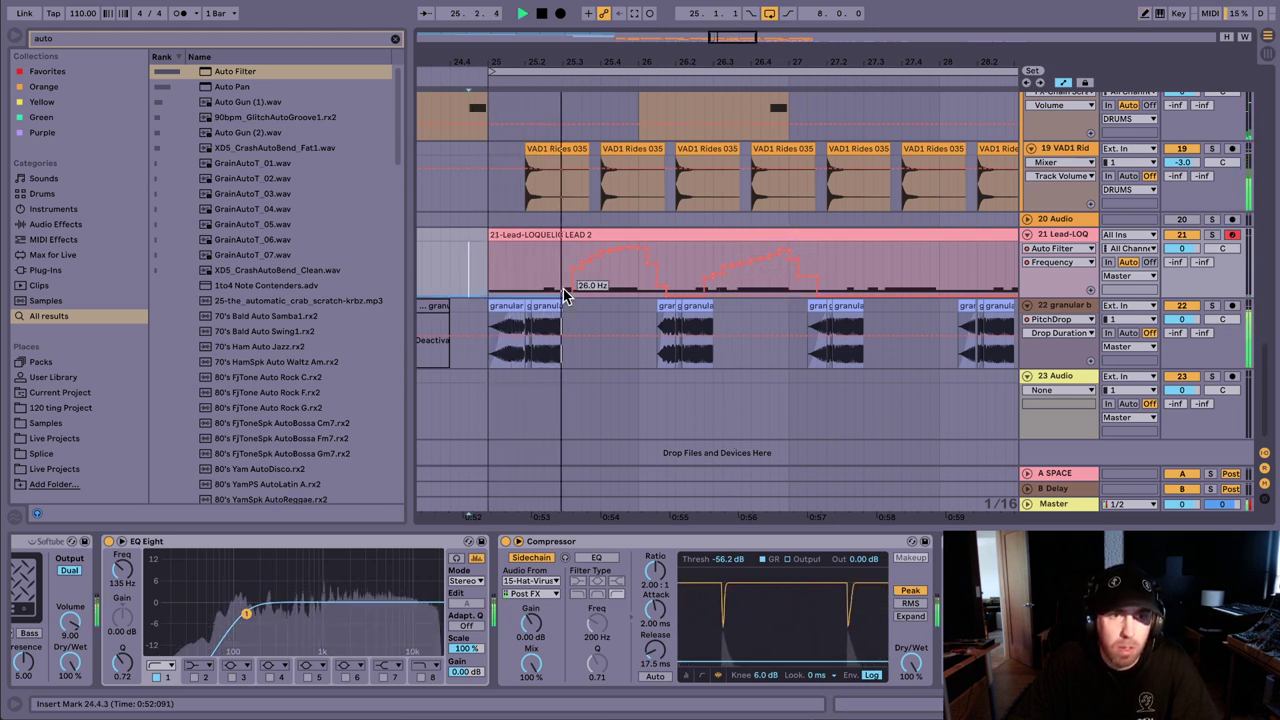
# Step: Redraw the start of the first frequency swell so it rises gradually from about 25.2, and check it in playback
pyautogui.moveTo(572, 294); pyautogui.dragTo(545, 295)
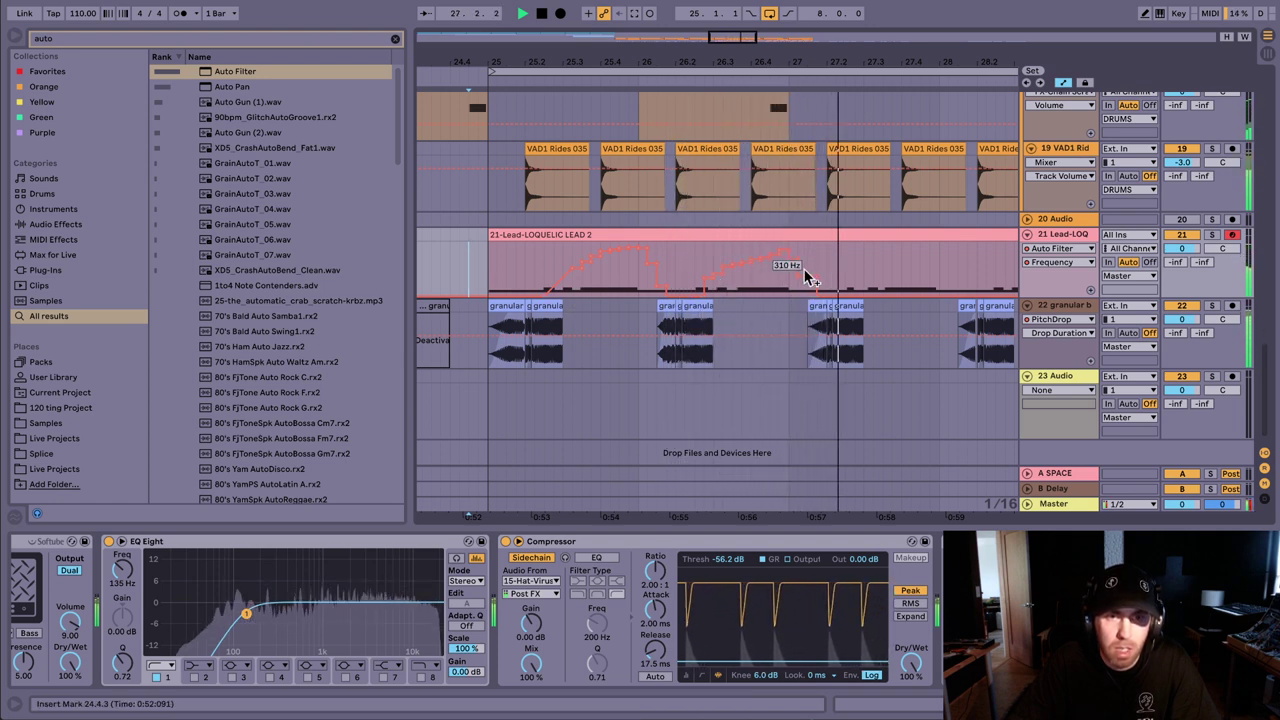
pyautogui.press('space')
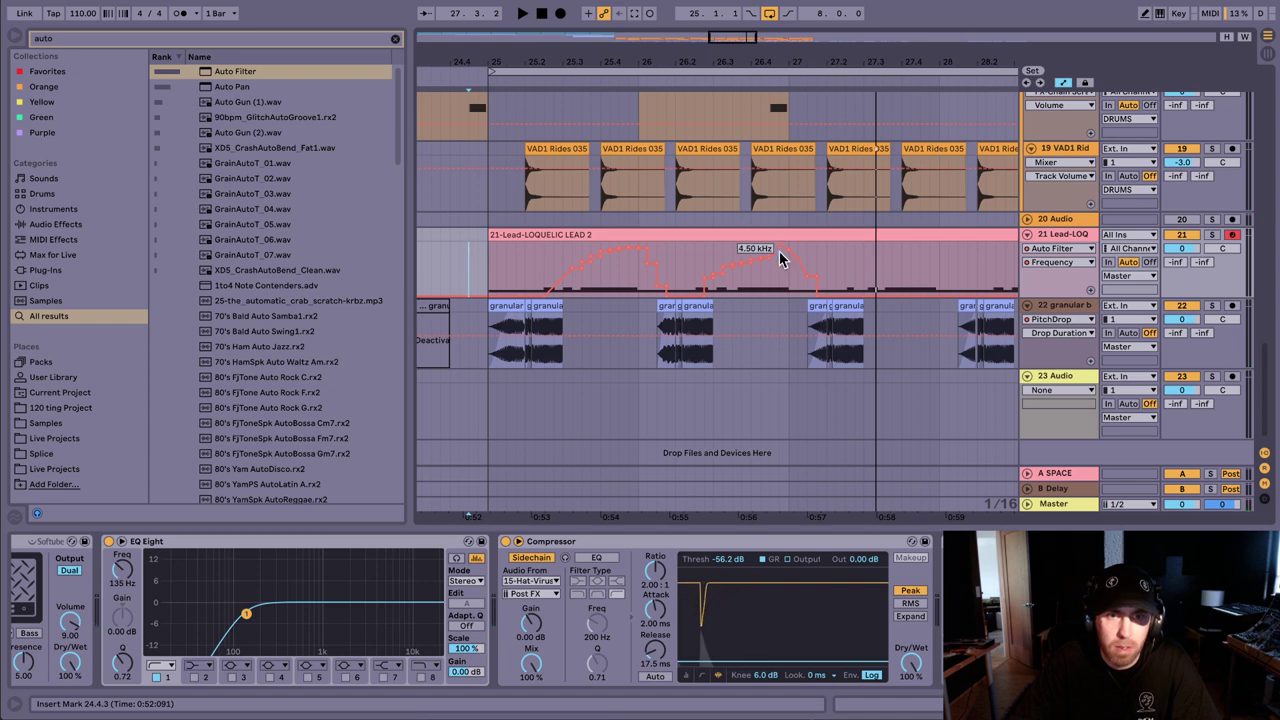
pyautogui.click(488, 270)
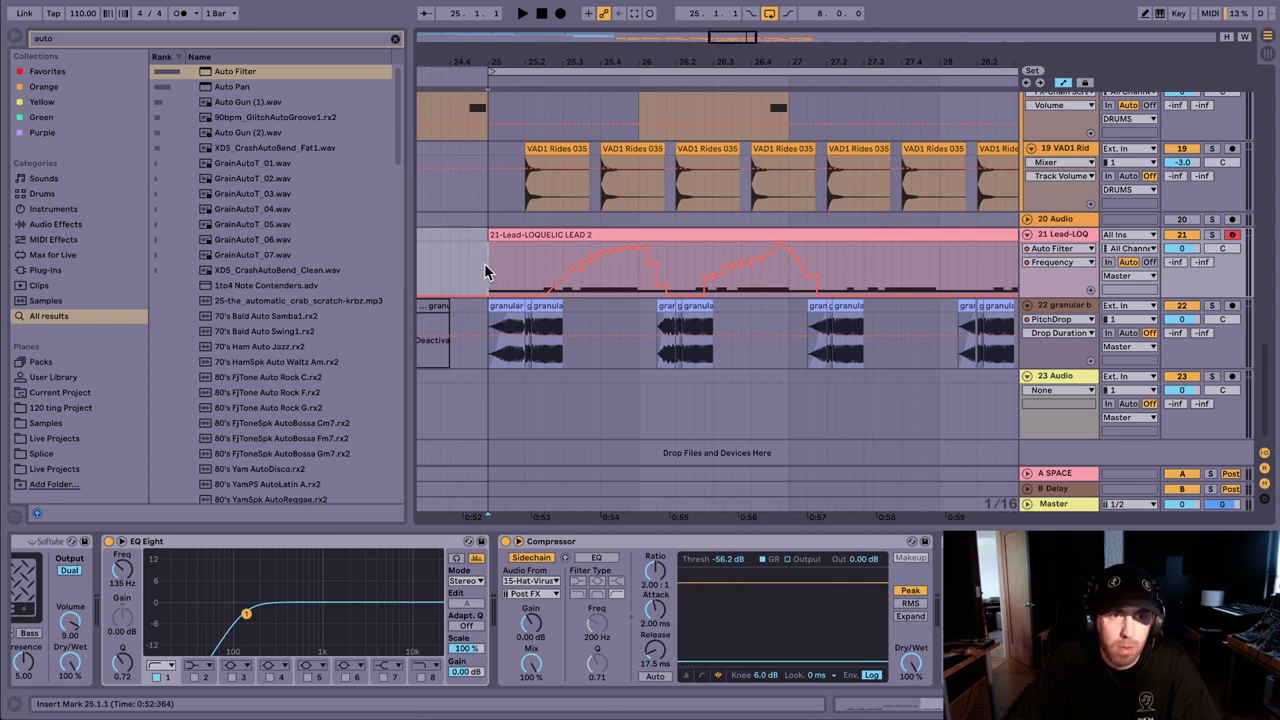
# Step: Draw a third Auto Filter frequency sweep over bar 27 in the 21 Lead-LOQUELIC track's automation and audition it
pyautogui.press('space')
pyautogui.moveTo(680, 63); pyautogui.dragTo(544, 64)
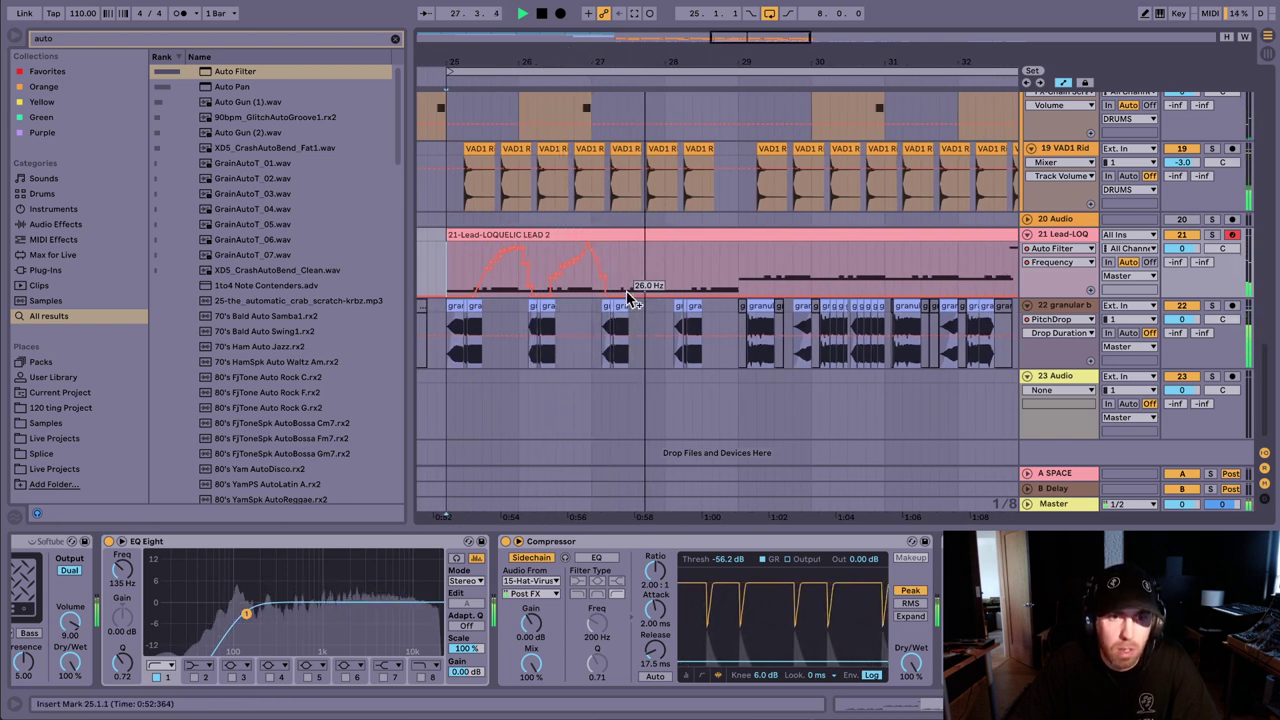
pyautogui.press('space')
pyautogui.moveTo(652, 300)
pyautogui.mouseDown()
pyautogui.moveTo(663, 240)
pyautogui.moveTo(688, 248)
pyautogui.moveTo(672, 249)
pyautogui.moveTo(668, 305)
pyautogui.mouseUp()
pyautogui.press('space')
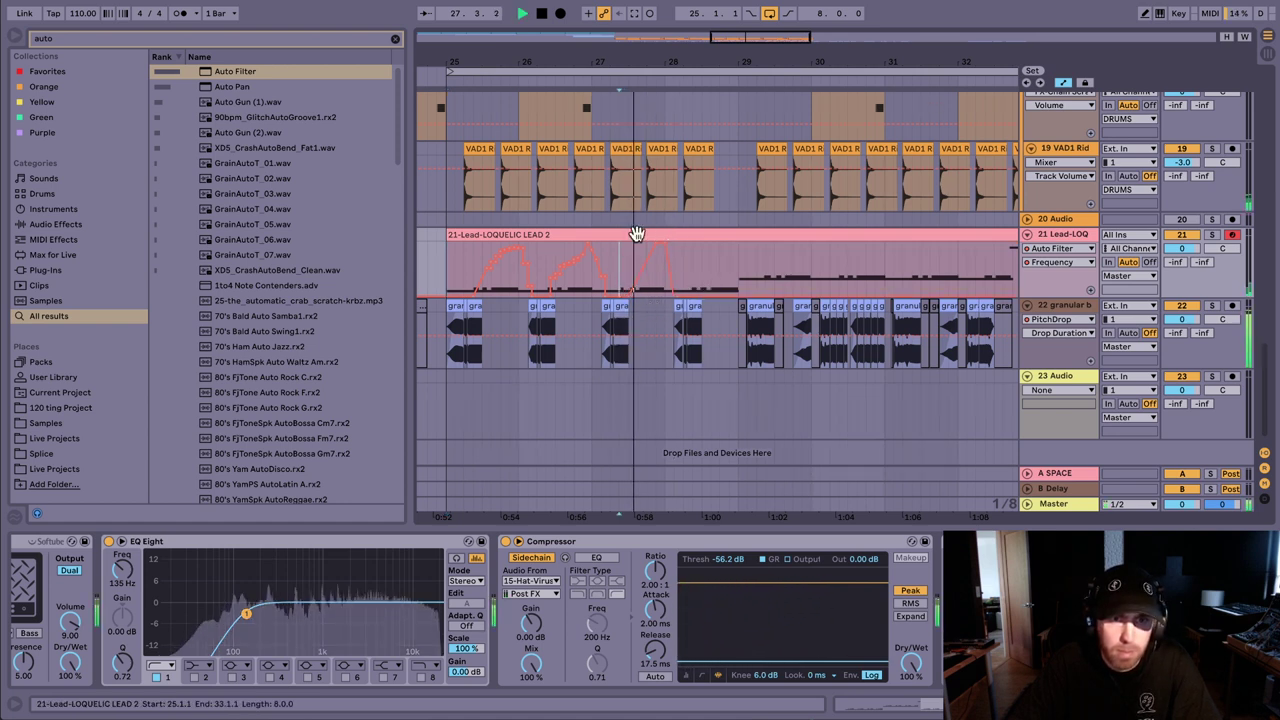
# Step: Smooth the lead's third filter sweep, continue the frequency sweeps through bars 28 to 30, and remove the granular bass clips ending bar 30
pyautogui.moveTo(646, 248)
pyautogui.mouseDown()
pyautogui.moveTo(663, 269)
pyautogui.moveTo(674, 255)
pyautogui.moveTo(709, 277)
pyautogui.moveTo(706, 302)
pyautogui.mouseUp()
pyautogui.press('space')
pyautogui.press('space')
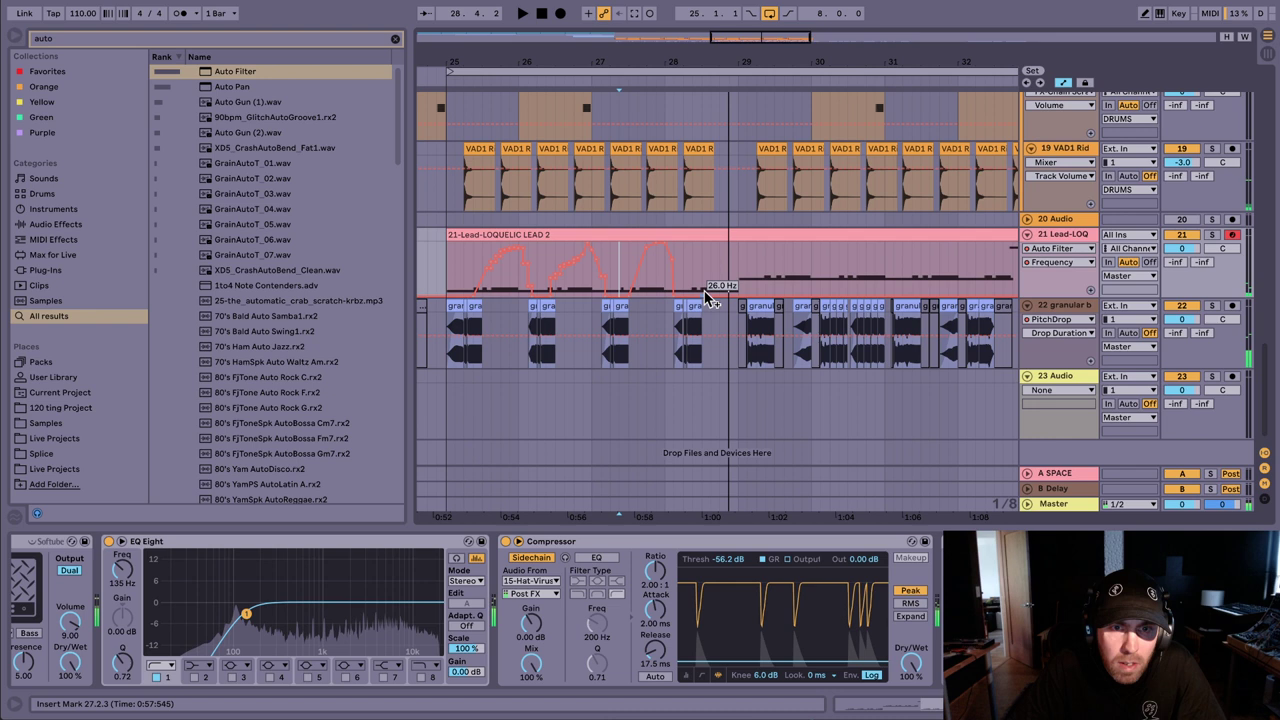
pyautogui.moveTo(709, 302); pyautogui.dragTo(742, 280)
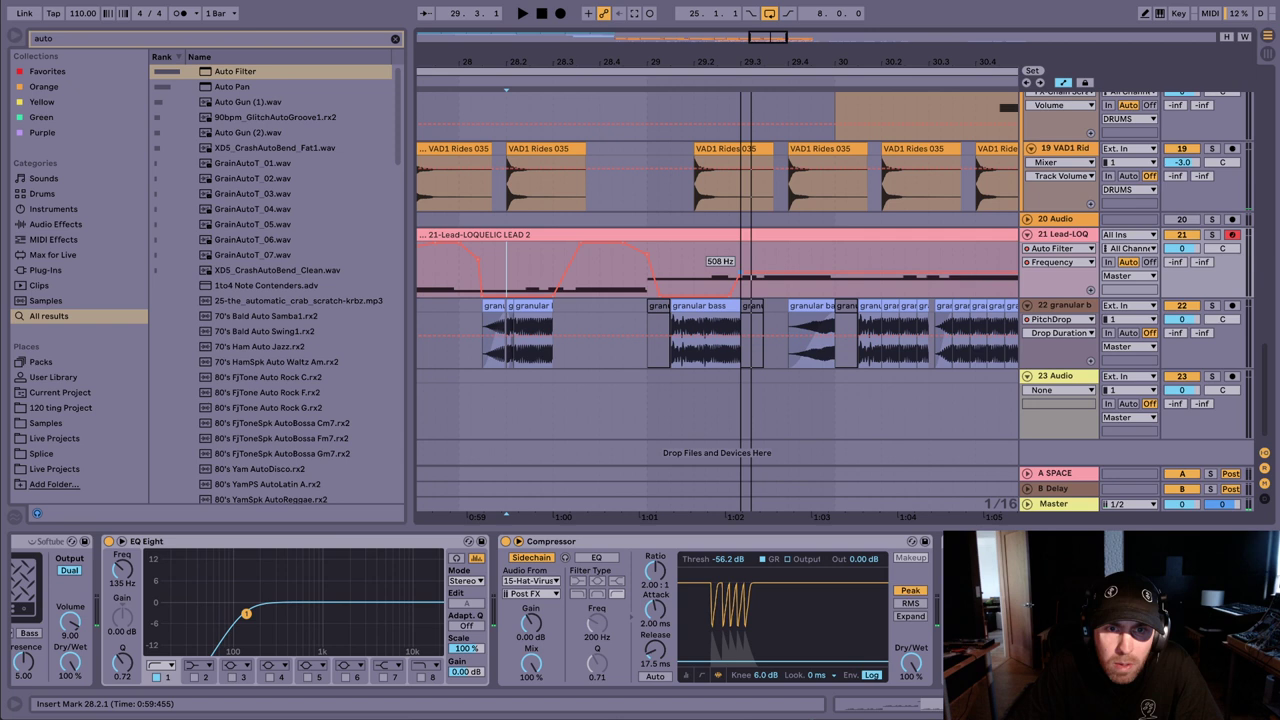
pyautogui.click(883, 66)
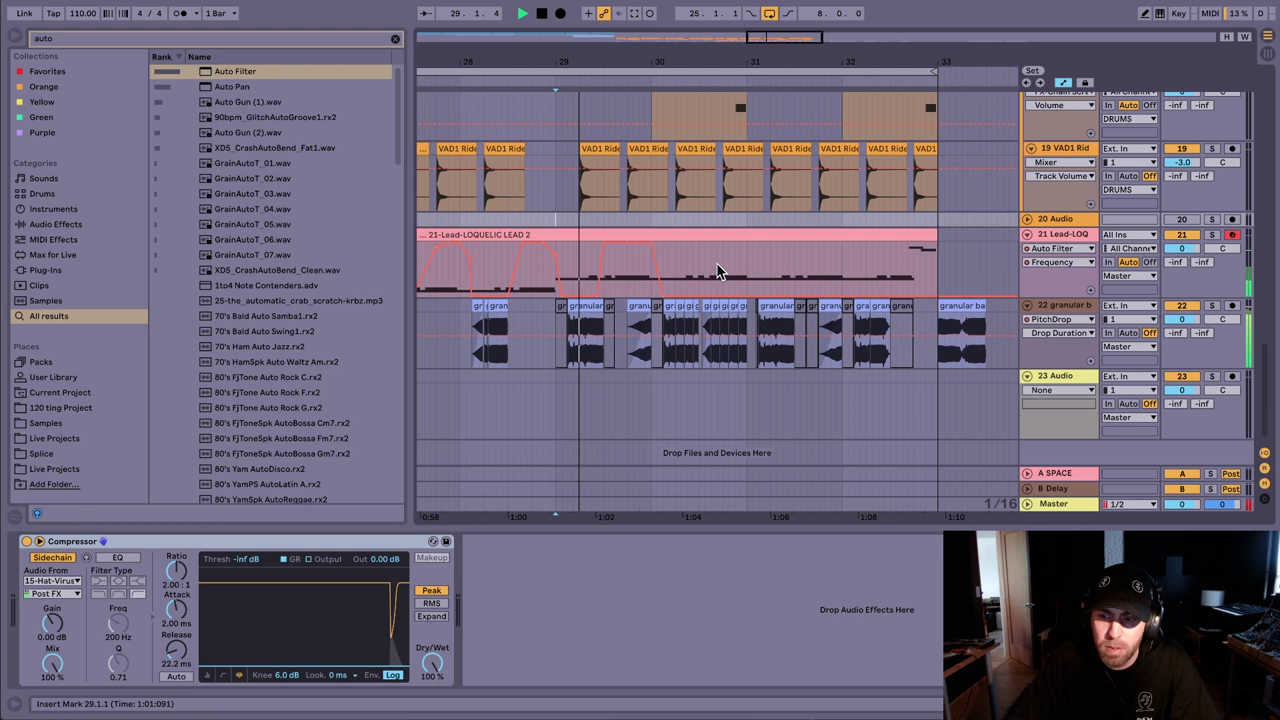
pyautogui.click(724, 325)
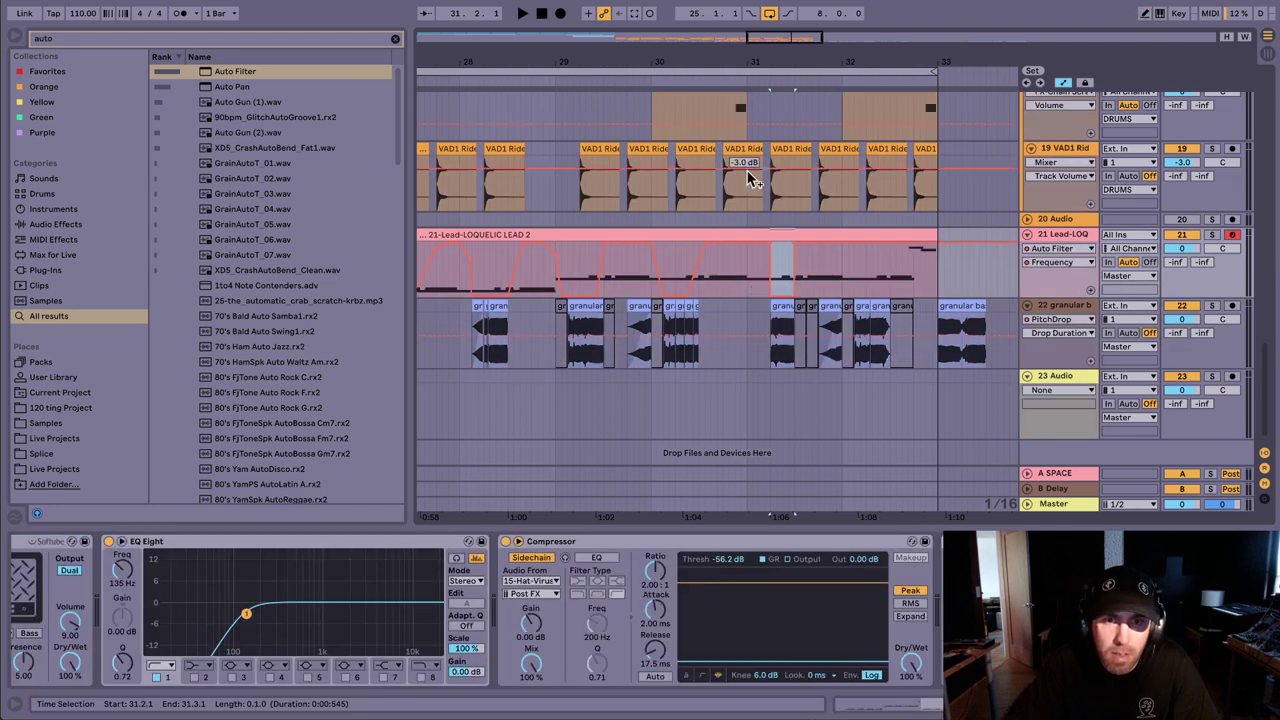
# Step: Cut the first beat of bar 31 from the 14 Kick-Mod and 15 Hat-Virus tracks and play back the gap
pyautogui.click(749, 194)
pyautogui.press('space')
pyautogui.scroll(5, 785, 190)
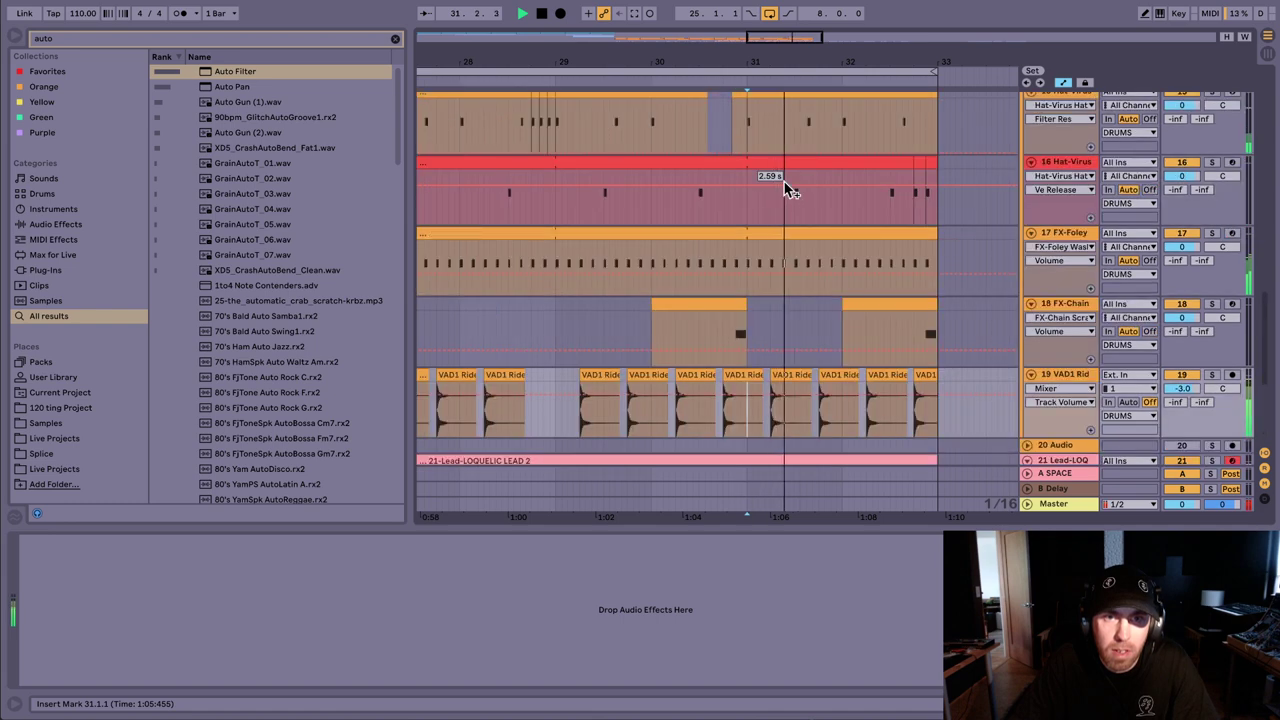
pyautogui.click(694, 200)
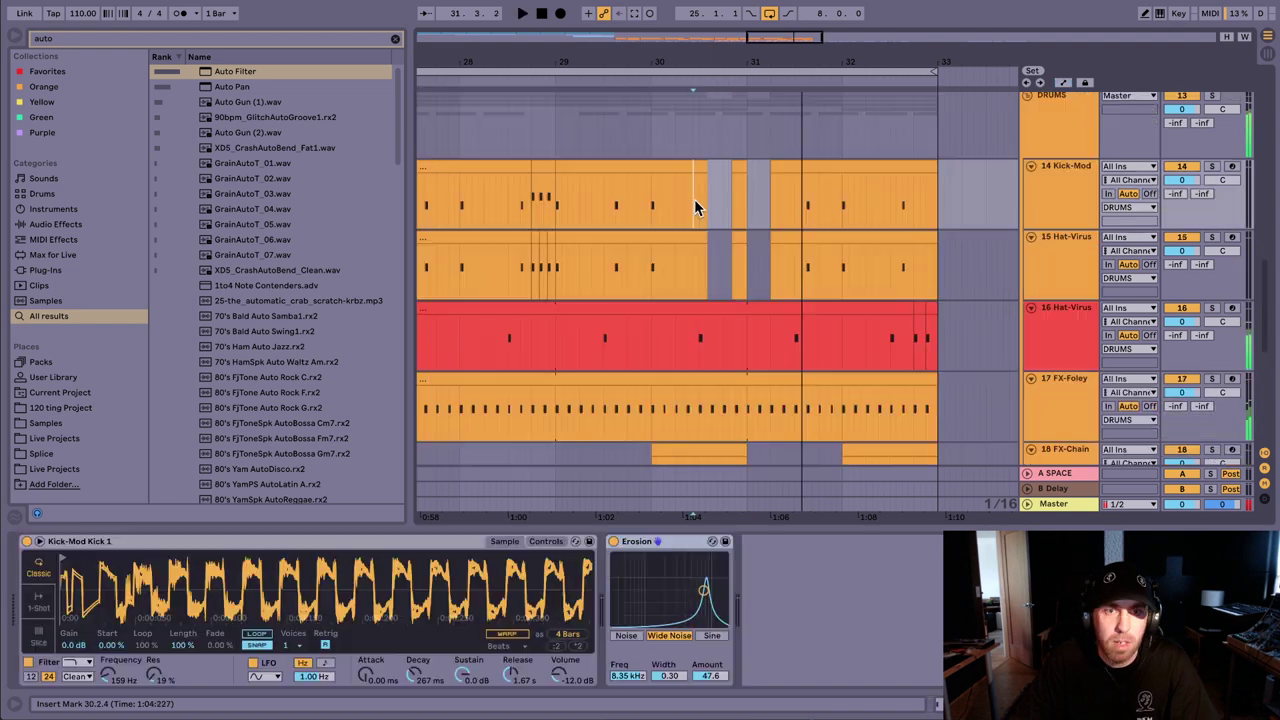
pyautogui.press('space')
pyautogui.press('space')
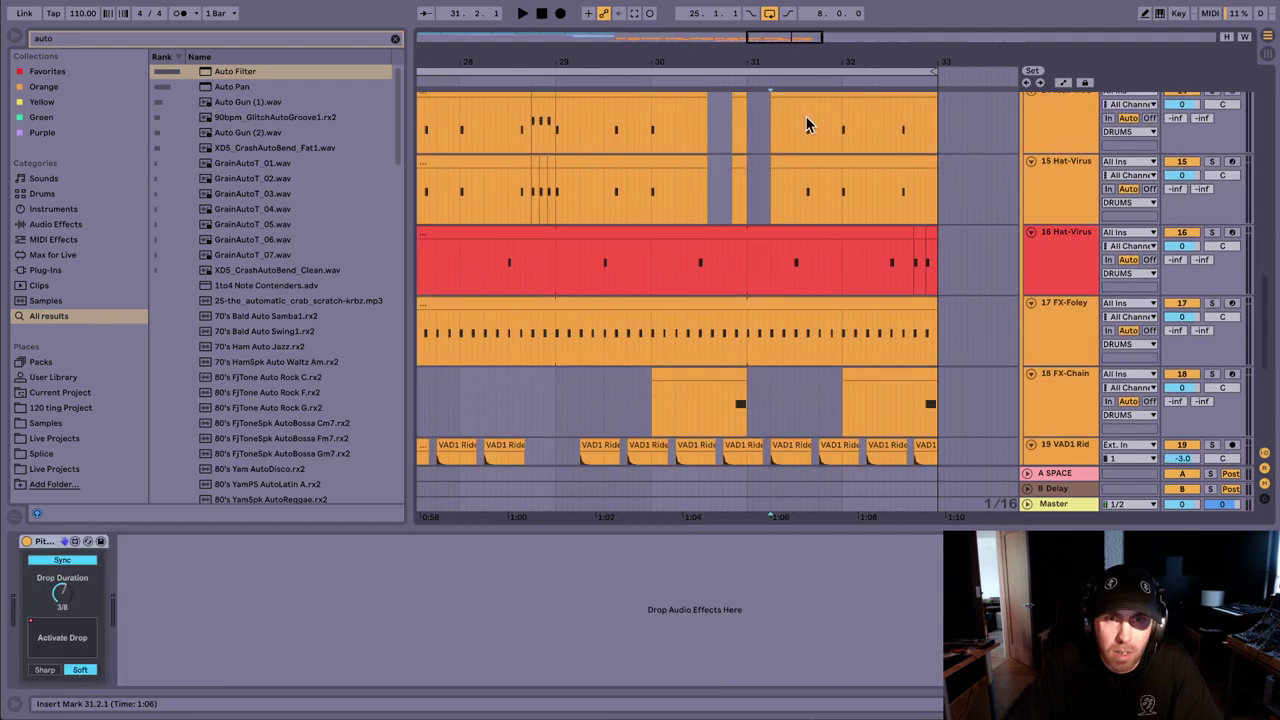
# Step: Paste a one-beat copy of the kick and hat at 31.2.1 on the 14 Kick-Mod and 15 Hat-Virus tracks, then audition it
pyautogui.moveTo(807, 126); pyautogui.dragTo(828, 178)
pyautogui.scroll(2, 740, 148)
pyautogui.click(747, 161)
pyautogui.press('space')
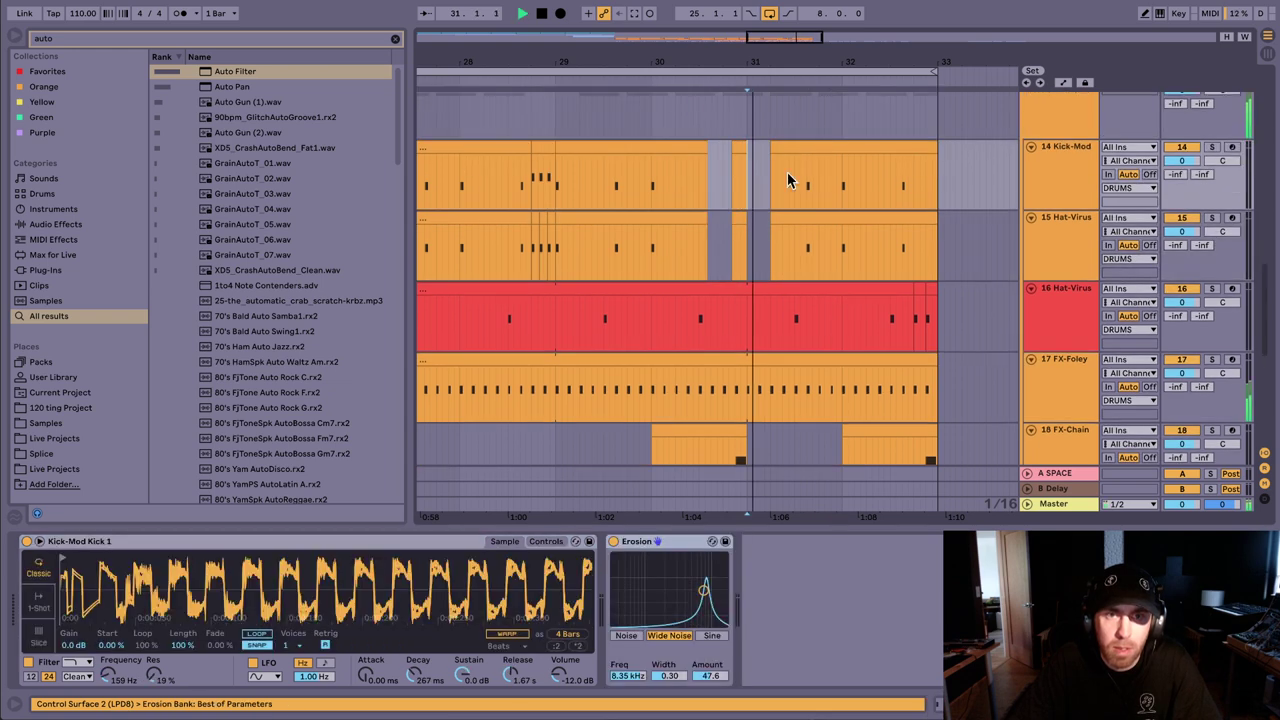
pyautogui.press('space')
pyautogui.click(771, 175)
pyautogui.press('super+v')
pyautogui.press('space')
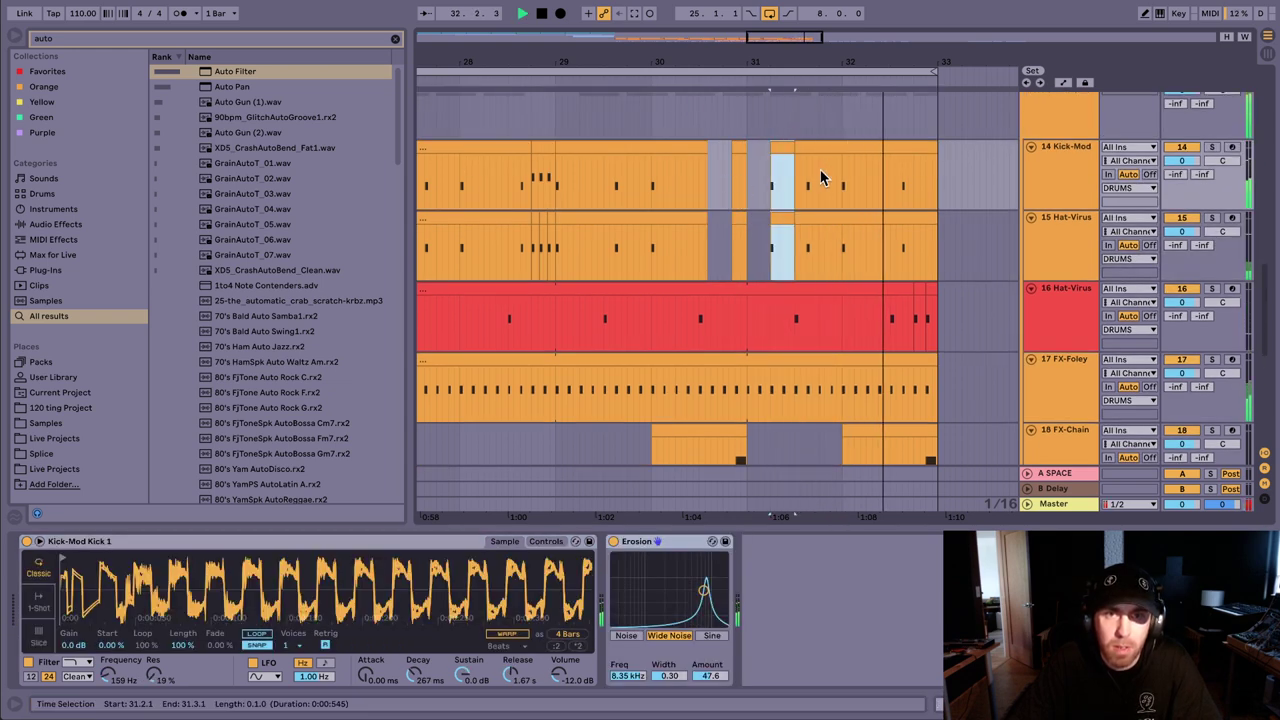
# Step: Draw another filter frequency sweep on the lead track from 31.3 to about bar 32 and play from bar 31
pyautogui.scroll(-10, 815, 200)
pyautogui.click(812, 268)
pyautogui.press('a')
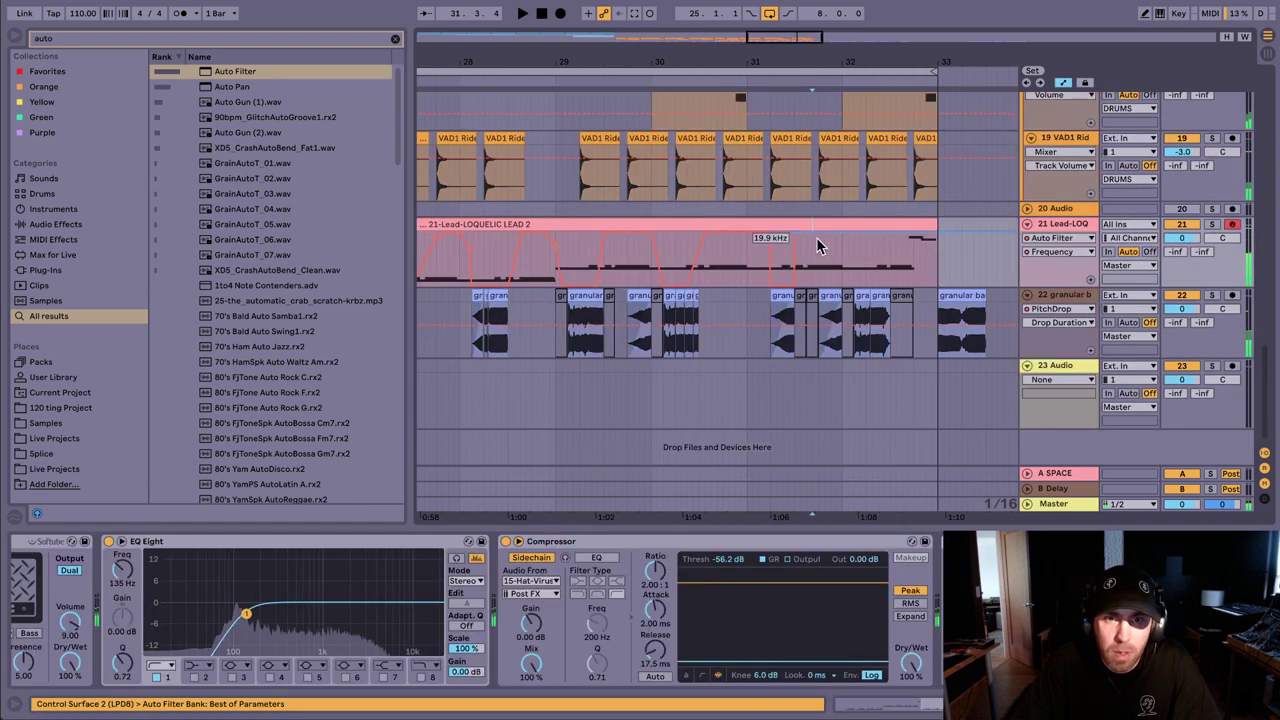
pyautogui.click(748, 264)
pyautogui.press('space')
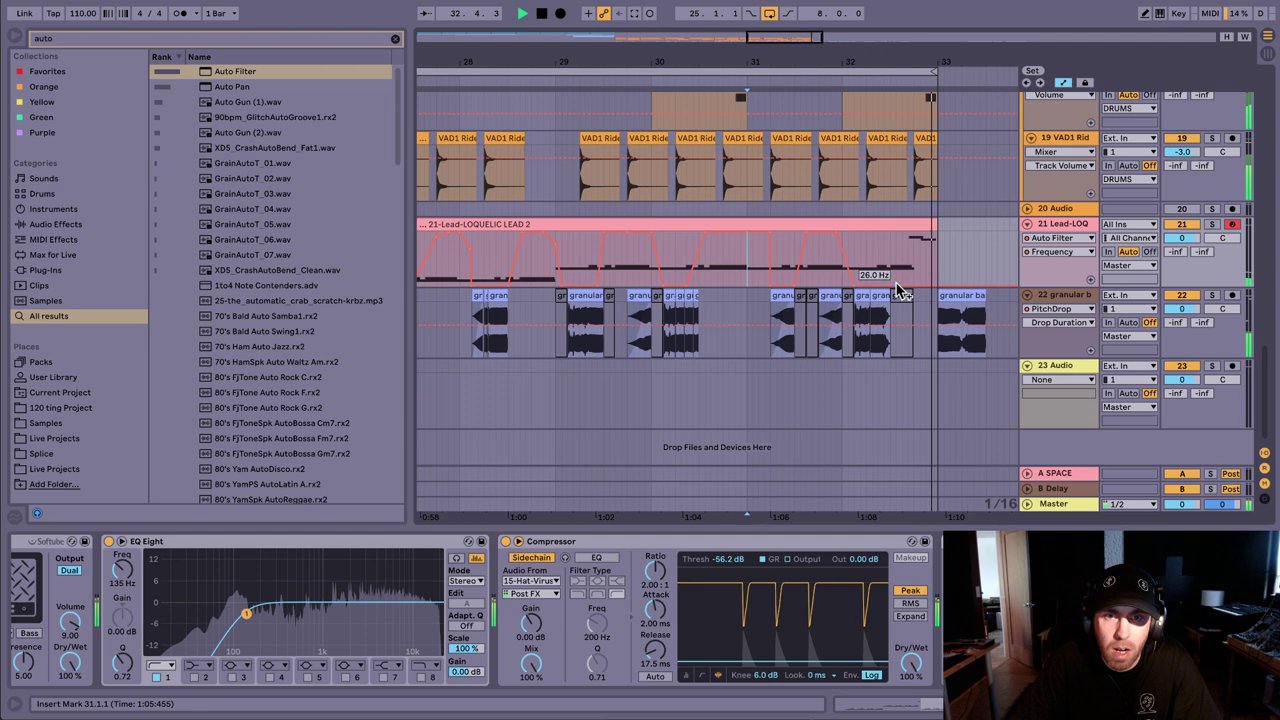
# Step: Transpose the last two notes of the lead MIDI clip, C#5 and C5, down to F4 and E4
pyautogui.hotkey('shift', 'Tab')
pyautogui.moveTo(1247, 399); pyautogui.dragTo(1271, 494)
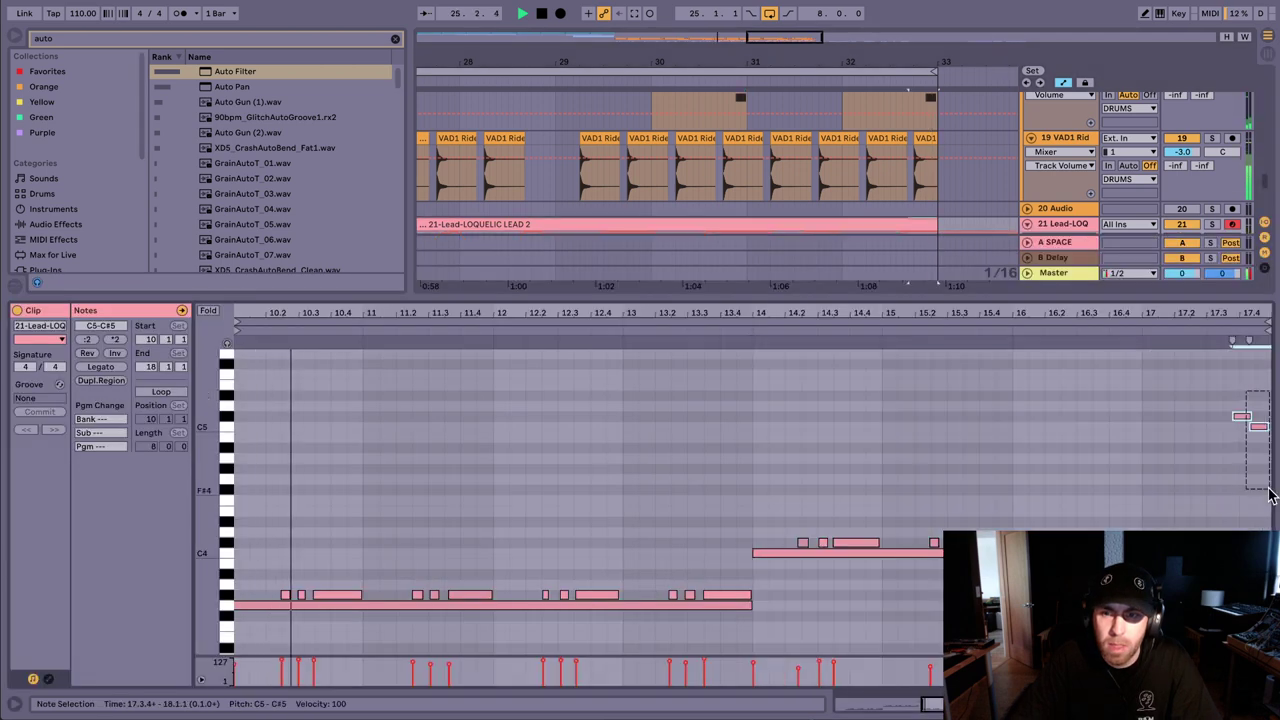
pyautogui.press('space')
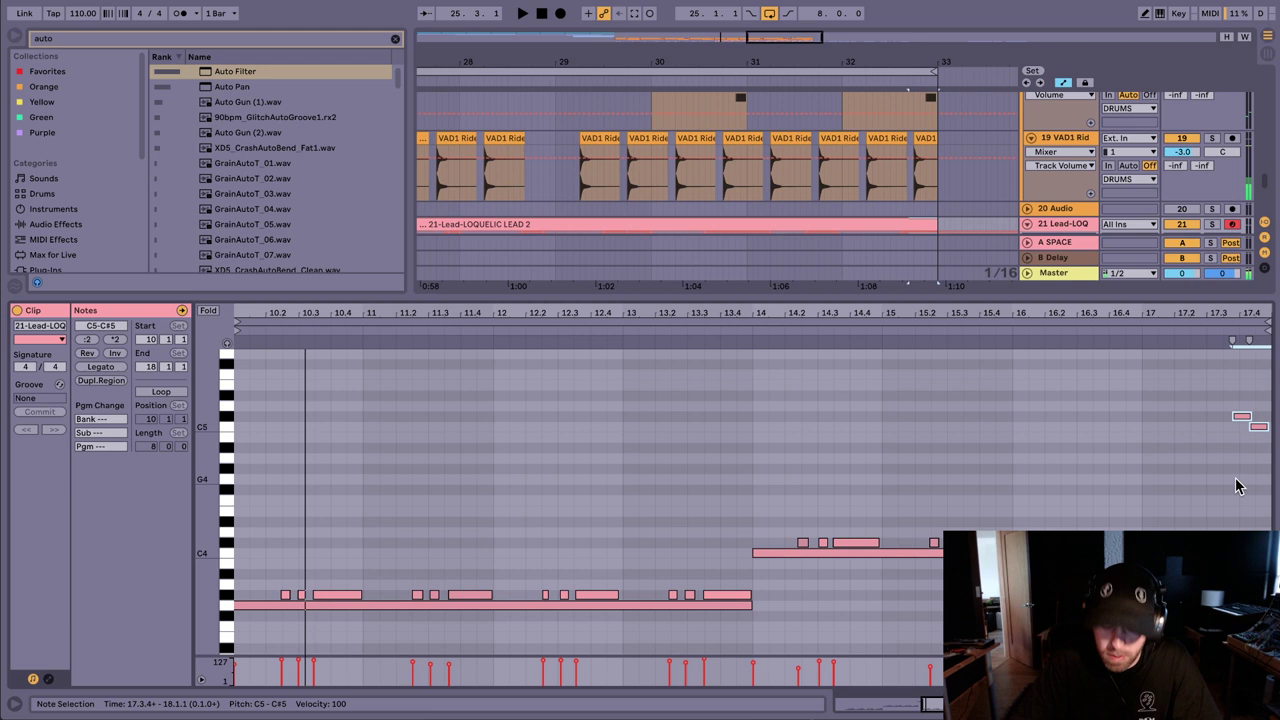
pyautogui.scroll(-3, 1237, 486)
pyautogui.click(1132, 327)
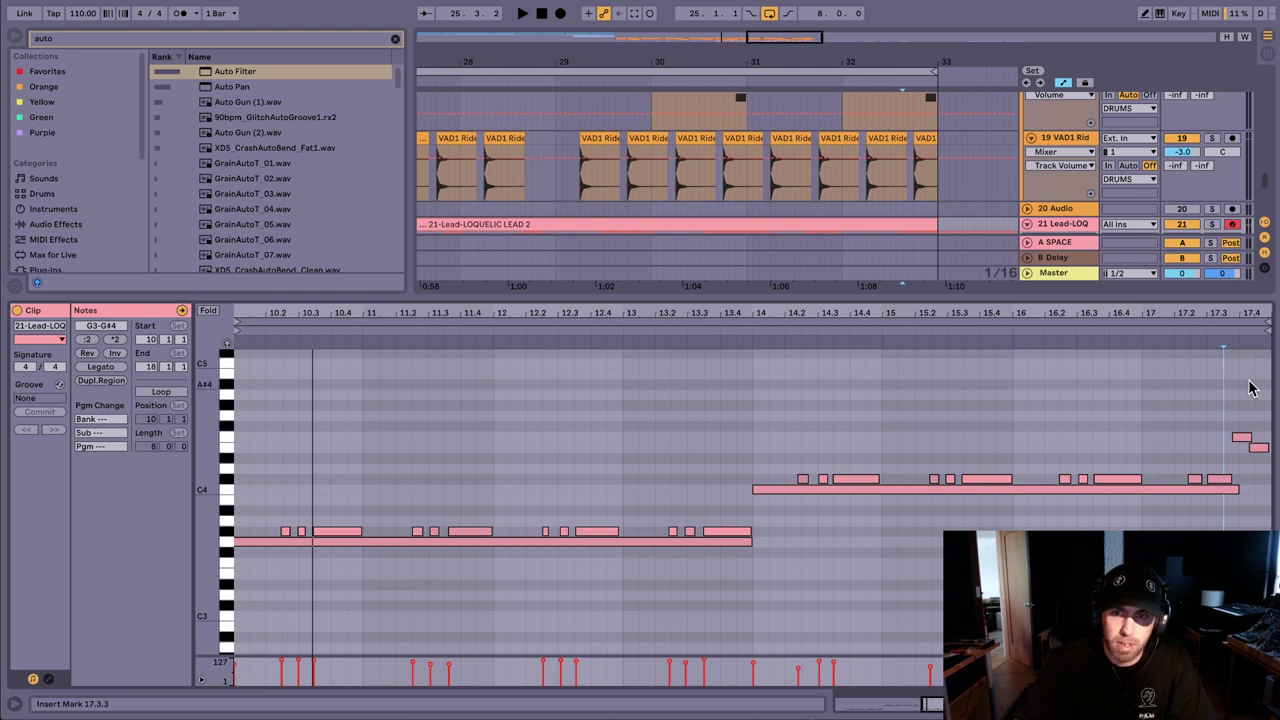
pyautogui.scroll(-5, 752, 496)
pyautogui.click(1192, 378)
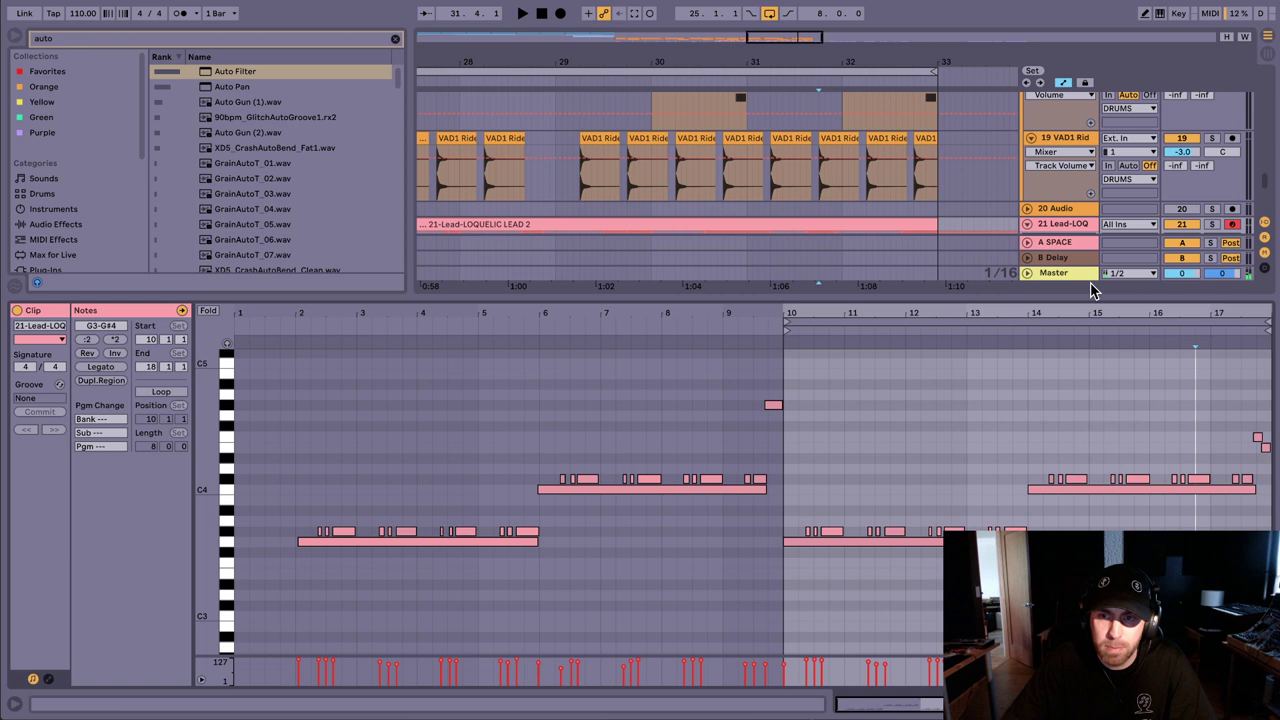
pyautogui.click(1120, 423)
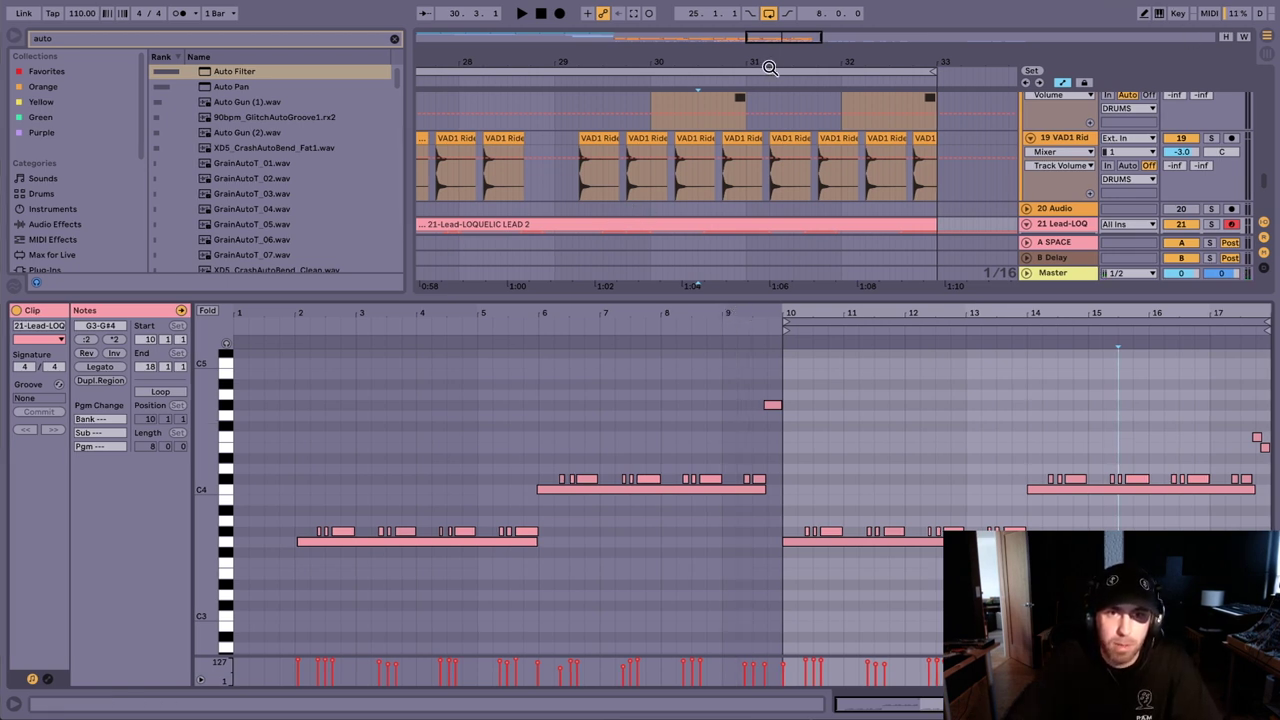
# Step: Duplicate the time from bar 25 to 33 across all tracks and play from bar 33
pyautogui.moveTo(769, 67); pyautogui.dragTo(769, 20)
pyautogui.click(643, 106)
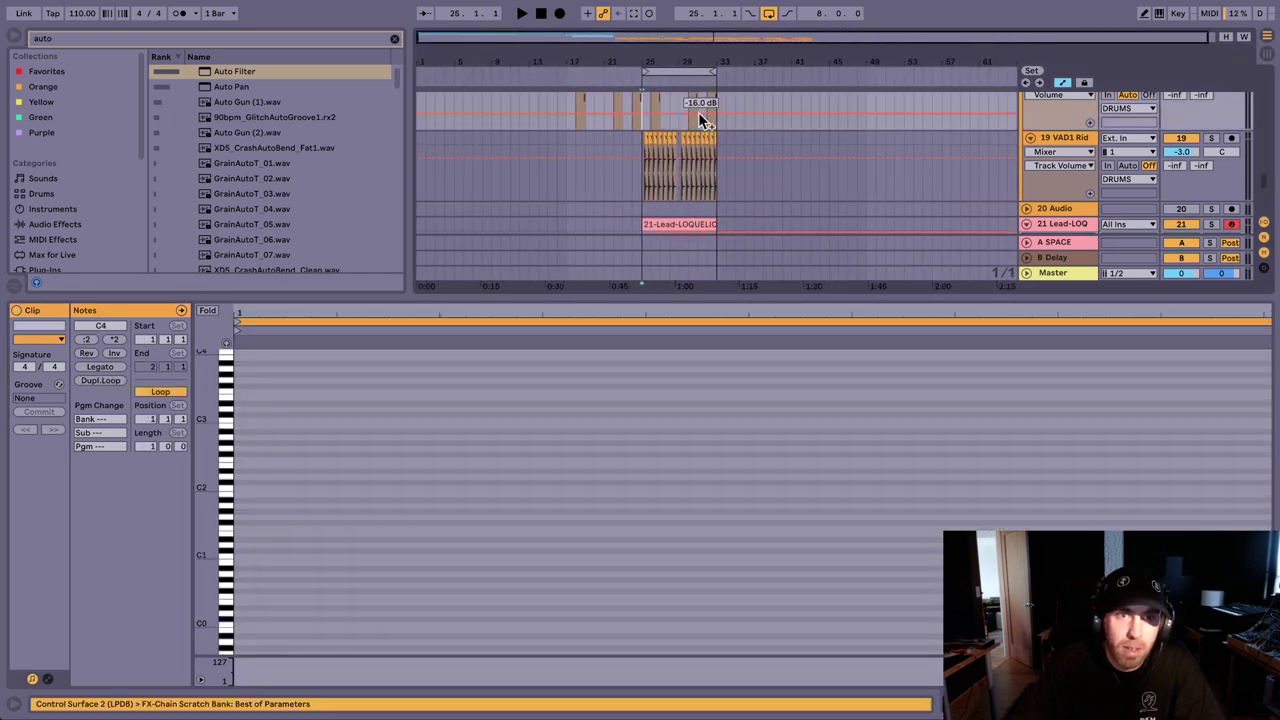
pyautogui.press('z')
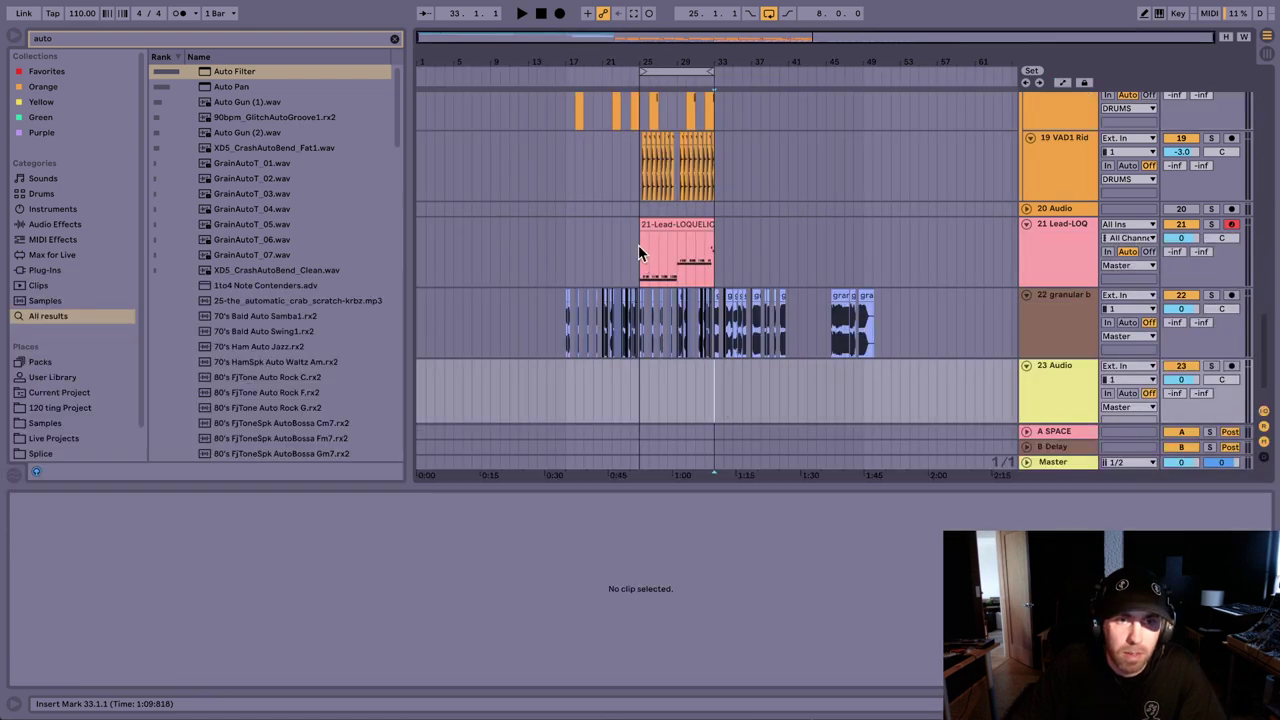
pyautogui.moveTo(640, 245); pyautogui.dragTo(714, 415)
pyautogui.hotkey('ctrl', 'd')
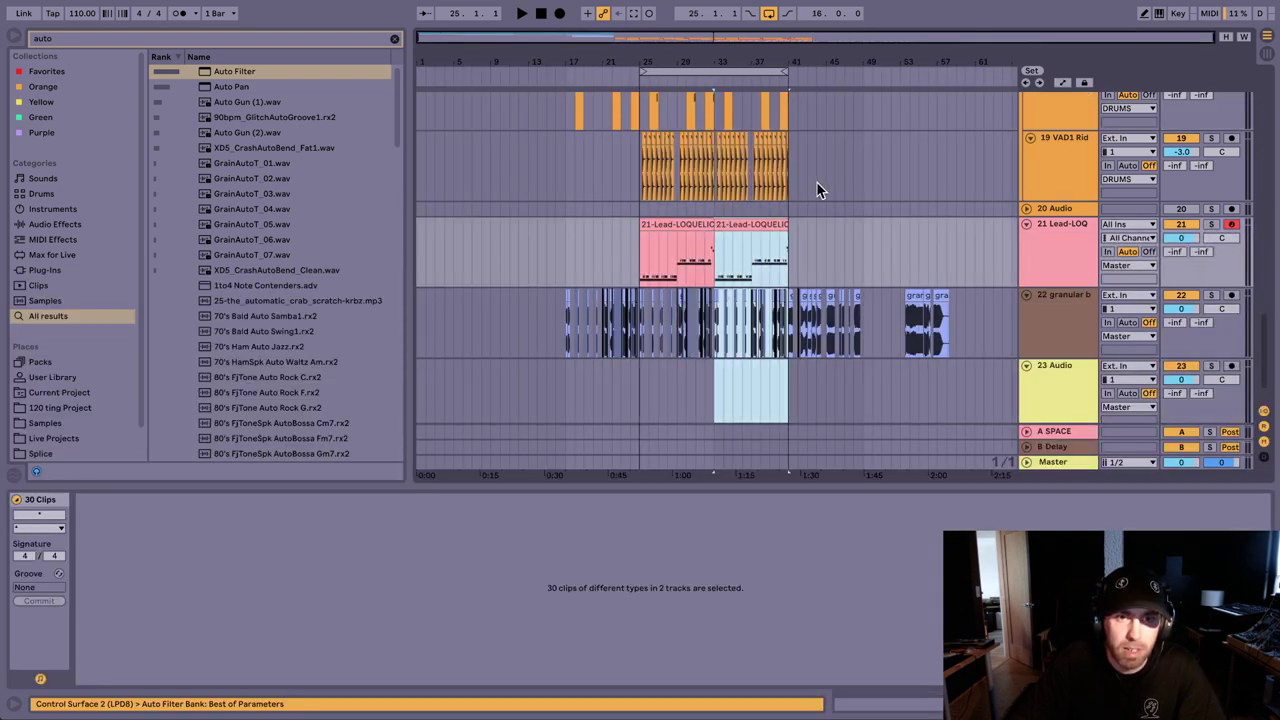
pyautogui.click(715, 224)
pyautogui.press('space')
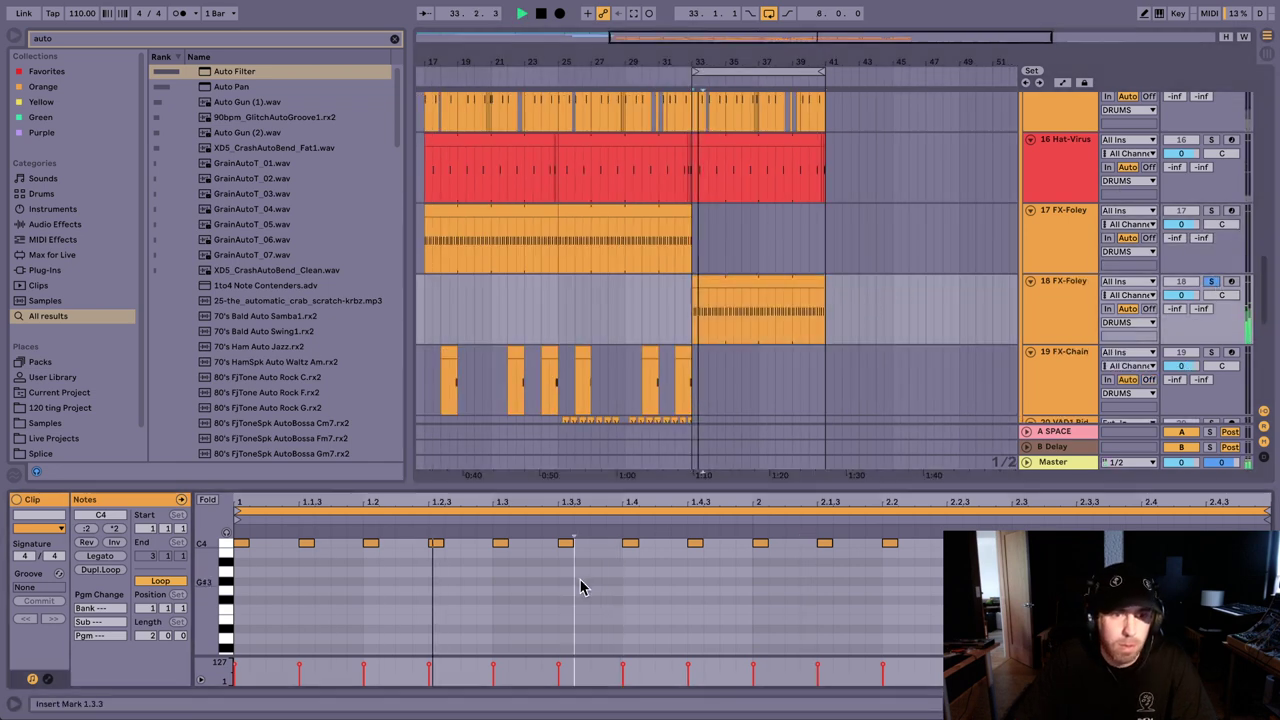
# Step: Transpose all notes in the 18 FX-Foley clip down three octaves to C1
pyautogui.hotkey('shift', 'Down')
pyautogui.hotkey('shift', 'Down')
pyautogui.hotkey('shift', 'Down')
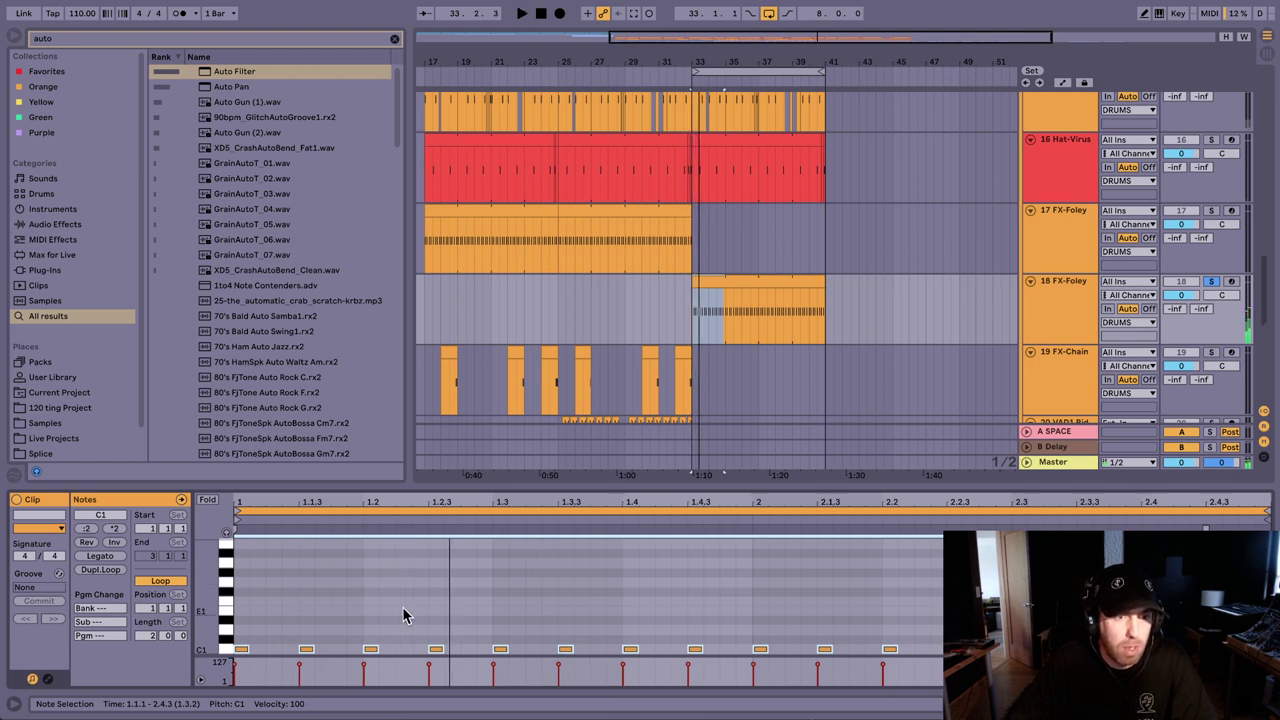
# Step: Move the FX-Foley note at 1.1.3 down an octave to C0 and audition the pattern
pyautogui.moveTo(335, 600); pyautogui.dragTo(283, 655)
pyautogui.hotkey('shift', 'Down')
pyautogui.press('space')
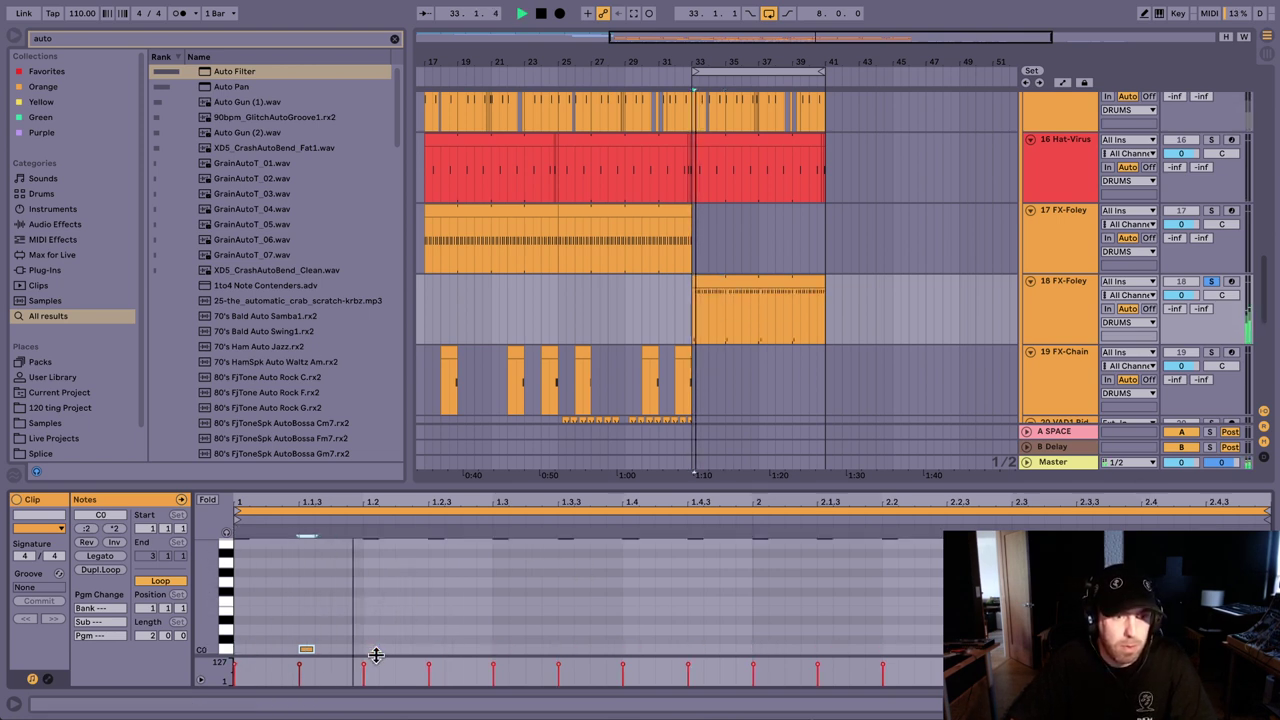
pyautogui.scroll(3, 366, 581)
pyautogui.scroll(-2, 377, 591)
pyautogui.press('space')
# Step: Deactivate the FX-Foley clip's remaining offbeat C1 notes from 1.2.3 onward and play the result
pyautogui.click(436, 606)
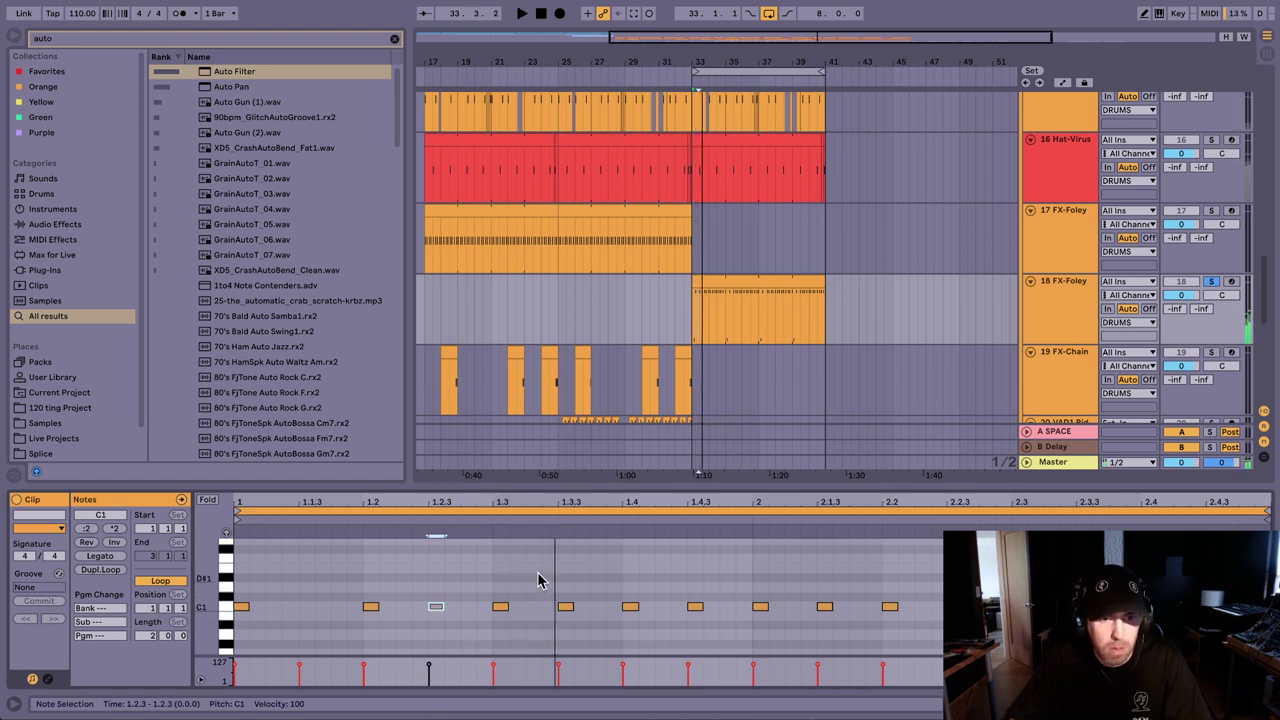
pyautogui.click(565, 606)
pyautogui.press('0')
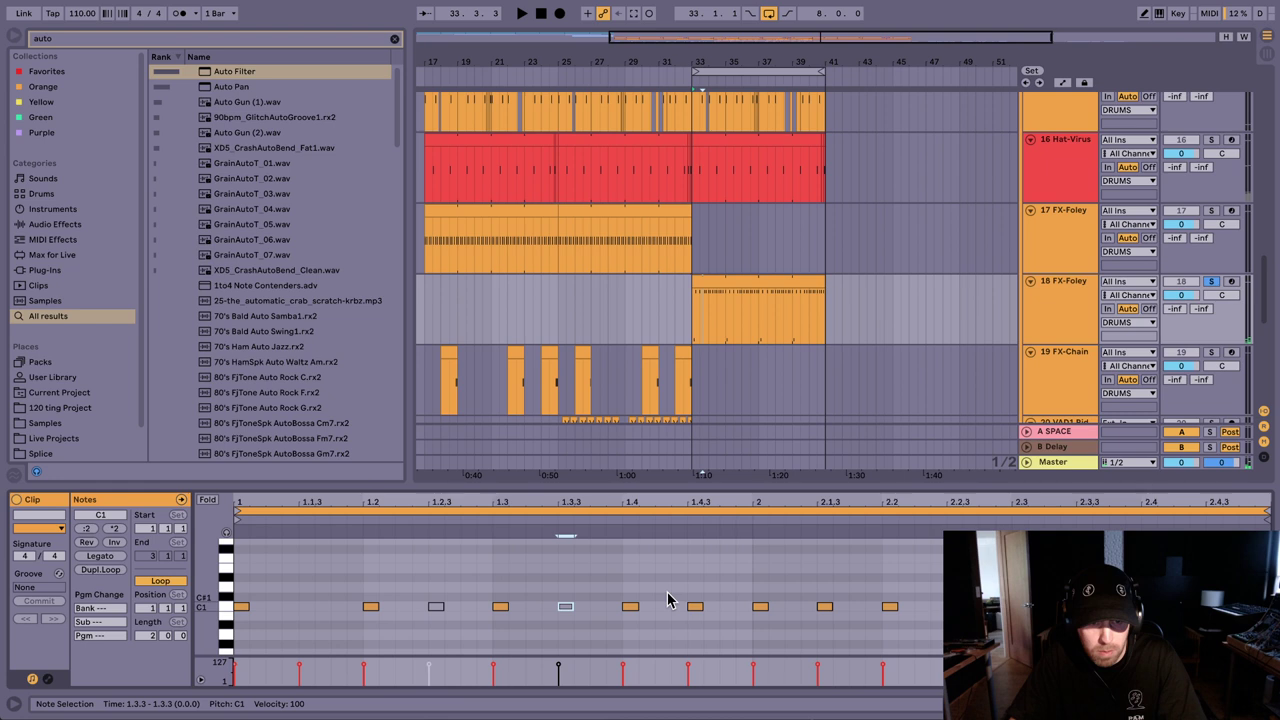
pyautogui.press('space')
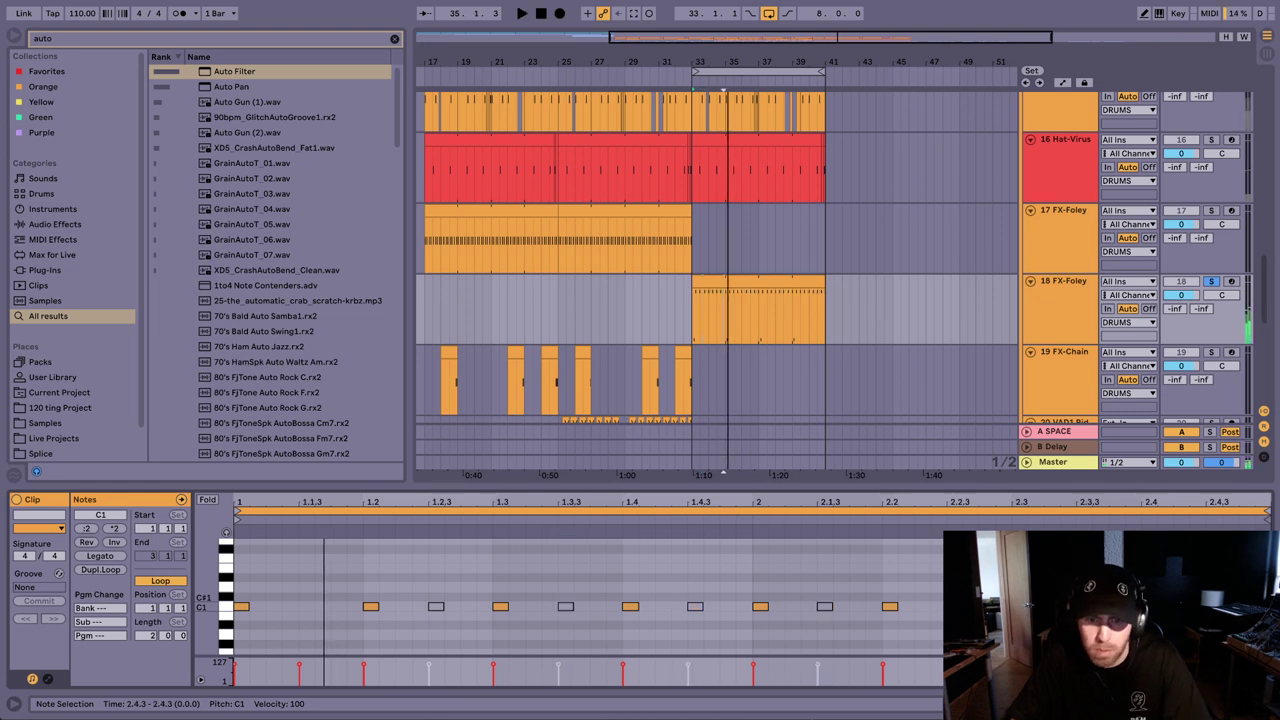
# Step: Lower the FX-Foley note at 2.2.3 to C0 during playback and select the whole clip
pyautogui.scroll(-5, 589, 596)
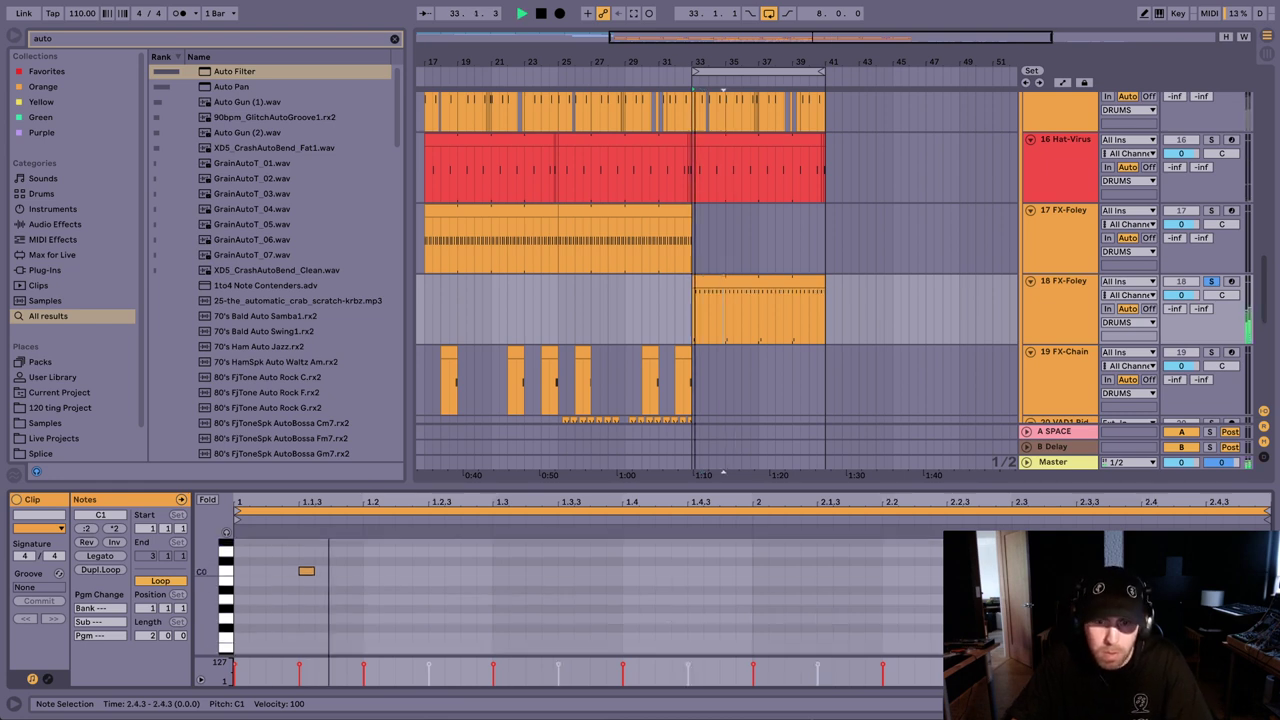
pyautogui.scroll(5, 589, 596)
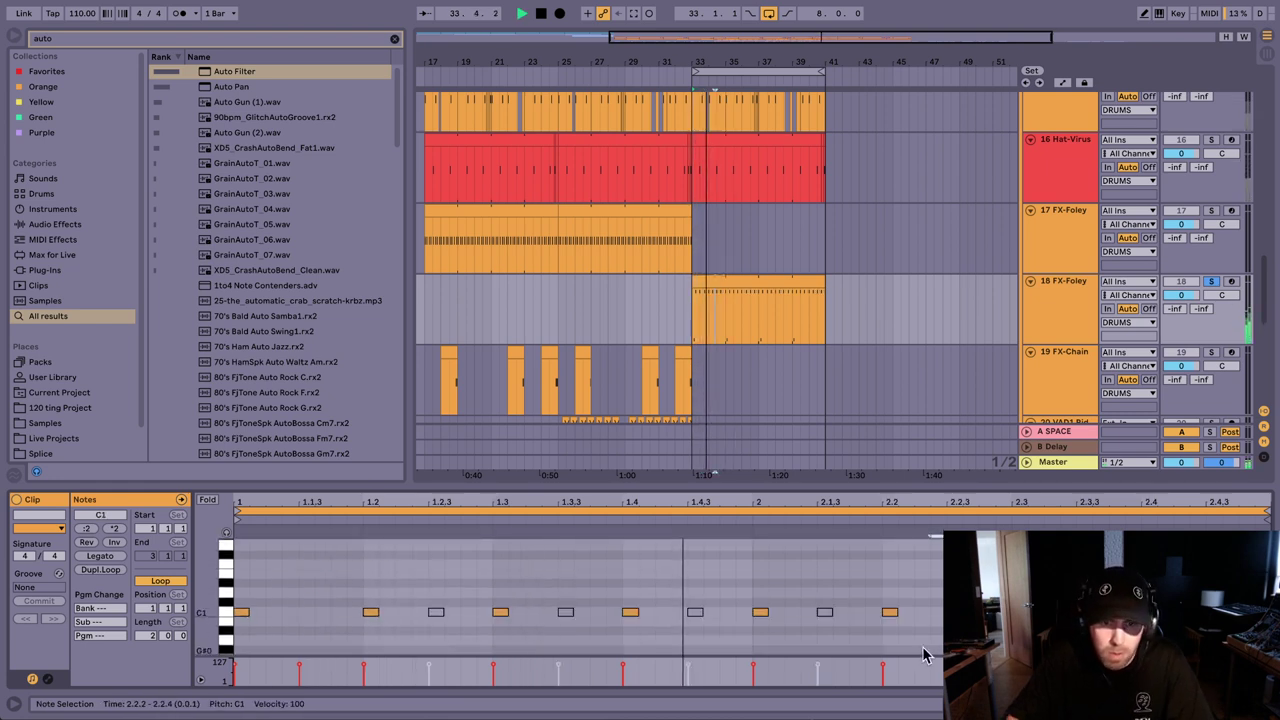
pyautogui.scroll(-5, 925, 650)
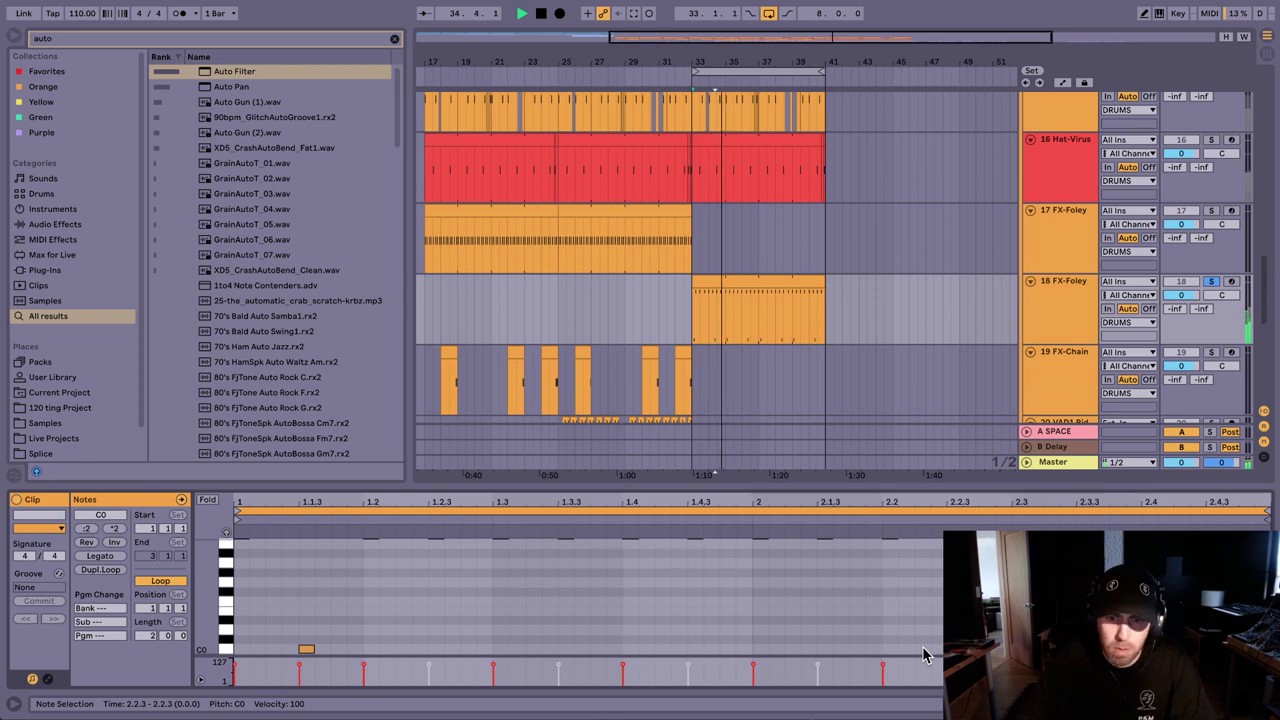
pyautogui.click(740, 280)
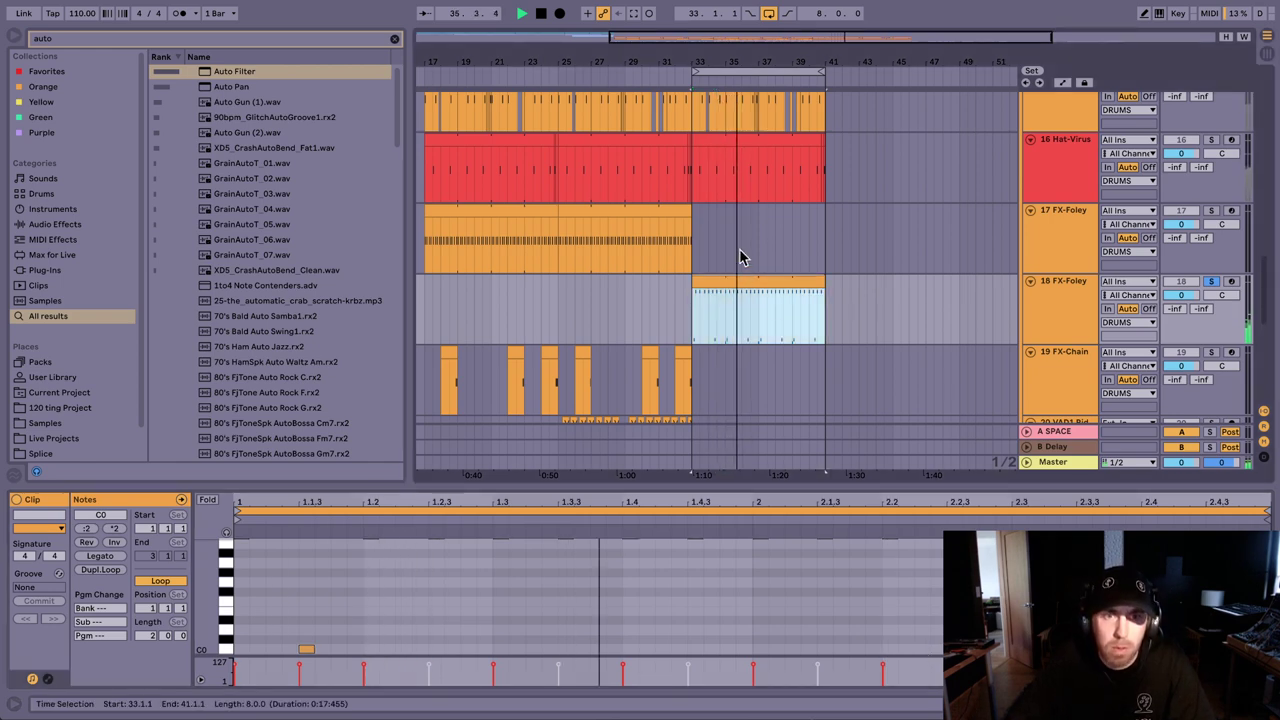
# Step: Duplicate the 16 Hat-Virus track, keeping bars 33 to 41 on the copy and deleting those clips from the original
pyautogui.click(755, 198)
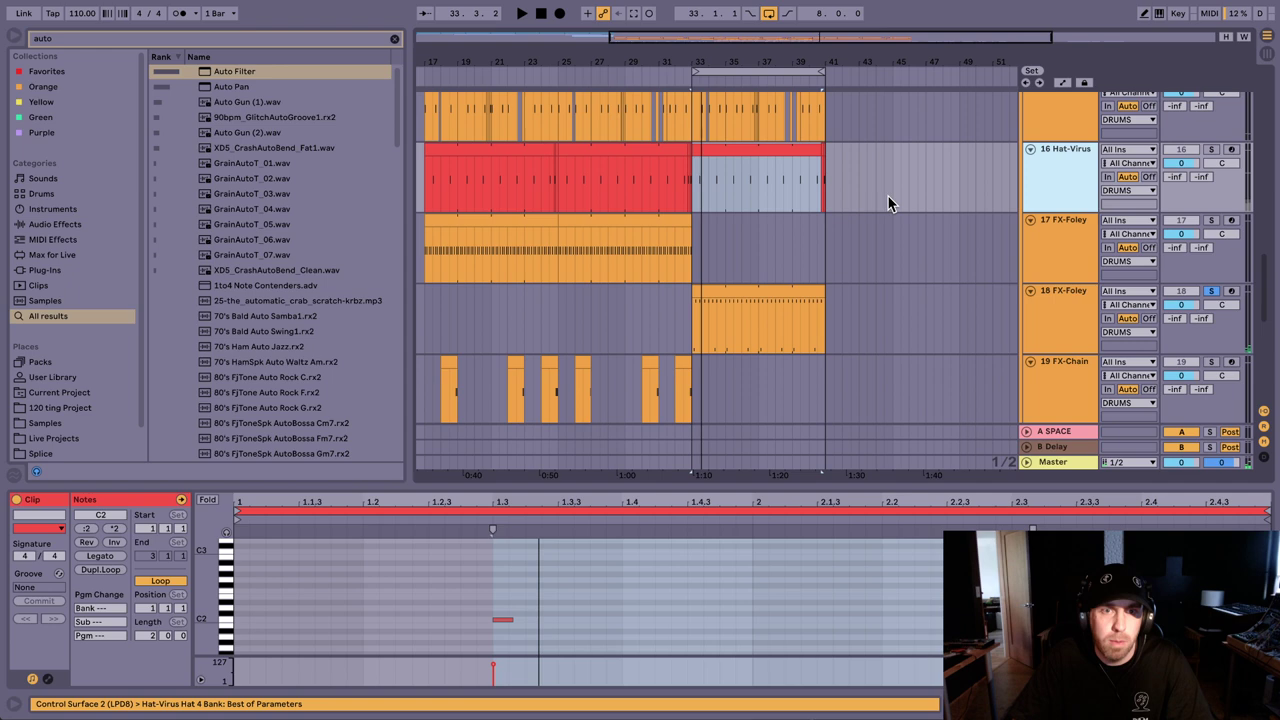
pyautogui.hotkey('ctrl', 'd')
pyautogui.click(779, 163)
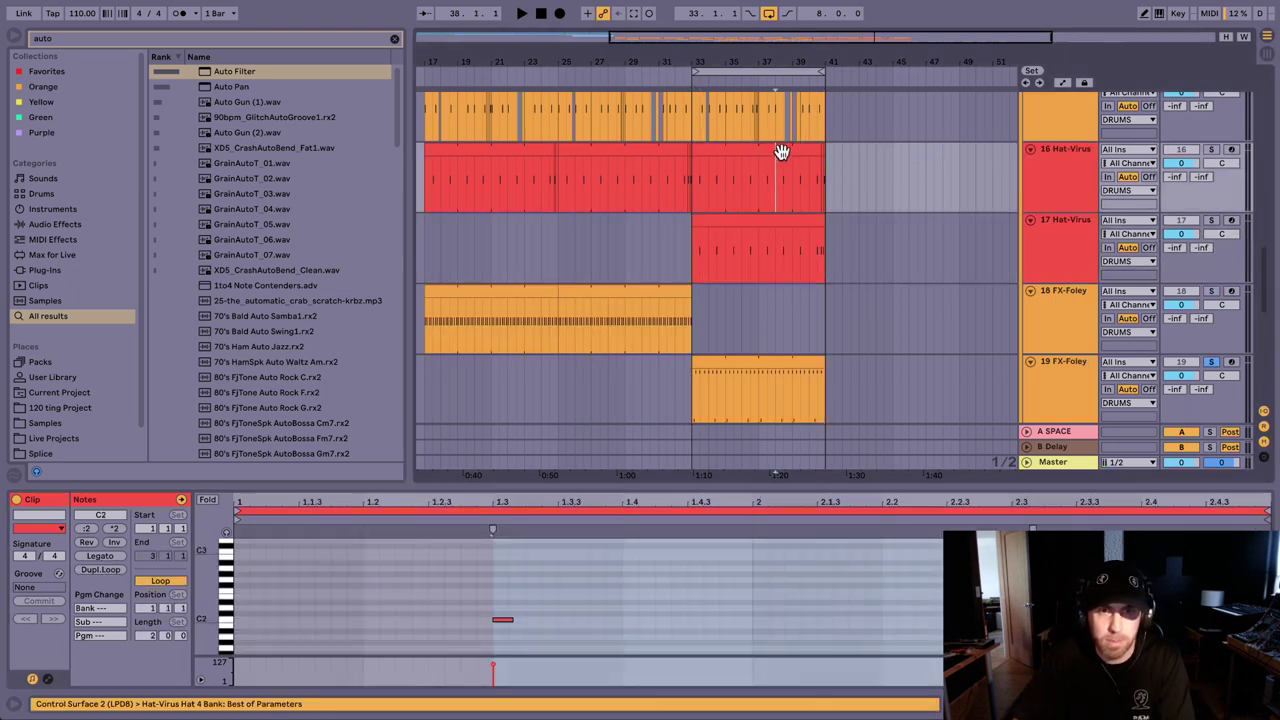
pyautogui.press('Delete')
pyautogui.click(830, 160)
# Step: Search the browser for "valh" and load ValhallaUberMod onto the 17 Hat-Virus track
pyautogui.click(759, 221)
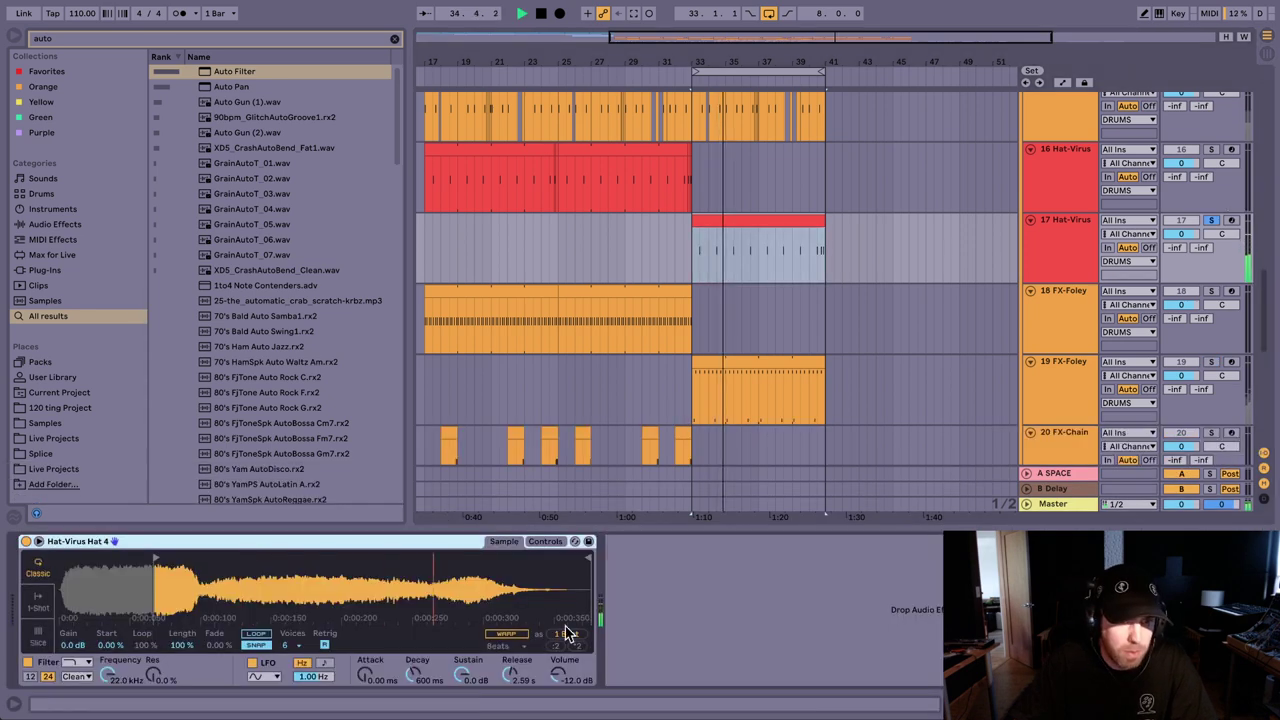
pyautogui.hotkey('ctrl', 'f')
pyautogui.write('vad')
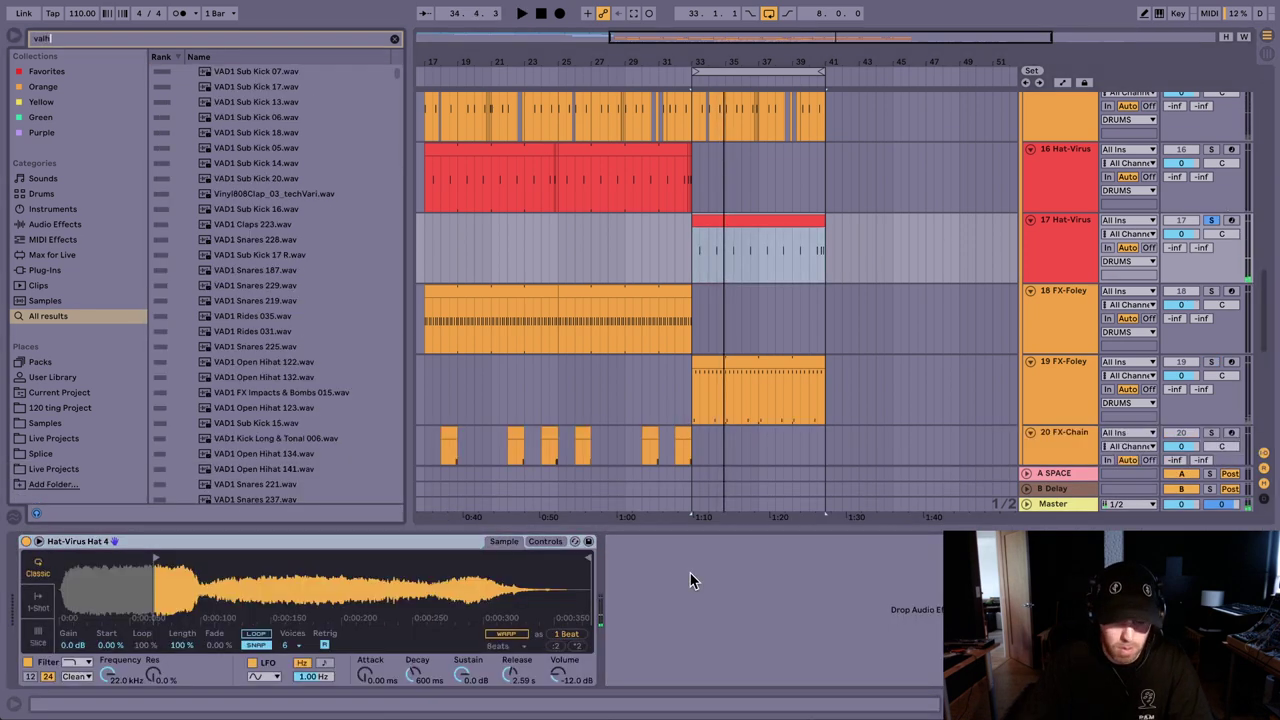
pyautogui.click(258, 366)
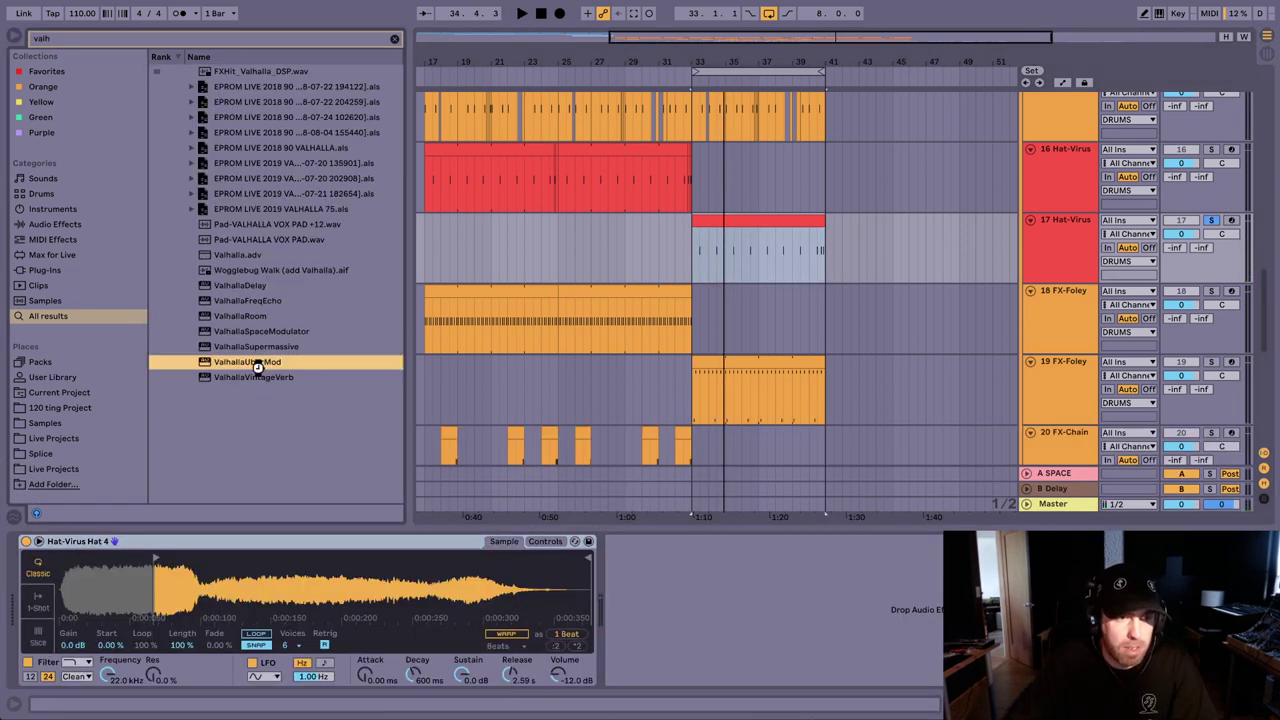
pyautogui.doubleClick(258, 366)
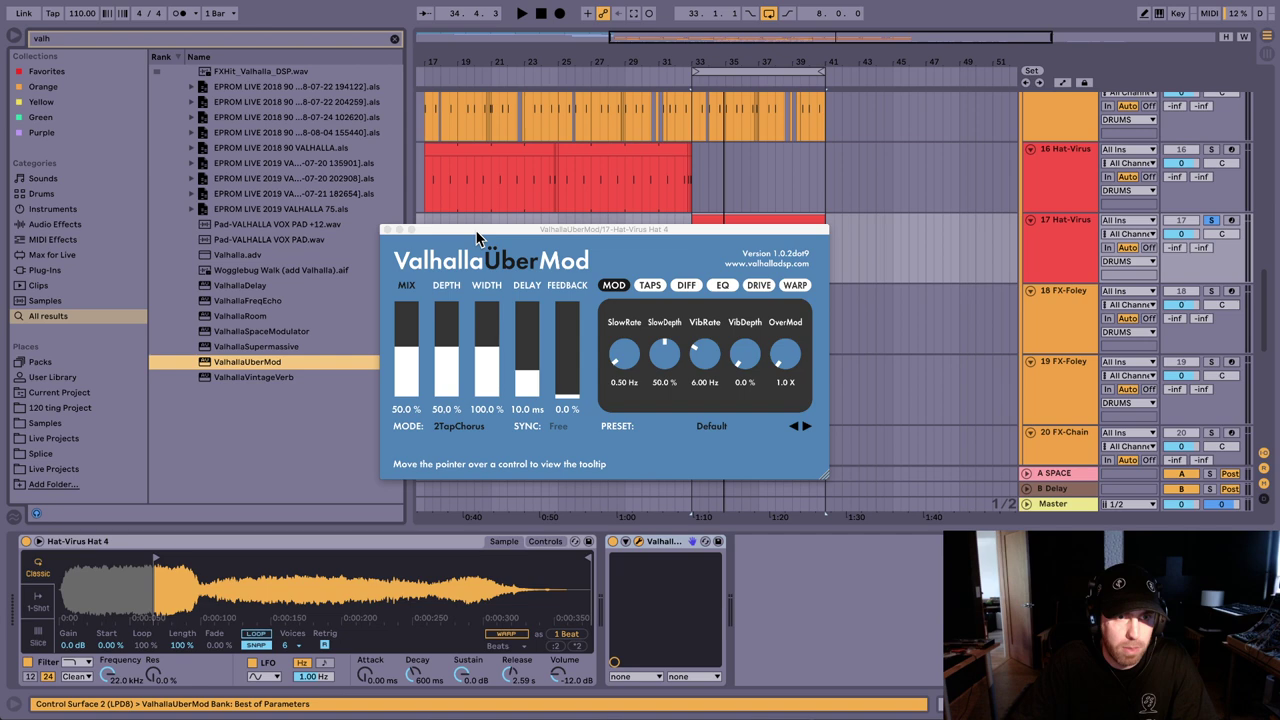
# Step: Set ValhallaUberMod to 19.7% mix, 167 ms delay and 36.6% feedback, reduce its width while auditioning the hat, and close the plug-in
pyautogui.moveTo(476, 233); pyautogui.dragTo(518, 159)
pyautogui.moveTo(448, 274); pyautogui.dragTo(449, 291)
pyautogui.moveTo(567, 287)
pyautogui.mouseDown()
pyautogui.moveTo(575, 276)
pyautogui.moveTo(590, 289)
pyautogui.mouseUp()
pyautogui.press('space')
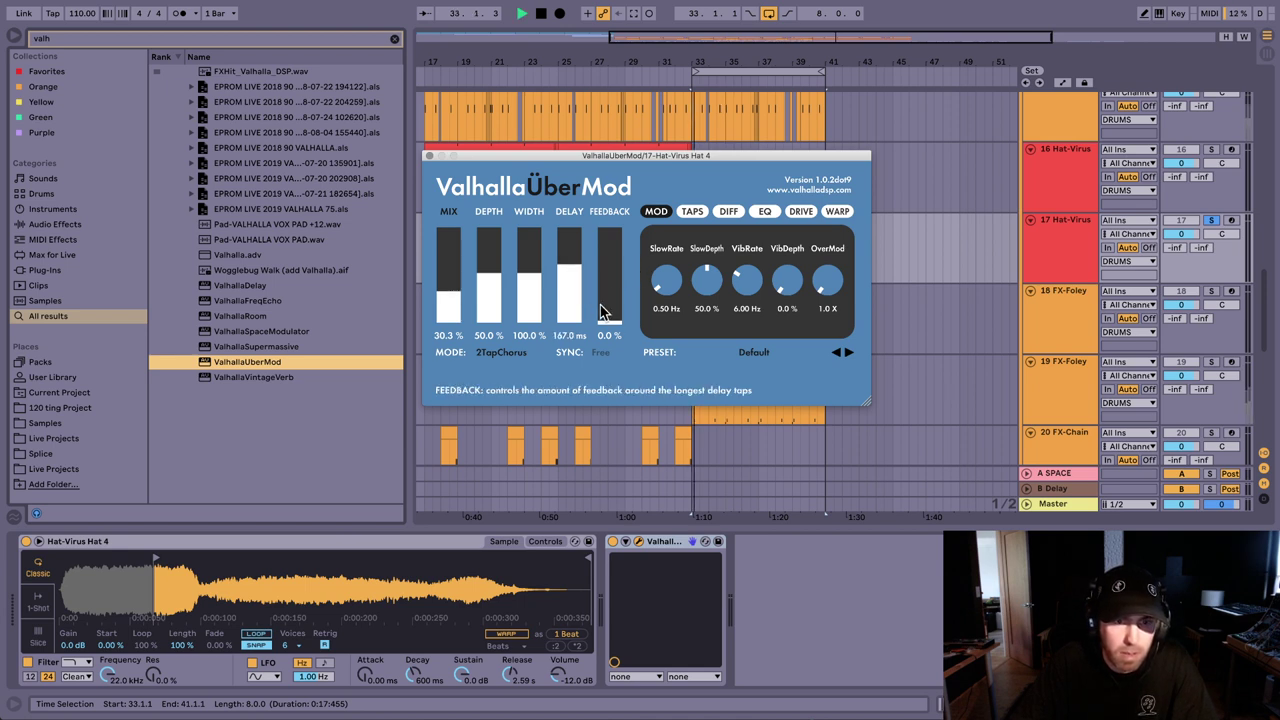
pyautogui.moveTo(462, 302); pyautogui.dragTo(460, 314)
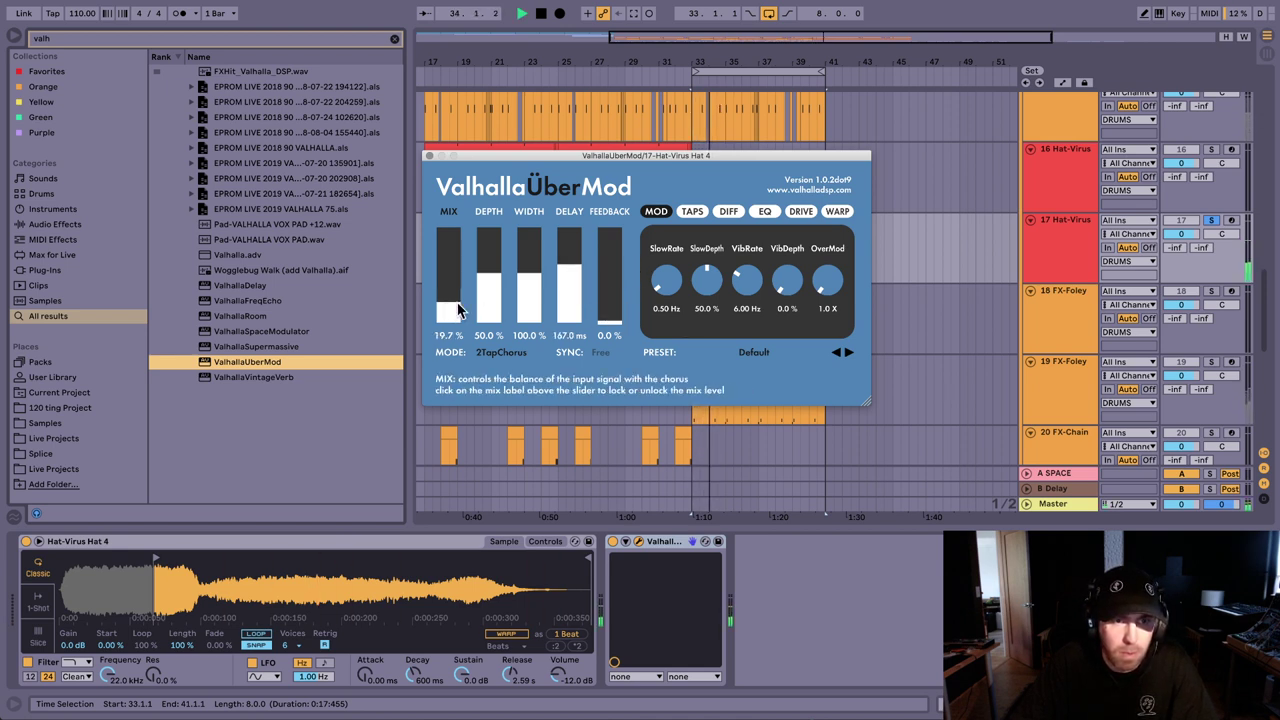
pyautogui.moveTo(610, 316); pyautogui.dragTo(620, 295)
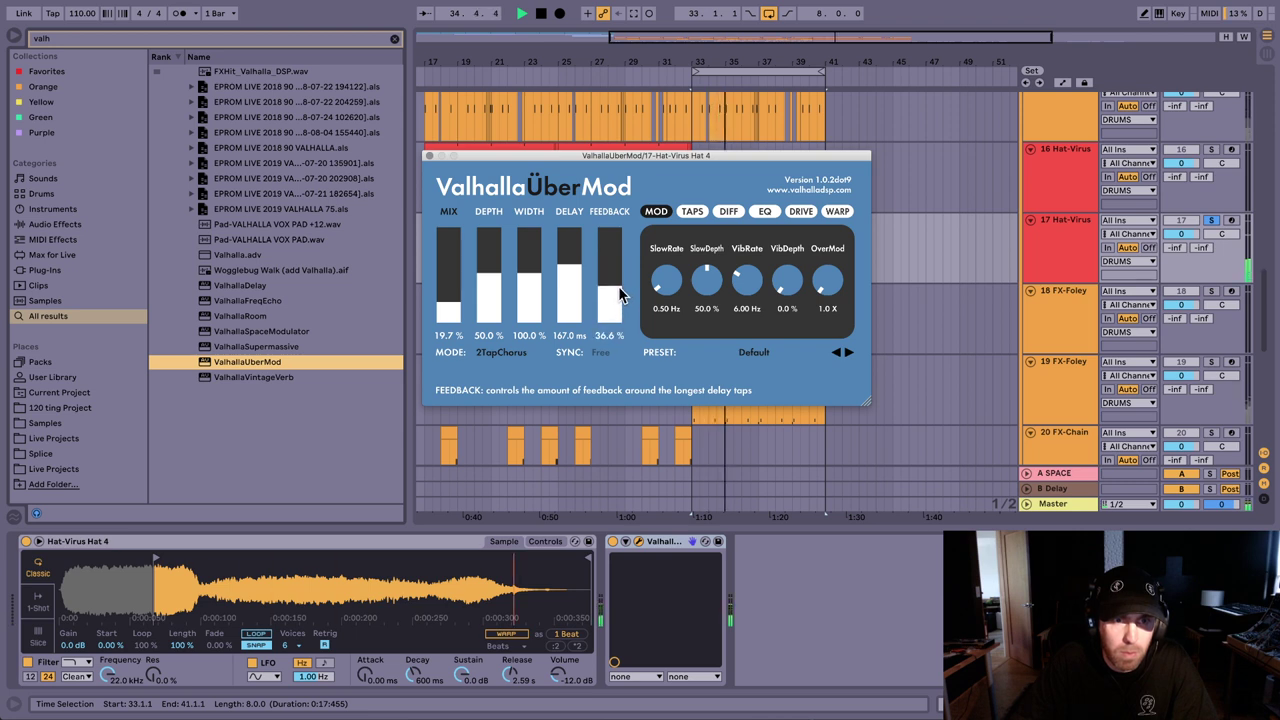
pyautogui.moveTo(529, 282); pyautogui.dragTo(530, 306)
pyautogui.moveTo(530, 157); pyautogui.dragTo(688, 276)
pyautogui.press('space')
pyautogui.click(591, 276)
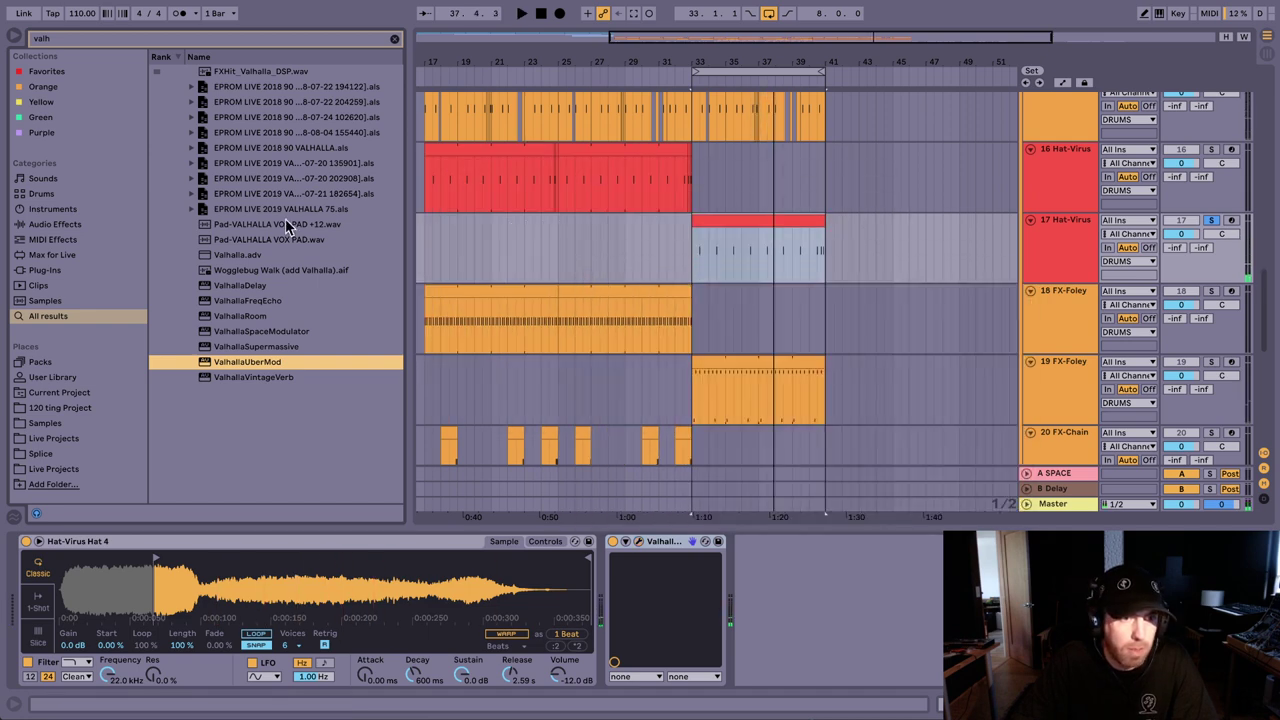
# Step: Add ValhallaVintageVerb to the hat track with 20.4% mix, 1.04 s decay, 13.94 ms predelay and 230 Hz low cut
pyautogui.doubleClick(272, 377)
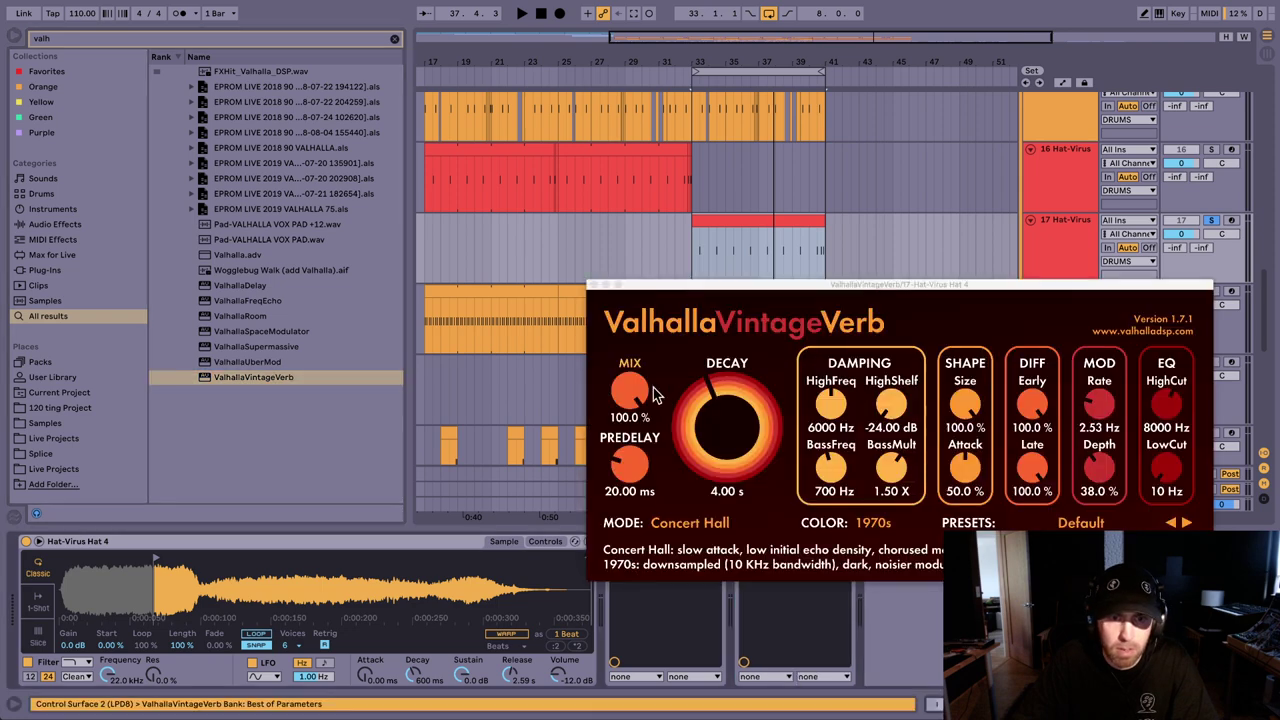
pyautogui.moveTo(632, 390); pyautogui.dragTo(626, 528)
pyautogui.moveTo(707, 480); pyautogui.dragTo(707, 484)
pyautogui.moveTo(634, 466); pyautogui.dragTo(628, 476)
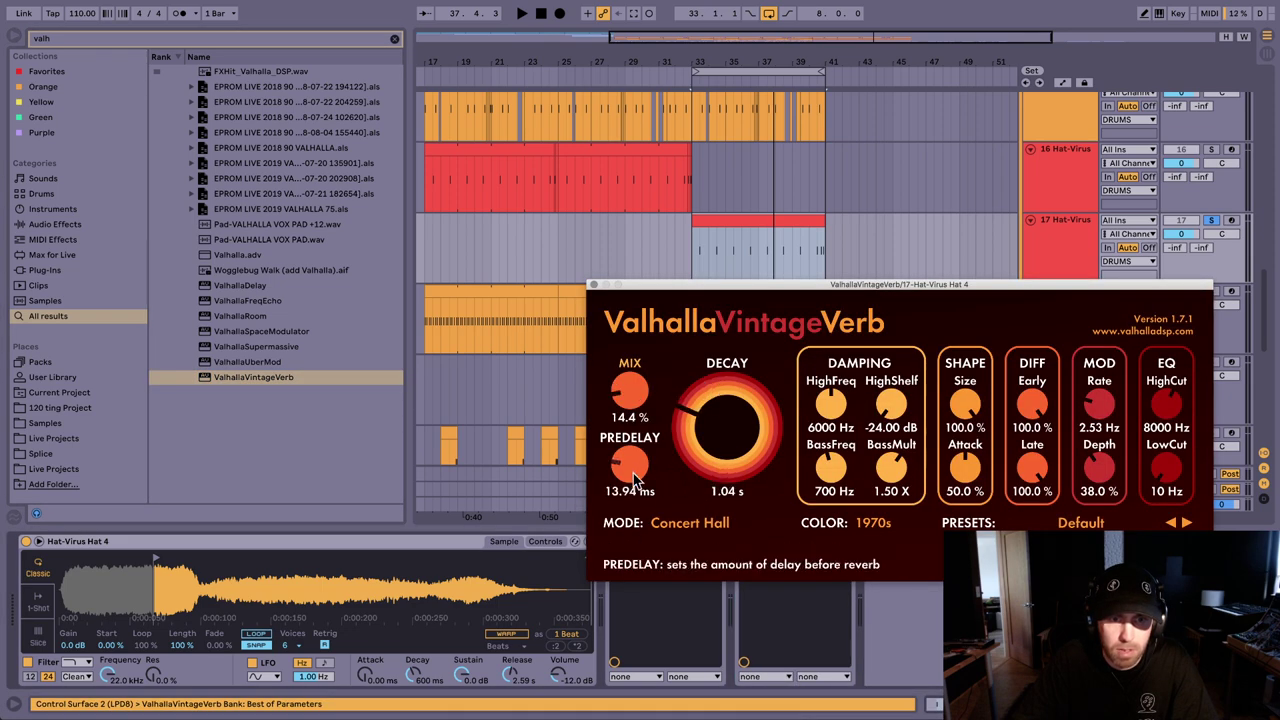
pyautogui.press('space')
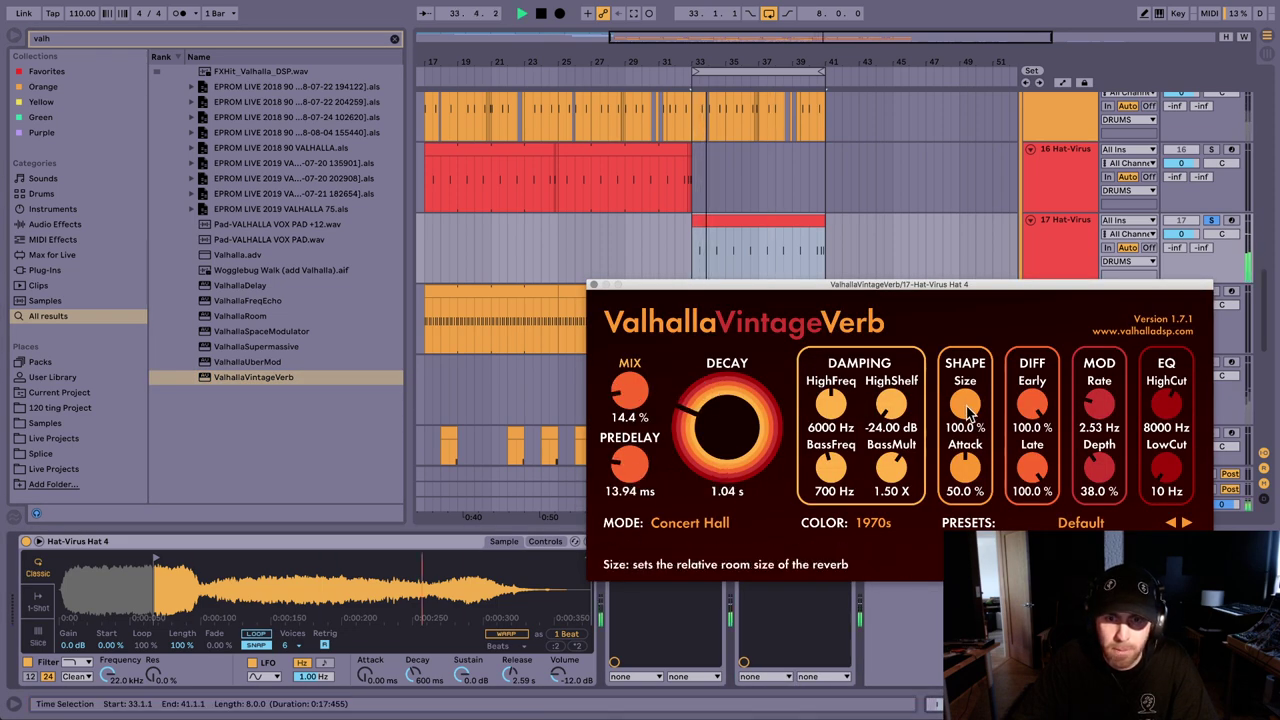
pyautogui.moveTo(627, 390); pyautogui.dragTo(625, 376)
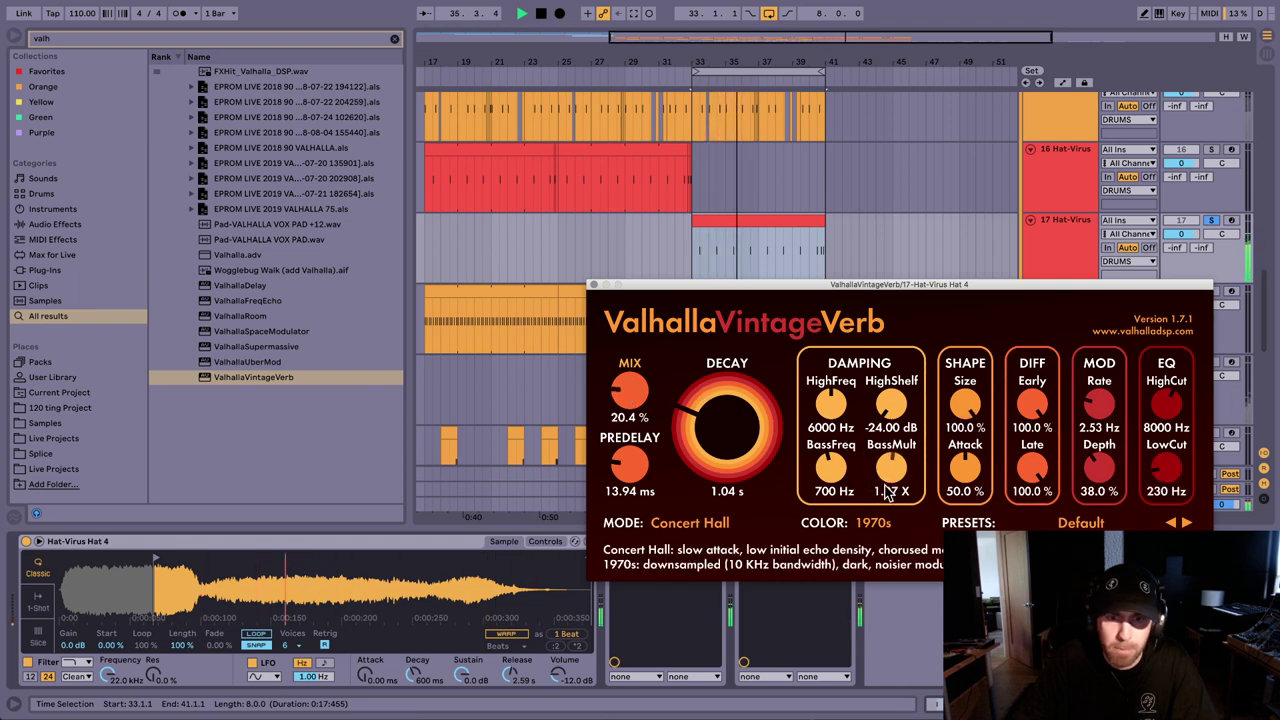
pyautogui.click(592, 287)
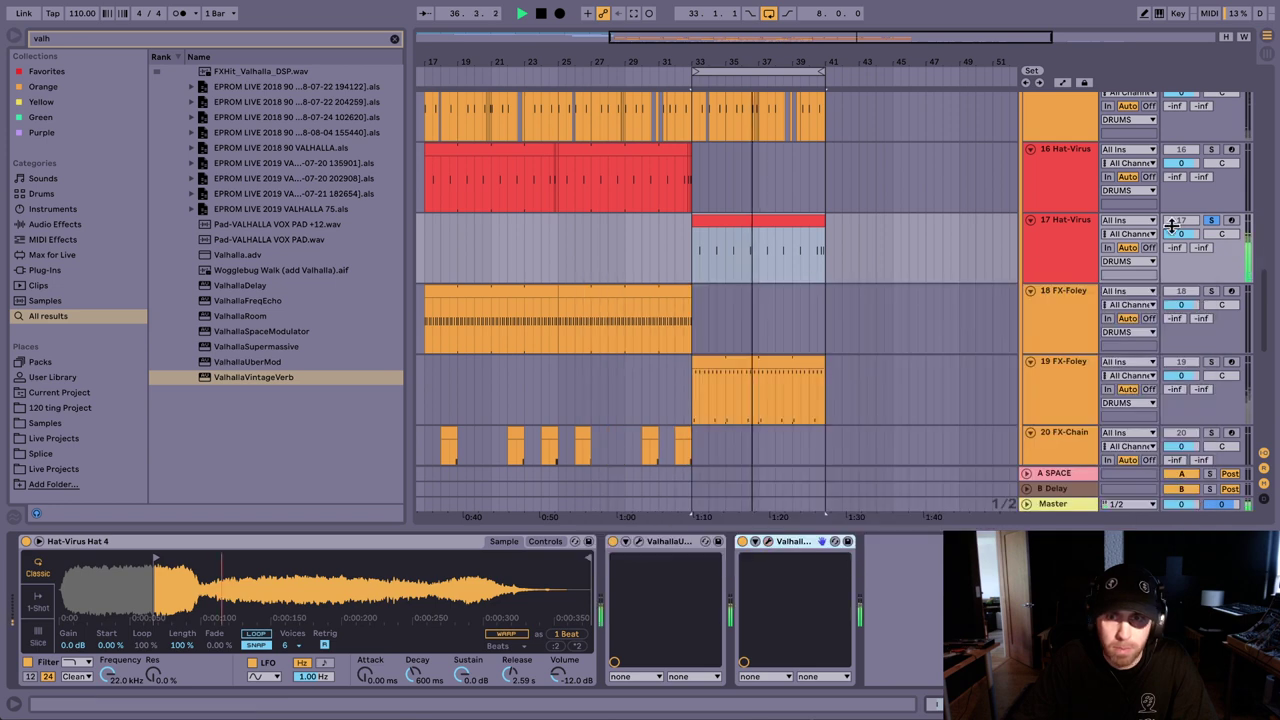
# Step: Unsolo the 17 Hat-Virus track and set its sampler filter frequency to 5.47 kHz while listening with the full mix
pyautogui.click(769, 217)
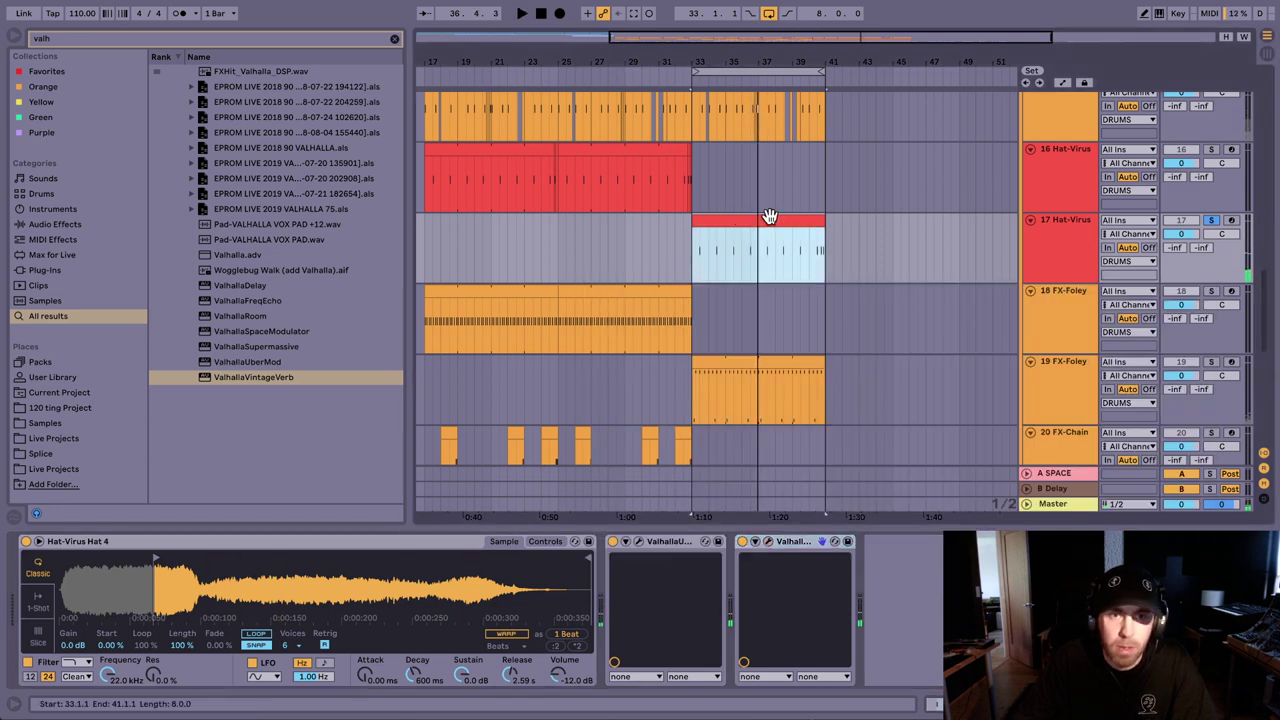
pyautogui.click(1210, 220)
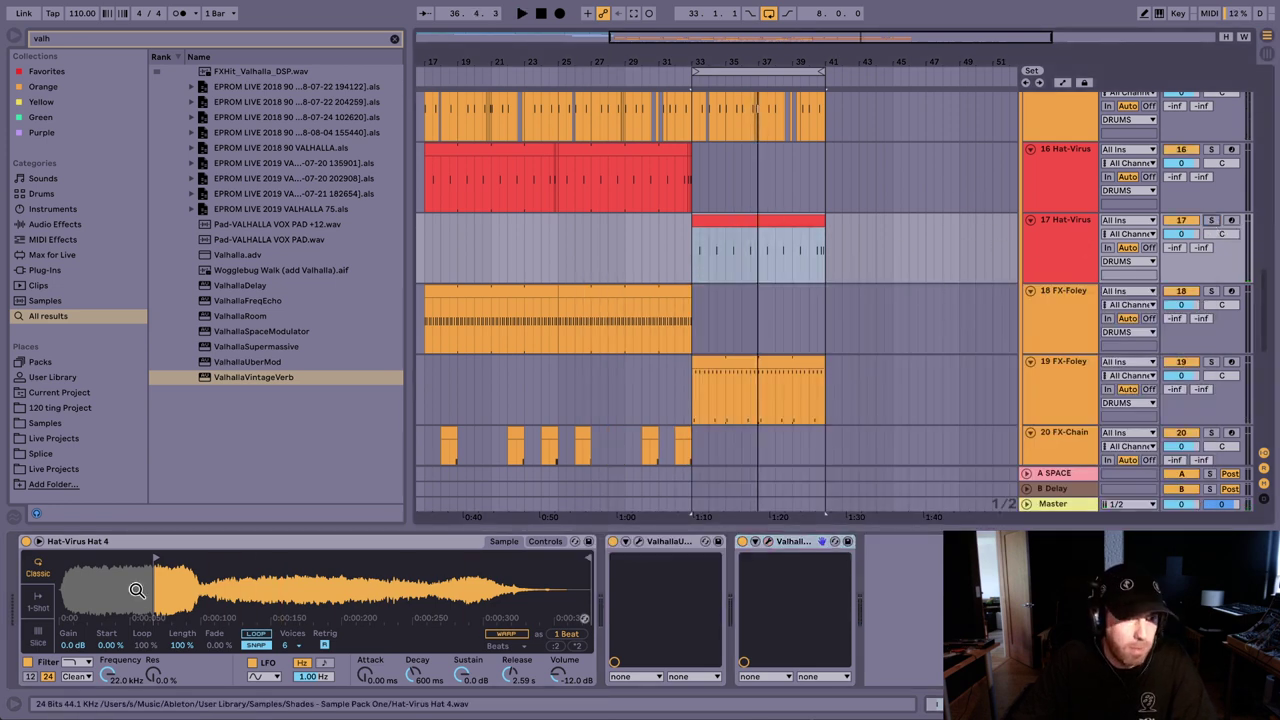
pyautogui.moveTo(107, 675); pyautogui.dragTo(107, 692)
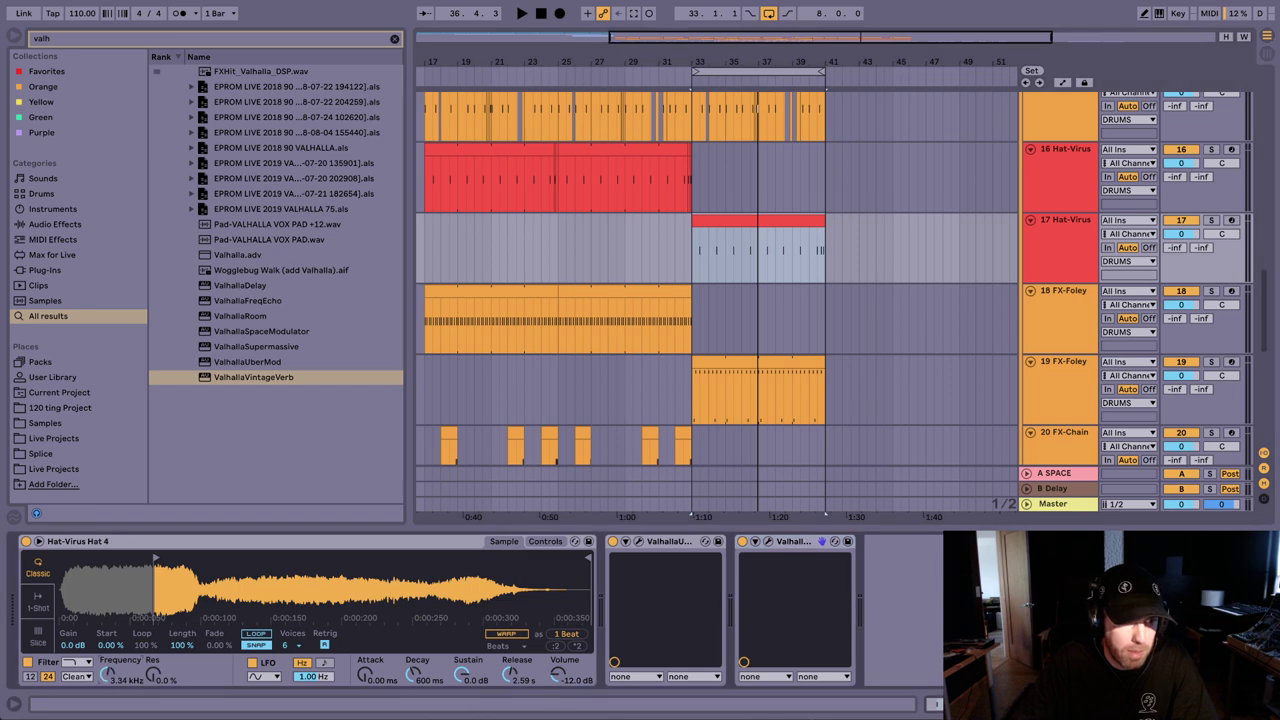
pyautogui.click(747, 218)
pyautogui.press('space')
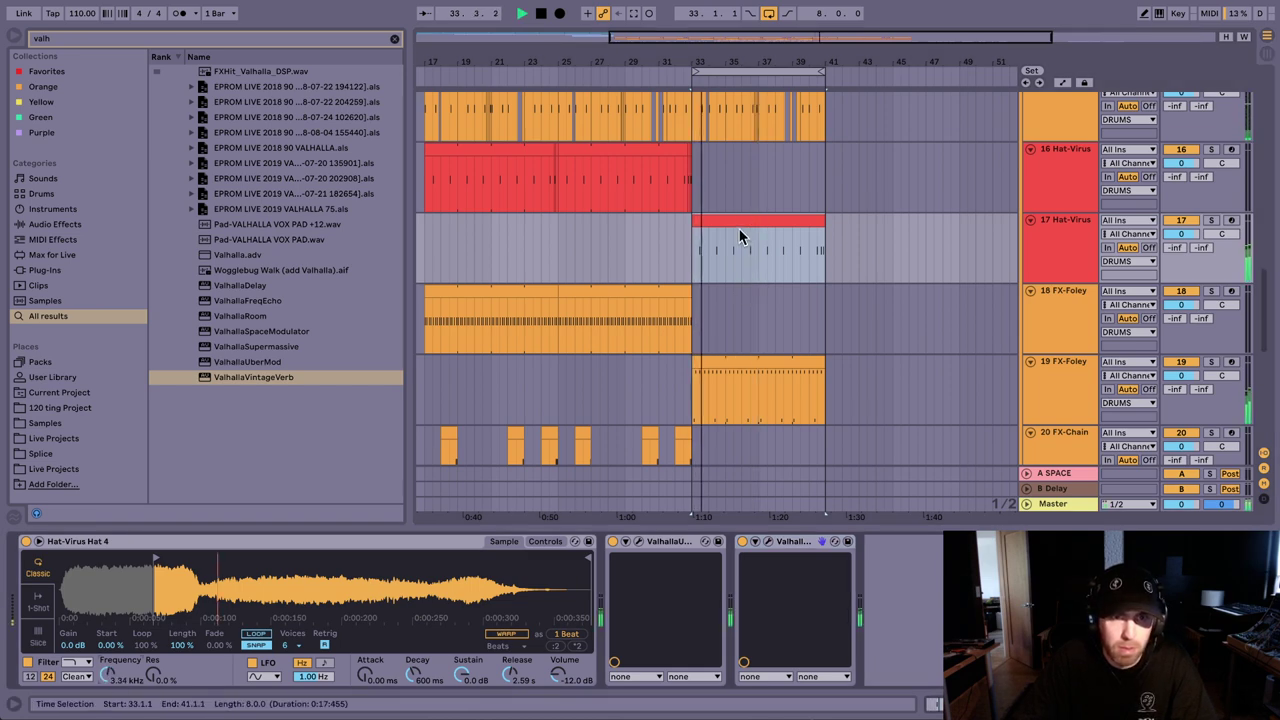
pyautogui.scroll(3, 728, 218)
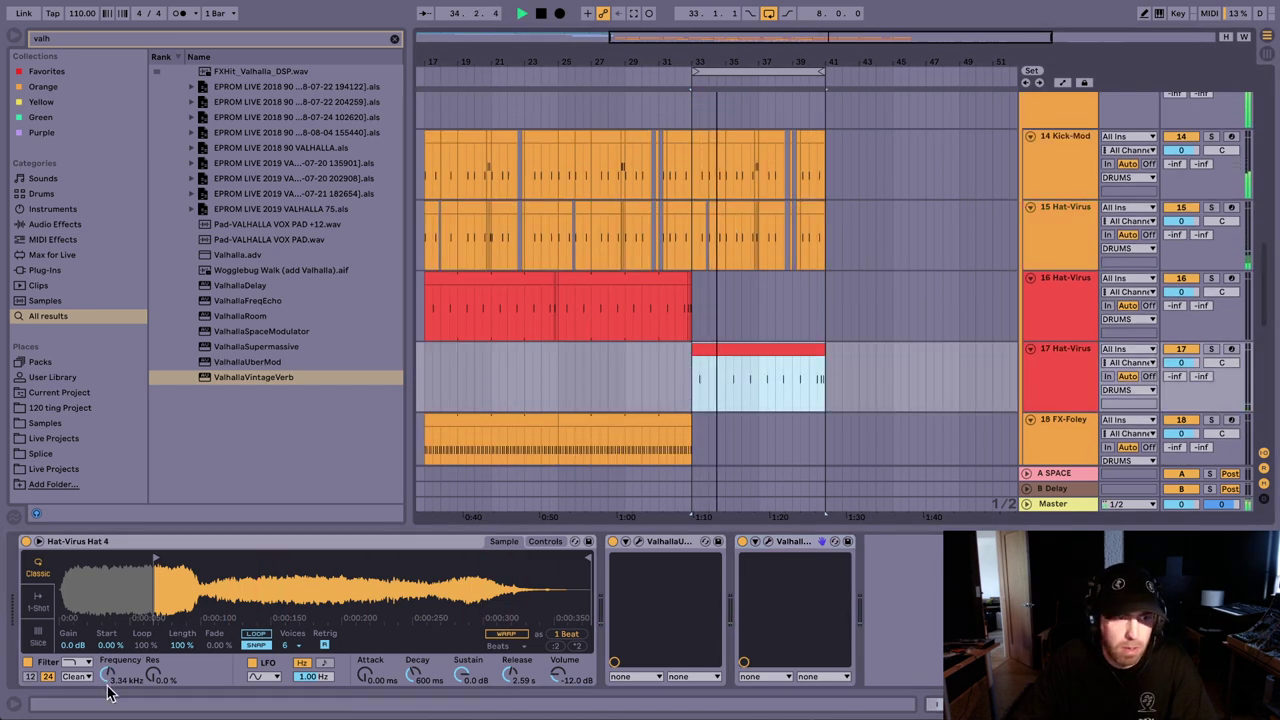
pyautogui.moveTo(110, 693); pyautogui.dragTo(110, 672)
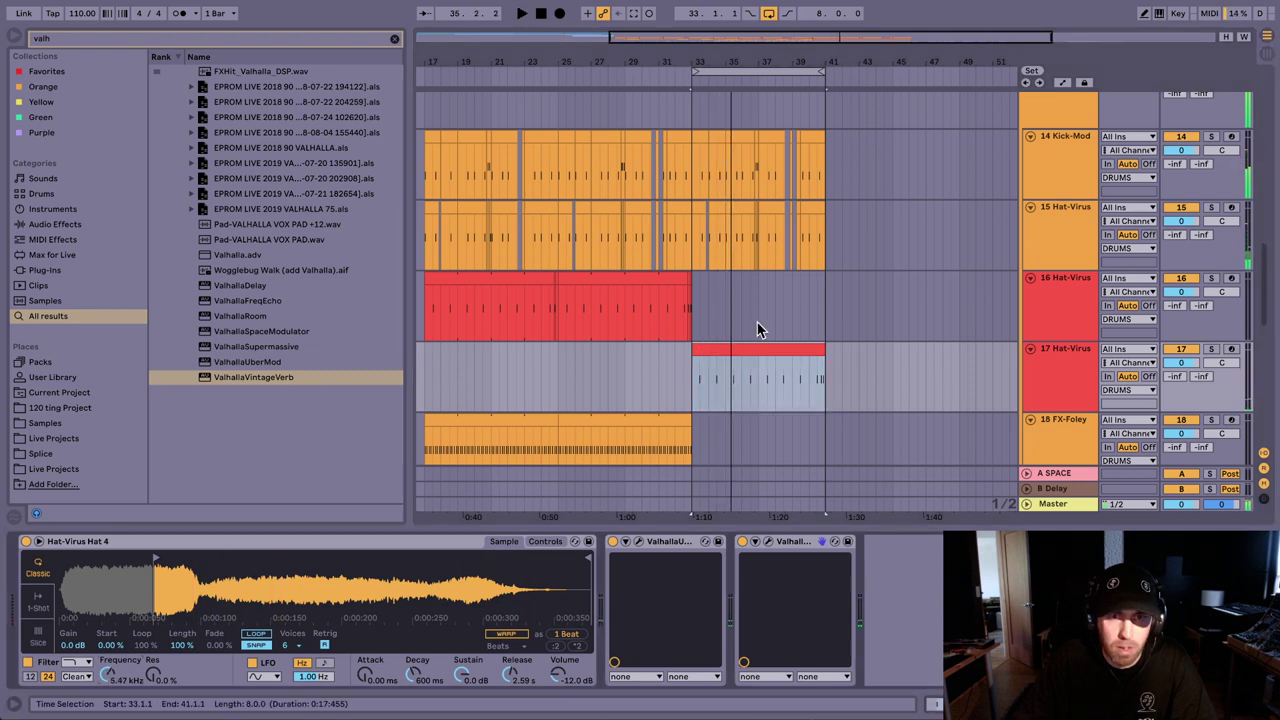
# Step: Deactivate the lead clip from bar 33 to 41 on the 24 Lead-LOQ track
pyautogui.scroll(-9, 758, 330)
pyautogui.click(765, 323)
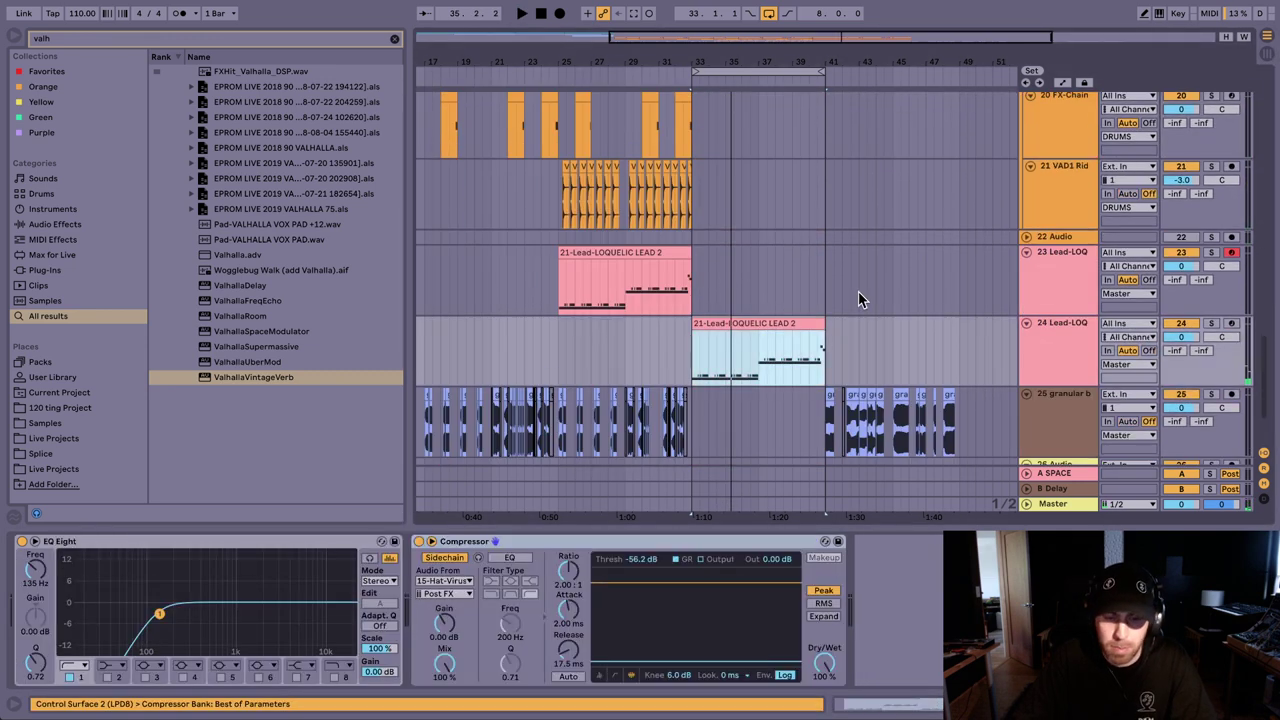
pyautogui.press('0')
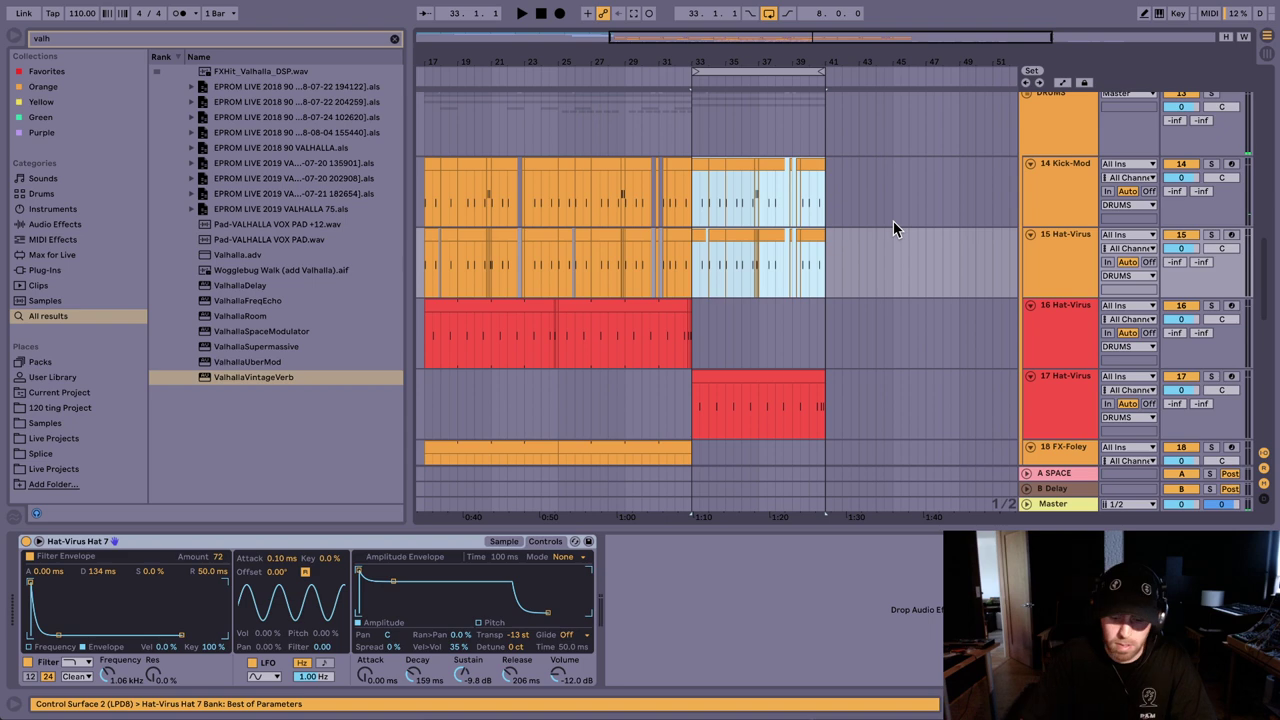
# Step: Delete the 14 Kick-Mod and 15 Hat-Virus clips between bars 33 and 41 and play the section
pyautogui.press('Delete')
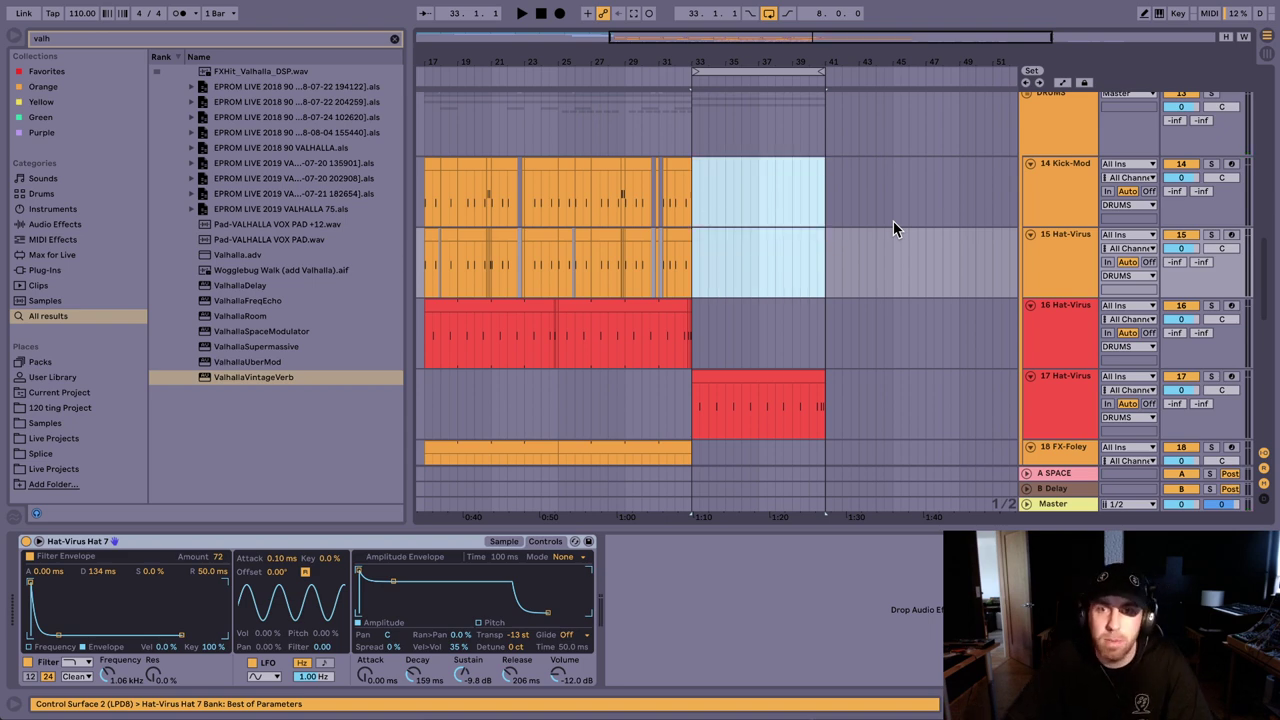
pyautogui.press('space')
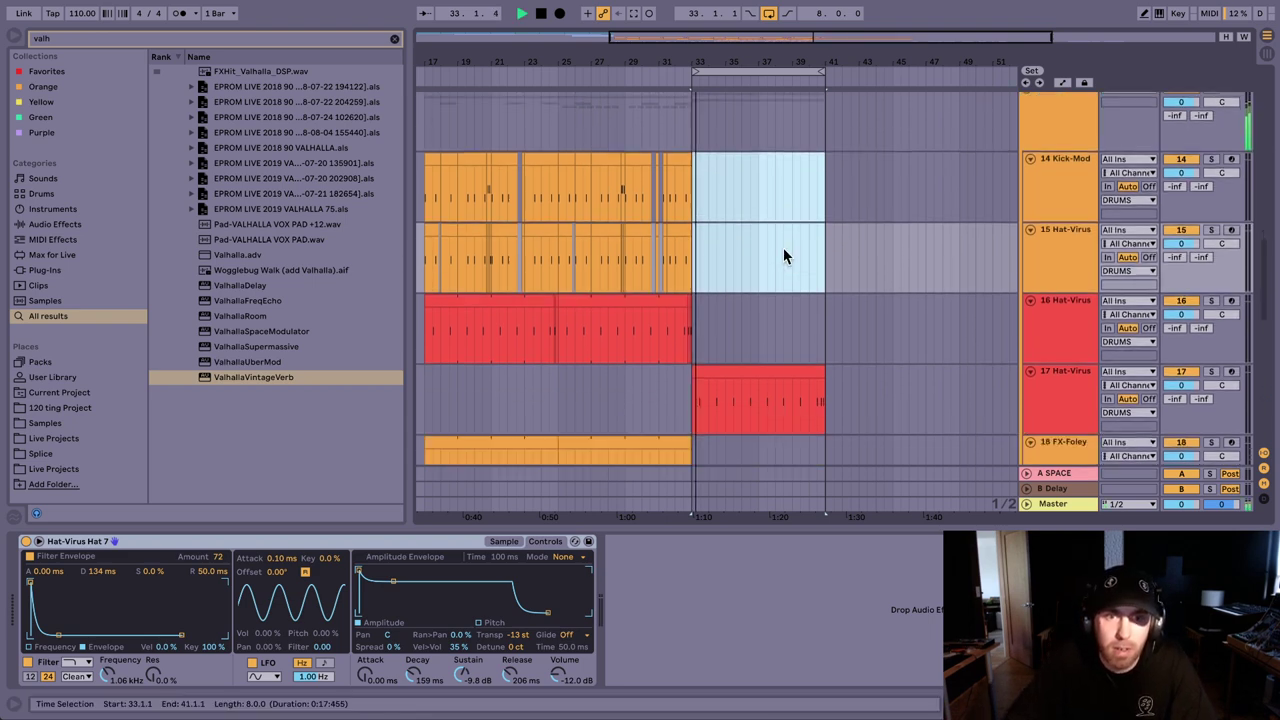
# Step: Reactivate the deactivated lead clip at bar 33 on the 24 Lead-LOQ track during playback
pyautogui.scroll(-10, 783, 247)
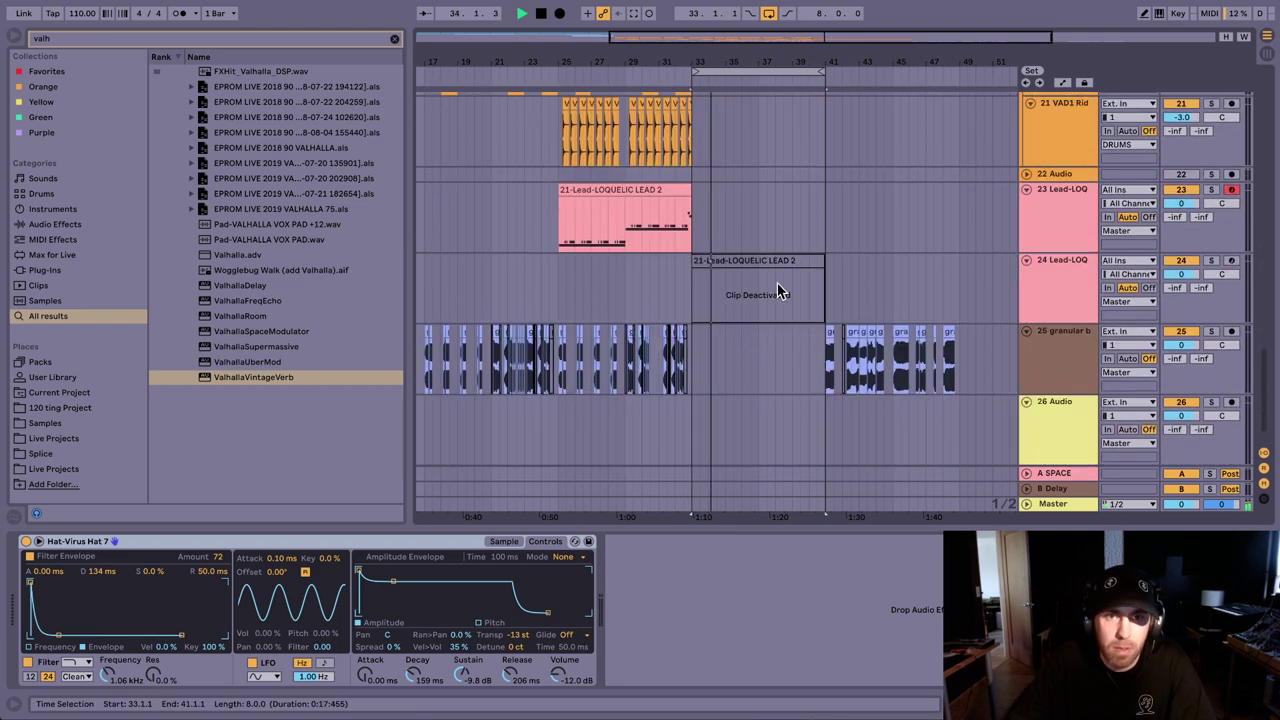
pyautogui.click(780, 260)
pyautogui.press('0')
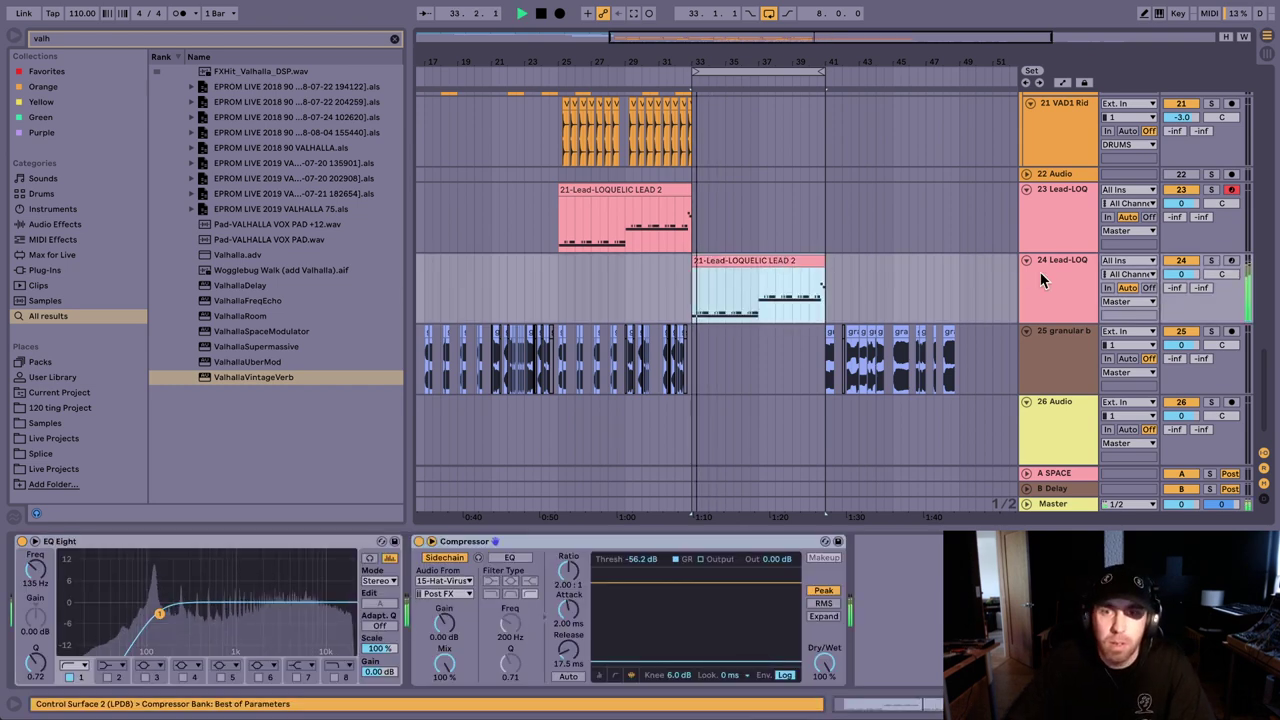
# Step: Lower the low cut in the 24 Lead-LOQ track's last EQ Eight to 29.0 Hz with a Q of 0.36
pyautogui.click(1062, 296)
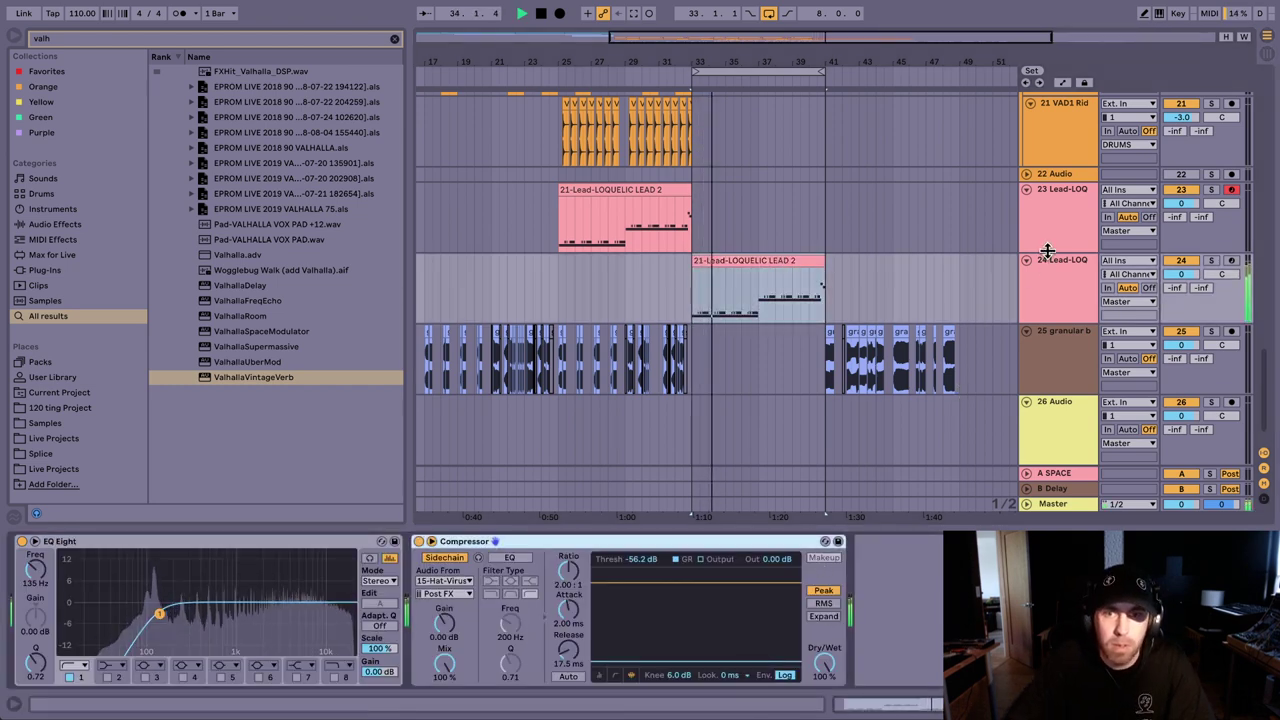
pyautogui.click(1050, 250)
pyautogui.click(1061, 264)
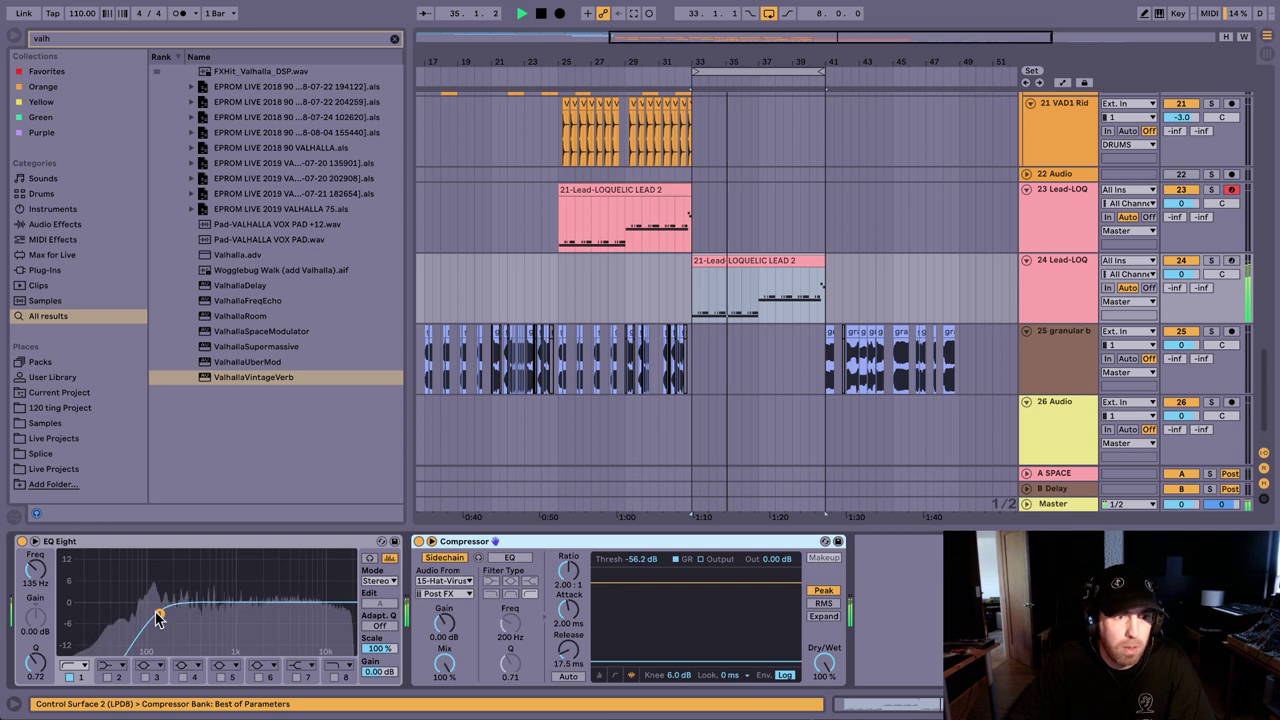
pyautogui.moveTo(157, 618); pyautogui.dragTo(101, 627)
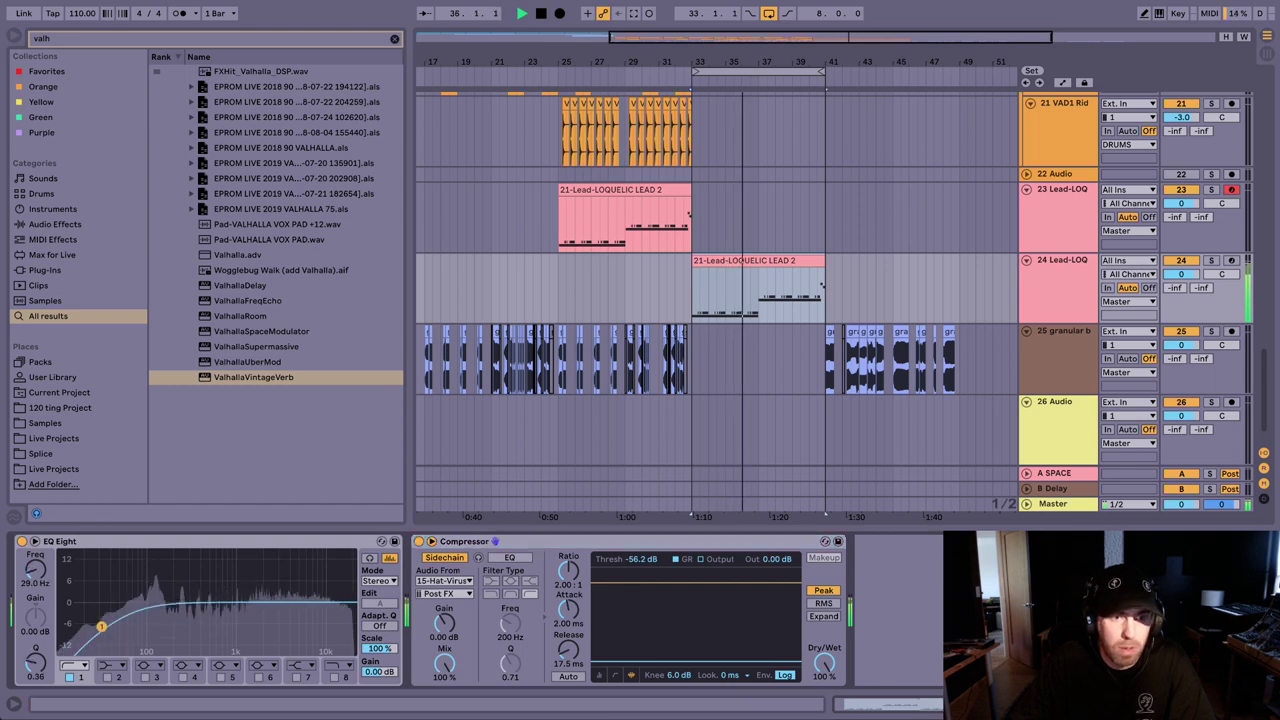
# Step: Try other amp models on the lead's Amp, settle on Heavy and set its gain to 6.03
pyautogui.hscroll(-10, 477, 610)
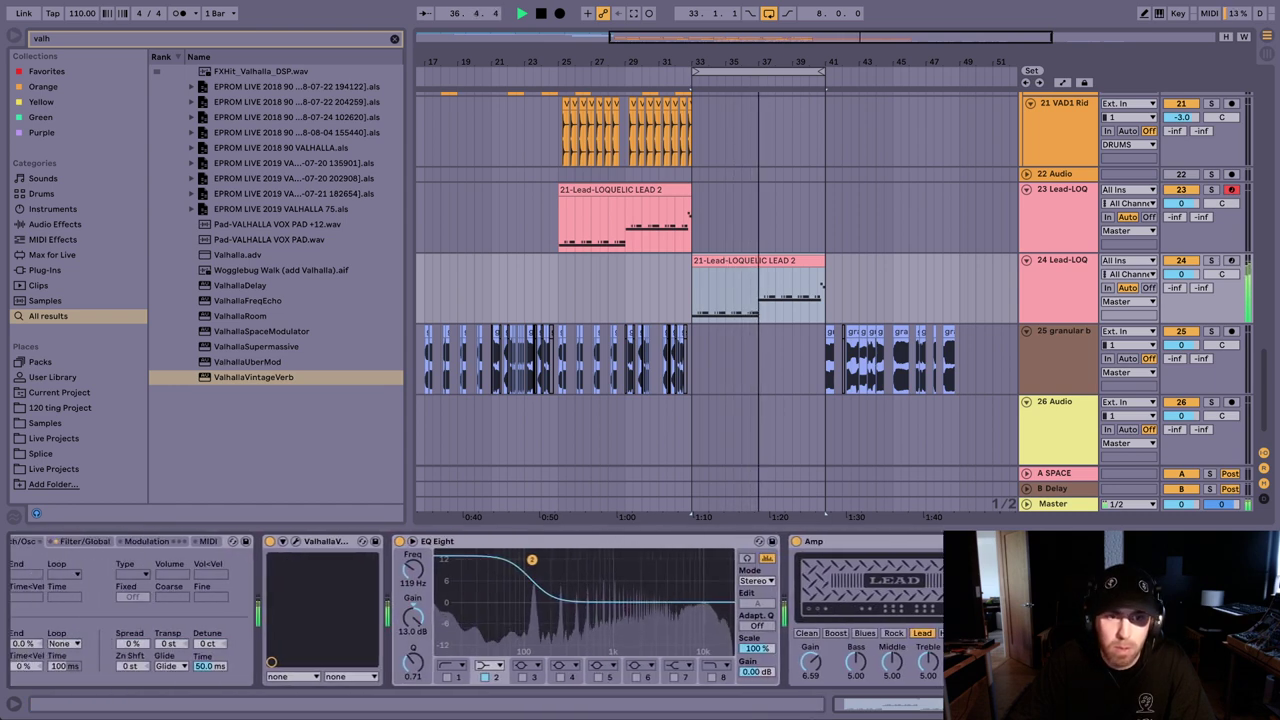
pyautogui.click(893, 633)
pyautogui.click(865, 634)
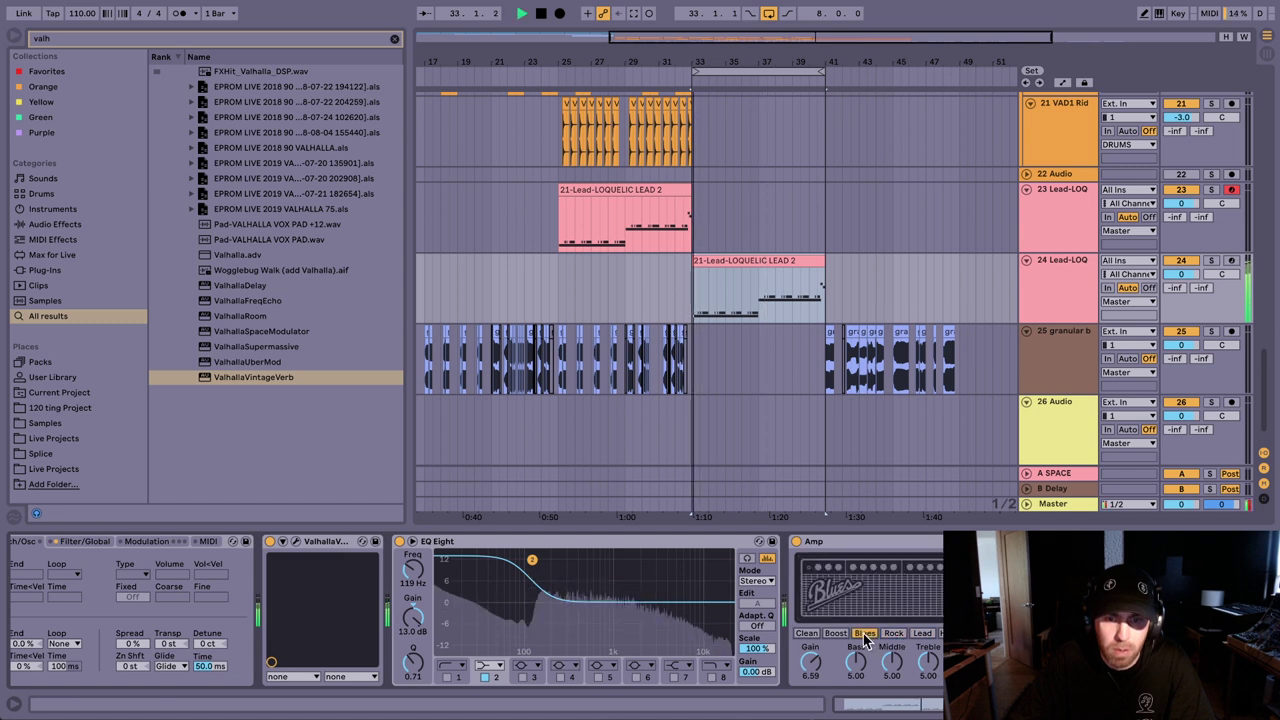
pyautogui.click(937, 636)
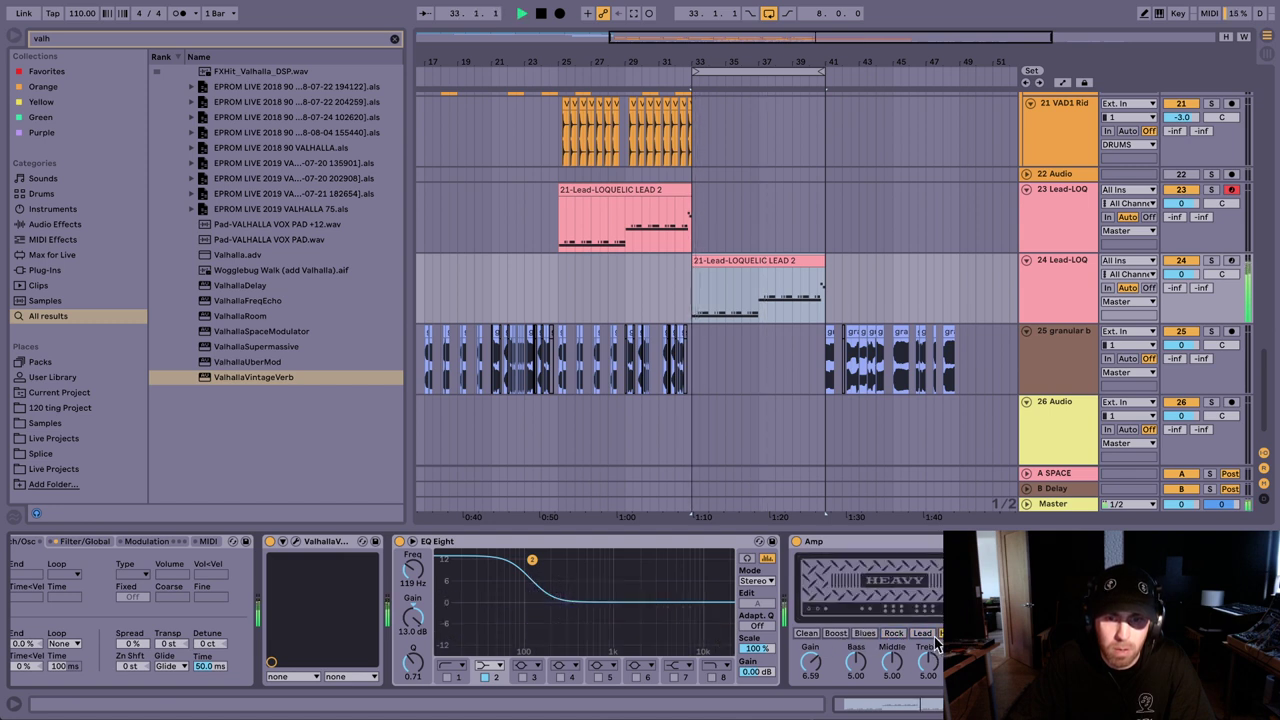
pyautogui.moveTo(817, 660); pyautogui.dragTo(817, 671)
# Step: Enable the band 8 high cut in the EQ Eights before and after the Amp, setting the second to 1.67 kHz with a Q of 0.85
pyautogui.click(712, 676)
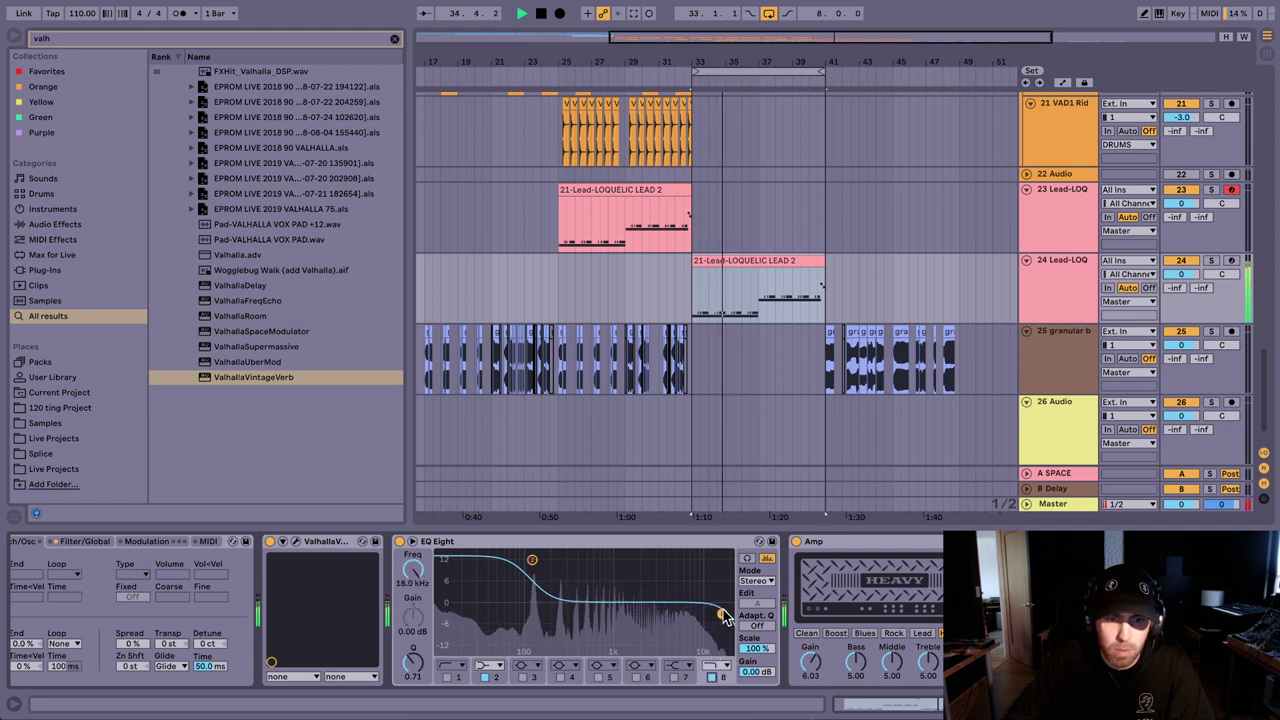
pyautogui.moveTo(724, 614)
pyautogui.mouseDown()
pyautogui.moveTo(561, 617)
pyautogui.moveTo(722, 613)
pyautogui.mouseUp()
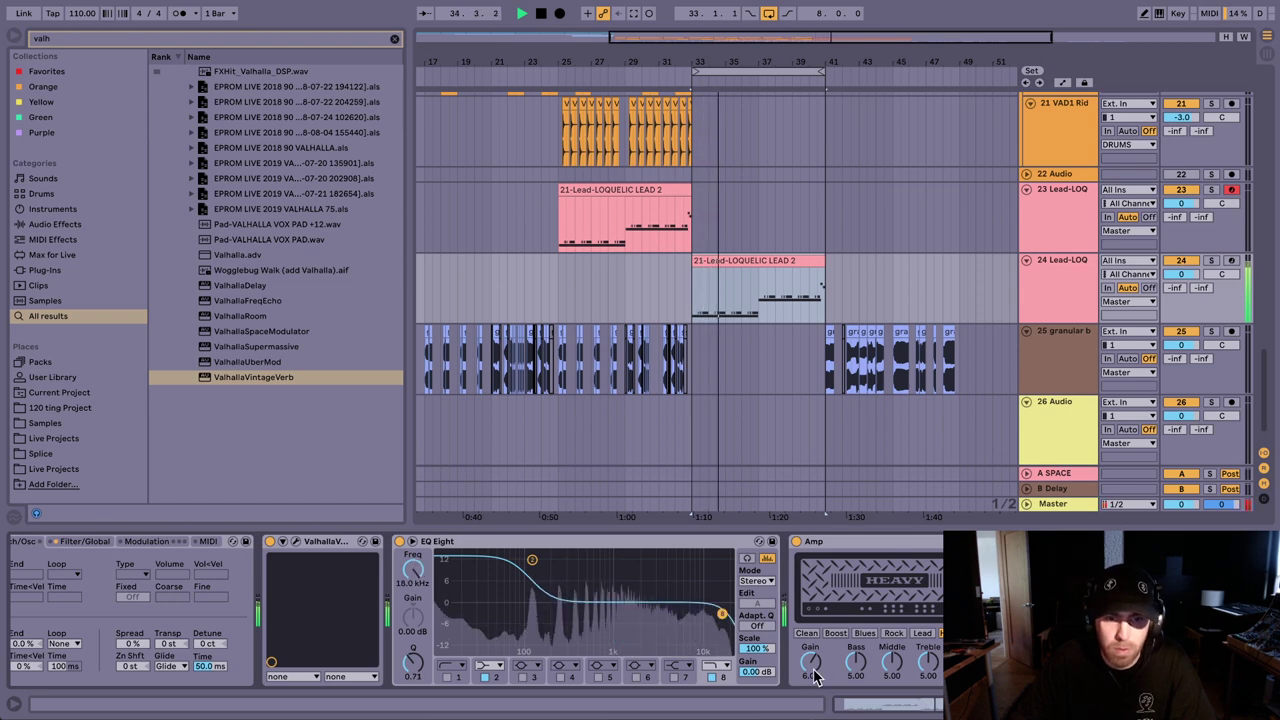
pyautogui.hscroll(5, 740, 668)
pyautogui.press('space')
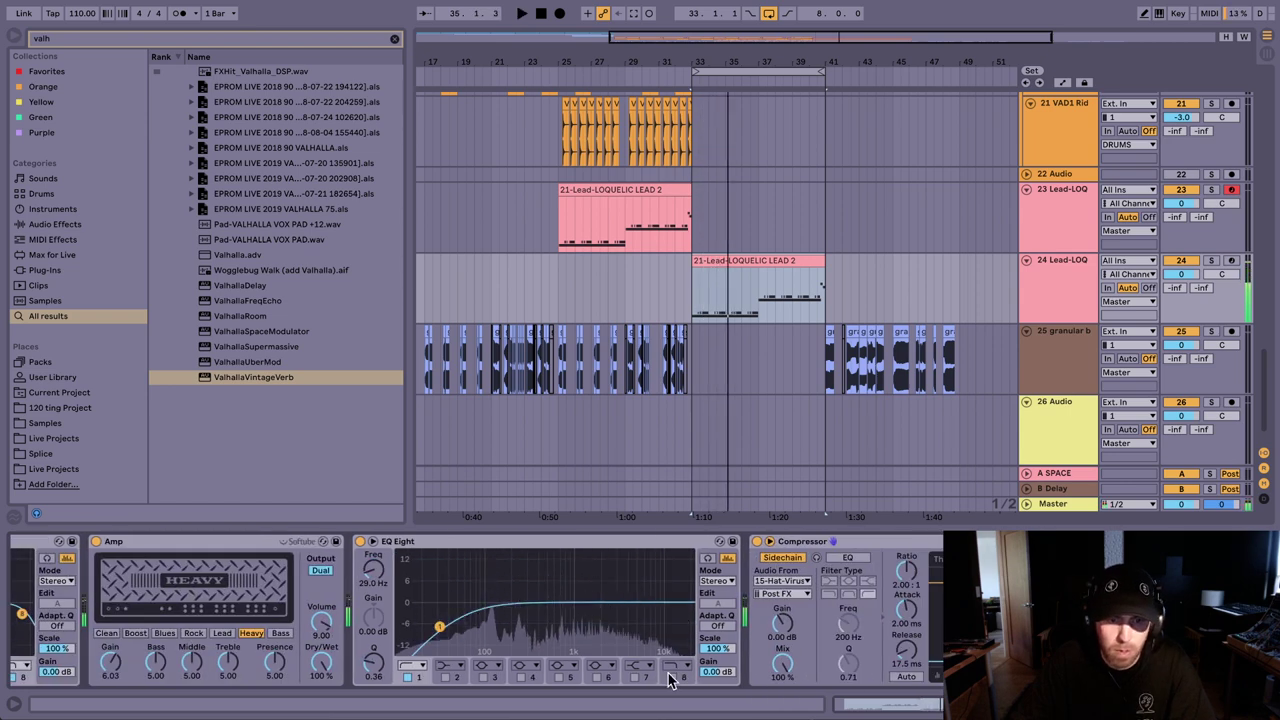
pyautogui.click(671, 677)
pyautogui.moveTo(682, 613); pyautogui.dragTo(612, 614)
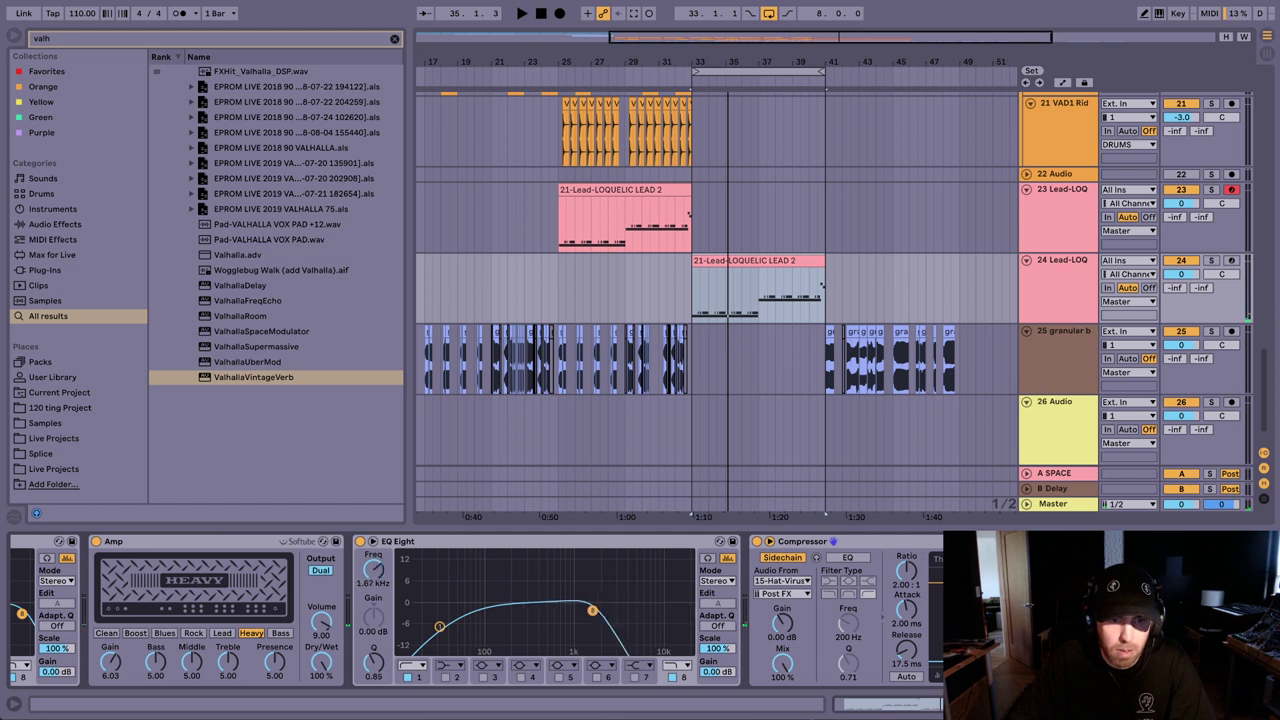
# Step: Narrow the EQ Eight after the Amp by raising its low cut and lowering the band 8 high cut to 864 Hz with a Q of 1.21
pyautogui.moveTo(441, 630); pyautogui.dragTo(569, 613)
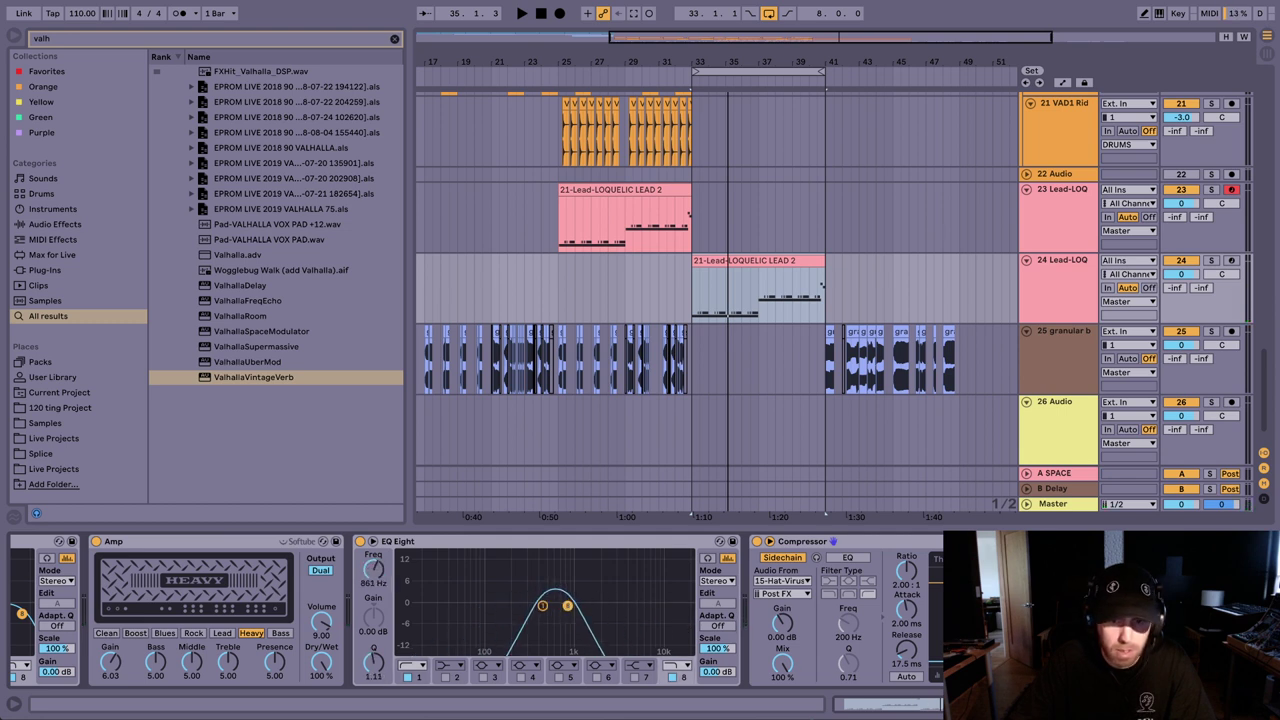
pyautogui.press('space')
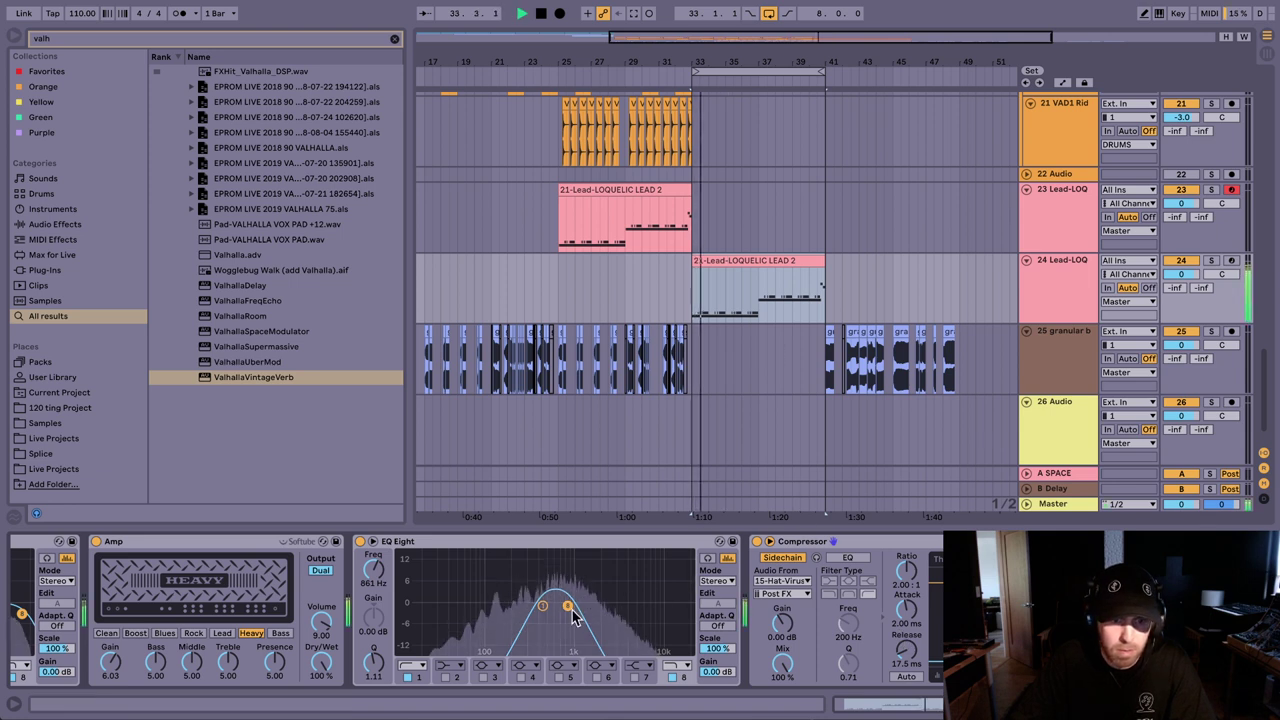
pyautogui.moveTo(567, 607); pyautogui.dragTo(544, 608)
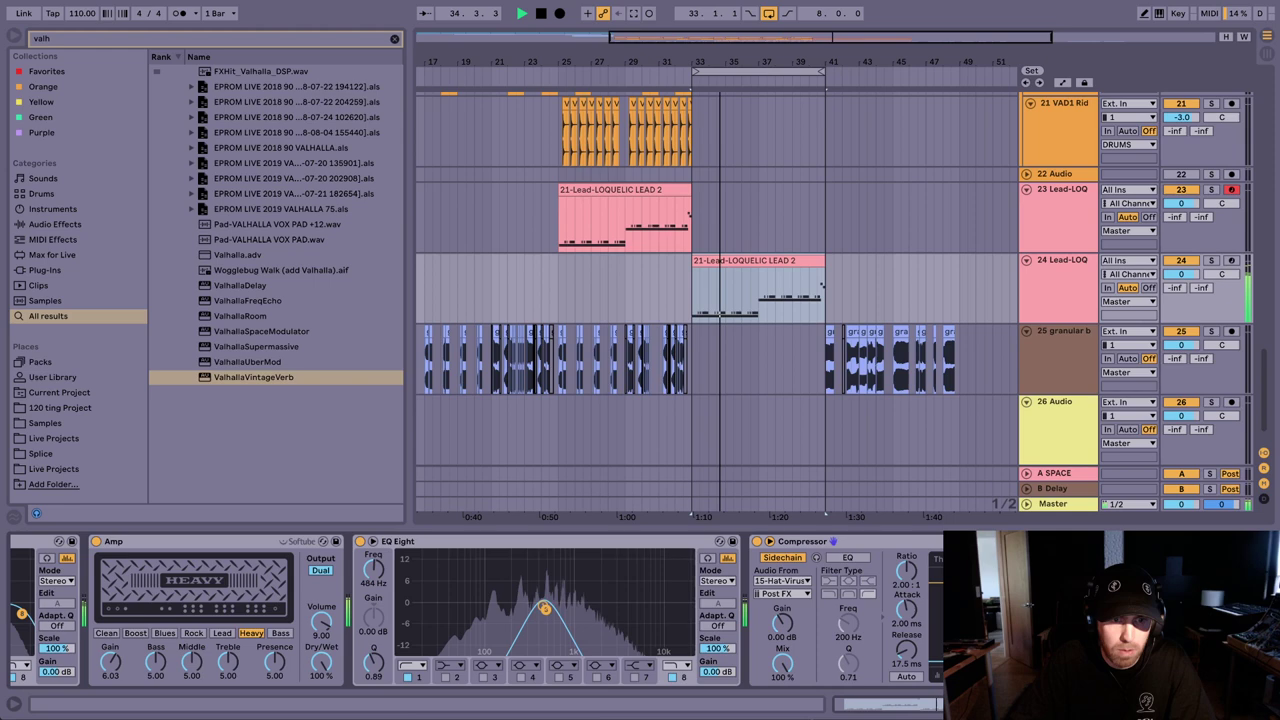
pyautogui.press('space')
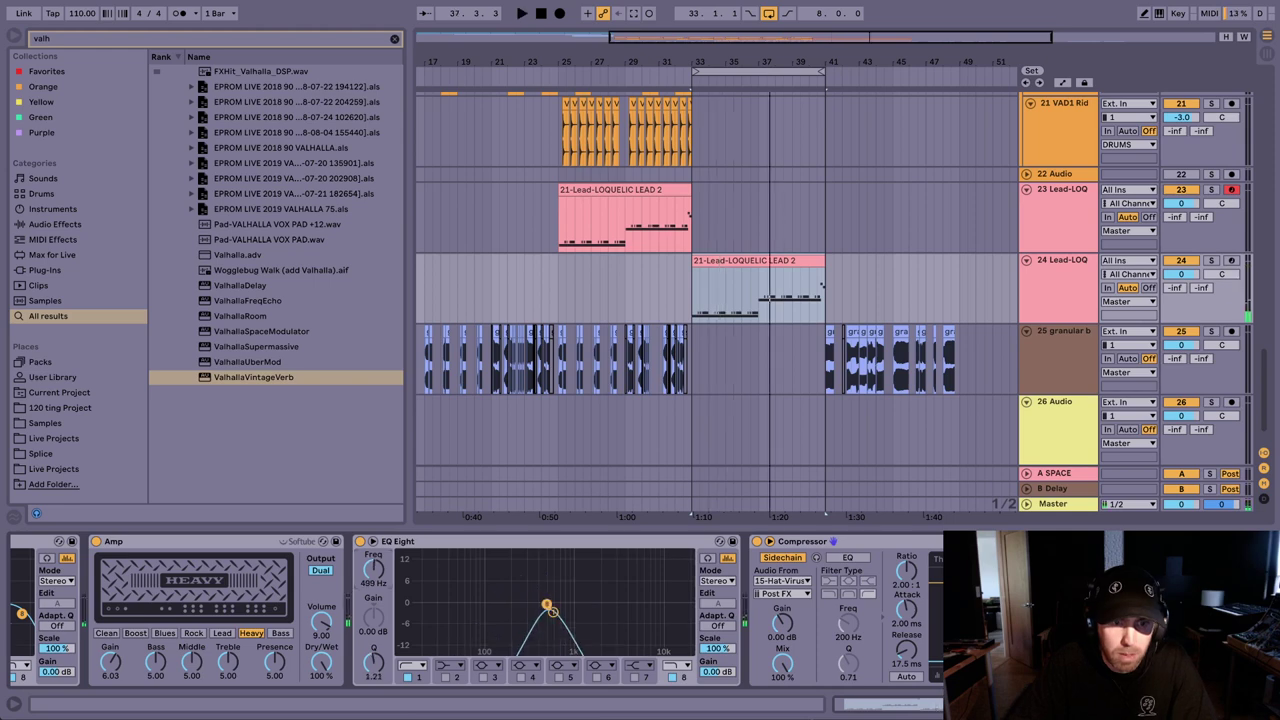
pyautogui.press('super+z')
pyautogui.press('super+z')
# Step: Automate the EQ Eight's band 8 frequency across the lead clip from bar 33 to 41, with rises, dips and a point at 1.72 kHz
pyautogui.press('a')
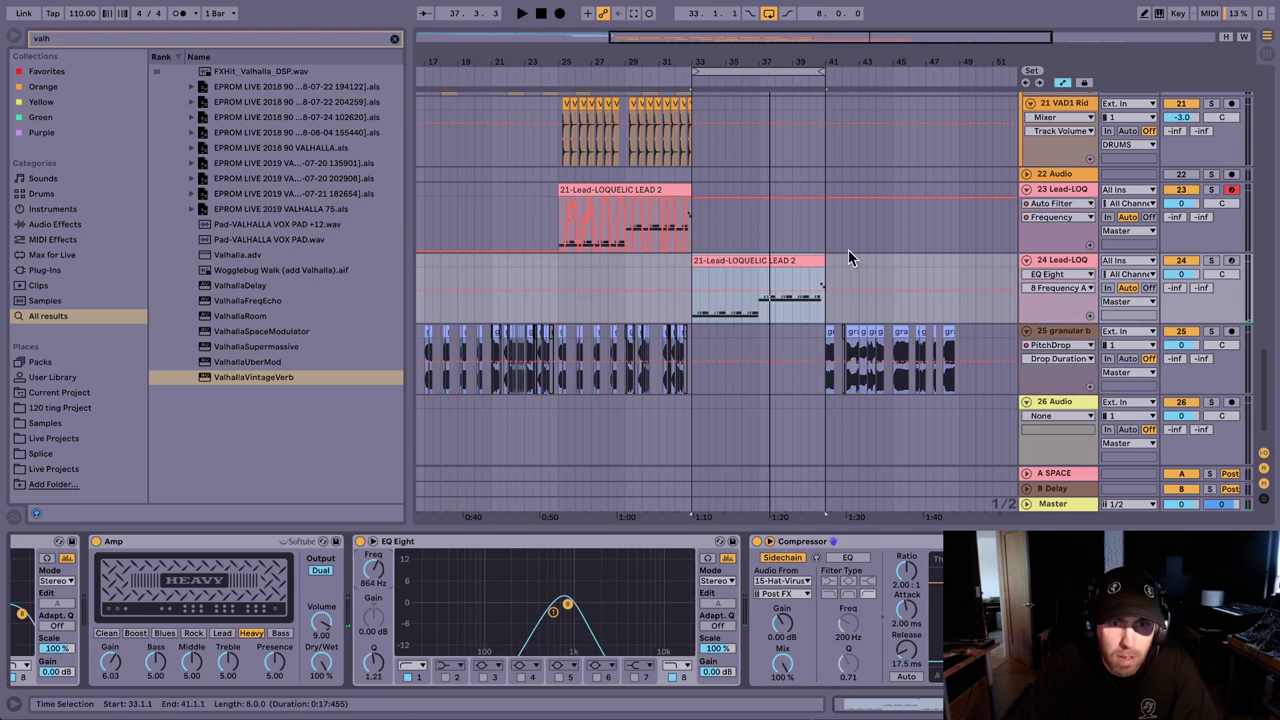
pyautogui.moveTo(689, 291); pyautogui.dragTo(770, 288)
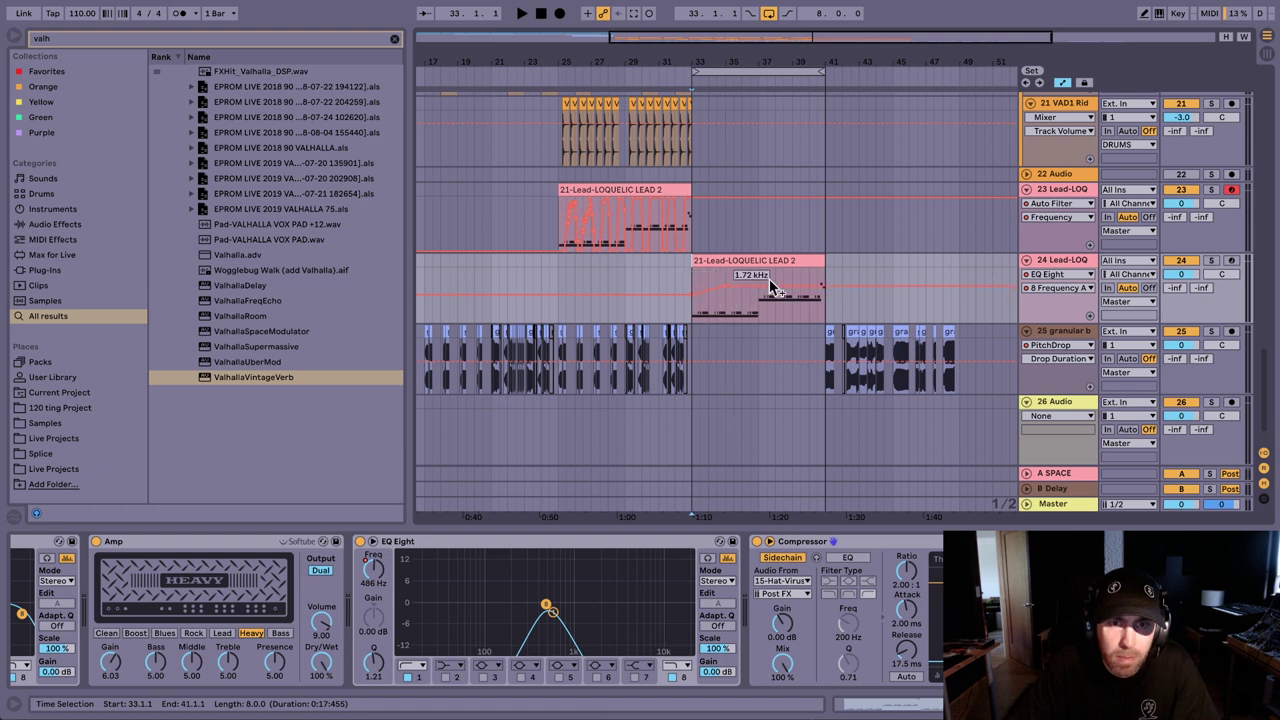
pyautogui.moveTo(770, 288); pyautogui.dragTo(818, 288)
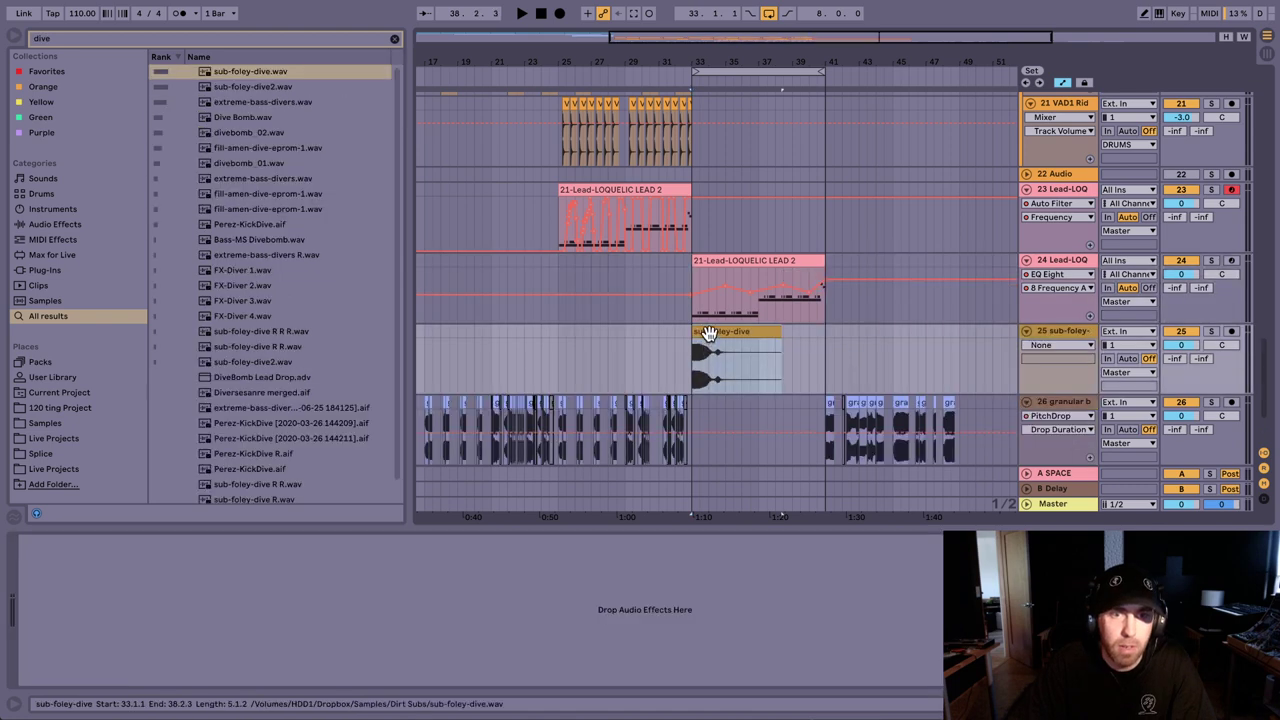
# Step: Turn off warping for the sub-foley-dive clip at bar 33 and add an Auto Filter to its track with the frequency at 183 Hz
pyautogui.click(712, 336)
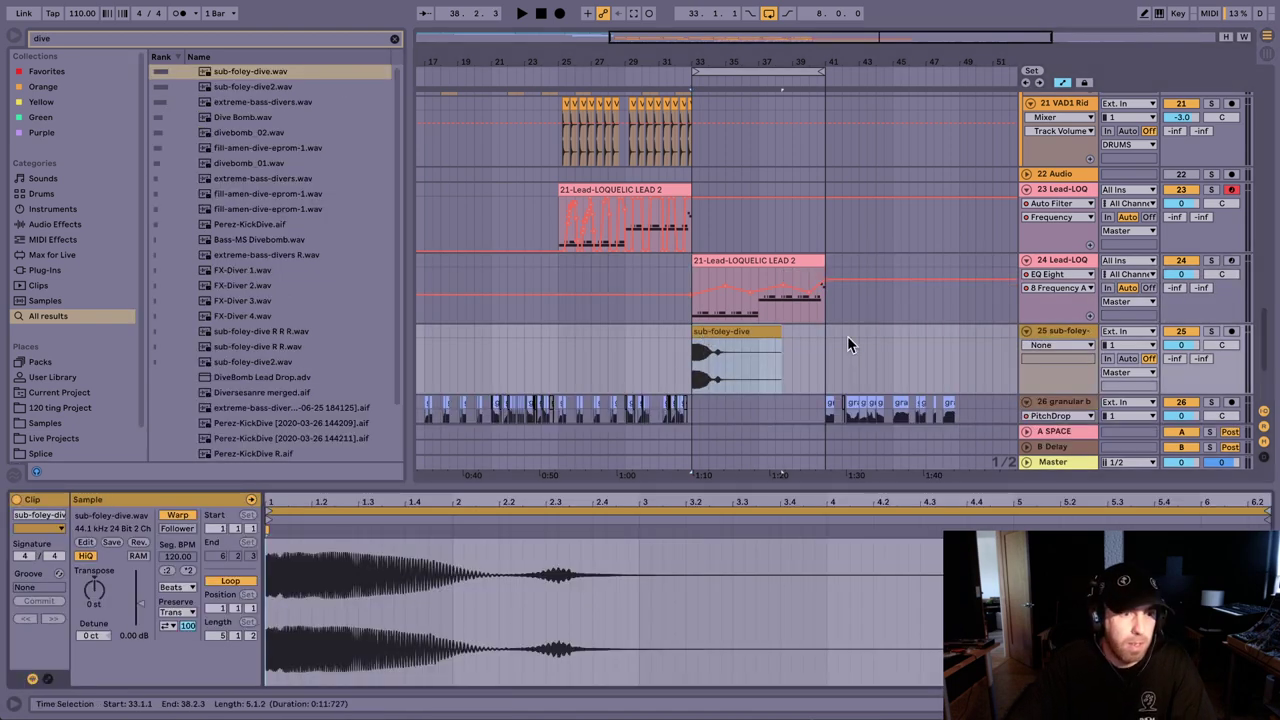
pyautogui.click(177, 516)
pyautogui.hotkey('ctrl', 'f')
pyautogui.write('auto')
pyautogui.press('Down')
pyautogui.press('Return')
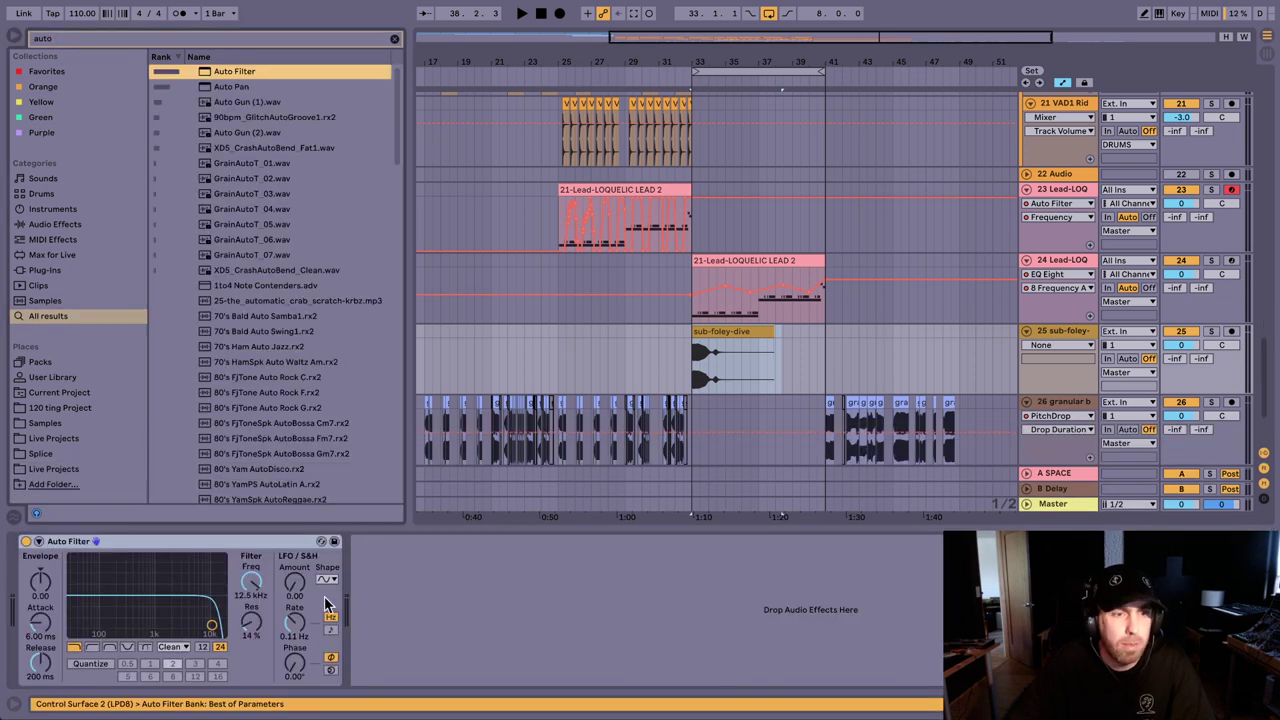
pyautogui.moveTo(250, 584); pyautogui.dragTo(250, 620)
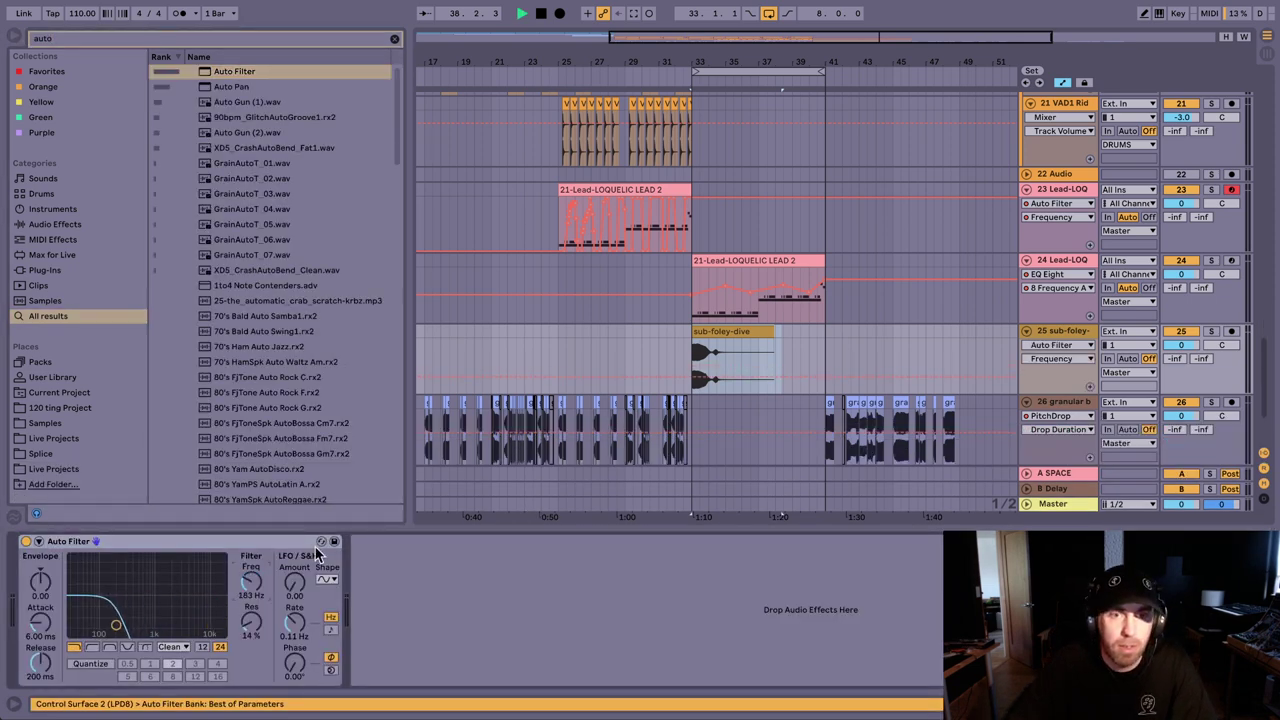
pyautogui.click(740, 332)
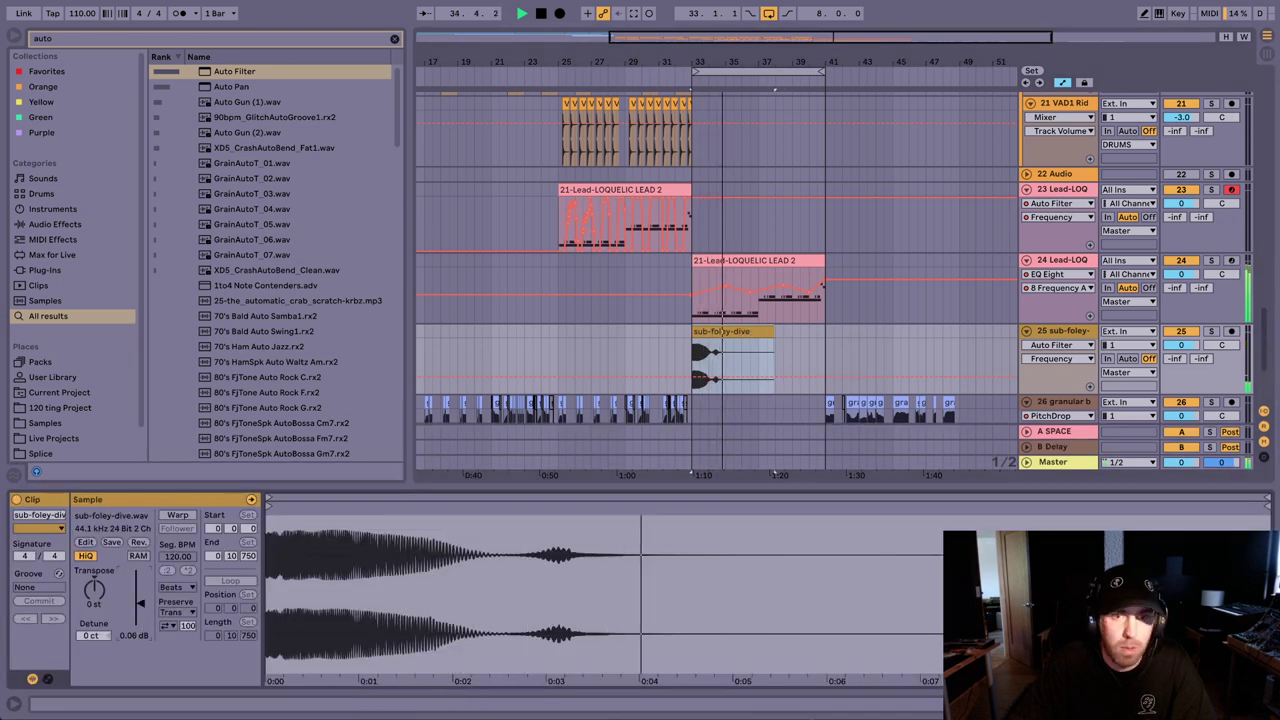
# Step: Transpose all notes in the bar 33 lead clip down an octave and raise the notes from clip bar 14 onward by an octave
pyautogui.click(779, 261)
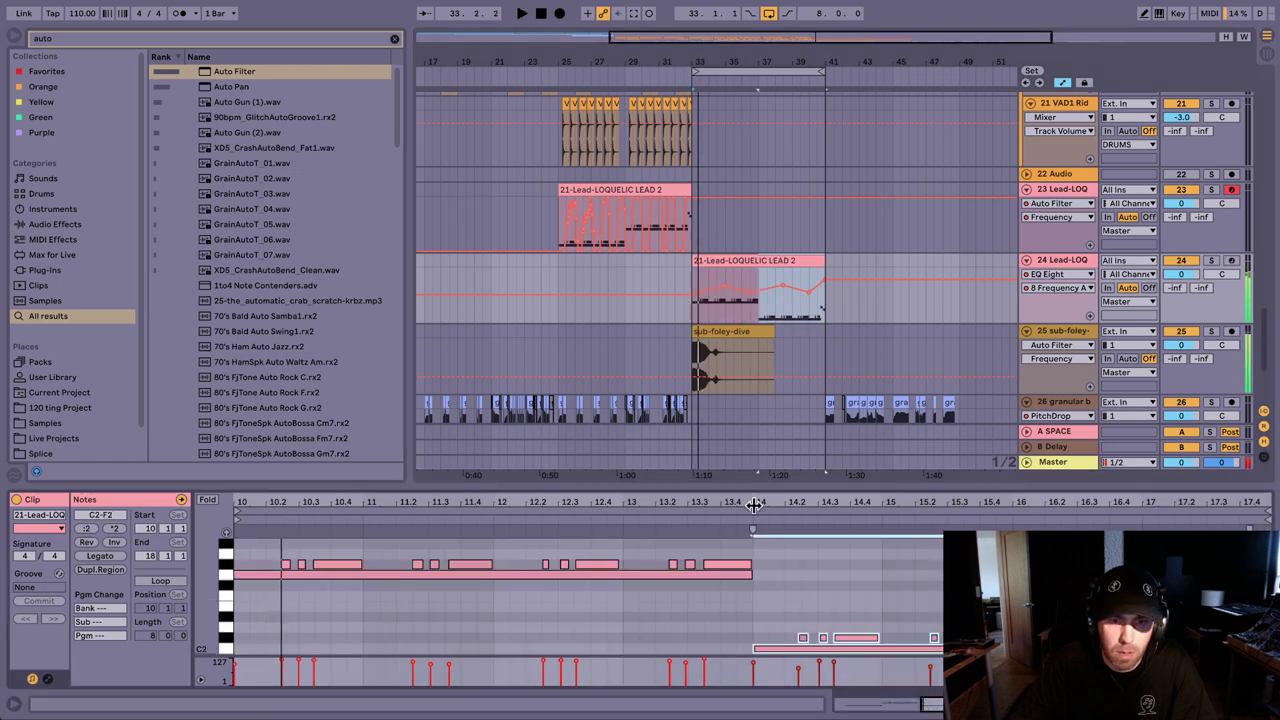
pyautogui.click(744, 520)
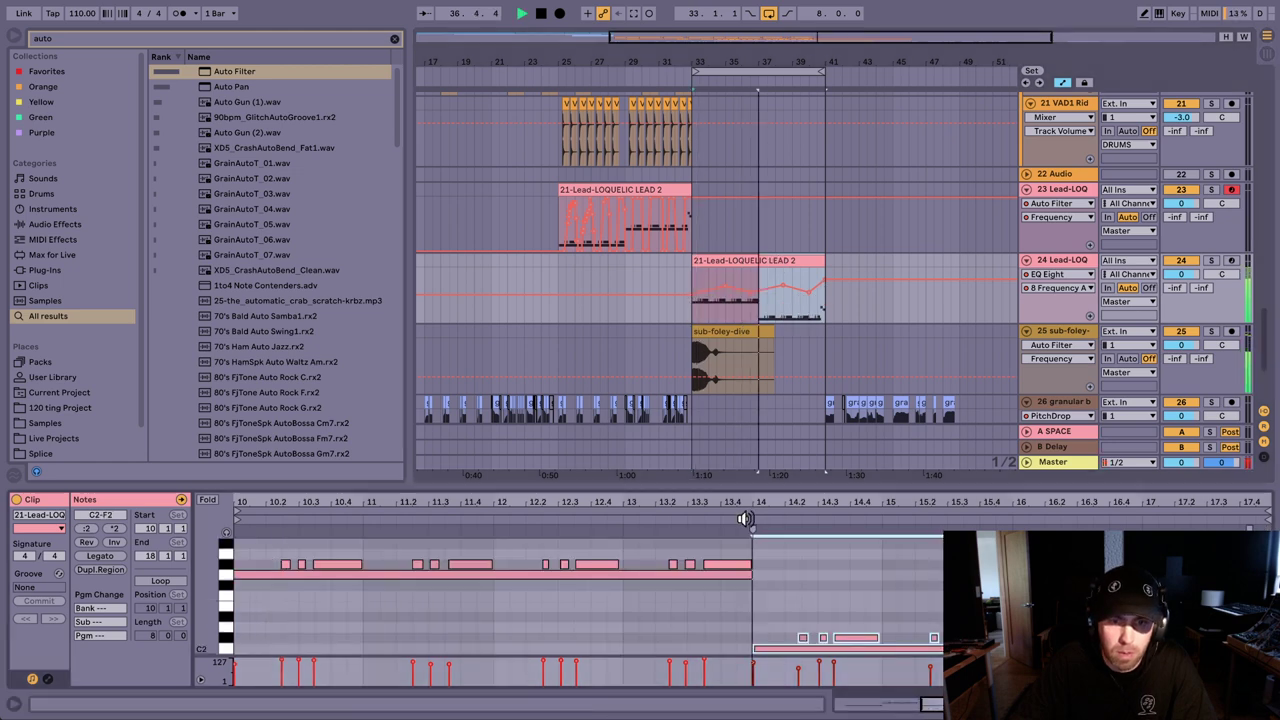
pyautogui.click(793, 561)
pyautogui.hotkey('ctrl', 'a')
pyautogui.hotkey('shift', 'Down')
pyautogui.press('space')
pyautogui.press('space')
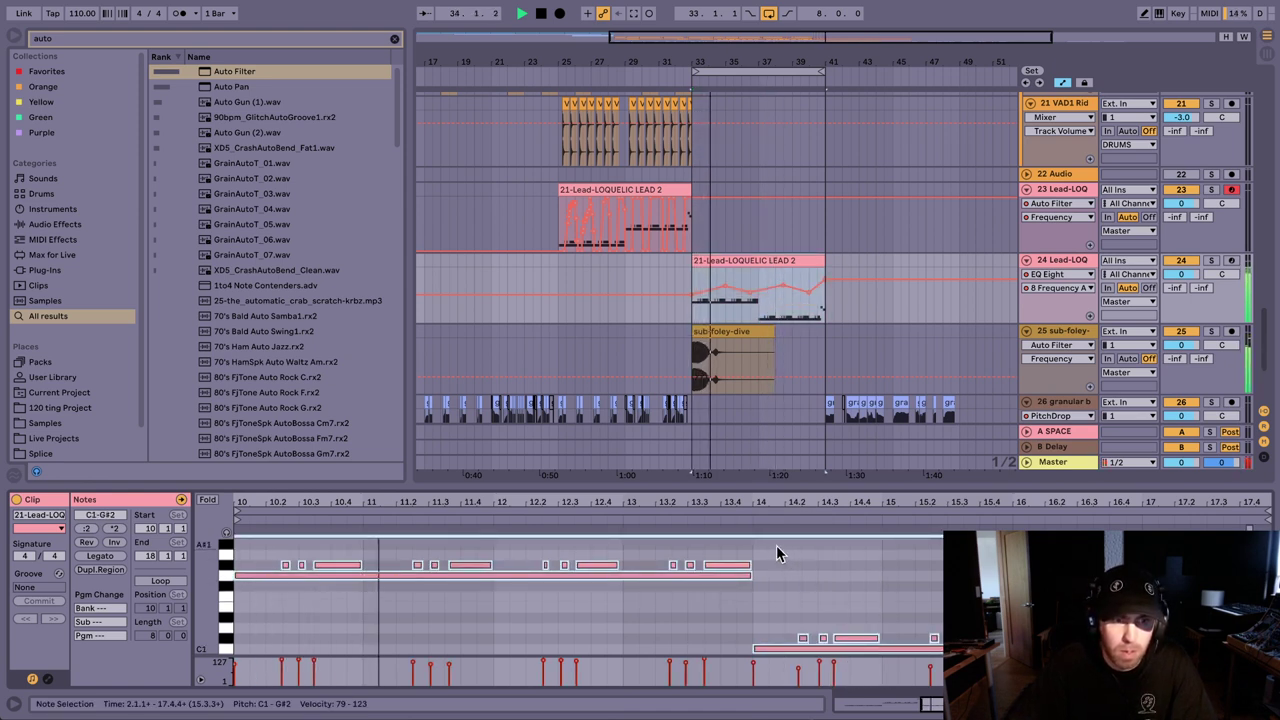
pyautogui.moveTo(776, 545); pyautogui.dragTo(1240, 660)
pyautogui.hotkey('shift', 'Up')
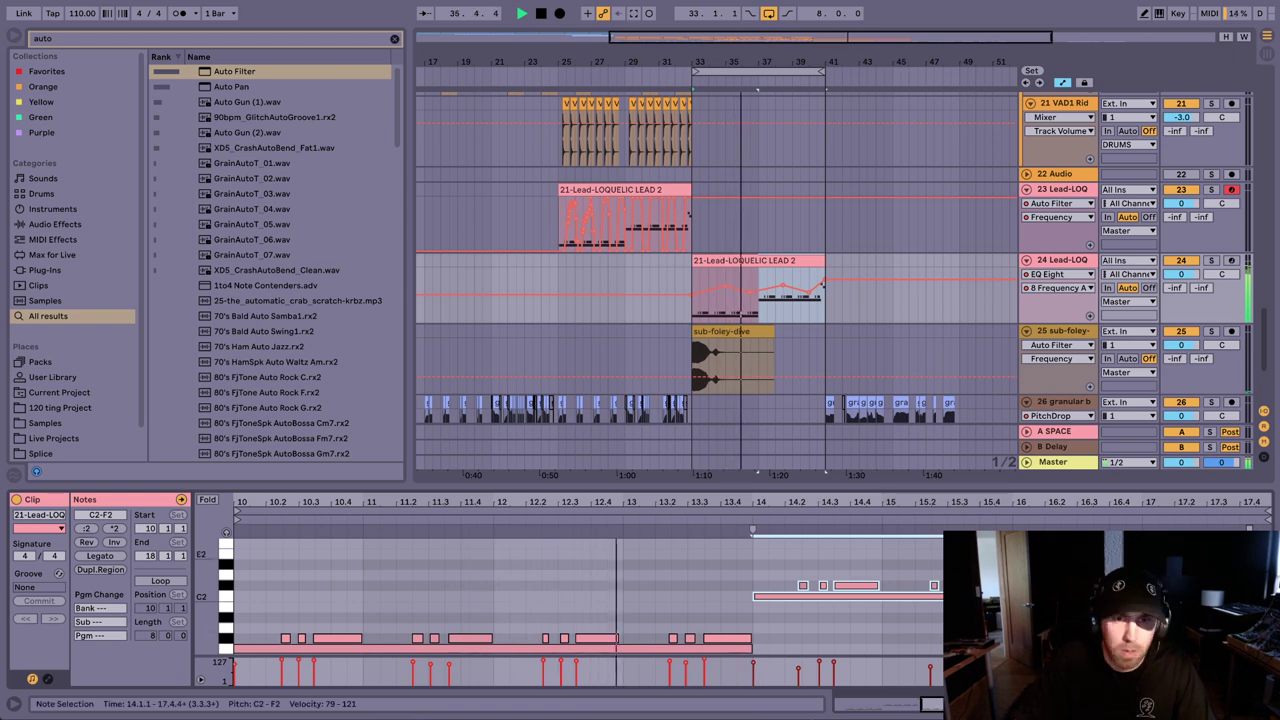
# Step: Hide the automation and move the granular bass clips starting at bar 41 to about bar 59 on the same track
pyautogui.press('a')
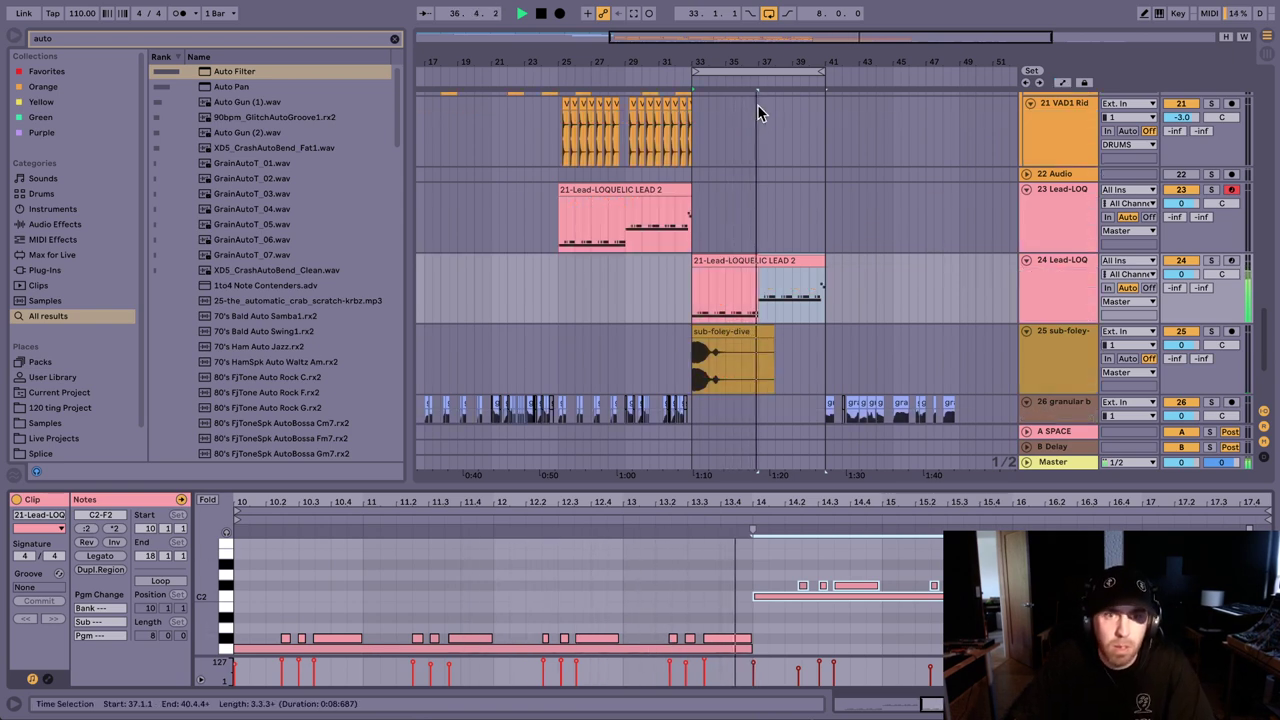
pyautogui.moveTo(758, 62); pyautogui.dragTo(806, 20)
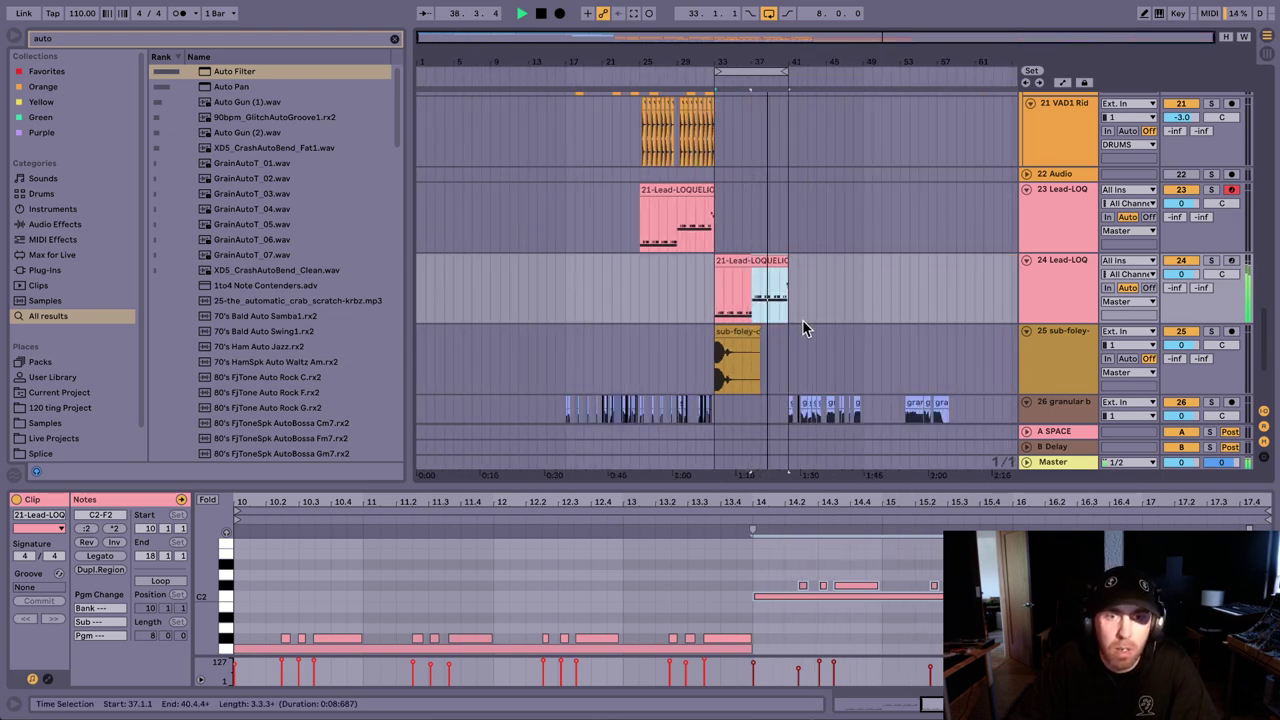
pyautogui.scroll(-3, 802, 319)
pyautogui.moveTo(789, 344); pyautogui.dragTo(1018, 367)
pyautogui.press('super+x')
pyautogui.click(955, 368)
pyautogui.press('super+v')
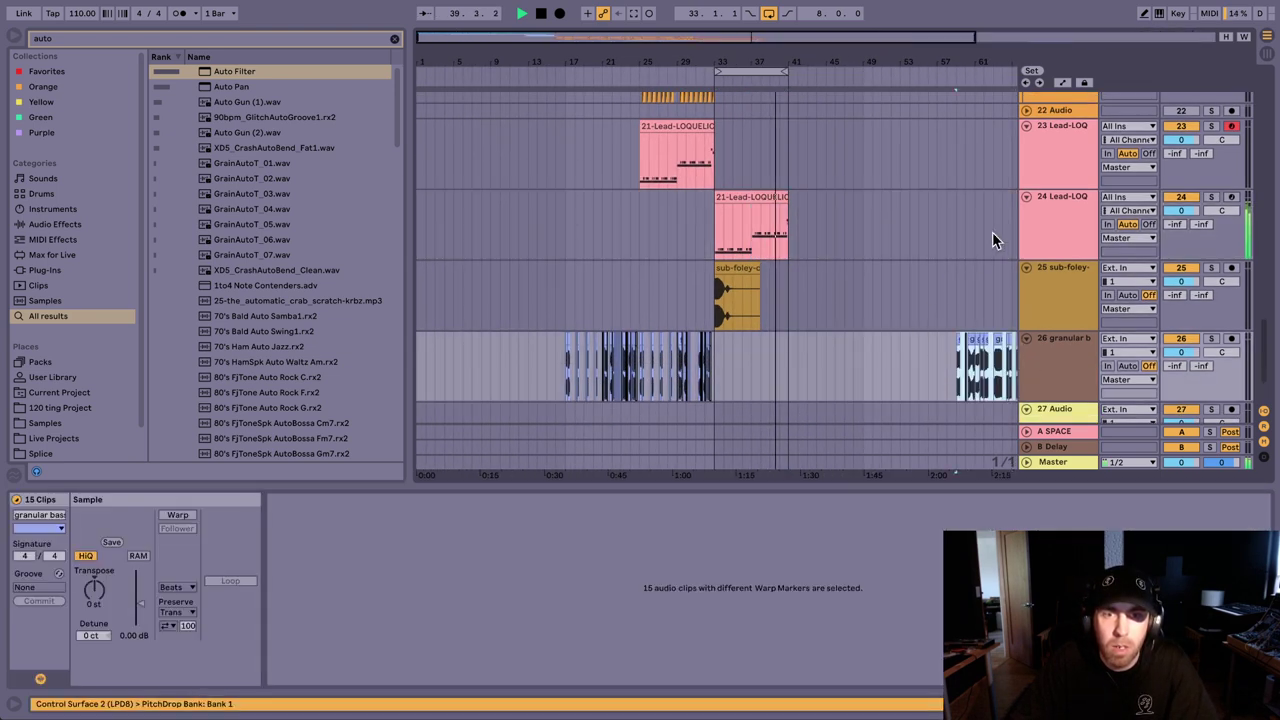
# Step: Copy the three VAD1 Ride riser clips ending at bar 17 so that the copies end at bar 42
pyautogui.scroll(2, 802, 150)
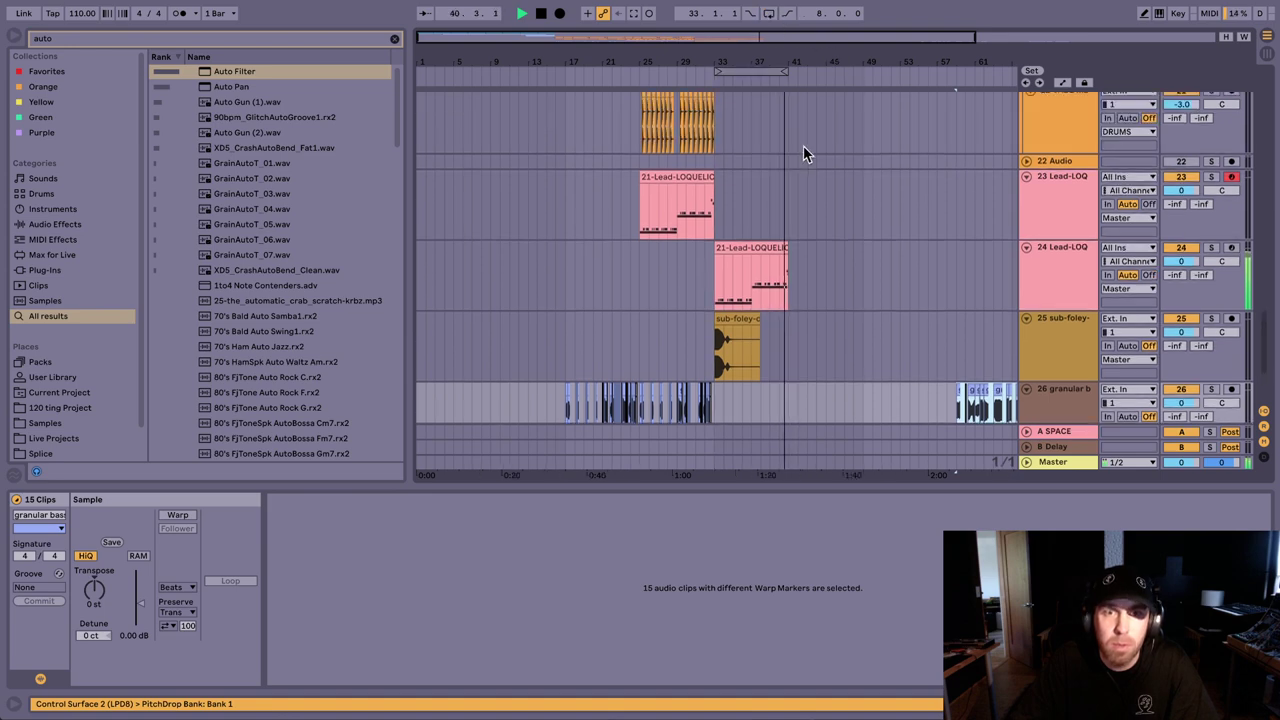
pyautogui.scroll(8, 803, 150)
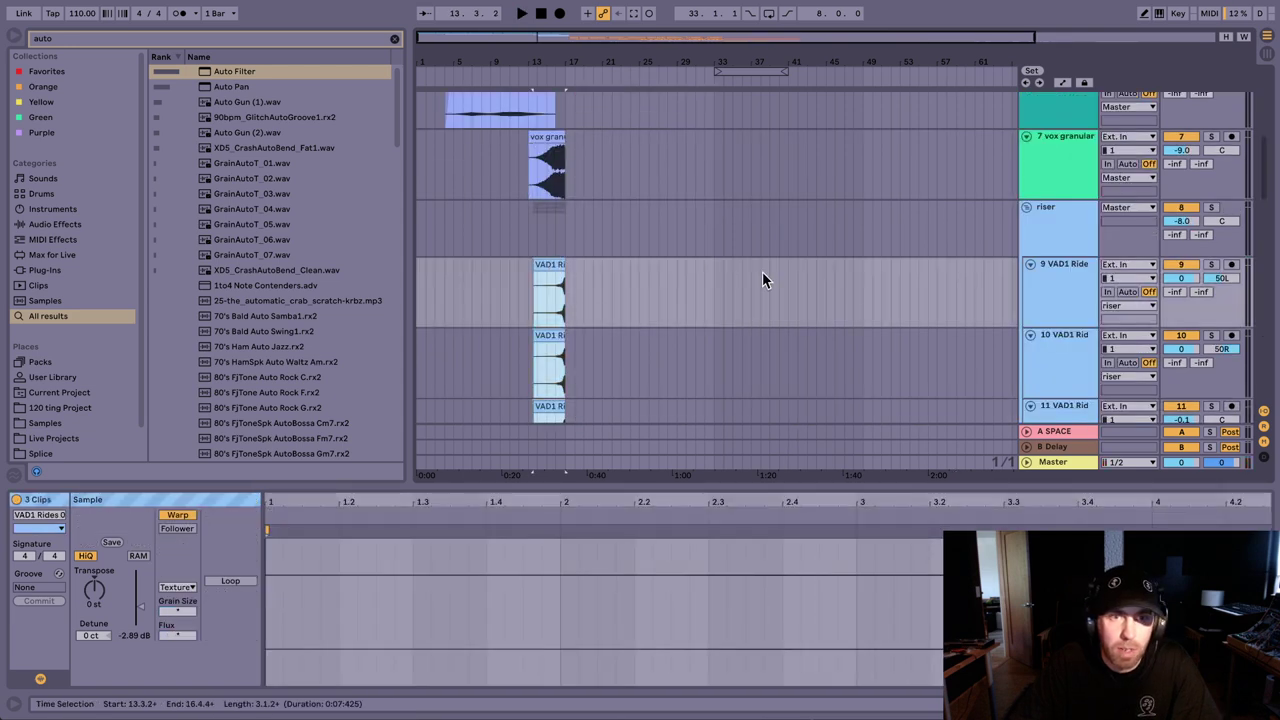
pyautogui.moveTo(525, 302); pyautogui.dragTo(523, 293)
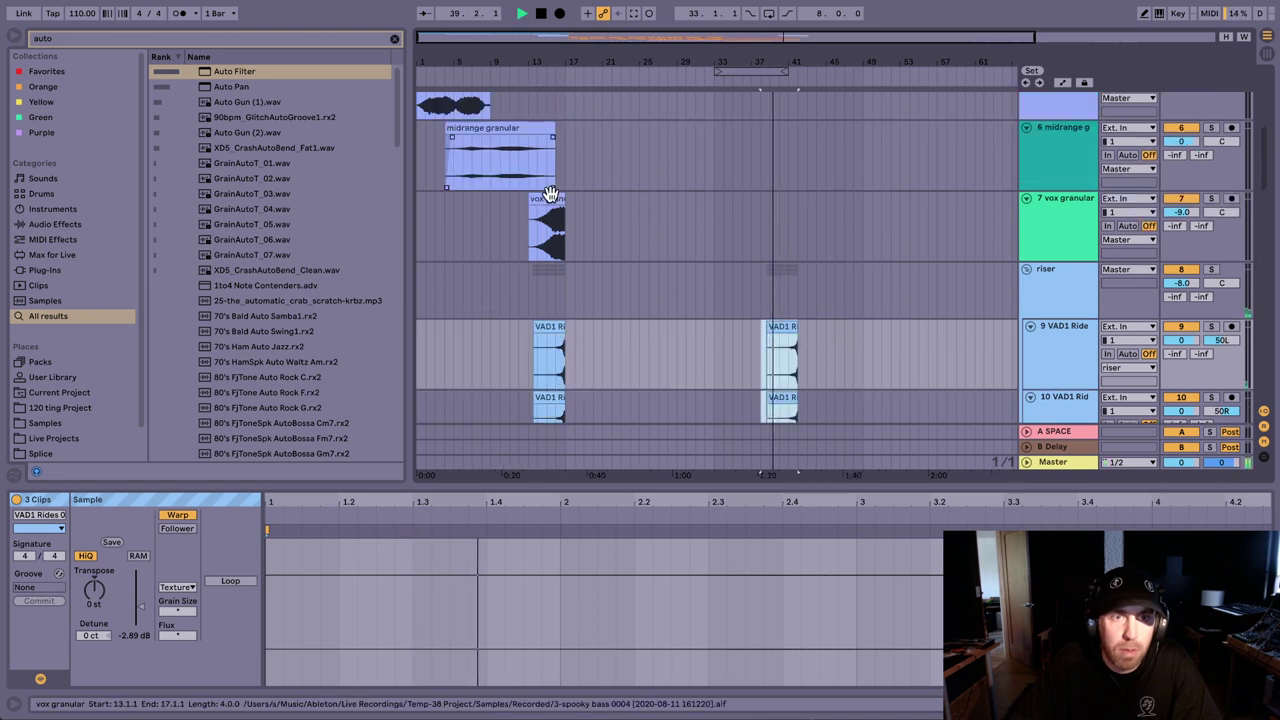
# Step: Copy the vox granular clip from bar 13 to bar 38 on its track and turn off warping for the copy
pyautogui.click(549, 200)
pyautogui.click(759, 213)
pyautogui.hotkey('ctrl', 'v')
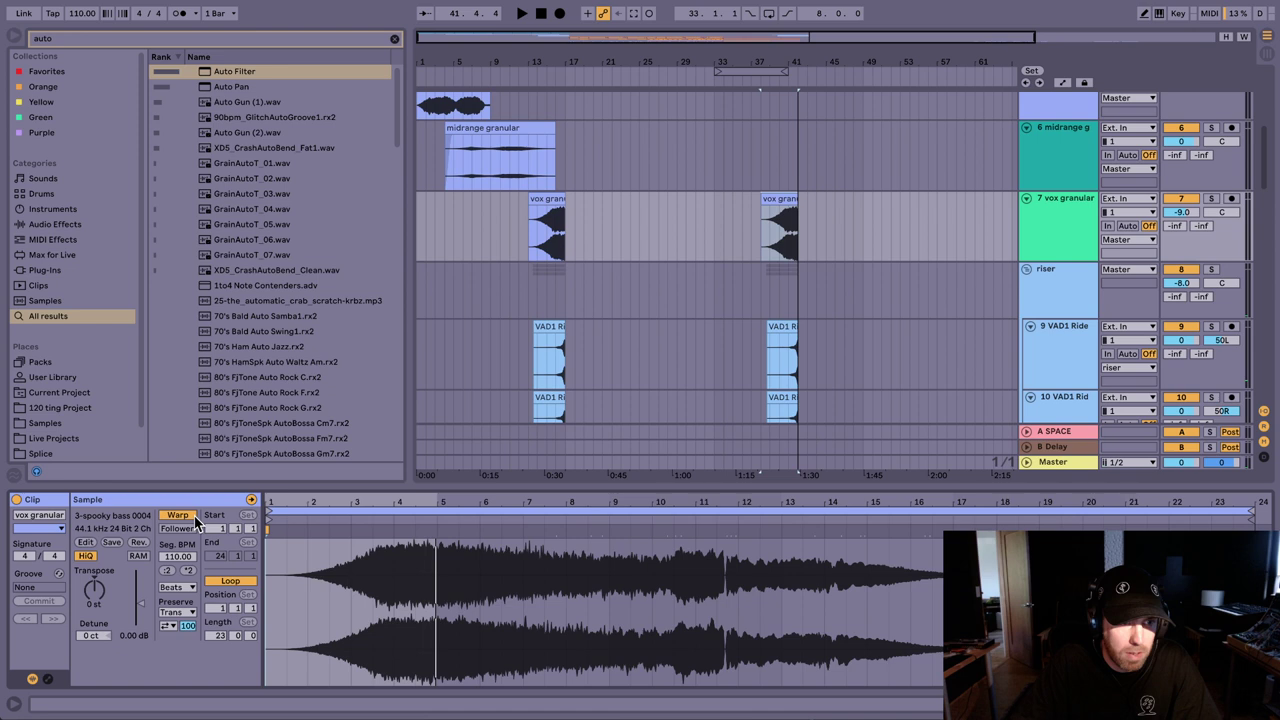
pyautogui.click(194, 515)
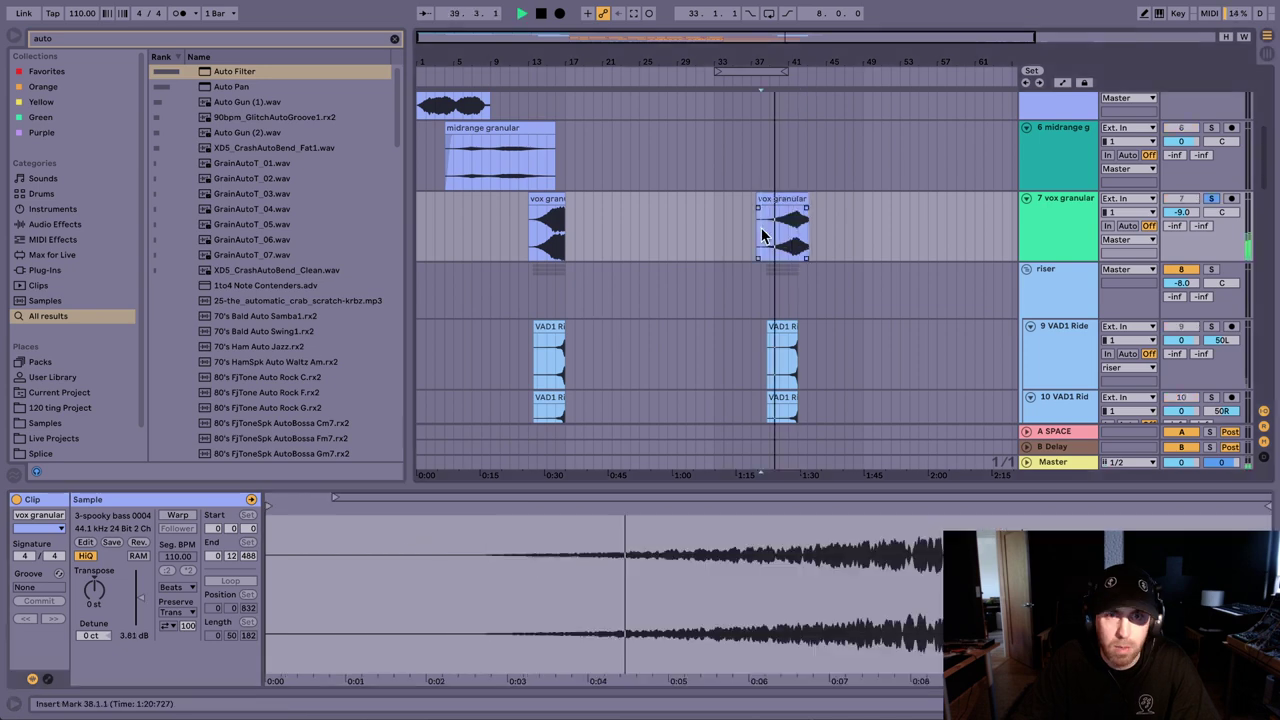
# Step: Trim the copied vox granular clip's start to bar 38, fade out its end and take the track out of solo
pyautogui.moveTo(762, 200); pyautogui.dragTo(771, 202)
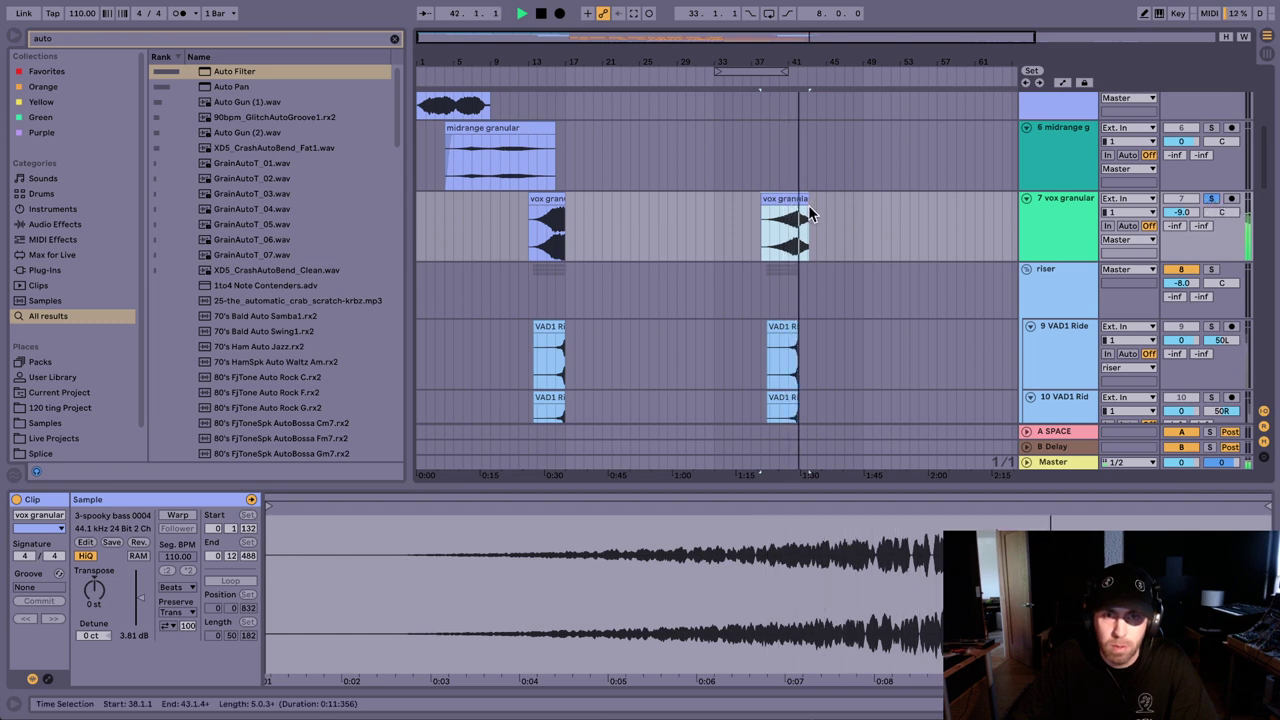
pyautogui.moveTo(806, 208); pyautogui.dragTo(794, 205)
pyautogui.press('space')
pyautogui.press('space')
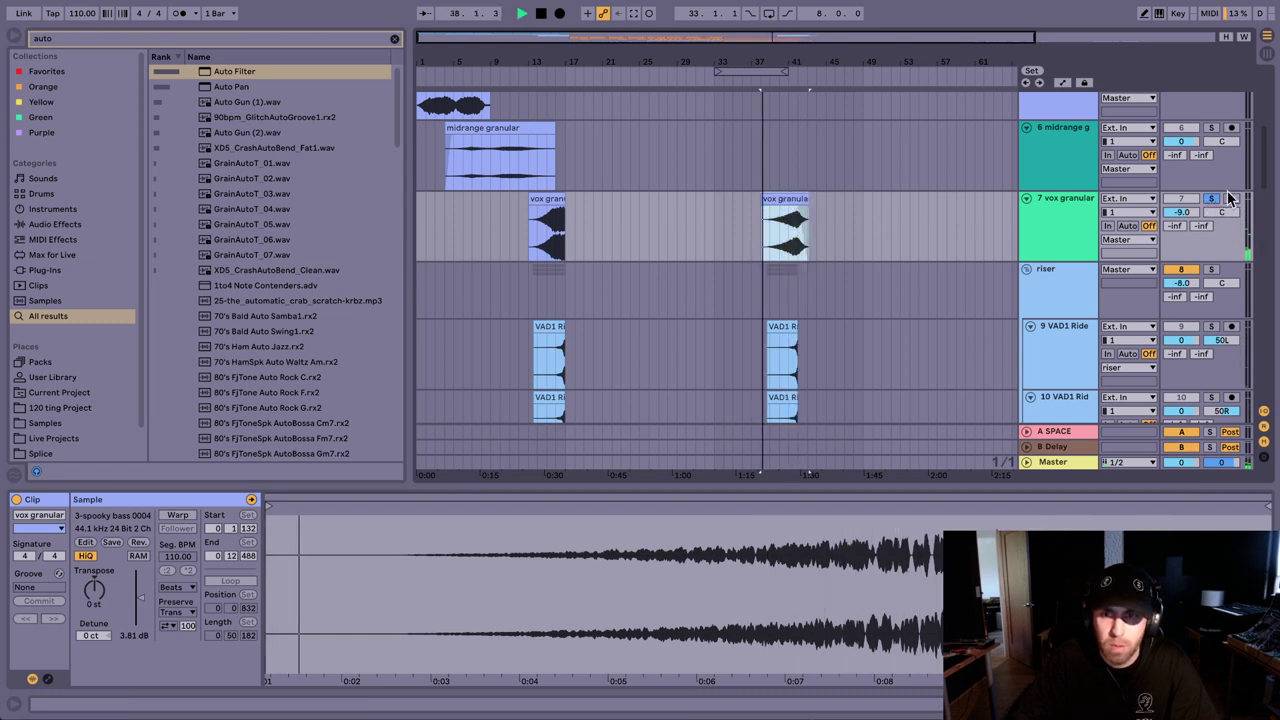
pyautogui.click(1212, 198)
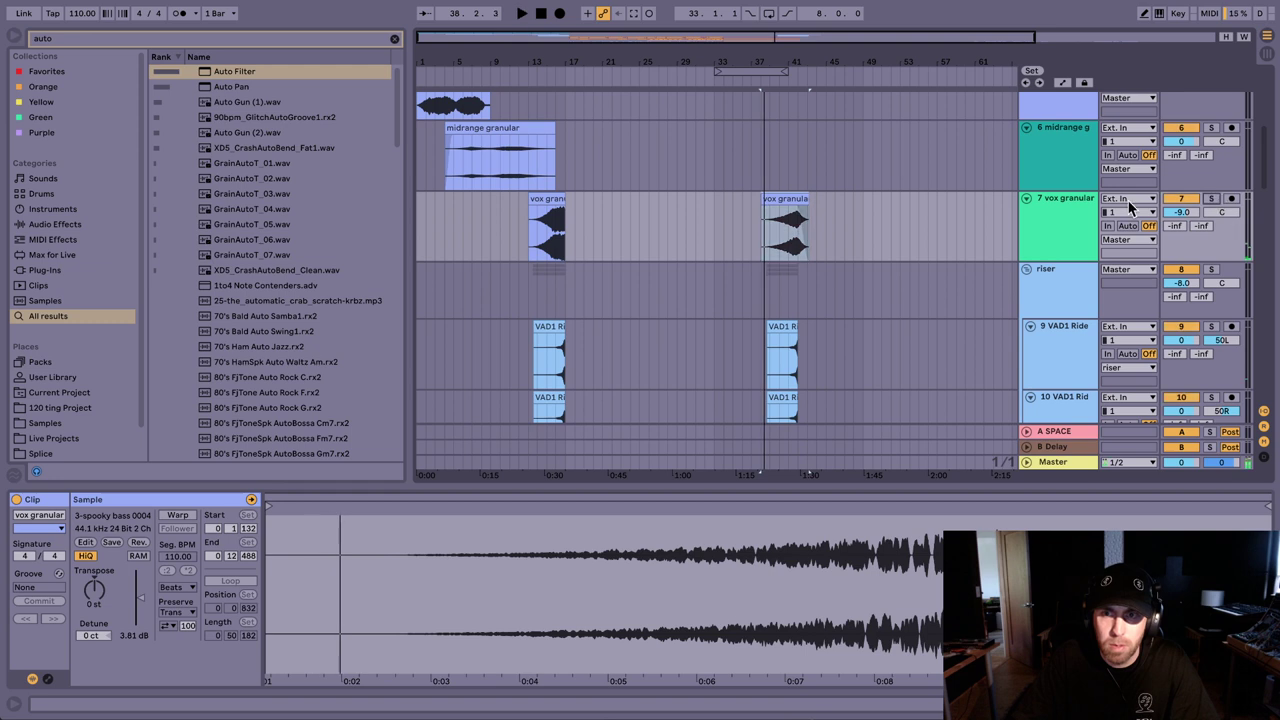
# Step: Play the arrangement from bar 33 and review the section's tracks down to the sub-foley and granular bass
pyautogui.click(719, 206)
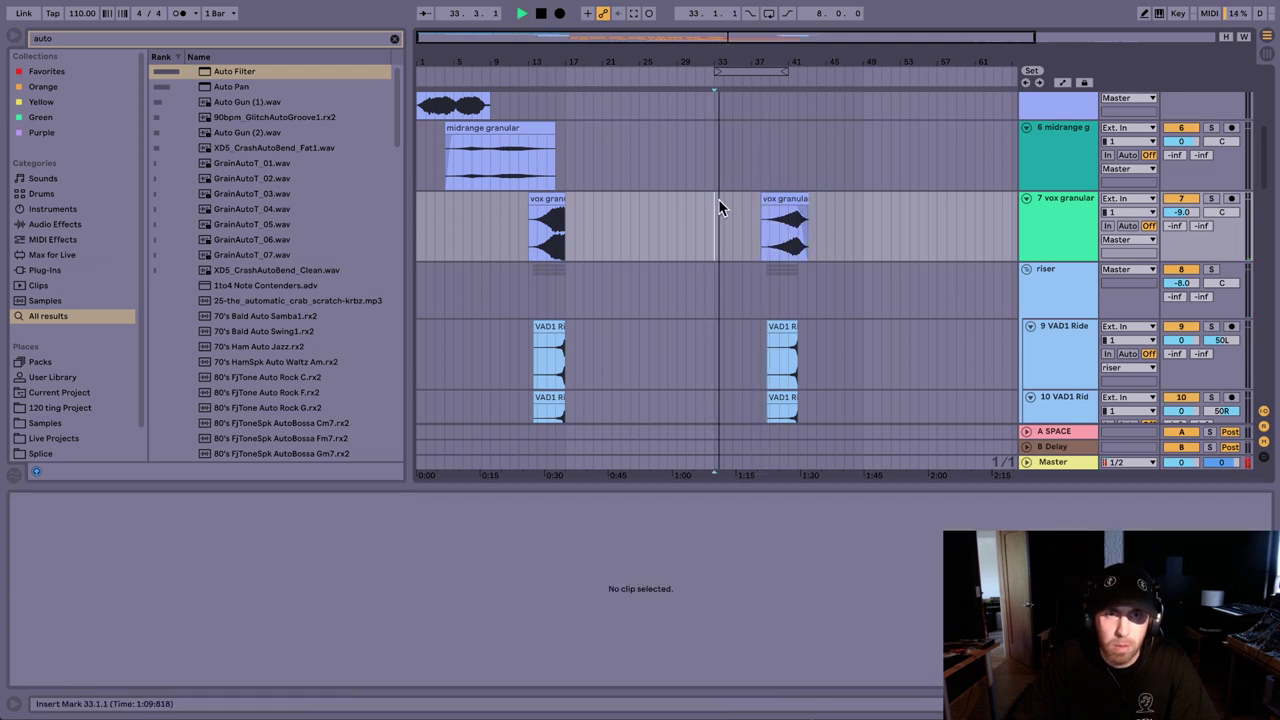
pyautogui.scroll(-3, 720, 207)
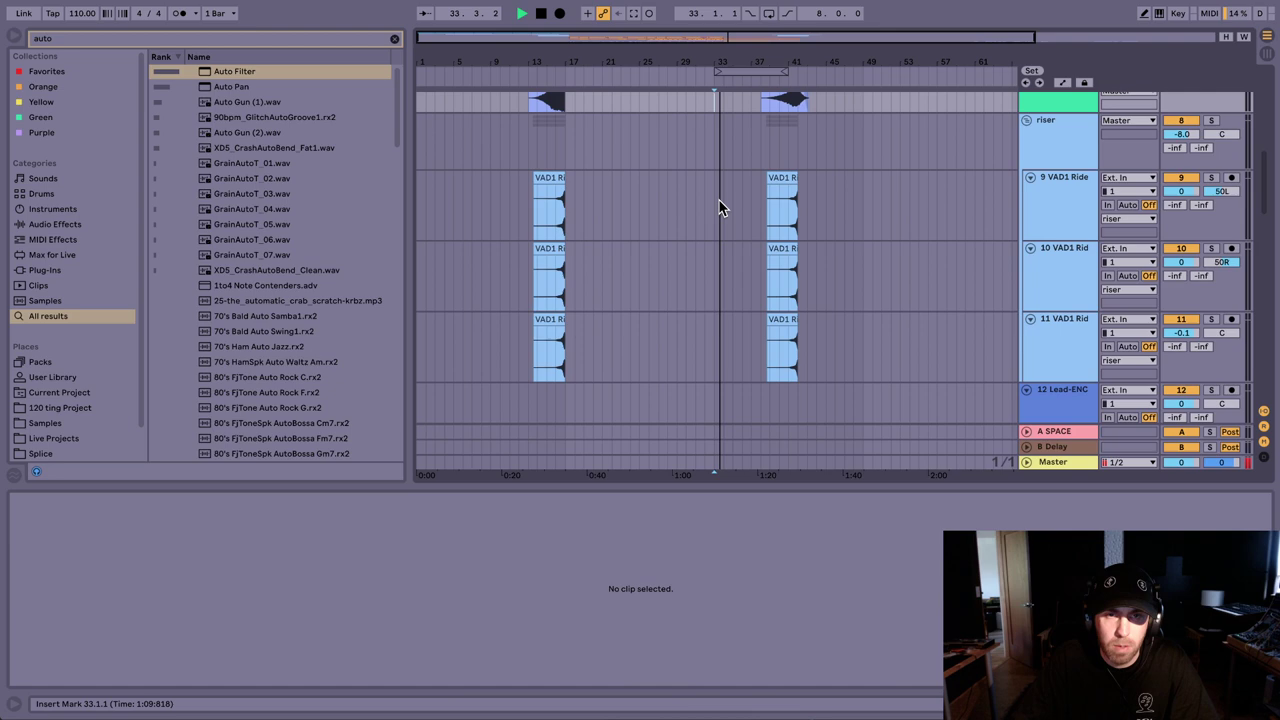
pyautogui.scroll(-12, 798, 195)
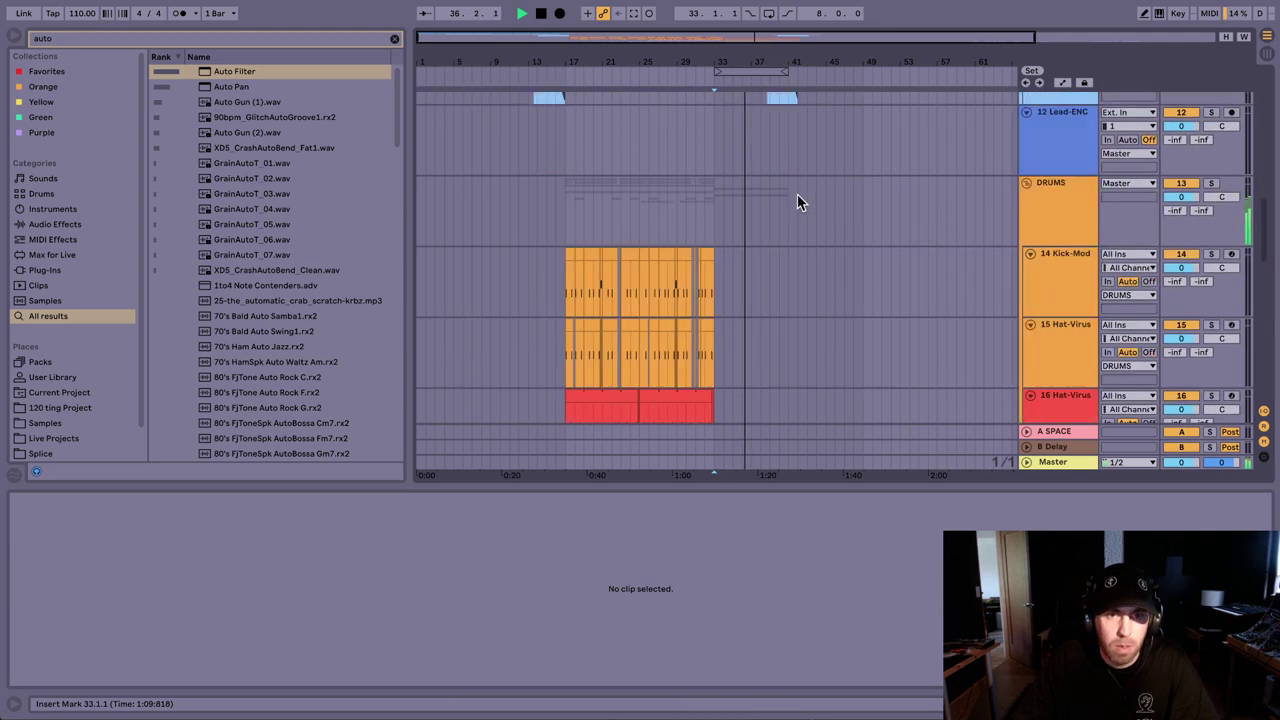
pyautogui.scroll(-10, 797, 194)
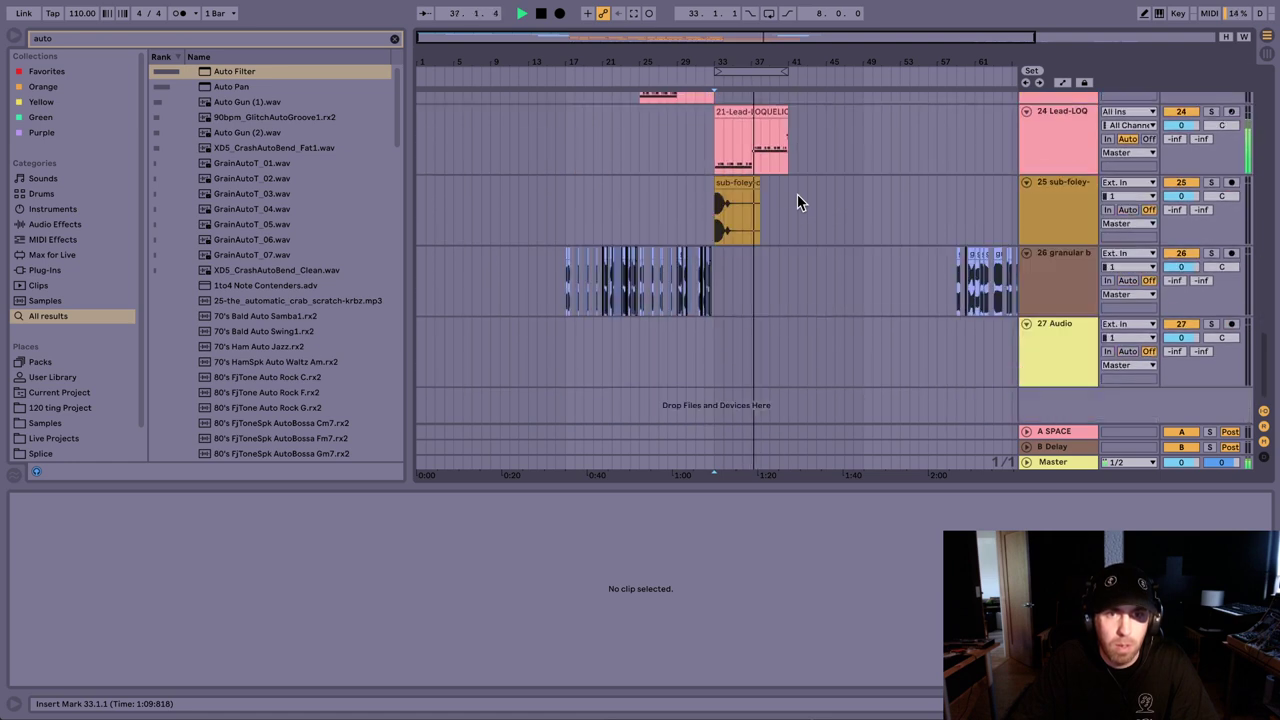
pyautogui.press('space')
# Step: Warp the sub-foley-dive clip keeping its current timing, double its segment BPM to 220 and set the warp mode to Texture
pyautogui.click(761, 195)
pyautogui.click(746, 179)
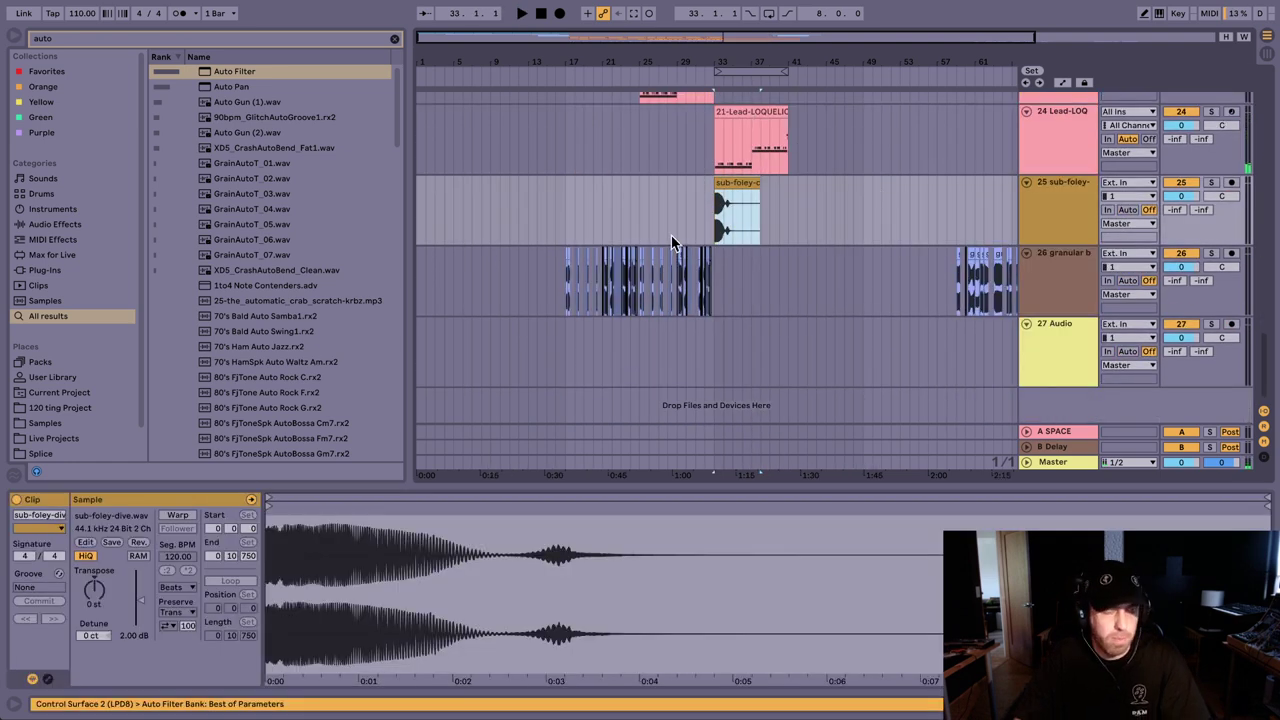
pyautogui.click(179, 516)
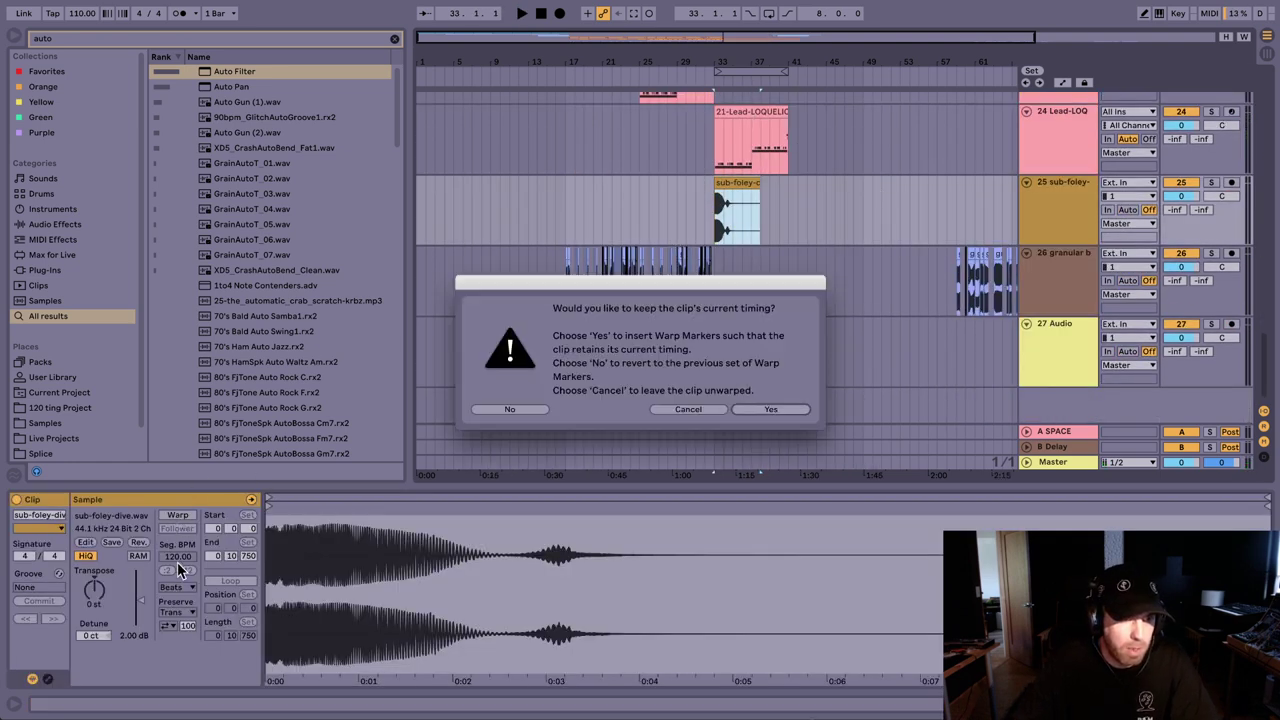
pyautogui.press('Return')
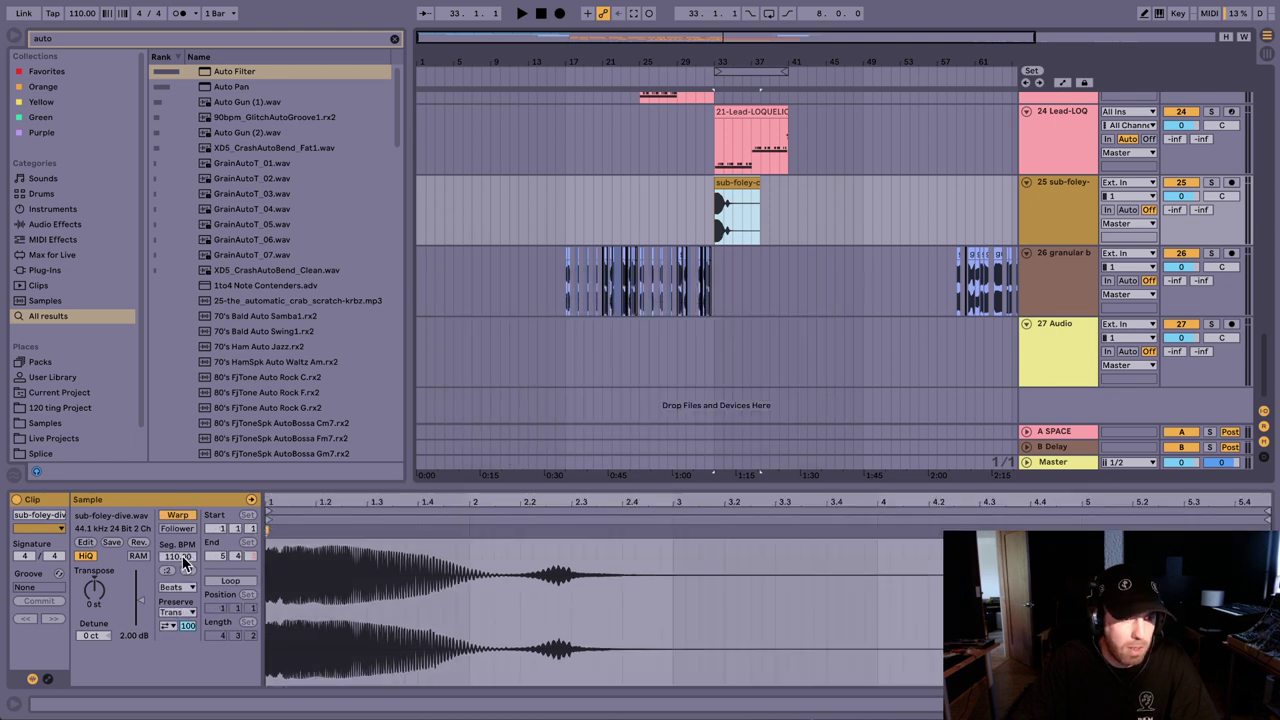
pyautogui.click(186, 570)
pyautogui.click(177, 587)
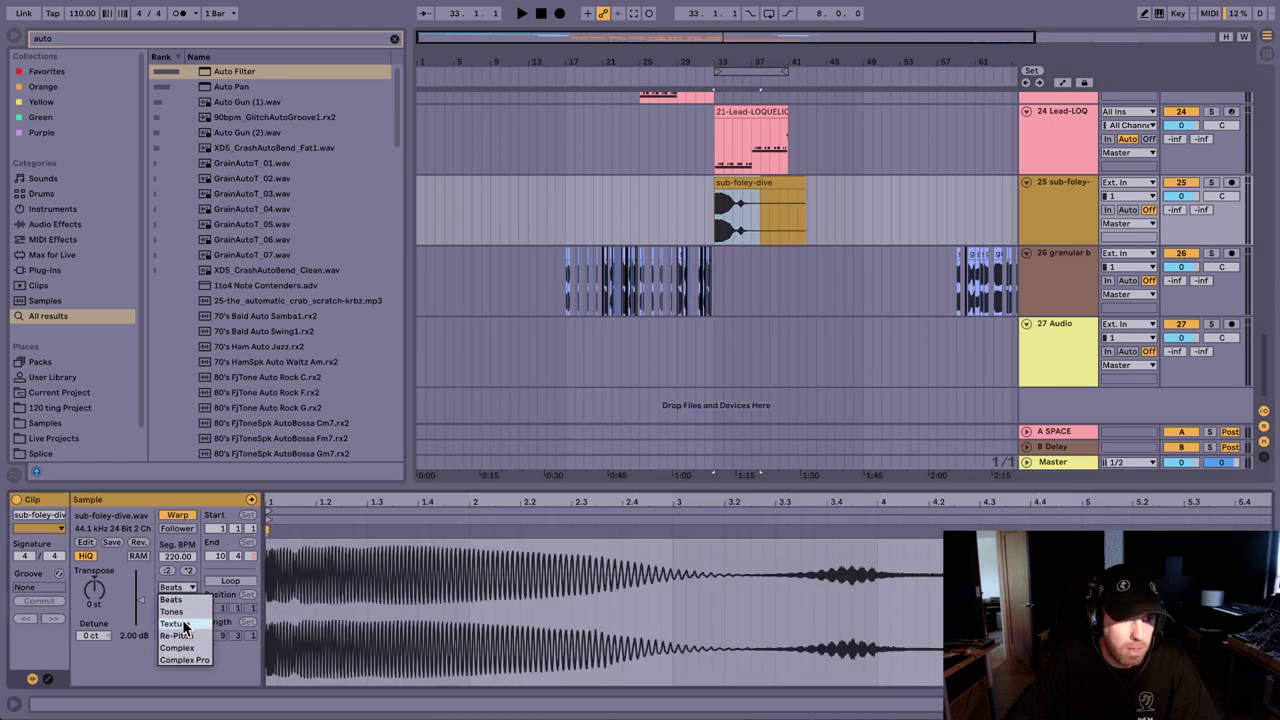
pyautogui.click(185, 627)
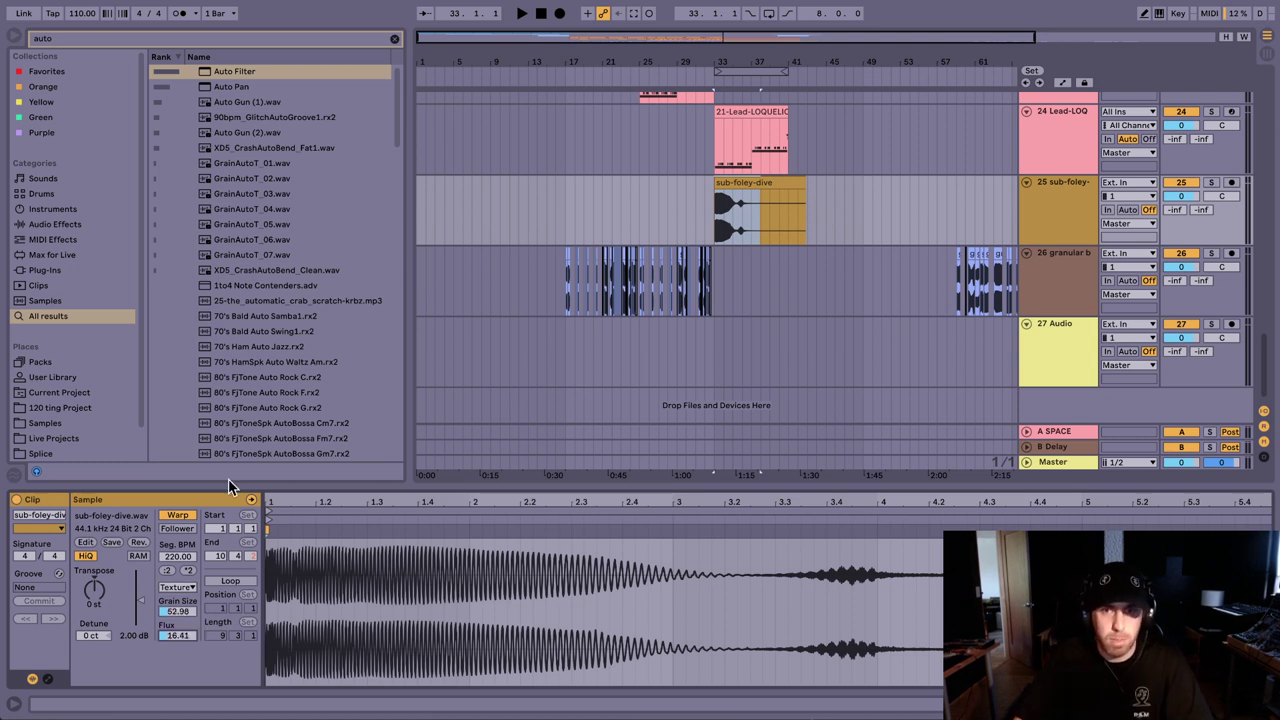
# Step: Play the arrangement from bar 33 and add a Limiter to the master track
pyautogui.press('space')
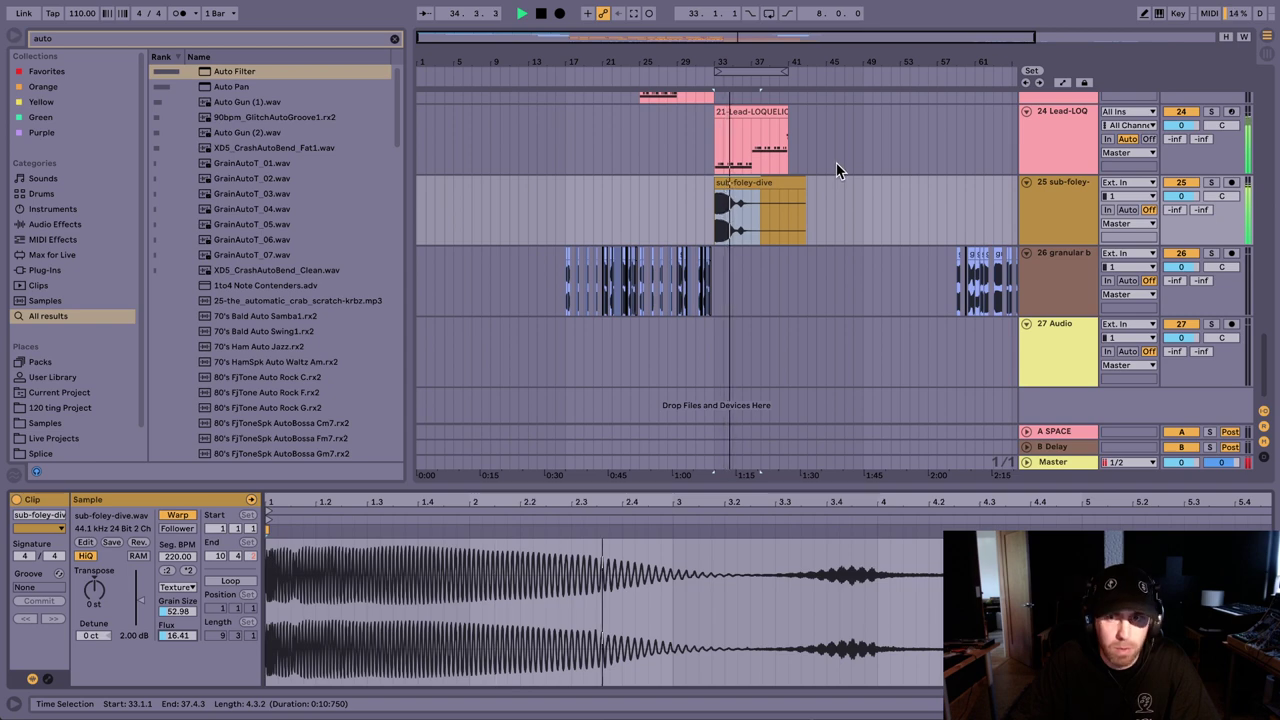
pyautogui.doubleClick(1078, 462)
pyautogui.hotkey('ctrl', 'f')
pyautogui.write('limit')
pyautogui.press('Down')
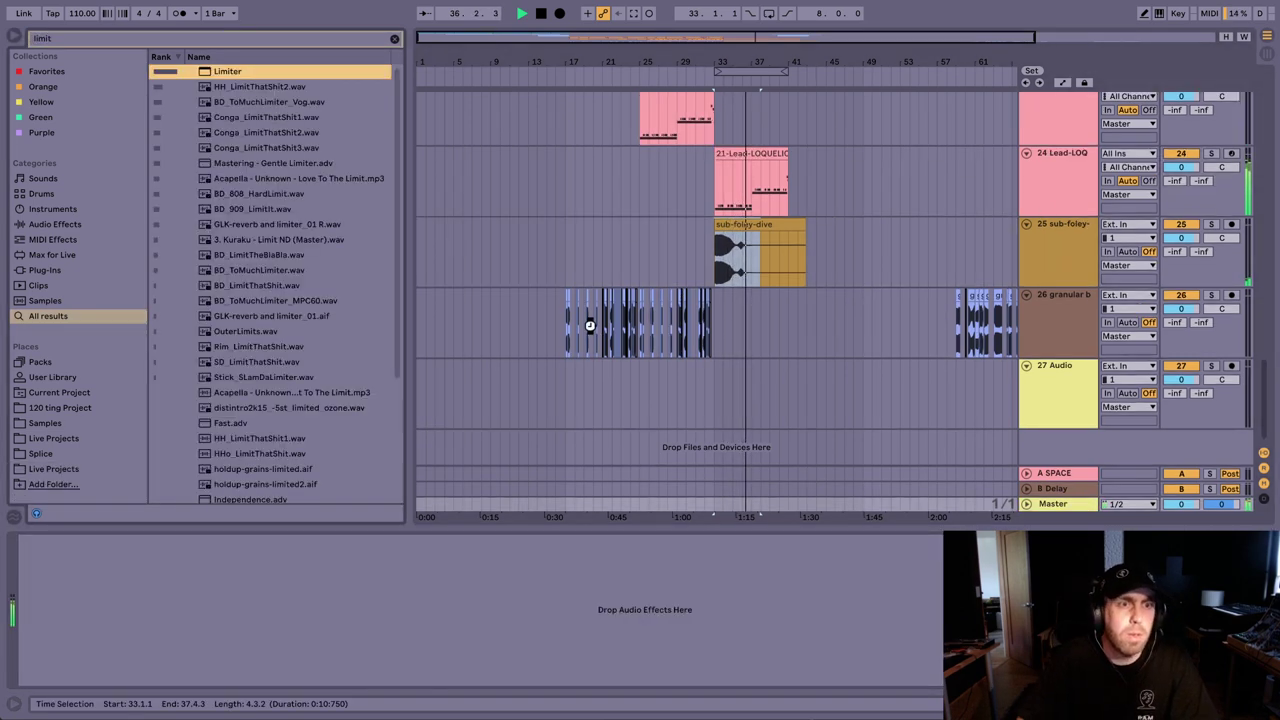
pyautogui.press('Return')
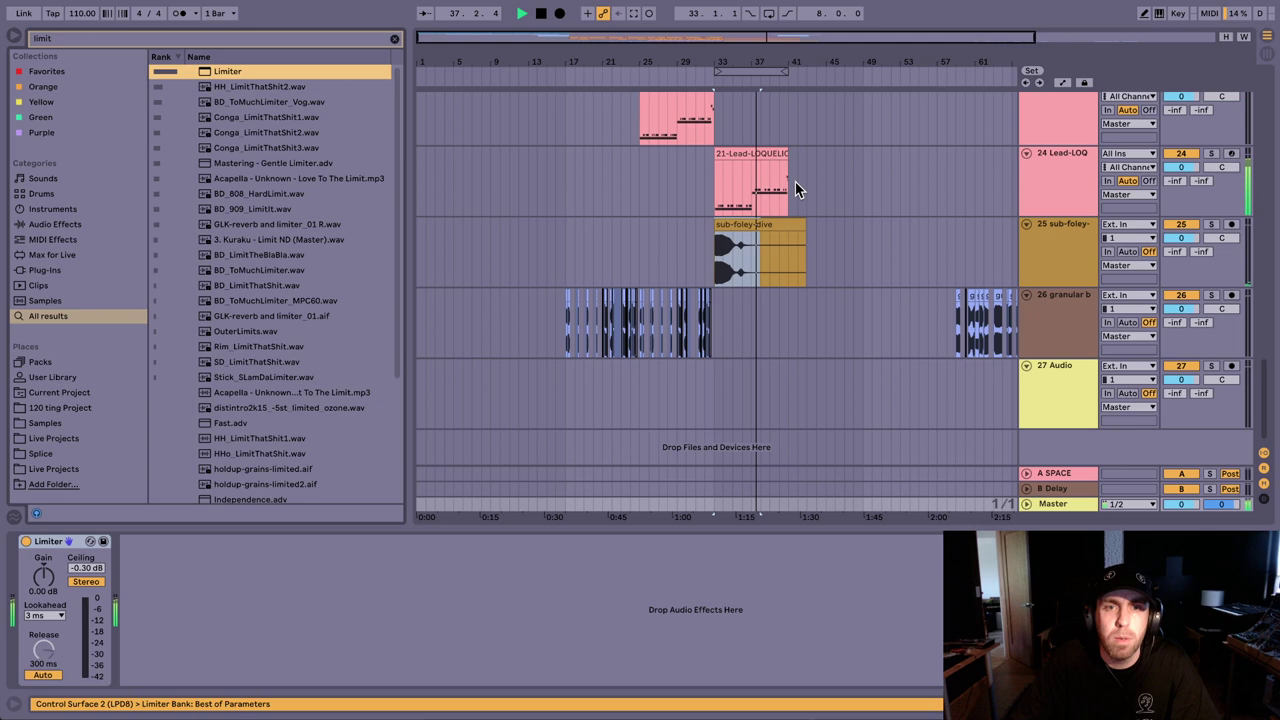
# Step: Loop the arrangement from bar 17 to bar 41 and listen through the section while reviewing its tracks
pyautogui.moveTo(795, 181); pyautogui.dragTo(565, 186)
pyautogui.hotkey('ctrl', 'l')
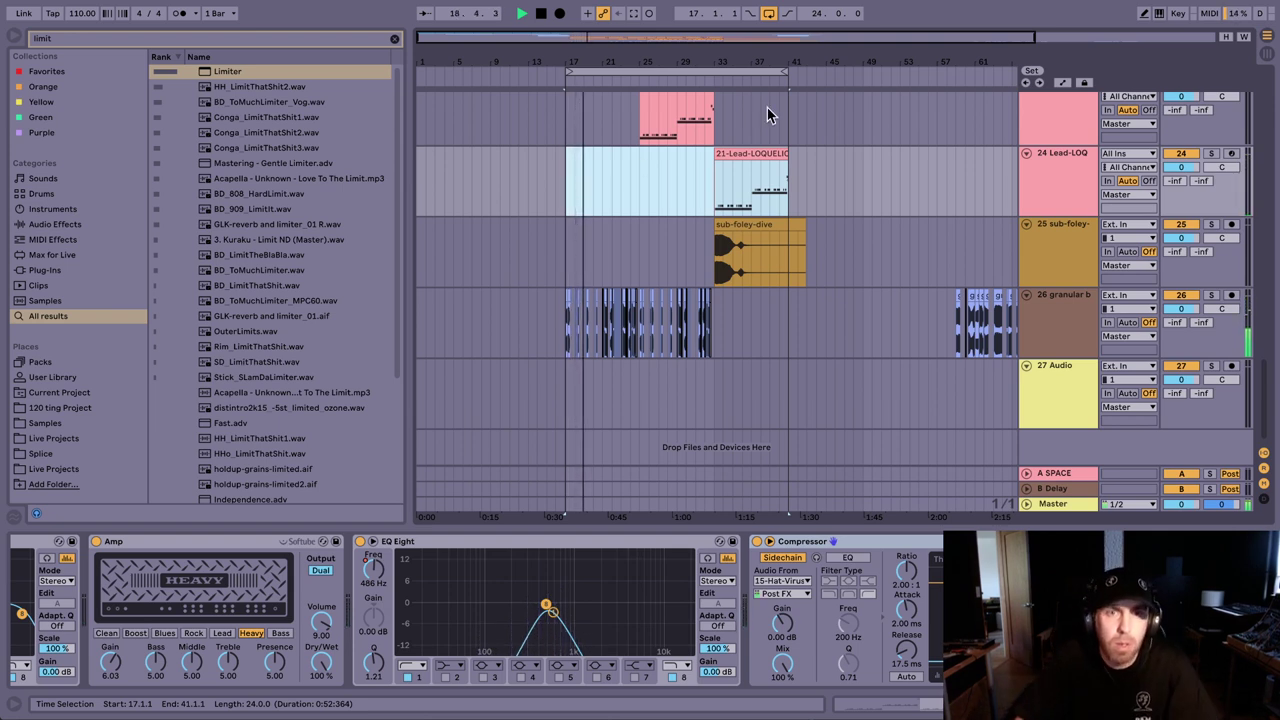
pyautogui.click(713, 190)
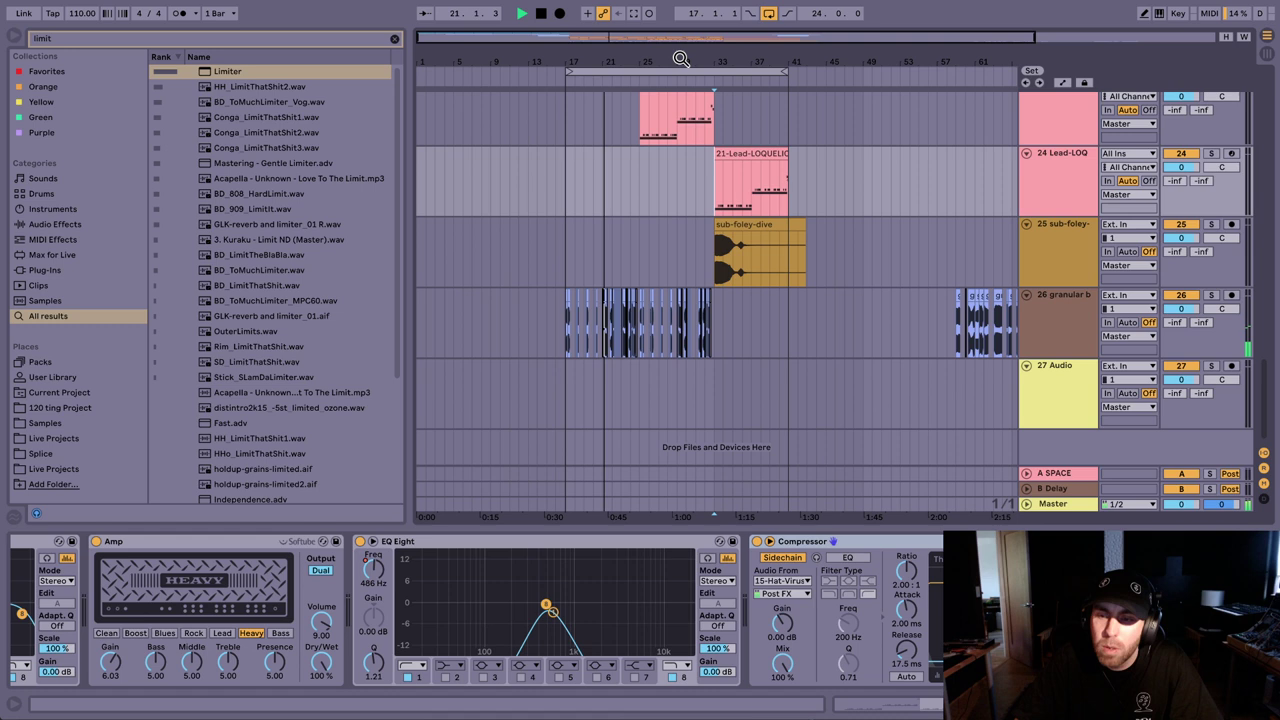
pyautogui.scroll(3, 727, 195)
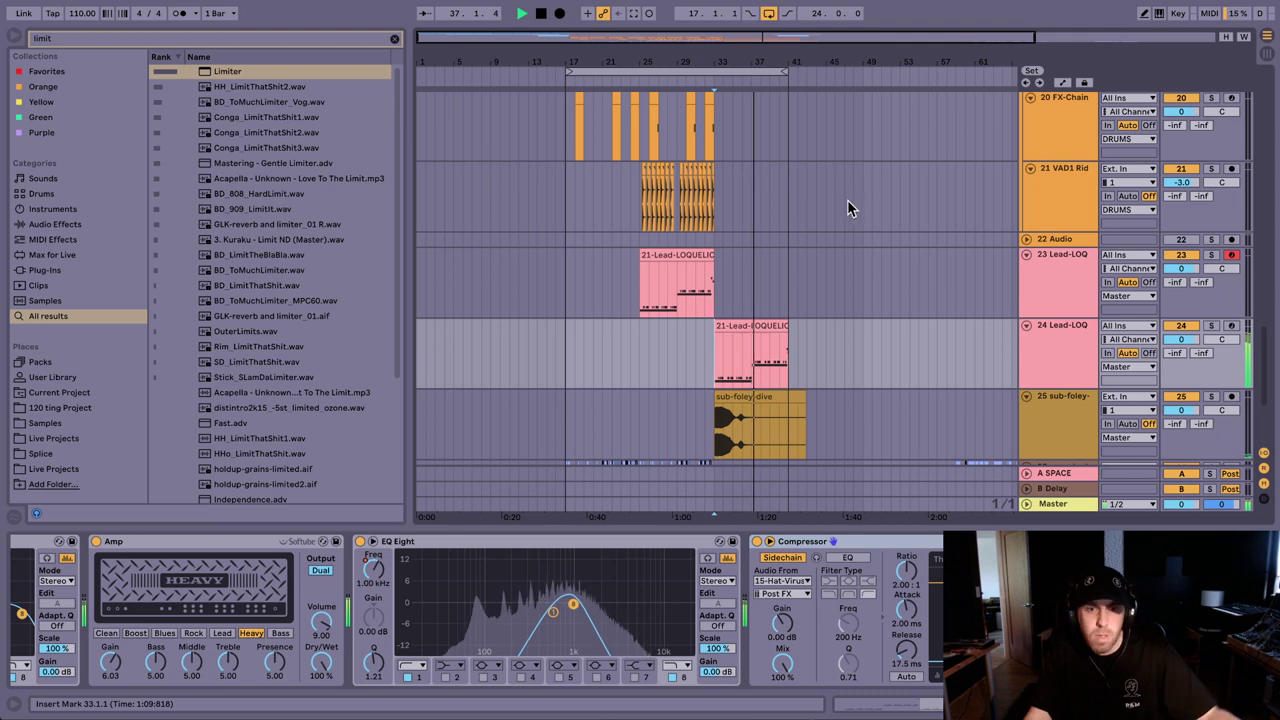
# Step: Place Vox-Clash Vox 2.wav from the User Library near bar 17.3 on the empty audio track 27 and turn off its warping
pyautogui.scroll(-3, 1043, 341)
pyautogui.click(1055, 392)
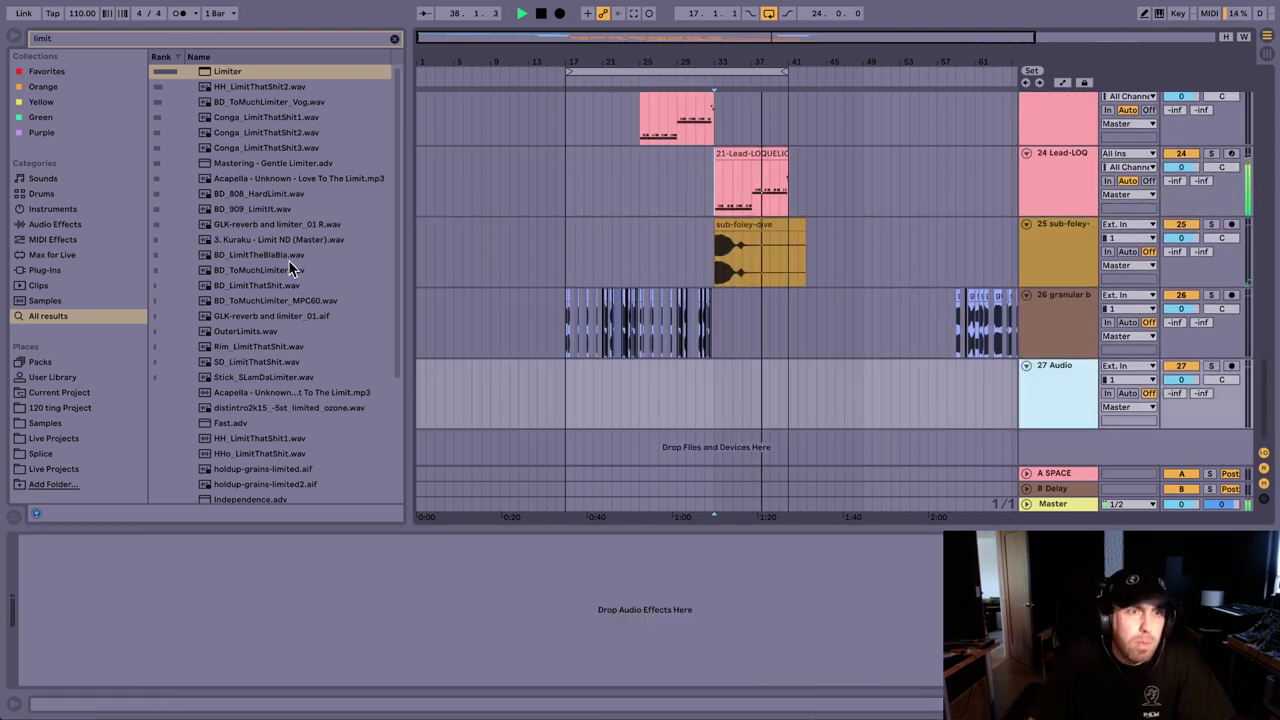
pyautogui.click(65, 377)
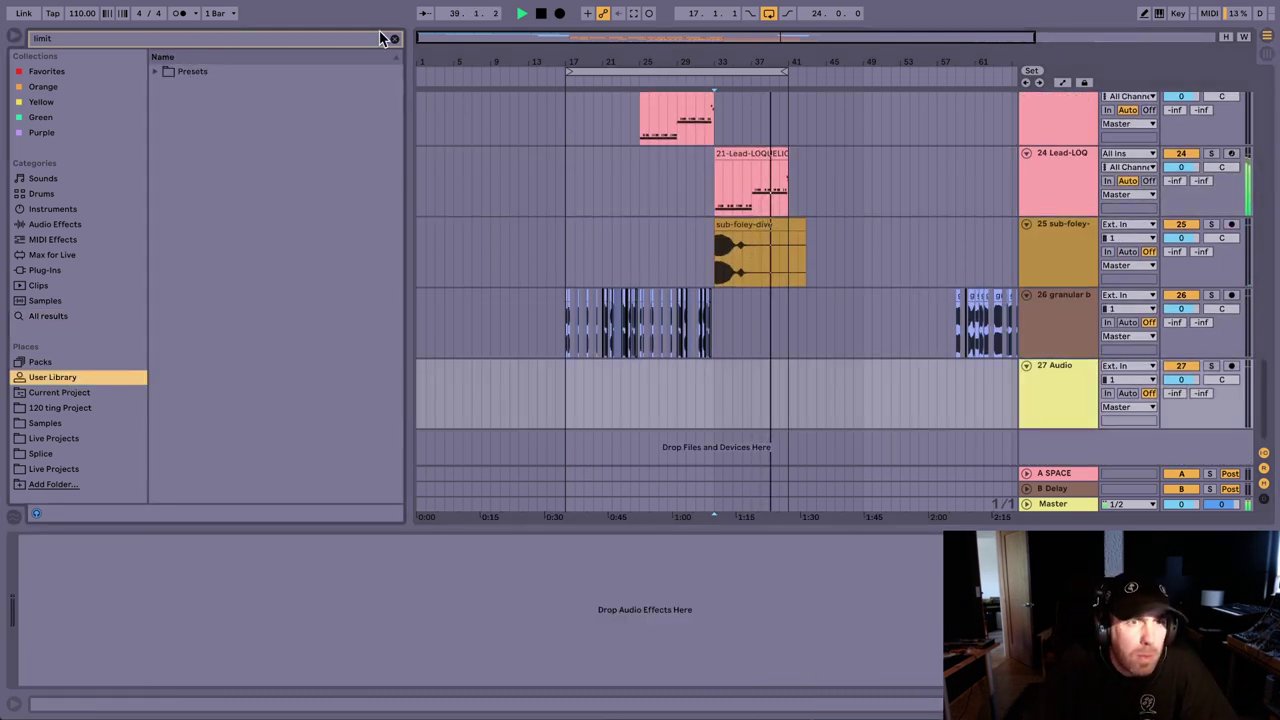
pyautogui.click(394, 39)
pyautogui.scroll(-15, 284, 310)
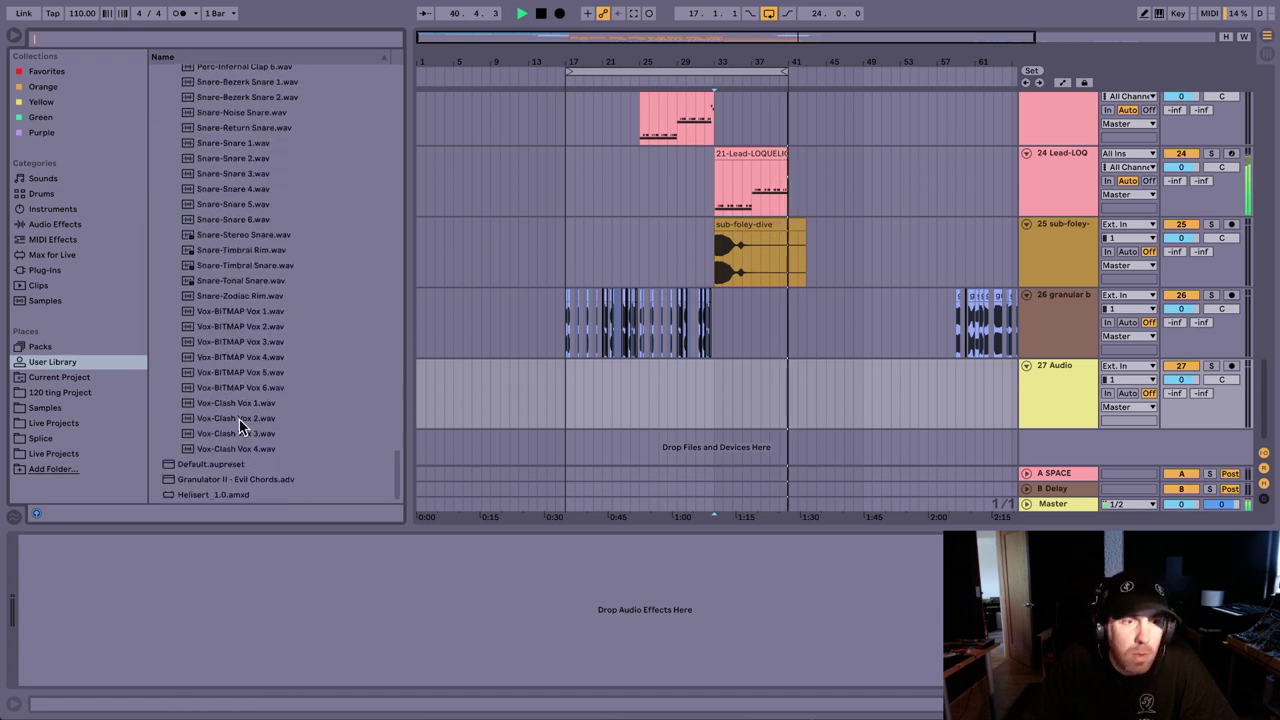
pyautogui.moveTo(240, 420); pyautogui.dragTo(573, 405)
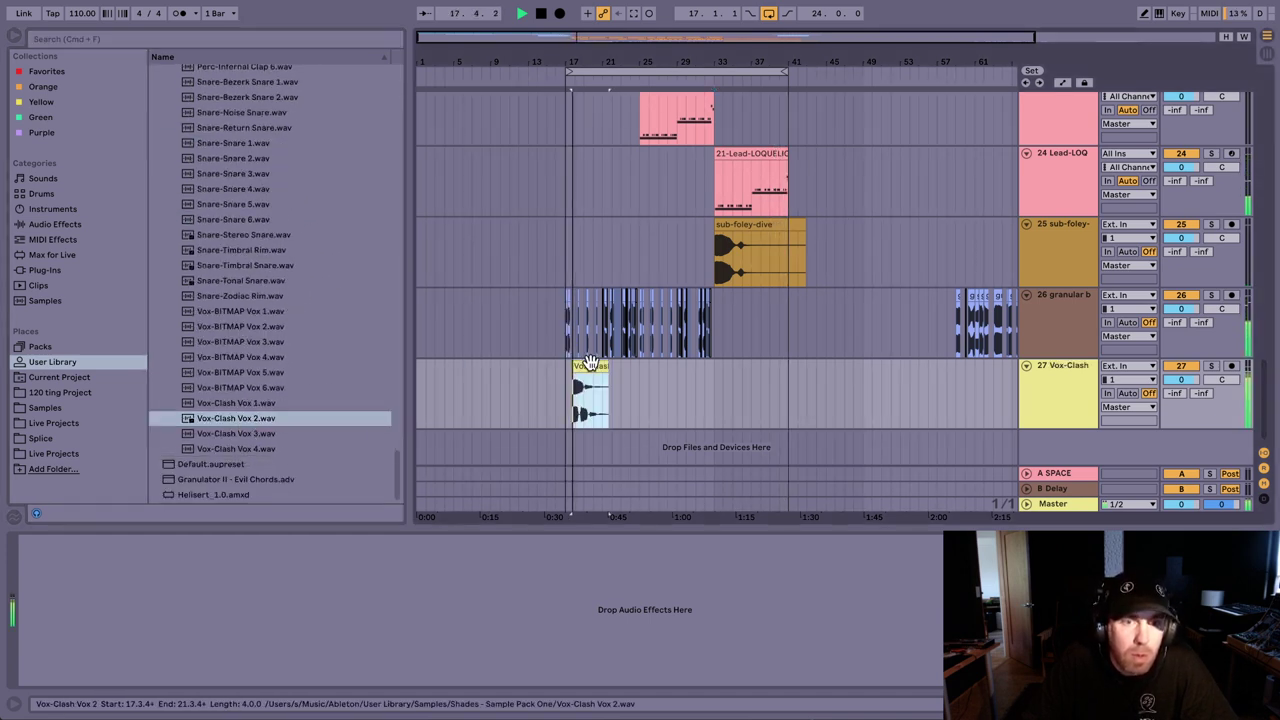
pyautogui.doubleClick(591, 367)
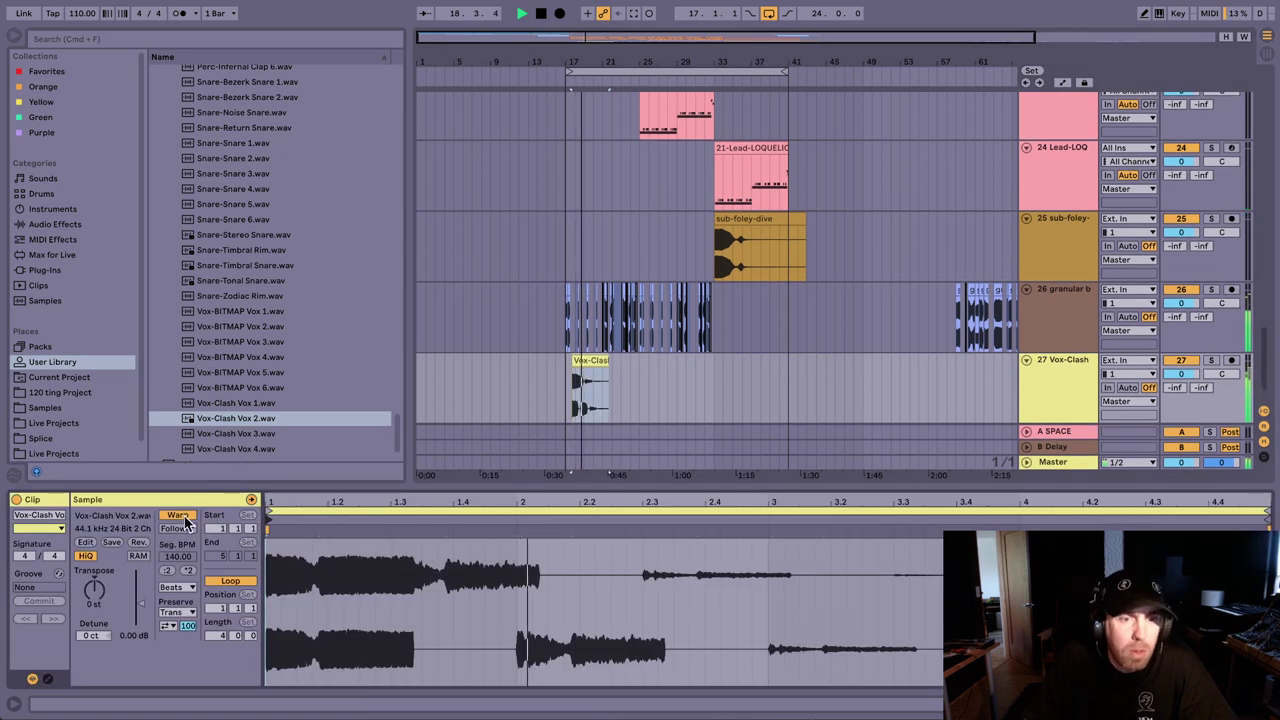
pyautogui.click(183, 519)
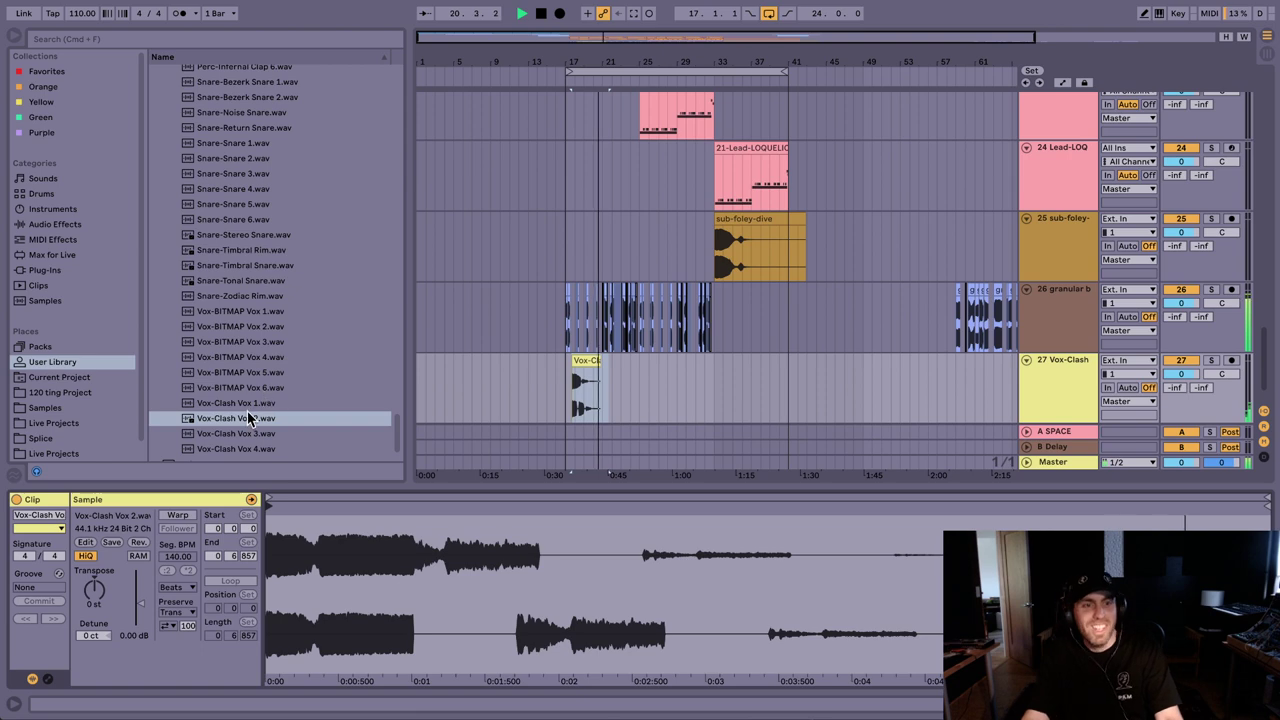
# Step: Add Vox-Clash Vox 3 at bar 23 and Vox-Clash Vox 1 at bar 30, both unwarped, with clip gains of -2.99 dB and -2.79 dB
pyautogui.moveTo(255, 433); pyautogui.dragTo(625, 386)
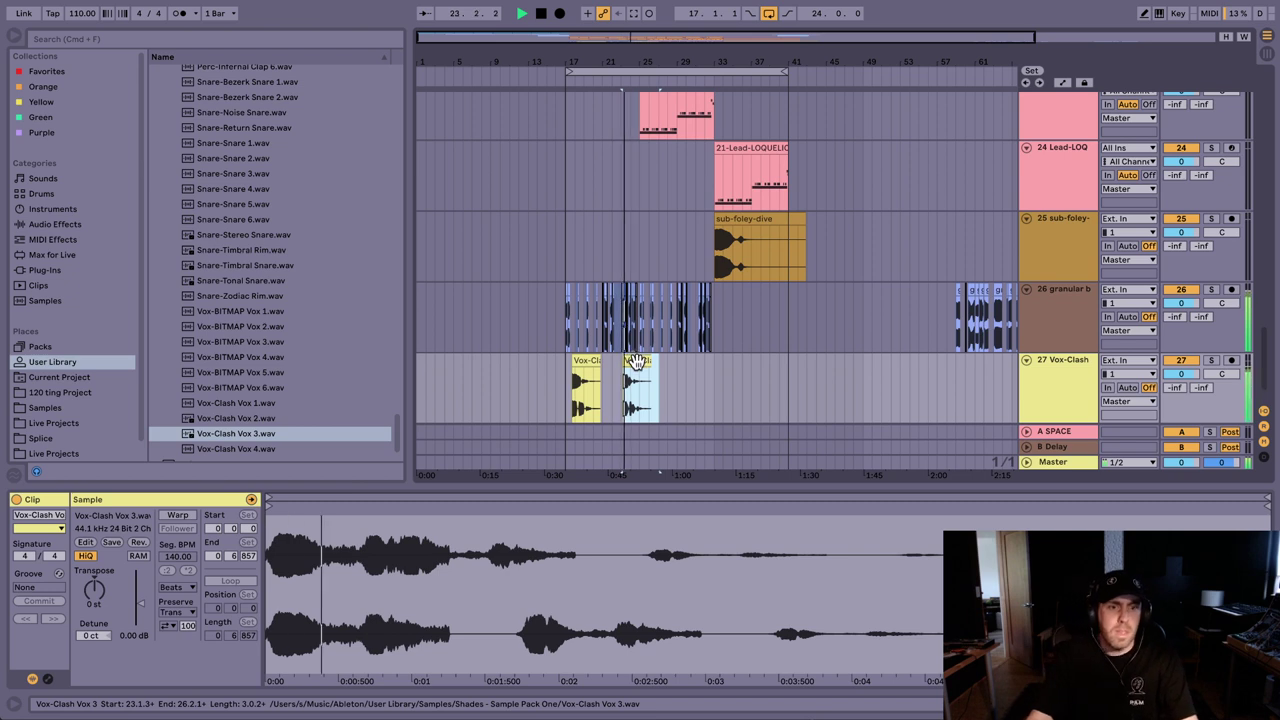
pyautogui.moveTo(138, 602); pyautogui.dragTo(138, 607)
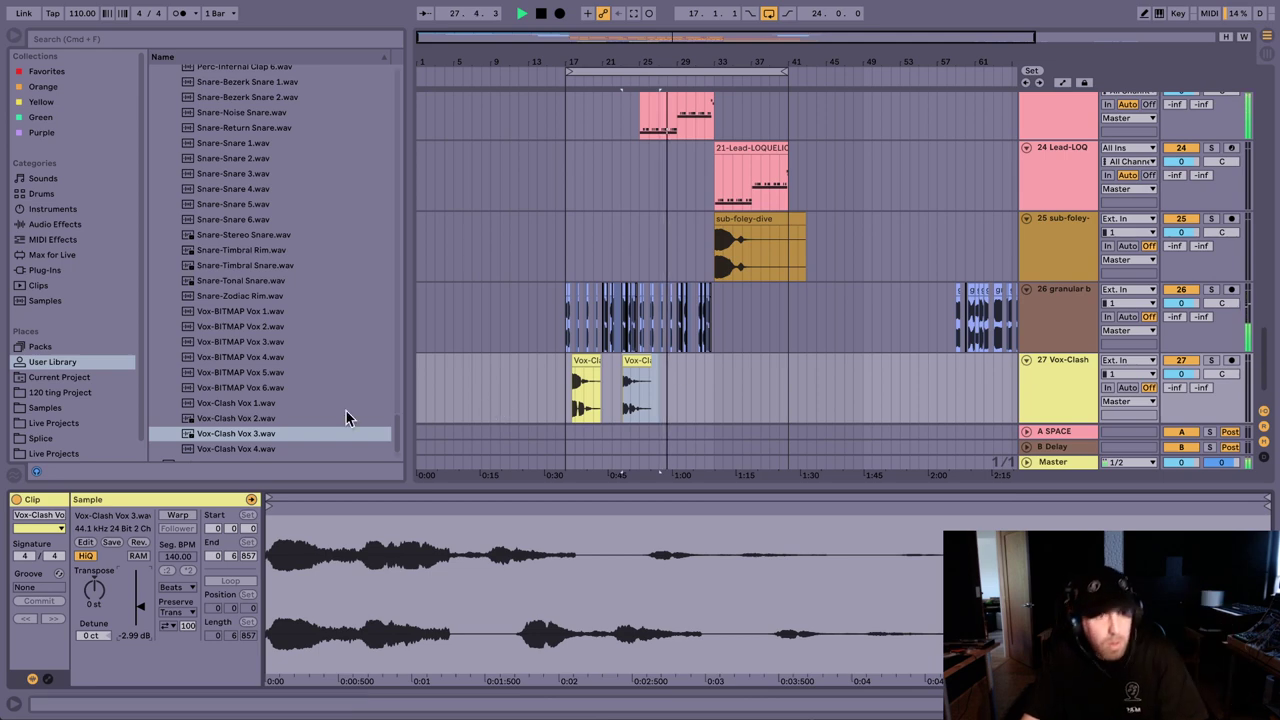
pyautogui.moveTo(257, 405); pyautogui.dragTo(689, 391)
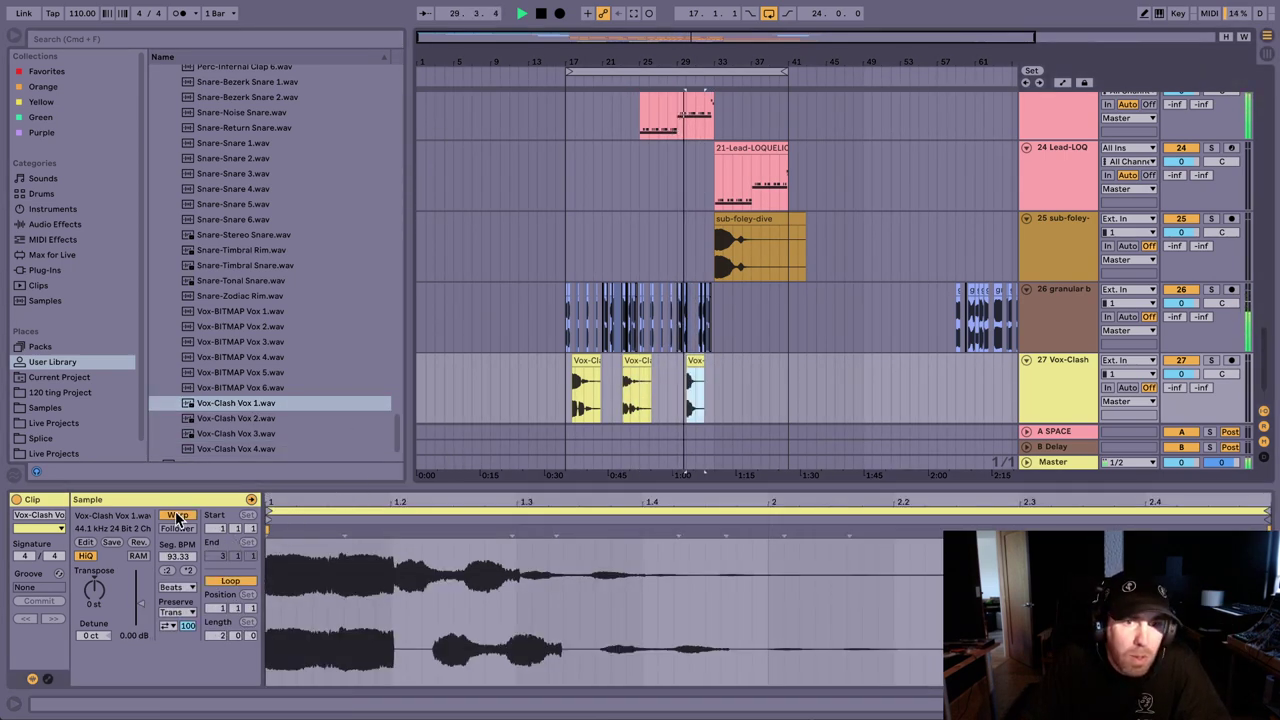
pyautogui.click(590, 408)
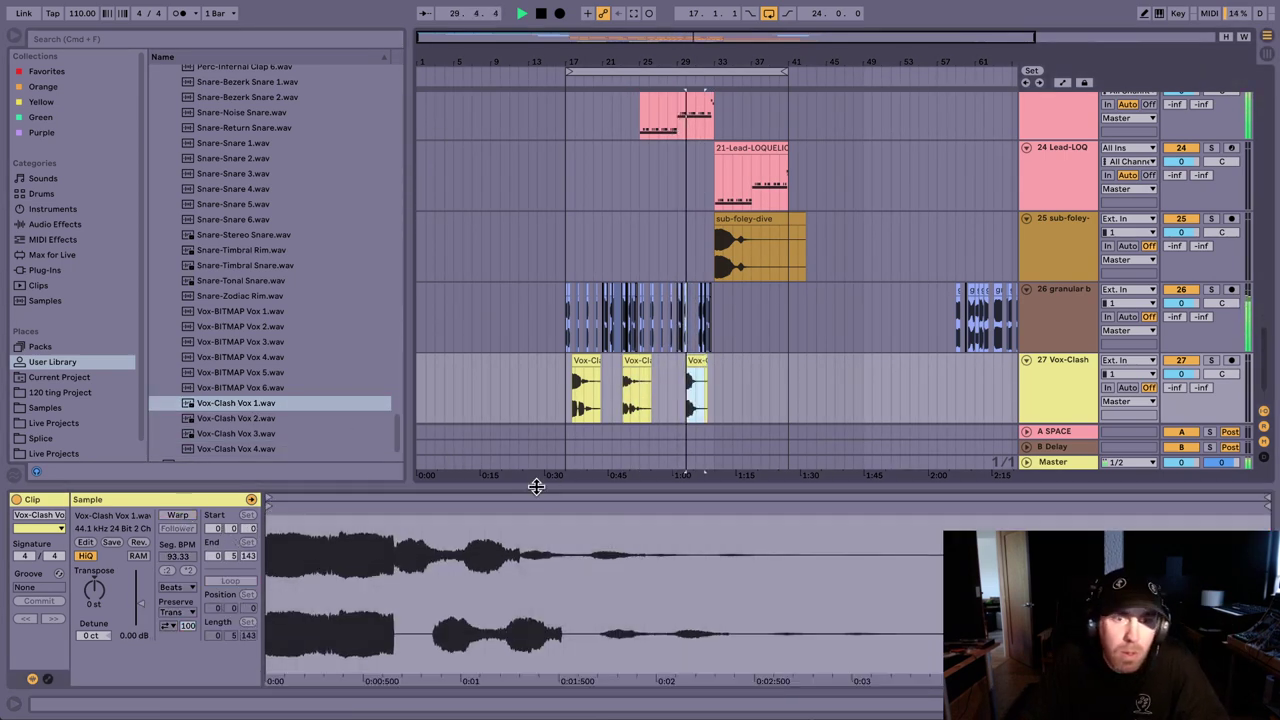
pyautogui.click(146, 606)
pyautogui.moveTo(147, 612); pyautogui.dragTo(147, 621)
pyautogui.click(707, 360)
pyautogui.click(694, 362)
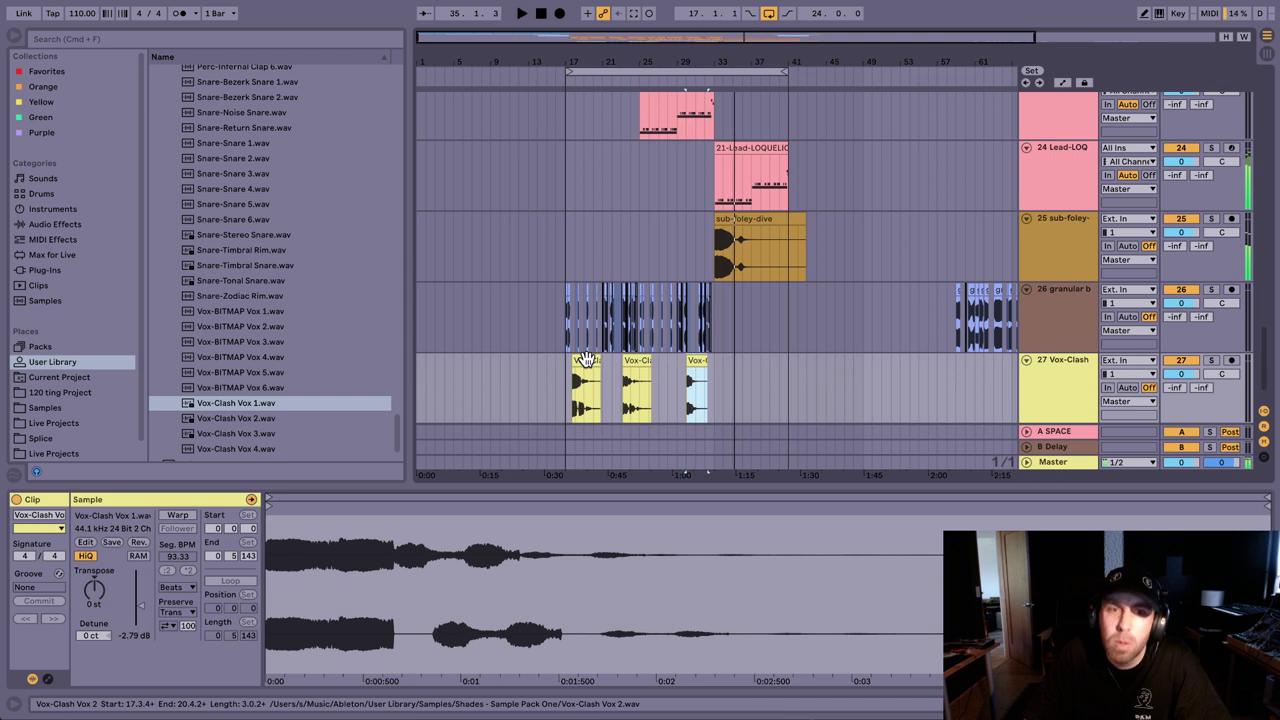
# Step: Loop the arrangement from bar 1 to bar 41 and play it from the start, reviewing the opening tracks
pyautogui.keyDown('shift'); pyautogui.click(587, 360); pyautogui.keyUp('shift')
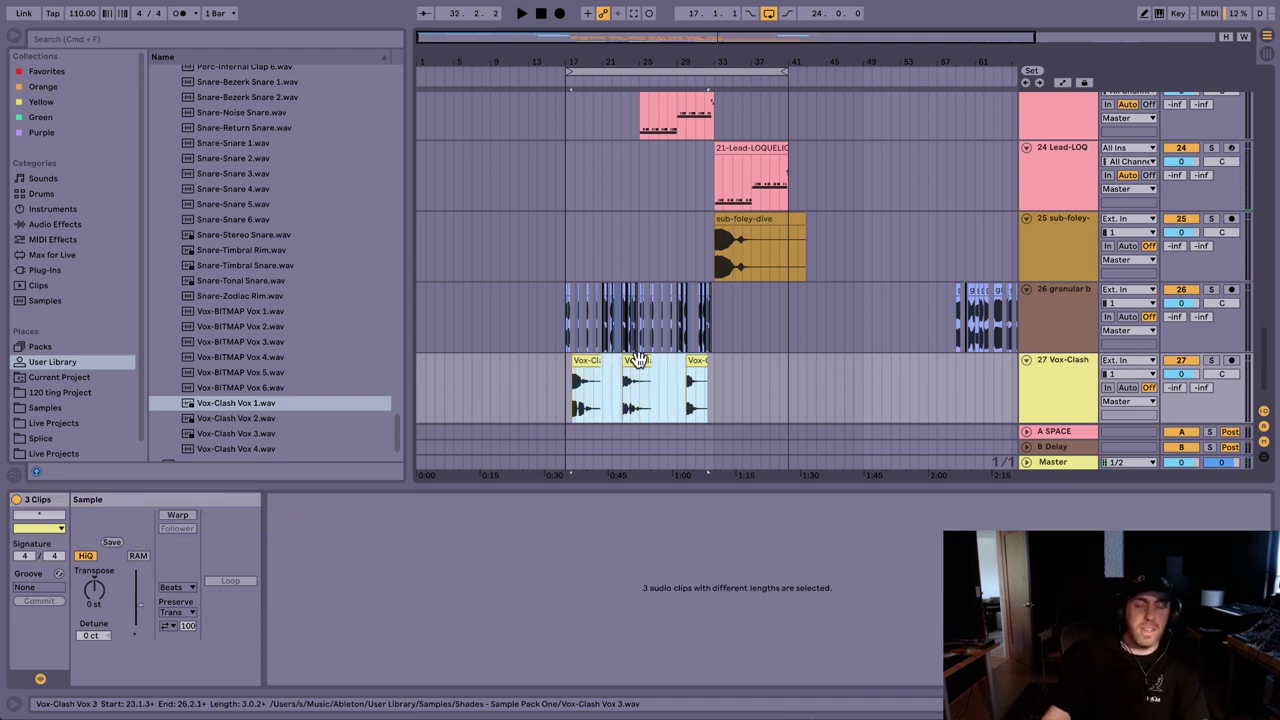
pyautogui.moveTo(782, 323); pyautogui.dragTo(411, 151)
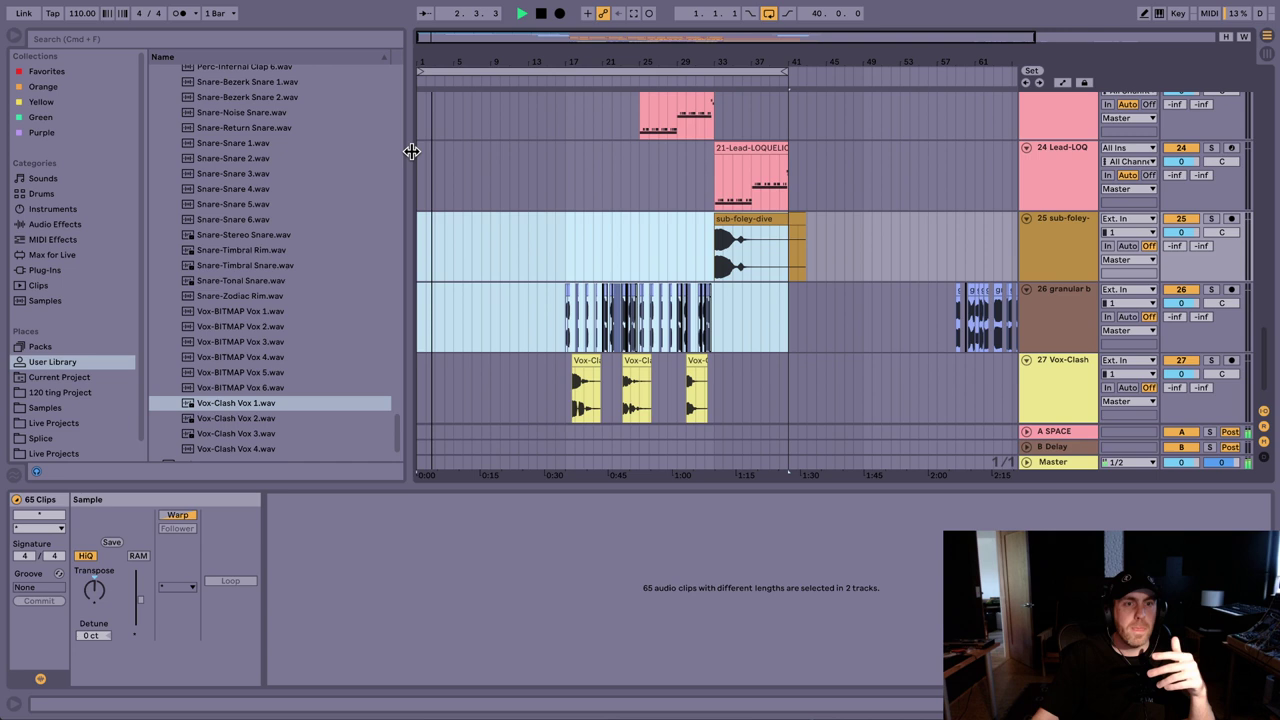
pyautogui.scroll(15, 511, 195)
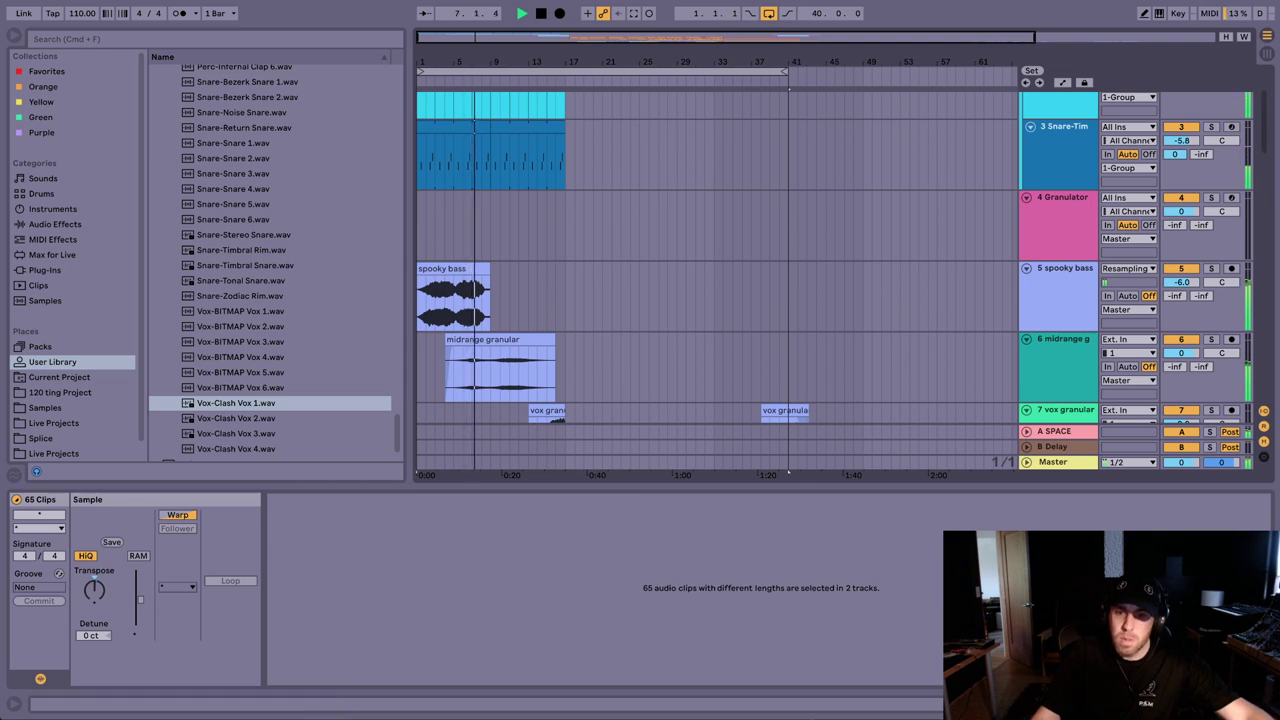
pyautogui.press('super+Tab')
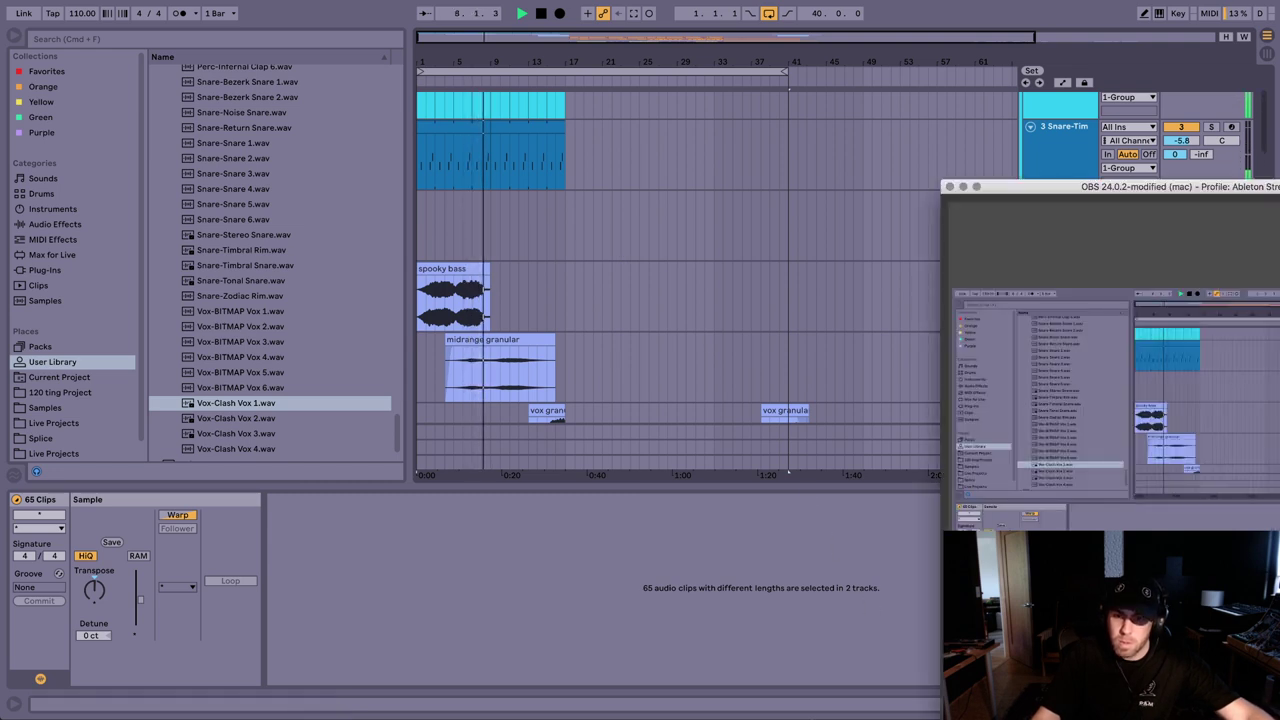
pyautogui.click(794, 611)
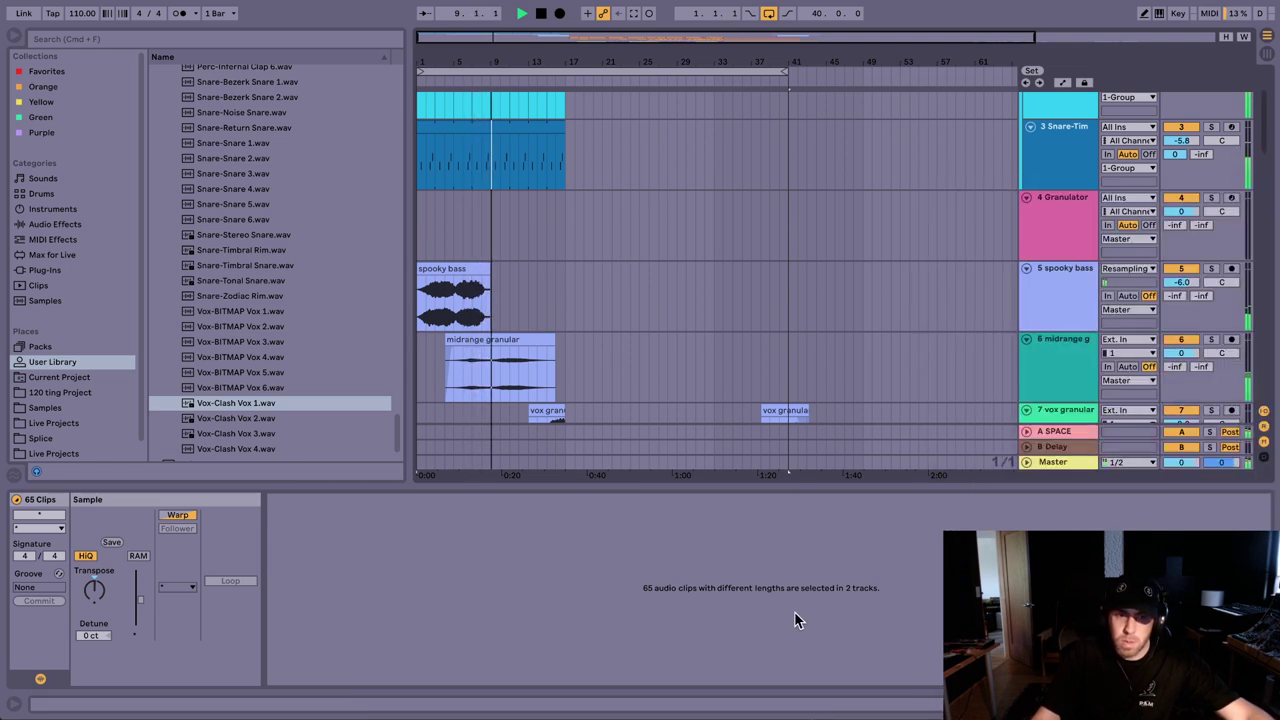
# Step: Insert Decapitator before the Limiter on the master track and set the Limiter's gain to 3 dB
pyautogui.click(1058, 464)
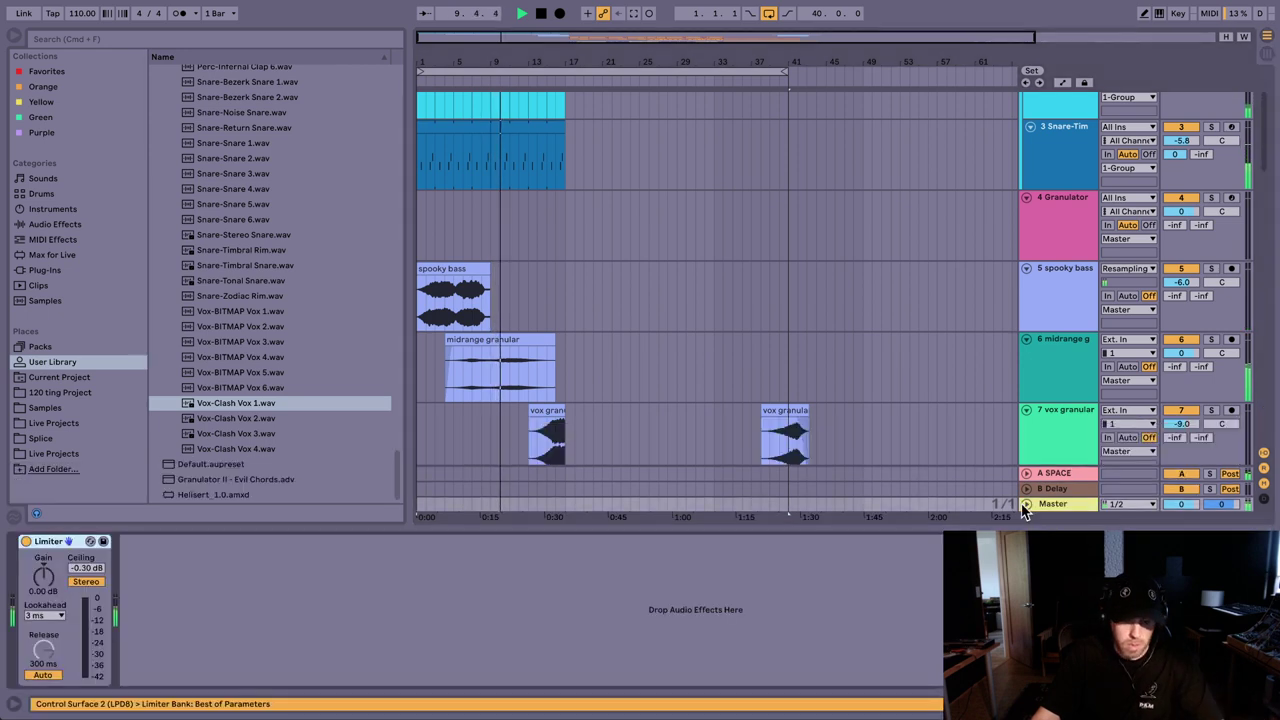
pyautogui.press('super+f')
pyautogui.write('decap')
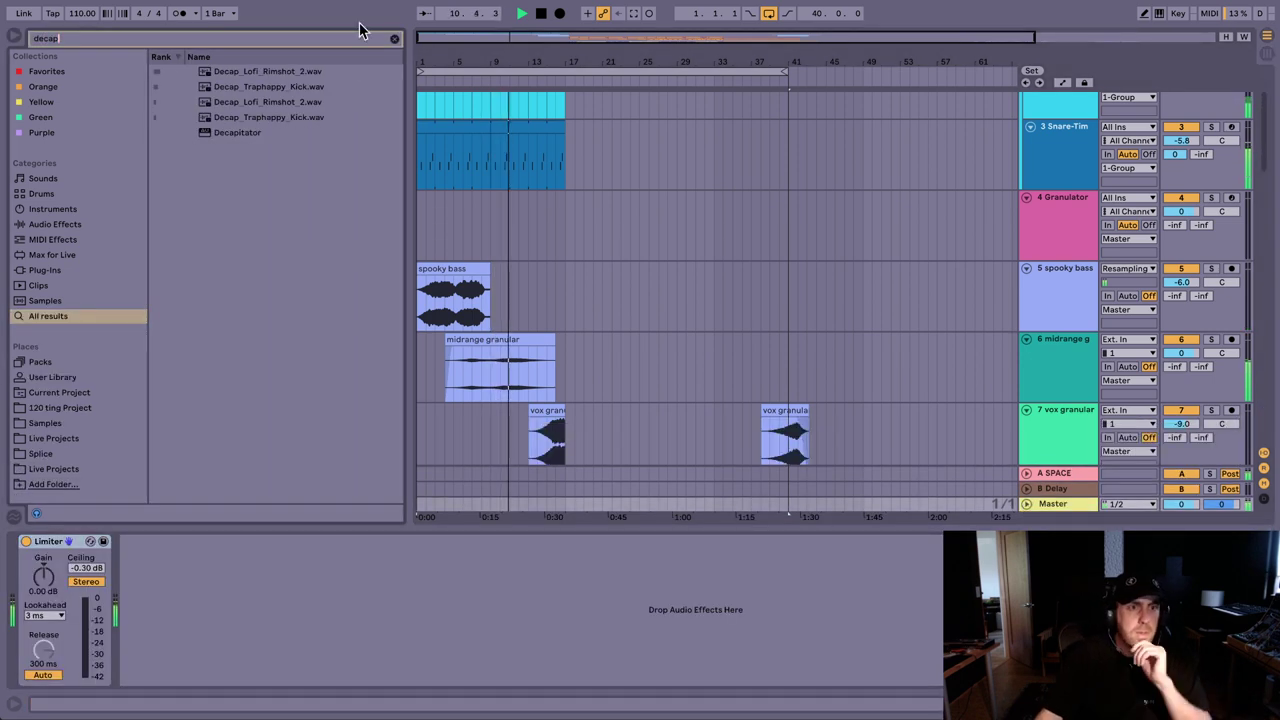
pyautogui.doubleClick(250, 136)
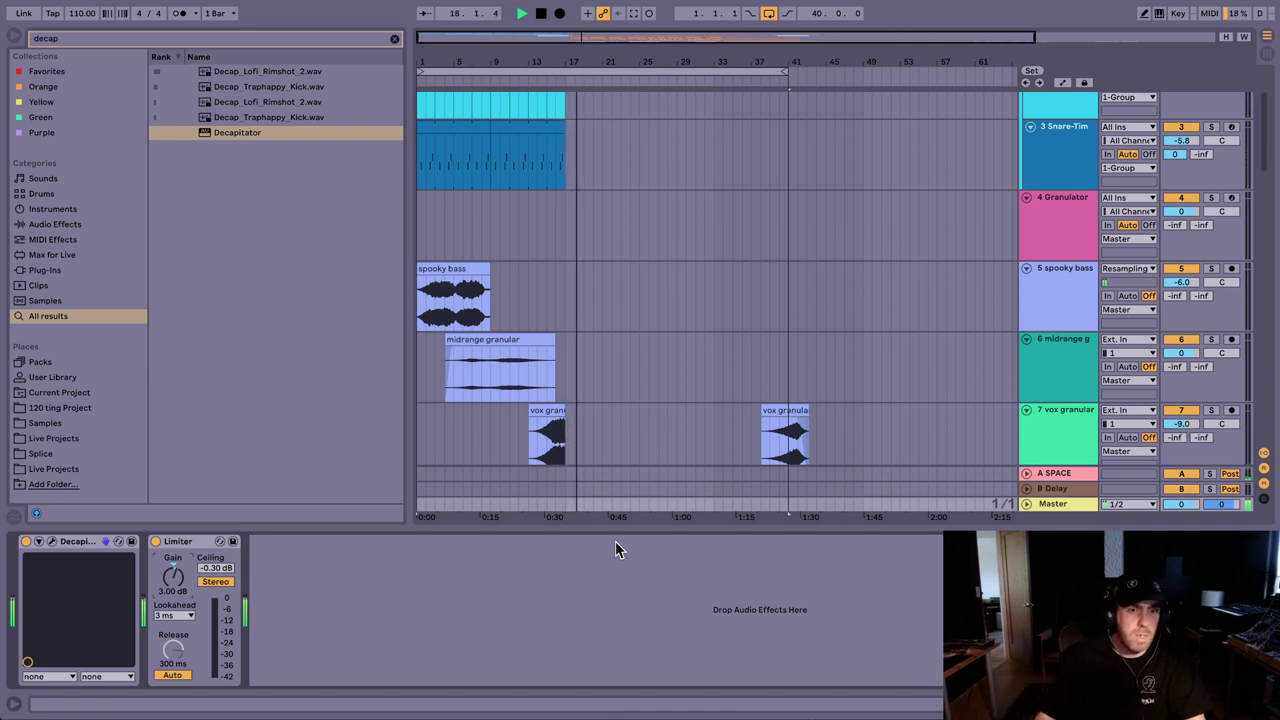
# Step: Lower the first Vox-Clash clip's gain to -4.39 dB and the Vox-Clash track's volume to -4.6 dB
pyautogui.scroll(-15, 628, 340)
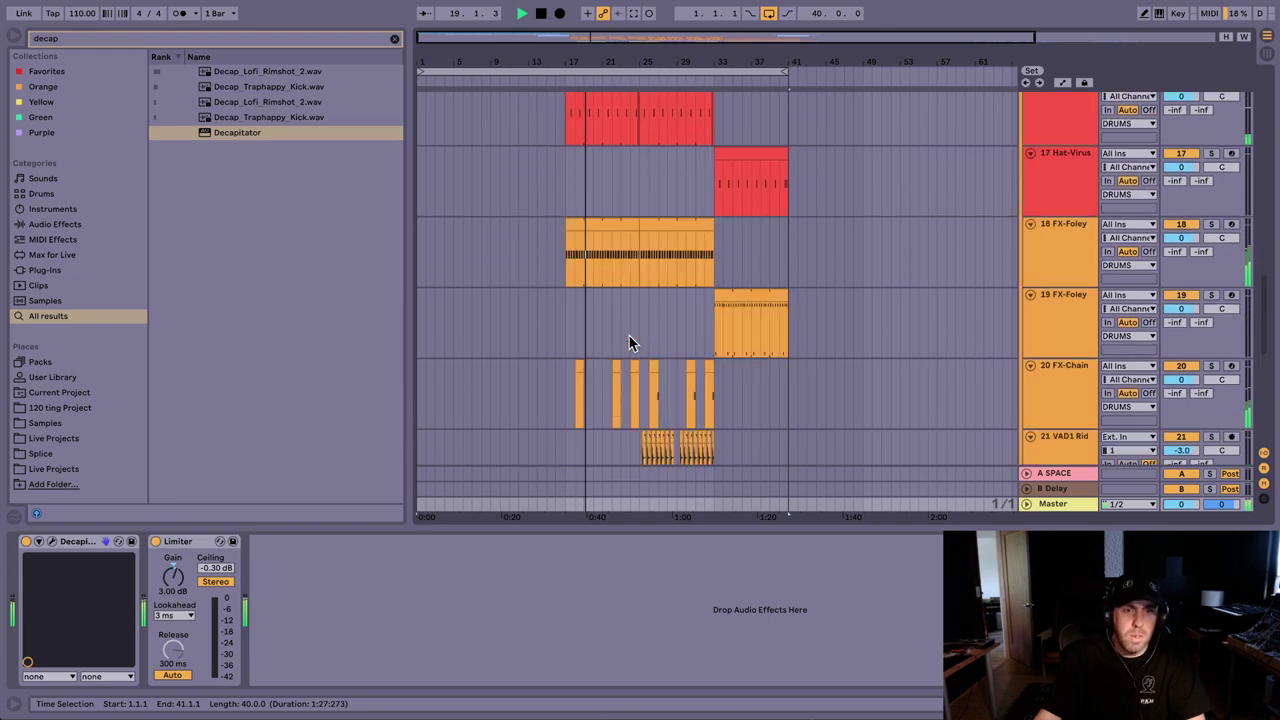
pyautogui.scroll(-8, 628, 334)
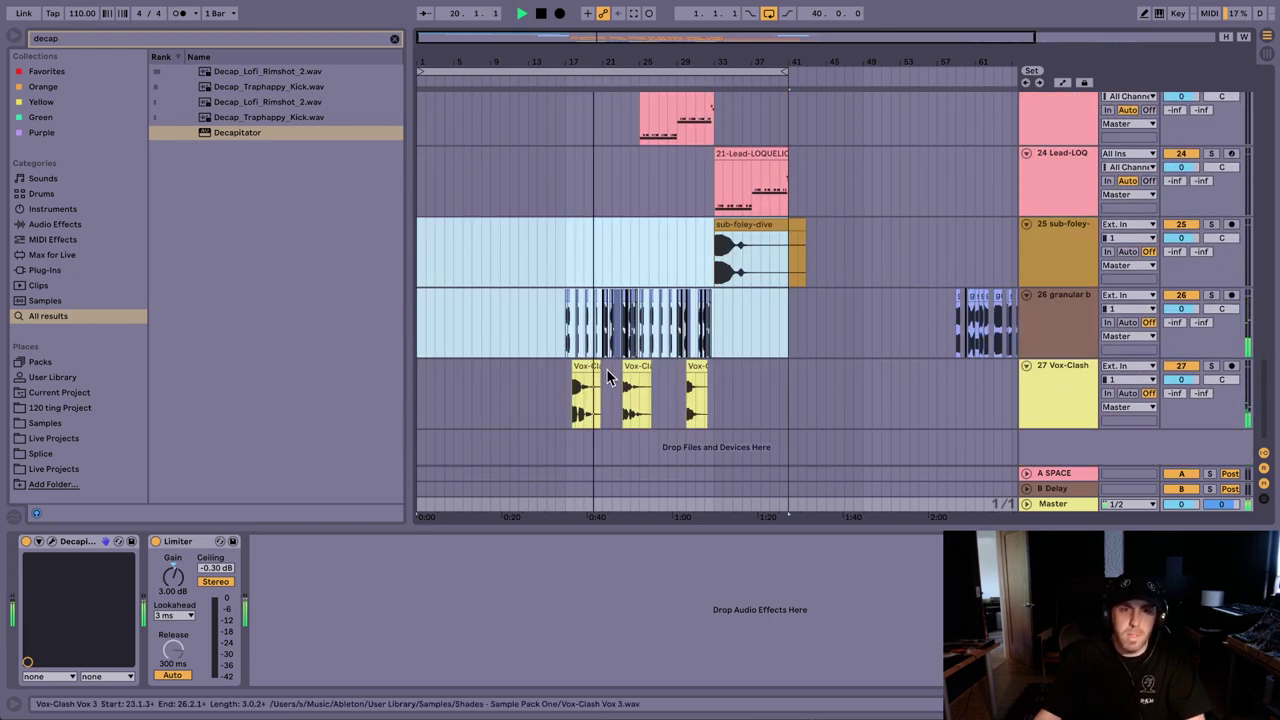
pyautogui.doubleClick(592, 392)
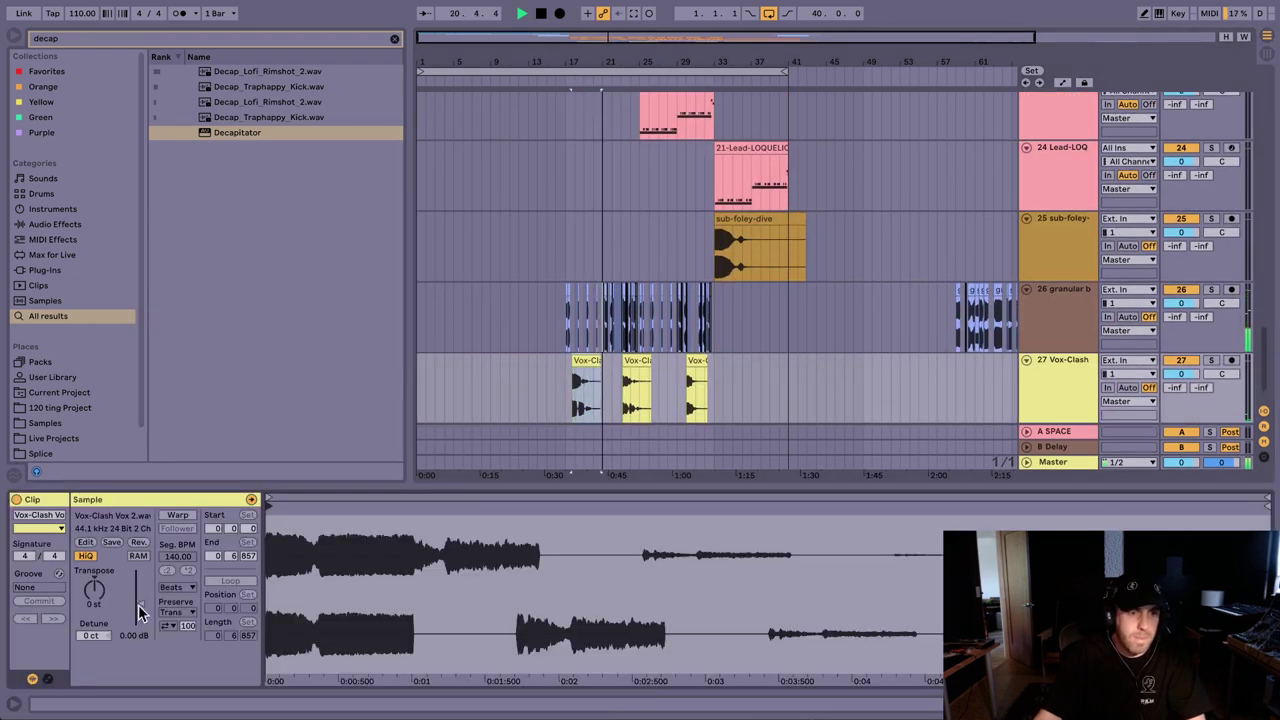
pyautogui.moveTo(140, 612); pyautogui.dragTo(140, 628)
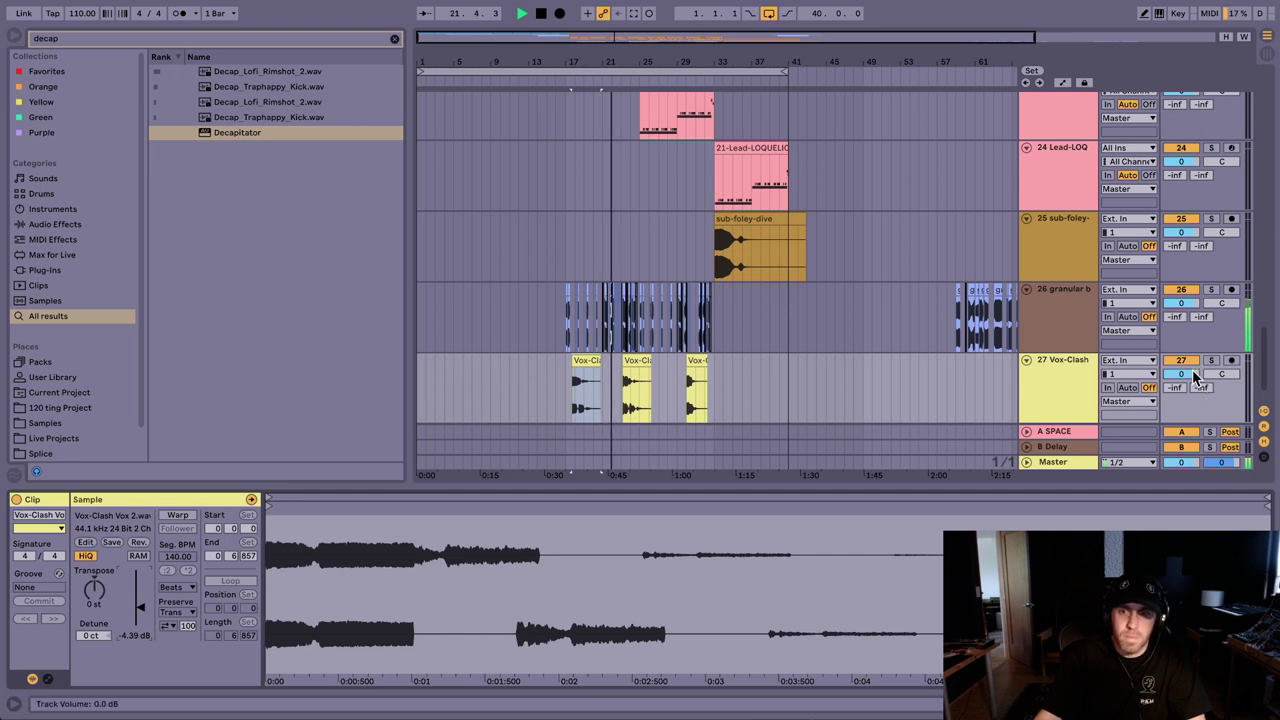
pyautogui.moveTo(1195, 375); pyautogui.dragTo(1195, 387)
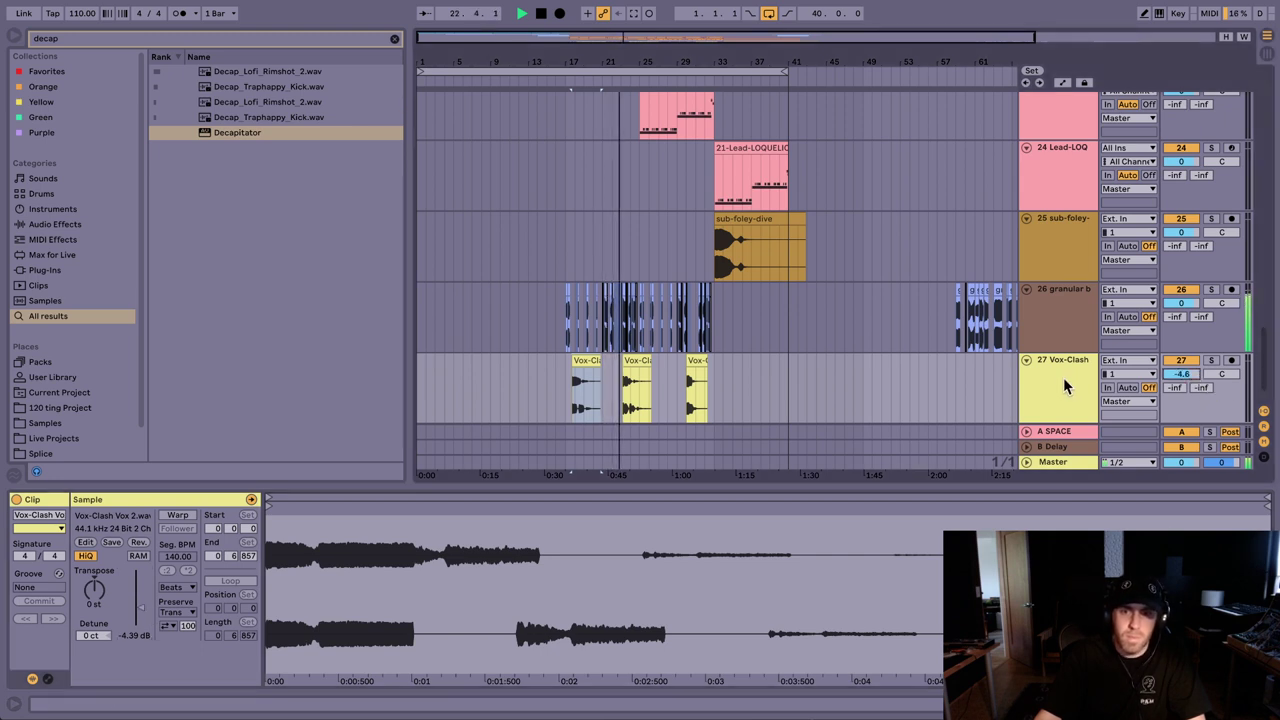
# Step: Raise the master Limiter's gain to 6.30 dB and check the devices on the granular bass and Vox-Clash tracks
pyautogui.click(1078, 326)
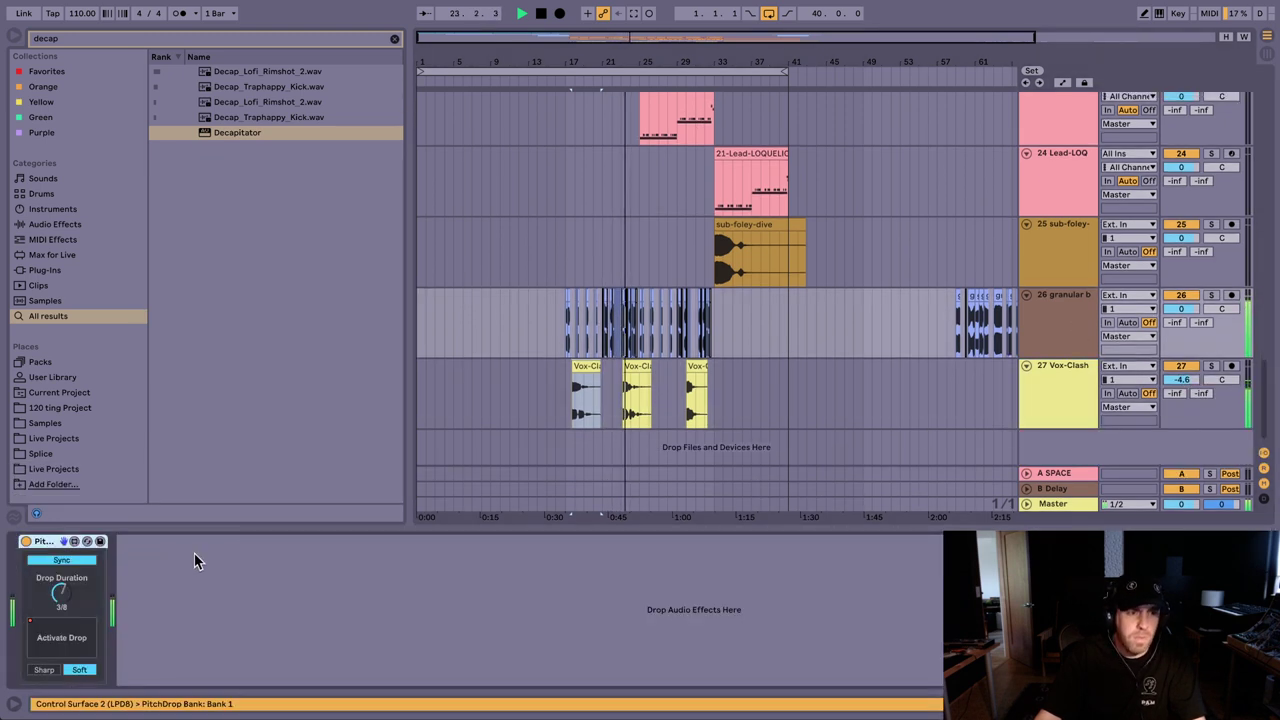
pyautogui.click(1060, 503)
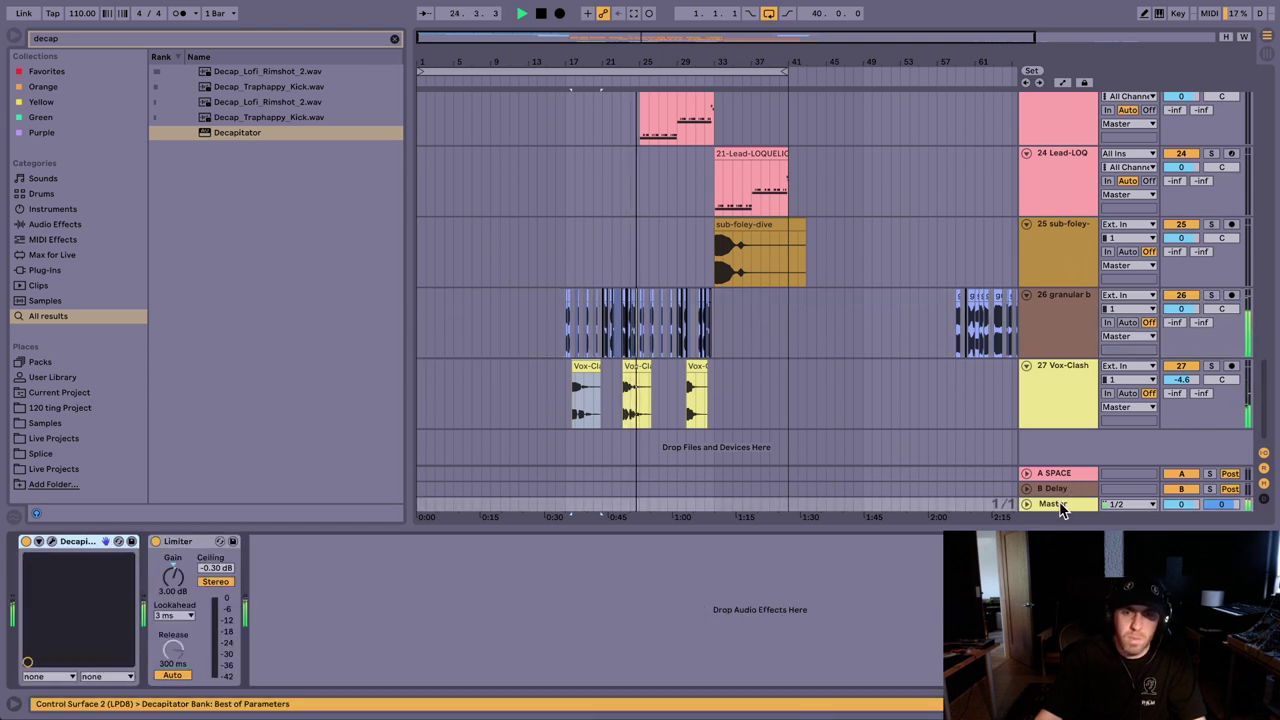
pyautogui.click(53, 541)
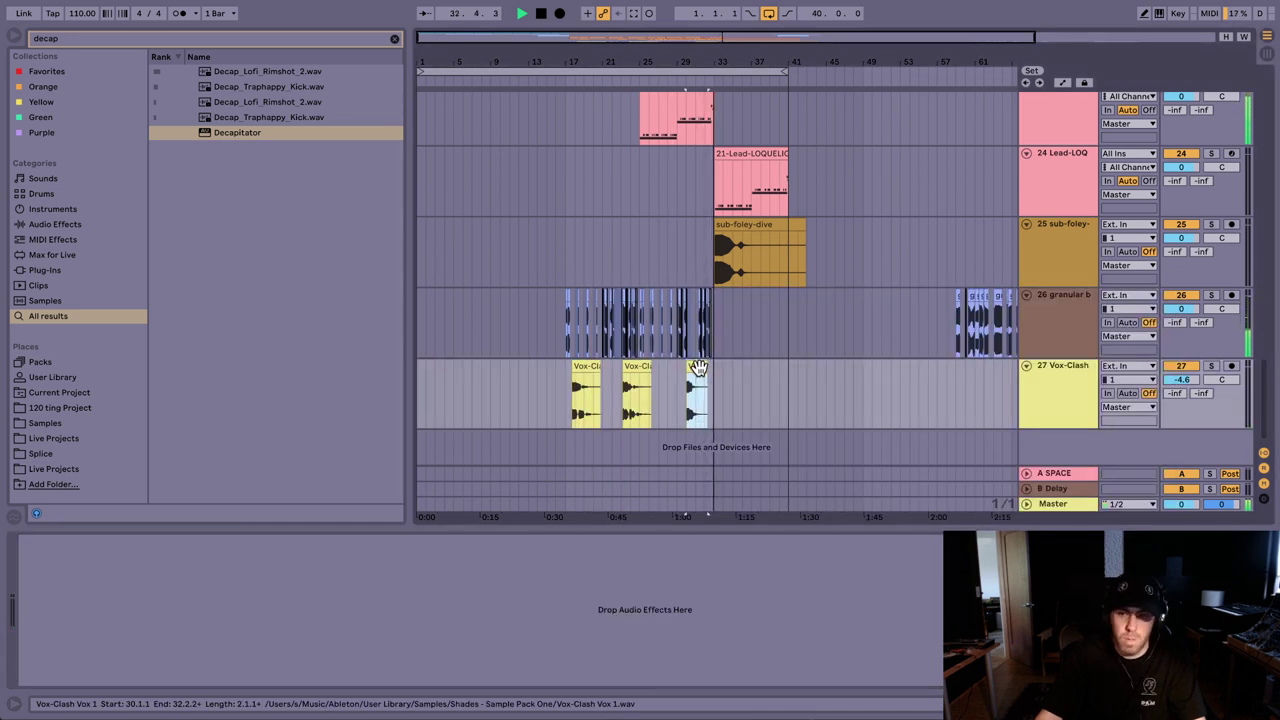
pyautogui.click(1069, 401)
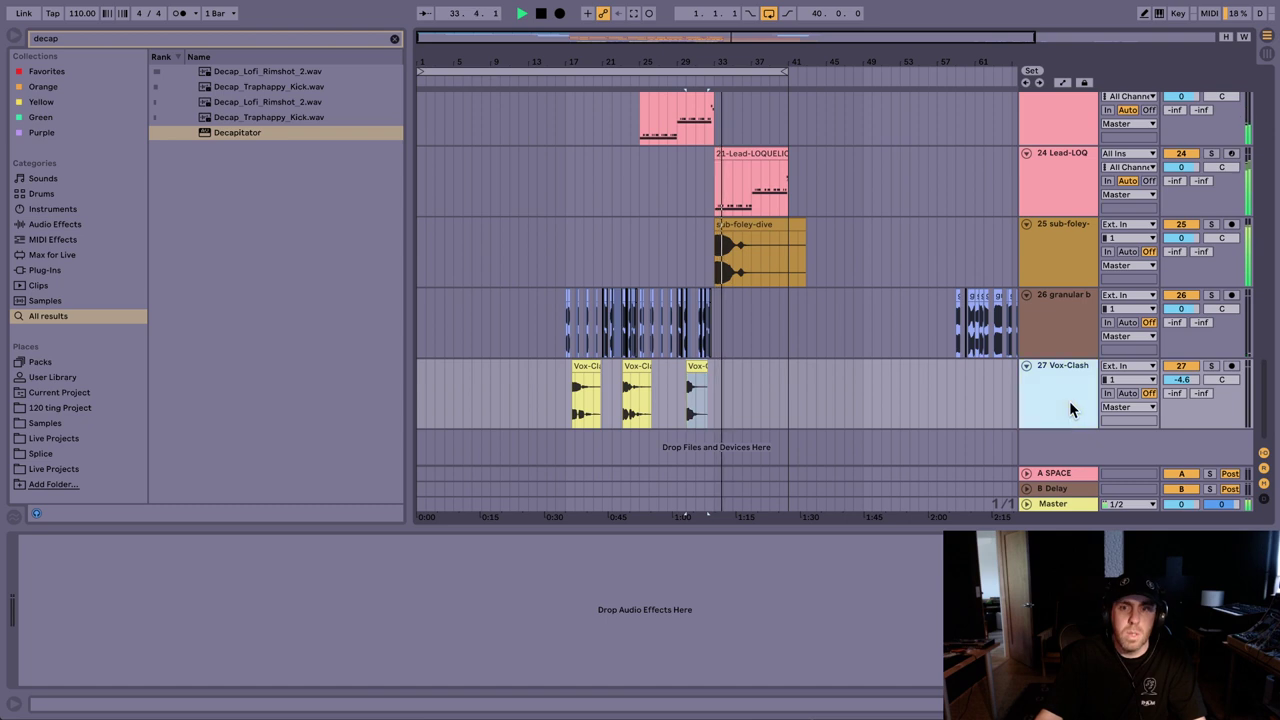
pyautogui.click(1064, 506)
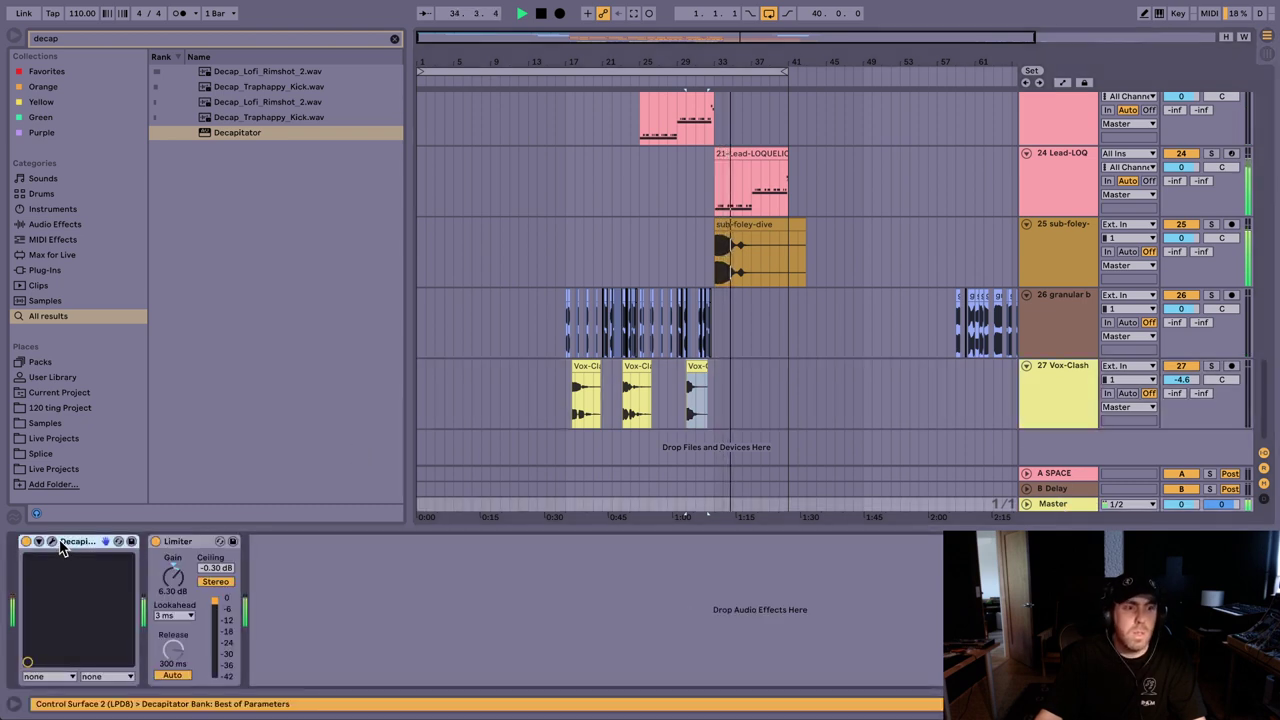
# Step: Show the master track's Decapitator window and move it away from the sub-foley-dive clip
pyautogui.hotkey('ctrl', 'alt', 'p')
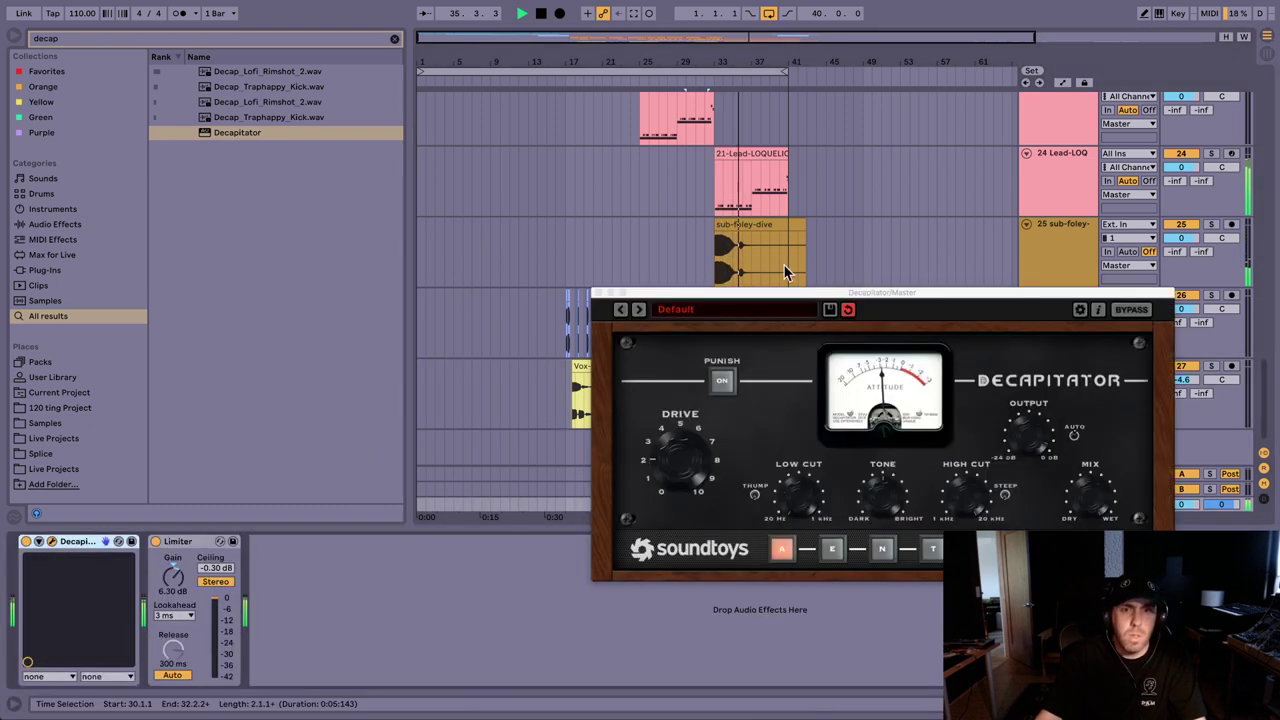
pyautogui.moveTo(838, 295); pyautogui.dragTo(342, 99)
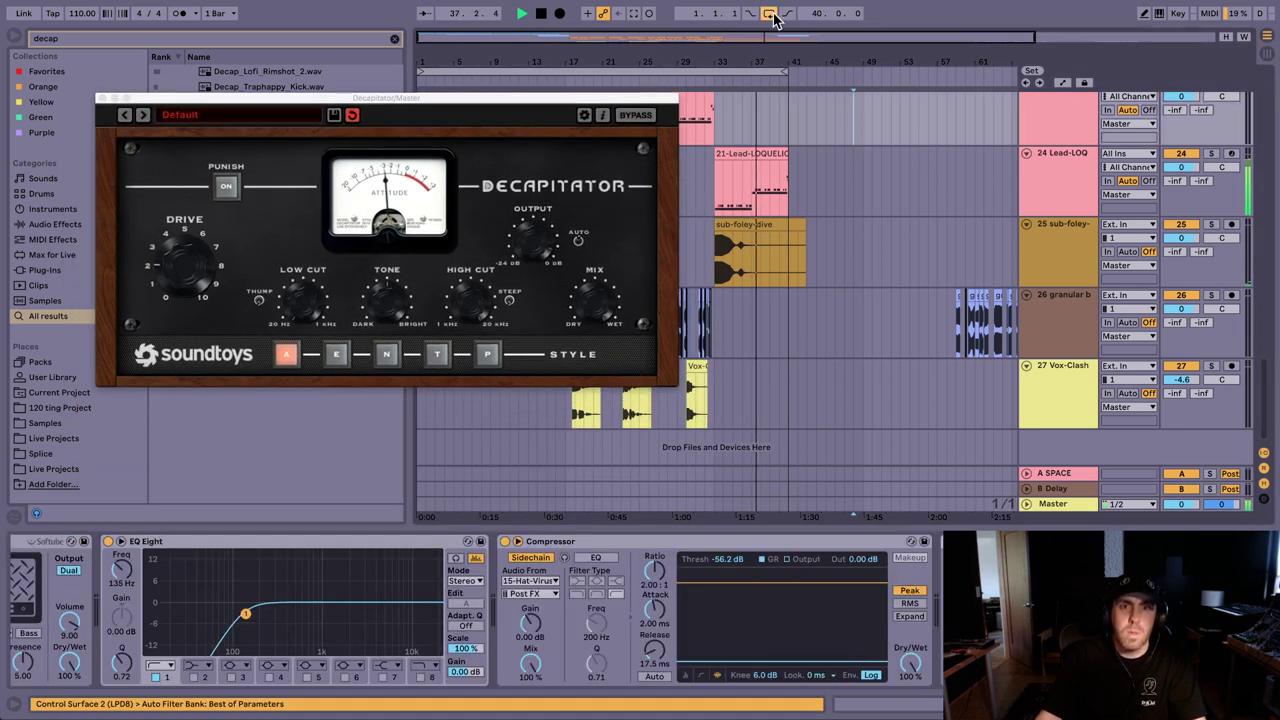
# Step: Turn looping off, duplicate the bar 33–41 section of the sub-foley-dive clip to bar 41, and stop playback
pyautogui.scroll(2, 821, 238)
pyautogui.click(758, 300)
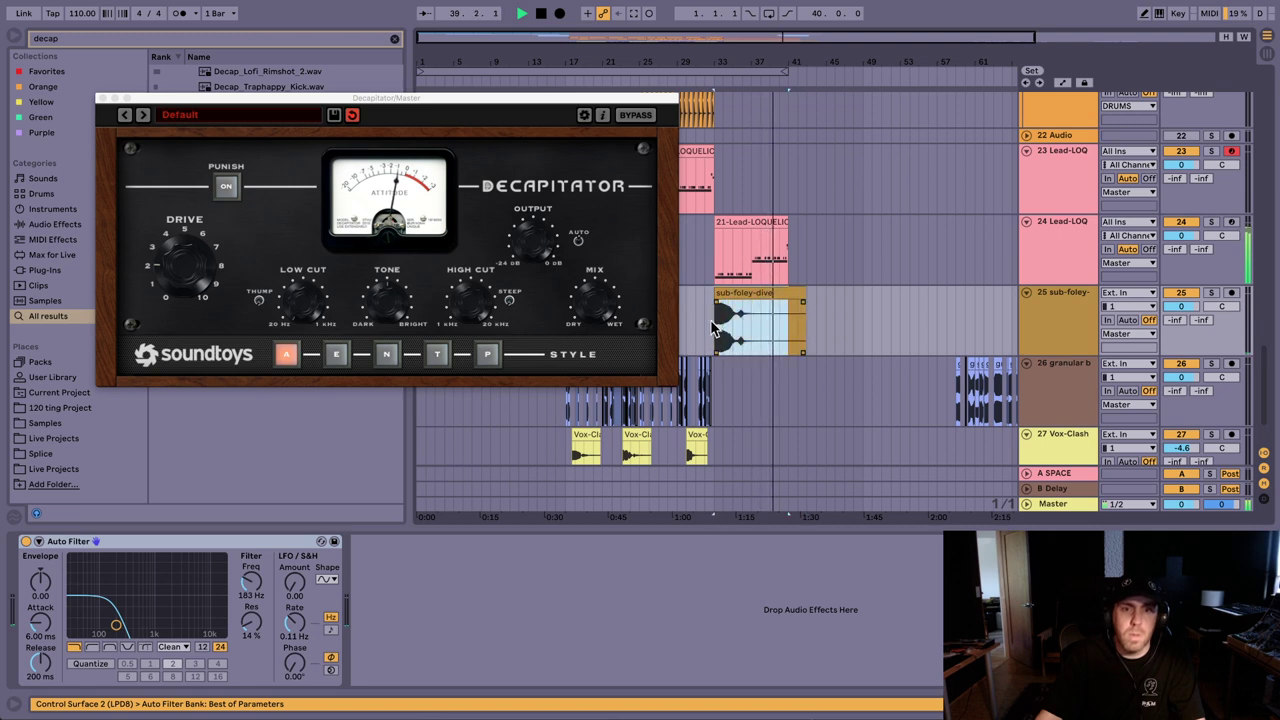
pyautogui.press('super+d')
pyautogui.scroll(3, 838, 240)
pyautogui.scroll(8, 838, 240)
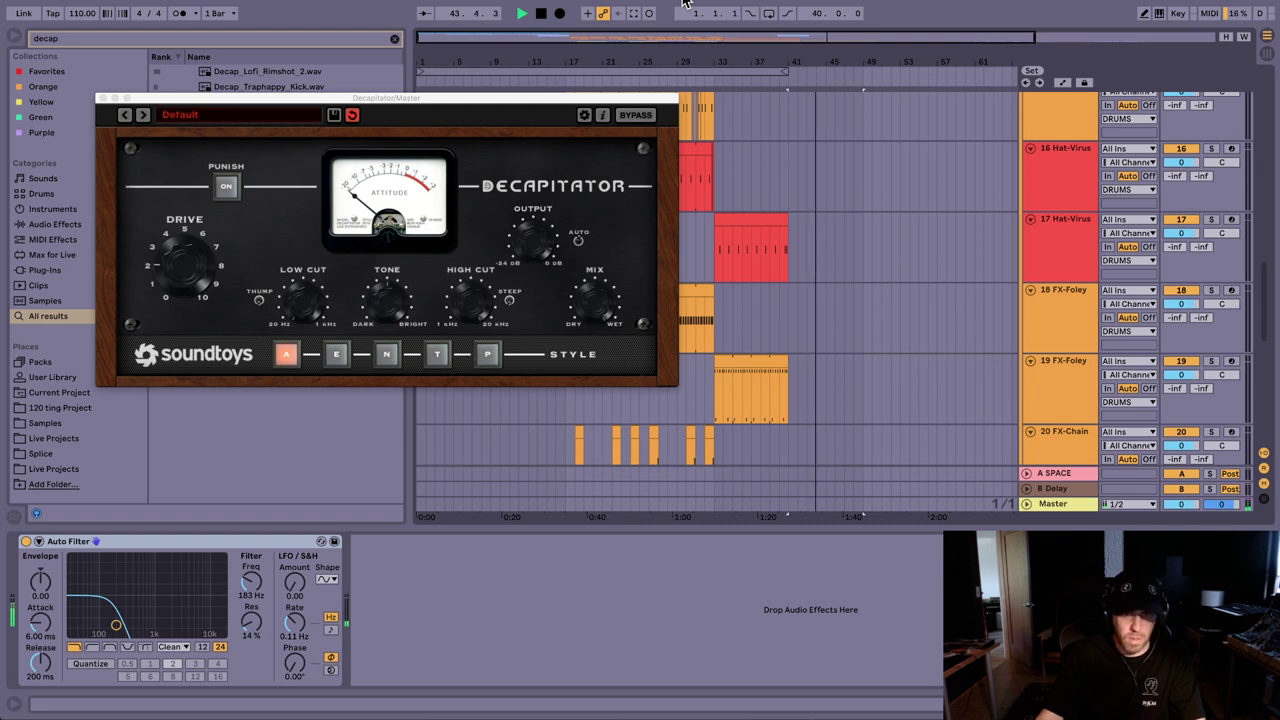
pyautogui.press('space')
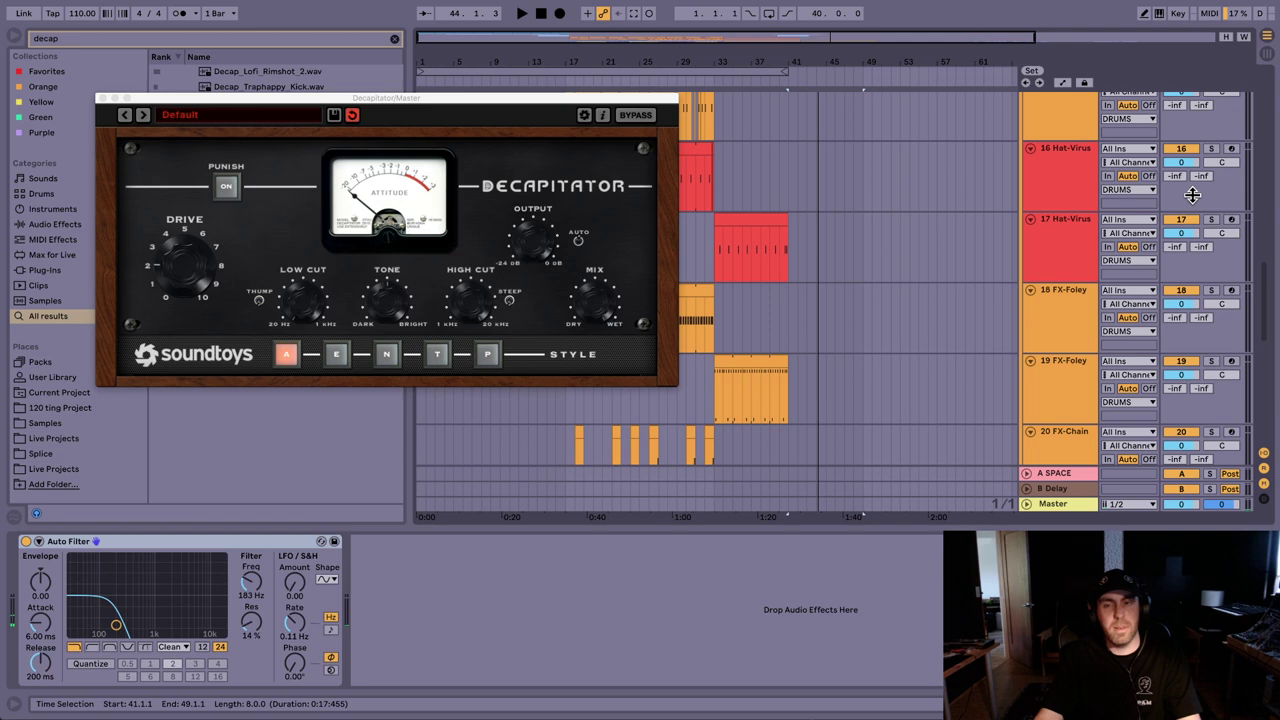
# Step: Select the master track and bring its Decapitator window up over the middle of the session
pyautogui.press('super+alt+p')
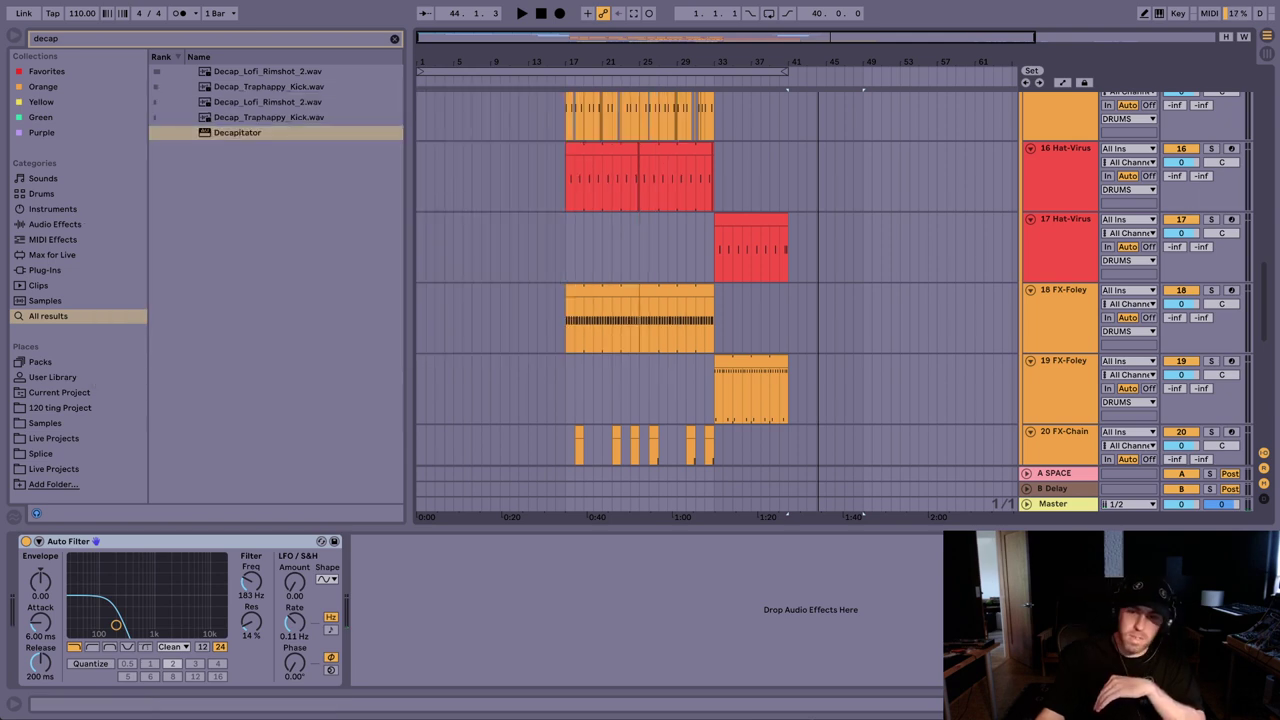
pyautogui.click(1053, 505)
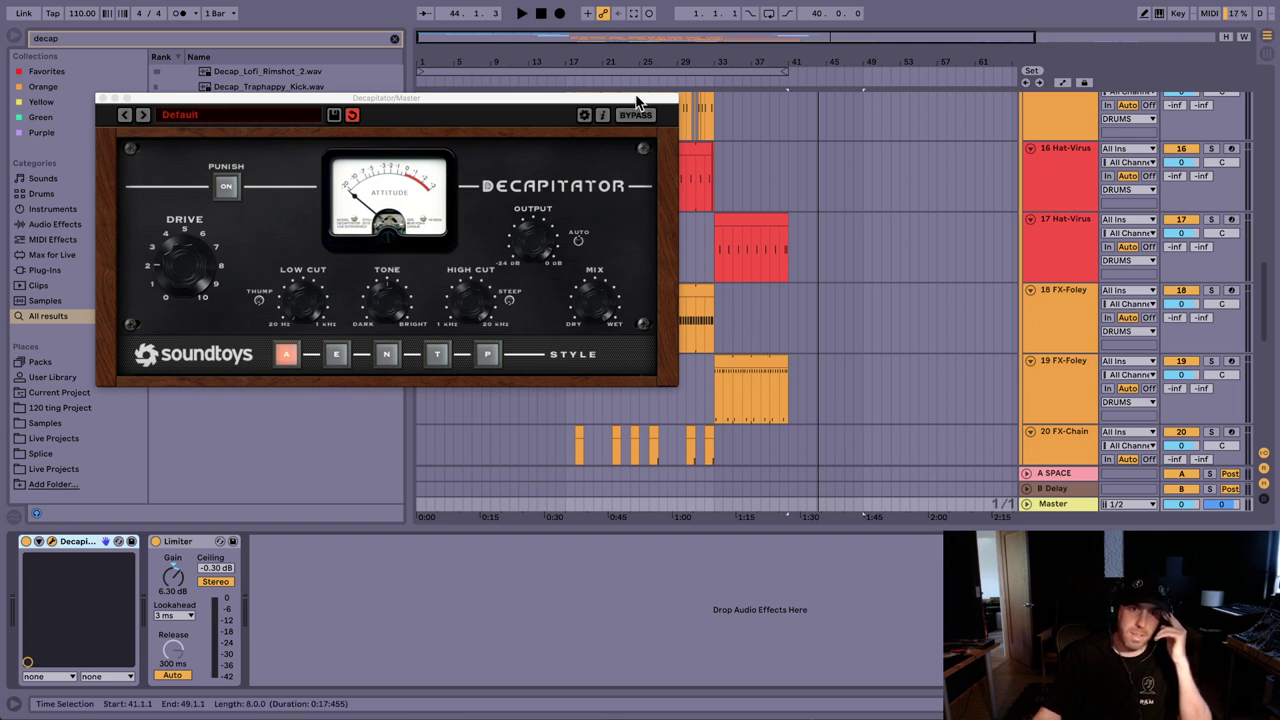
pyautogui.moveTo(638, 102); pyautogui.dragTo(800, 188)
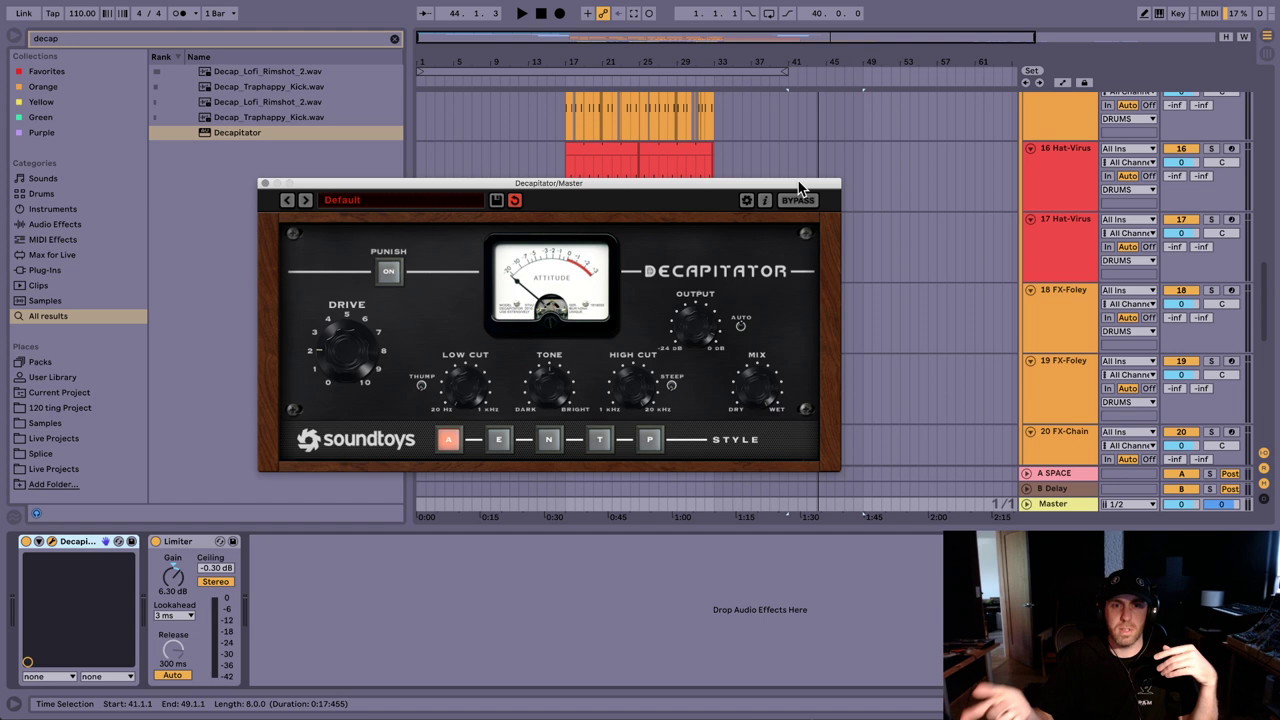
pyautogui.press('super+alt+p')
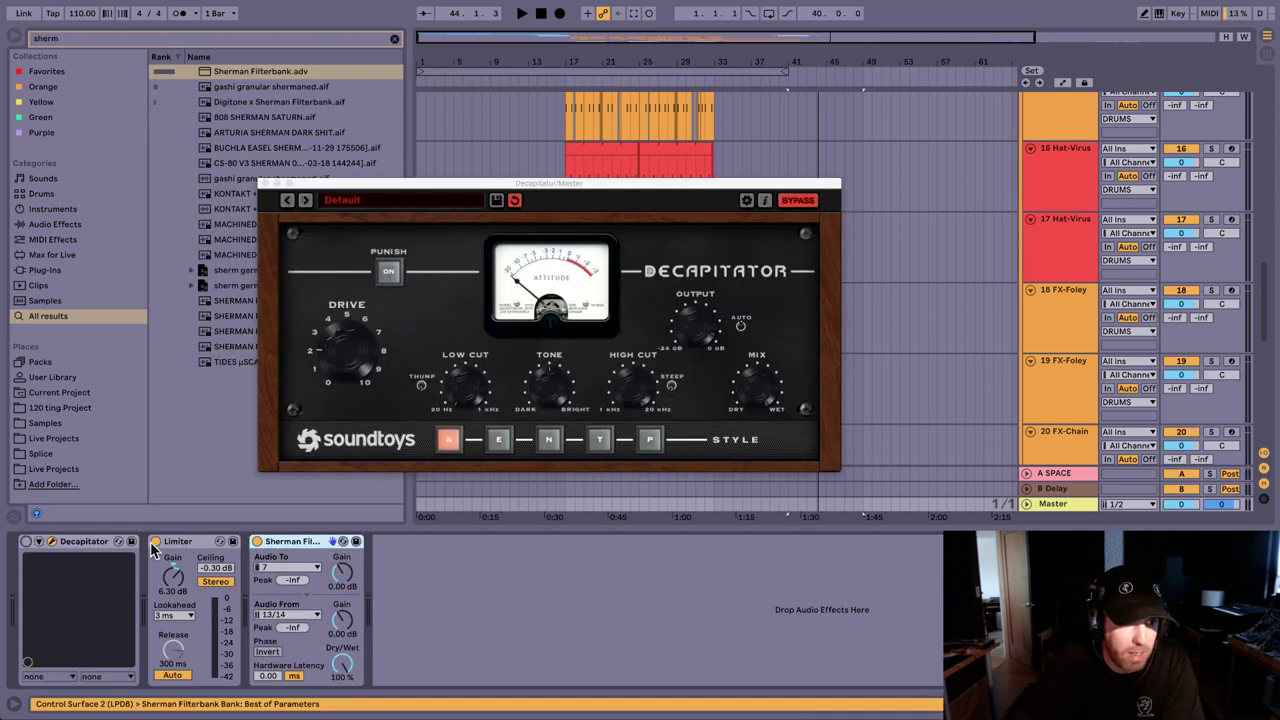
# Step: Try Sherman Filterbank ahead of the Limiter on the master, play a short test, and remove it
pyautogui.click(178, 543)
pyautogui.moveTo(182, 543); pyautogui.dragTo(620, 556)
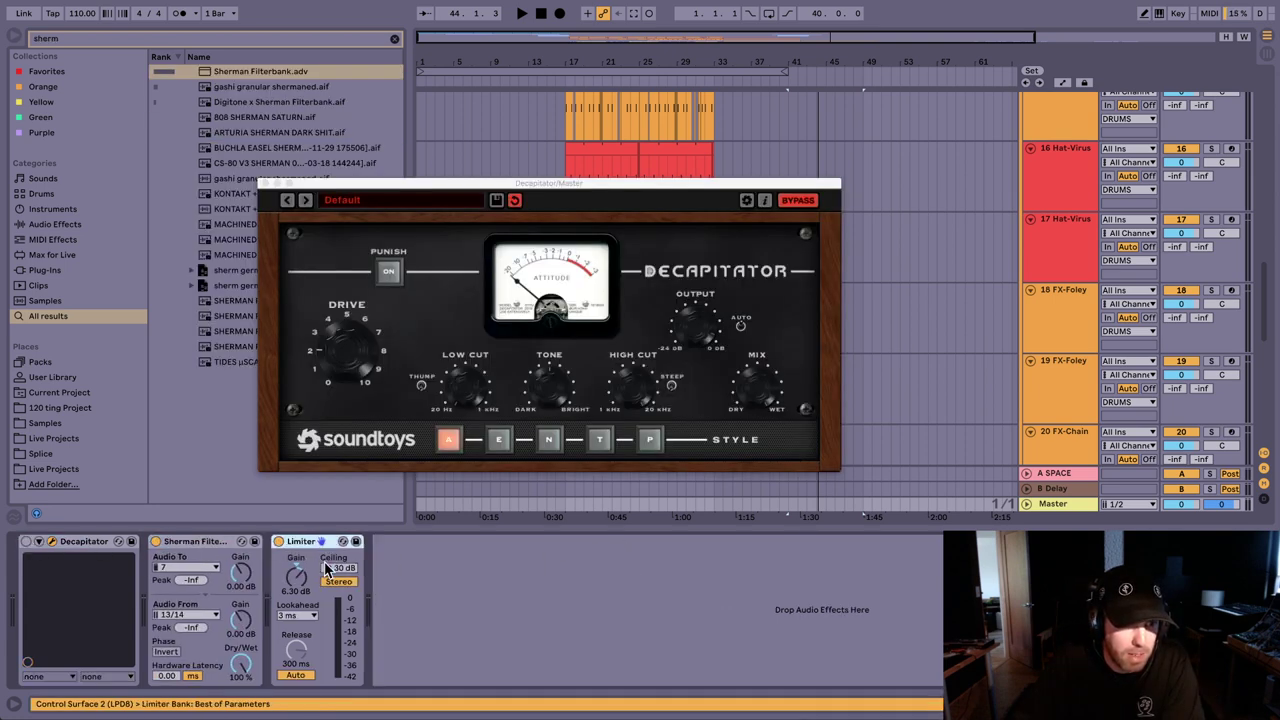
pyautogui.click(700, 450)
pyautogui.press('space')
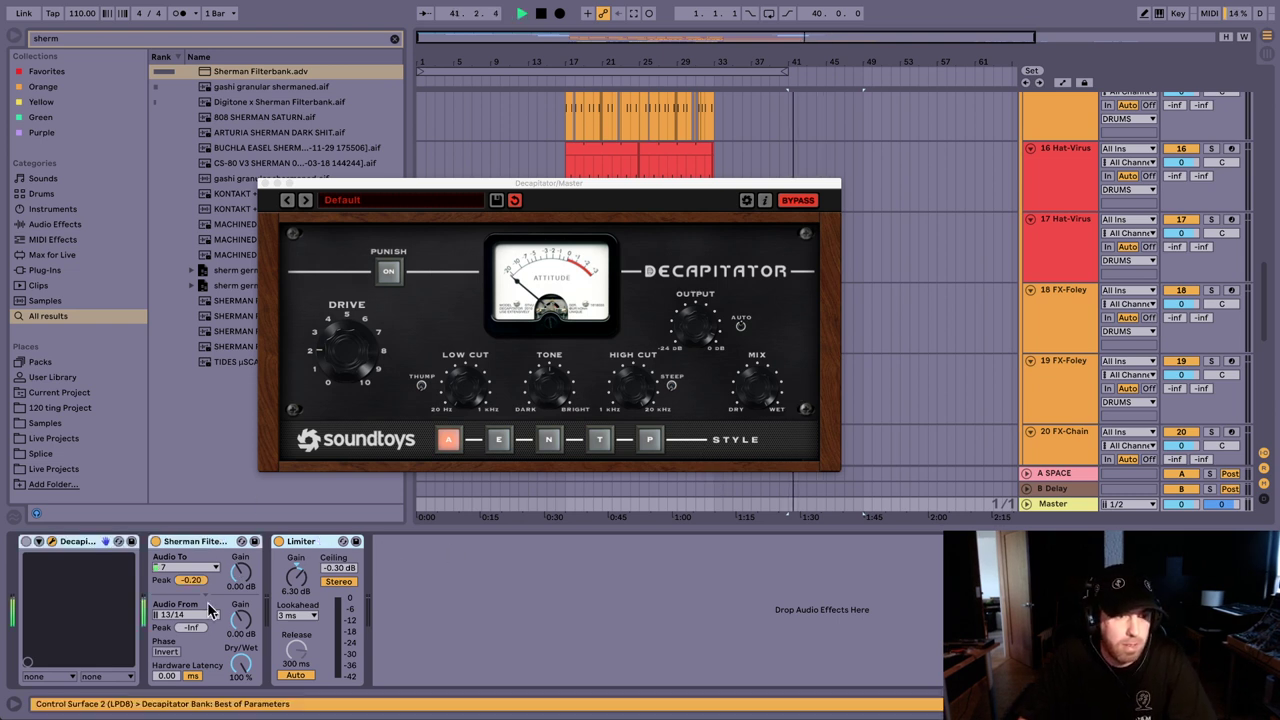
pyautogui.press('space')
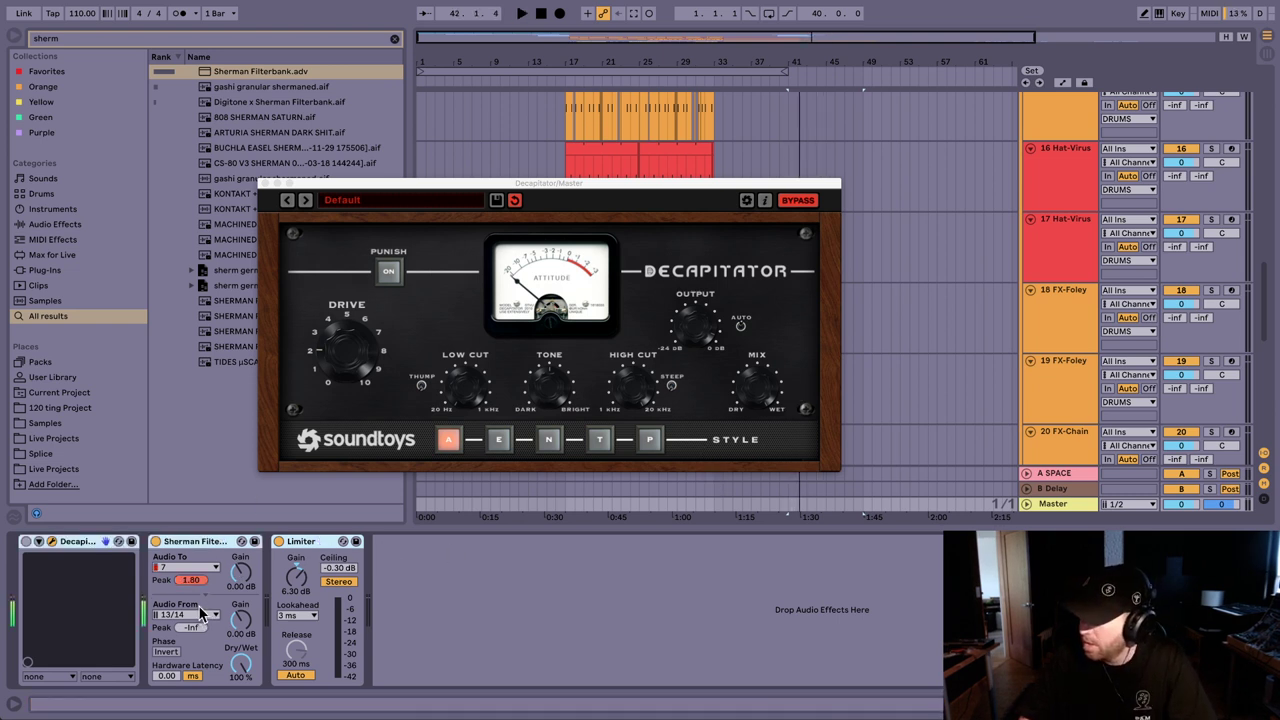
pyautogui.click(205, 541)
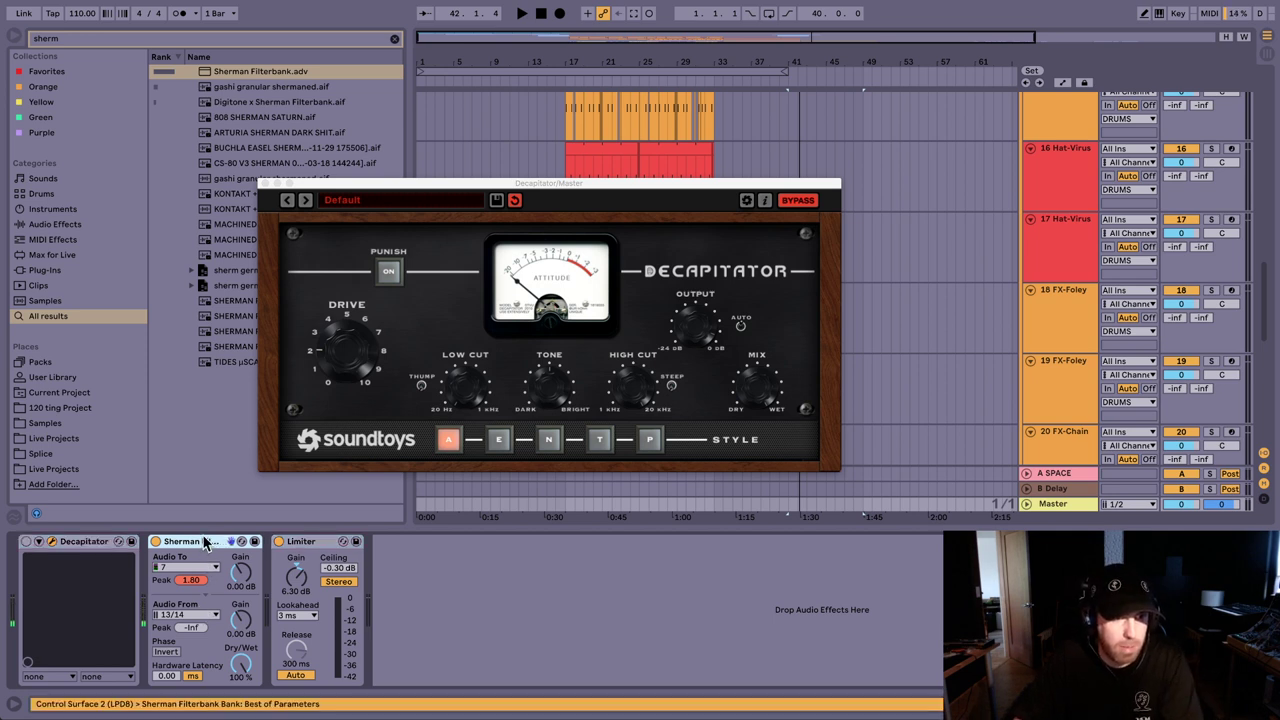
pyautogui.press('Delete')
# Step: Close the master's Decapitator window, clear the browser search and make the browser slightly narrower
pyautogui.click(80, 541)
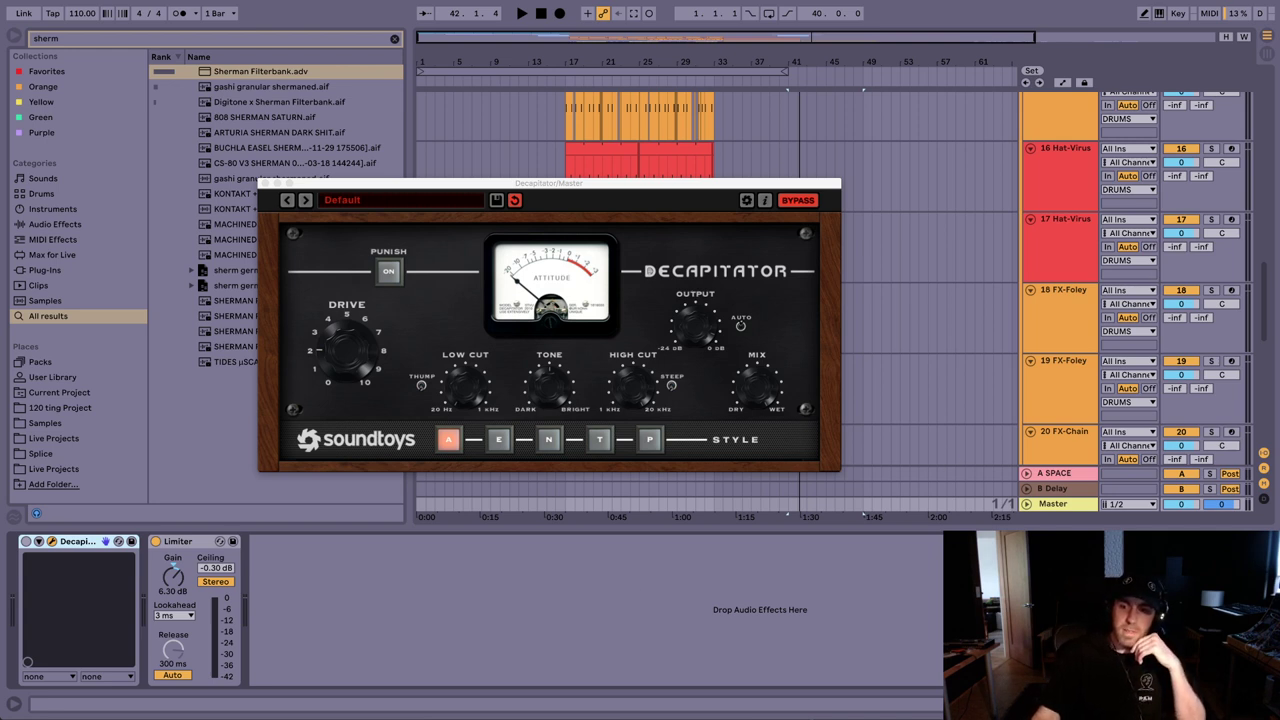
pyautogui.press('super+alt+p')
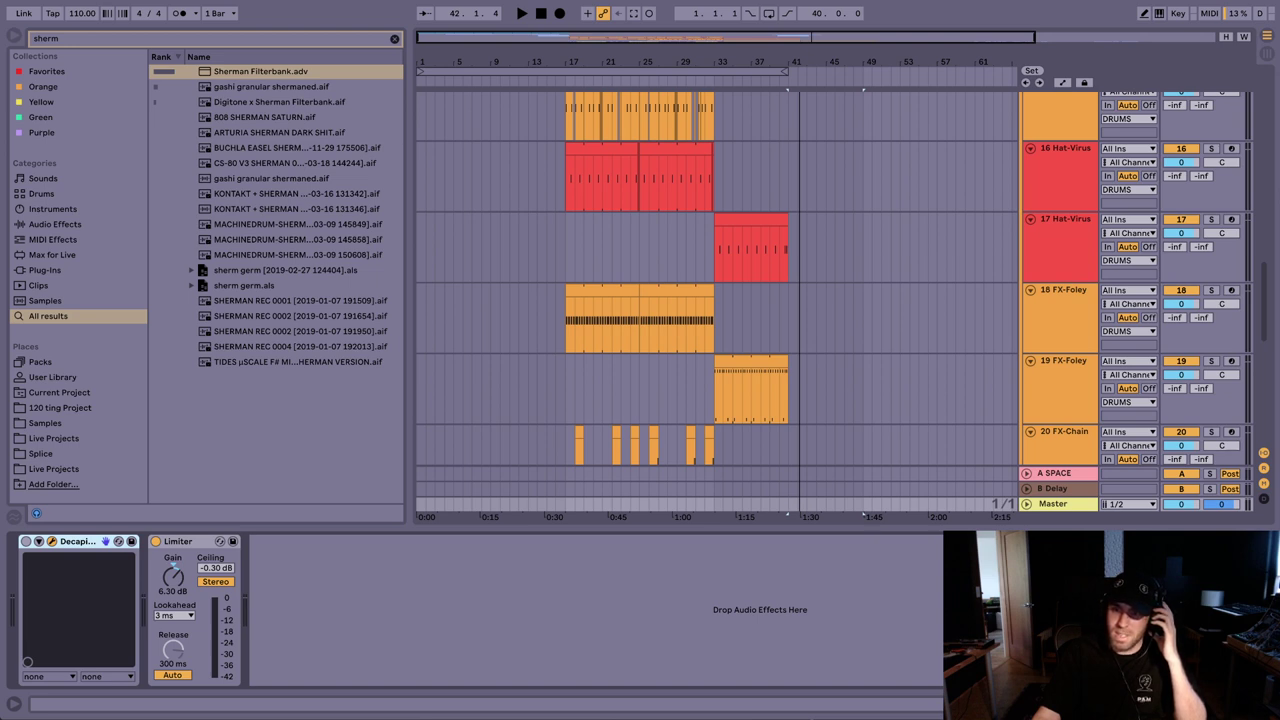
pyautogui.press('super+alt+p')
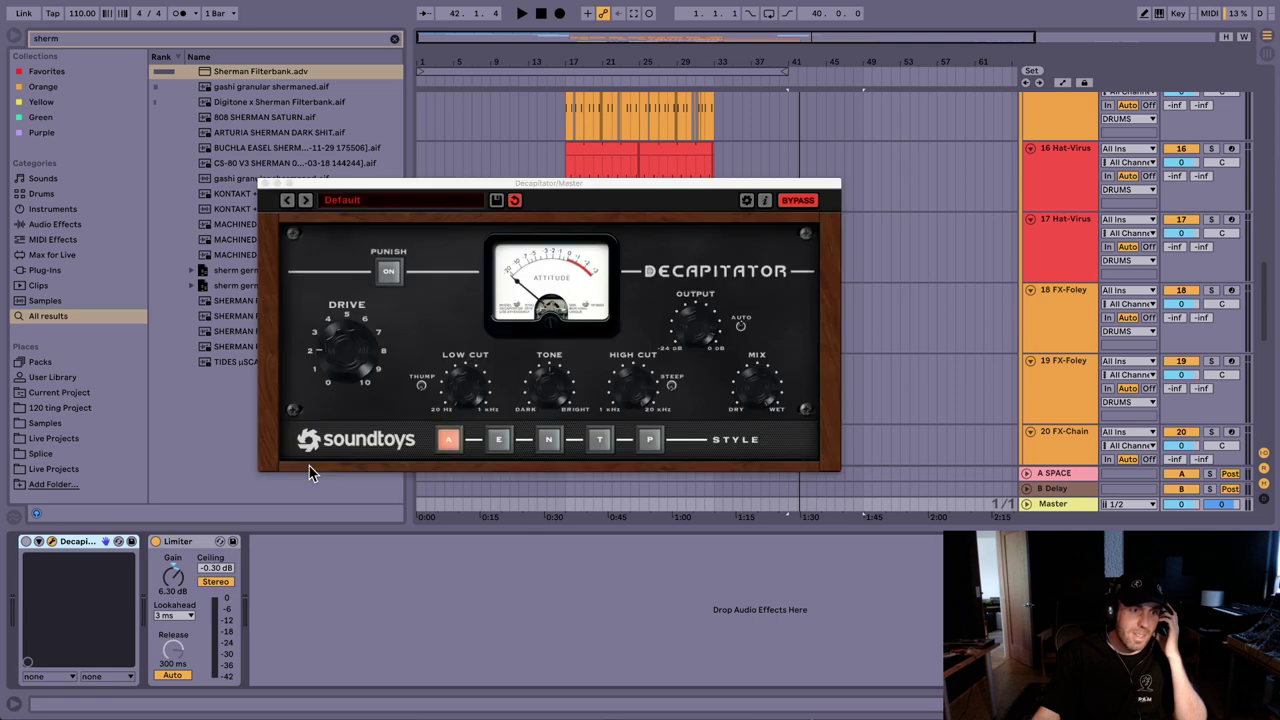
pyautogui.click(264, 184)
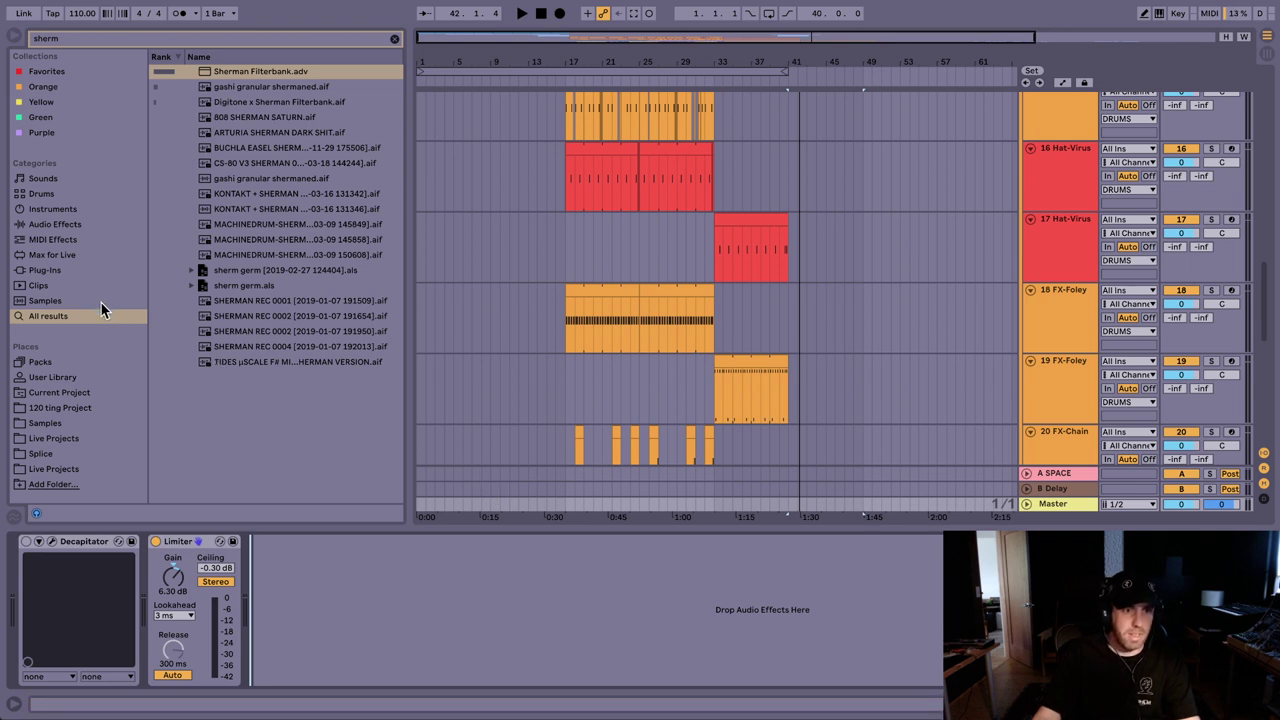
pyautogui.click(395, 38)
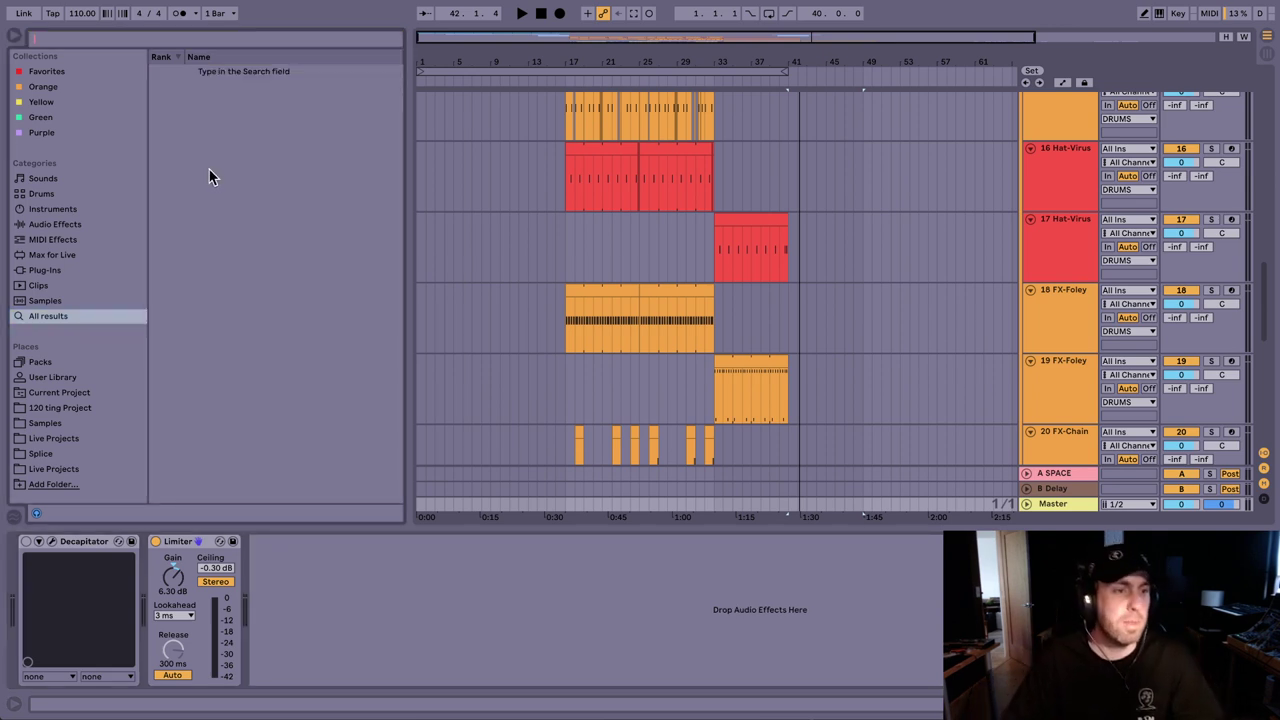
pyautogui.moveTo(405, 185); pyautogui.dragTo(384, 188)
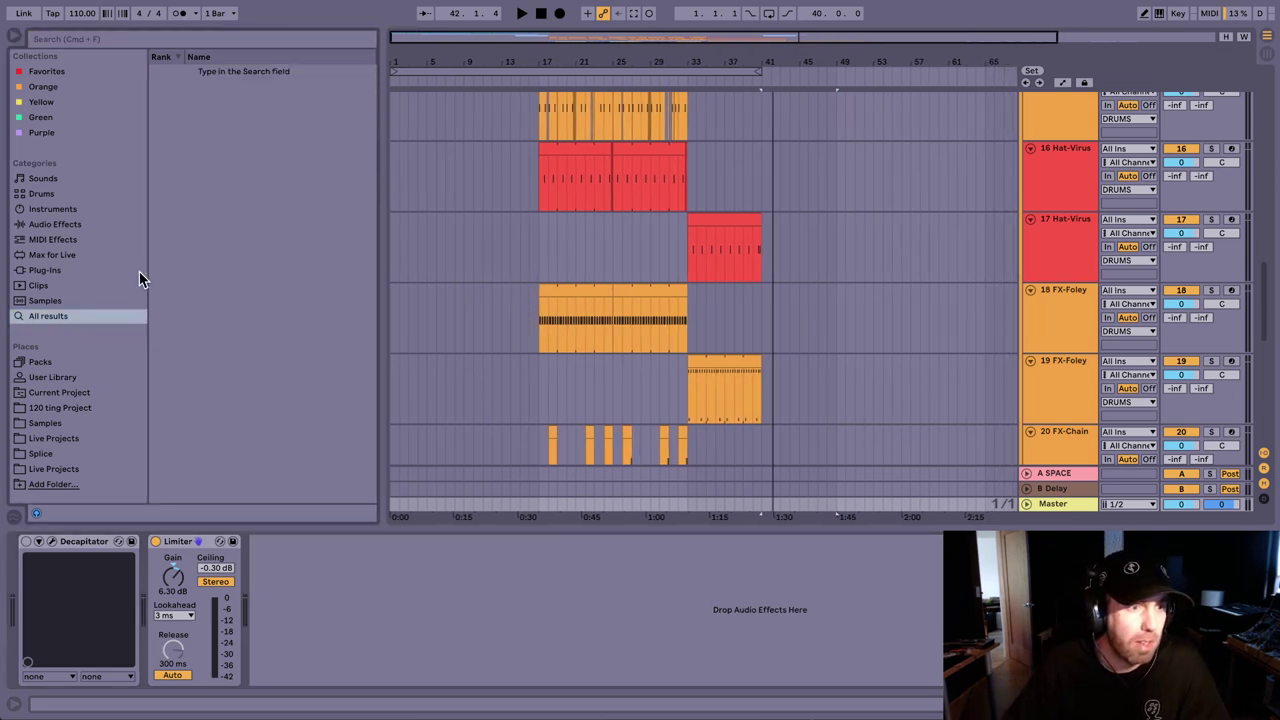
# Step: Browse the Shades - Sample Pack One folder in the User Library from the Vox samples back to the Bass samples
pyautogui.click(55, 380)
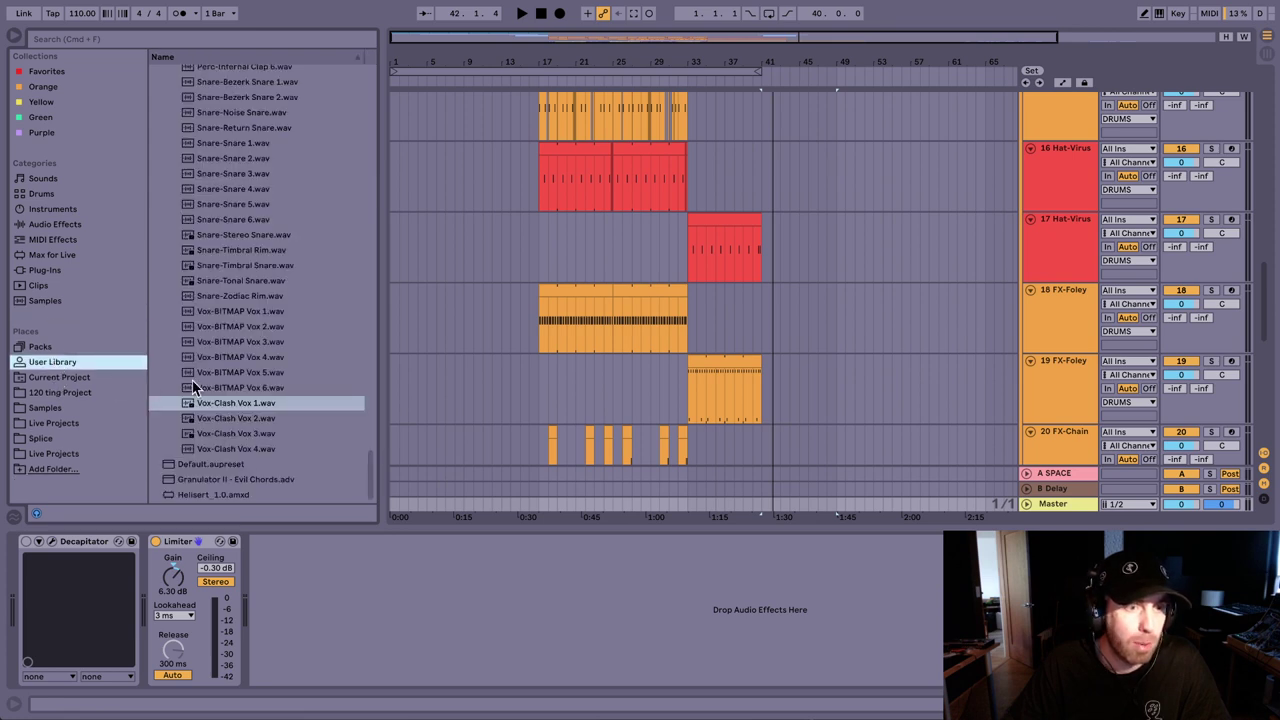
pyautogui.scroll(-3, 270, 299)
pyautogui.scroll(10, 270, 300)
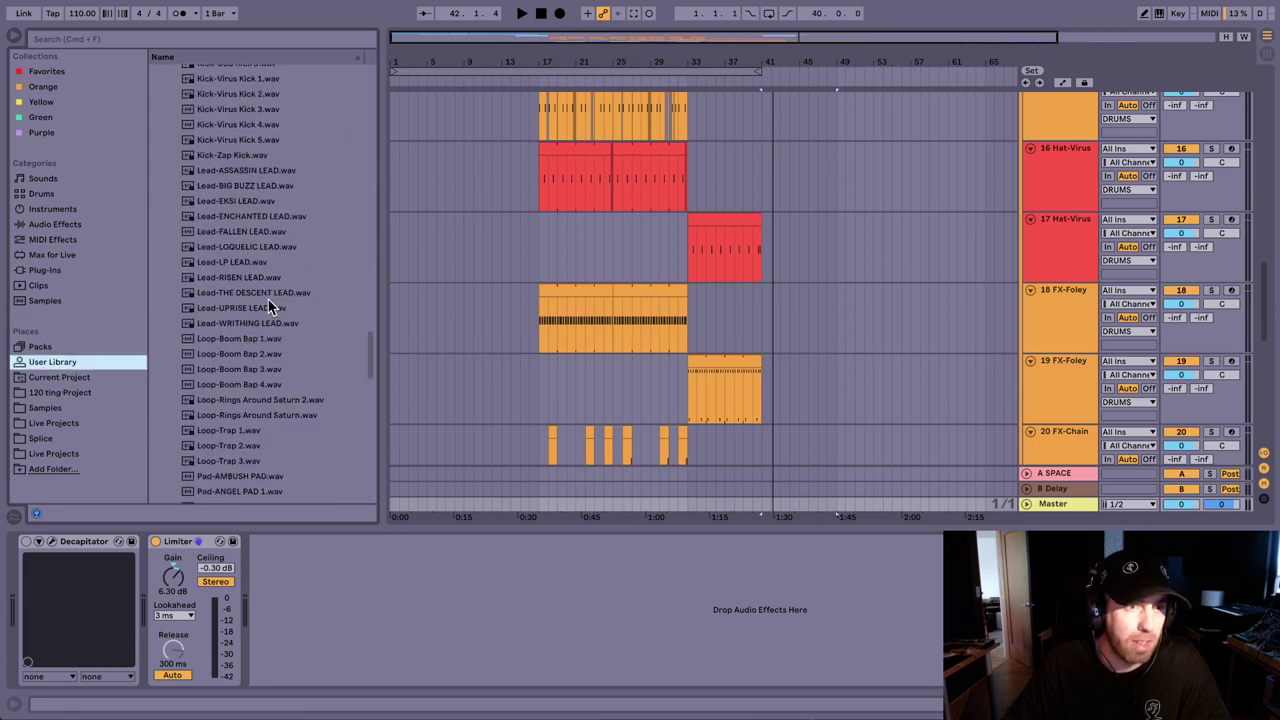
pyautogui.scroll(10, 268, 301)
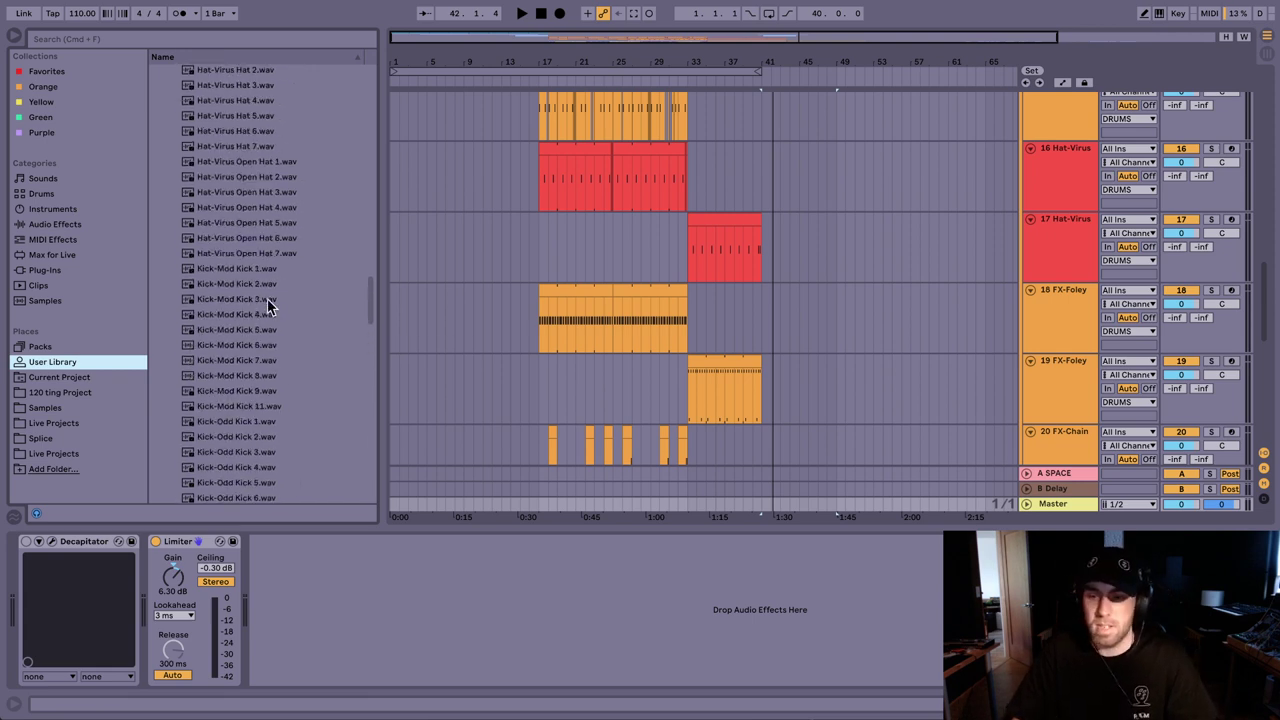
pyautogui.scroll(15, 267, 298)
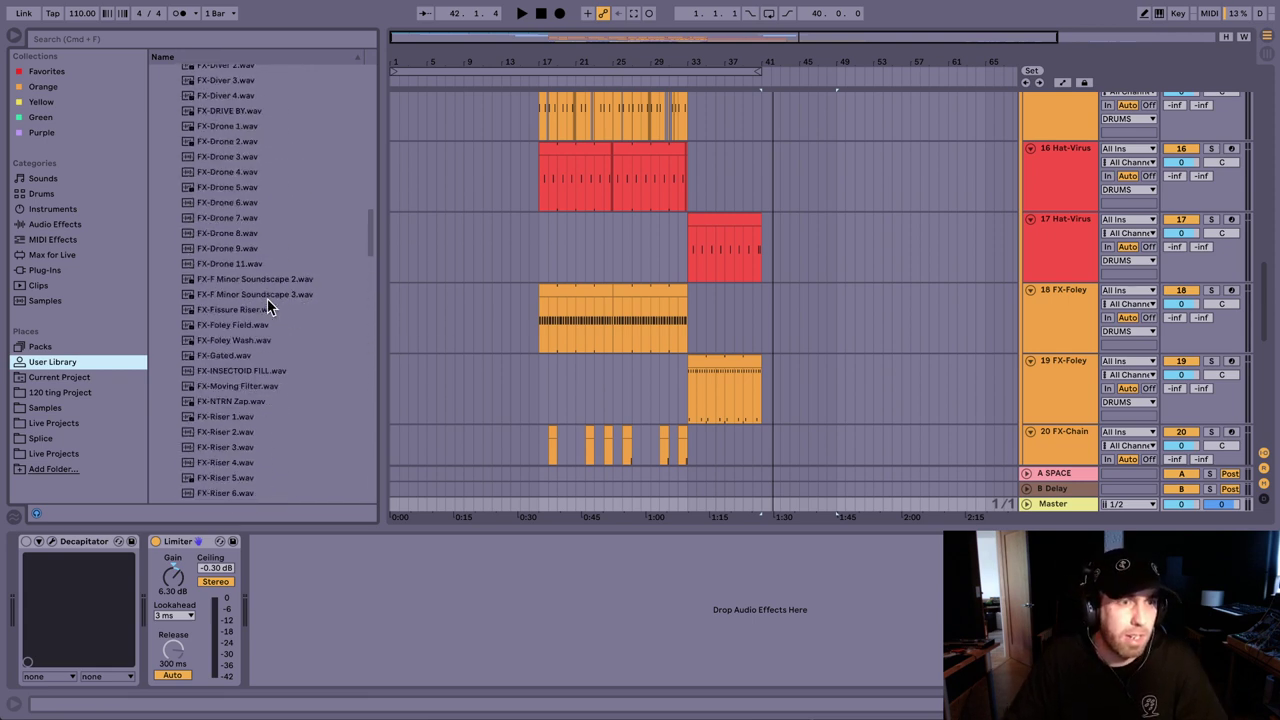
pyautogui.scroll(15, 267, 298)
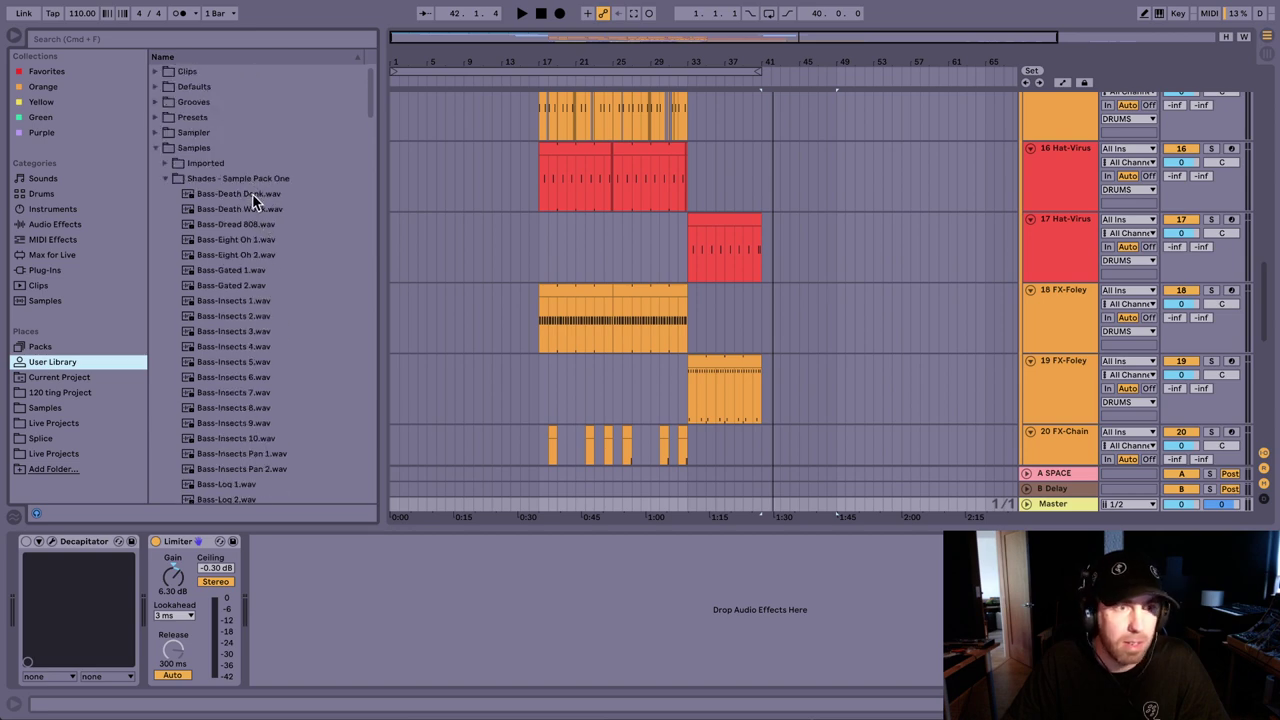
# Step: Loop bars 17 to 33 over the granular bass clips and play from bar 17
pyautogui.scroll(-10, 931, 318)
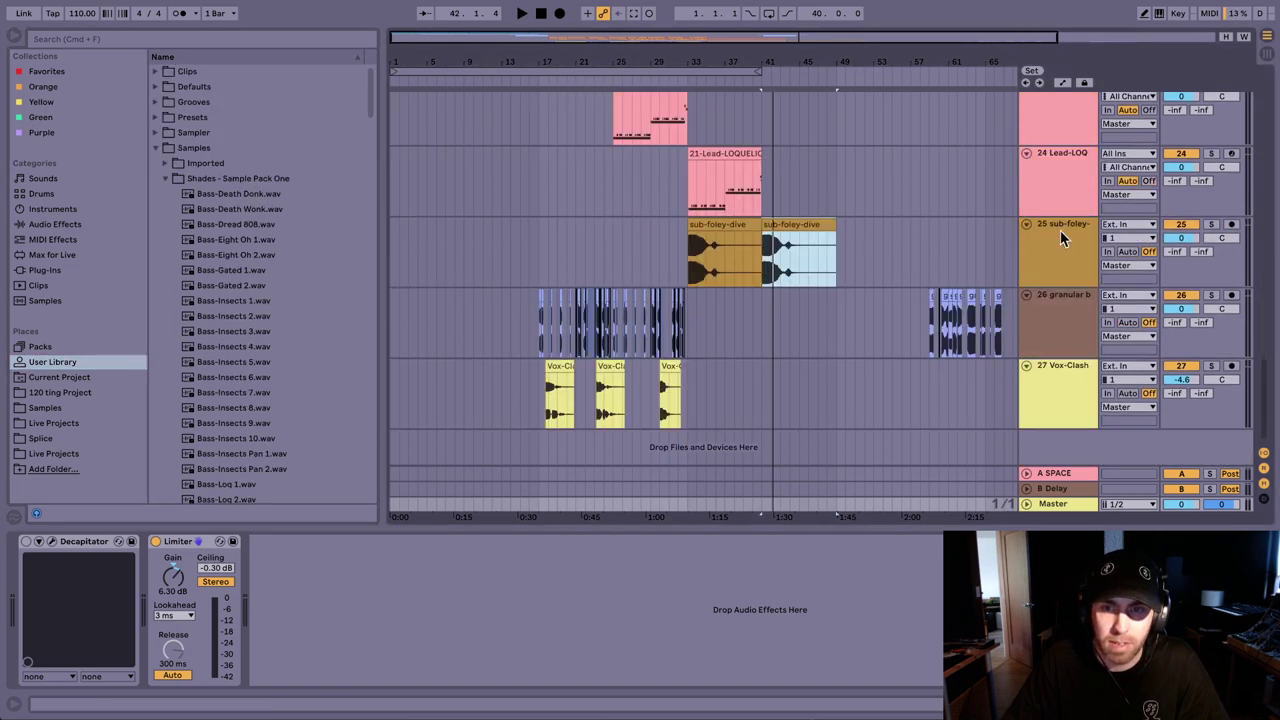
pyautogui.click(929, 247)
pyautogui.moveTo(695, 326); pyautogui.dragTo(538, 342)
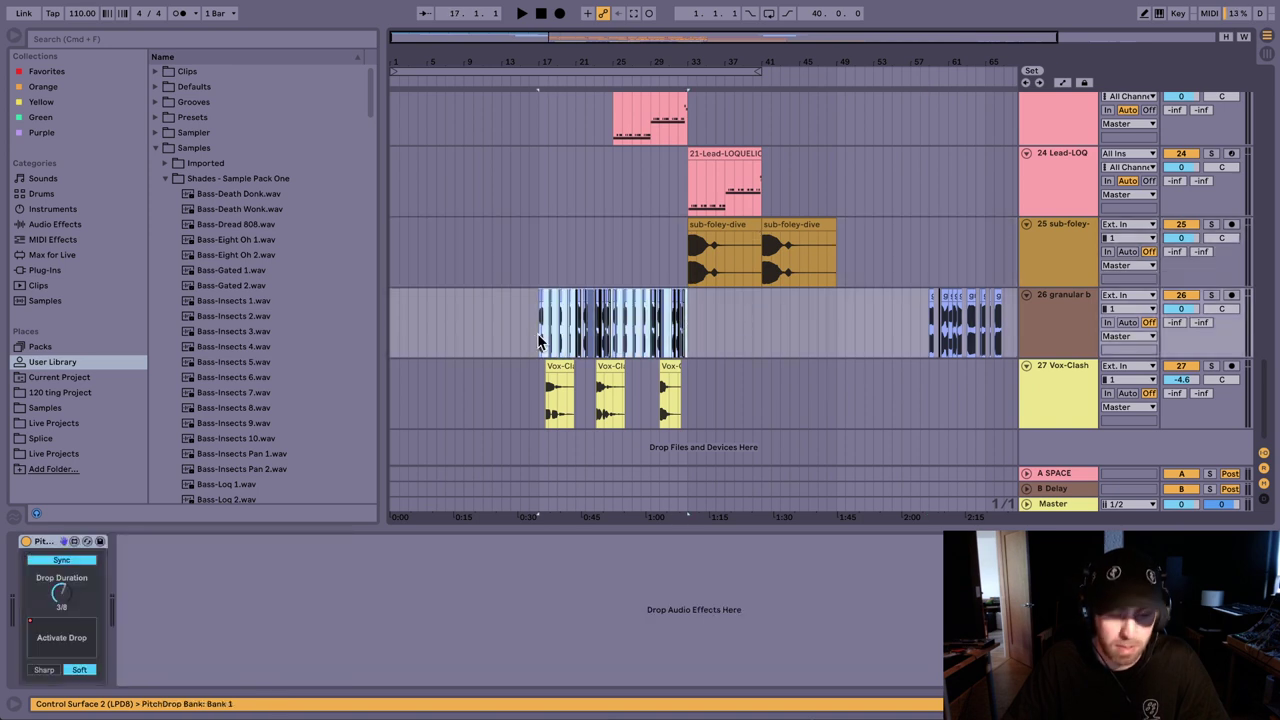
pyautogui.press('super+l')
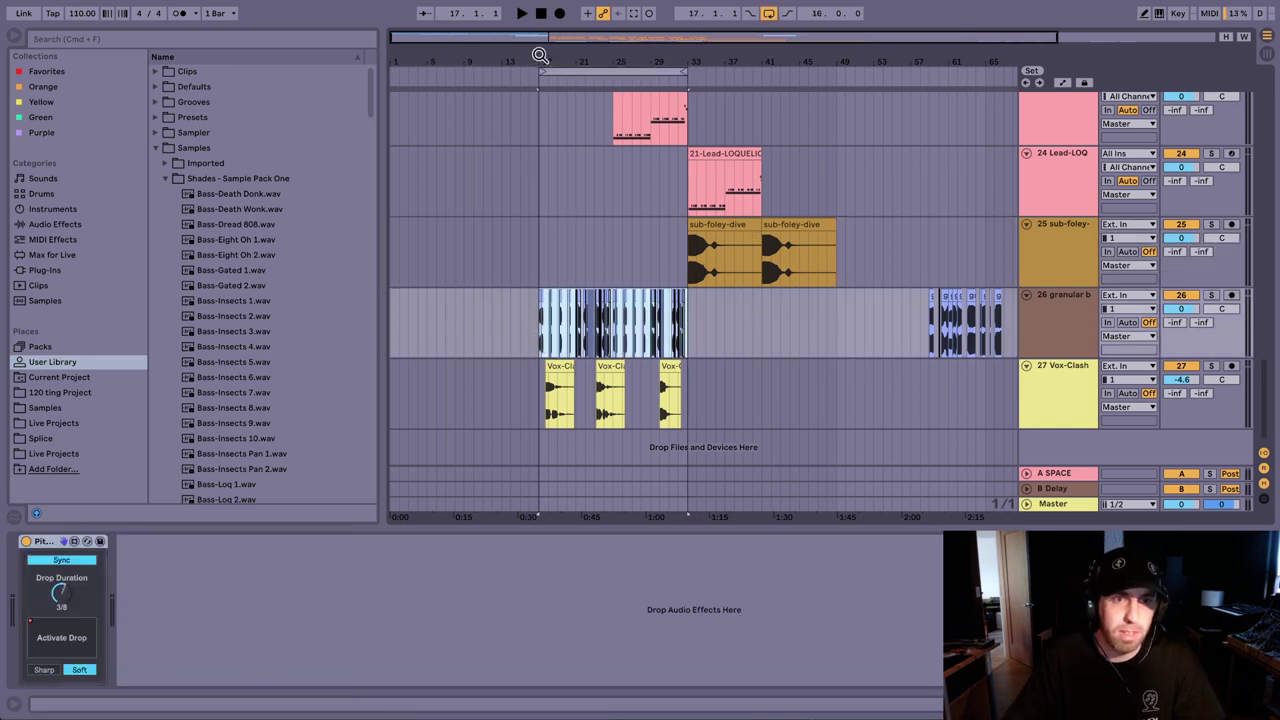
pyautogui.moveTo(541, 59); pyautogui.dragTo(541, 180)
pyautogui.press('space')
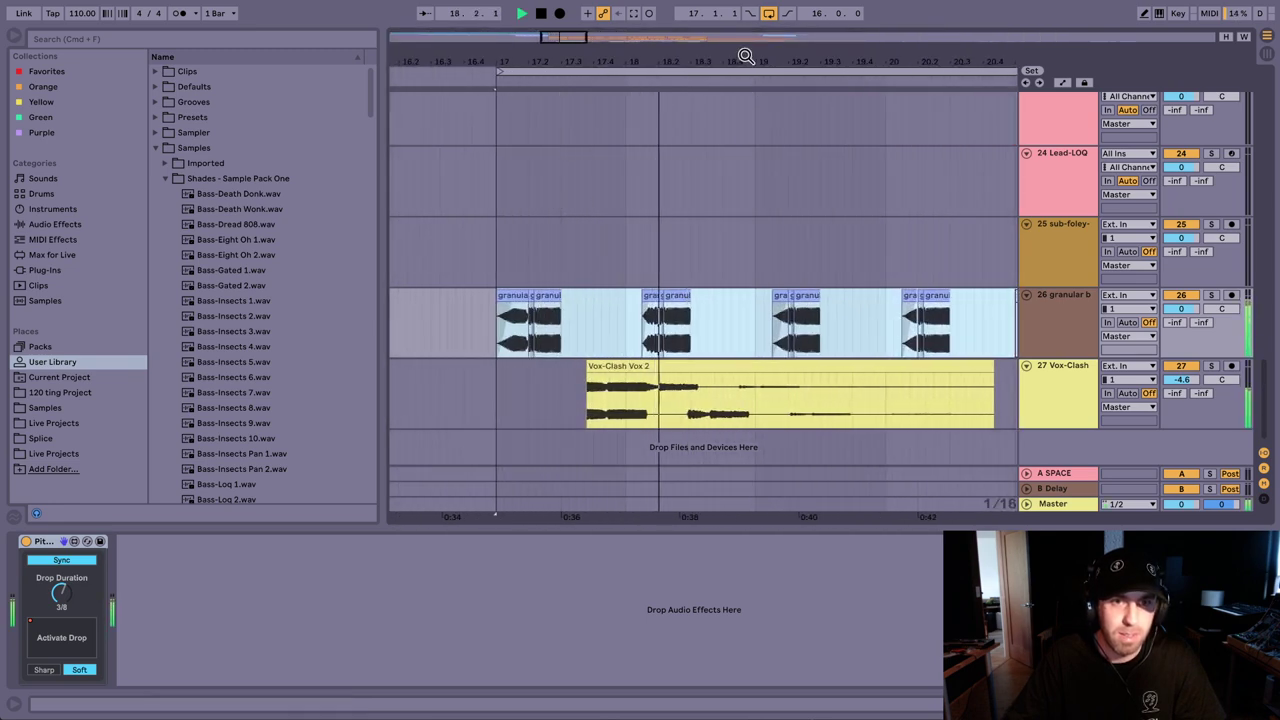
# Step: Lower the Vox-Clash track's volume to -5.9 dB while the loop plays, and stop playback in bar 21
pyautogui.moveTo(746, 57); pyautogui.dragTo(660, 2)
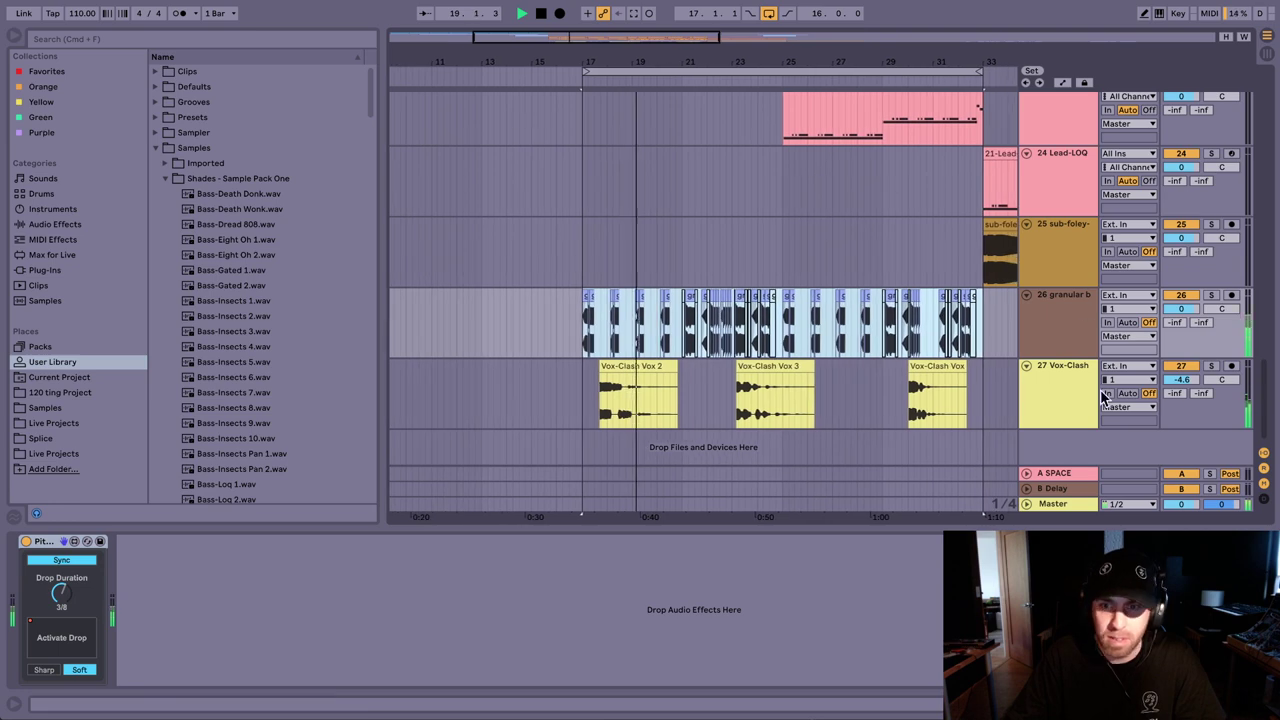
pyautogui.moveTo(1181, 380); pyautogui.dragTo(1181, 383)
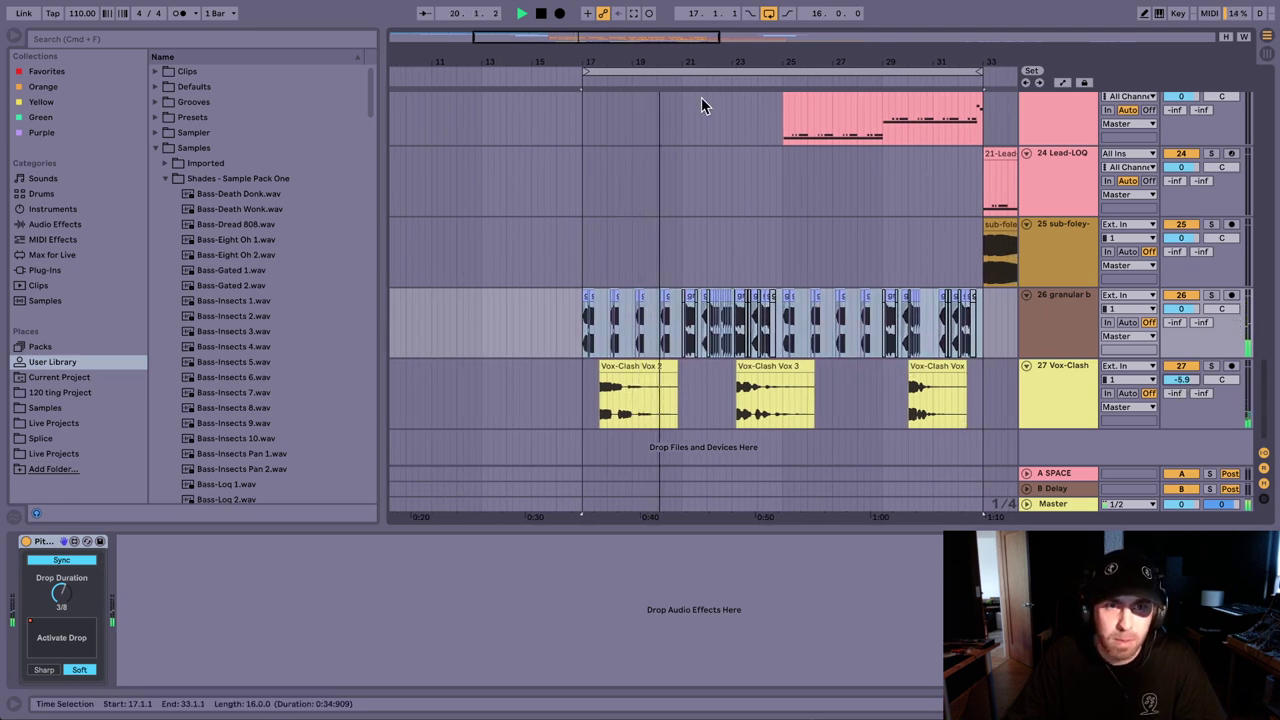
pyautogui.moveTo(680, 62); pyautogui.dragTo(680, 160)
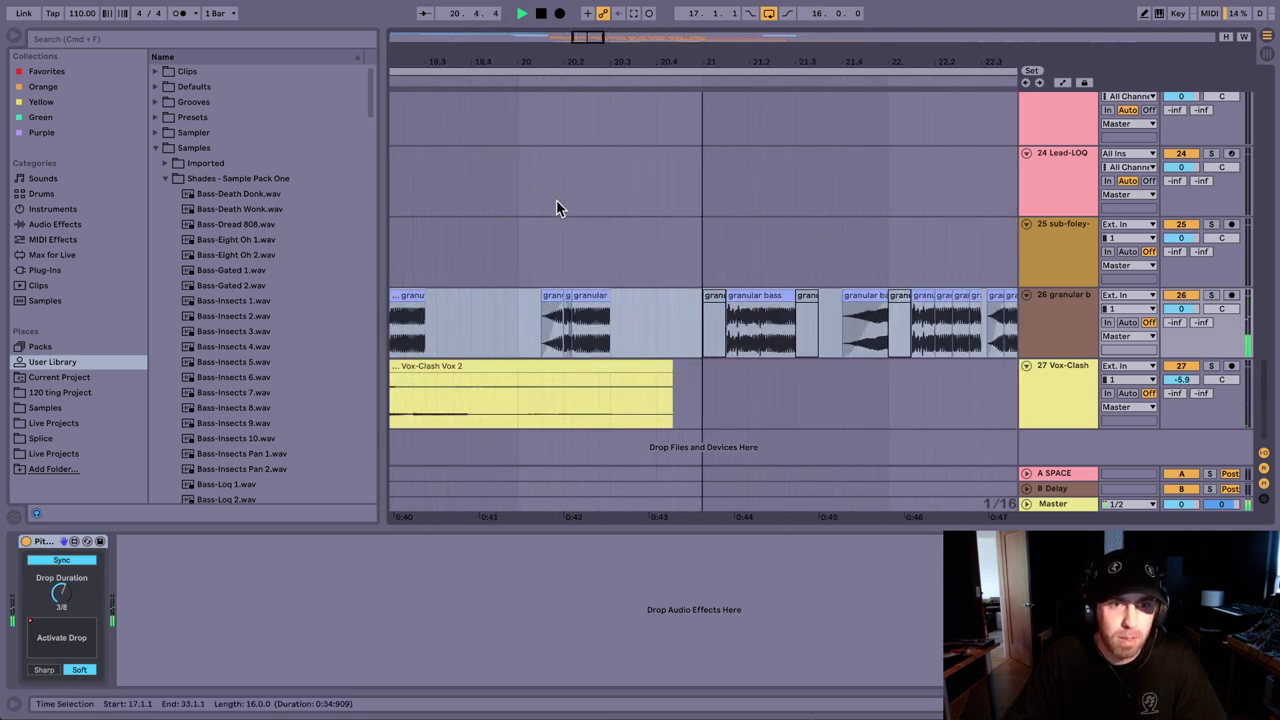
pyautogui.press('space')
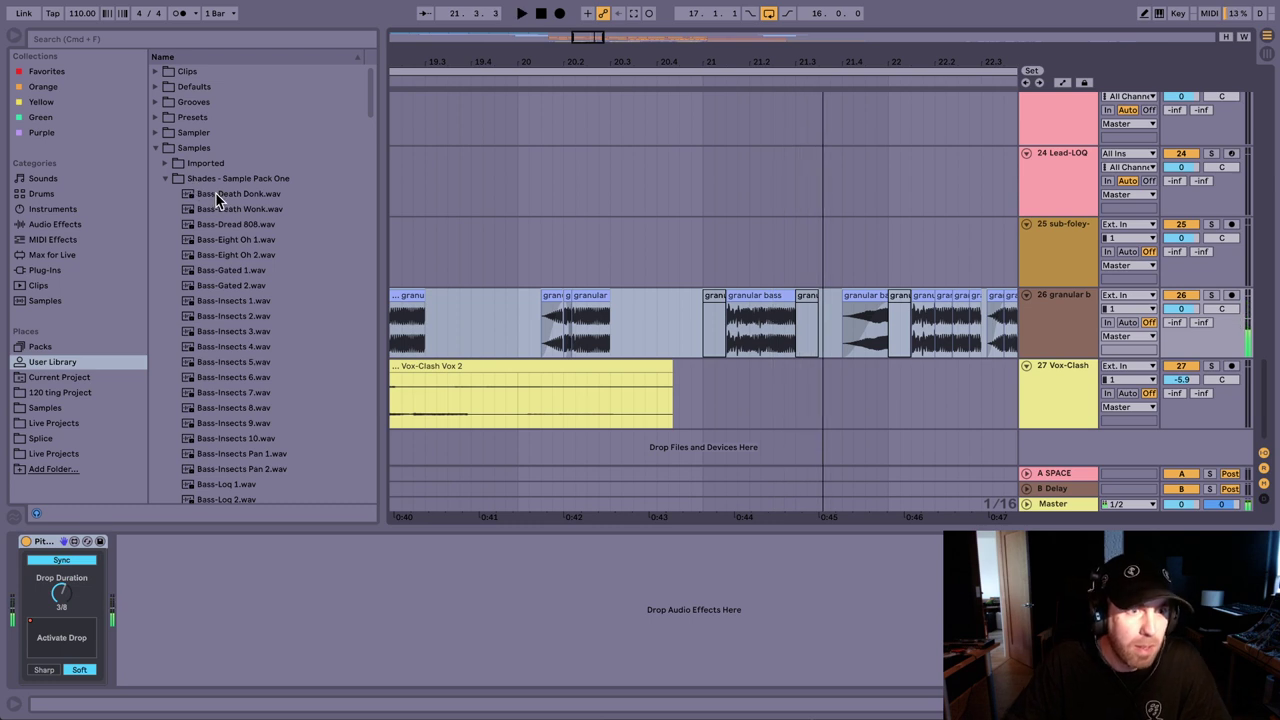
# Step: Place Bass-Death Donk.wav at 20.3.3 on a new track below the granular bass, unwarp it and split it at 21.3.3
pyautogui.moveTo(216, 192); pyautogui.dragTo(638, 380)
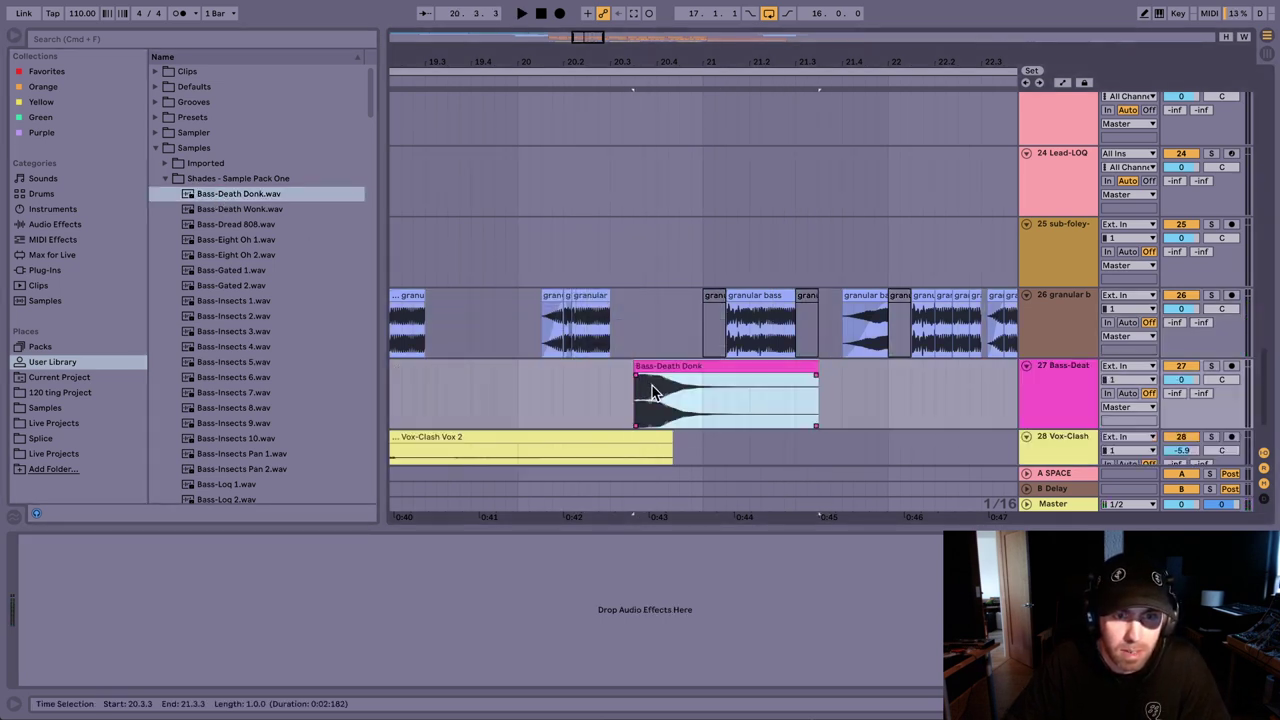
pyautogui.doubleClick(663, 362)
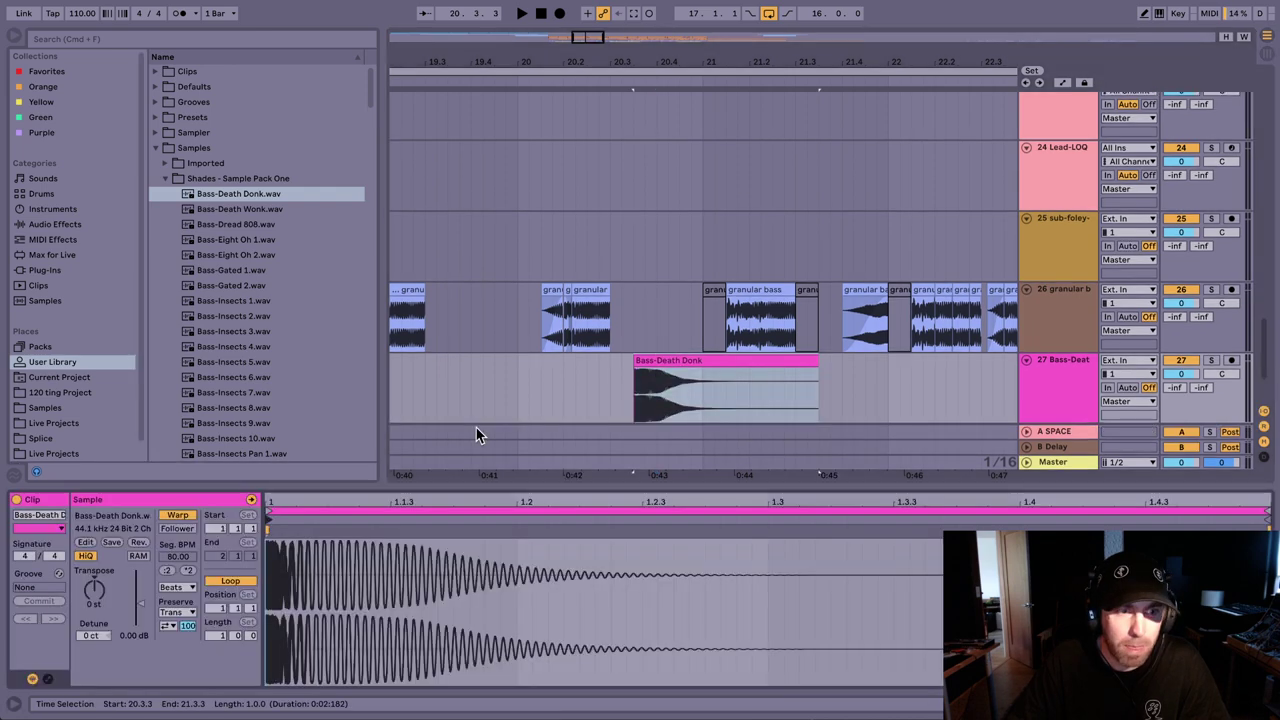
pyautogui.click(177, 514)
pyautogui.press('super+e')
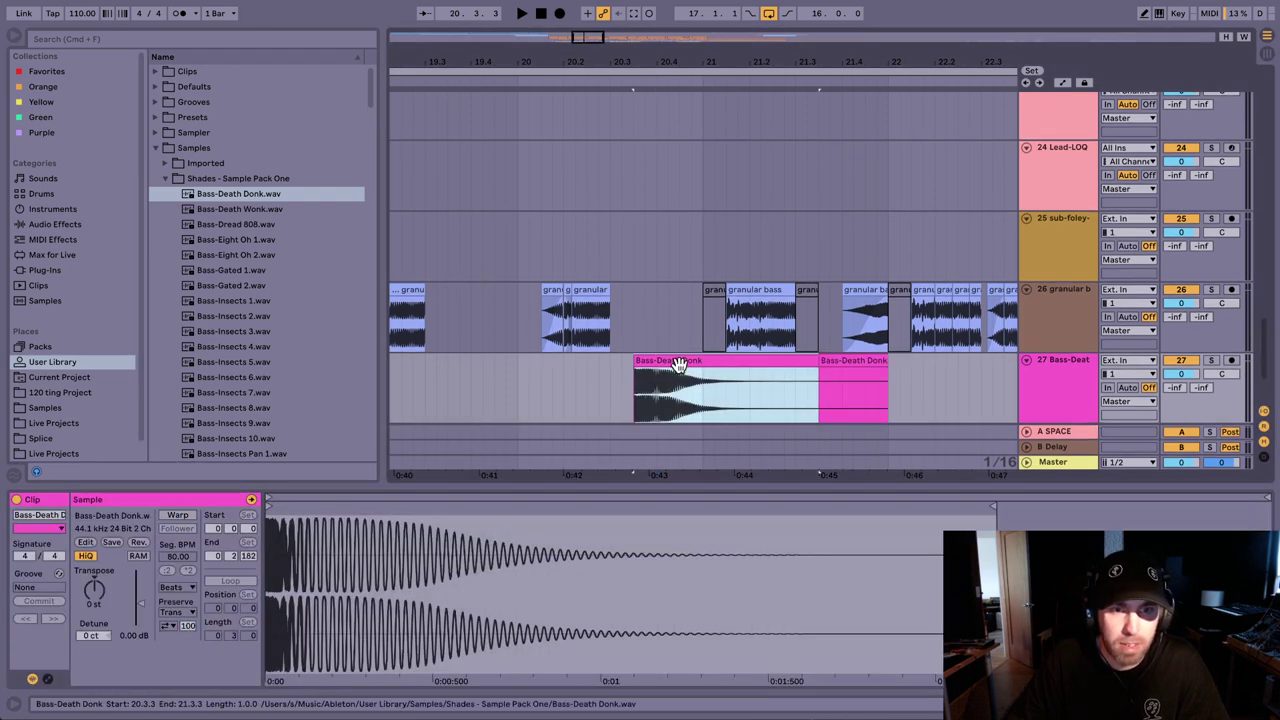
# Step: Split the first Bass-Death Donk clip at 20.4.1 and deactivate its remainder up to 21.3.3
pyautogui.click(663, 383)
pyautogui.moveTo(660, 390); pyautogui.dragTo(818, 390)
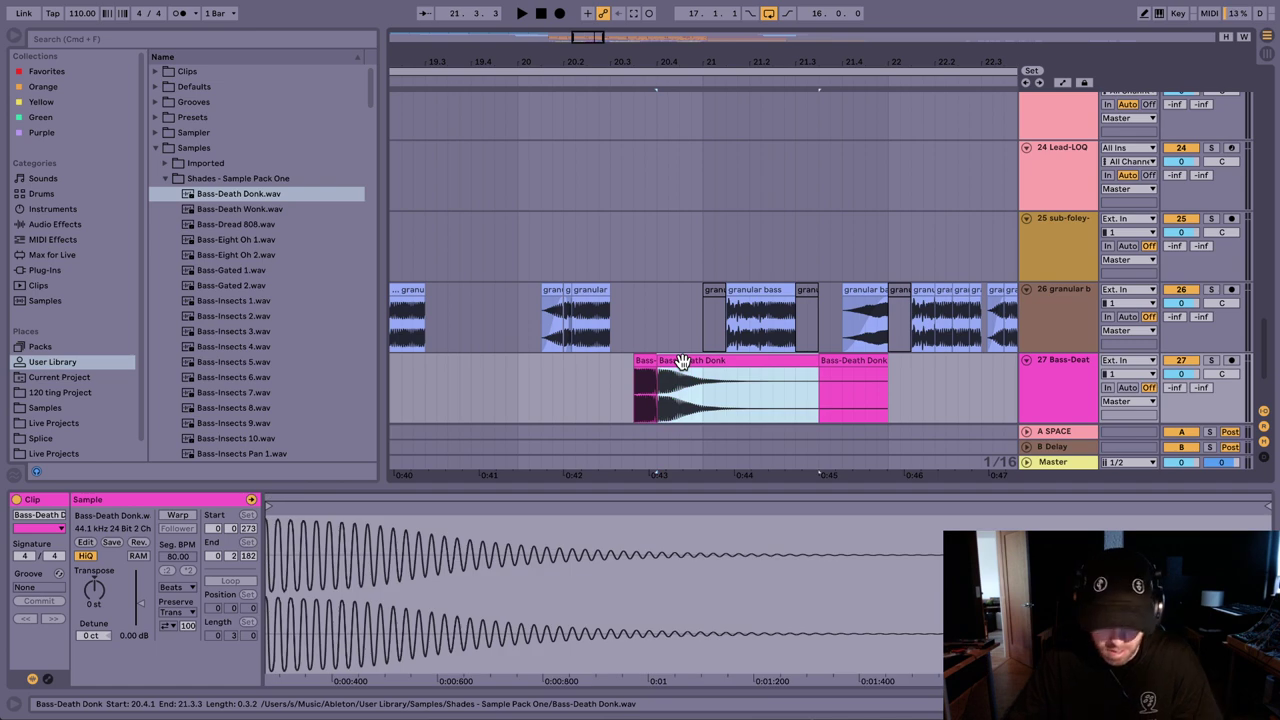
pyautogui.press('0')
# Step: Delete the section from 20.3.3 to 20.4.1 on the Kick-Mod track and the Hat-Virus track directly below it
pyautogui.click(630, 285)
pyautogui.scroll(10, 632, 275)
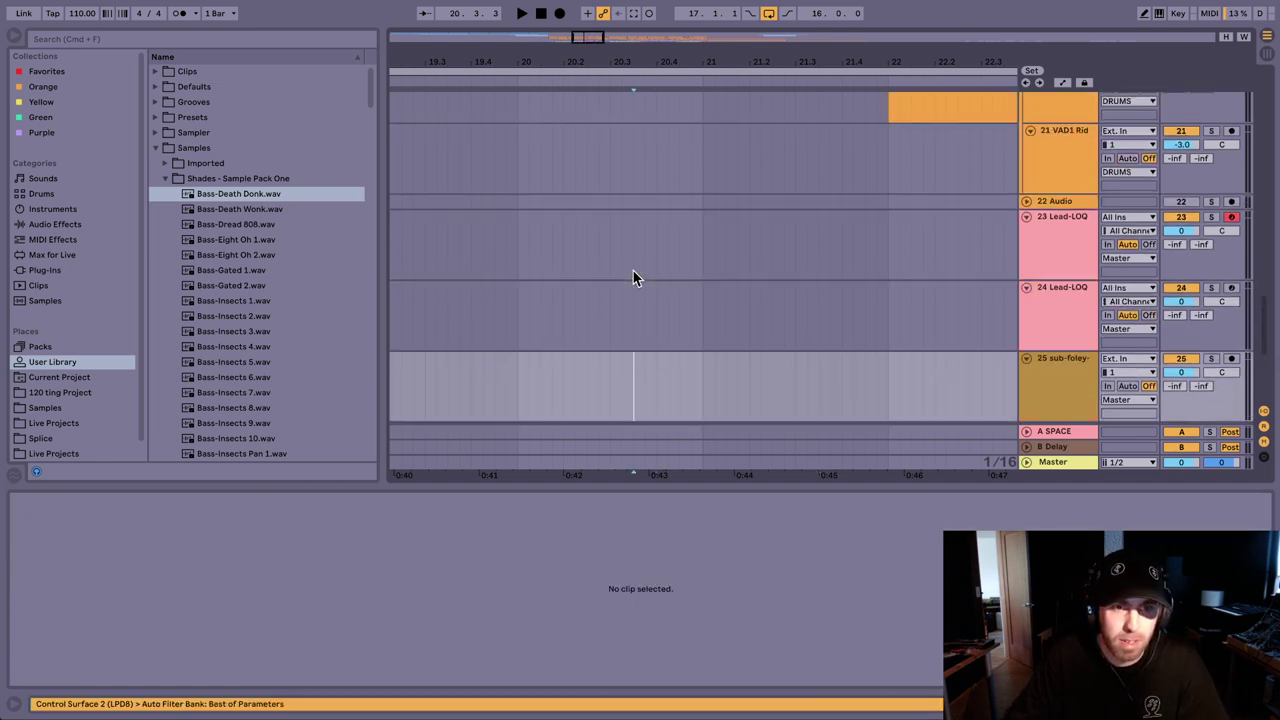
pyautogui.scroll(3, 632, 277)
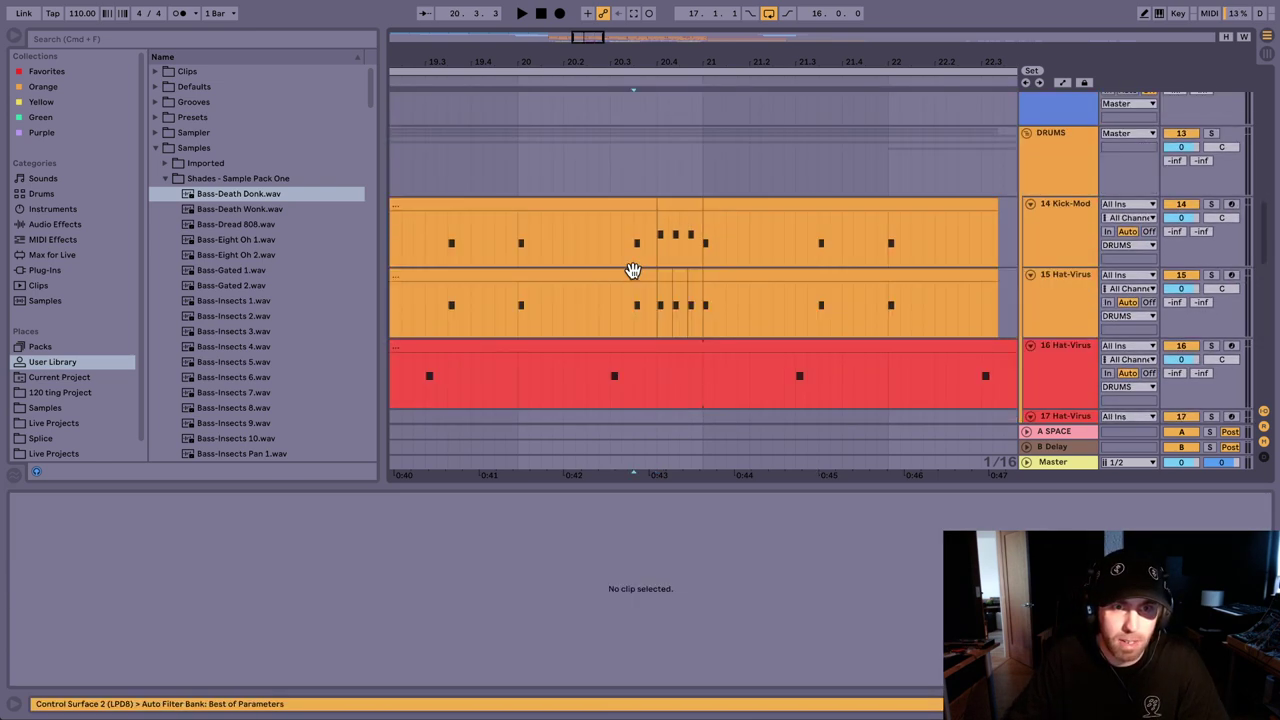
pyautogui.moveTo(636, 308); pyautogui.dragTo(659, 242)
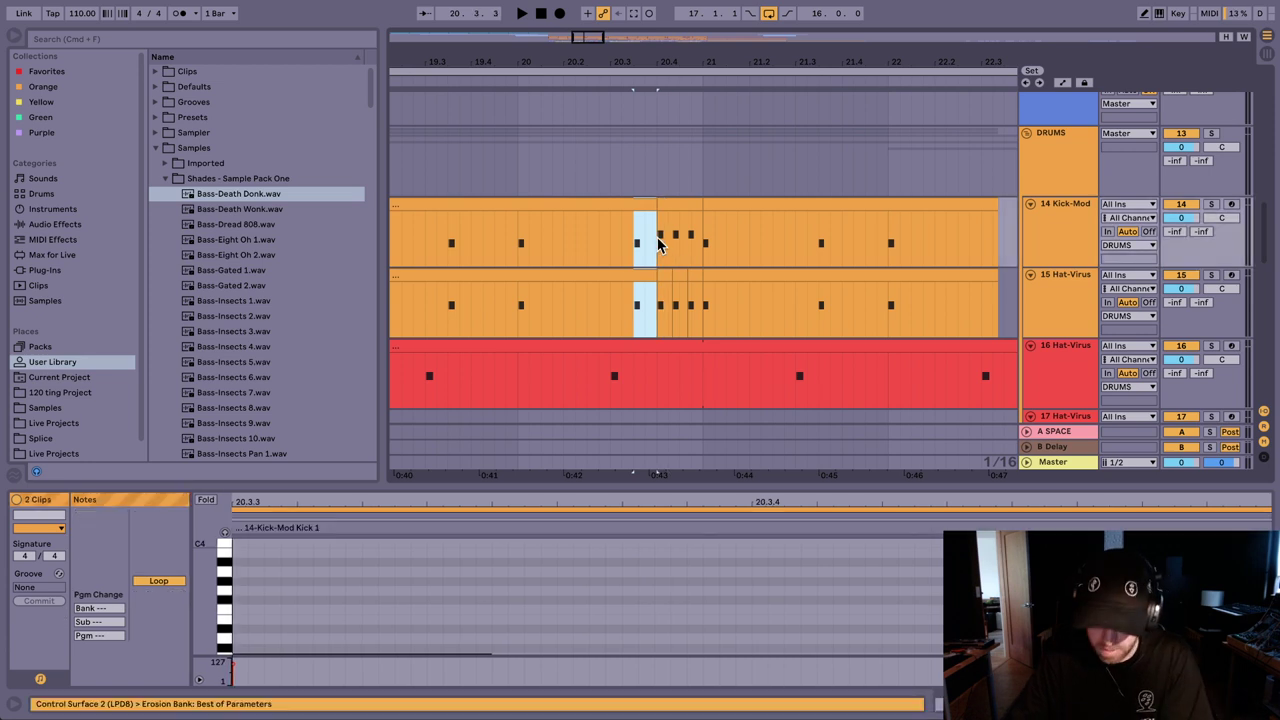
pyautogui.press('Delete')
# Step: Play the arrangement from 20.1 and again from 19.4.1 to hear the Bass-Death Donk hit, stopping in bar 23
pyautogui.click(518, 247)
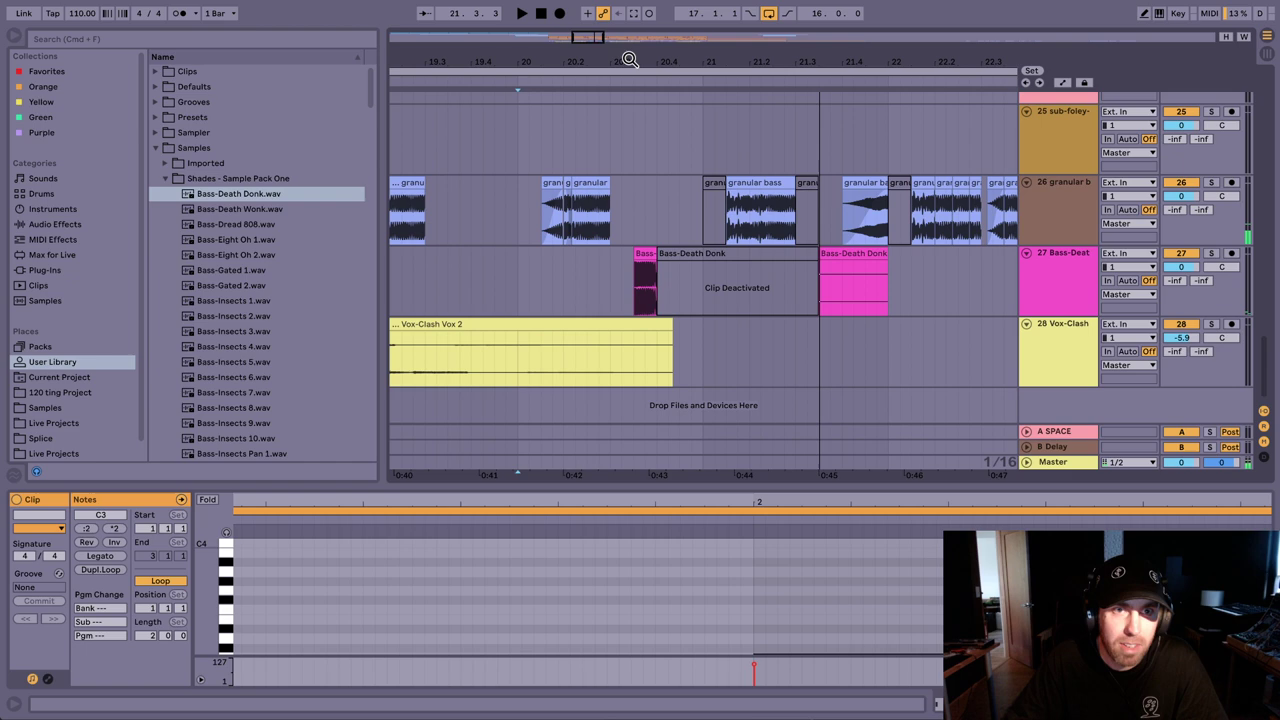
pyautogui.moveTo(629, 57); pyautogui.dragTo(629, 45)
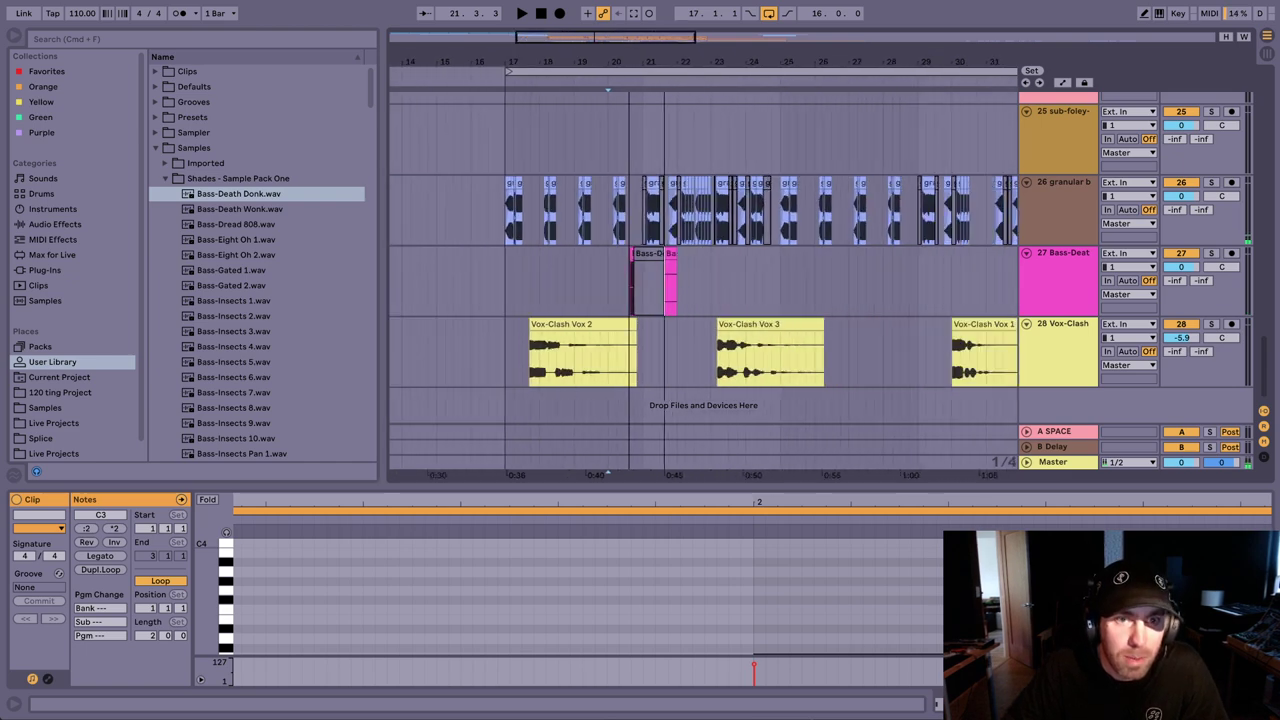
pyautogui.click(610, 165)
pyautogui.press('space')
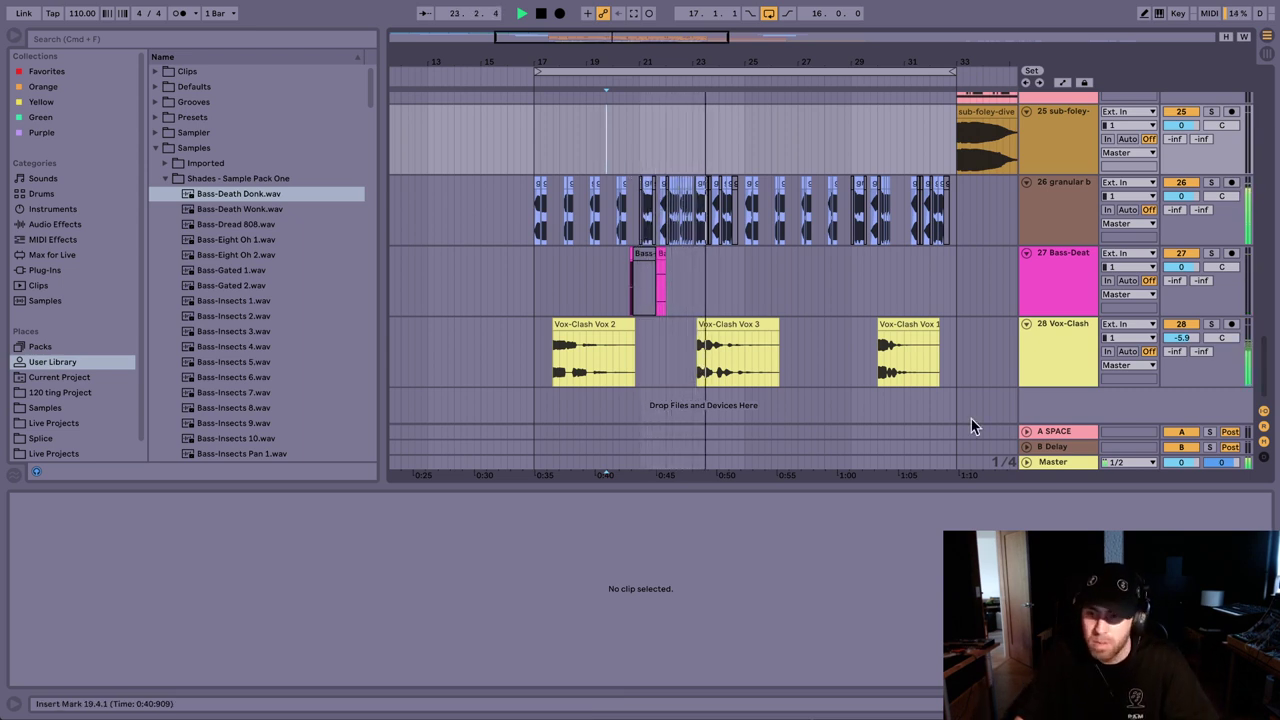
pyautogui.press('space')
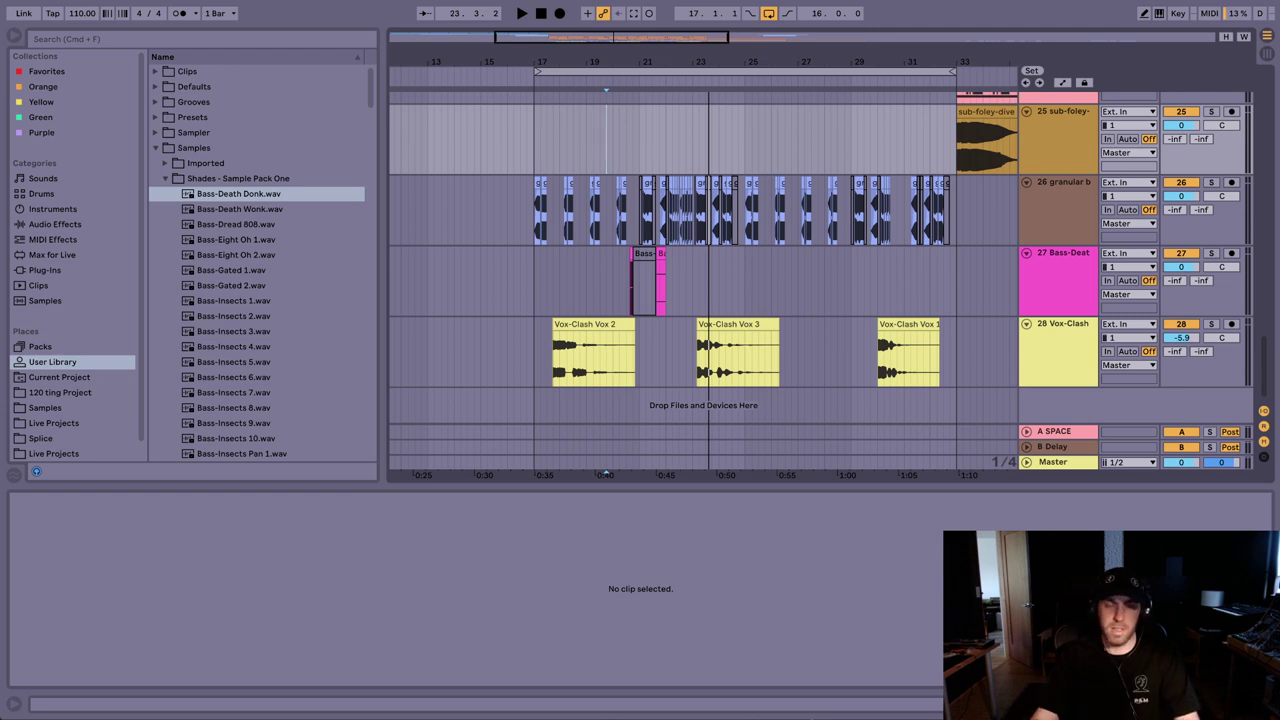
# Step: Insert a MIDI track below Vox-Clash, load Operator on it and arm it for recording
pyautogui.click(1035, 340)
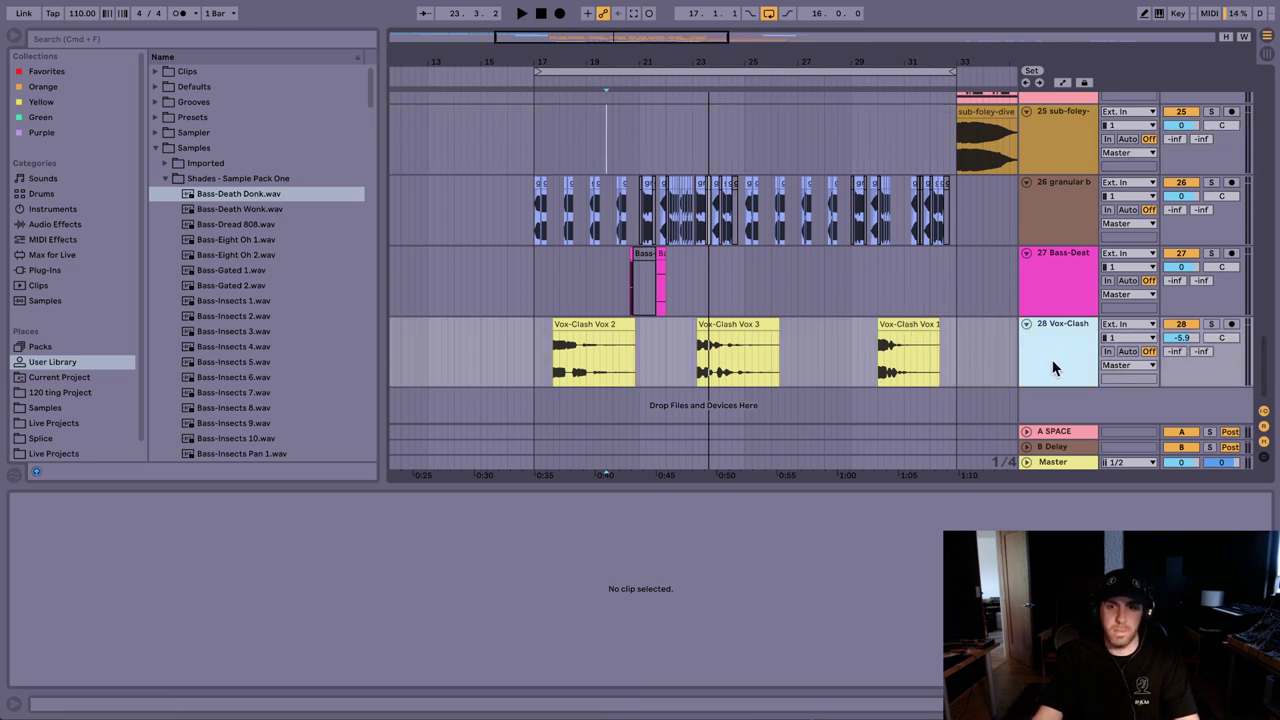
pyautogui.press('super+shift+t')
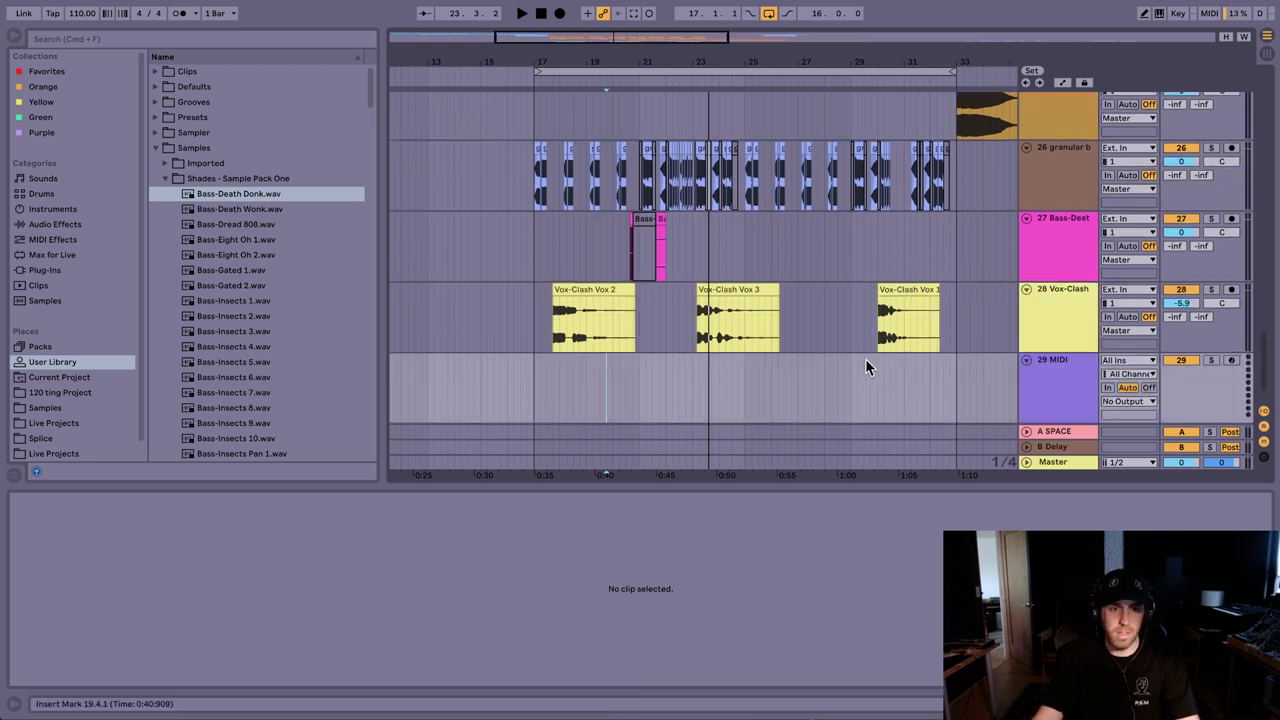
pyautogui.press('super+f')
pyautogui.write('operat')
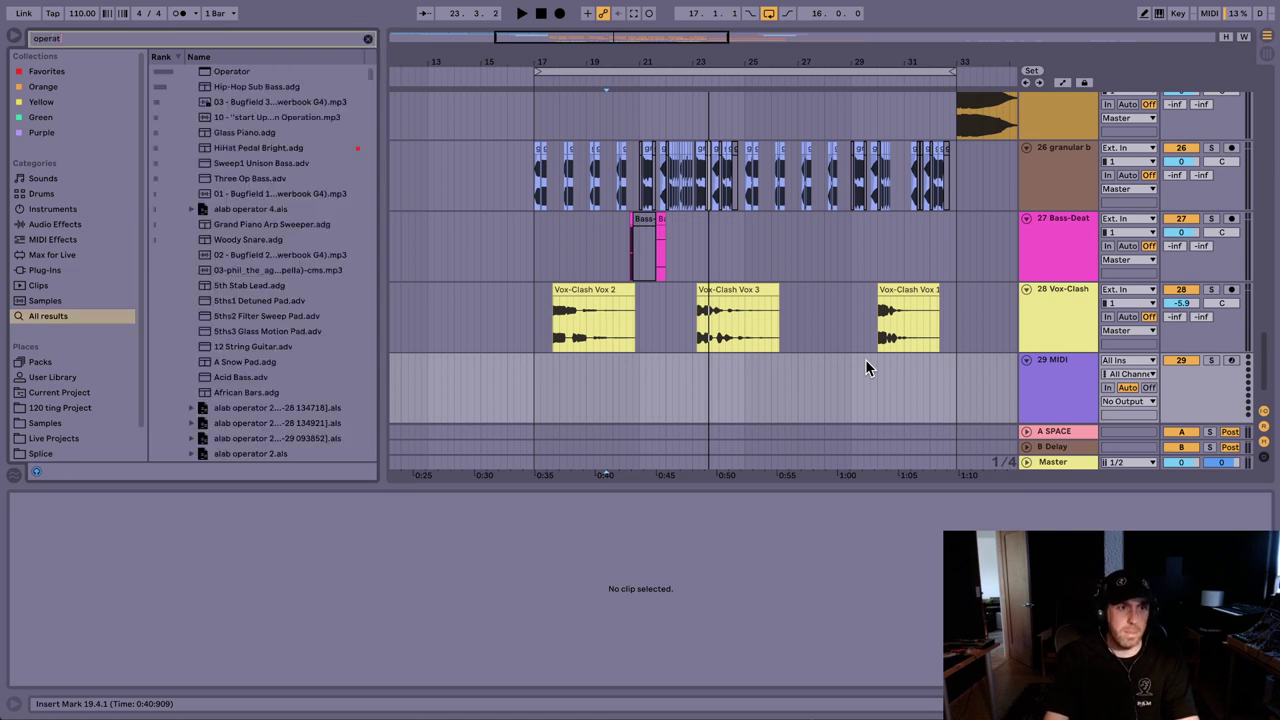
pyautogui.press('Down')
pyautogui.press('Return')
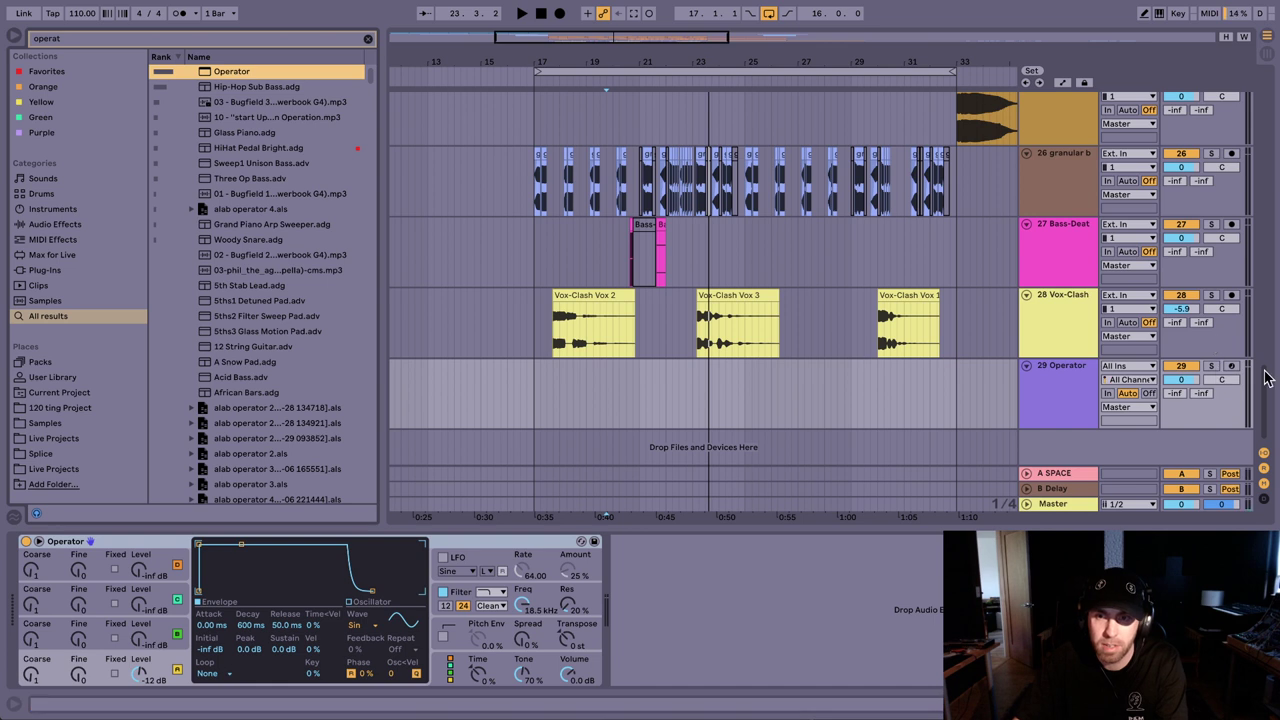
pyautogui.click(1231, 366)
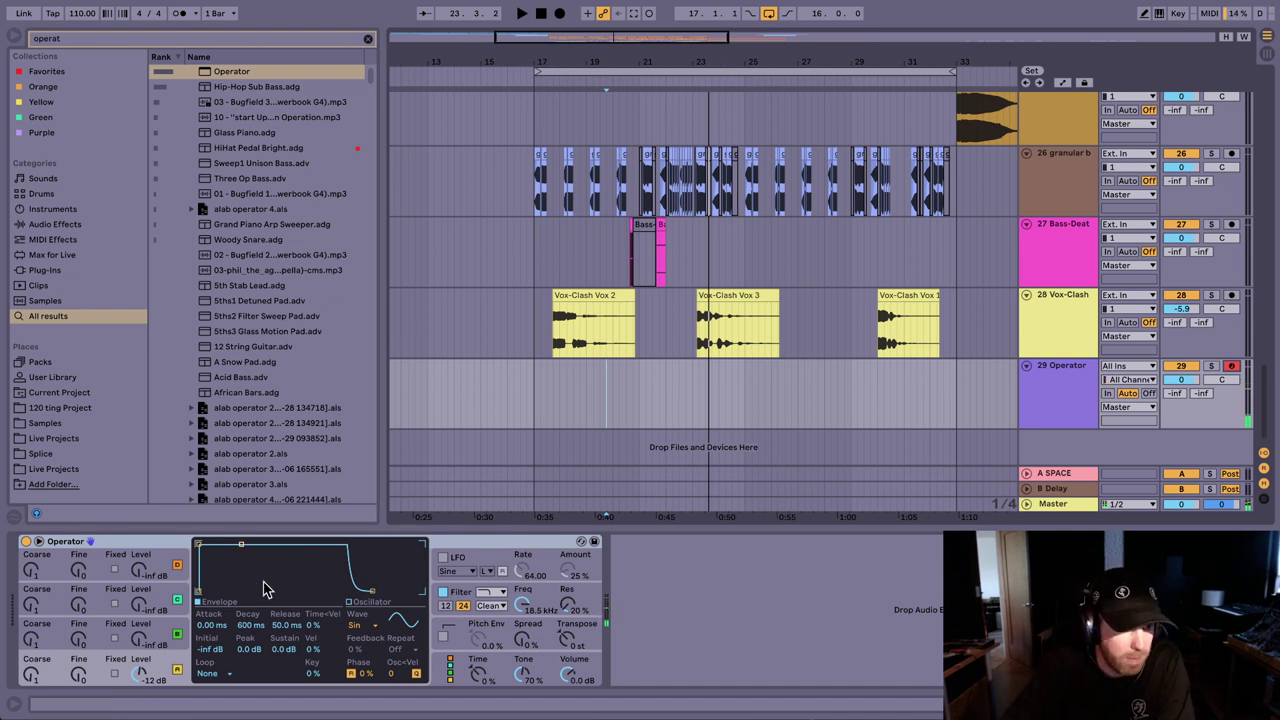
# Step: Set Operator's oscillator B to coarse 4 and level -12 dB, with its envelope sustain at -inf dB
pyautogui.click(148, 625)
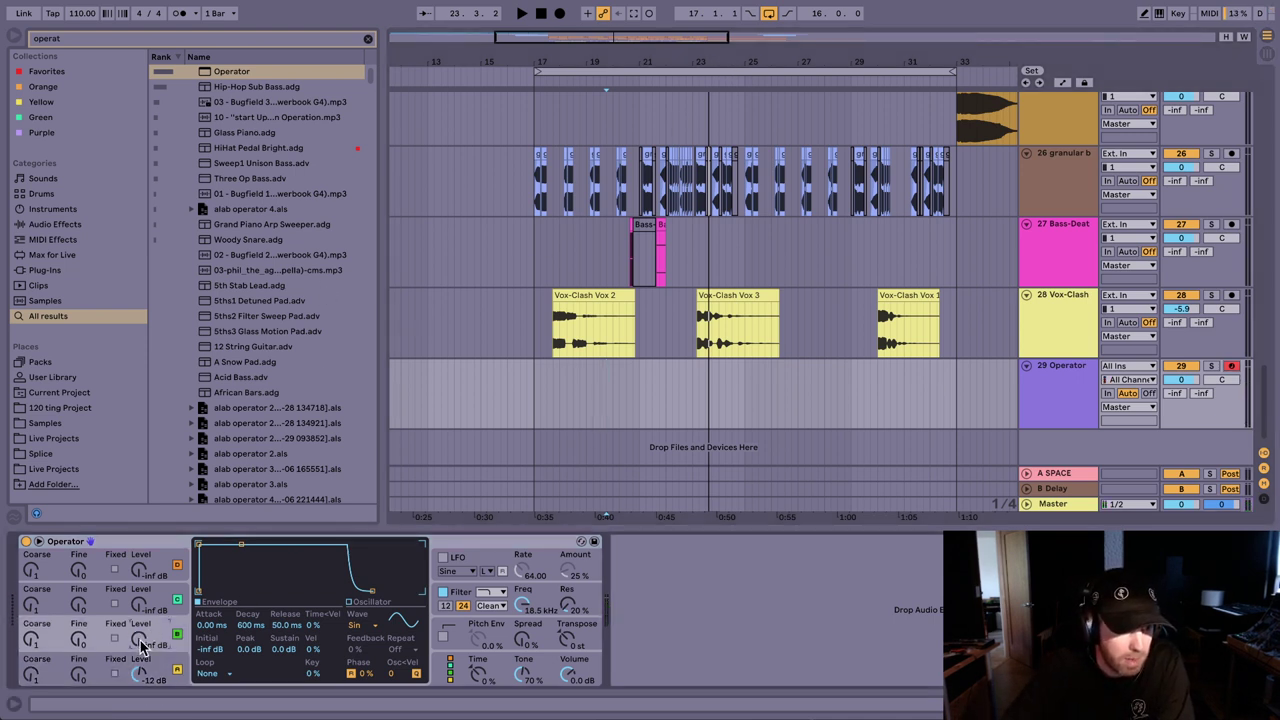
pyautogui.press('Return')
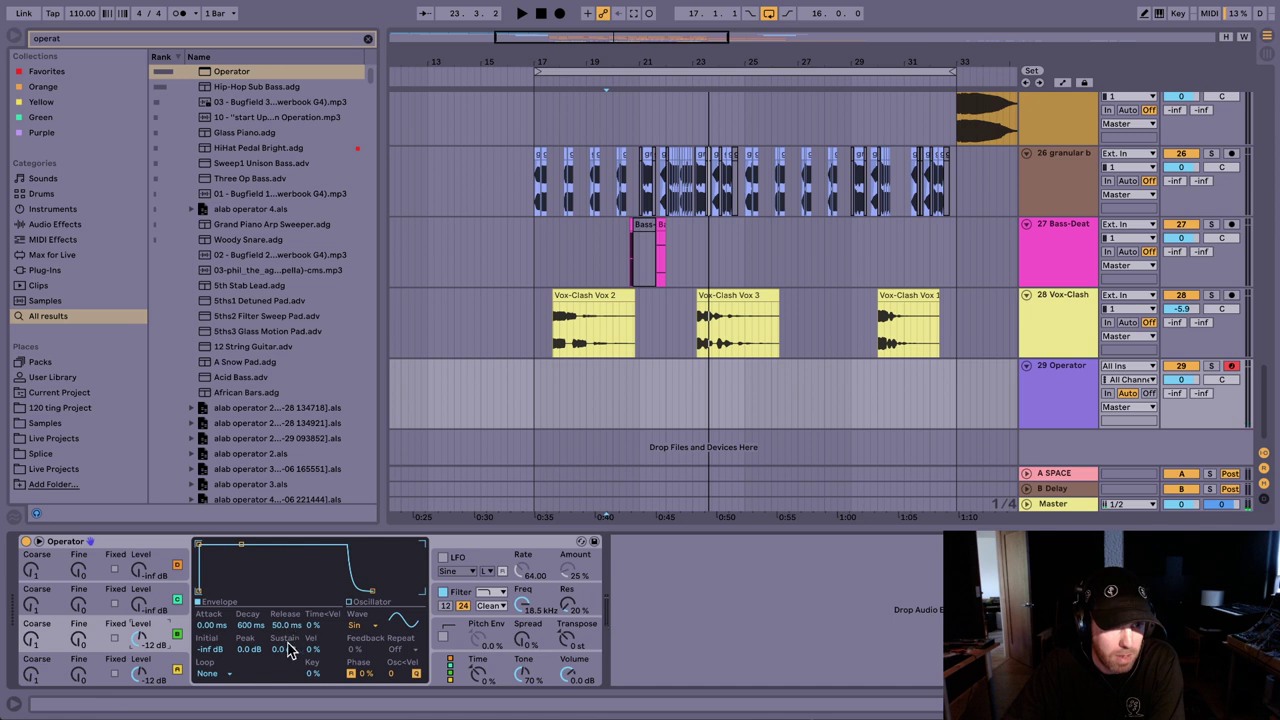
pyautogui.moveTo(285, 649); pyautogui.dragTo(270, 715)
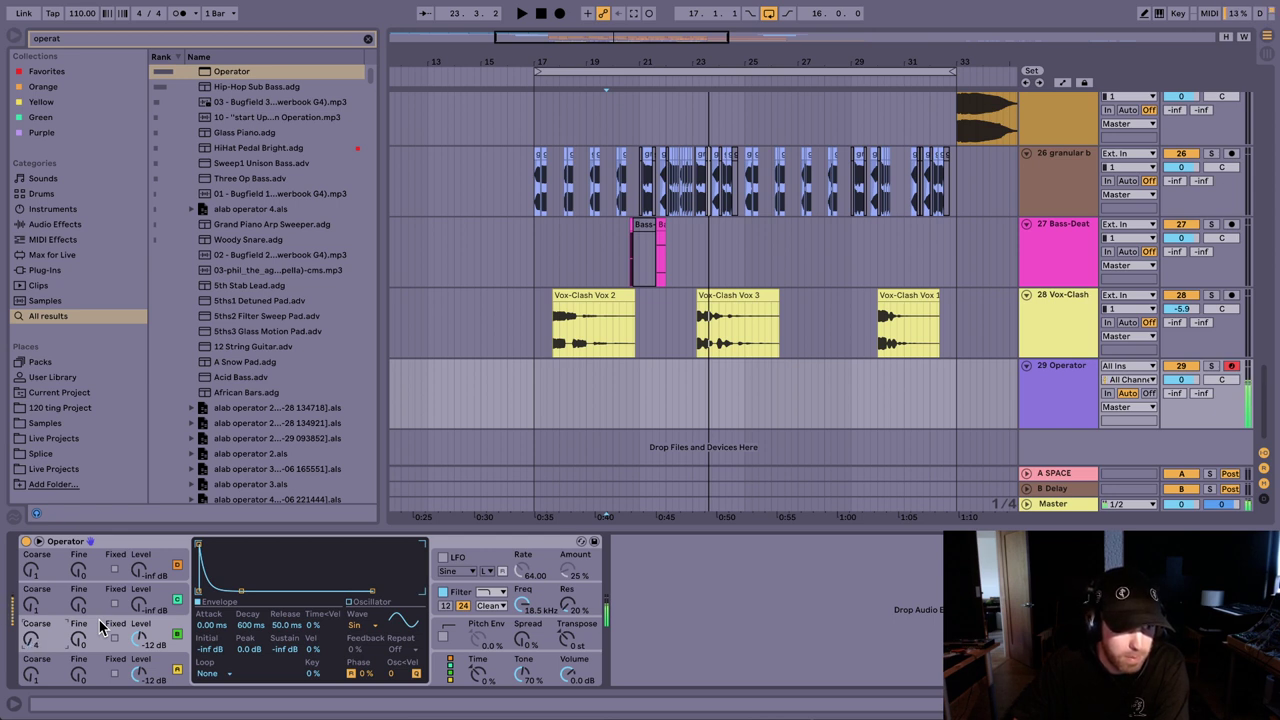
# Step: Lengthen oscillator A's envelope release and set oscillator B's release to 1.37 s
pyautogui.click(168, 668)
pyautogui.moveTo(372, 590); pyautogui.dragTo(394, 597)
pyautogui.click(170, 632)
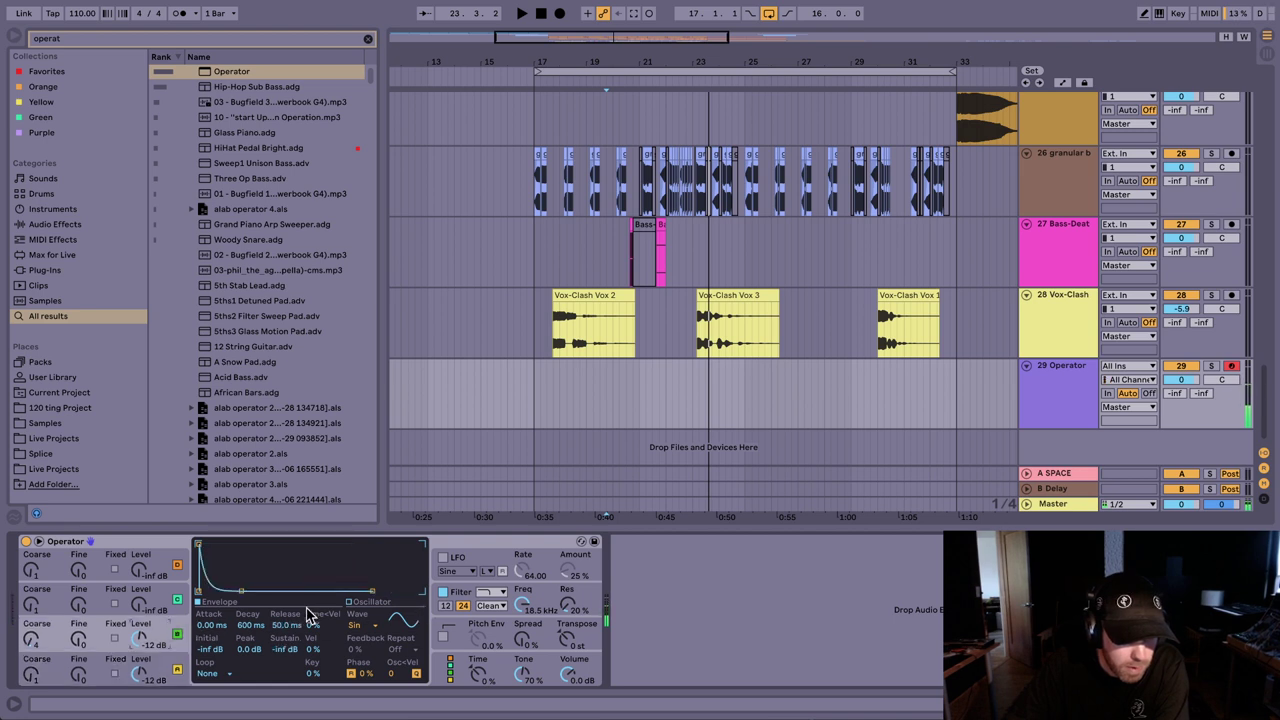
pyautogui.moveTo(291, 628); pyautogui.dragTo(291, 590)
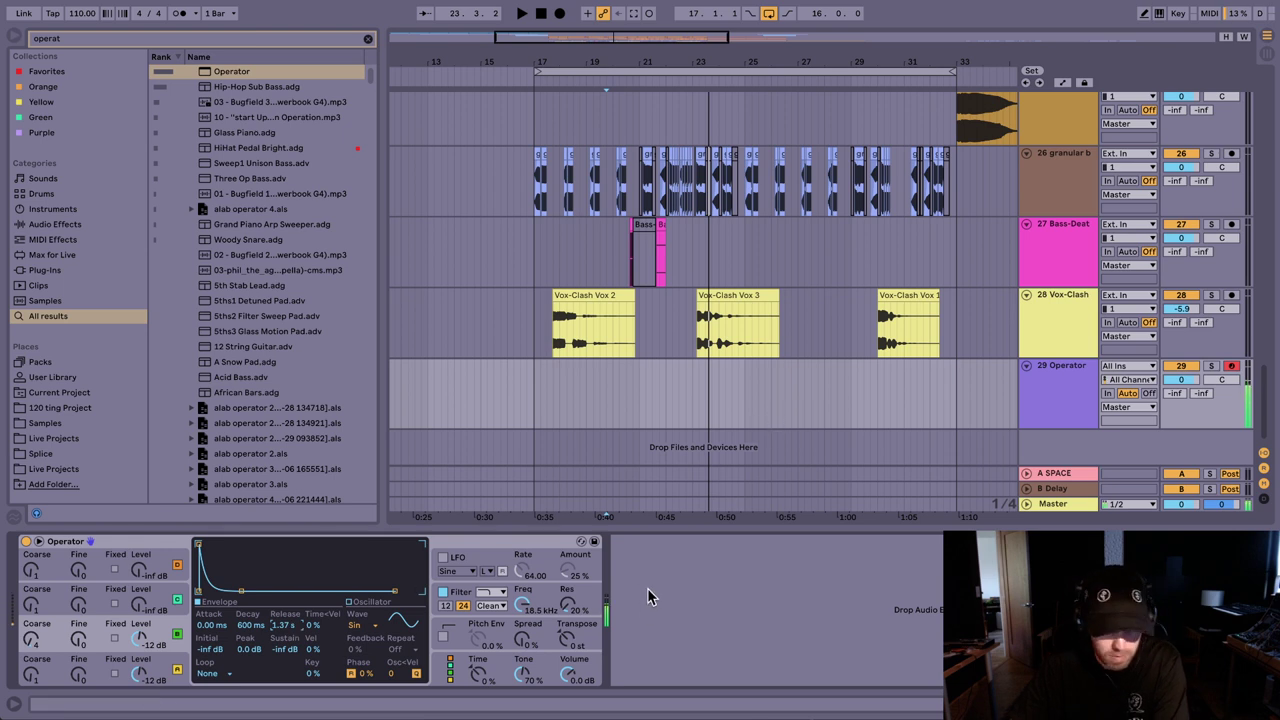
# Step: Add an Amp and a ValhallaVintageVerb to the Operator track, with the reverb ahead of the Amp
pyautogui.hotkey('ctrl', 'f')
pyautogui.write('amp')
pyautogui.press('Down')
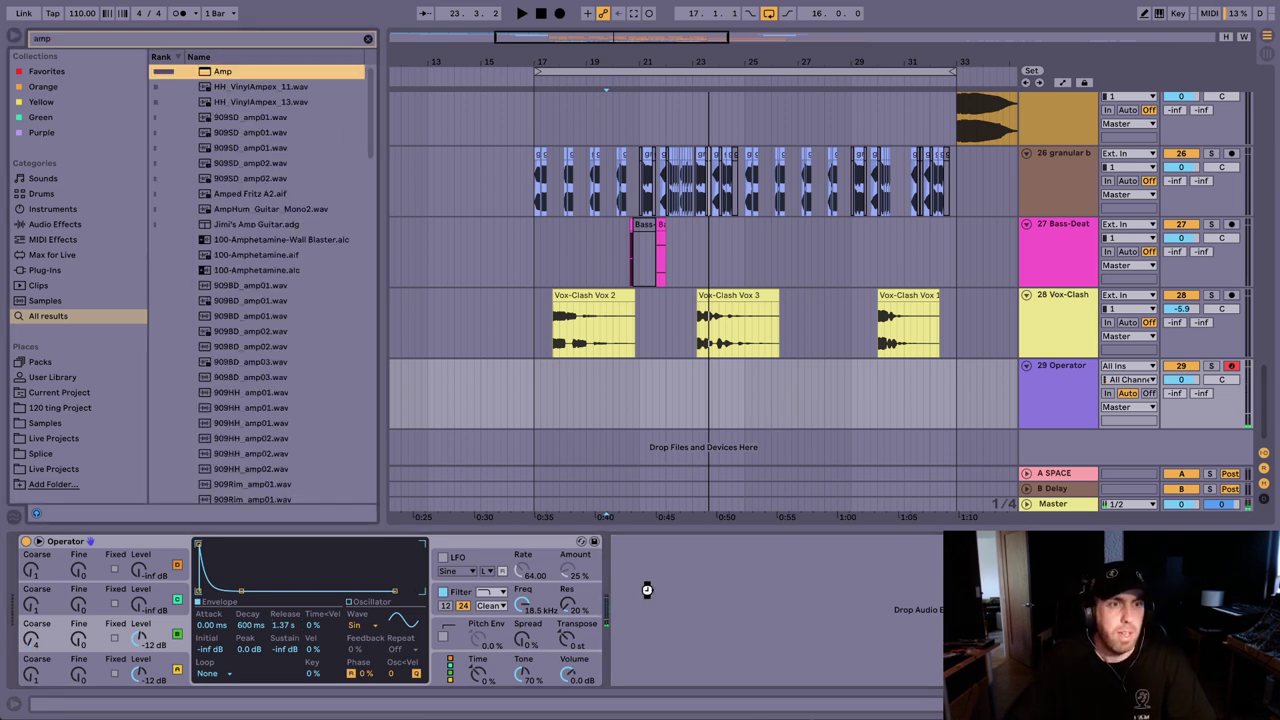
pyautogui.press('Return')
pyautogui.hotkey('ctrl', 'f')
pyautogui.write('valha')
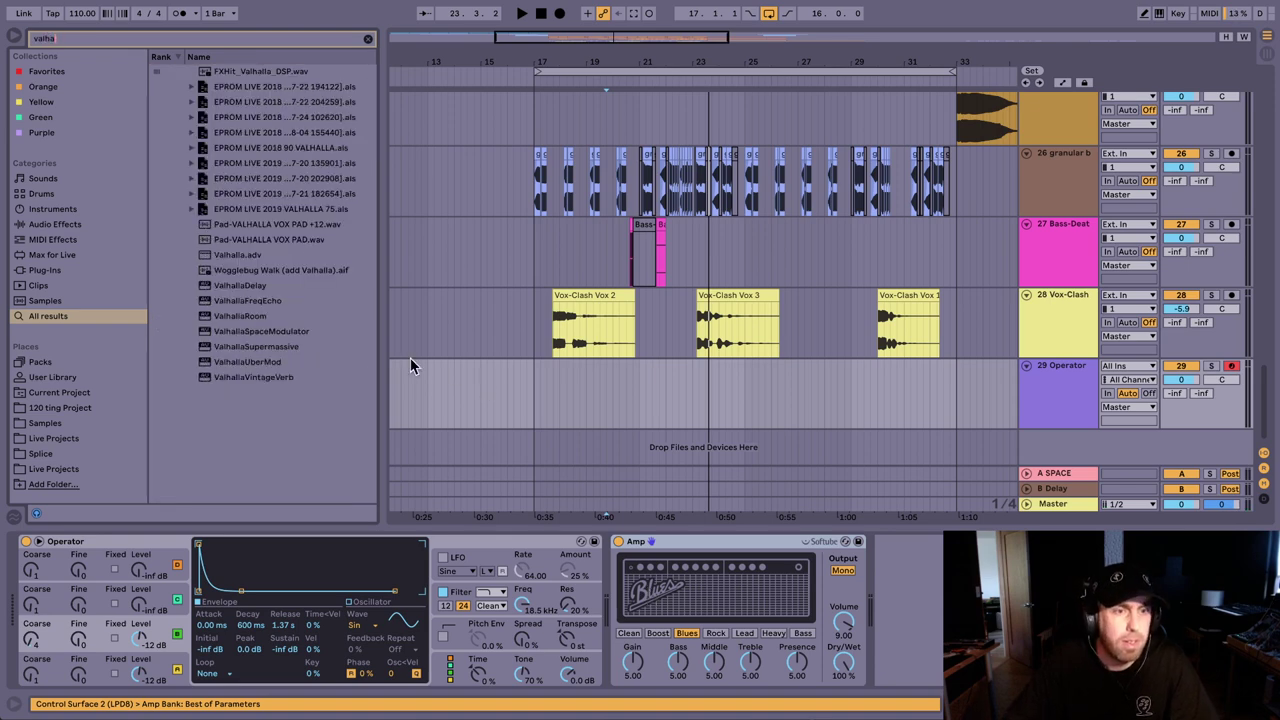
pyautogui.doubleClick(278, 381)
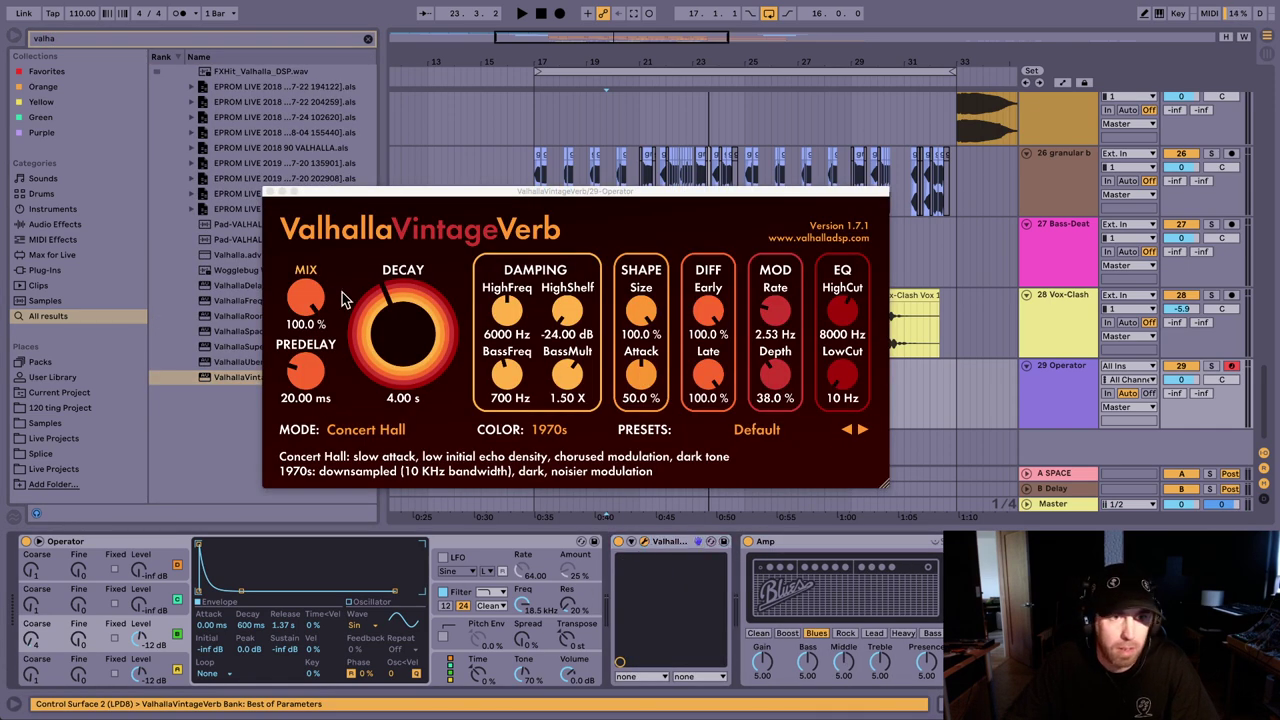
# Step: Shorten the ValhallaVintageVerb decay to 0.34 s and bring its mix down to 0%
pyautogui.moveTo(344, 298); pyautogui.dragTo(320, 420)
pyautogui.moveTo(392, 338); pyautogui.dragTo(402, 402)
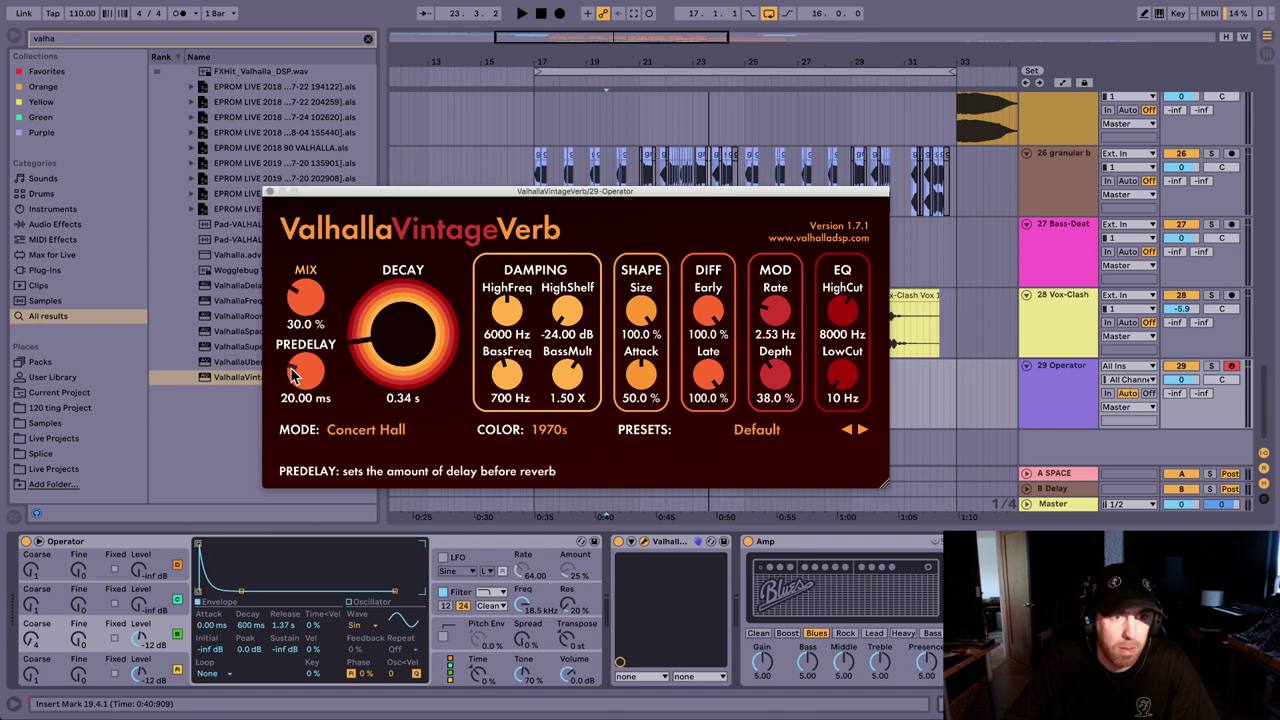
pyautogui.moveTo(301, 300); pyautogui.dragTo(318, 360)
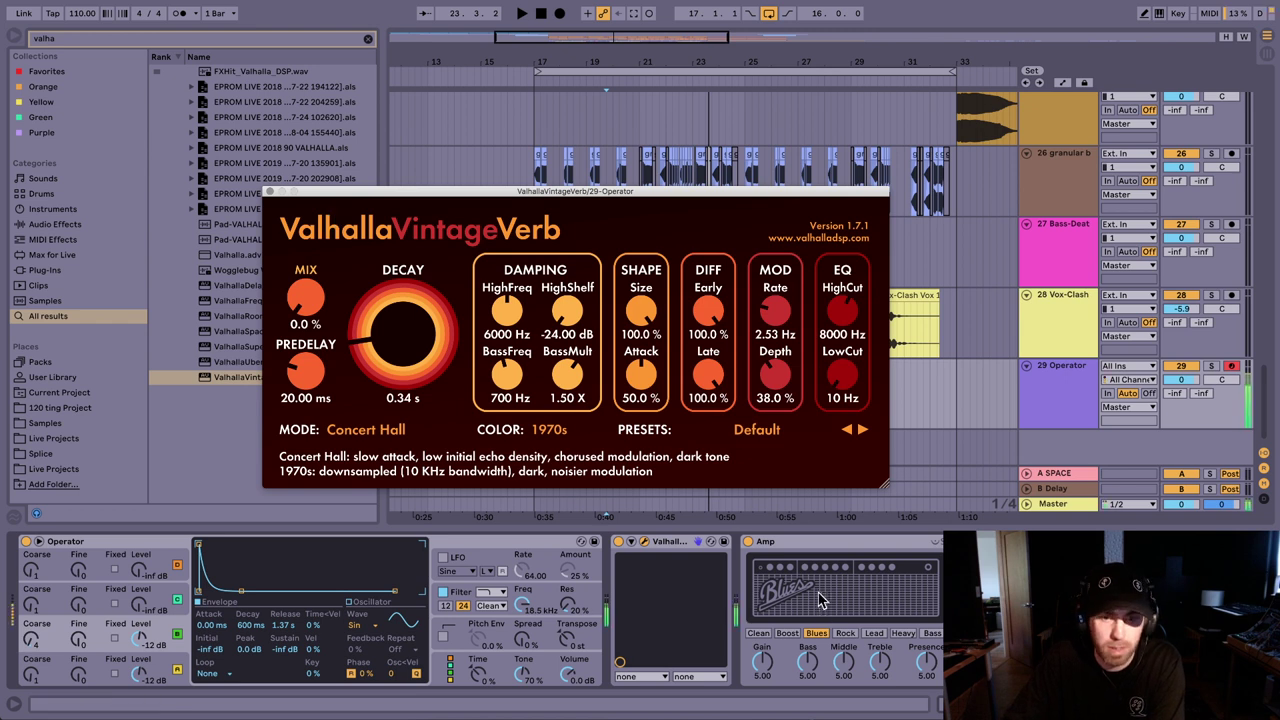
# Step: Audition the Amp's Rock, Lead and Heavy models, and settle on Rock with slightly reduced gain
pyautogui.click(845, 634)
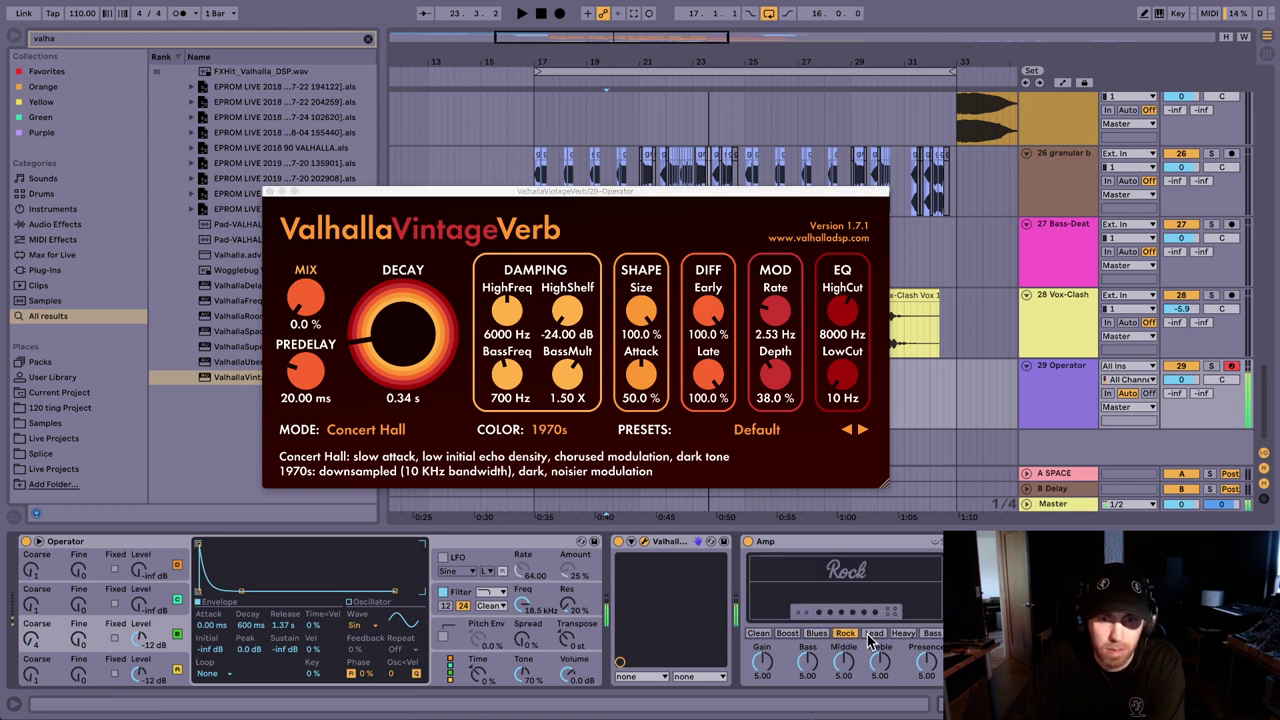
pyautogui.click(872, 636)
pyautogui.click(902, 636)
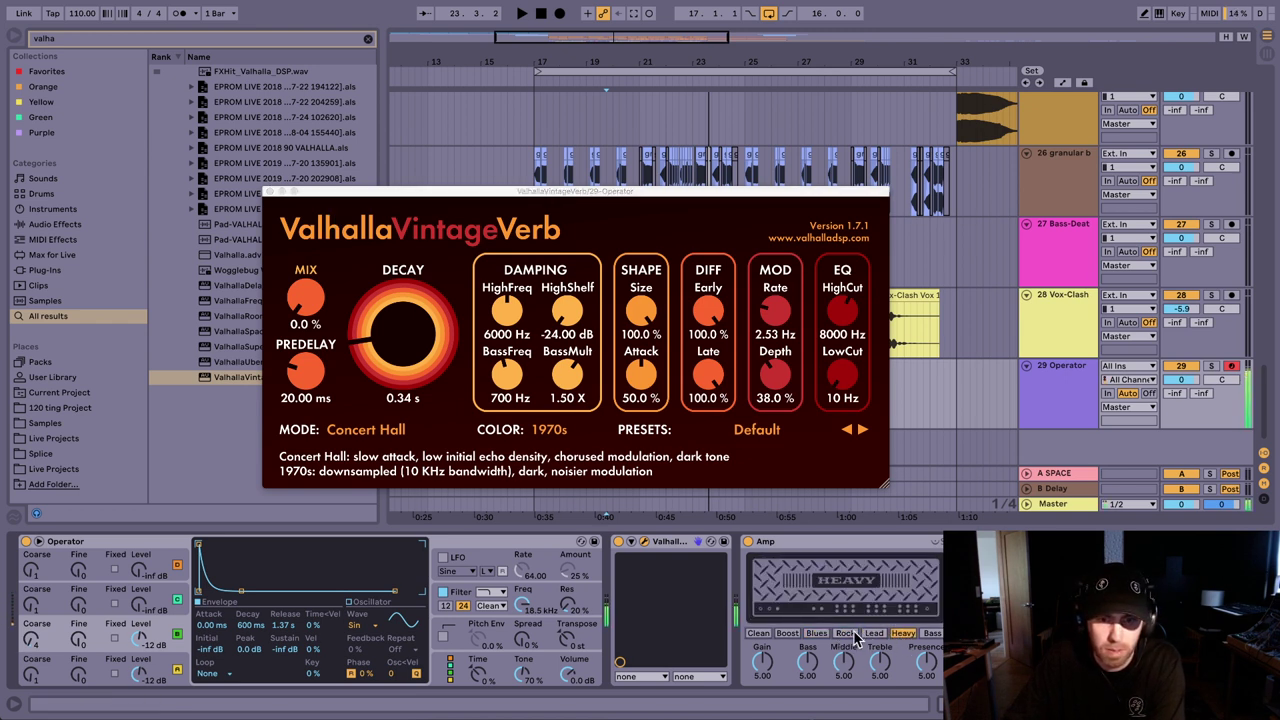
pyautogui.click(852, 636)
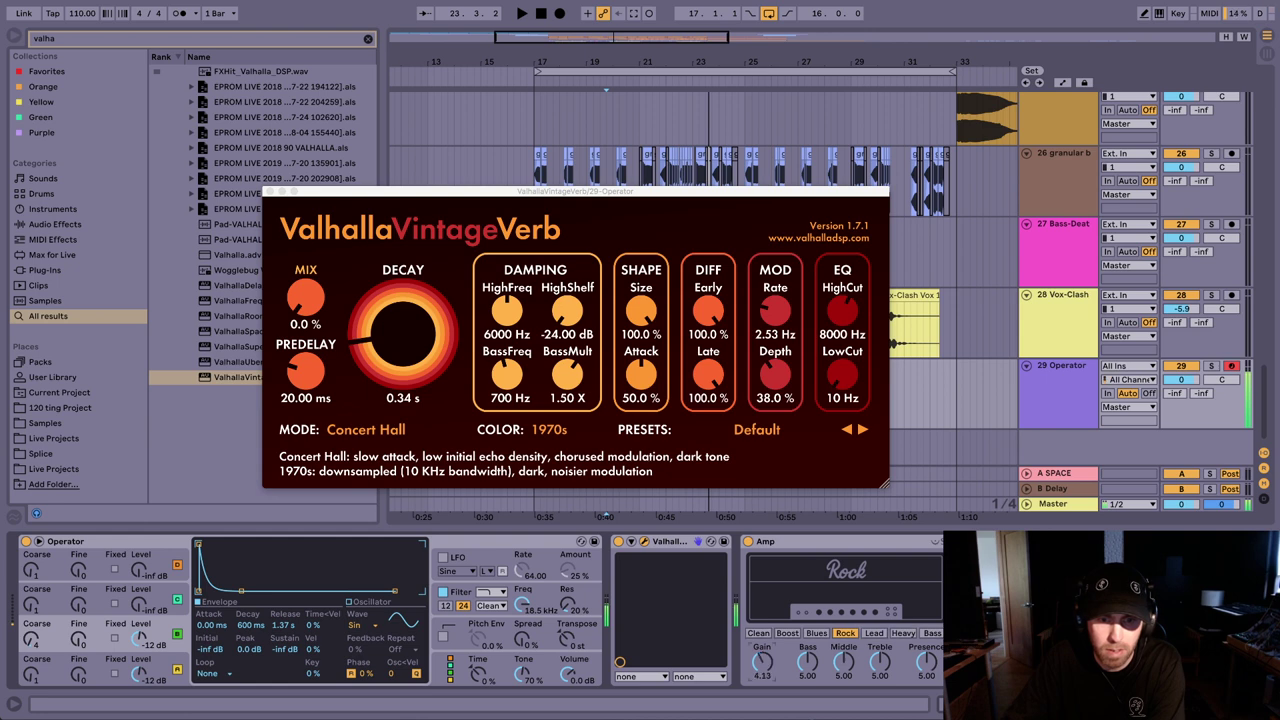
# Step: Set the ValhallaVintageVerb to 8% mix, 0.24 s decay, 0.55 X BassMult, 180 Hz low cut and 9470 Hz high cut
pyautogui.moveTo(313, 307); pyautogui.dragTo(313, 292)
pyautogui.moveTo(422, 349); pyautogui.dragTo(422, 355)
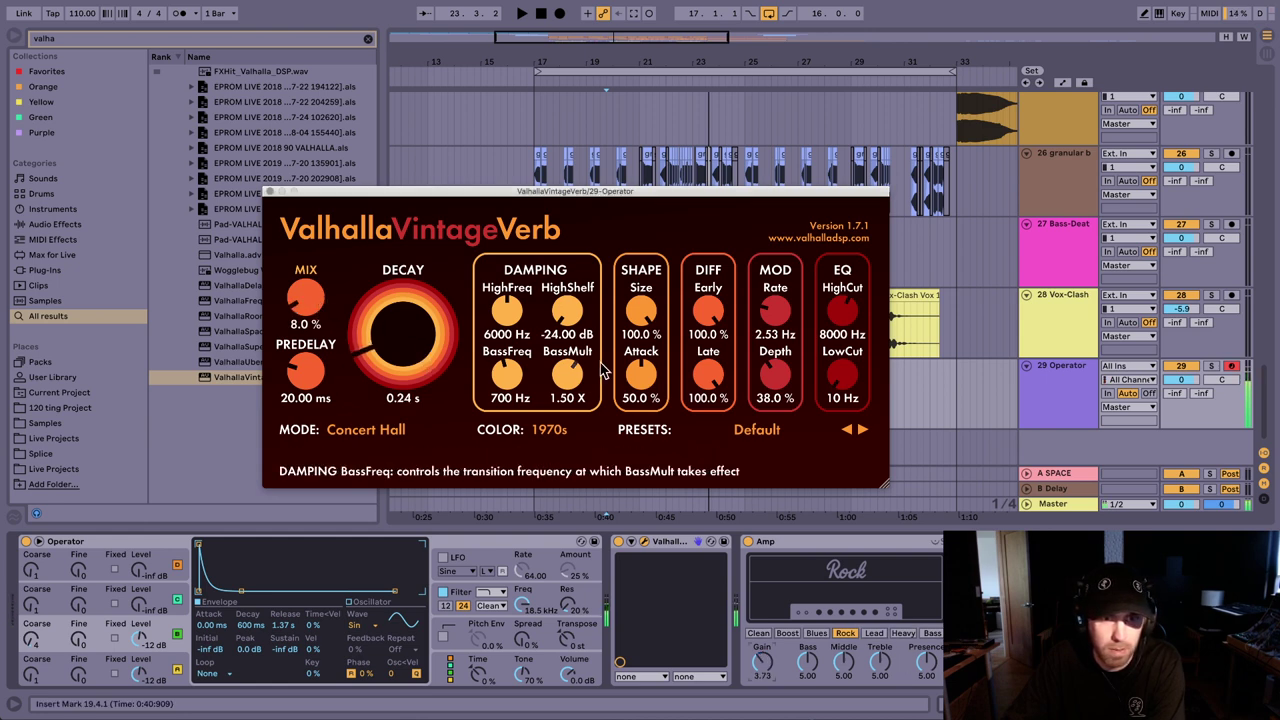
pyautogui.moveTo(565, 375); pyautogui.dragTo(566, 405)
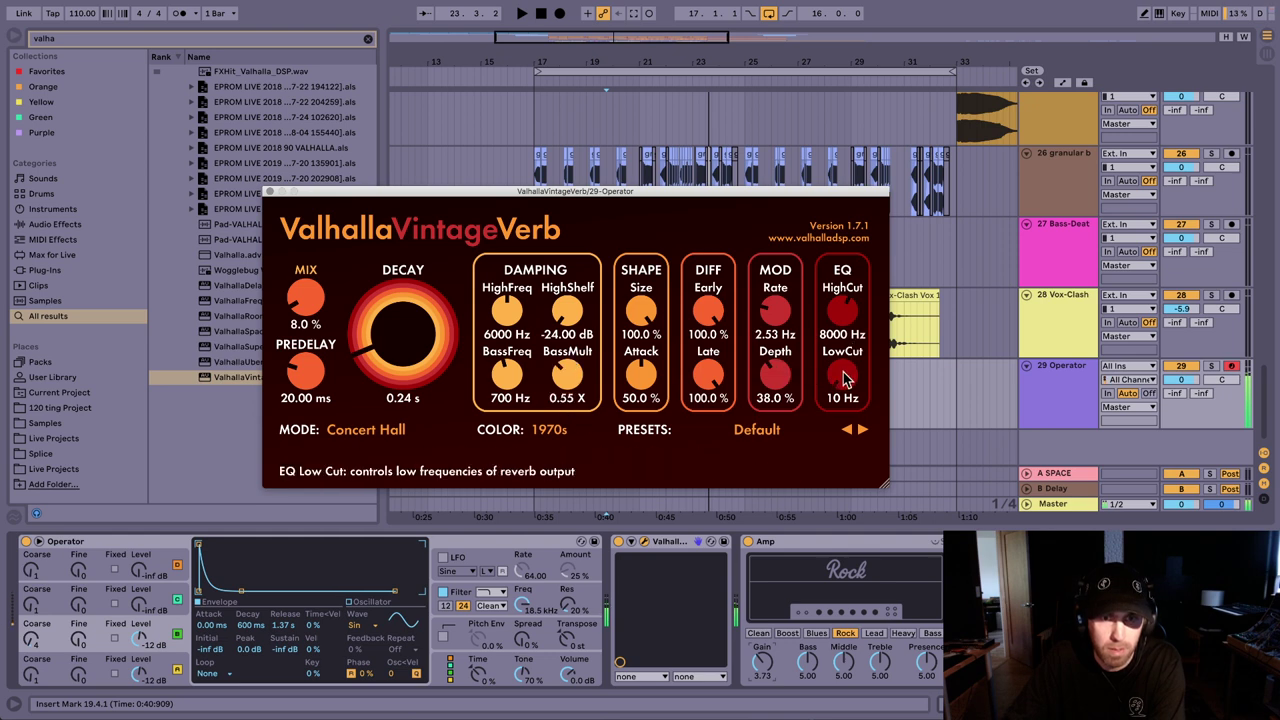
pyautogui.moveTo(843, 375); pyautogui.dragTo(849, 297)
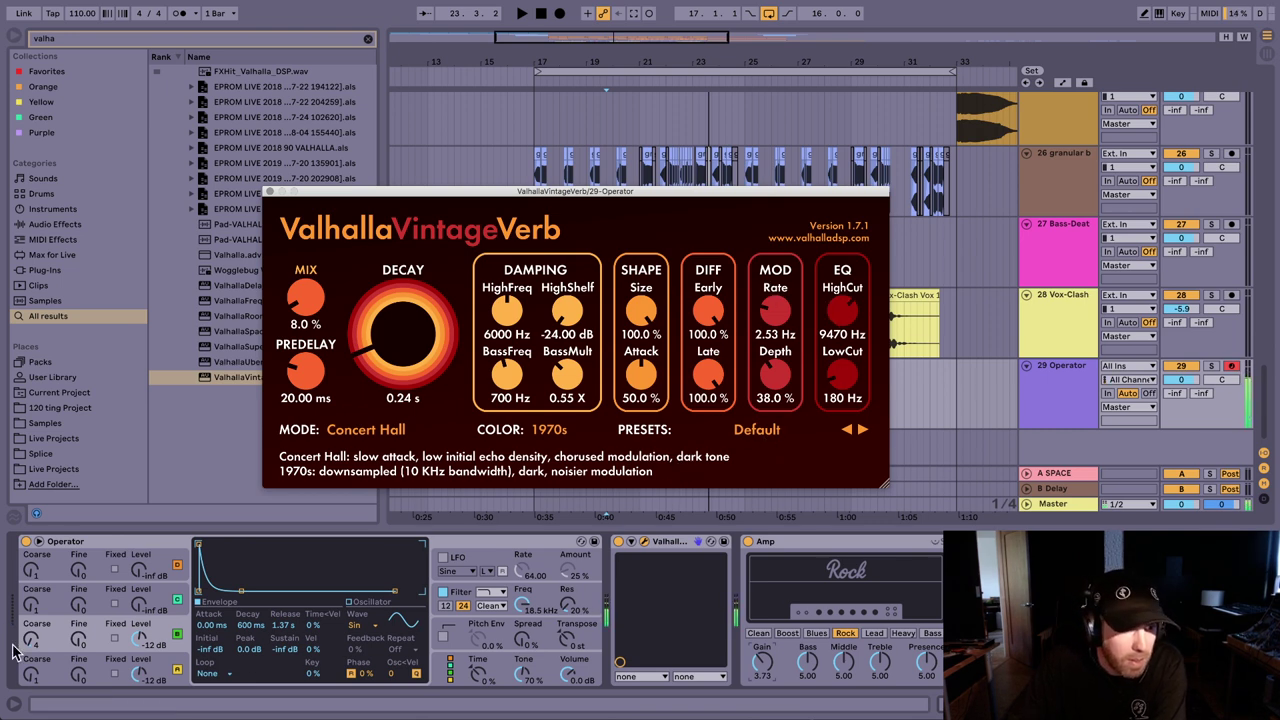
# Step: Set oscillator B's envelope release to 9.87 s and attack to 1.08 ms, and close the reverb window
pyautogui.click(475, 541)
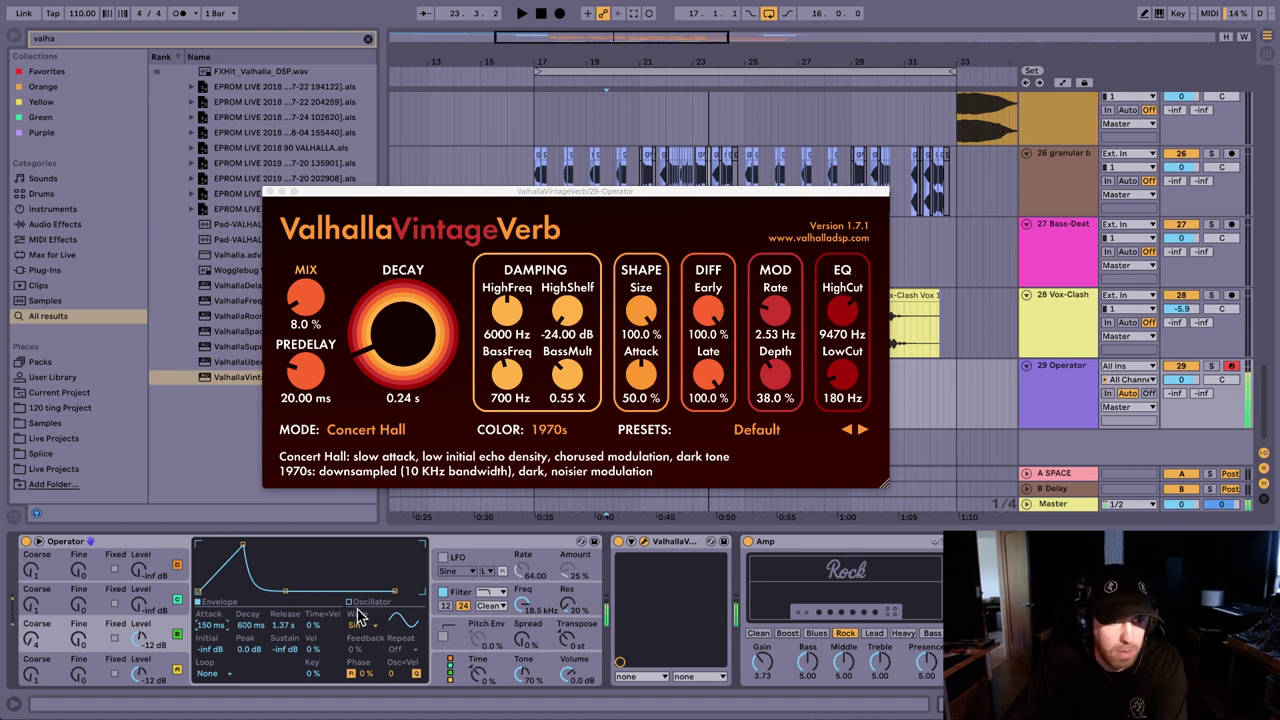
pyautogui.moveTo(279, 626); pyautogui.dragTo(283, 632)
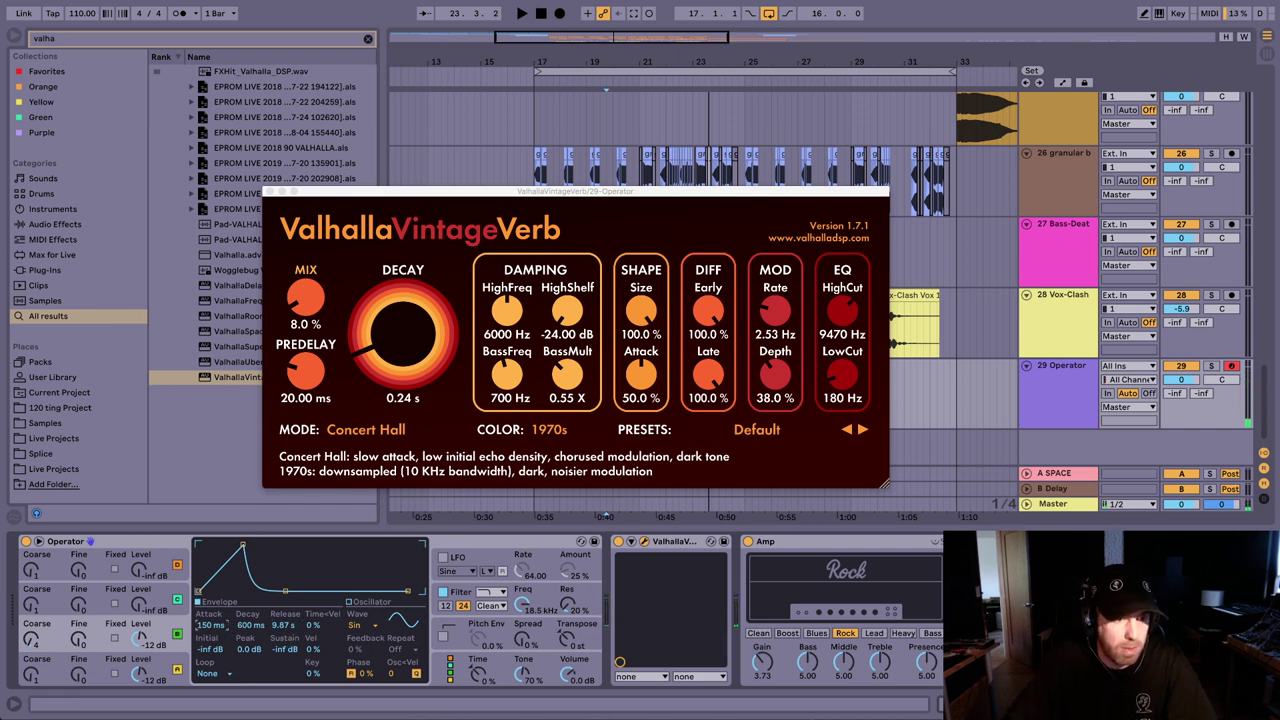
pyautogui.moveTo(210, 626); pyautogui.dragTo(213, 666)
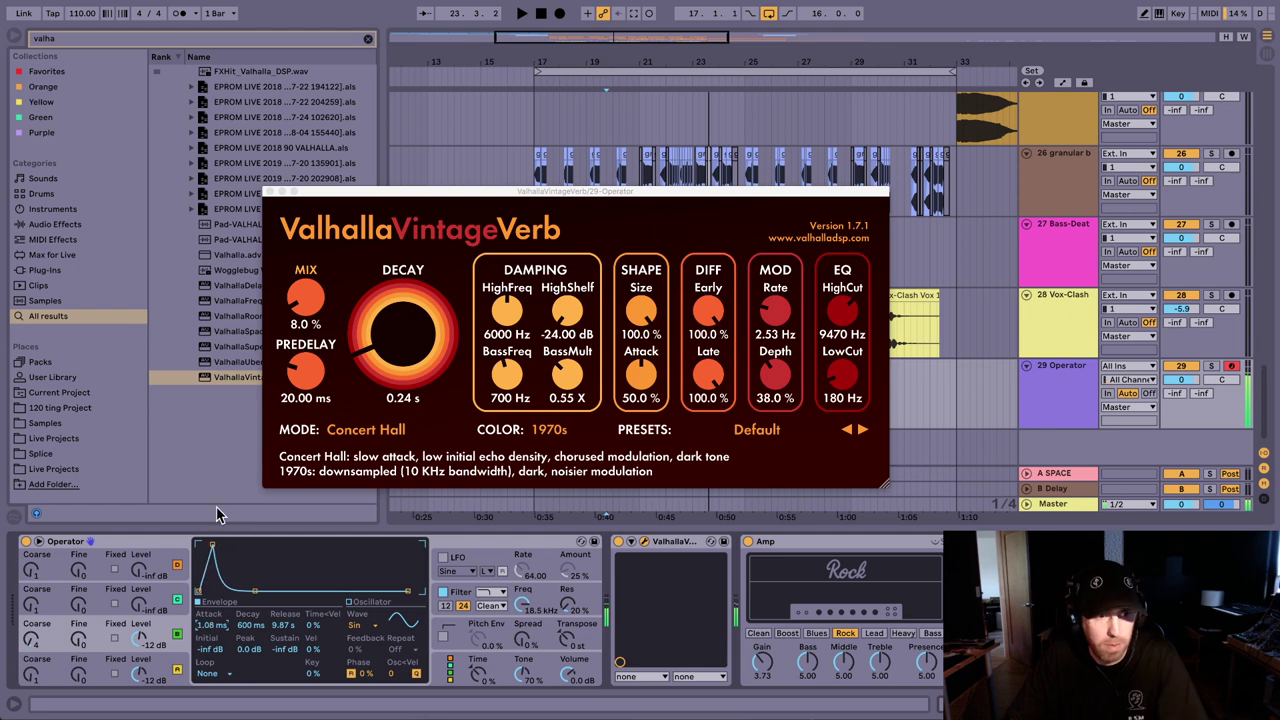
pyautogui.click(270, 193)
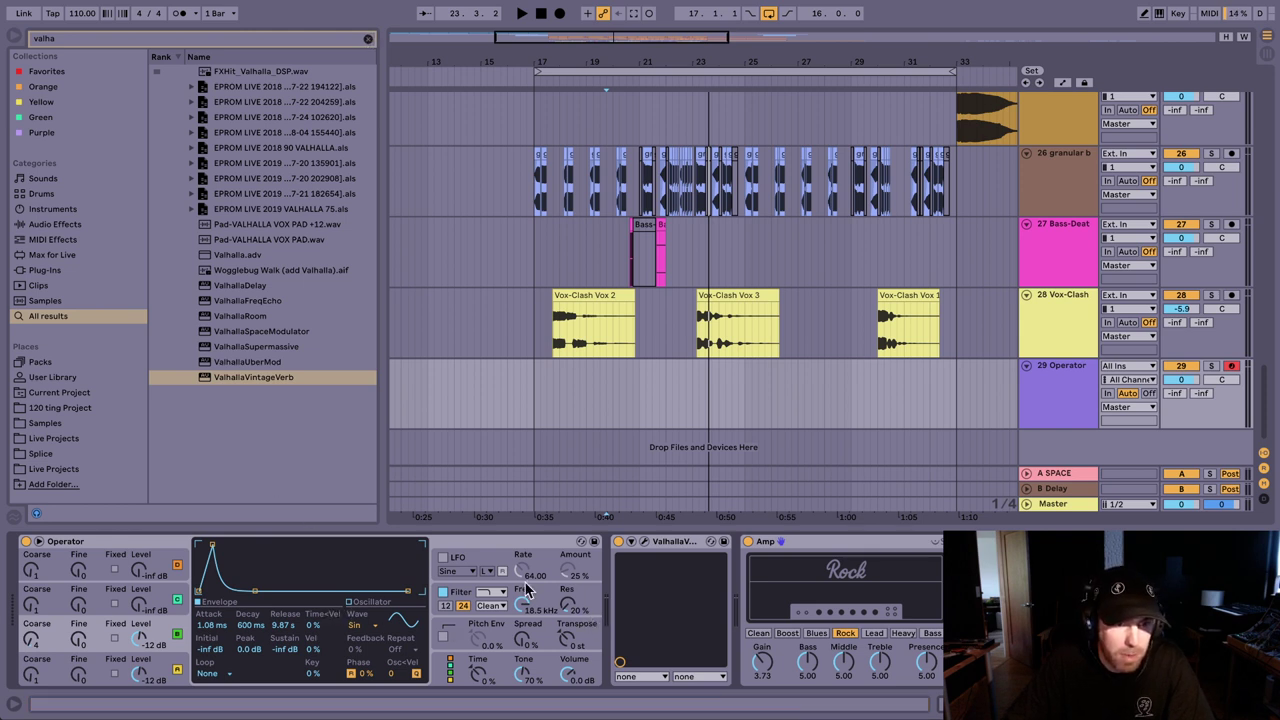
# Step: Enable Operator's pitch envelope at 86% with a 245 ms decay, and reopen the ValhallaVintageVerb window
pyautogui.click(443, 636)
pyautogui.moveTo(479, 643)
pyautogui.mouseDown()
pyautogui.moveTo(479, 607)
pyautogui.moveTo(486, 633)
pyautogui.mouseUp()
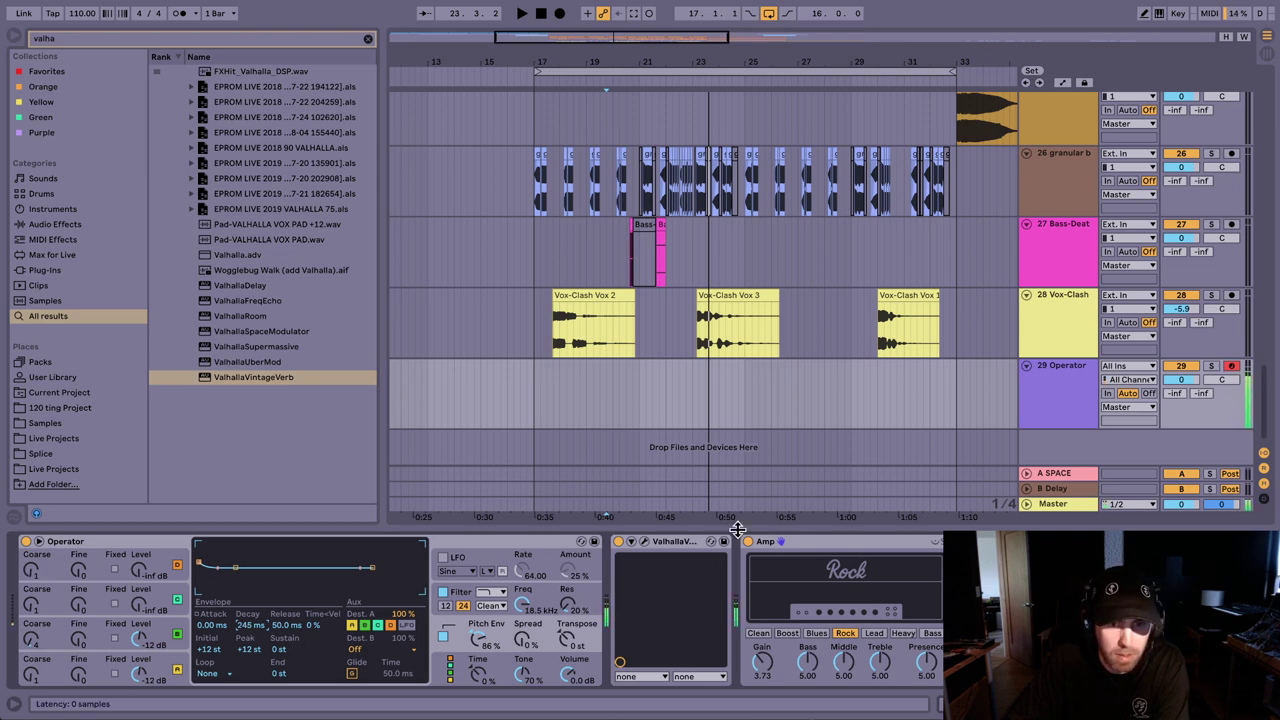
pyautogui.click(643, 543)
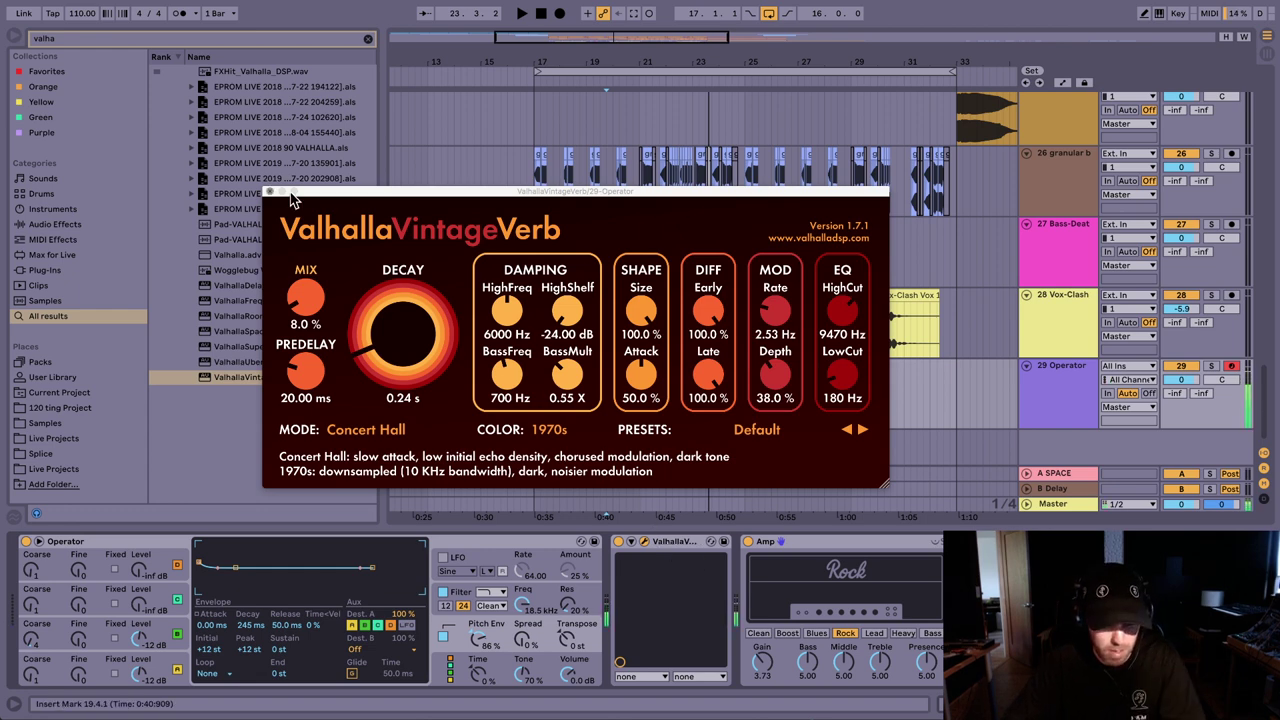
# Step: Add a Delay between the reverb and the Amp, with times of 30 ms left and 31 ms right
pyautogui.press('super+f')
pyautogui.write('delay')
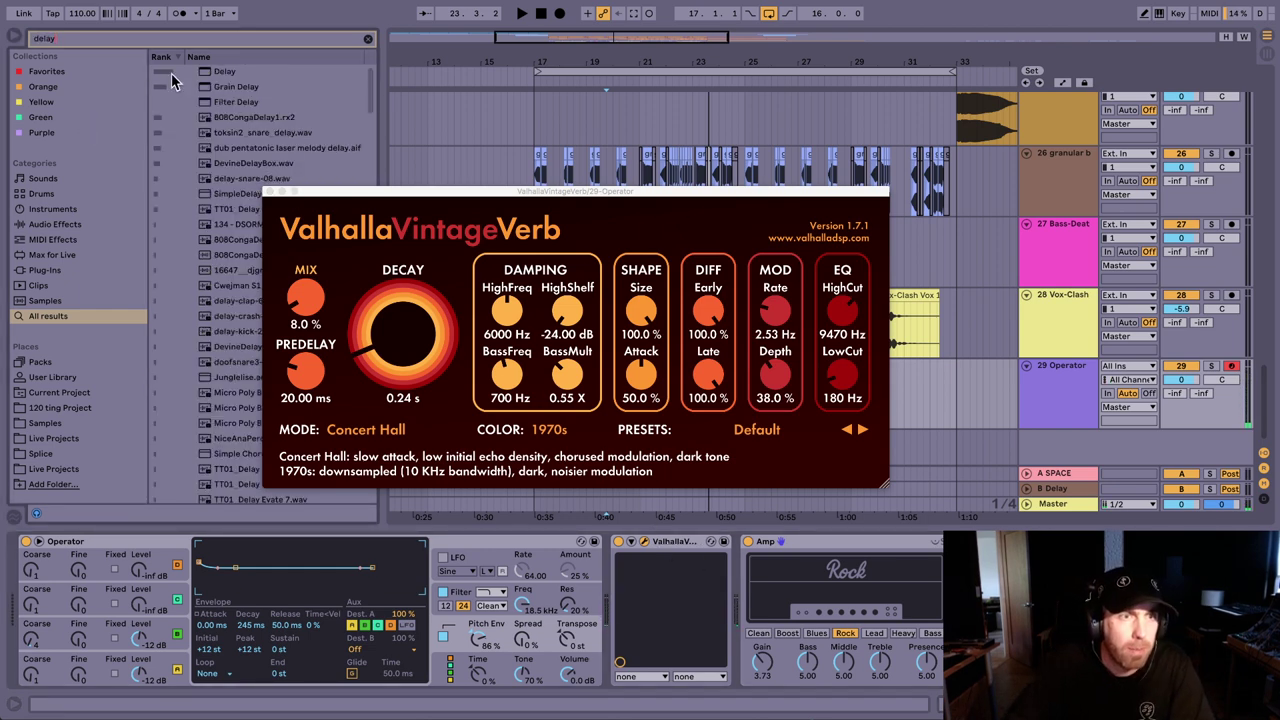
pyautogui.press('Return')
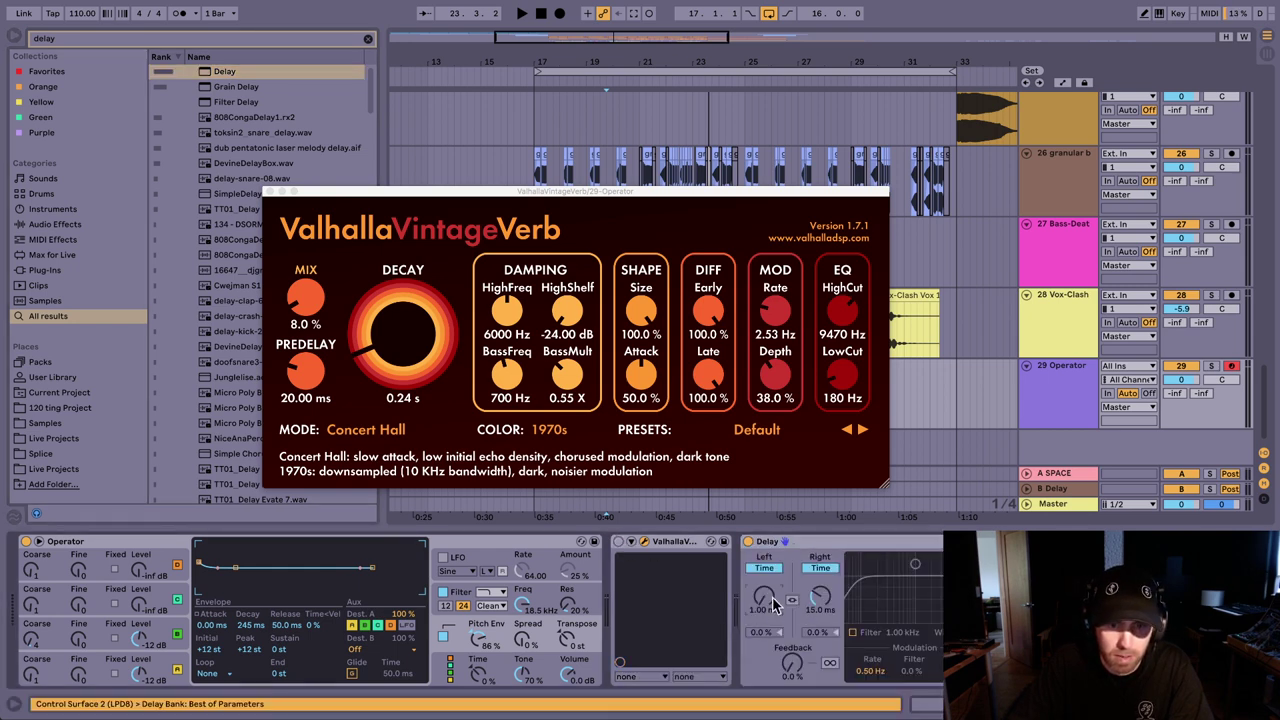
pyautogui.write('30')
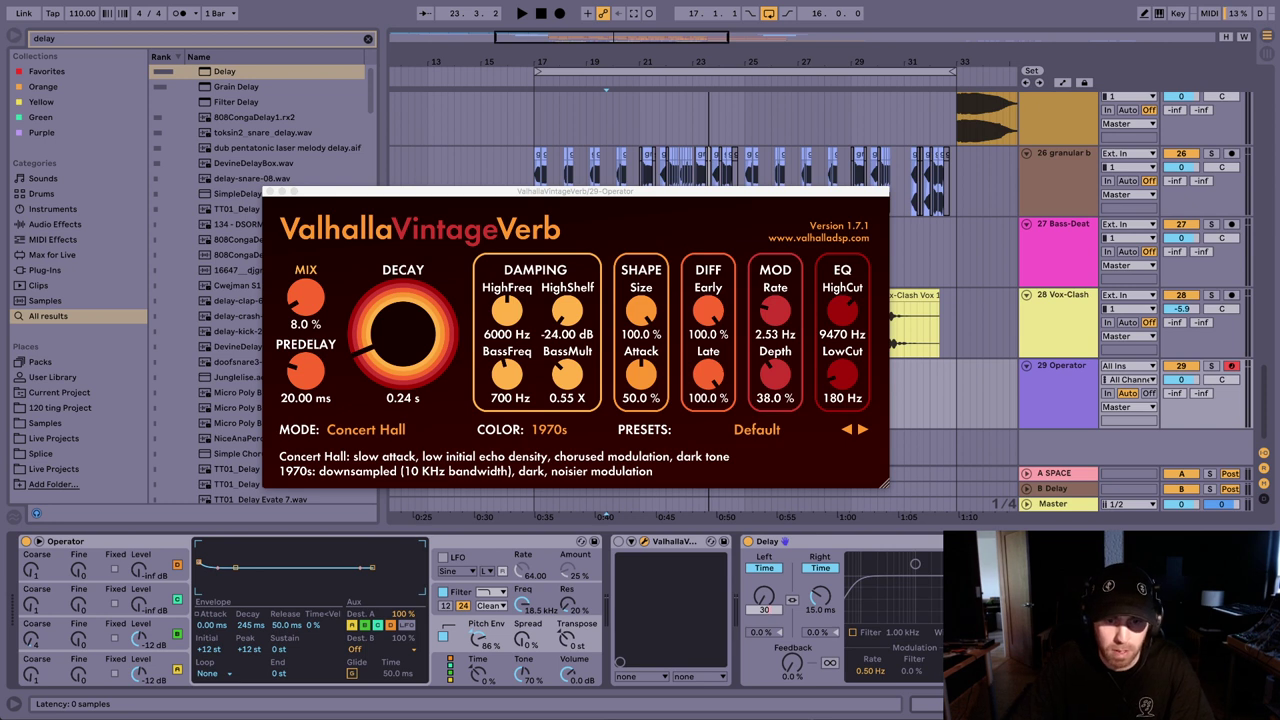
pyautogui.press('Return')
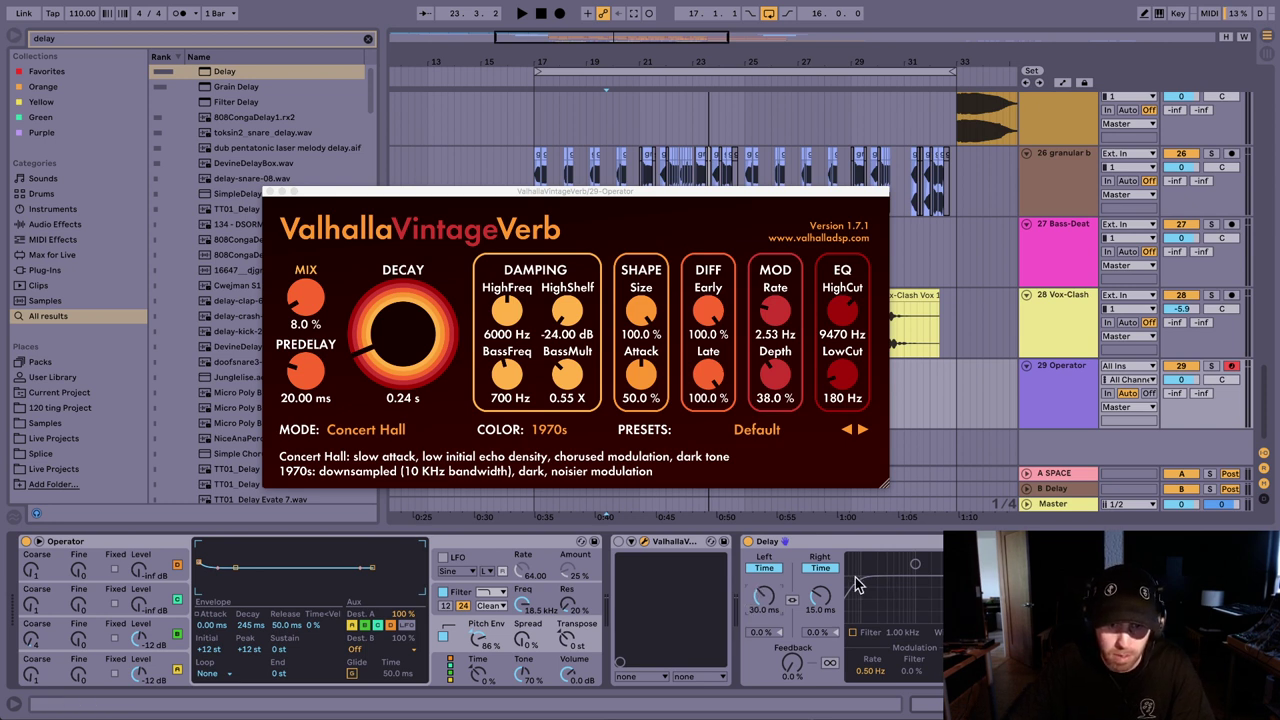
pyautogui.click(820, 596)
pyautogui.write('31')
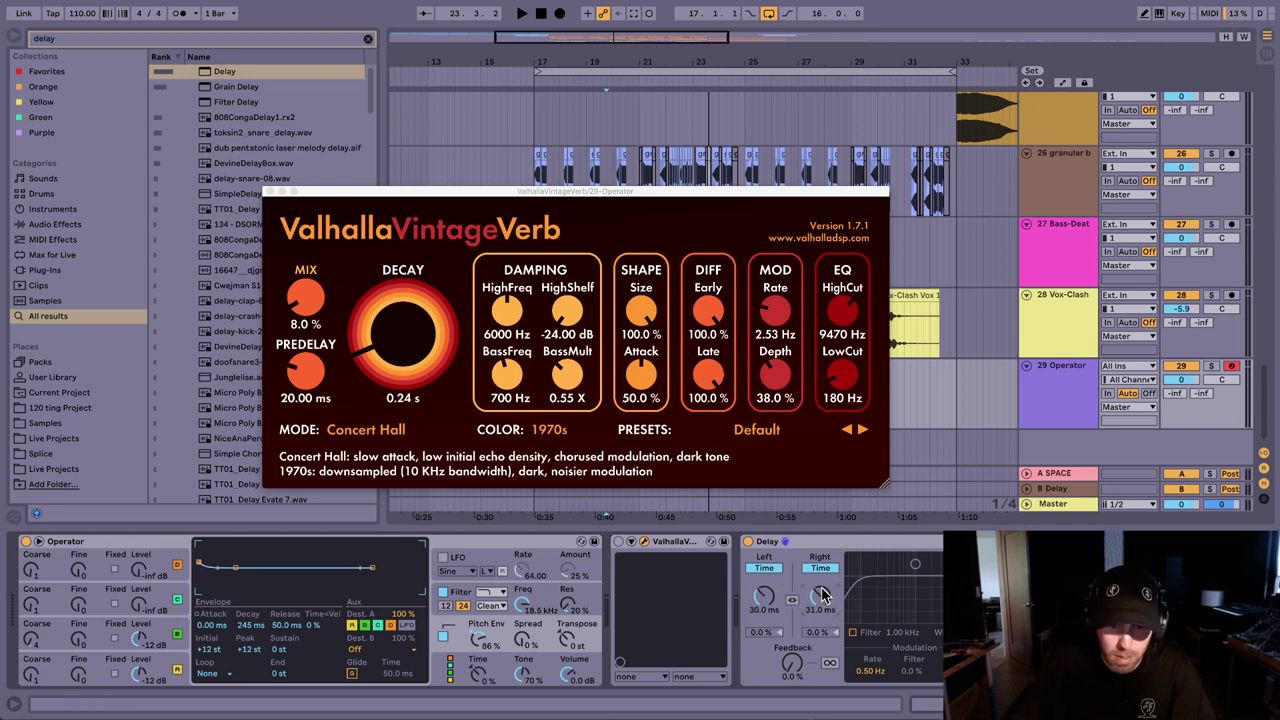
pyautogui.press('Return')
# Step: Link the Delay's two channels at 19.2 ms and set its feedback to 35%
pyautogui.moveTo(792, 667); pyautogui.dragTo(790, 635)
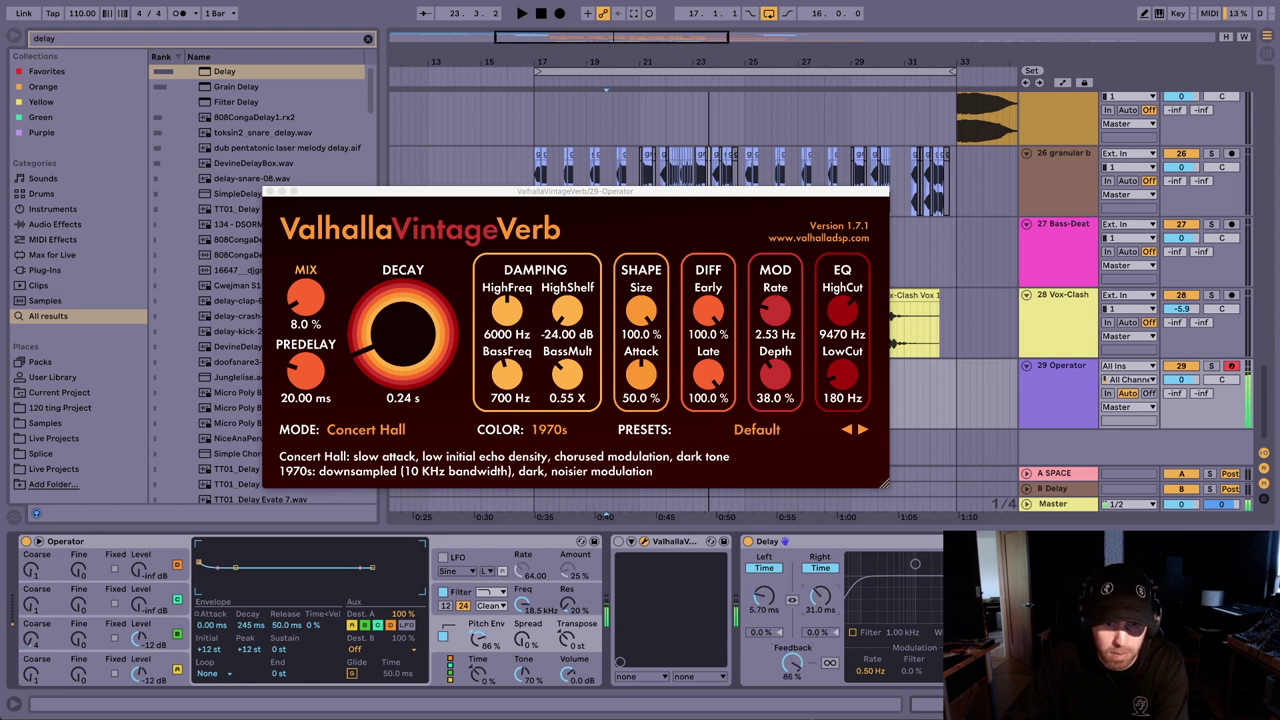
pyautogui.moveTo(820, 589); pyautogui.dragTo(820, 618)
pyautogui.click(792, 600)
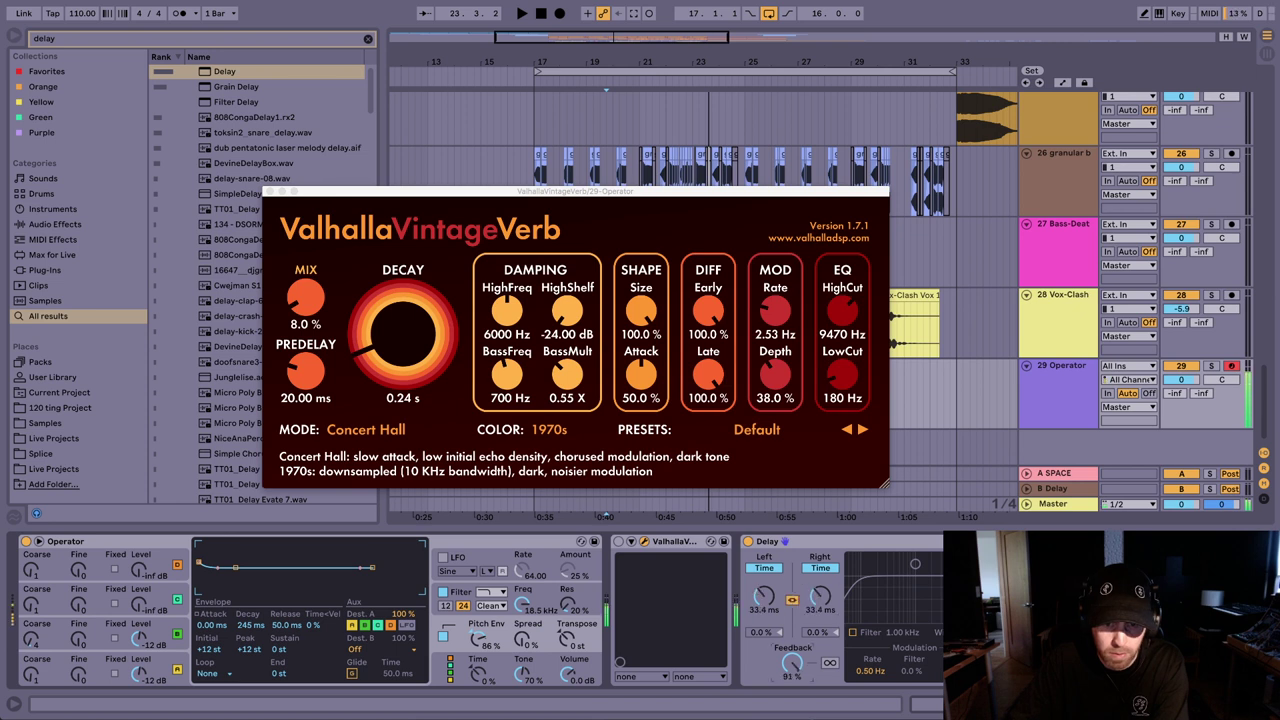
pyautogui.moveTo(792, 662); pyautogui.dragTo(792, 672)
pyautogui.moveTo(808, 601); pyautogui.dragTo(808, 640)
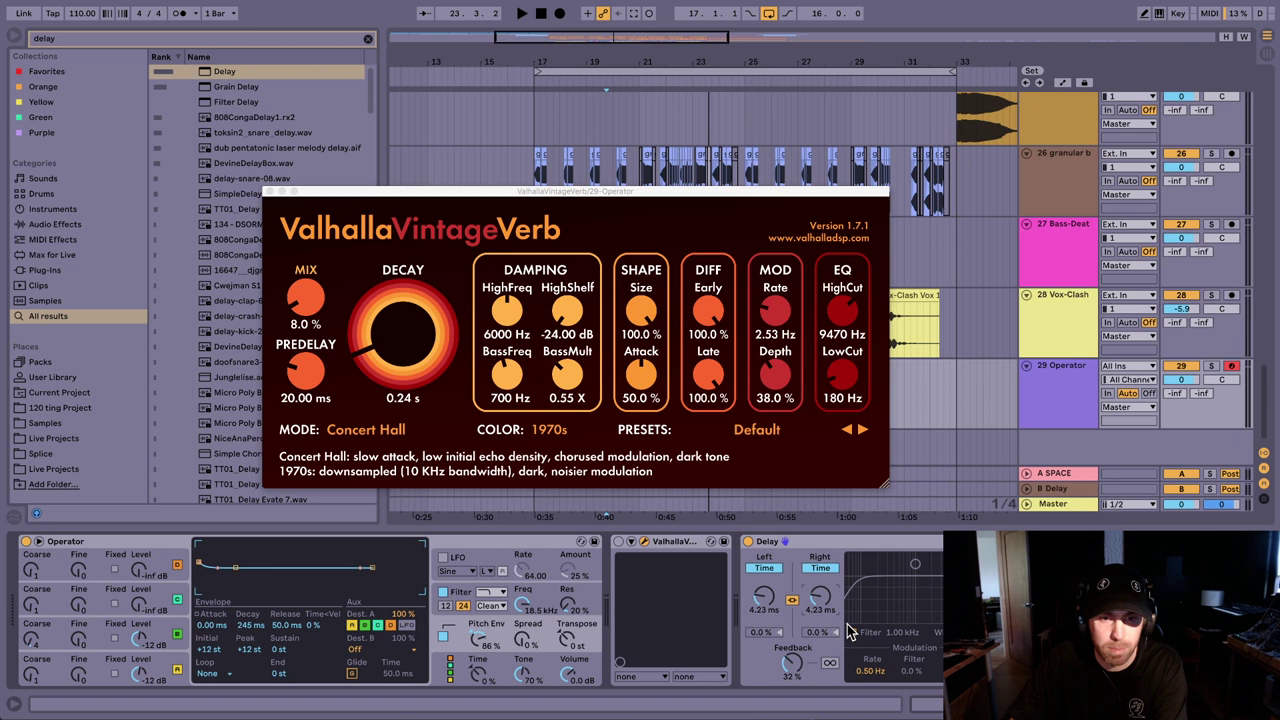
pyautogui.moveTo(768, 596)
pyautogui.mouseDown()
pyautogui.moveTo(768, 582)
pyautogui.moveTo(768, 593)
pyautogui.mouseUp()
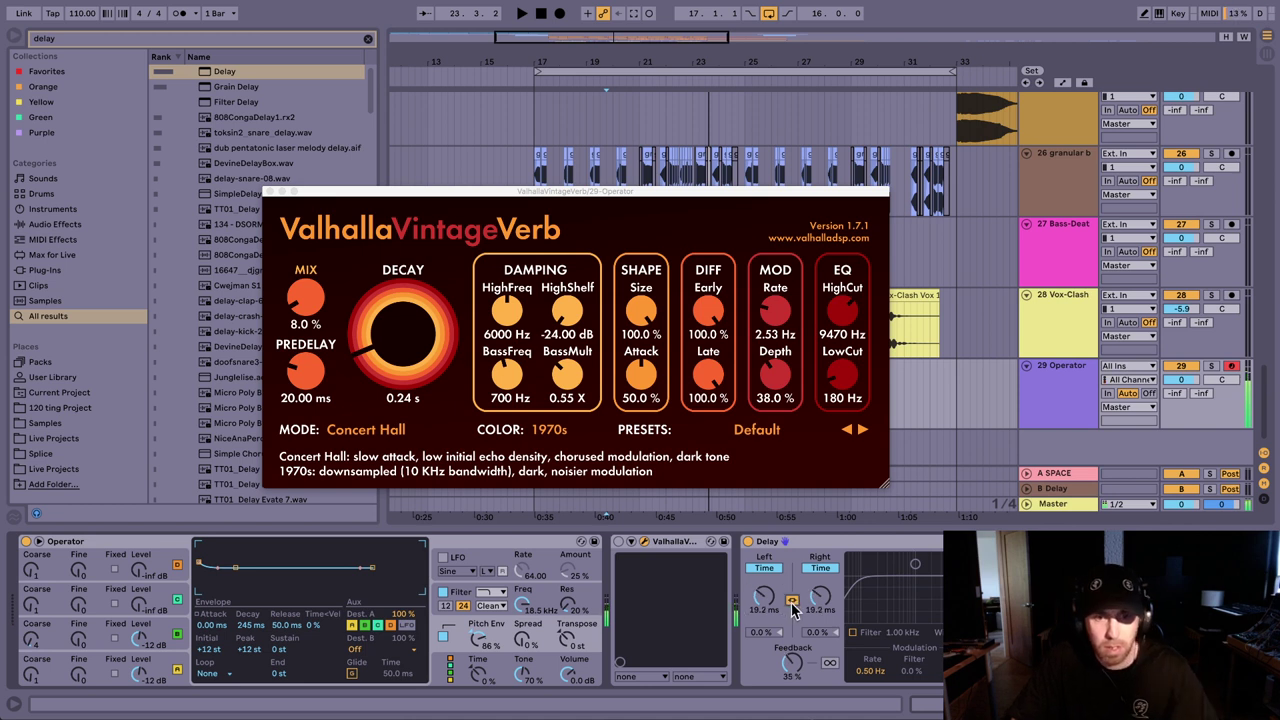
# Step: Unlink the Delay's channels, set the right time to 19.0 ms, and close the ValhallaVintageVerb window
pyautogui.click(792, 601)
pyautogui.moveTo(820, 597); pyautogui.dragTo(820, 625)
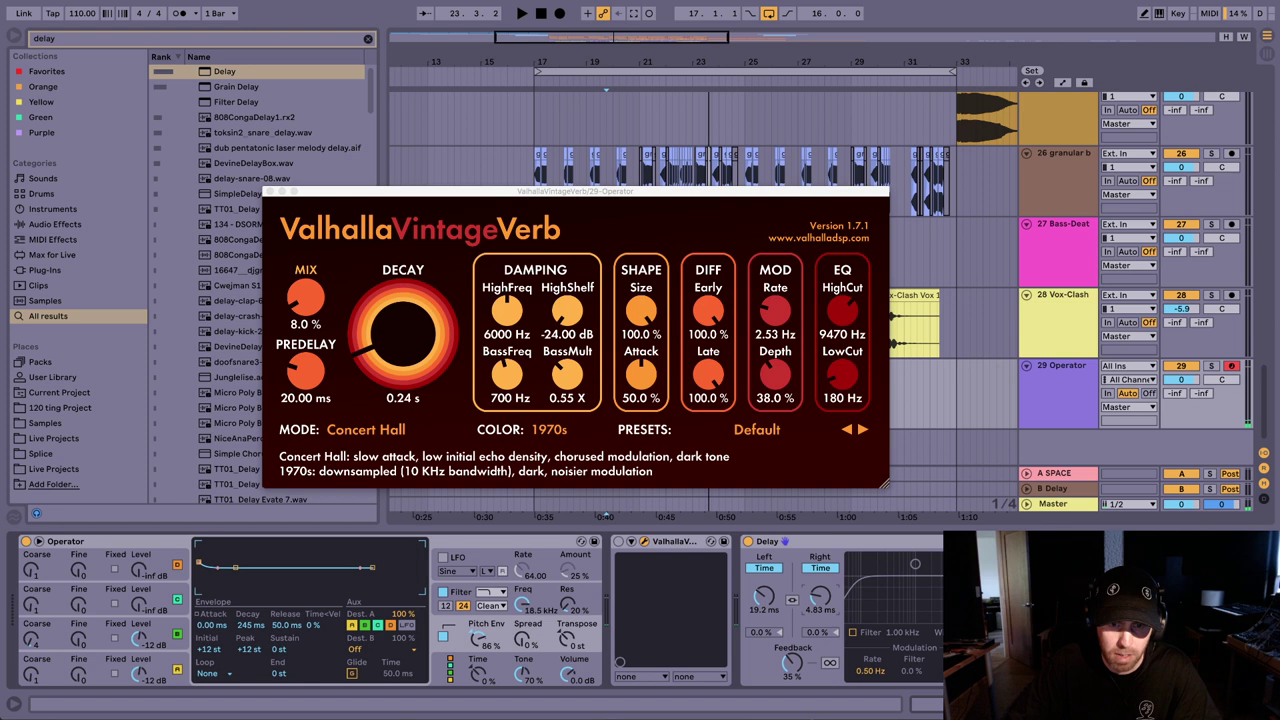
pyautogui.moveTo(820, 625); pyautogui.dragTo(820, 597)
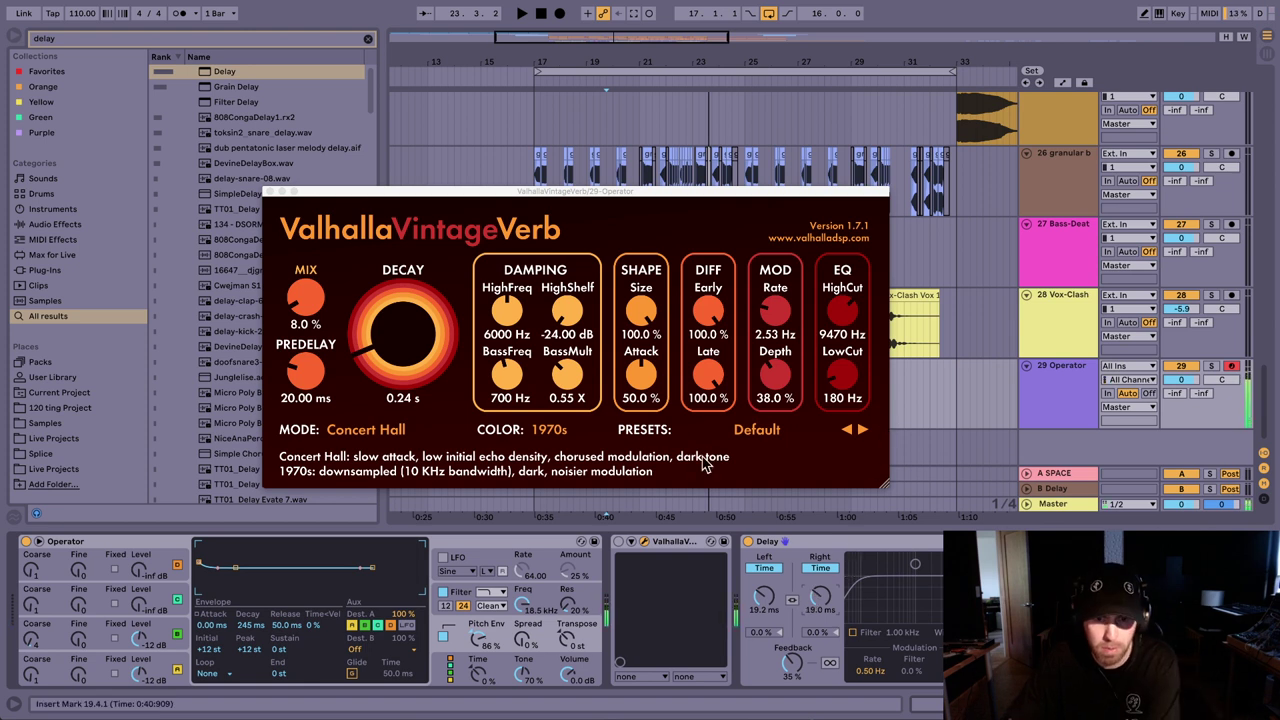
pyautogui.click(270, 191)
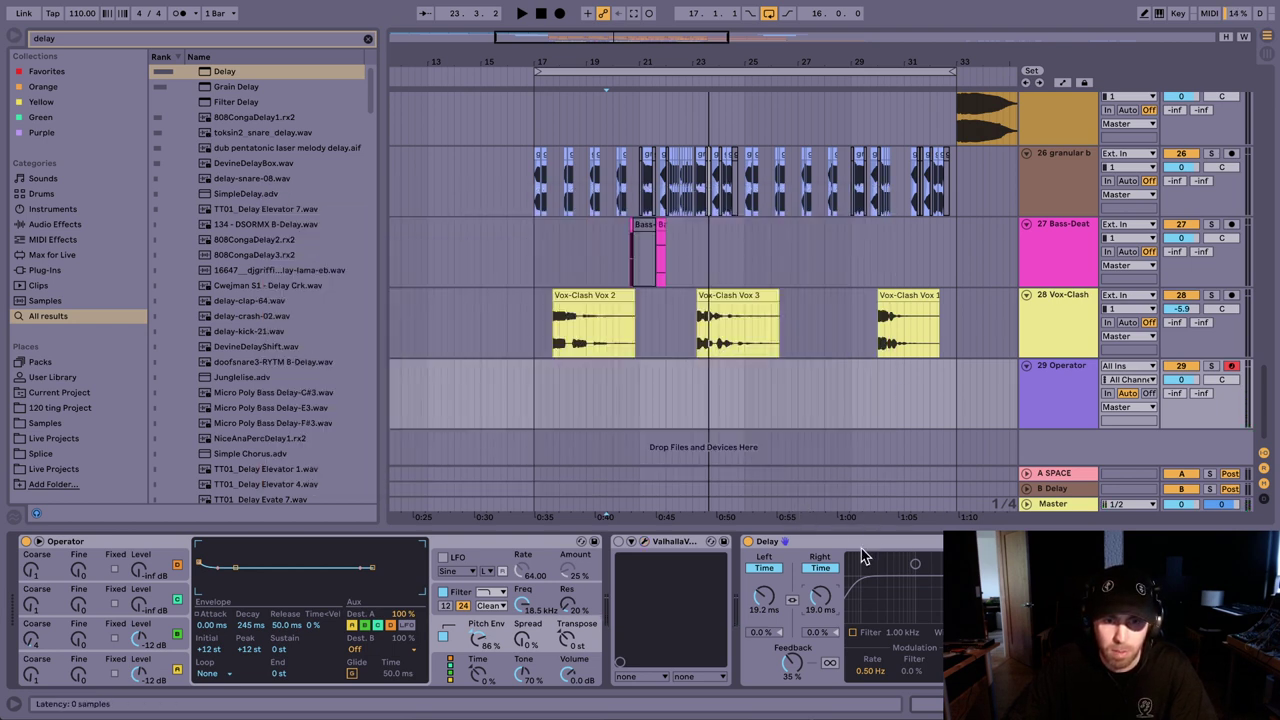
# Step: Set the attack of Operator's oscillator B envelope to 206 ms
pyautogui.click(941, 543)
pyautogui.press('Right')
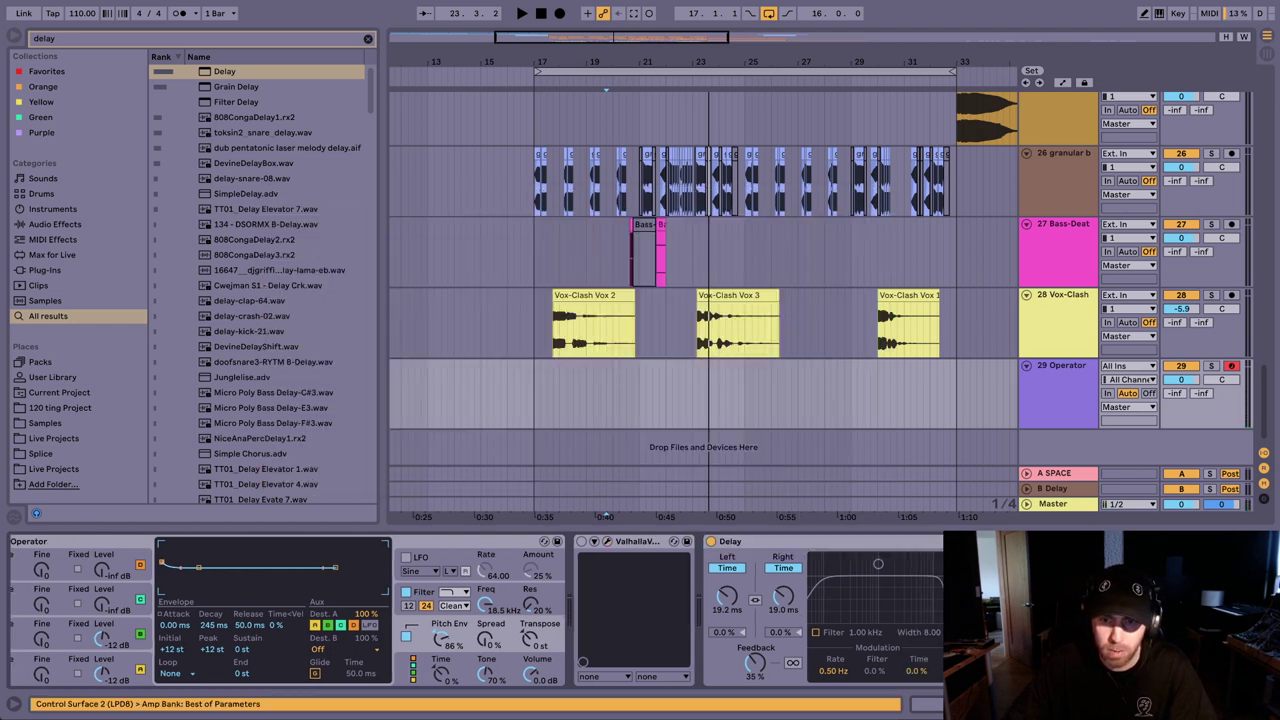
pyautogui.click(93, 628)
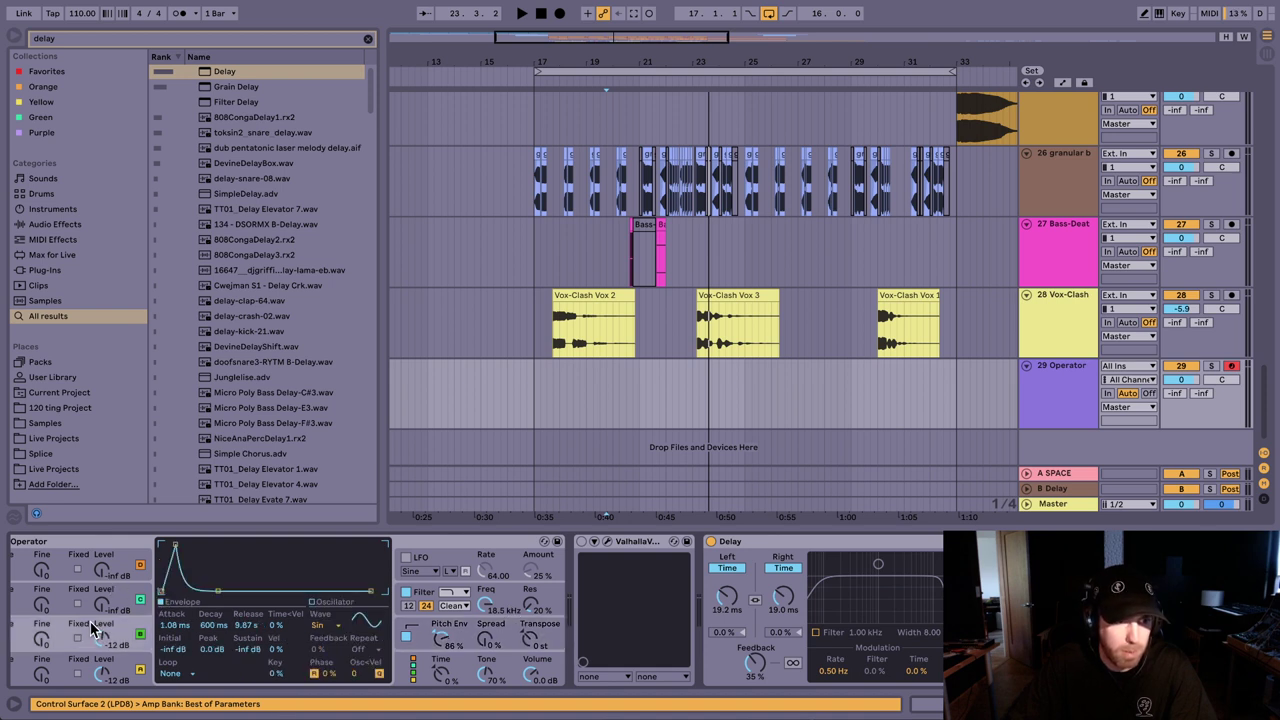
pyautogui.moveTo(176, 625); pyautogui.dragTo(176, 588)
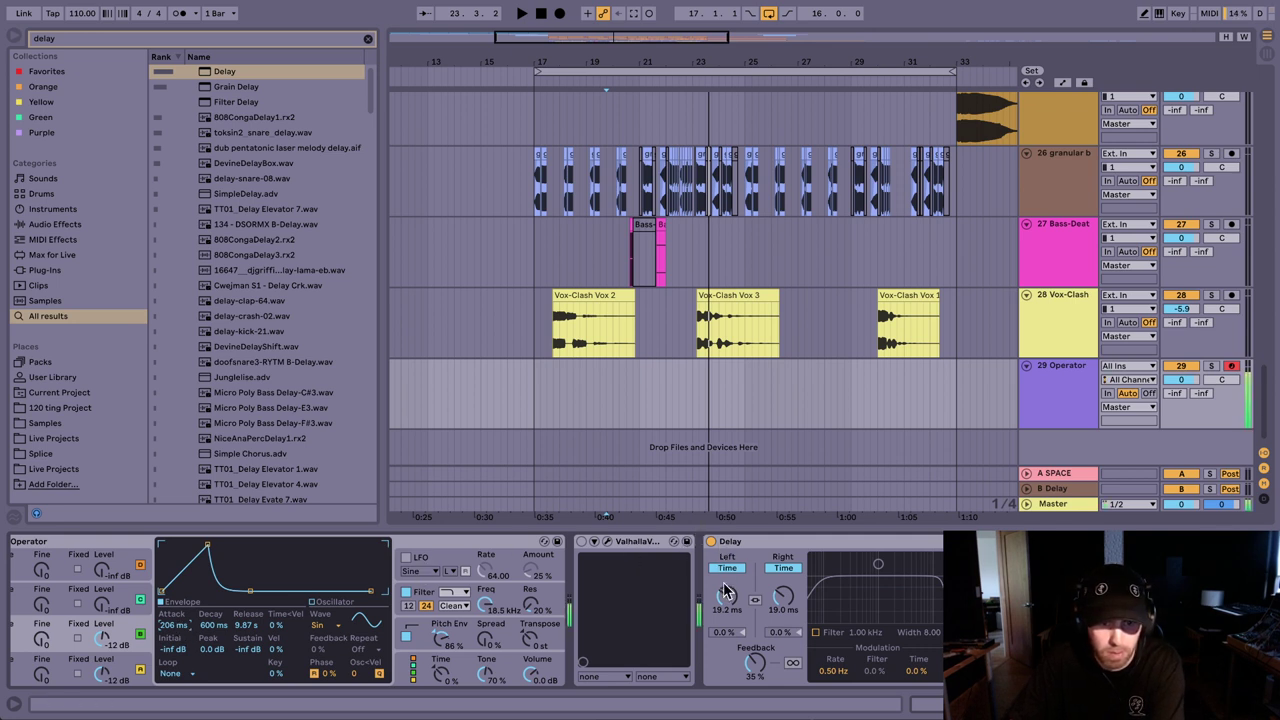
# Step: Set the Delay to 2.00 ms on both linked channels, then unlink them and set the right time to 2.10 ms
pyautogui.click(754, 600)
pyautogui.moveTo(727, 596); pyautogui.dragTo(727, 645)
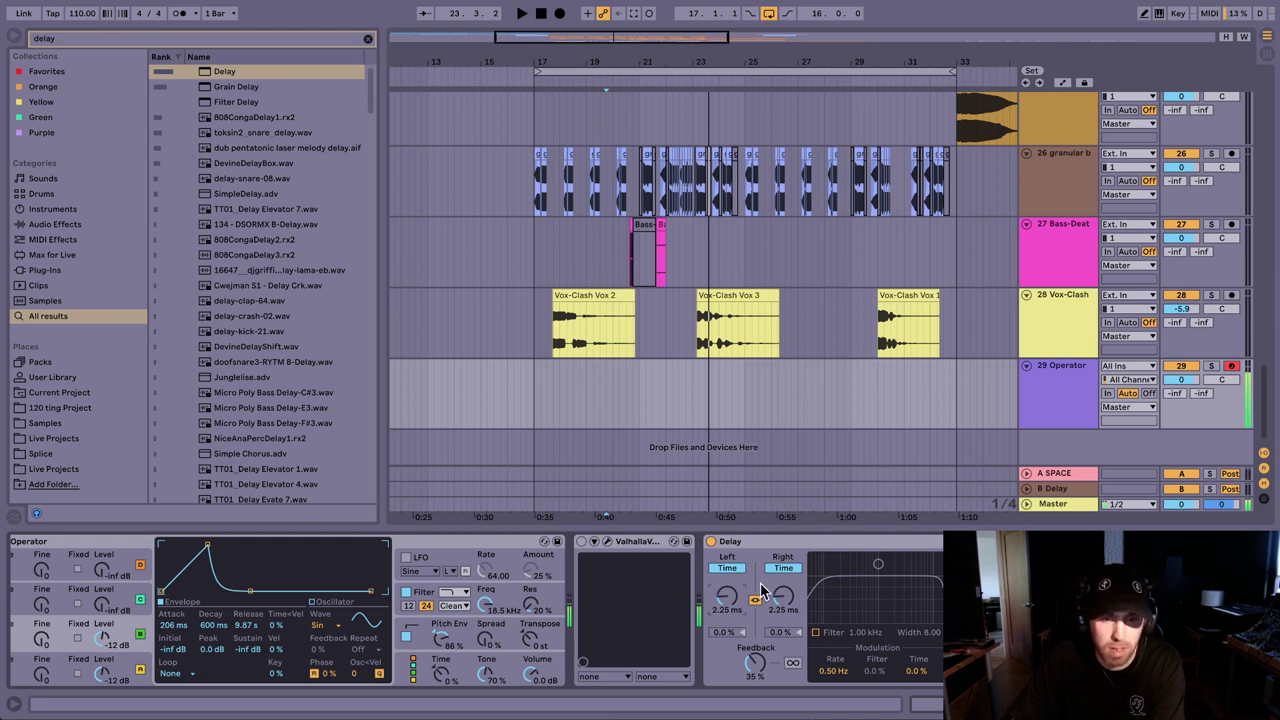
pyautogui.moveTo(735, 600); pyautogui.dragTo(735, 596)
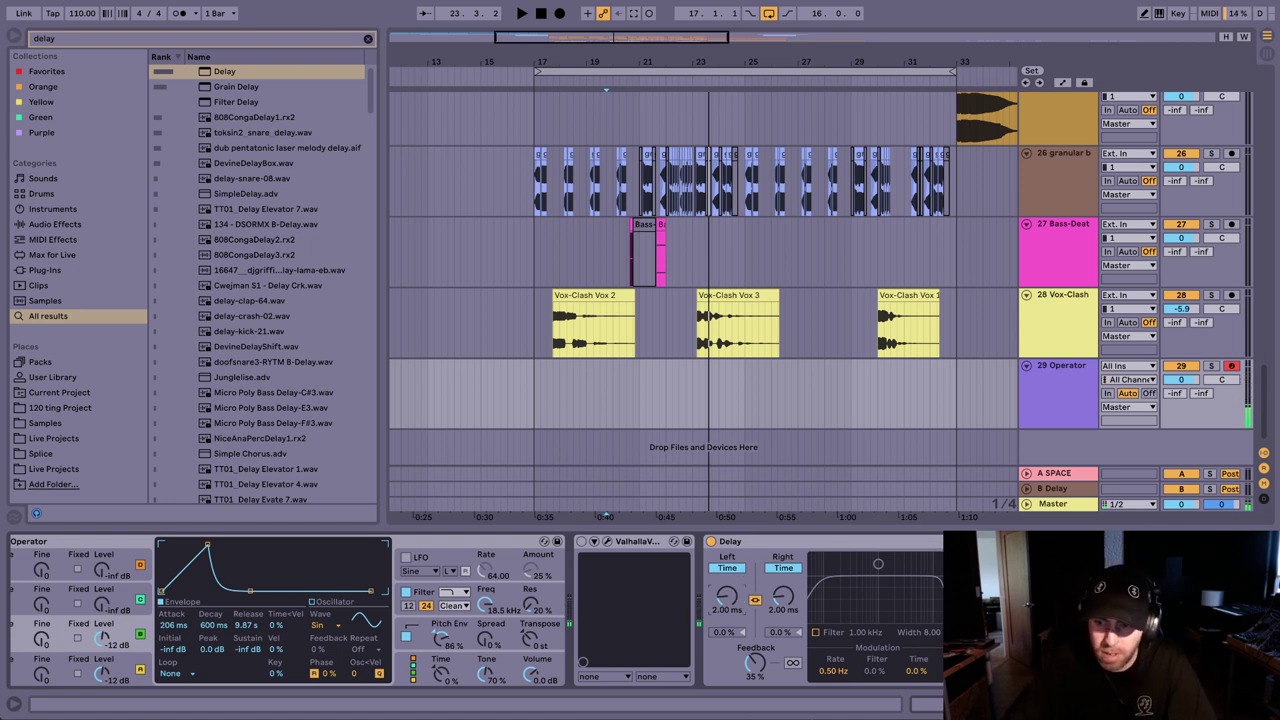
pyautogui.click(755, 601)
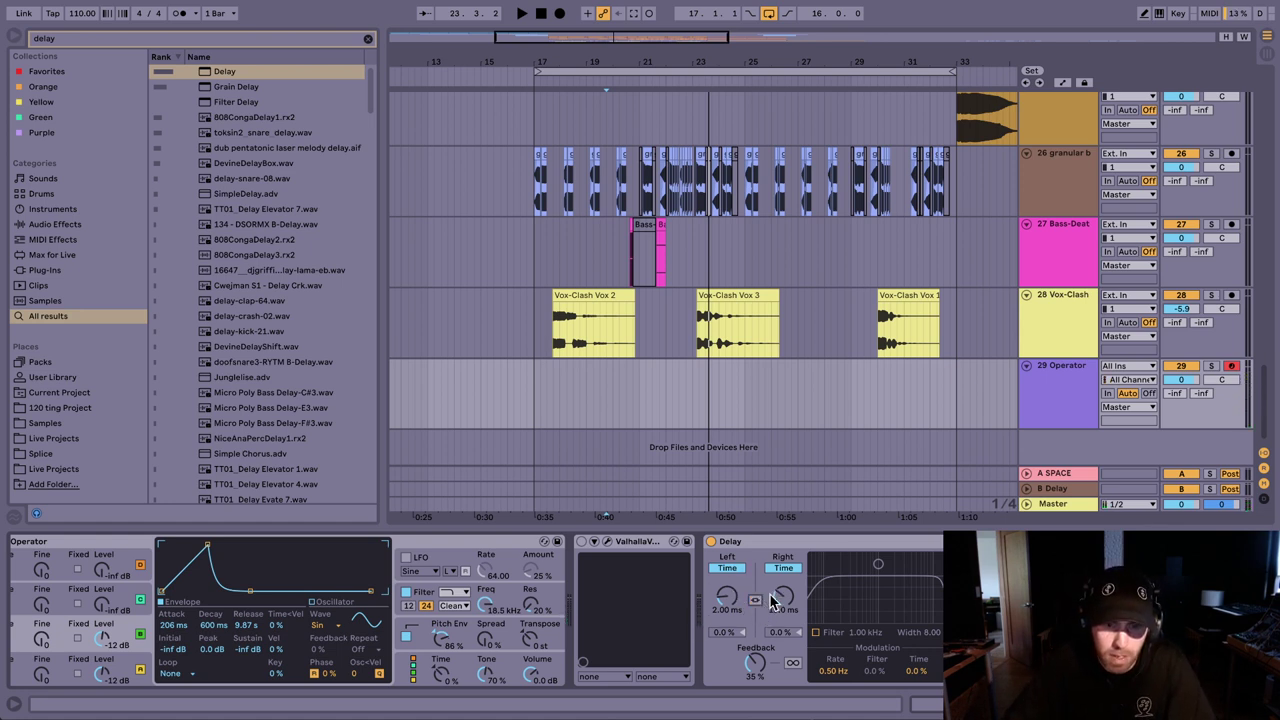
pyautogui.moveTo(784, 598); pyautogui.dragTo(790, 598)
pyautogui.write('2.1')
pyautogui.press('Return')
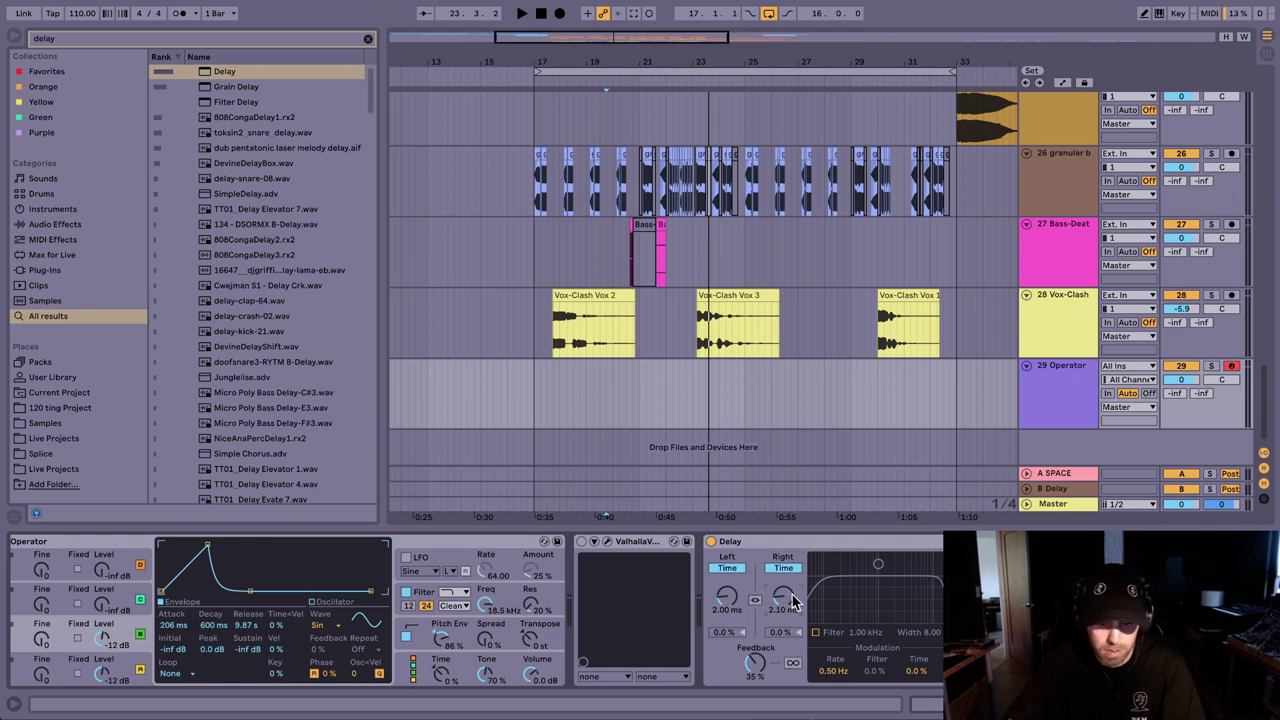
# Step: Search the browser for "mono" and load the Mono.adv preset onto the Operator track
pyautogui.click(828, 545)
pyautogui.click(1040, 541)
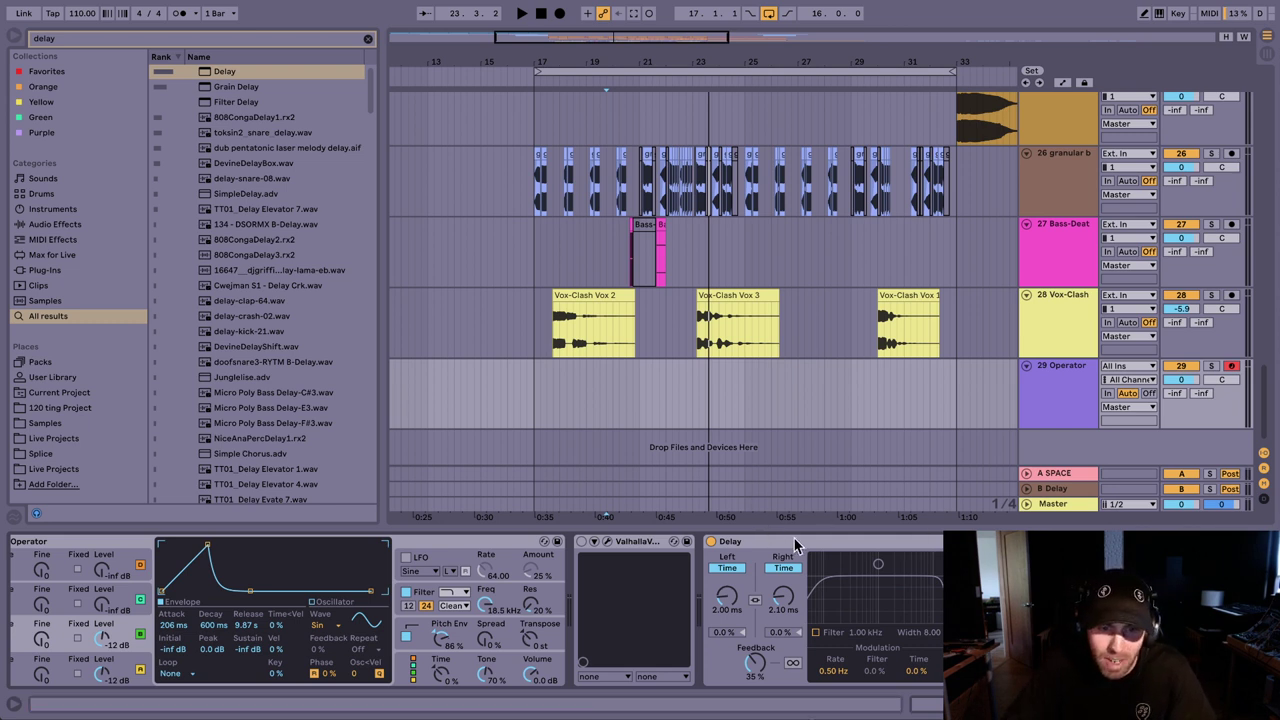
pyautogui.hscroll(2, 636, 540)
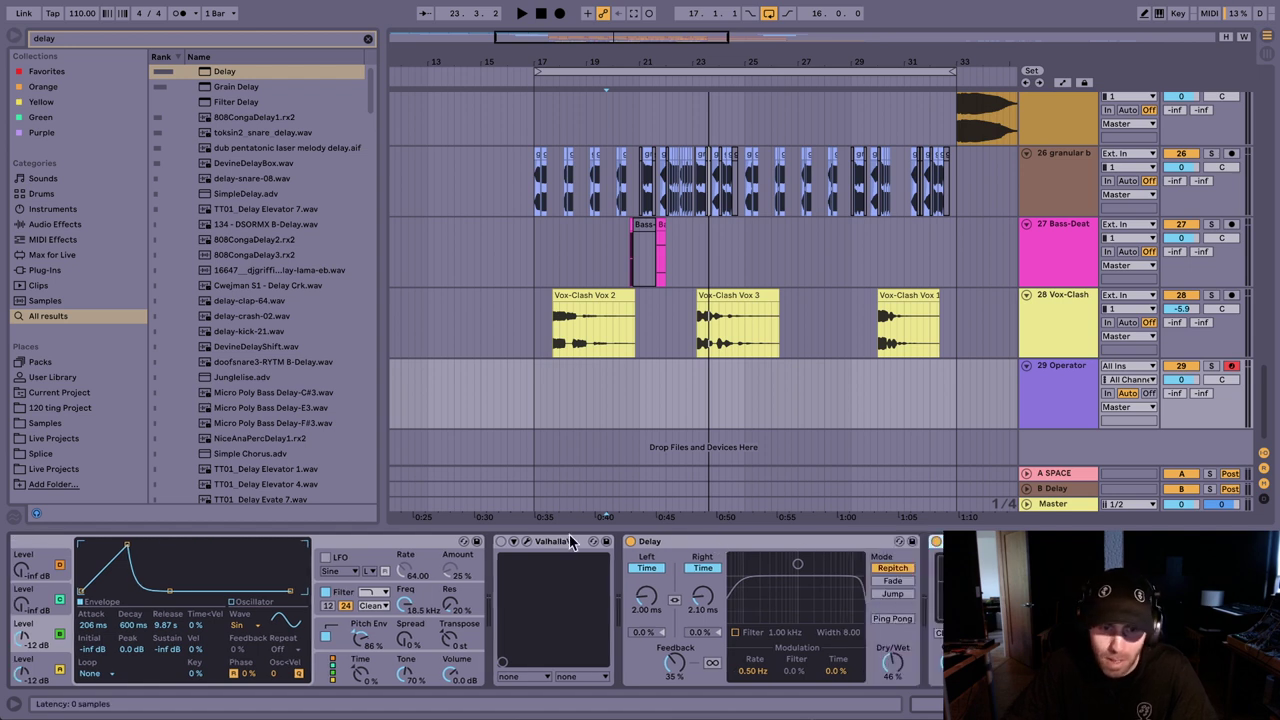
pyautogui.click(695, 546)
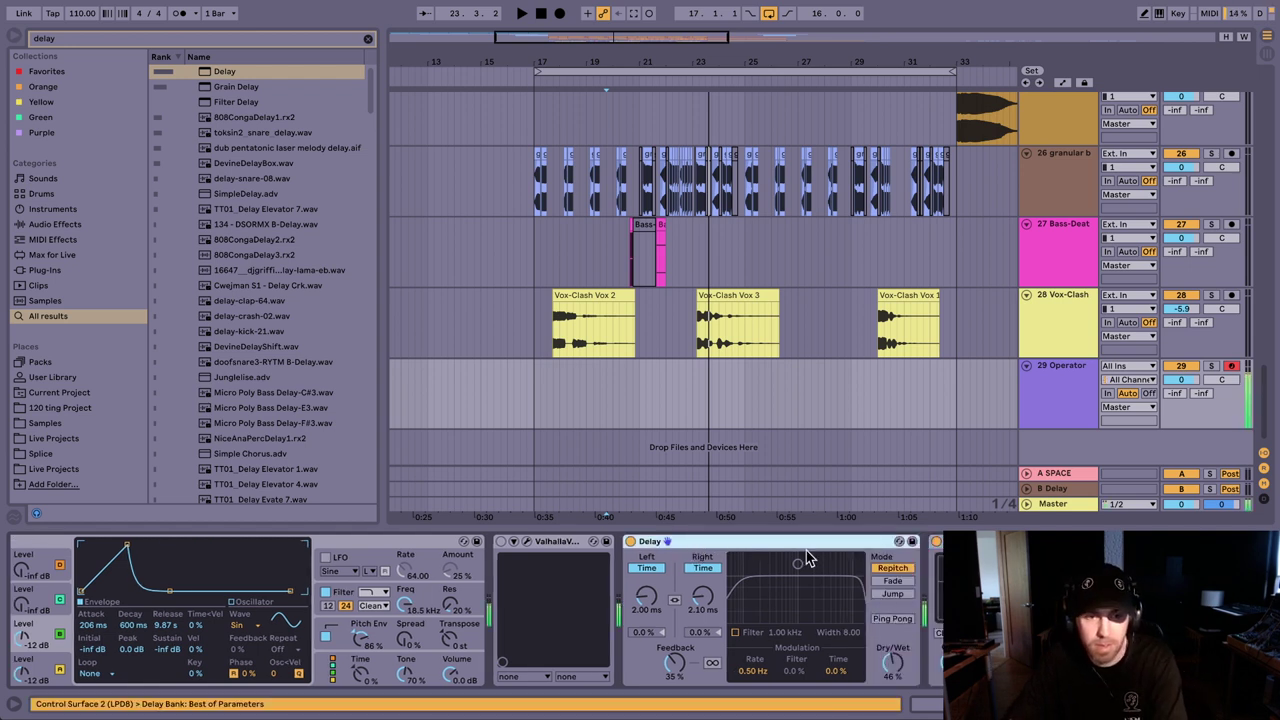
pyautogui.hotkey('ctrl', 'f')
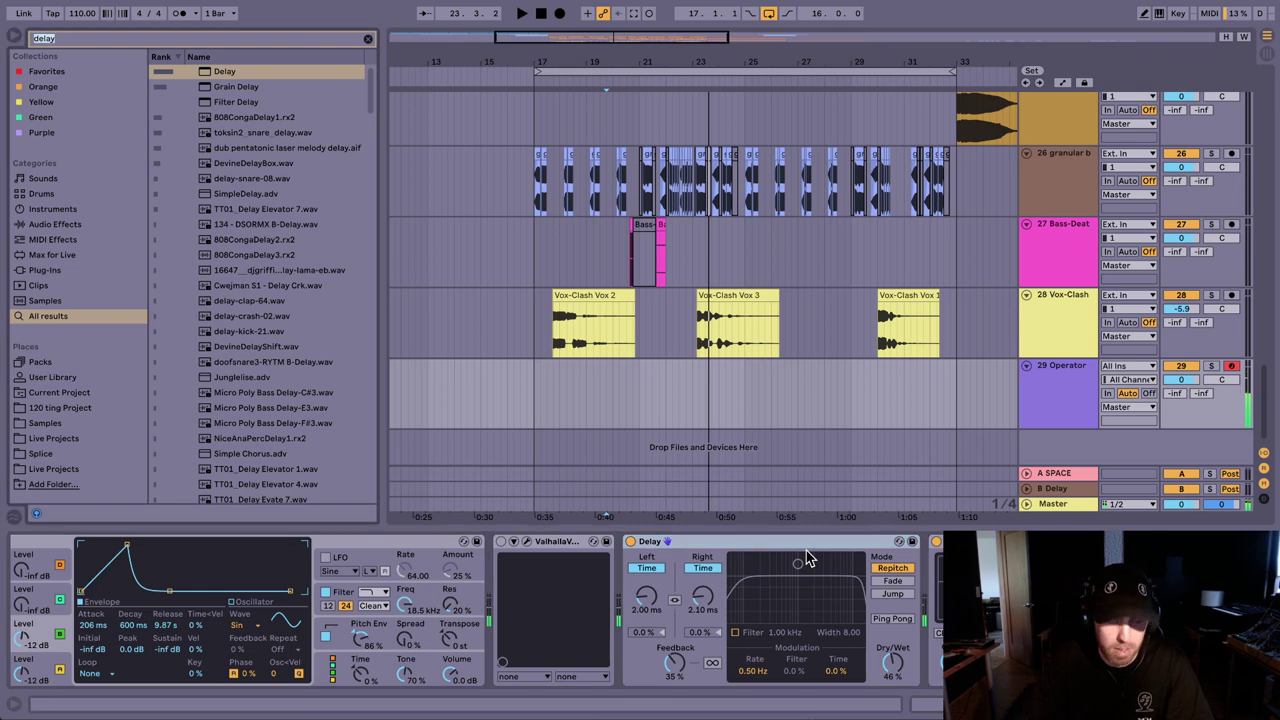
pyautogui.write('mono')
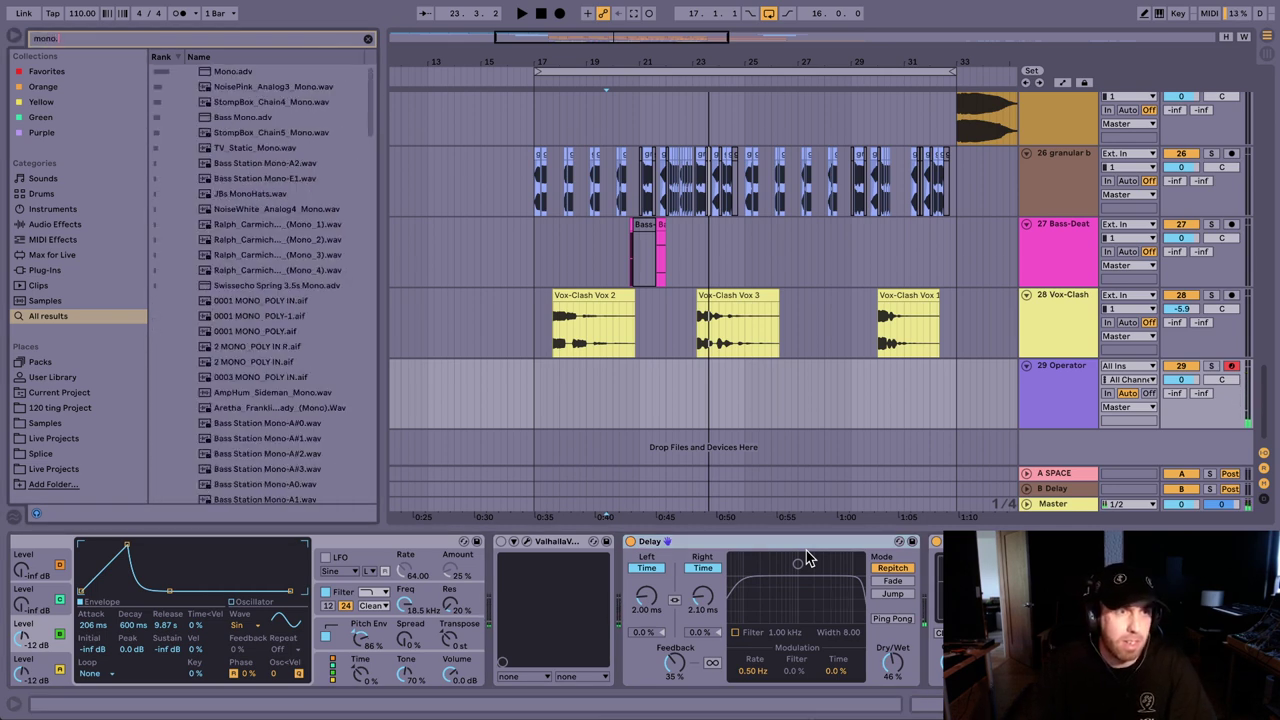
pyautogui.click(228, 72)
pyautogui.press('Return')
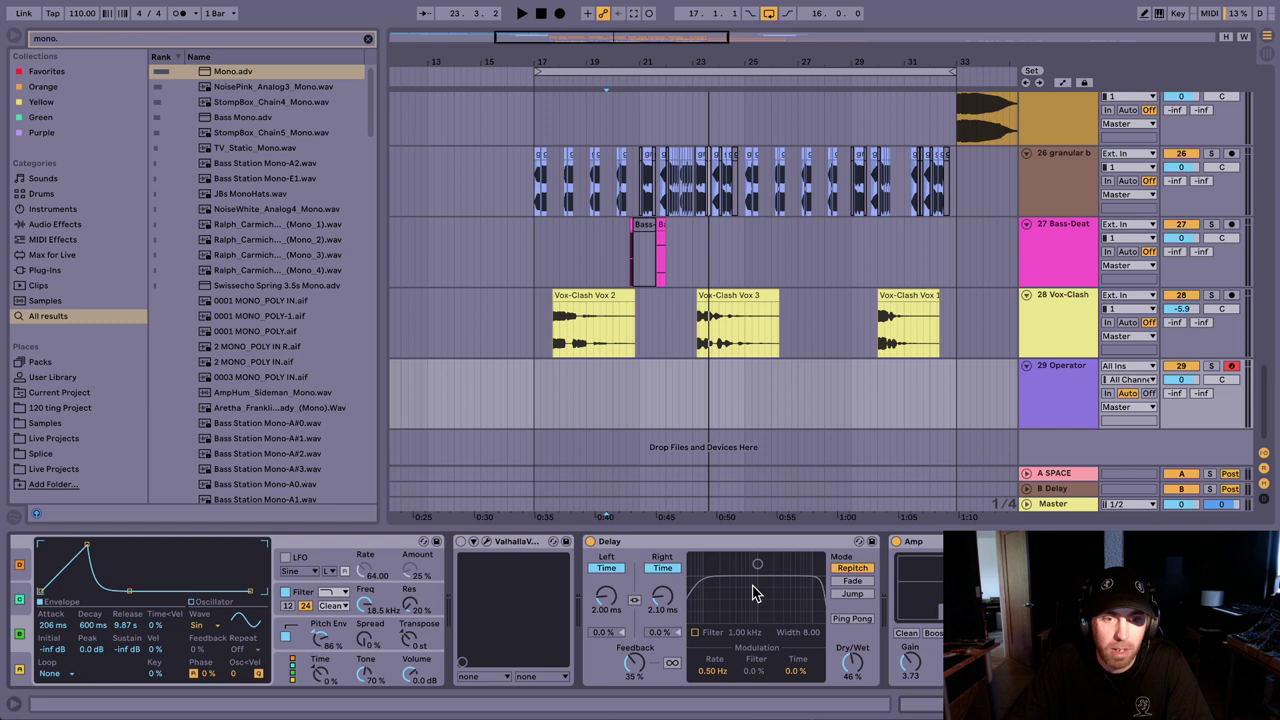
# Step: Set the Delay's right time to 3.00 ms and select the Amp
pyautogui.moveTo(662, 597); pyautogui.dragTo(662, 585)
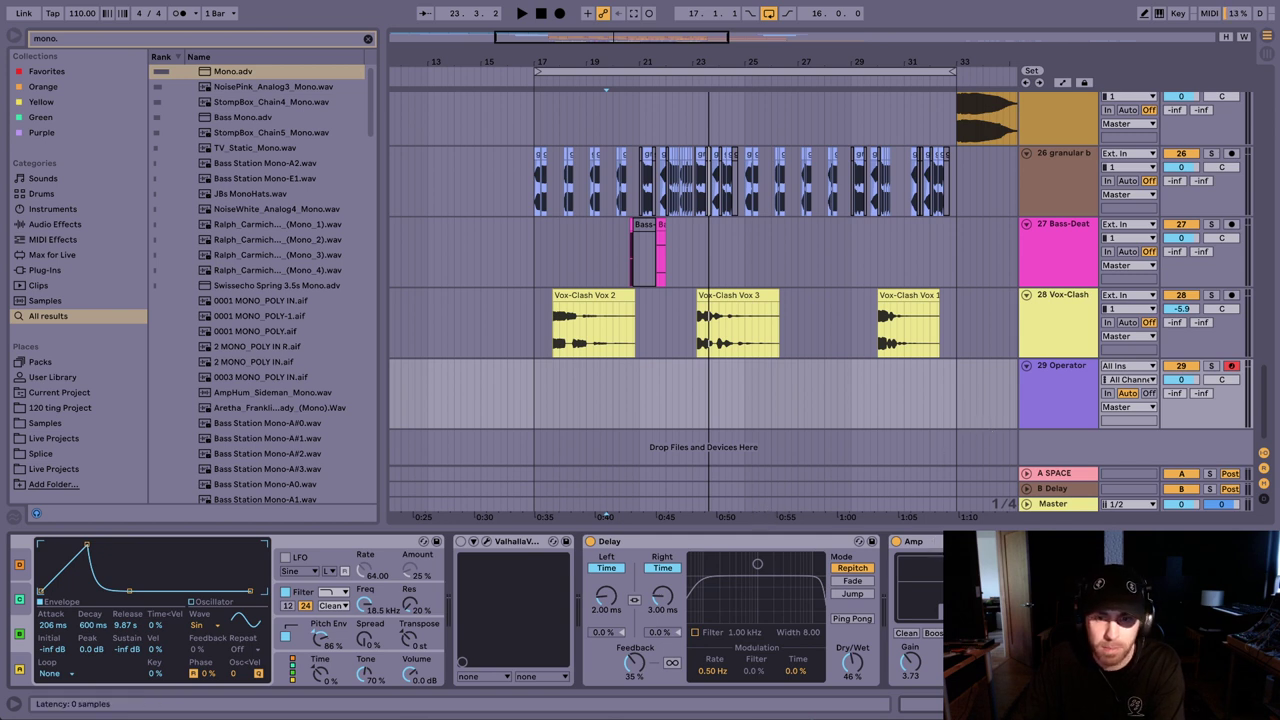
pyautogui.click(928, 541)
pyautogui.click(772, 540)
pyautogui.click(923, 541)
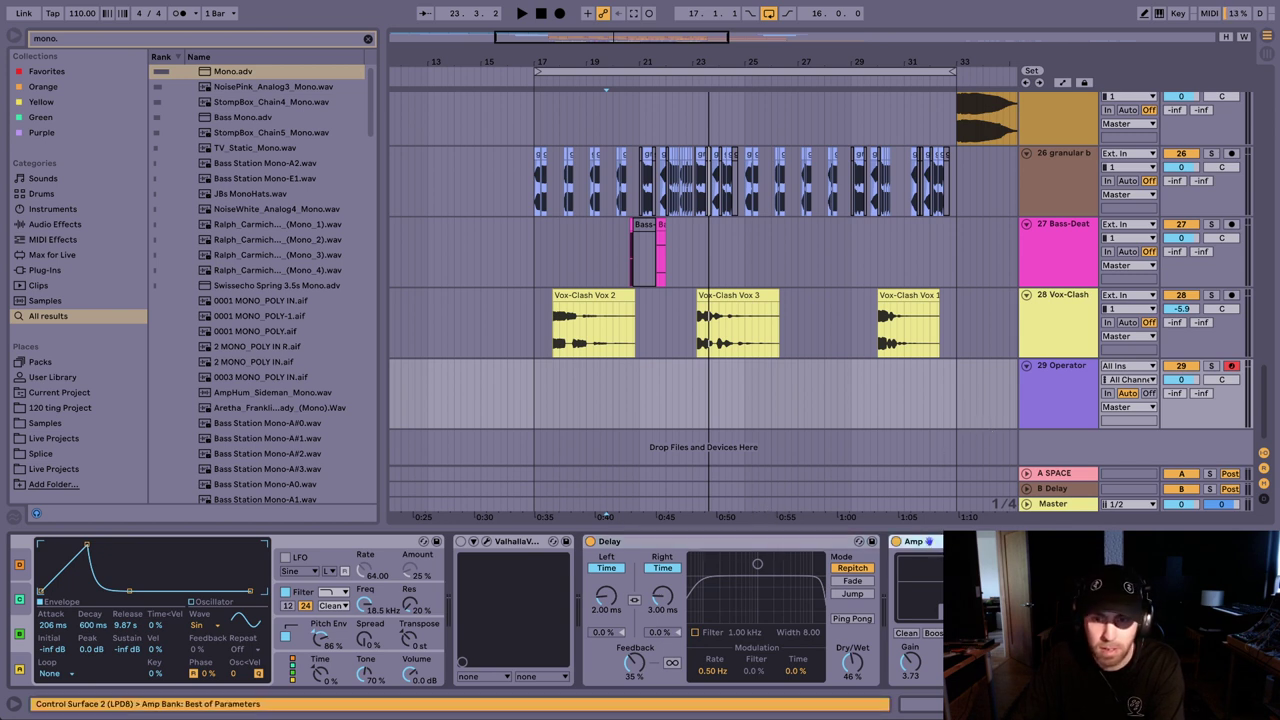
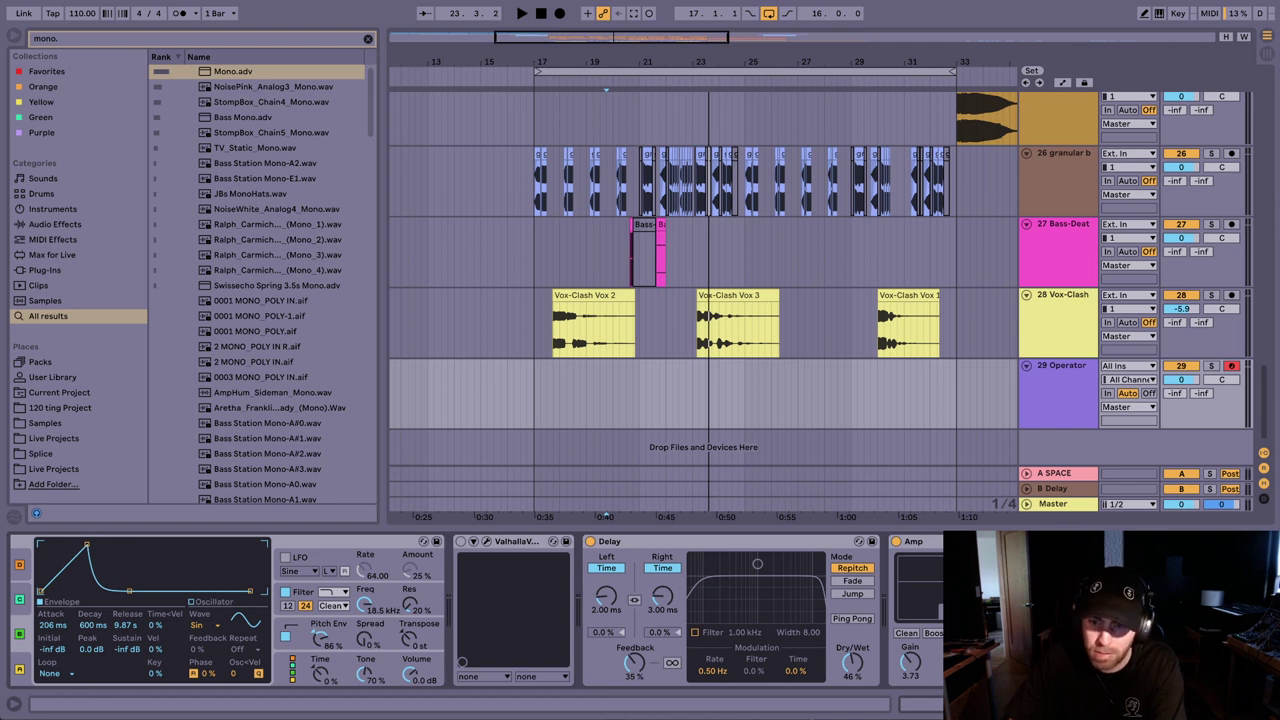
pyautogui.hscroll(2, 476, 610)
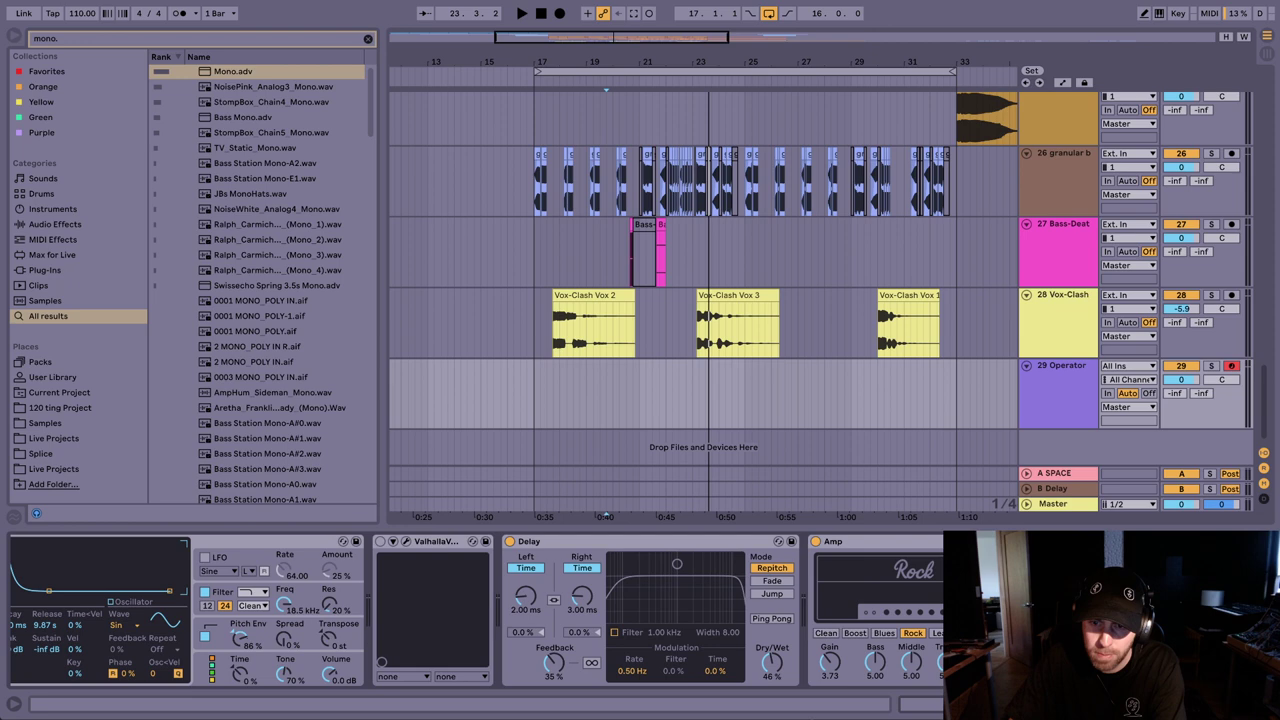
# Step: Find the OTT.adv preset and add it after the Limiter on the Master track
pyautogui.click(483, 430)
pyautogui.hotkey('ctrl', 'f')
pyautogui.write('ott')
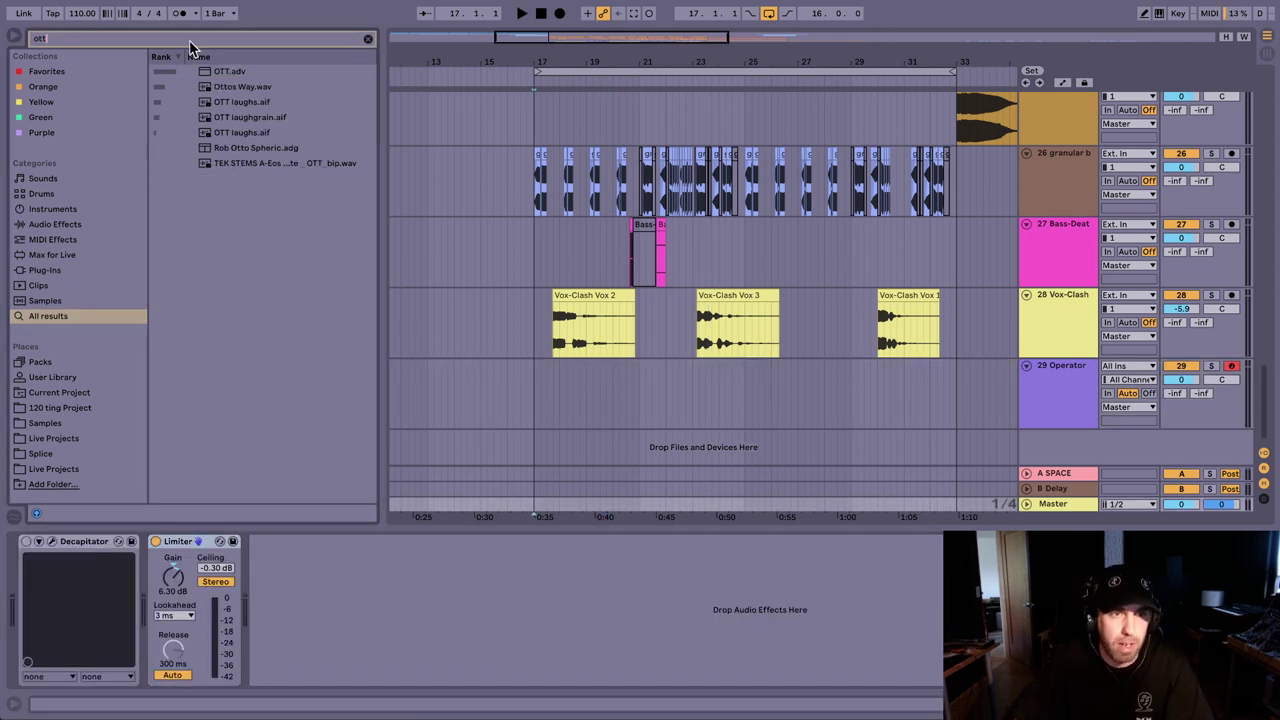
pyautogui.moveTo(229, 74); pyautogui.dragTo(335, 648)
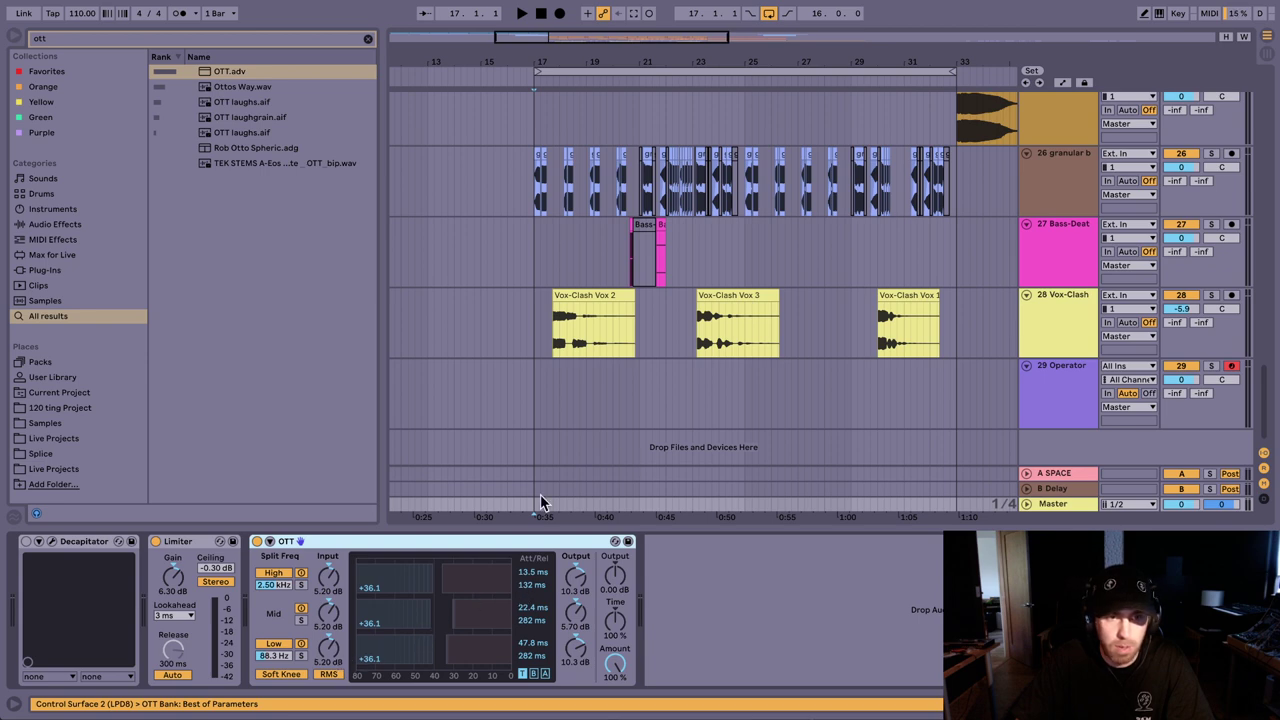
# Step: Play the arrangement from bar 17 and set the amount of the Master track's OTT to 15%
pyautogui.click(559, 426)
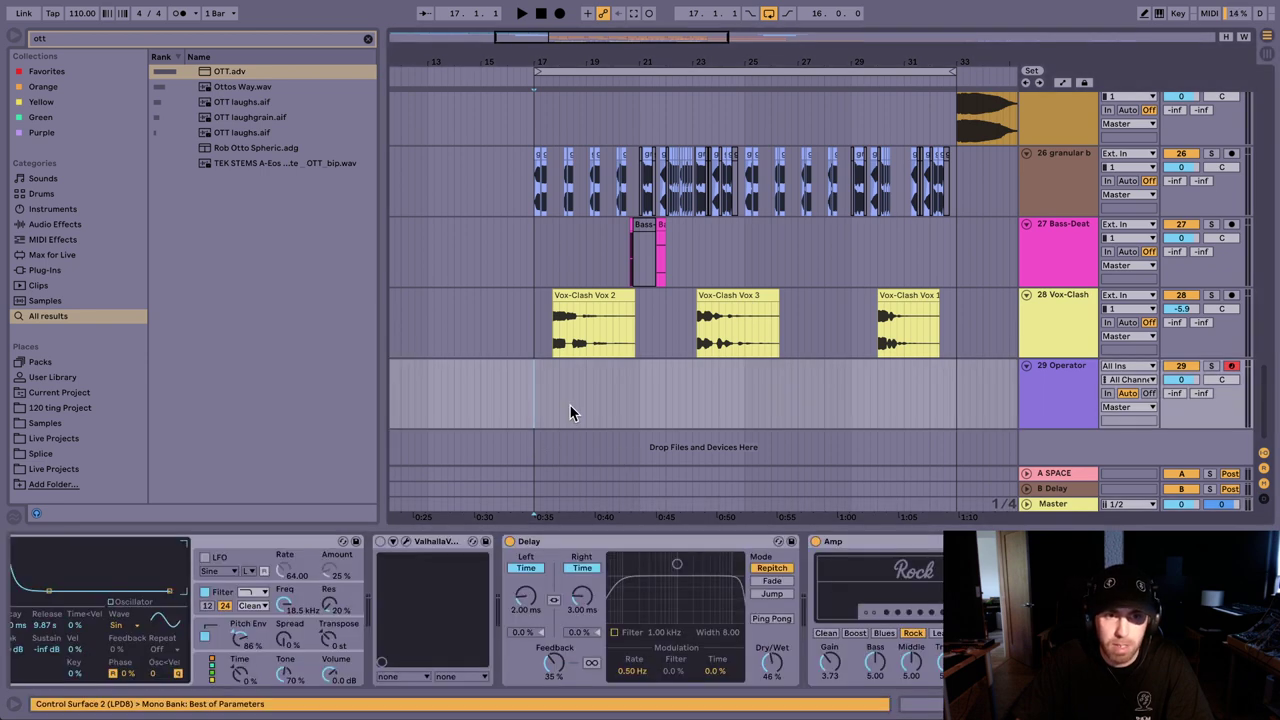
pyautogui.click(1059, 507)
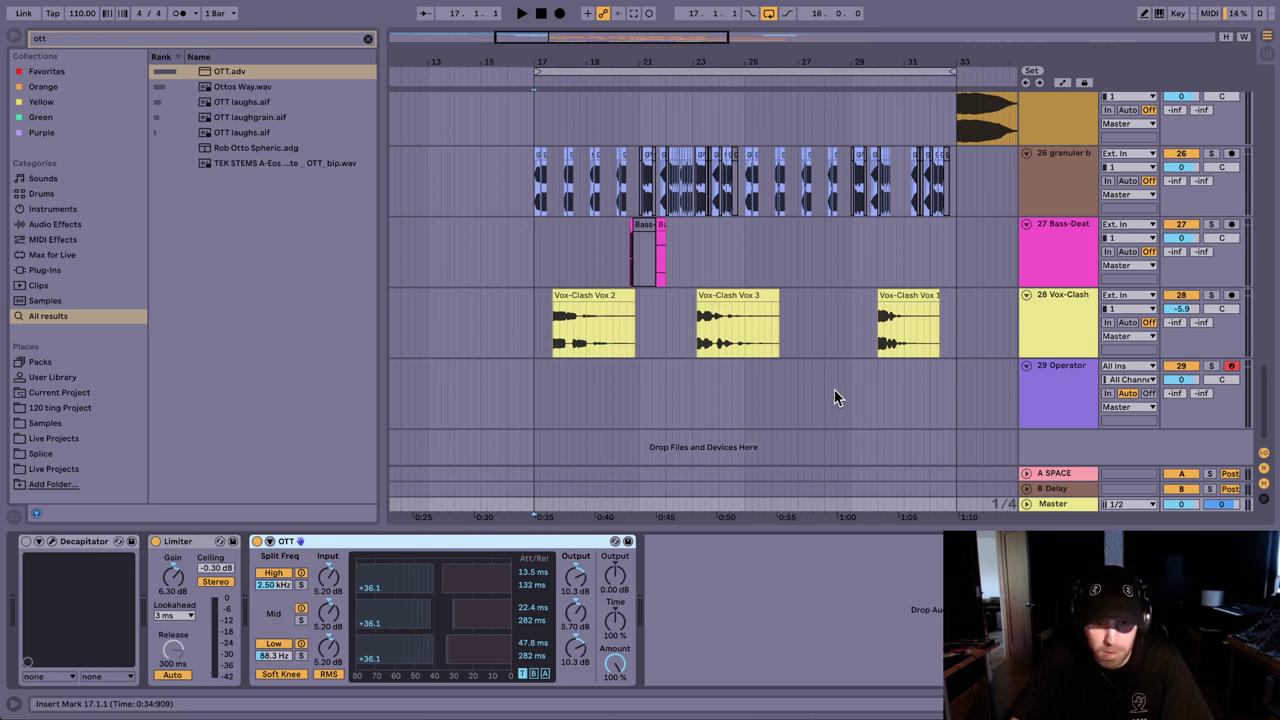
pyautogui.press('space')
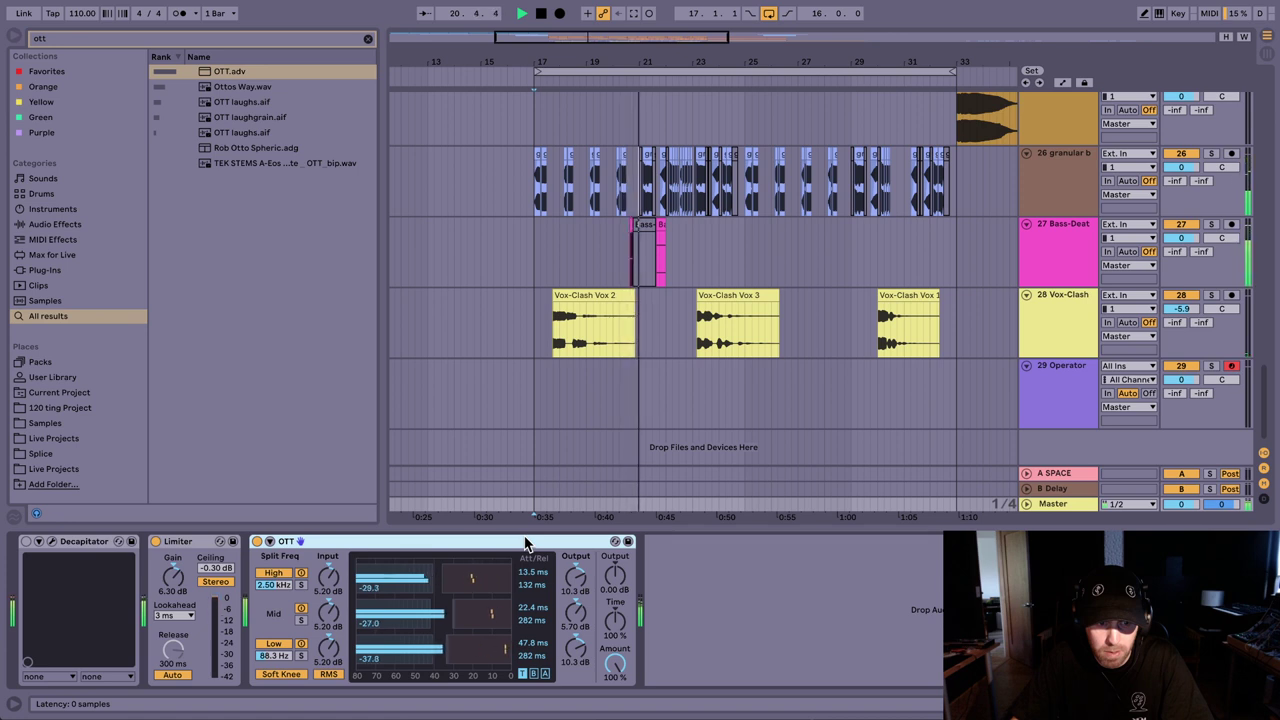
pyautogui.moveTo(615, 662); pyautogui.dragTo(615, 700)
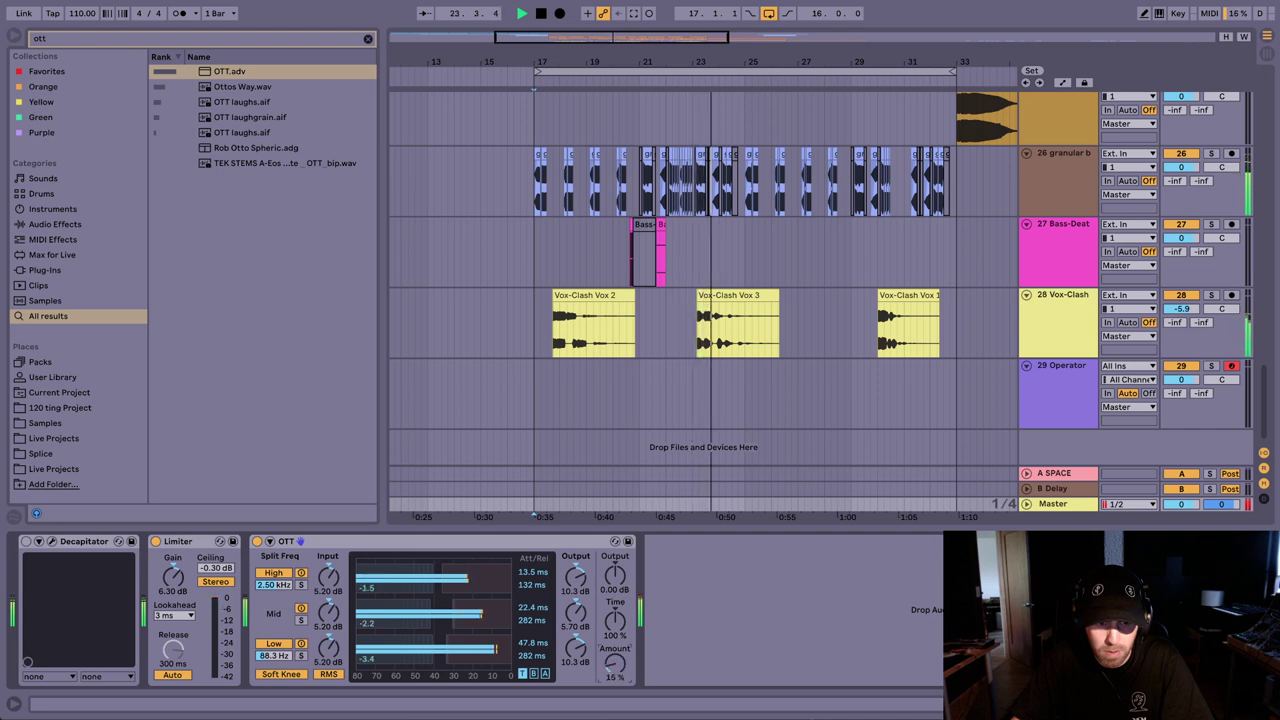
# Step: Set the Master OTT's amount to 100% and place the OTT after PitchDrop on the granular bass track
pyautogui.moveTo(615, 665); pyautogui.dragTo(615, 590)
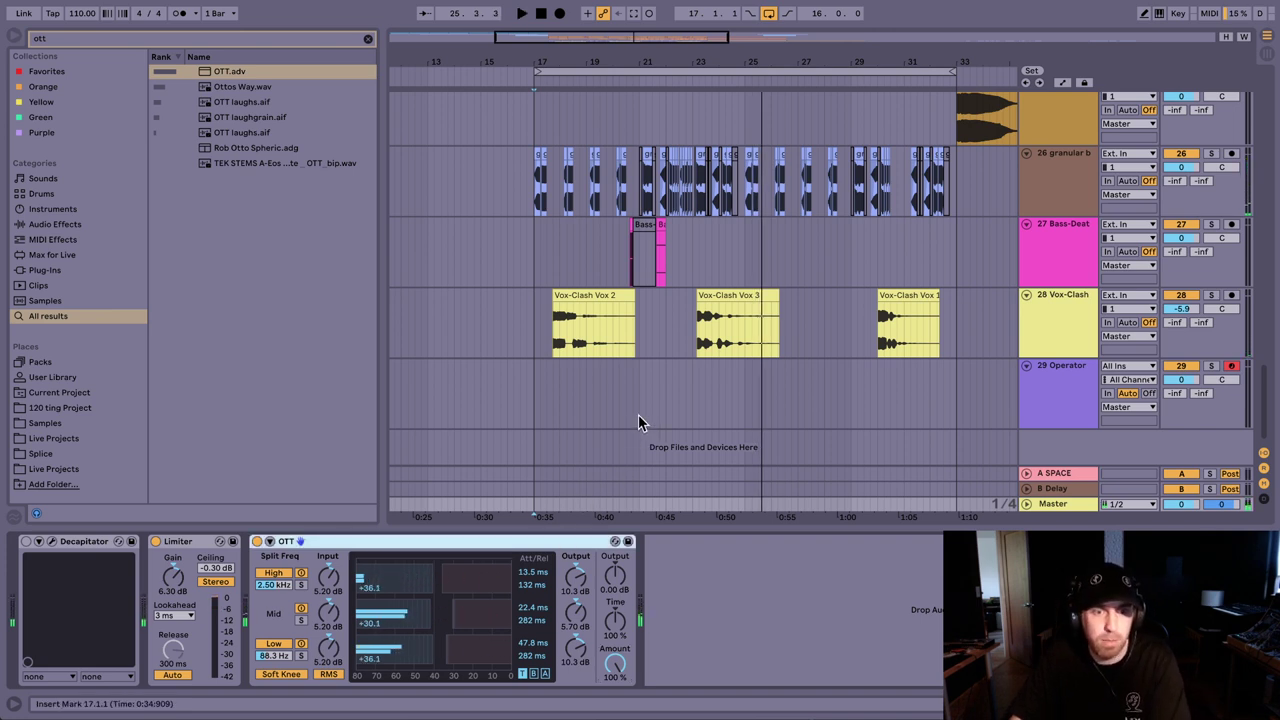
pyautogui.scroll(2, 638, 412)
pyautogui.click(1035, 235)
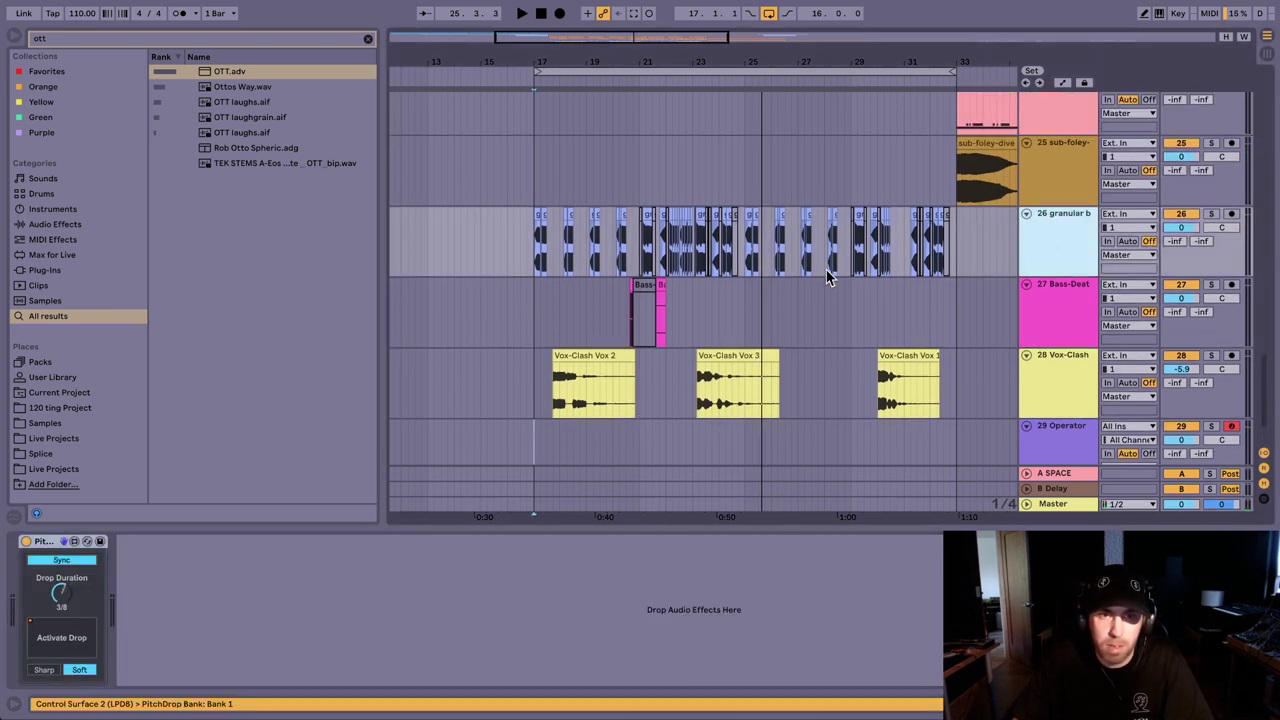
pyautogui.click(1108, 488)
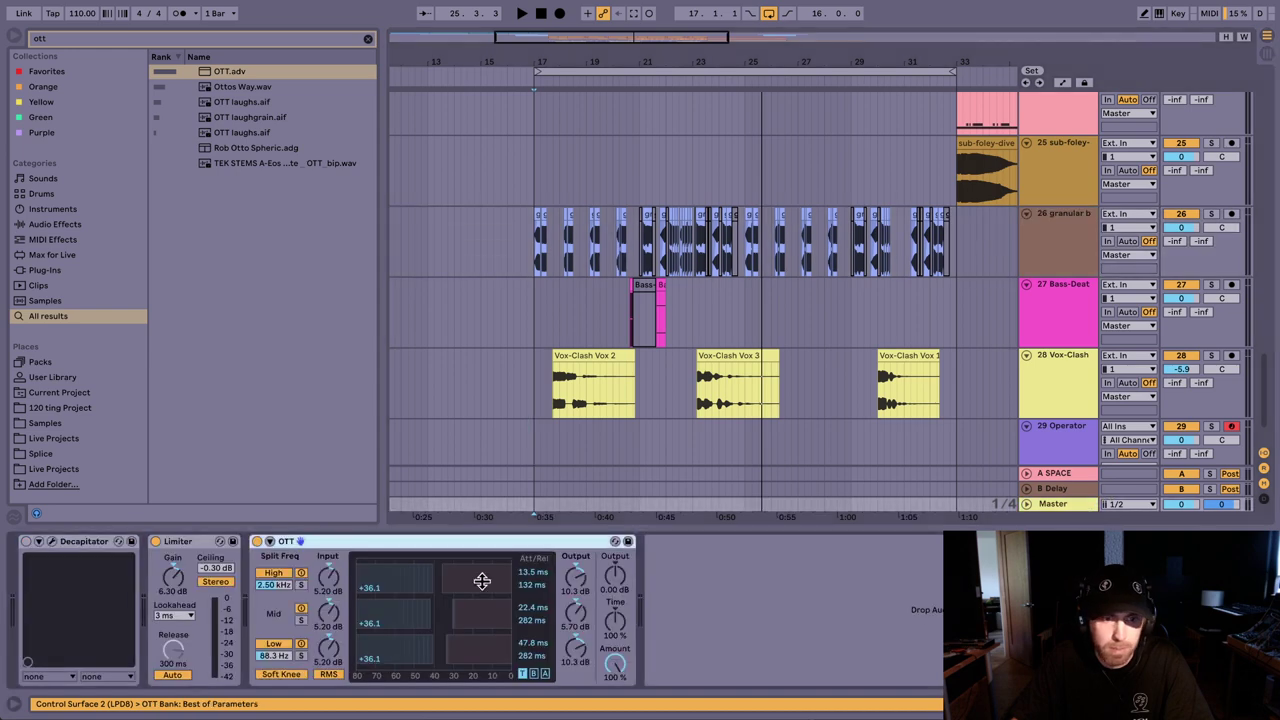
pyautogui.click(849, 248)
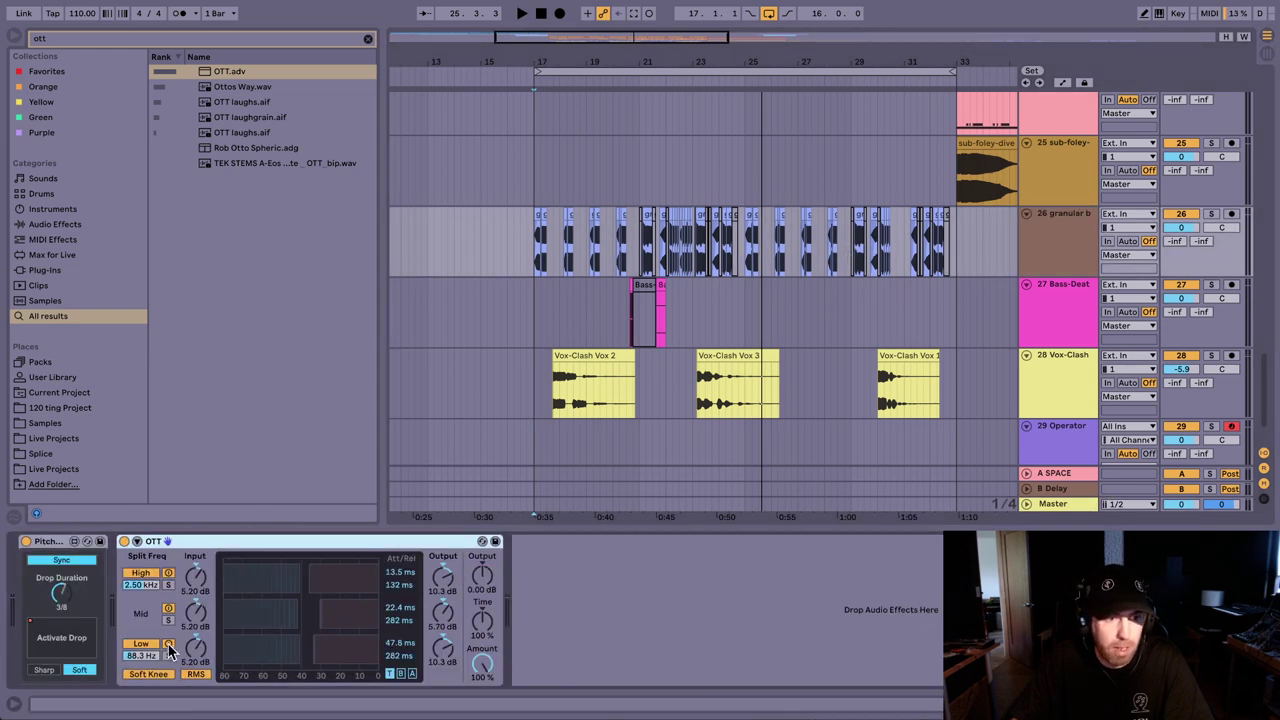
# Step: In the granular bass OTT, deactivate the low band, set its crossover to 120 Hz and lower the amount to 0.0%
pyautogui.click(168, 645)
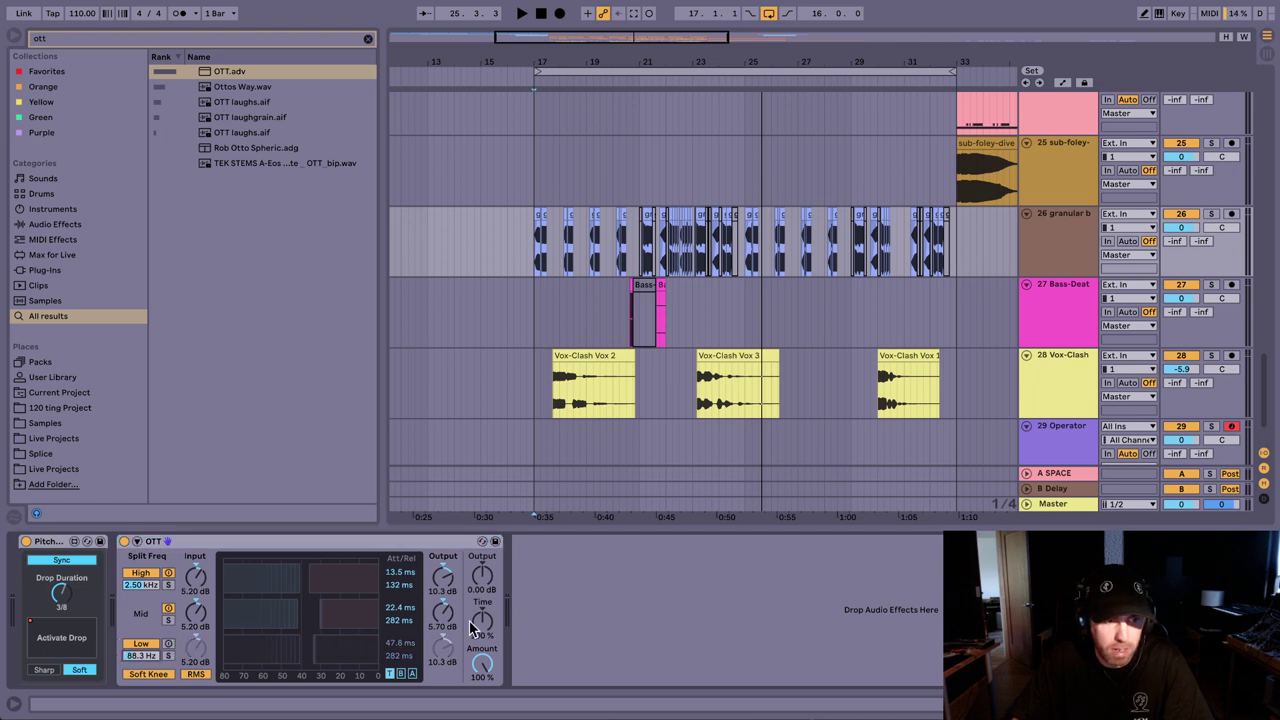
pyautogui.write('120')
pyautogui.press('Return')
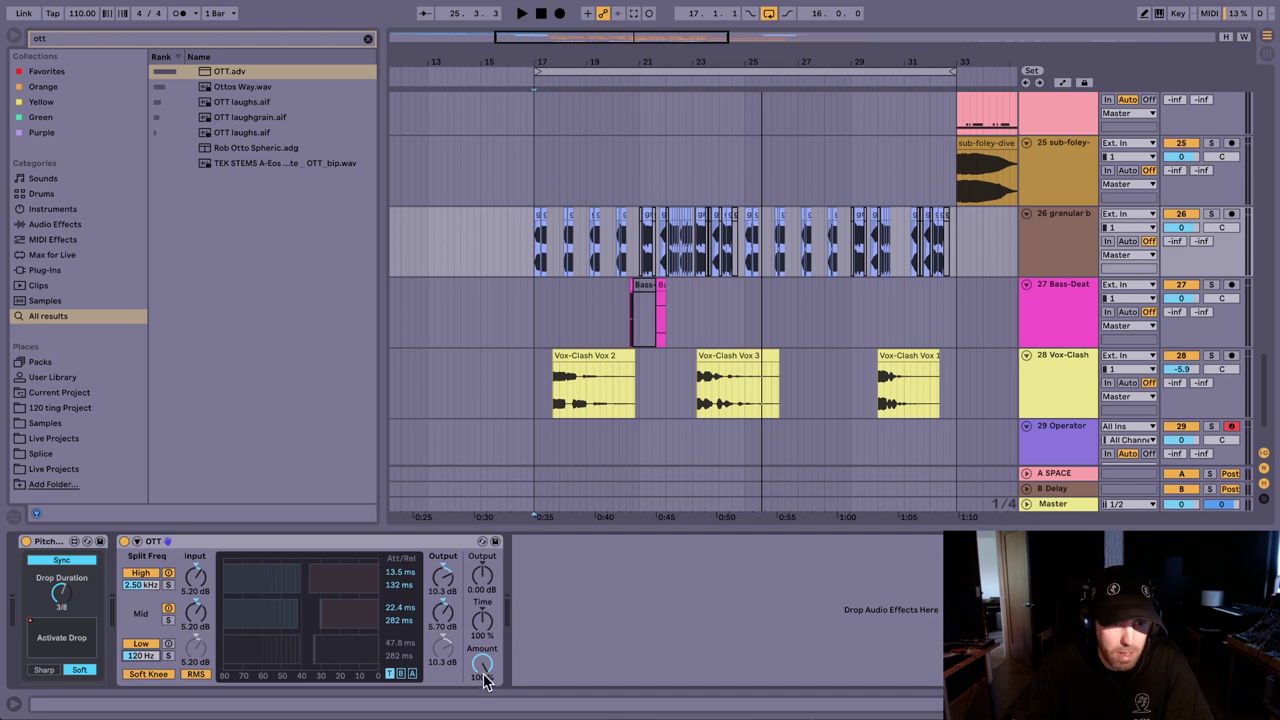
pyautogui.moveTo(483, 675); pyautogui.dragTo(483, 710)
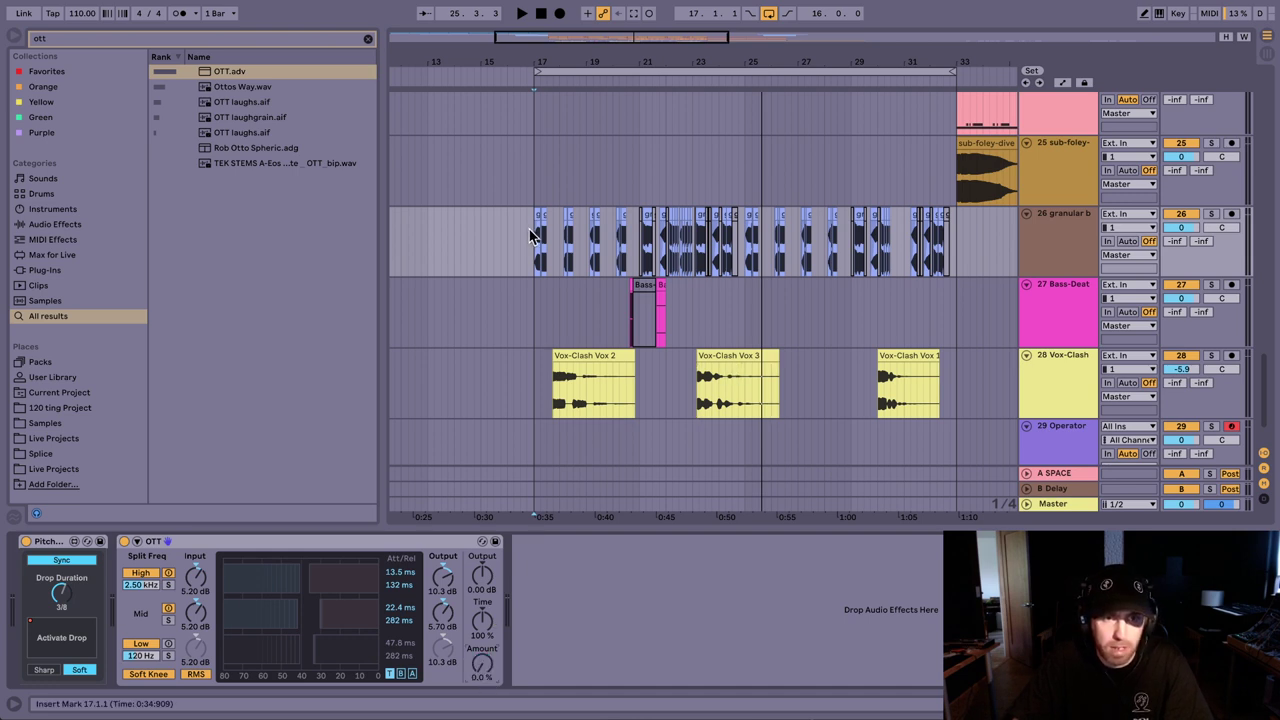
# Step: Solo the granular bass track and play bars 17 to 33 while raising its OTT amount to 34%
pyautogui.moveTo(532, 238); pyautogui.dragTo(931, 247)
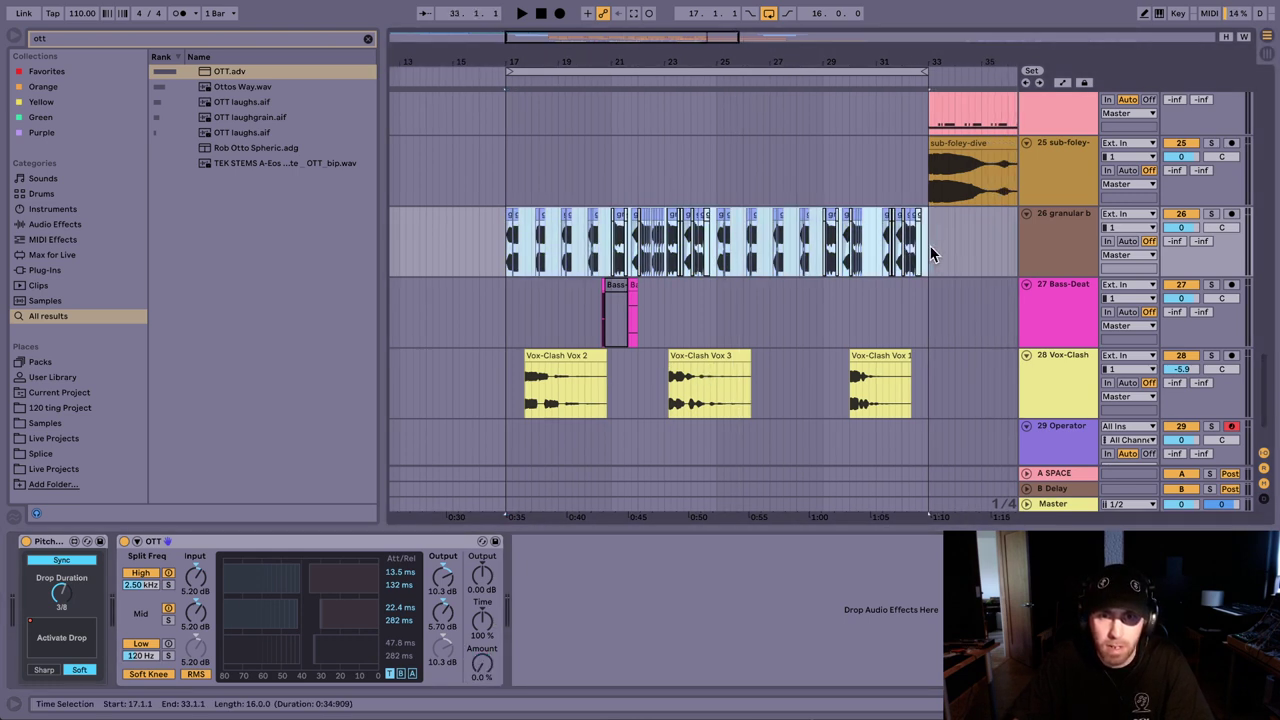
pyautogui.click(1211, 214)
pyautogui.press('space')
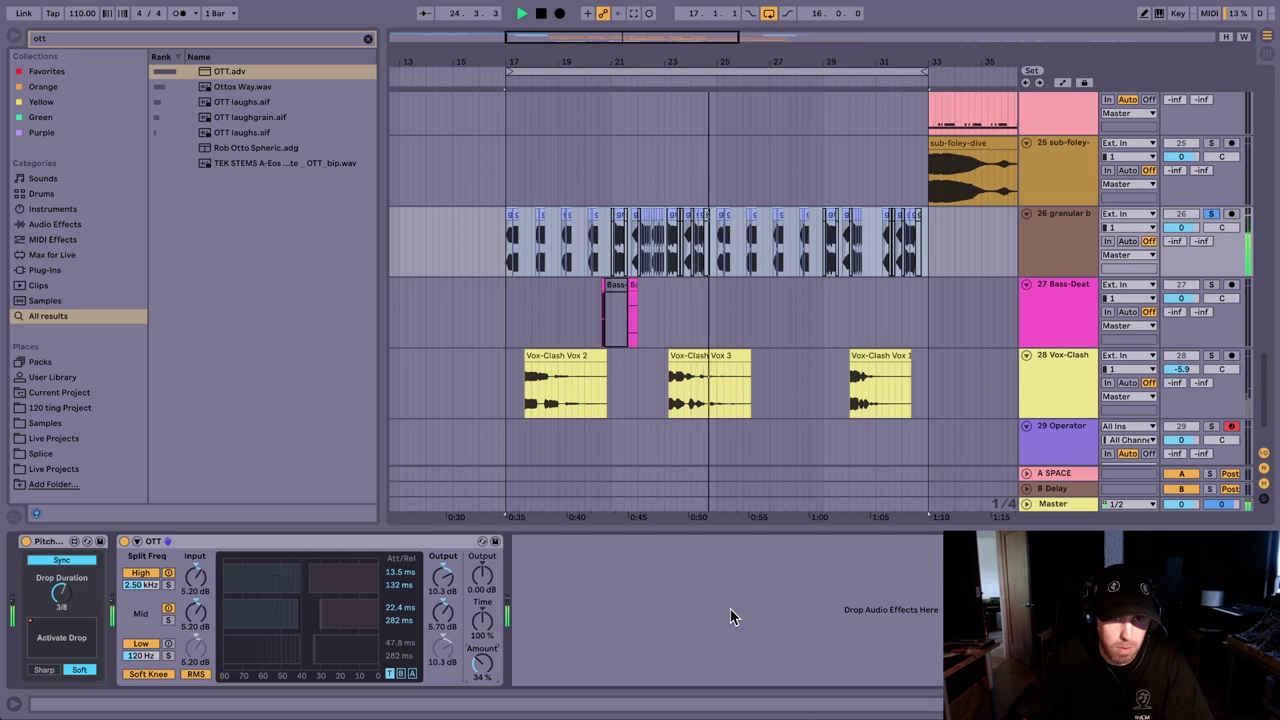
pyautogui.press('space')
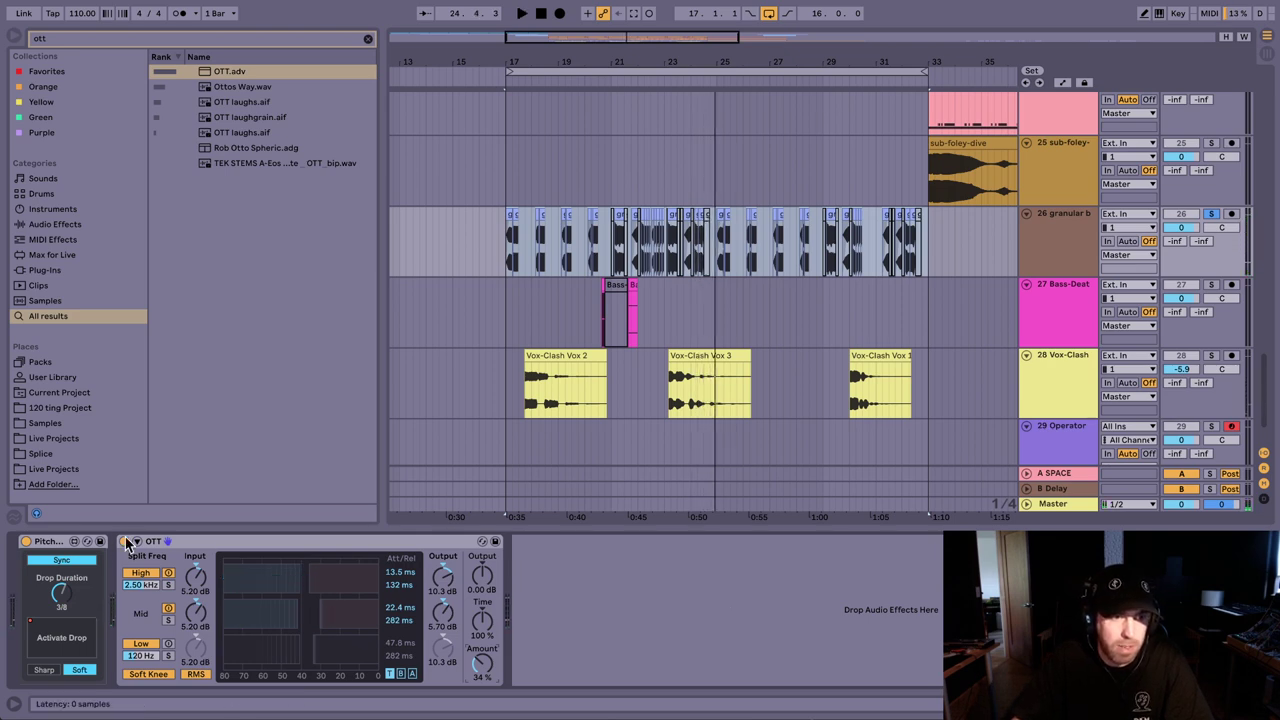
# Step: Bypass the granular bass OTT and audition the short passage from 24.2.3 to 24.3.1
pyautogui.click(124, 541)
pyautogui.moveTo(698, 63)
pyautogui.mouseDown()
pyautogui.moveTo(716, 160)
pyautogui.moveTo(700, 150)
pyautogui.mouseUp()
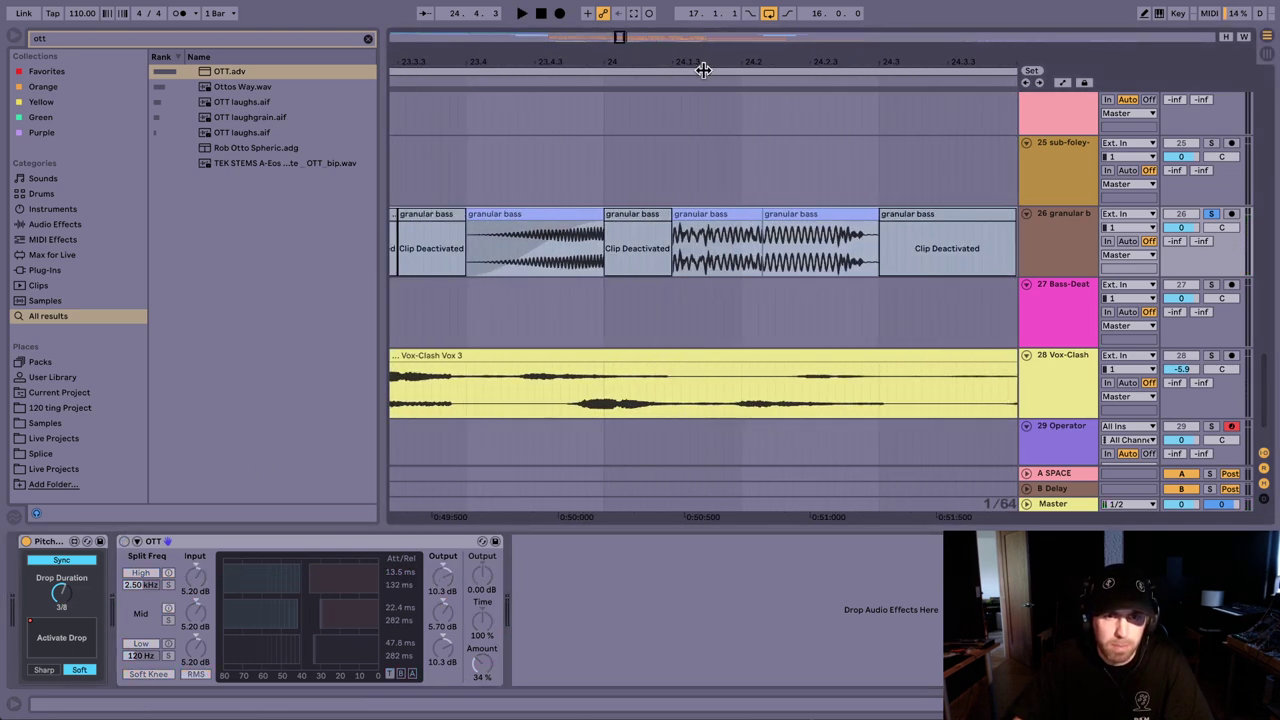
pyautogui.click(843, 170)
pyautogui.moveTo(874, 175); pyautogui.dragTo(877, 176)
pyautogui.press('space')
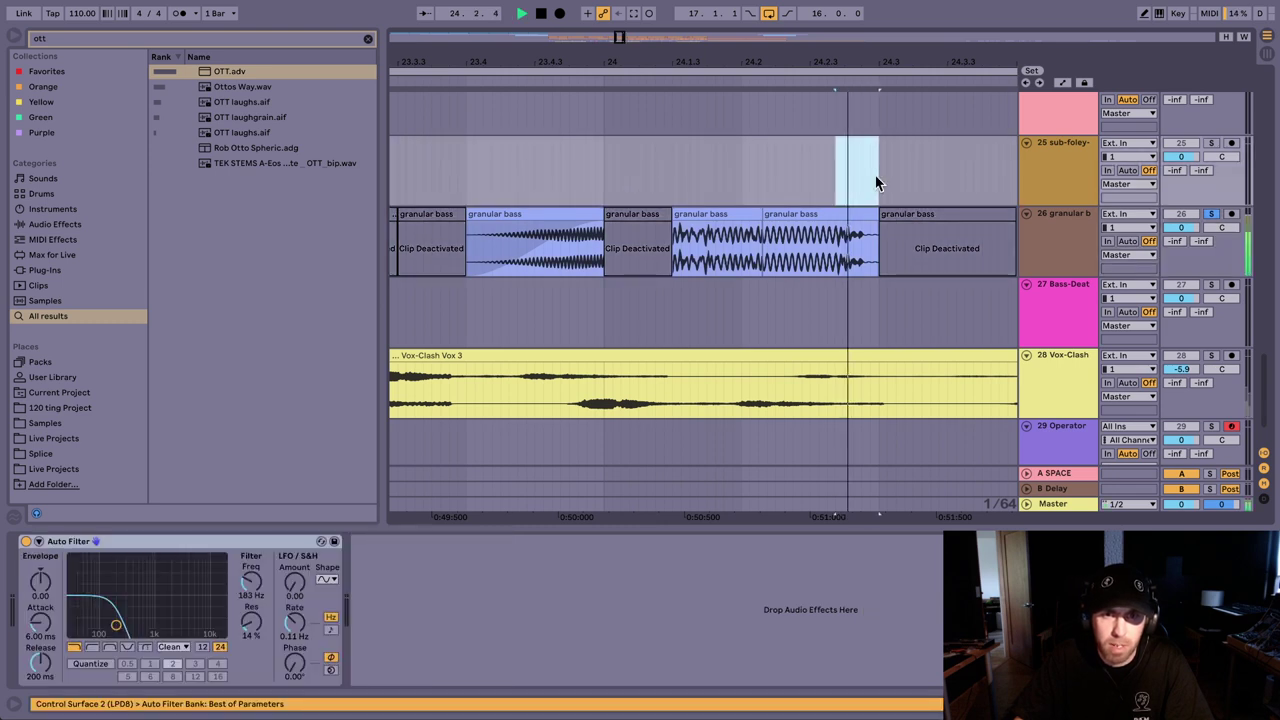
pyautogui.press('space')
pyautogui.press('space')
pyautogui.press('space')
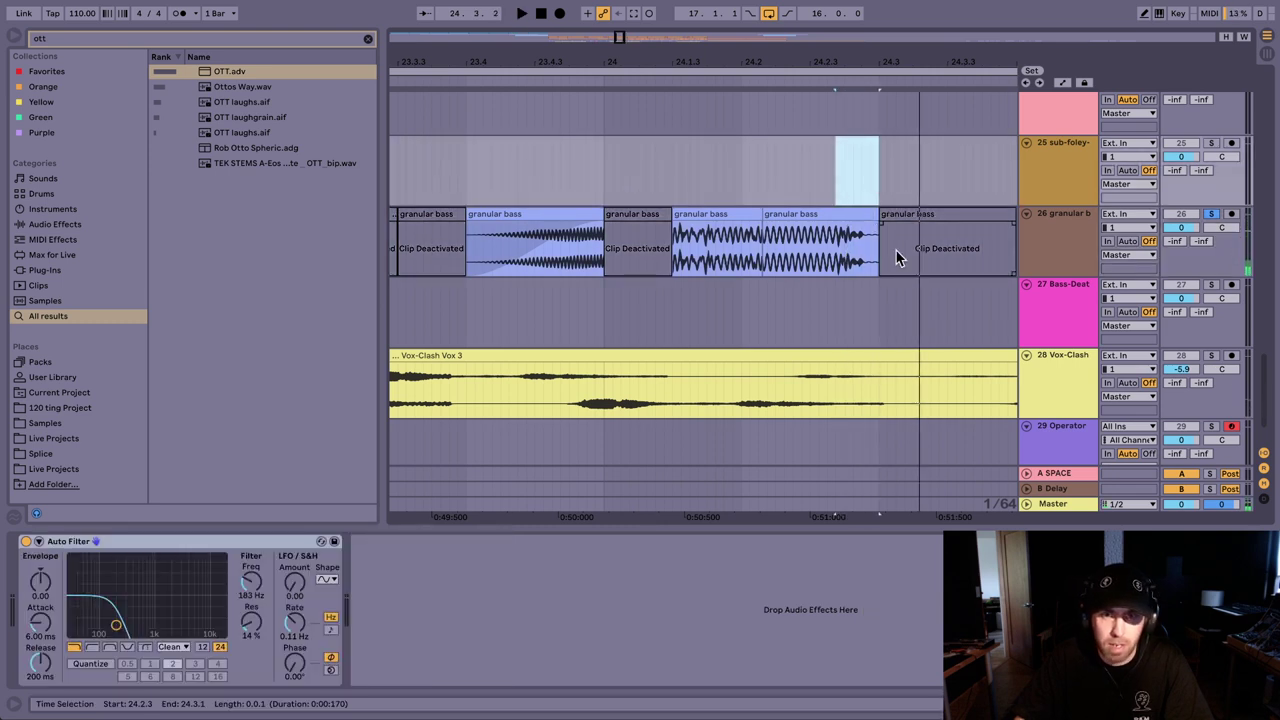
# Step: Select the granular bass clips from 24.2.1 to 24.3.1 and loop that range
pyautogui.click(1050, 250)
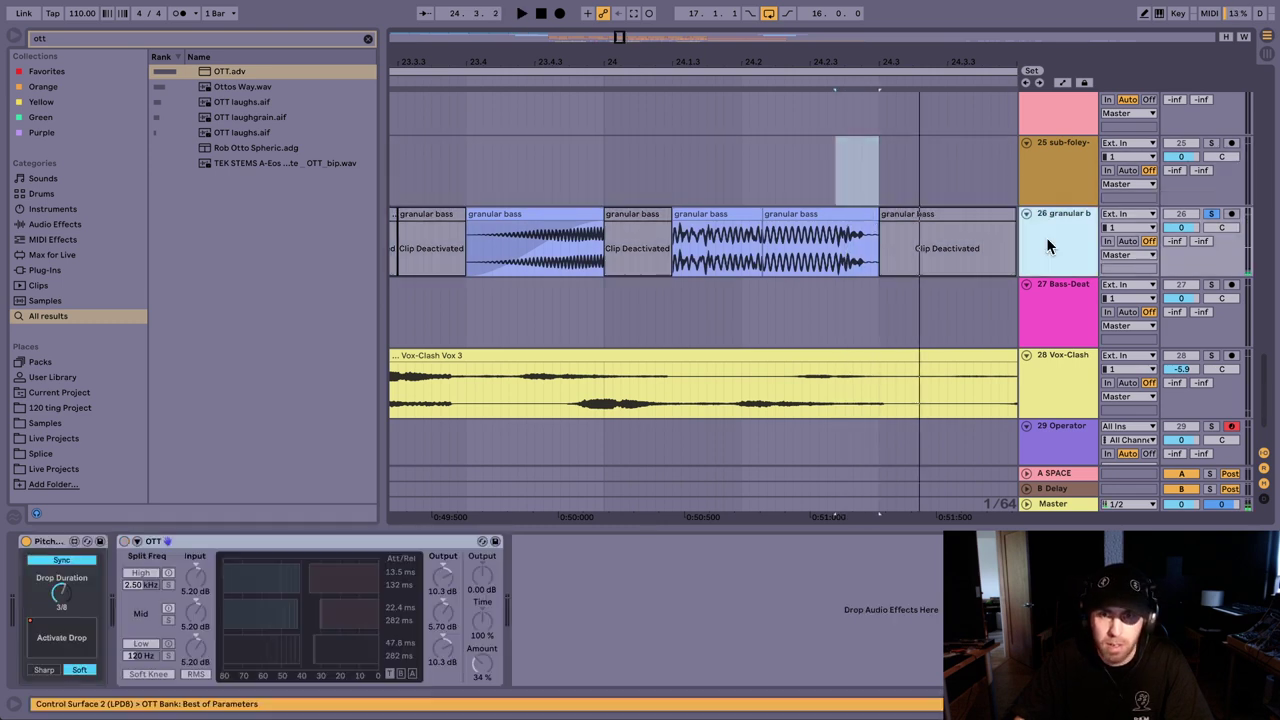
pyautogui.click(1066, 505)
pyautogui.click(1033, 241)
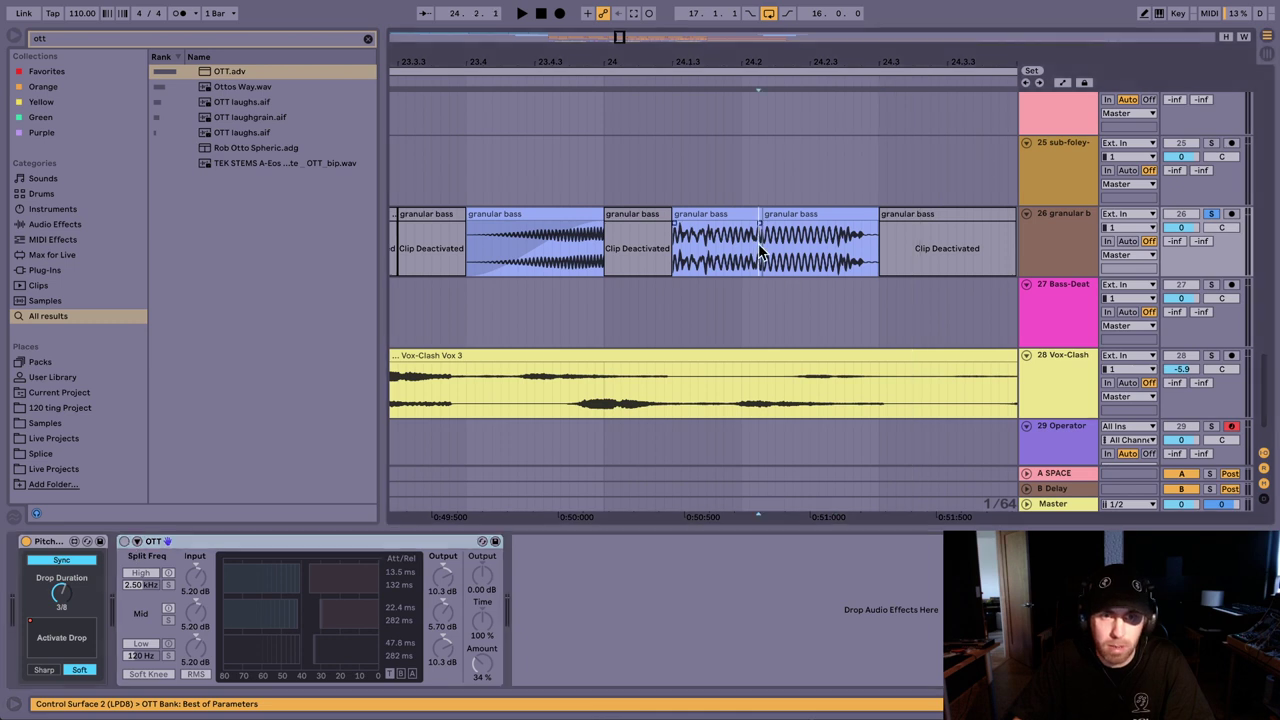
pyautogui.moveTo(770, 253); pyautogui.dragTo(881, 241)
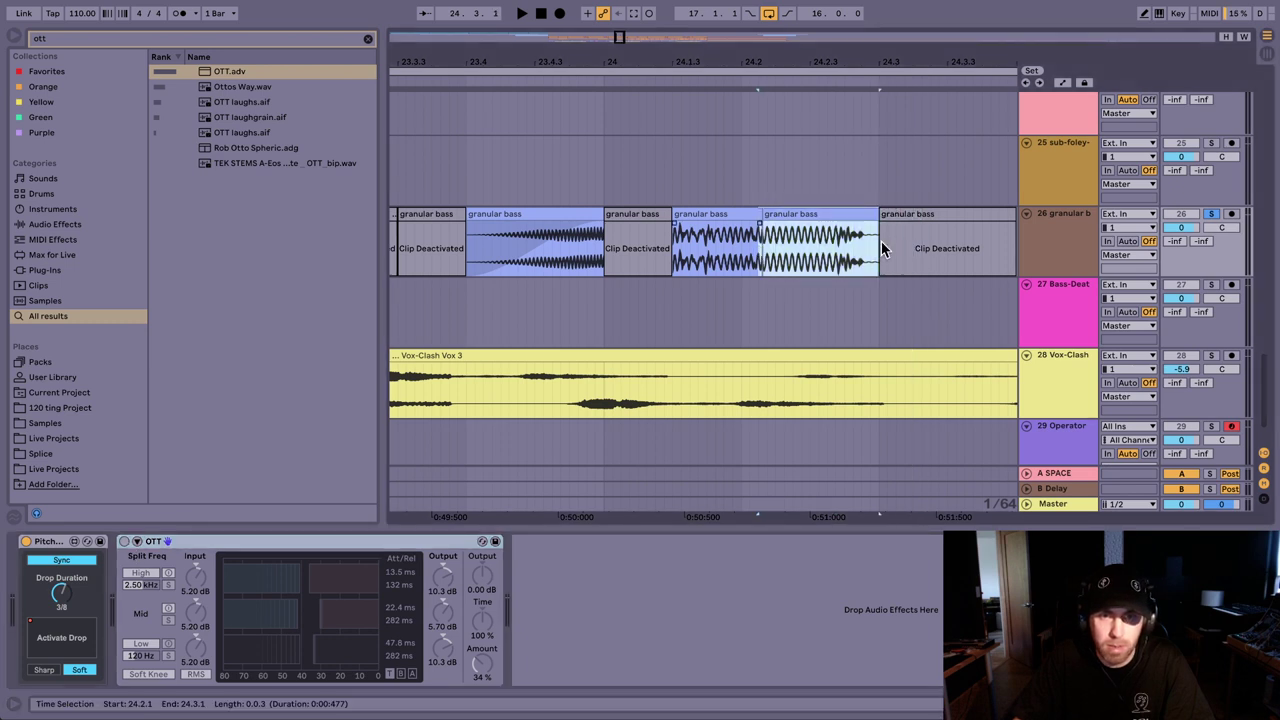
pyautogui.keyDown('shift'); pyautogui.click(746, 242); pyautogui.keyUp('shift')
pyautogui.hotkey('ctrl', 'l')
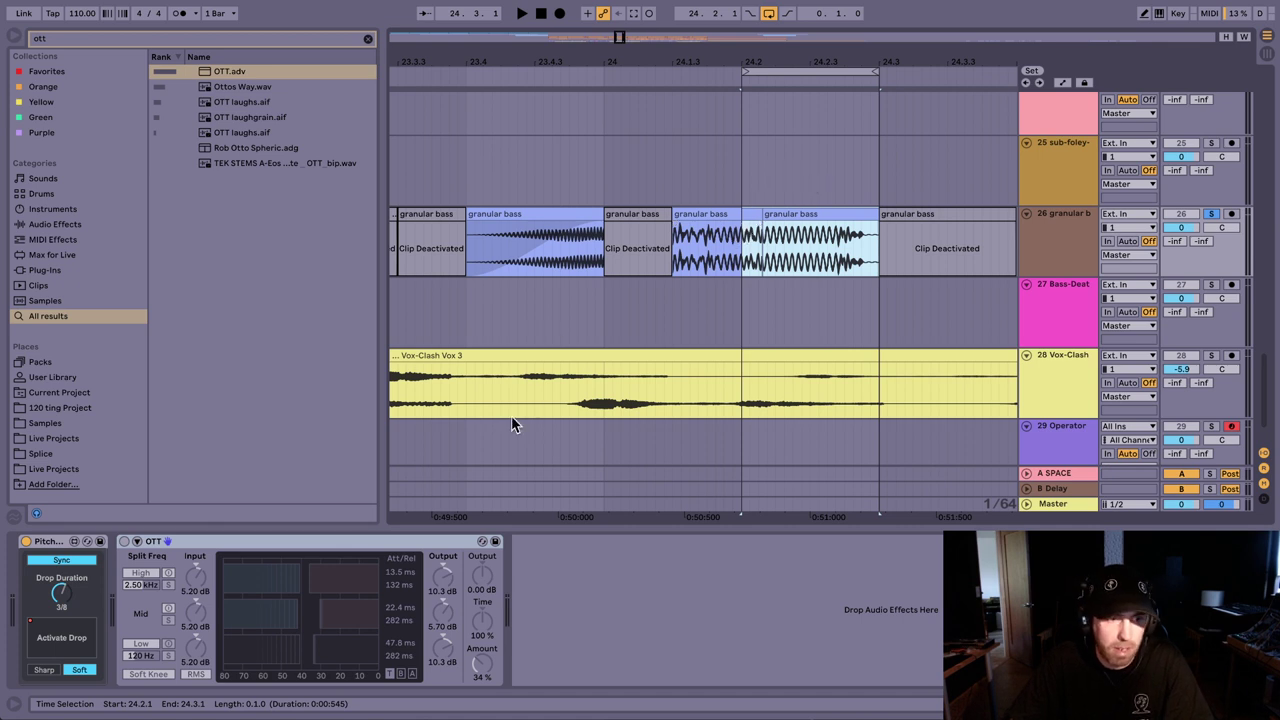
# Step: Play the short loop and compare the granular bass with its OTT on and off, leaving the OTT on
pyautogui.click(277, 542)
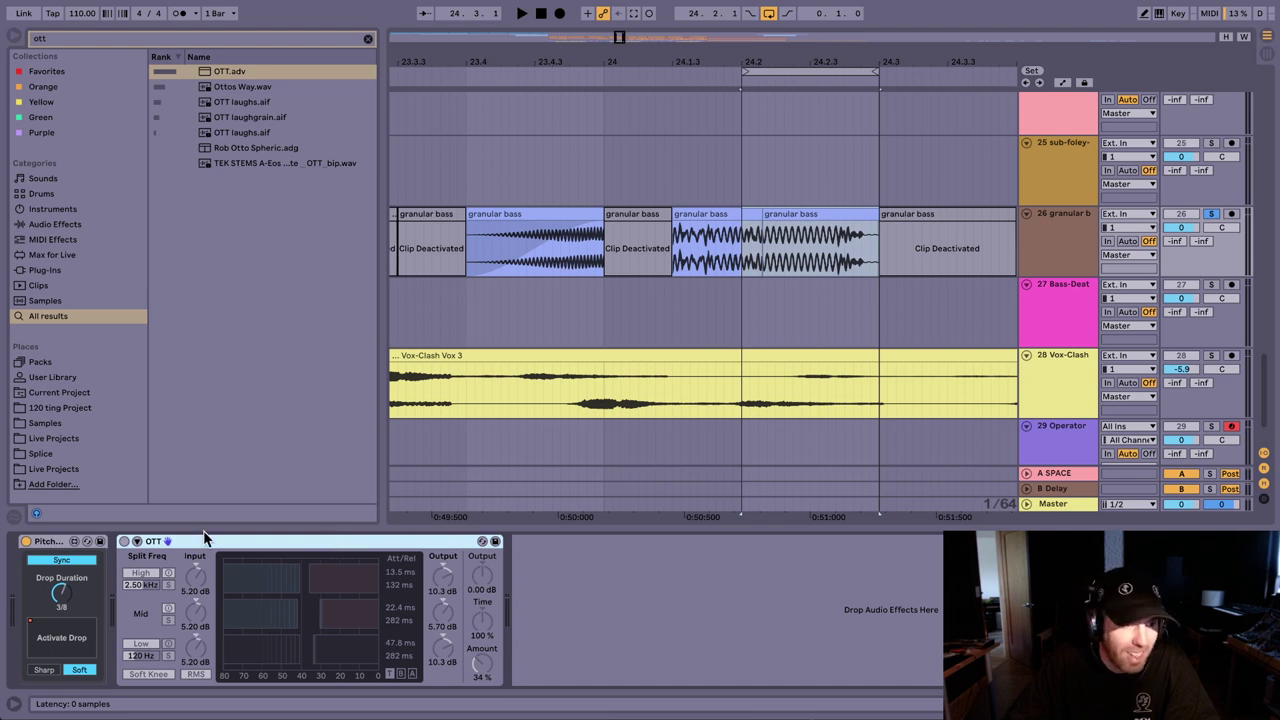
pyautogui.press('space')
pyautogui.click(124, 541)
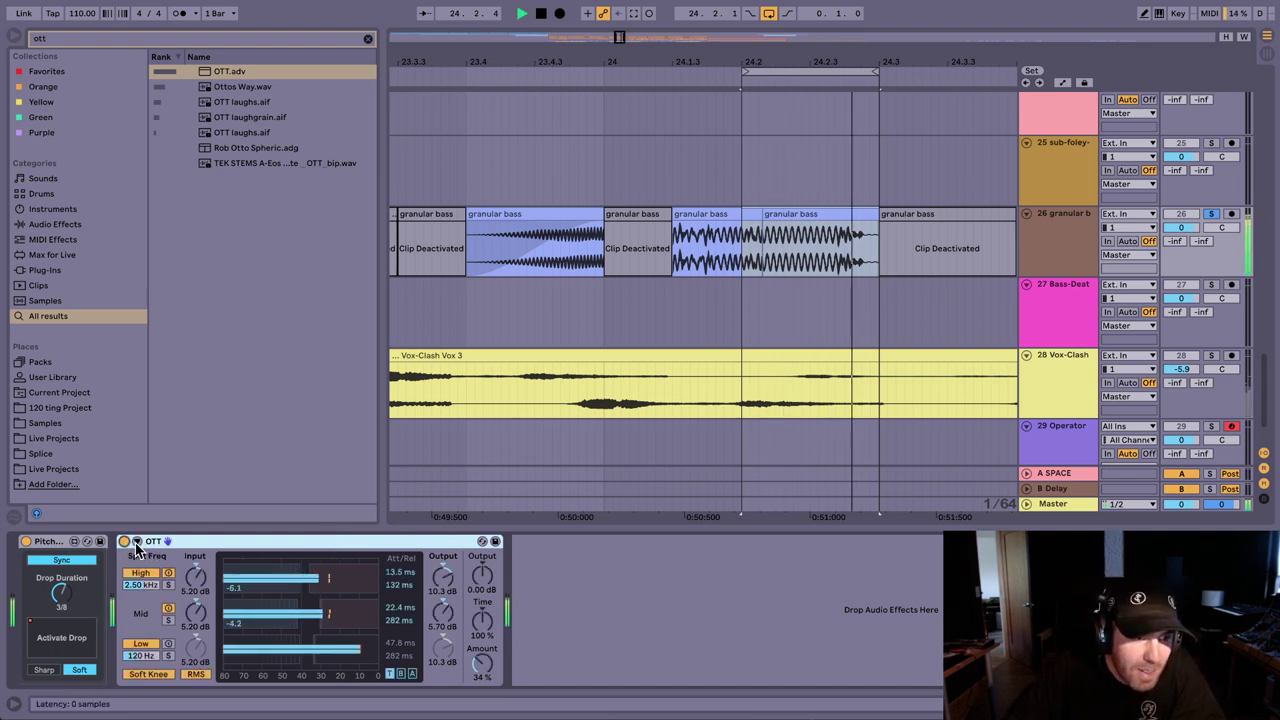
pyautogui.click(124, 542)
pyautogui.click(124, 541)
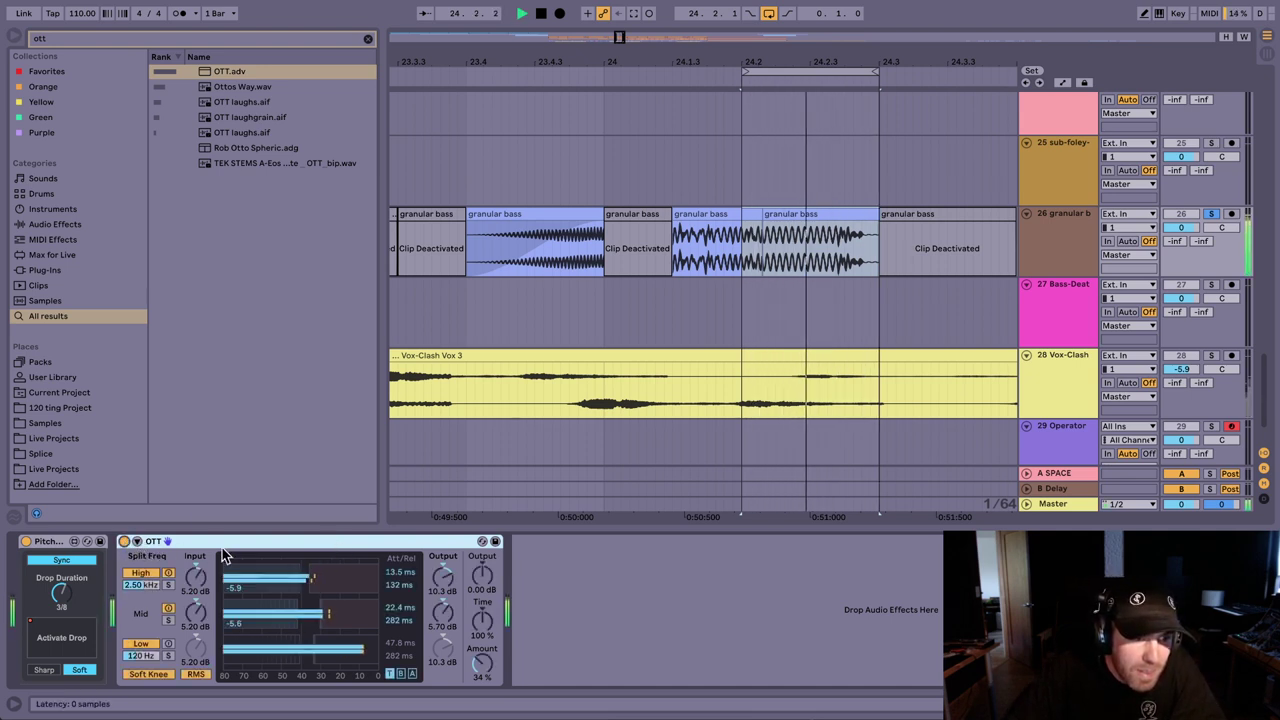
pyautogui.press('space')
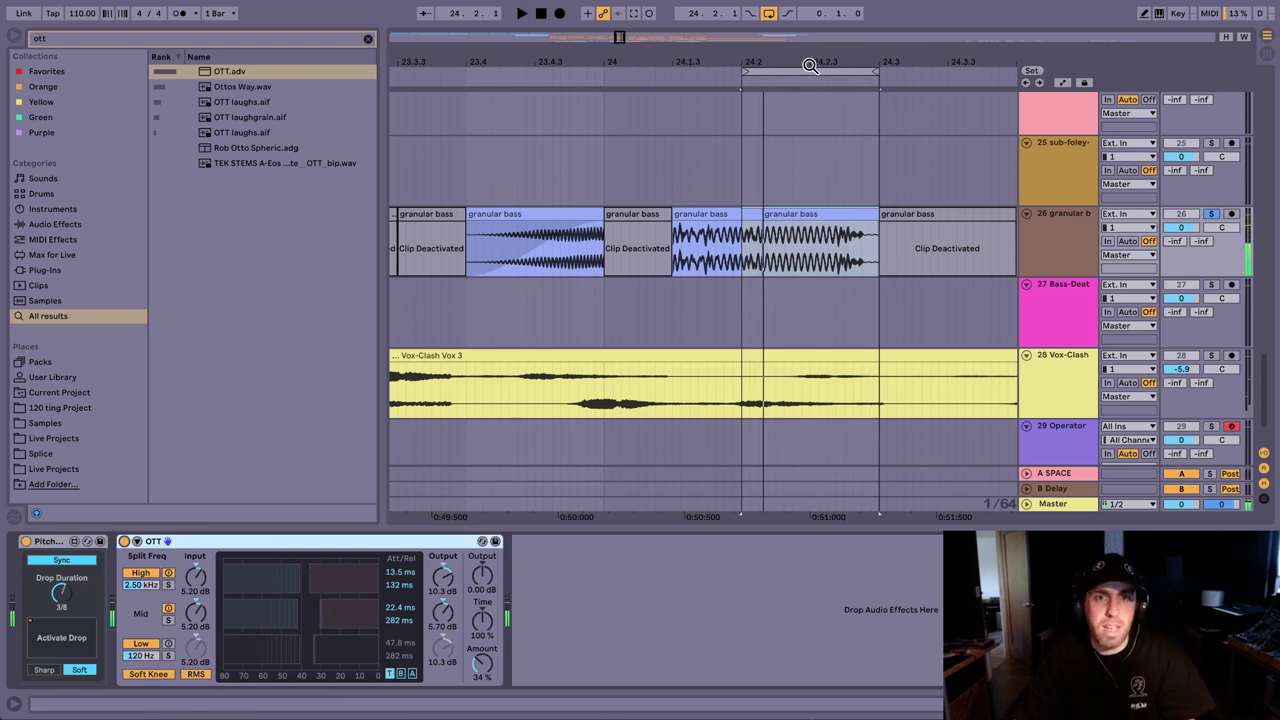
# Step: Unsolo the granular bass track, loop bars 17 to 33 again and play the arrangement from bar 17
pyautogui.moveTo(809, 64); pyautogui.dragTo(809, 30)
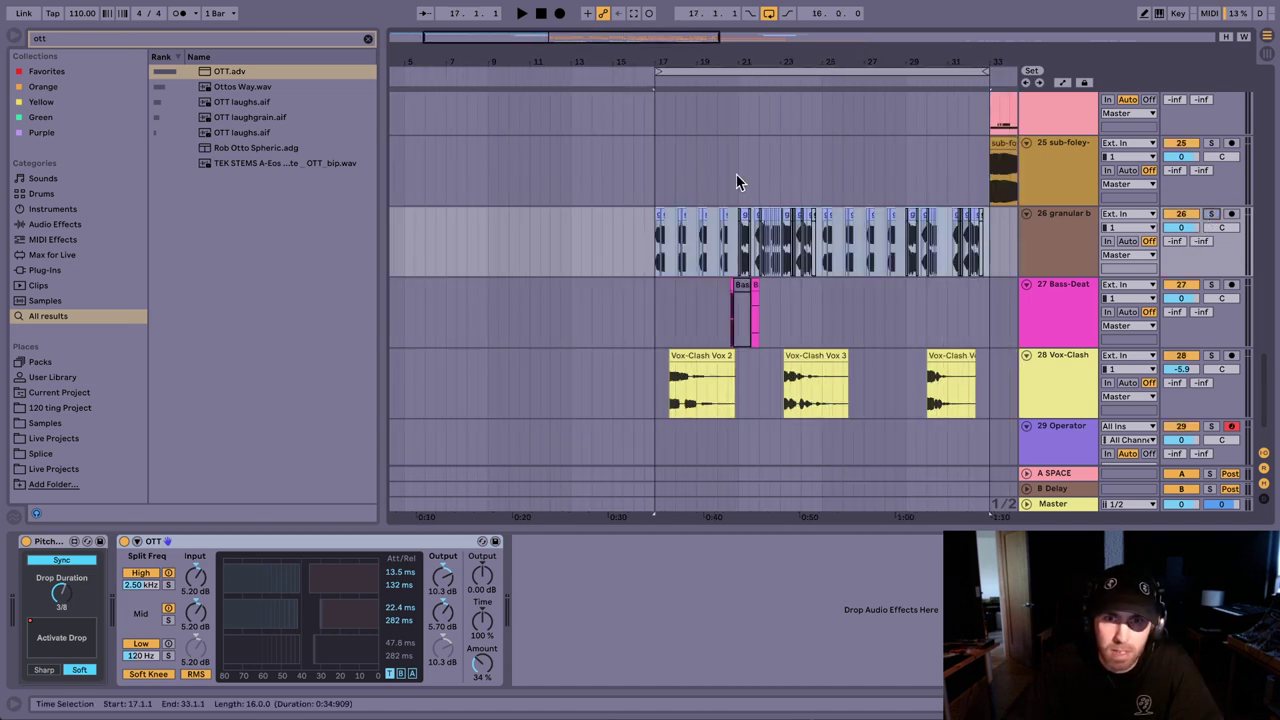
pyautogui.click(653, 180)
pyautogui.press('space')
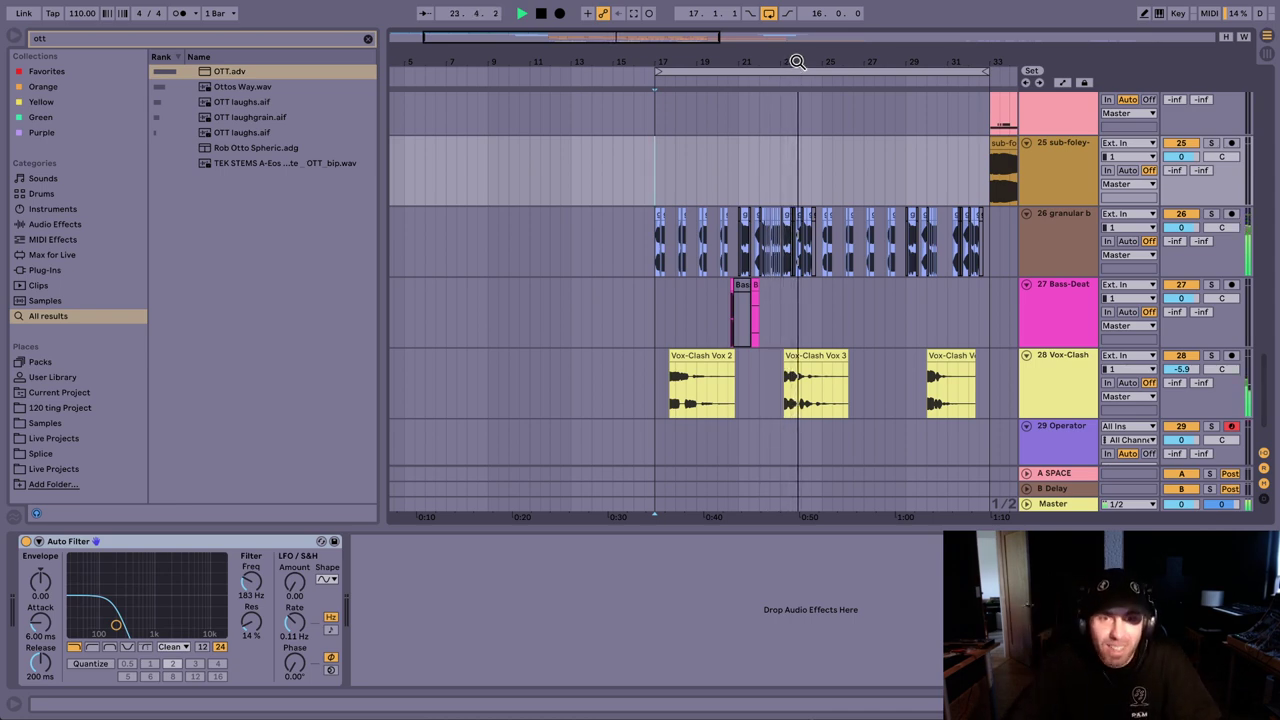
pyautogui.moveTo(795, 62); pyautogui.dragTo(549, 57)
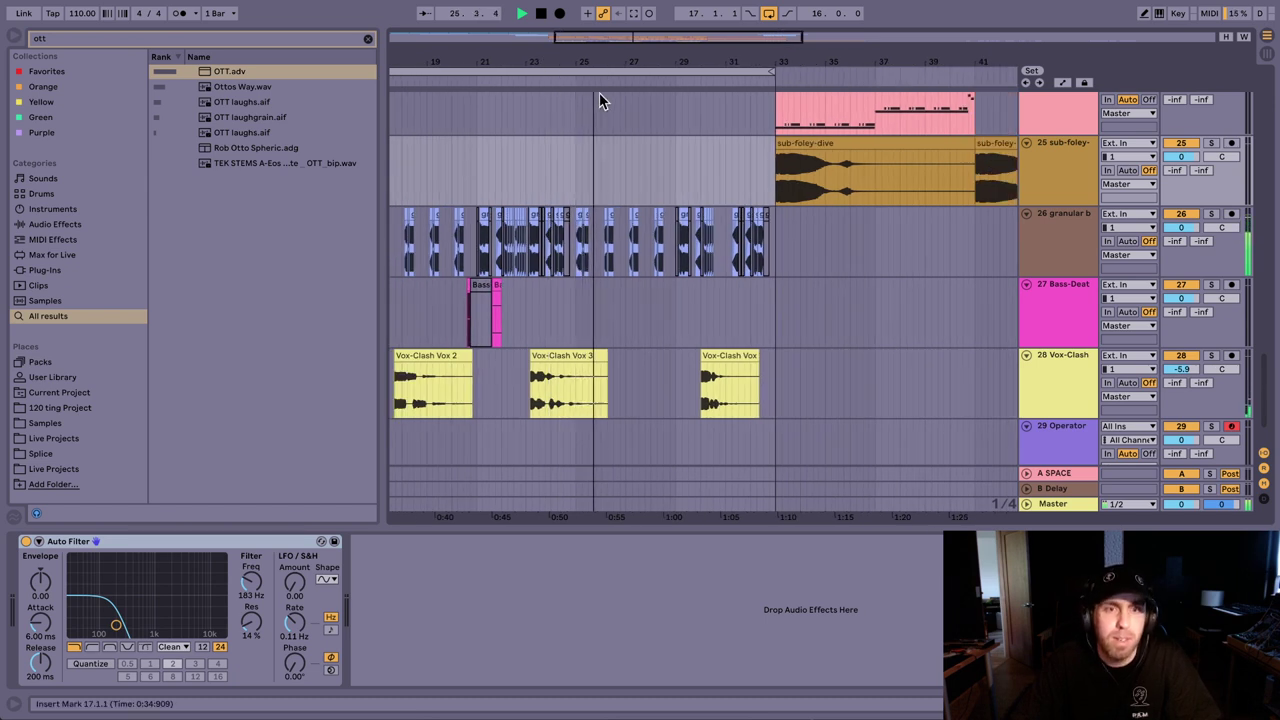
pyautogui.press('space')
# Step: Show the automation of PitchDrop's Activate Drop control on the granular bass track
pyautogui.click(577, 176)
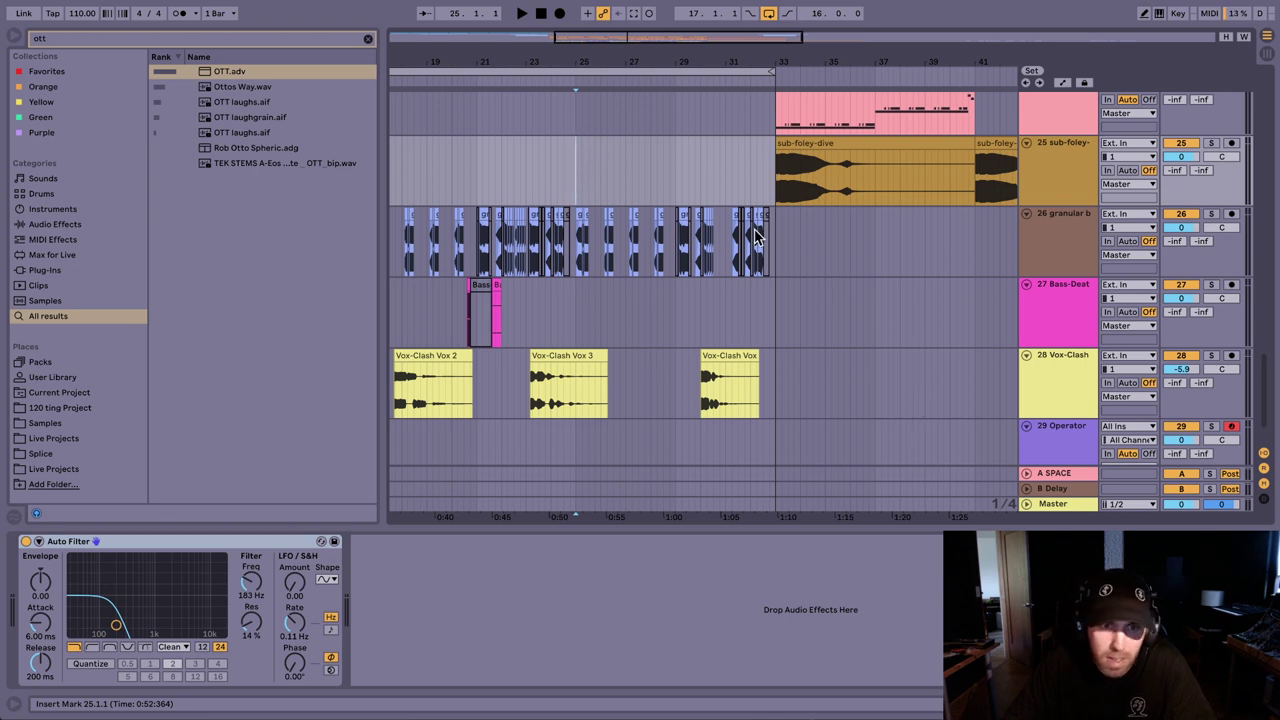
pyautogui.moveTo(617, 60); pyautogui.dragTo(706, 60)
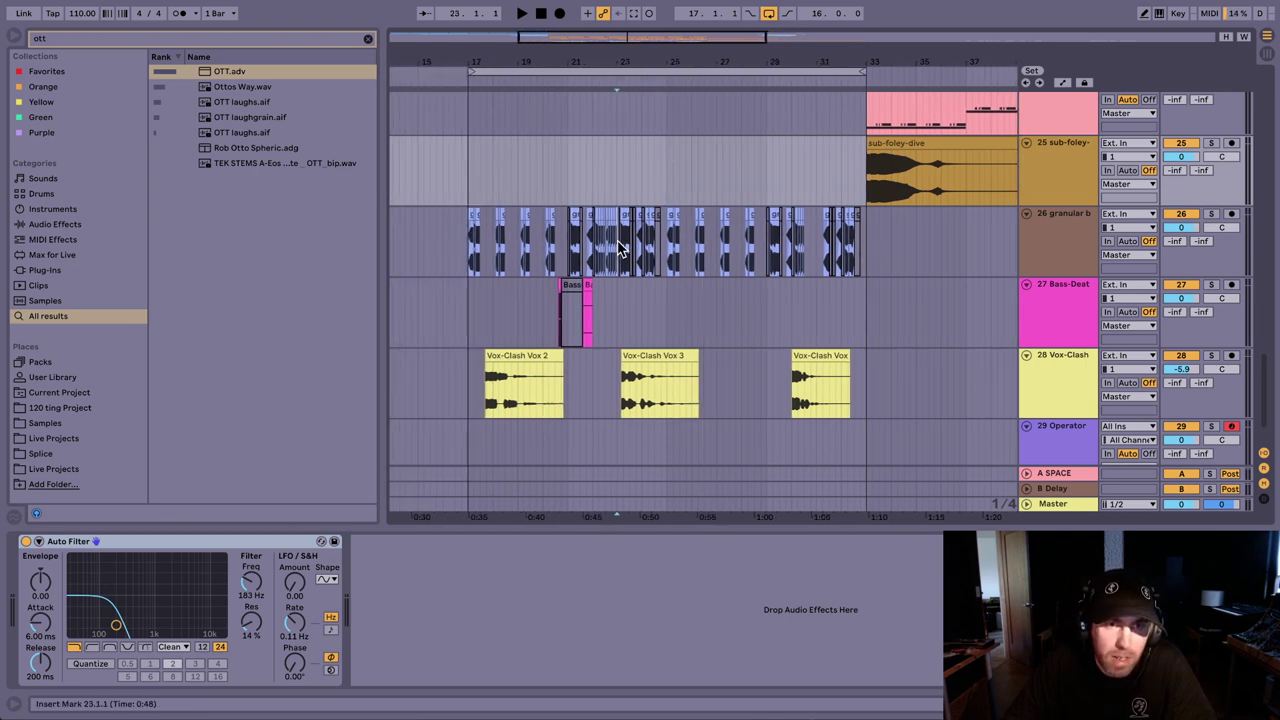
pyautogui.click(617, 245)
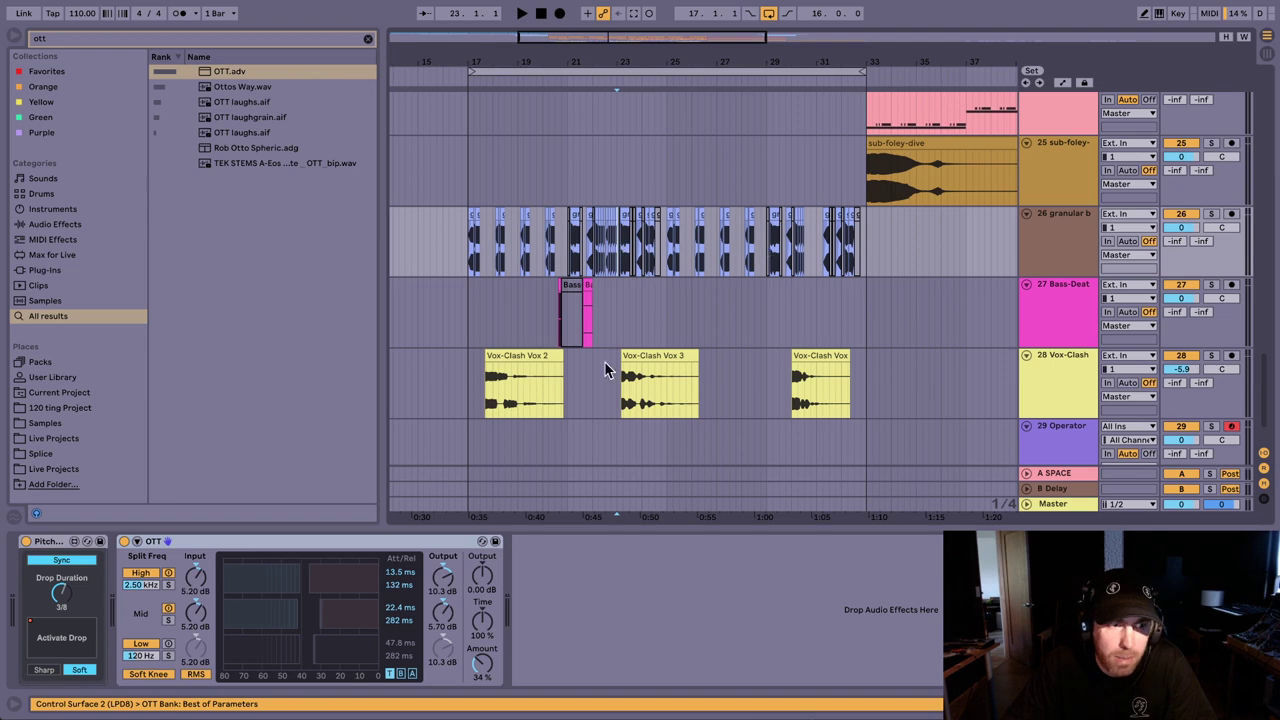
pyautogui.rightClick(72, 637)
pyautogui.click(72, 658)
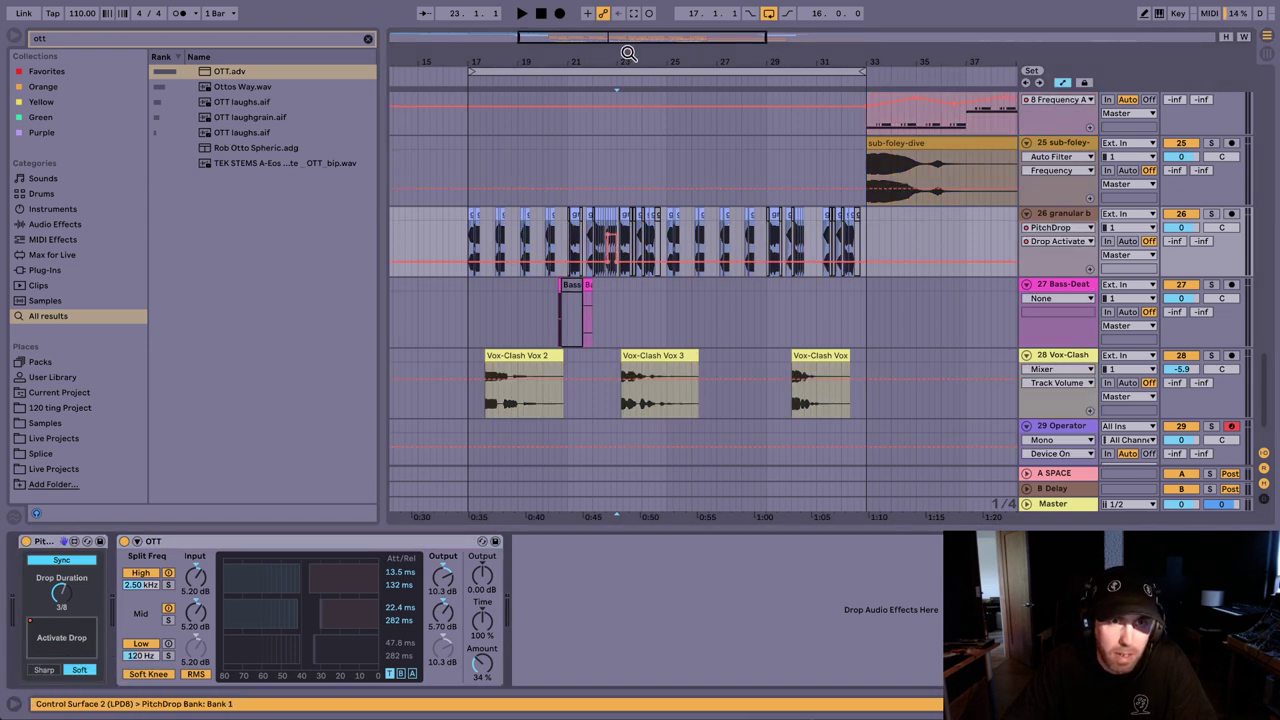
# Step: Solo the granular bass and audition the pitch drop automation from 22.3.1, then turn the solo off
pyautogui.press('+')
pyautogui.press('+')
pyautogui.press('+')
pyautogui.press('+')
pyautogui.click(508, 196)
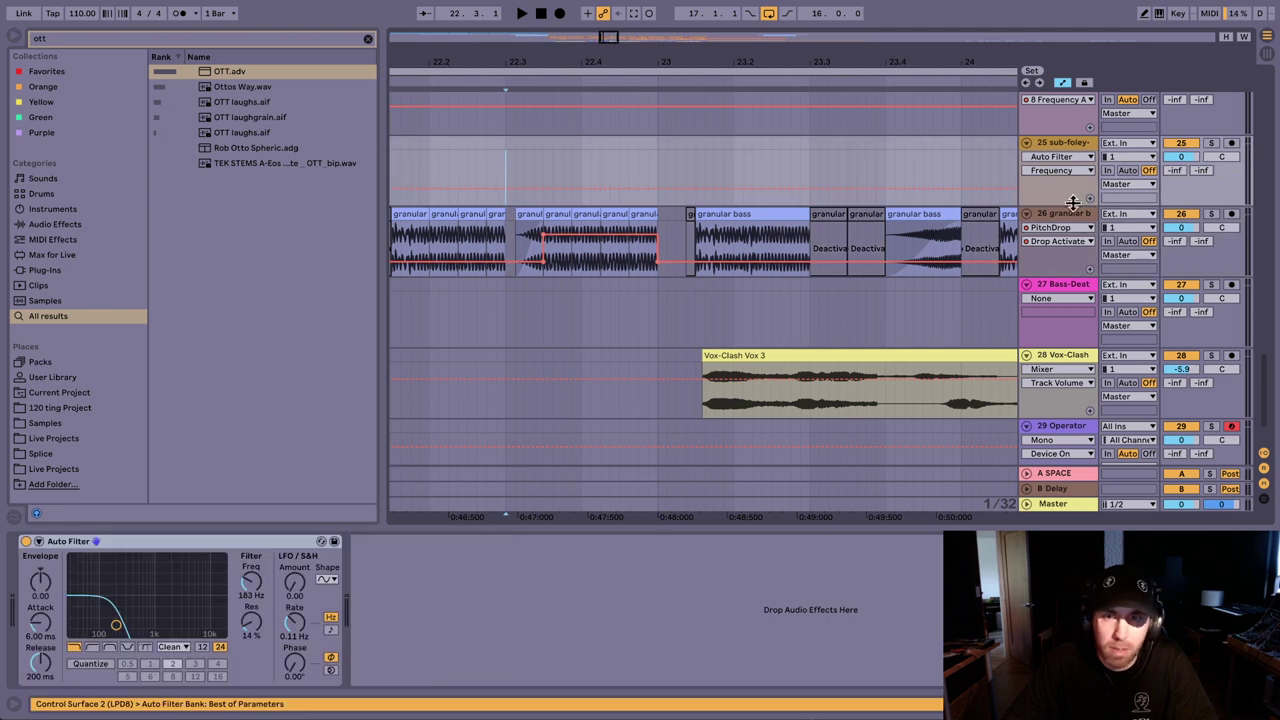
pyautogui.click(1192, 220)
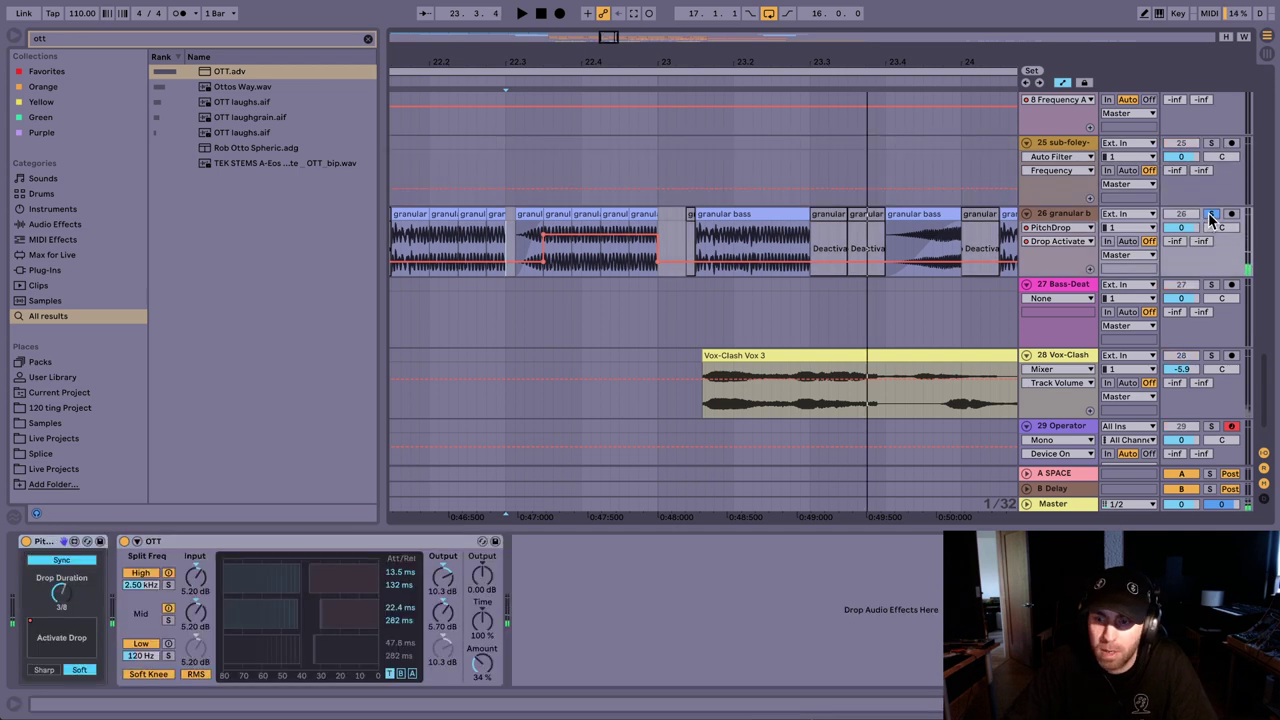
pyautogui.click(866, 272)
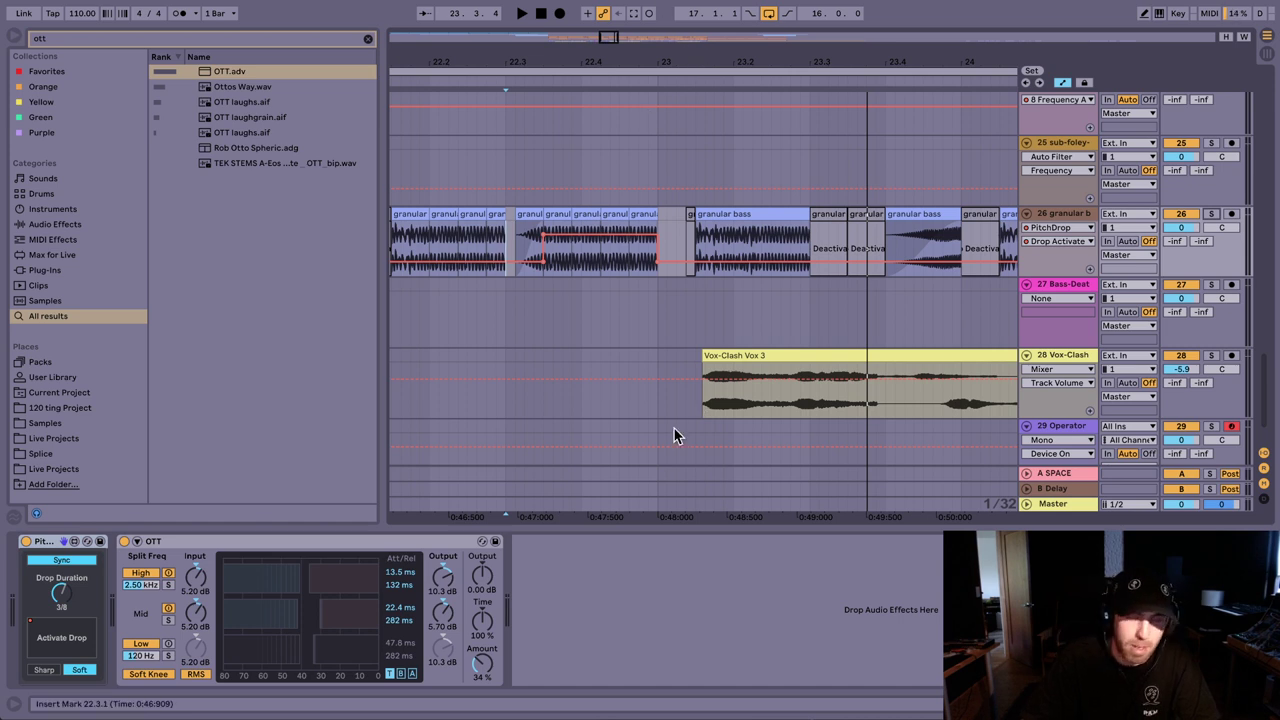
pyautogui.click(851, 606)
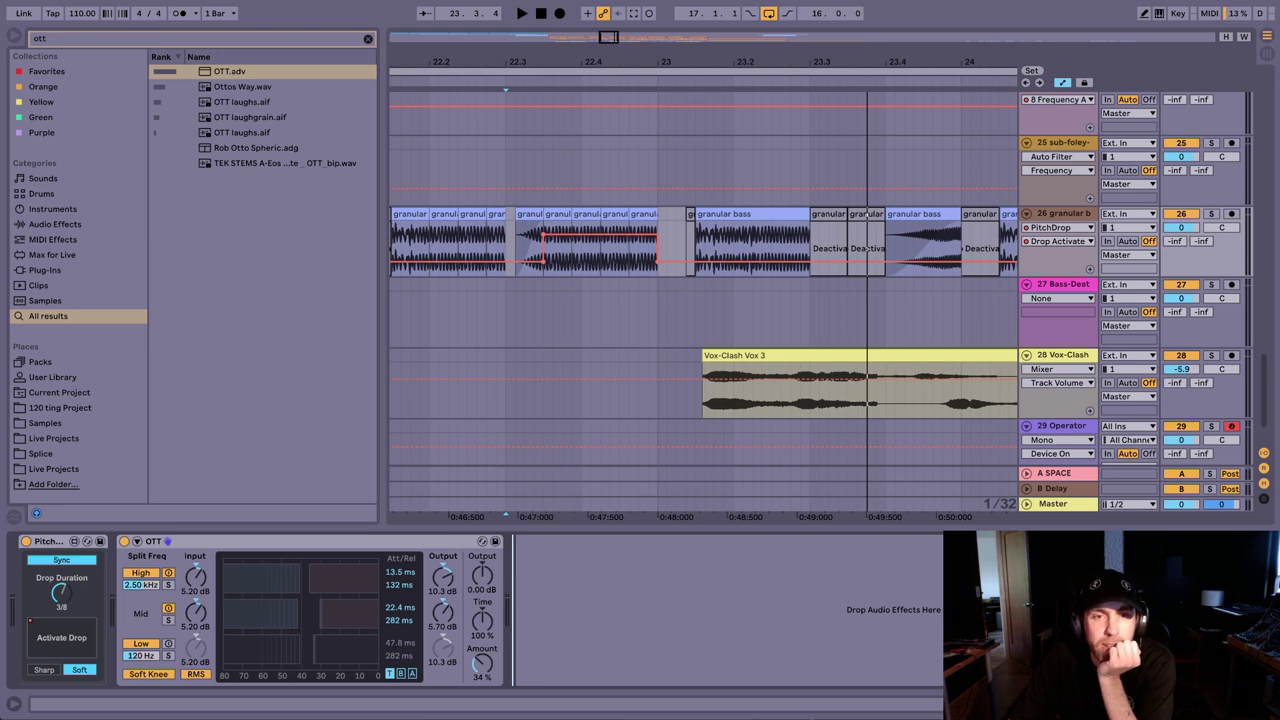
# Step: Select the Granulator track to show its device chain with Amp and OTT
pyautogui.moveTo(3, 477)
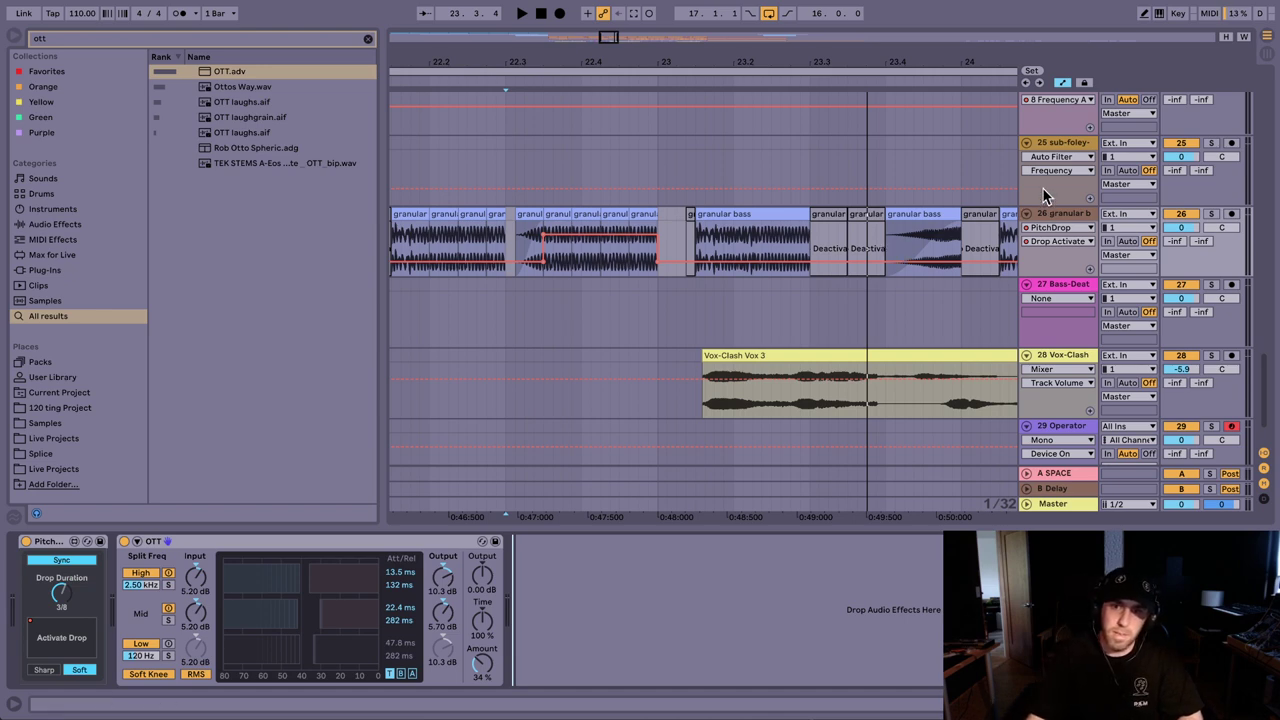
pyautogui.scroll(15, 1042, 190)
pyautogui.scroll(10, 1042, 212)
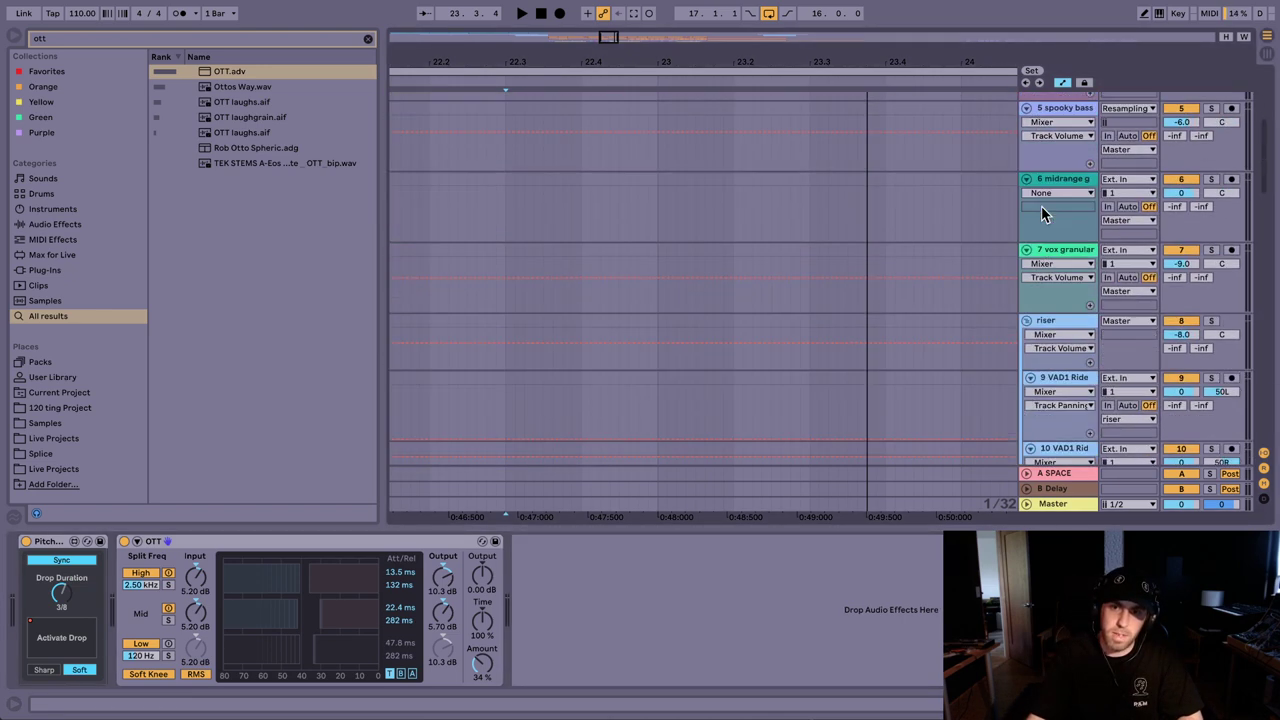
pyautogui.click(1021, 316)
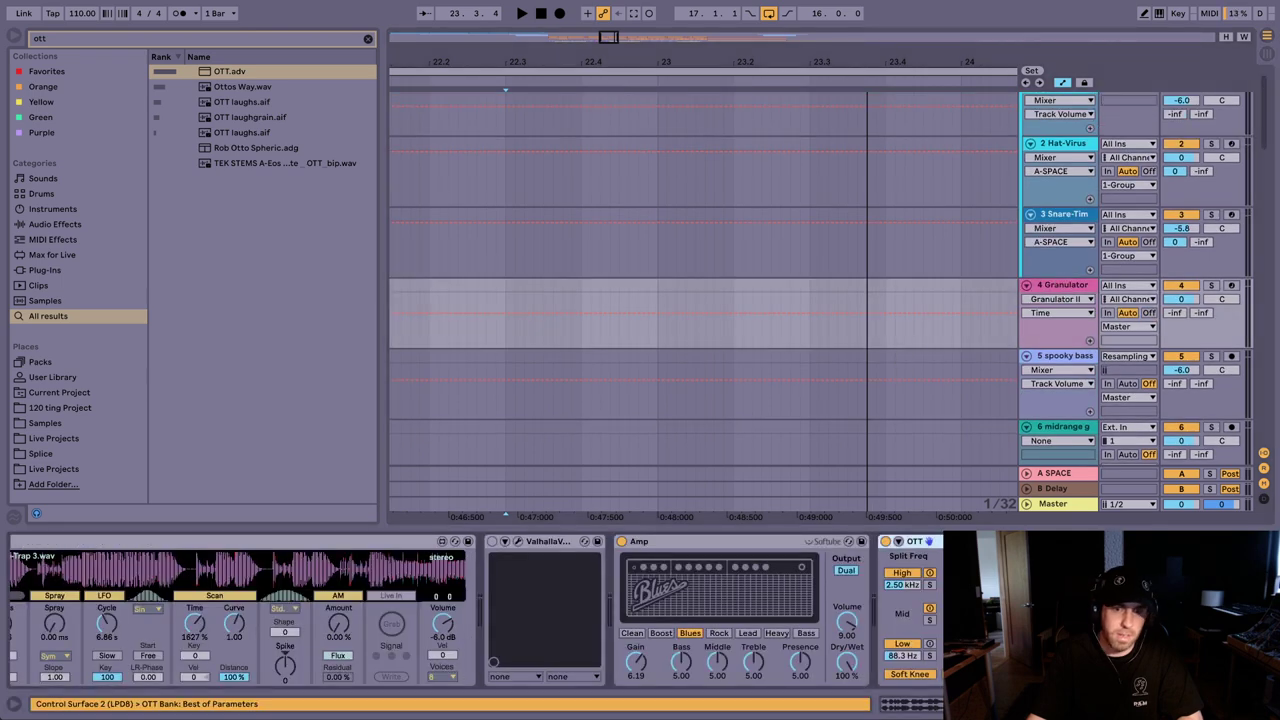
# Step: Arm the Granulator track for live playing, disarm the Operator track and bring Granulator II's controls into view
pyautogui.hscroll(-4, 740, 595)
pyautogui.click(550, 547)
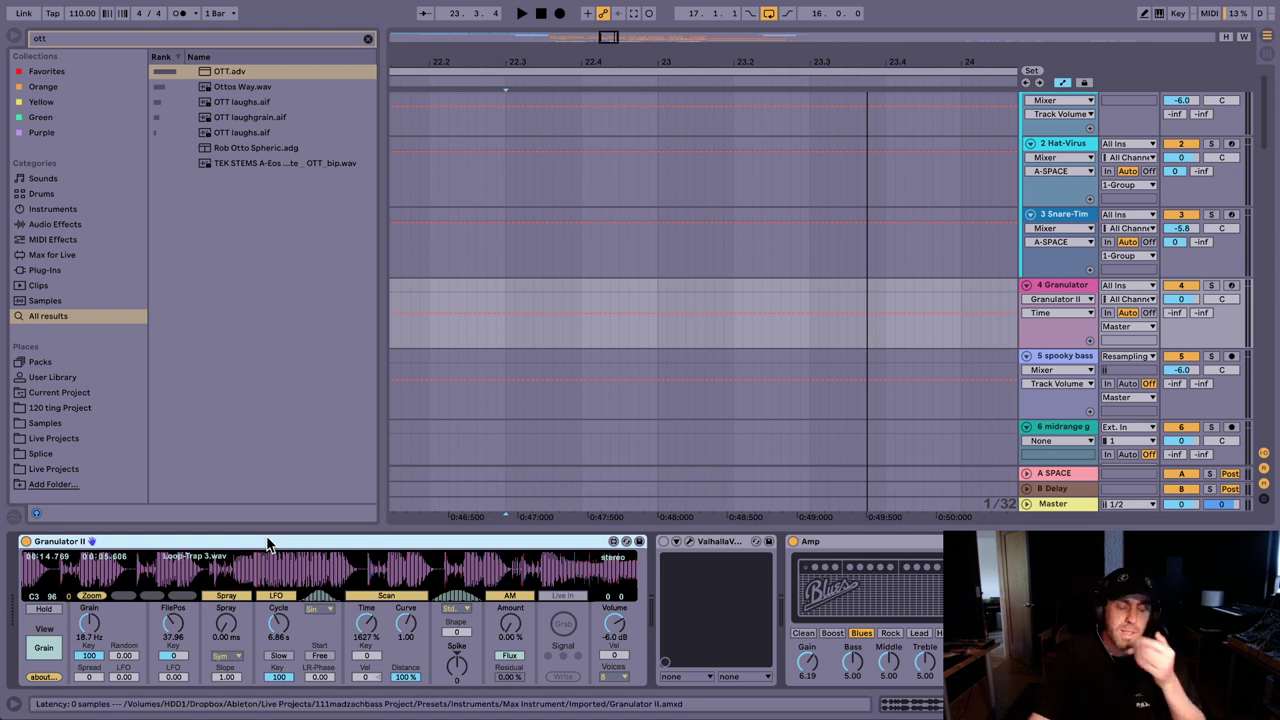
pyautogui.click(1232, 287)
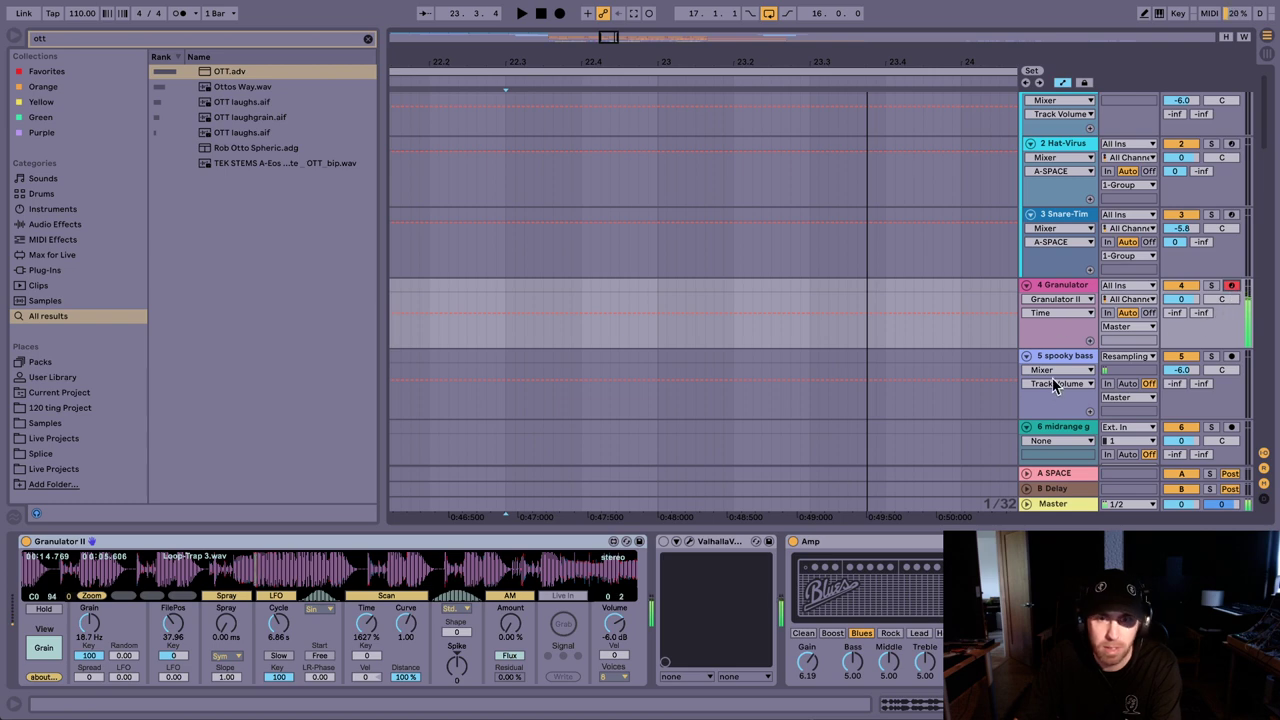
pyautogui.scroll(-5, 1060, 360)
pyautogui.scroll(-15, 1070, 370)
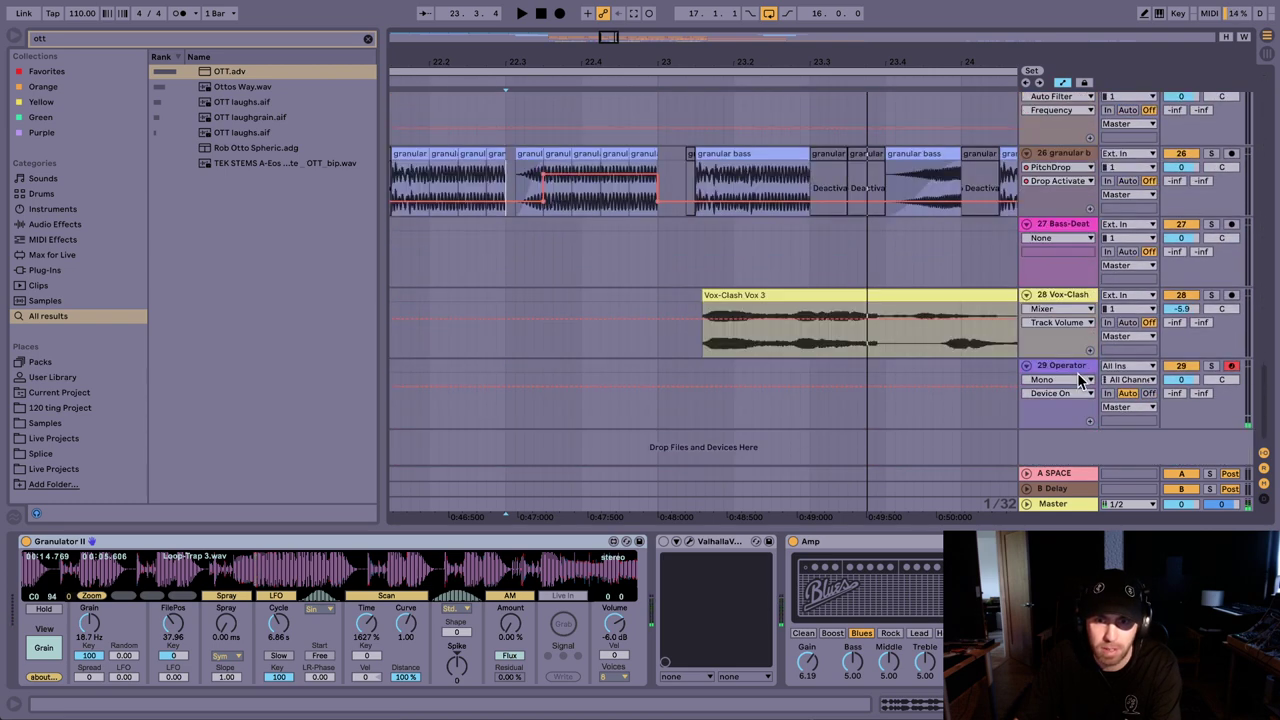
pyautogui.scroll(10, 959, 274)
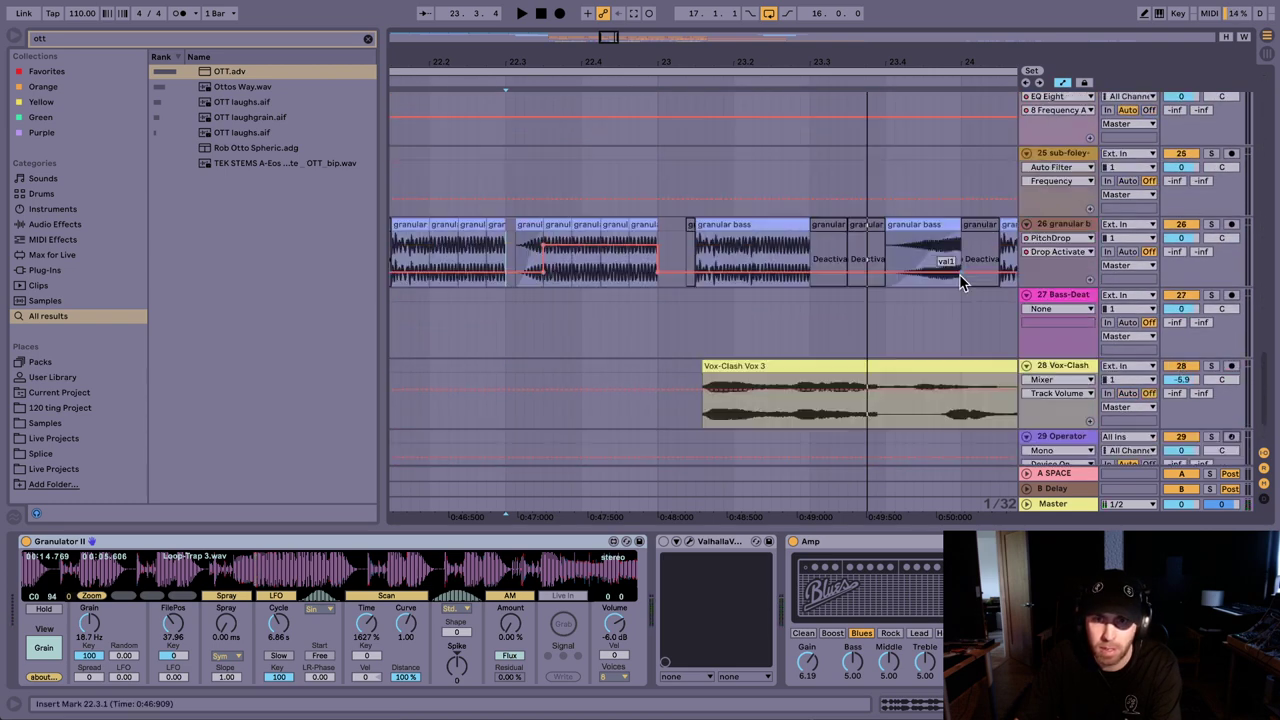
pyautogui.scroll(7, 956, 279)
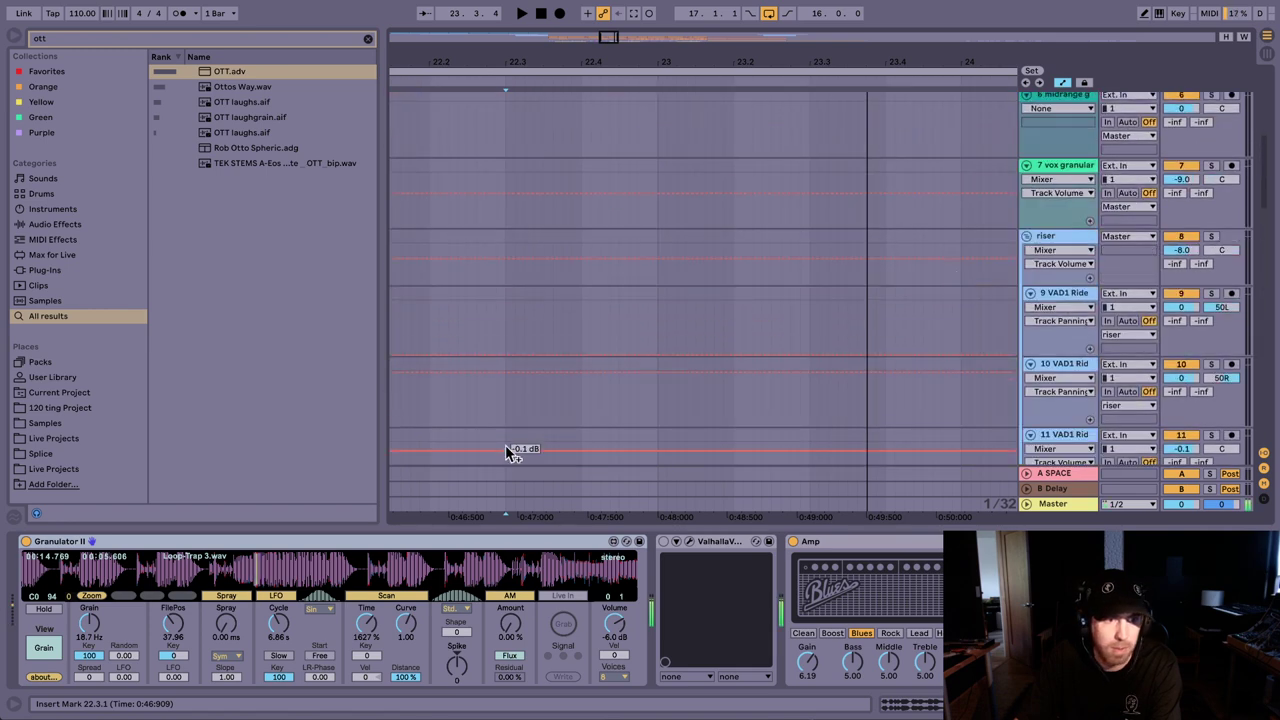
# Step: Set Granulator II's FilePos to 44.59, Spread to 76 and Grain to 6.14 Hz
pyautogui.moveTo(275, 564); pyautogui.dragTo(297, 565)
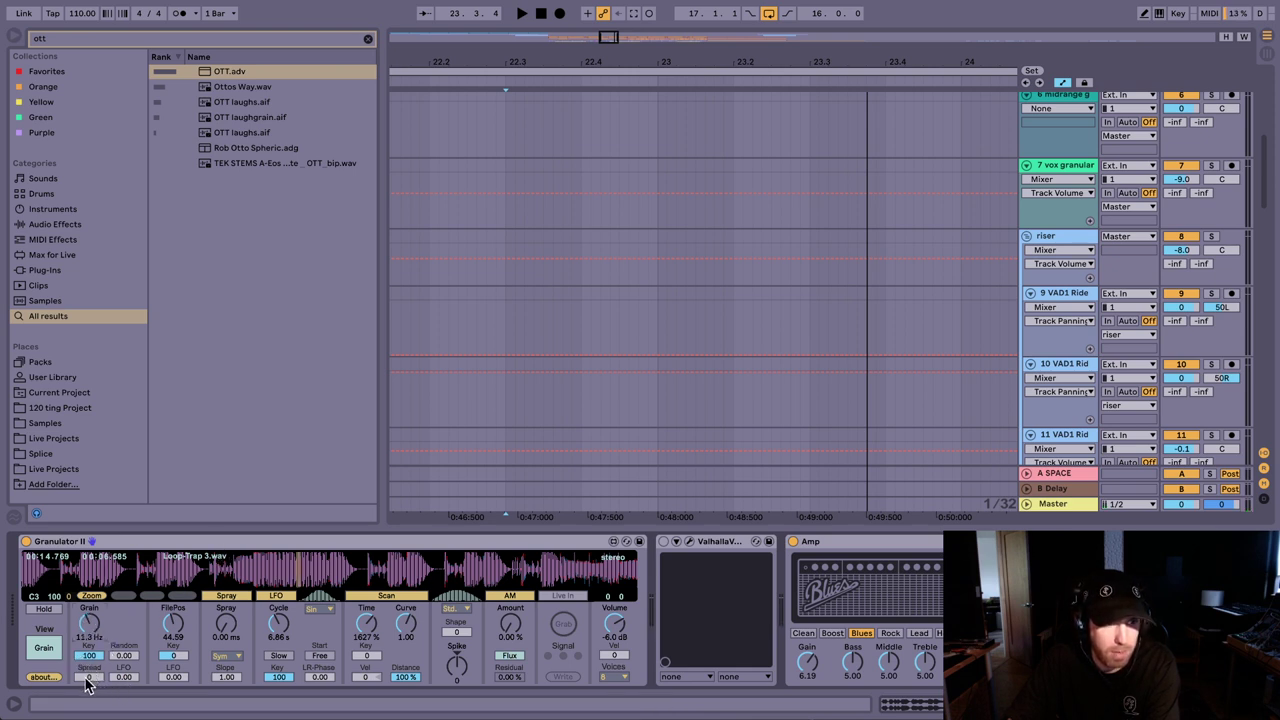
pyautogui.moveTo(89, 677); pyautogui.dragTo(89, 667)
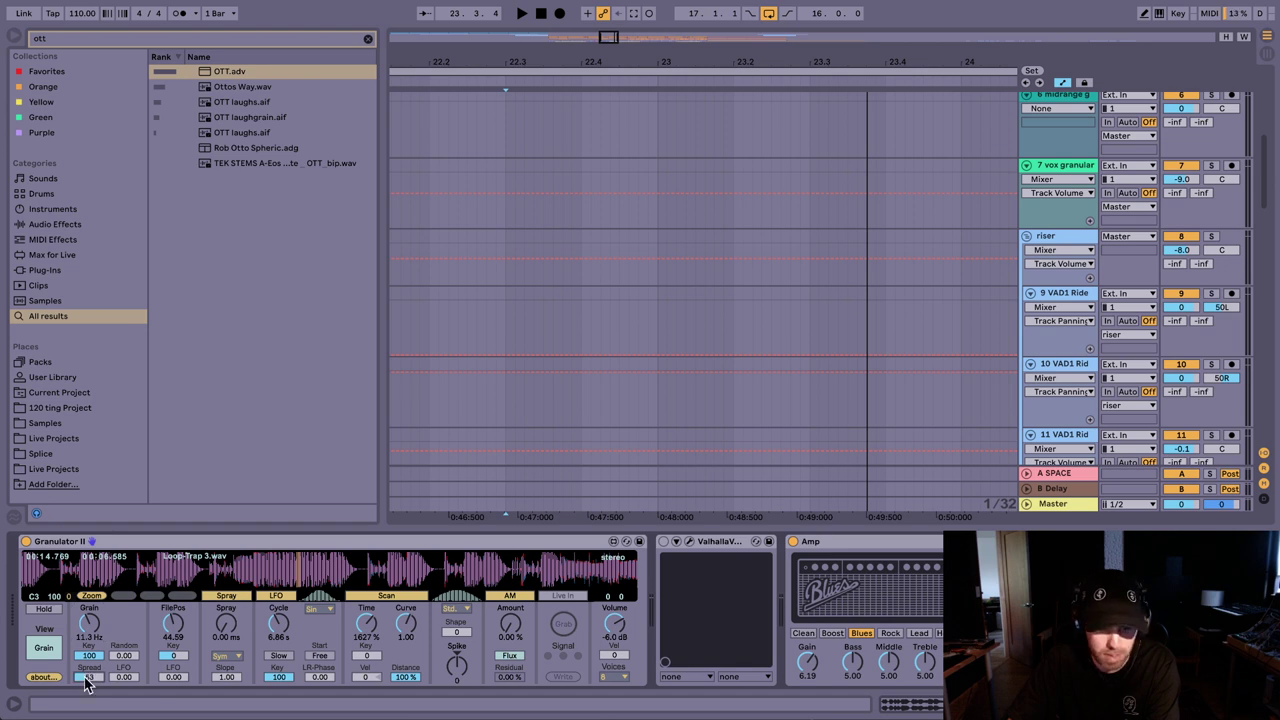
pyautogui.moveTo(87, 678); pyautogui.dragTo(93, 625)
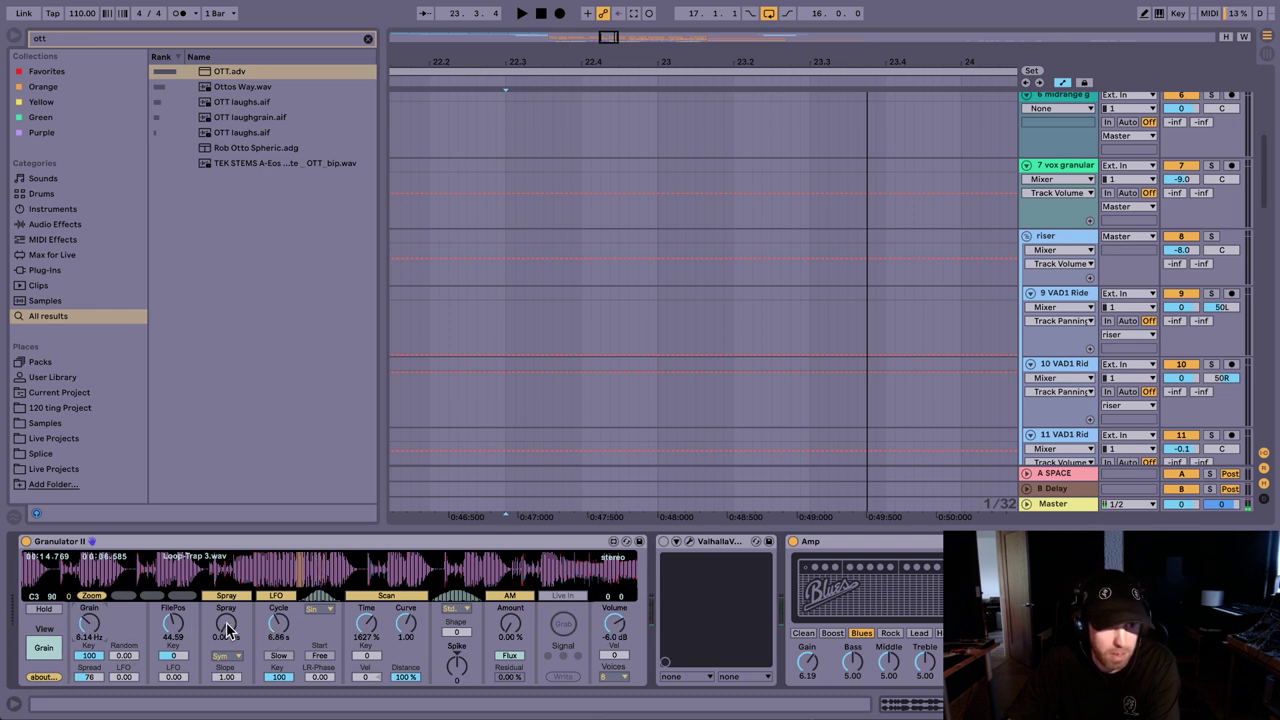
# Step: Try Spray amounts up to 3.38 s in Granulator II, returning Spray and Spread to 0 and Grain to 18.7 Hz
pyautogui.moveTo(228, 627); pyautogui.dragTo(232, 627)
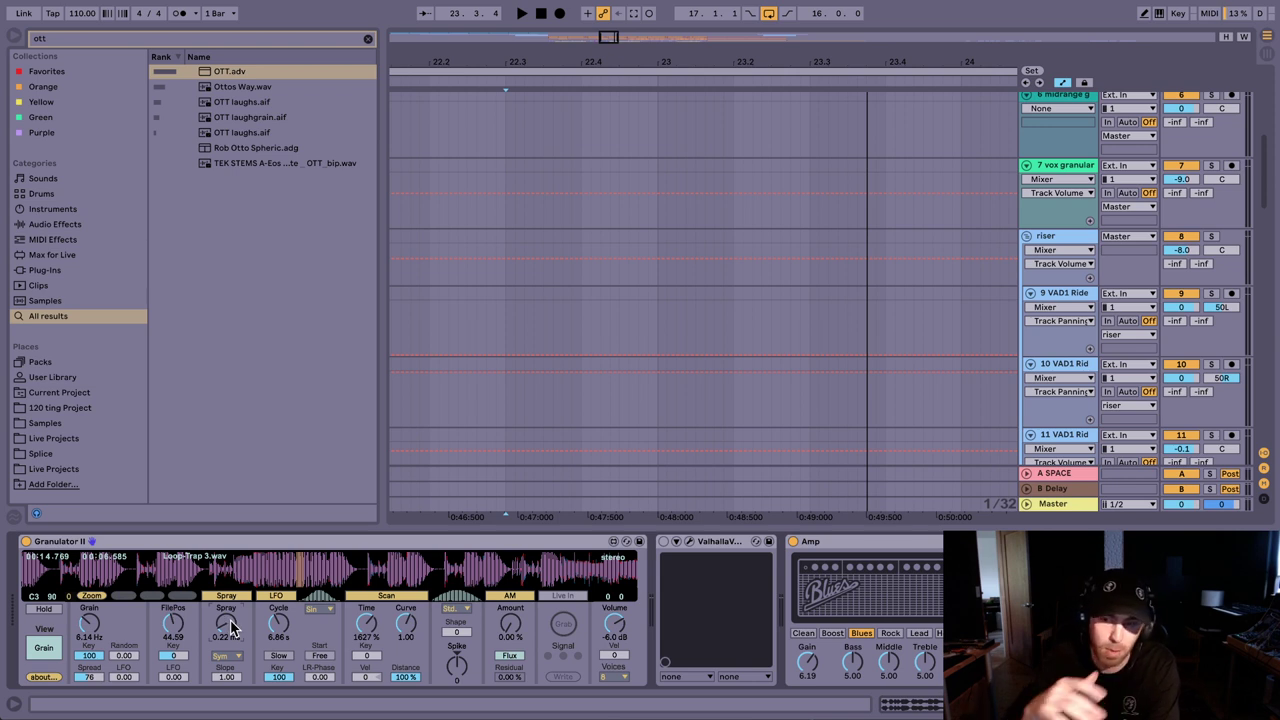
pyautogui.moveTo(230, 620); pyautogui.dragTo(230, 600)
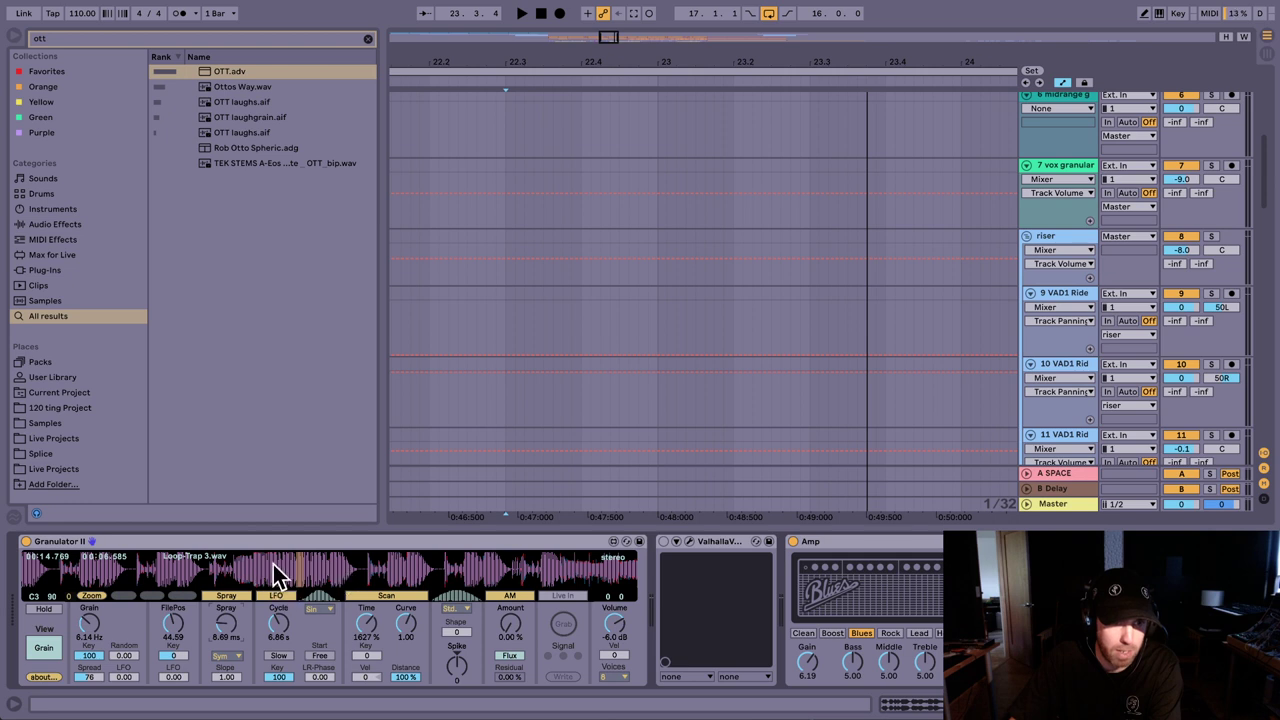
pyautogui.moveTo(222, 625); pyautogui.dragTo(222, 655)
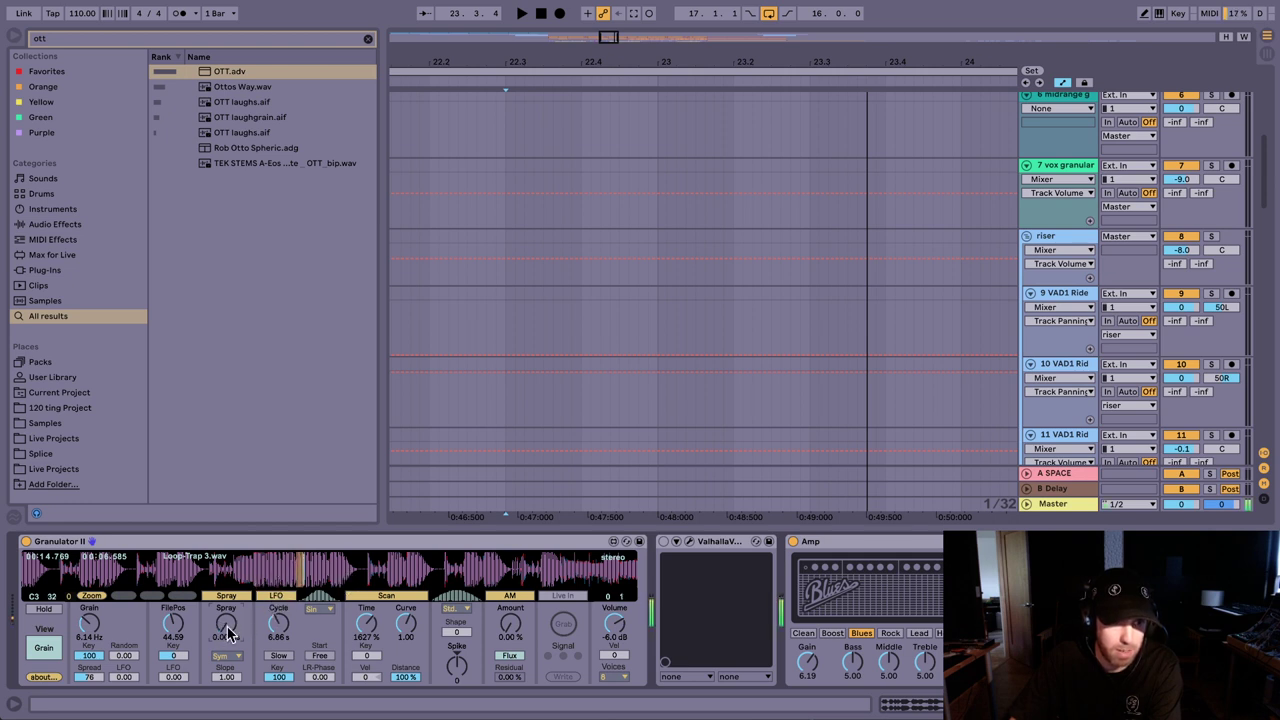
pyautogui.moveTo(226, 626); pyautogui.dragTo(227, 560)
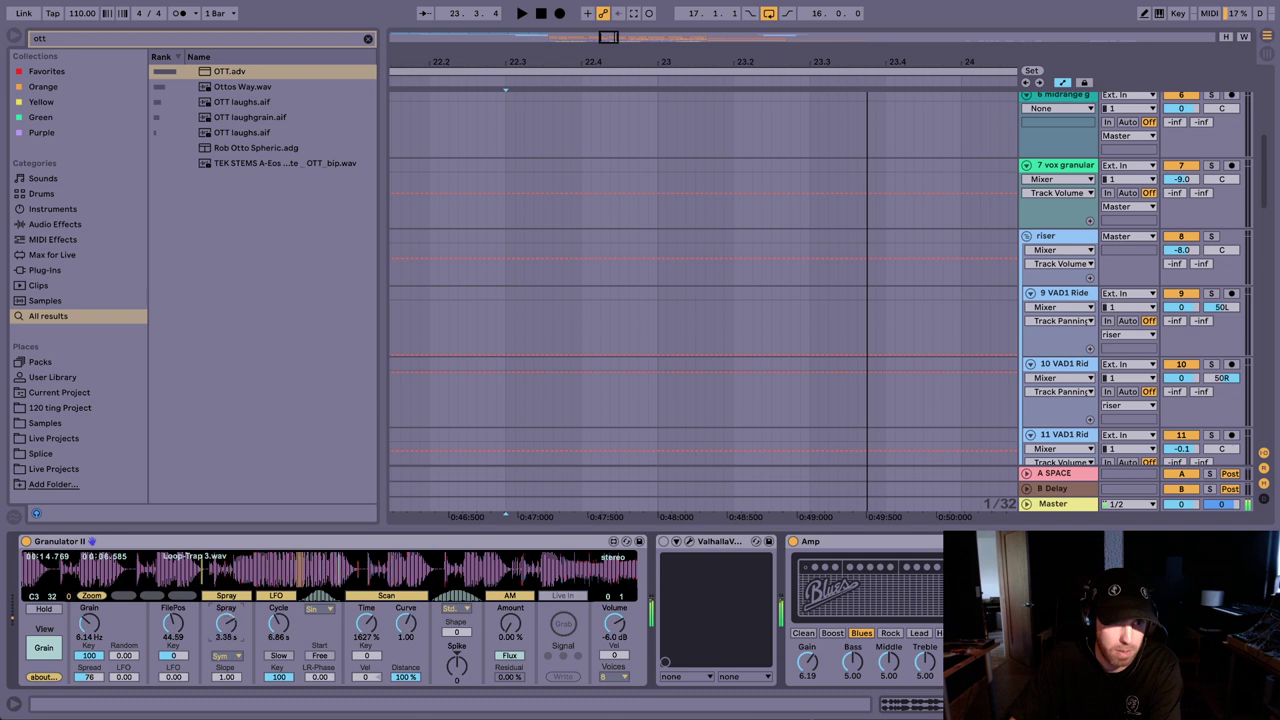
pyautogui.moveTo(226, 626); pyautogui.dragTo(226, 668)
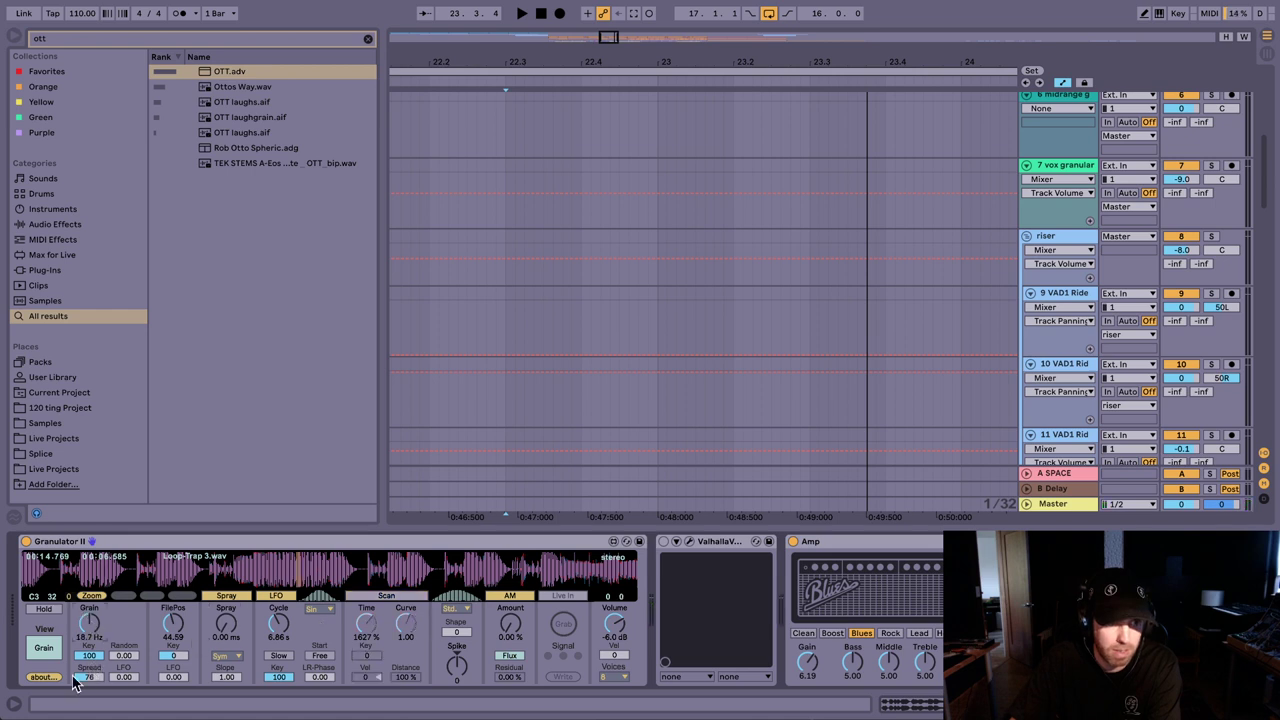
pyautogui.moveTo(85, 678); pyautogui.dragTo(85, 716)
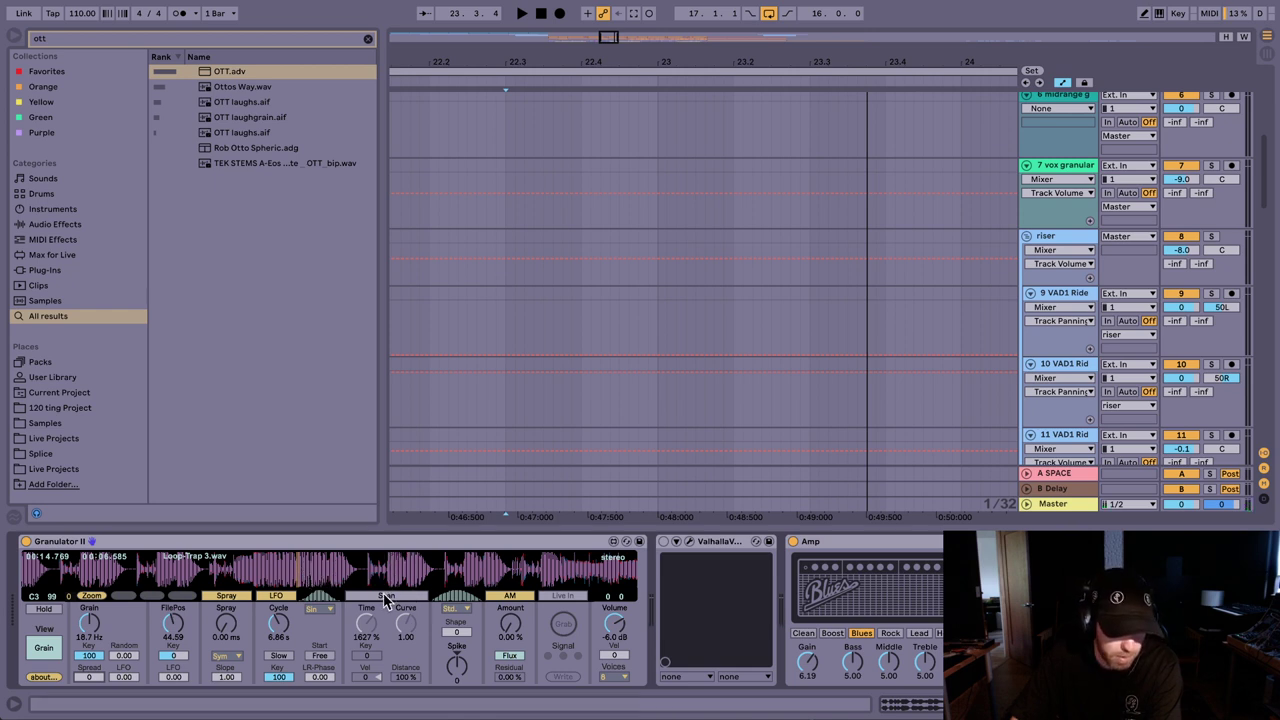
# Step: Move Granulator II's FilePos to 0.00 and try different Scan times with Scan on, ending at 127 %
pyautogui.moveTo(373, 628); pyautogui.dragTo(366, 643)
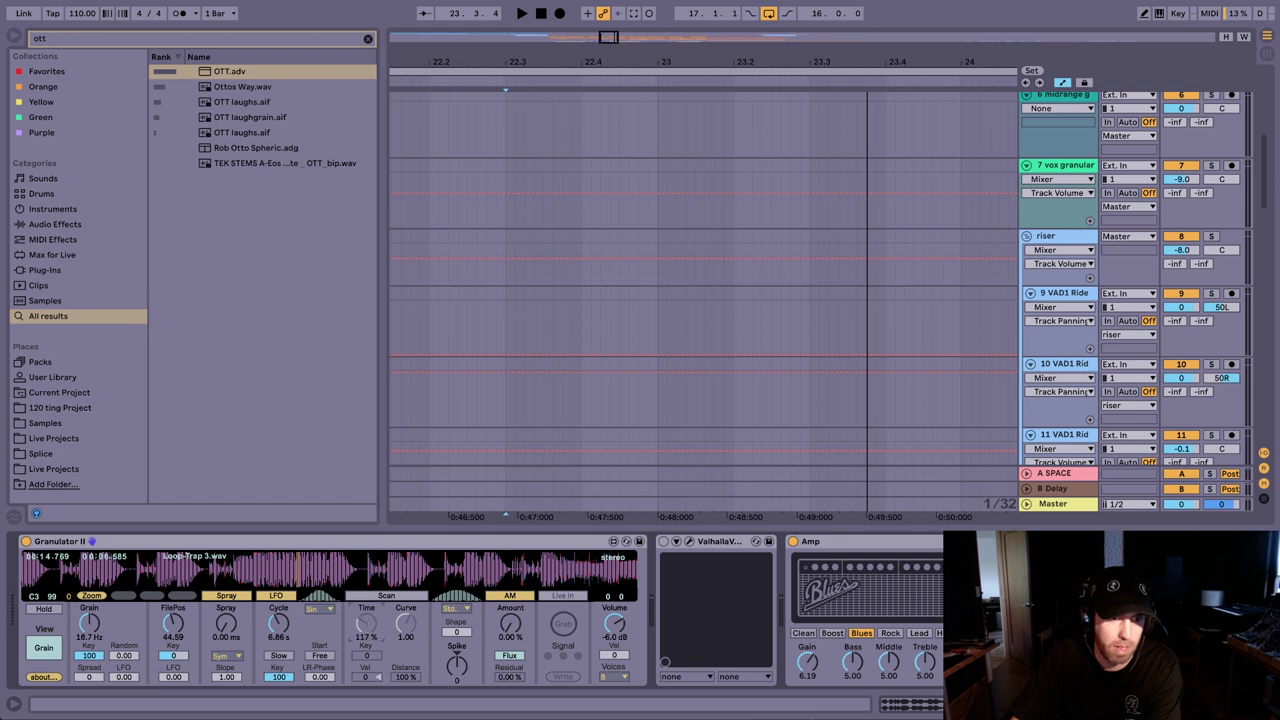
pyautogui.moveTo(366, 637); pyautogui.dragTo(366, 645)
pyautogui.moveTo(350, 581); pyautogui.dragTo(8, 556)
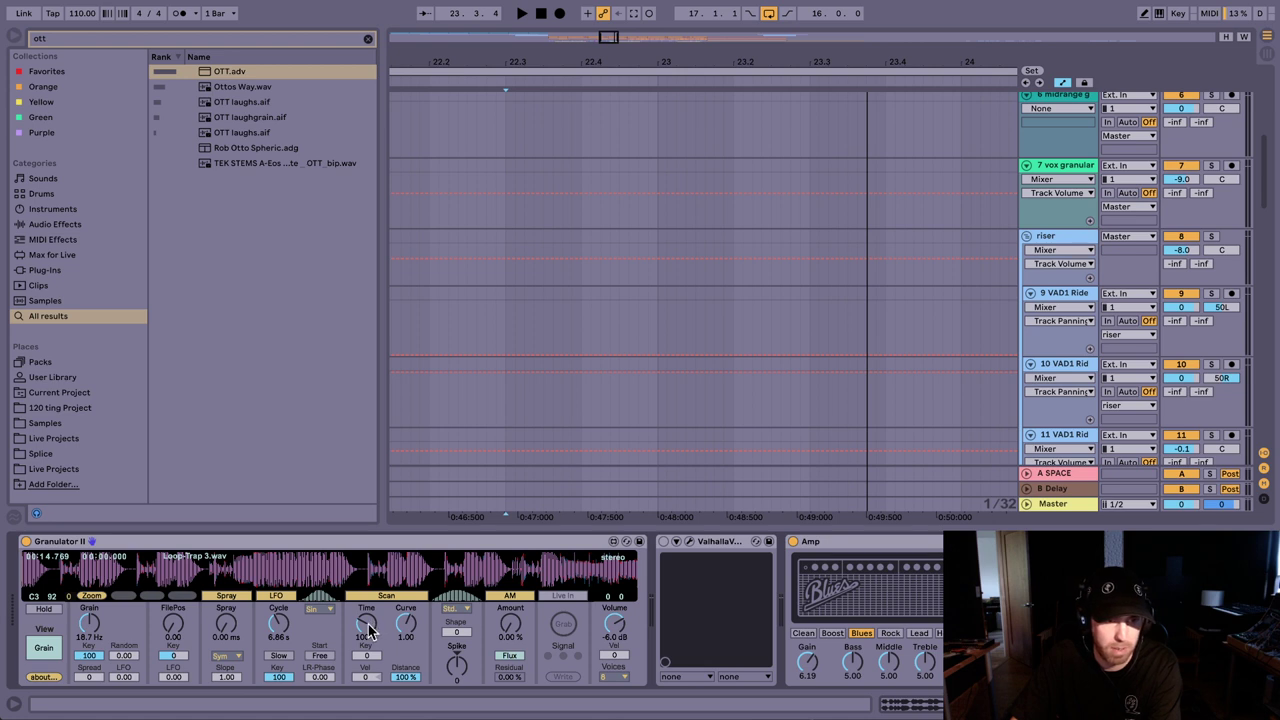
pyautogui.moveTo(368, 628)
pyautogui.mouseDown()
pyautogui.moveTo(368, 580)
pyautogui.moveTo(368, 635)
pyautogui.mouseUp()
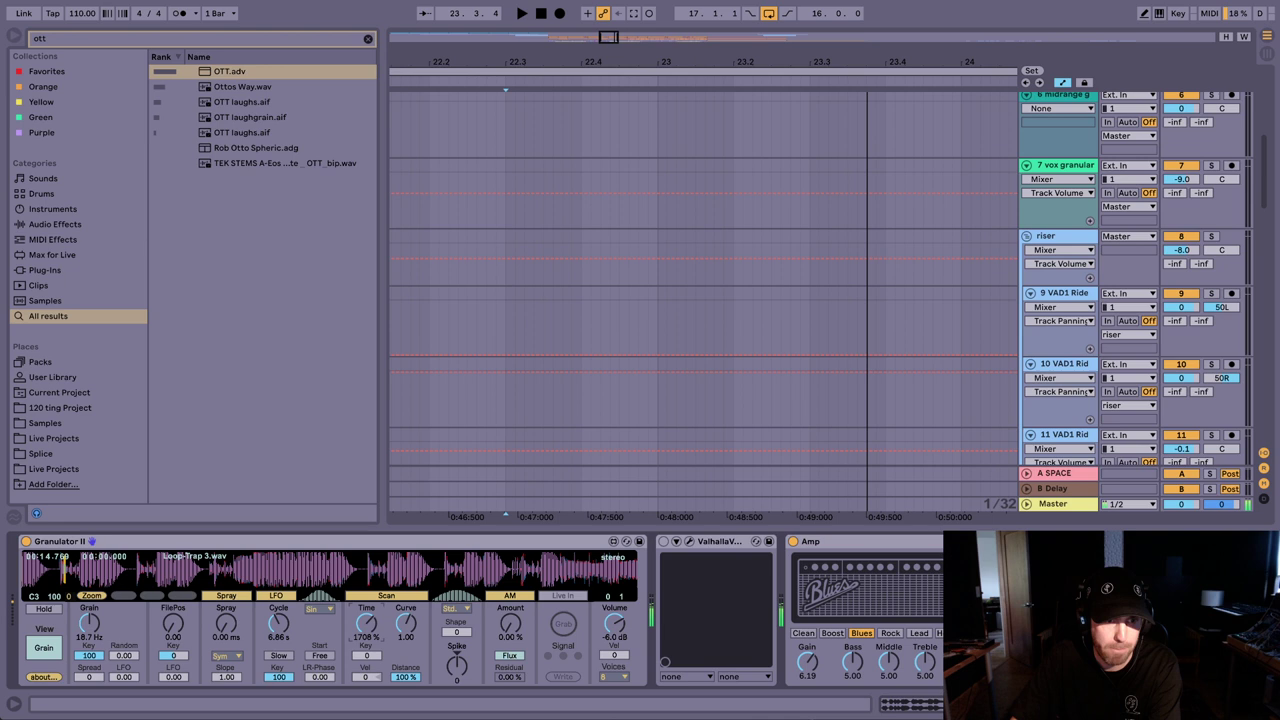
pyautogui.moveTo(368, 620); pyautogui.dragTo(368, 630)
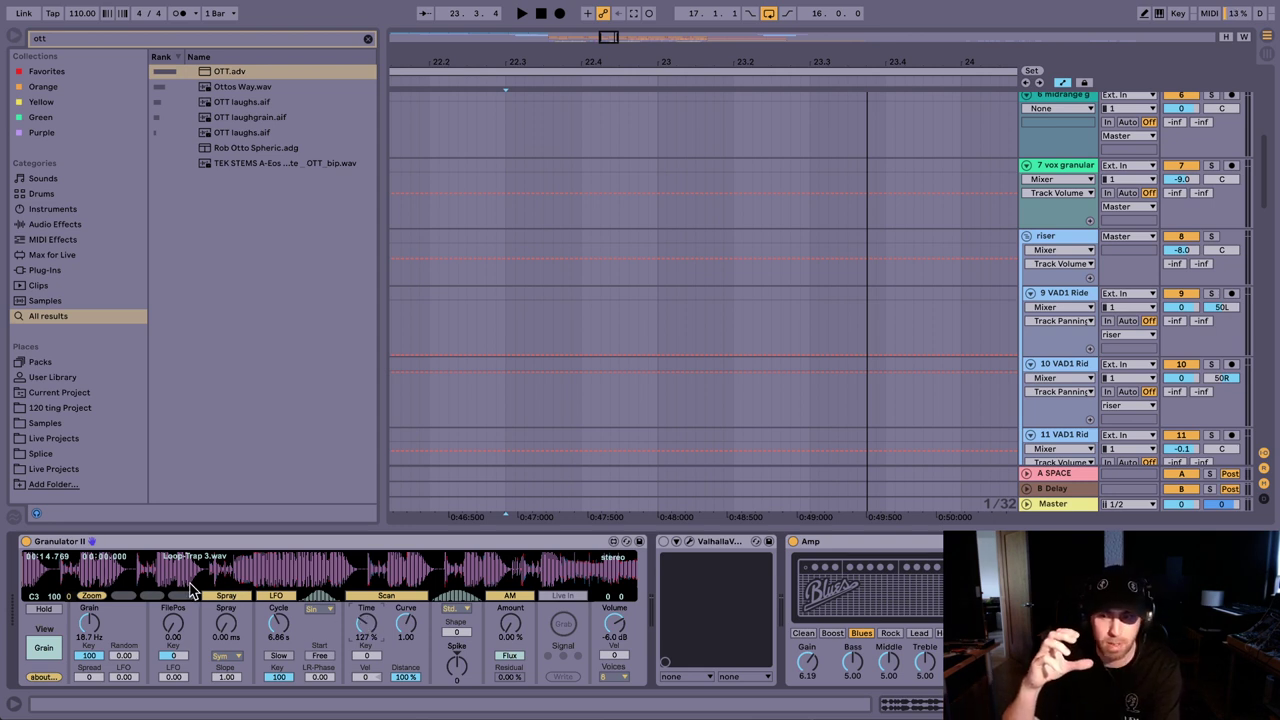
pyautogui.click(234, 540)
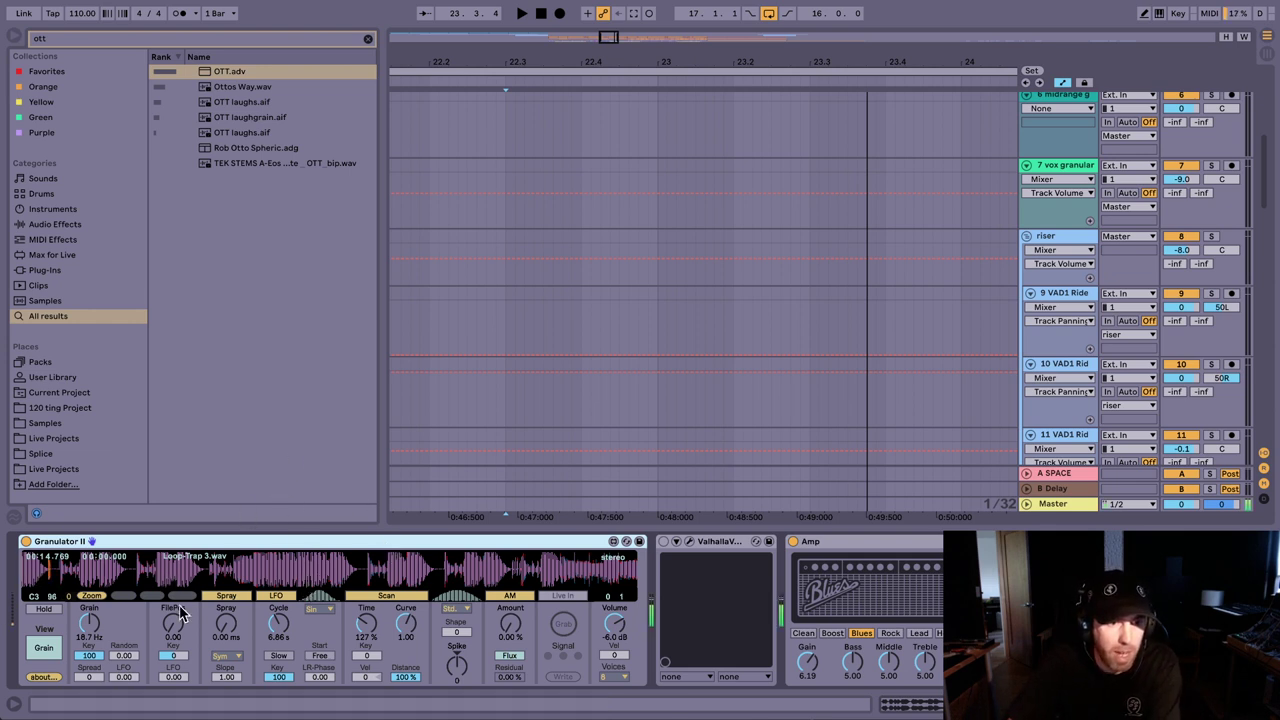
# Step: Switch Scan off and set Granulator II's FilePos to 45.46, Grain to 3.72 Hz and Spray to 125 ms
pyautogui.click(328, 590)
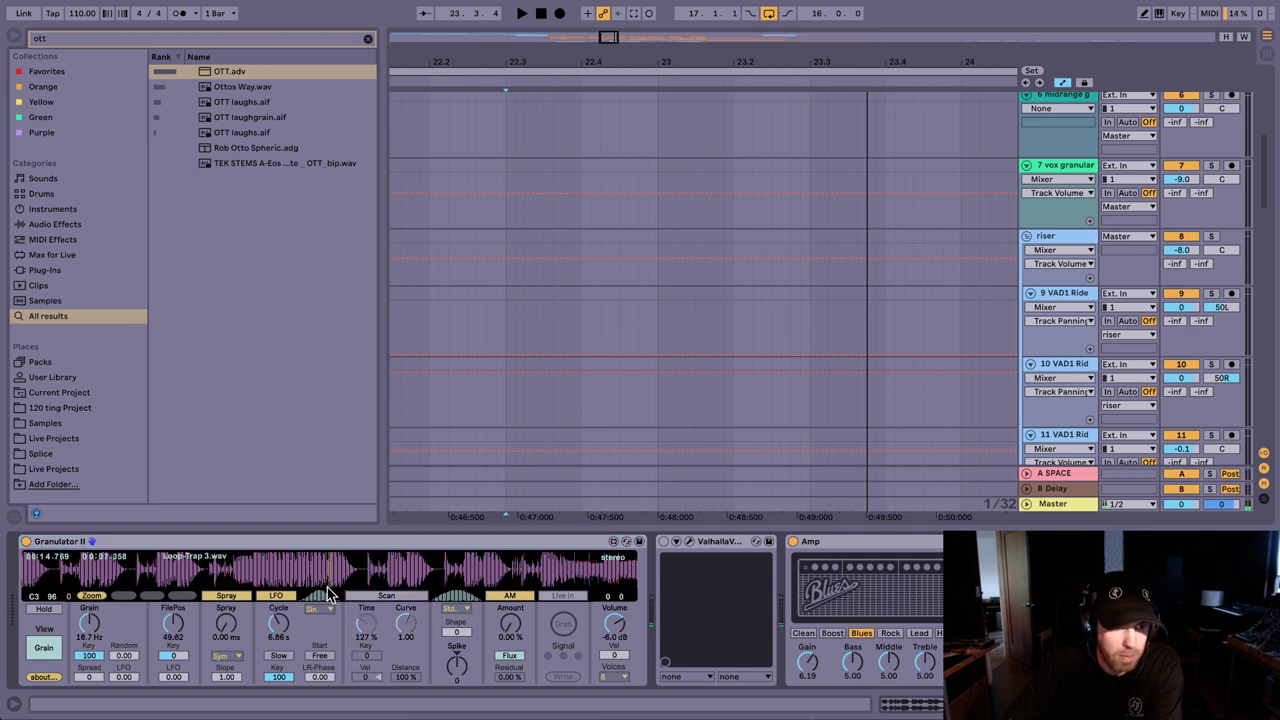
pyautogui.moveTo(328, 590); pyautogui.dragTo(302, 574)
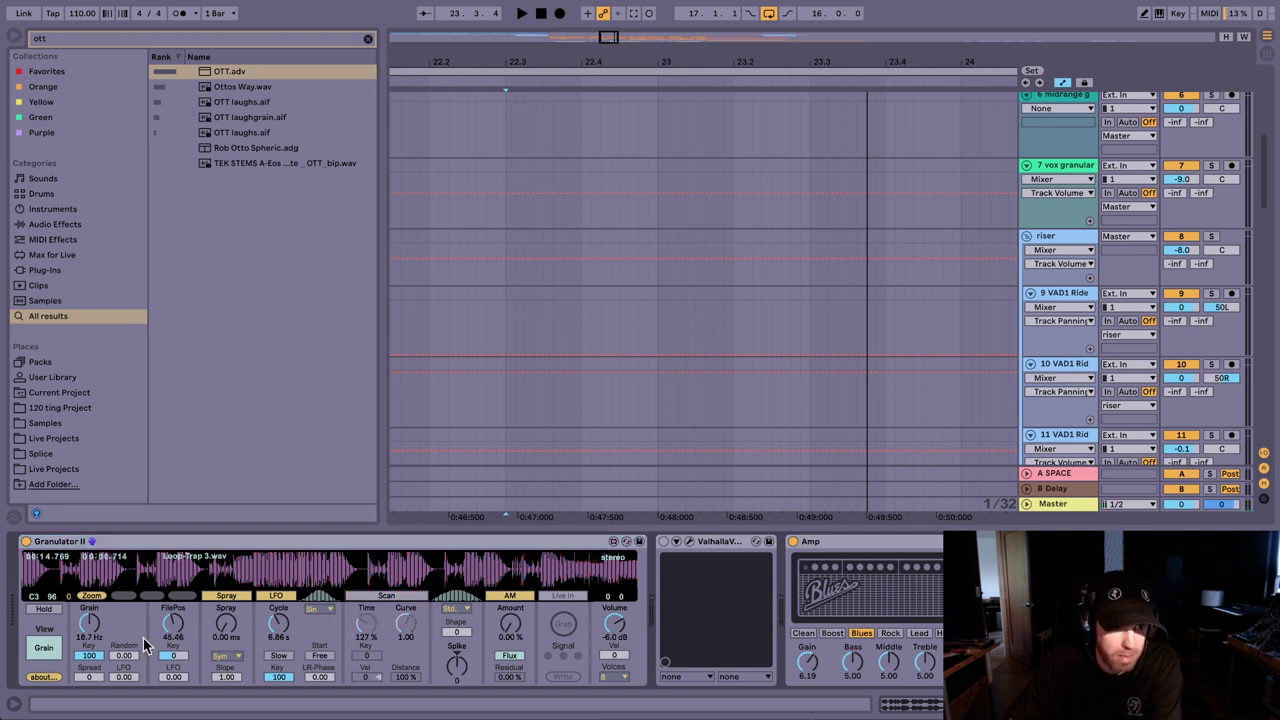
pyautogui.moveTo(226, 624); pyautogui.dragTo(226, 617)
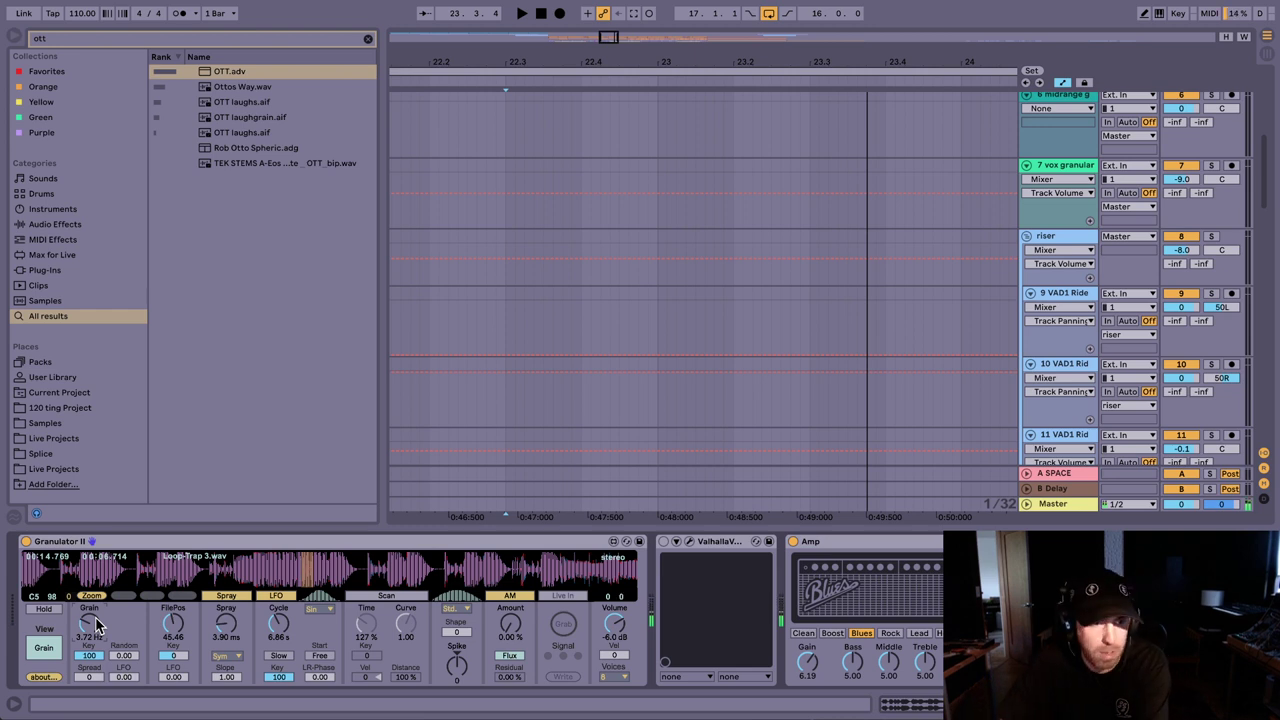
pyautogui.moveTo(237, 622); pyautogui.dragTo(237, 612)
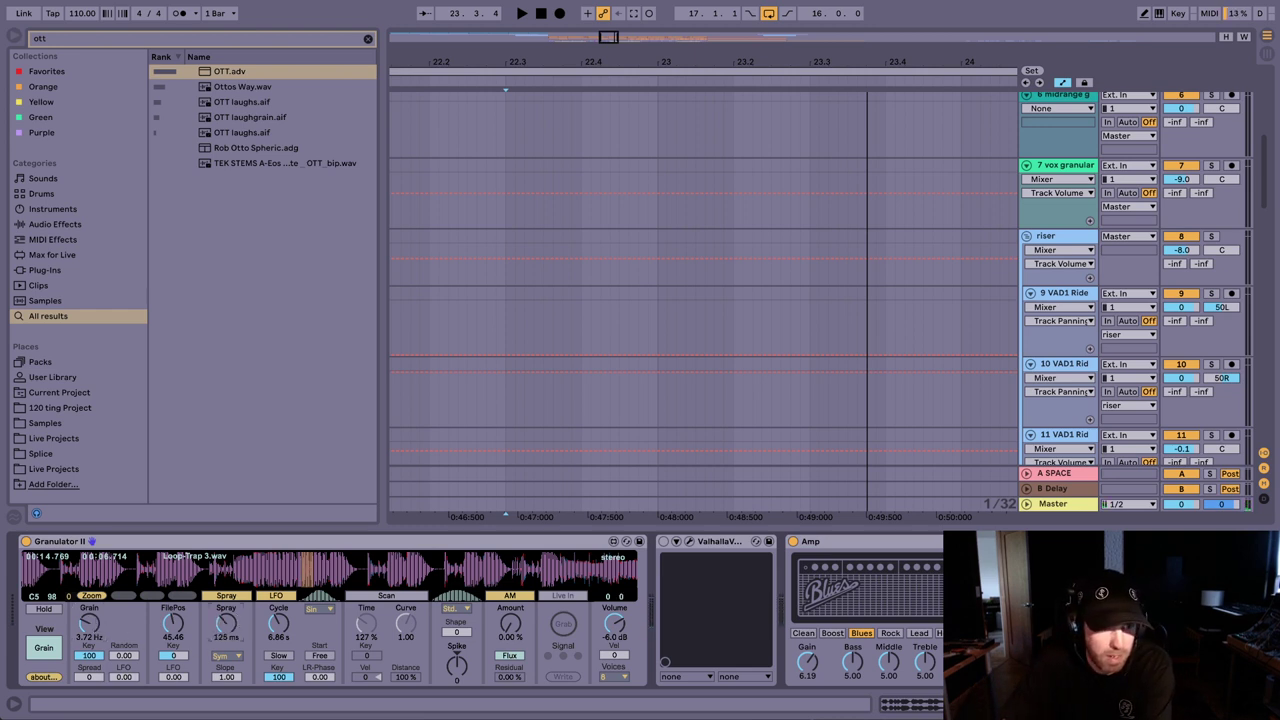
# Step: Set Granulator II's Filter A frequency to 80.0 Hz and amp envelope attack to 1.47 s, and lower Amp's Gain to 3.65
pyautogui.click(44, 647)
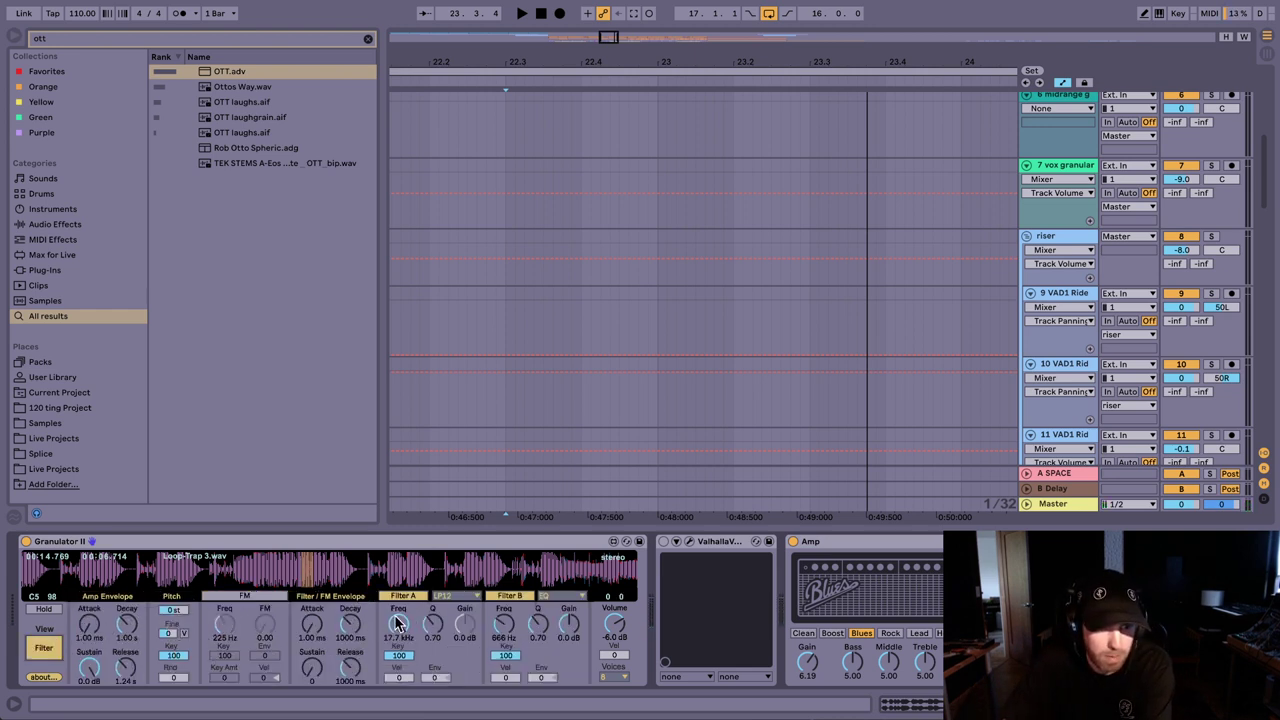
pyautogui.moveTo(398, 623); pyautogui.dragTo(398, 636)
pyautogui.moveTo(89, 623); pyautogui.dragTo(89, 596)
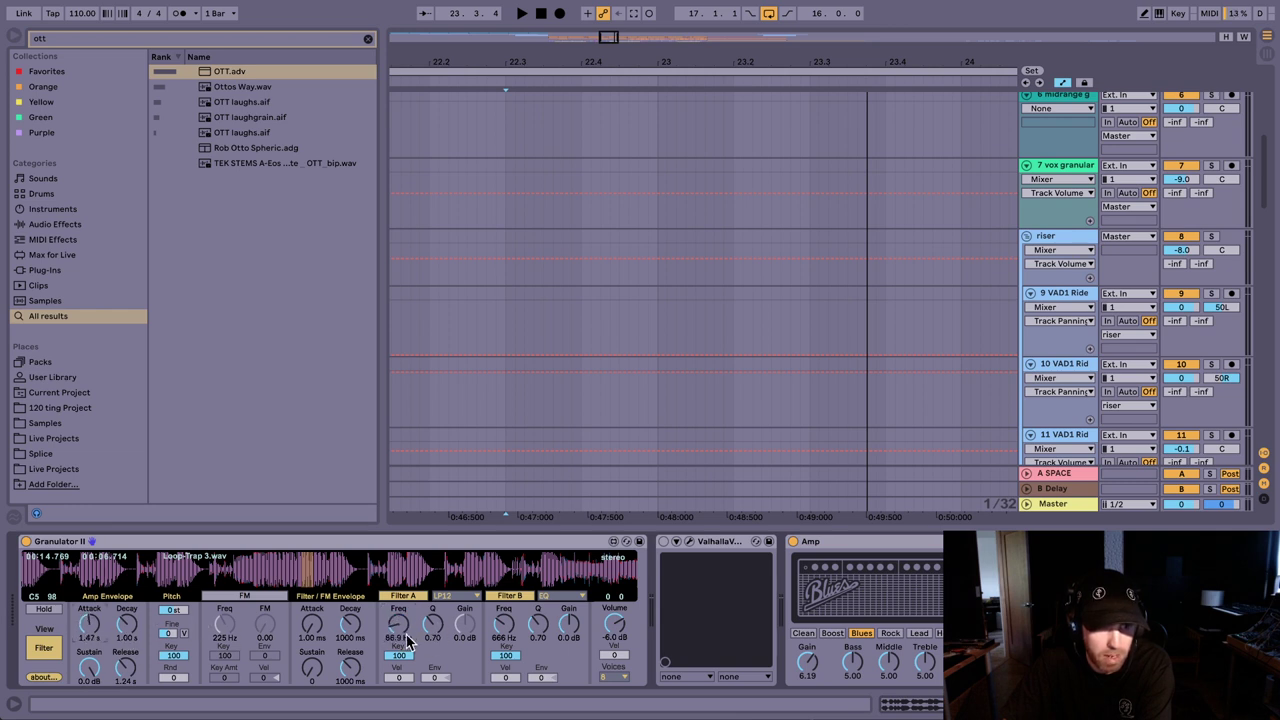
pyautogui.moveTo(405, 630); pyautogui.dragTo(405, 641)
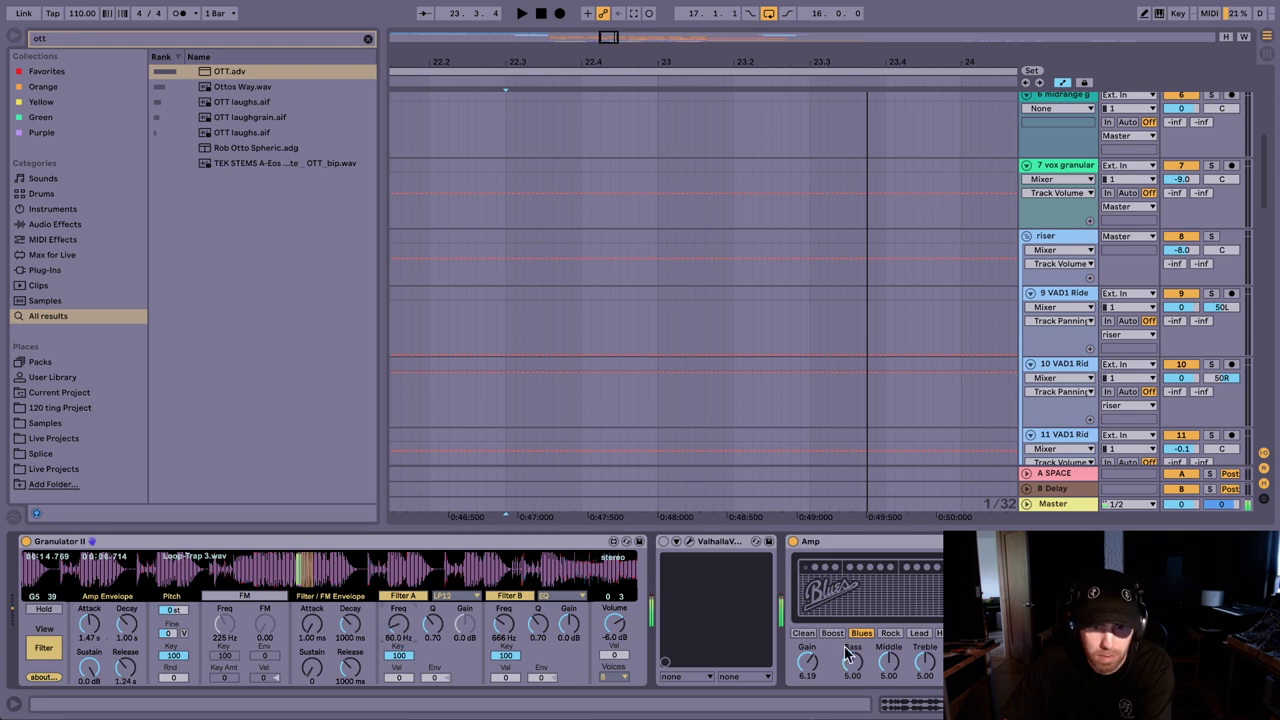
pyautogui.moveTo(807, 660); pyautogui.dragTo(807, 686)
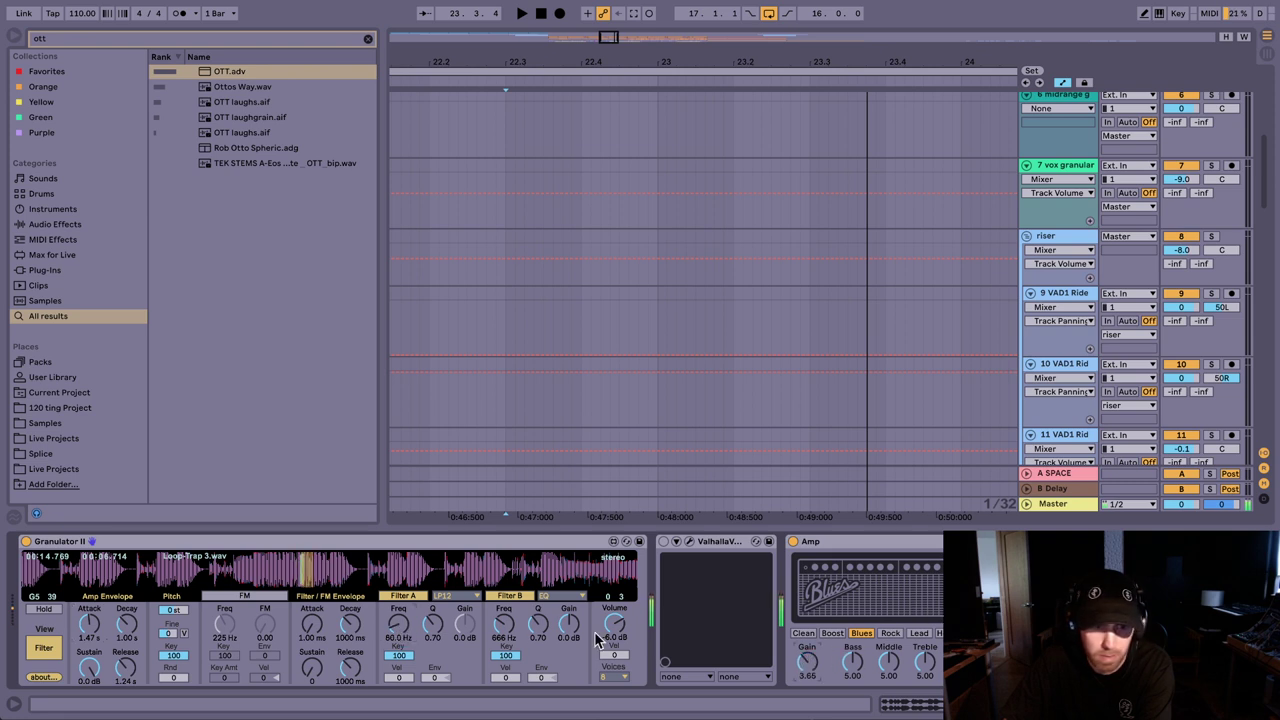
# Step: Refine the grain settings to Spread 104, Spray 42.0 ms, Scan Time 57.7 %, Grain 4.01 Hz and FilePos 40.35
pyautogui.click(57, 651)
pyautogui.moveTo(89, 676); pyautogui.dragTo(89, 656)
pyautogui.moveTo(366, 622); pyautogui.dragTo(366, 650)
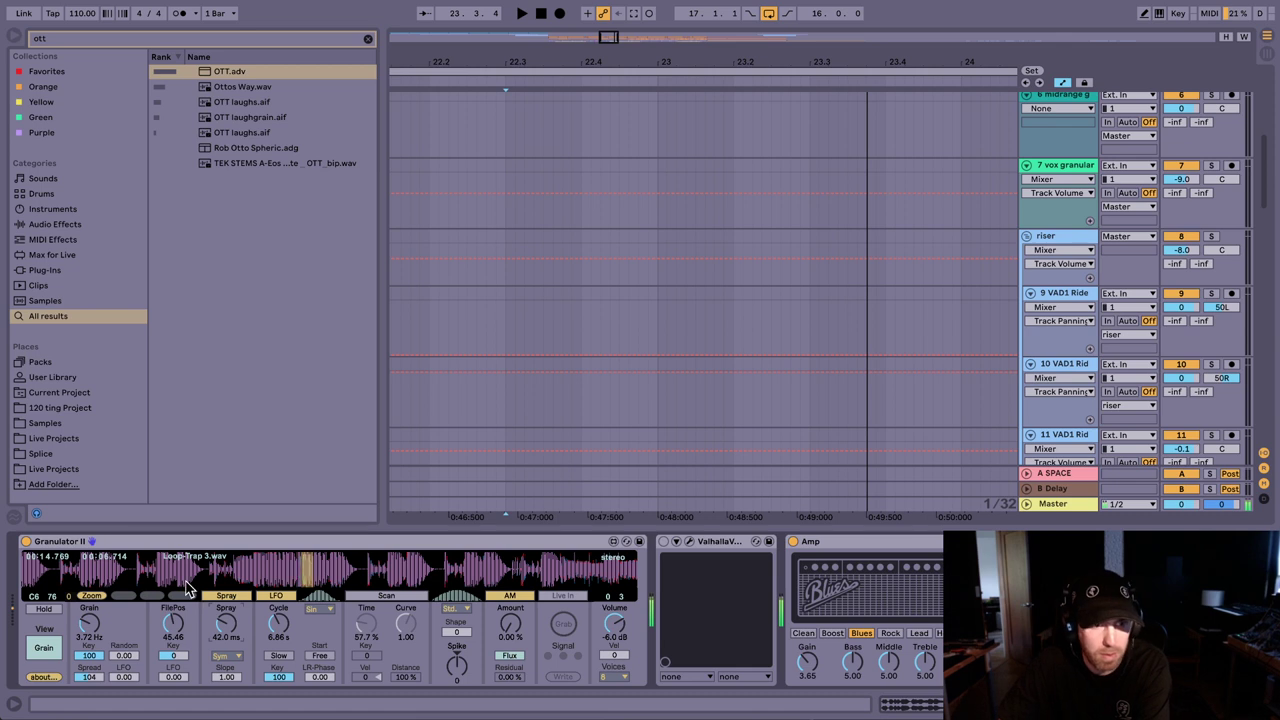
pyautogui.moveTo(90, 624)
pyautogui.mouseDown()
pyautogui.moveTo(90, 640)
pyautogui.moveTo(90, 628)
pyautogui.mouseUp()
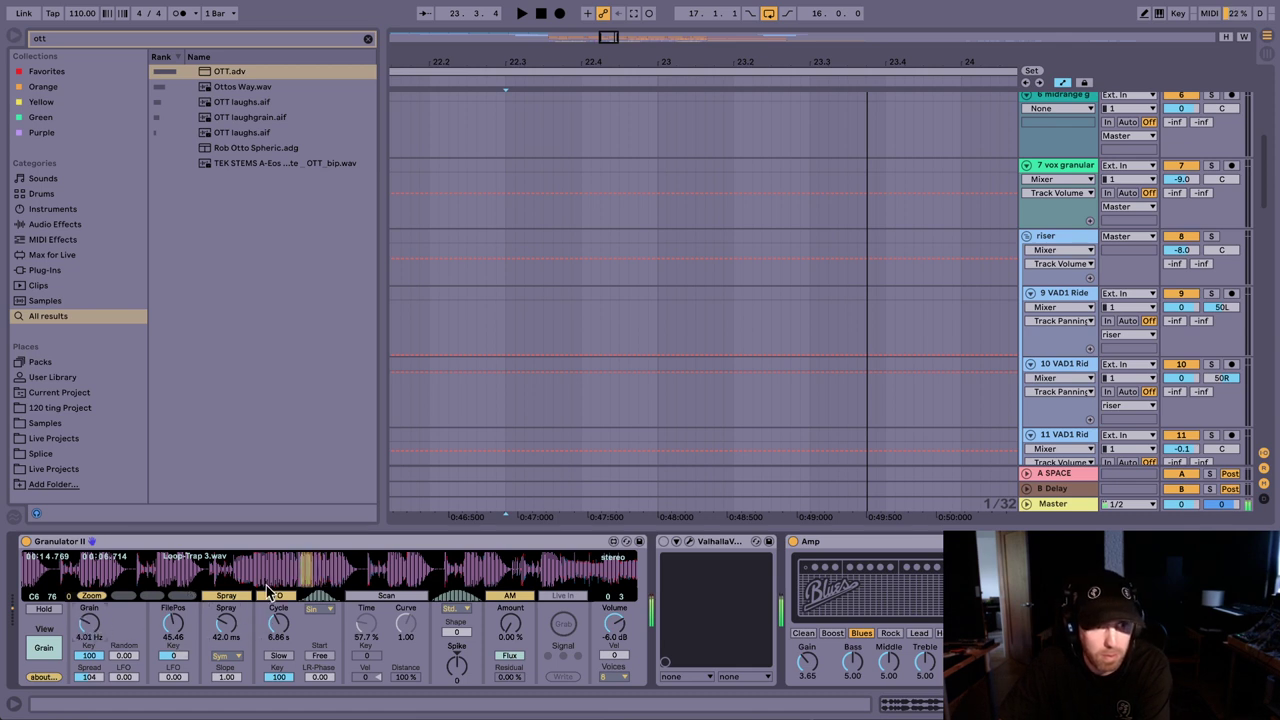
pyautogui.moveTo(304, 570); pyautogui.dragTo(276, 571)
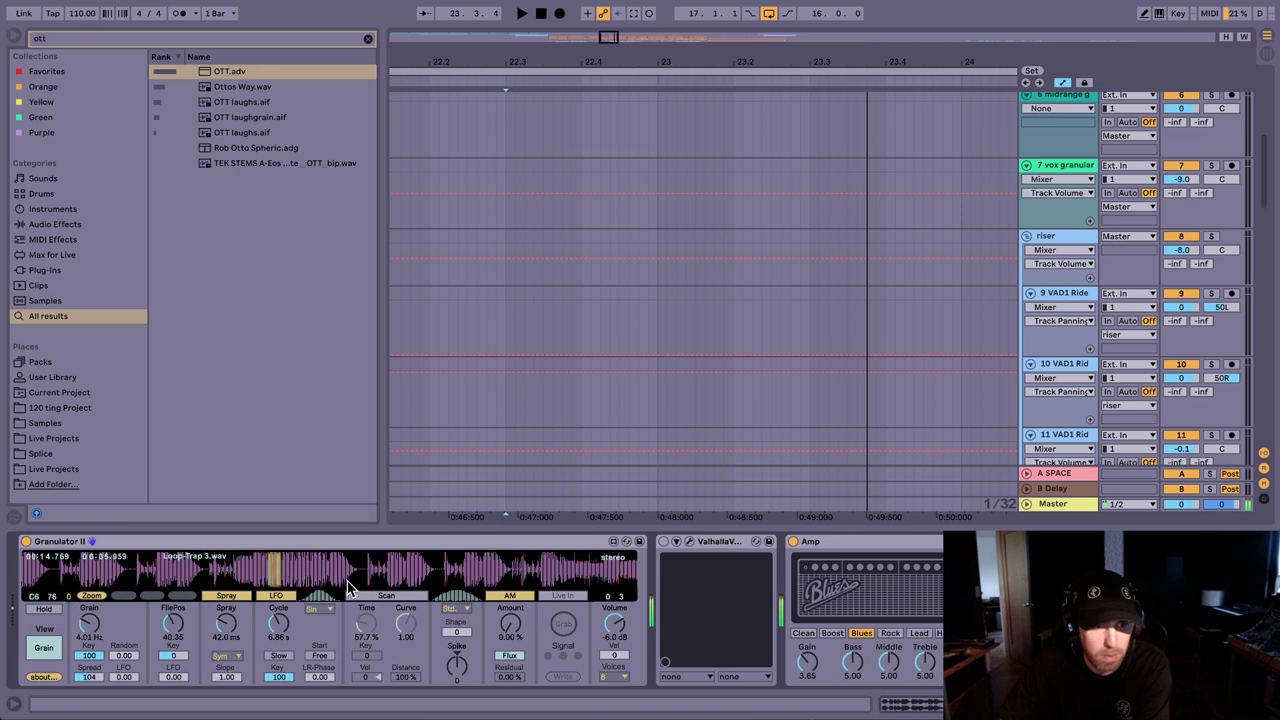
# Step: Enable the Valhalla plug-in, sweep Filter A's frequency from 340 Hz down to 23.3 Hz and shift the grain position slightly later in the sample
pyautogui.click(43, 647)
pyautogui.moveTo(393, 622)
pyautogui.mouseDown()
pyautogui.moveTo(393, 645)
pyautogui.moveTo(398, 608)
pyautogui.mouseUp()
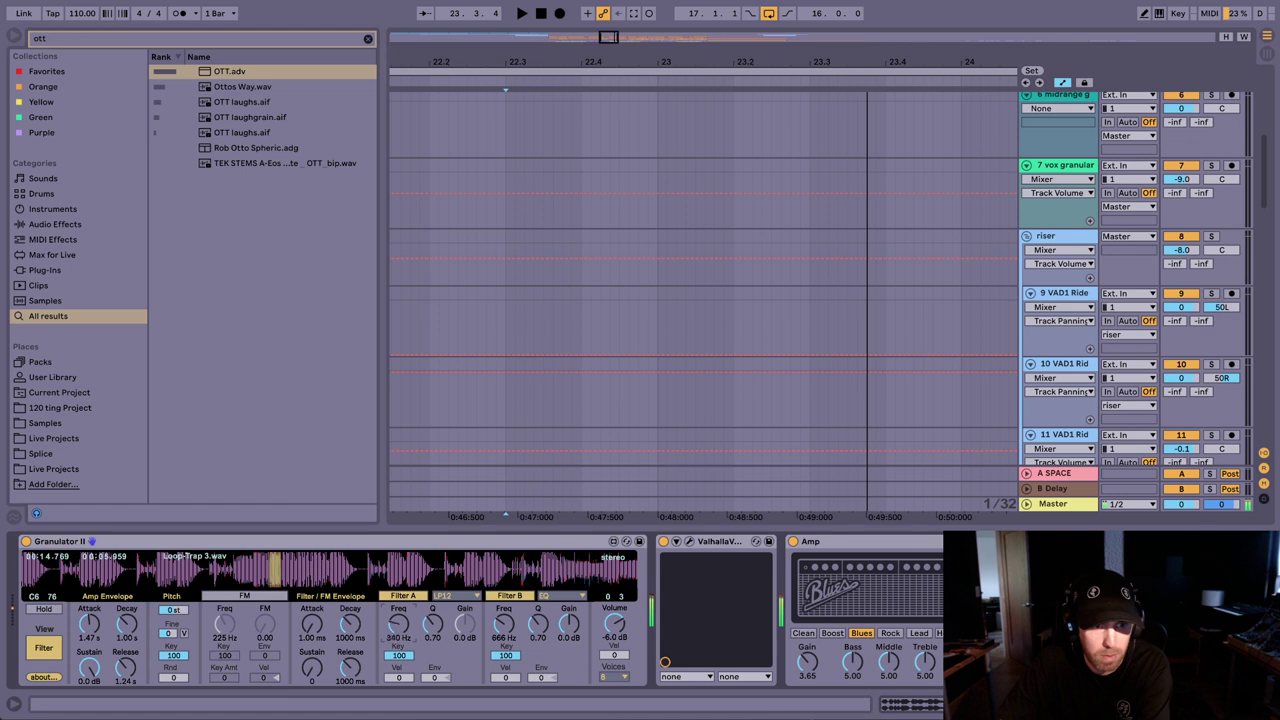
pyautogui.moveTo(398, 623); pyautogui.dragTo(398, 652)
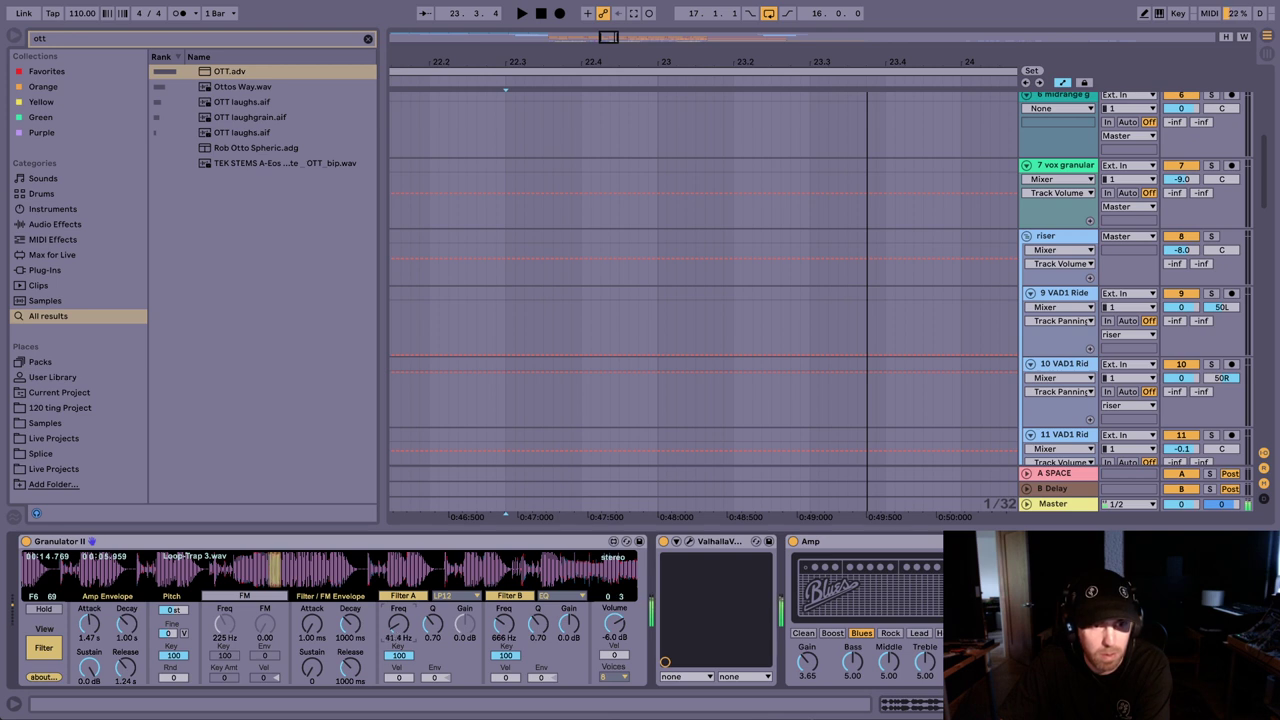
pyautogui.moveTo(398, 623)
pyautogui.mouseDown()
pyautogui.moveTo(398, 610)
pyautogui.moveTo(398, 640)
pyautogui.mouseUp()
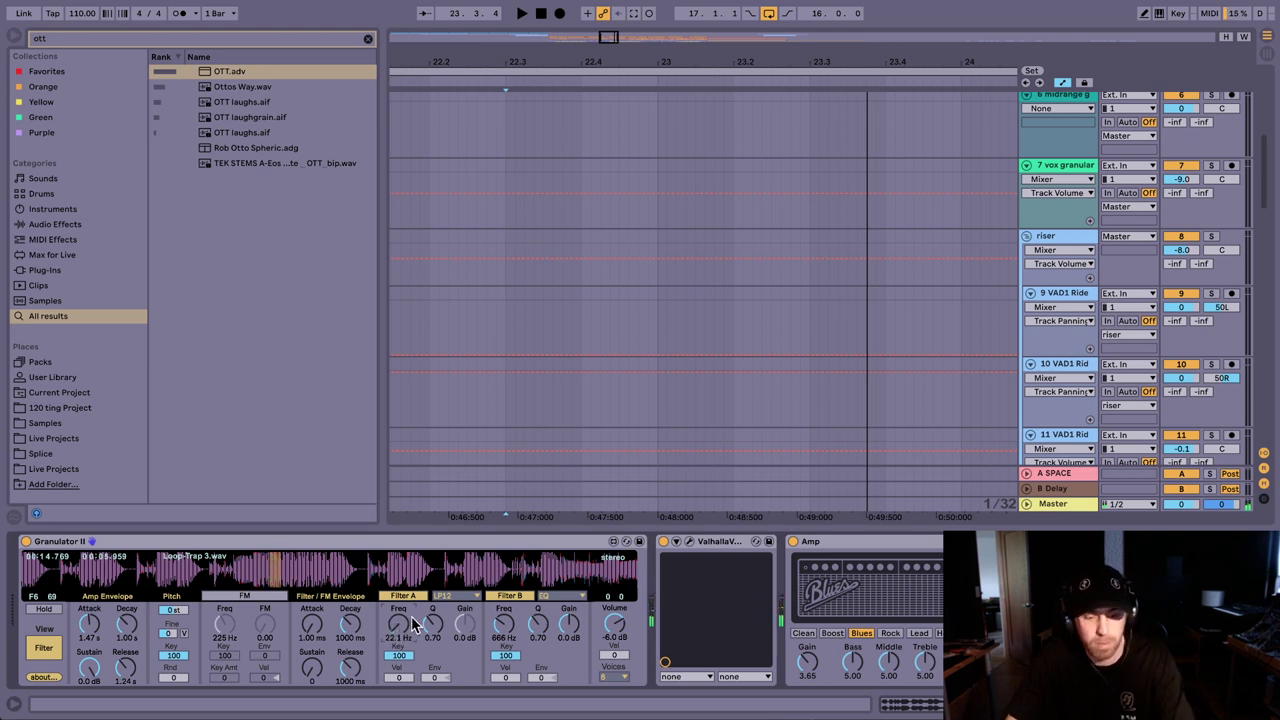
pyautogui.moveTo(411, 621); pyautogui.dragTo(398, 645)
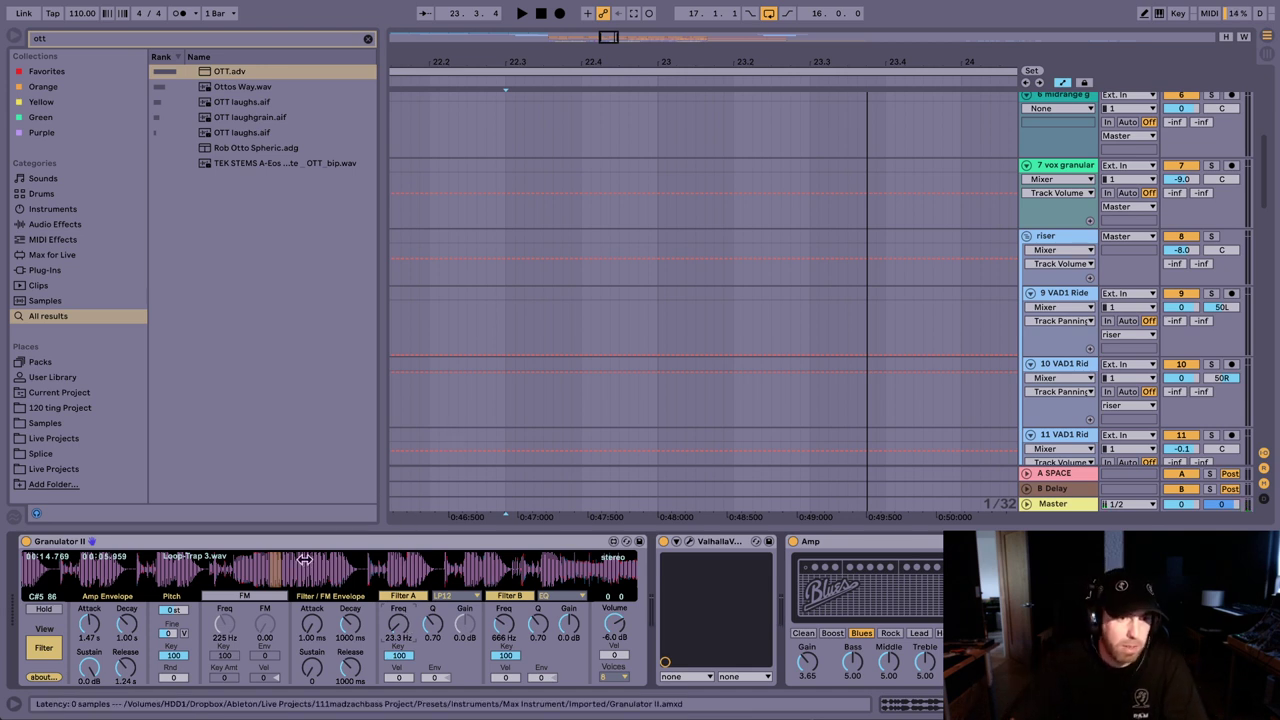
pyautogui.moveTo(321, 569)
pyautogui.mouseDown()
pyautogui.moveTo(405, 570)
pyautogui.moveTo(276, 570)
pyautogui.mouseUp()
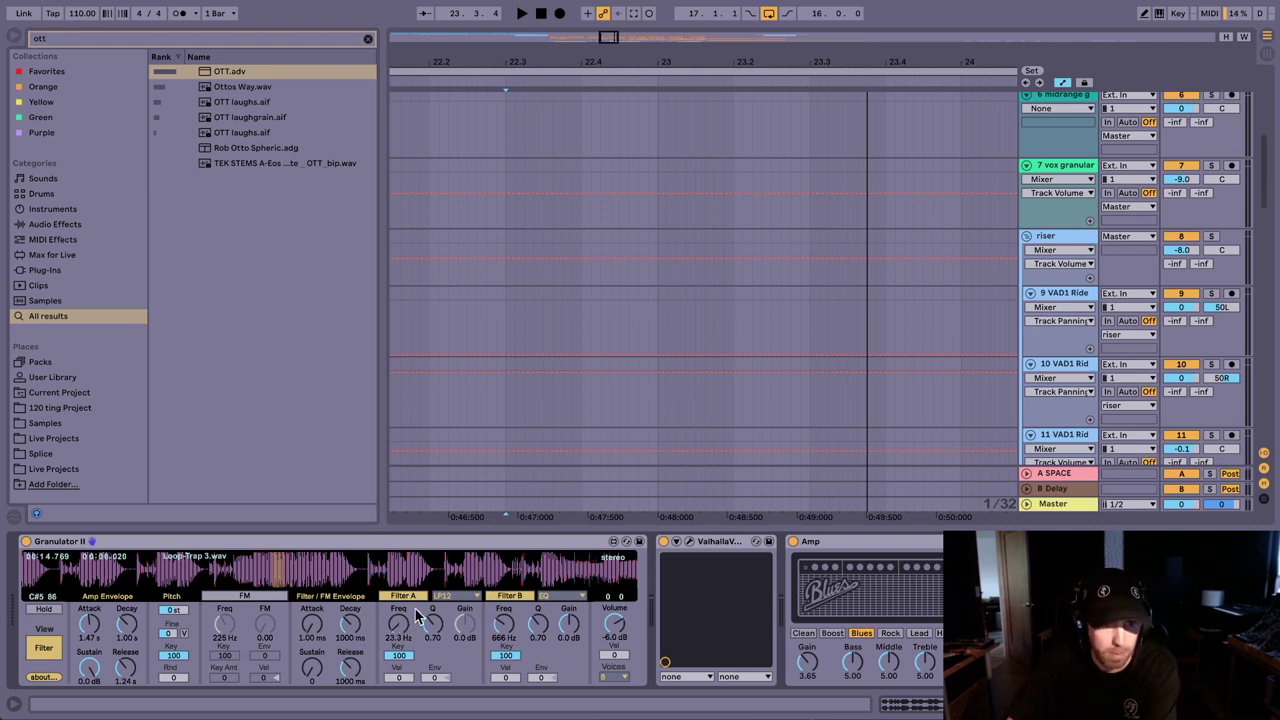
# Step: Switch Granulator II to its Grain view and review the effects that follow it on the track
pyautogui.click(42, 649)
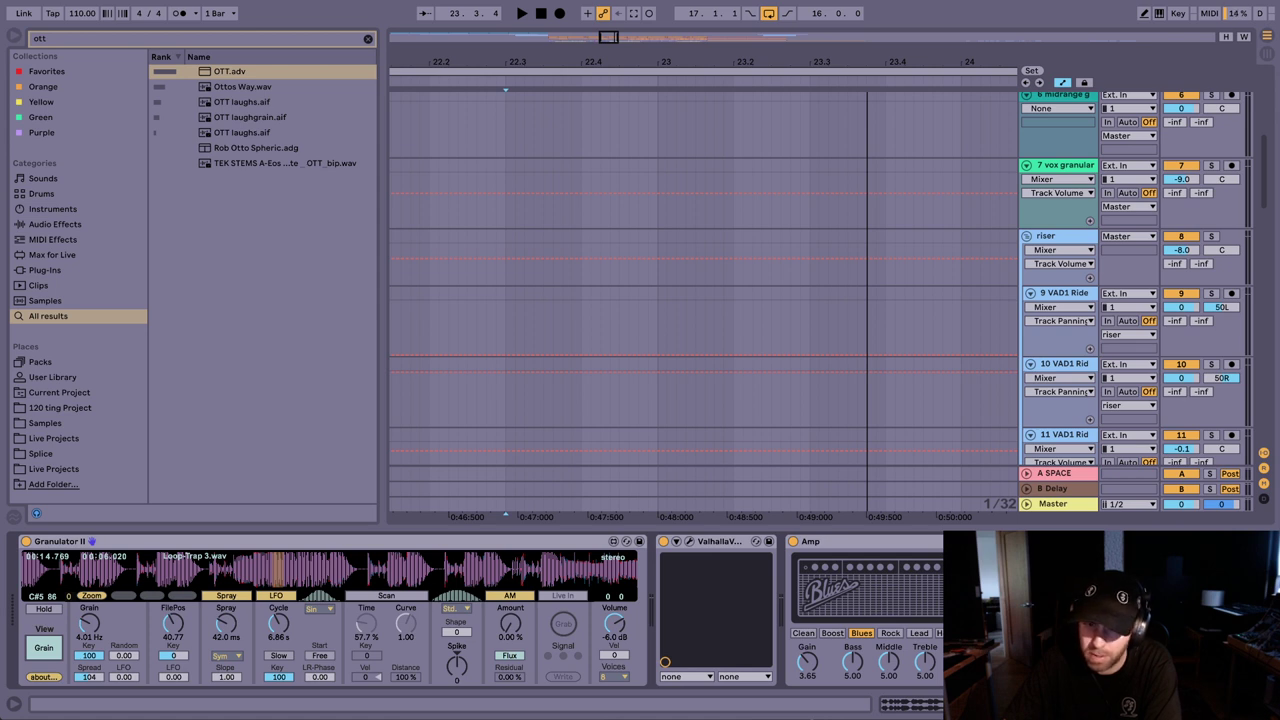
pyautogui.click(576, 548)
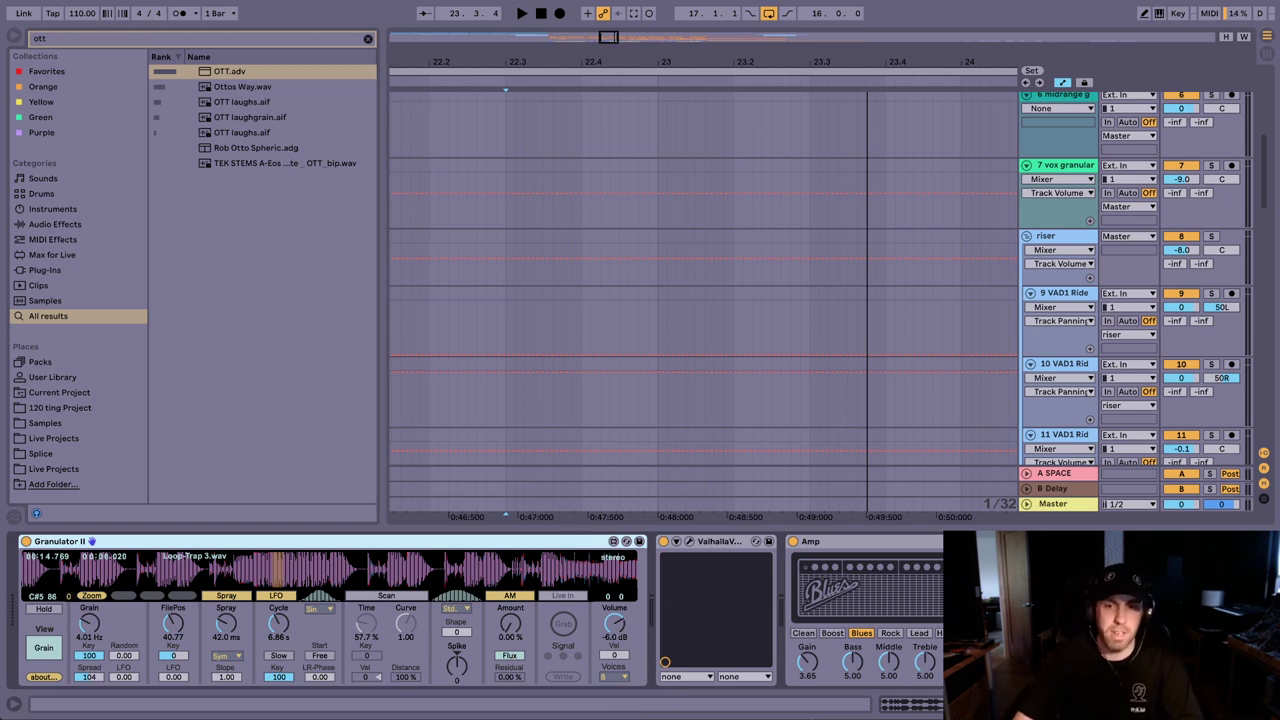
pyautogui.click(1075, 541)
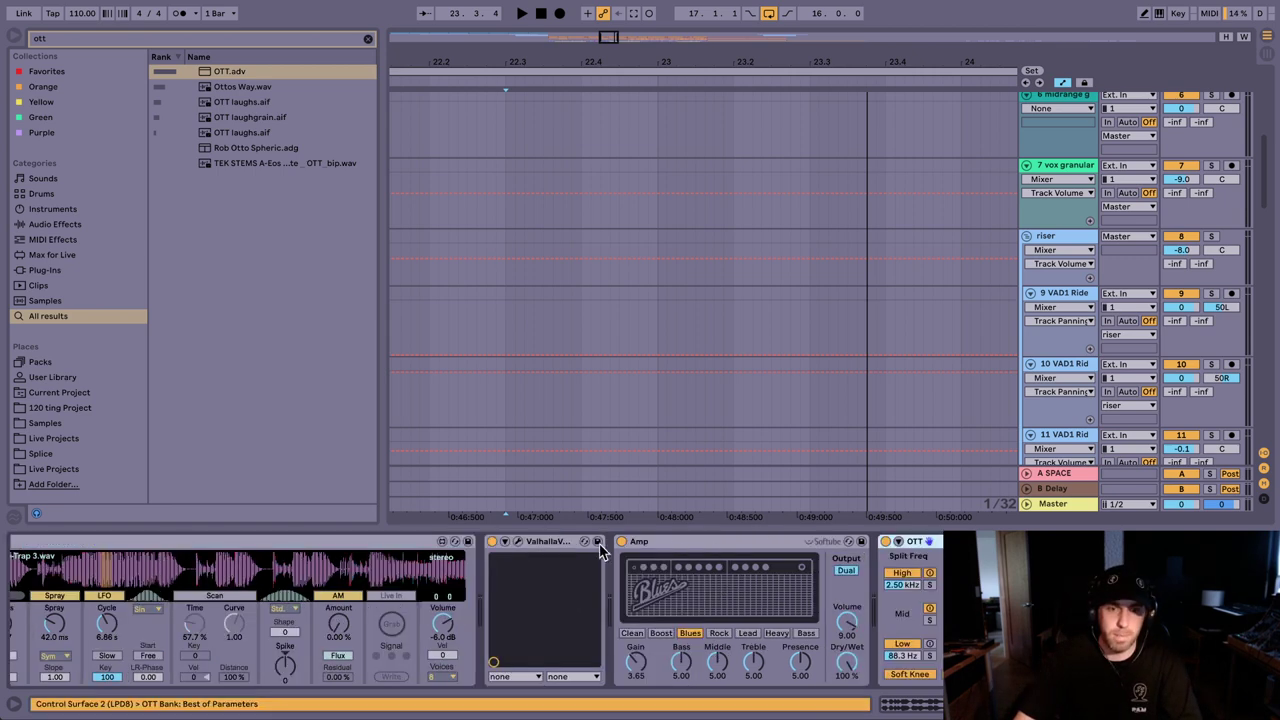
pyautogui.click(369, 543)
pyautogui.click(603, 13)
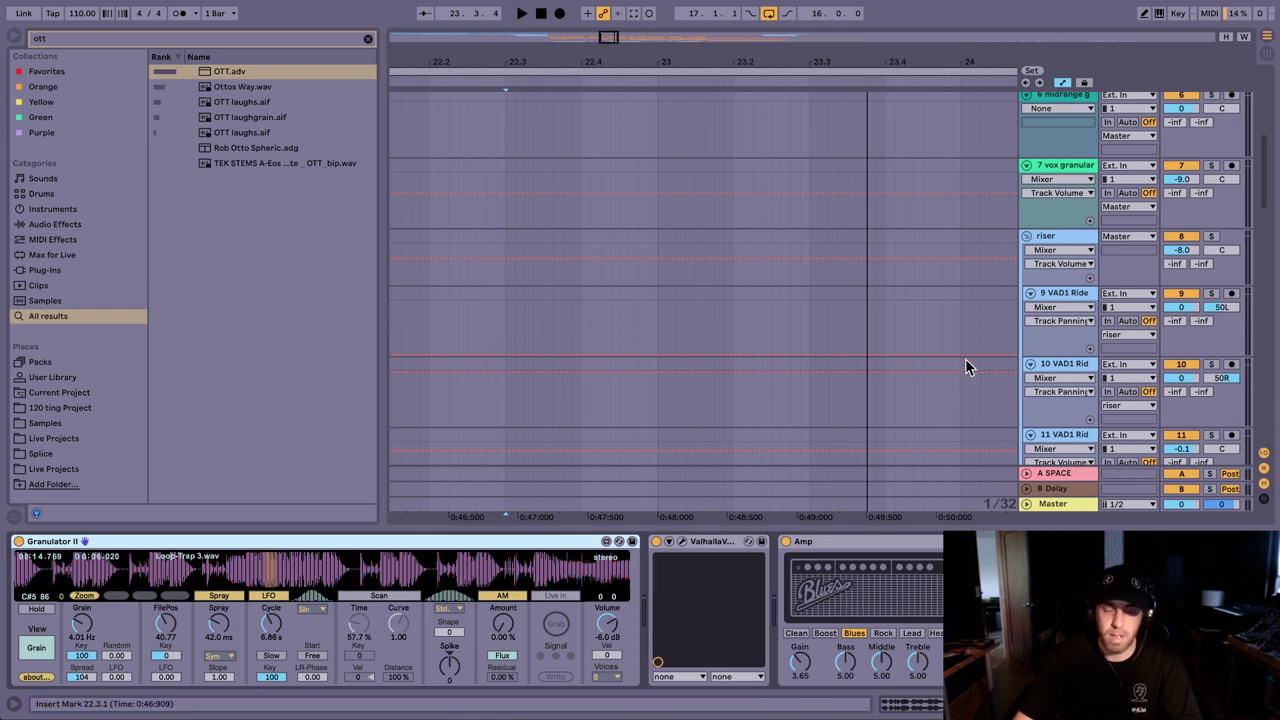
# Step: Fold all arrangement tracks and turn off the OTT and Amp devices on the Granulator track
pyautogui.keyDown('alt'); pyautogui.click(1026, 237); pyautogui.keyUp('alt')
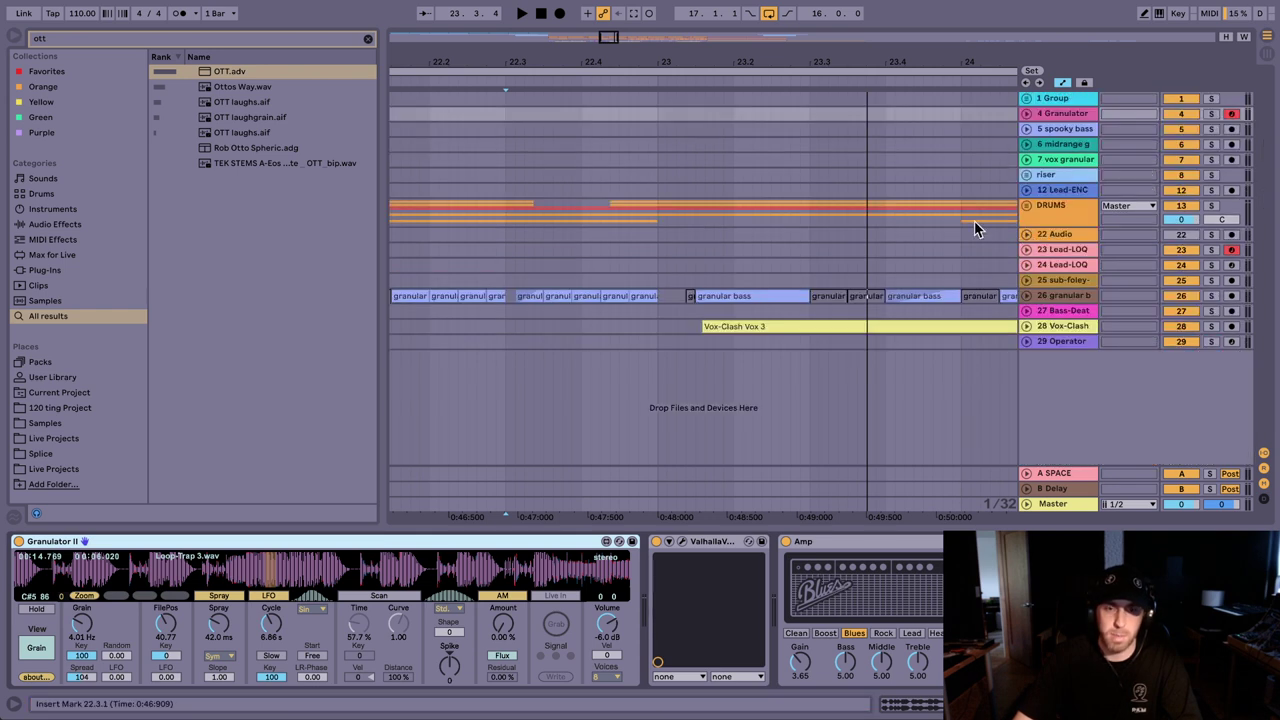
pyautogui.click(912, 545)
pyautogui.click(720, 548)
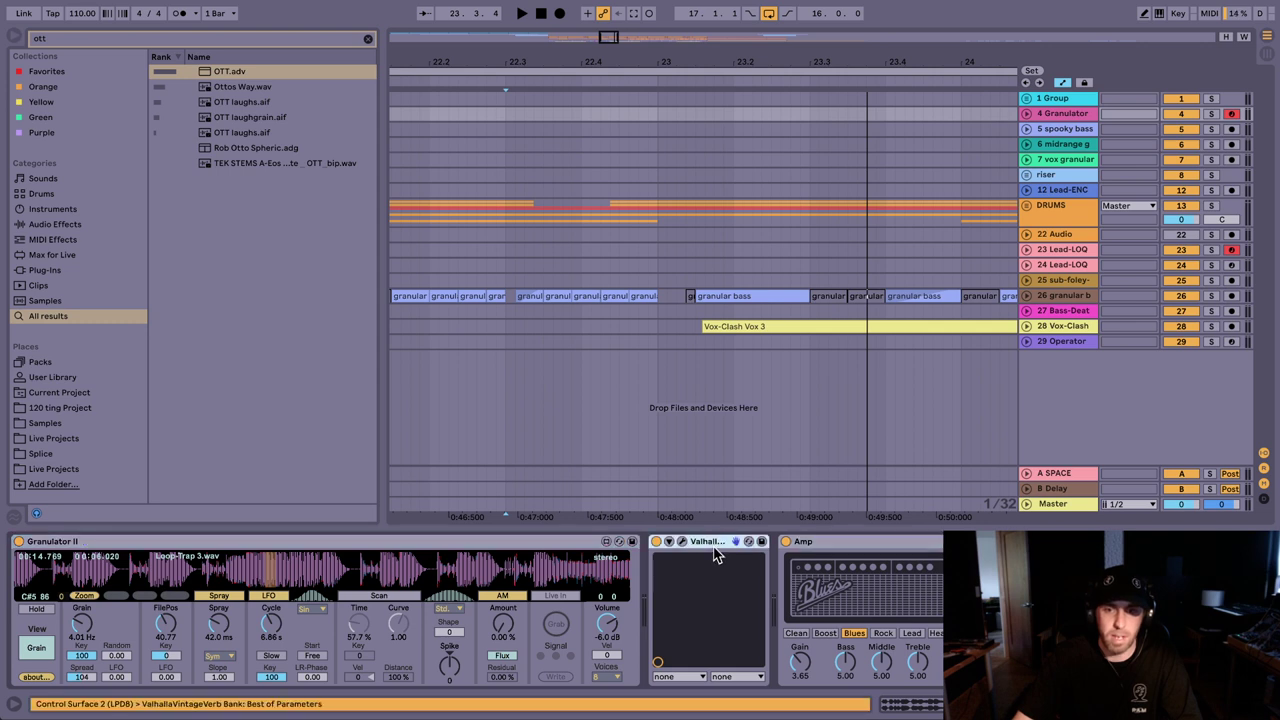
pyautogui.click(876, 545)
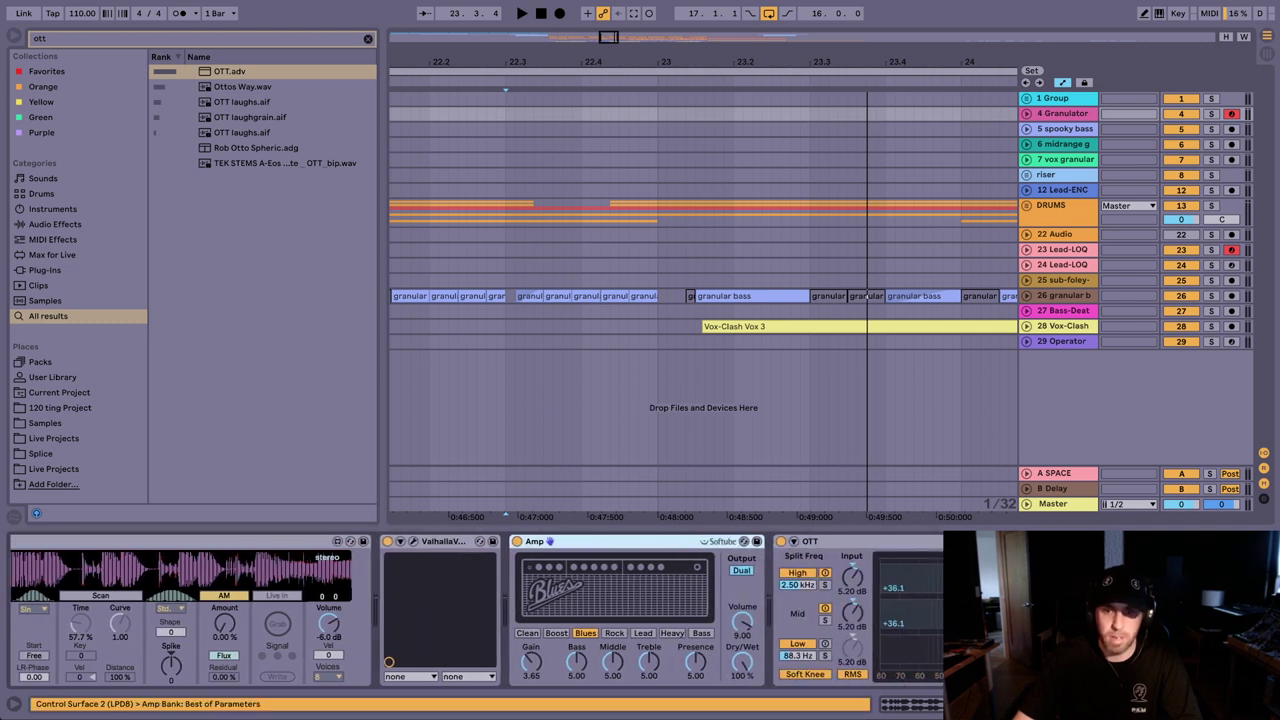
pyautogui.click(714, 541)
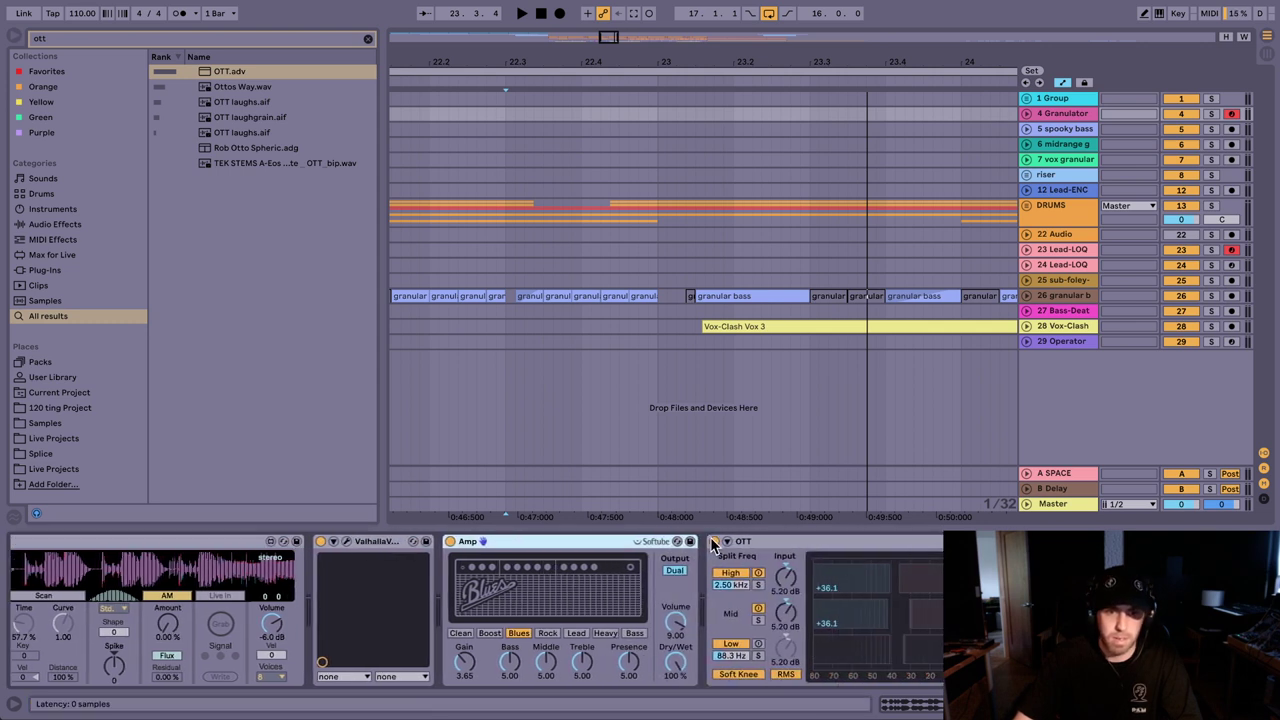
pyautogui.click(450, 541)
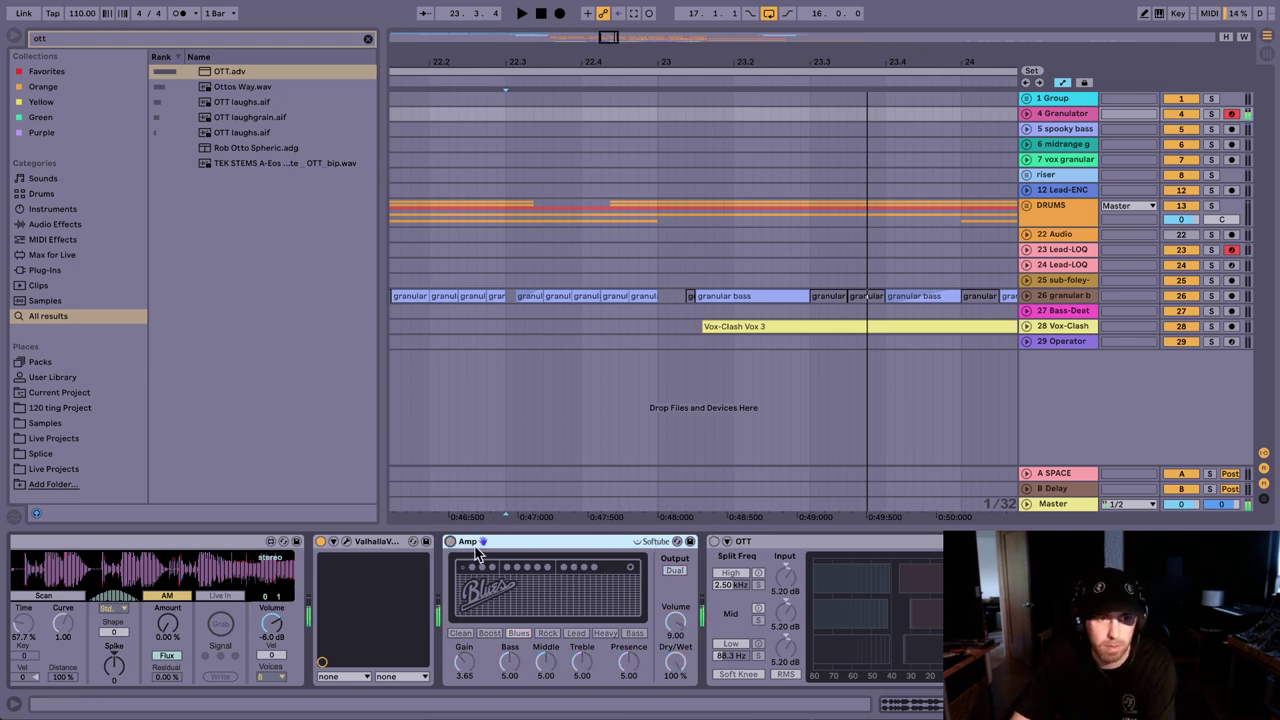
# Step: Set ValhallaVintageVerb's Size to 86.8 % and Mix to 64.4 % on the Granulator track
pyautogui.click(346, 541)
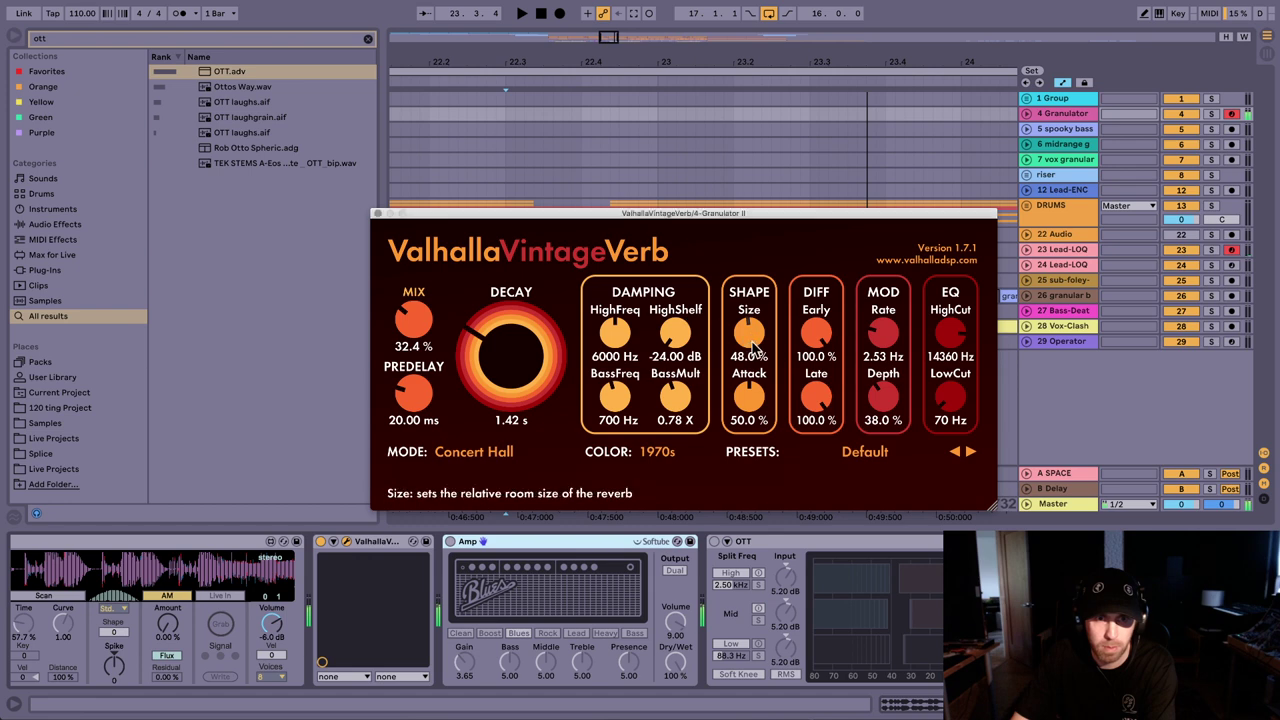
pyautogui.moveTo(749, 346); pyautogui.dragTo(749, 295)
pyautogui.moveTo(412, 309); pyautogui.dragTo(415, 266)
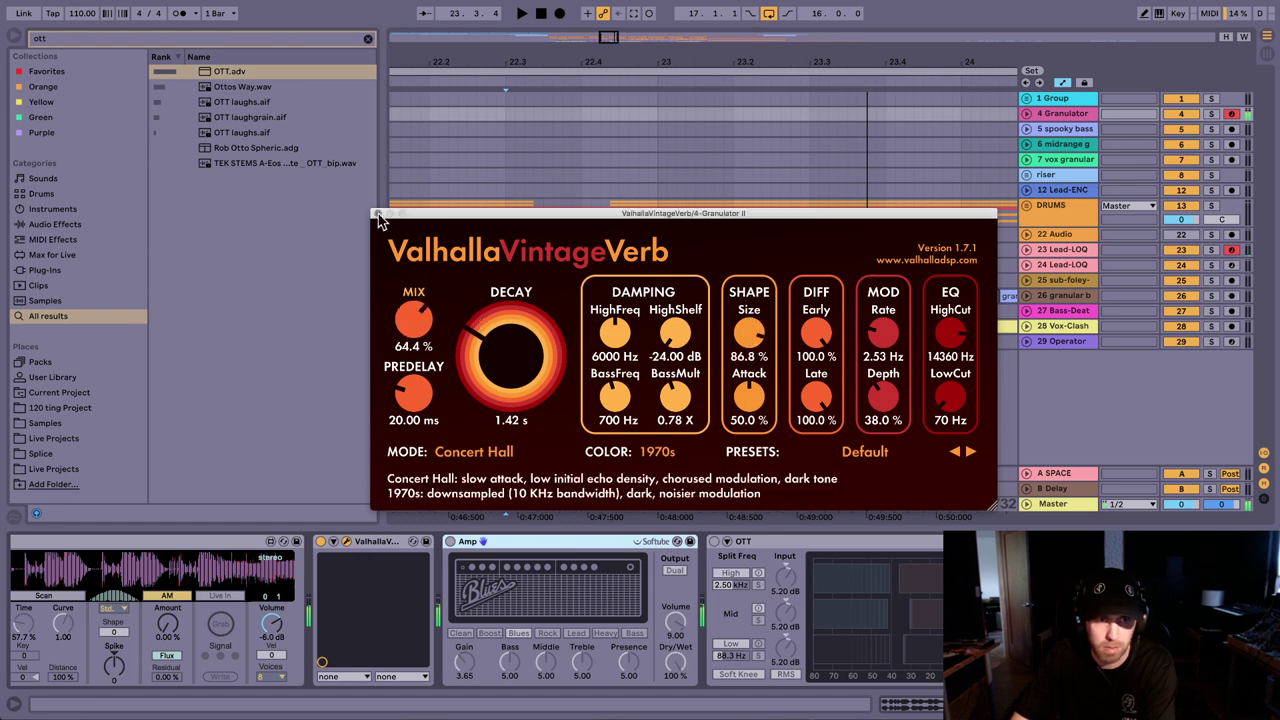
pyautogui.click(377, 213)
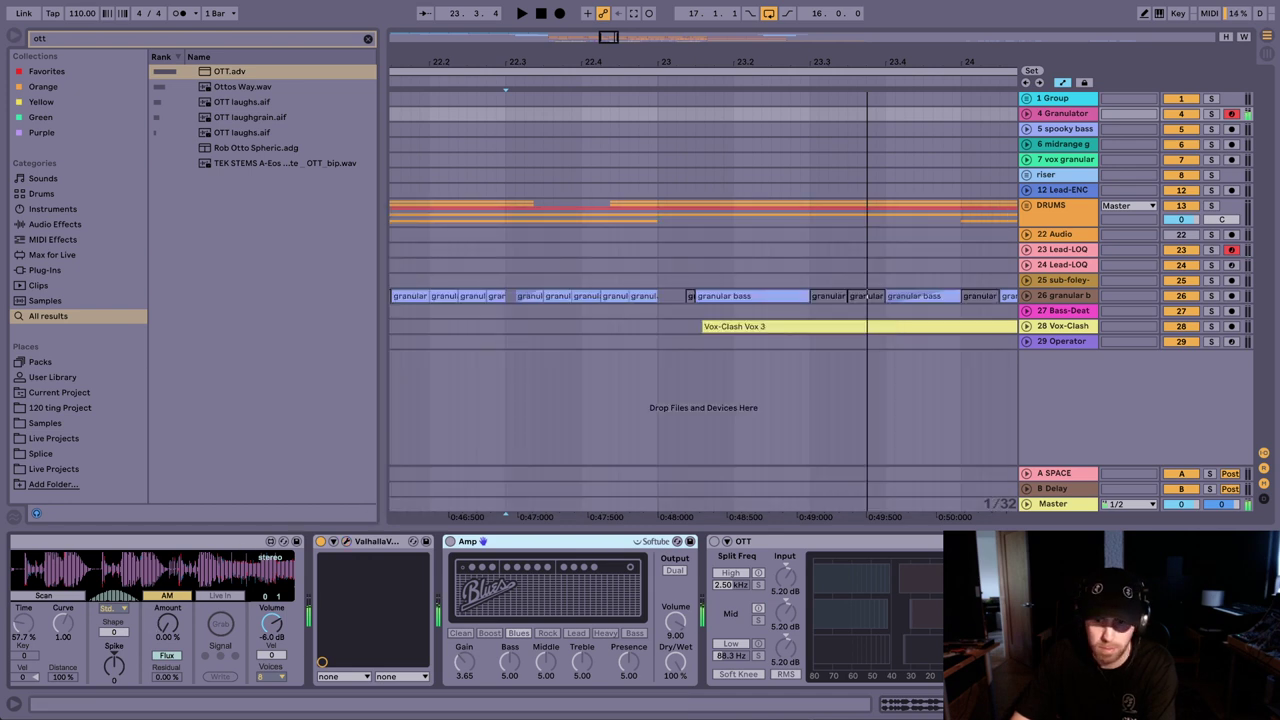
# Step: Raise Granulator II's Filter A frequency to 403 Hz
pyautogui.hscroll(-3, 914, 671)
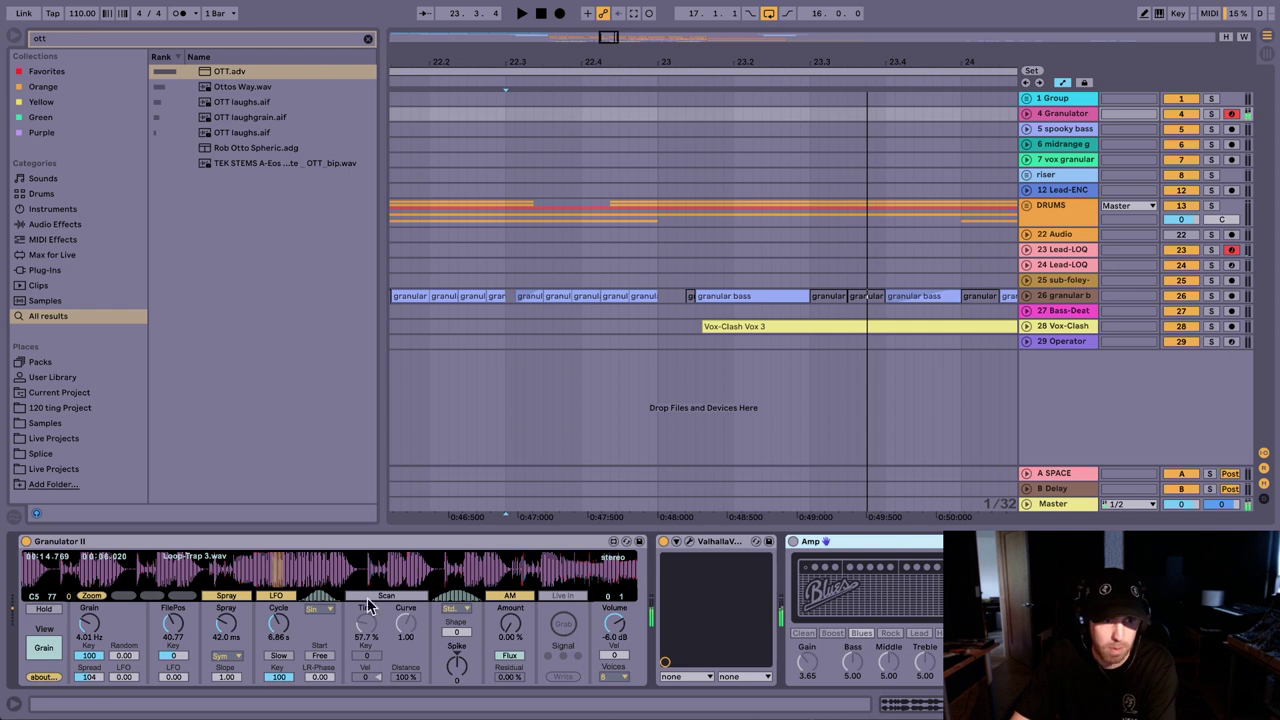
pyautogui.click(46, 646)
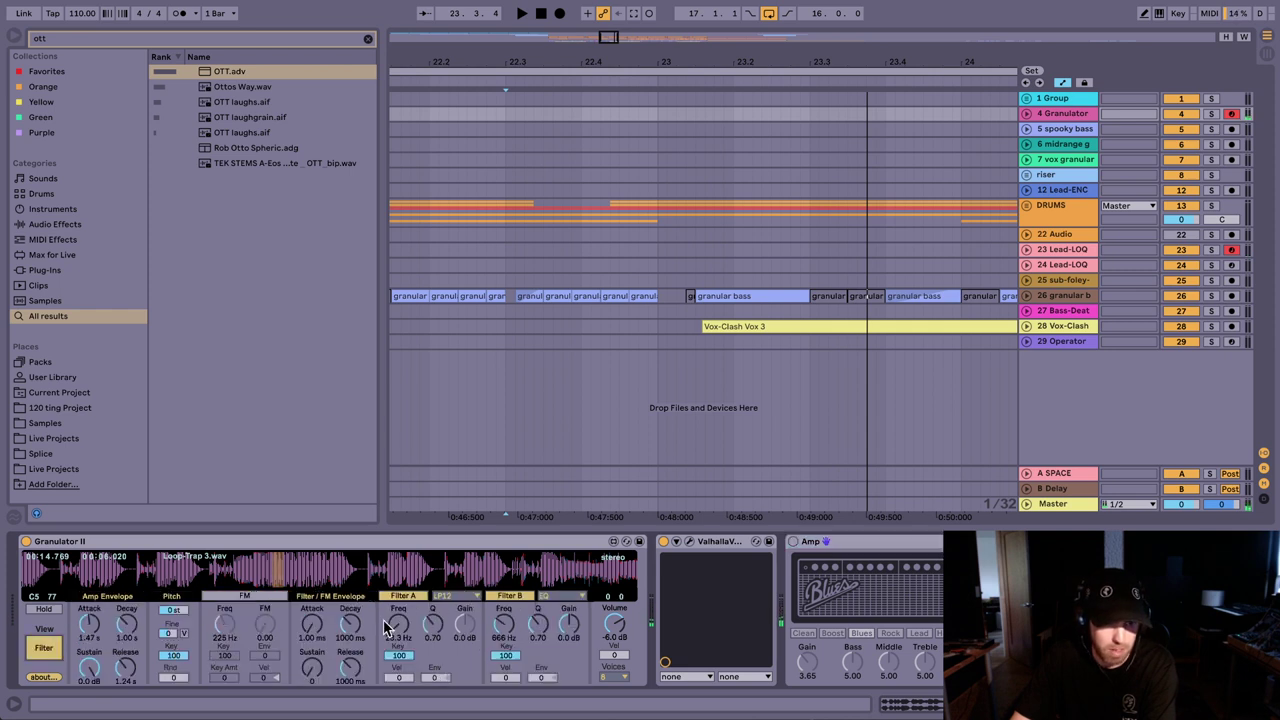
pyautogui.moveTo(385, 625); pyautogui.dragTo(402, 635)
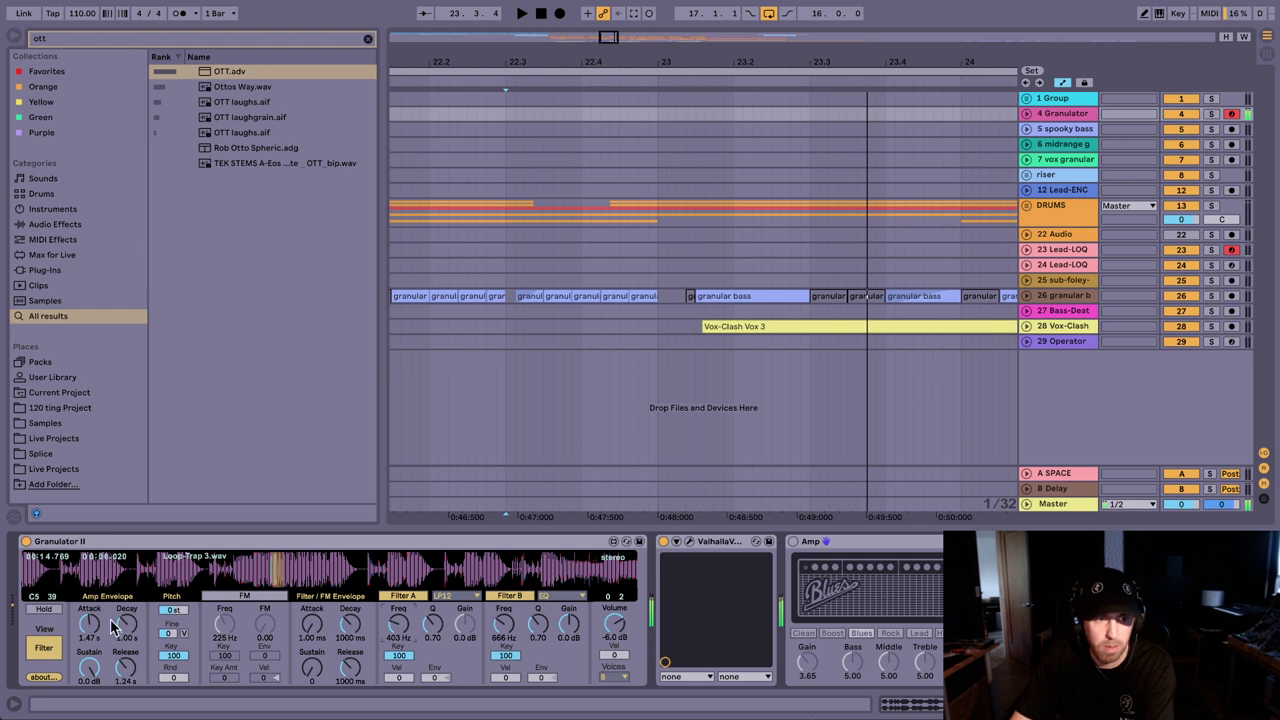
pyautogui.moveTo(88, 625); pyautogui.dragTo(88, 612)
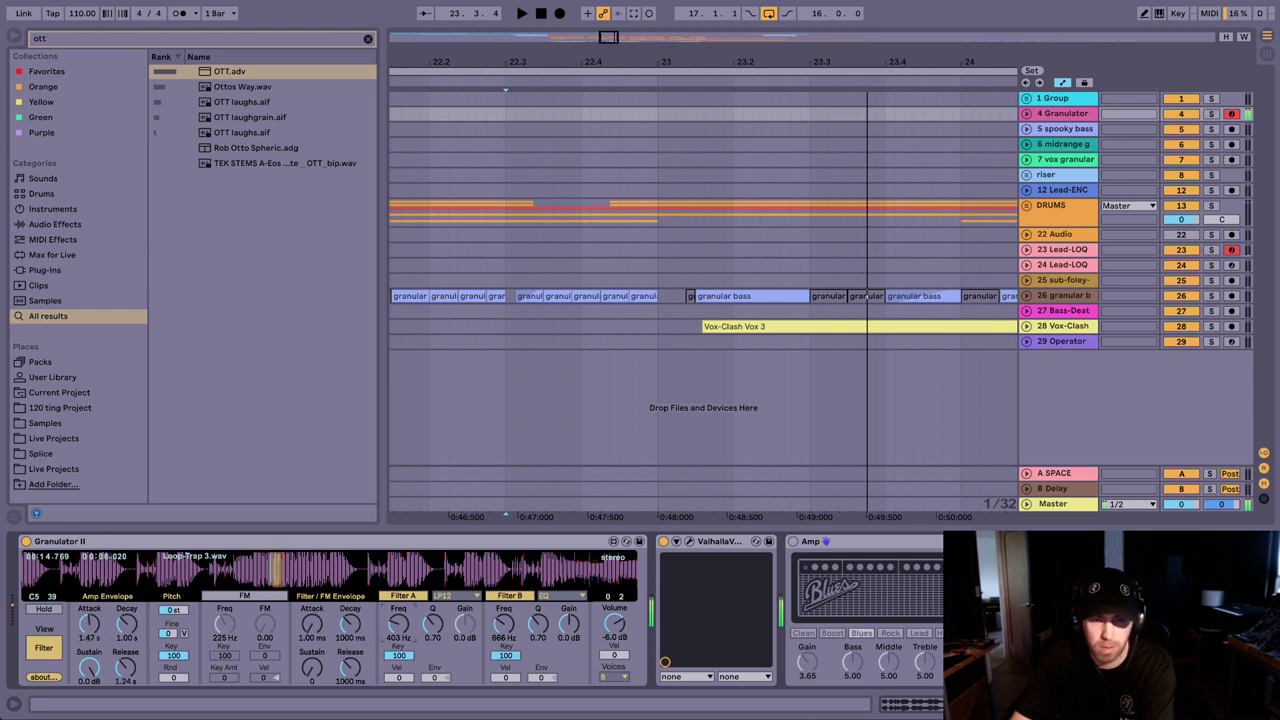
pyautogui.hscroll(4, 852, 631)
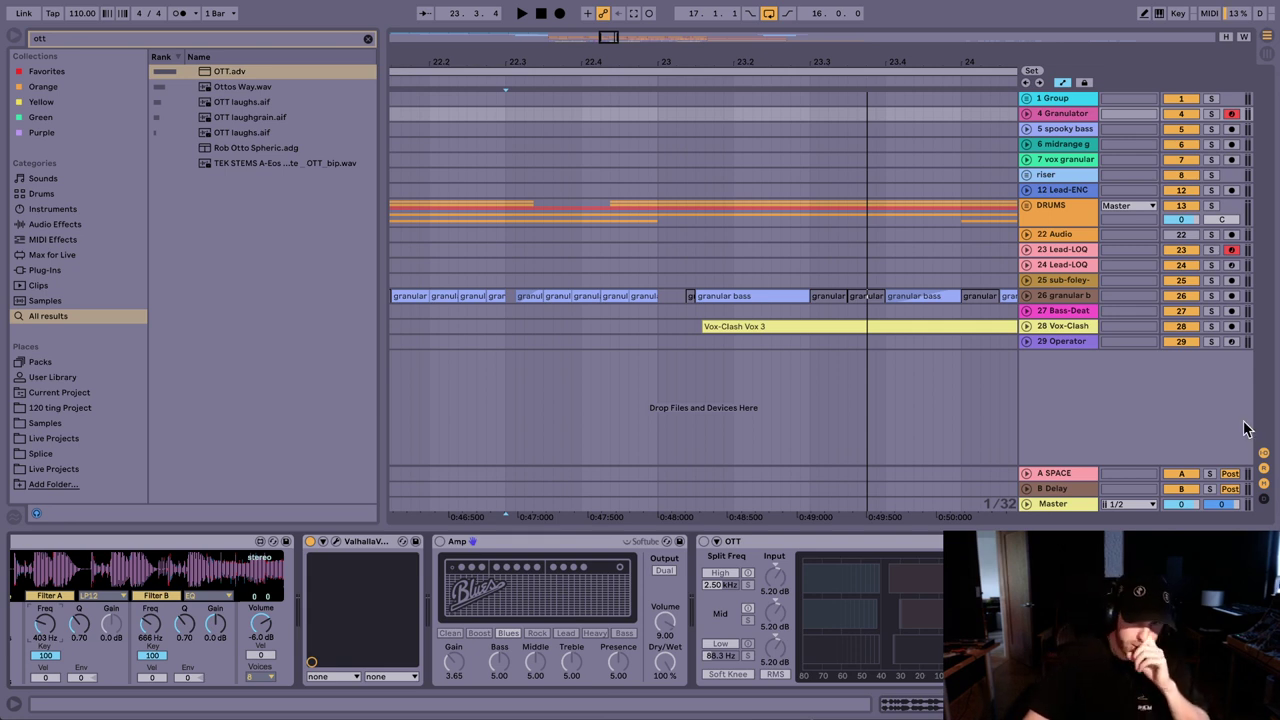
# Step: Review the device chains on the Master, DRUMS, 29 Operator and 1 Group tracks
pyautogui.click(1075, 507)
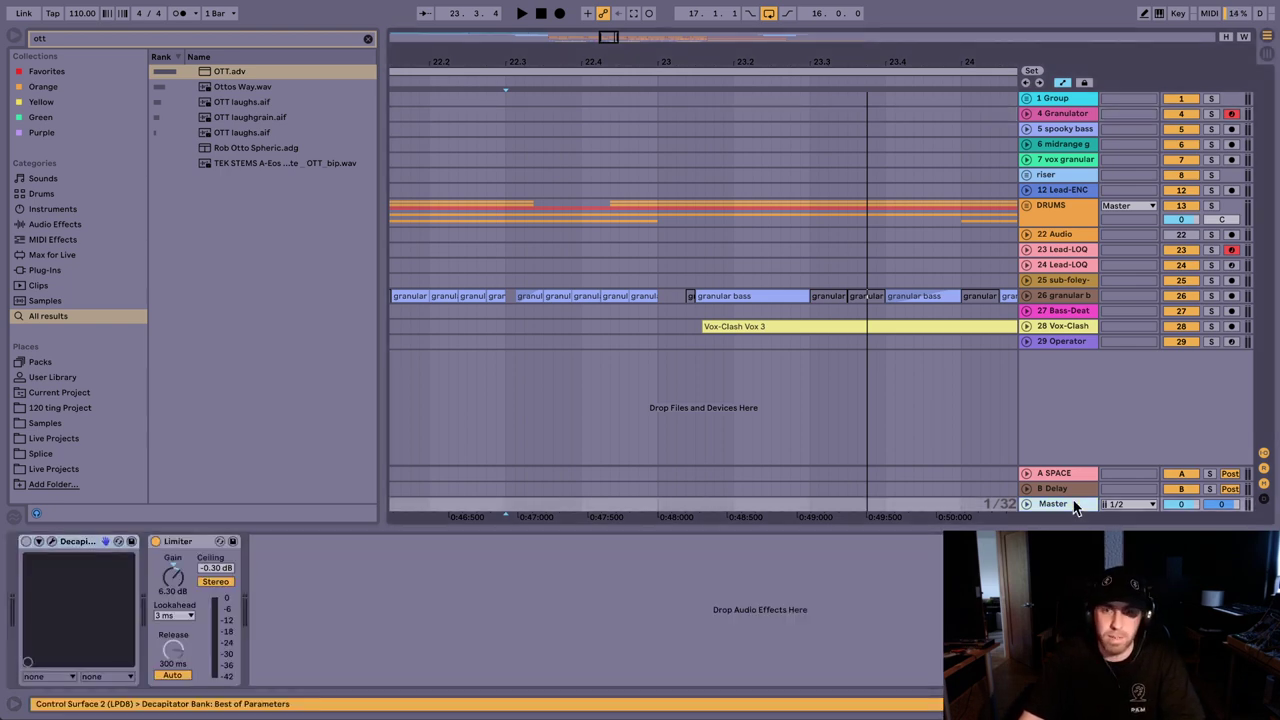
pyautogui.click(1058, 206)
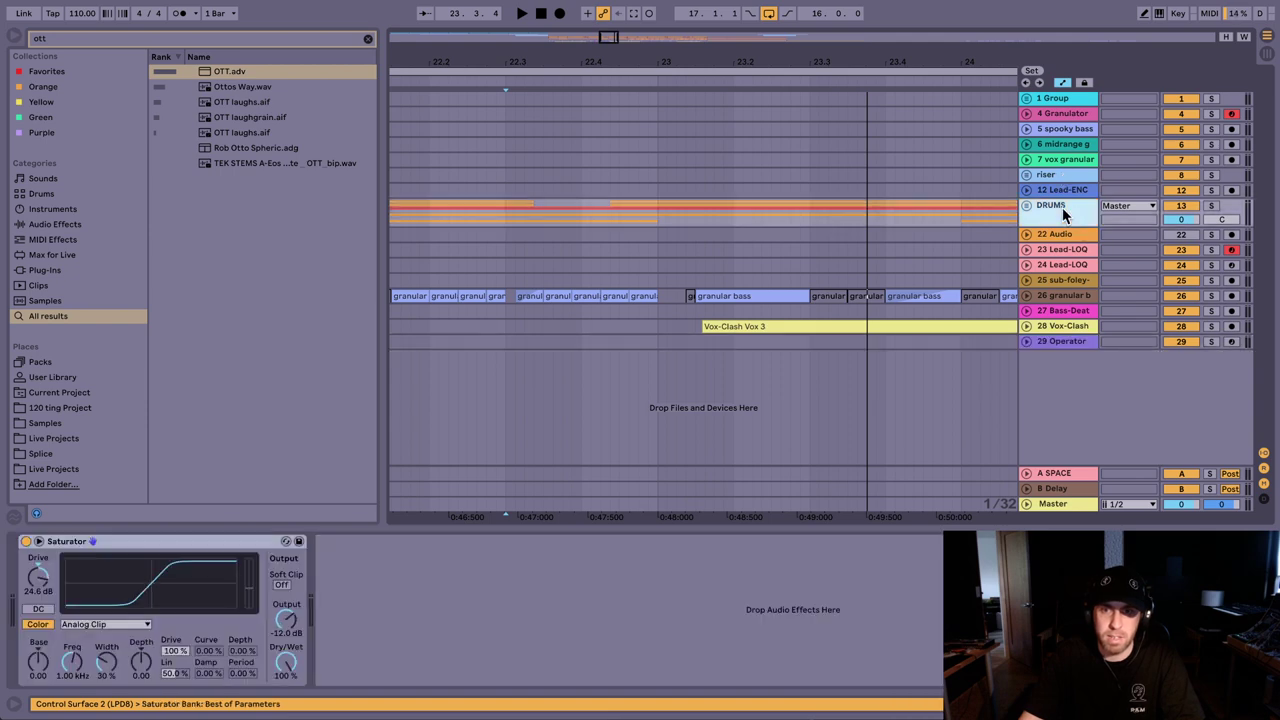
pyautogui.click(1056, 341)
pyautogui.click(1062, 504)
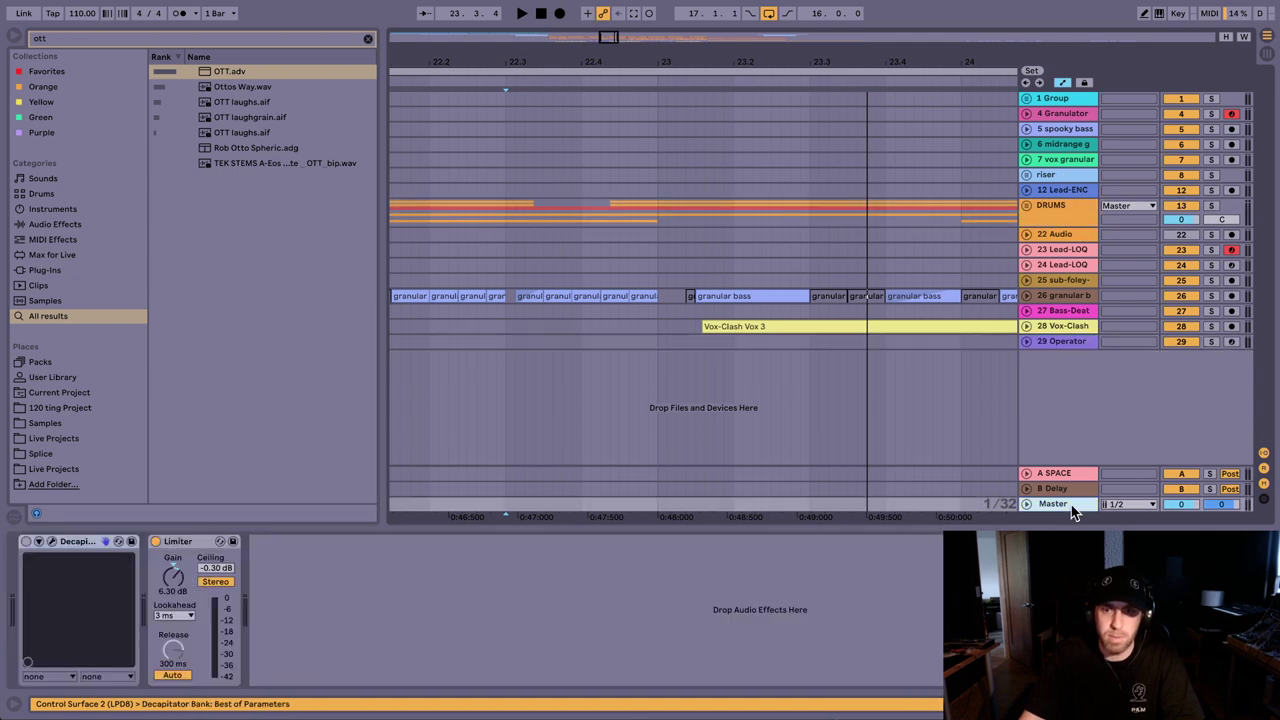
pyautogui.click(1078, 341)
pyautogui.click(1076, 97)
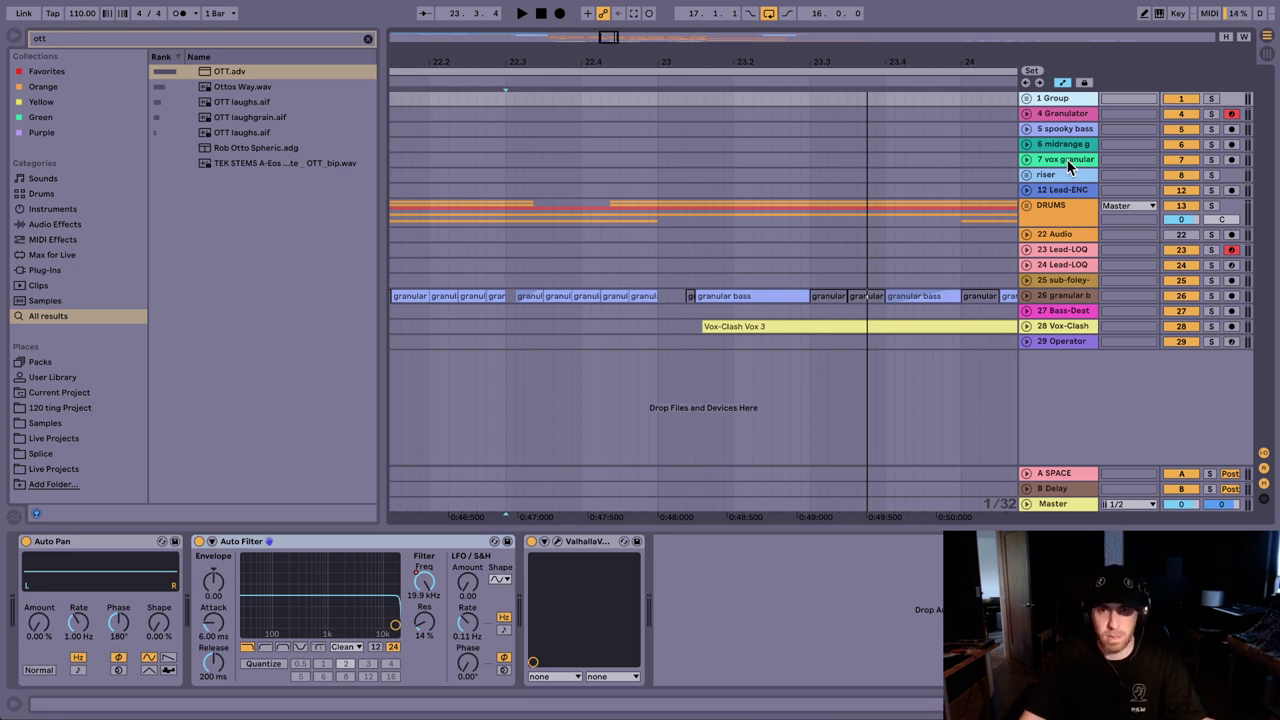
pyautogui.click(1040, 210)
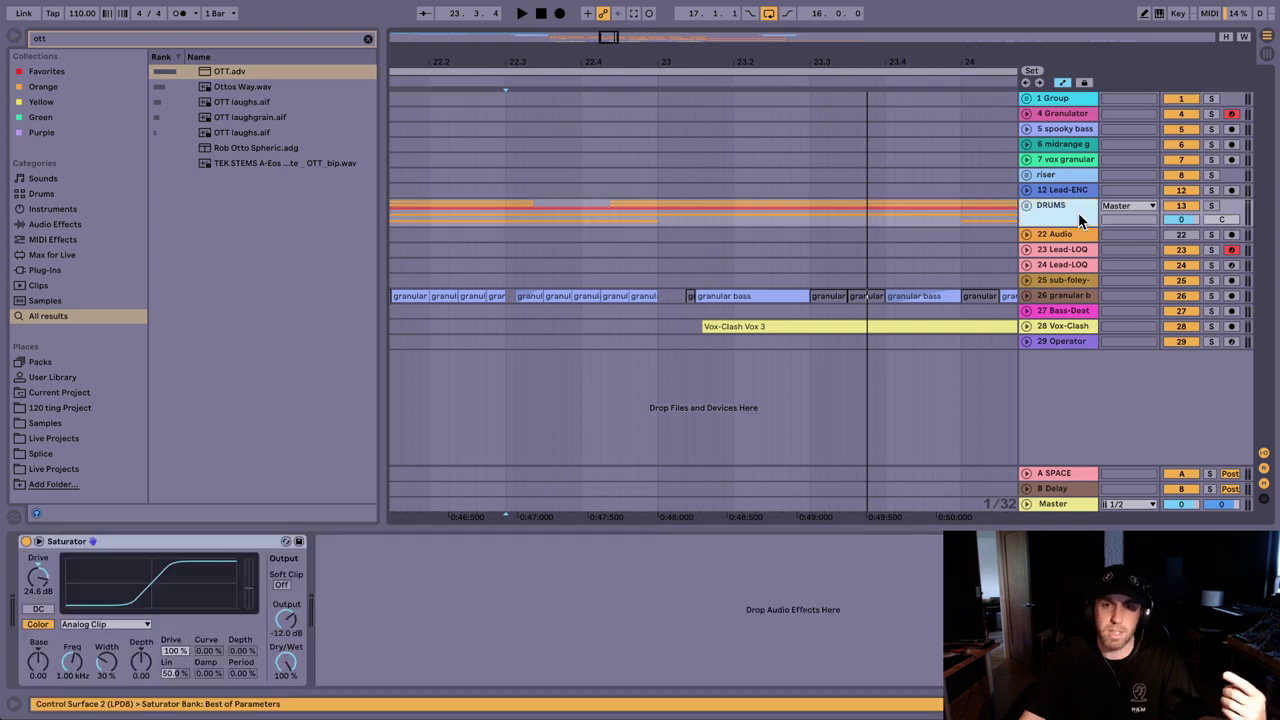
# Step: Unfold the DRUMS group, try a lower volume on the 15 Hat-Virus track and reset it to 0 dB
pyautogui.click(1025, 206)
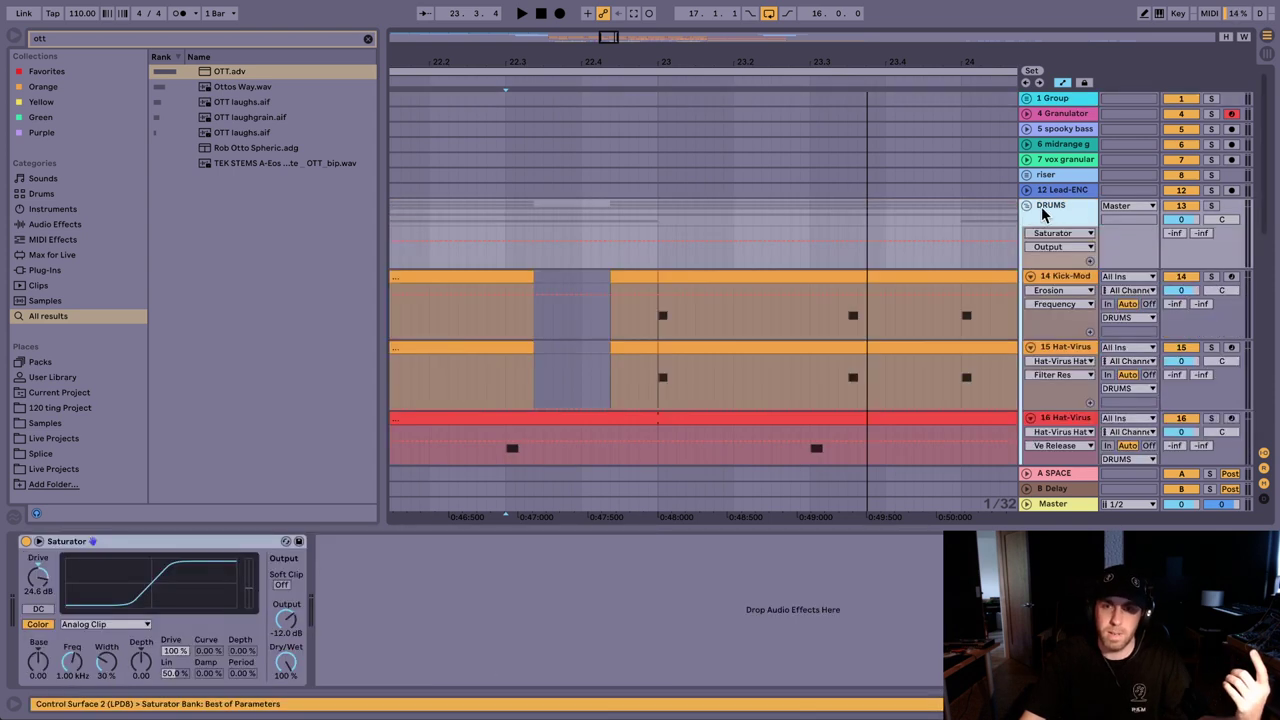
pyautogui.click(1068, 348)
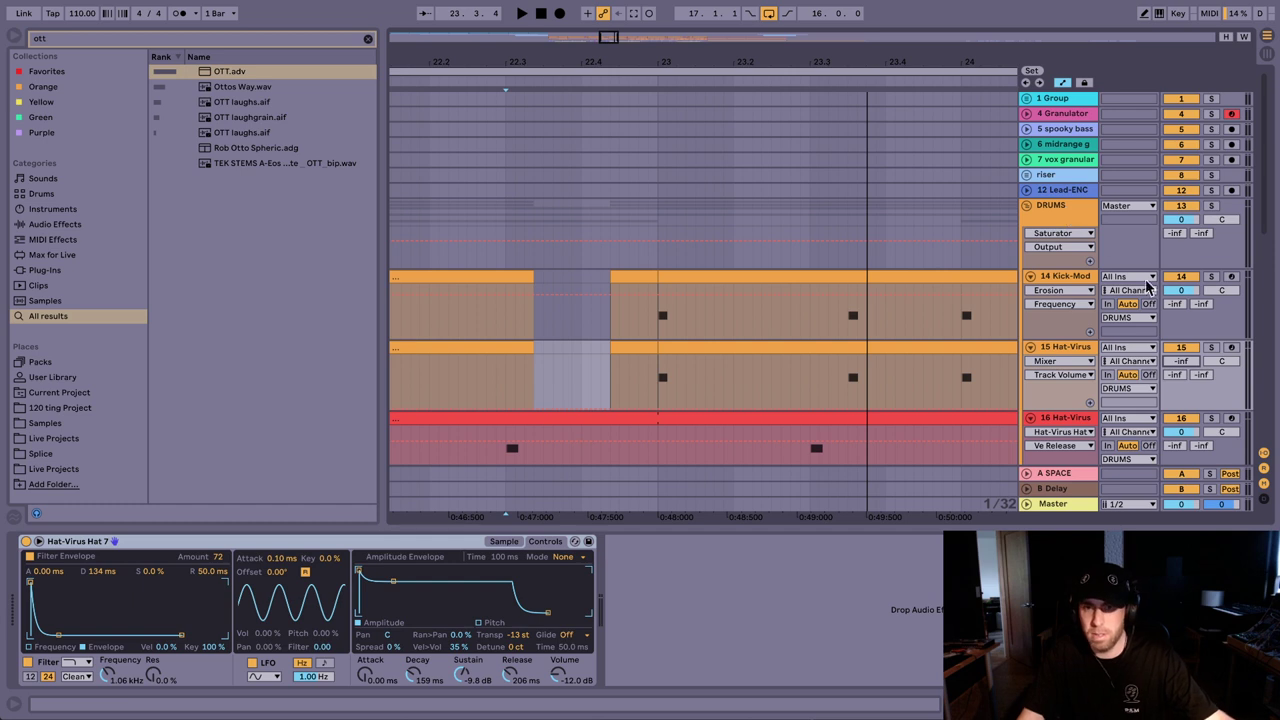
pyautogui.moveTo(1189, 368); pyautogui.dragTo(1181, 352)
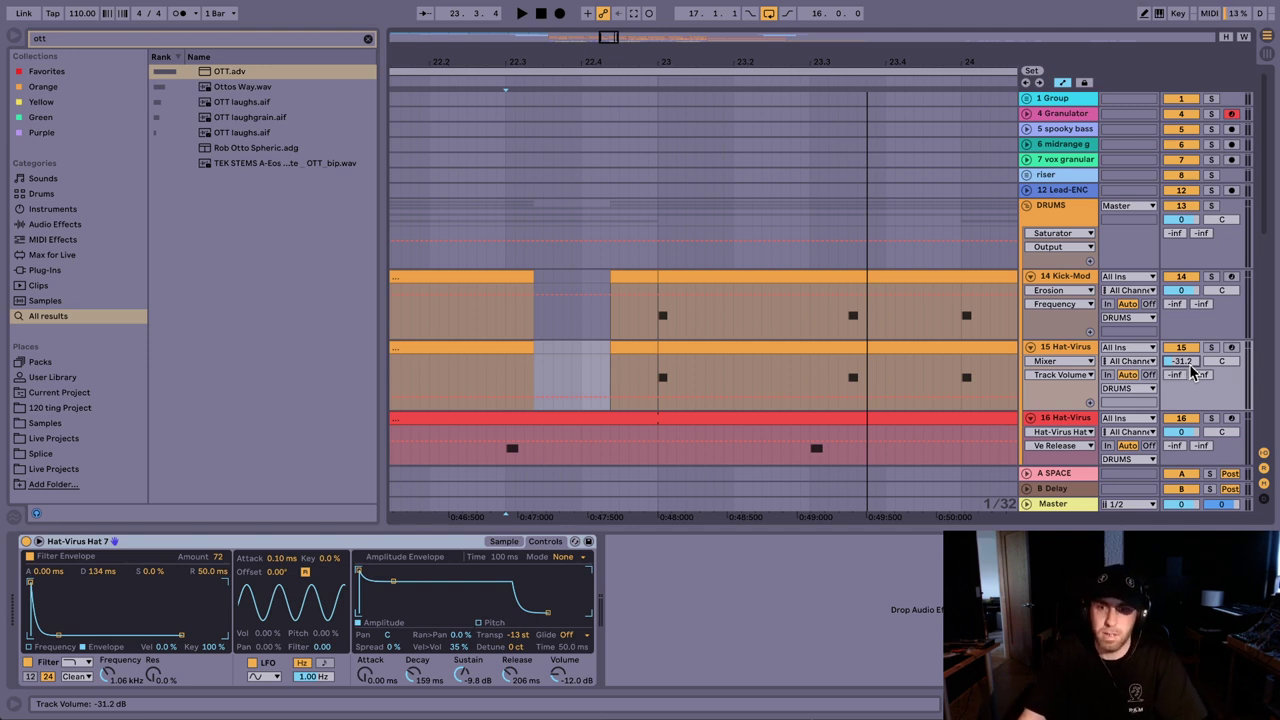
pyautogui.doubleClick(1189, 363)
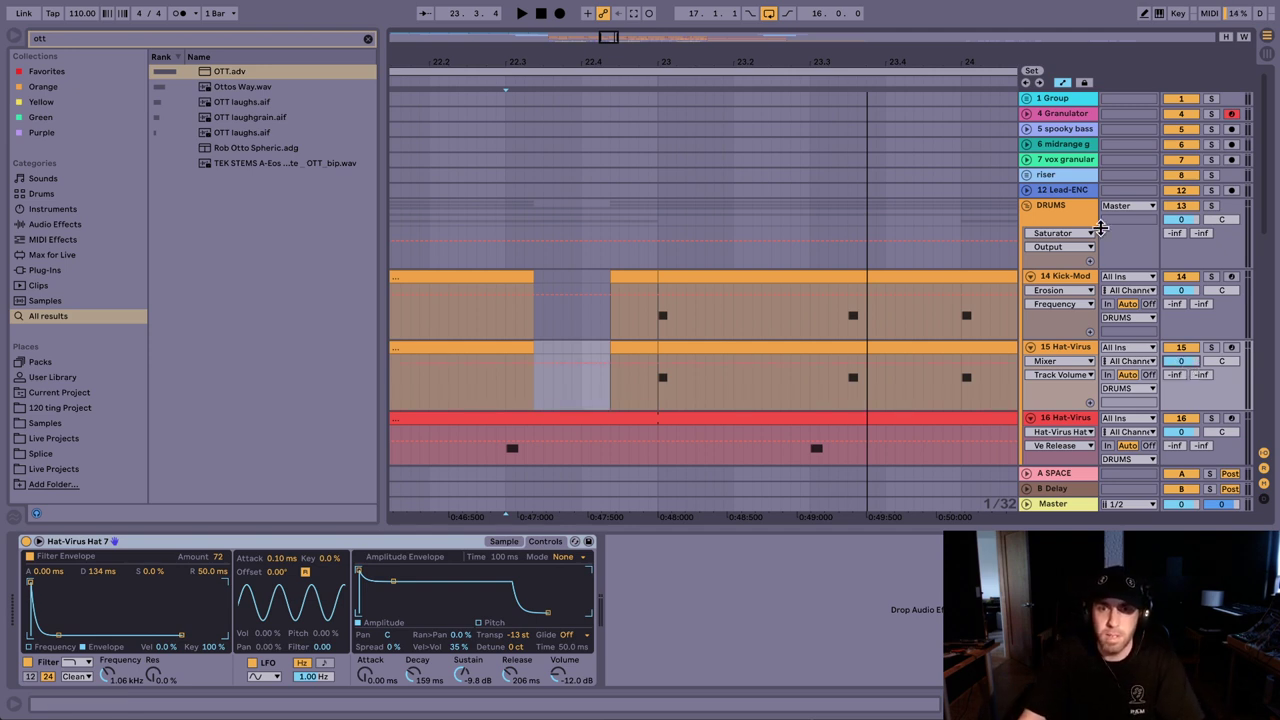
# Step: Fold all the individual tracks inside the DRUMS group while keeping the group itself open
pyautogui.click(1088, 215)
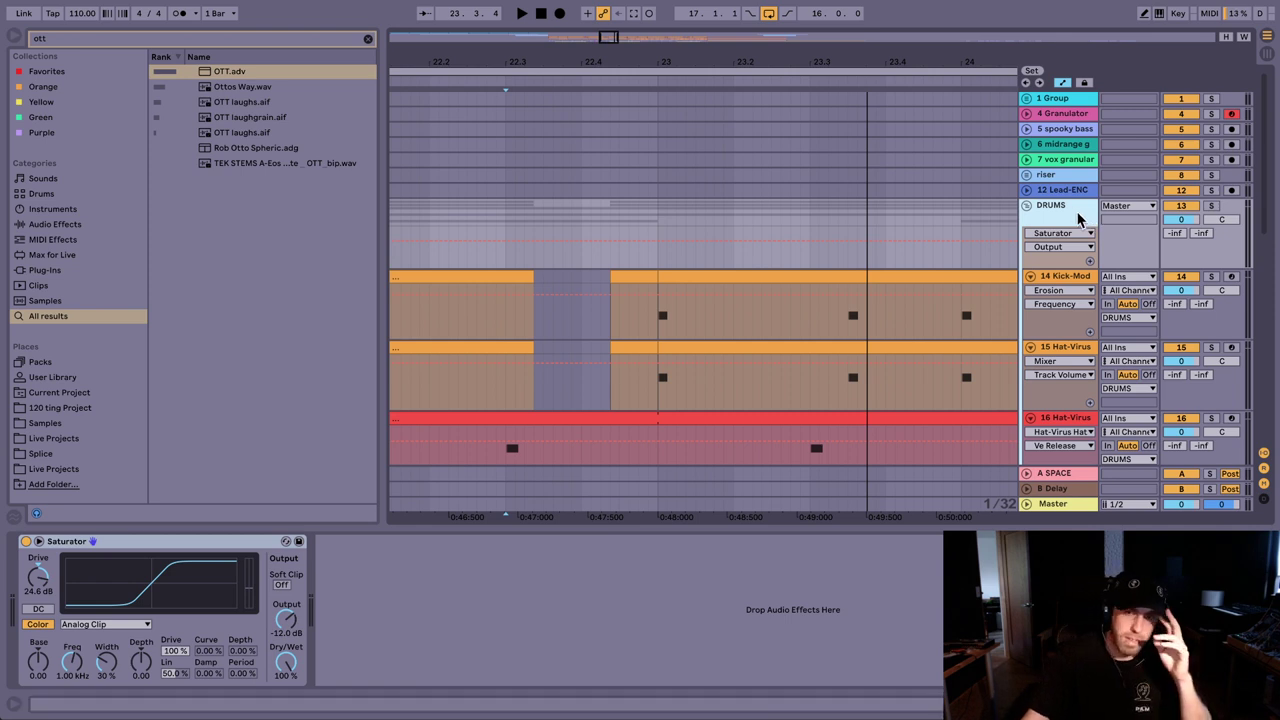
pyautogui.scroll(-1, 1078, 220)
pyautogui.scroll(-4, 1078, 220)
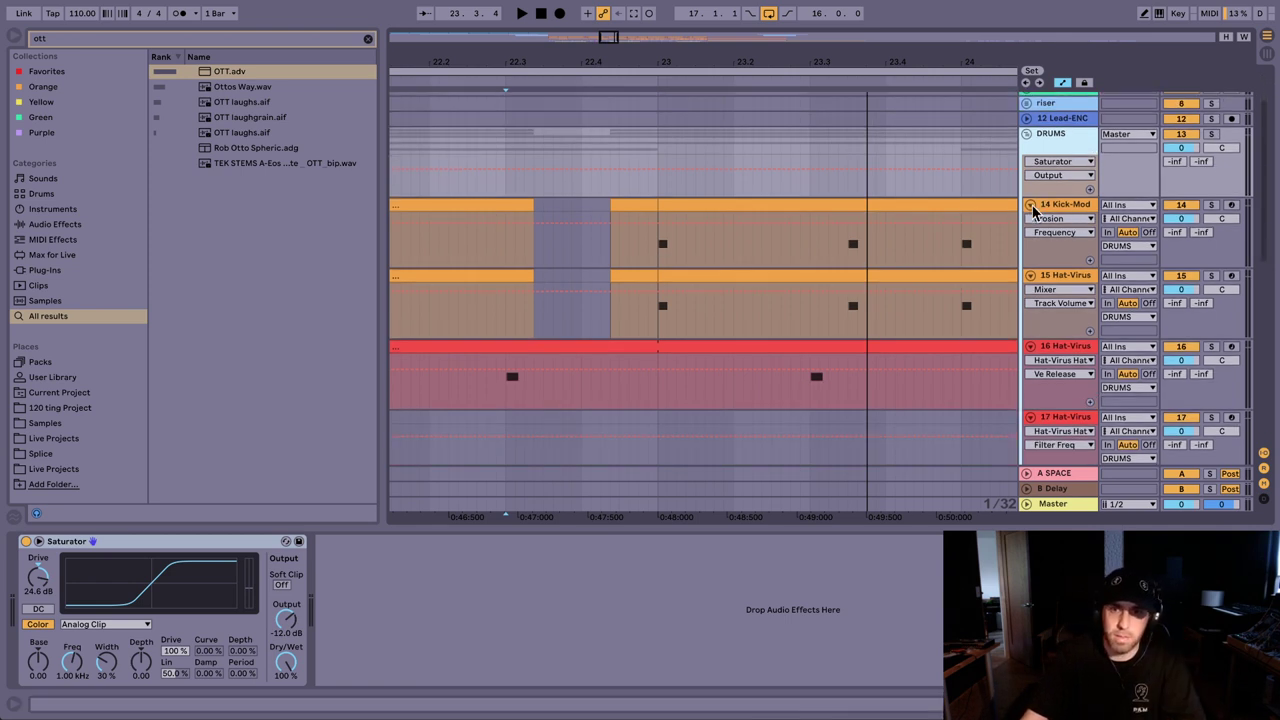
pyautogui.keyDown('alt'); pyautogui.click(1031, 205); pyautogui.keyUp('alt')
pyautogui.click(1063, 208)
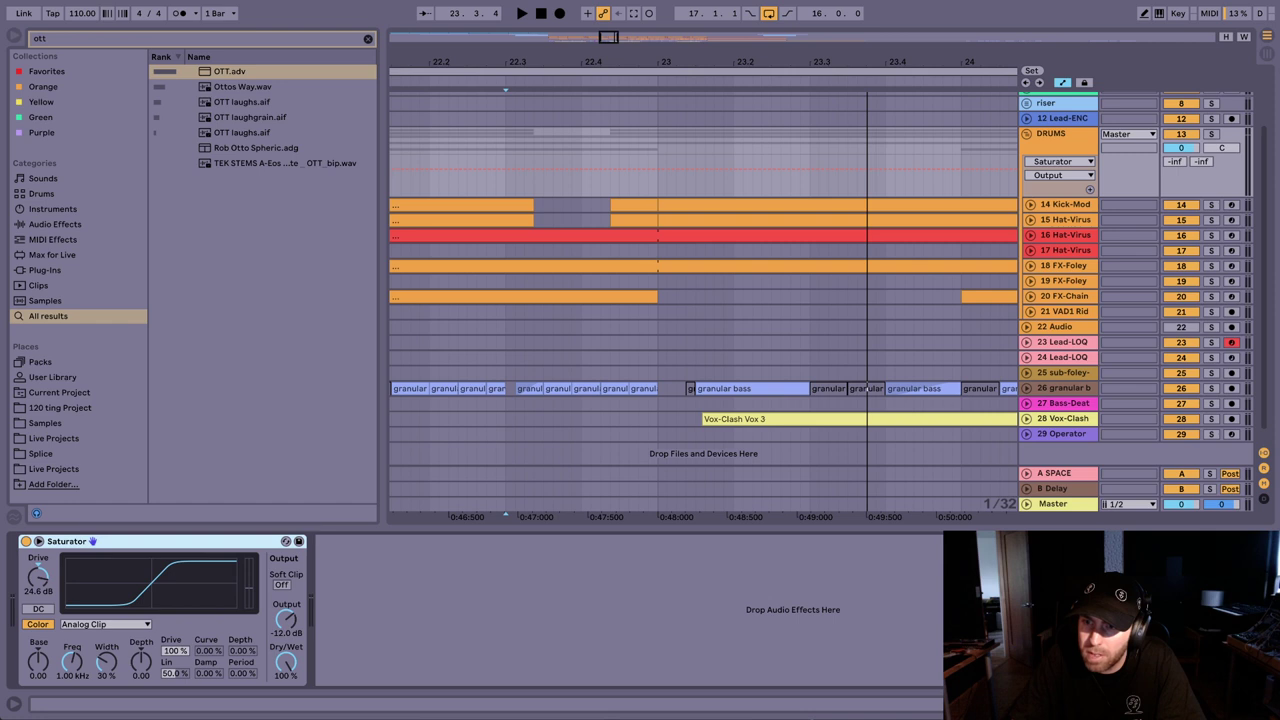
# Step: Add a Utility device after the Limiter on the Master track
pyautogui.click(1071, 506)
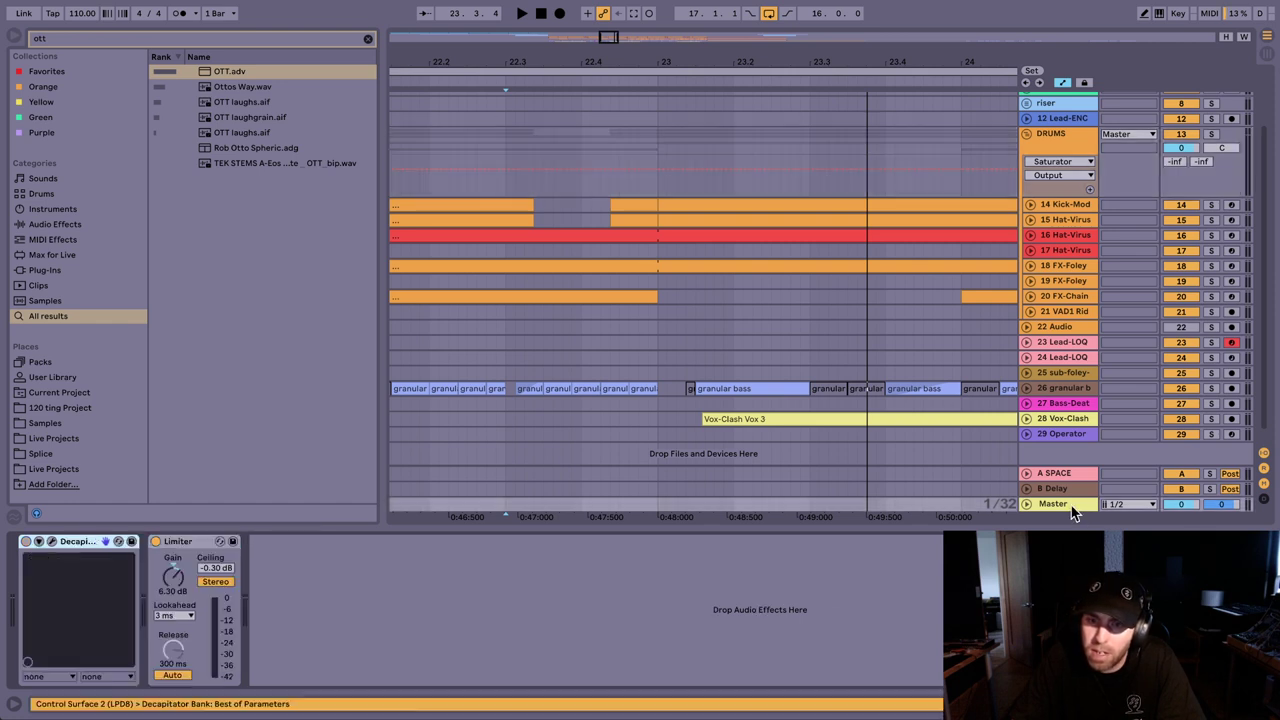
pyautogui.click(173, 578)
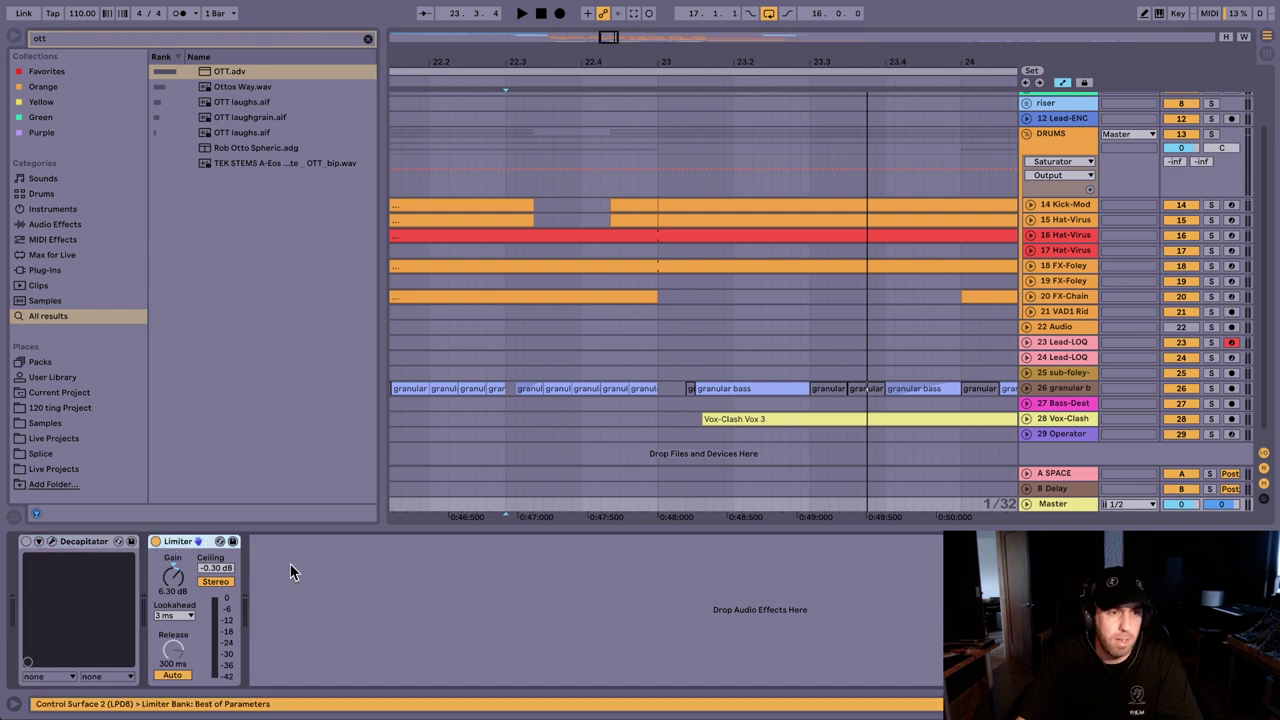
pyautogui.hotkey('ctrl', 'f')
pyautogui.write('util')
pyautogui.press('Return')
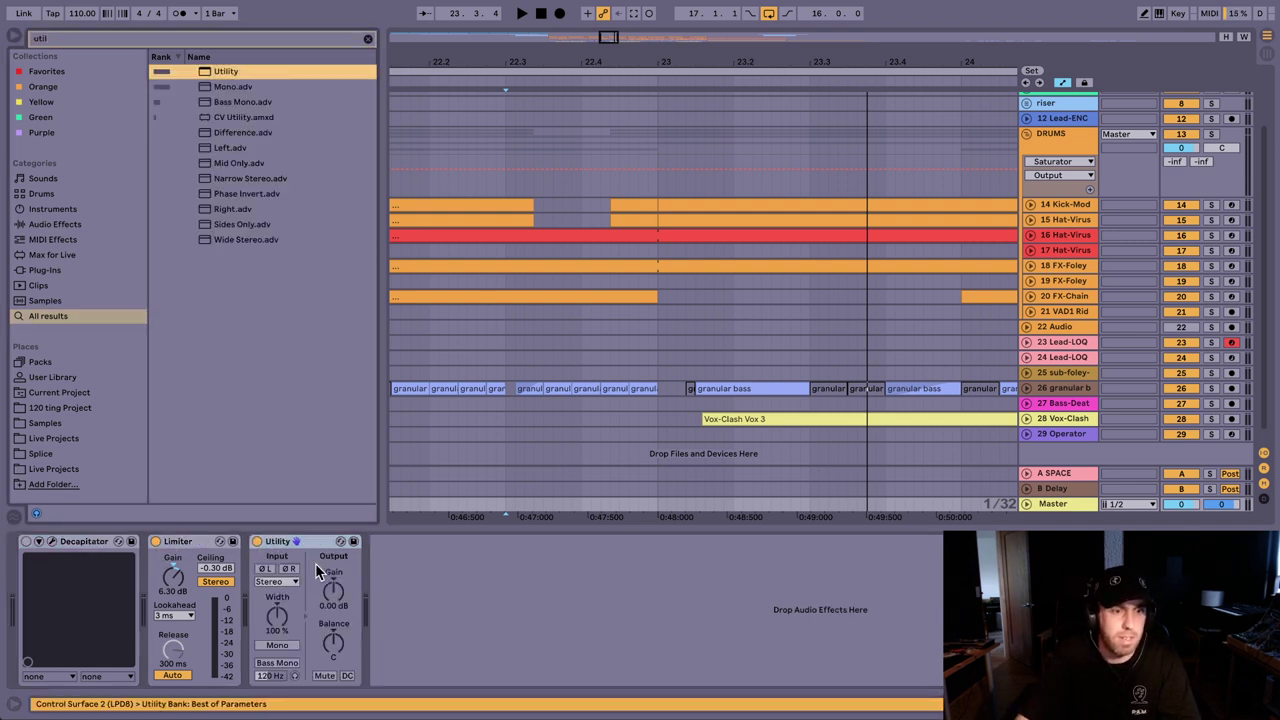
# Step: Set the Master Utility's Gain to -6 dB and turn off the Limiter
pyautogui.click(326, 585)
pyautogui.write('-6')
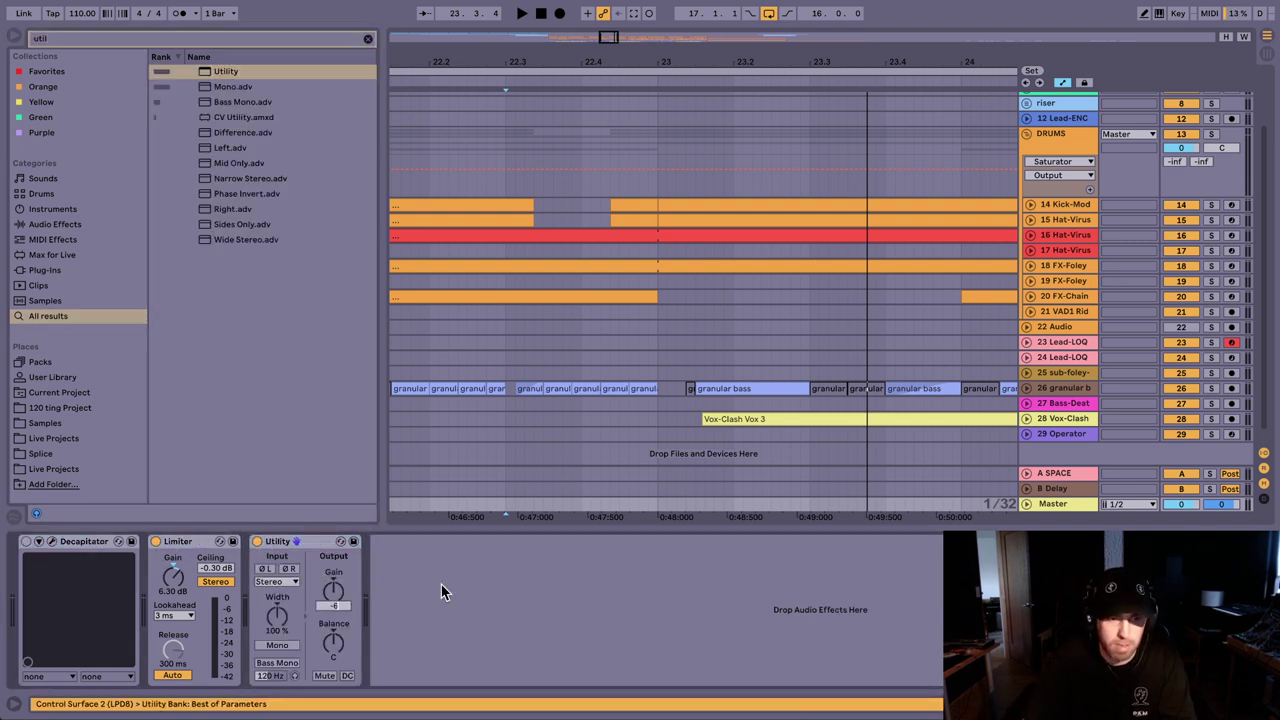
pyautogui.press('Return')
pyautogui.click(155, 541)
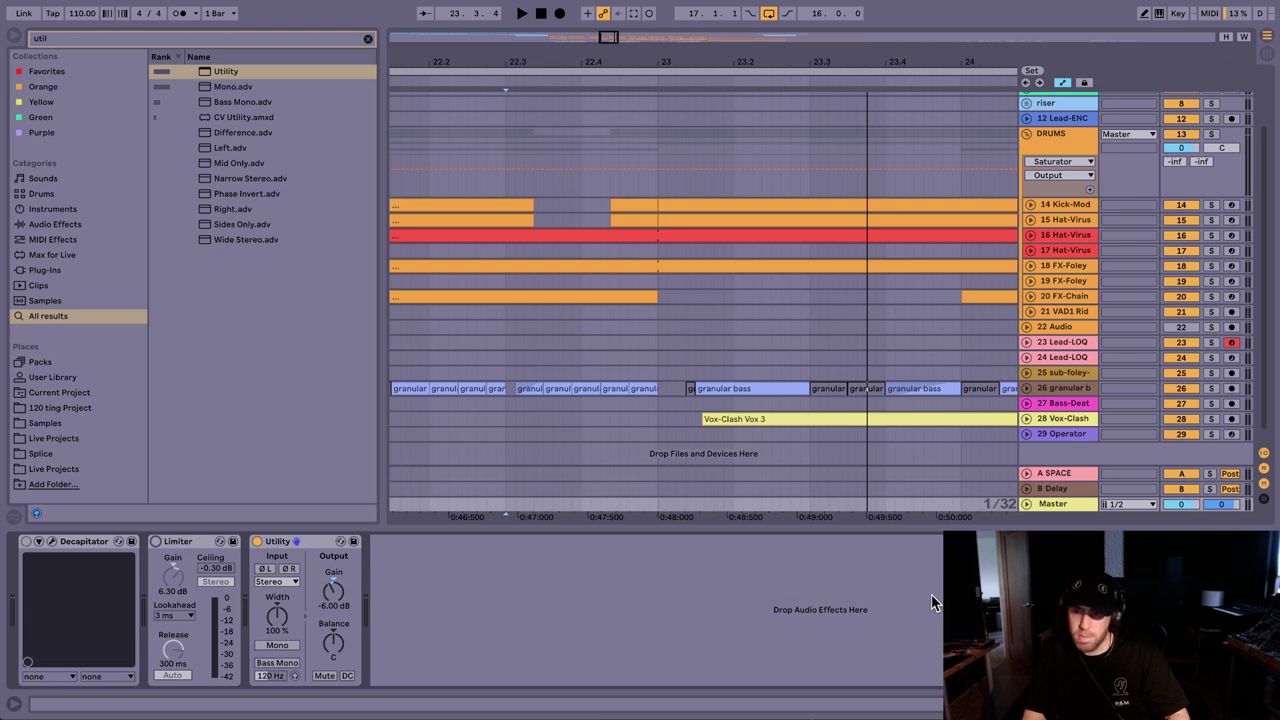
pyautogui.click(1054, 505)
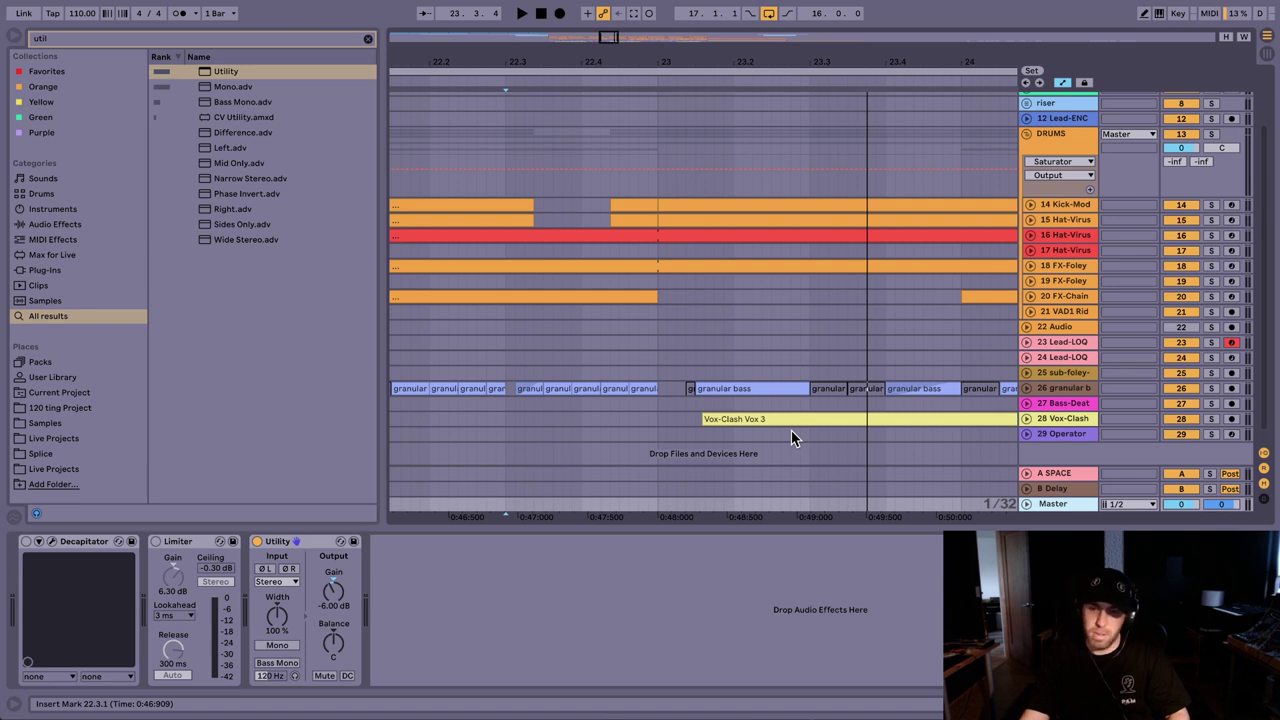
# Step: Compare the Master track's device chain with the Saturator on the DRUMS group
pyautogui.click(937, 587)
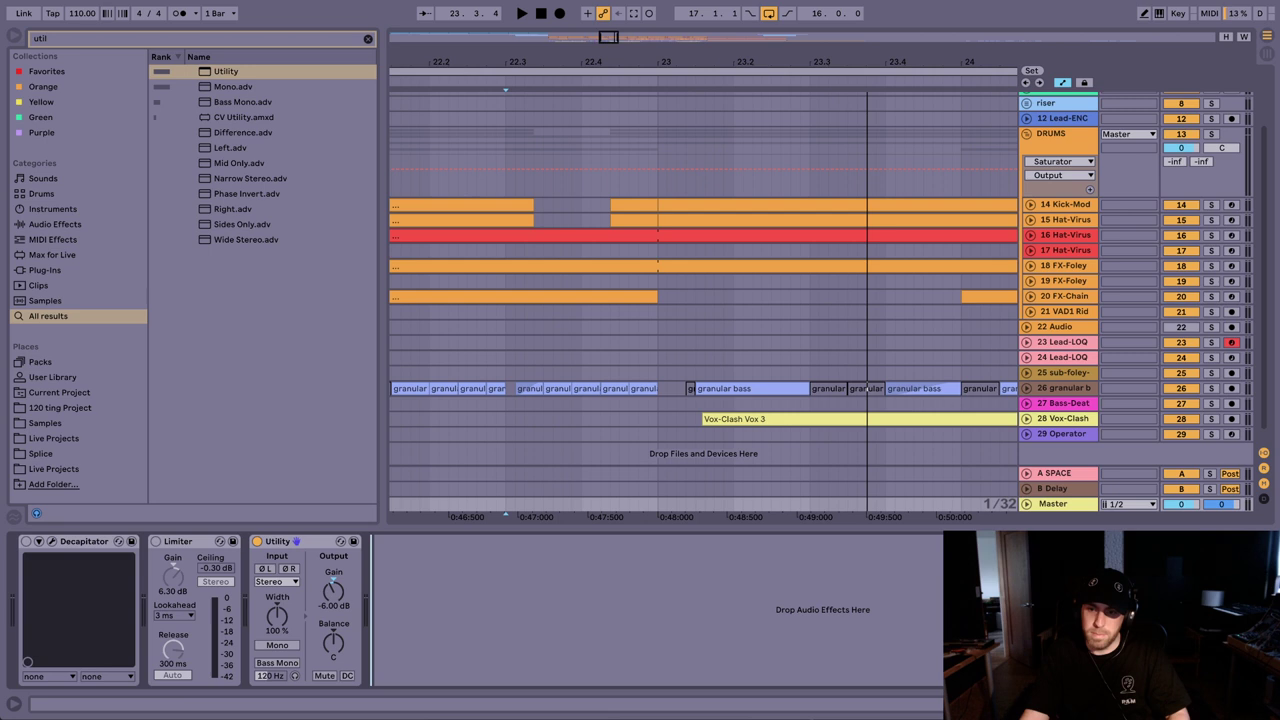
pyautogui.click(1052, 506)
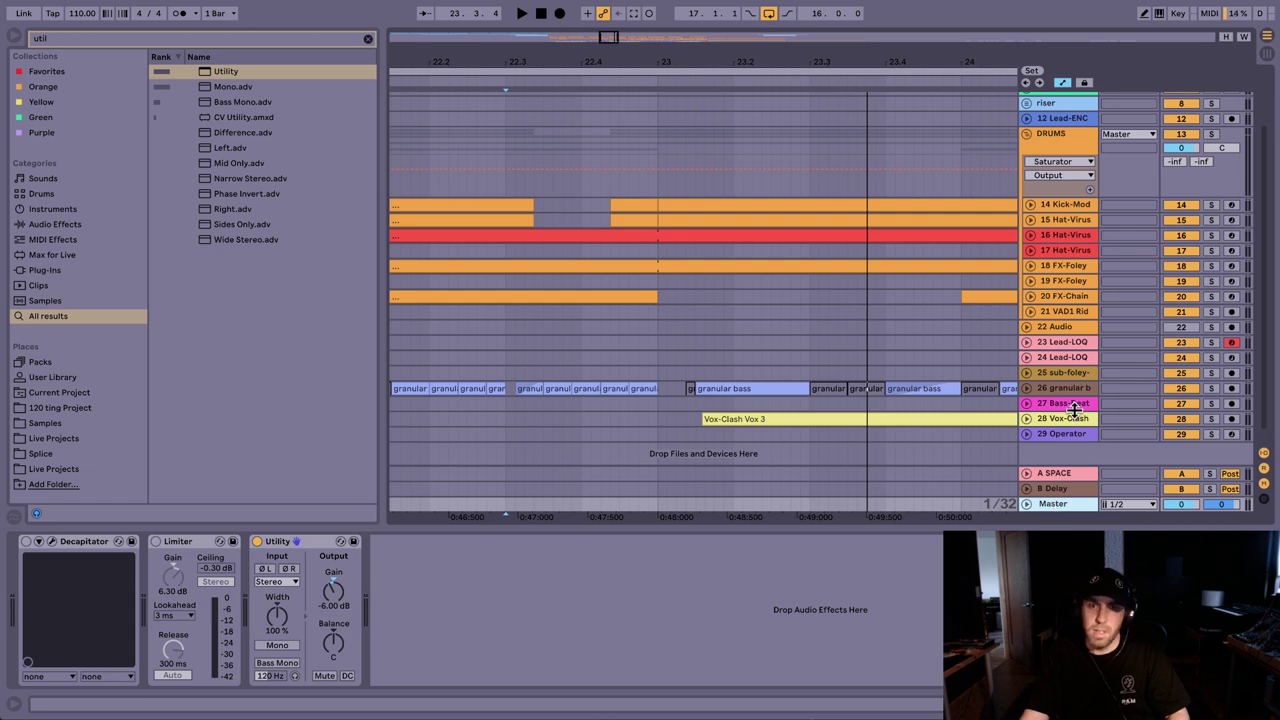
pyautogui.click(1063, 137)
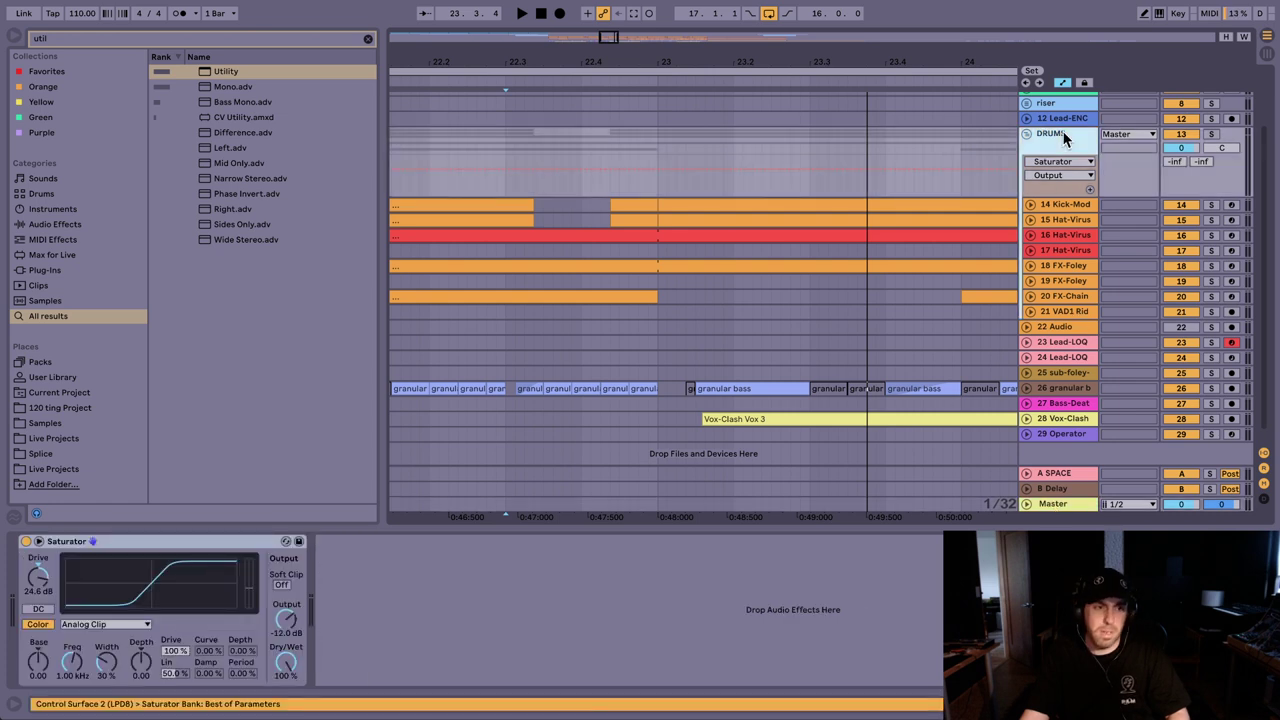
pyautogui.click(140, 541)
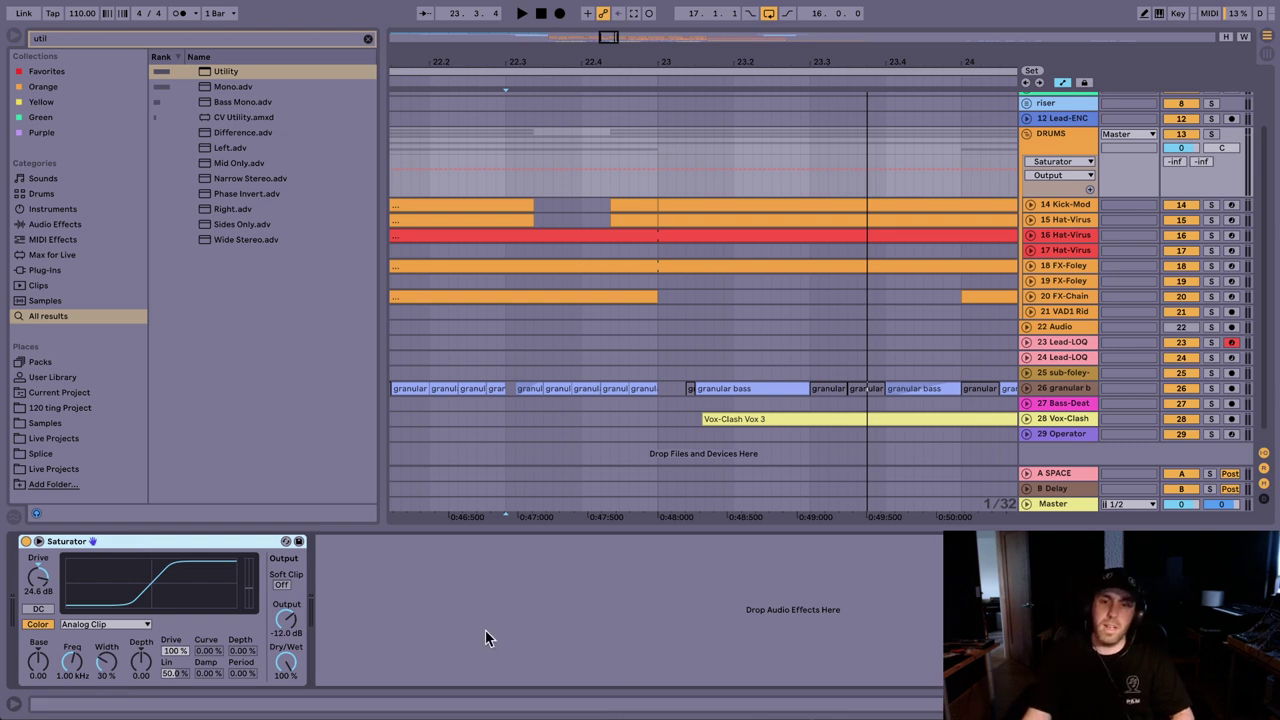
# Step: Turn the Master track's Limiter back on and switch off its Utility device
pyautogui.click(1072, 503)
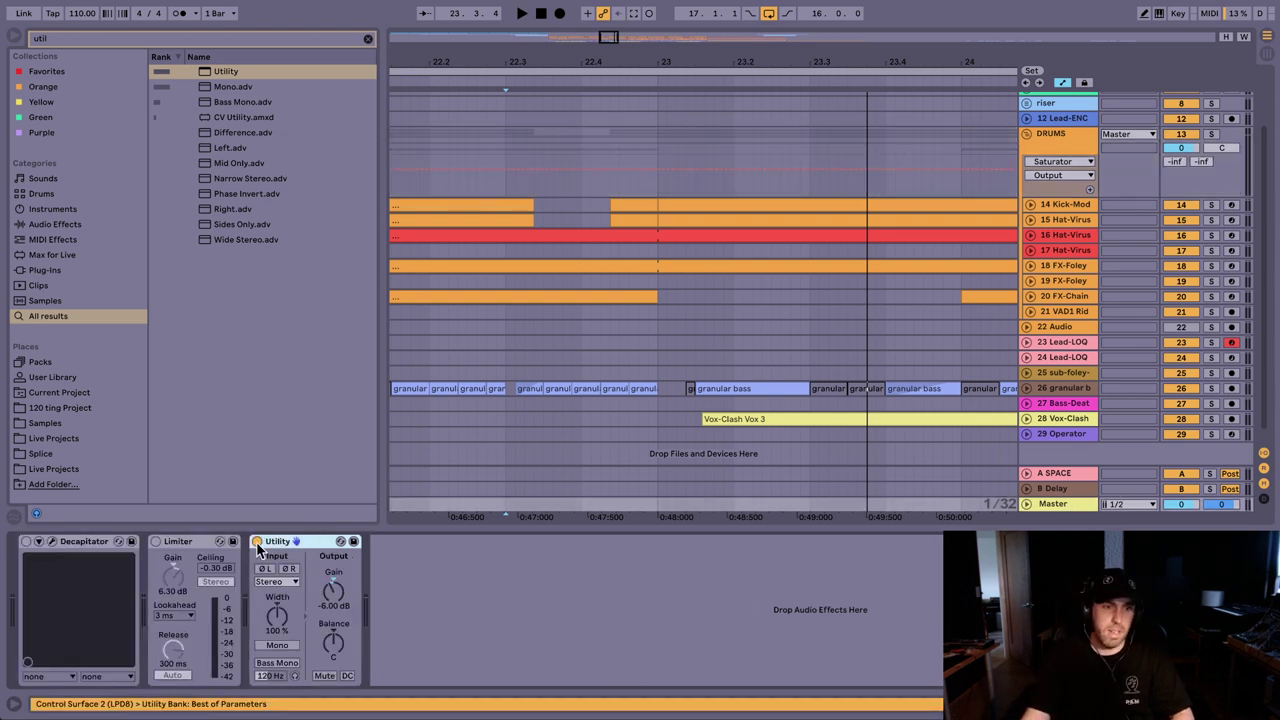
pyautogui.click(156, 541)
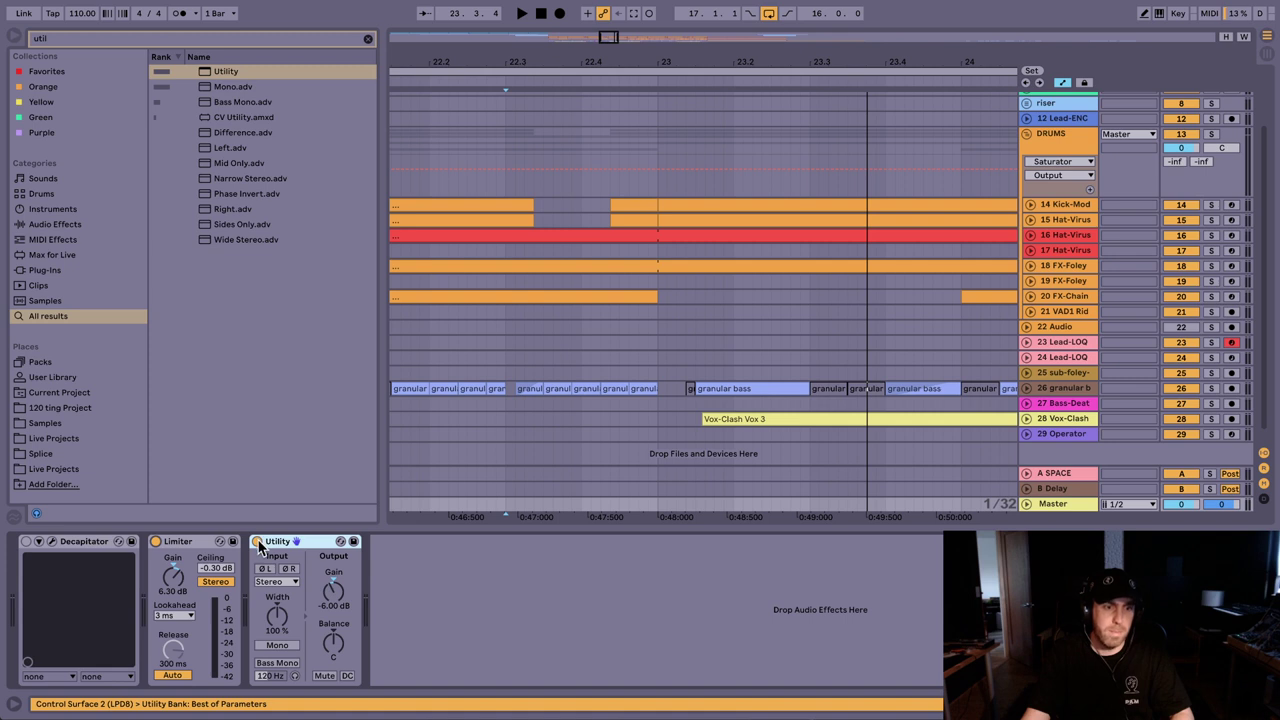
pyautogui.click(258, 541)
pyautogui.click(178, 591)
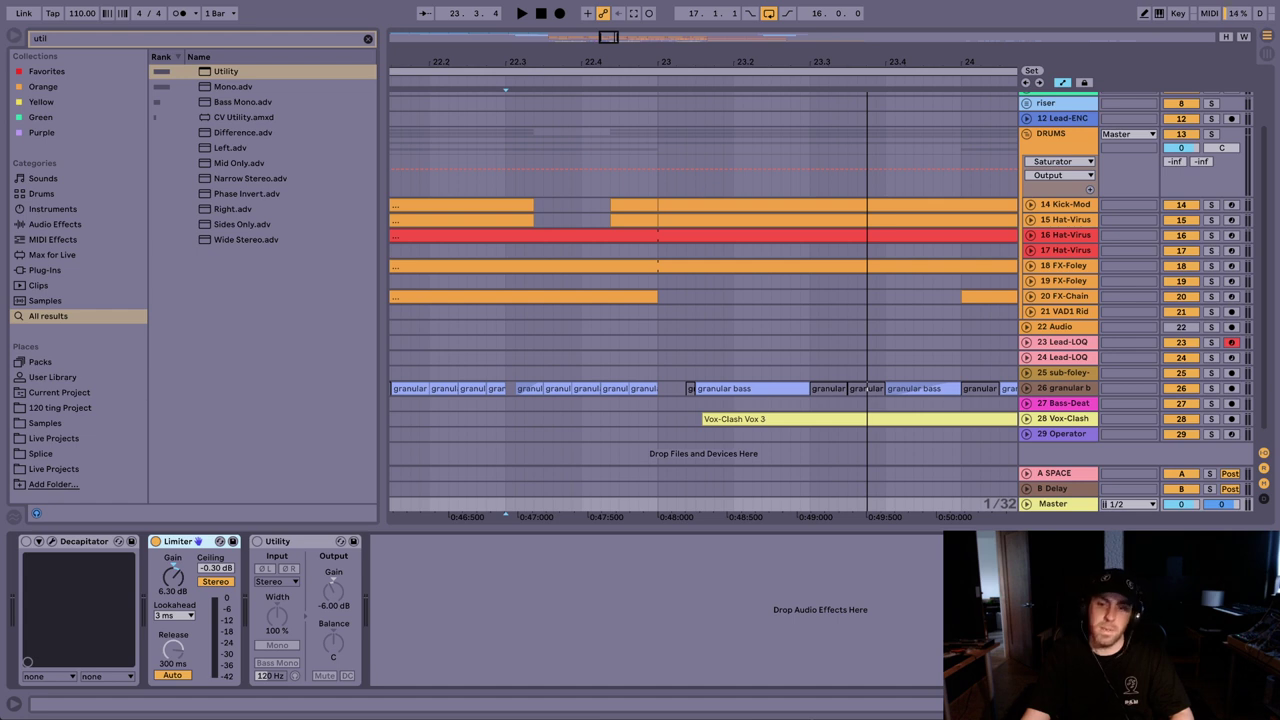
pyautogui.press('Right')
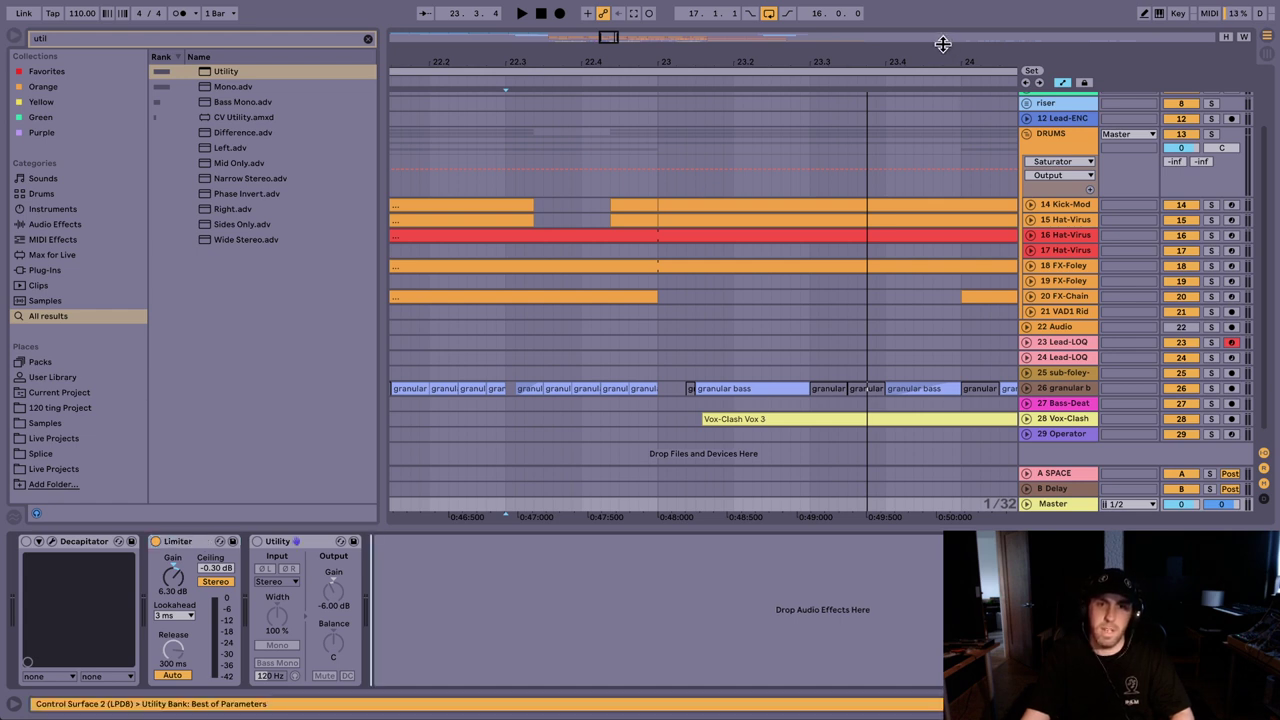
# Step: Solo the 26 granular bass track and play it from bar 17
pyautogui.moveTo(939, 56); pyautogui.dragTo(681, 1)
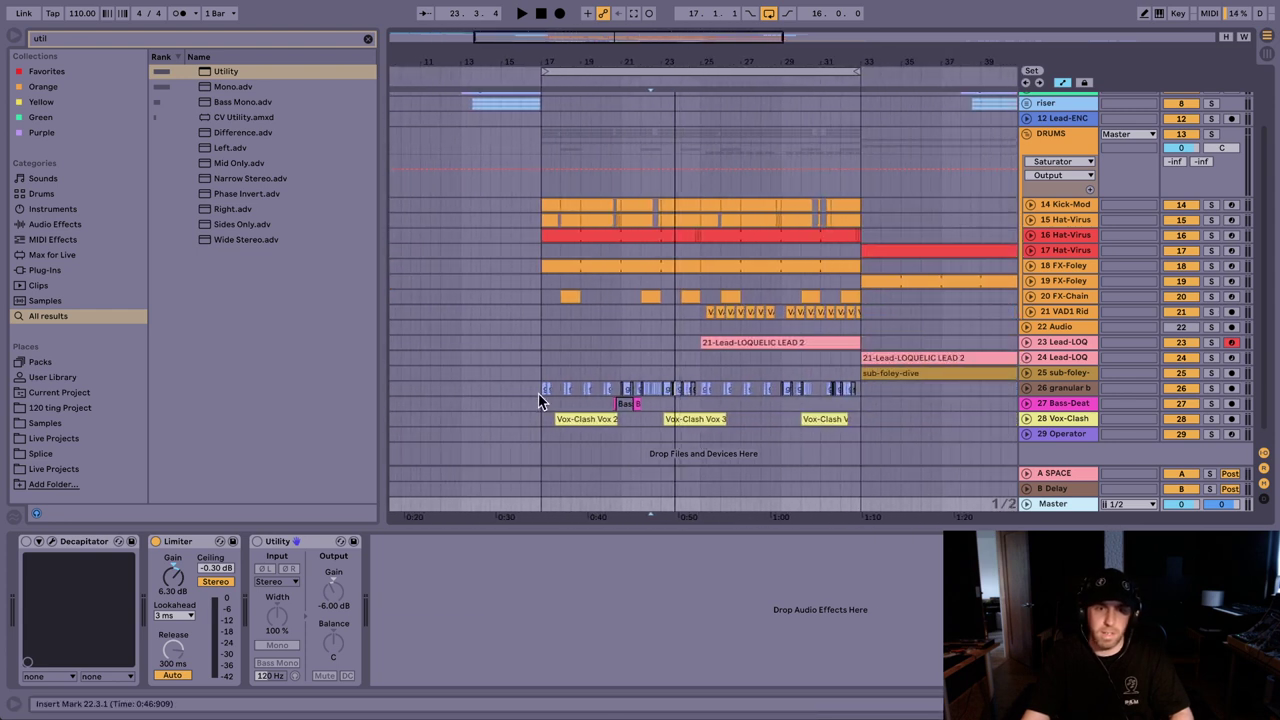
pyautogui.click(538, 395)
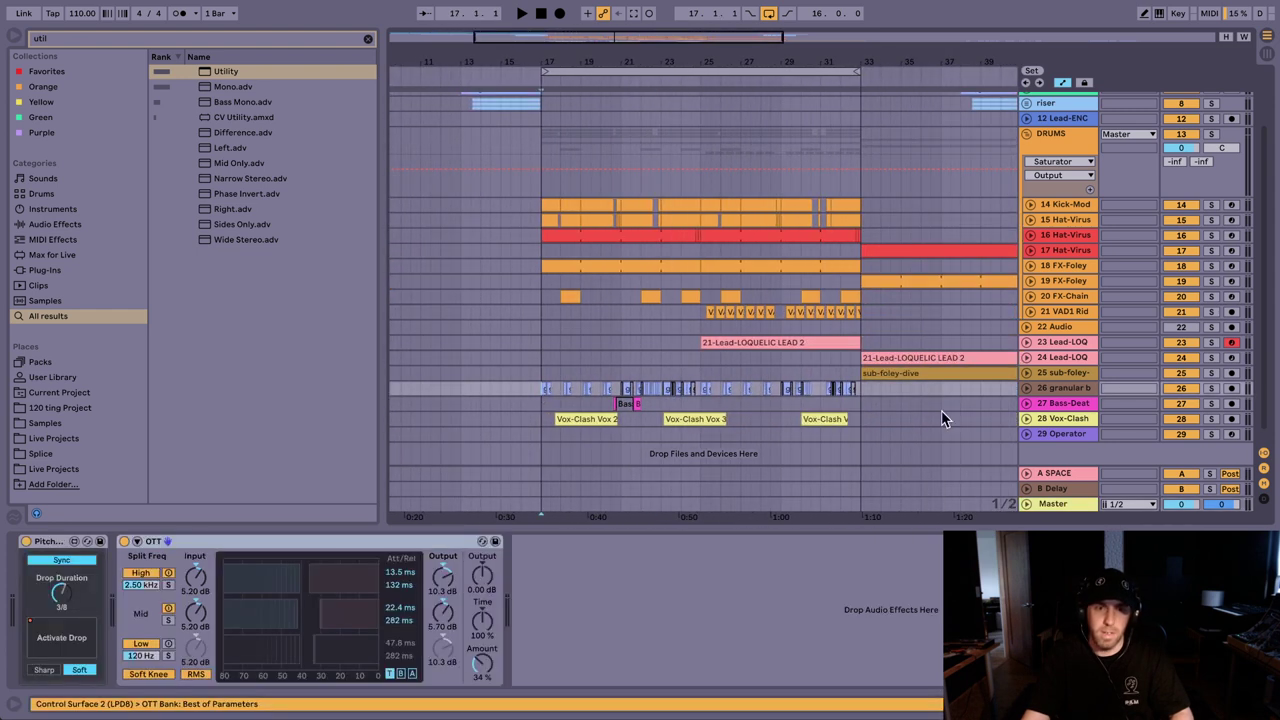
pyautogui.press('space')
pyautogui.click(1211, 388)
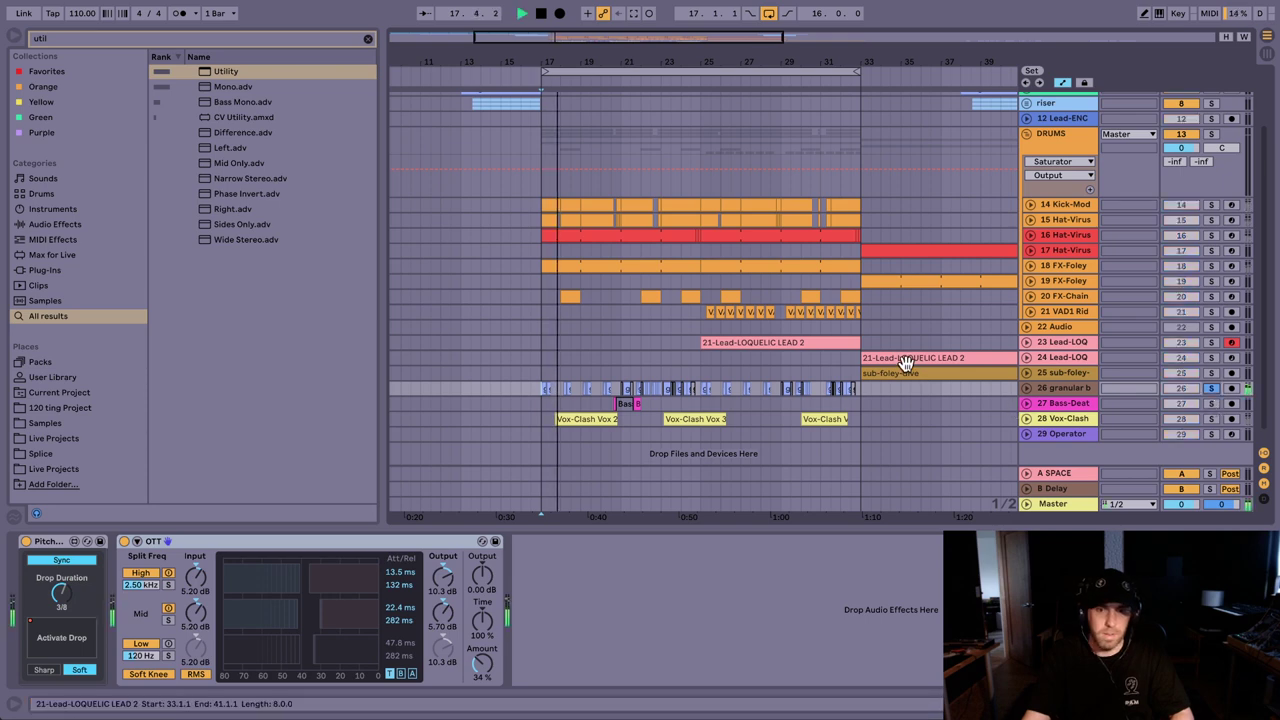
pyautogui.press('space')
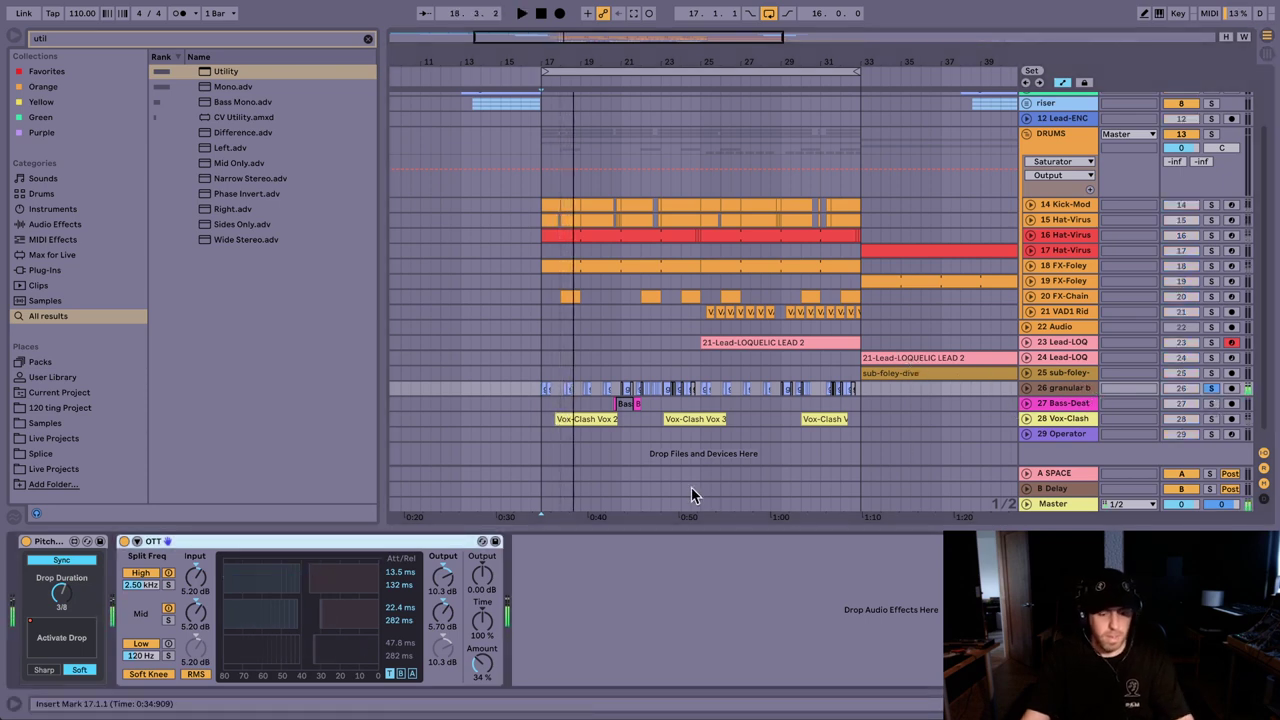
# Step: Add an Auto Filter after OTT on the granular bass track and audition it with the filter frequency at 120 Hz
pyautogui.hotkey('ctrl', 'f')
pyautogui.write('auto')
pyautogui.press('Down')
pyautogui.press('Return')
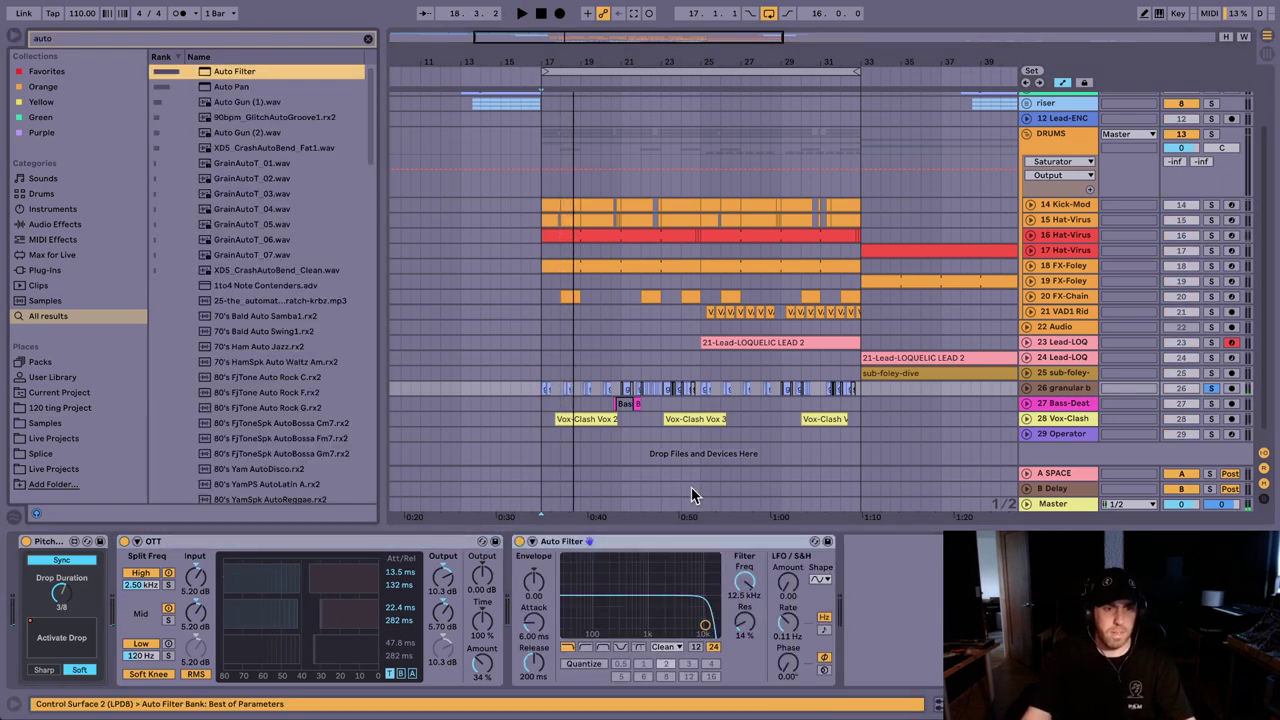
pyautogui.click(750, 576)
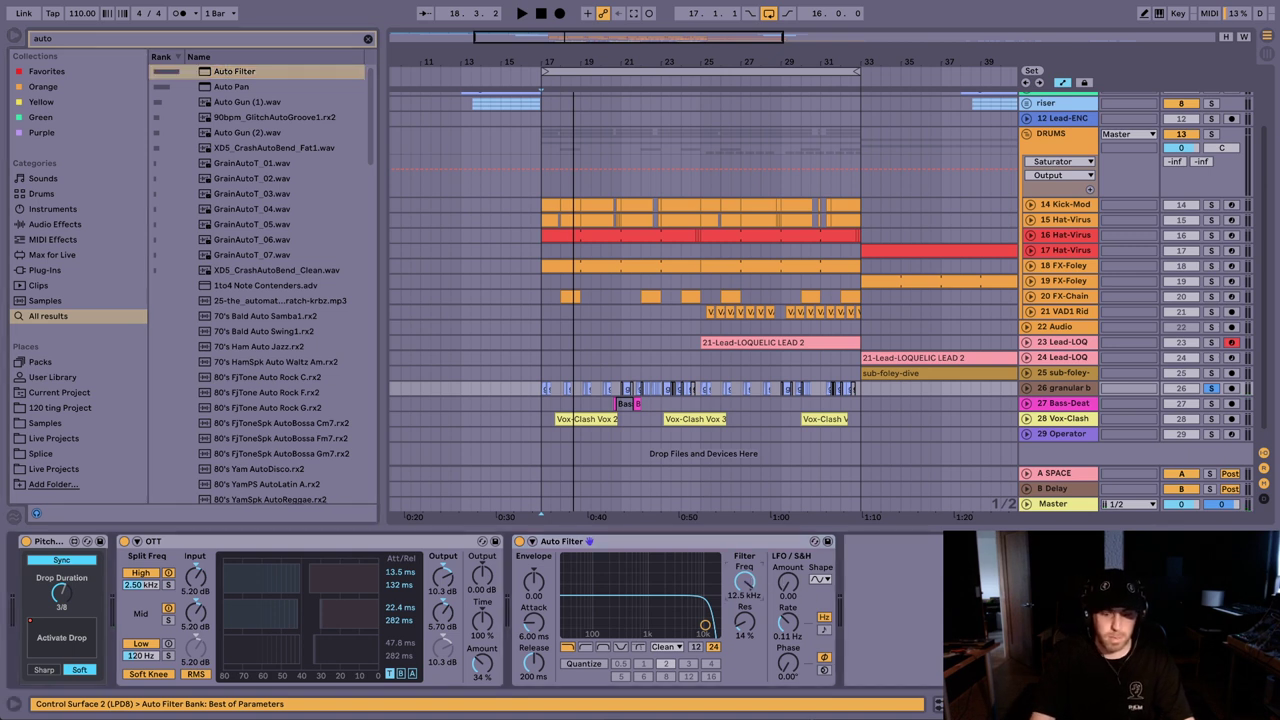
pyautogui.press('space')
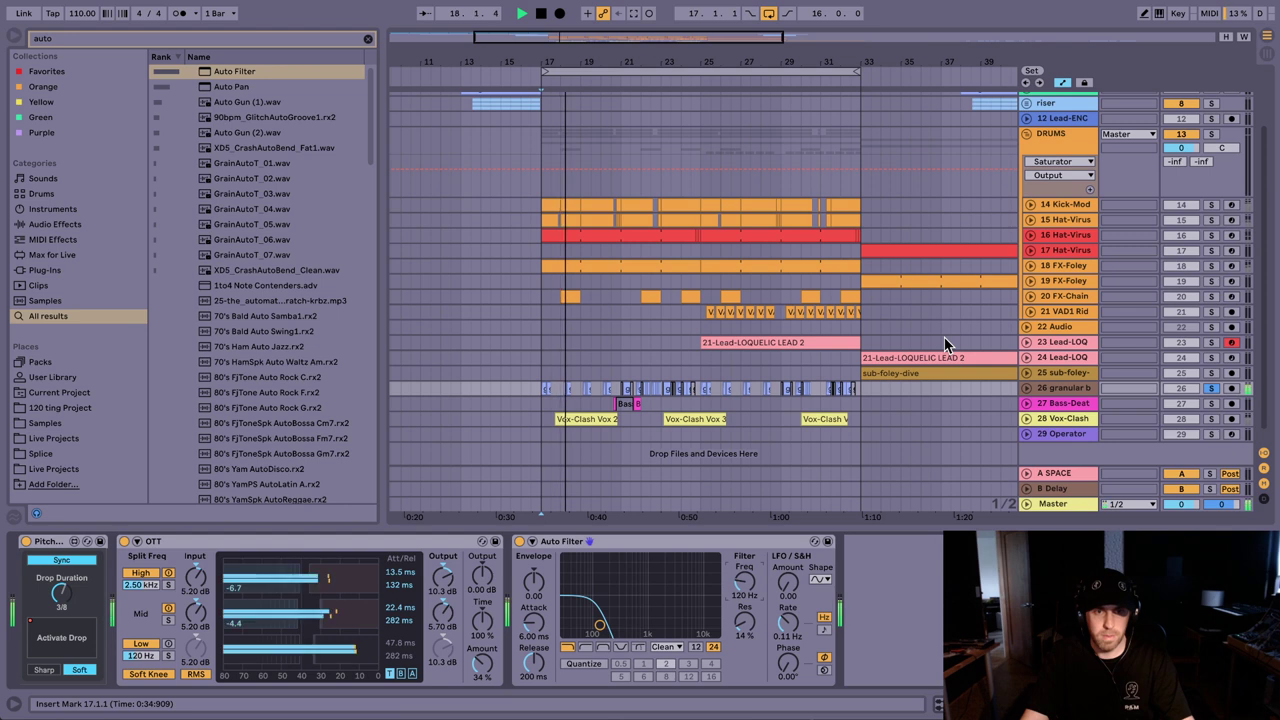
pyautogui.press('space')
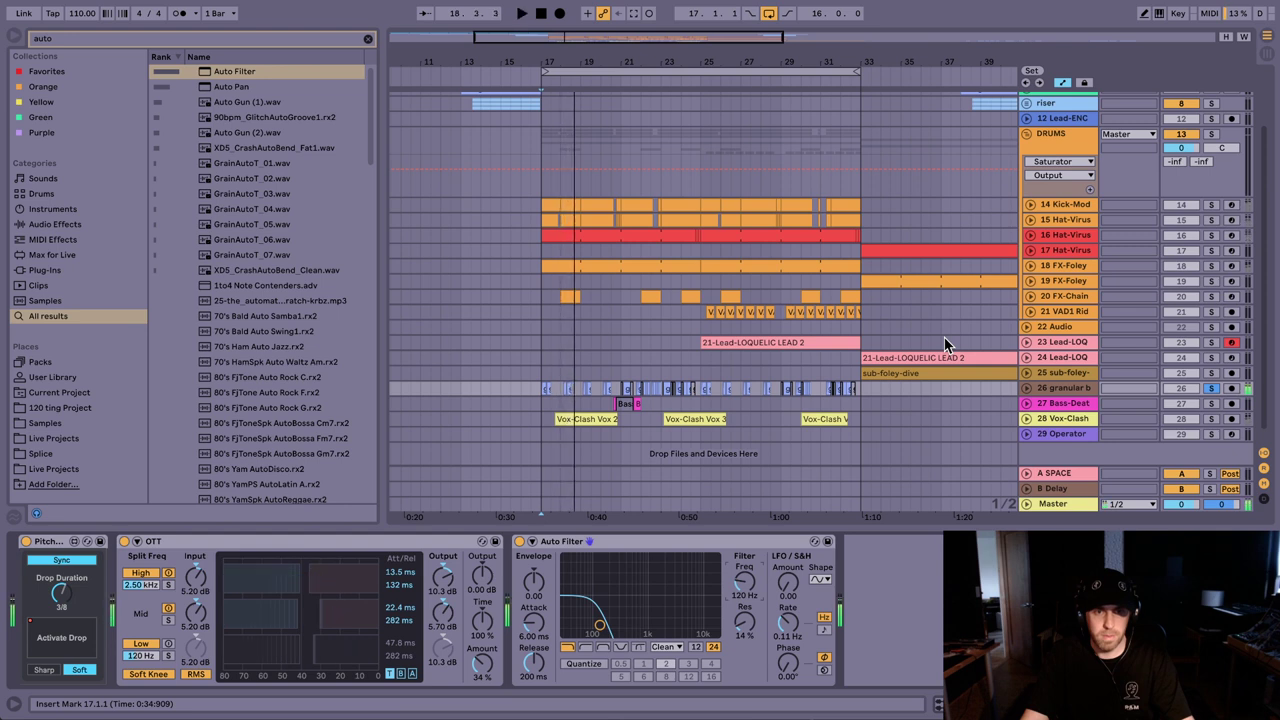
# Step: Switch the granular bass track's Auto Filter to high-pass and audition the bass from bar 17
pyautogui.click(1061, 391)
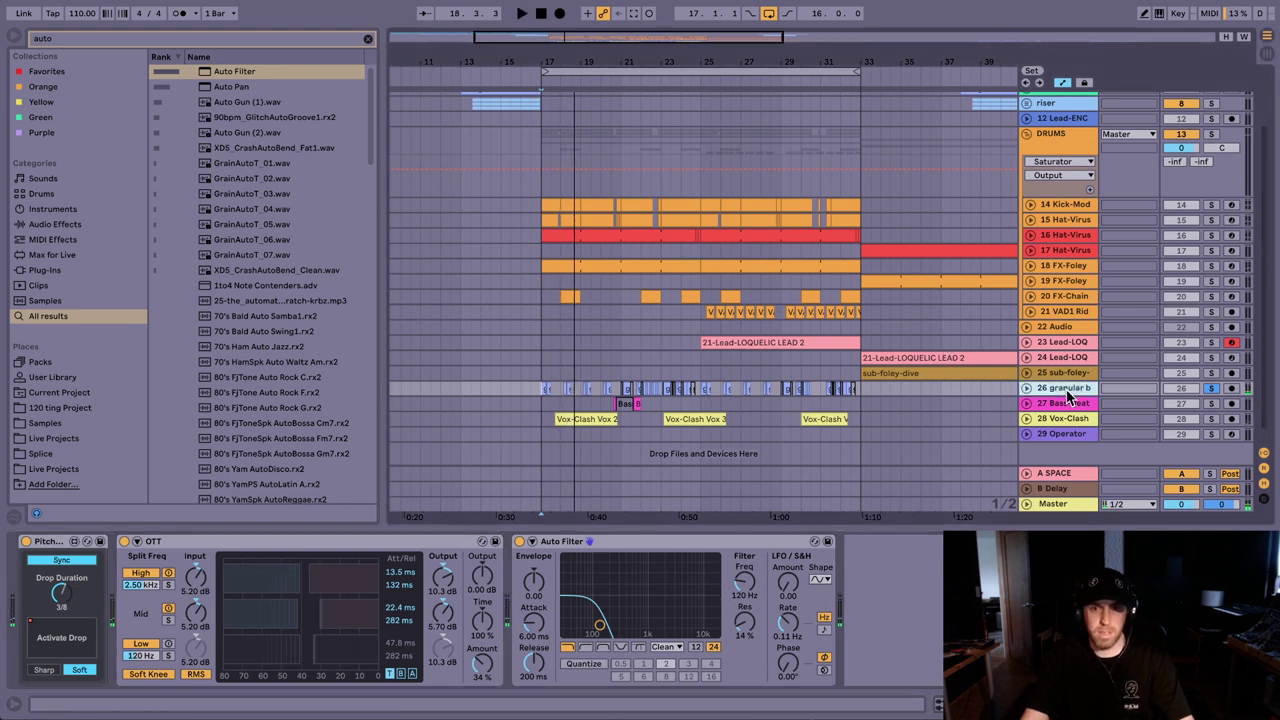
pyautogui.click(620, 546)
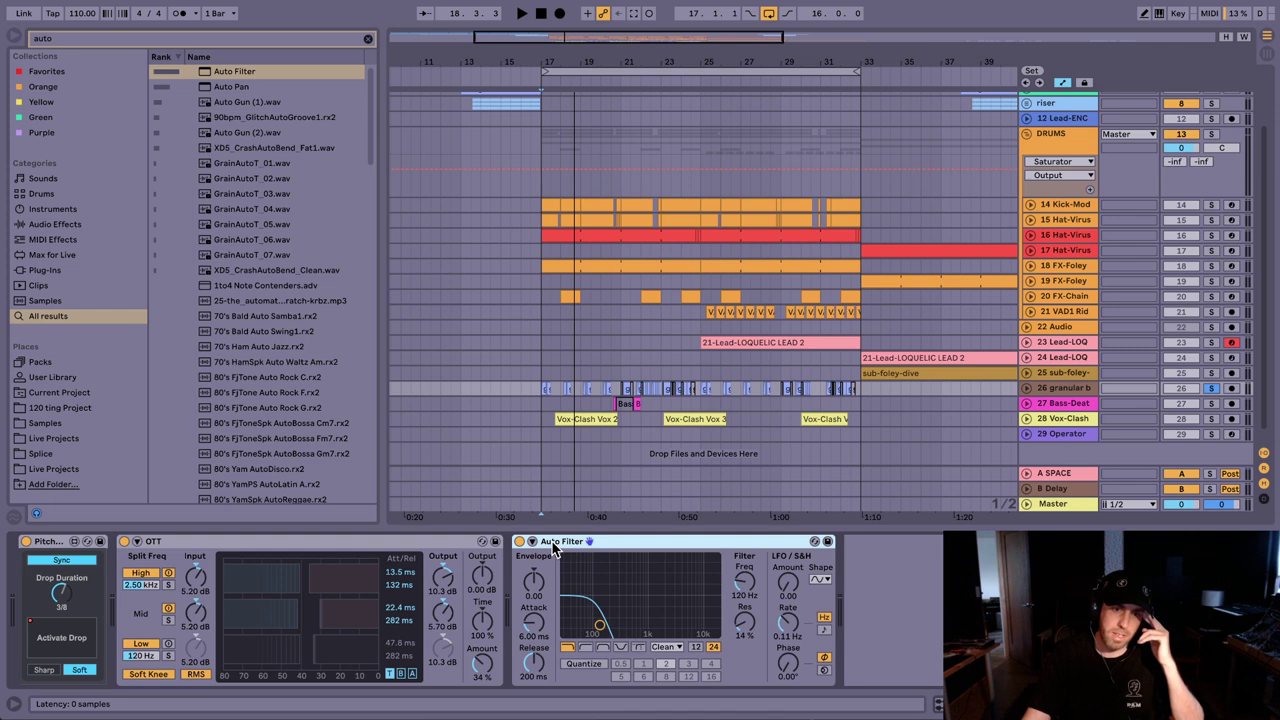
pyautogui.click(586, 647)
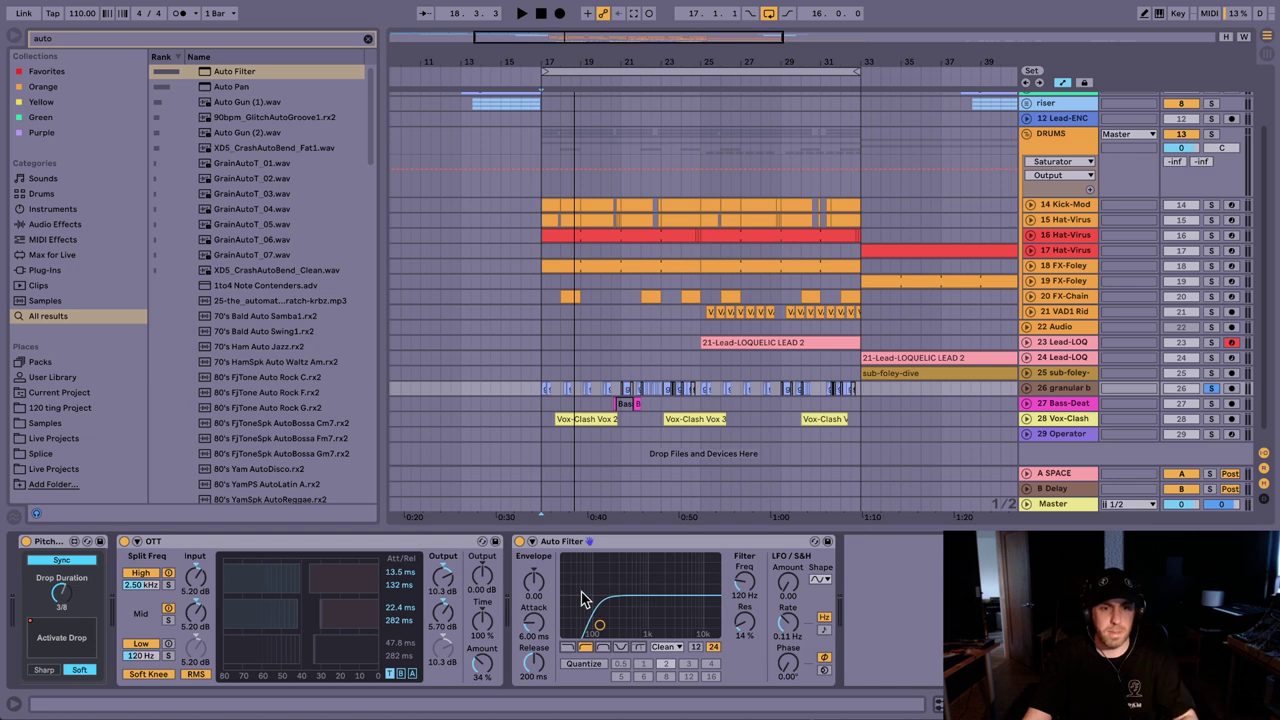
pyautogui.click(631, 543)
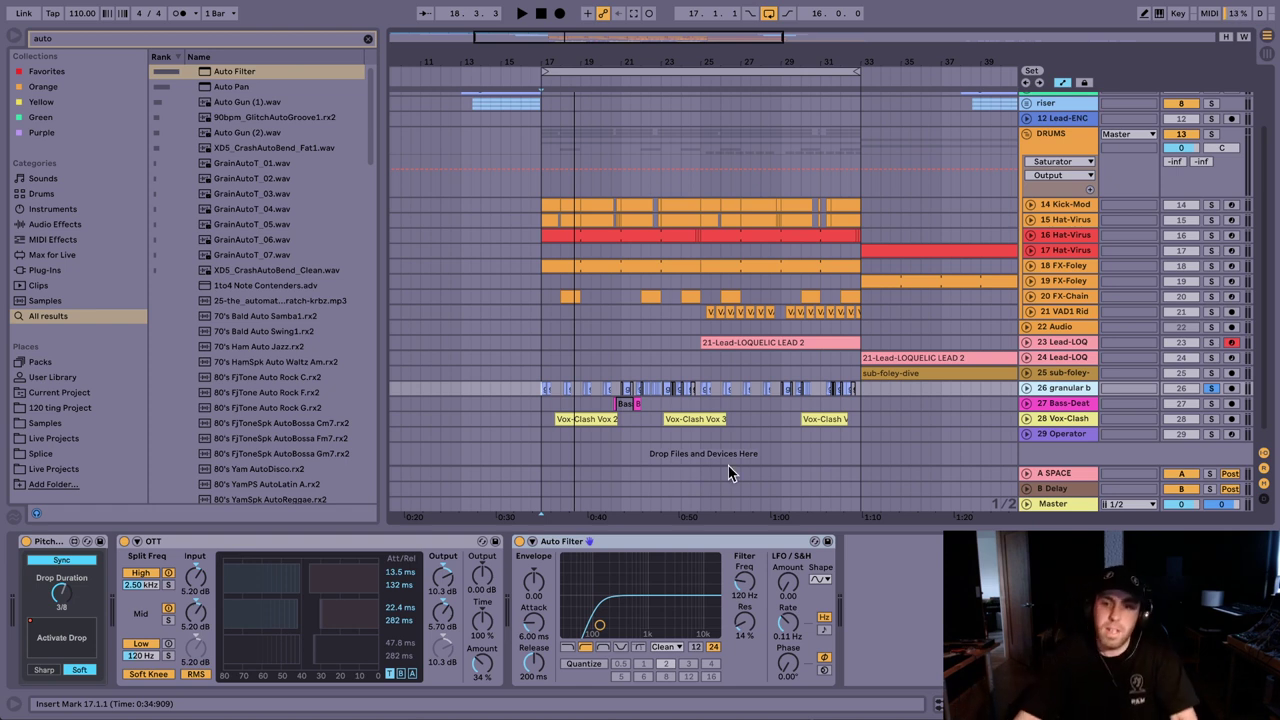
pyautogui.click(708, 544)
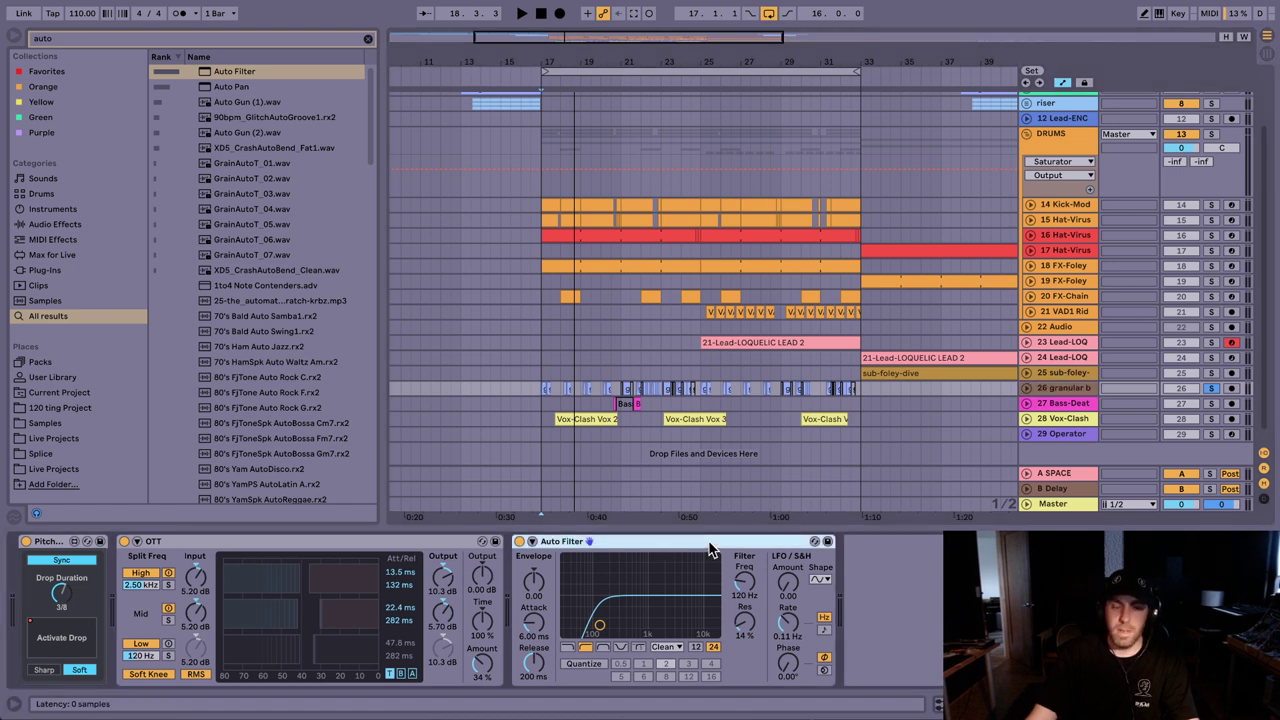
pyautogui.press('space')
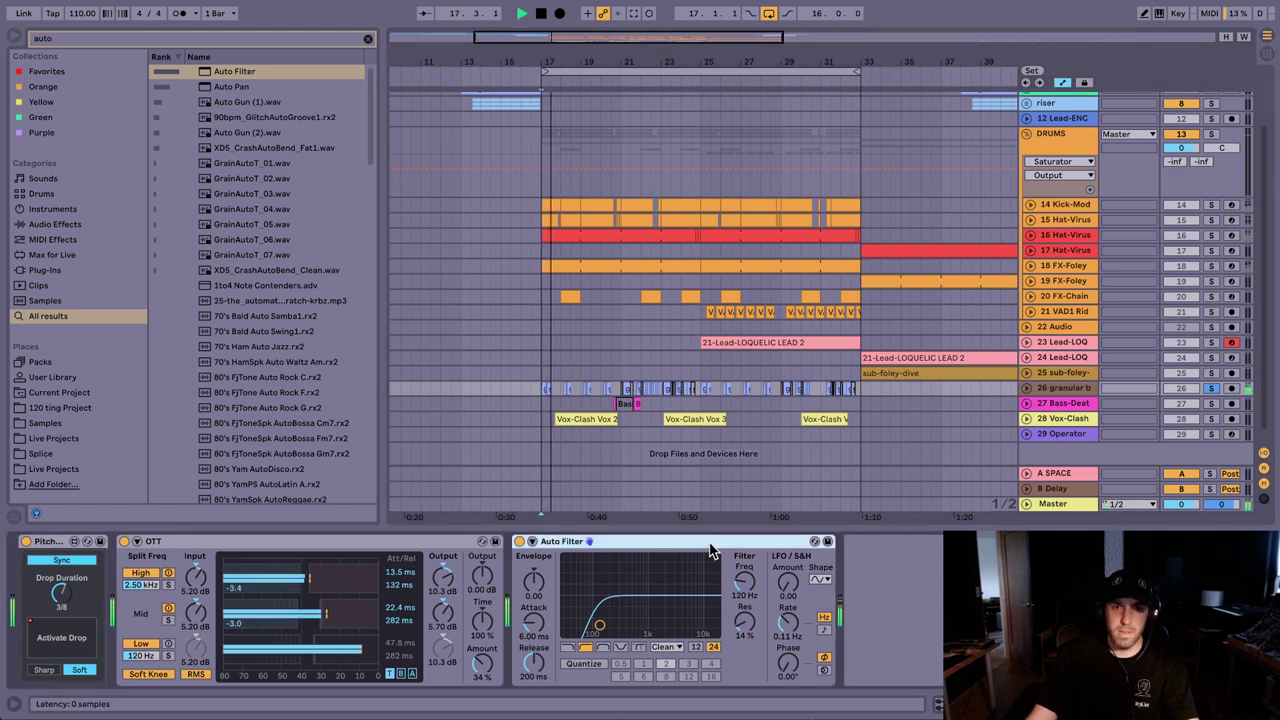
pyautogui.press('space')
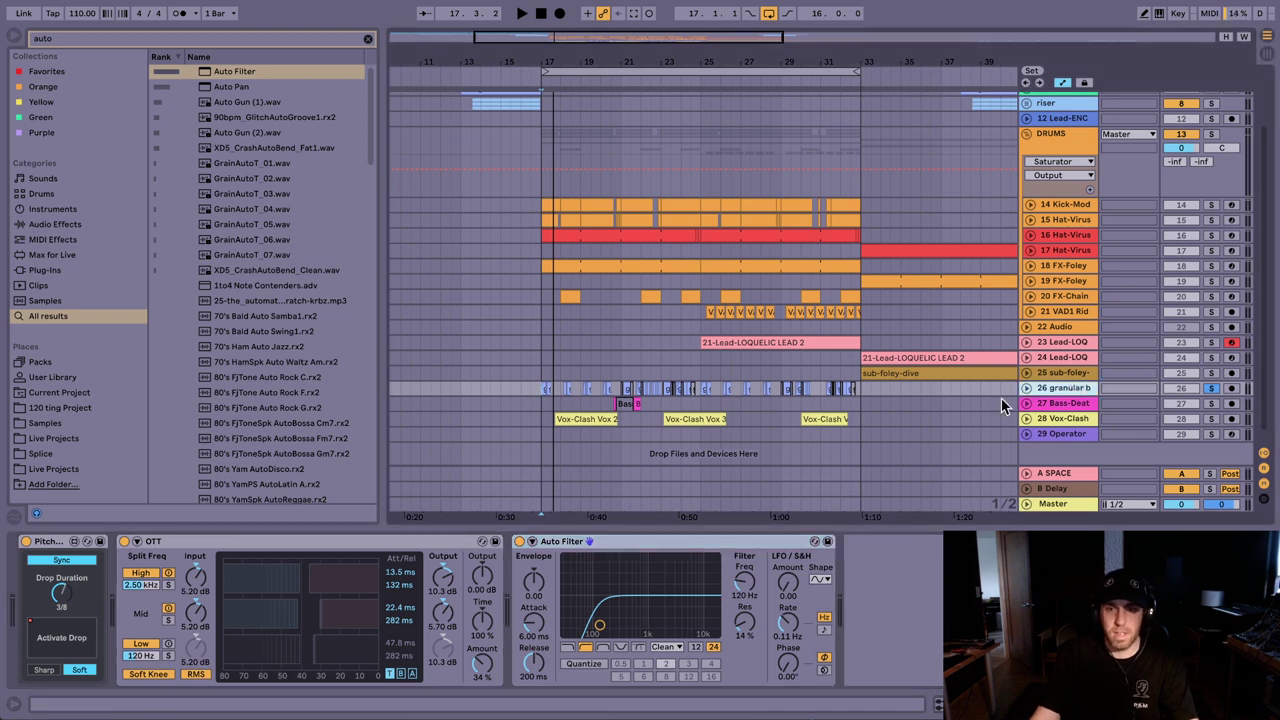
# Step: Insert a MIDI track with Operator below the granular bass track and solo it in place of the granular bass
pyautogui.hotkey('ctrl', 'shift', 't')
pyautogui.hotkey('ctrl', 'f')
pyautogui.write('opera')
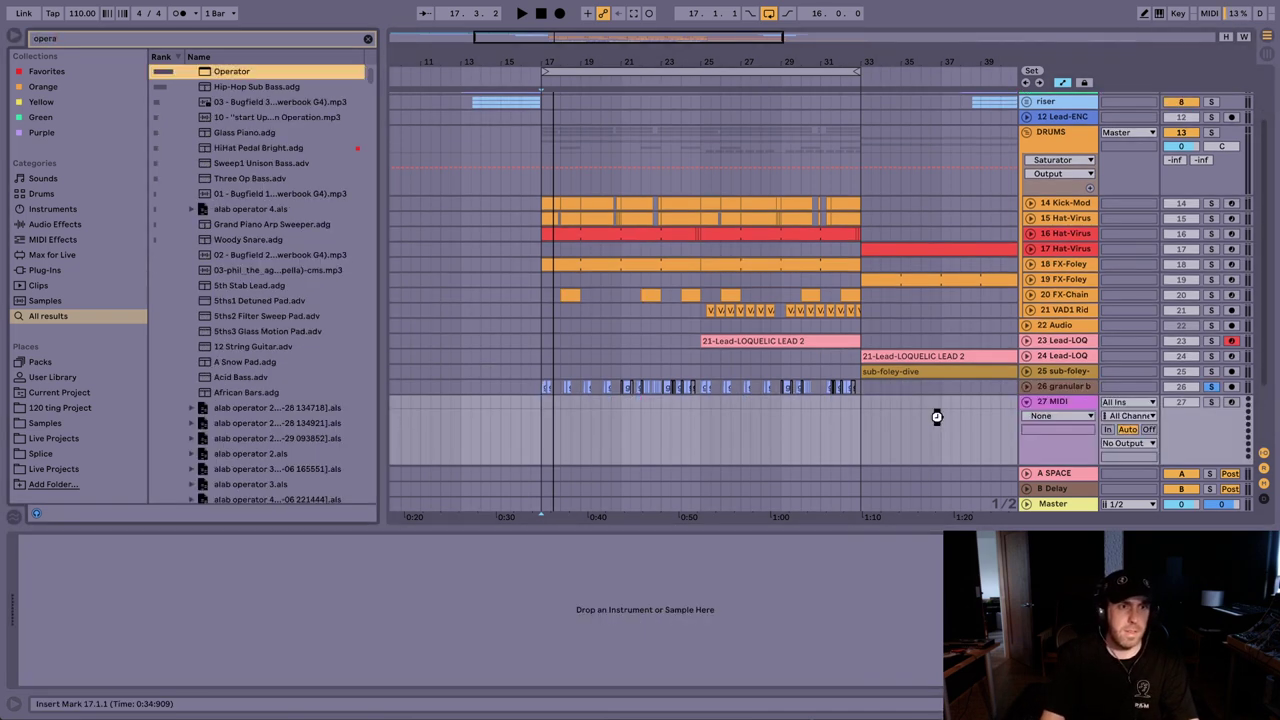
pyautogui.press('Return')
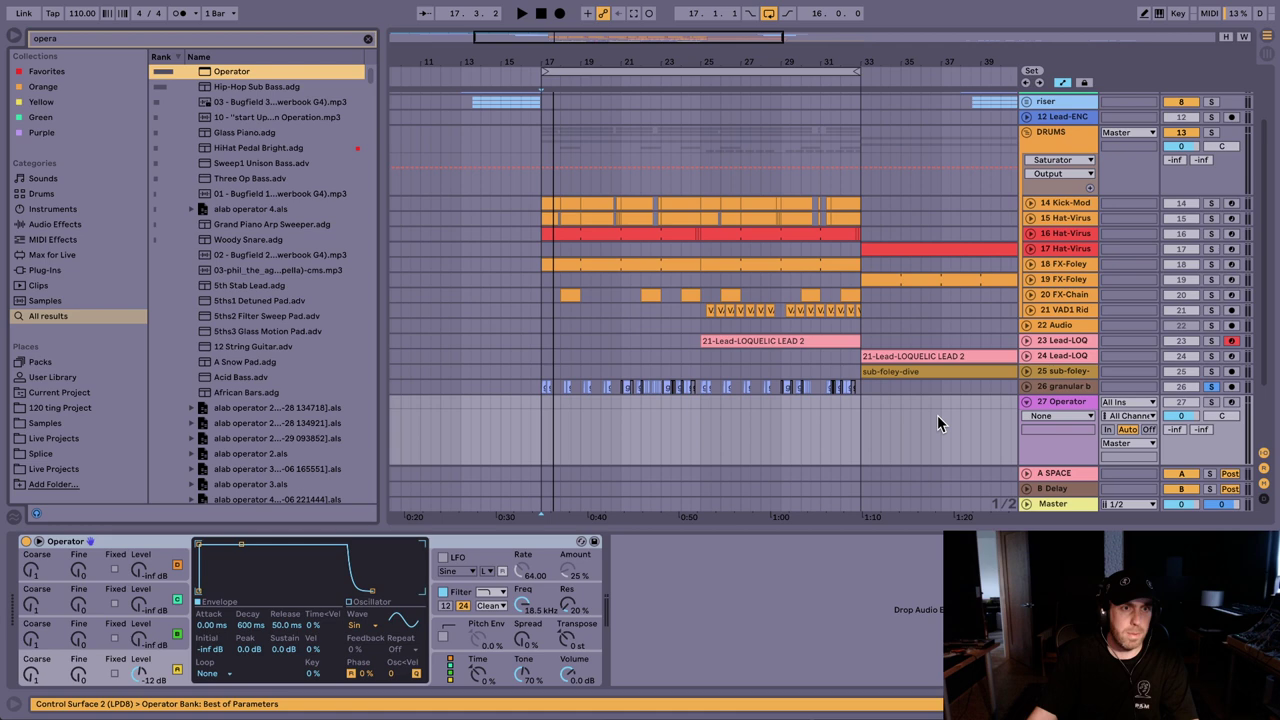
pyautogui.scroll(4, 1050, 280)
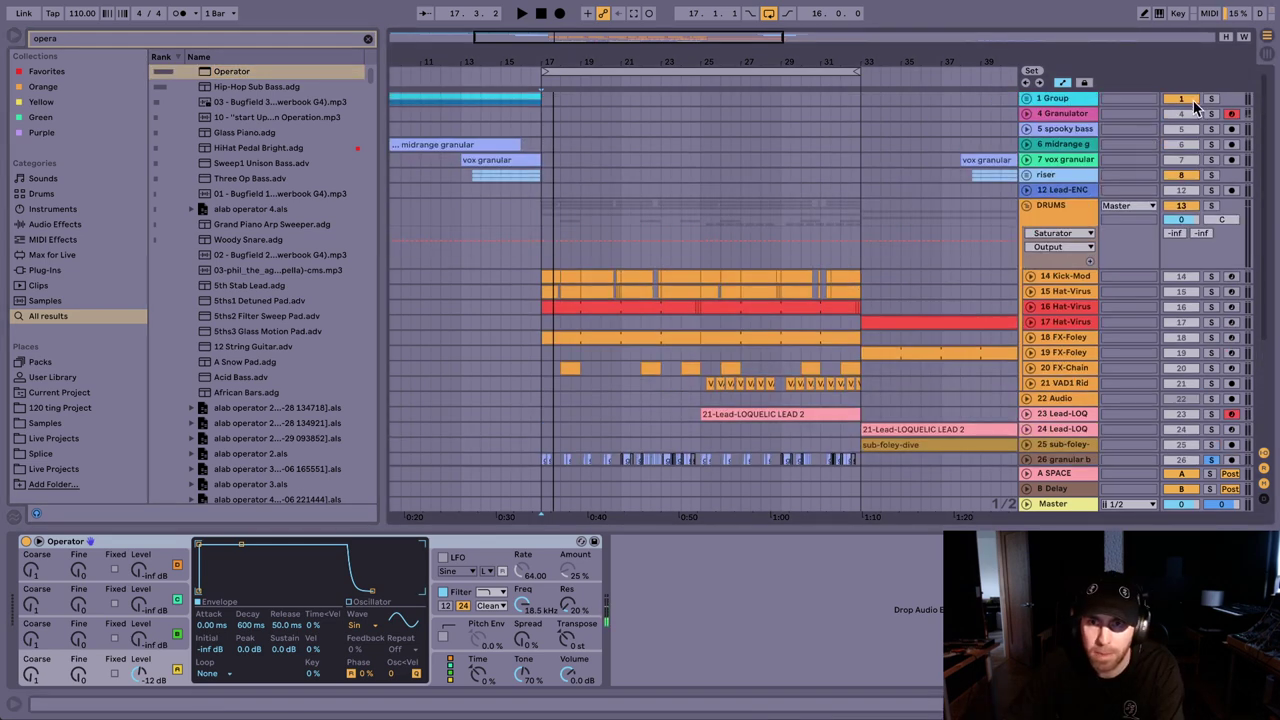
pyautogui.scroll(-8, 977, 166)
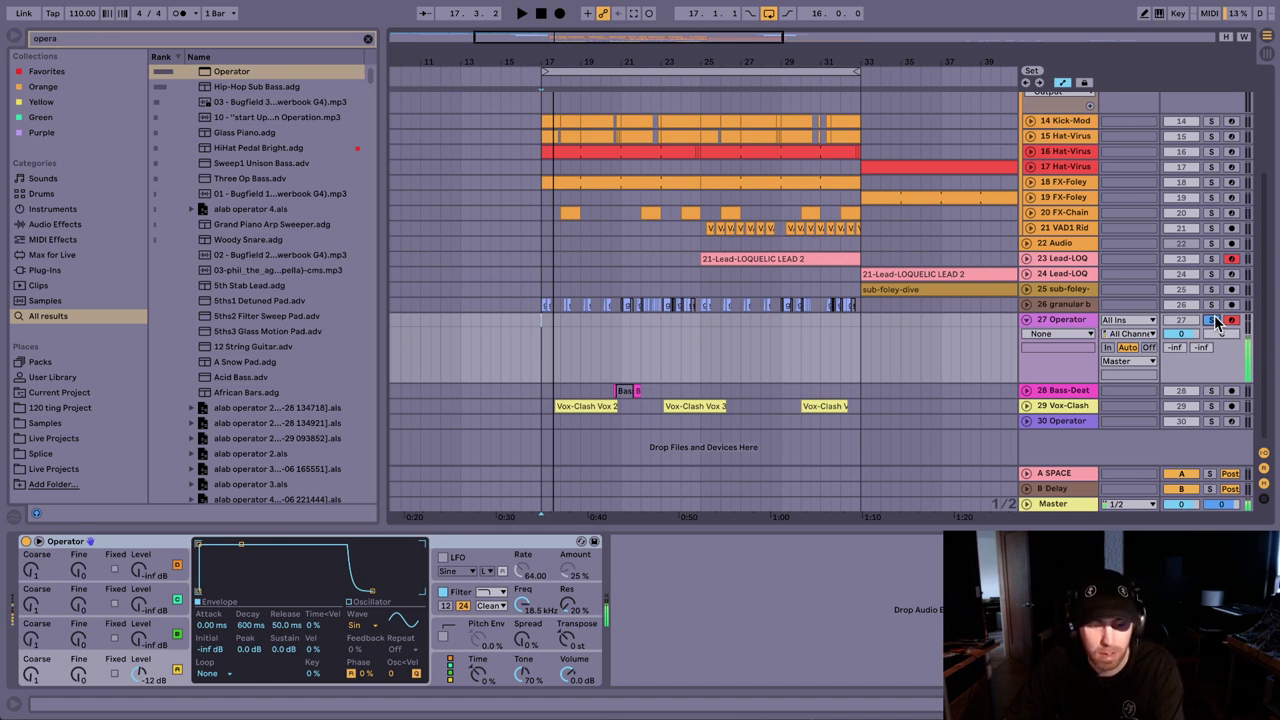
# Step: Turn off phase retrigger for oscillator A in the new Operator
pyautogui.click(145, 668)
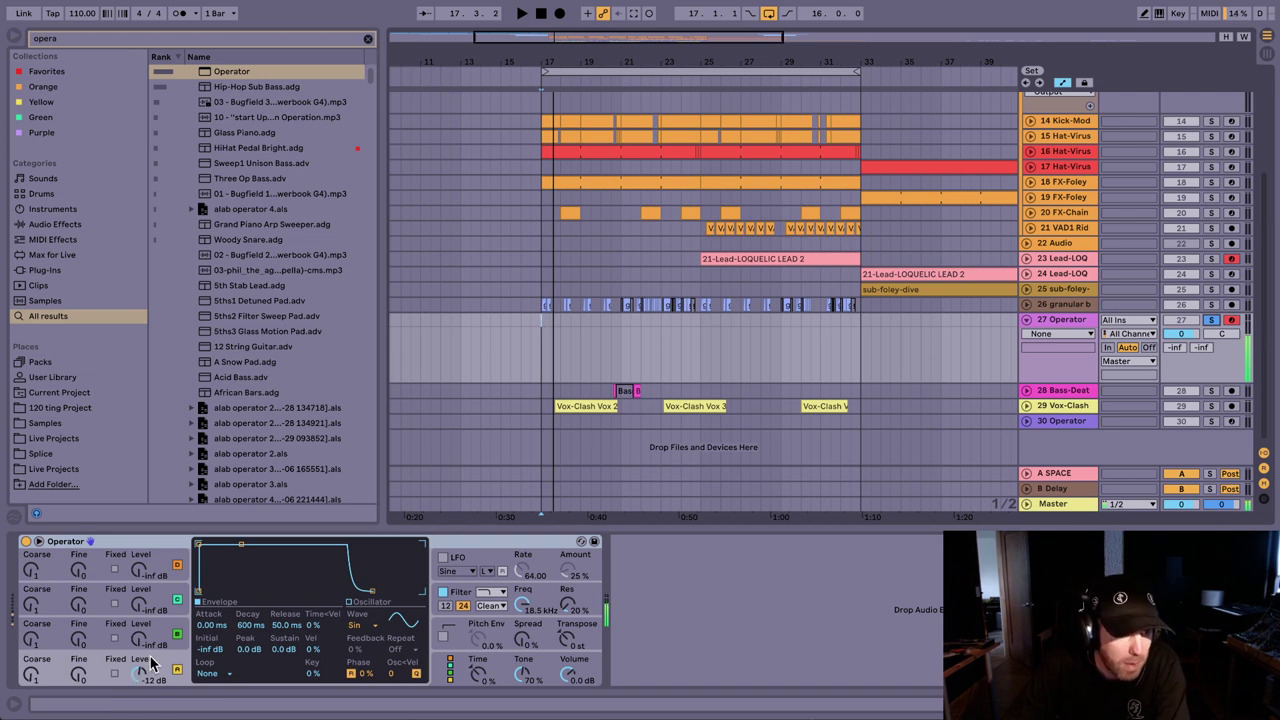
pyautogui.click(351, 674)
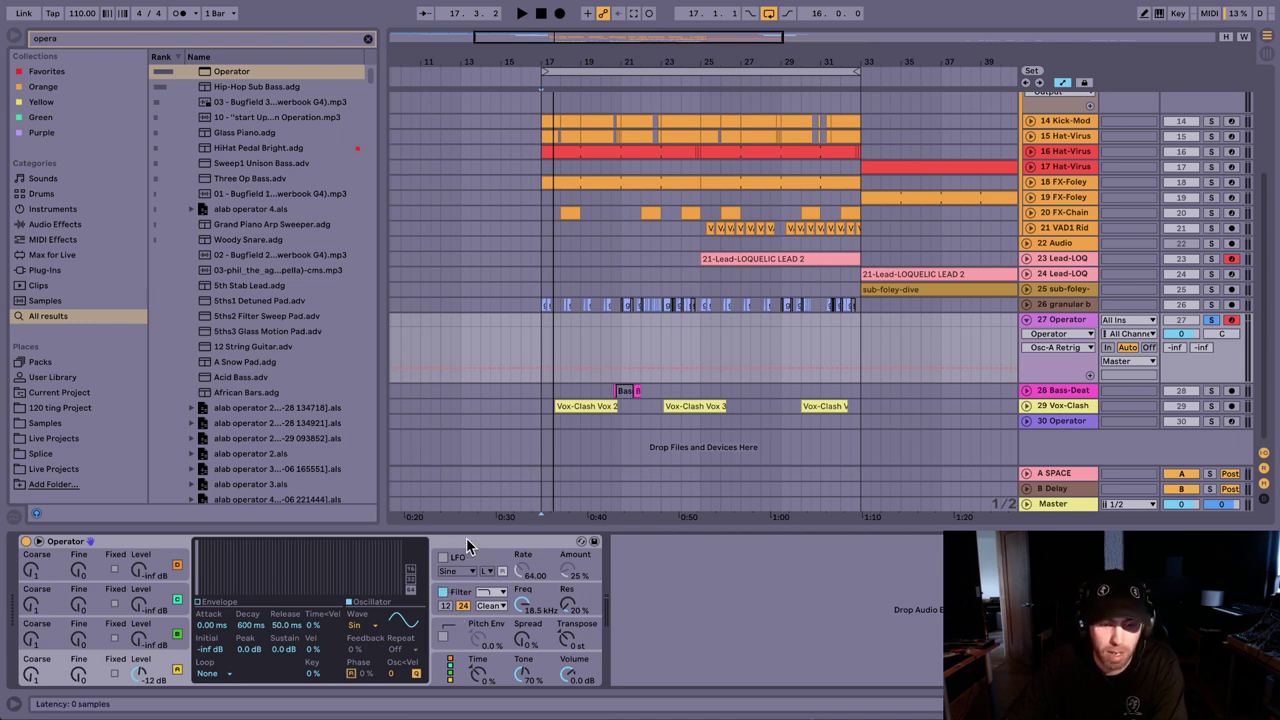
pyautogui.click(165, 668)
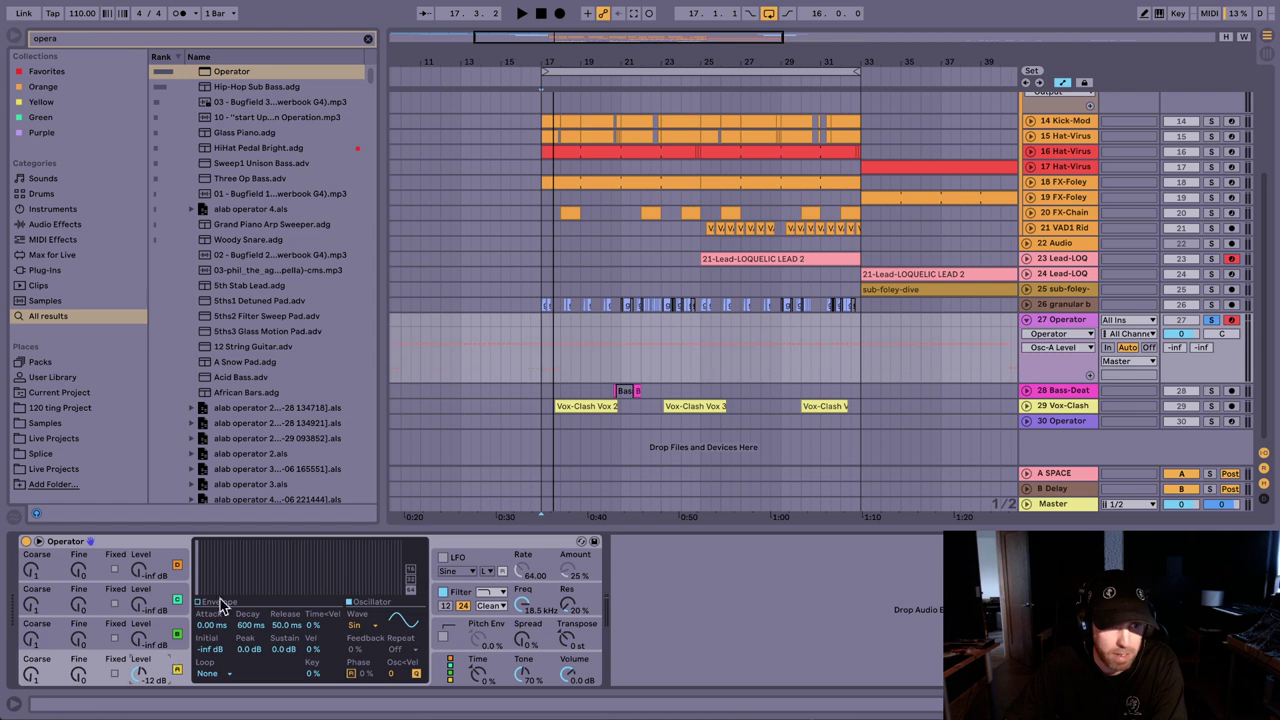
# Step: Set oscillator A's envelope attack to 5 ms and increase its release time
pyautogui.click(212, 602)
pyautogui.click(211, 626)
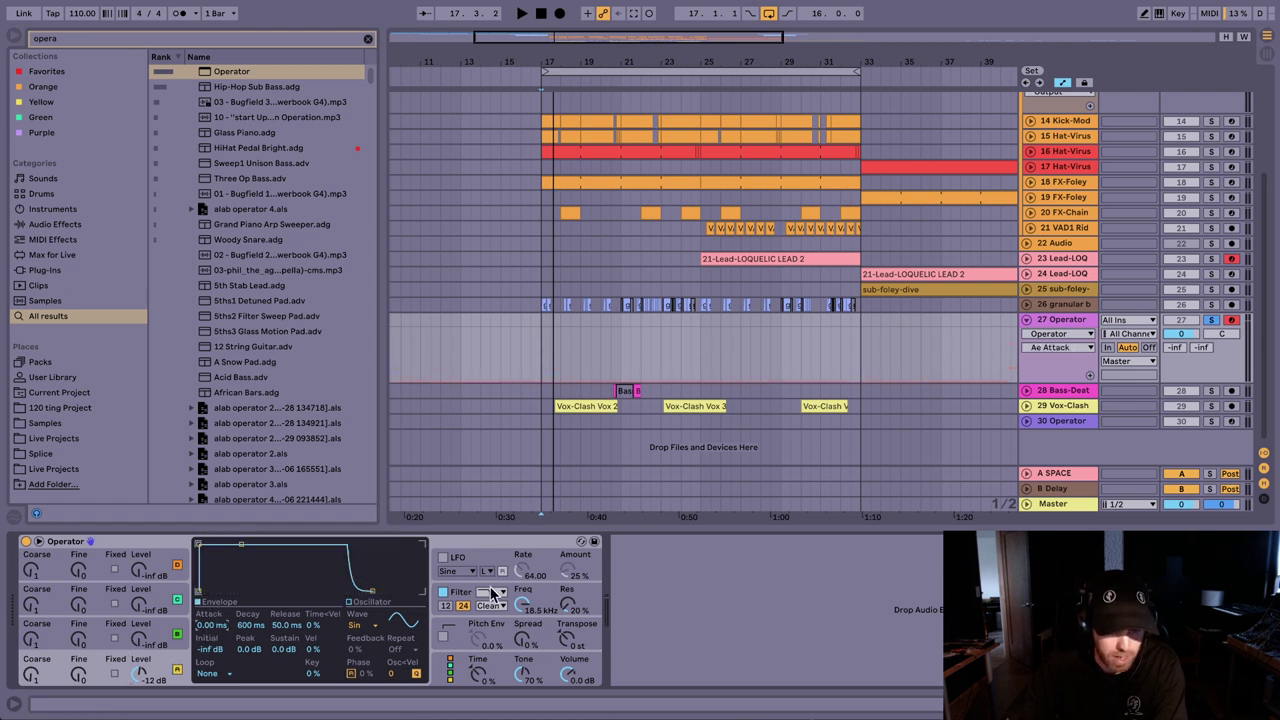
pyautogui.write('6')
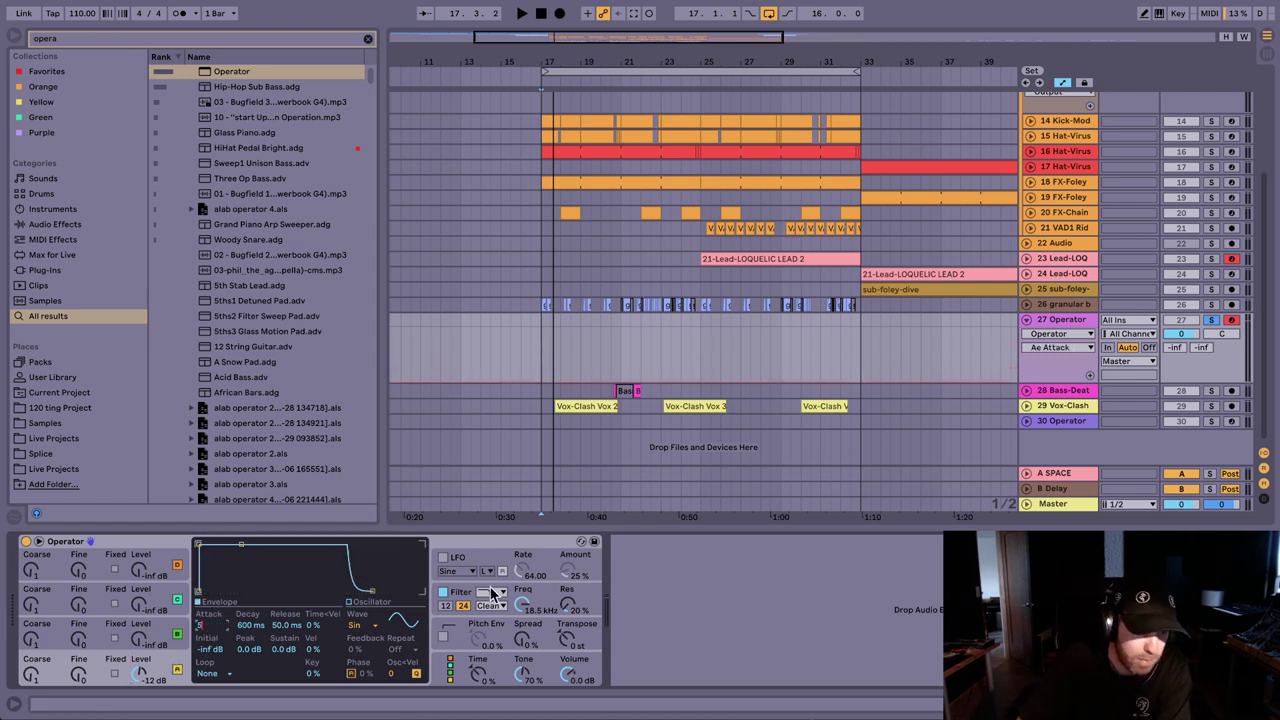
pyautogui.press('Return')
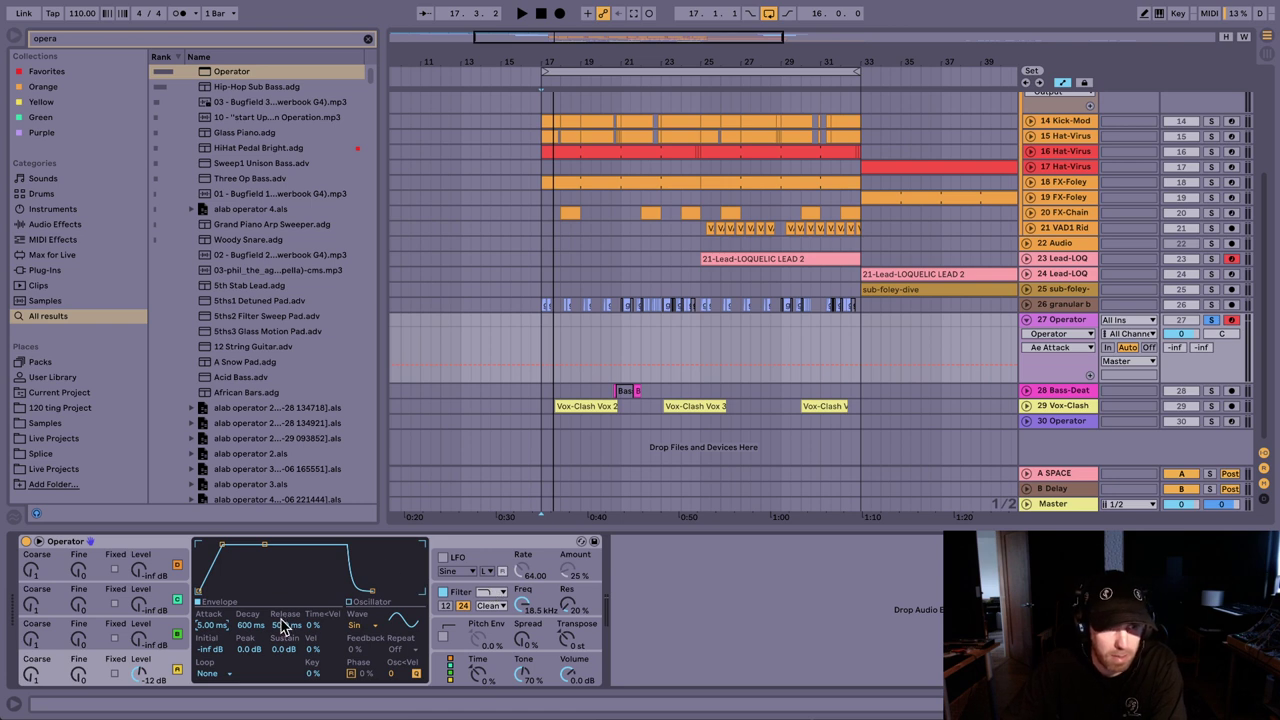
pyautogui.moveTo(284, 625); pyautogui.dragTo(284, 598)
# Step: Make the new Operator sub bass monophonic by limiting it to 1 voice
pyautogui.click(550, 664)
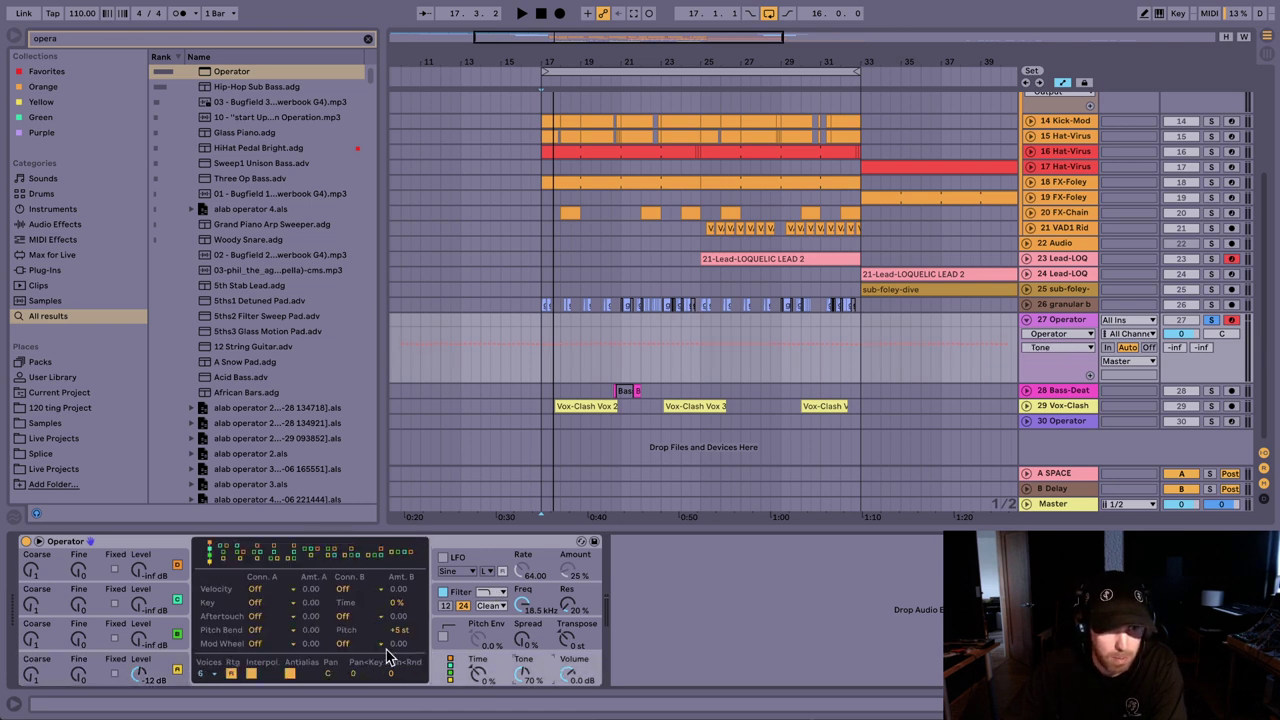
pyautogui.click(212, 673)
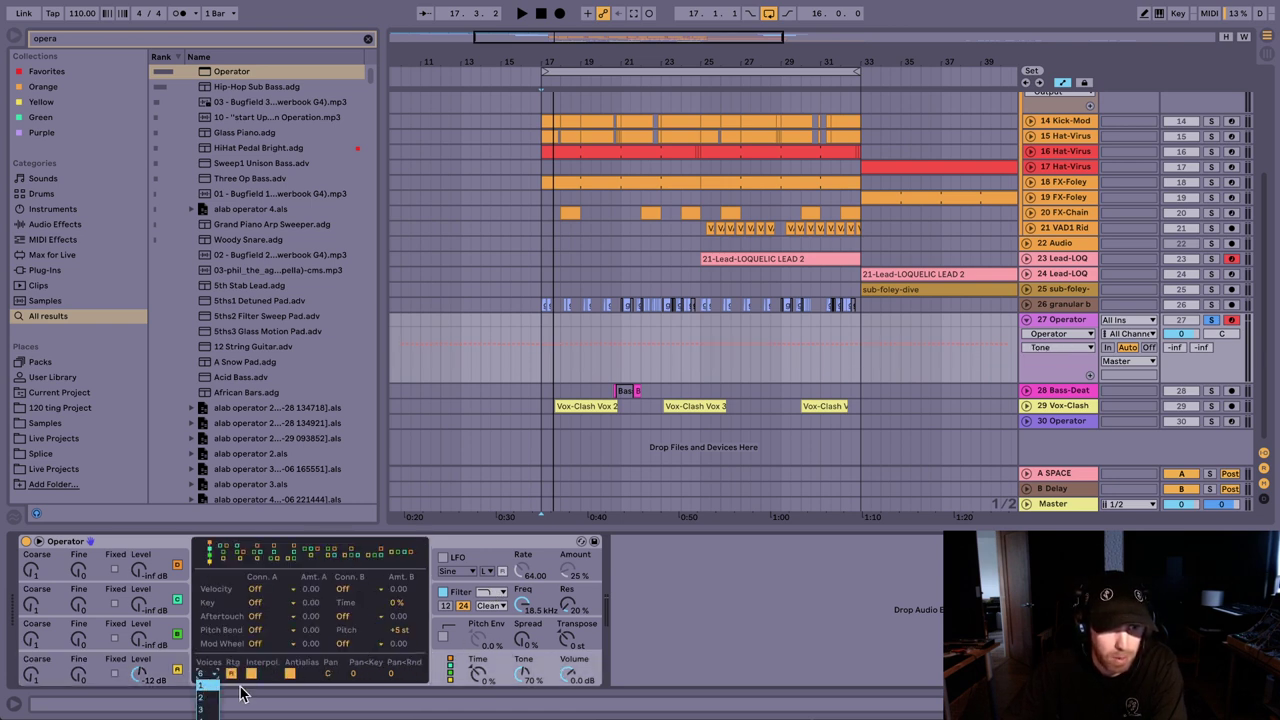
pyautogui.click(203, 686)
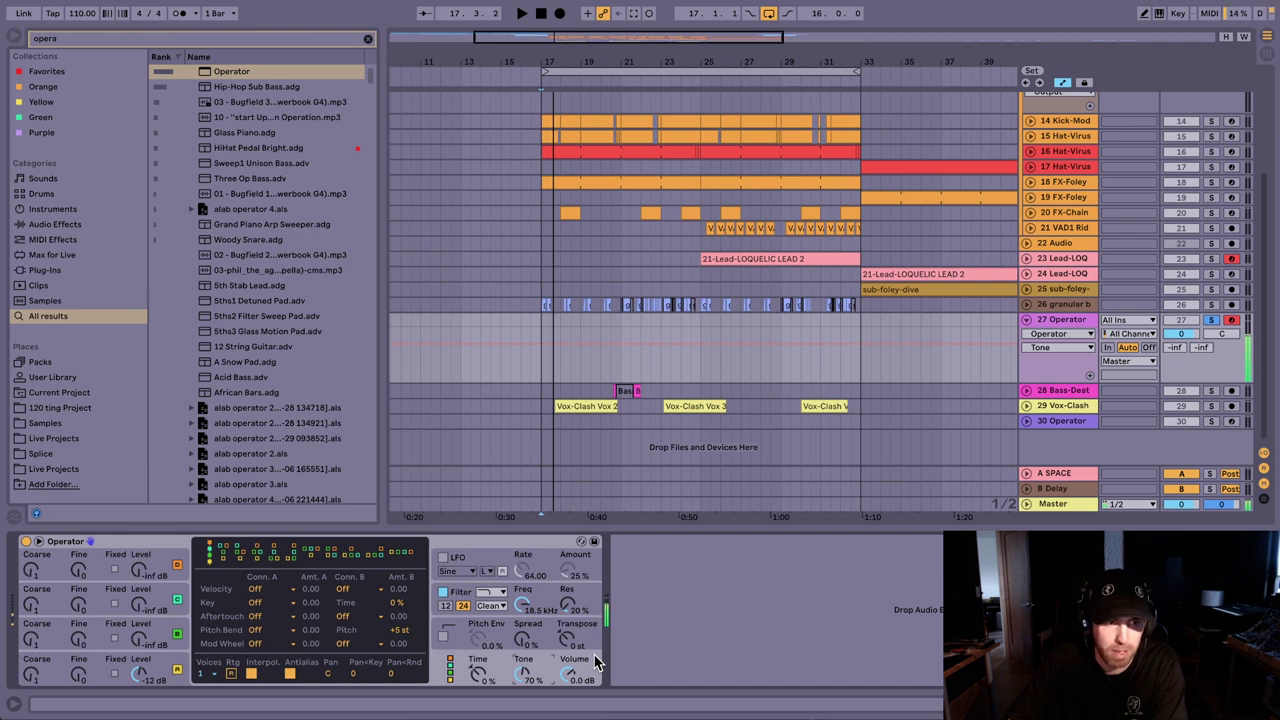
pyautogui.click(463, 549)
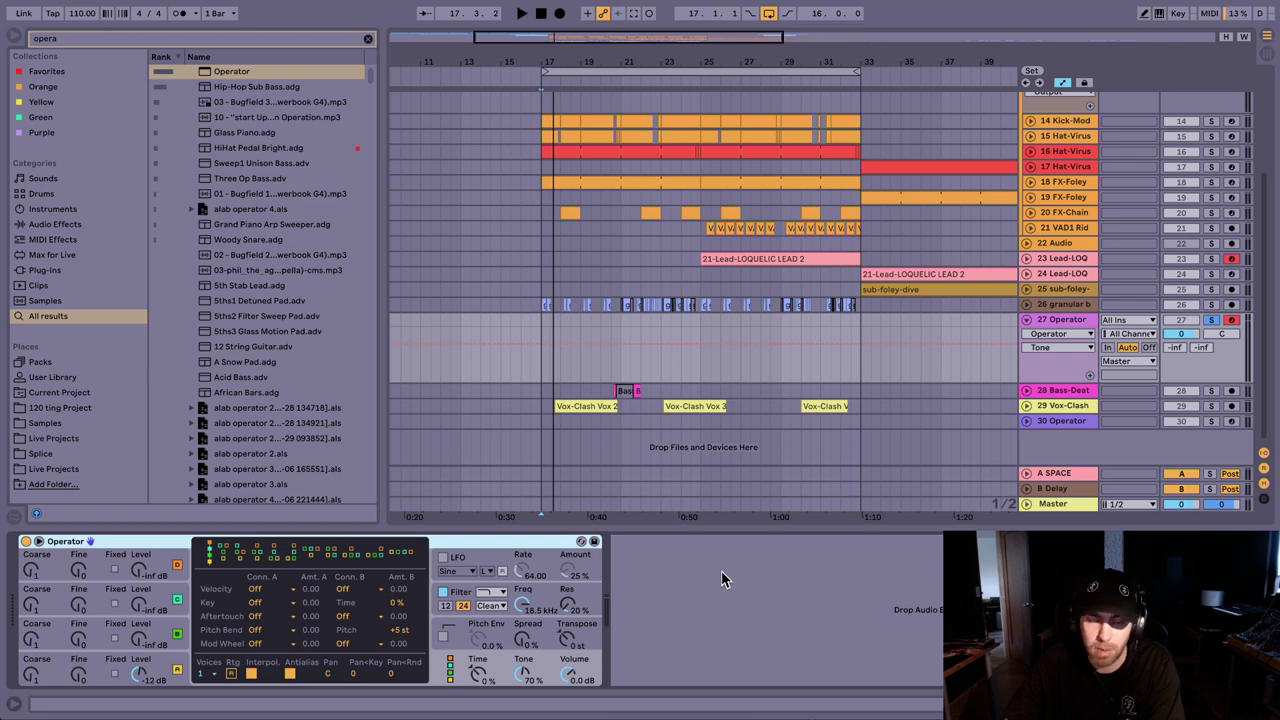
# Step: Solo the granular bass alongside the Operator sub bass and audition the two layers together
pyautogui.click(1075, 305)
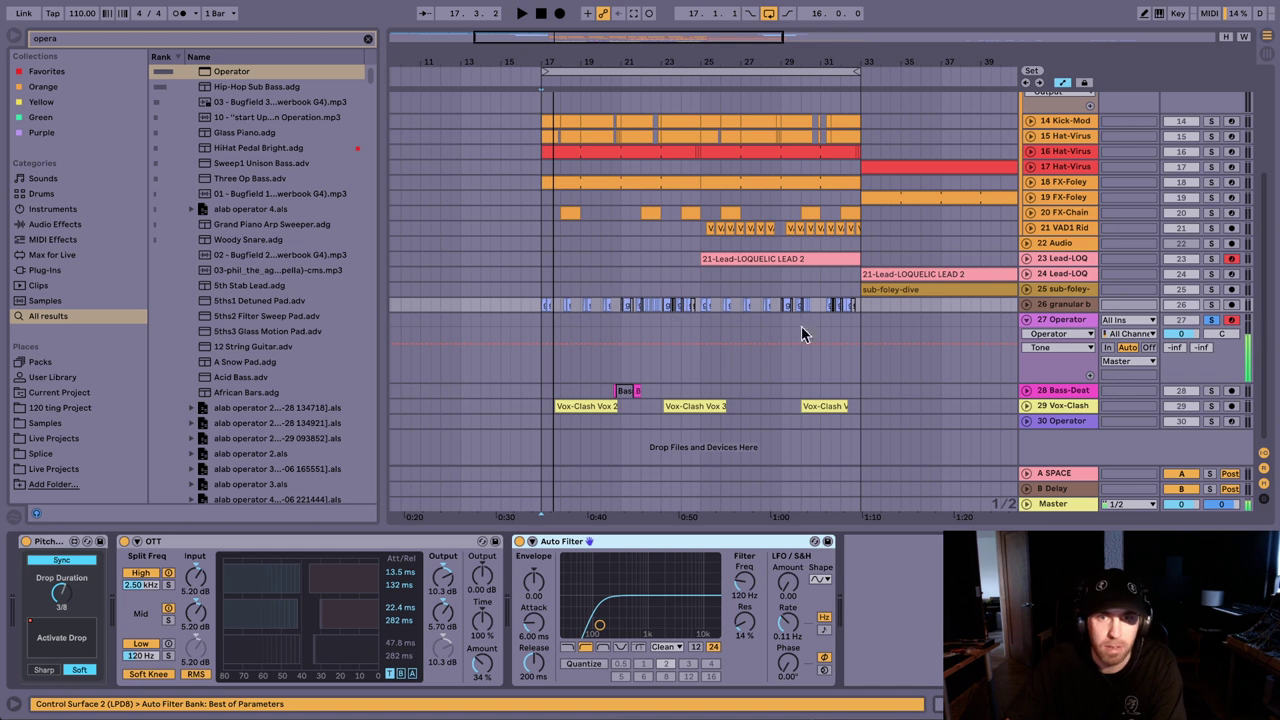
pyautogui.press('space')
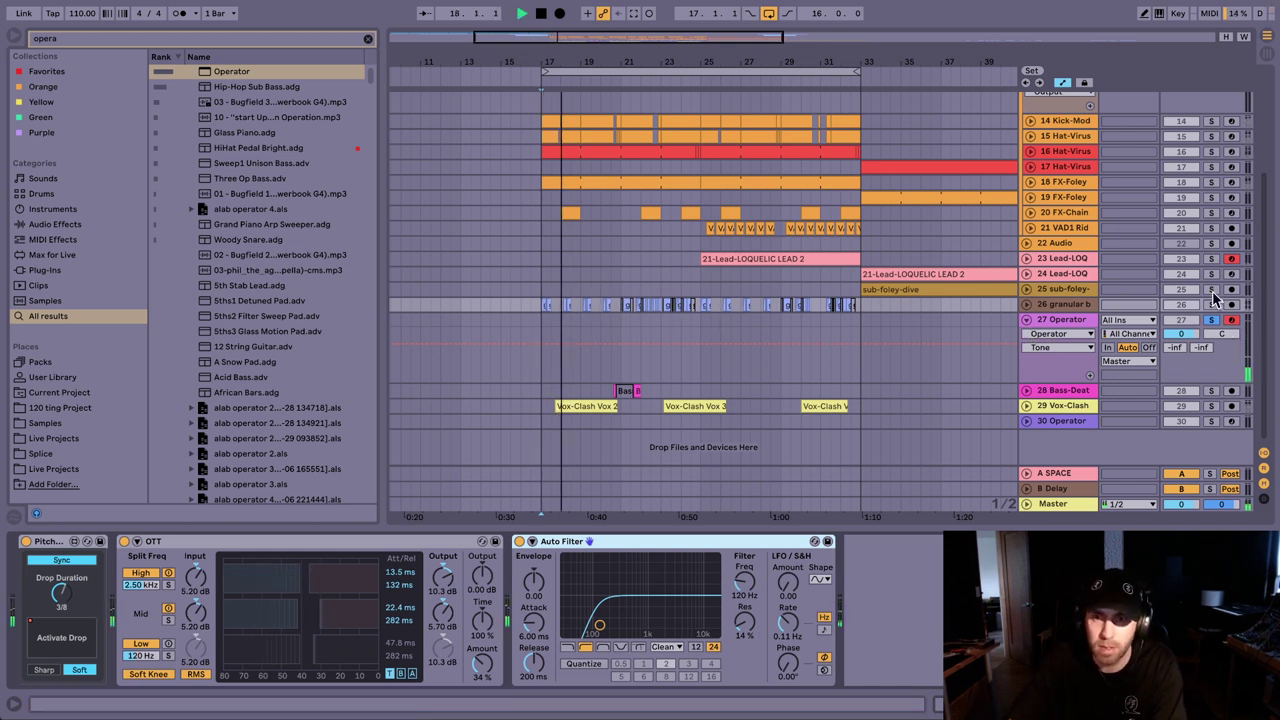
pyautogui.press('space')
pyautogui.press('space')
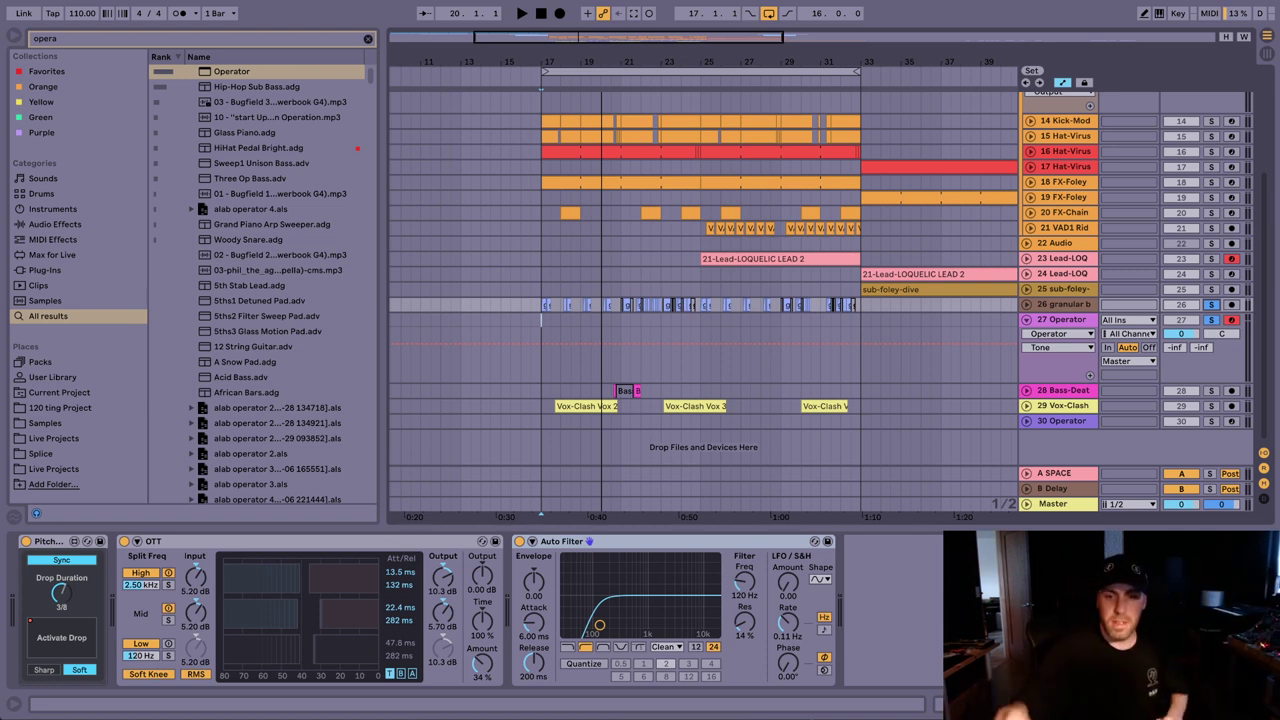
pyautogui.press('super+Tab')
pyautogui.press('super+Tab')
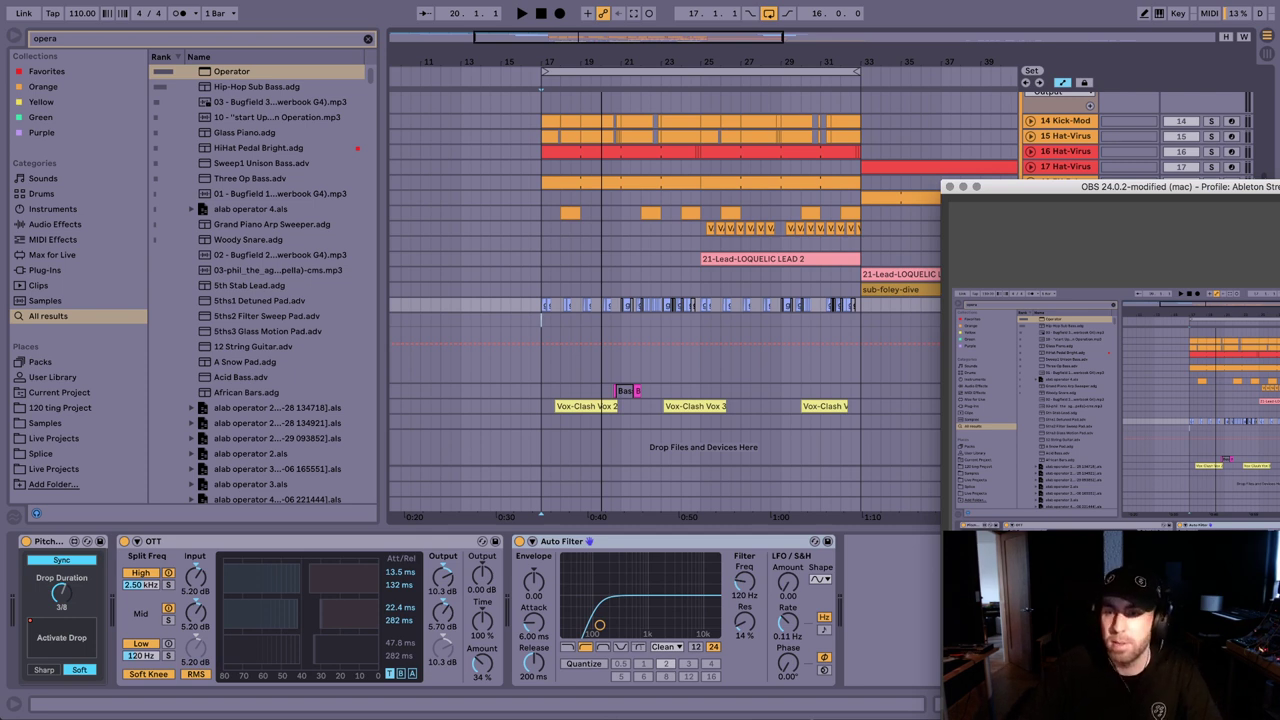
pyautogui.click(1107, 5)
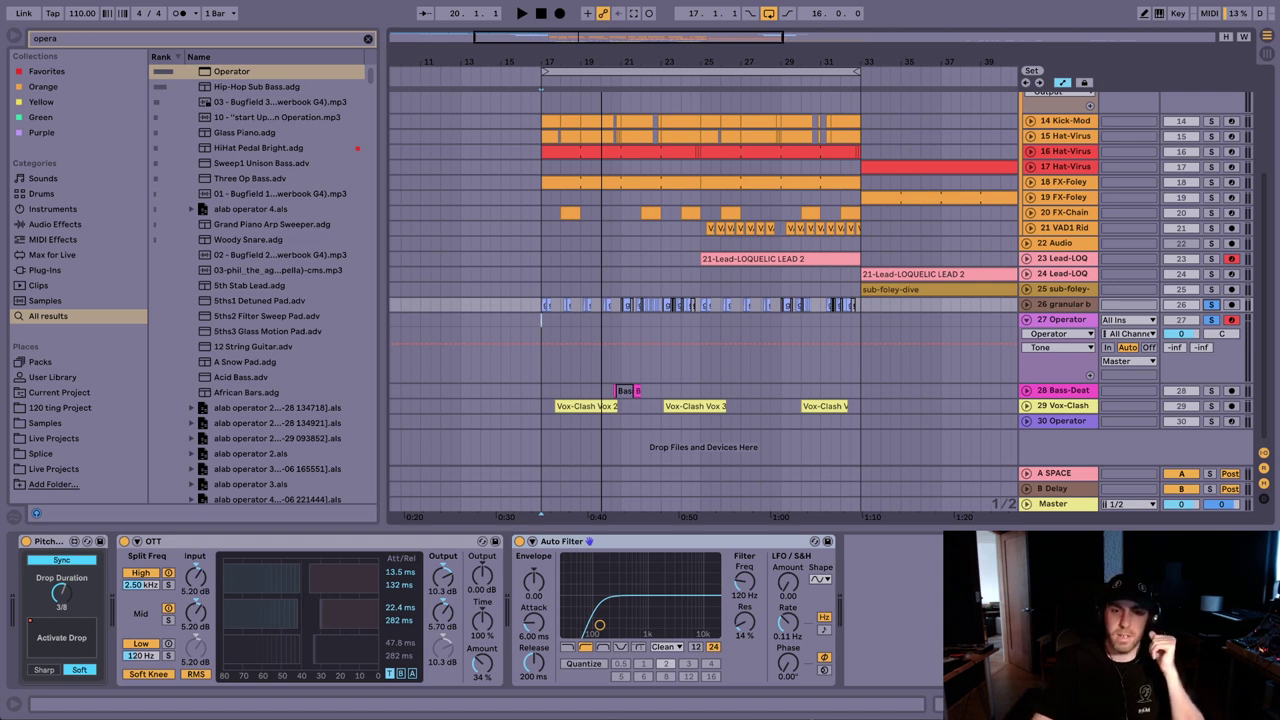
# Step: Show the Master track's device chain to examine its Decapitator, Limiter and Utility settings
pyautogui.click(1060, 505)
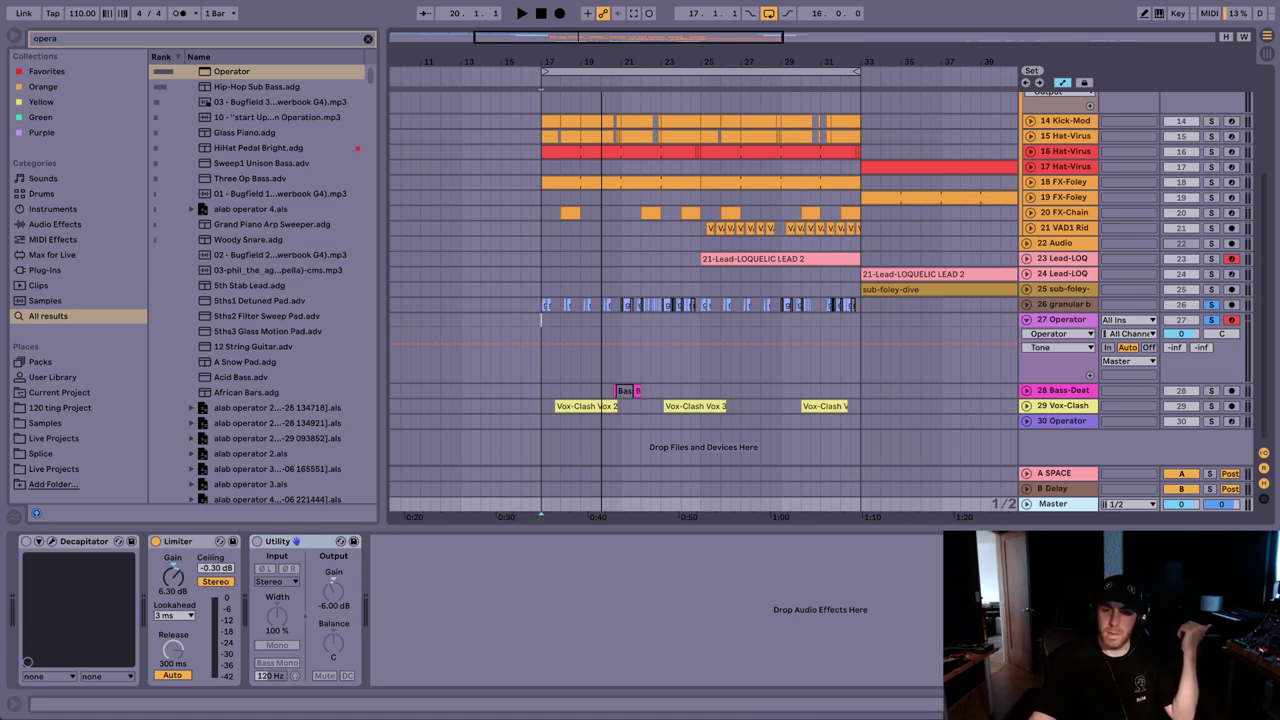
pyautogui.click(1053, 490)
pyautogui.click(1061, 503)
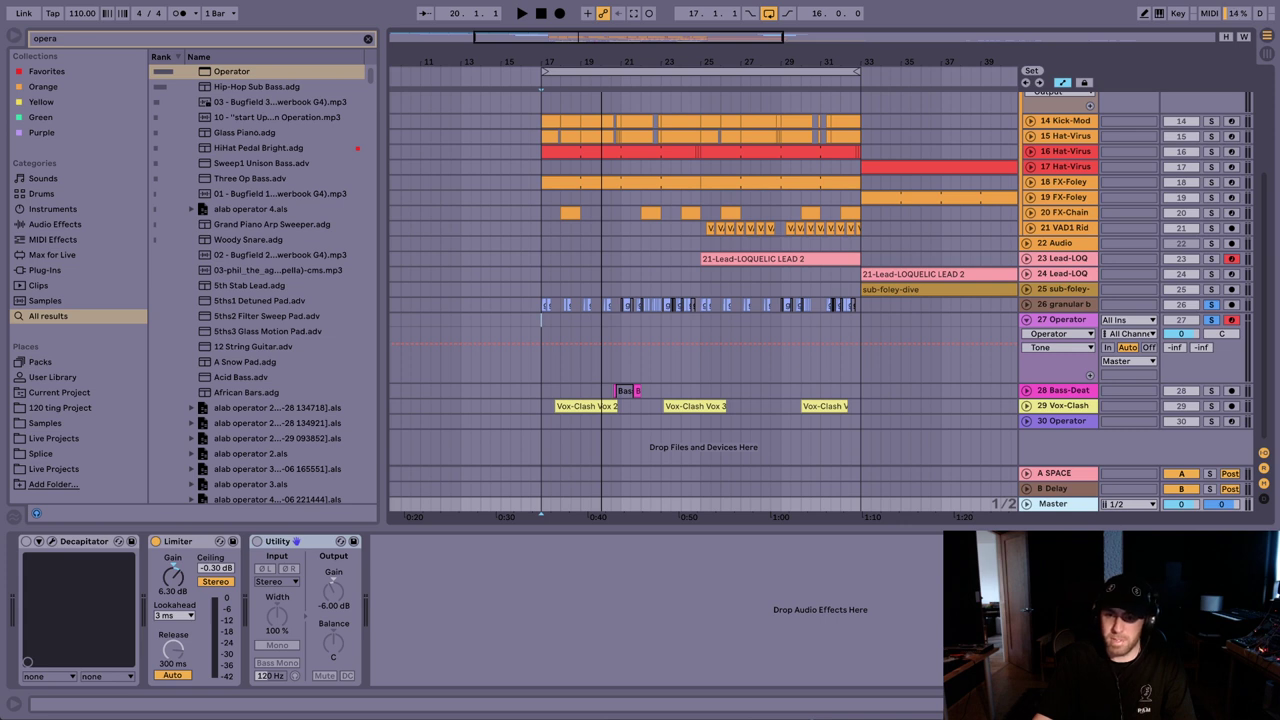
pyautogui.press('super+Tab')
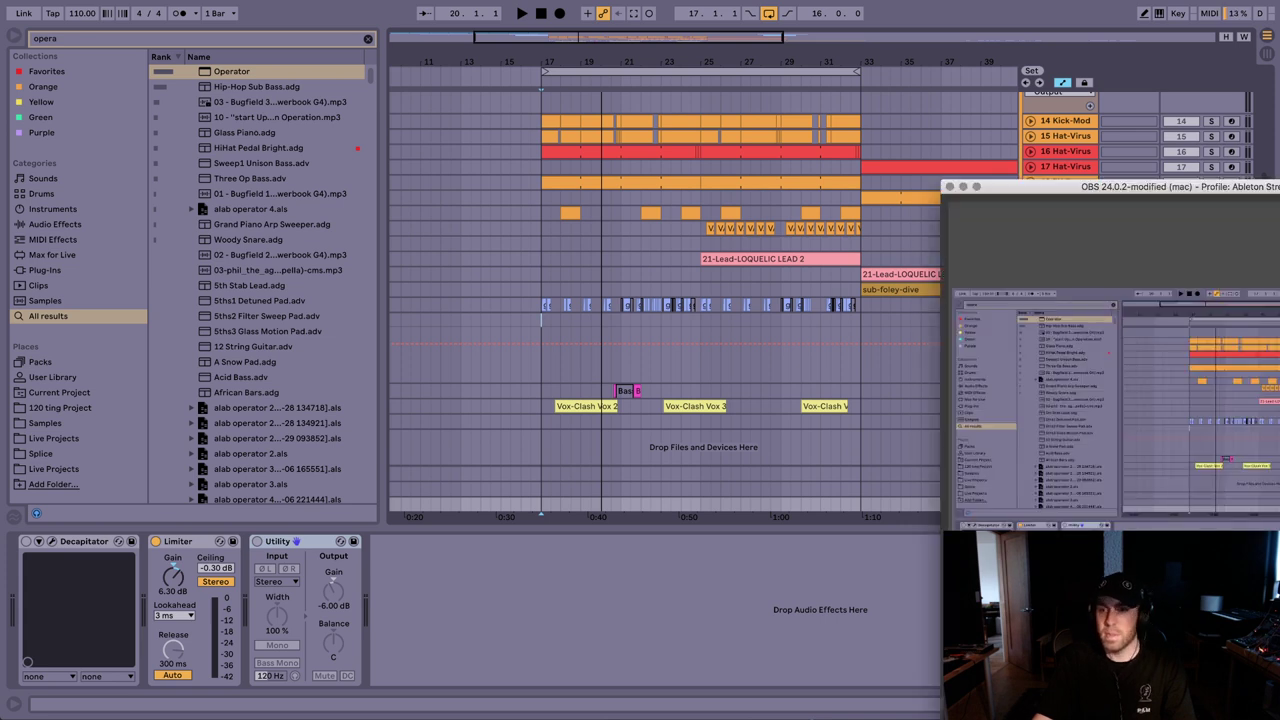